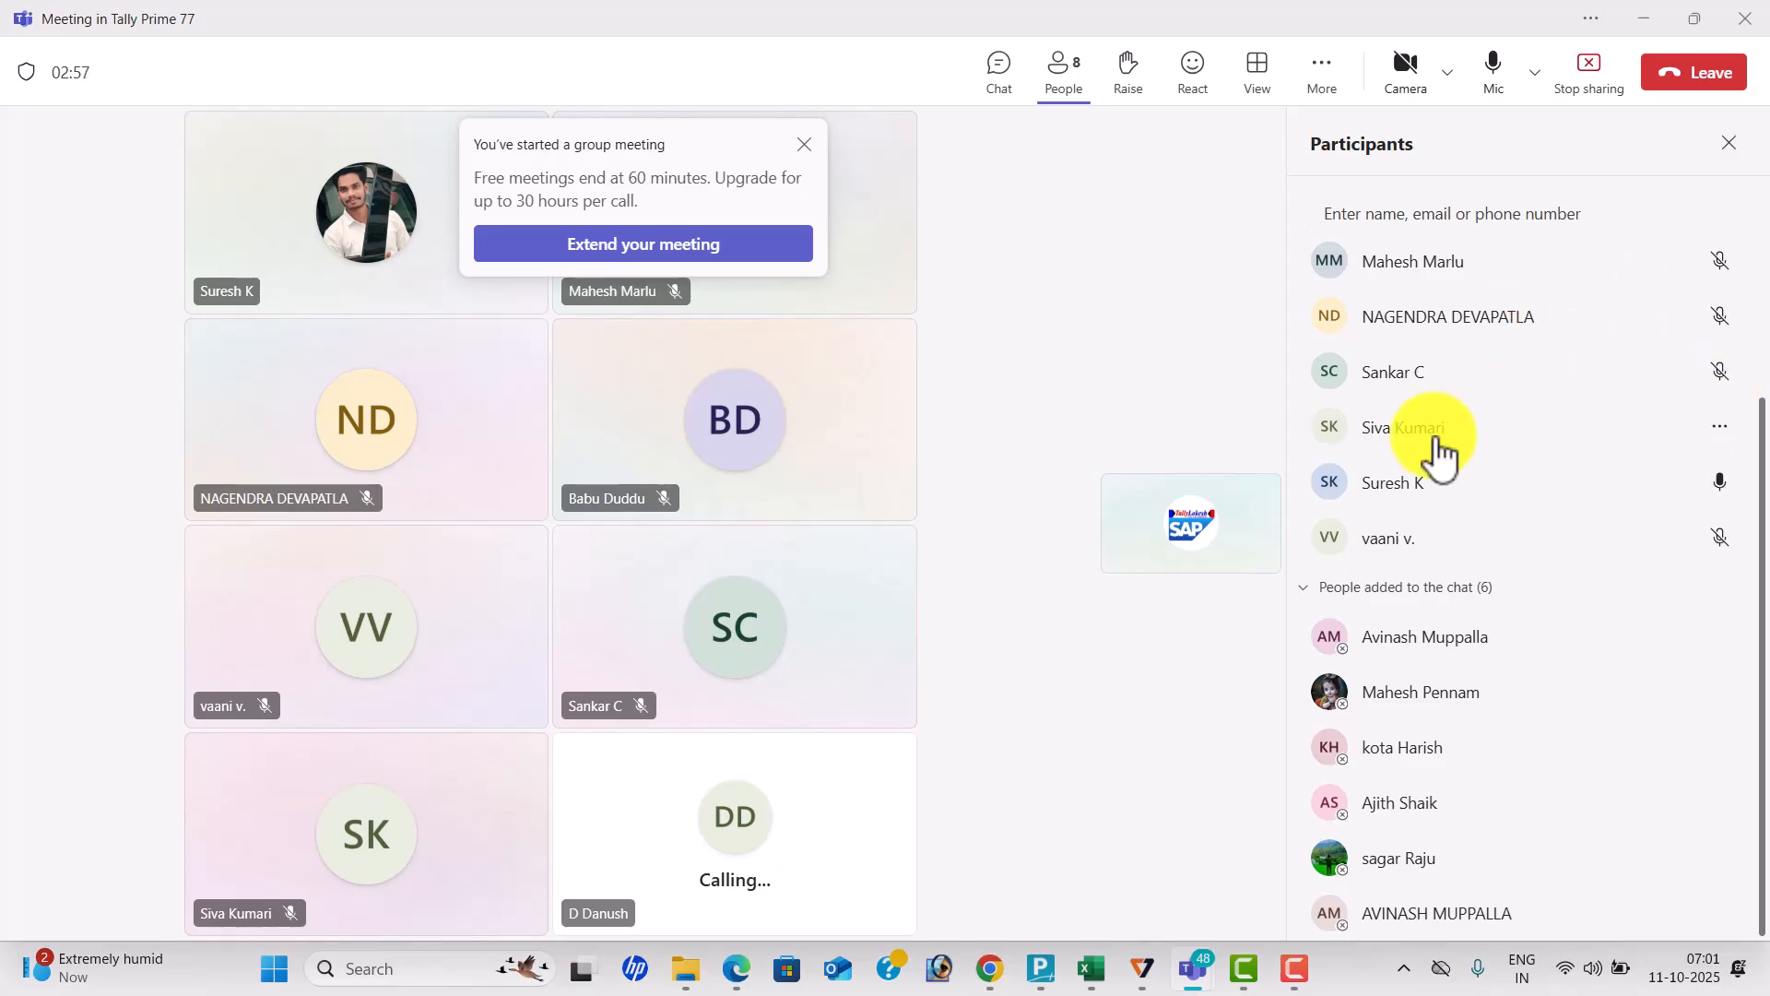
Switch to Chrome and look over the Tally Prime in Telugu channel's videos and the Lokesh Infotech website's home page.
{"action": "left_click", "coordinate": [996, 976]}
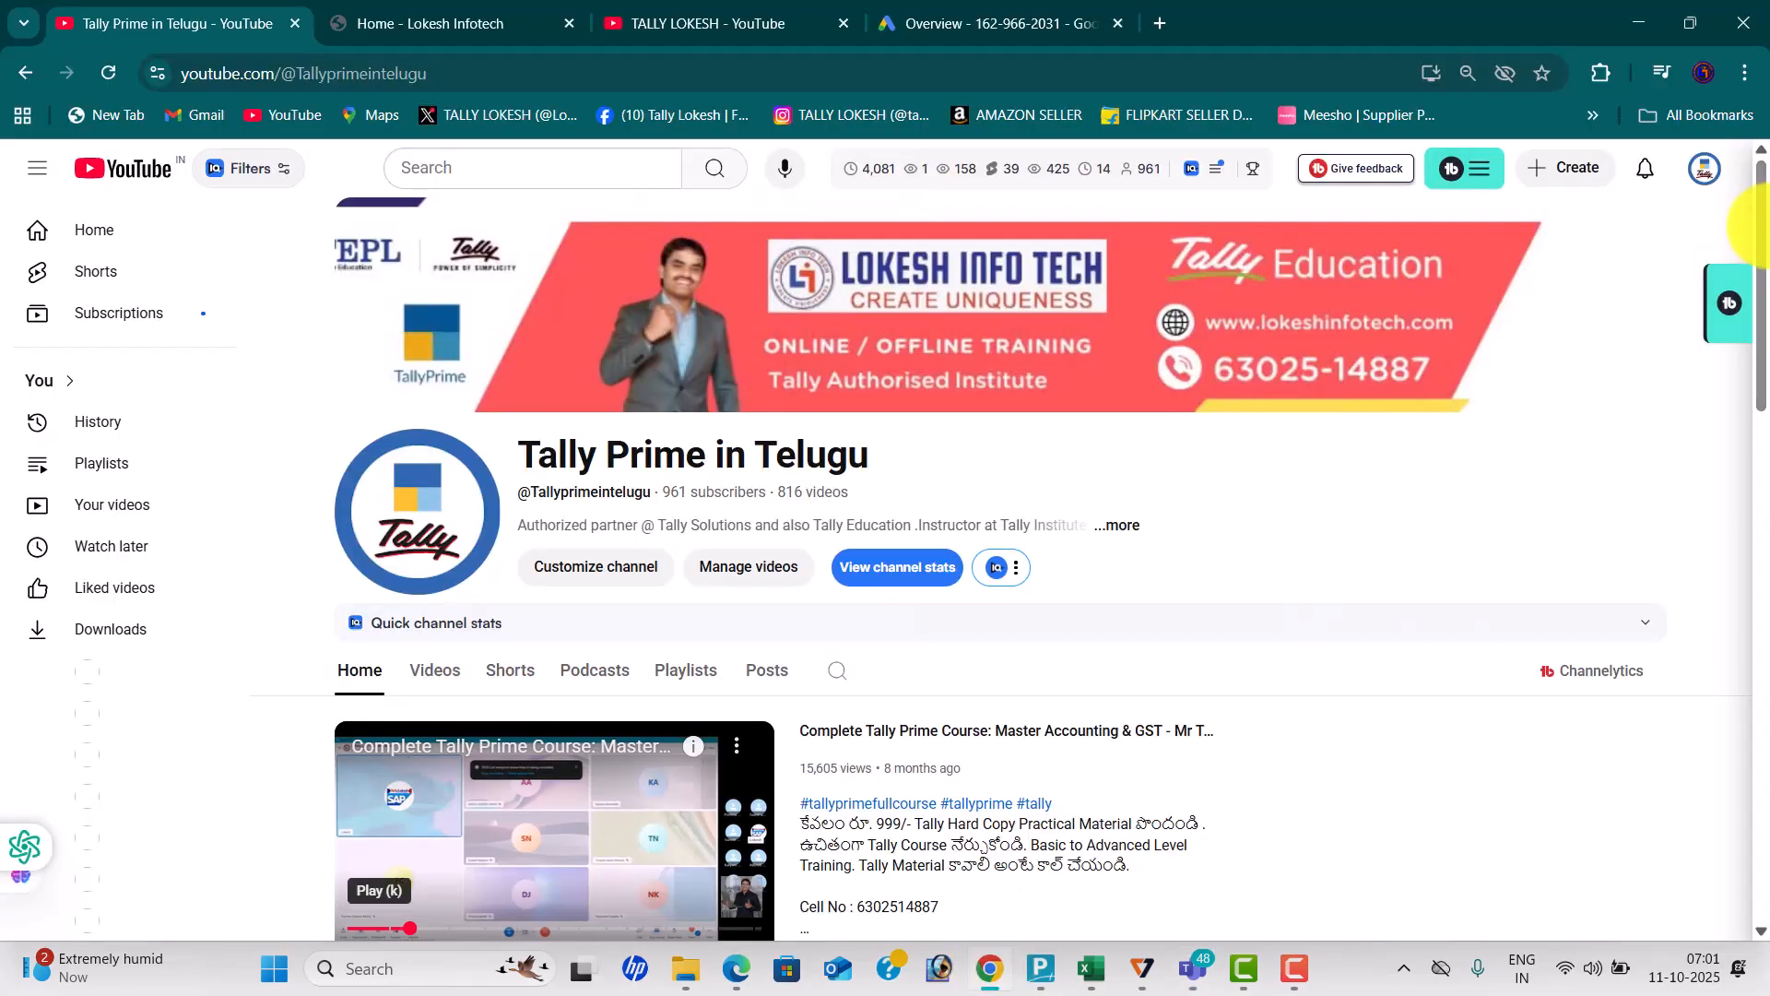
{"action": "left_click_drag", "start_coordinate": [1763, 299], "coordinate": [1766, 212]}
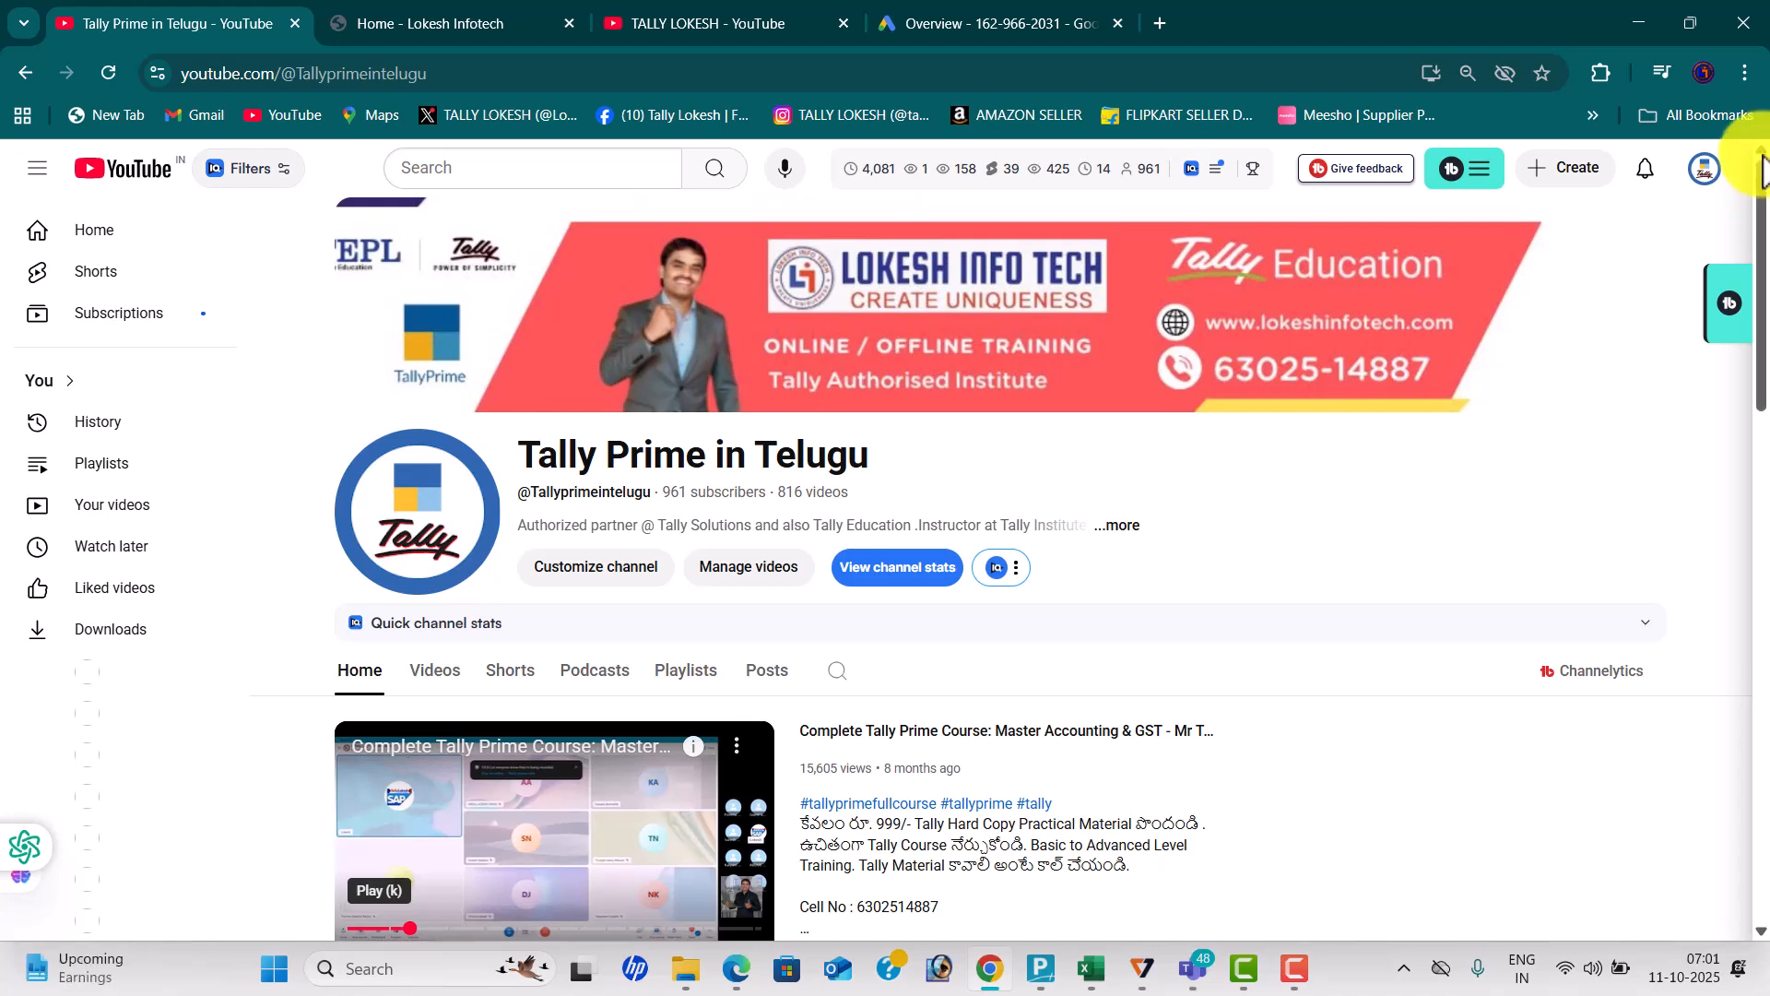
{"action": "left_click_drag", "start_coordinate": [1761, 235], "coordinate": [1757, 272]}
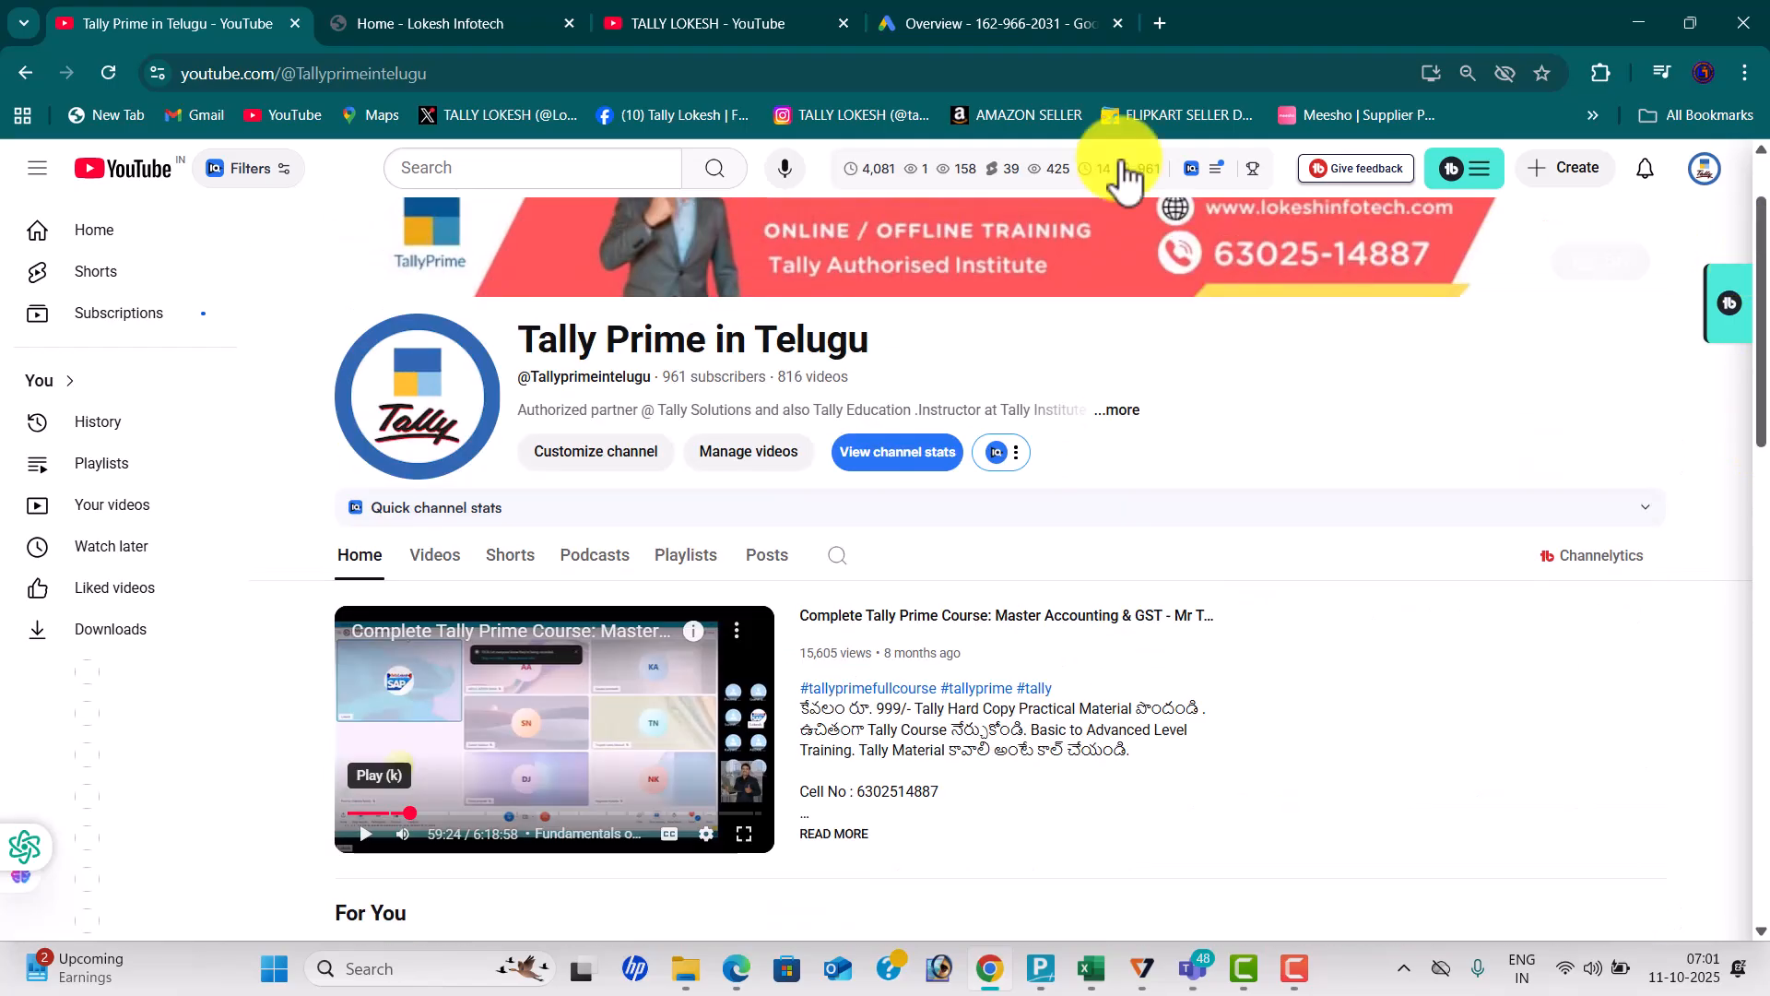
{"action": "left_click", "coordinate": [452, 569]}
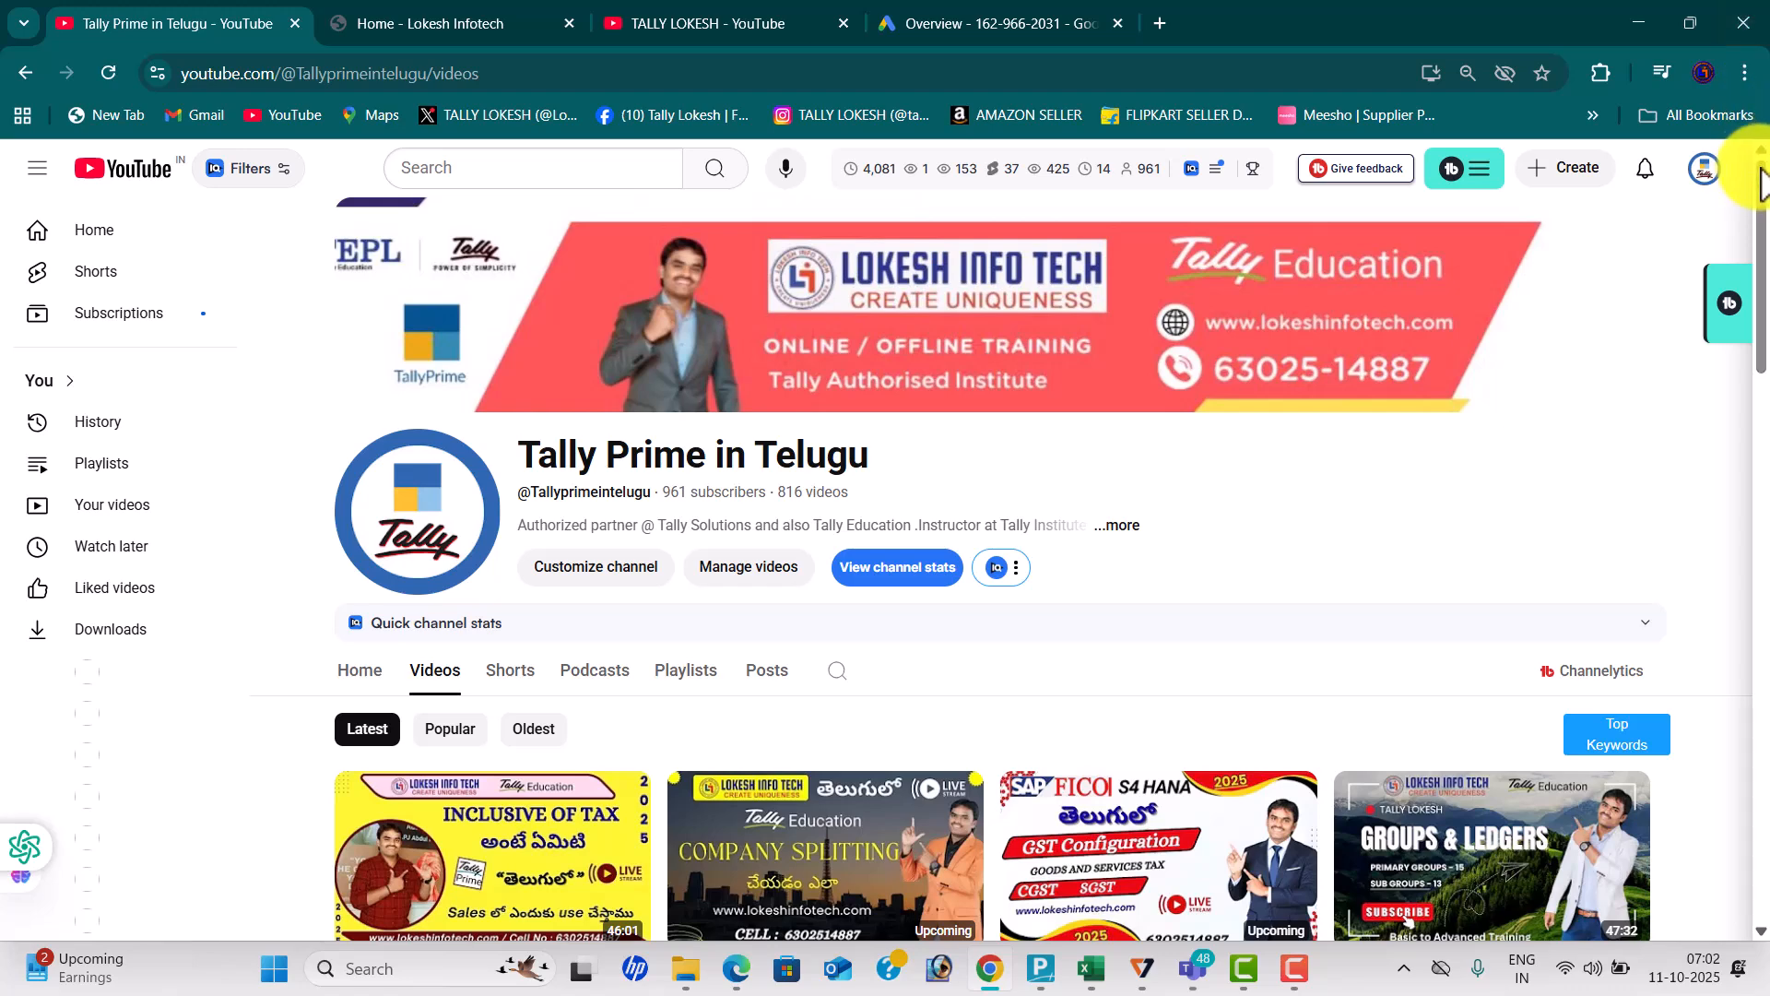
{"action": "left_click_drag", "start_coordinate": [1764, 180], "coordinate": [1731, 22]}
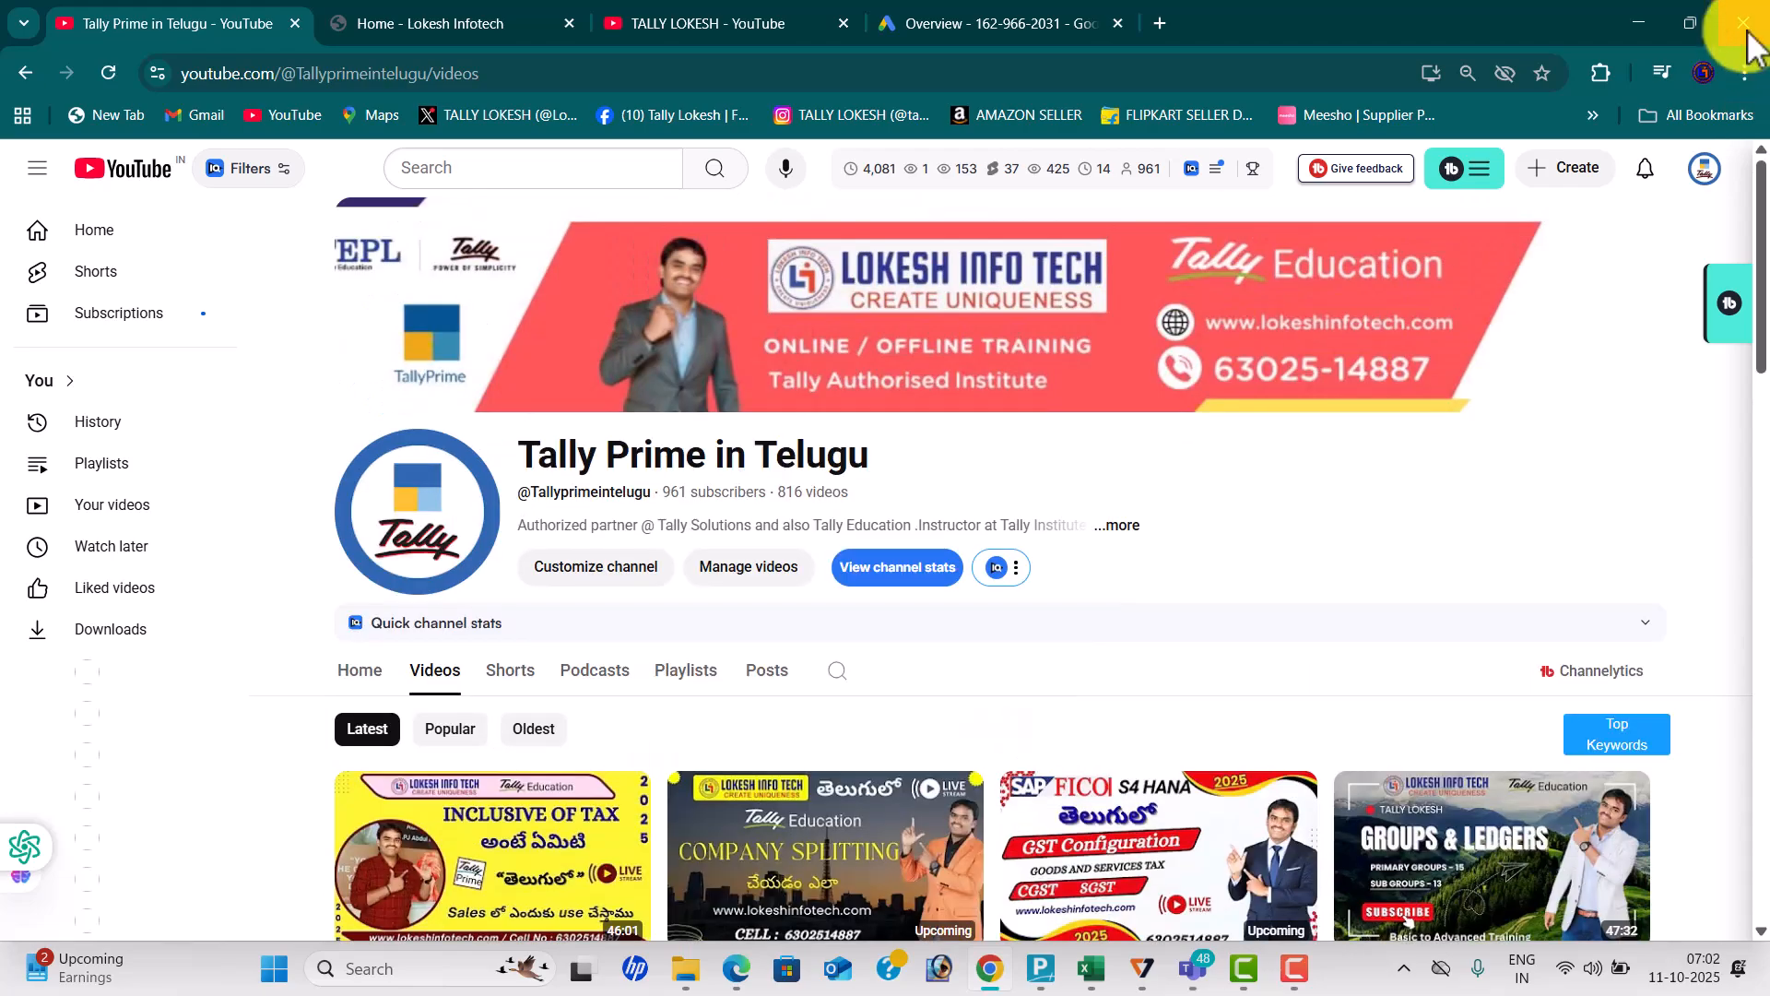
{"action": "left_click", "coordinate": [355, 23]}
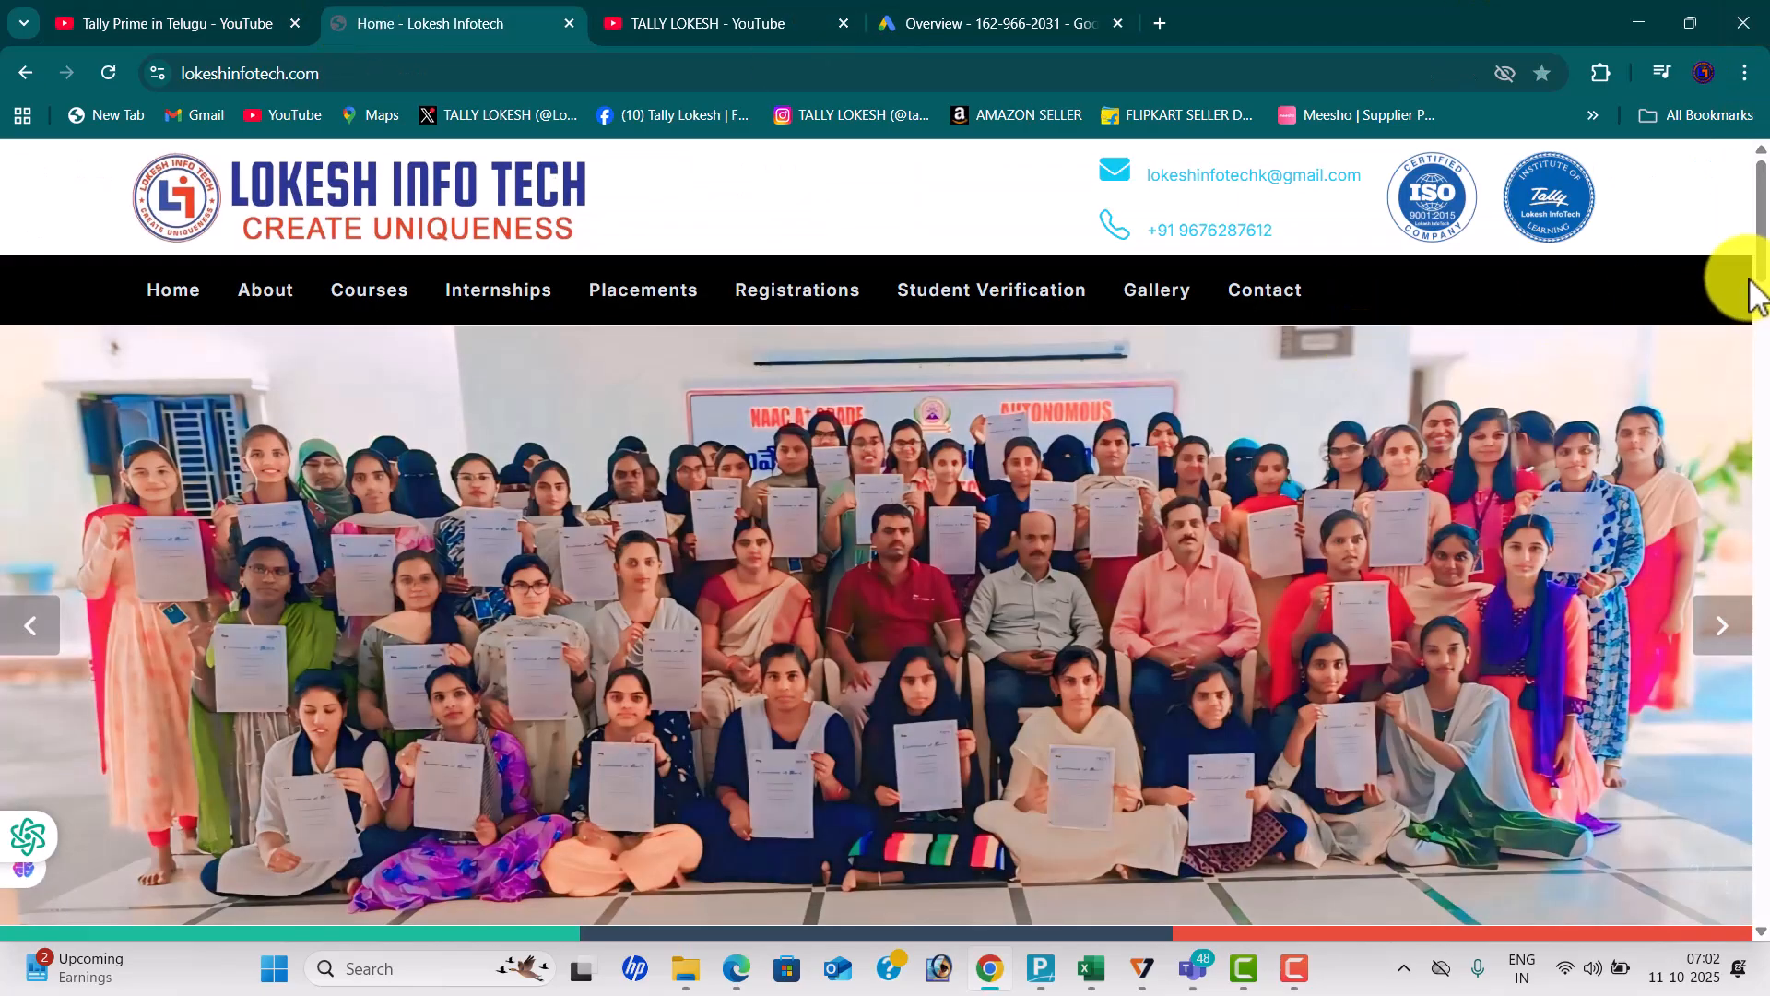
{"action": "left_click_drag", "start_coordinate": [1763, 268], "coordinate": [1763, 441]}
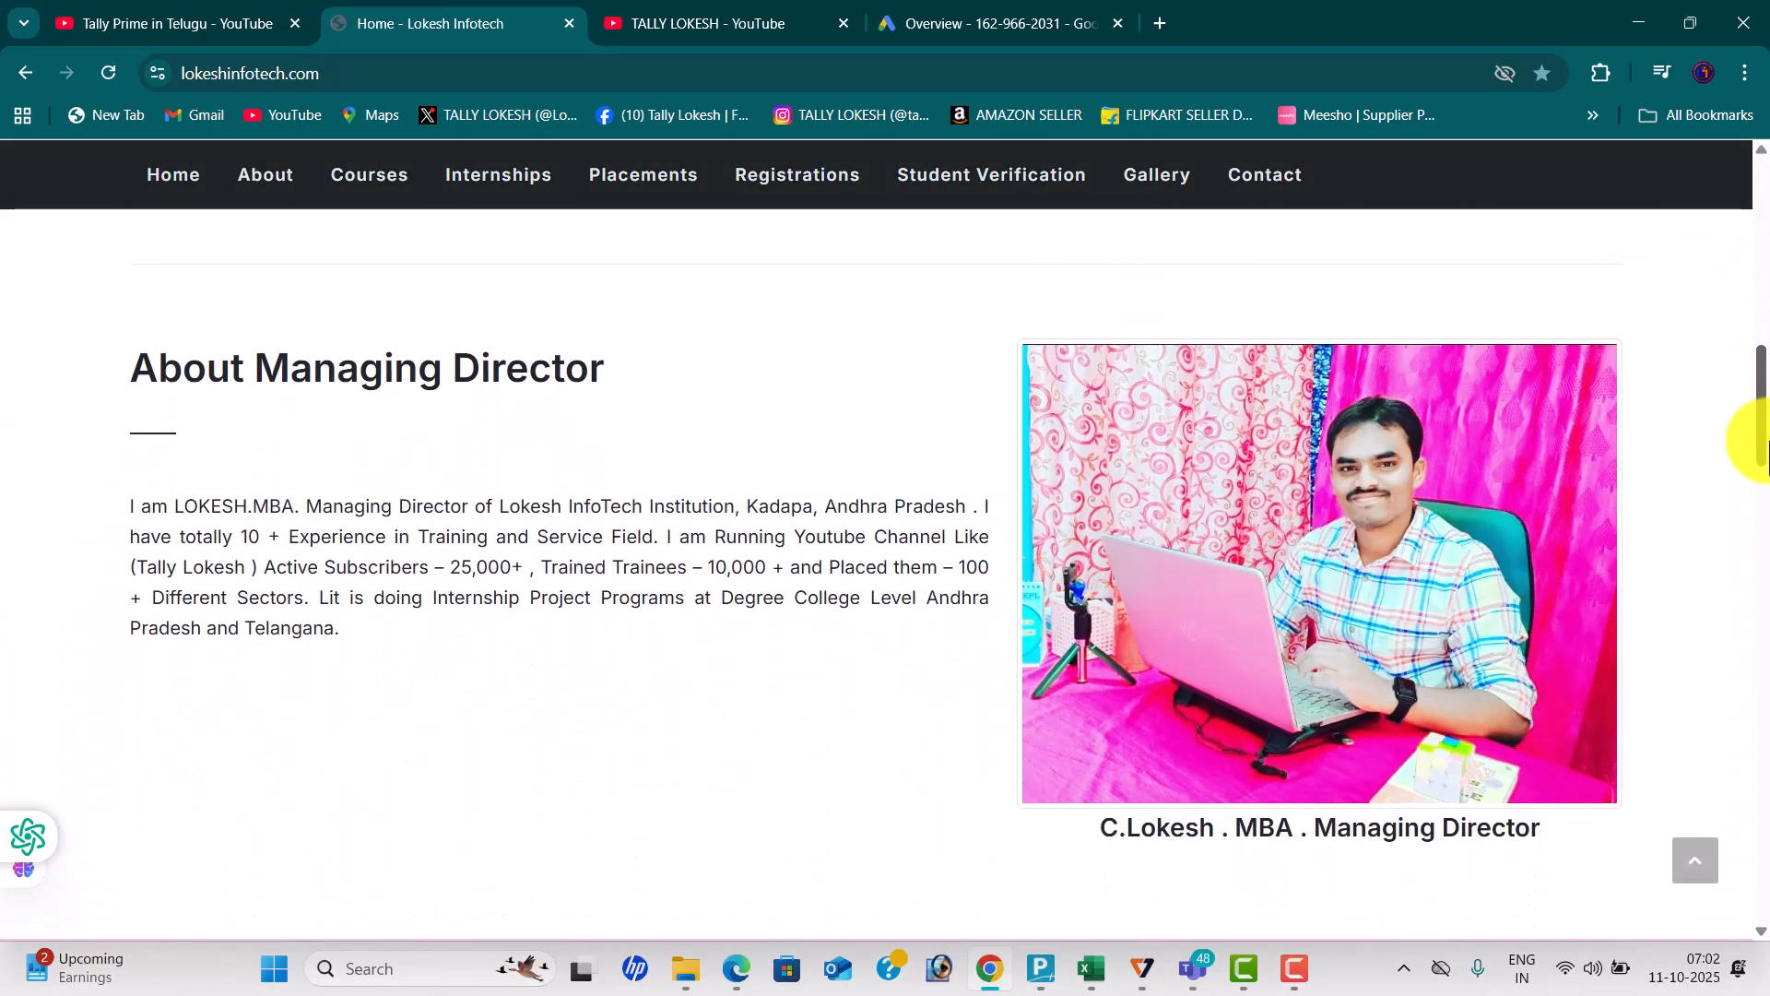
Switch to the TALLY TEST workbook in Excel and enter "buying and selling" in D5 under the Trading Organizaion heading.
{"action": "left_click", "coordinate": [1091, 973]}
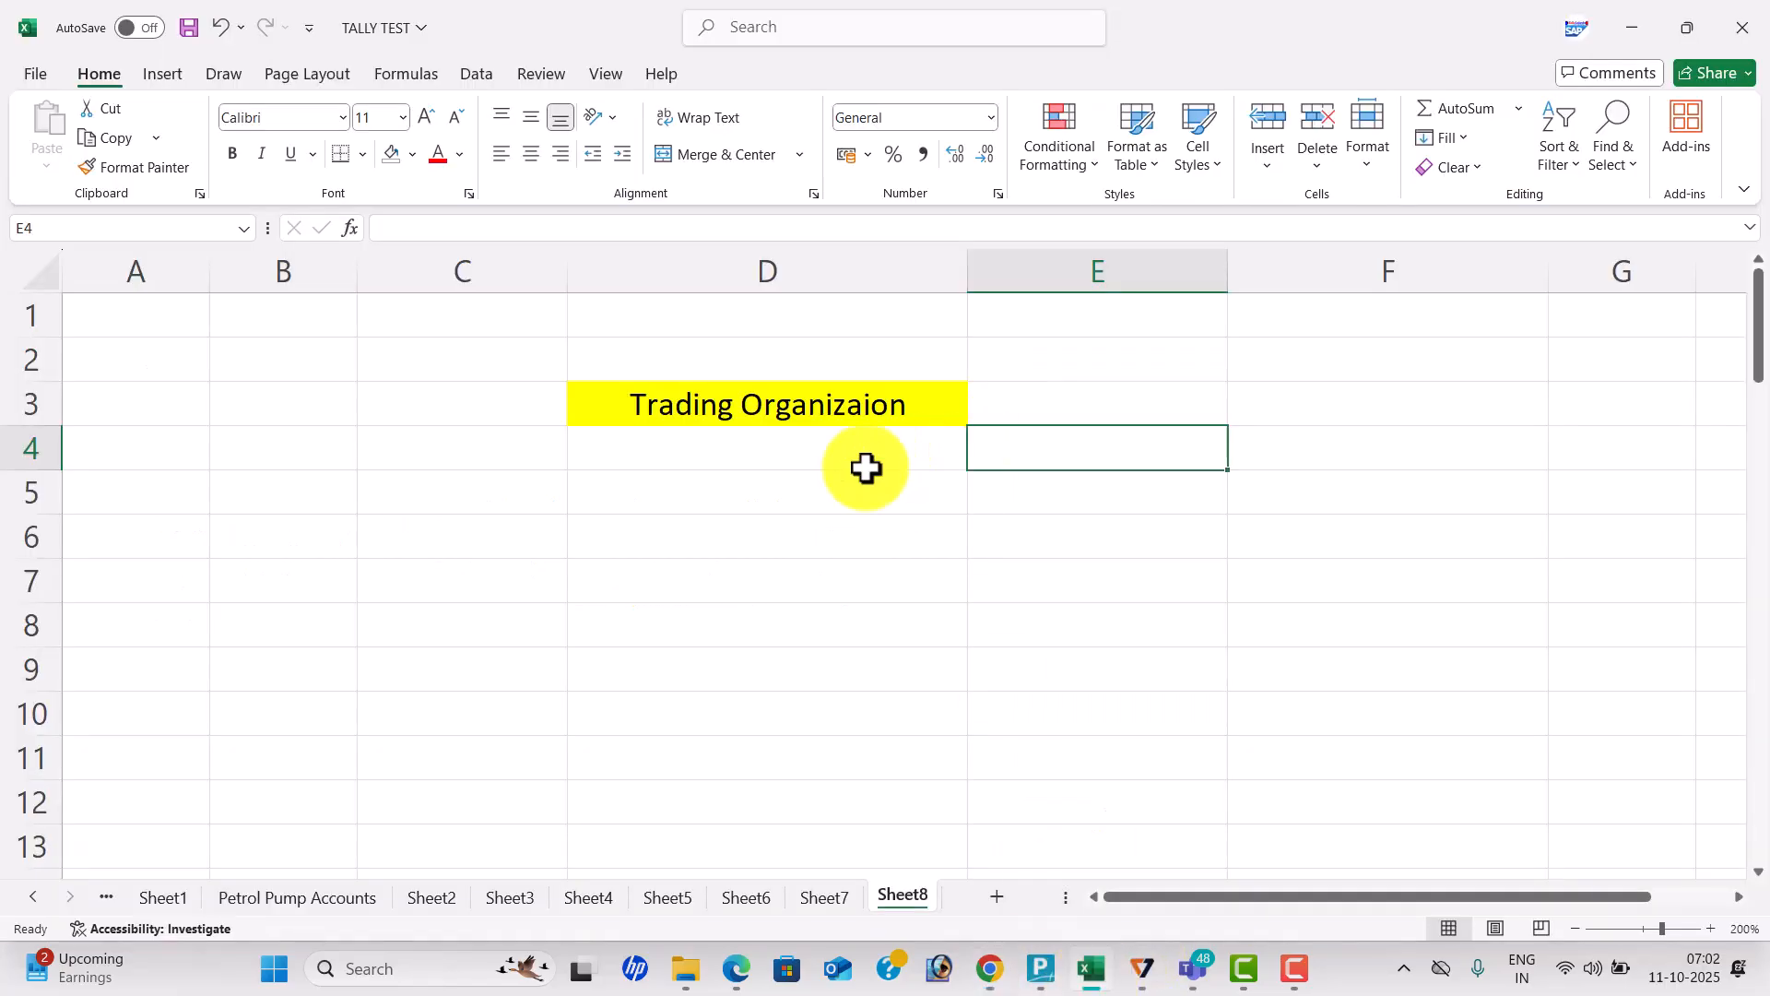
{"action": "left_click", "coordinate": [770, 500]}
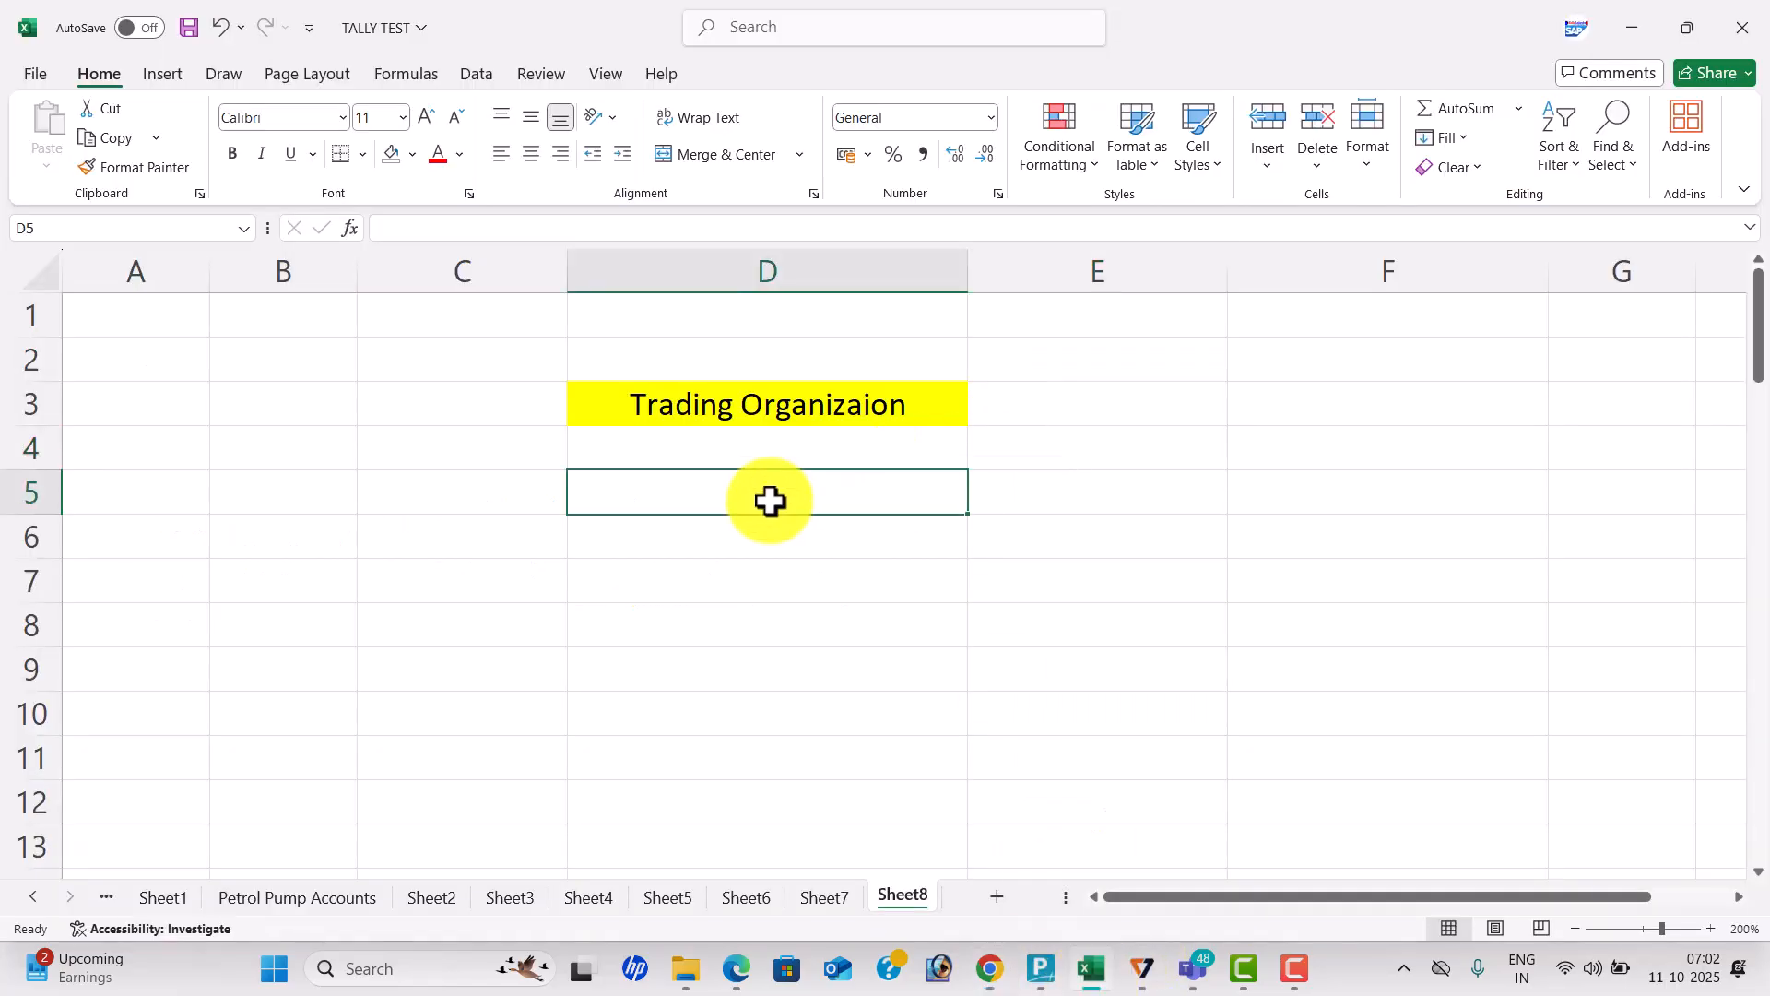
{"action": "type", "text": "buyin"}
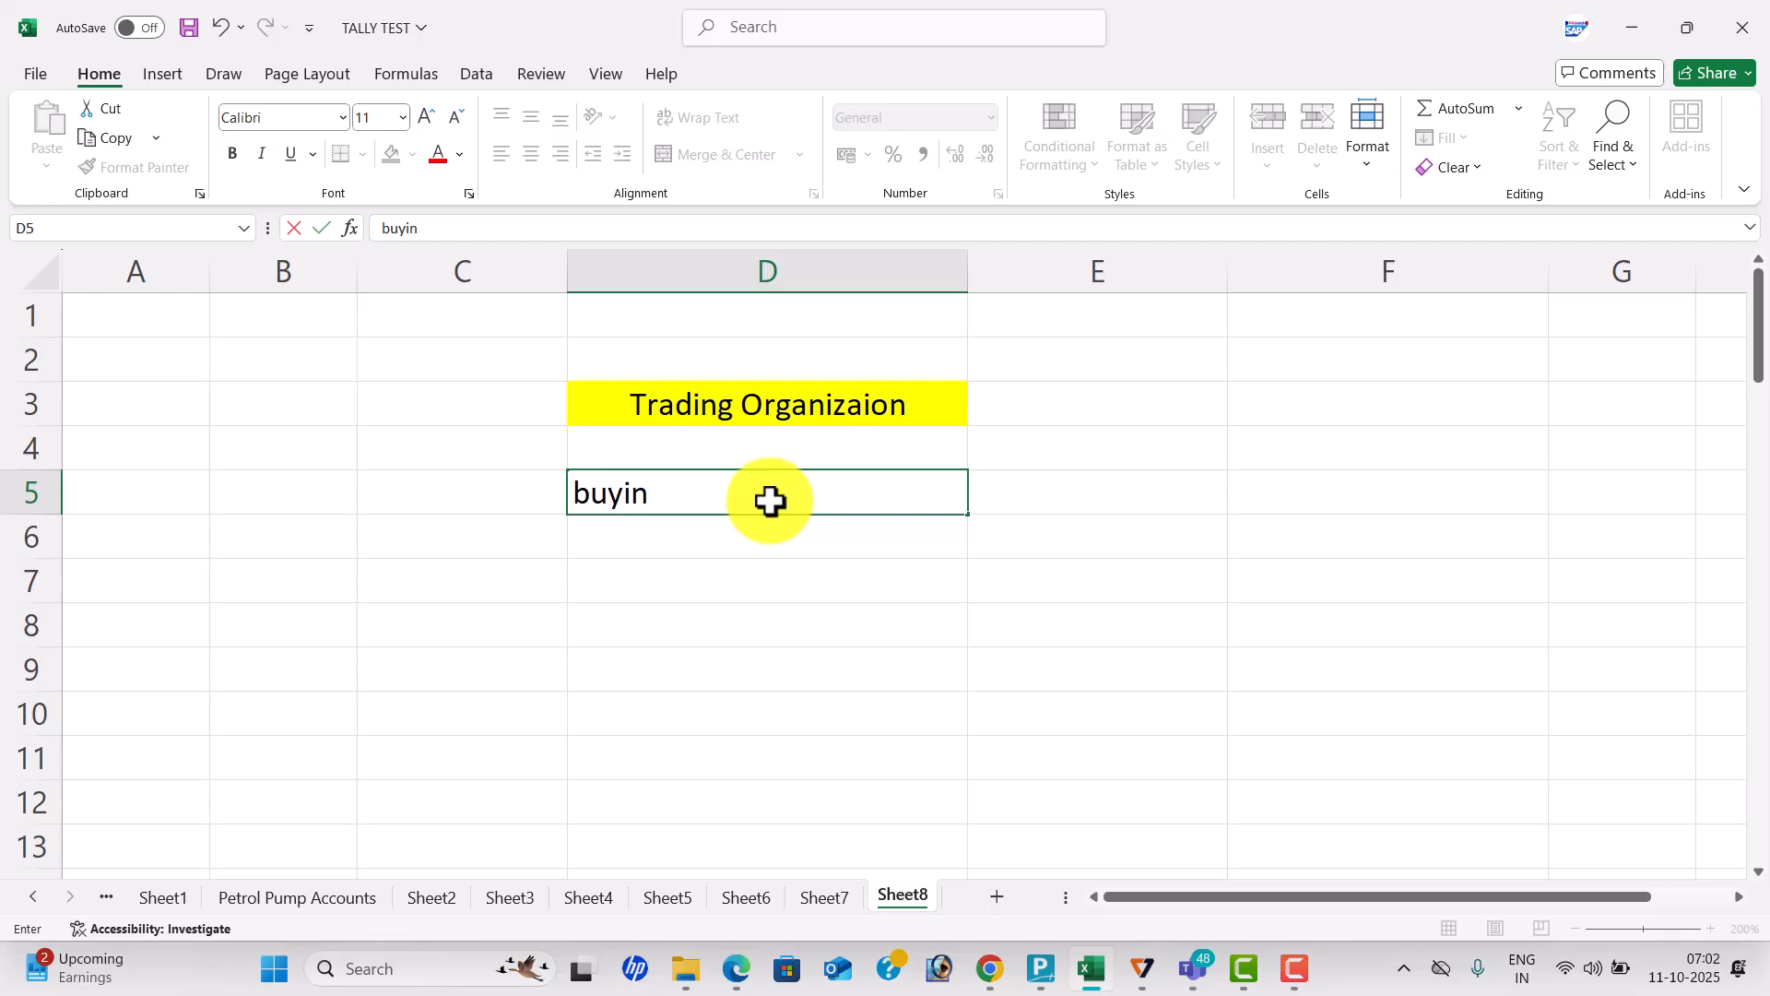
{"action": "type", "text": "g and sellig"}
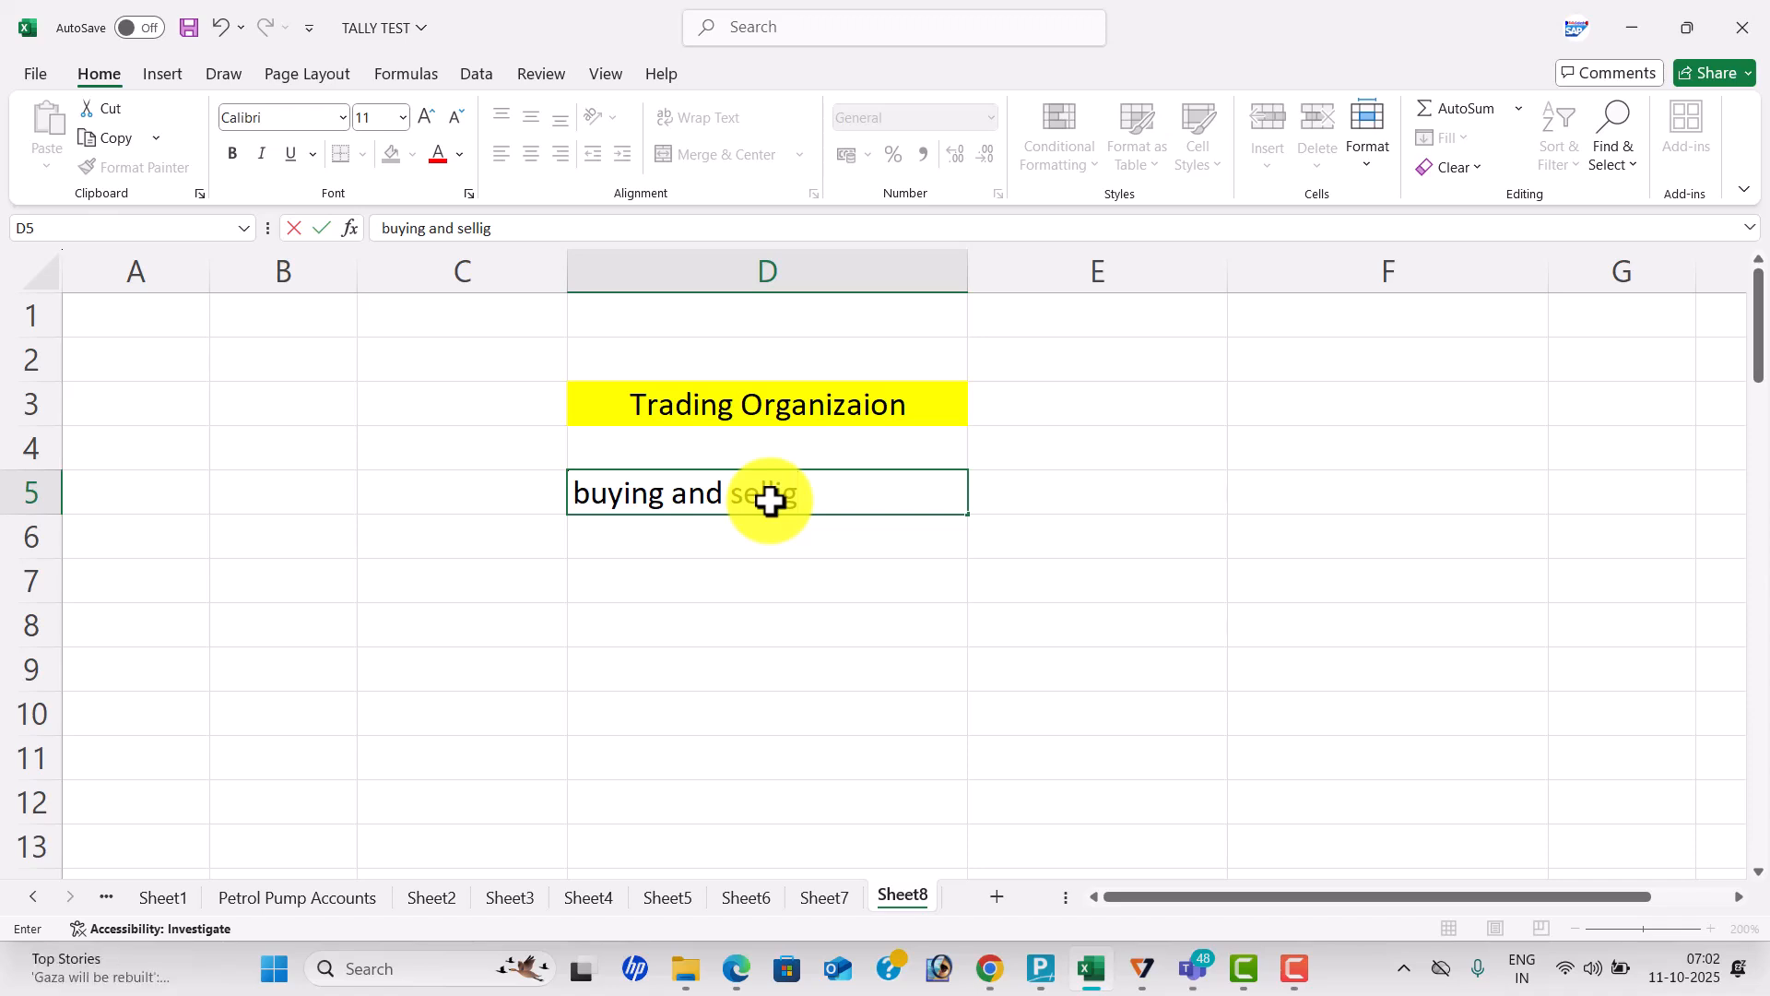
{"action": "key", "text": "BackSpace"}
{"action": "type", "text": "ng"}
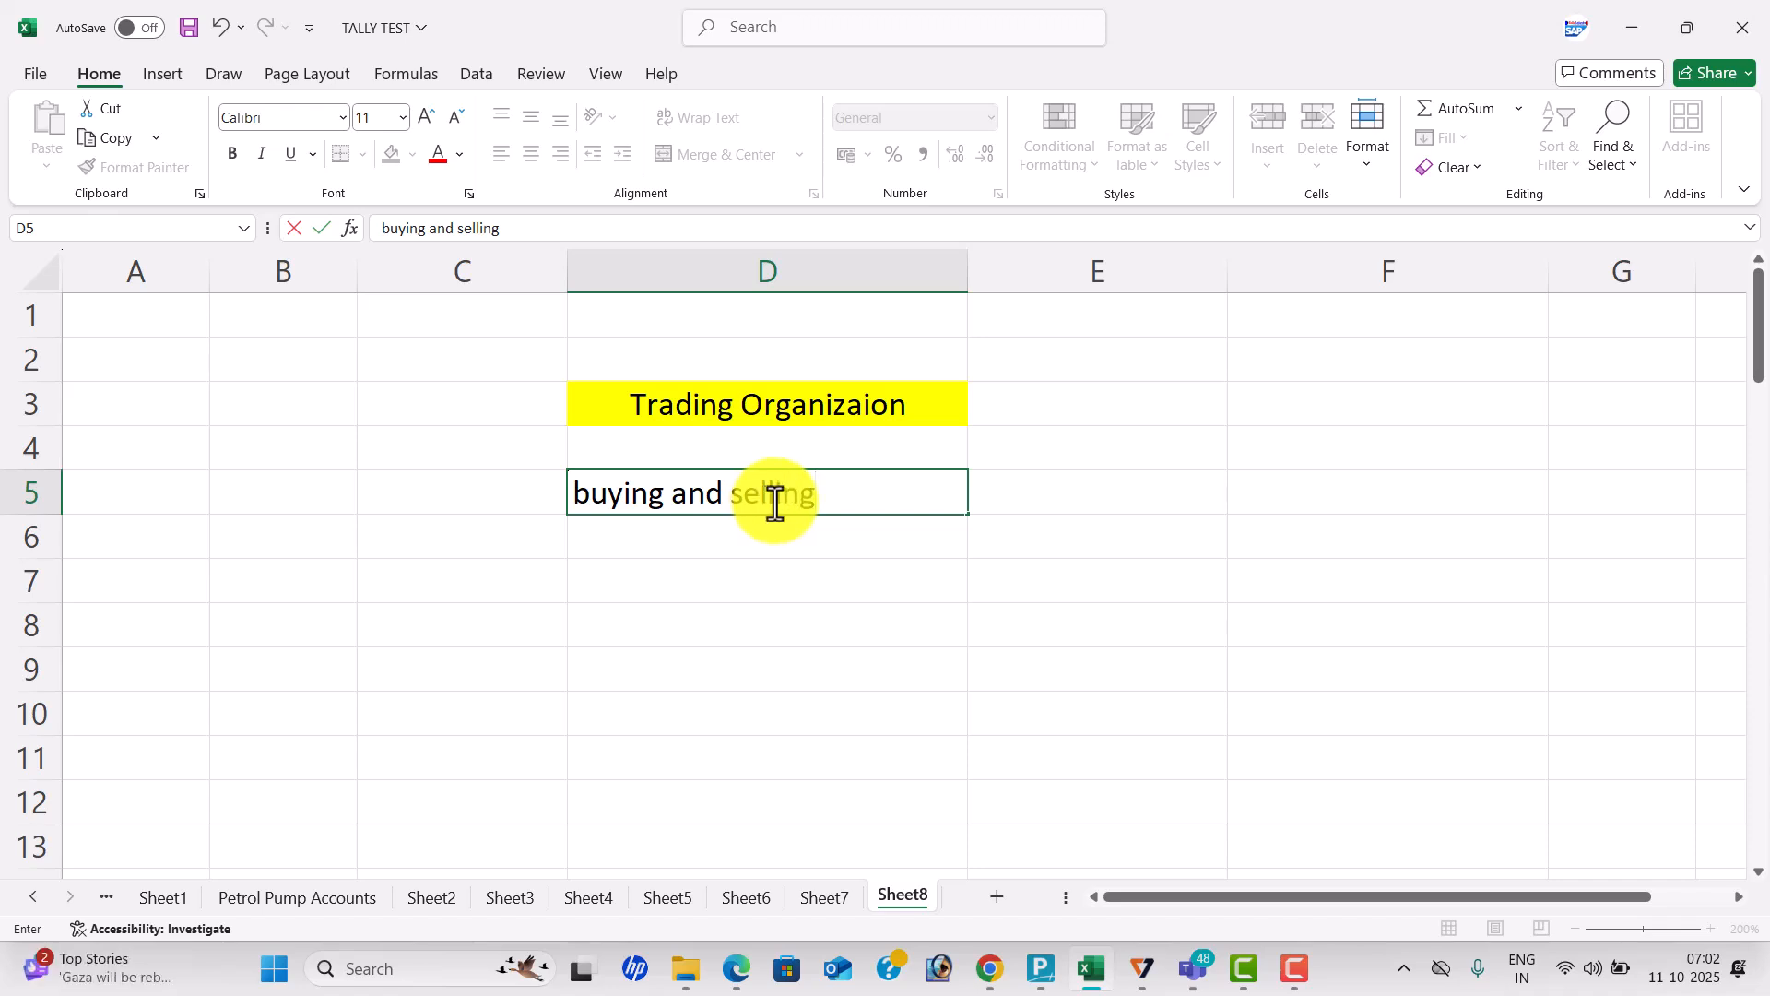
Enter the label "Type of Business" in C7 and widen column C to fit it.
{"action": "left_click", "coordinate": [530, 572]}
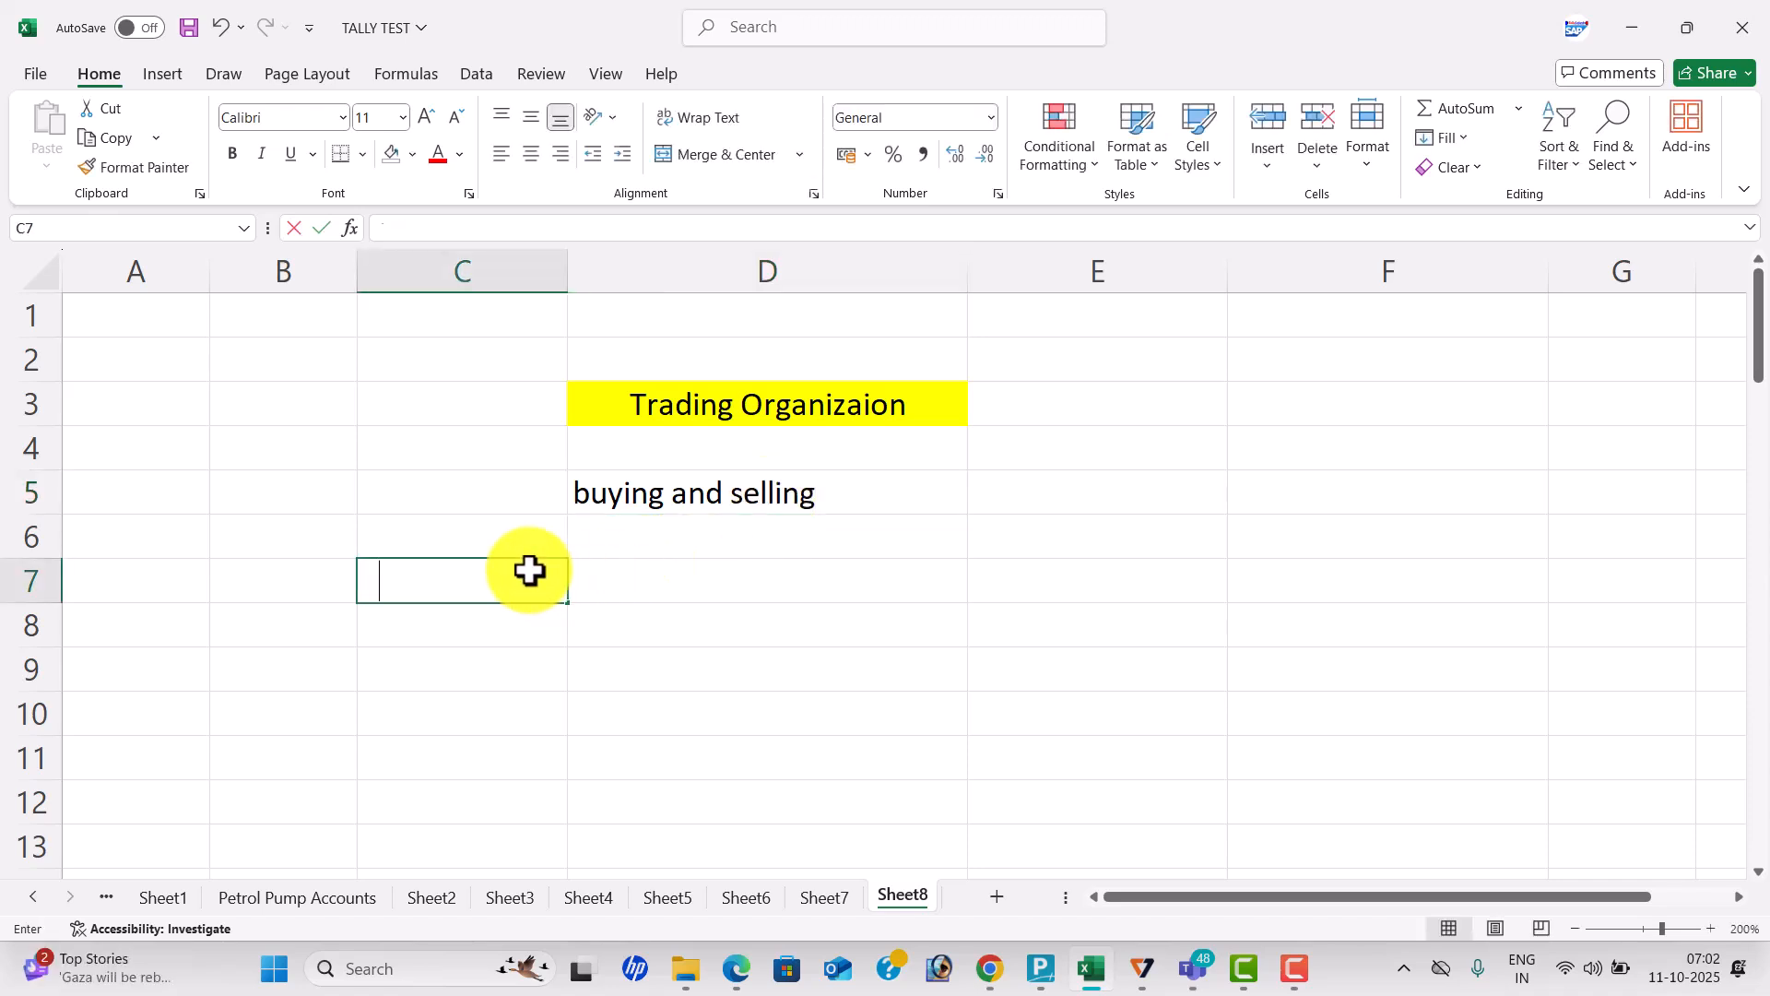
{"action": "type", "text": "Types"}
{"action": "key", "text": "BackSpace"}
{"action": "type", "text": "o"}
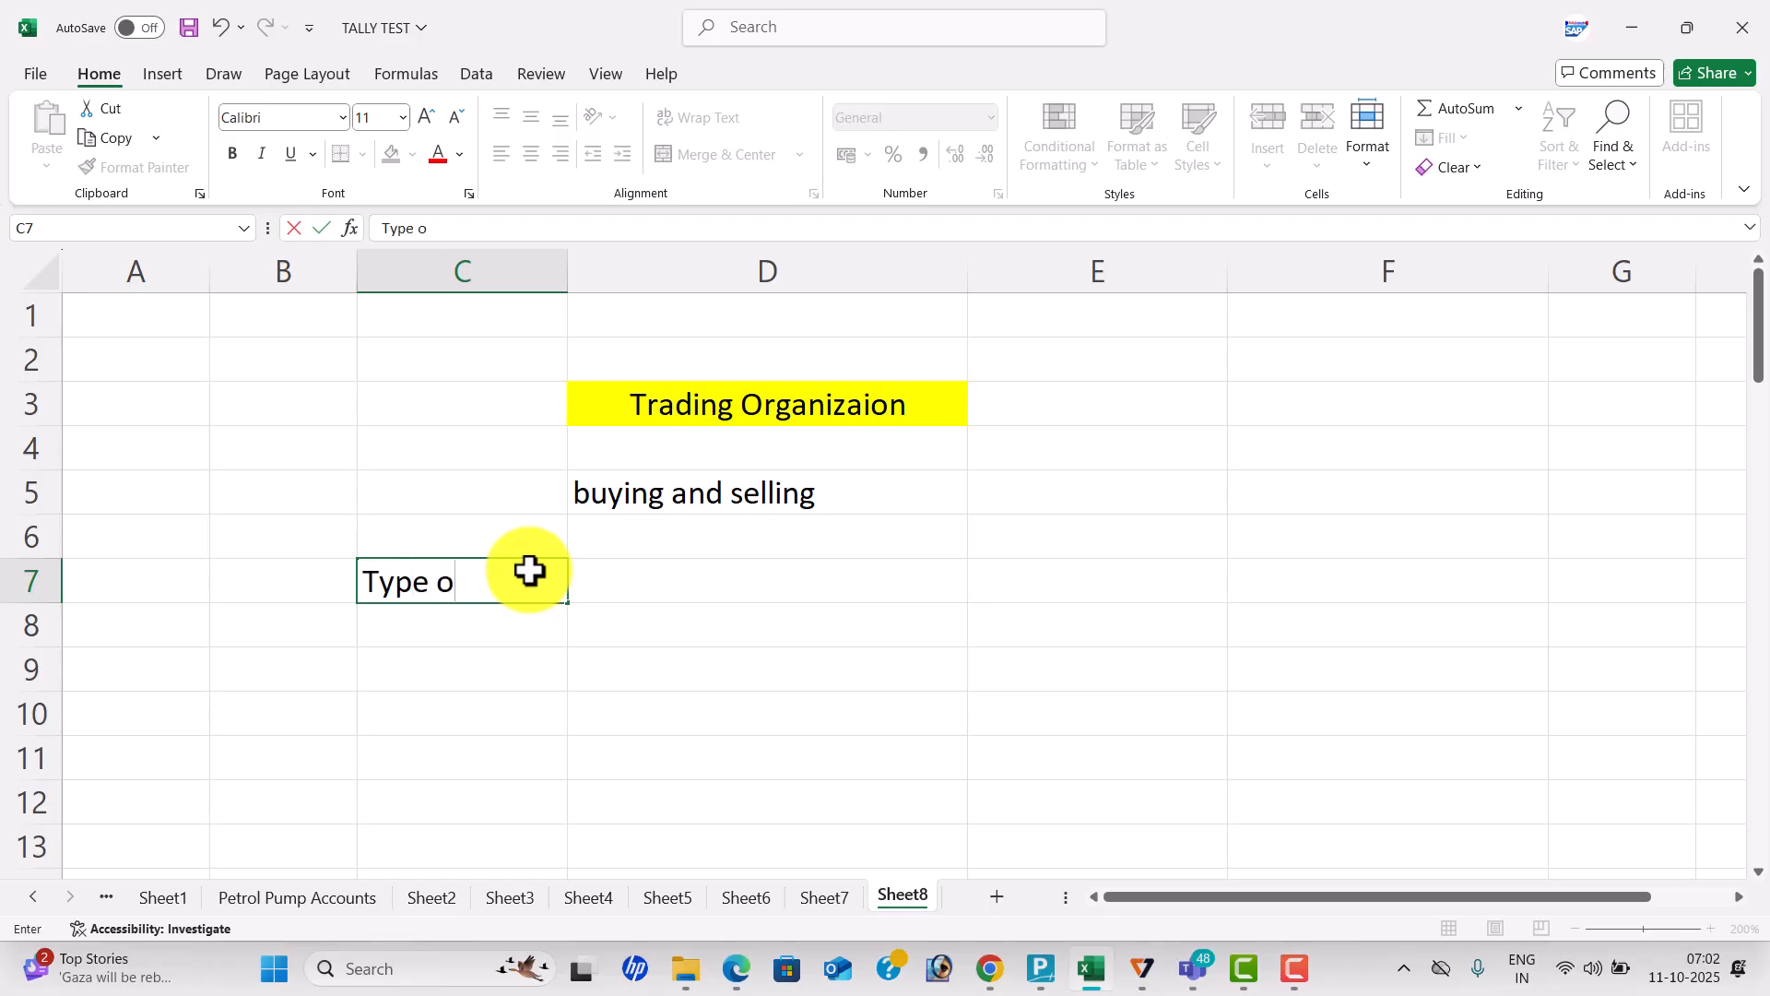
{"action": "type", "text": "f Business"}
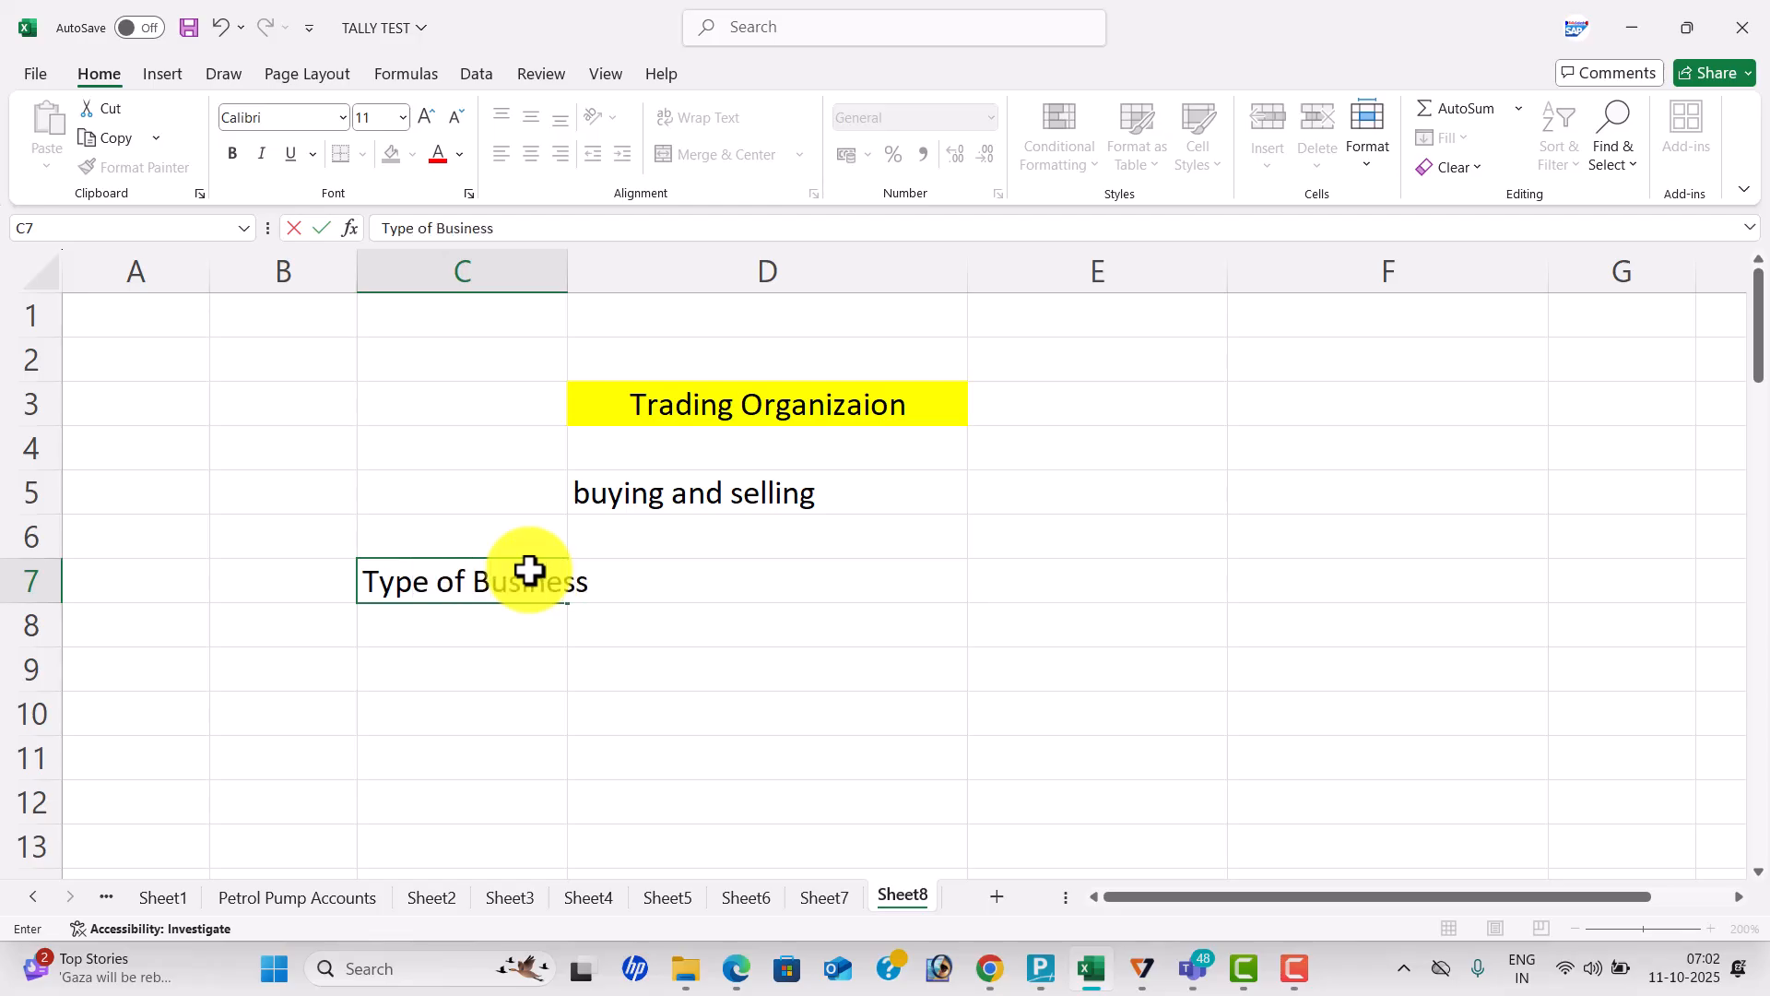
{"action": "left_click", "coordinate": [618, 343]}
{"action": "left_click_drag", "start_coordinate": [573, 268], "coordinate": [620, 292]}
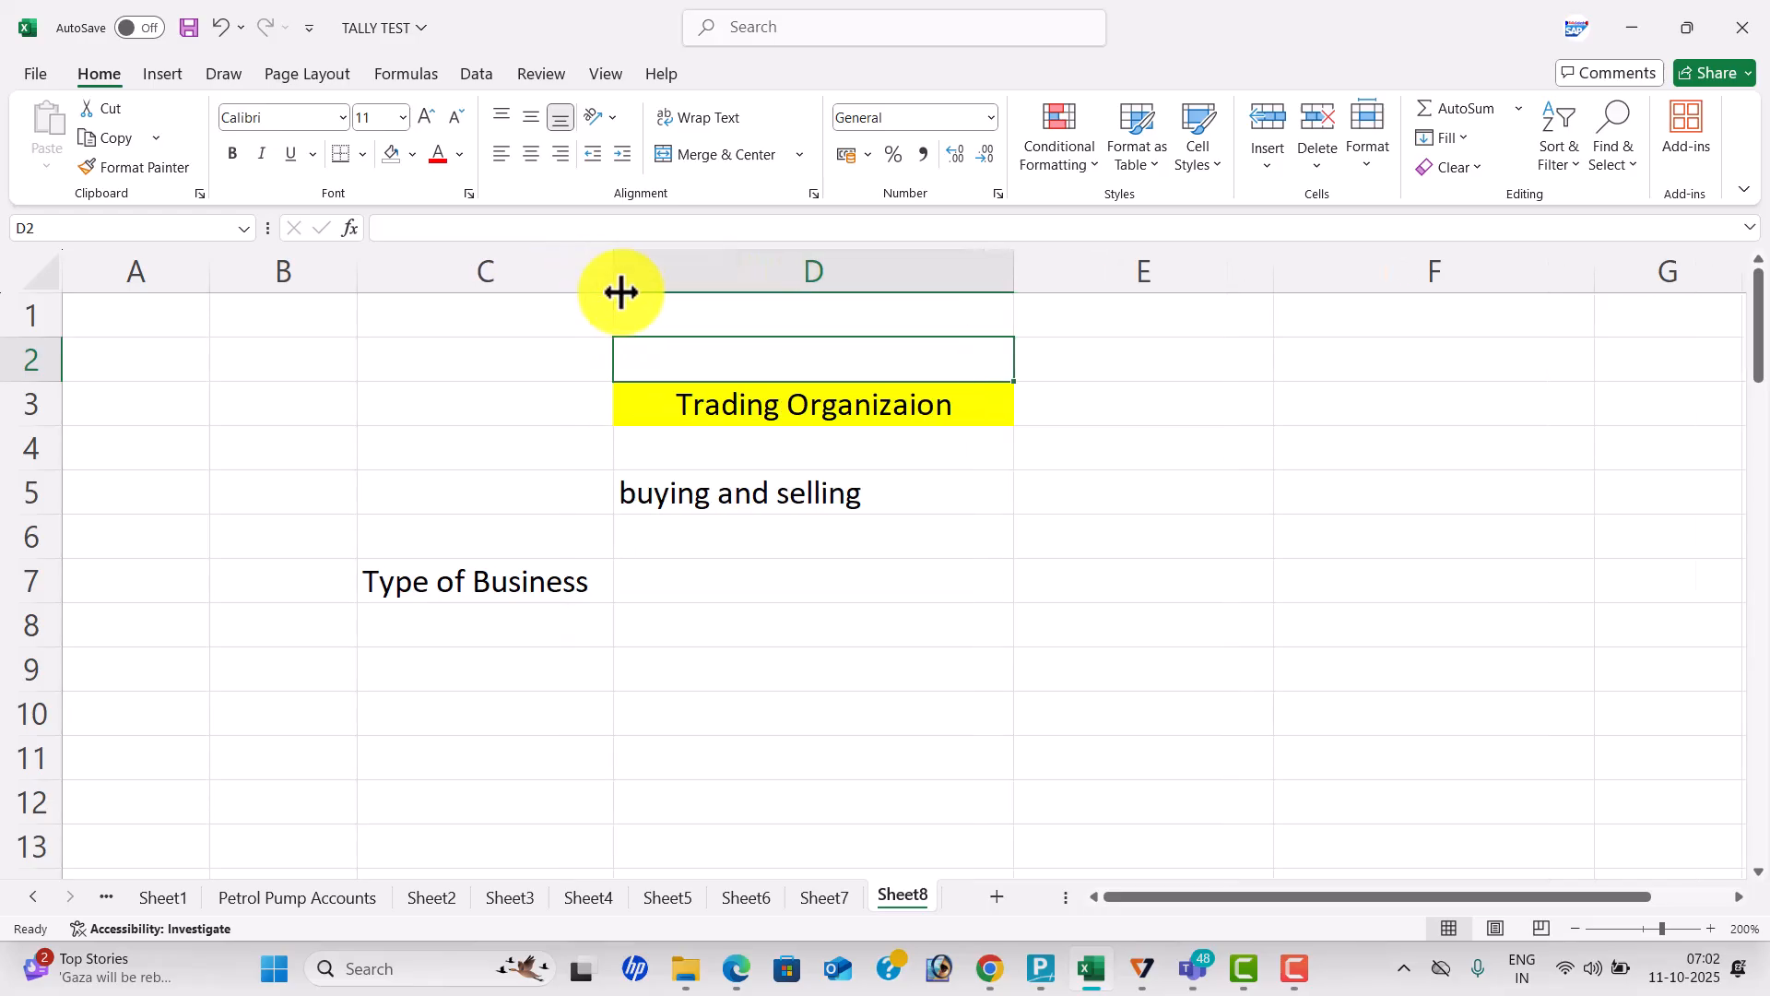
Start the business list with "Mobile Shops" in D8 and "Apperals" in D9.
{"action": "left_click", "coordinate": [701, 637]}
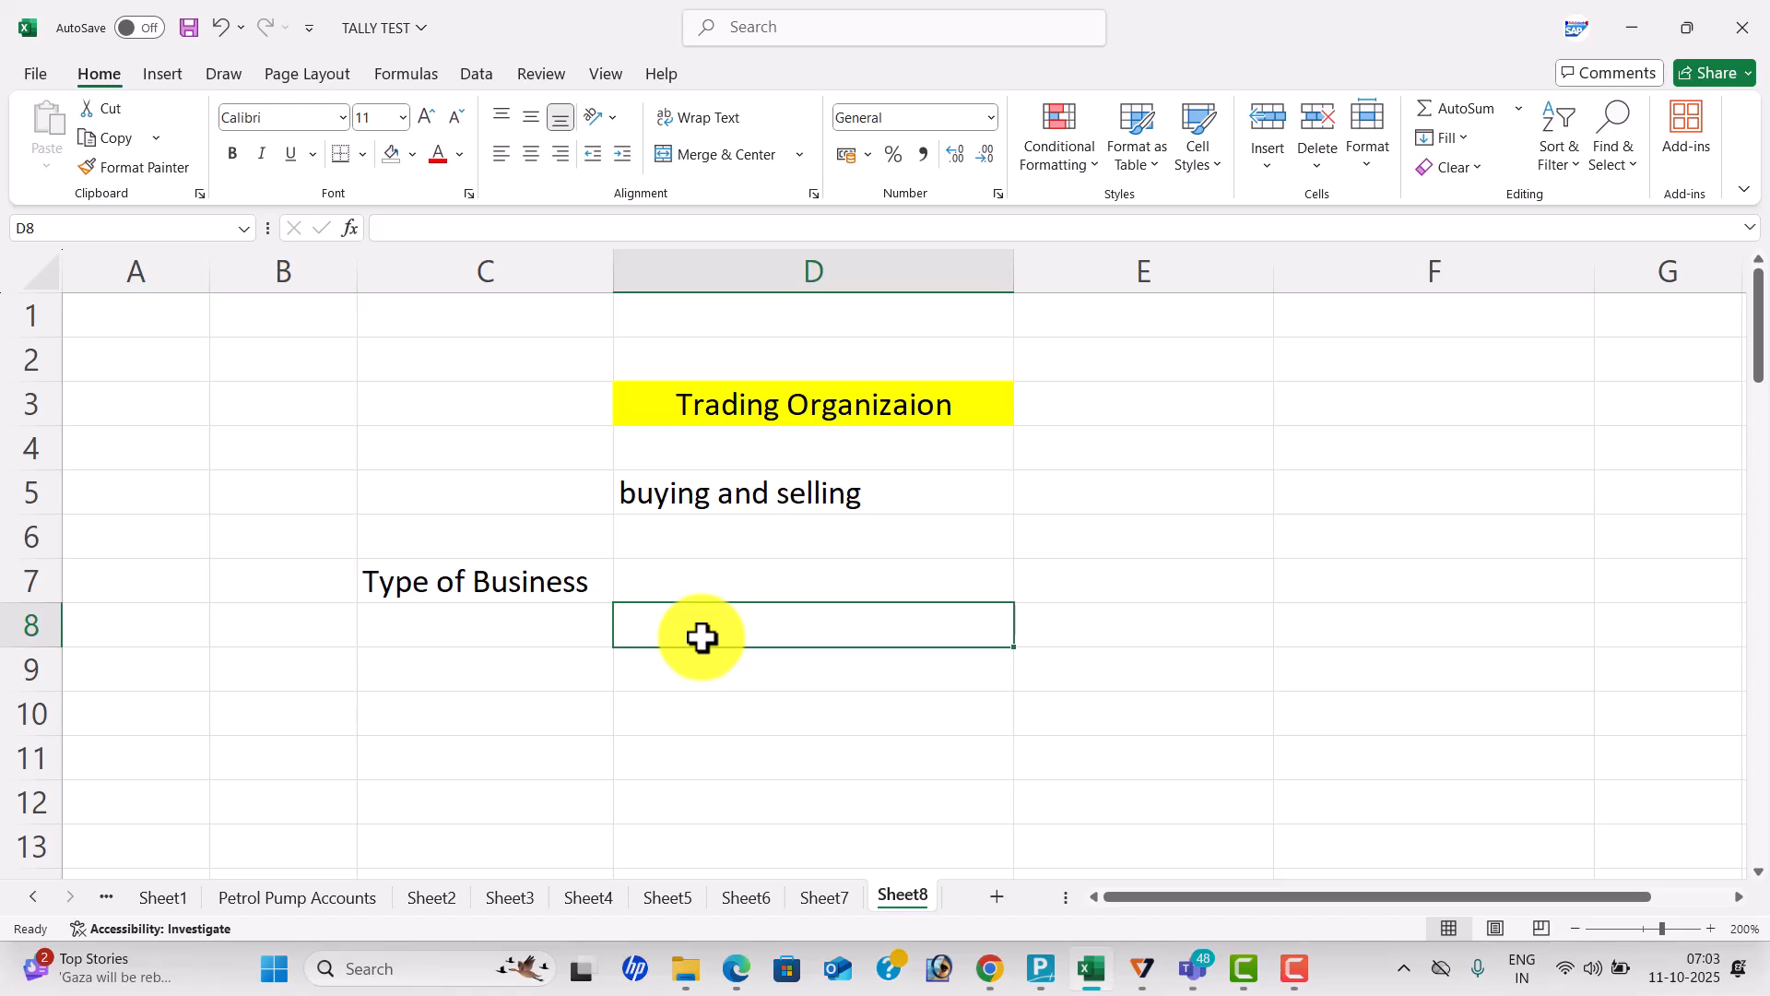
{"action": "type", "text": "Mobile Shops"}
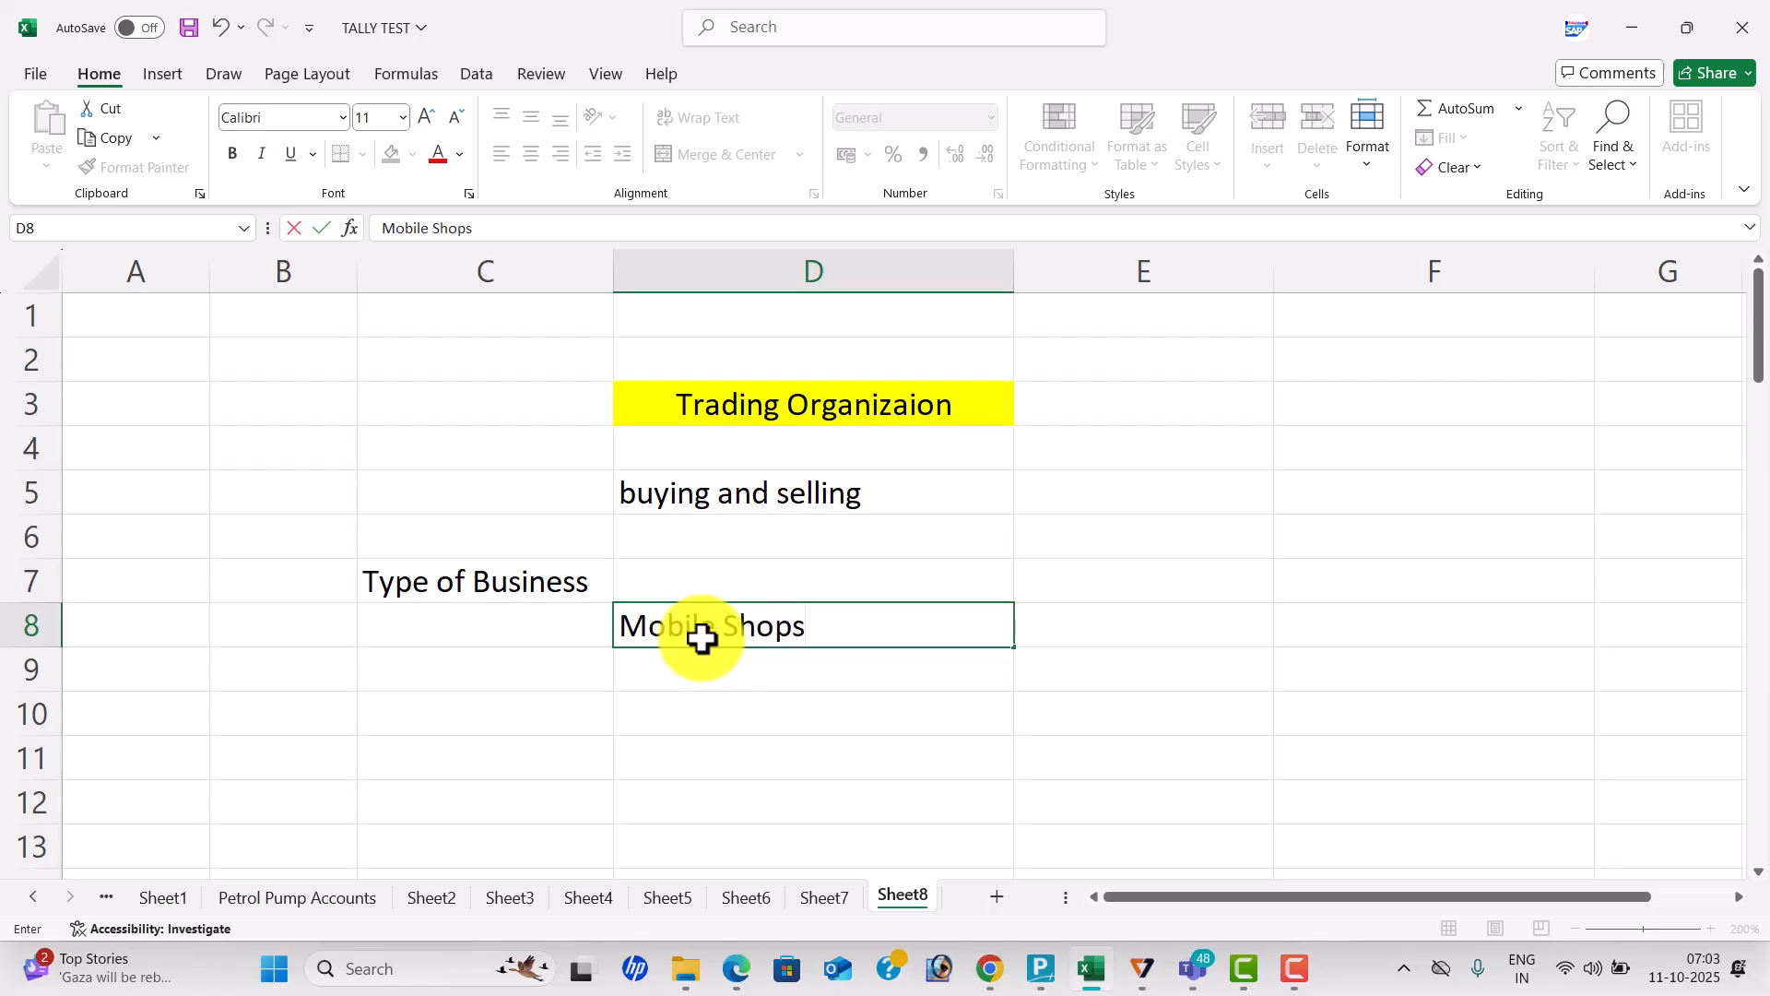
{"action": "key", "text": "Return"}
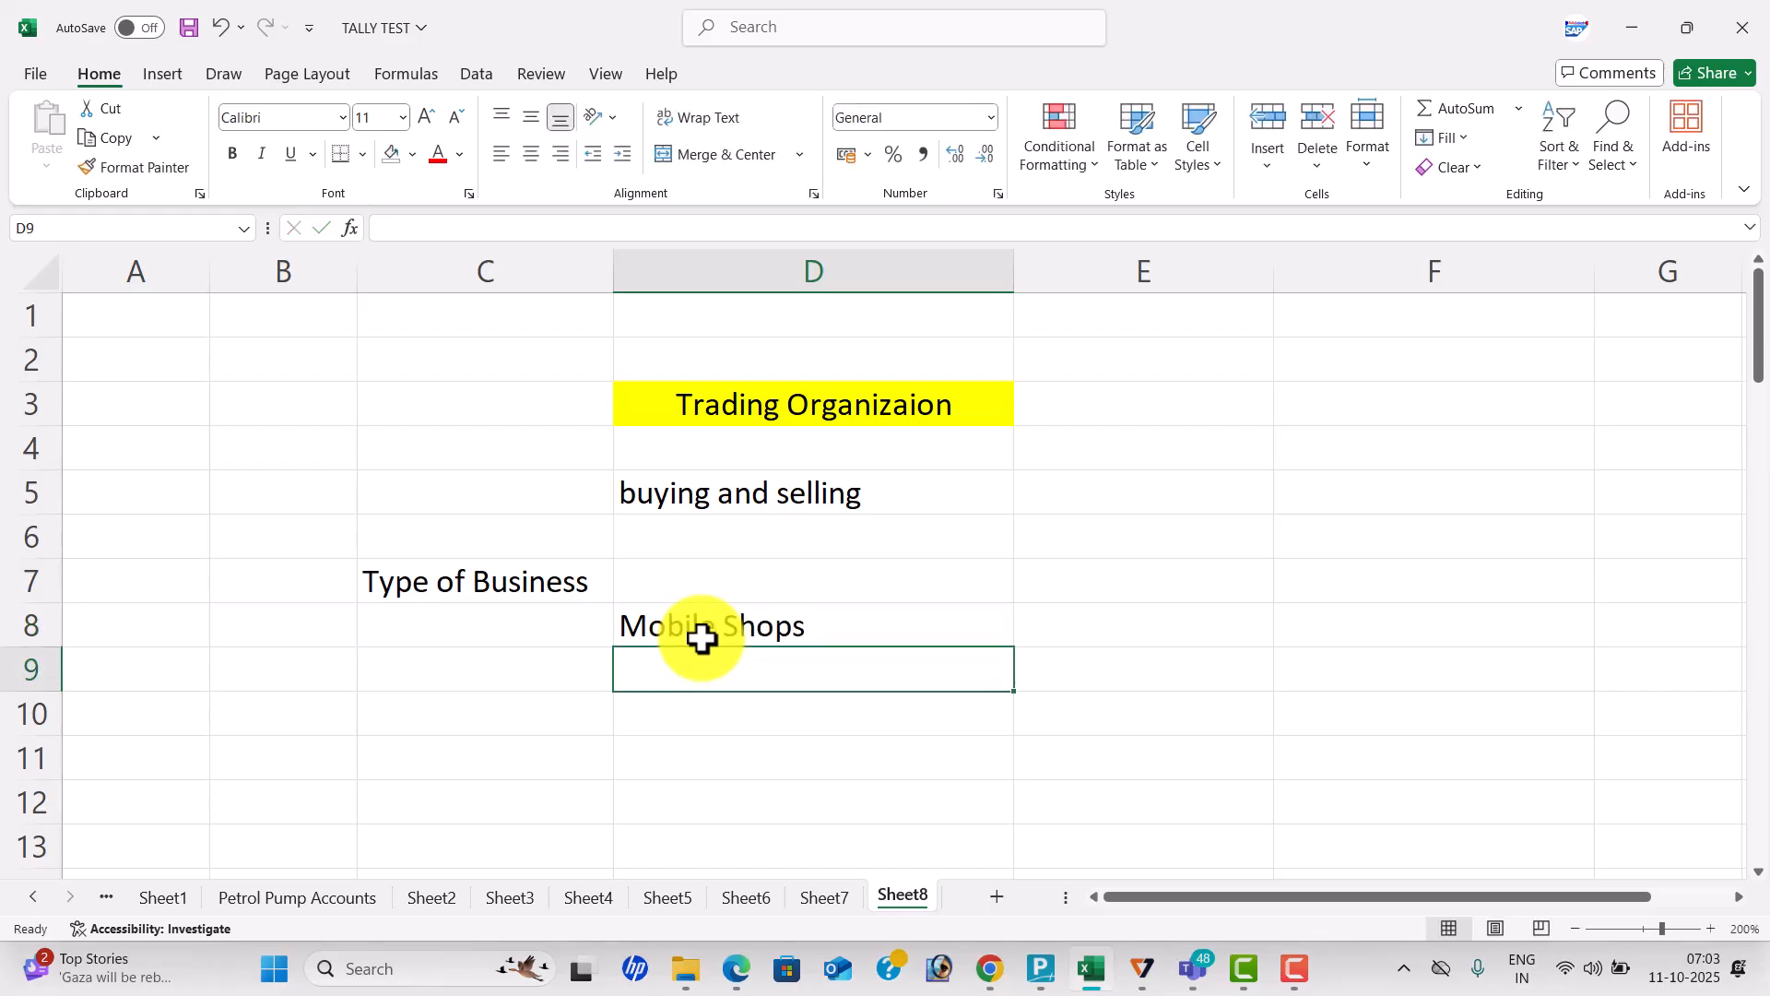
{"action": "type", "text": "Appertals"}
{"action": "key", "text": "BackSpace"}
{"action": "key", "text": "BackSpace"}
{"action": "key", "text": "BackSpace"}
{"action": "key", "text": "BackSpace"}
{"action": "type", "text": "als"}
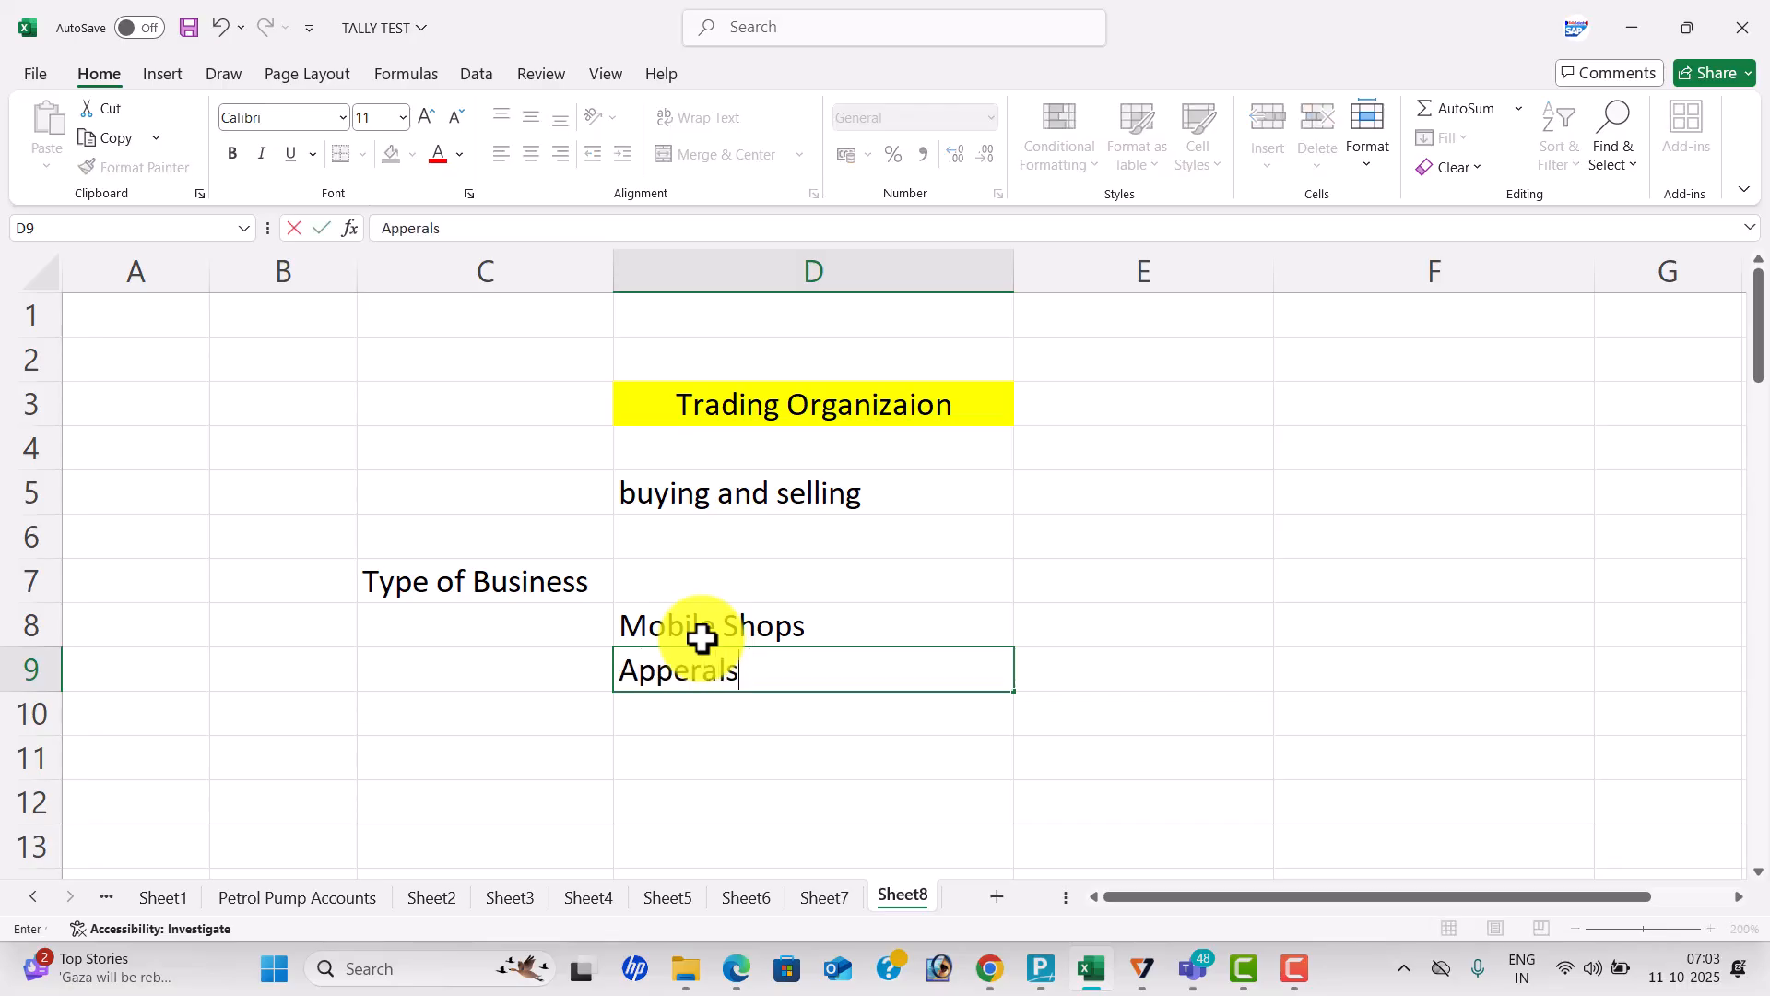
{"action": "key", "text": "Return"}
Add "Cloth Show ROOMS" to the business list in D10.
{"action": "type", "text": "Closh"}
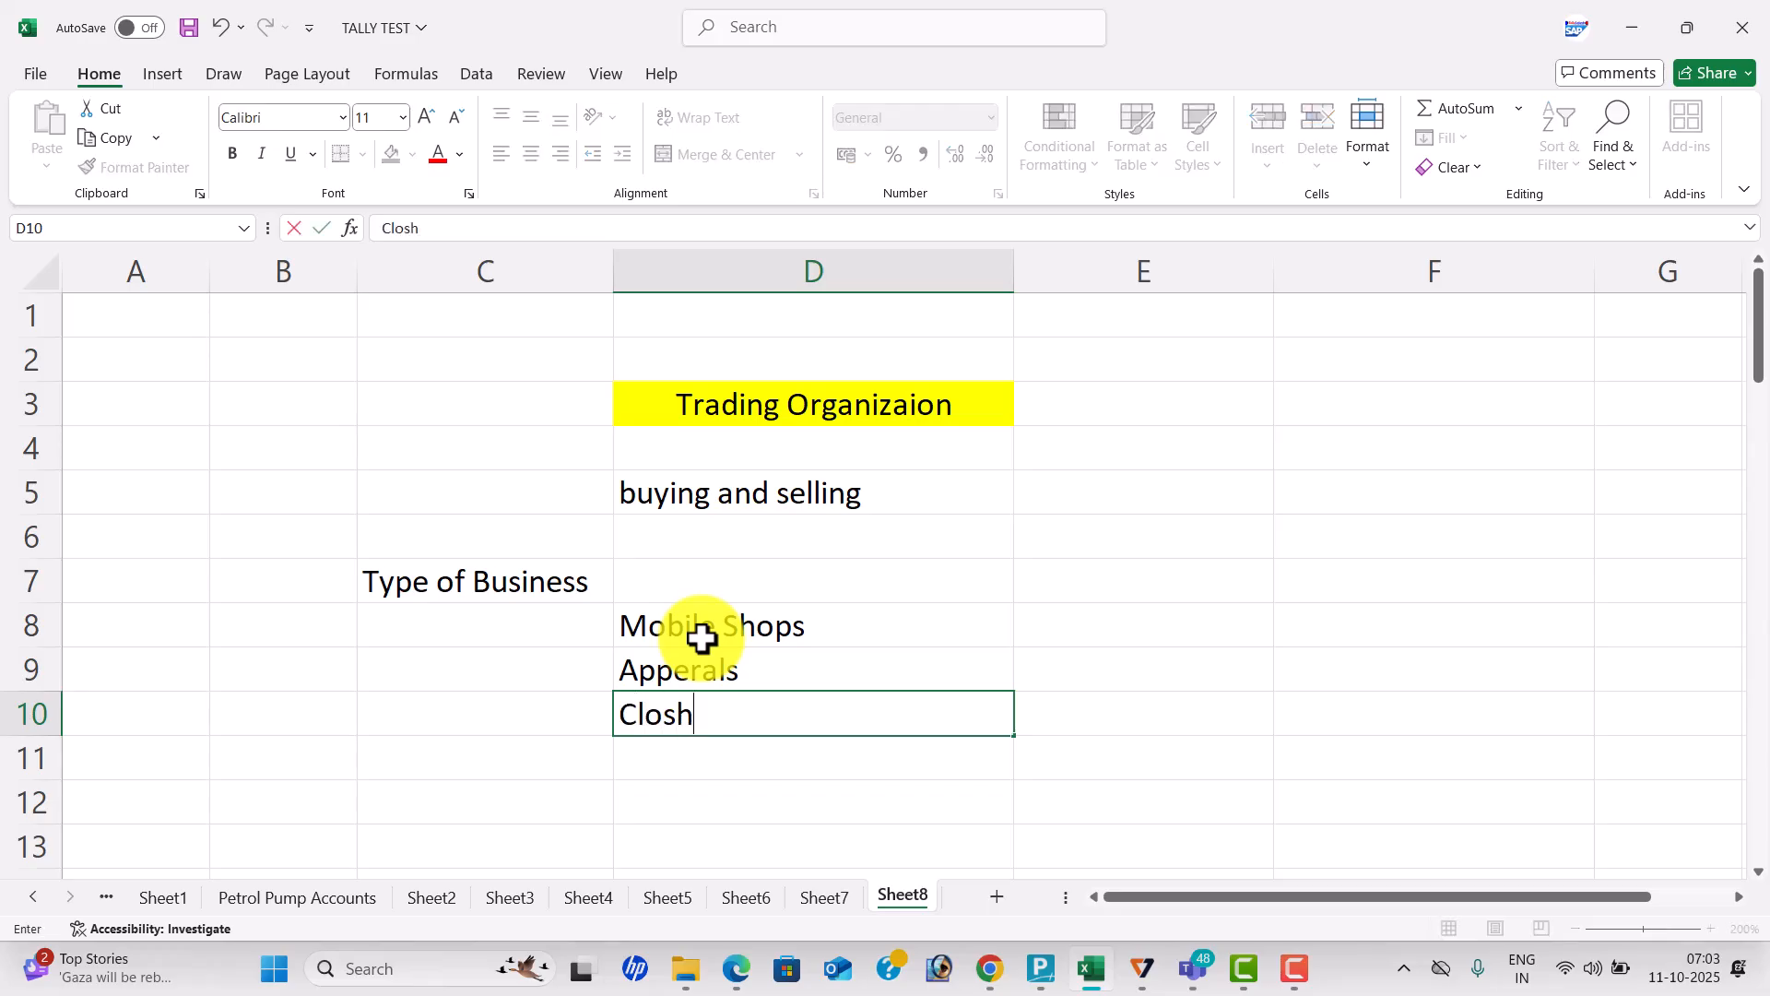
{"action": "key", "text": "BackSpace"}
{"action": "key", "text": "BackSpace"}
{"action": "type", "text": "th Show ROOM"}
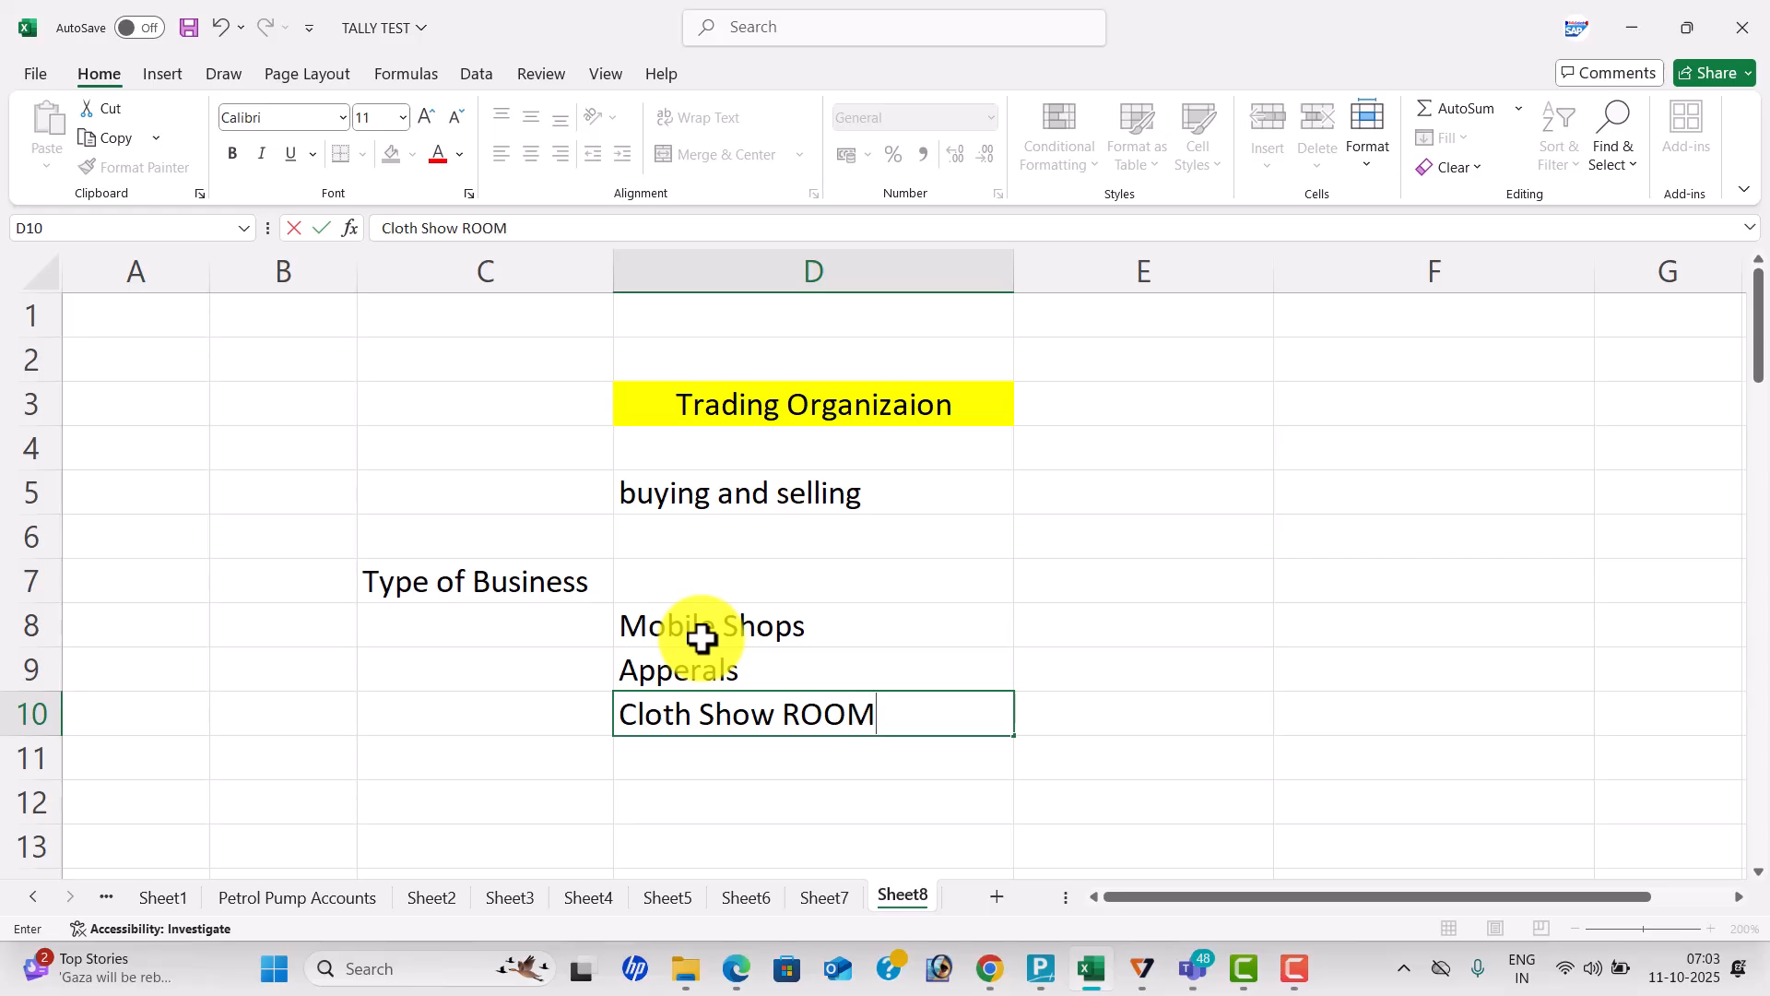
{"action": "type", "text": "S"}
{"action": "key", "text": "Return"}
Add "Bike Show rooms" in D11 and "Car Show ROOMS" in D12 to the business list.
{"action": "type", "text": "b"}
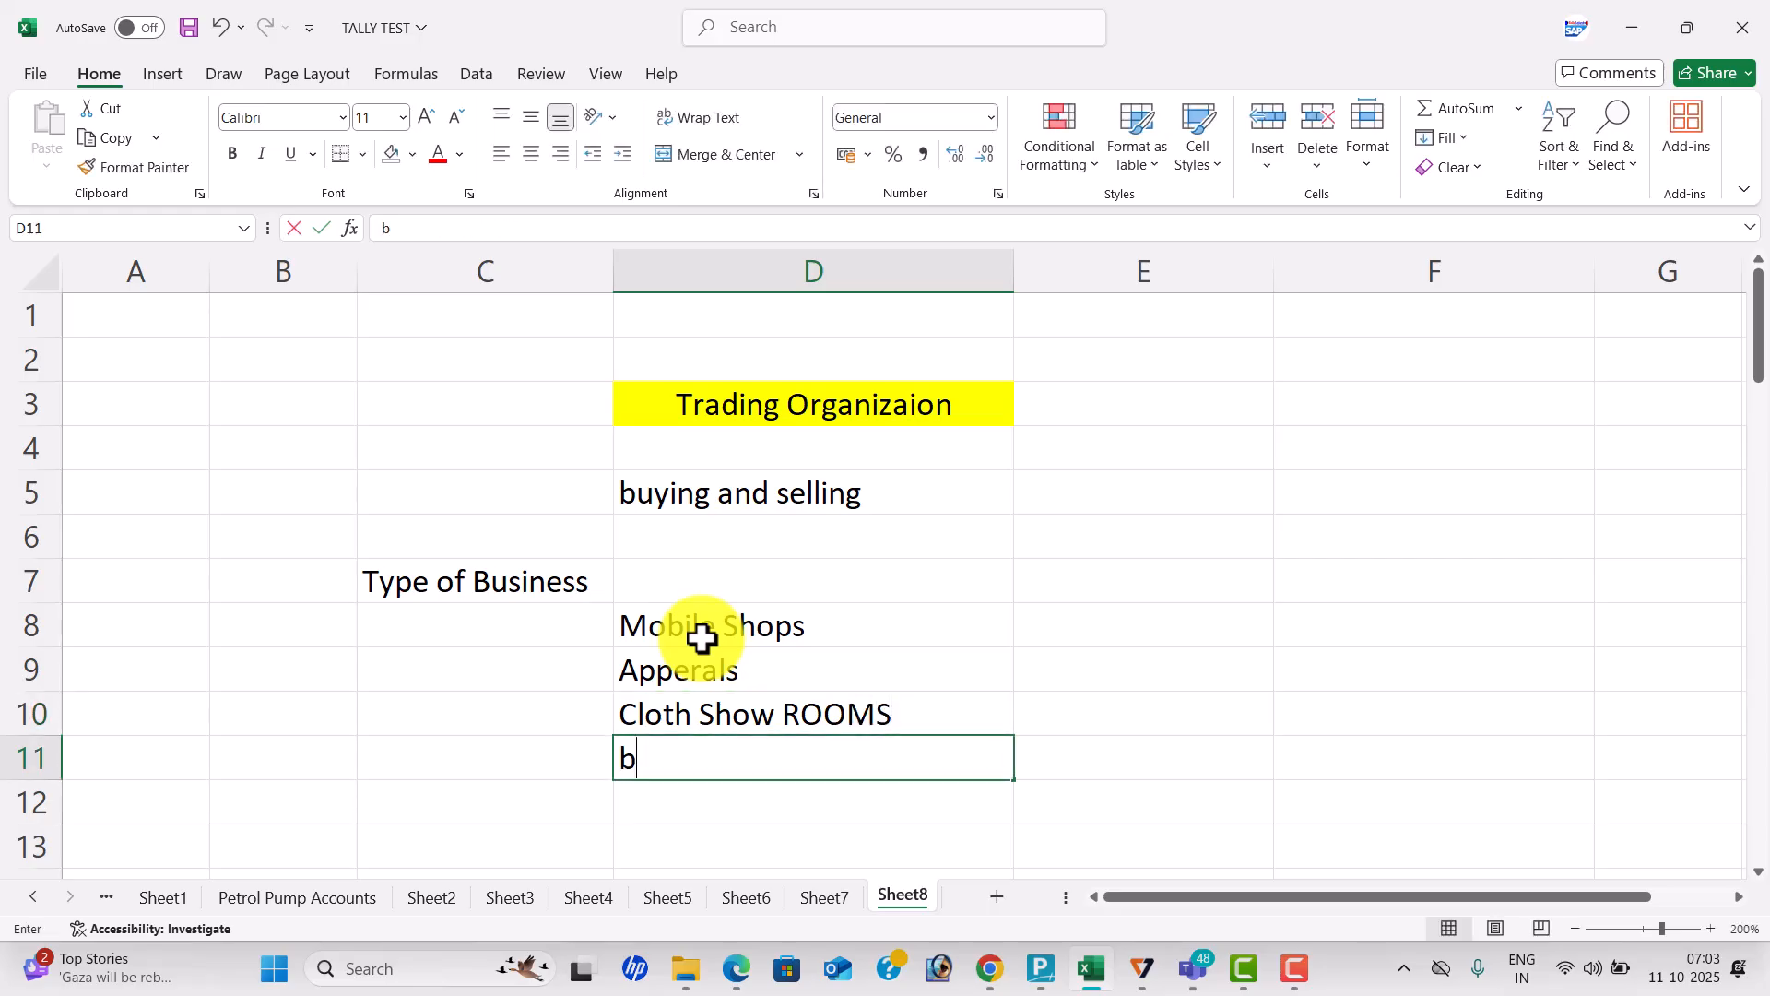
{"action": "type", "text": "lKE Show"}
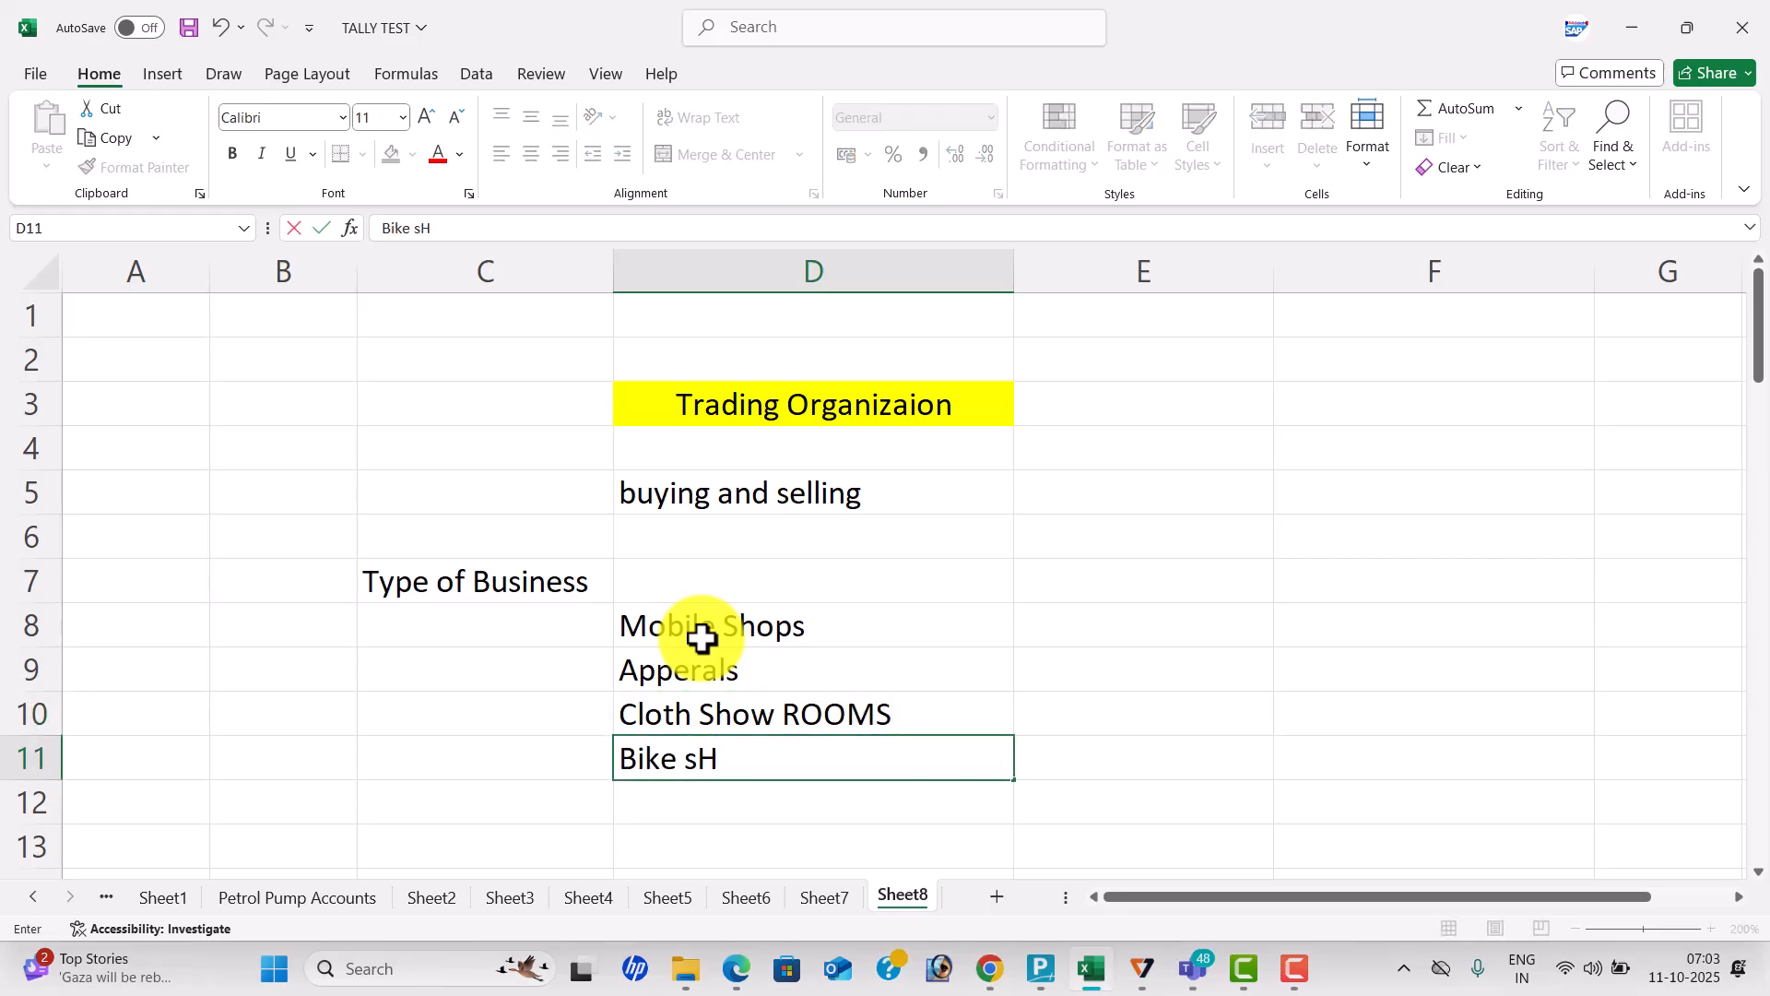
{"action": "type", "text": " rooms"}
{"action": "key", "text": "Return"}
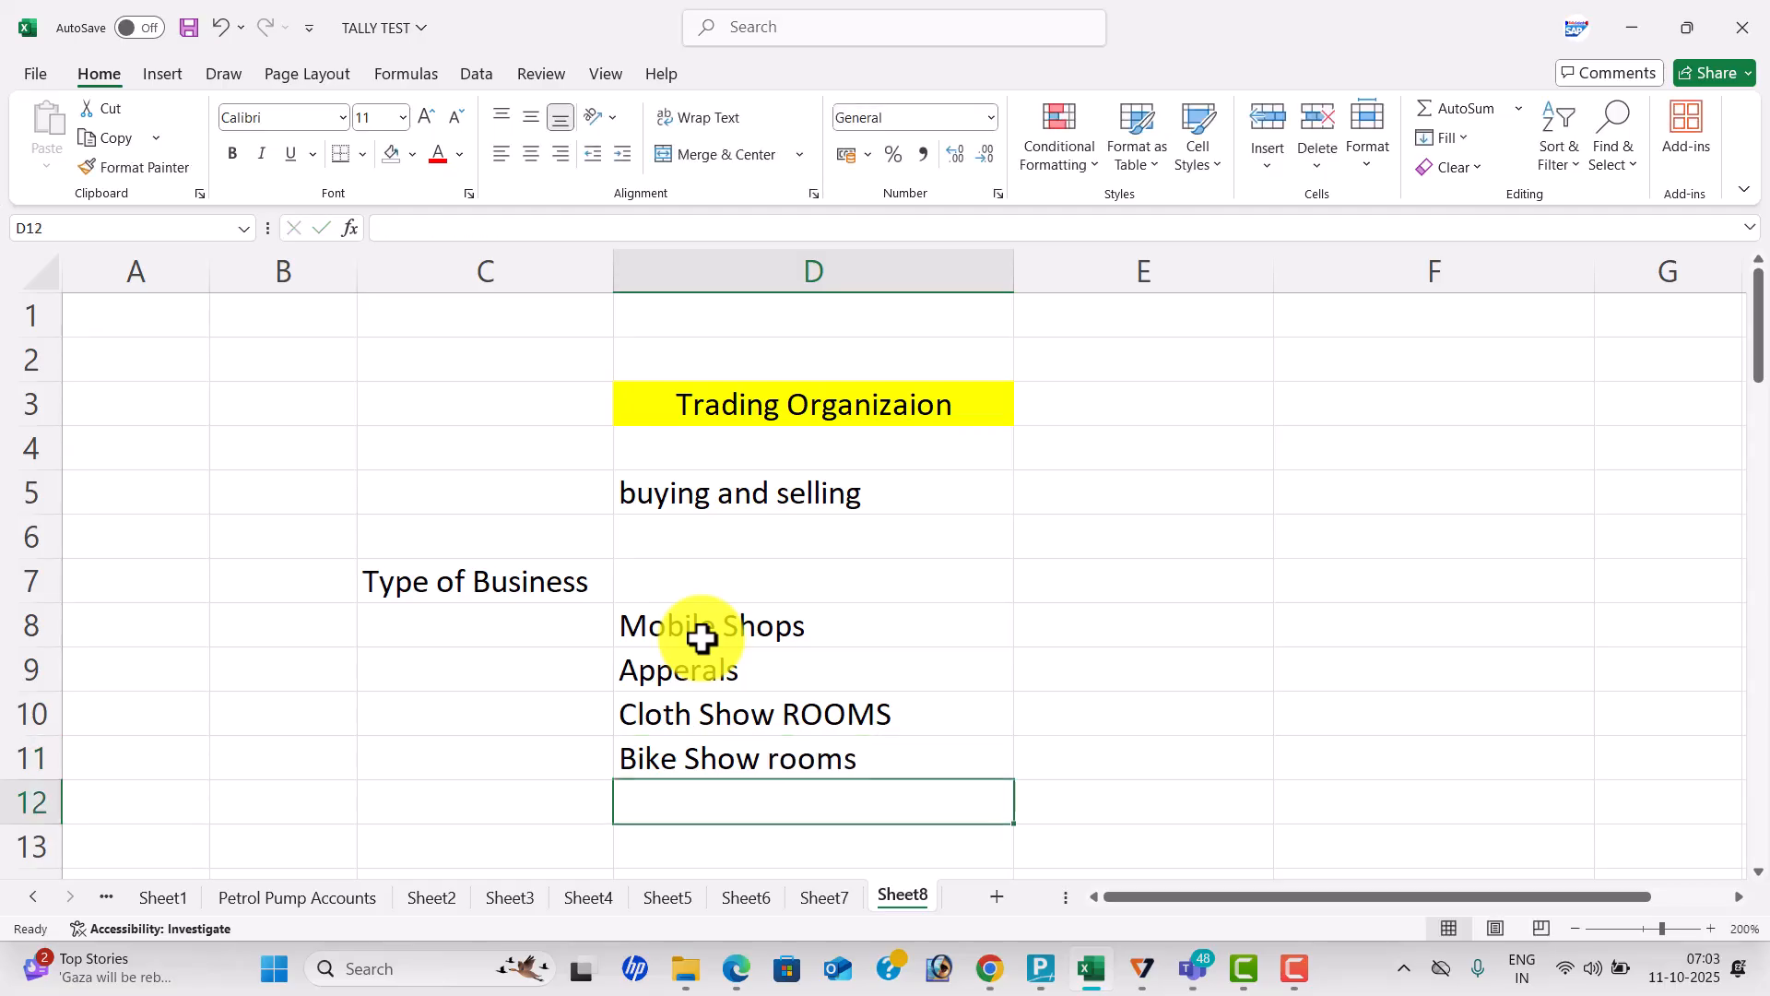
{"action": "type", "text": "Car S"}
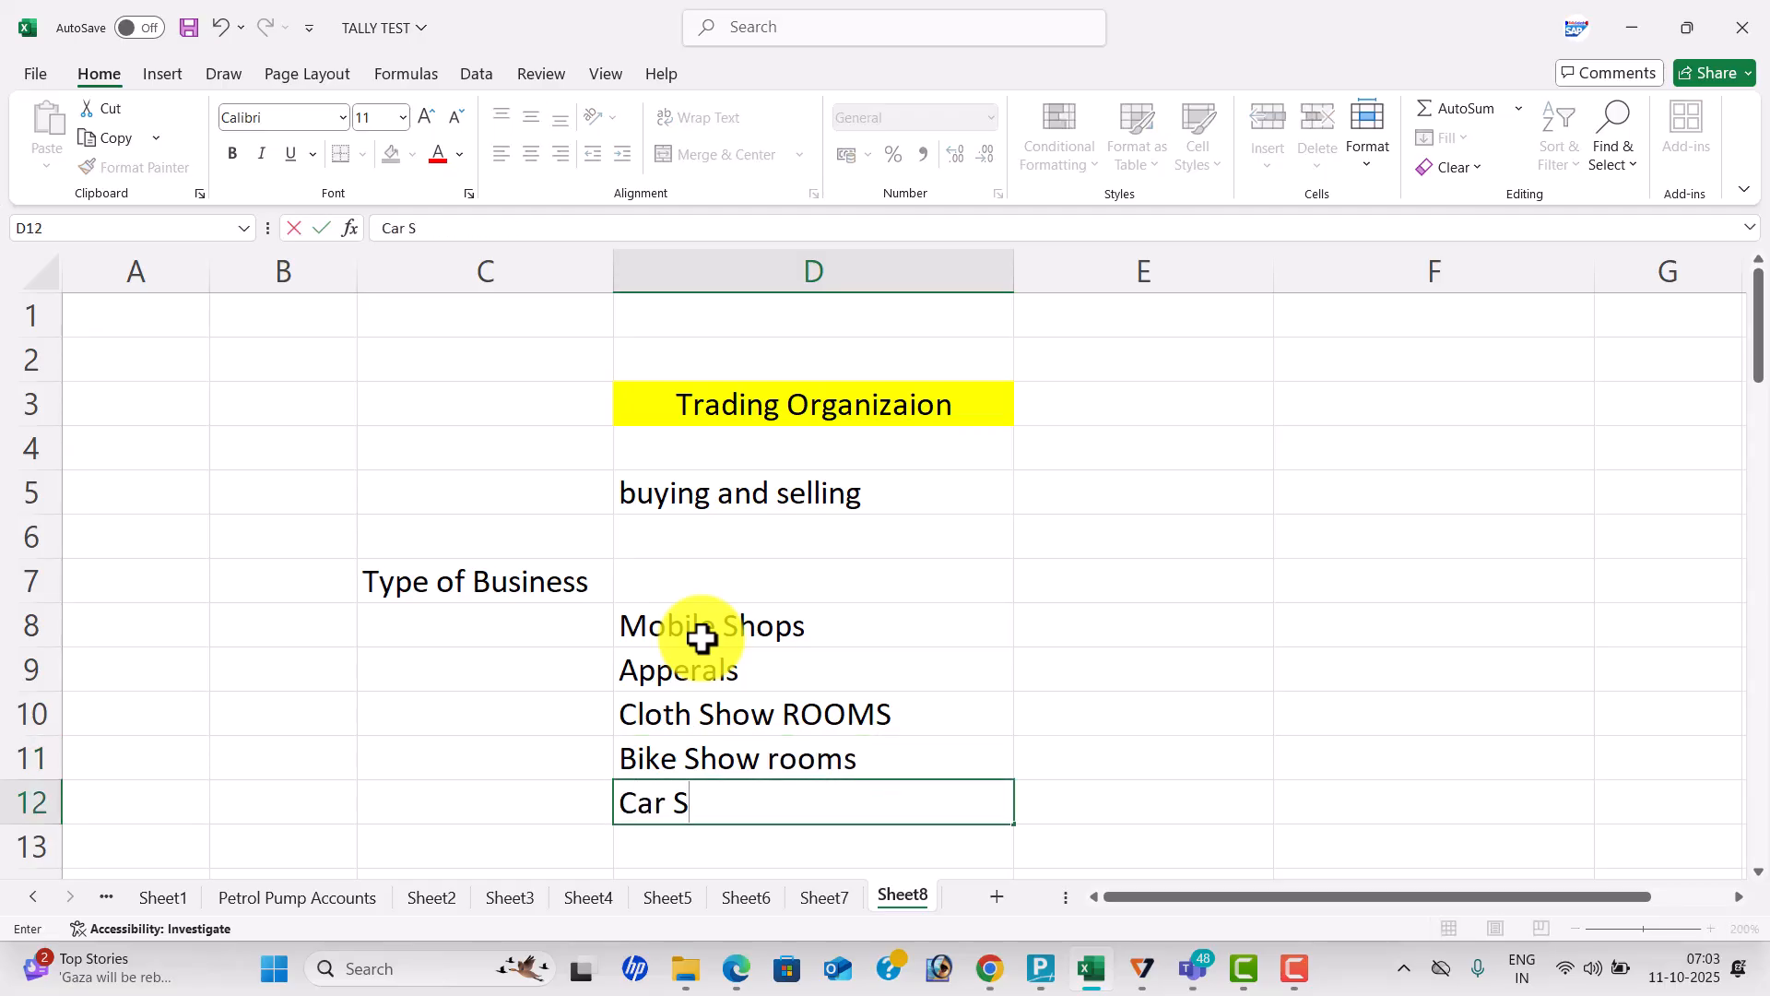
{"action": "type", "text": "how ROOMS"}
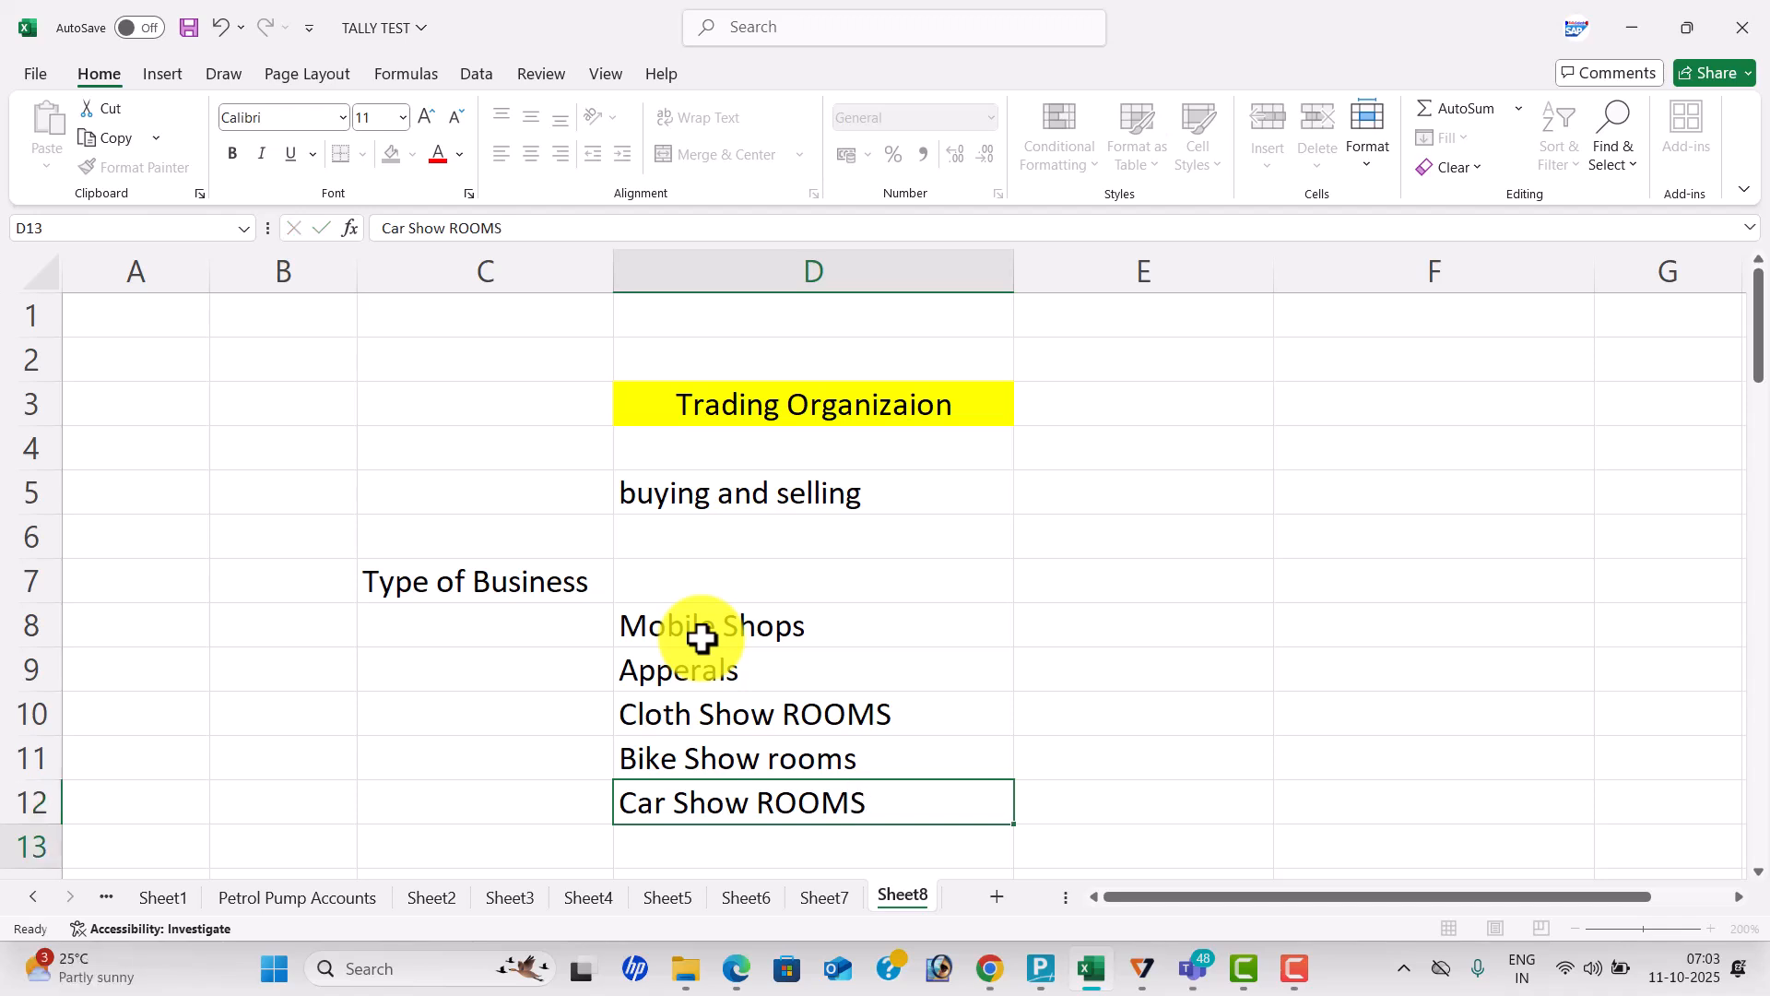
{"action": "key", "text": "Return"}
Add "Medicines Shops" to the business list in D13.
{"action": "type", "text": "mEI"}
{"action": "key", "text": "BackSpace"}
{"action": "key", "text": "BackSpace"}
{"action": "key", "text": "BackSpace"}
{"action": "type", "text": "m"}
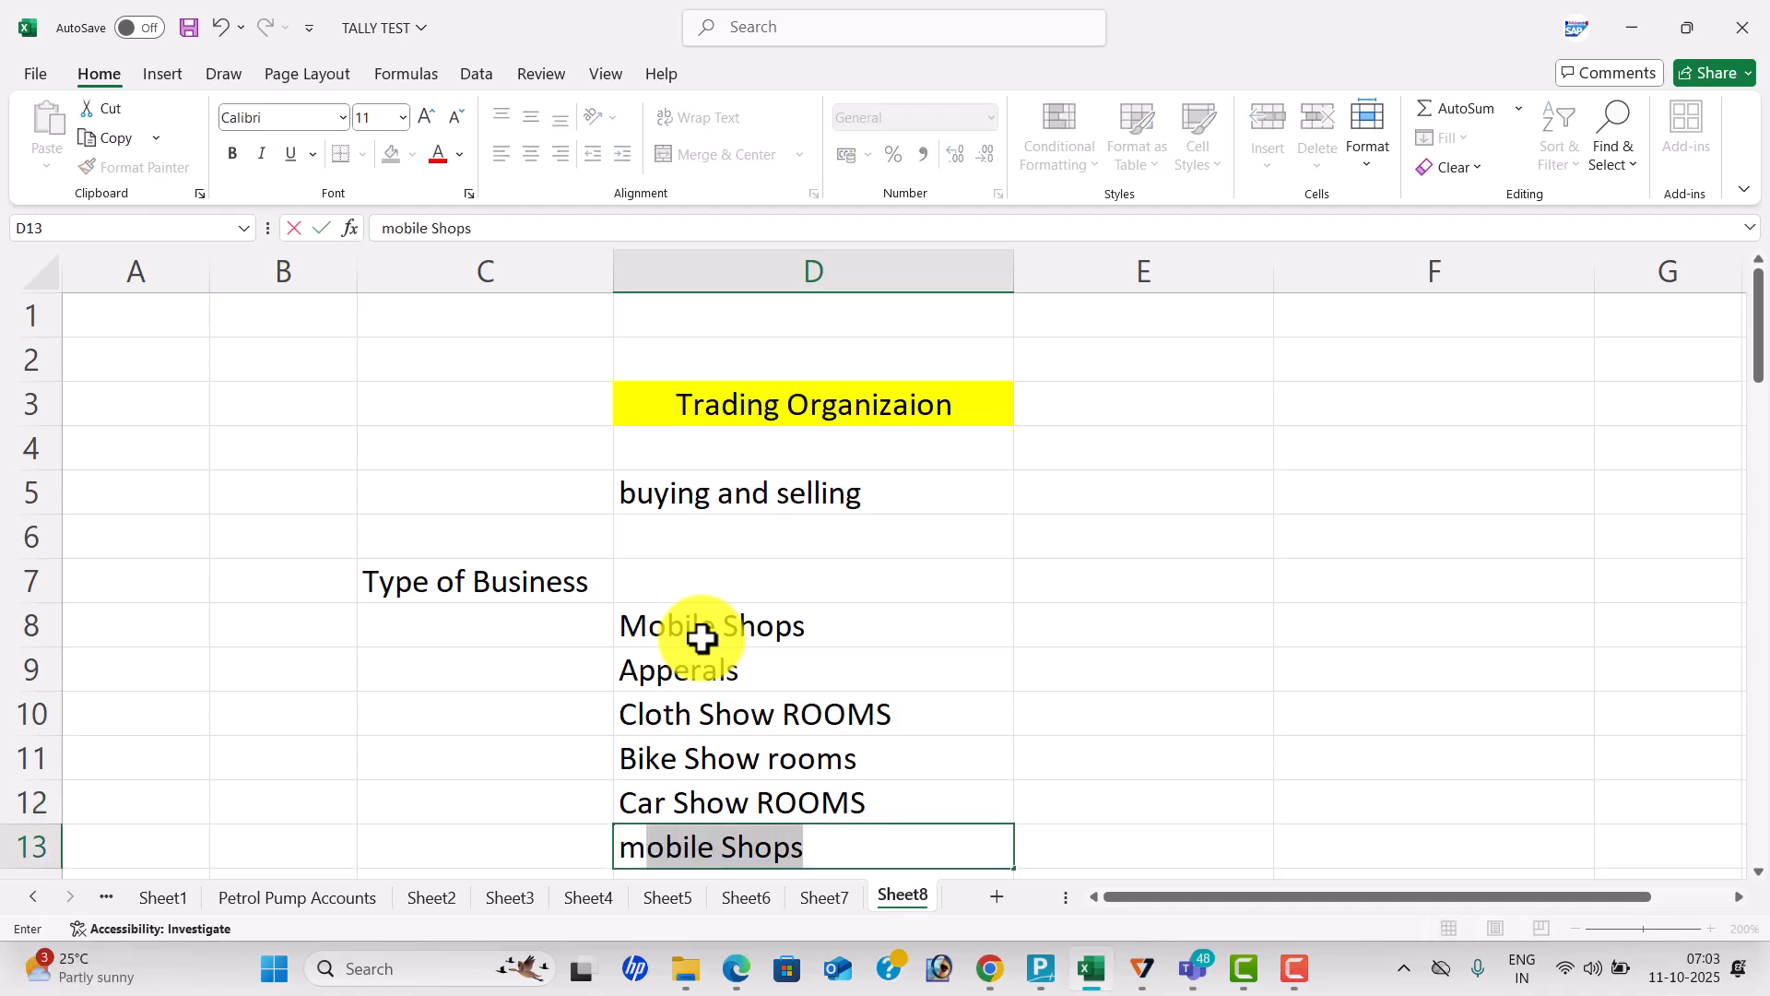
{"action": "key", "text": "BackSpace"}
{"action": "key", "text": "BackSpace"}
{"action": "type", "text": "Medi"}
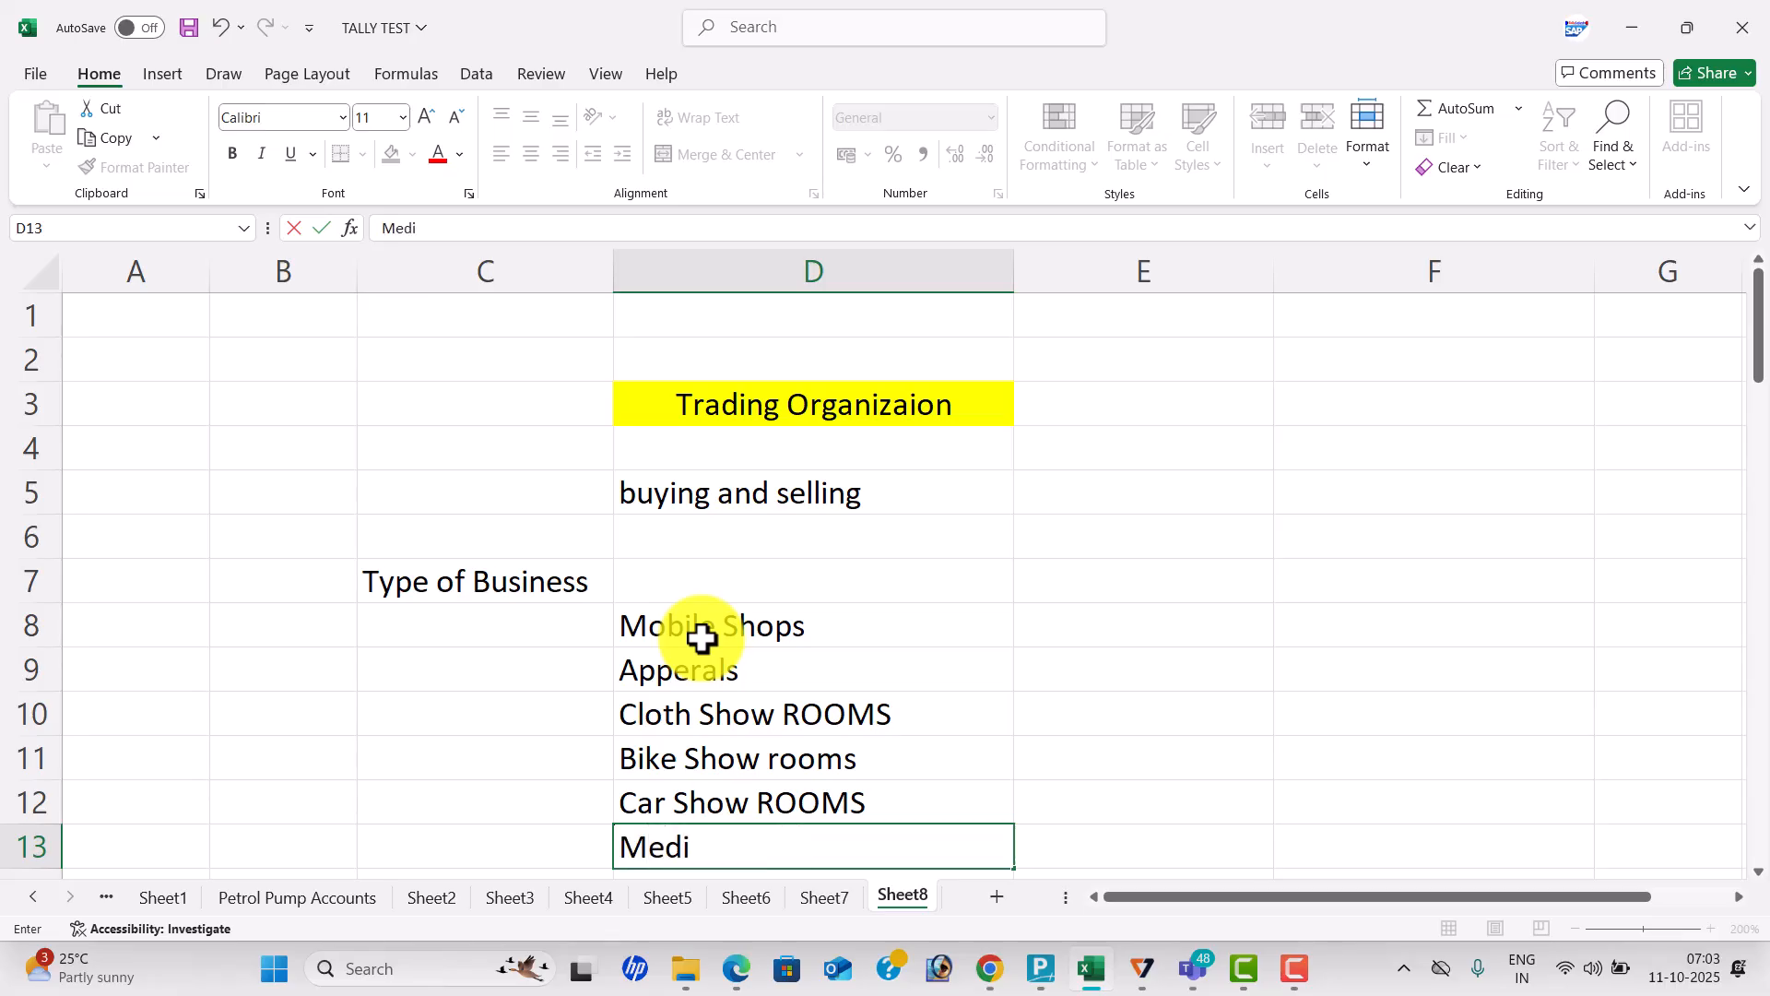
{"action": "type", "text": "cines Shops"}
{"action": "key", "text": "Return"}
Add "ElectricAL Goods" to the business list in D14.
{"action": "scroll", "coordinate": [703, 638], "scroll_direction": "down", "scroll_amount": 1}
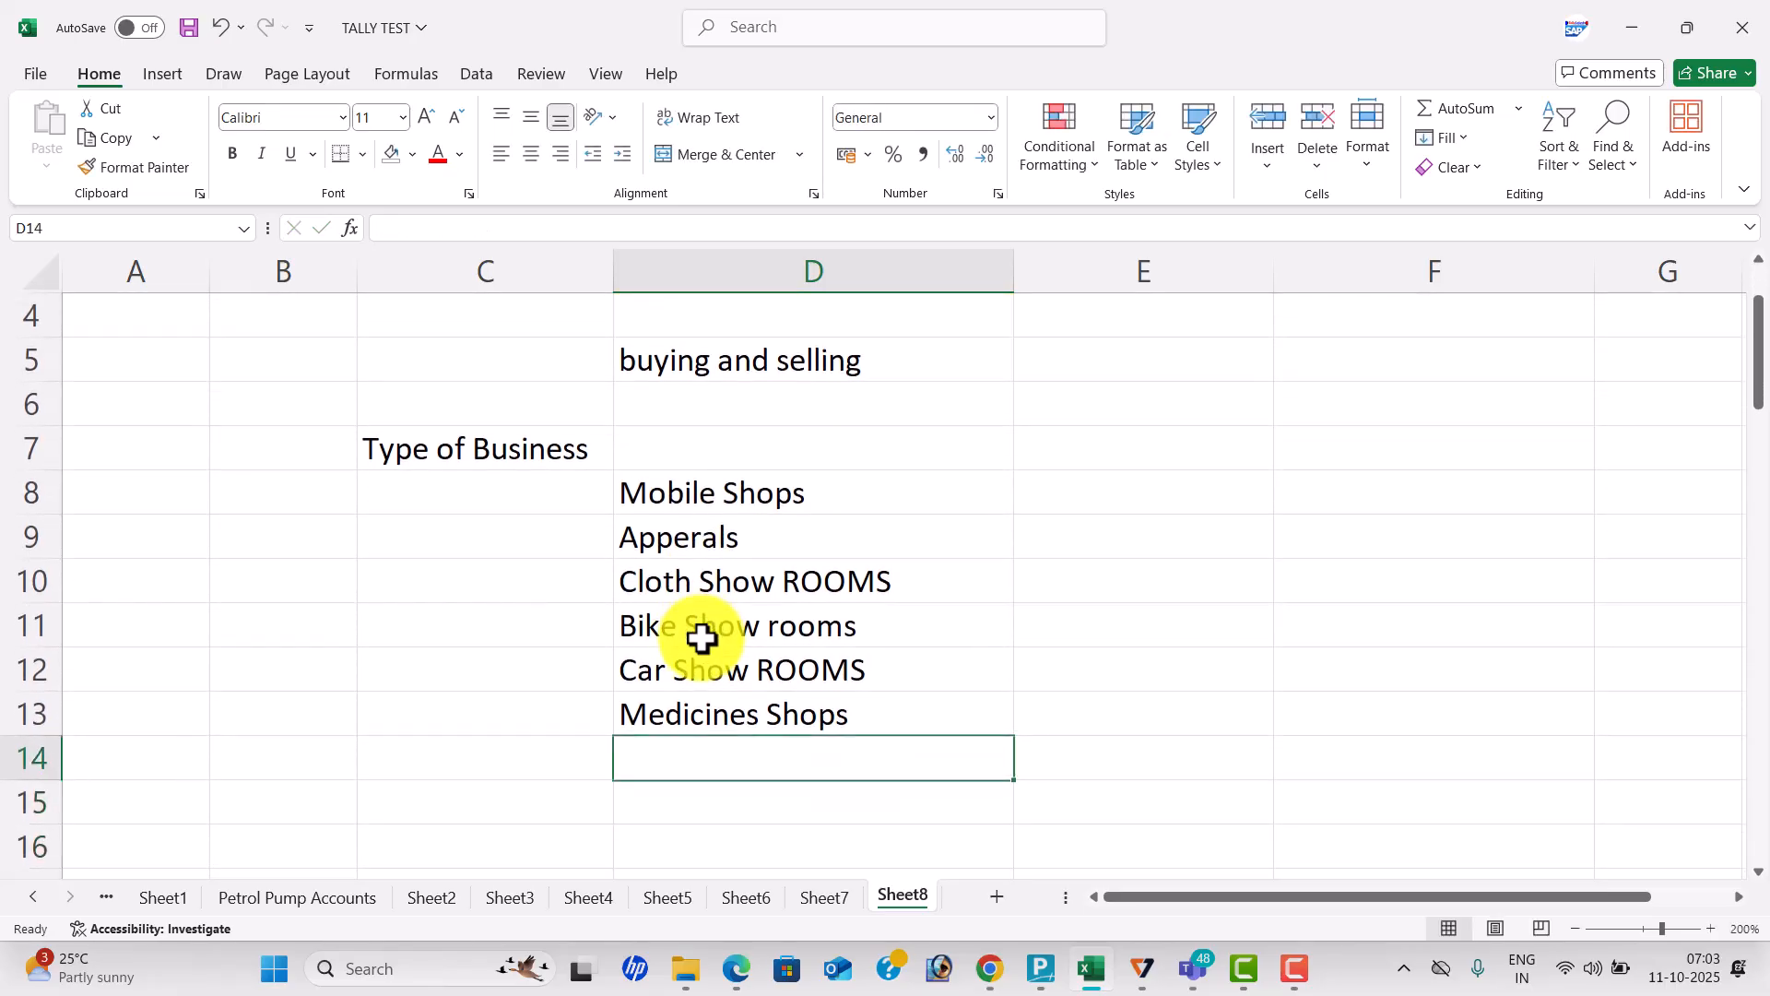
{"action": "type", "text": "Electricial"}
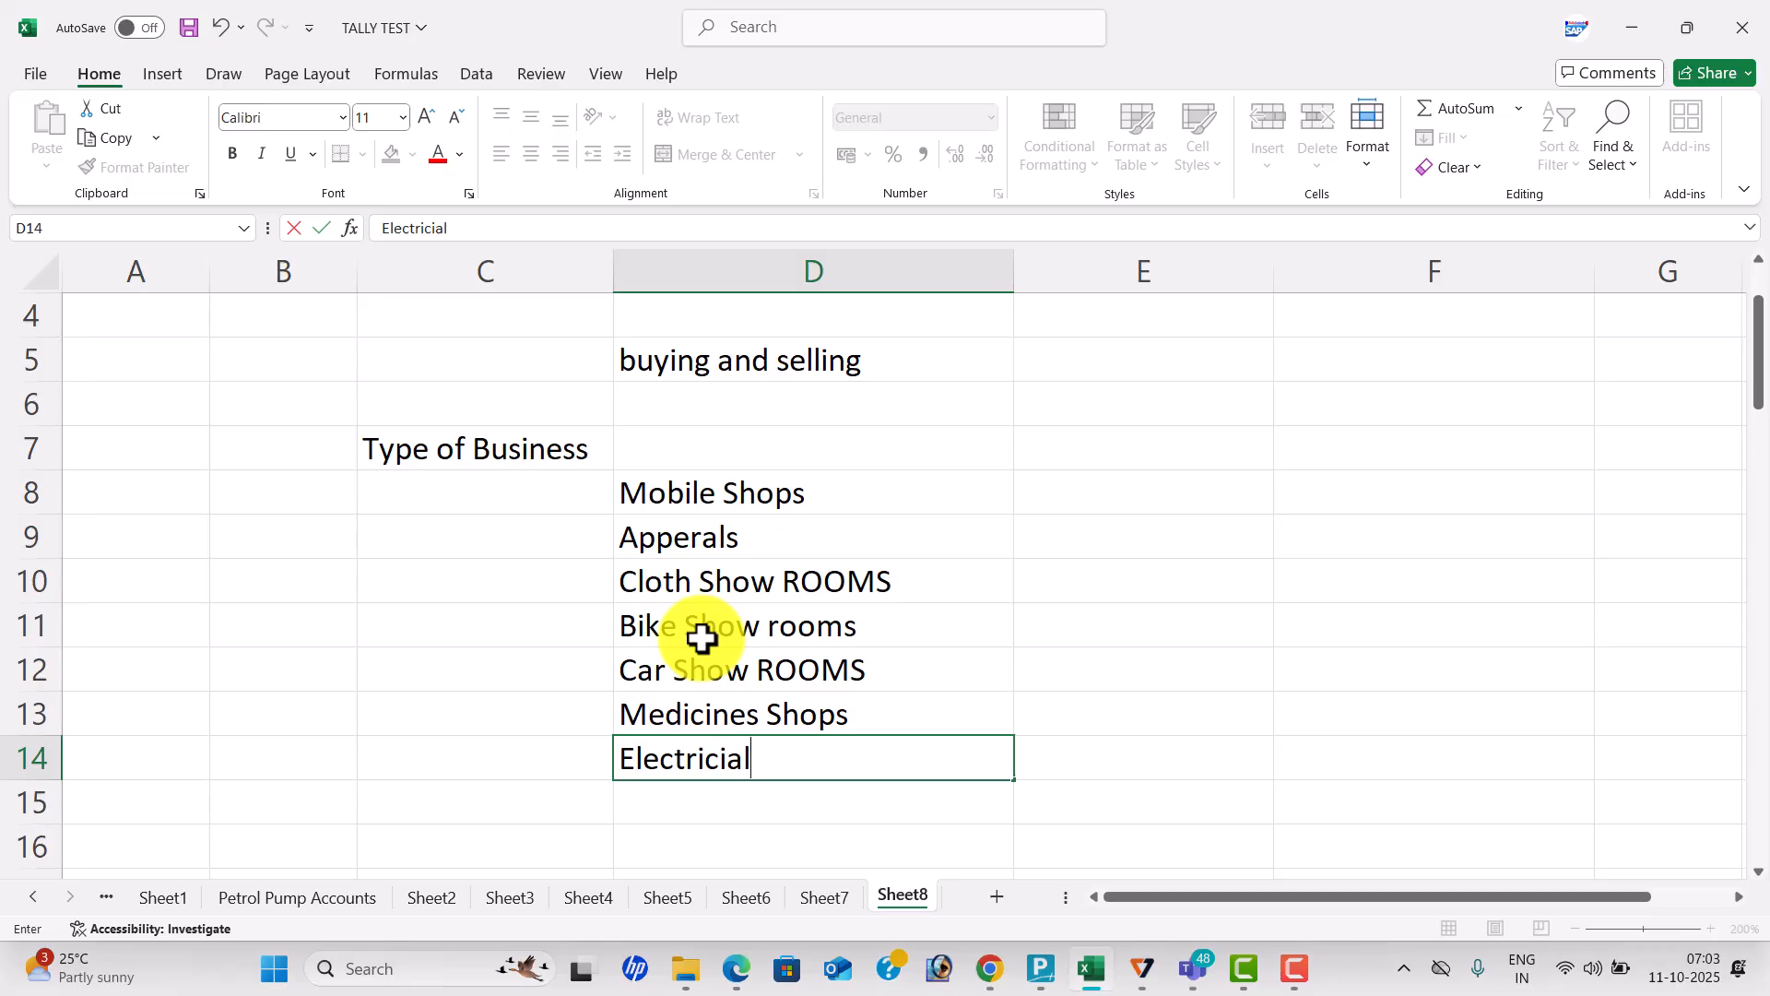
{"action": "key", "text": "BackSpace"}
{"action": "key", "text": "BackSpace"}
{"action": "key", "text": "BackSpace"}
{"action": "type", "text": "AL gOODS"}
{"action": "key", "text": "Return"}
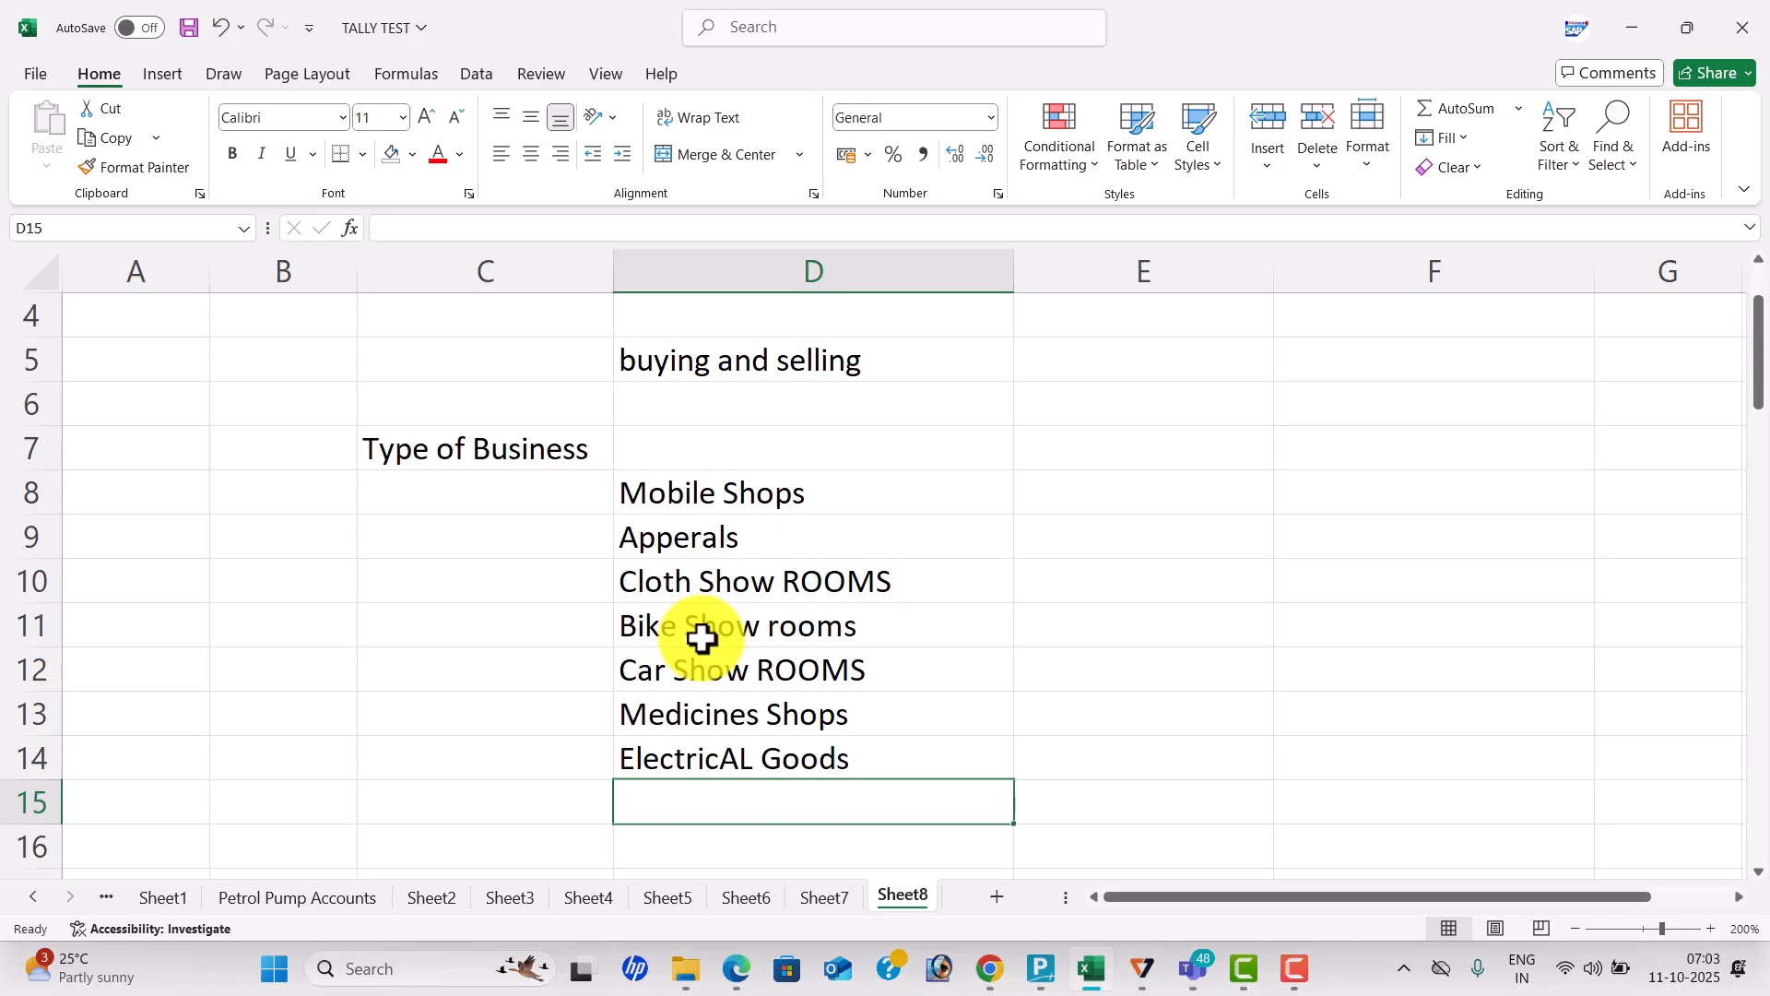
Add "Computer SPARE Parts" to the business list in D15.
{"action": "type", "text": "Computer SPARE pARTS"}
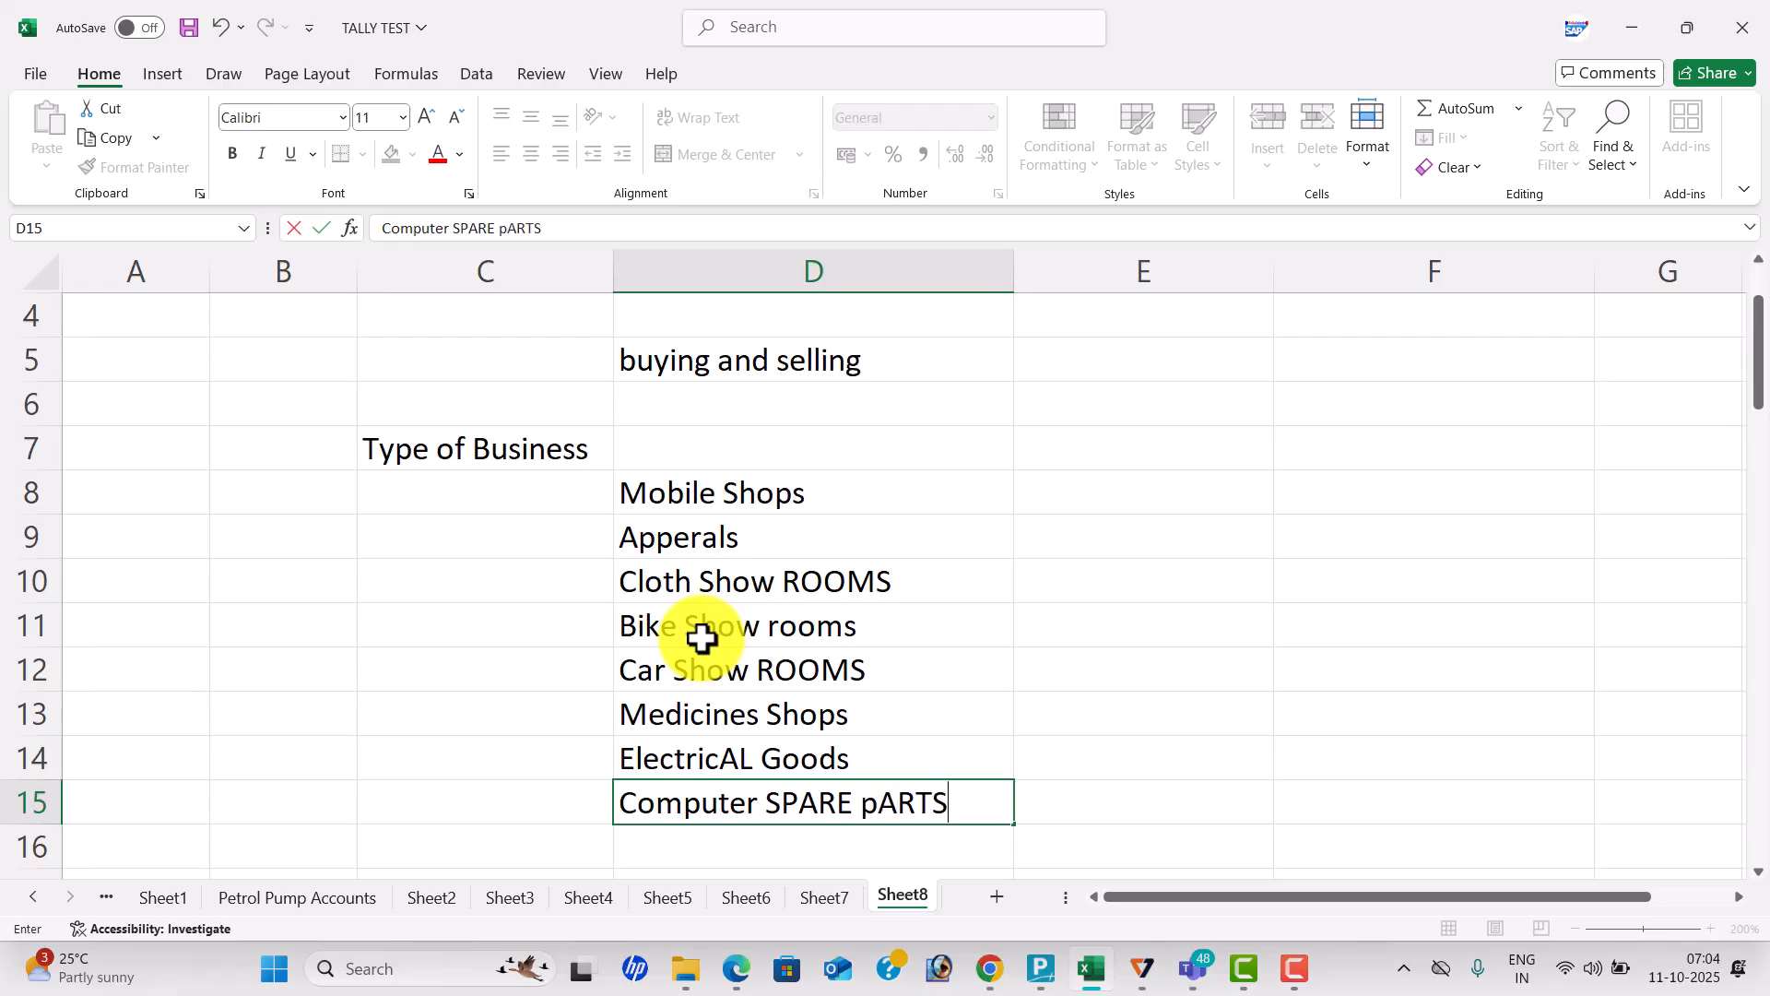
{"action": "key", "text": "Return"}
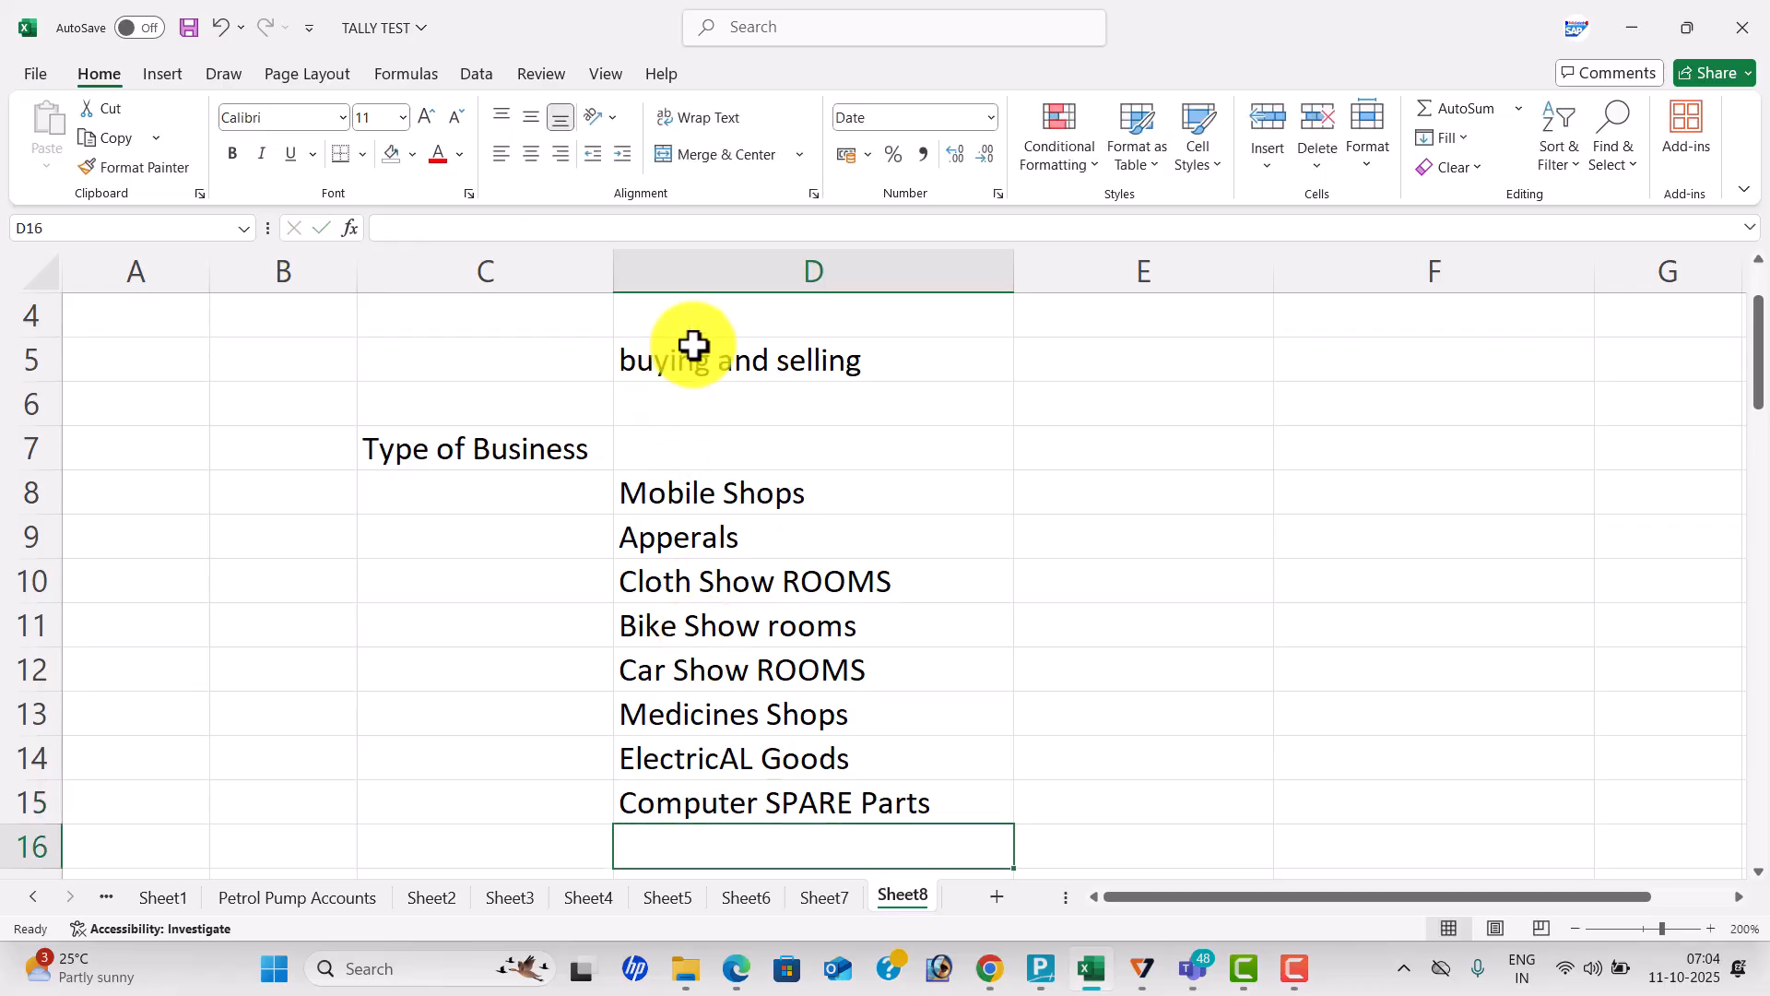
{"action": "left_click", "coordinate": [885, 467]}
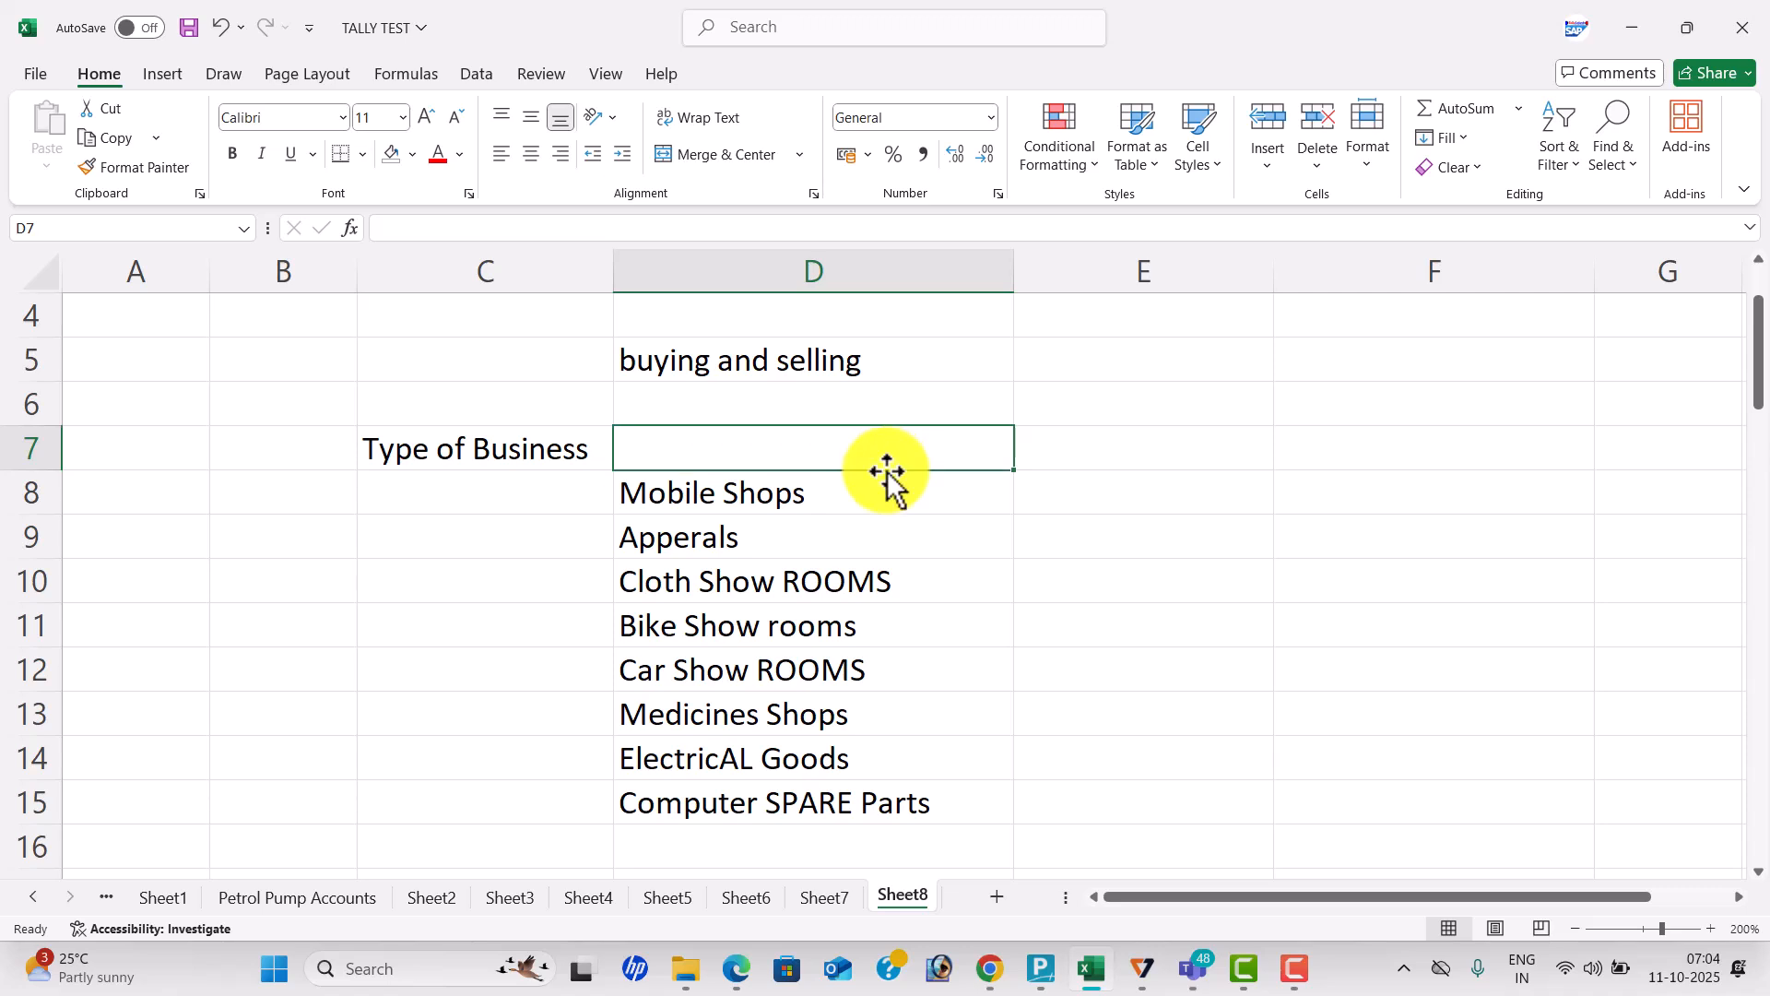
Enter the label "ITEMS" in E8, beside the Mobile Shops entry.
{"action": "left_click", "coordinate": [897, 491]}
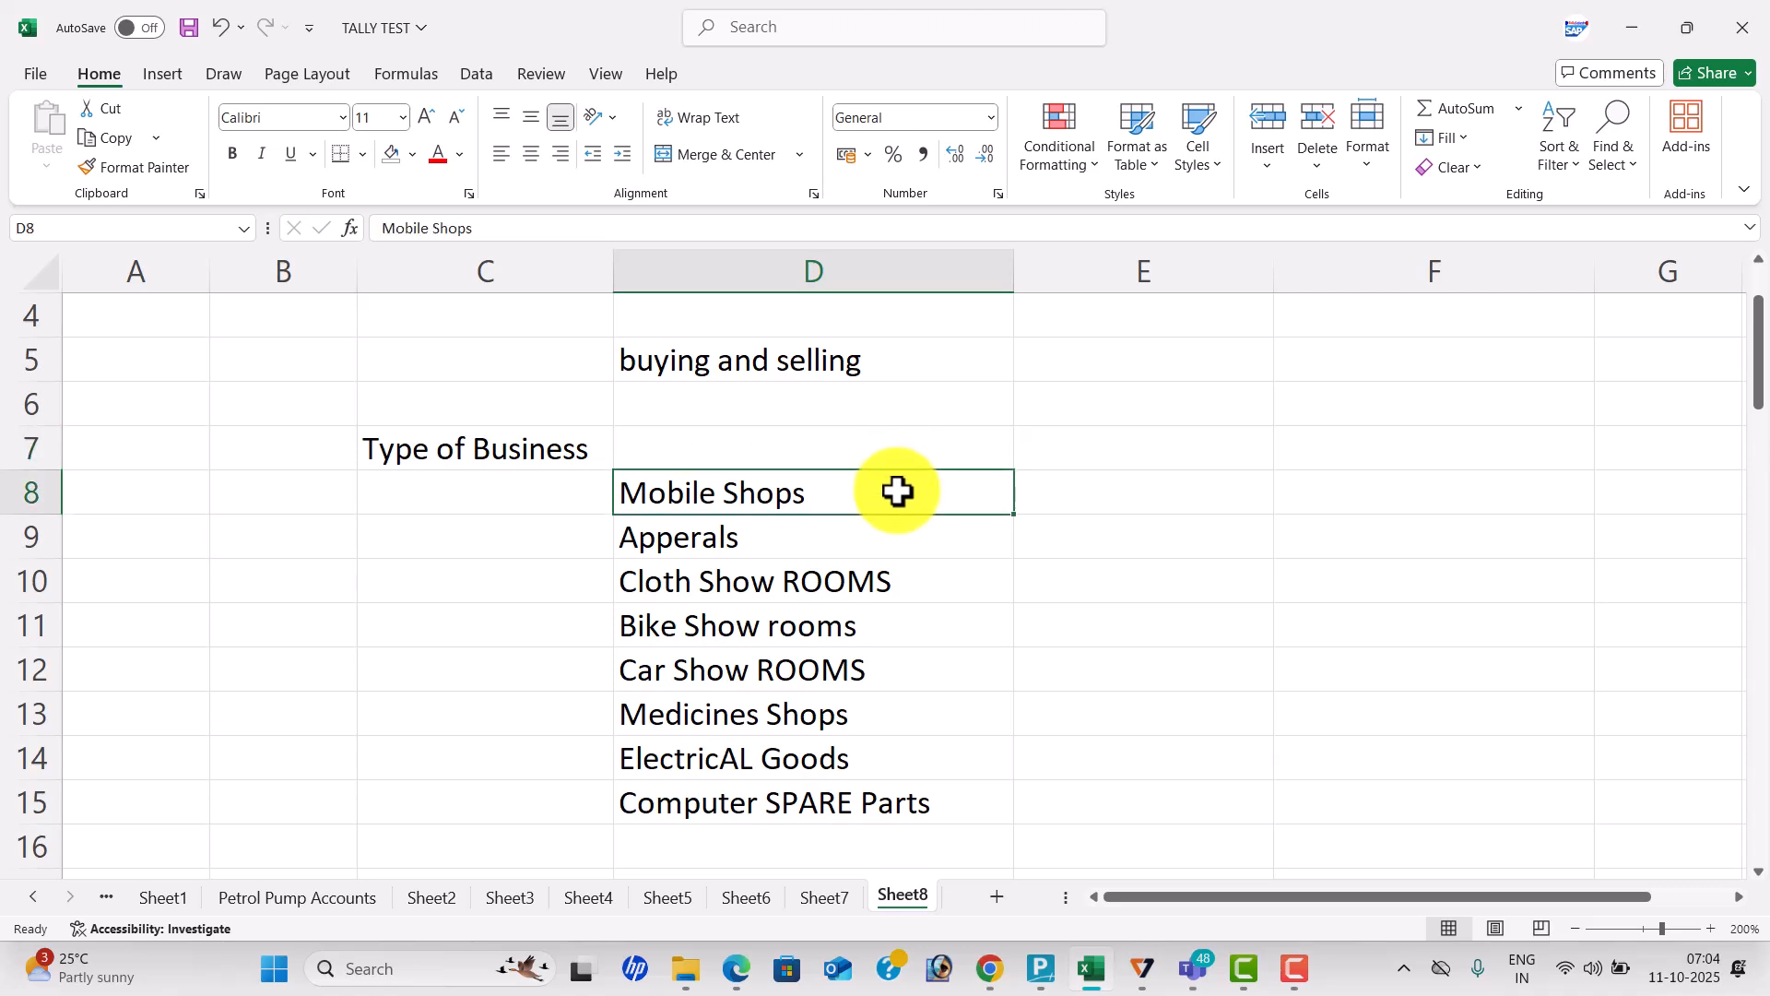
{"action": "left_click", "coordinate": [1079, 486]}
{"action": "type", "text": "ITMS"}
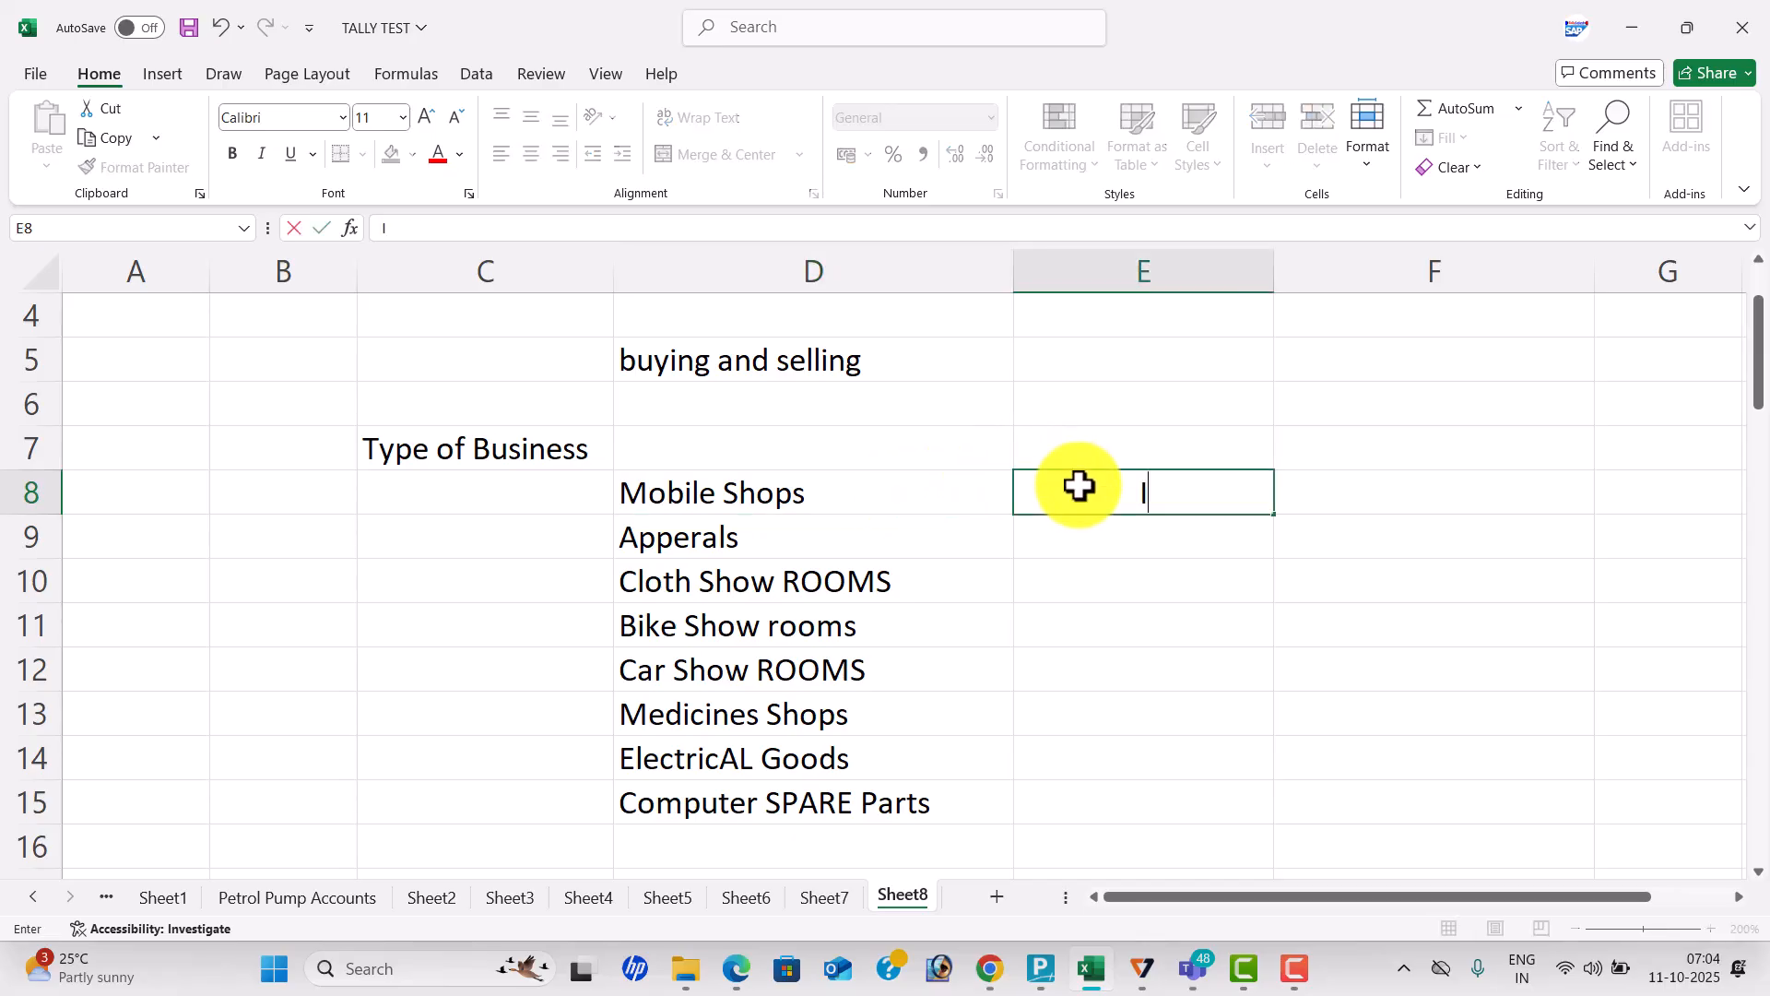
{"action": "key", "text": "BackSpace"}
{"action": "key", "text": "BackSpace"}
{"action": "type", "text": "EMS"}
{"action": "key", "text": "Return"}
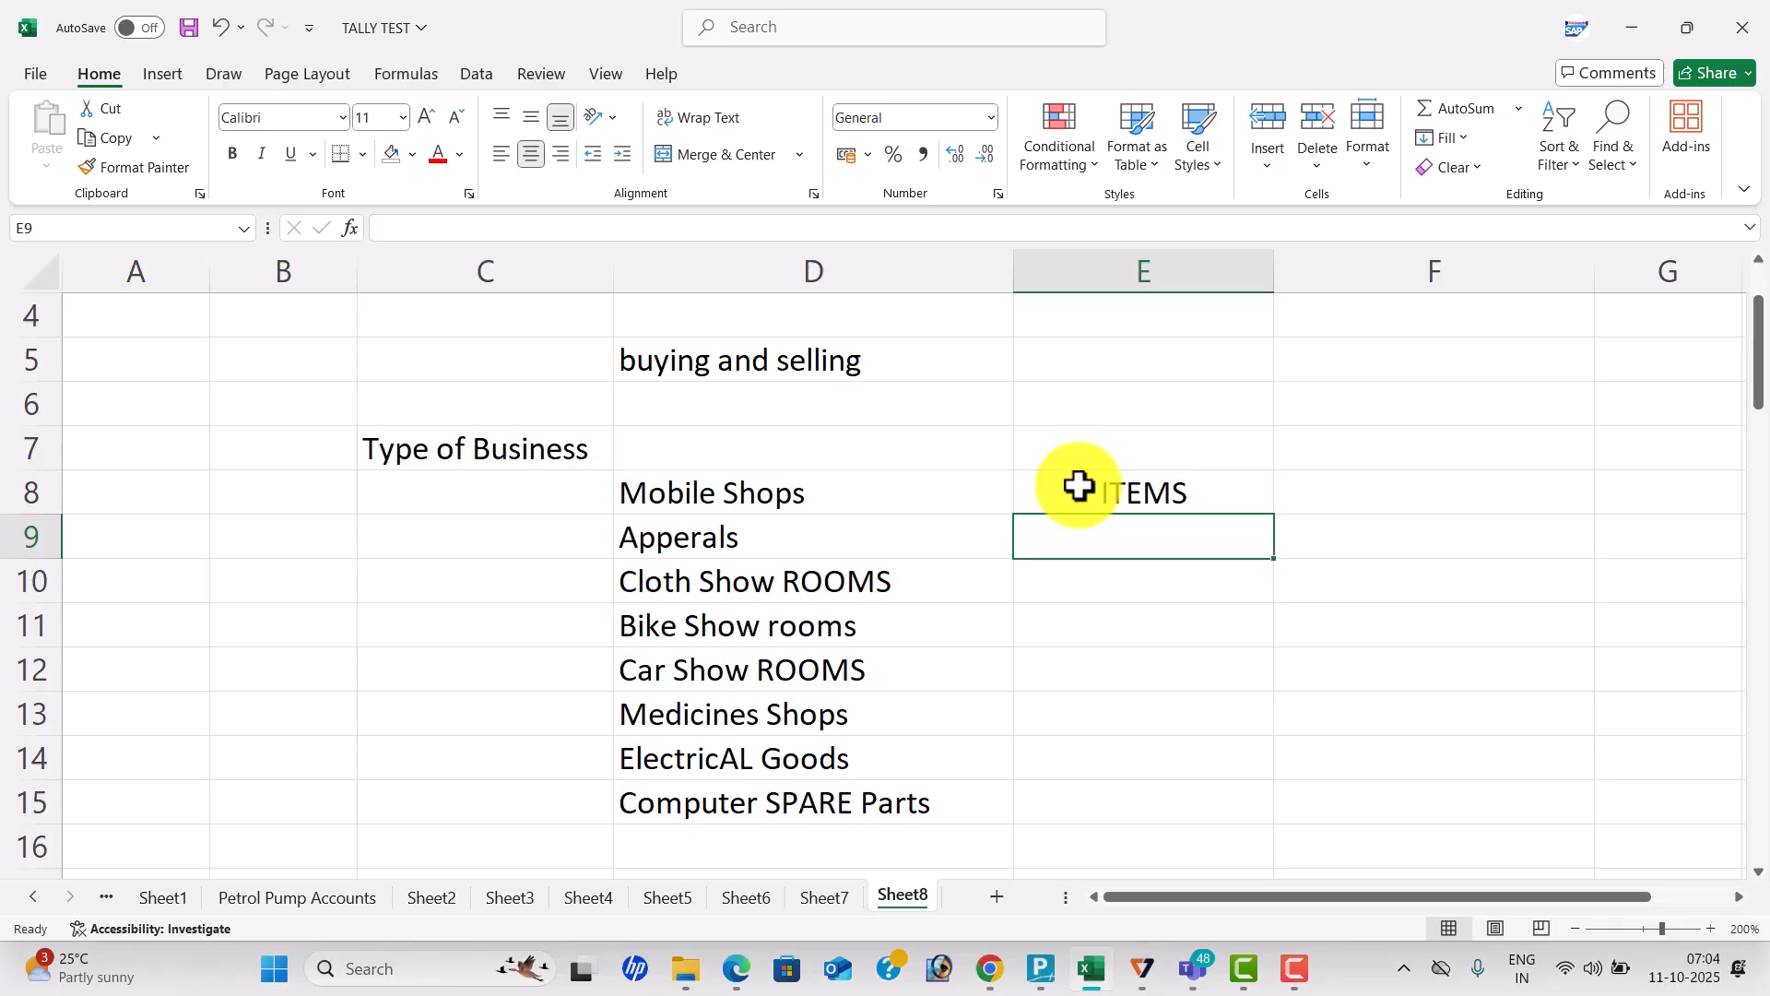
Add "Profit" in E9 and "More" in E10 below the ITEMS label.
{"action": "type", "text": "f"}
{"action": "key", "text": "BackSpace"}
{"action": "type", "text": "Profit"}
{"action": "key", "text": "Return"}
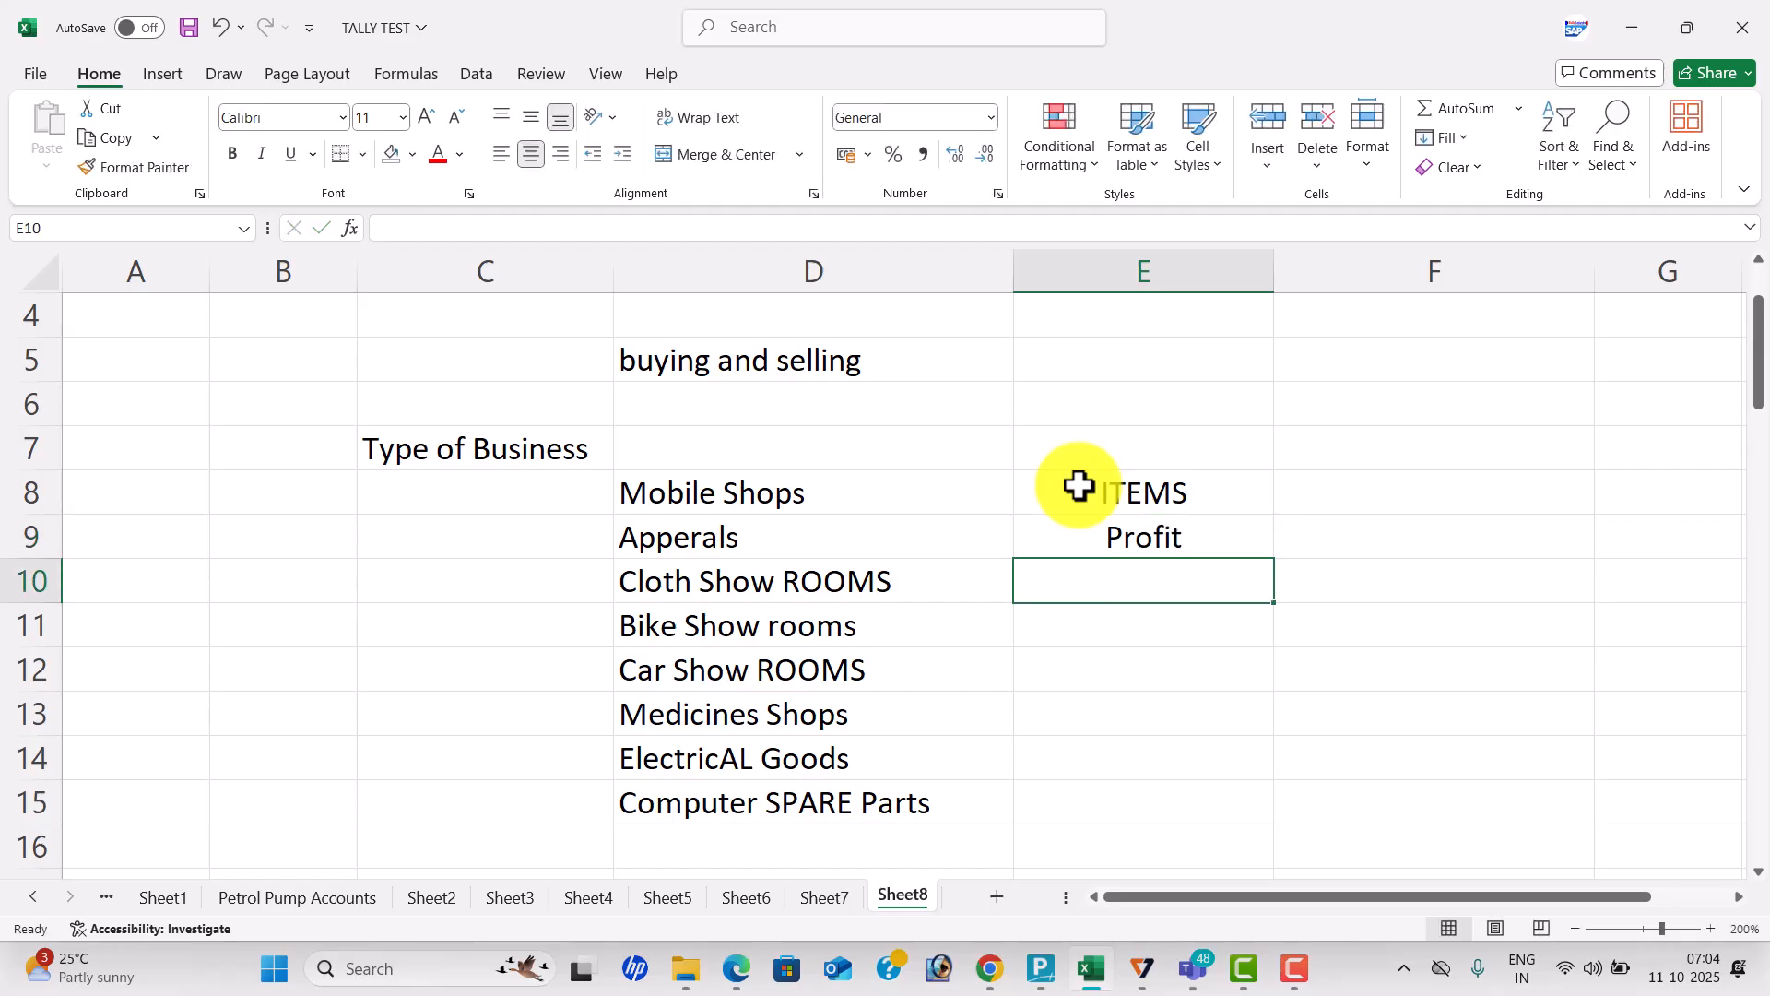
{"action": "type", "text": "More"}
{"action": "key", "text": "Return"}
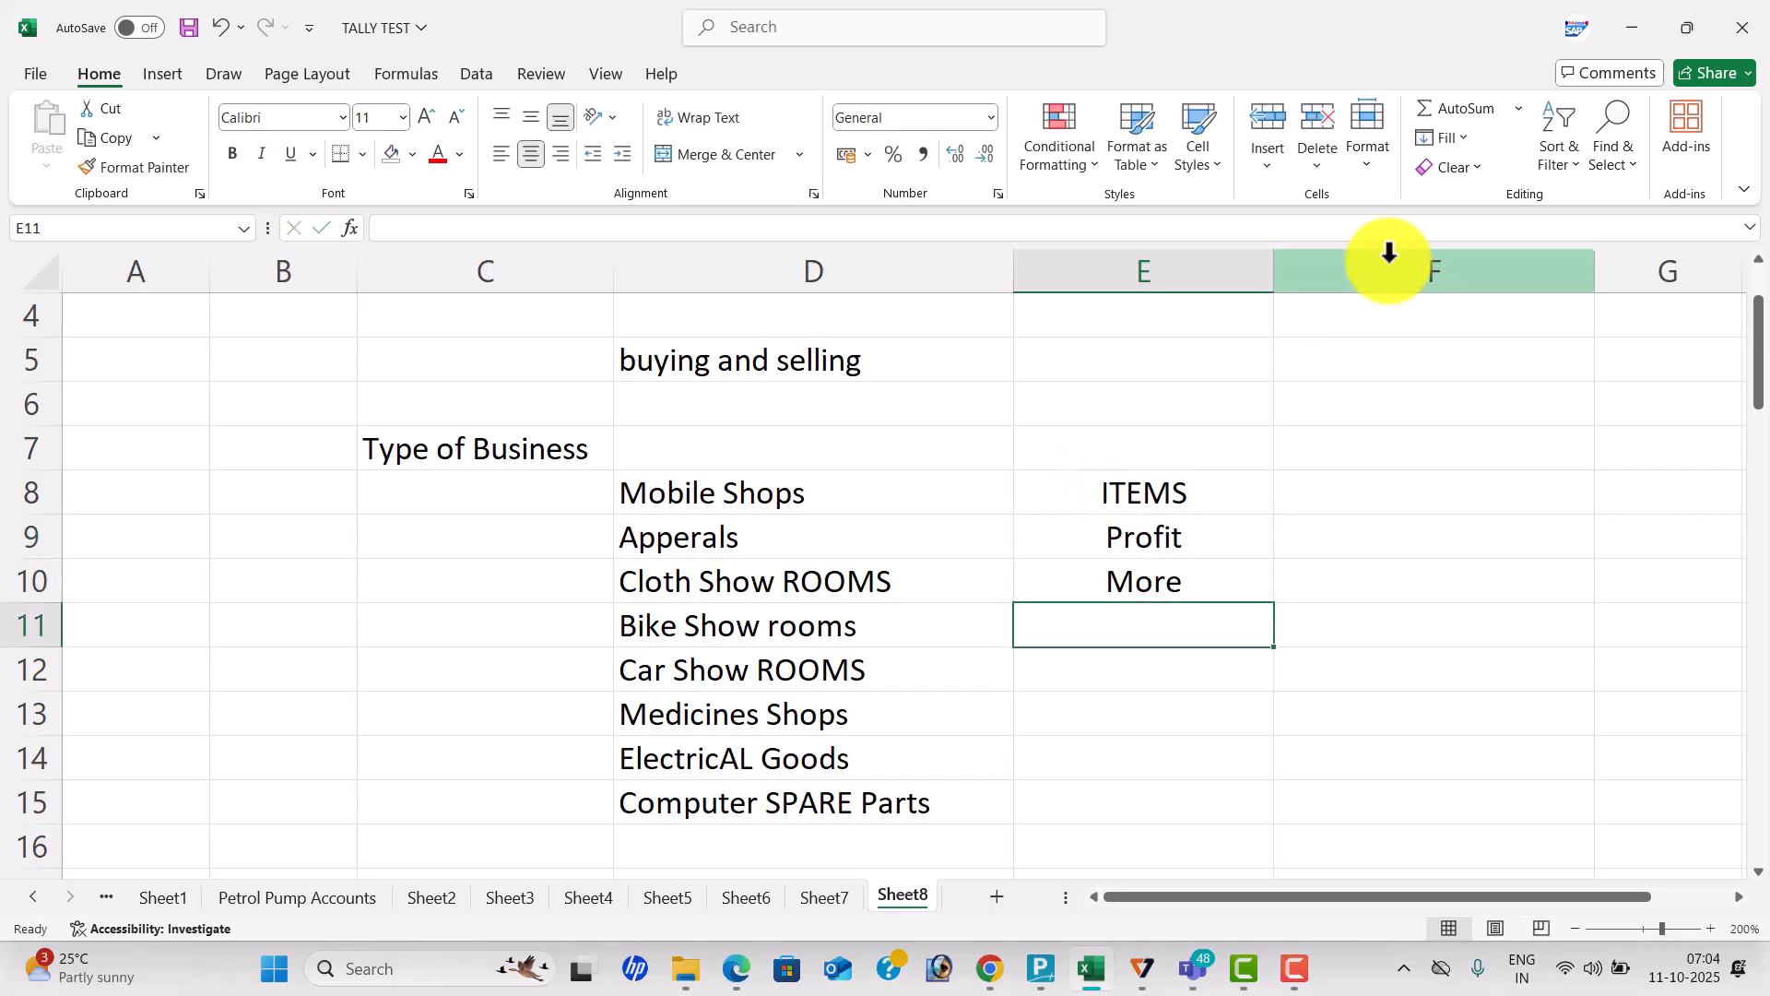
Enter the city names "hyderabad" in F5 and "Banglore" in F6.
{"action": "left_click_drag", "start_coordinate": [1756, 336], "coordinate": [1759, 272]}
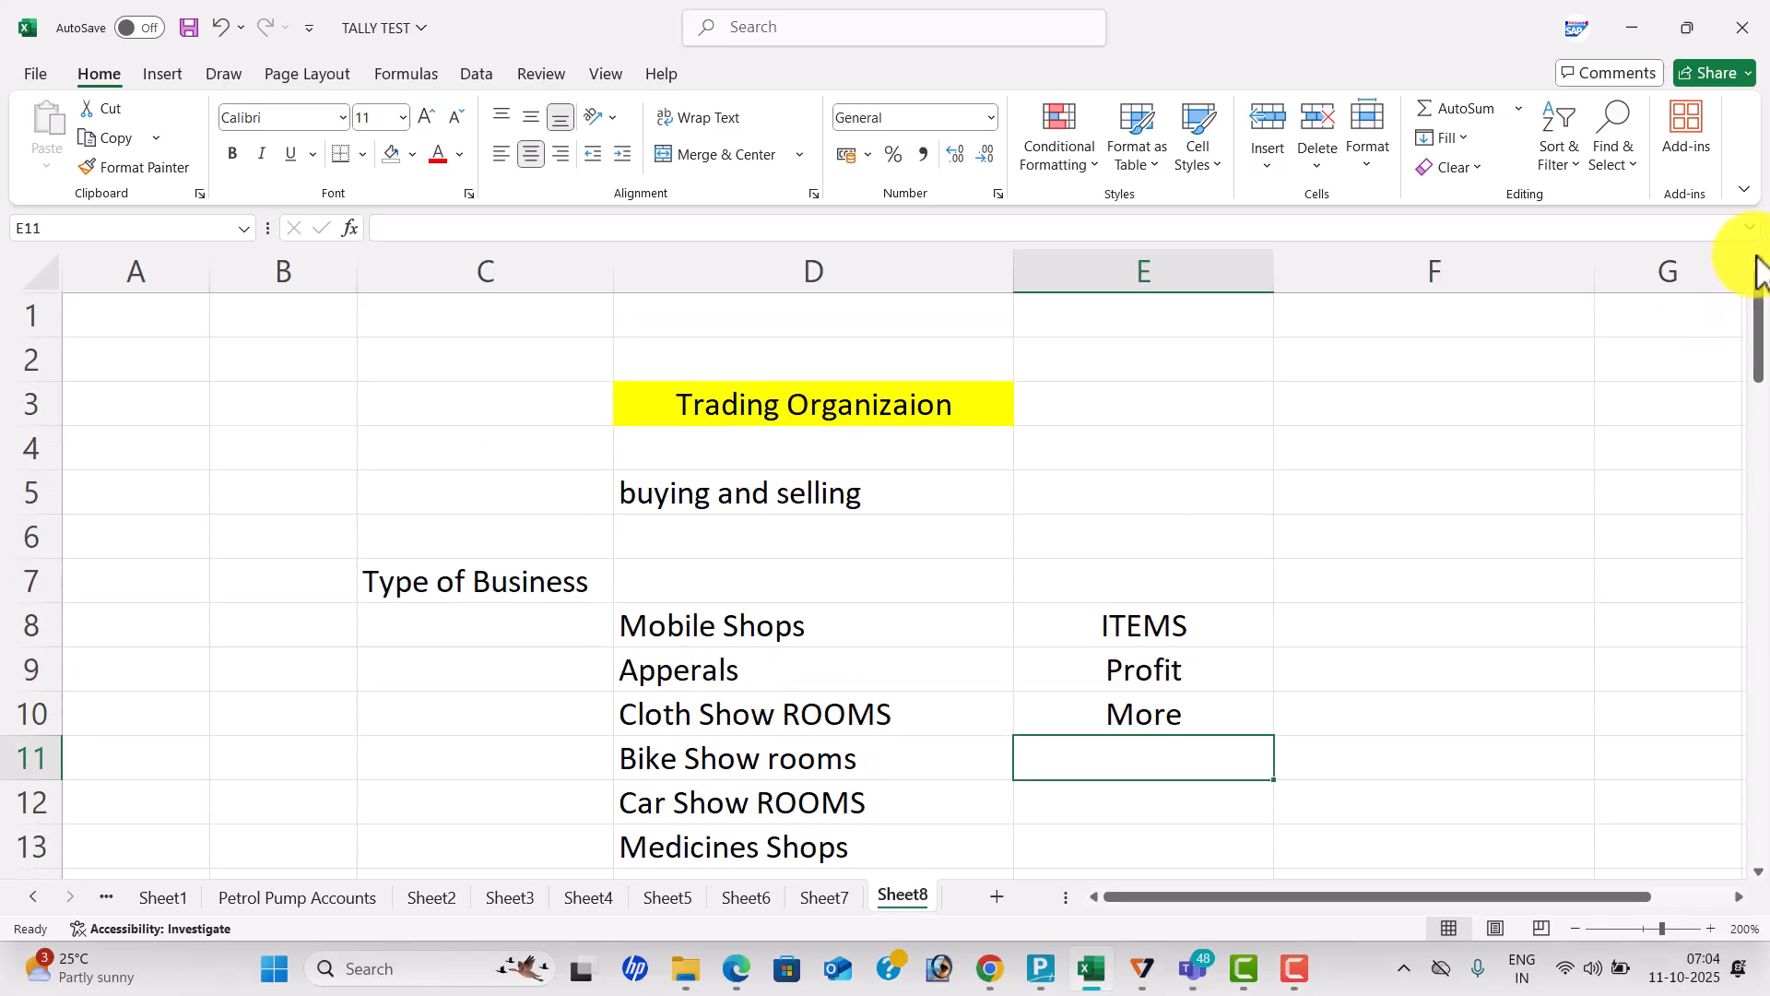
{"action": "left_click", "coordinate": [1361, 491]}
{"action": "type", "text": "hyderab"}
{"action": "type", "text": "ad"}
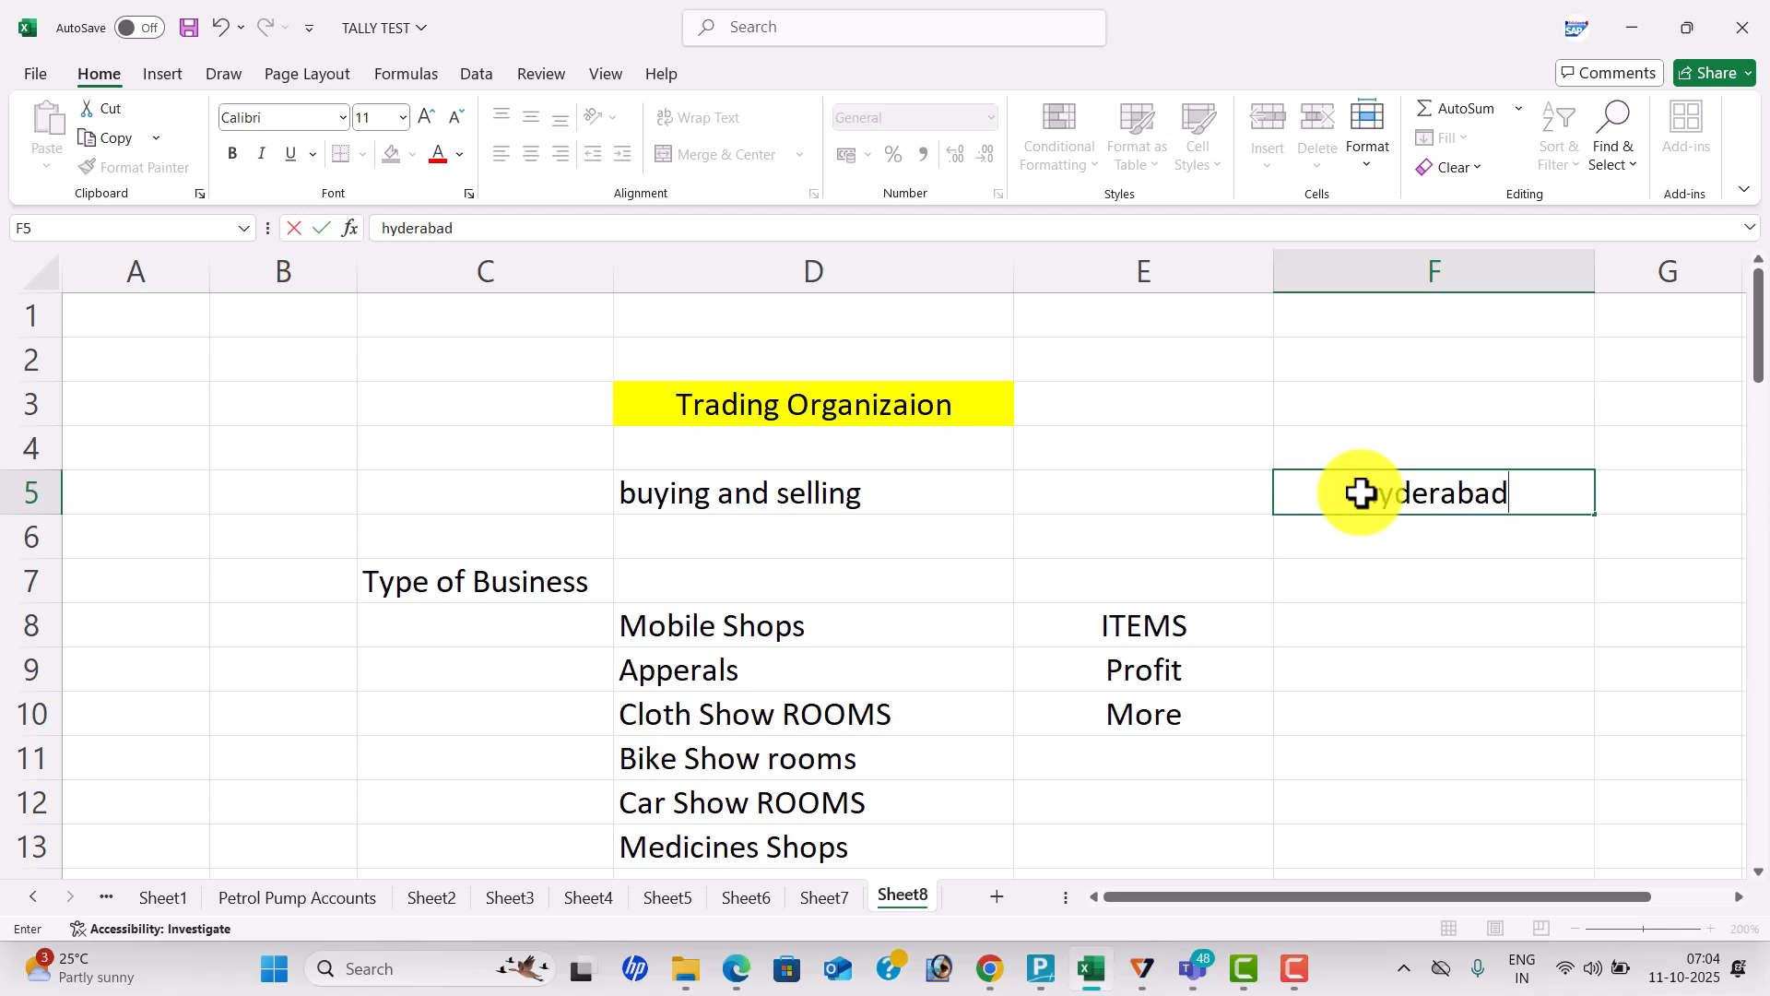
{"action": "key", "text": "Return"}
{"action": "type", "text": "Banglore"}
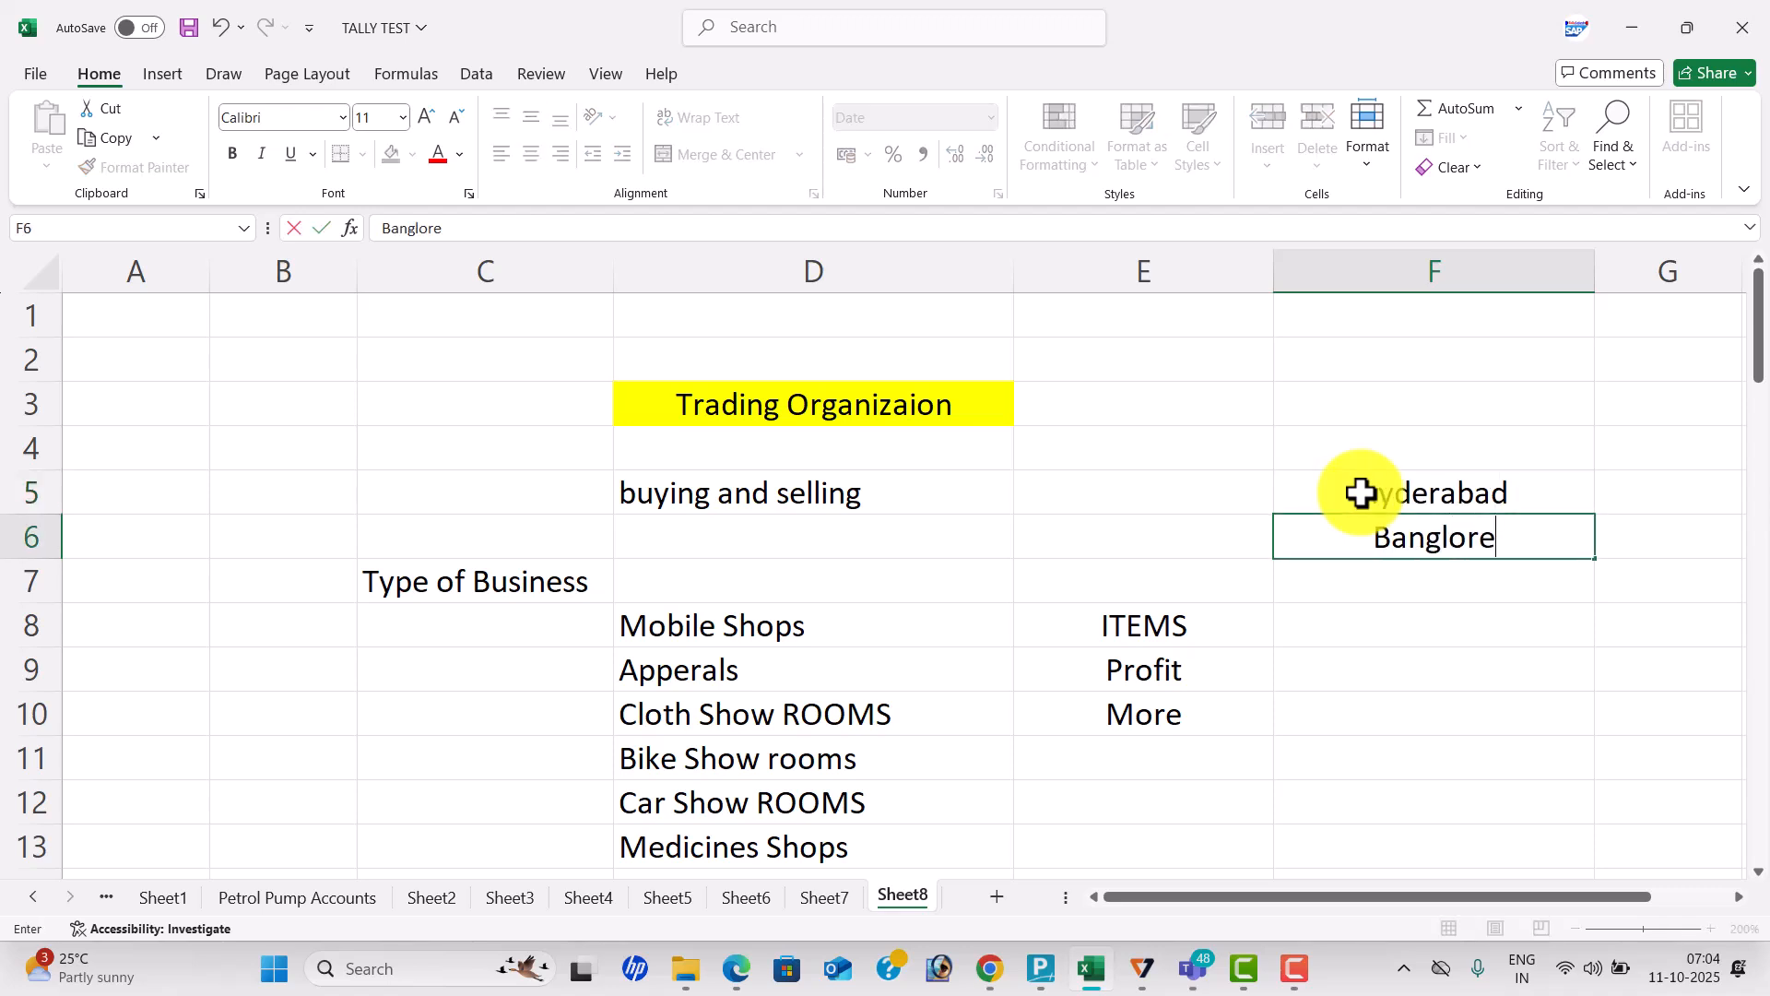
{"action": "key", "text": "Return"}
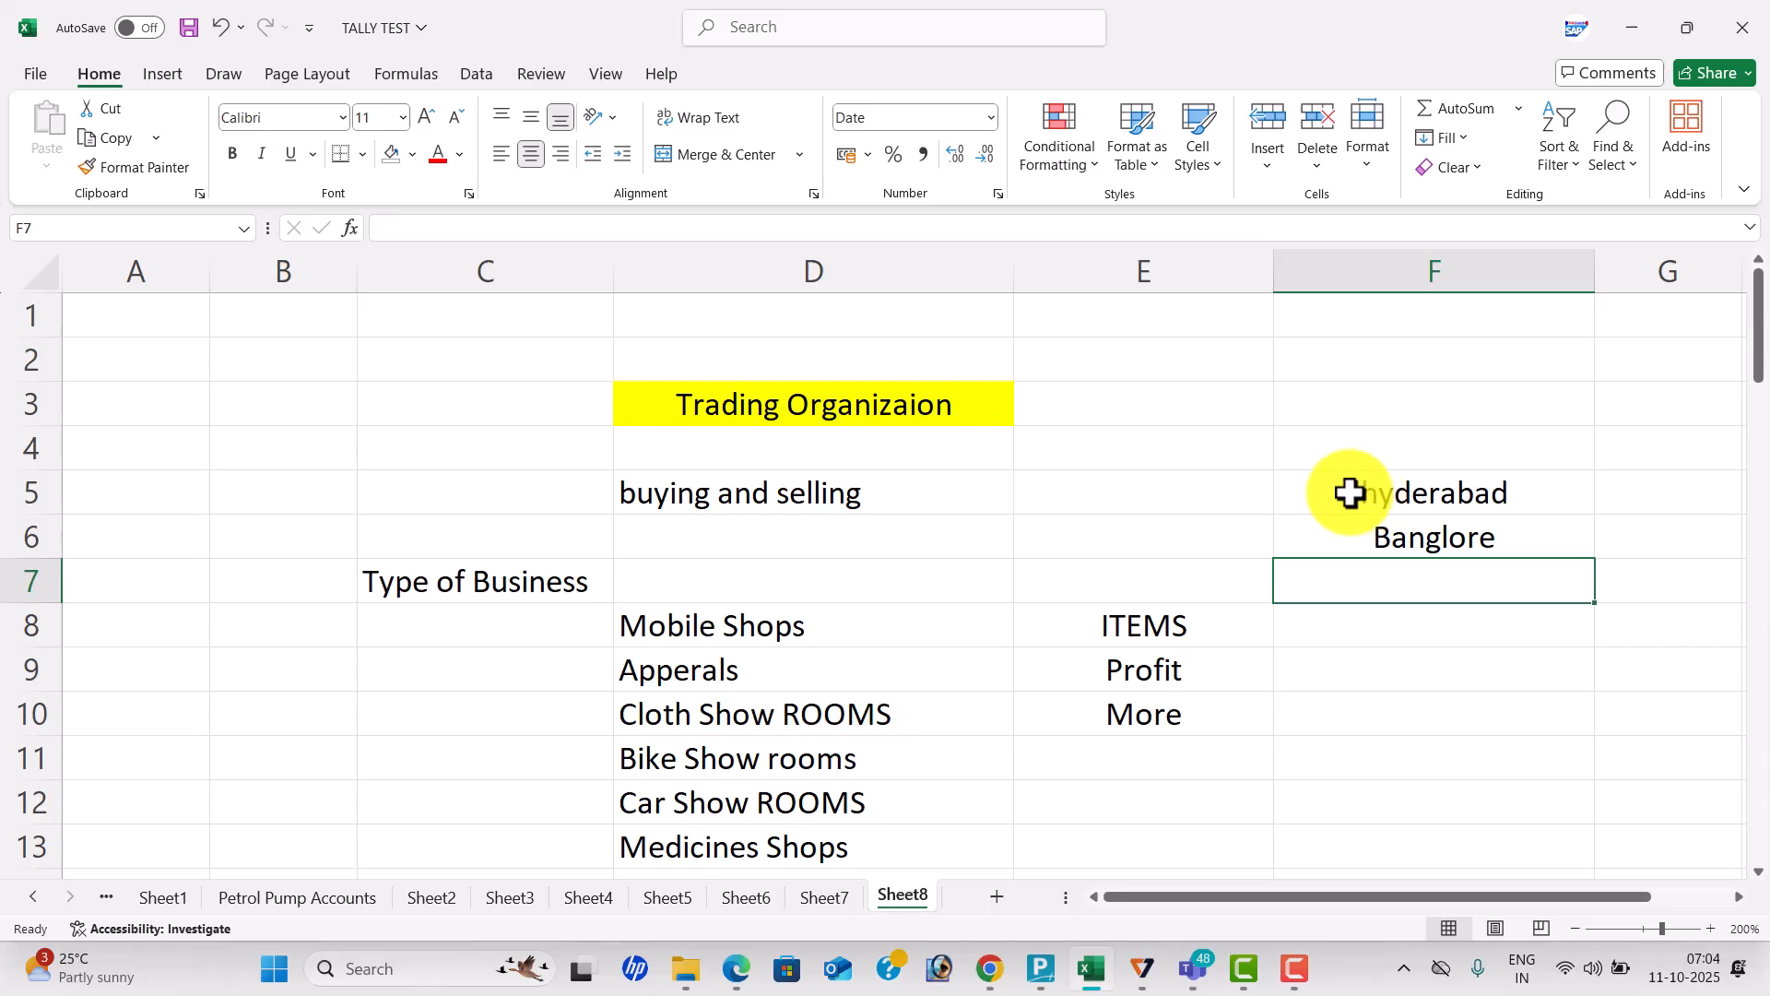
Enter the heading "NATURE OF BUSINESS" in F8.
{"action": "left_click", "coordinate": [1352, 628]}
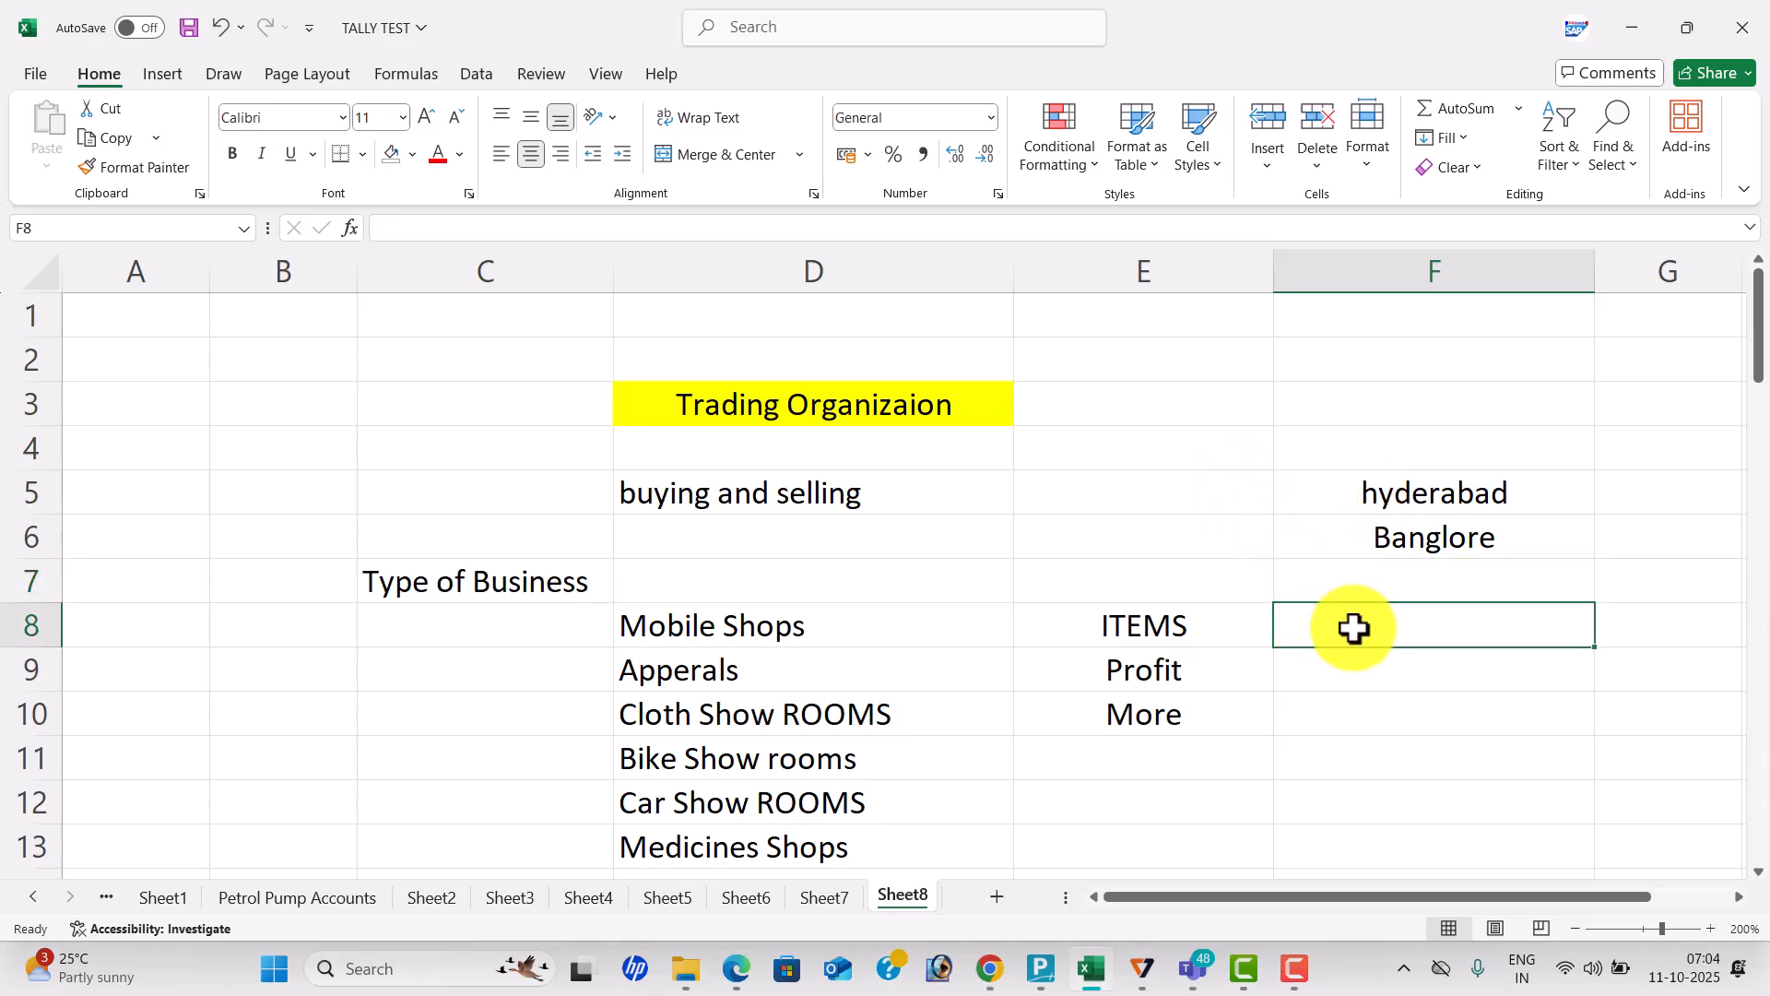
{"action": "type", "text": "NATUE"}
{"action": "key", "text": "BackSpace"}
{"action": "type", "text": "RE OF BUSINES"}
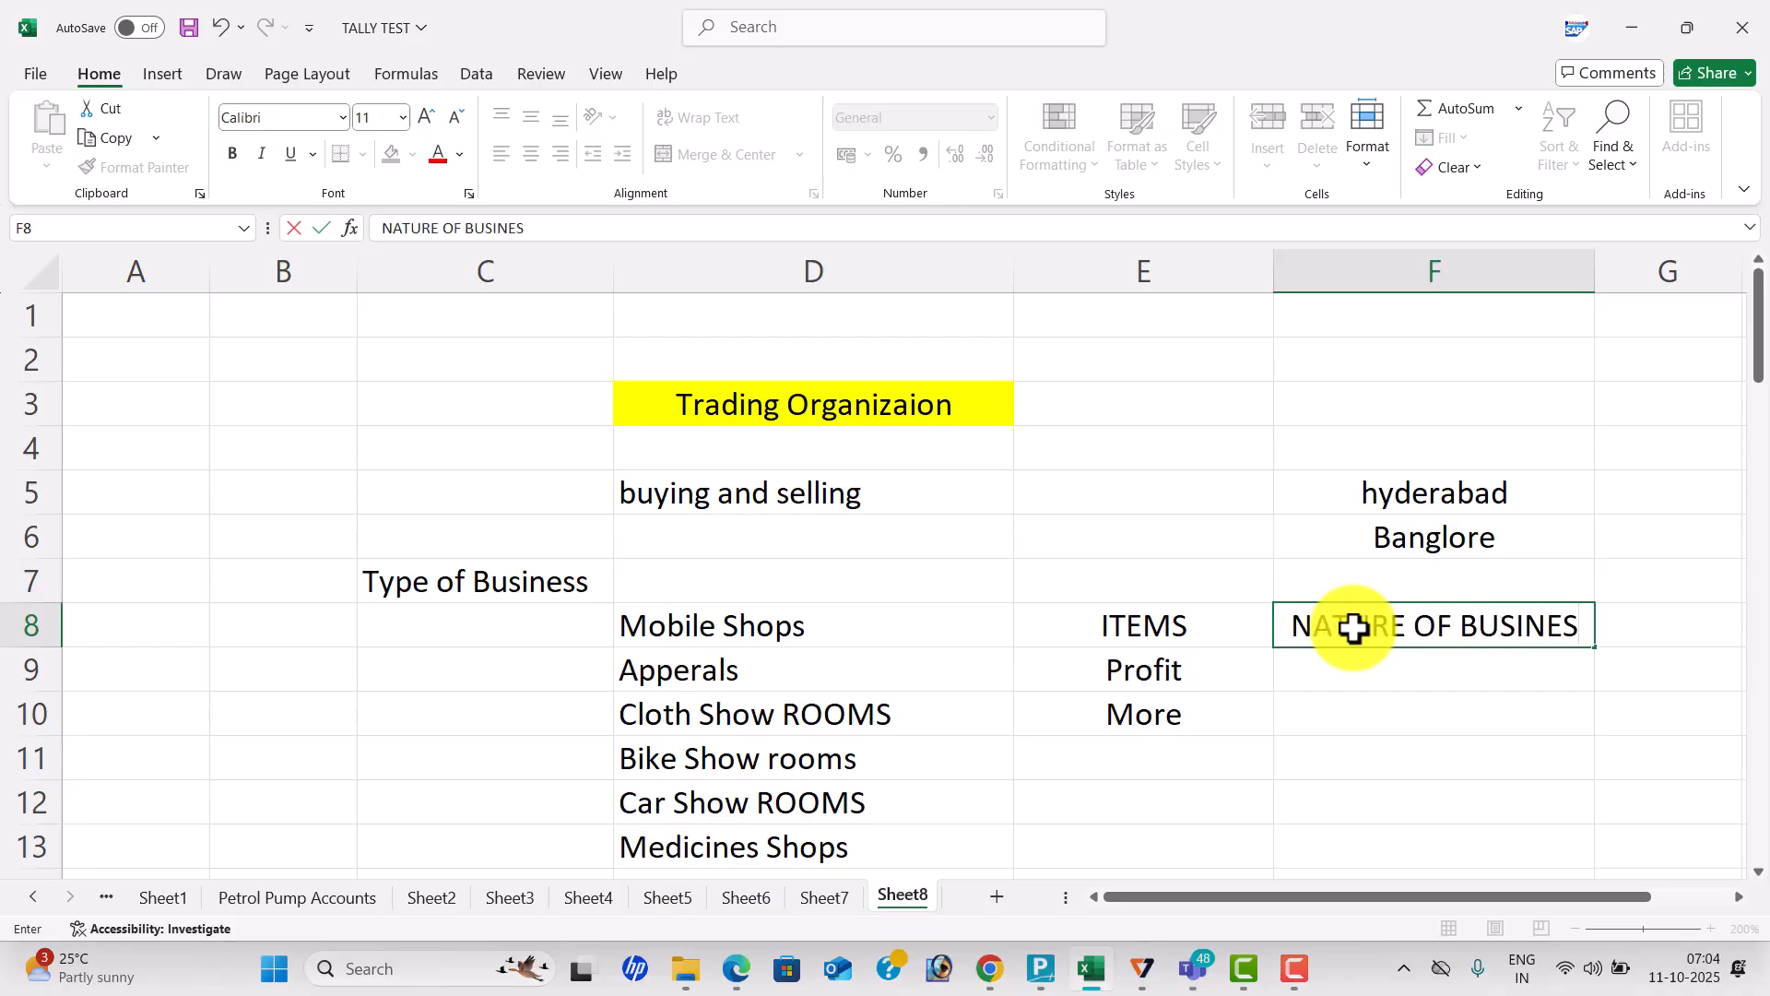
{"action": "type", "text": "S"}
{"action": "key", "text": "Return"}
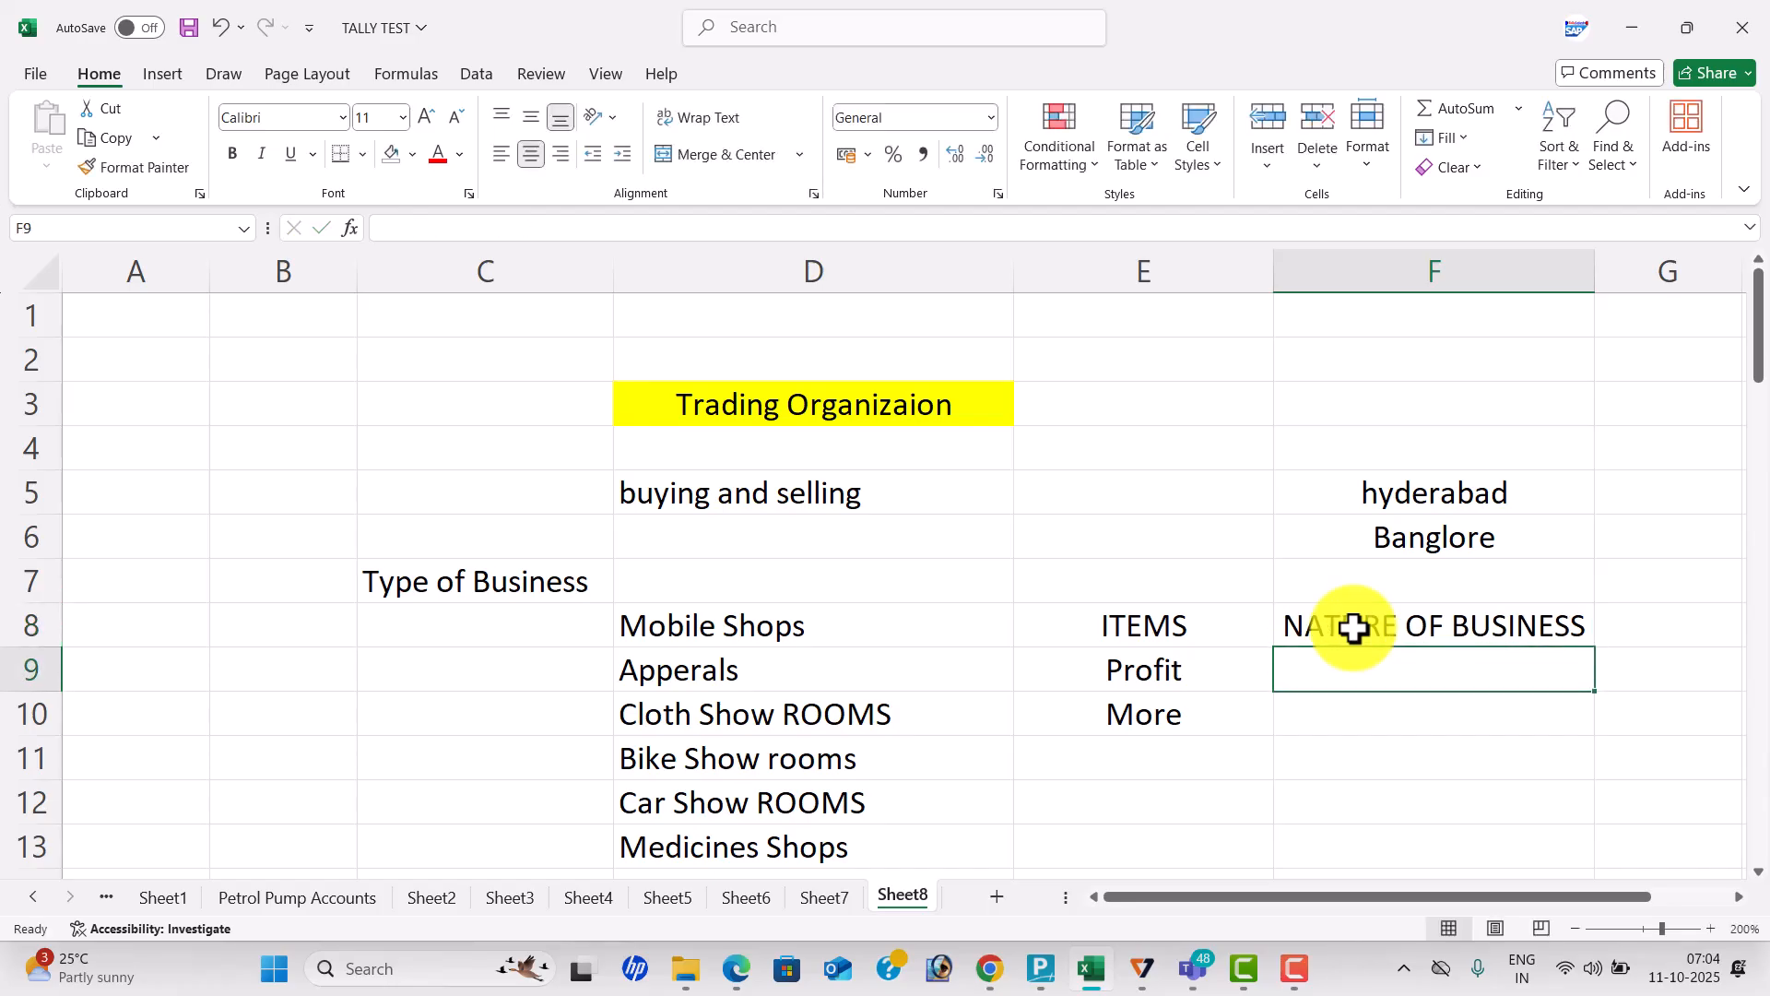
List the mobile brands "Vivo" in F10 and "Oppo" in F11 under the nature of business heading.
{"action": "key", "text": "Return"}
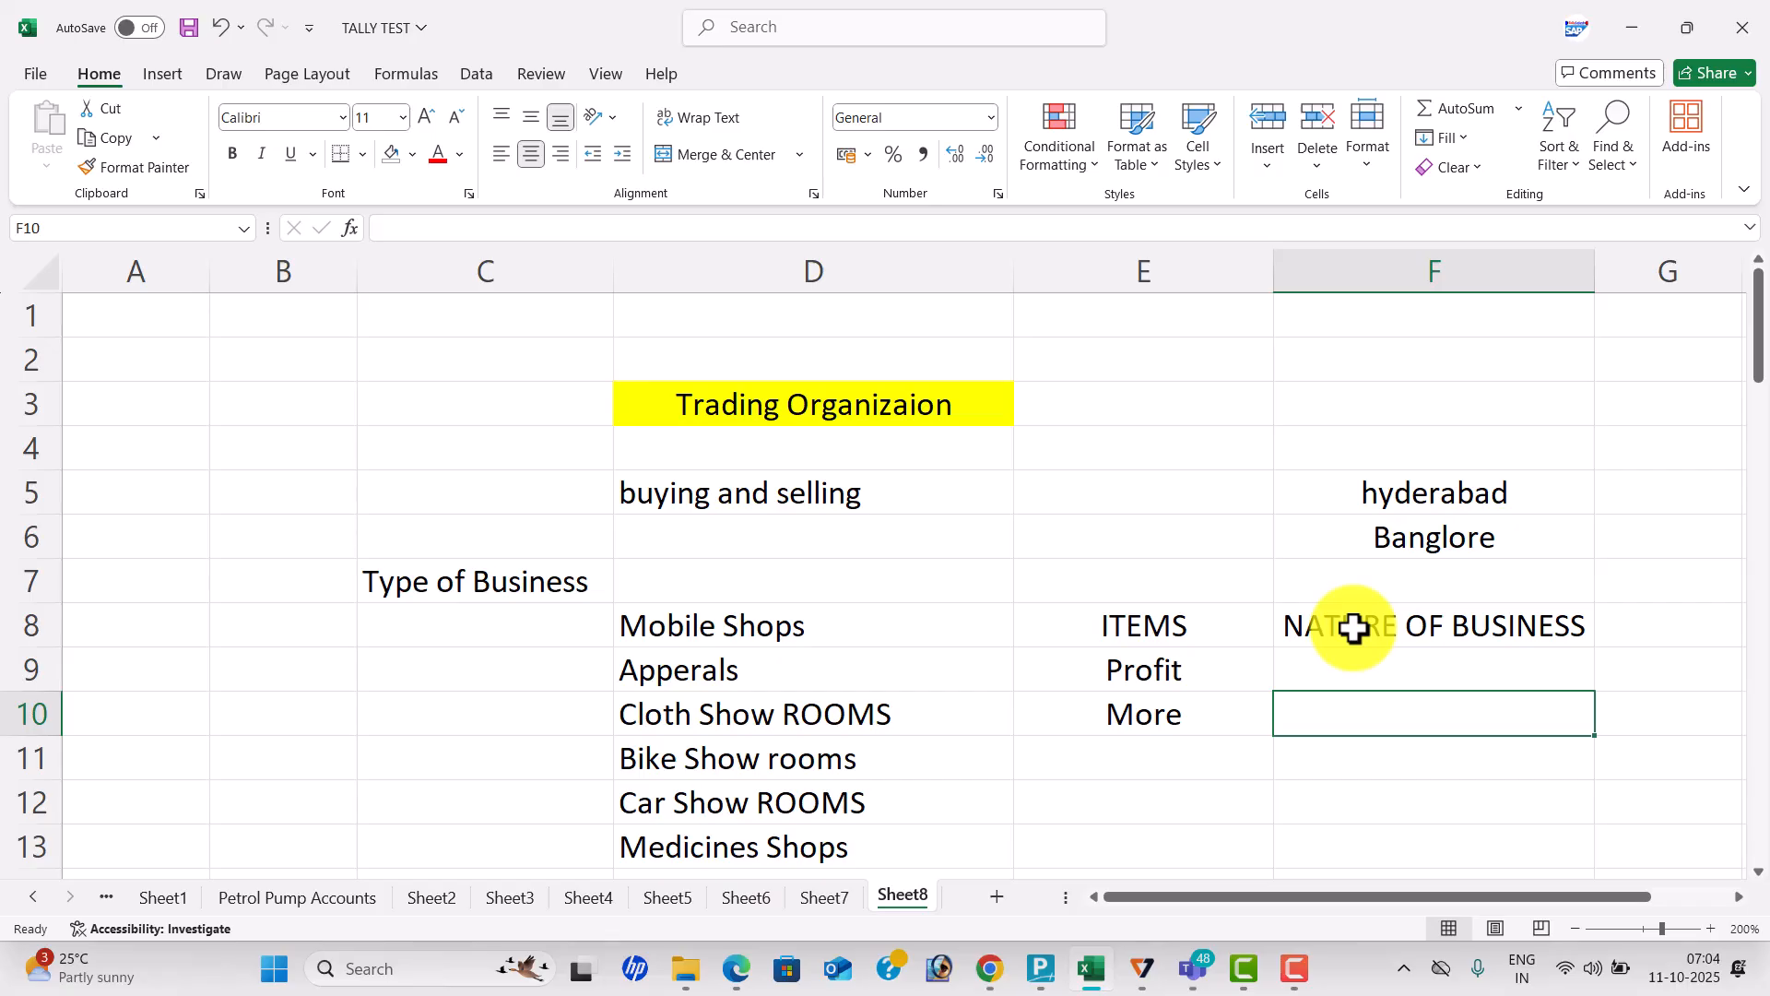
{"action": "type", "text": "vIOV"}
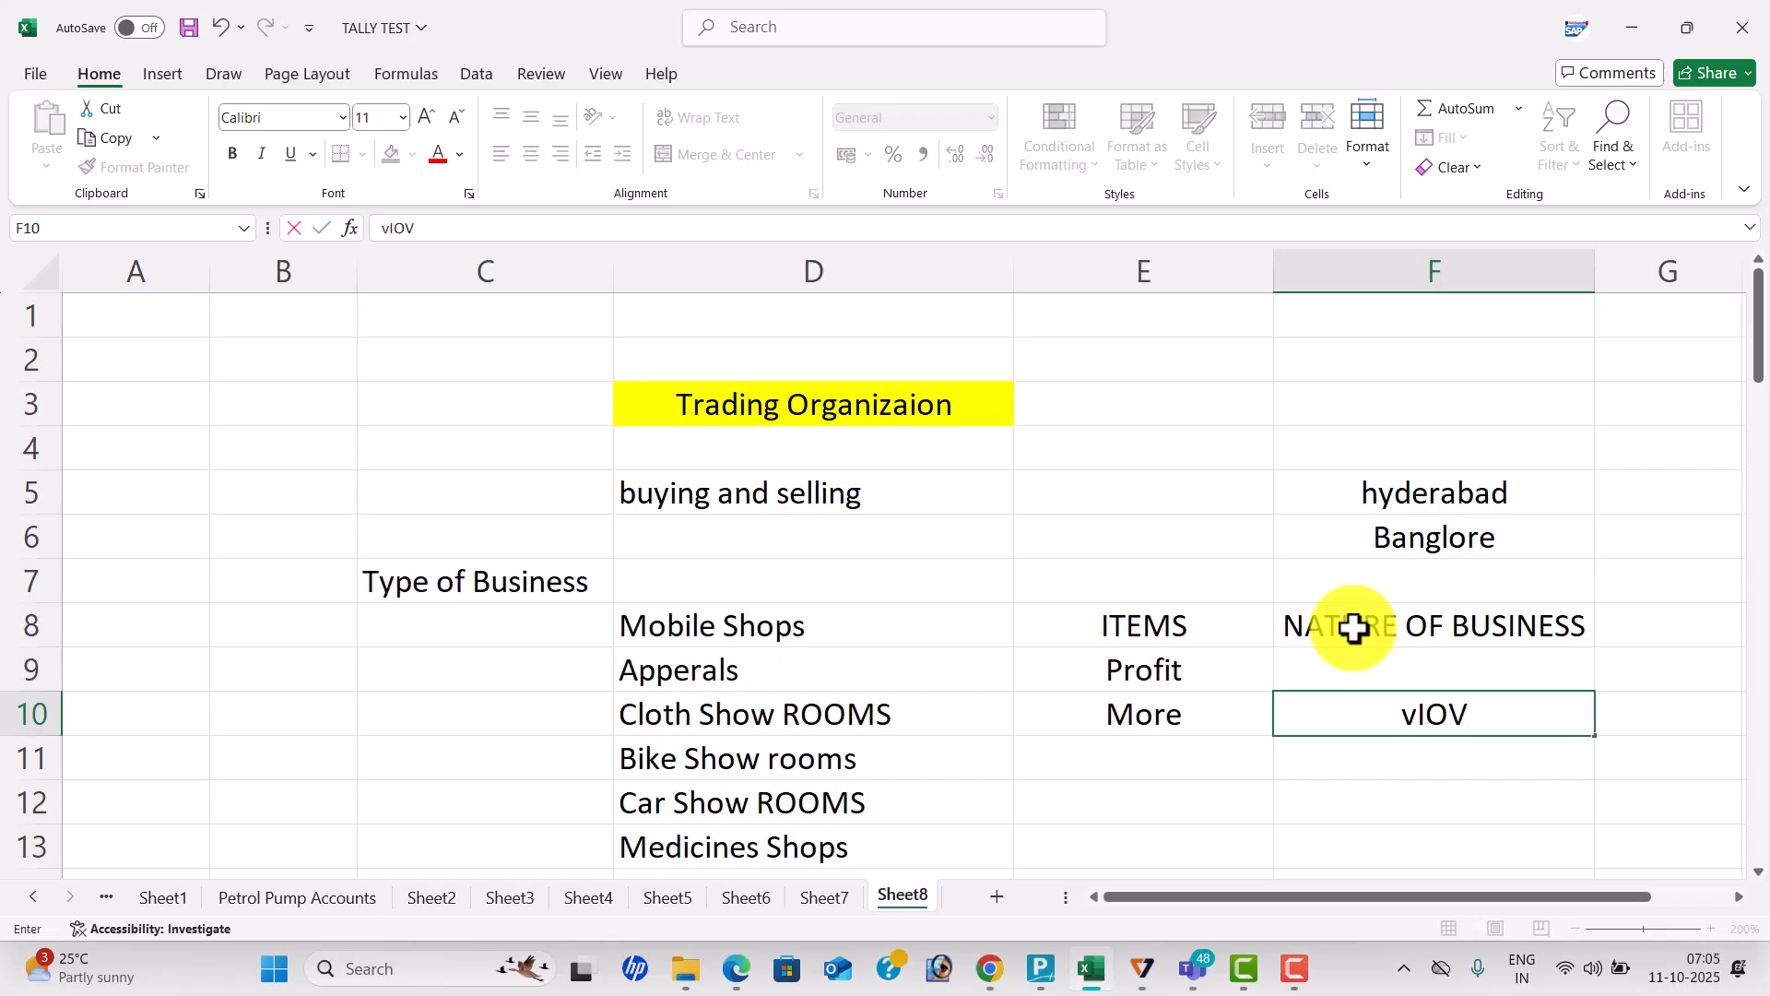
{"action": "key", "text": "BackSpace"}
{"action": "key", "text": "BackSpace"}
{"action": "key", "text": "BackSpace"}
{"action": "key", "text": "BackSpace"}
{"action": "type", "text": "Vivo"}
{"action": "key", "text": "Return"}
{"action": "type", "text": "O"}
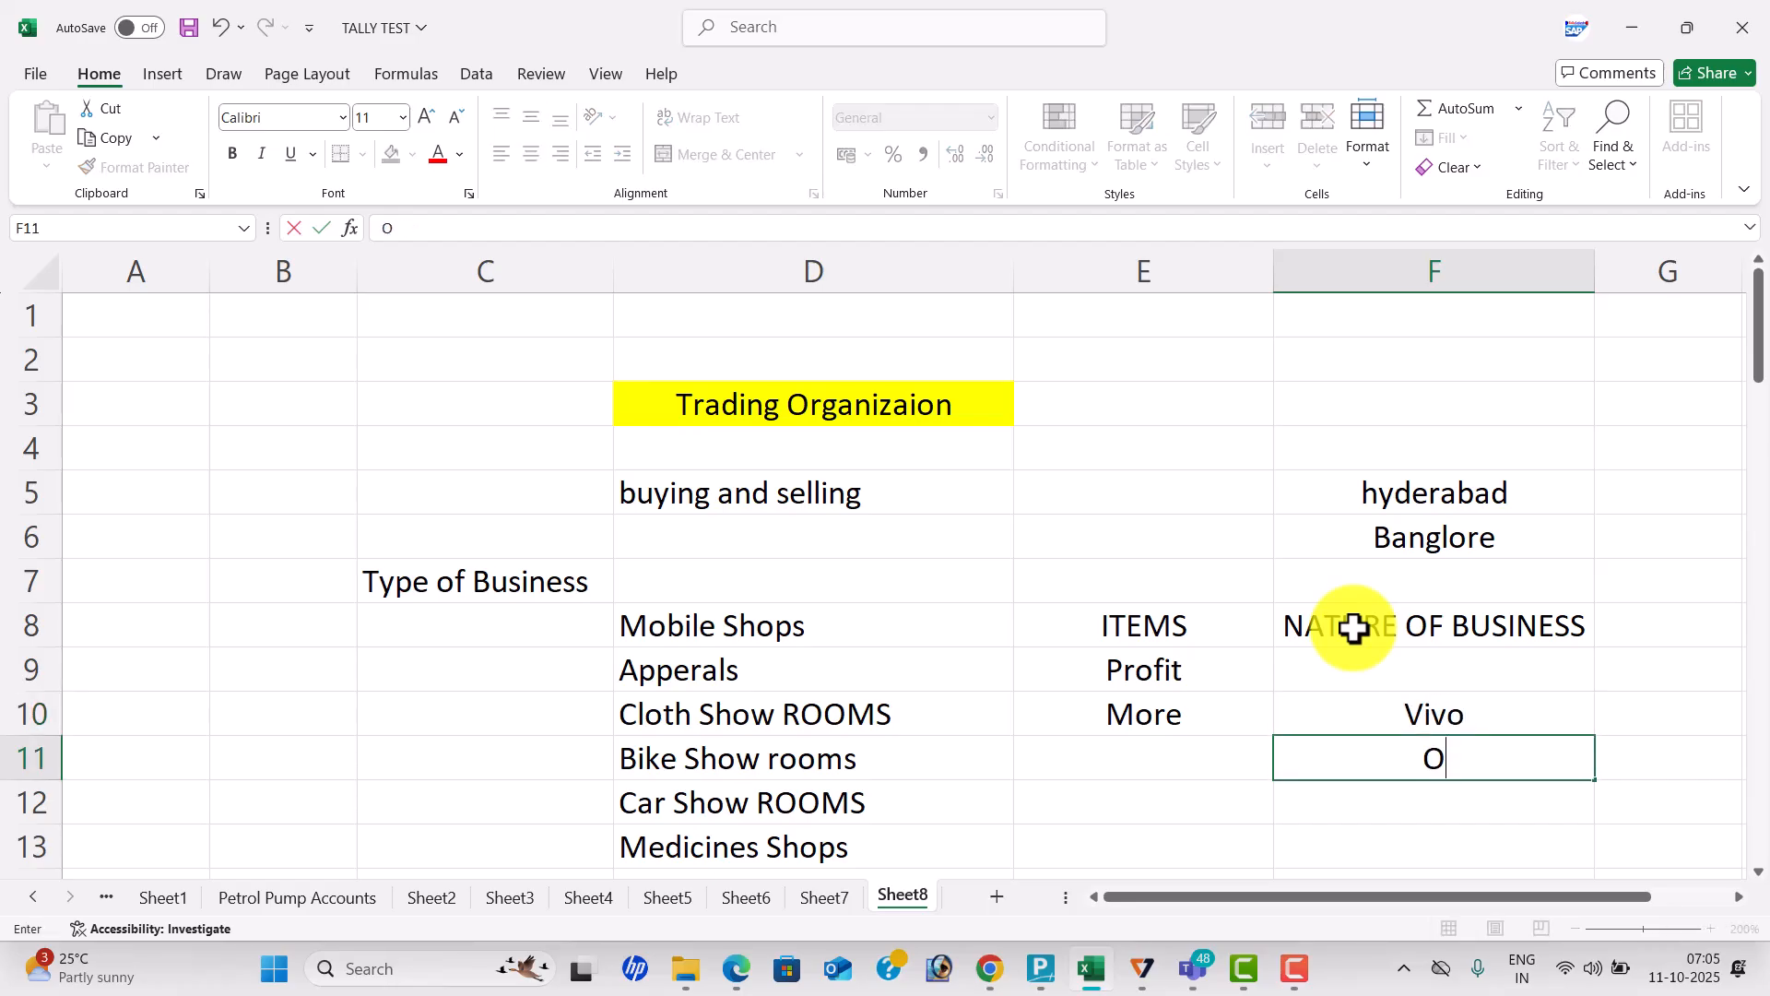
{"action": "type", "text": "ppo"}
{"action": "key", "text": "Return"}
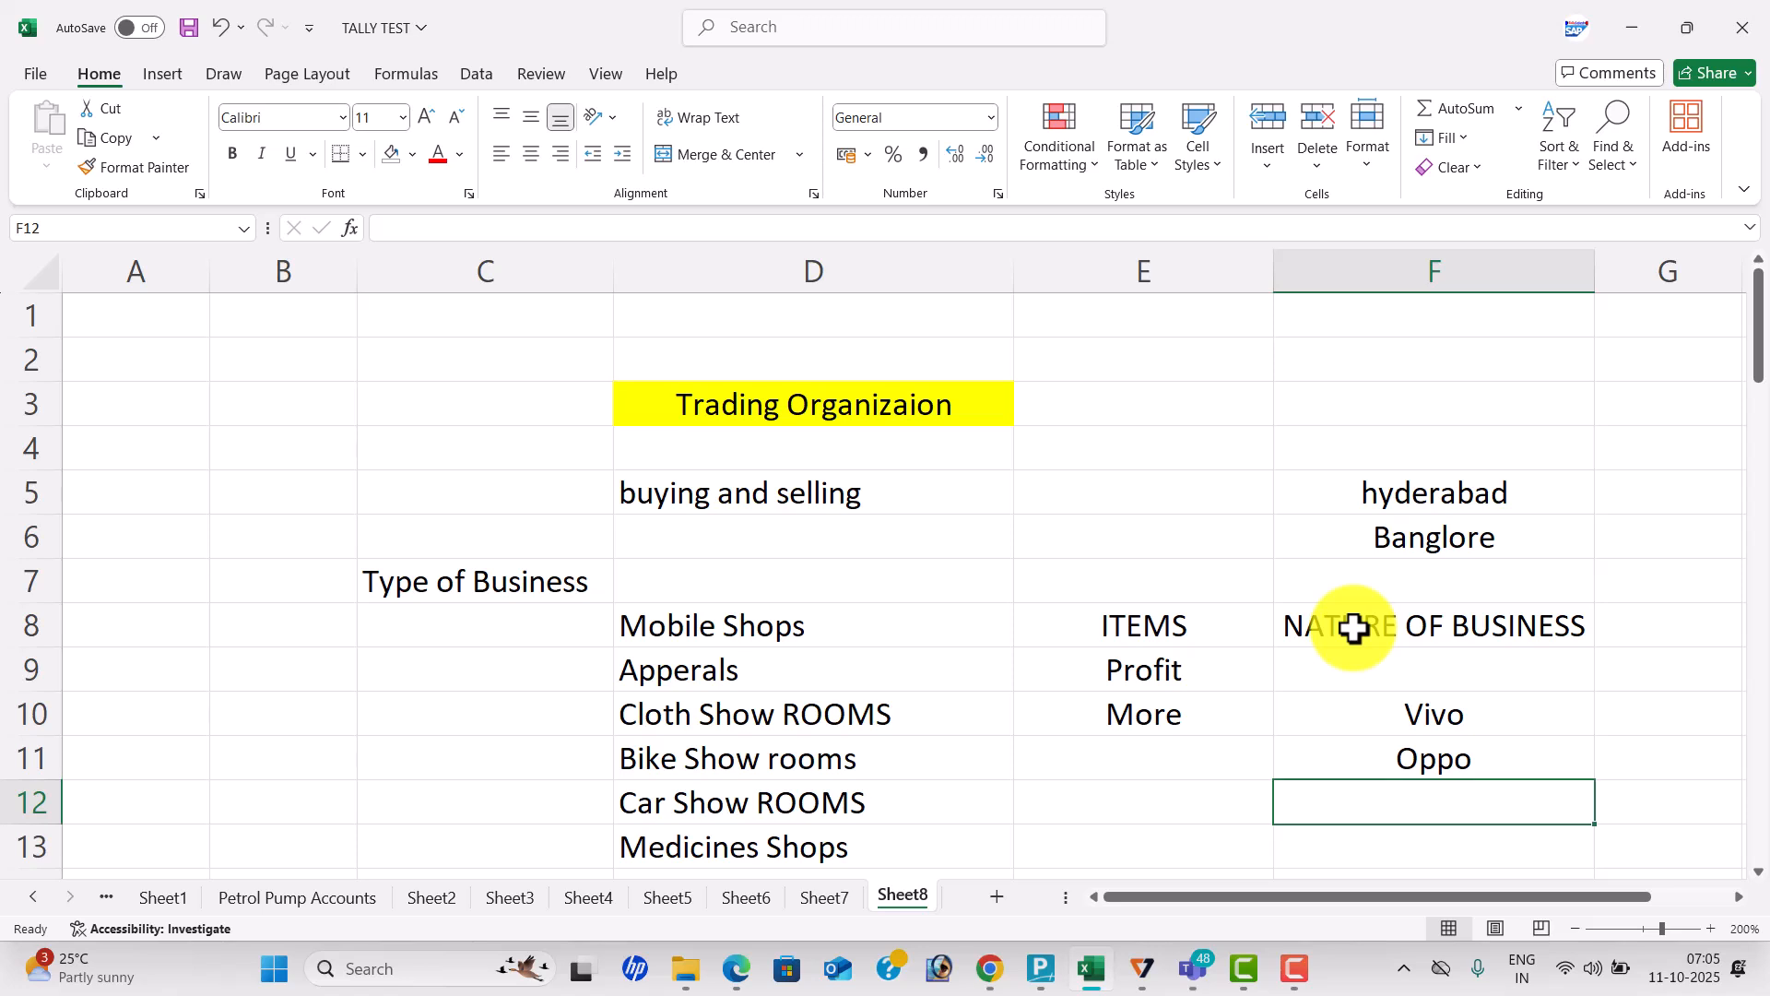
Add "Nokia" in F12 and "Samsung" in F13 to the mobile brand list.
{"action": "type", "text": "Nokia"}
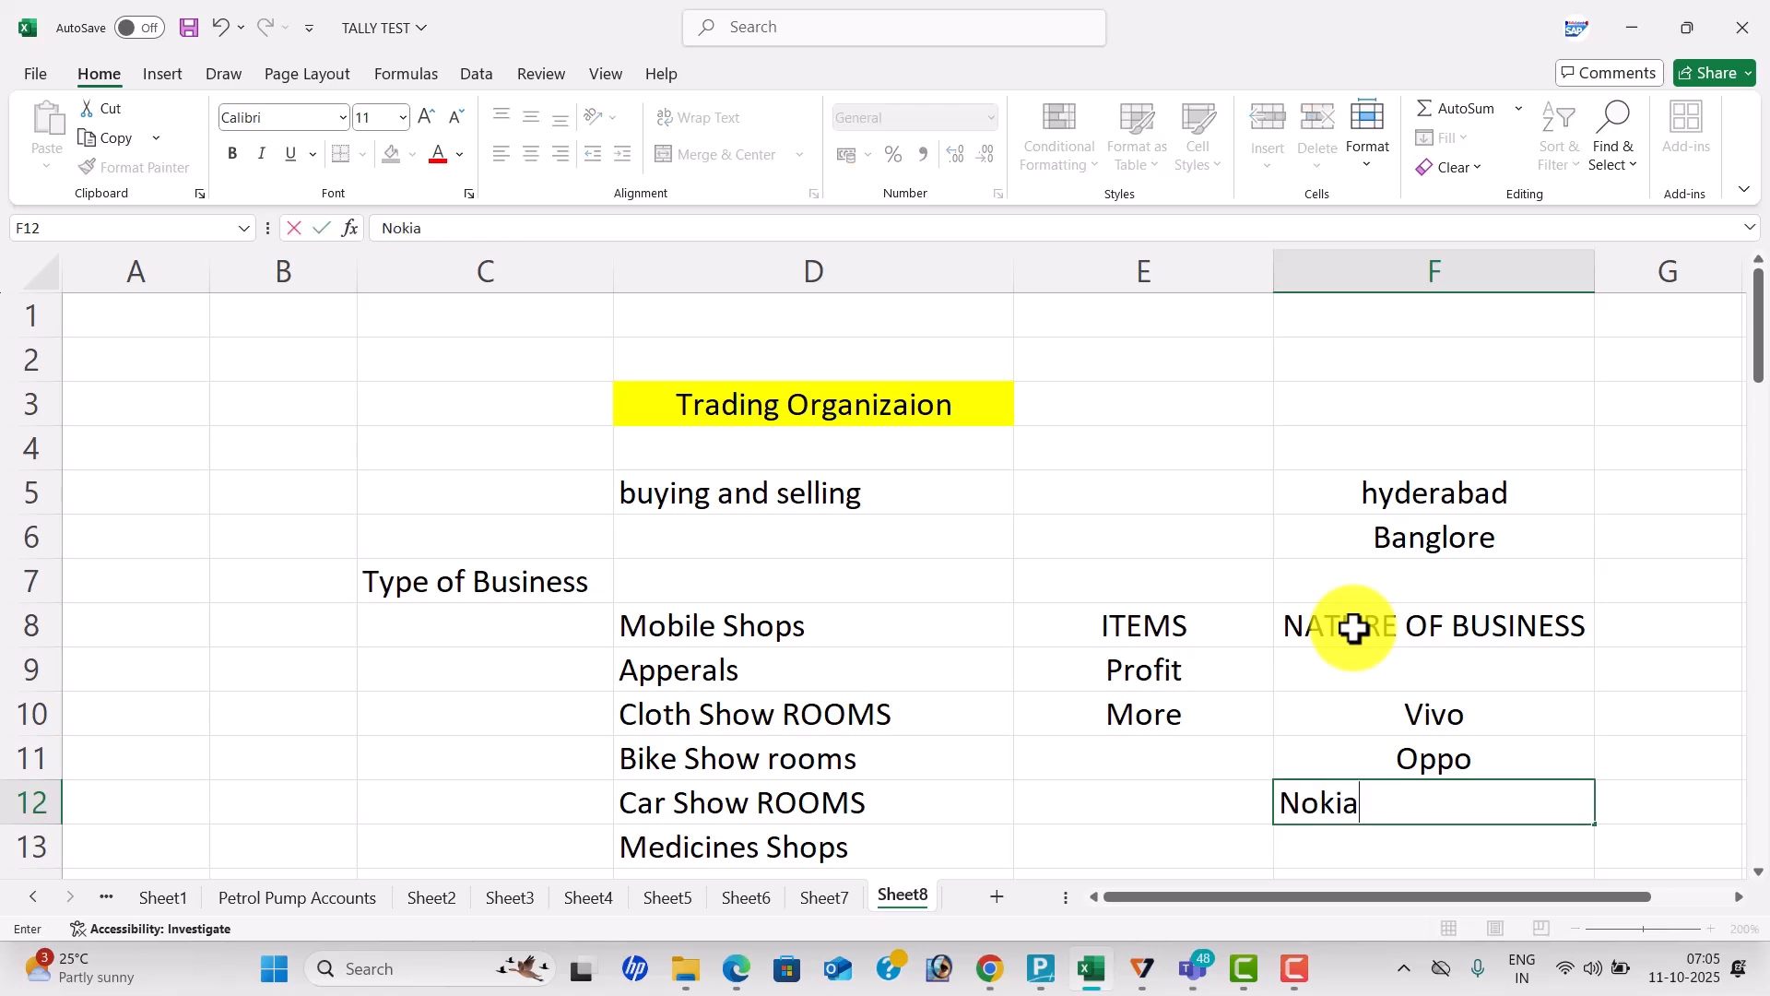
{"action": "key", "text": "Return"}
{"action": "type", "text": "Sam"}
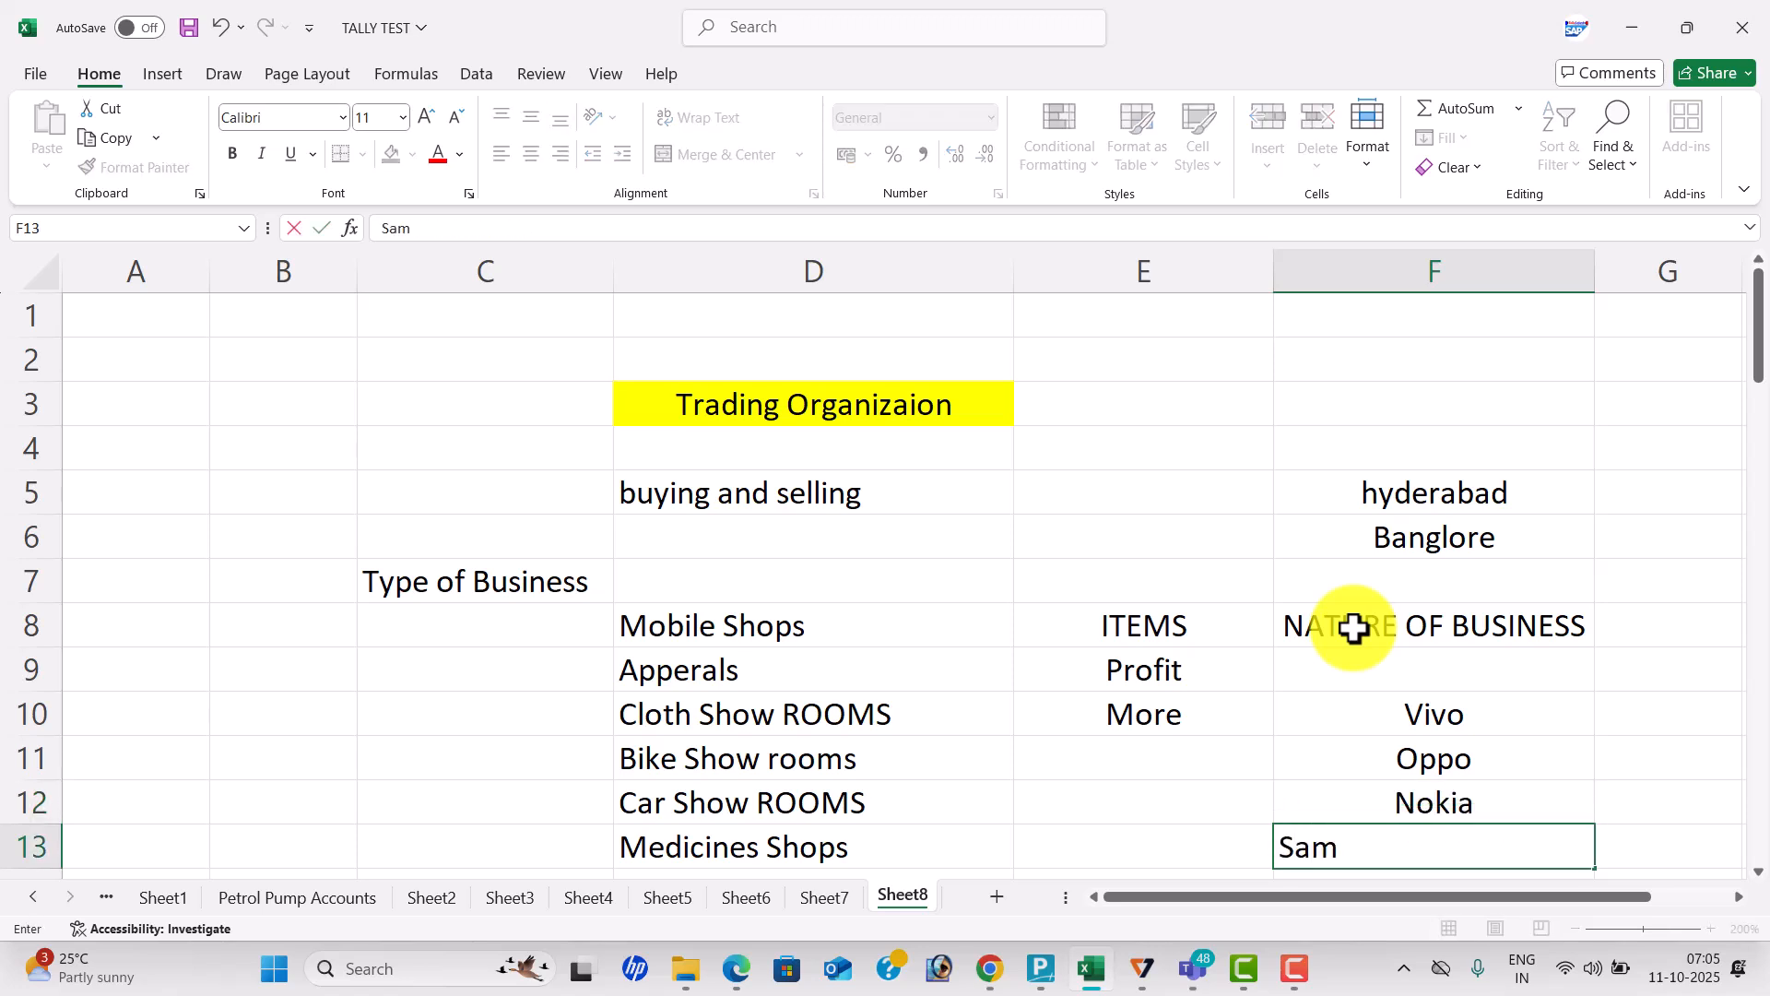
{"action": "type", "text": "sung"}
{"action": "key", "text": "Return"}
{"action": "key", "text": "Return"}
{"action": "key", "text": "Return"}
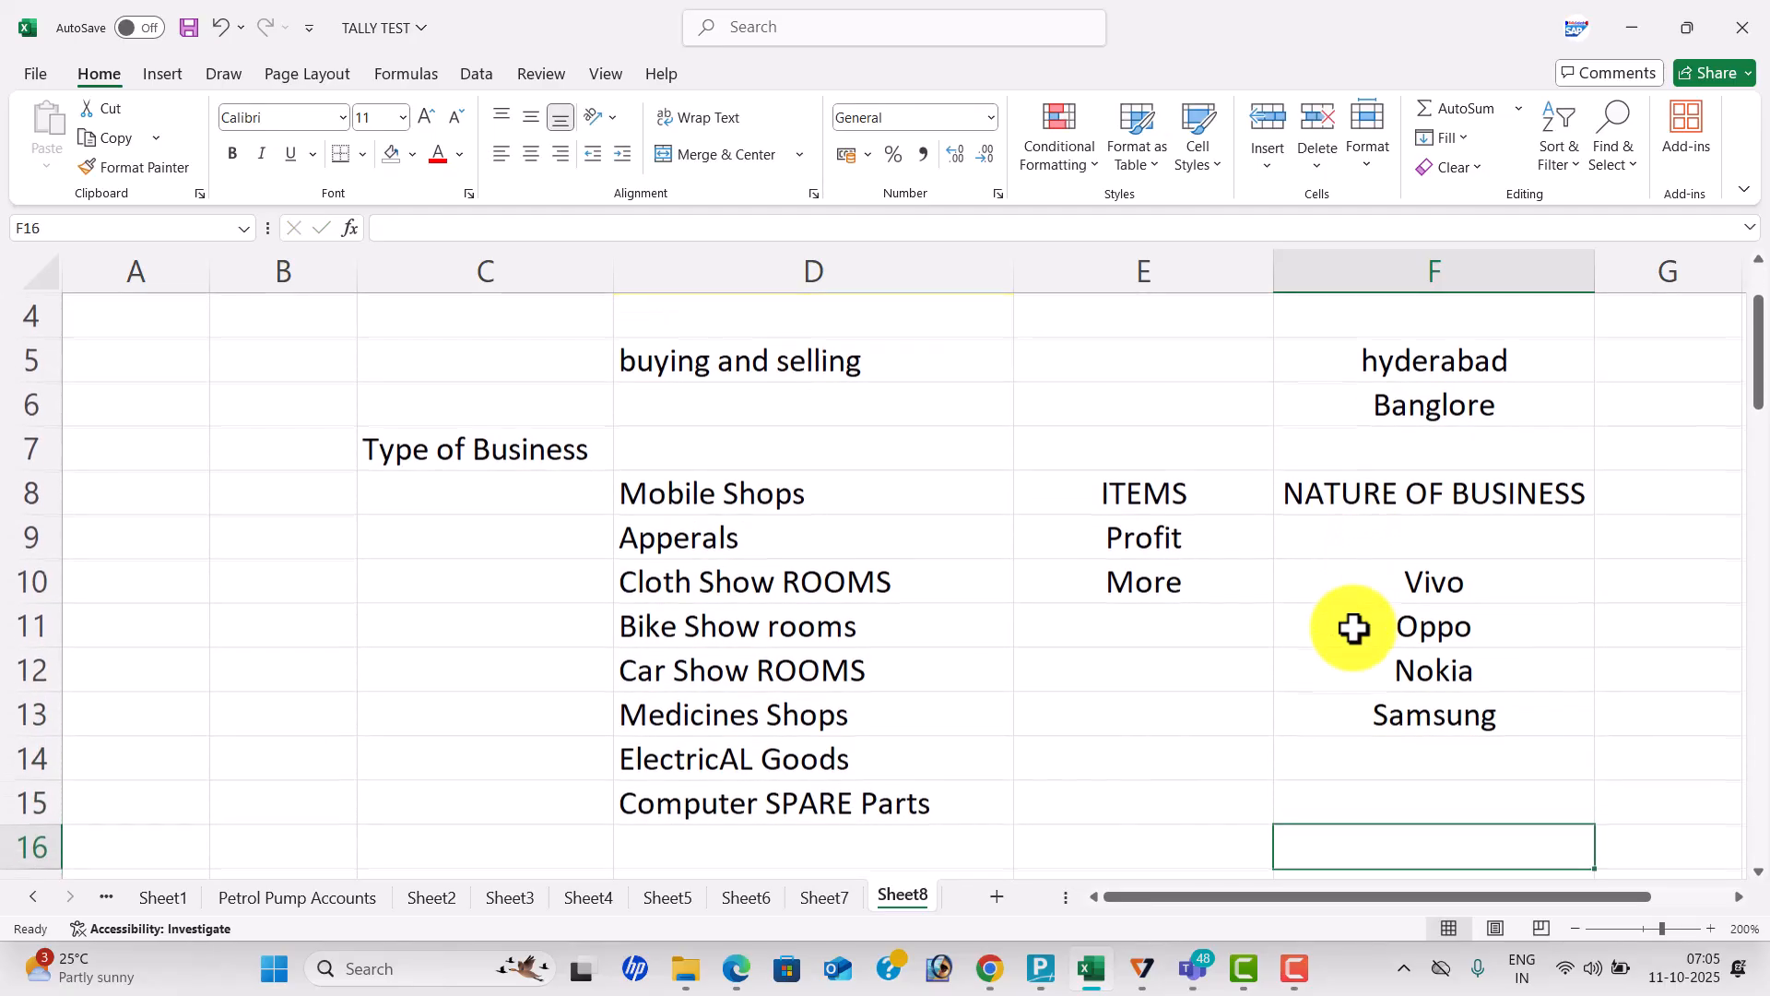
Enter the amounts 10000, 15000 and 20000 in cells E12 to E14.
{"action": "left_click", "coordinate": [1201, 666]}
{"action": "type", "text": "10000"}
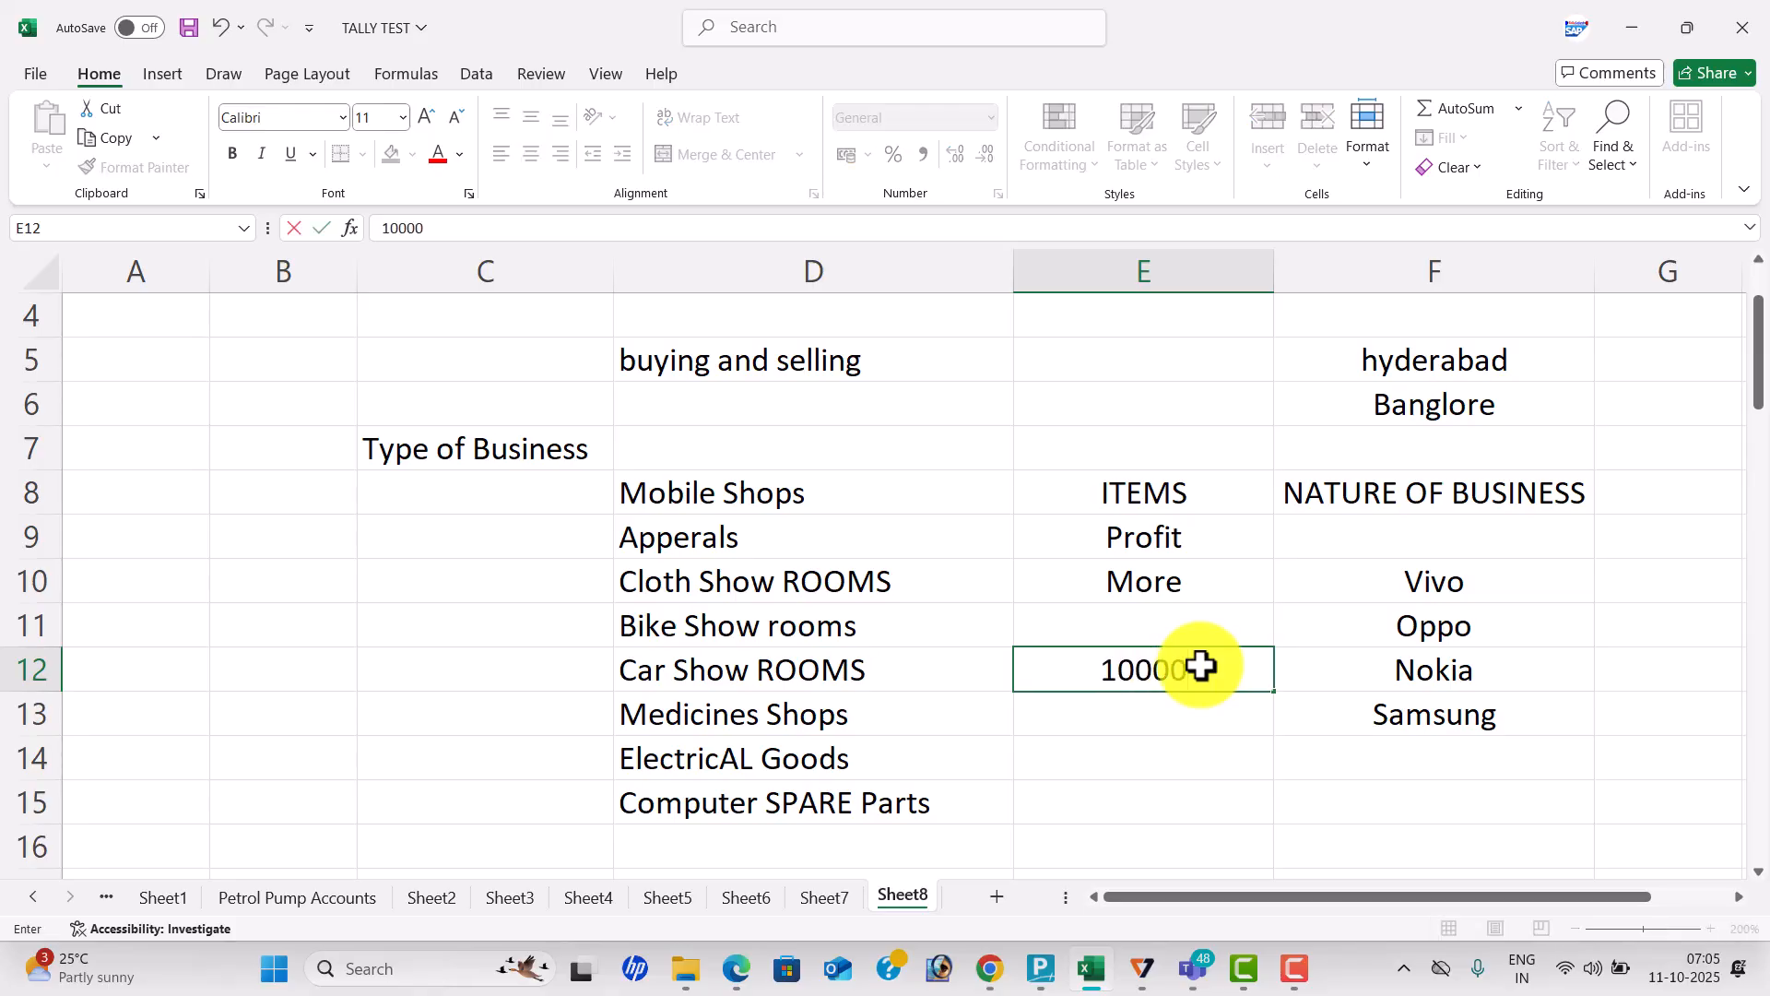
{"action": "key", "text": "Return"}
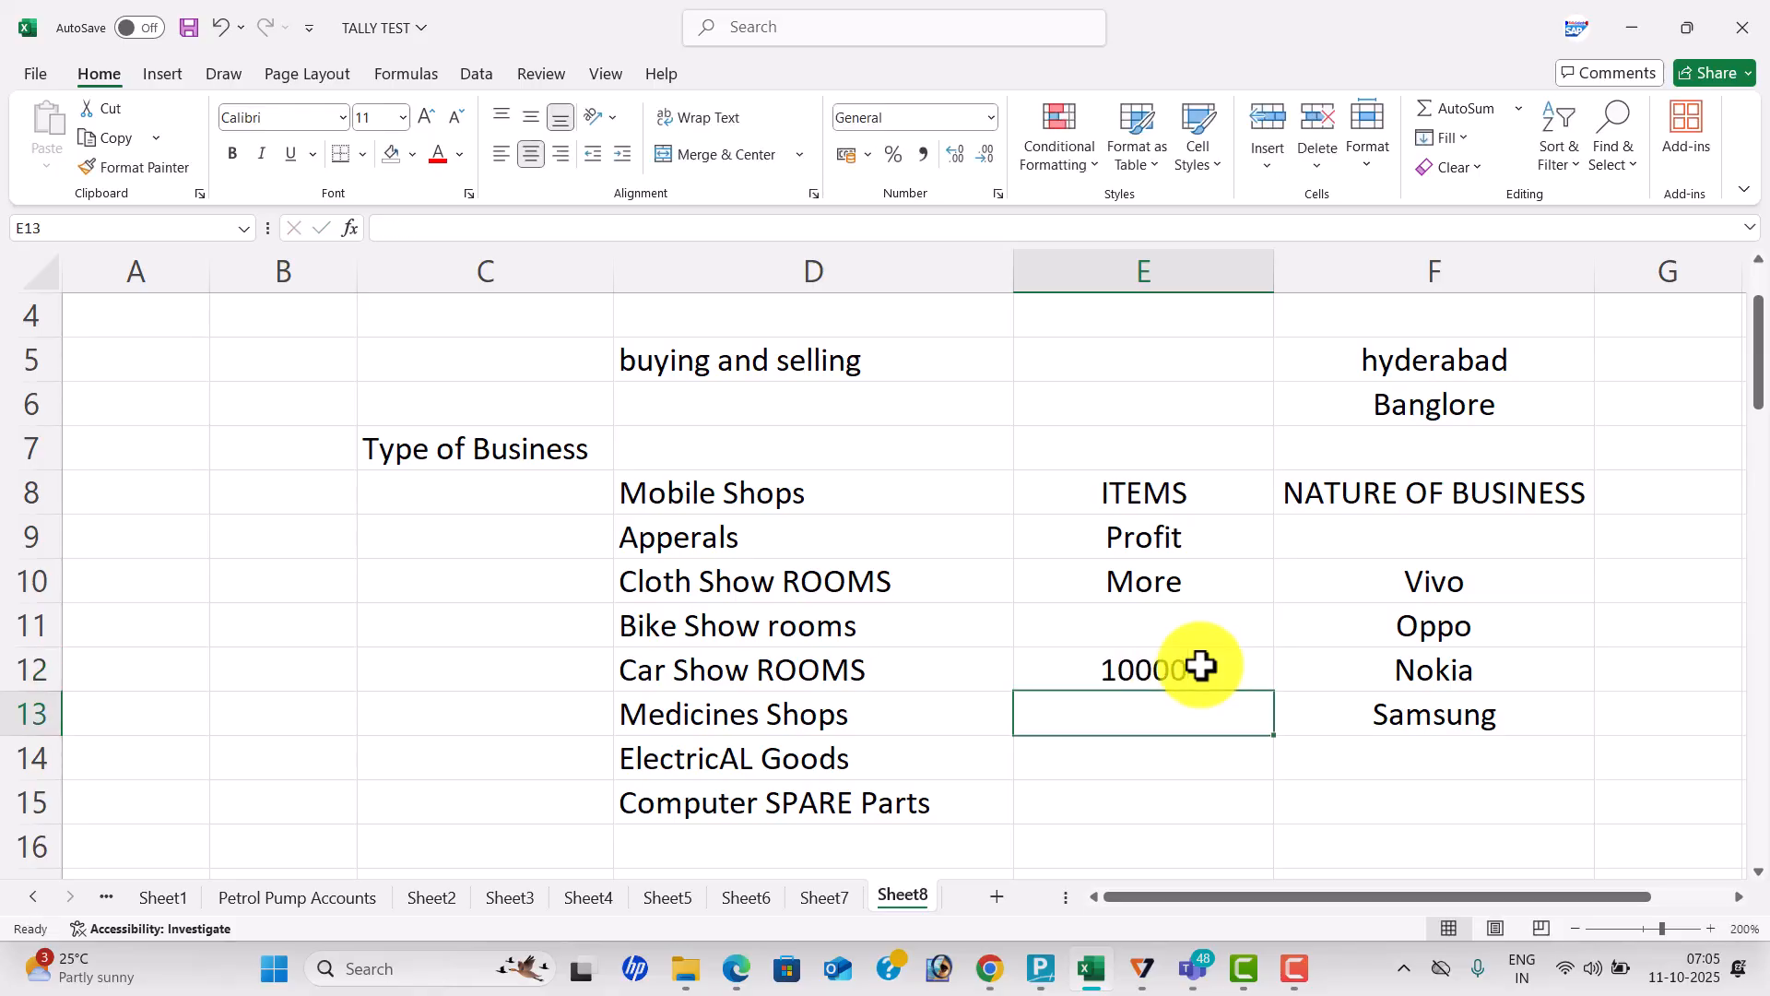
{"action": "type", "text": "15000"}
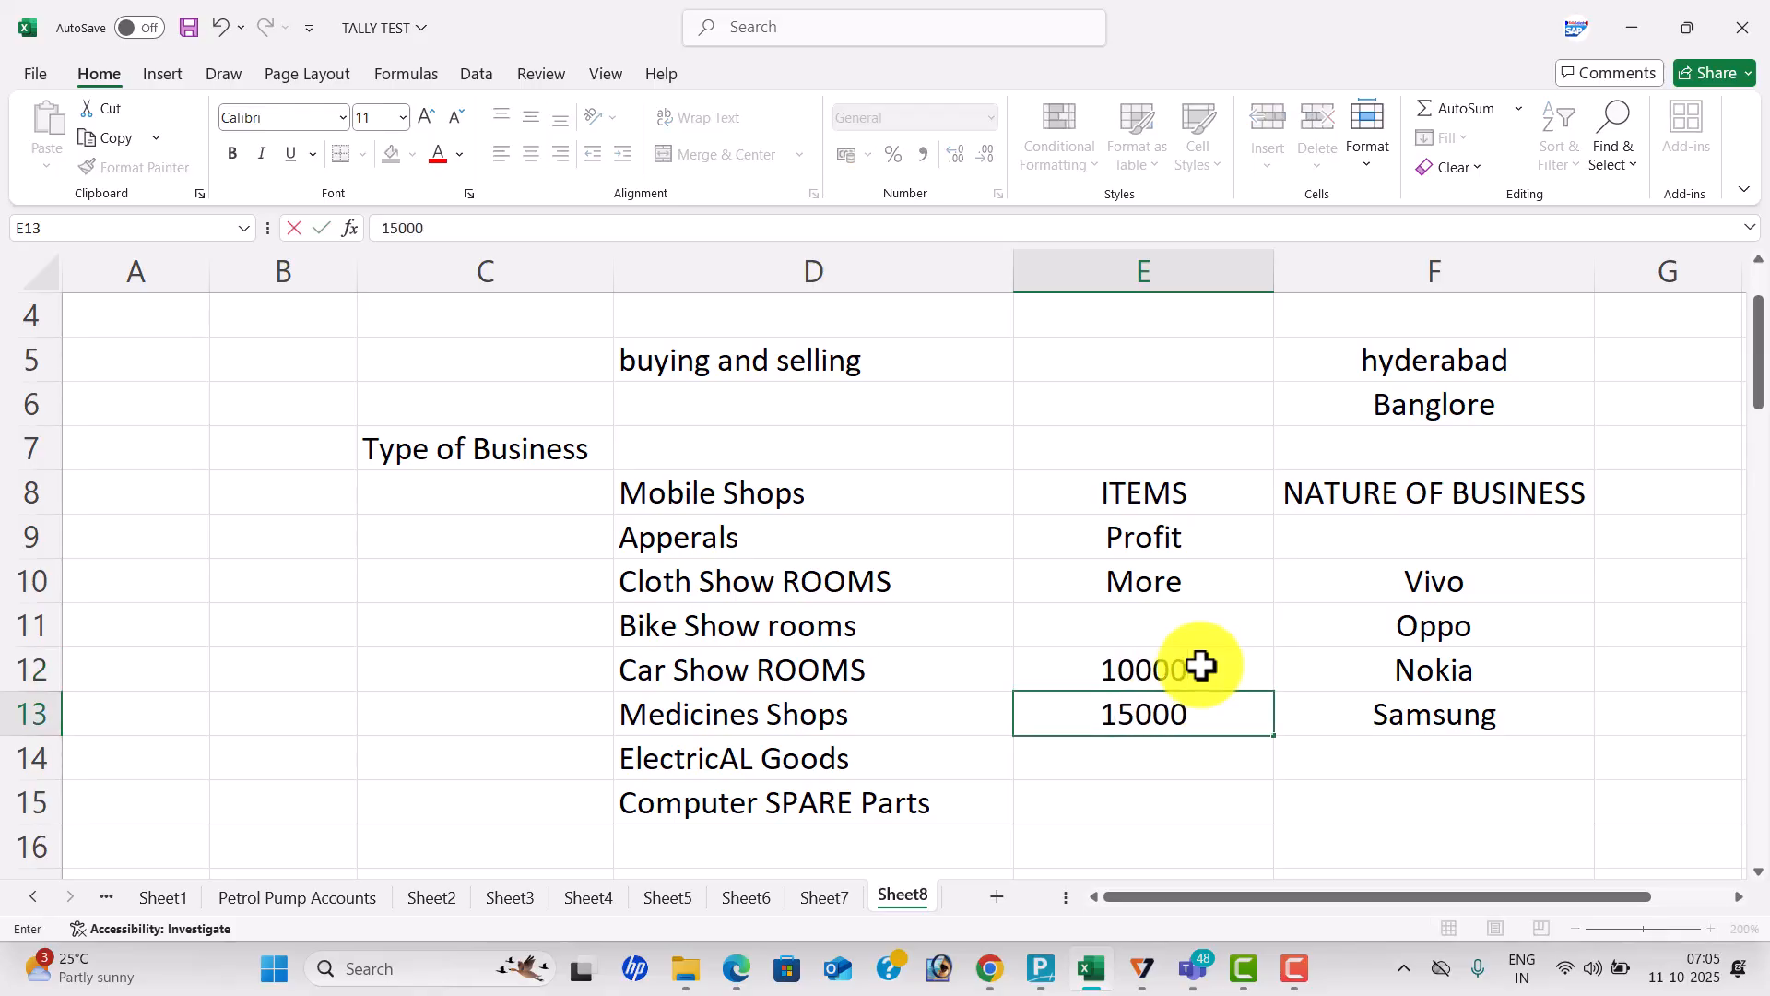
{"action": "key", "text": "Return"}
{"action": "type", "text": "20000"}
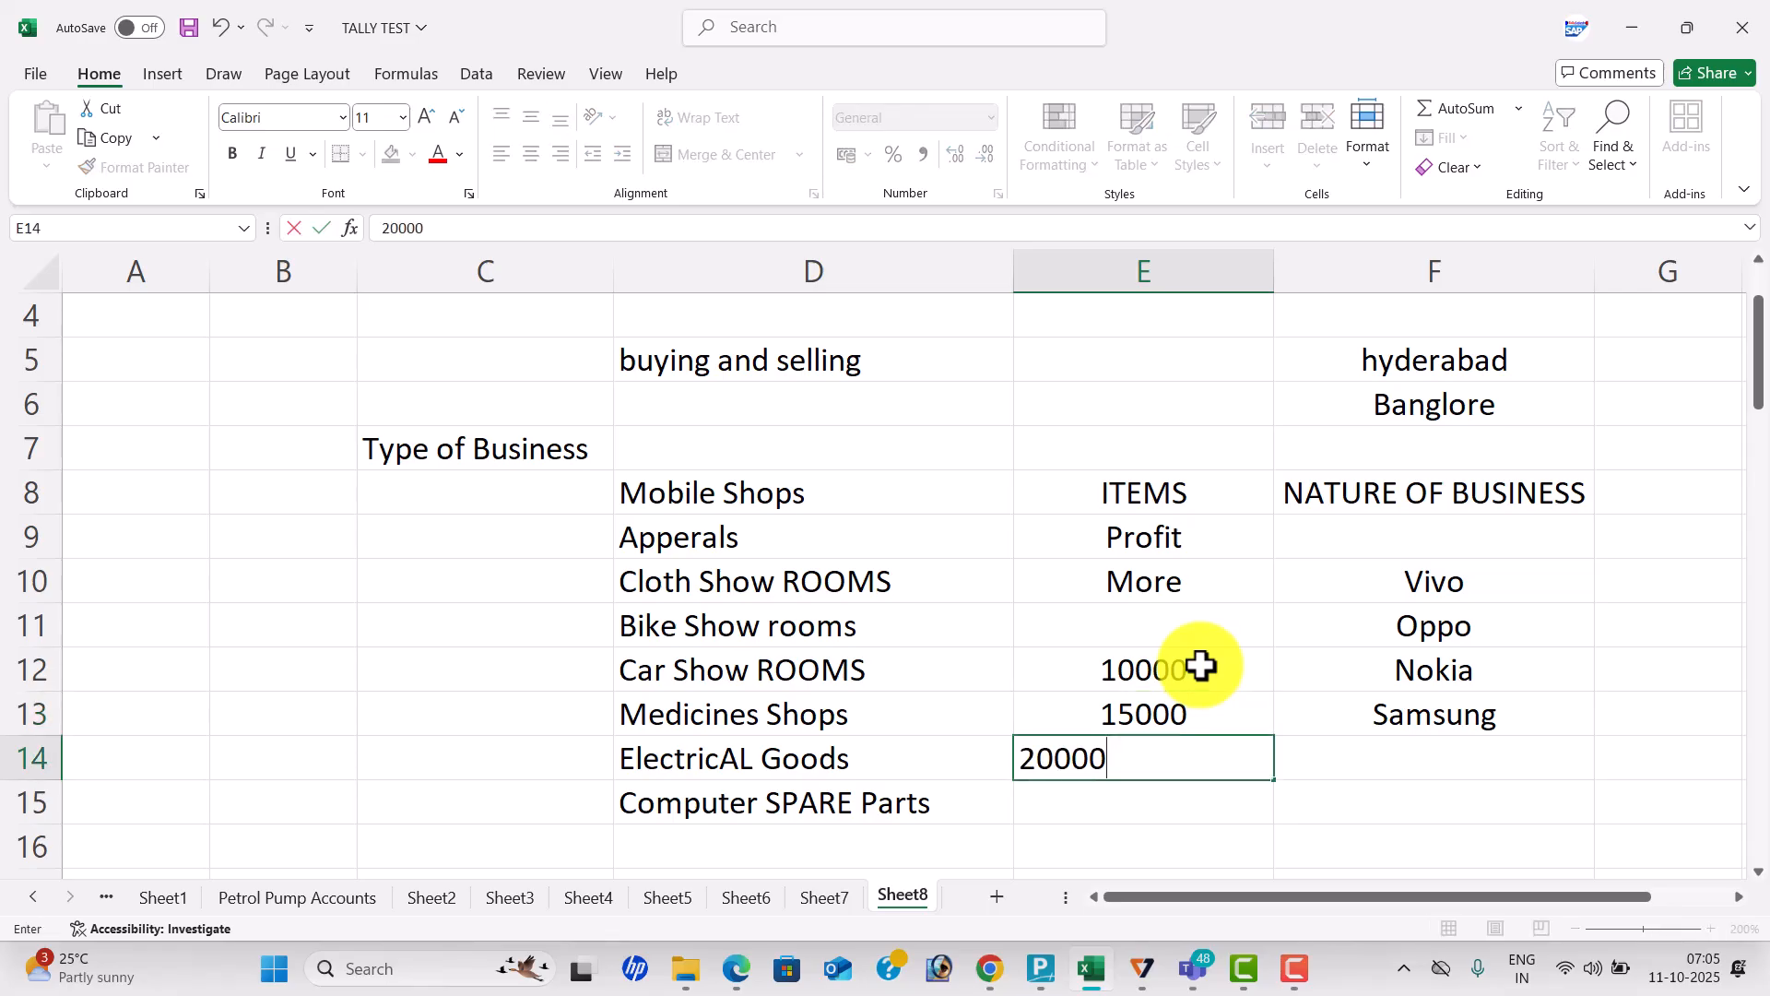
{"action": "key", "text": "Return"}
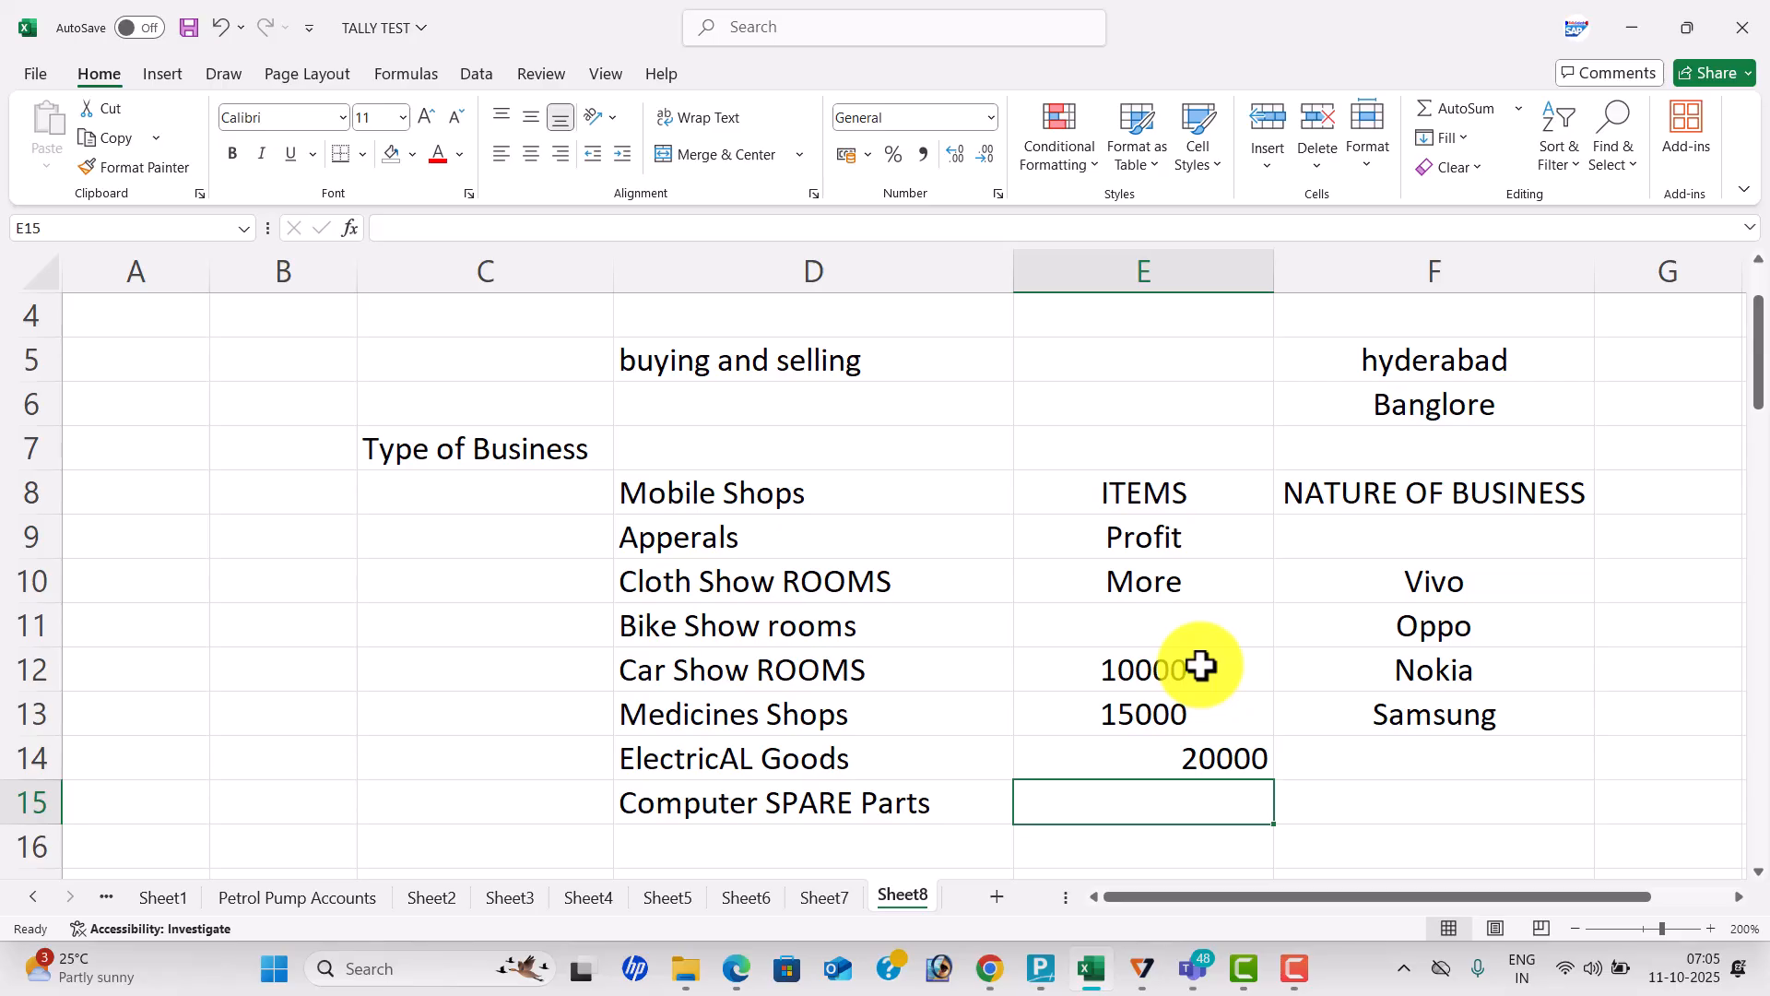
Start a list of accounting topics with "Free Items" in C17 and "Salary advances" in C18.
{"action": "left_click_drag", "start_coordinate": [1754, 355], "coordinate": [1761, 415]}
{"action": "left_click", "coordinate": [555, 675]}
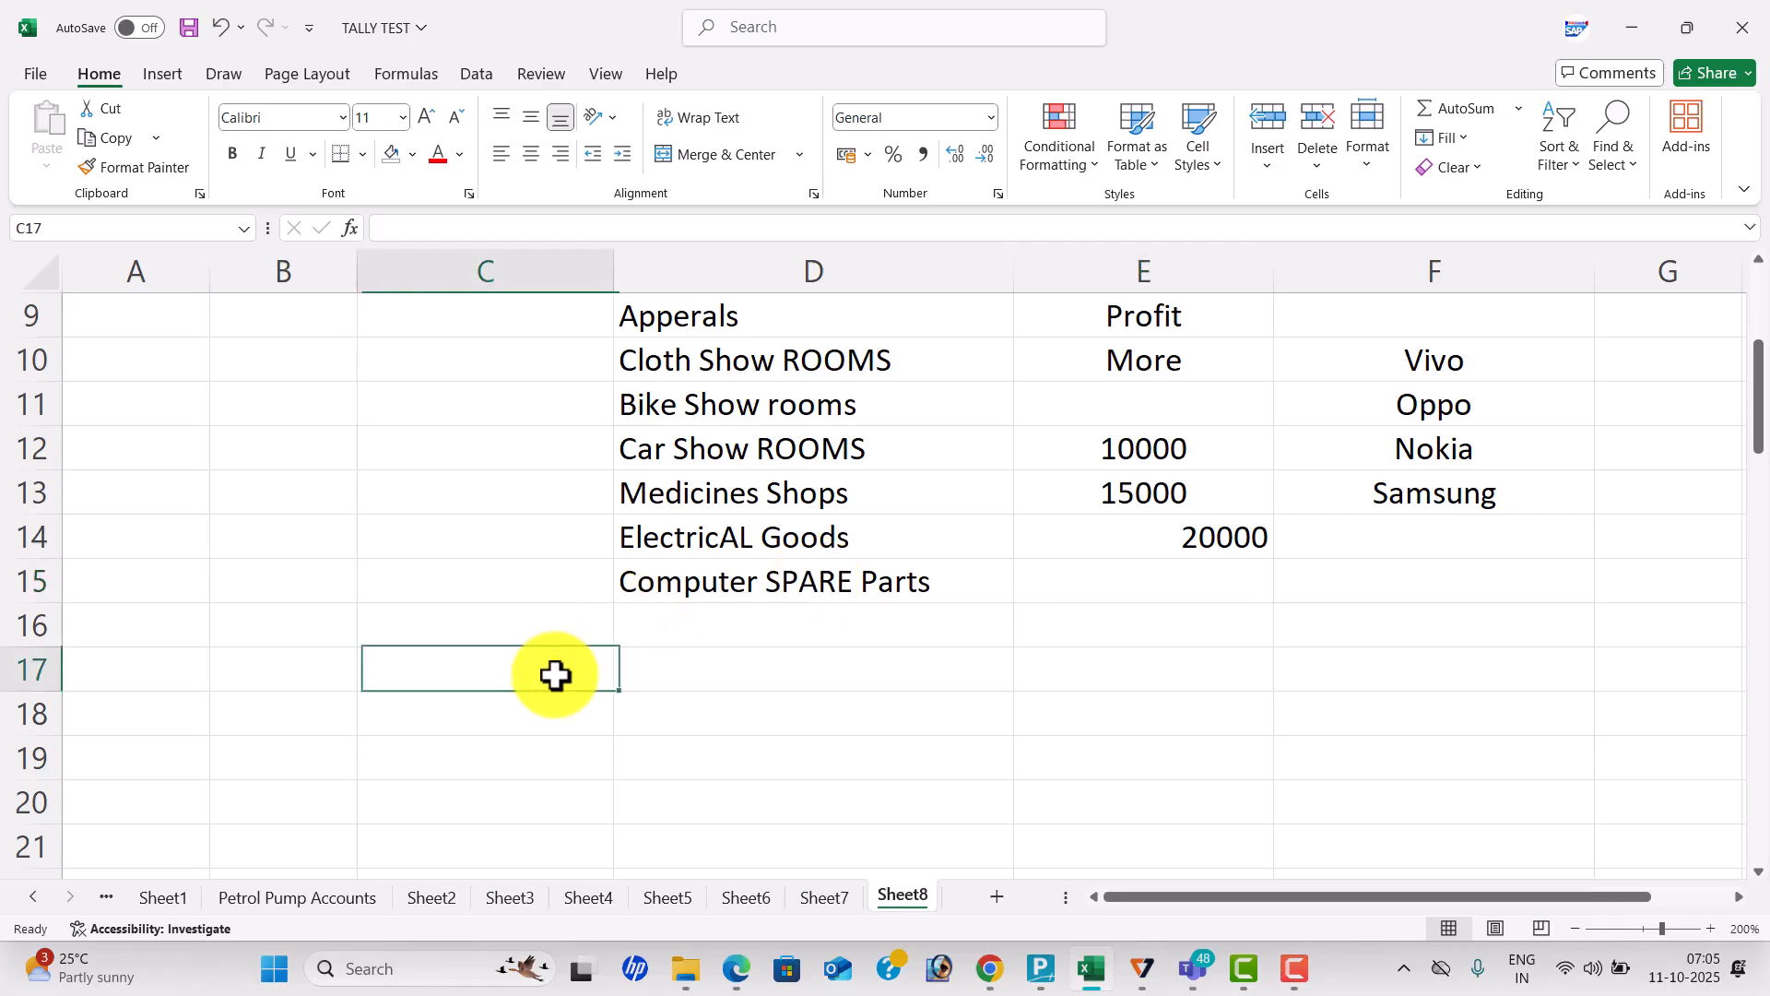
{"action": "type", "text": "Free Items"}
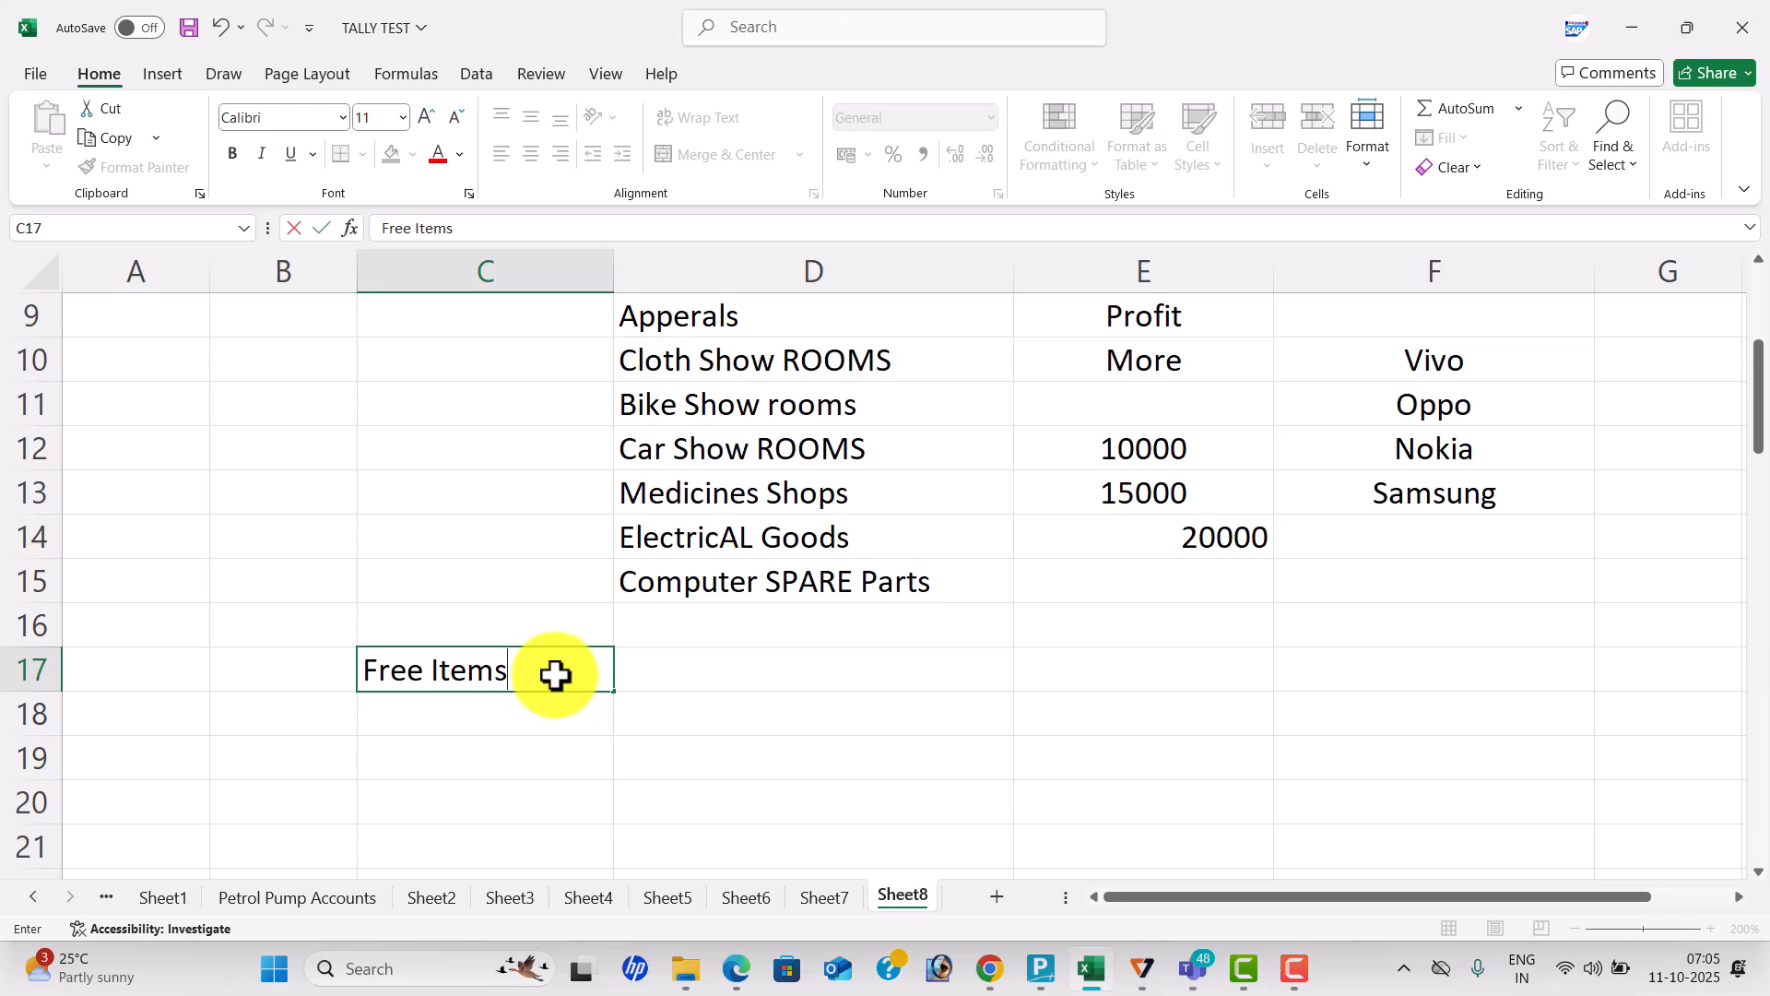
{"action": "key", "text": "Return"}
{"action": "type", "text": "Salary advances"}
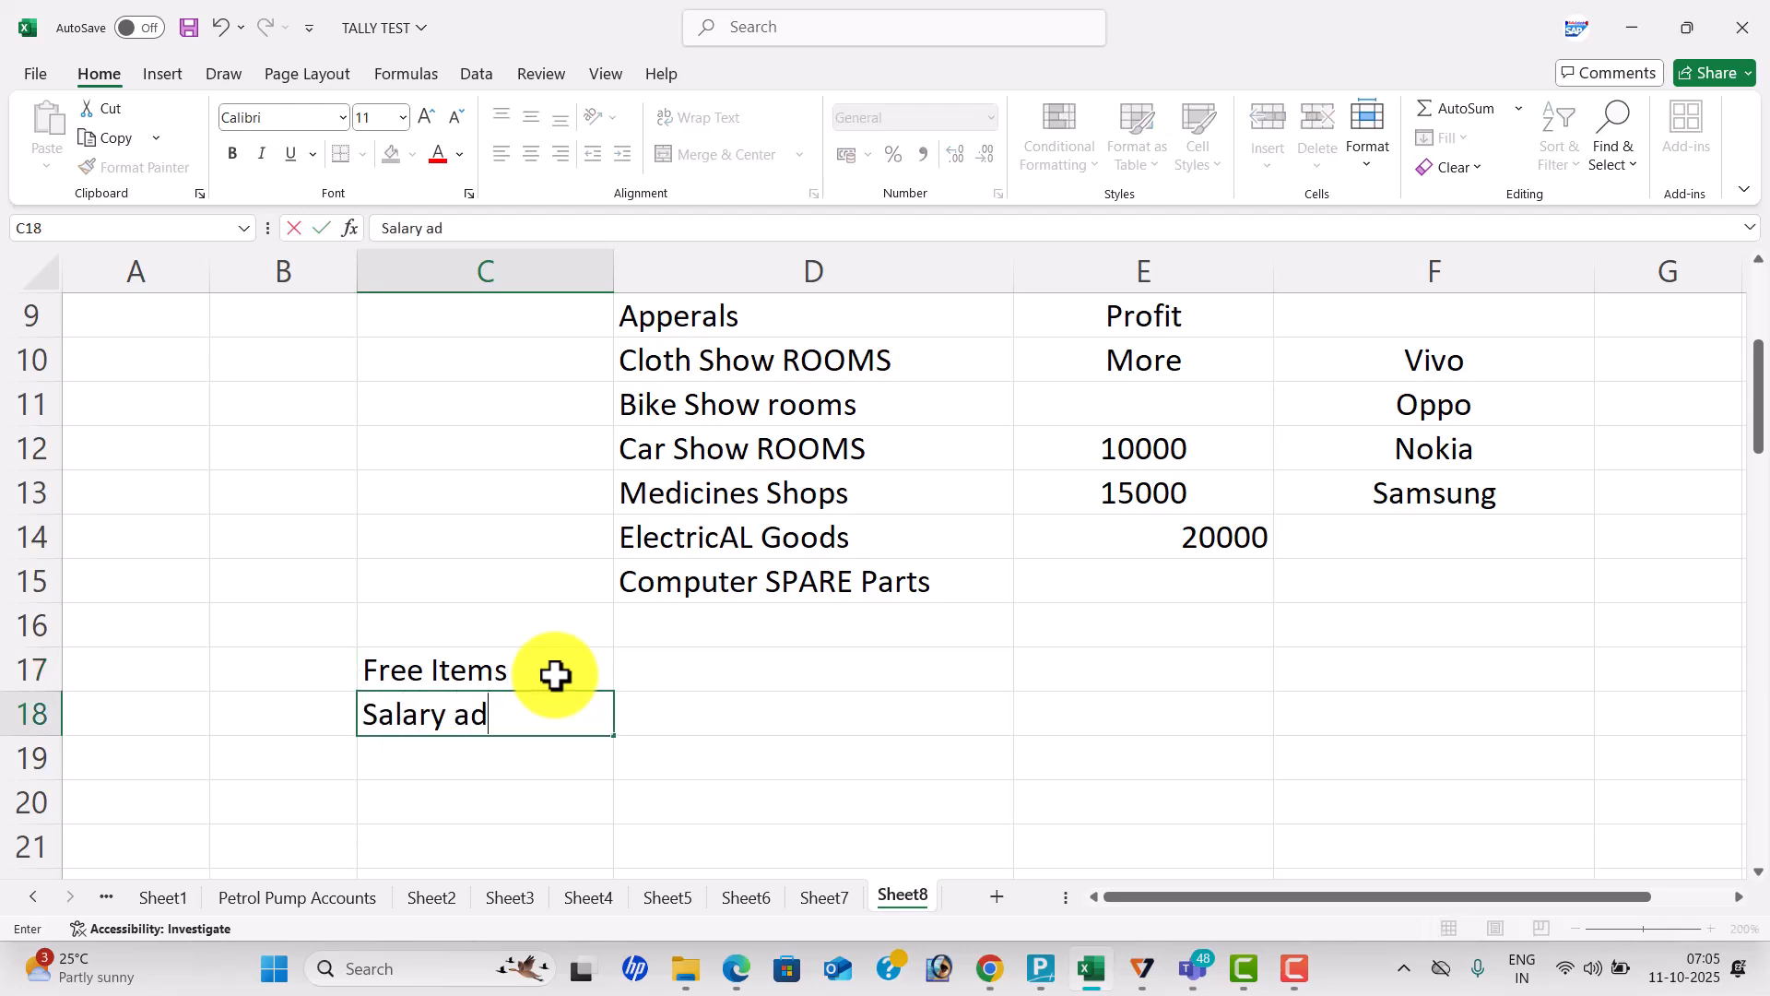
{"action": "key", "text": "Return"}
Add "Debit Note" in C19 and "Credit NOTE" in C20 to the accounting topics.
{"action": "type", "text": "Debit NOte"}
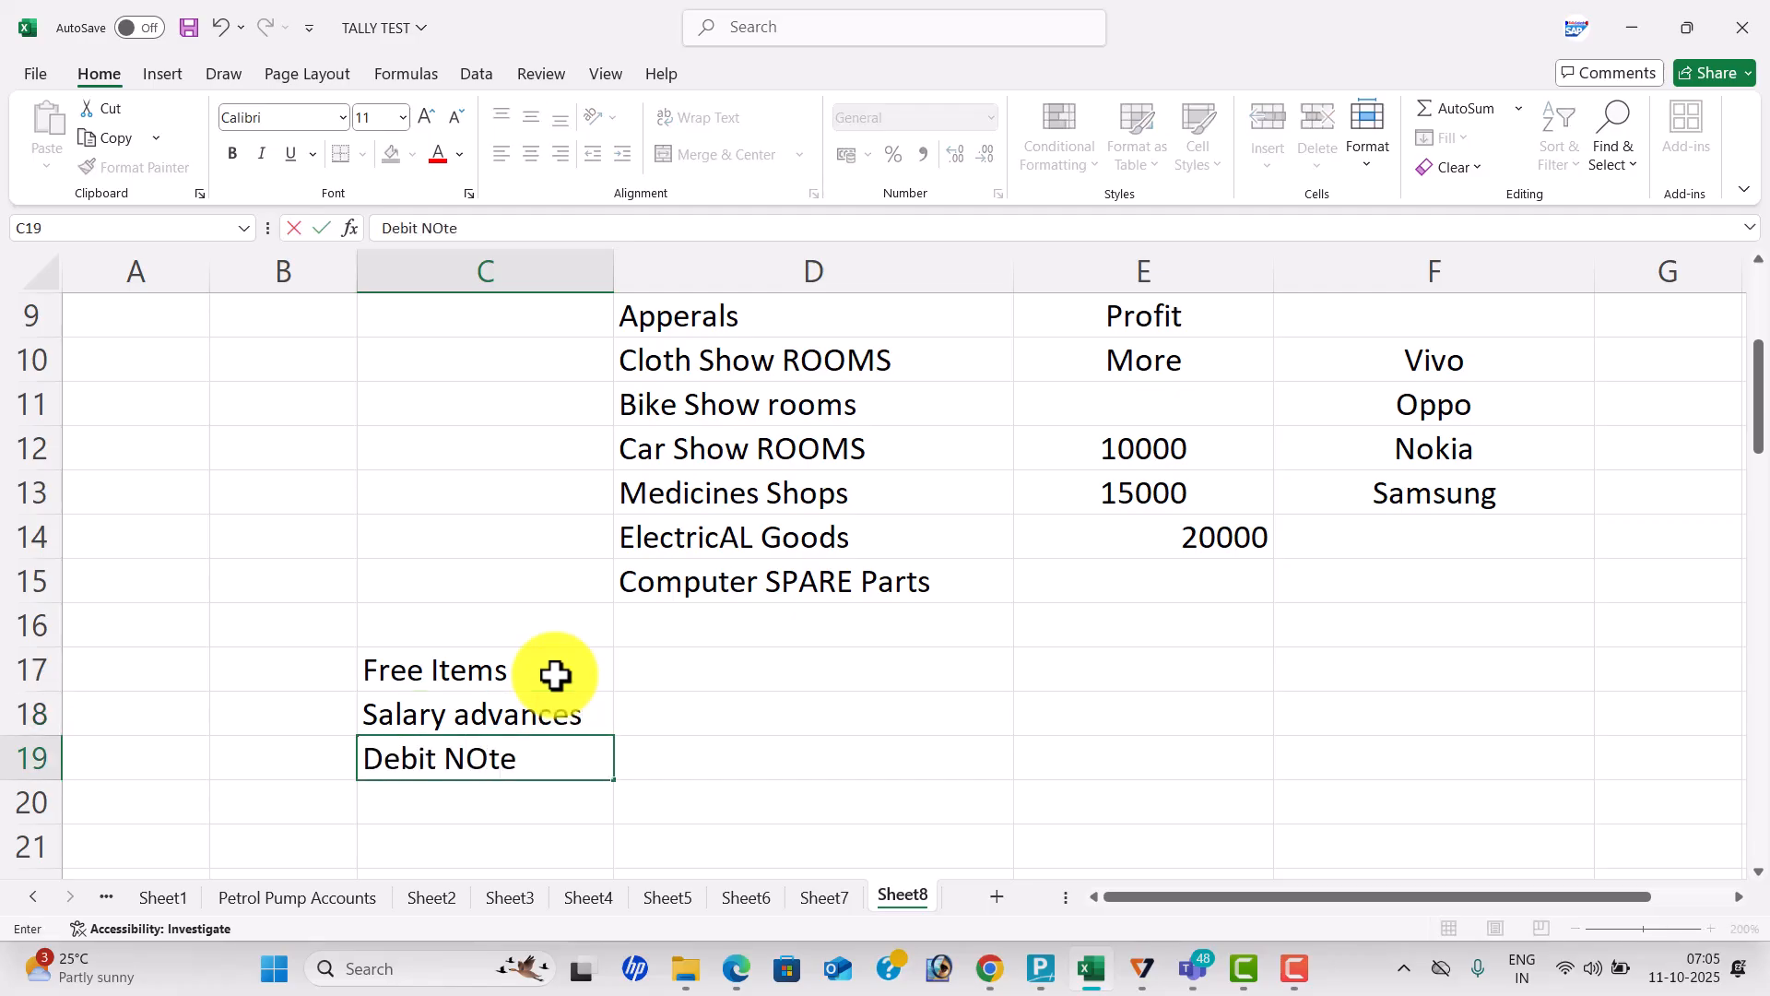
{"action": "key", "text": "Return"}
{"action": "type", "text": "Credit NOTE"}
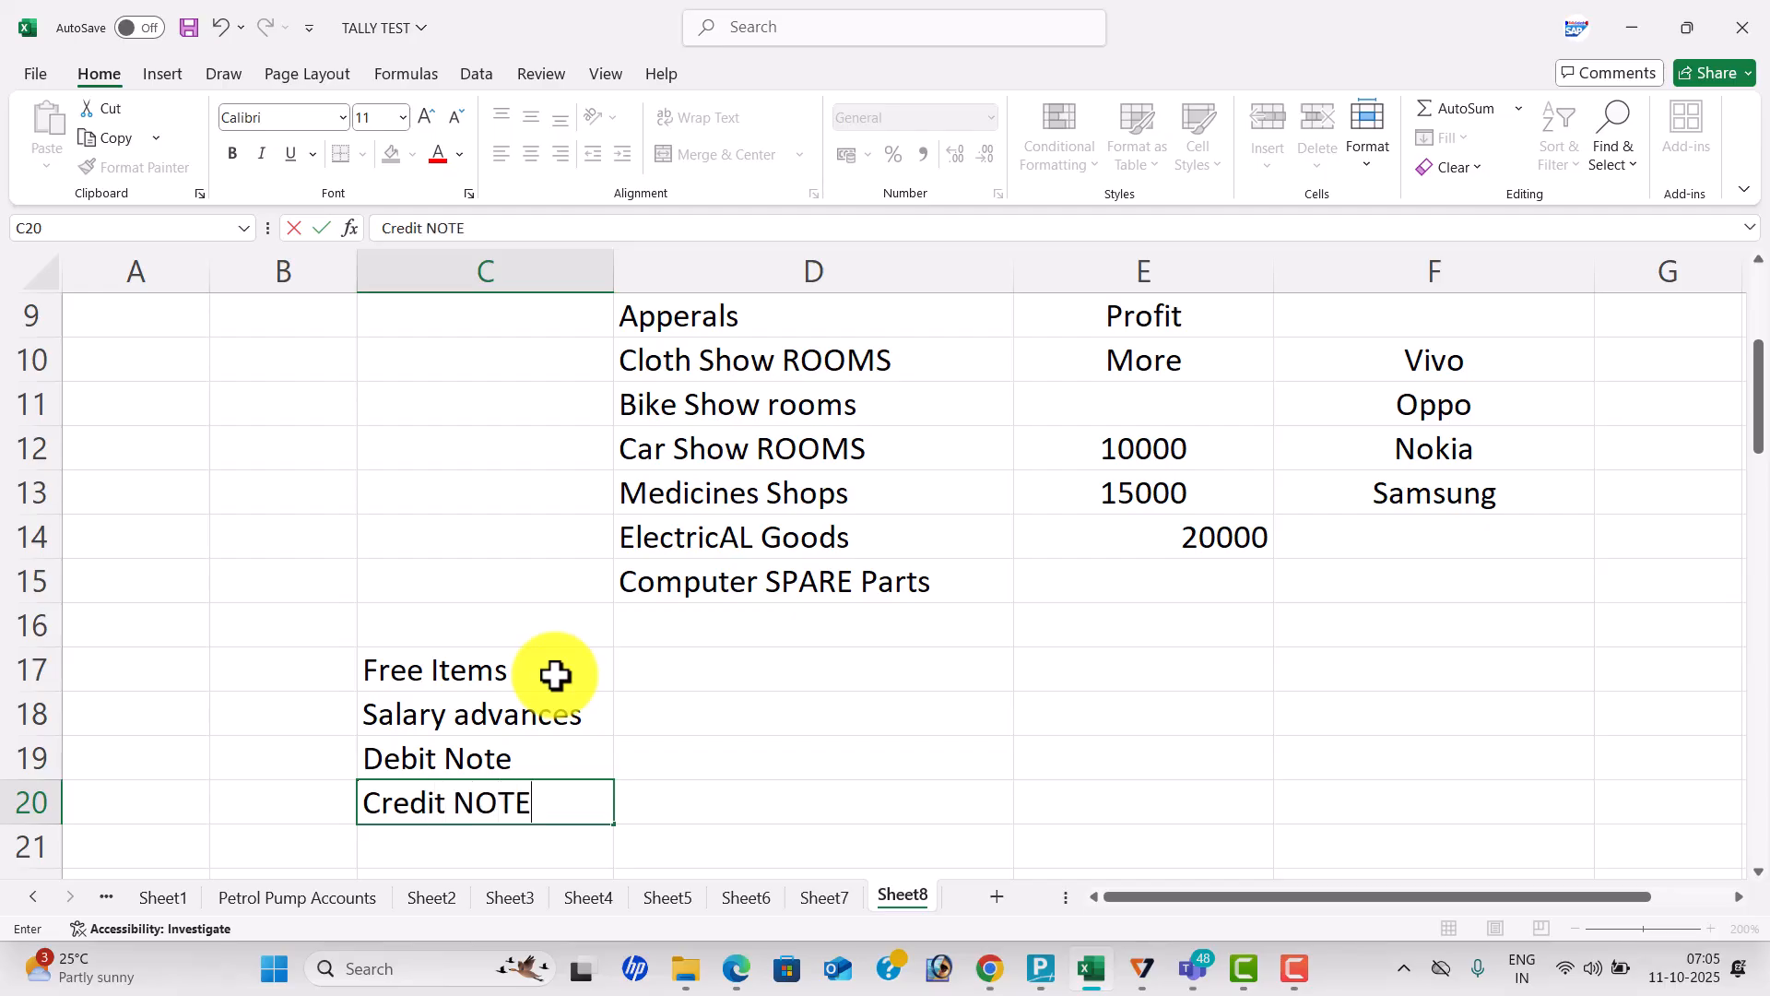
{"action": "key", "text": "Return"}
Add "Depreciation" in C21 and "Provisions" in C22 to the accounting topics.
{"action": "scroll", "coordinate": [555, 675], "scroll_direction": "down", "scroll_amount": 1}
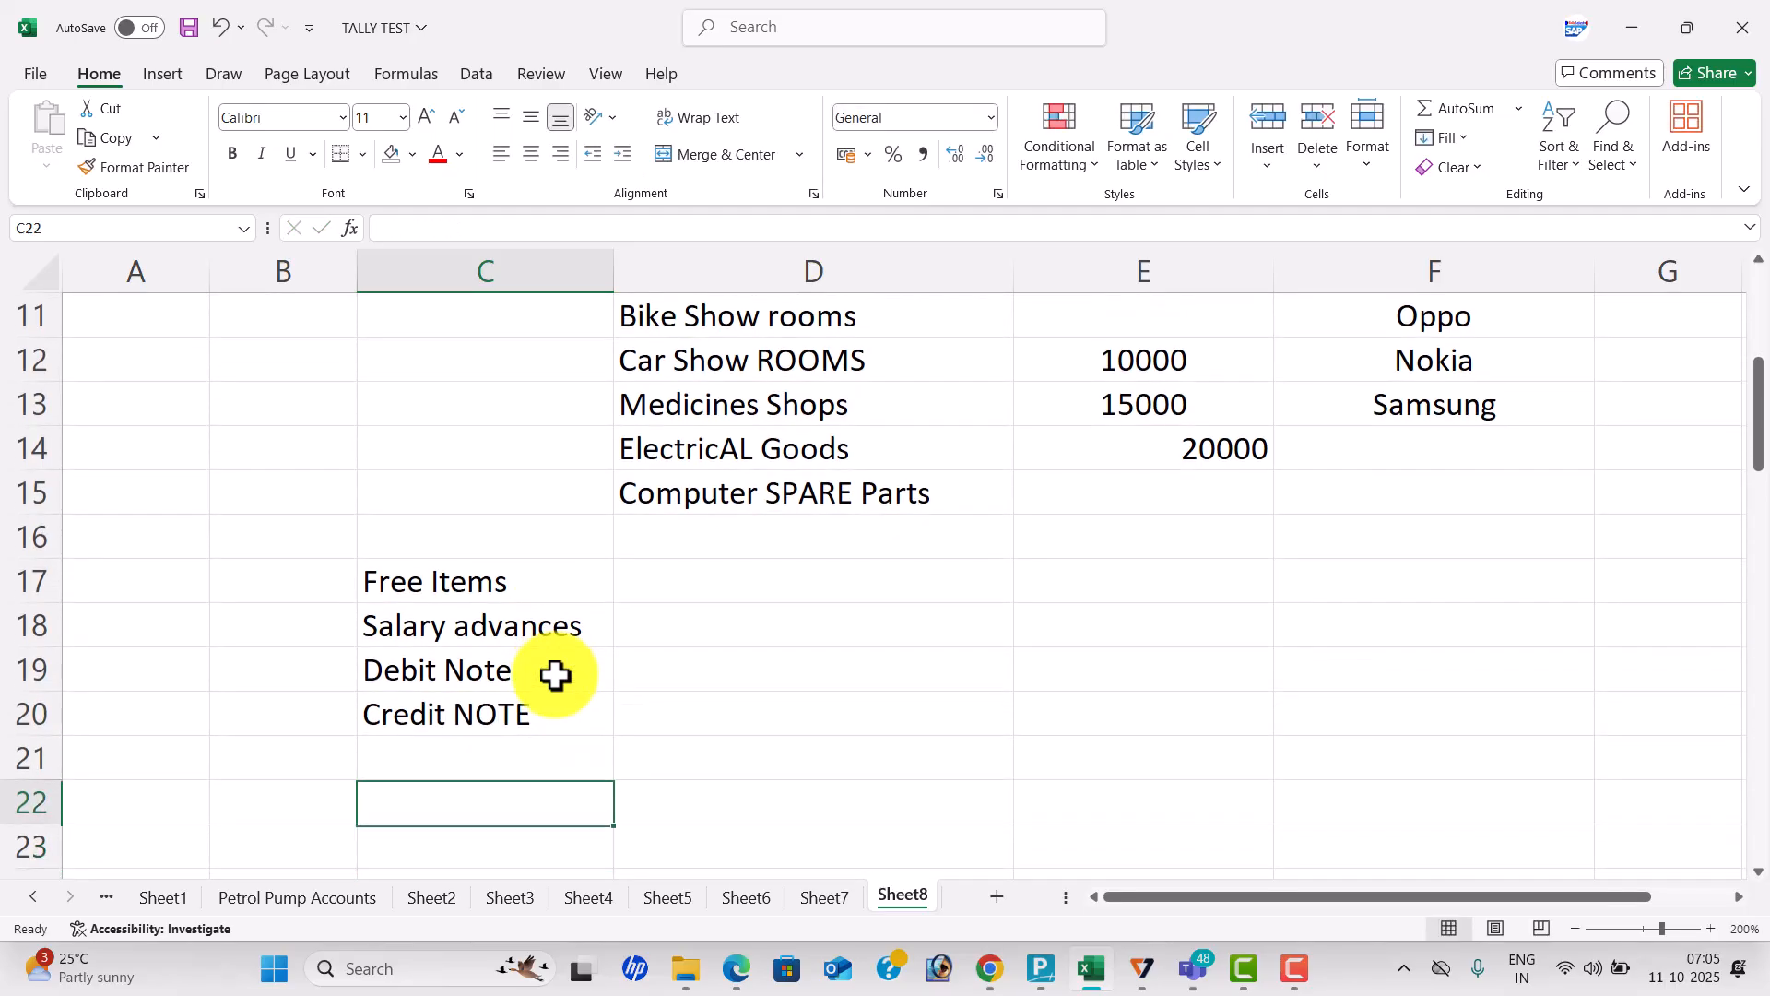
{"action": "type", "text": "De"}
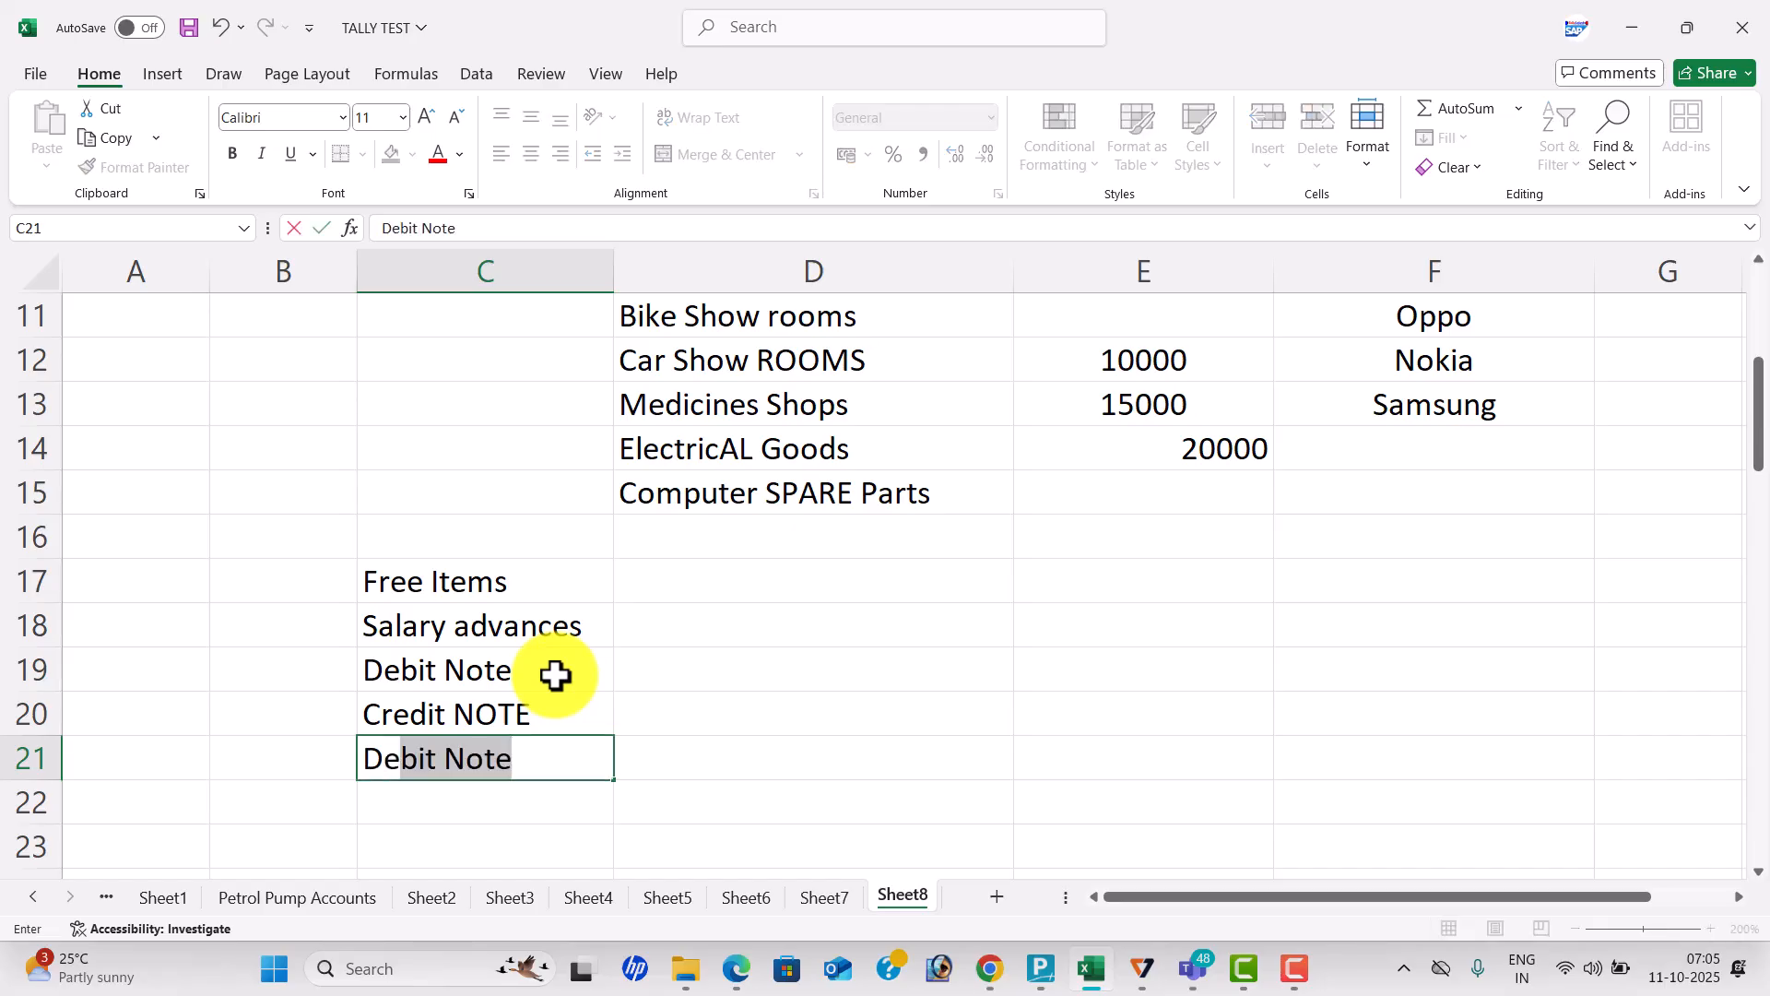
{"action": "type", "text": "preciation"}
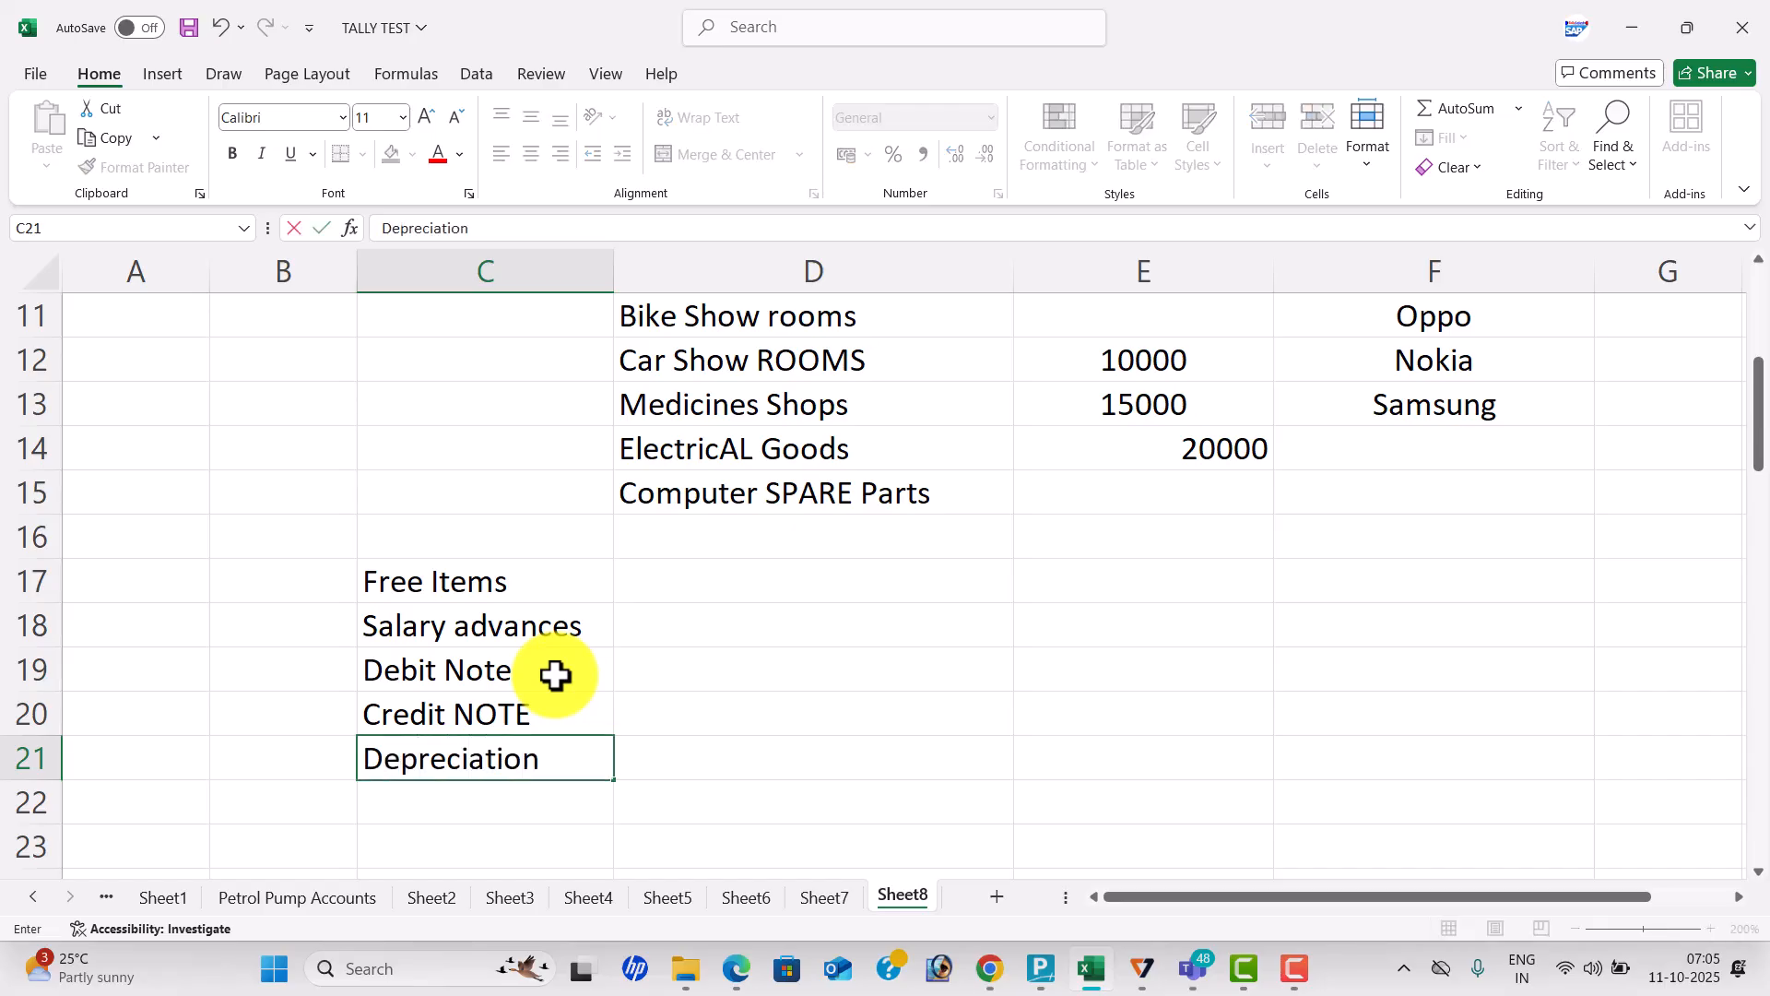
{"action": "key", "text": "Return"}
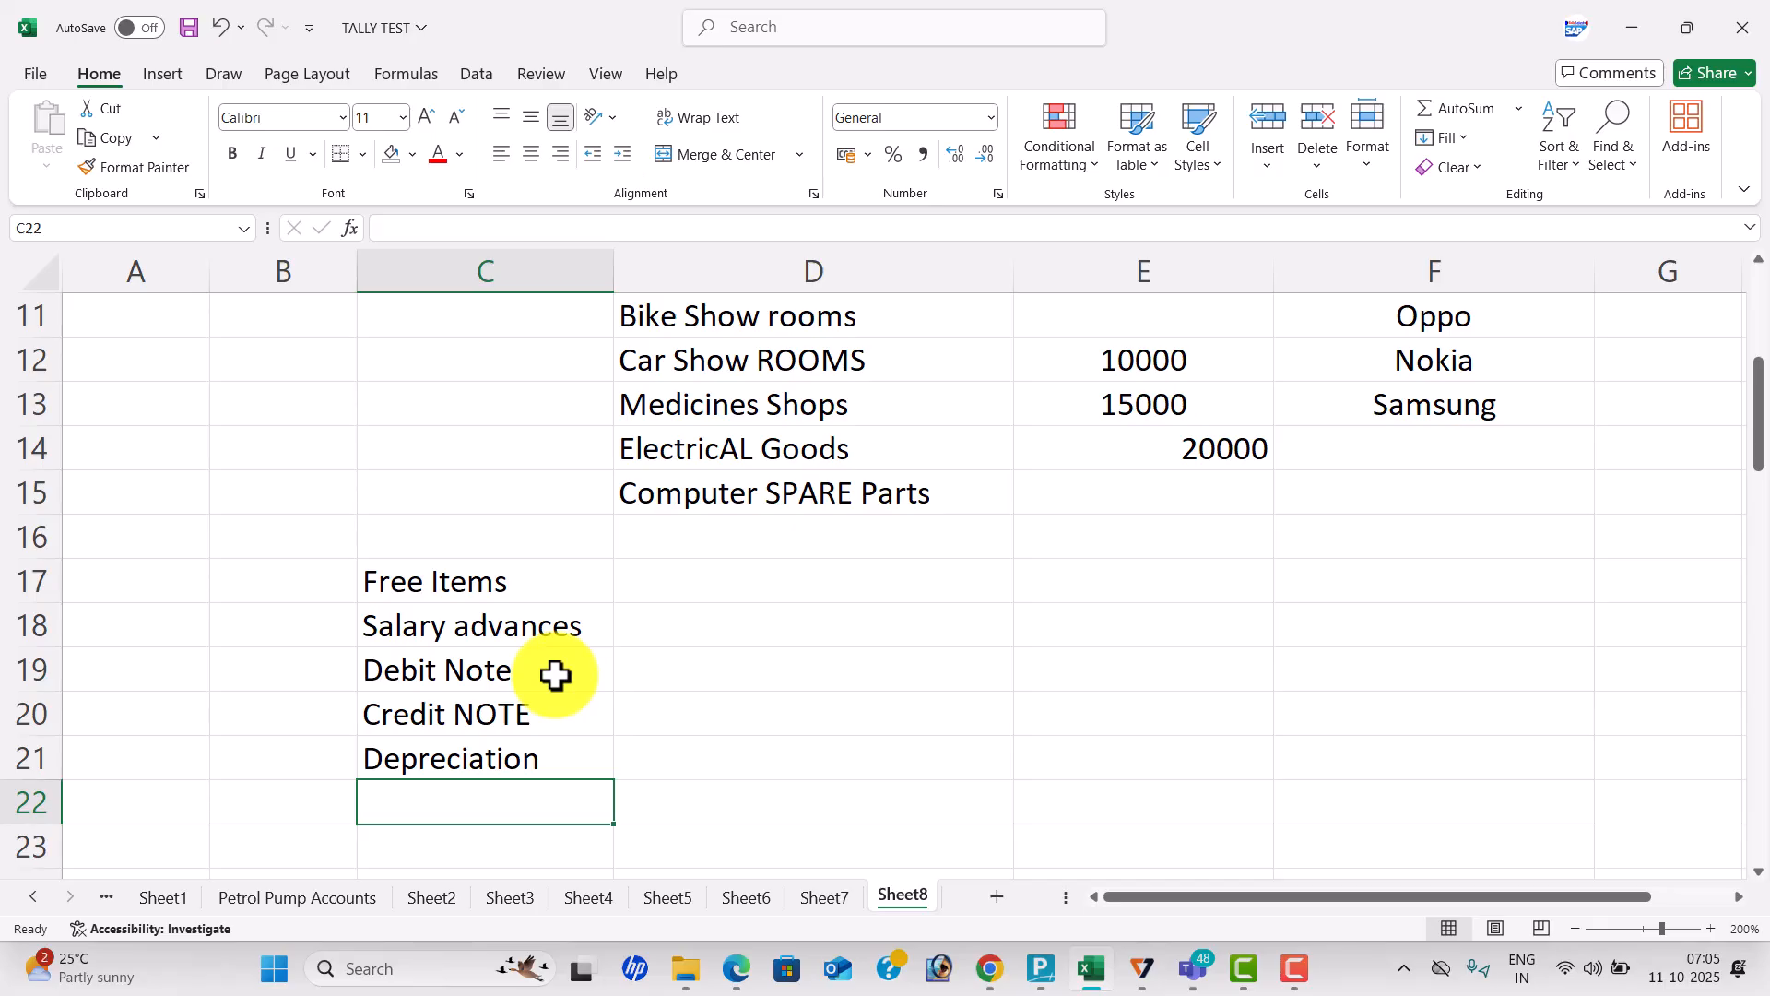
{"action": "type", "text": "Provisions"}
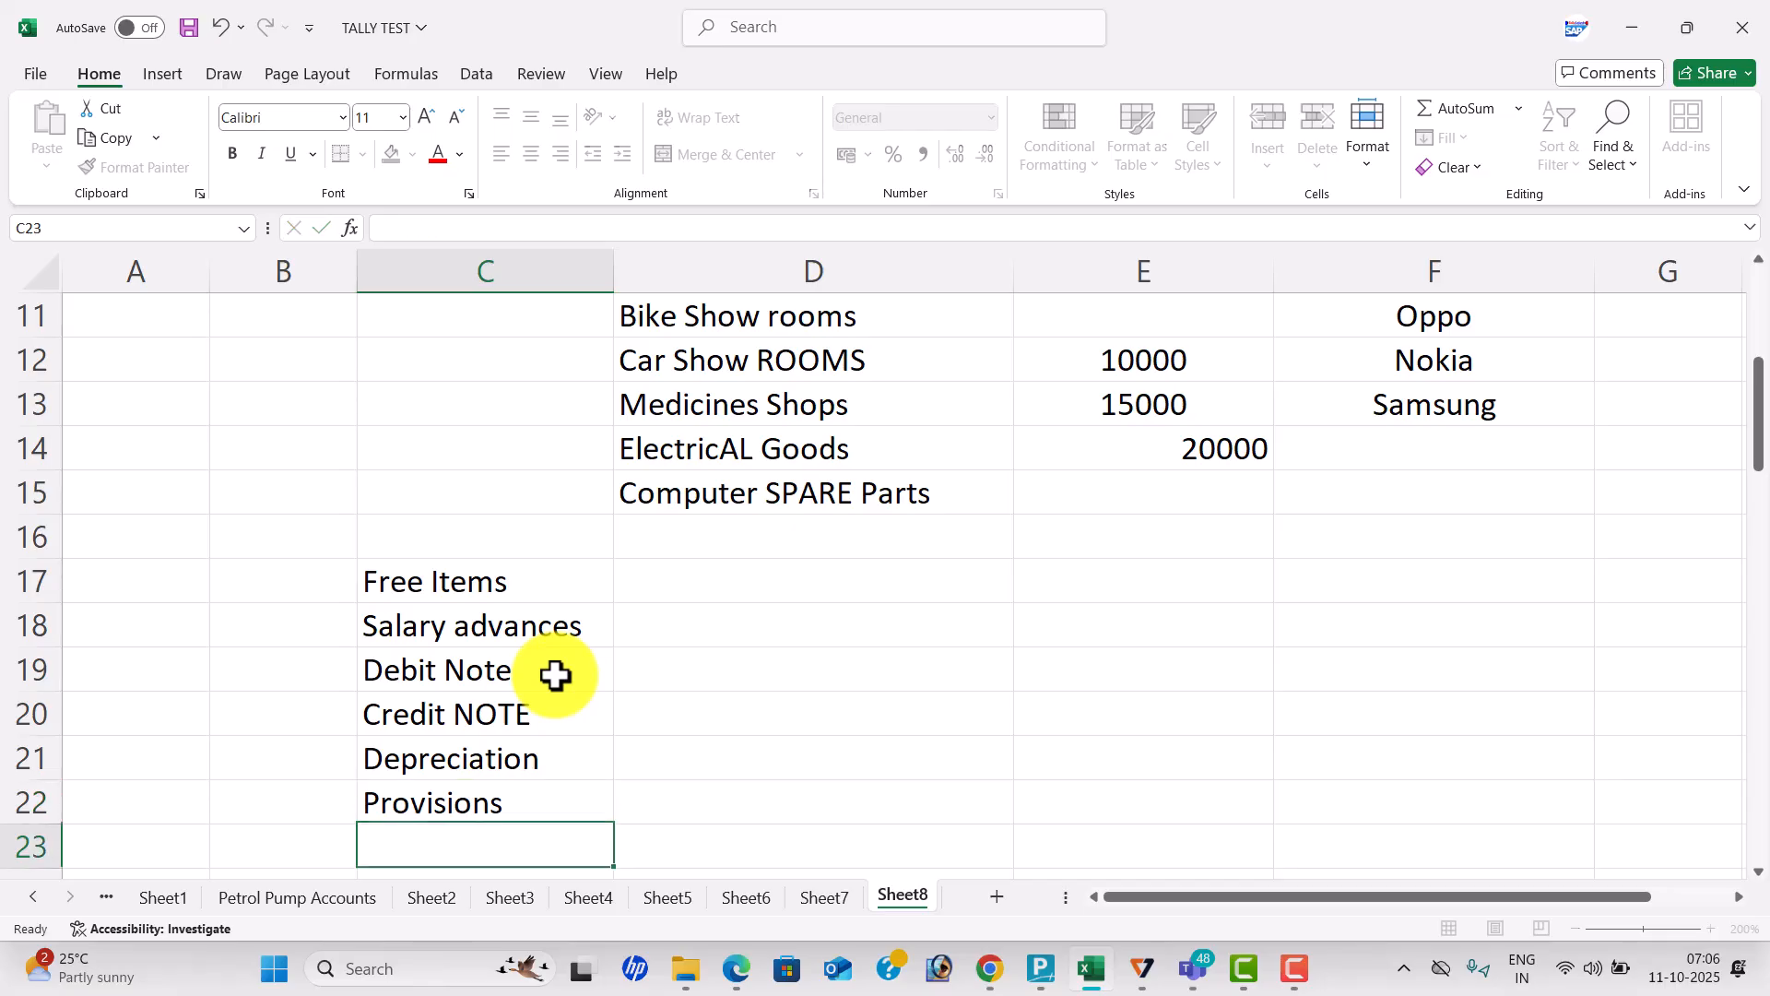
{"action": "key", "text": "Return"}
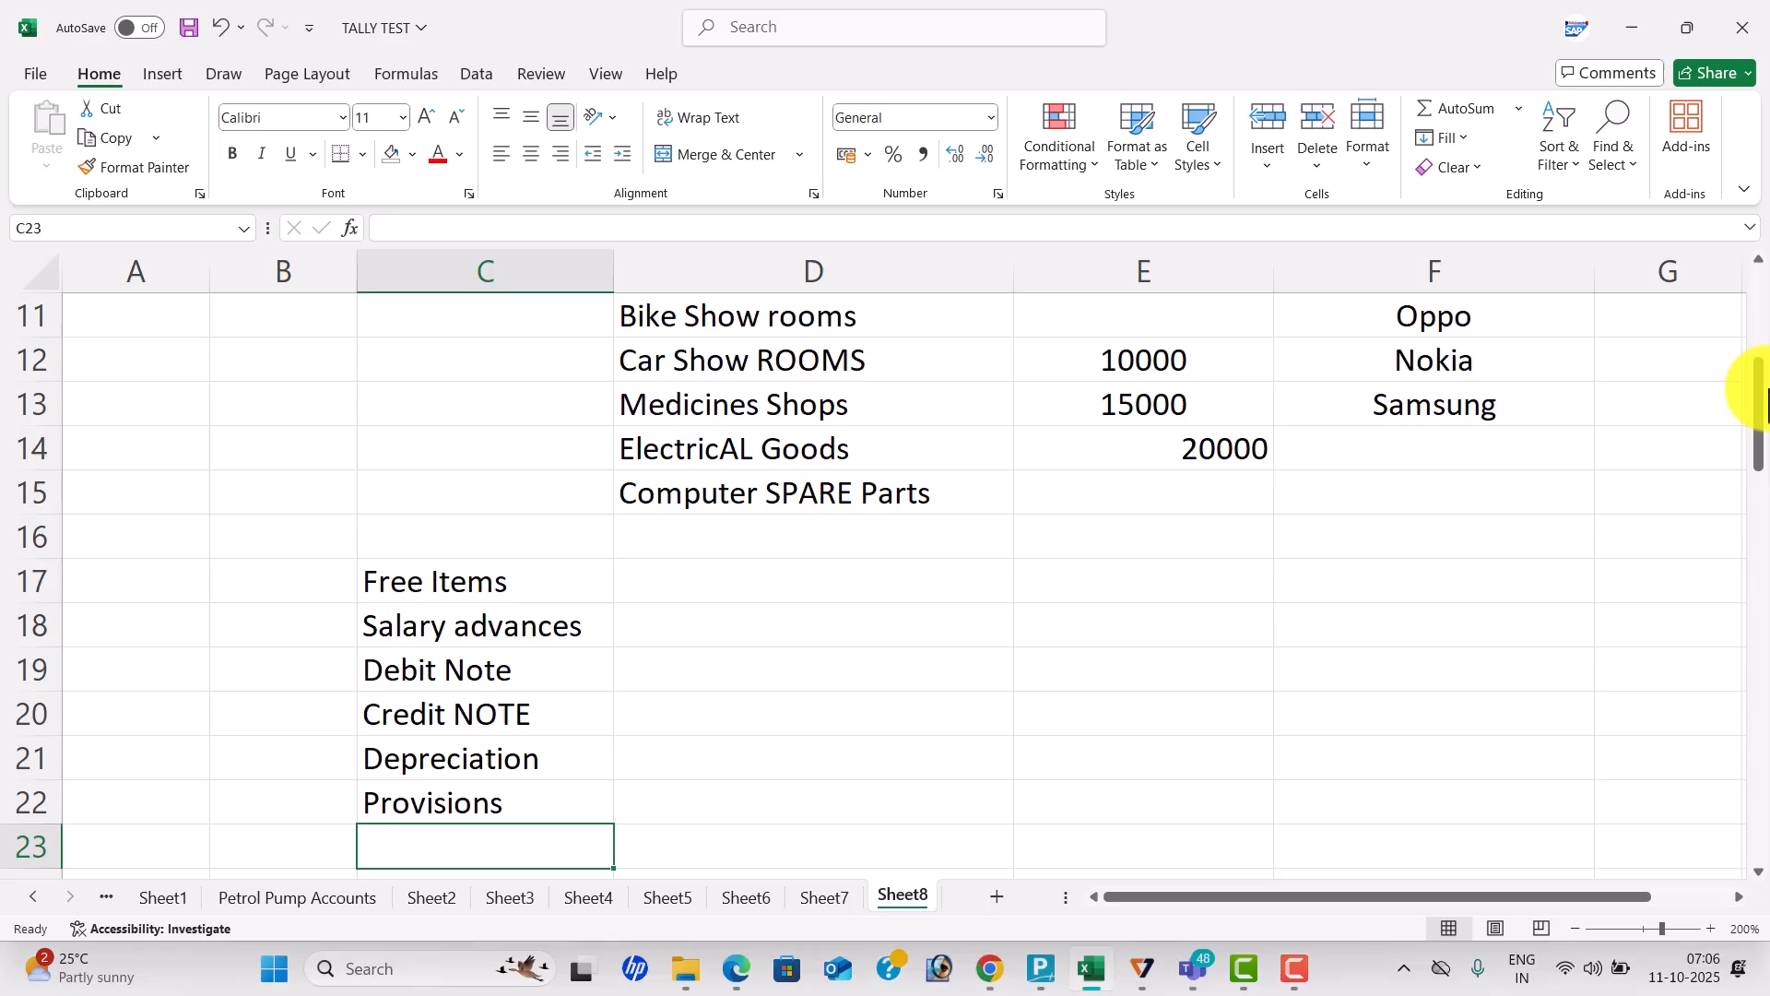
Enter "Trade Discount" in D18 and "Cash Discount" in D19 beside the accounting topics.
{"action": "left_click", "coordinate": [701, 630]}
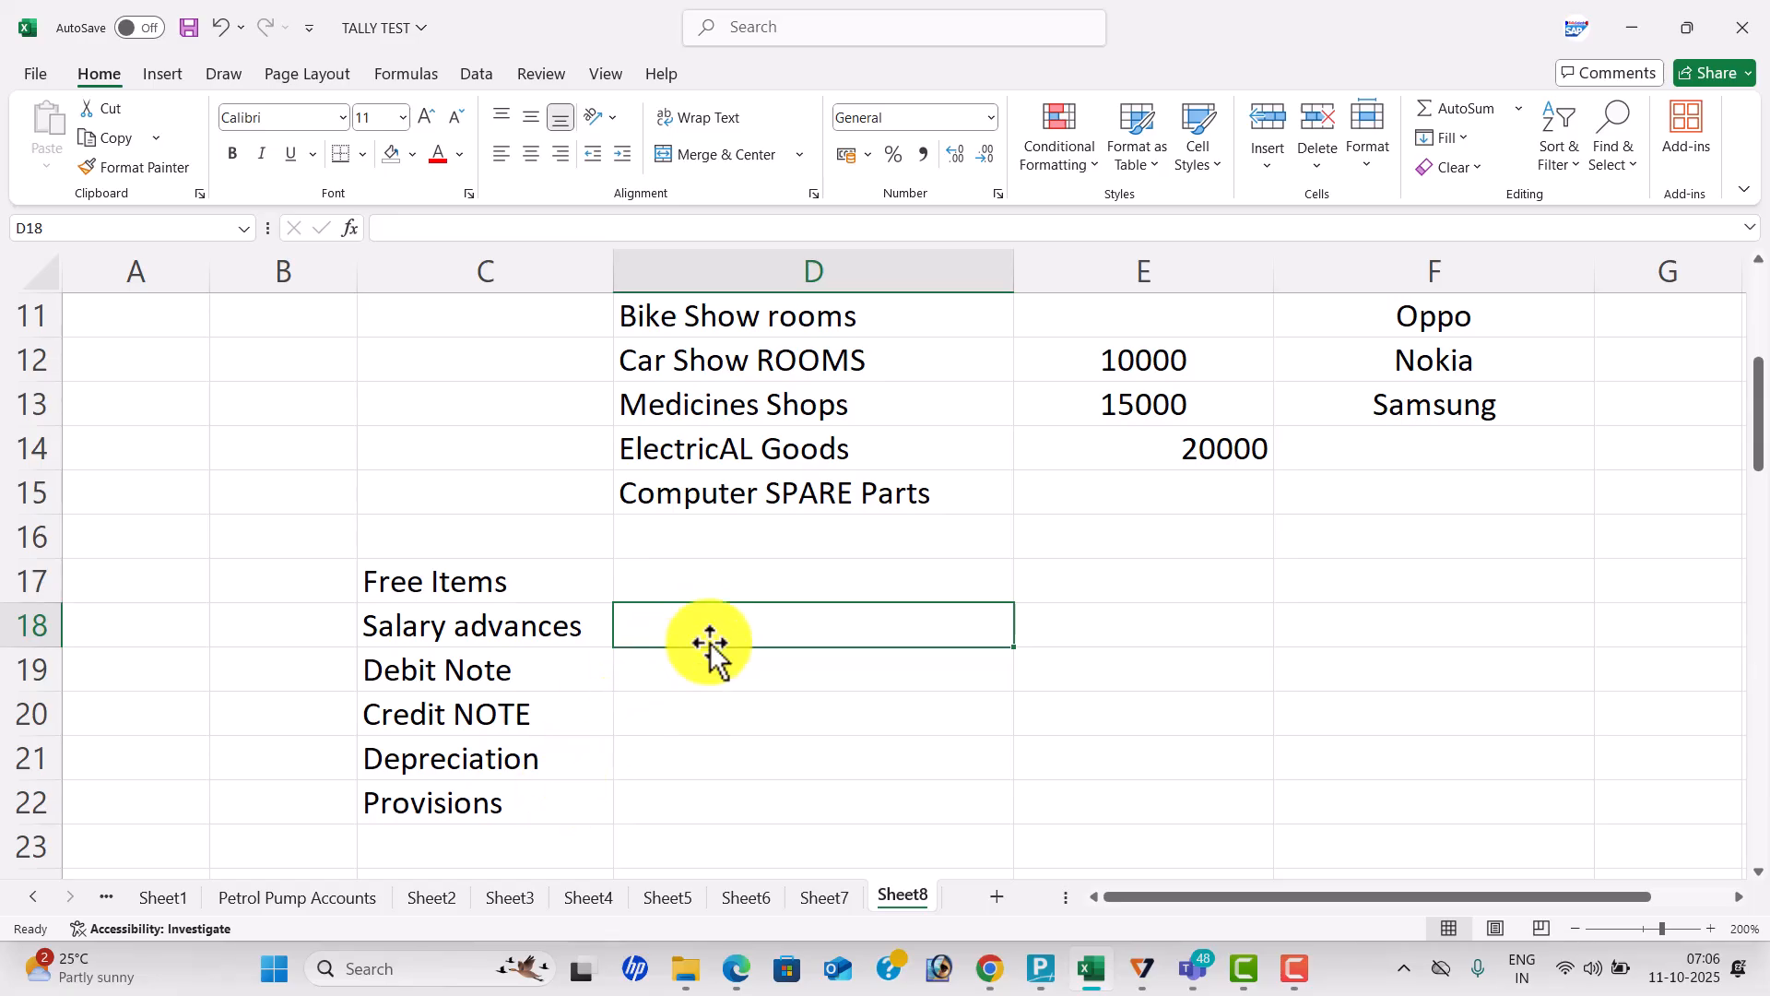
{"action": "type", "text": "Trade Discount"}
{"action": "key", "text": "Return"}
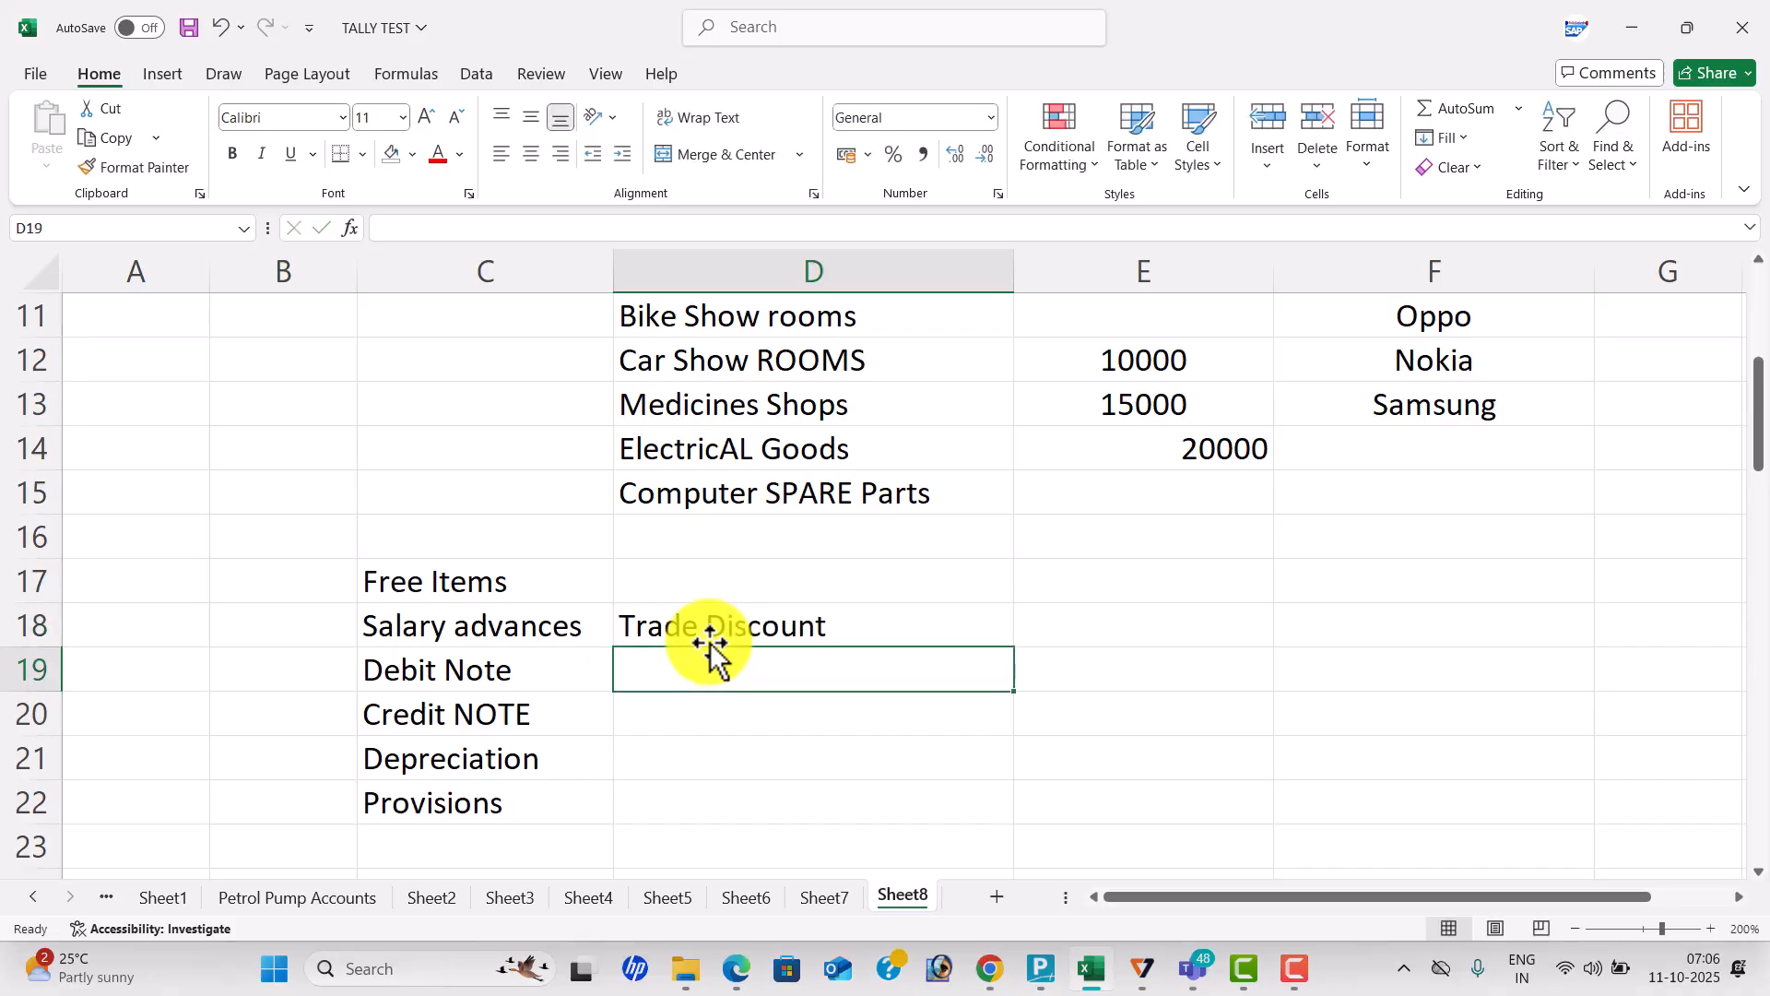
{"action": "type", "text": "Cash D"}
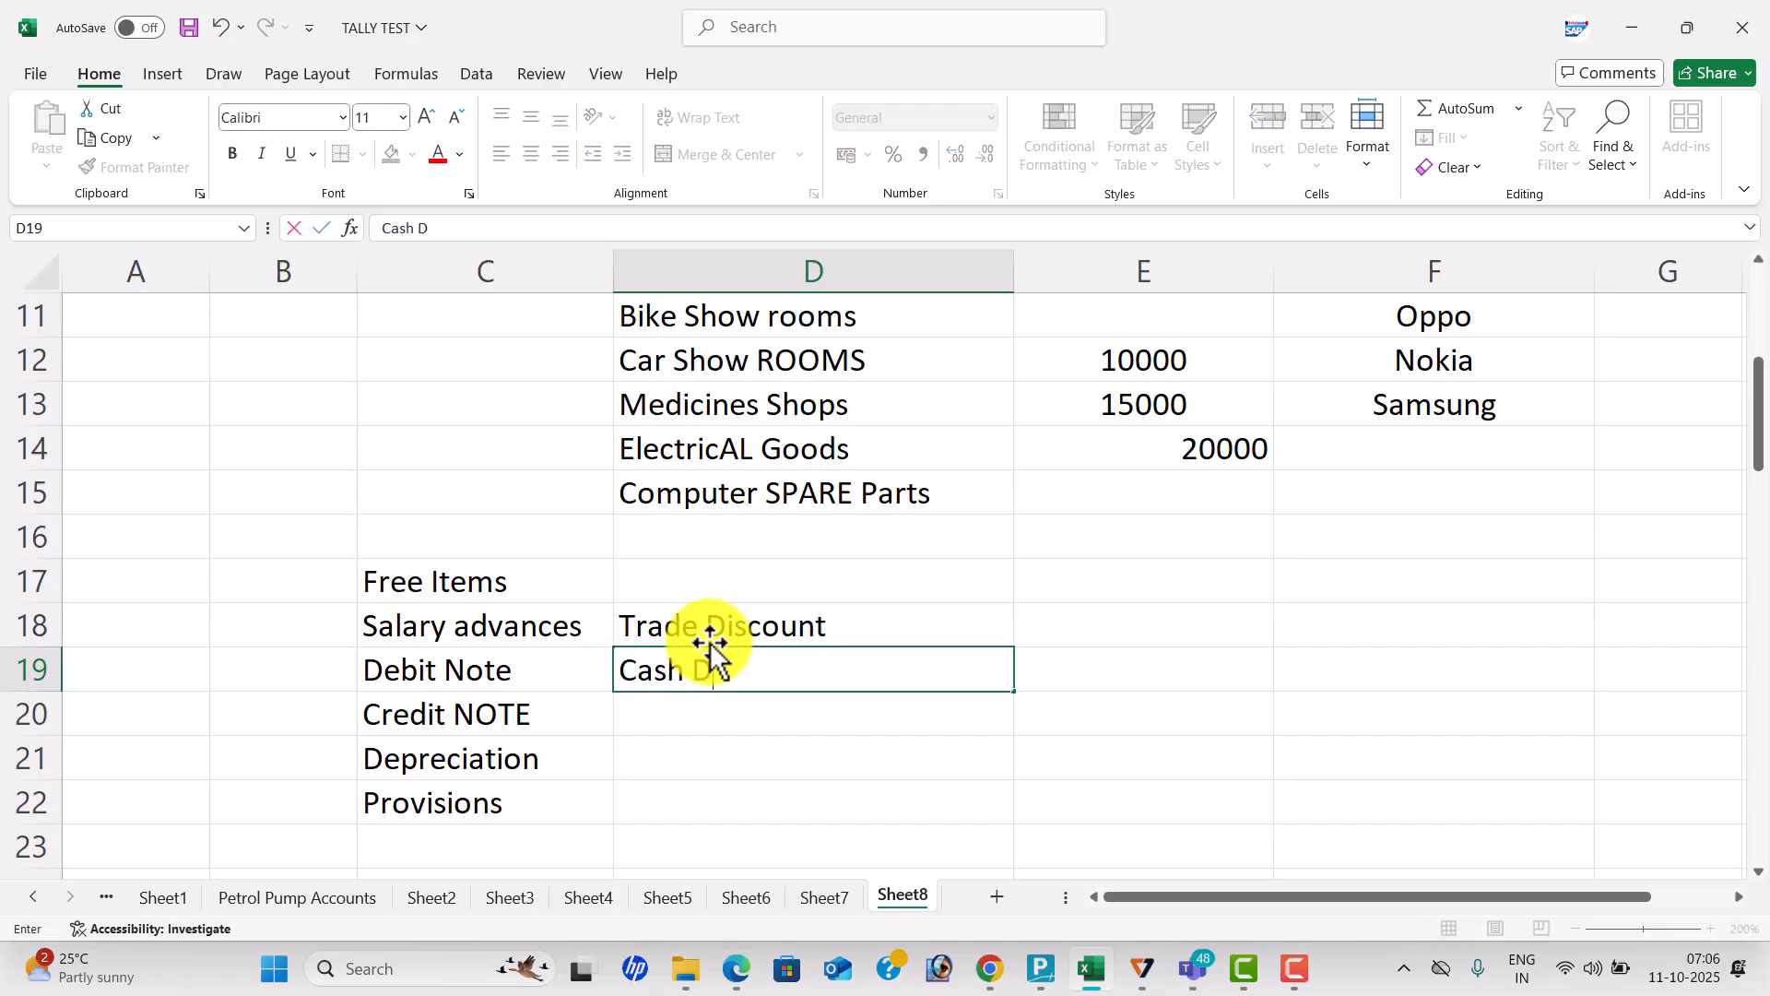
{"action": "type", "text": "iscount"}
{"action": "key", "text": "Return"}
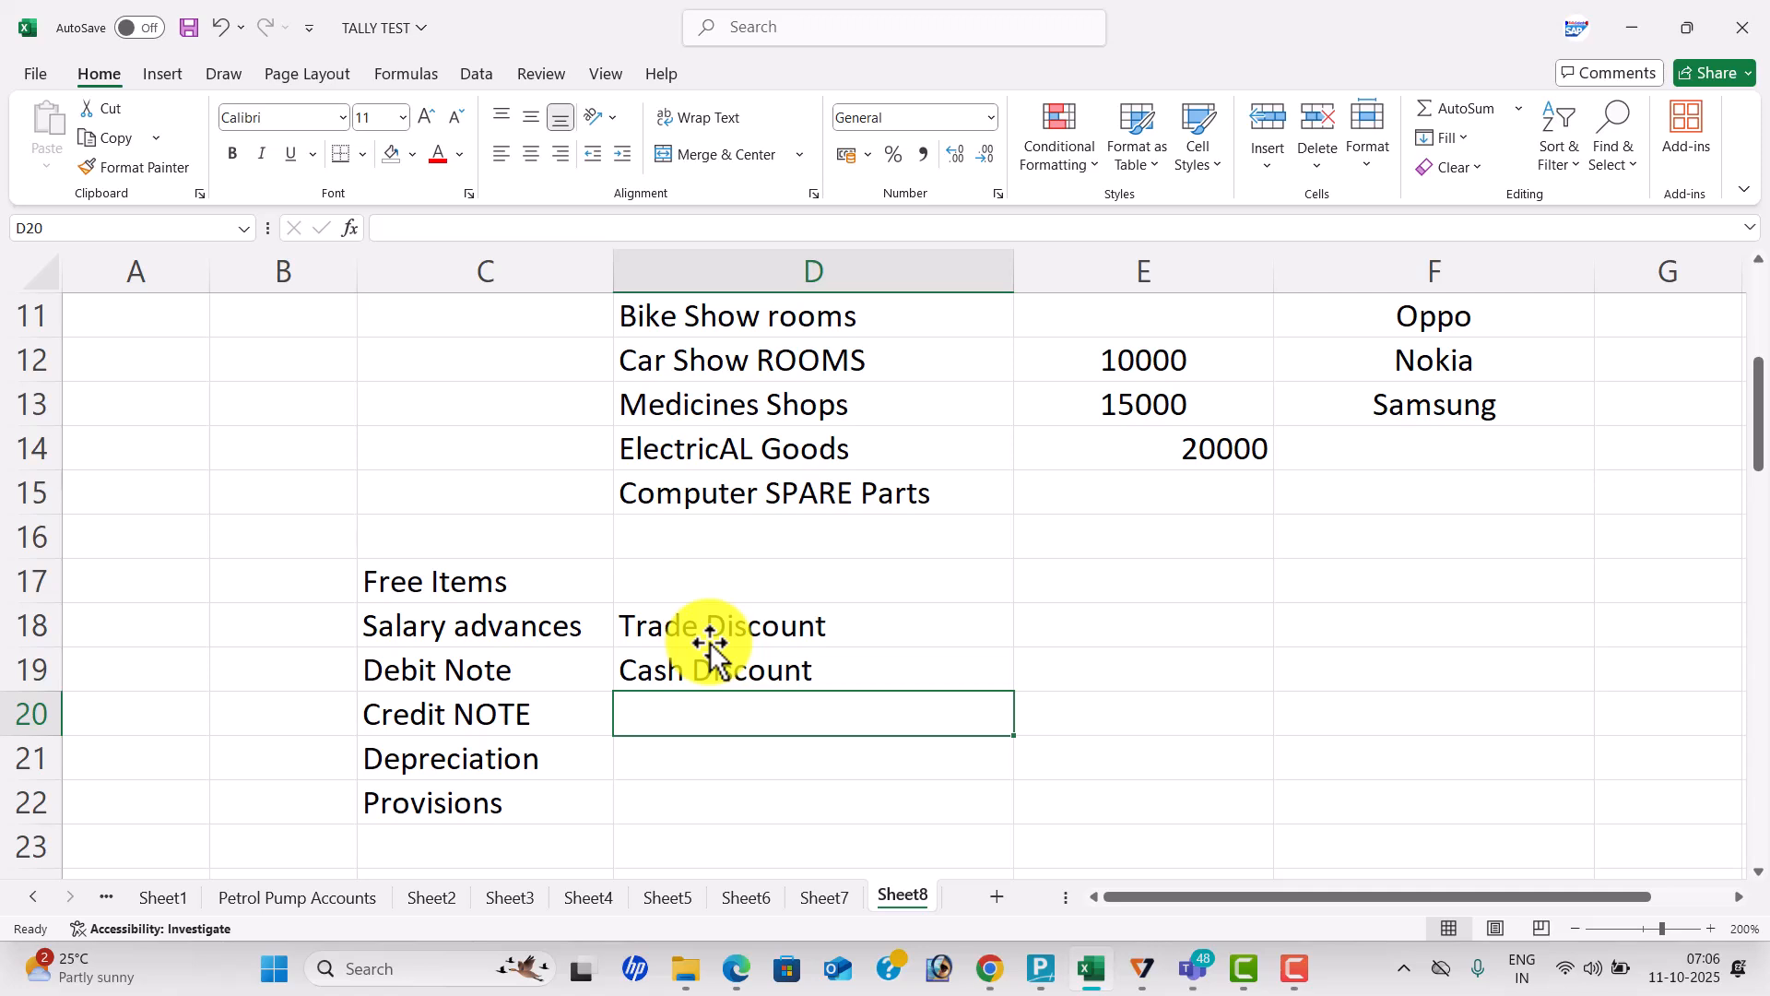
{"action": "left_click_drag", "start_coordinate": [1758, 396], "coordinate": [1753, 309]}
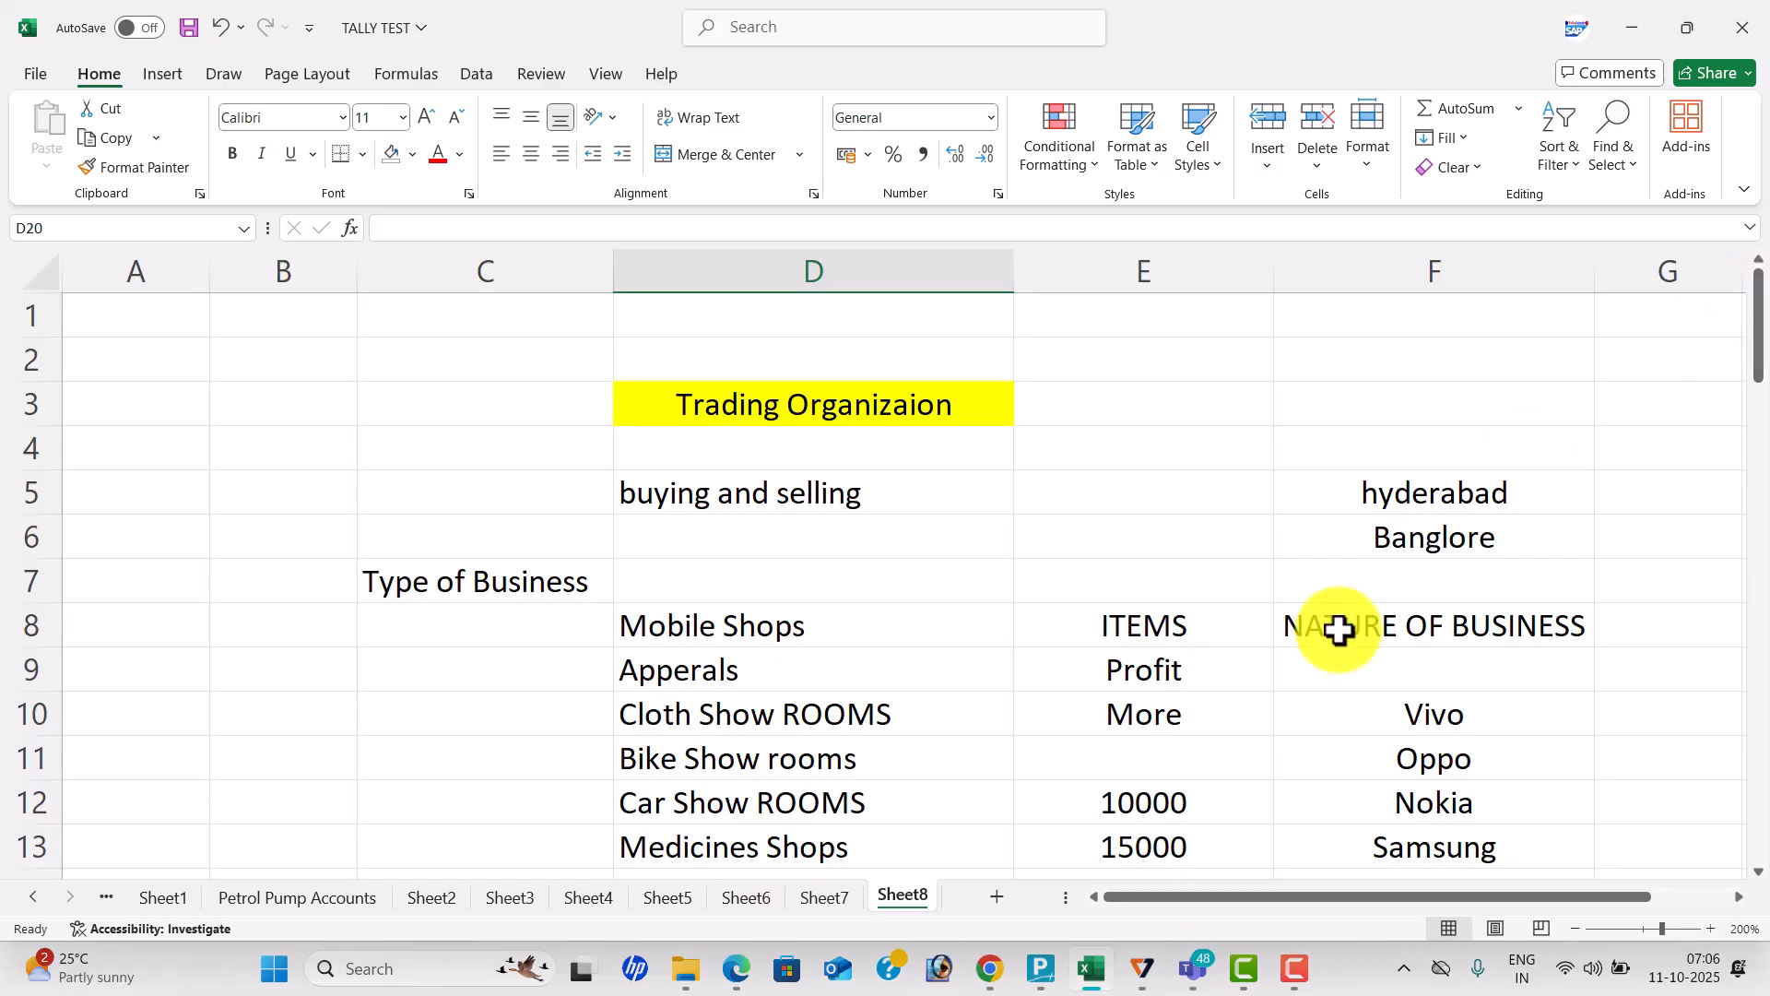
{"action": "left_click", "coordinate": [1150, 795]}
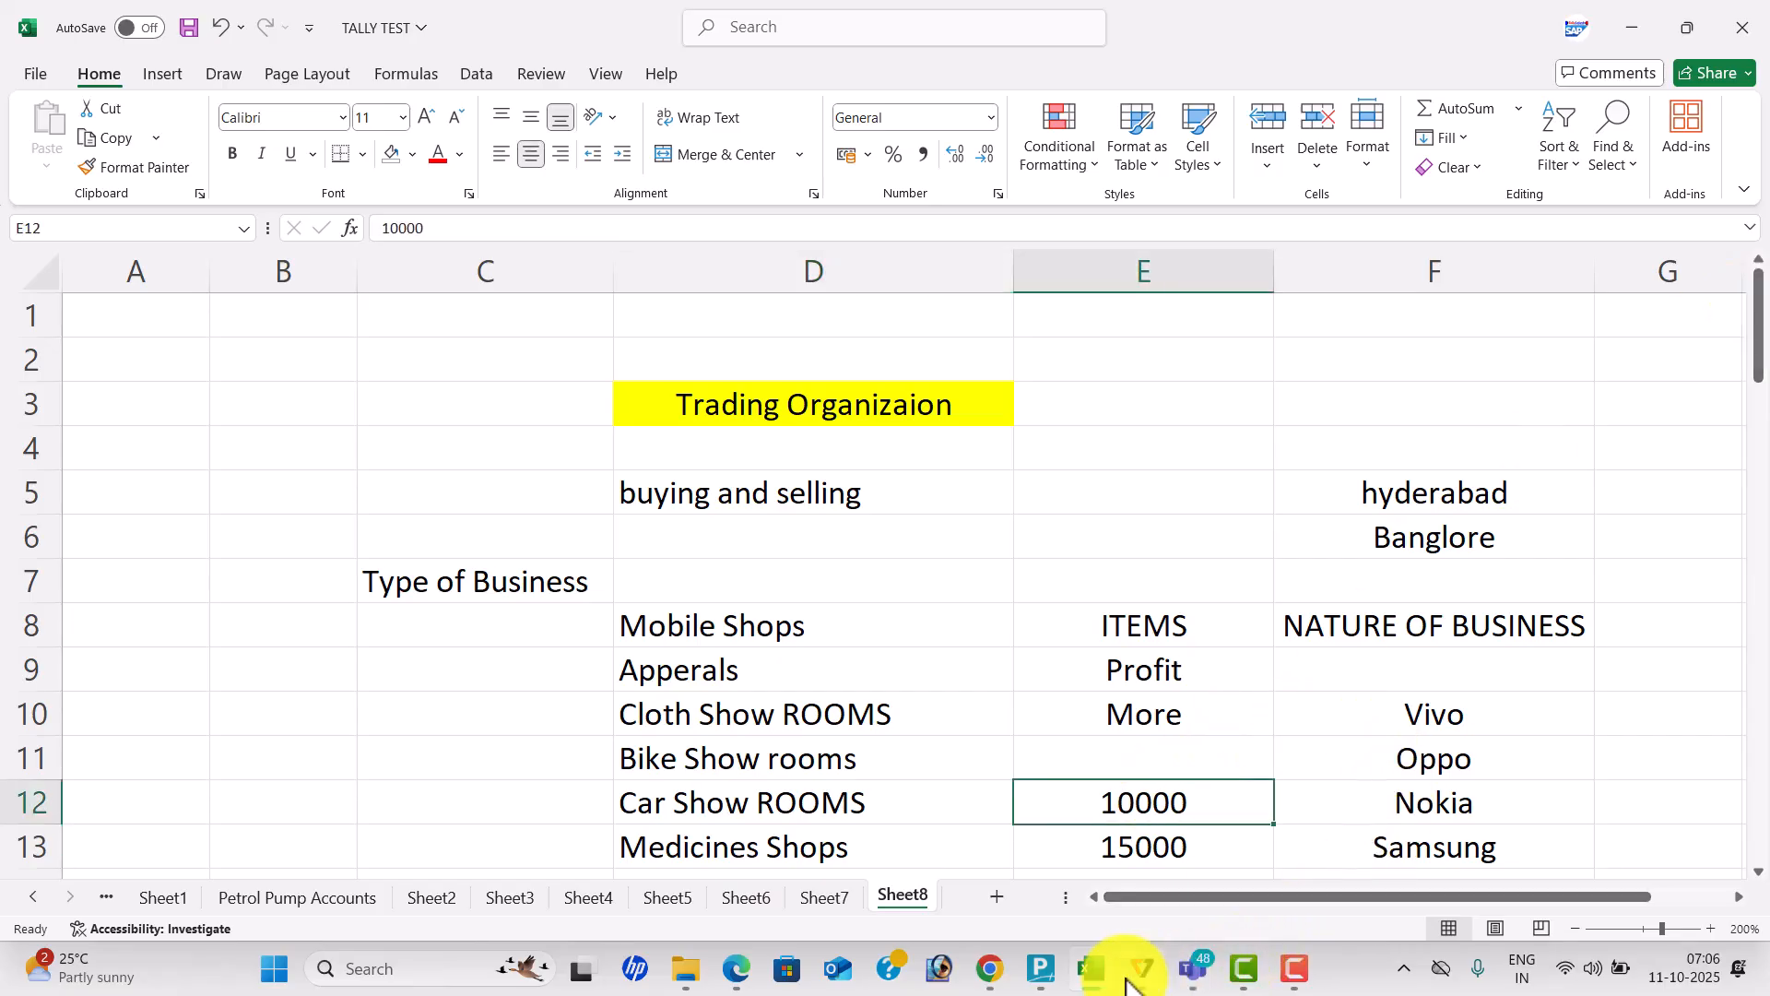
Switch to TallyPrime and start creating a new company.
{"action": "left_click", "coordinate": [1040, 968]}
{"action": "key", "text": "Up"}
{"action": "key", "text": "Up"}
{"action": "key", "text": "Up"}
{"action": "key", "text": "Up"}
{"action": "key", "text": "Up"}
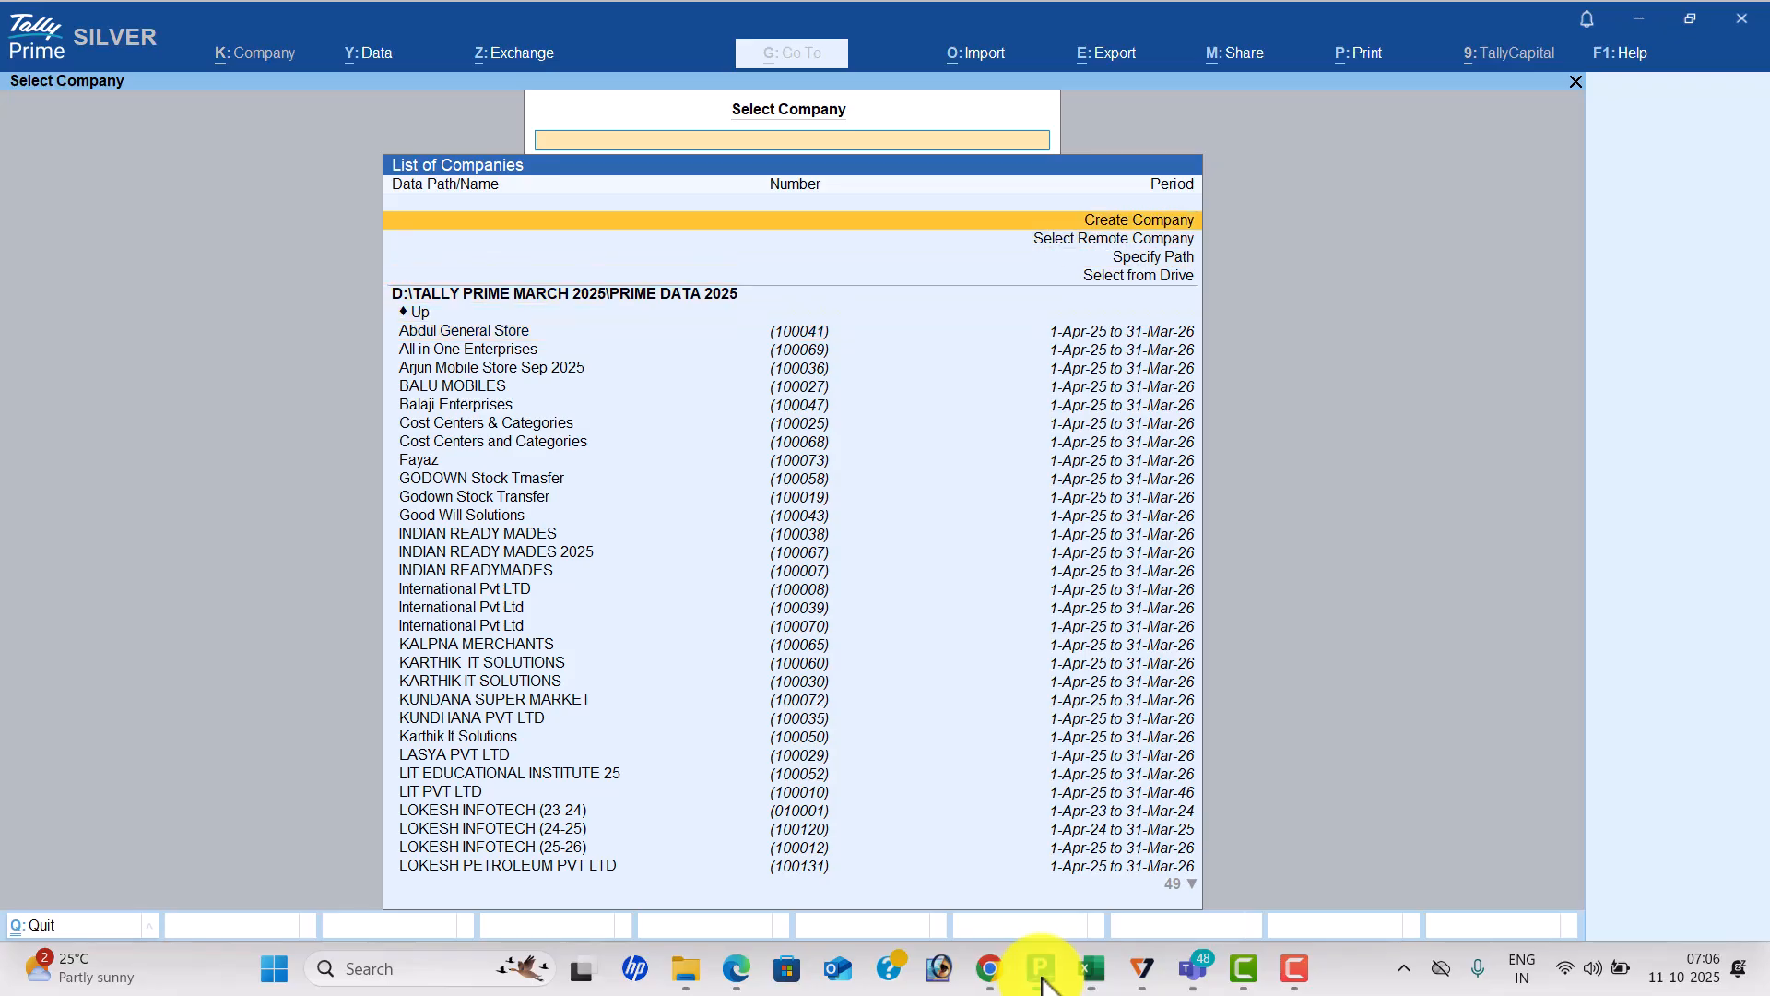
{"action": "key", "text": "Return"}
Switch to the PDF course material and examine the Module 2 Trading Companies transactions of July 2025 on page 34.
{"action": "key", "text": "alt+Tab"}
{"action": "key", "text": "alt+Tab"}
{"action": "key", "text": "alt+Tab"}
{"action": "key", "text": "alt+Tab"}
{"action": "key", "text": "alt+Tab"}
{"action": "key", "text": "alt+Tab"}
{"action": "key", "text": "alt+Tab"}
{"action": "key", "text": "alt+Tab"}
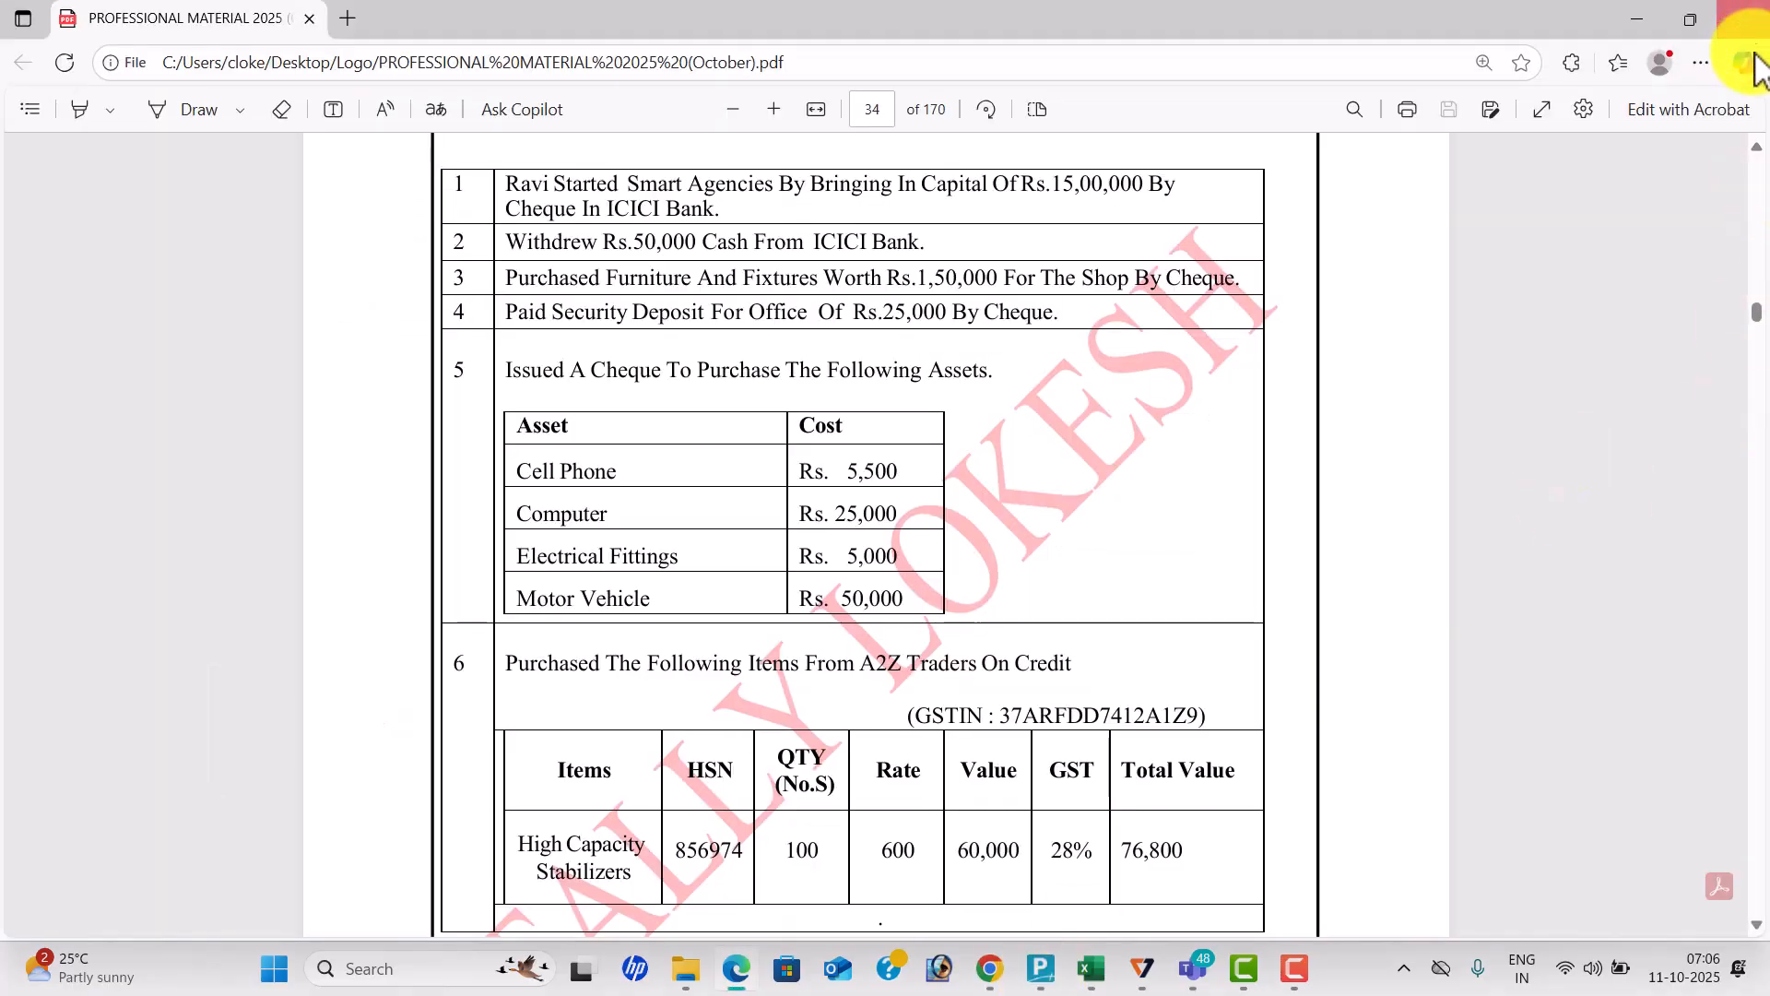
{"action": "scroll", "coordinate": [1757, 150], "scroll_direction": "up", "scroll_amount": 3}
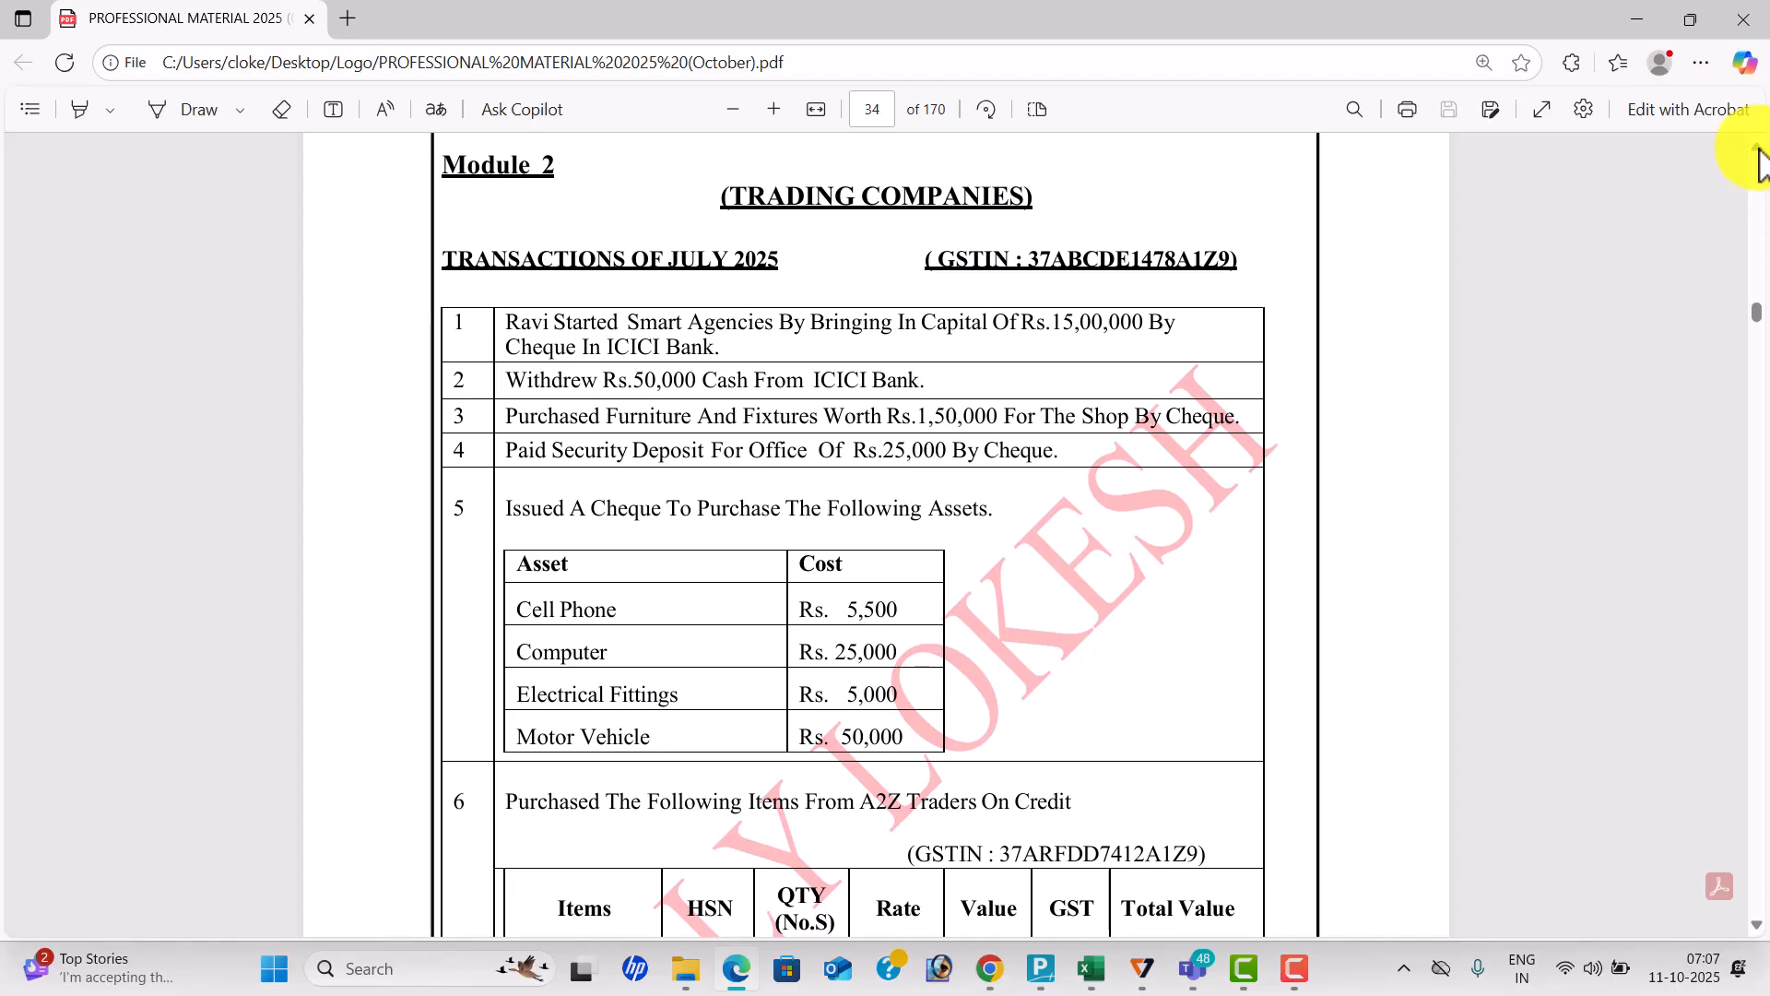
{"action": "scroll", "coordinate": [1759, 165], "scroll_direction": "up", "scroll_amount": 1}
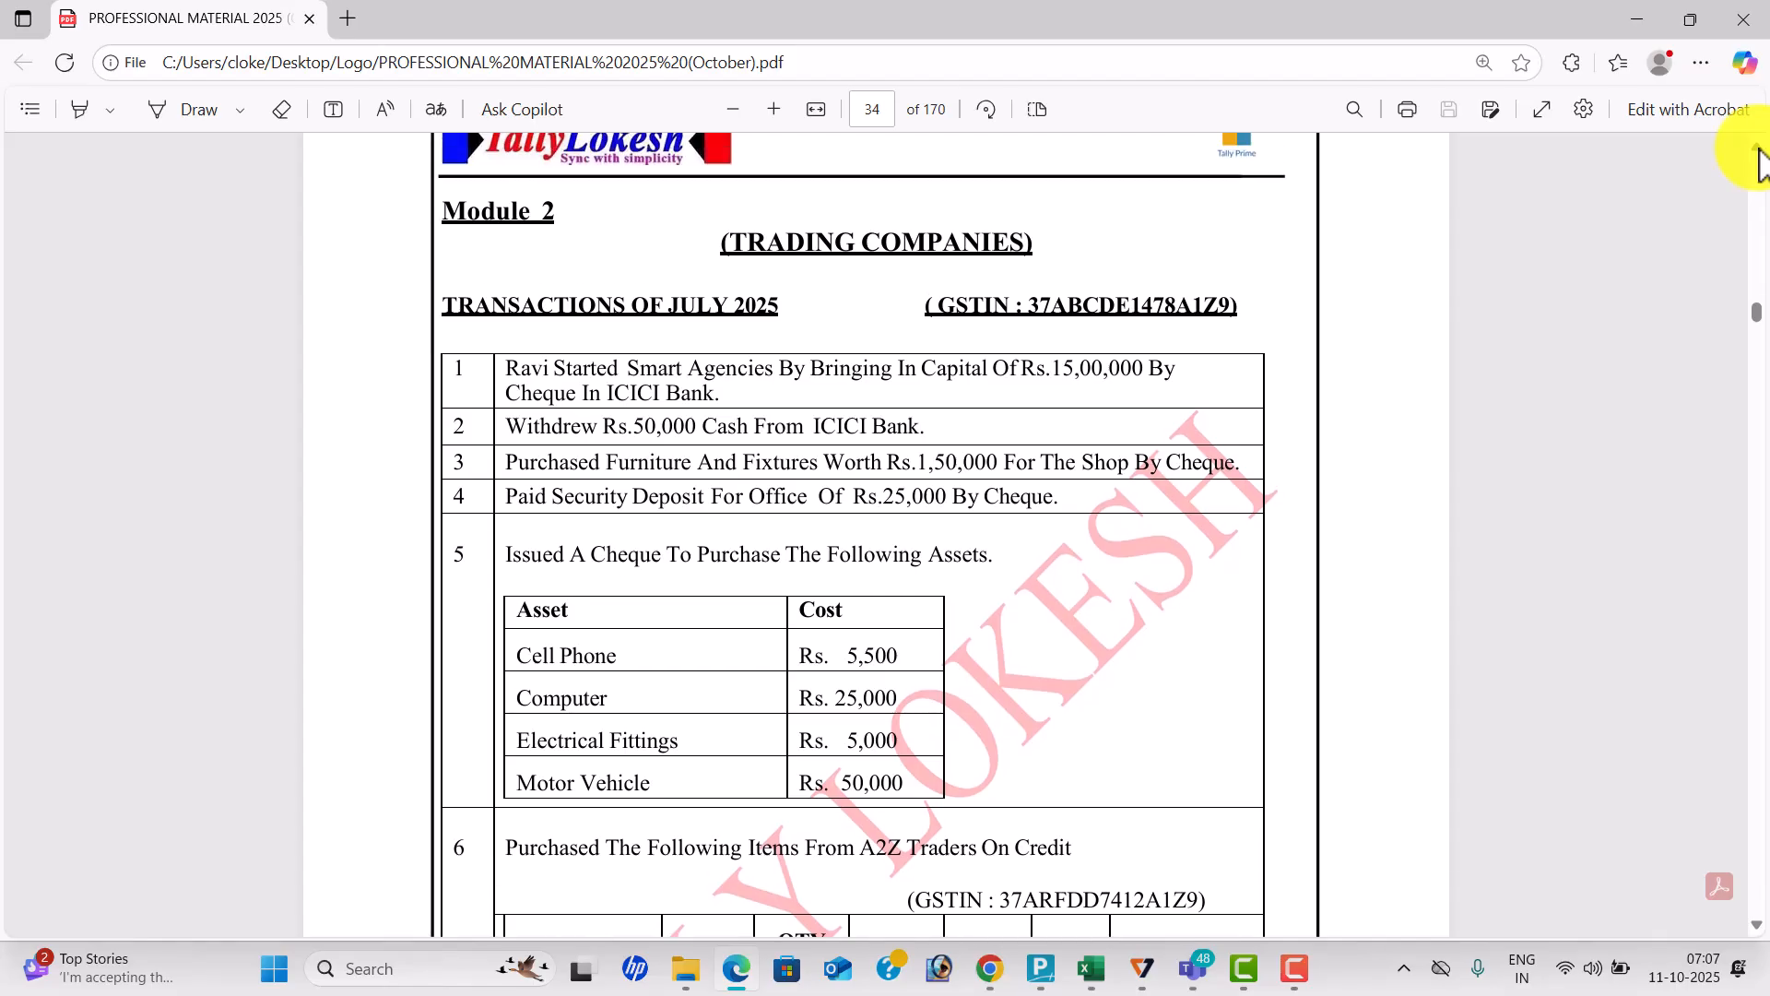
{"action": "scroll", "coordinate": [1761, 164], "scroll_direction": "up", "scroll_amount": 1}
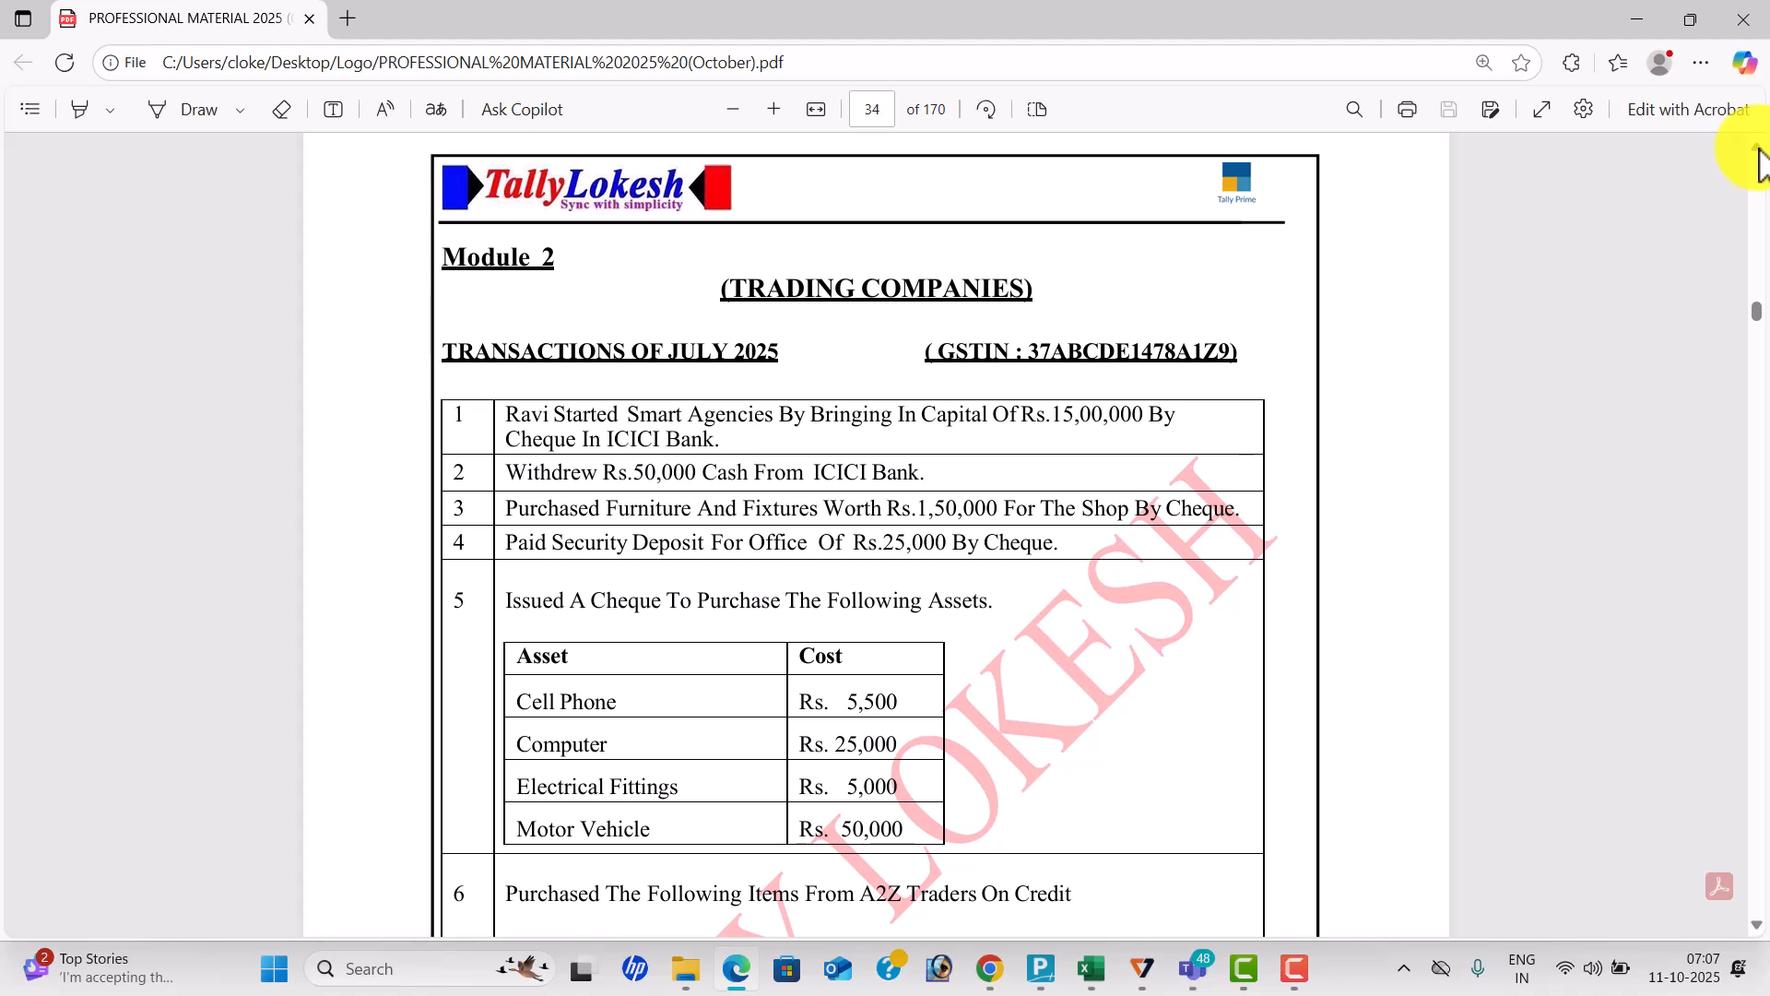
{"action": "scroll", "coordinate": [1761, 165], "scroll_direction": "up", "scroll_amount": 1}
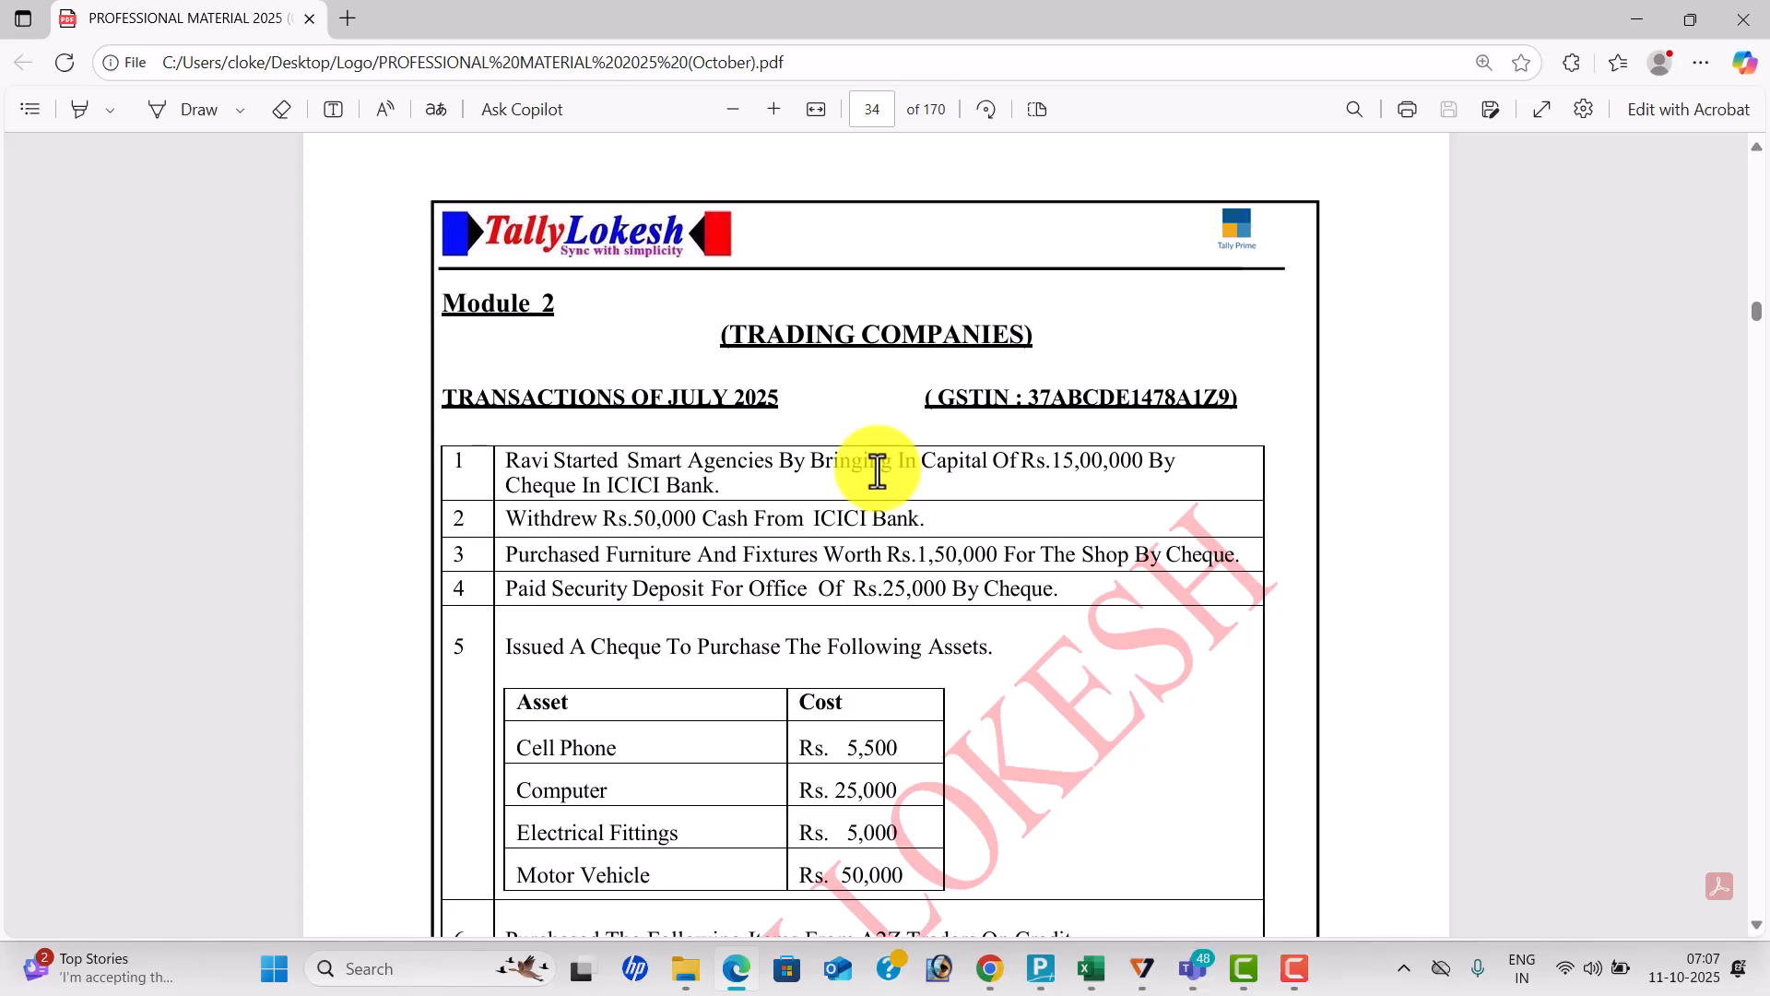
Return to TallyPrime and name the new company "Trading Company Oct 10", keeping the same mailing name.
{"action": "key", "text": "alt+Tab"}
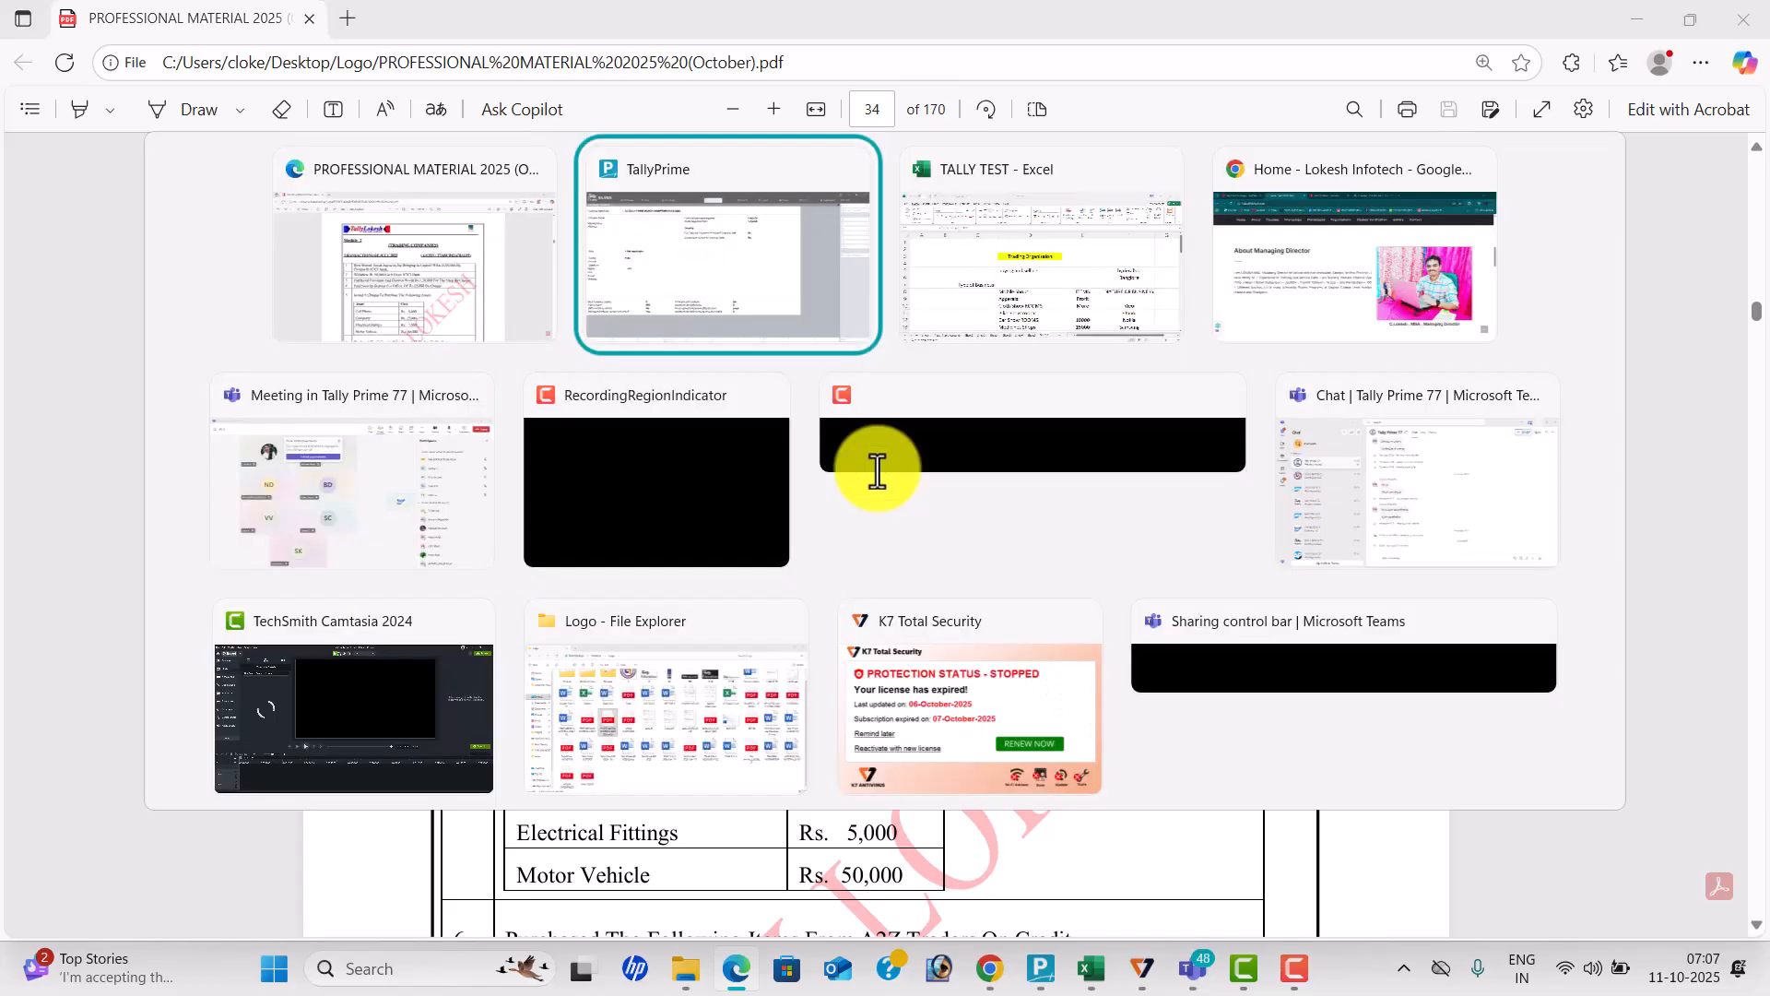
{"action": "type", "text": "Trading Compa"}
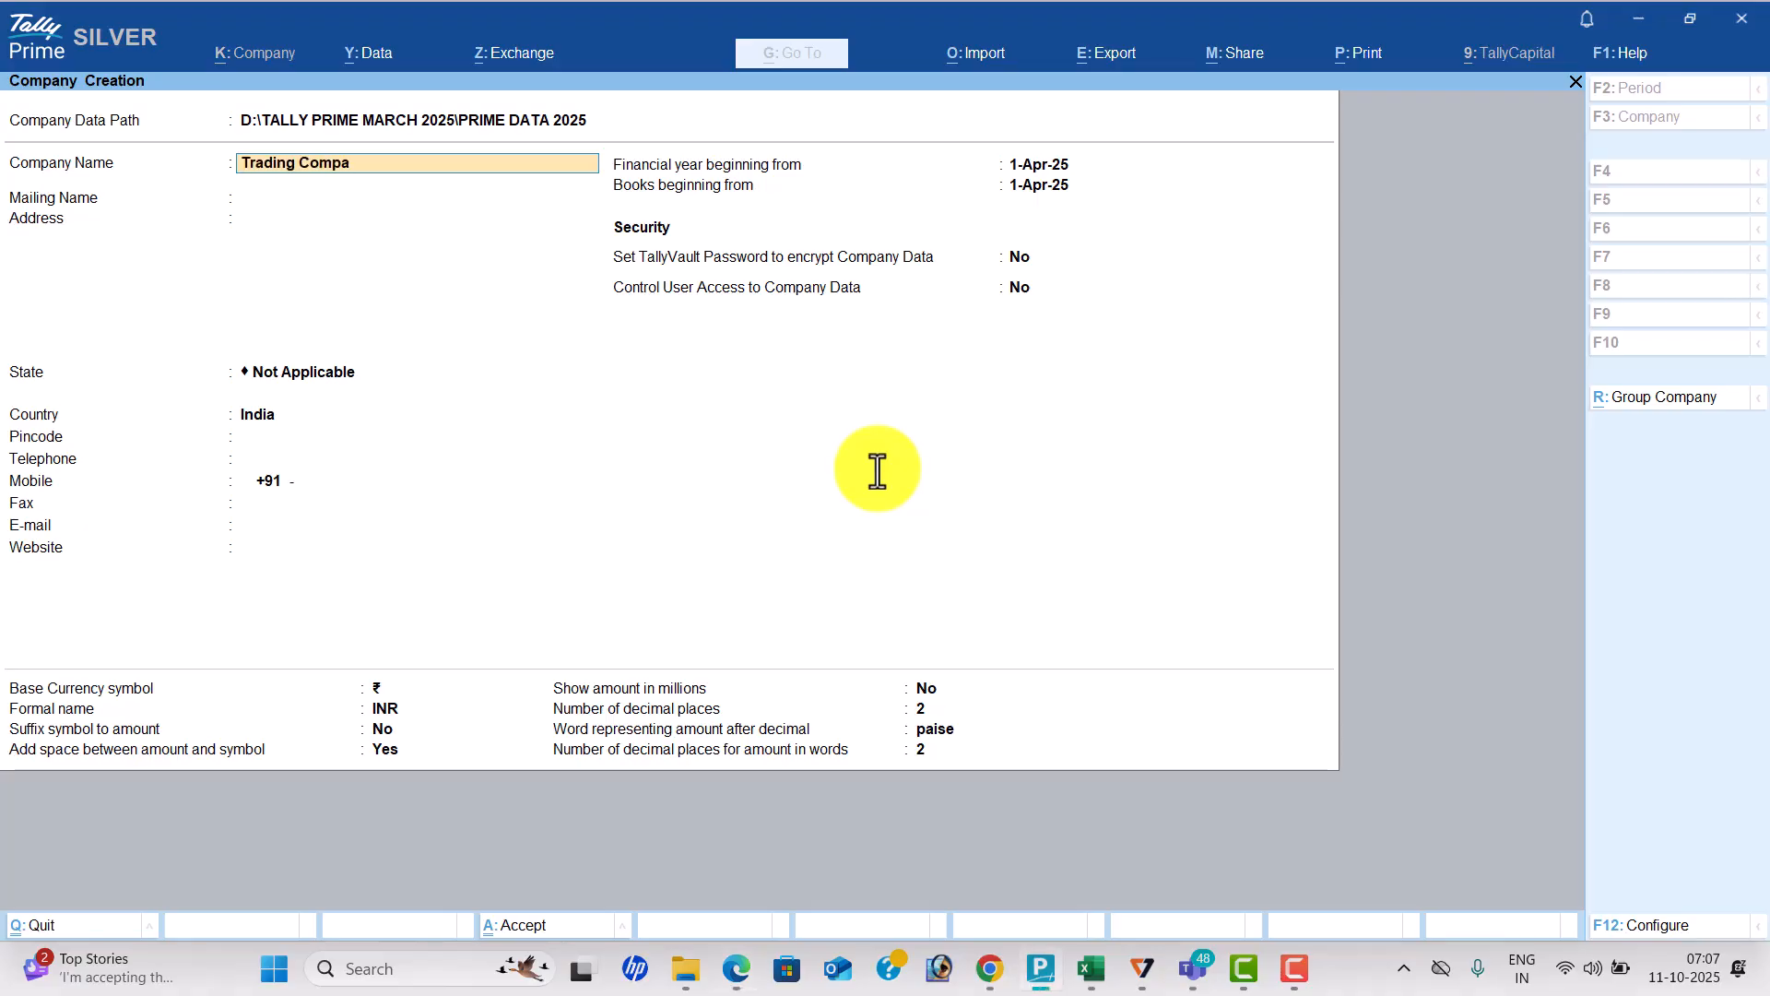
{"action": "type", "text": "ny Oct 10"}
{"action": "key", "text": "Return"}
{"action": "key", "text": "Return"}
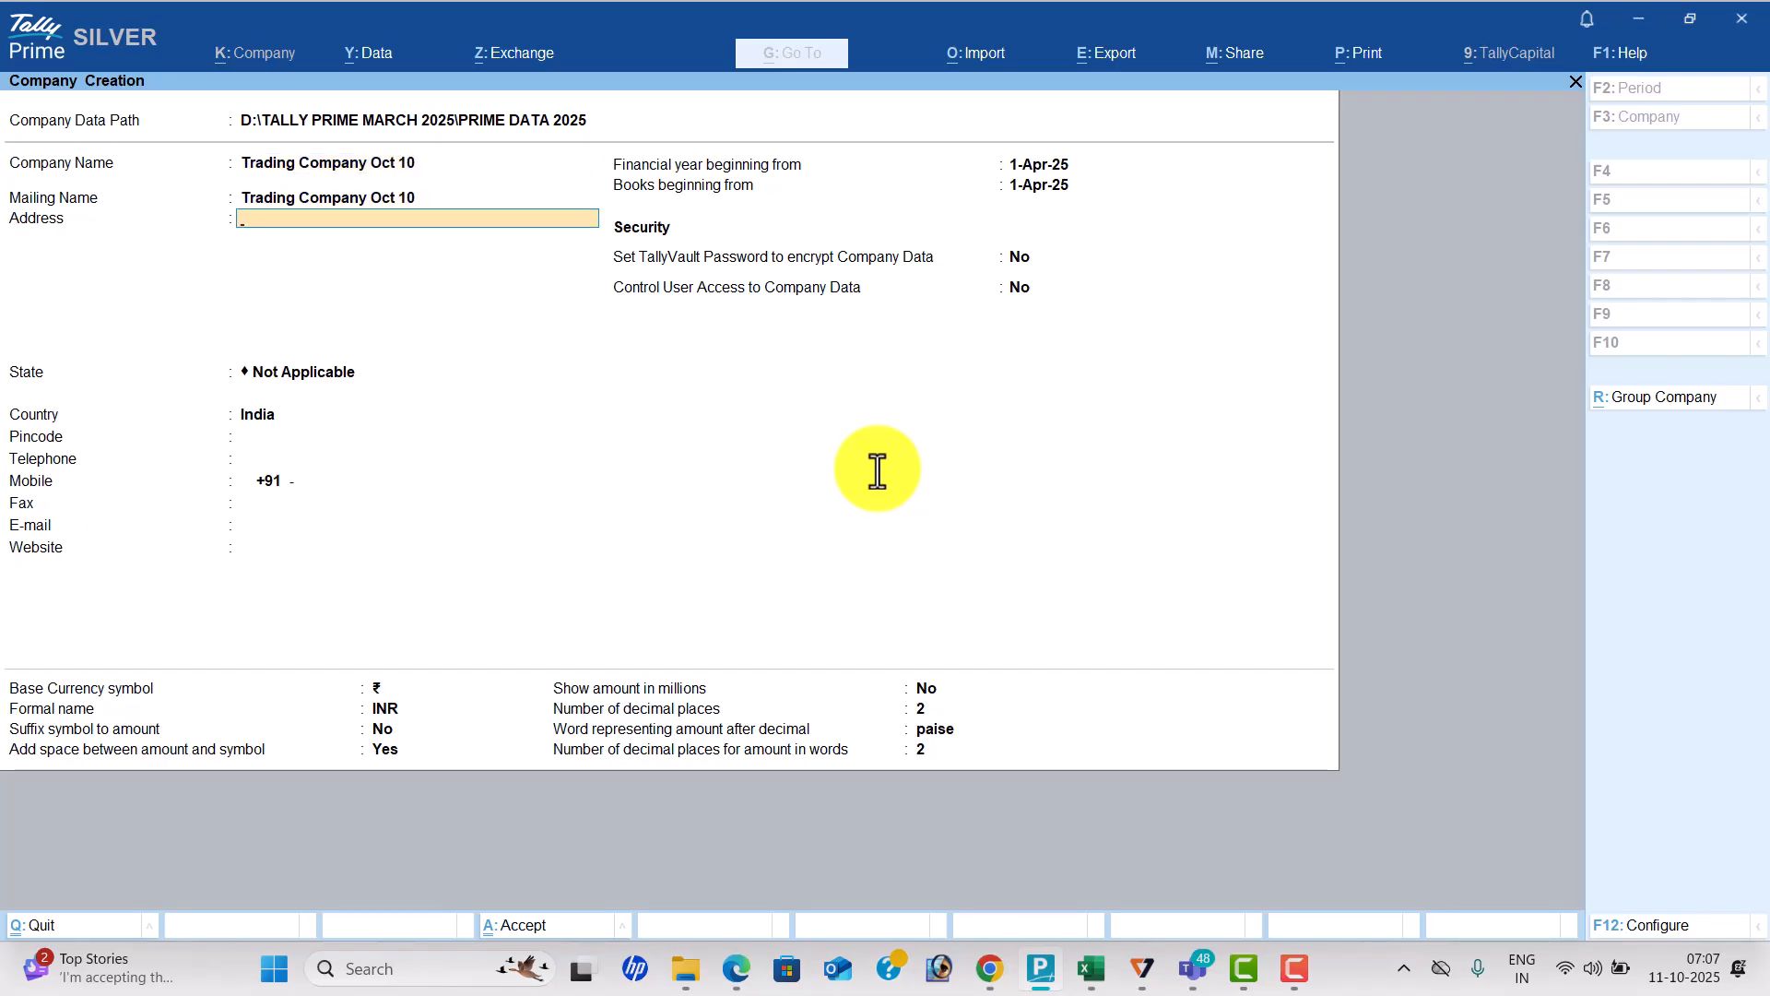
Set the company's state to Andhra Pradesh, leave the address and pincode blank, and save the company.
{"action": "key", "text": "Return"}
{"action": "key", "text": "Down"}
{"action": "key", "text": "Down"}
{"action": "key", "text": "Return"}
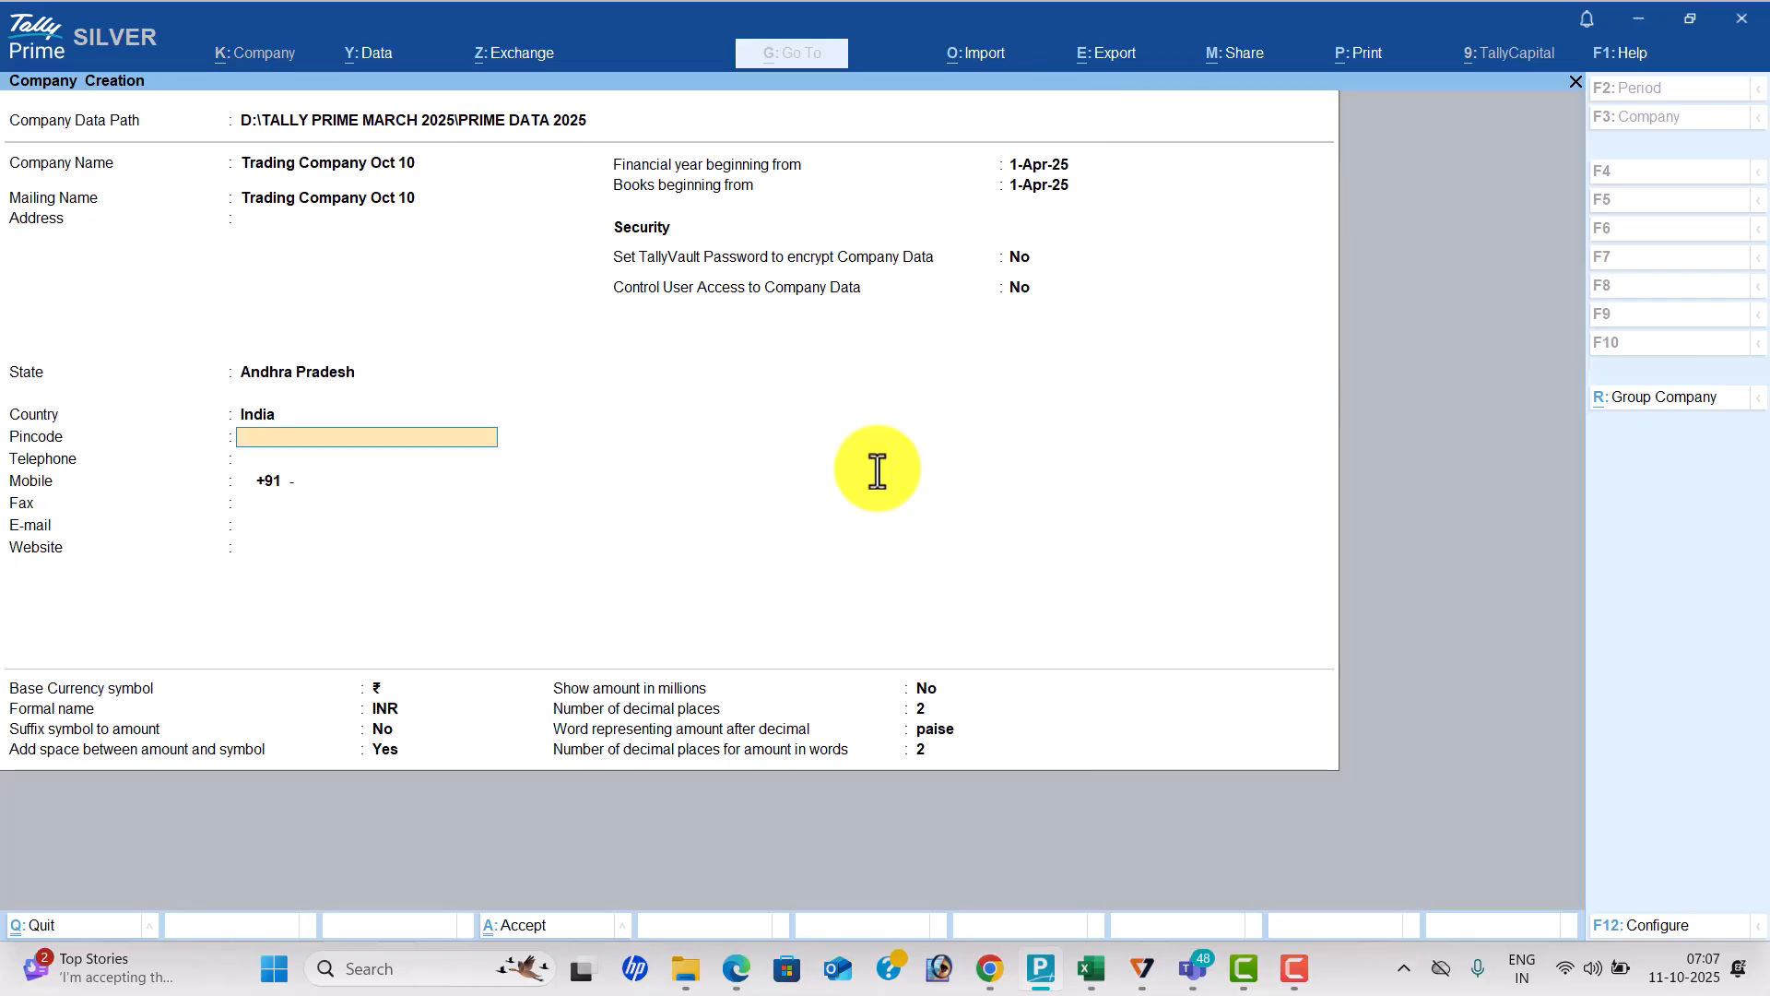
{"action": "key", "text": "ctrl"}
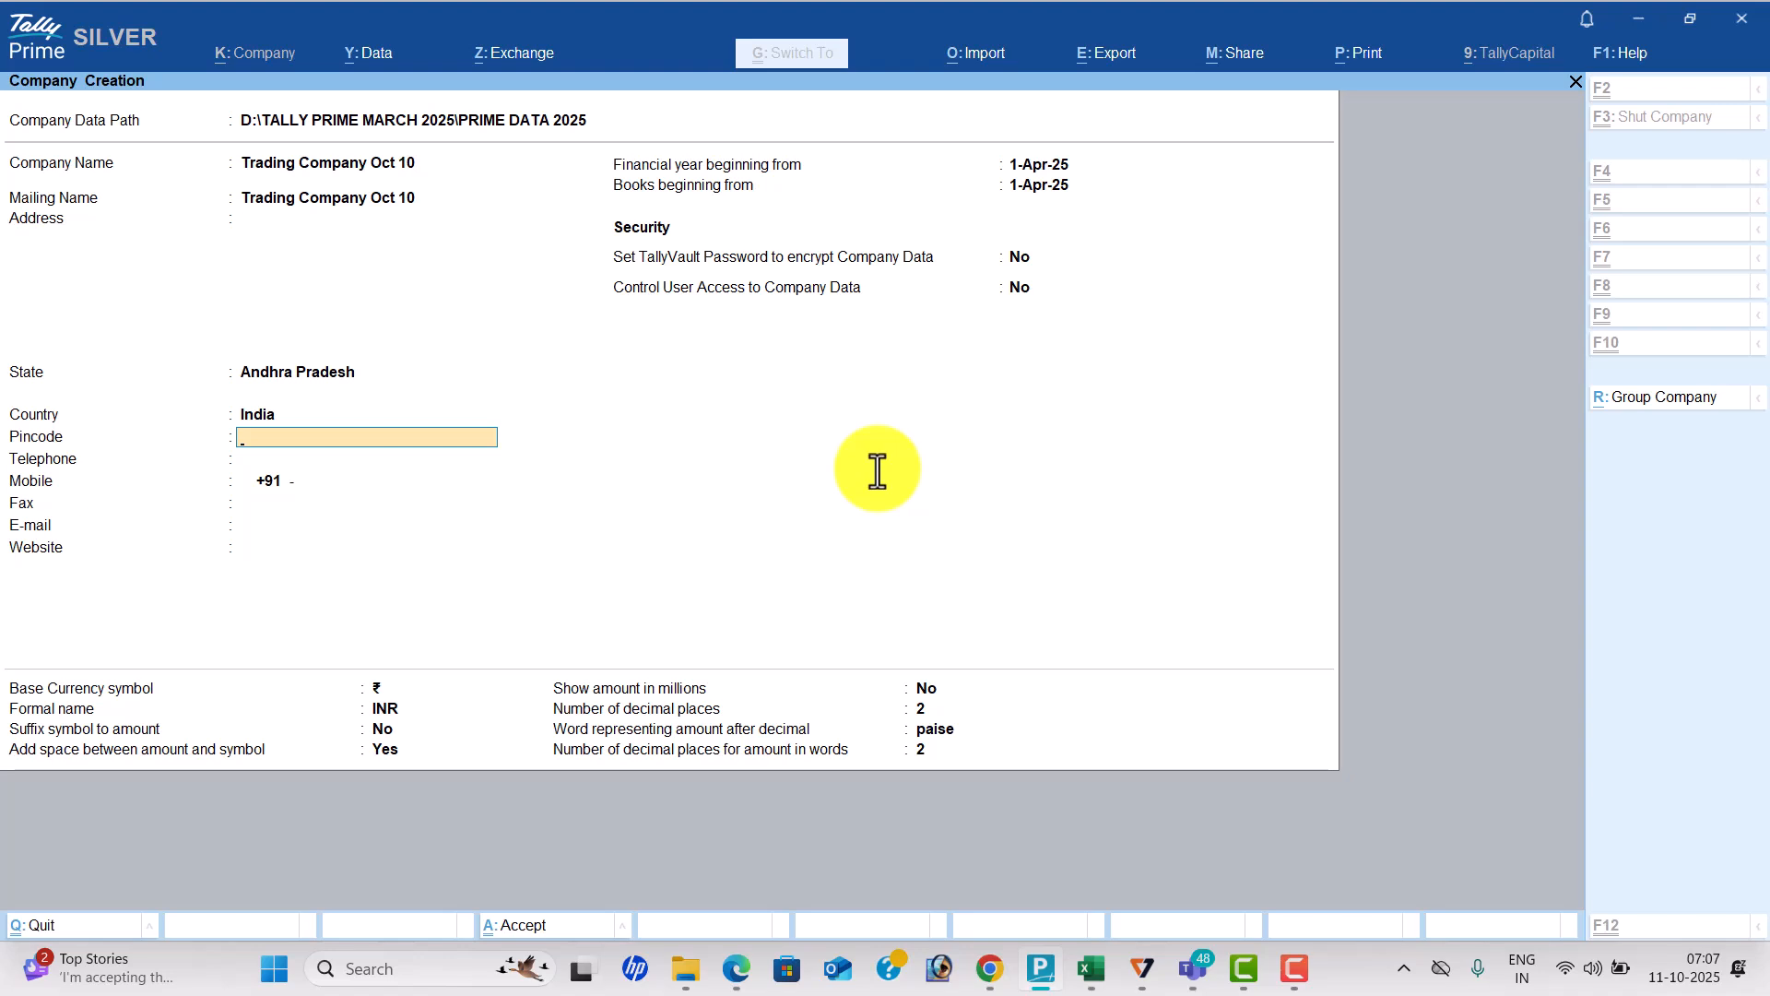
{"action": "key", "text": "ctrl+a"}
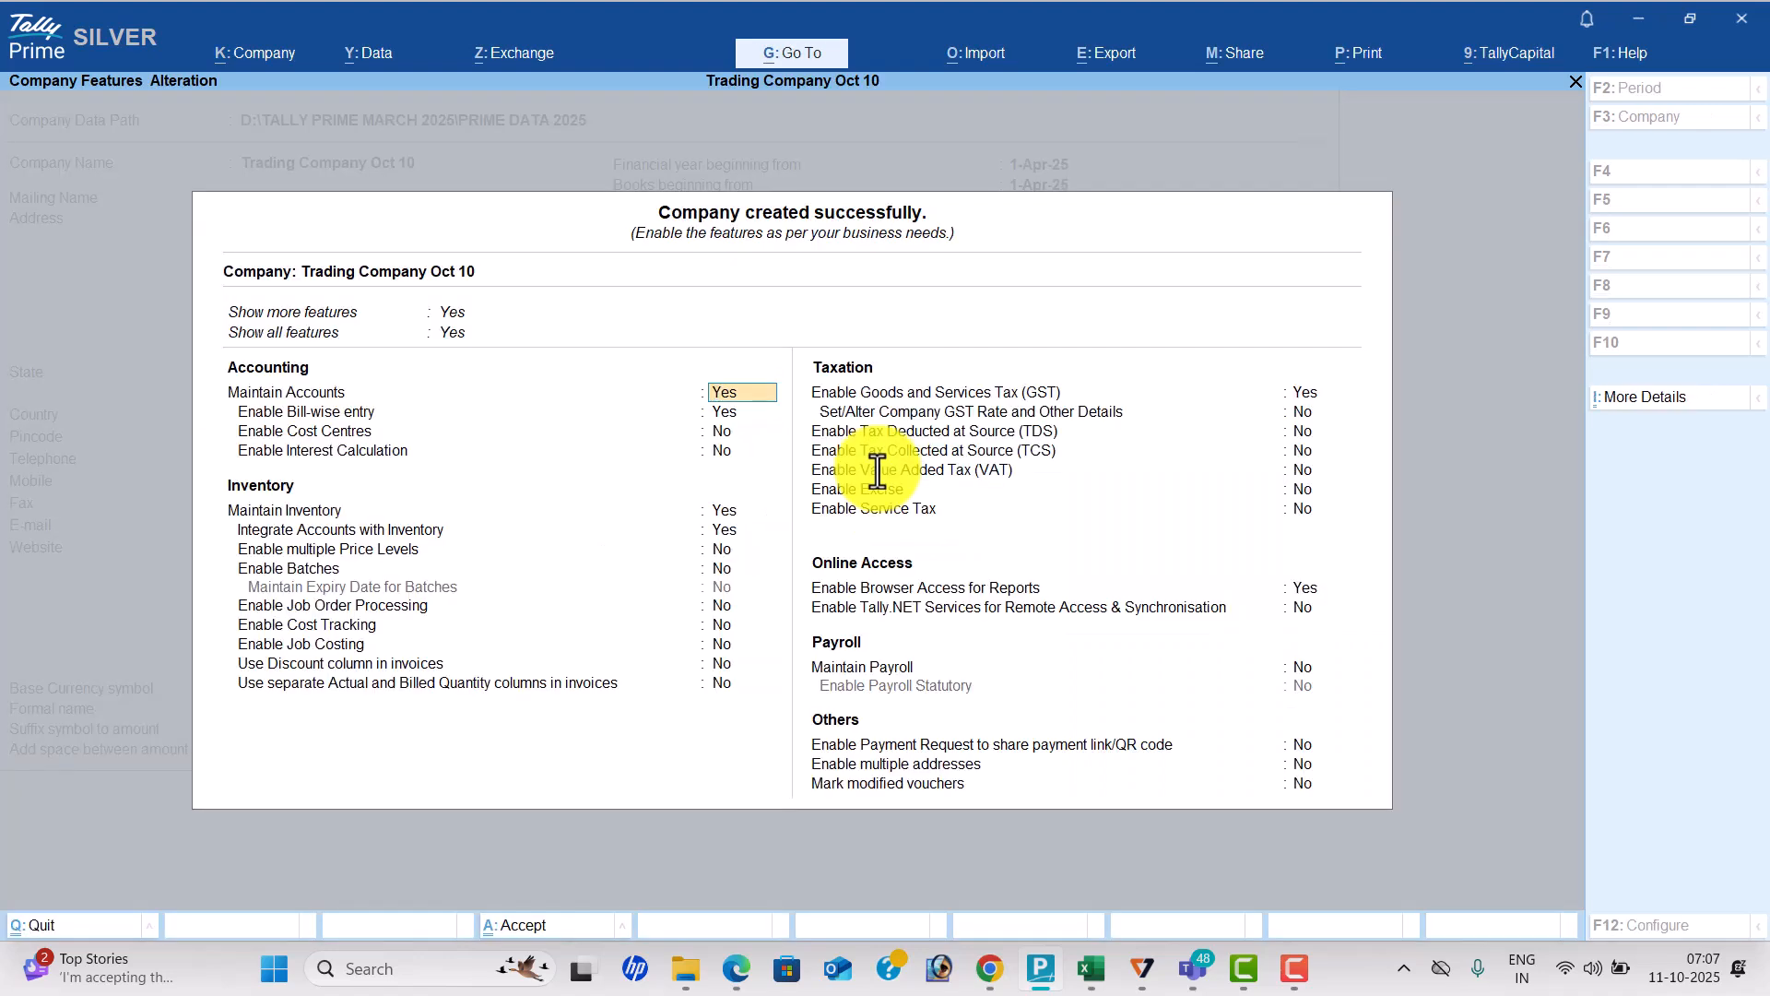
Disable bill-wise entry in the accounting features of the new company.
{"action": "key", "text": "Return"}
{"action": "type", "text": "n"}
{"action": "key", "text": "Return"}
{"action": "key", "text": "Return"}
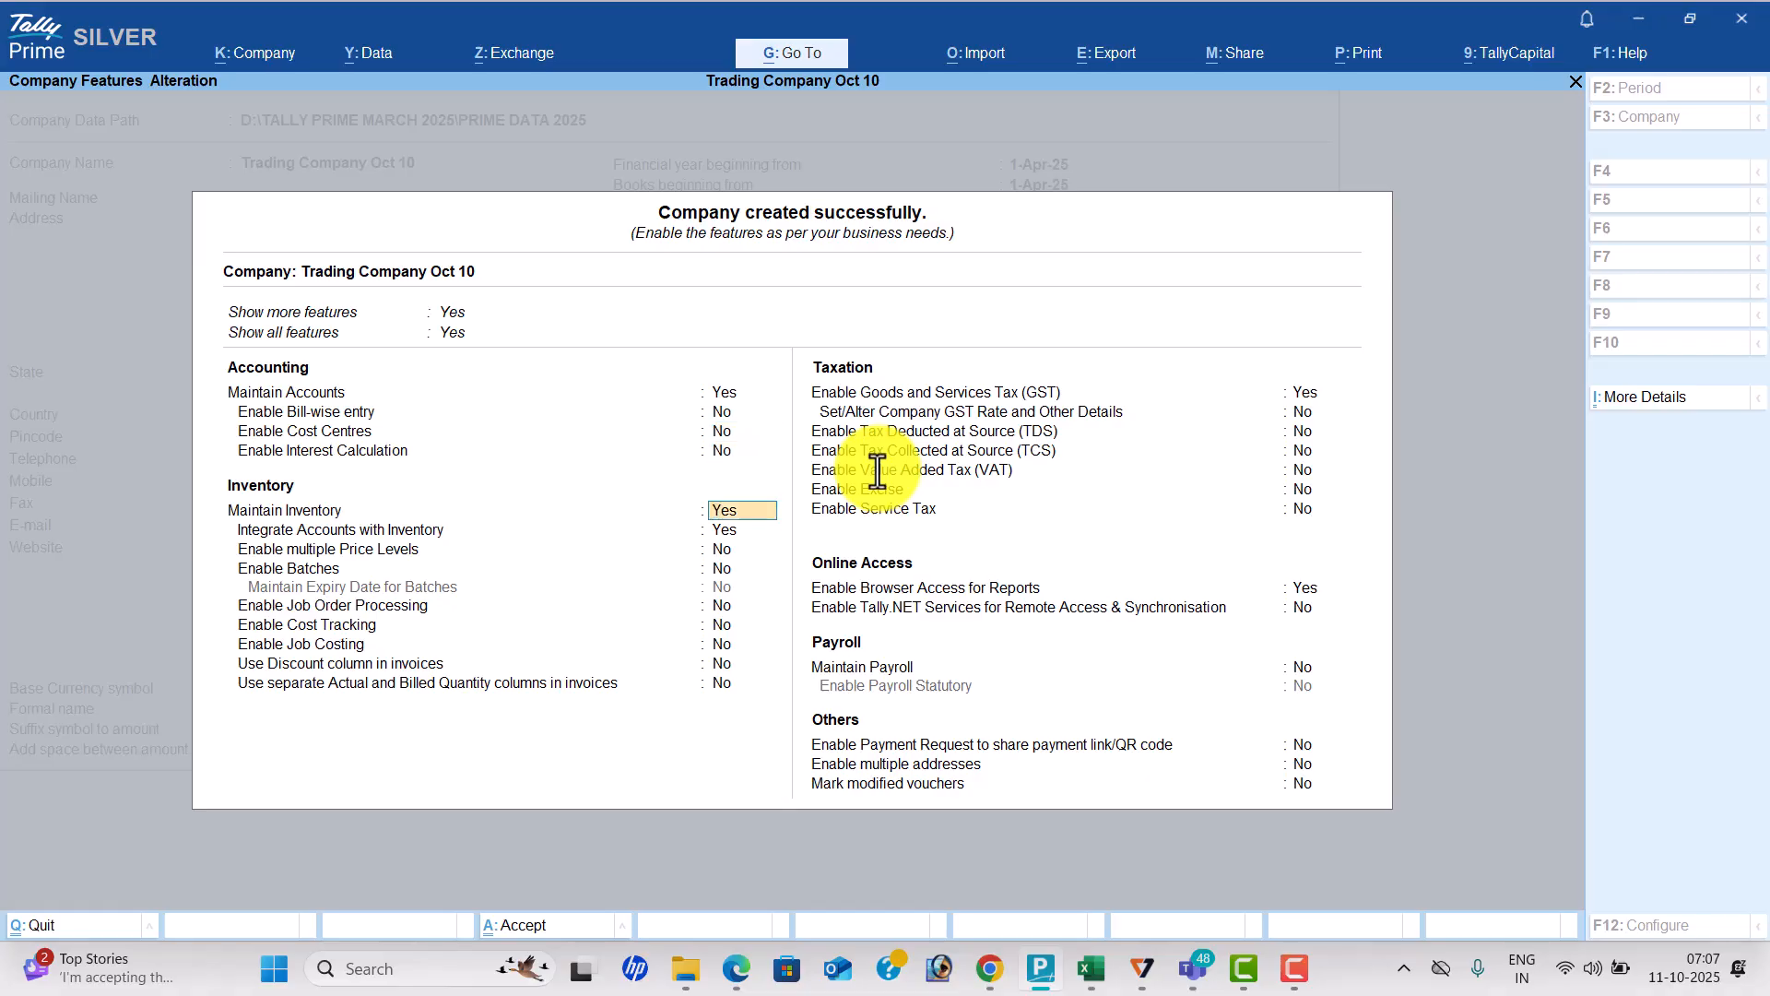
Keep the inventory features and GST setting as they are, and open the GST details with Andhra Pradesh and Regular registration.
{"action": "key", "text": "Return"}
{"action": "key", "text": "Return"}
{"action": "key", "text": "Return"}
{"action": "key", "text": "Return"}
{"action": "key", "text": "Return"}
{"action": "key", "text": "Return"}
{"action": "key", "text": "Return"}
{"action": "key", "text": "Return"}
{"action": "key", "text": "Return"}
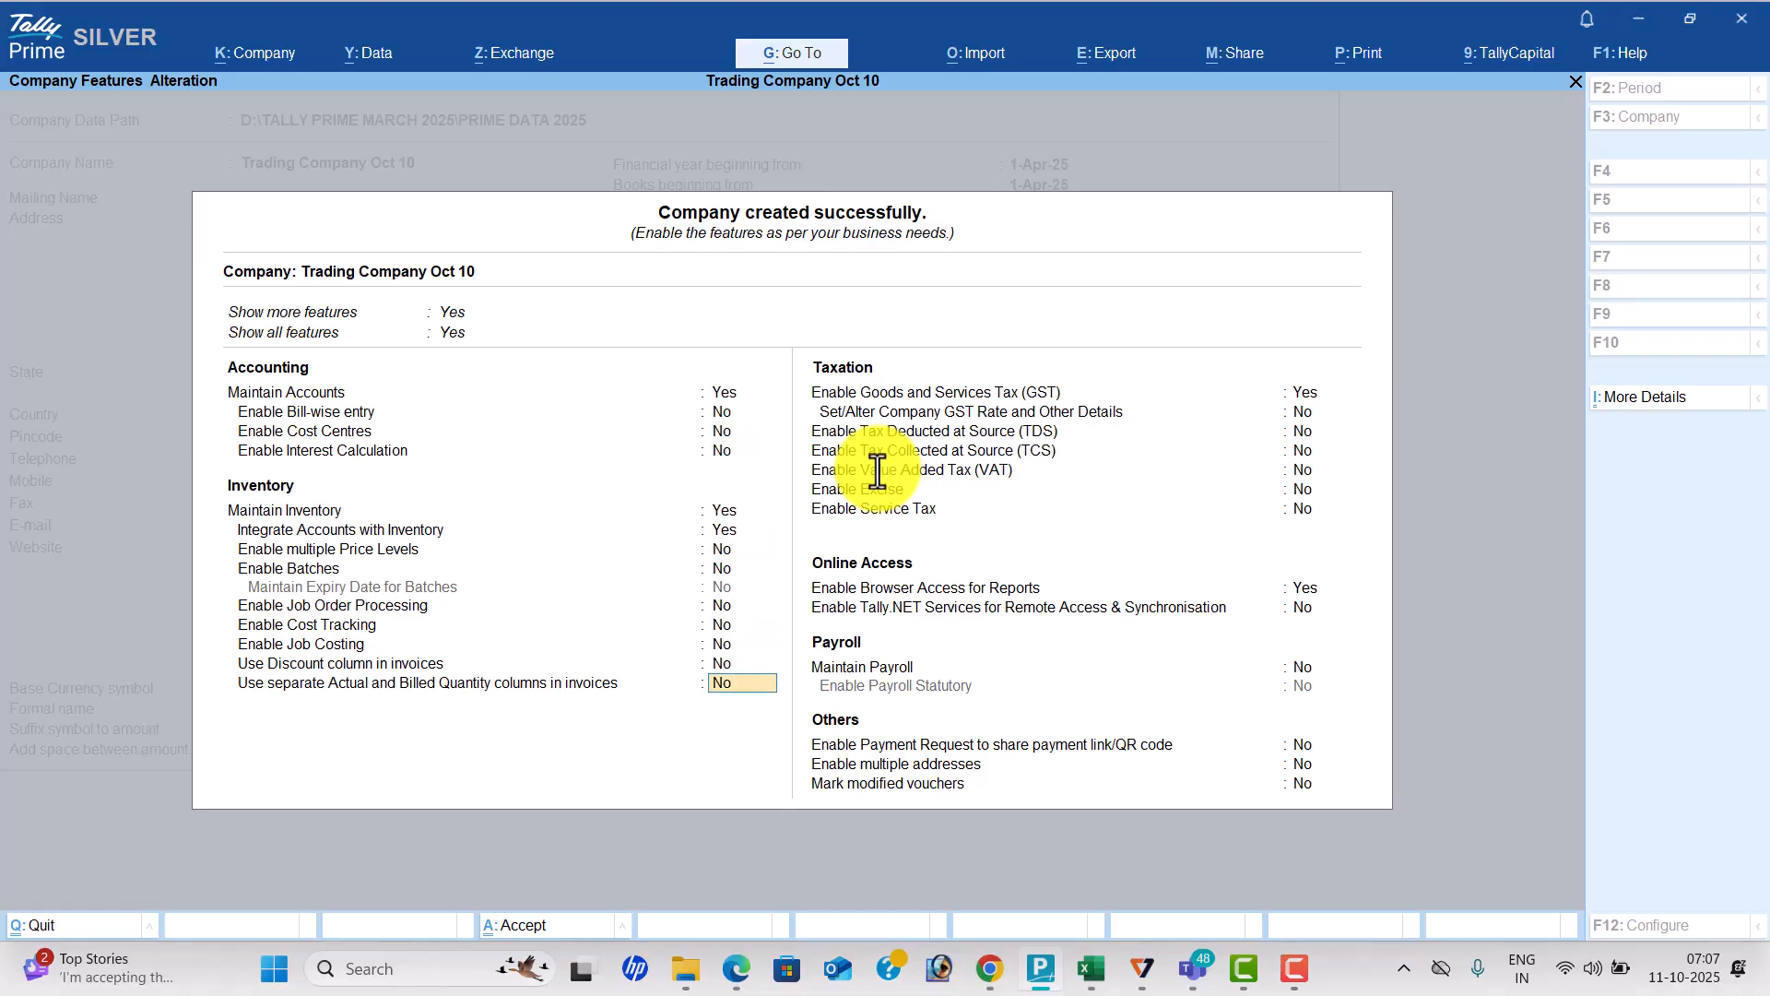
{"action": "key", "text": "Return"}
{"action": "key", "text": "Return"}
{"action": "key", "text": "Return"}
{"action": "key", "text": "Return"}
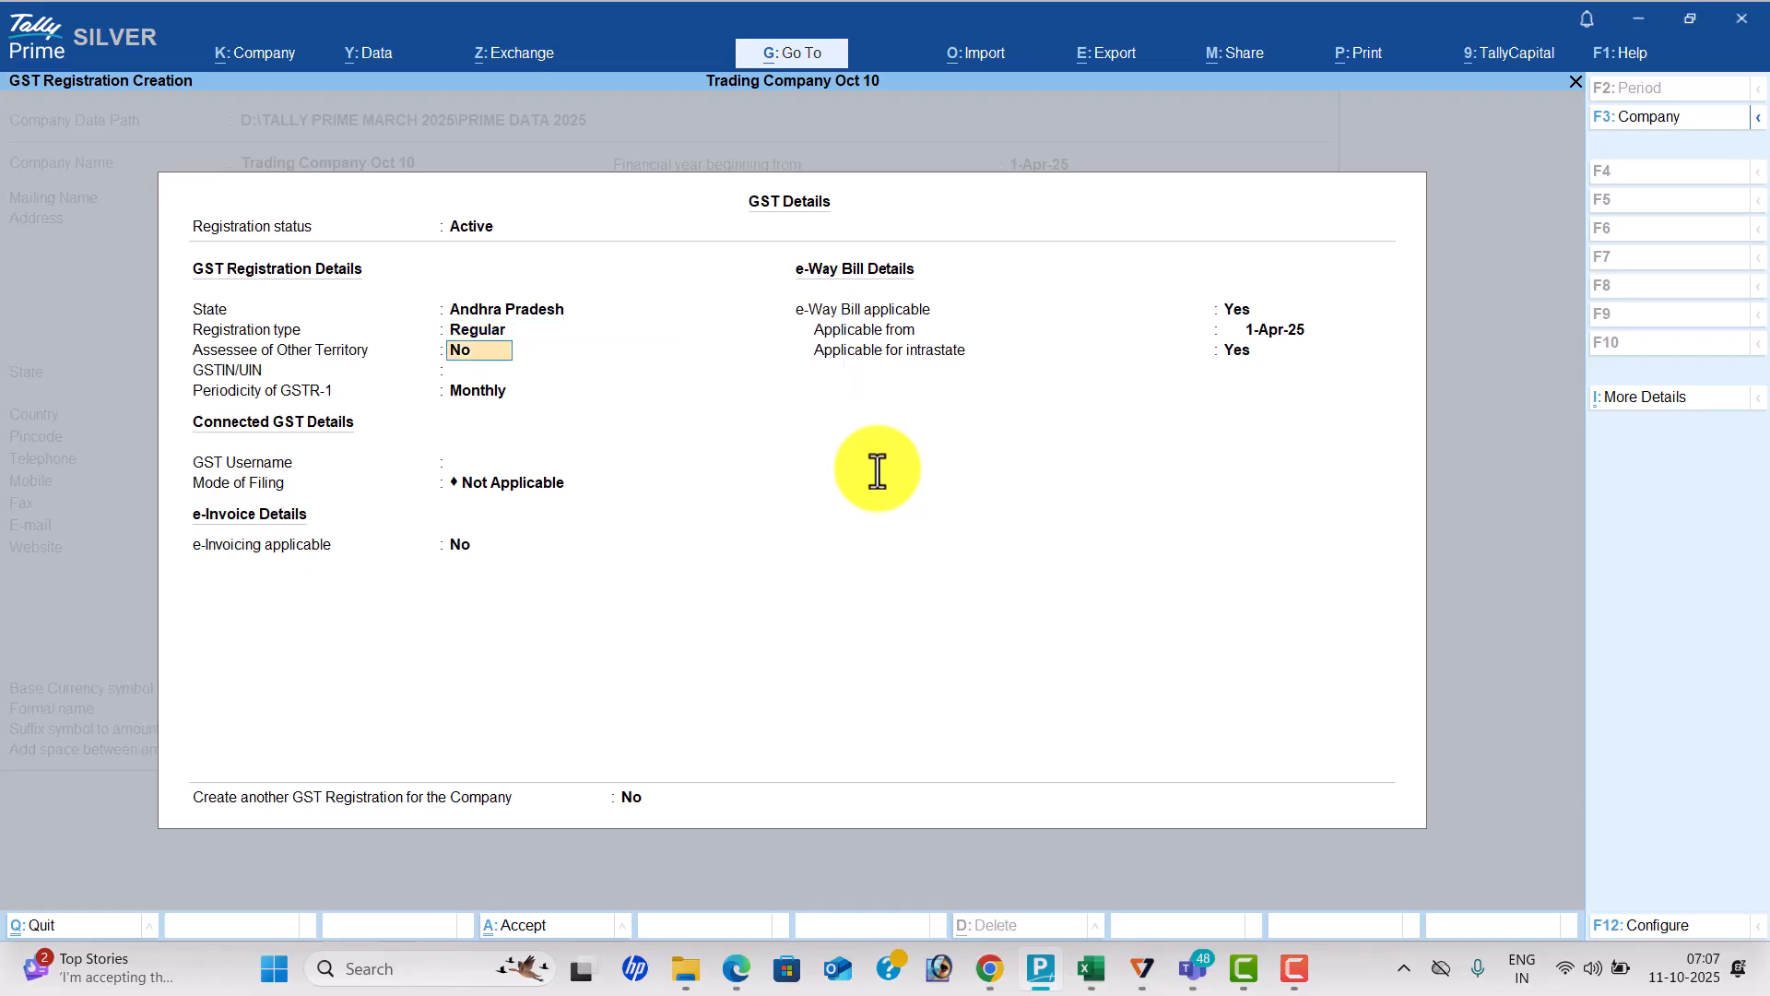
Copy the company's GSTIN from the Module 2 heading of the PDF into the GSTIN/UIN field in TallyPrime.
{"action": "key", "text": "alt+Tab"}
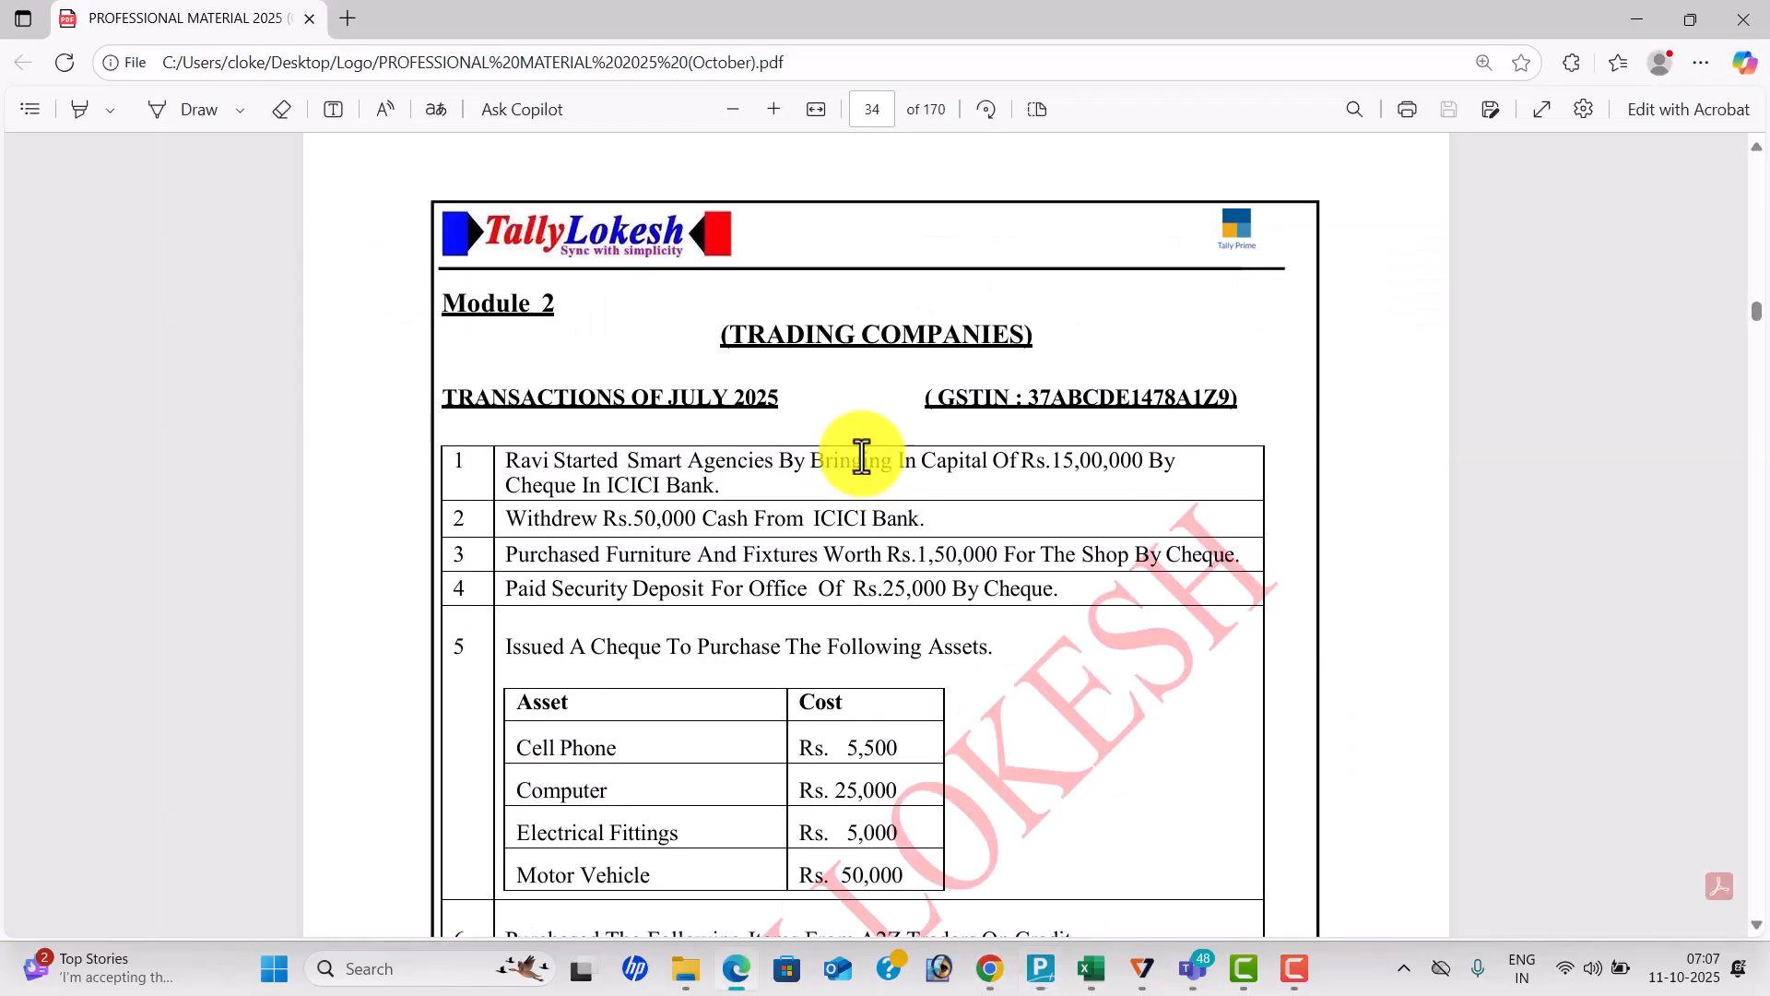
{"action": "left_click_drag", "start_coordinate": [1028, 403], "coordinate": [1228, 420]}
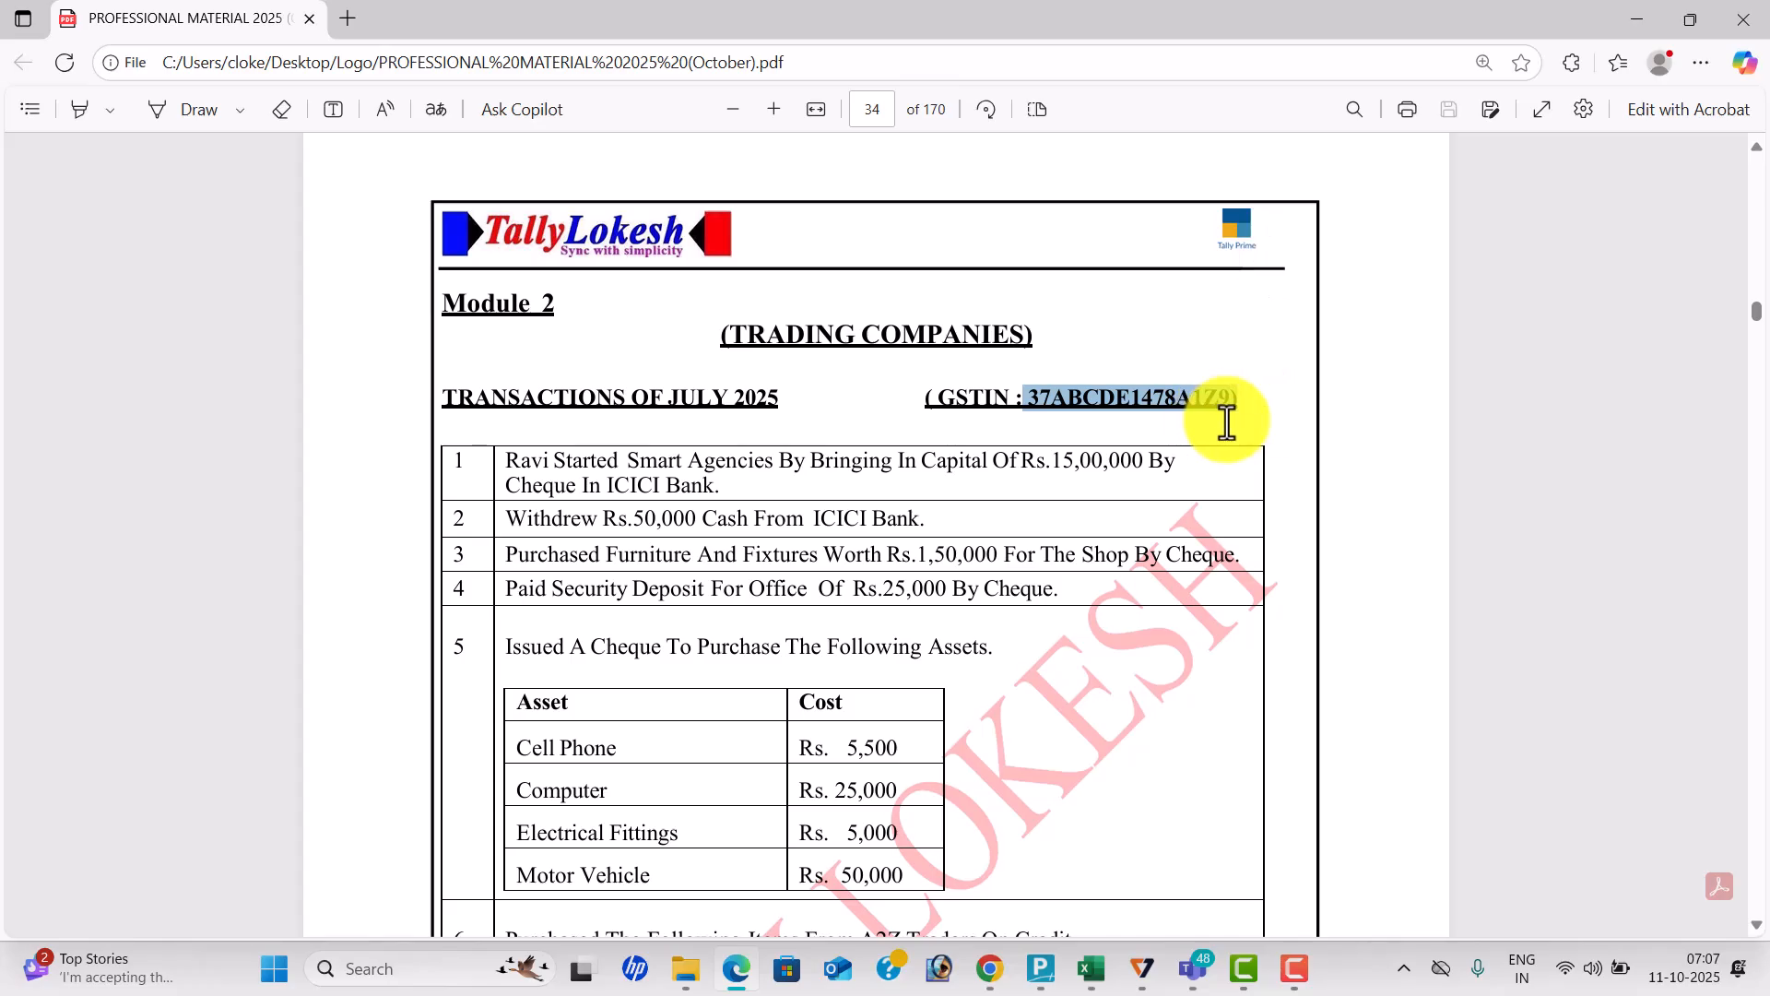
{"action": "key", "text": "alt+Tab"}
{"action": "type", "text": "37ABCDE1478A1Z9)"}
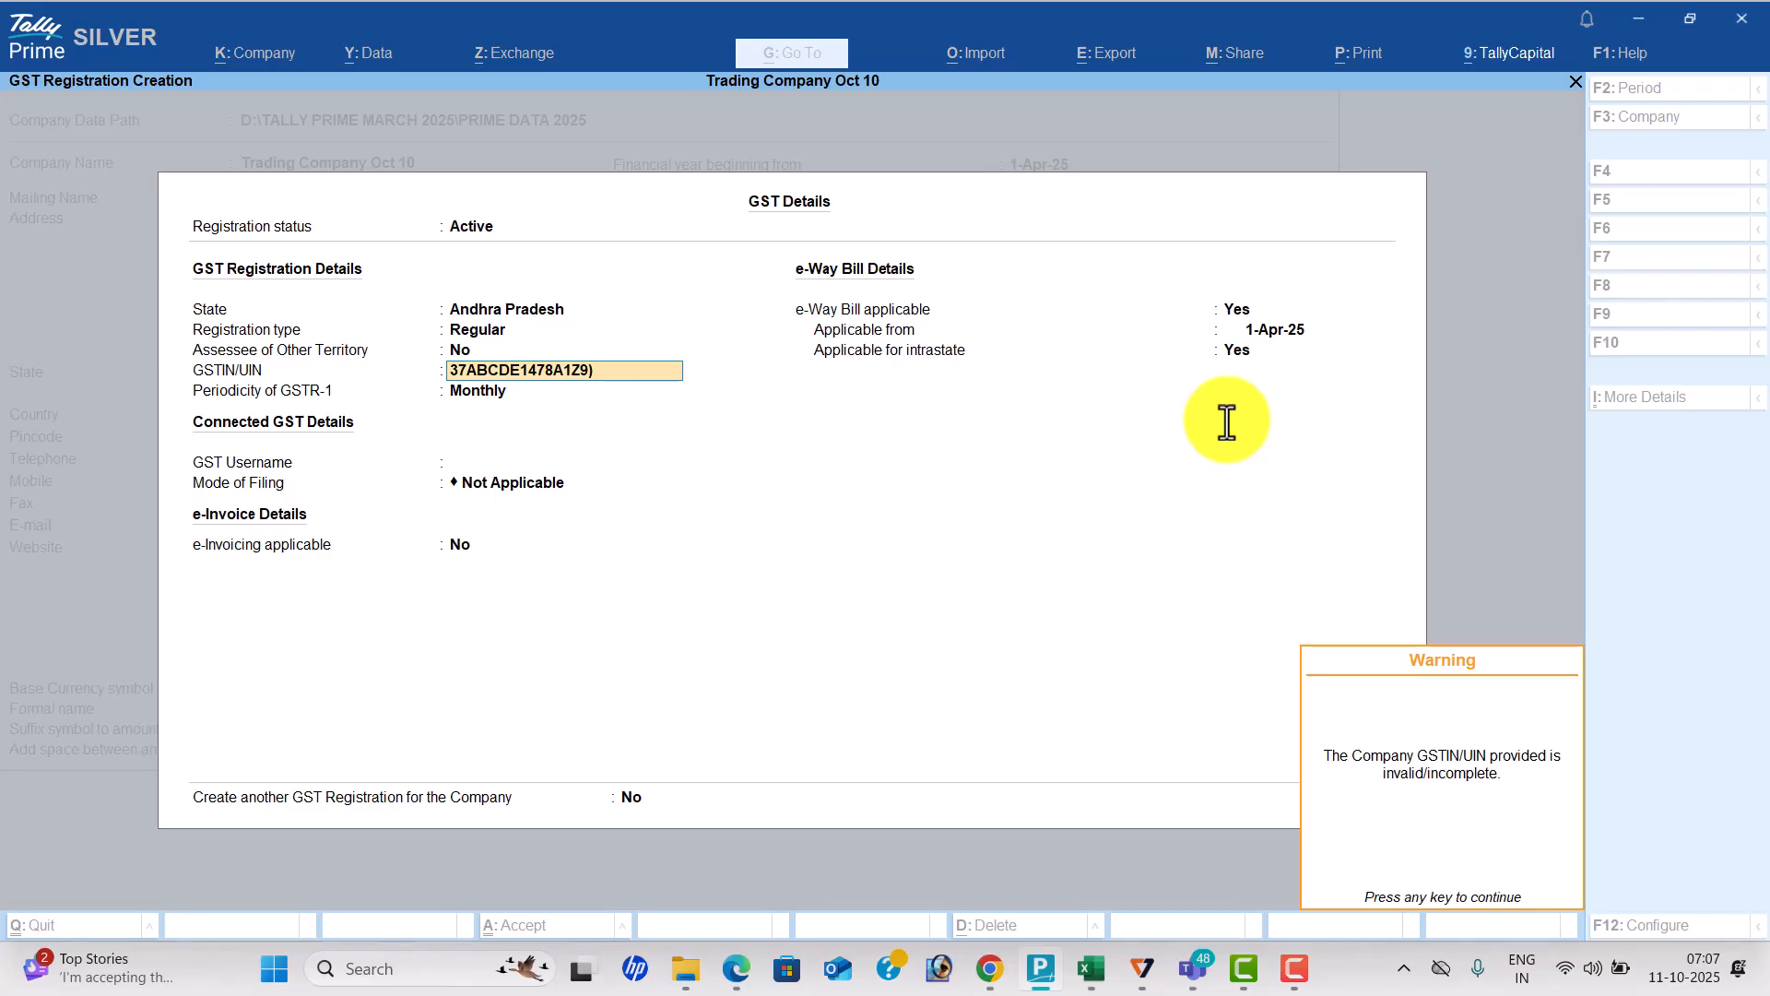
Remove the stray closing parenthesis from the GSTIN, keep the Monthly GSTR-1 periodicity, and save the GST details and company features.
{"action": "key", "text": "Return"}
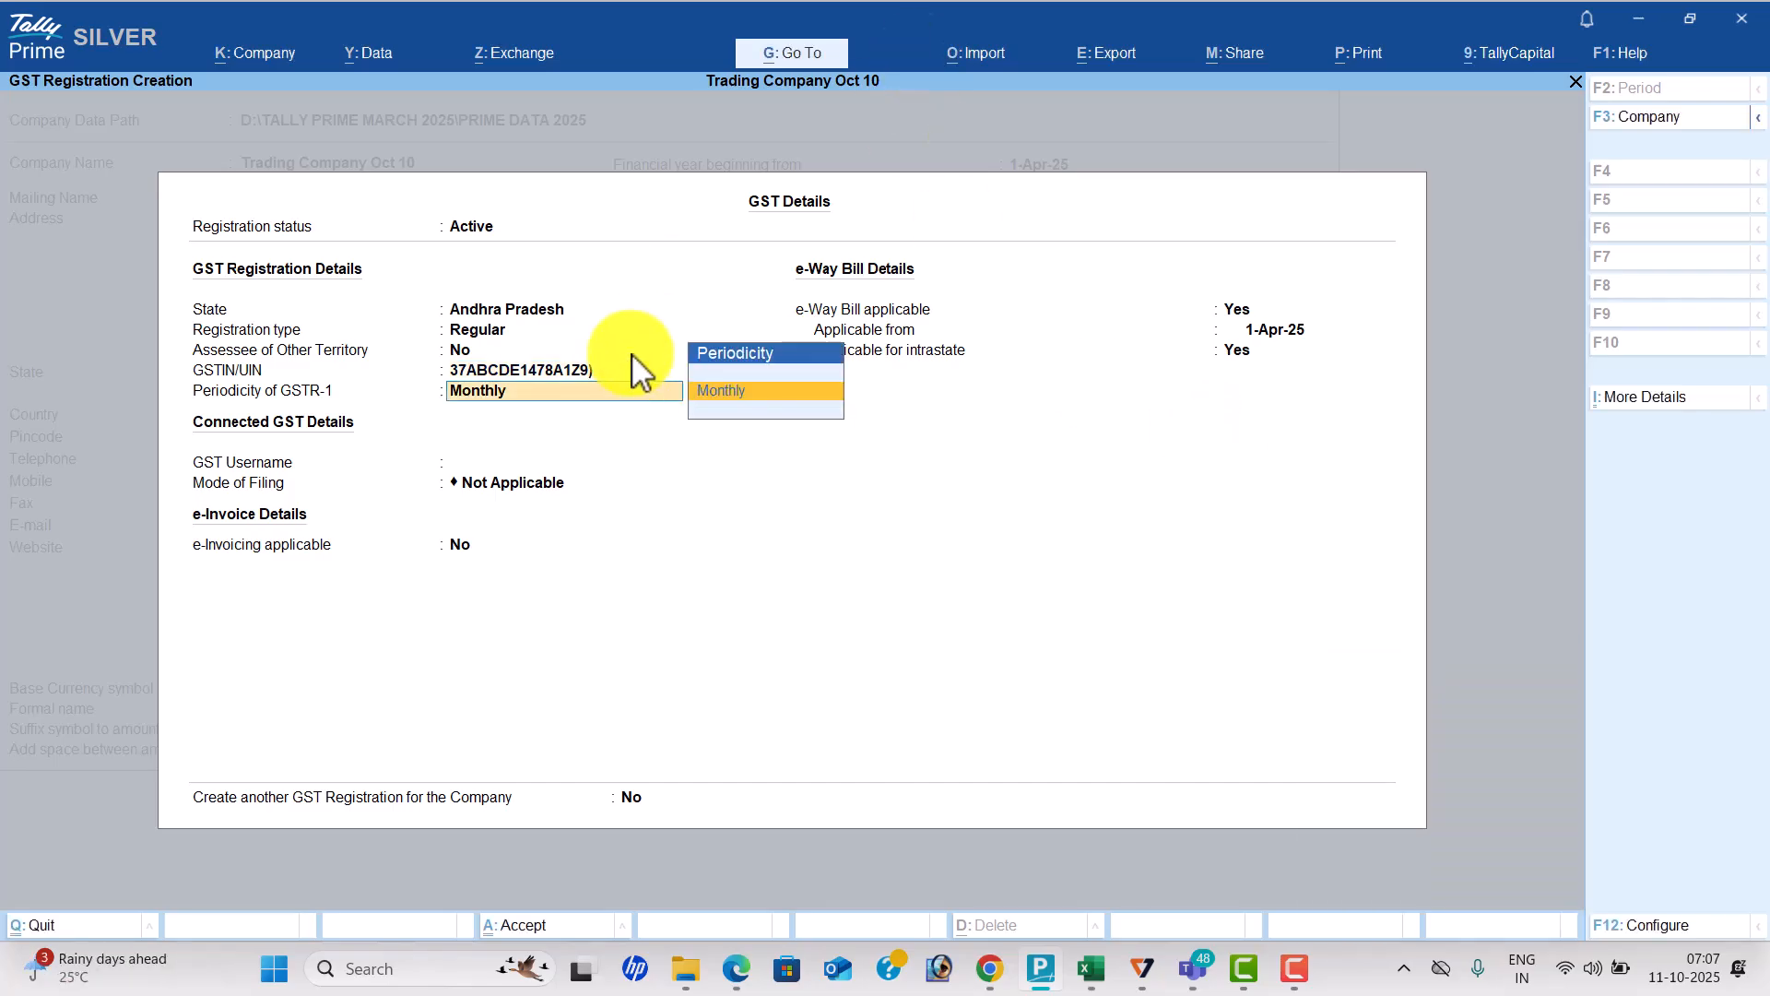
{"action": "key", "text": "BackSpace"}
{"action": "key", "text": "Return"}
{"action": "key", "text": "BackSpace"}
{"action": "key", "text": "BackSpace"}
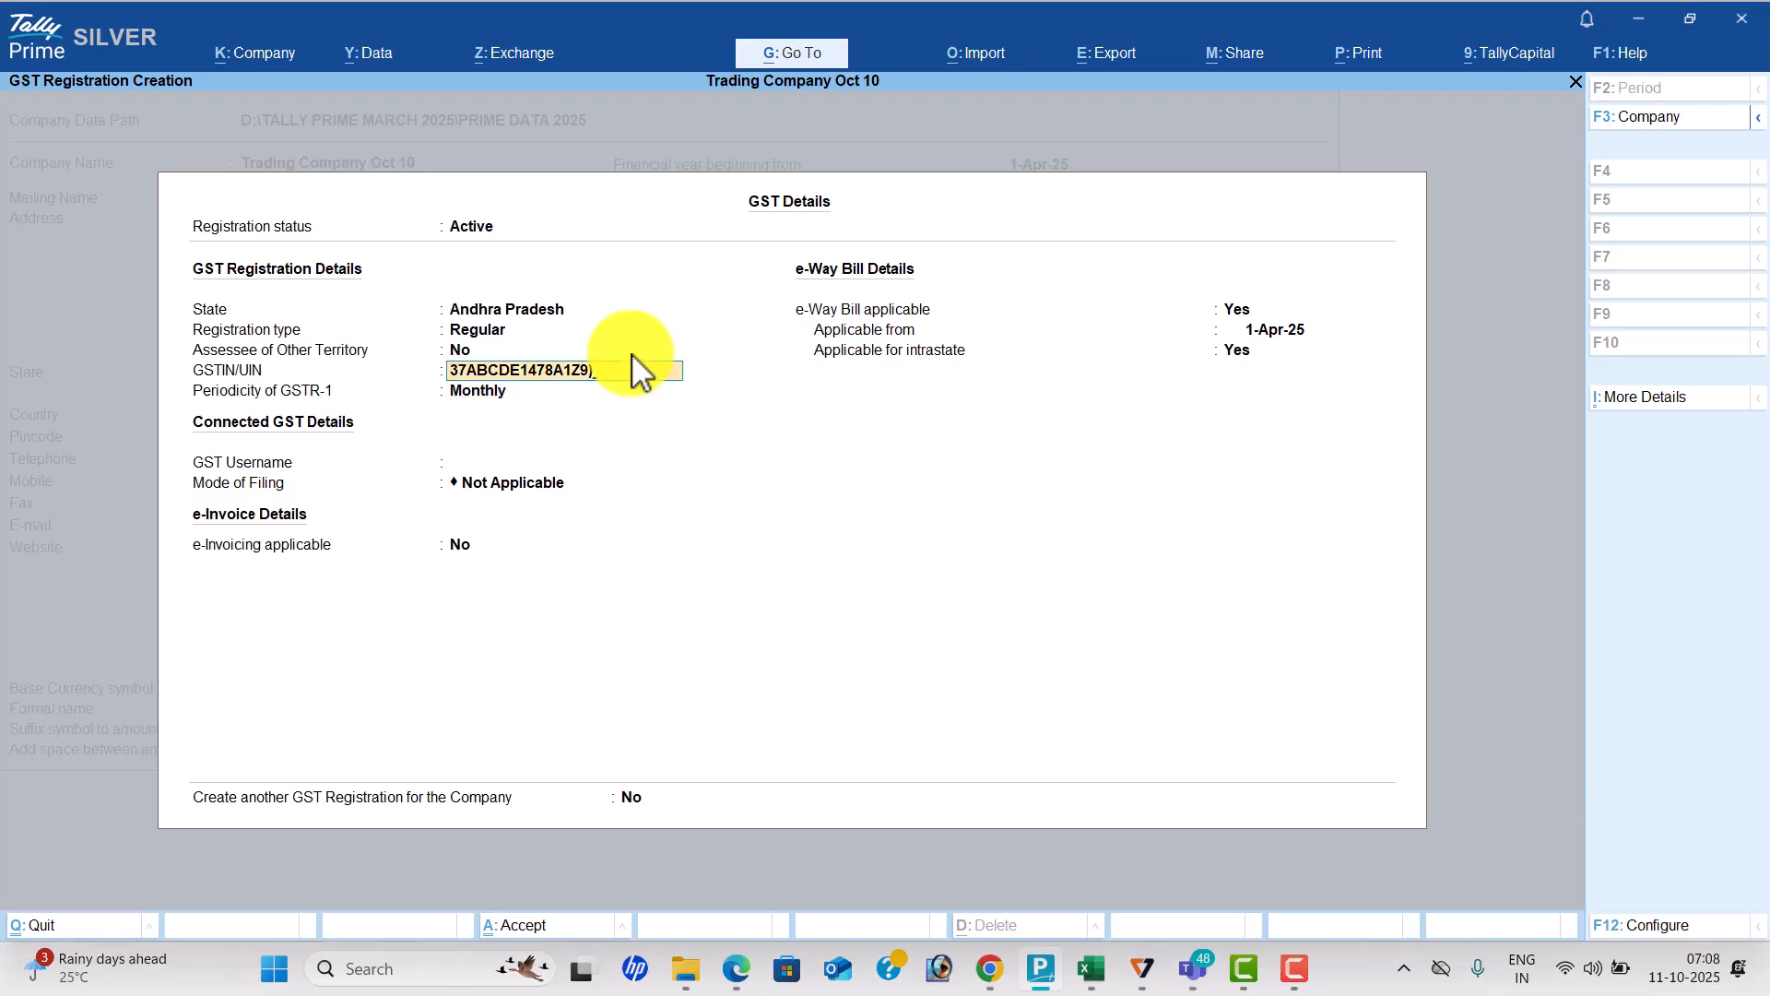
{"action": "key", "text": "Return"}
{"action": "key", "text": "Return"}
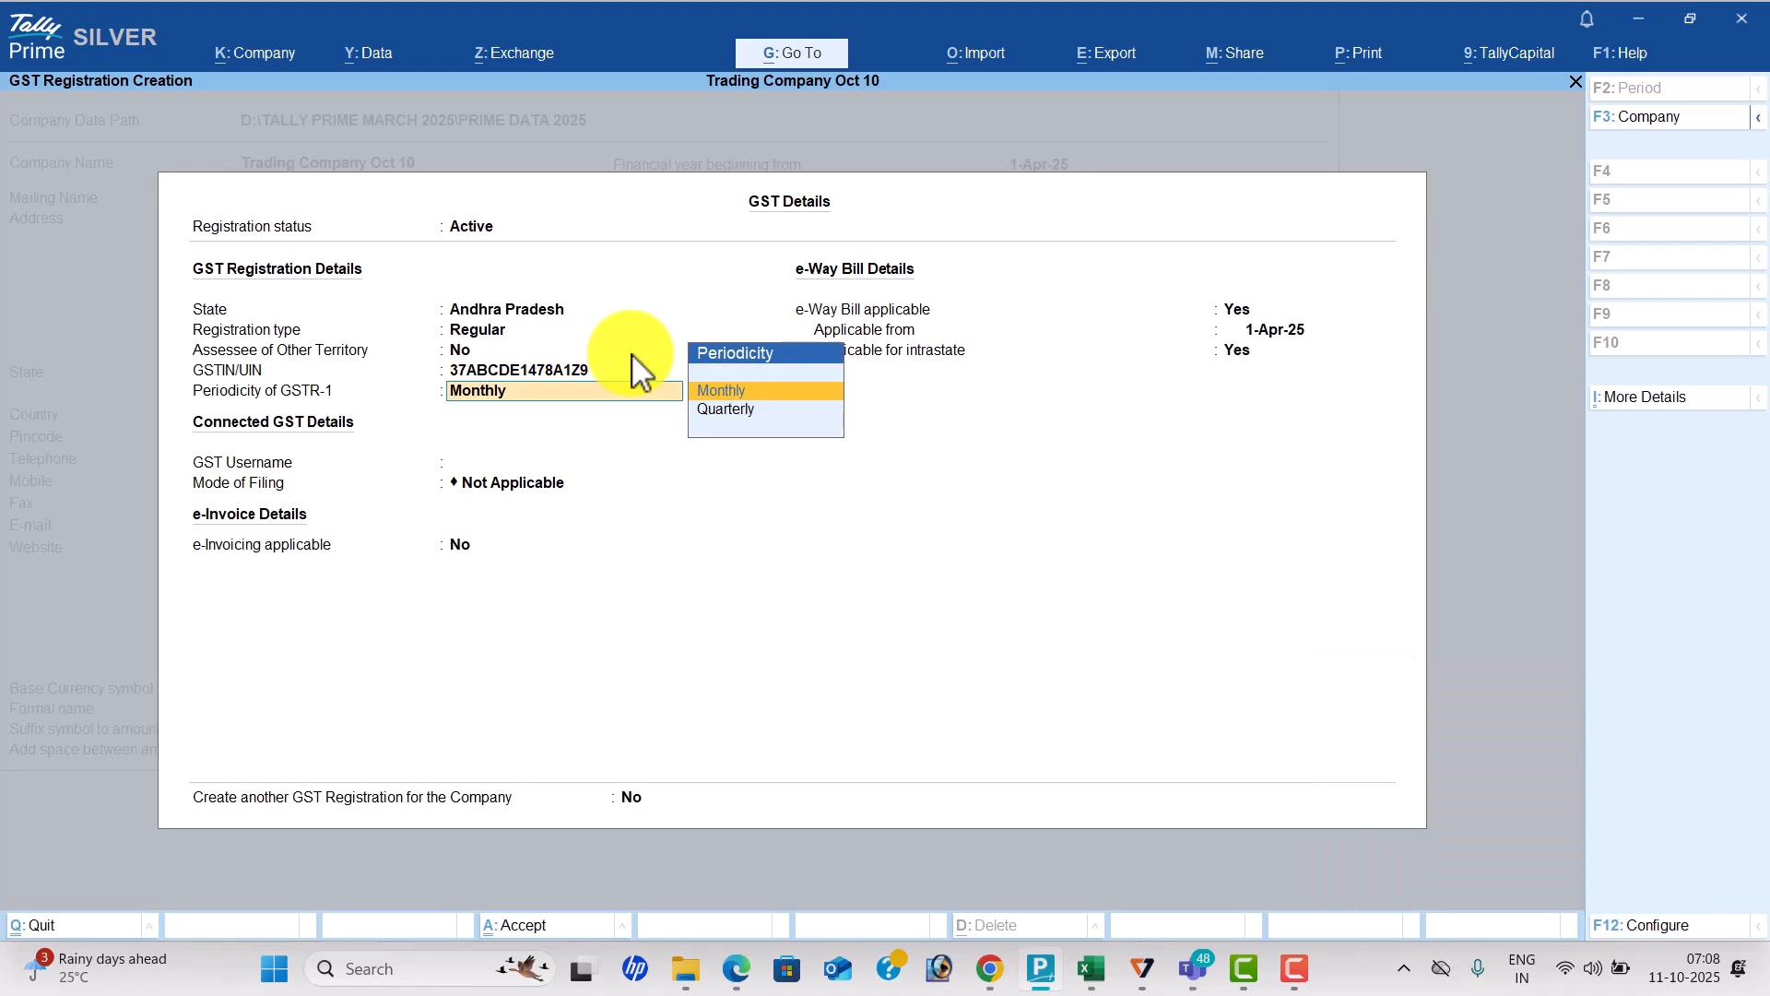
{"action": "key", "text": "ctrl+a"}
{"action": "key", "text": "ctrl+a"}
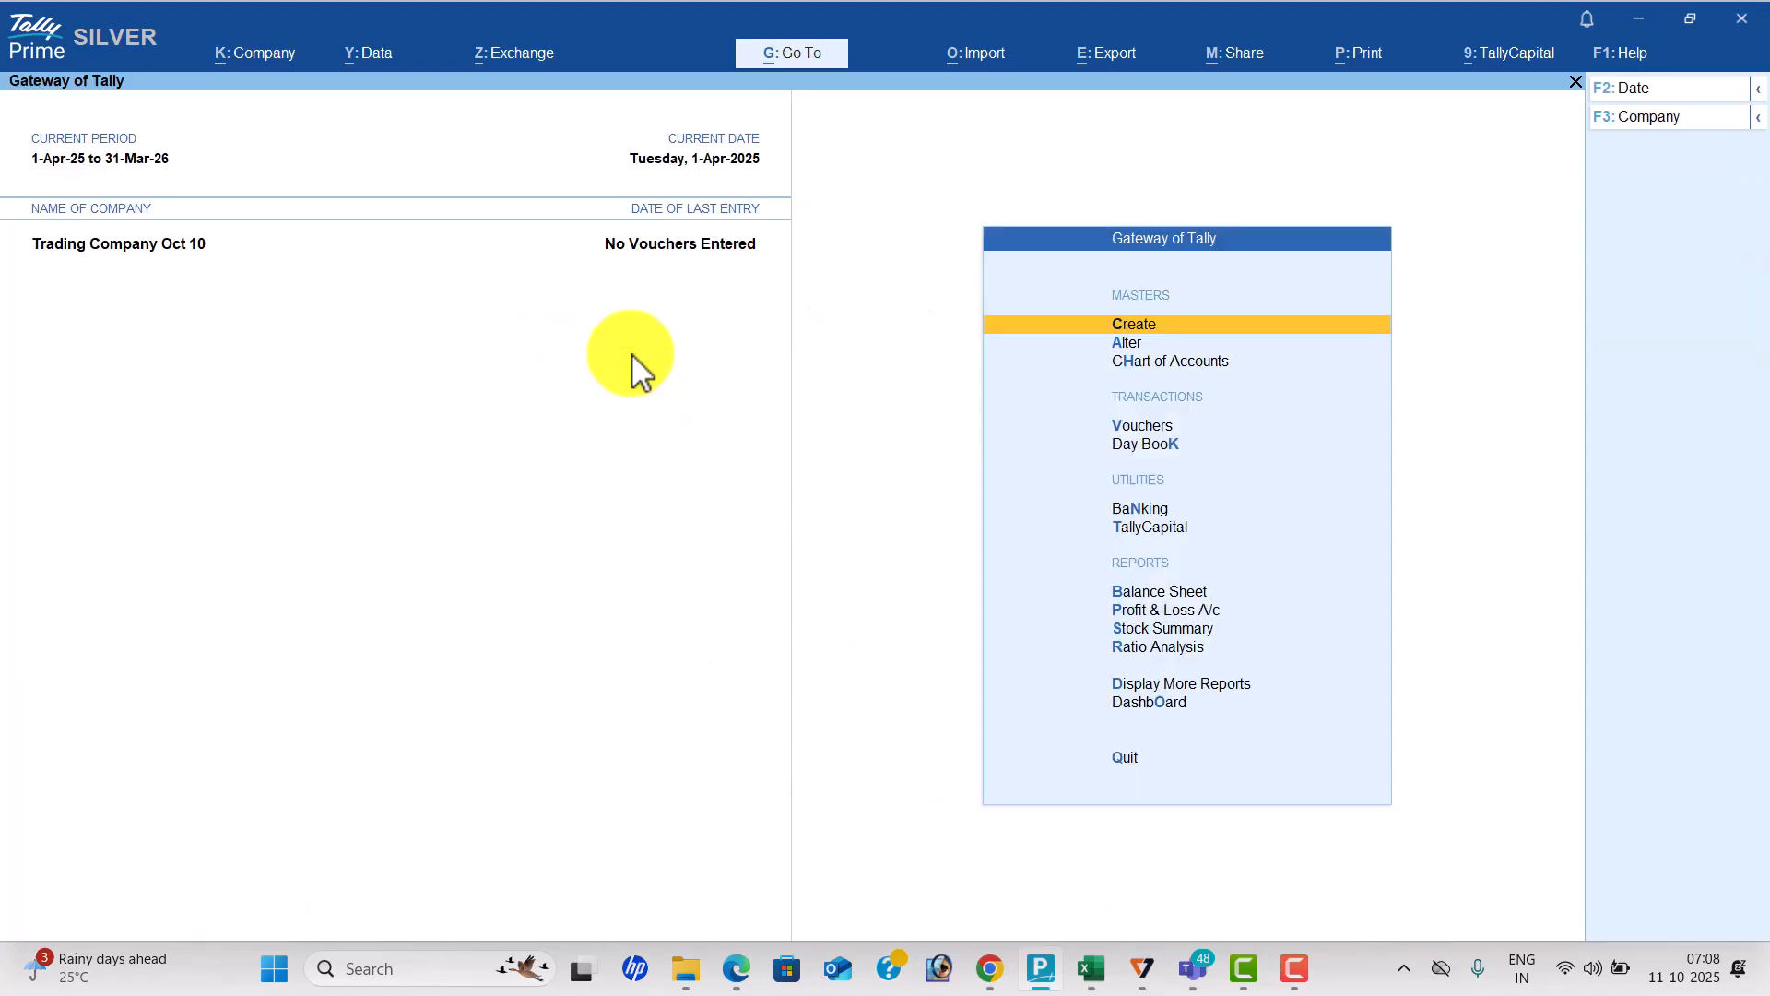
Open a new Receipt voucher and set its date to 1-Jul-25.
{"action": "key", "text": "Down"}
{"action": "key", "text": "Down"}
{"action": "key", "text": "Down"}
{"action": "key", "text": "Return"}
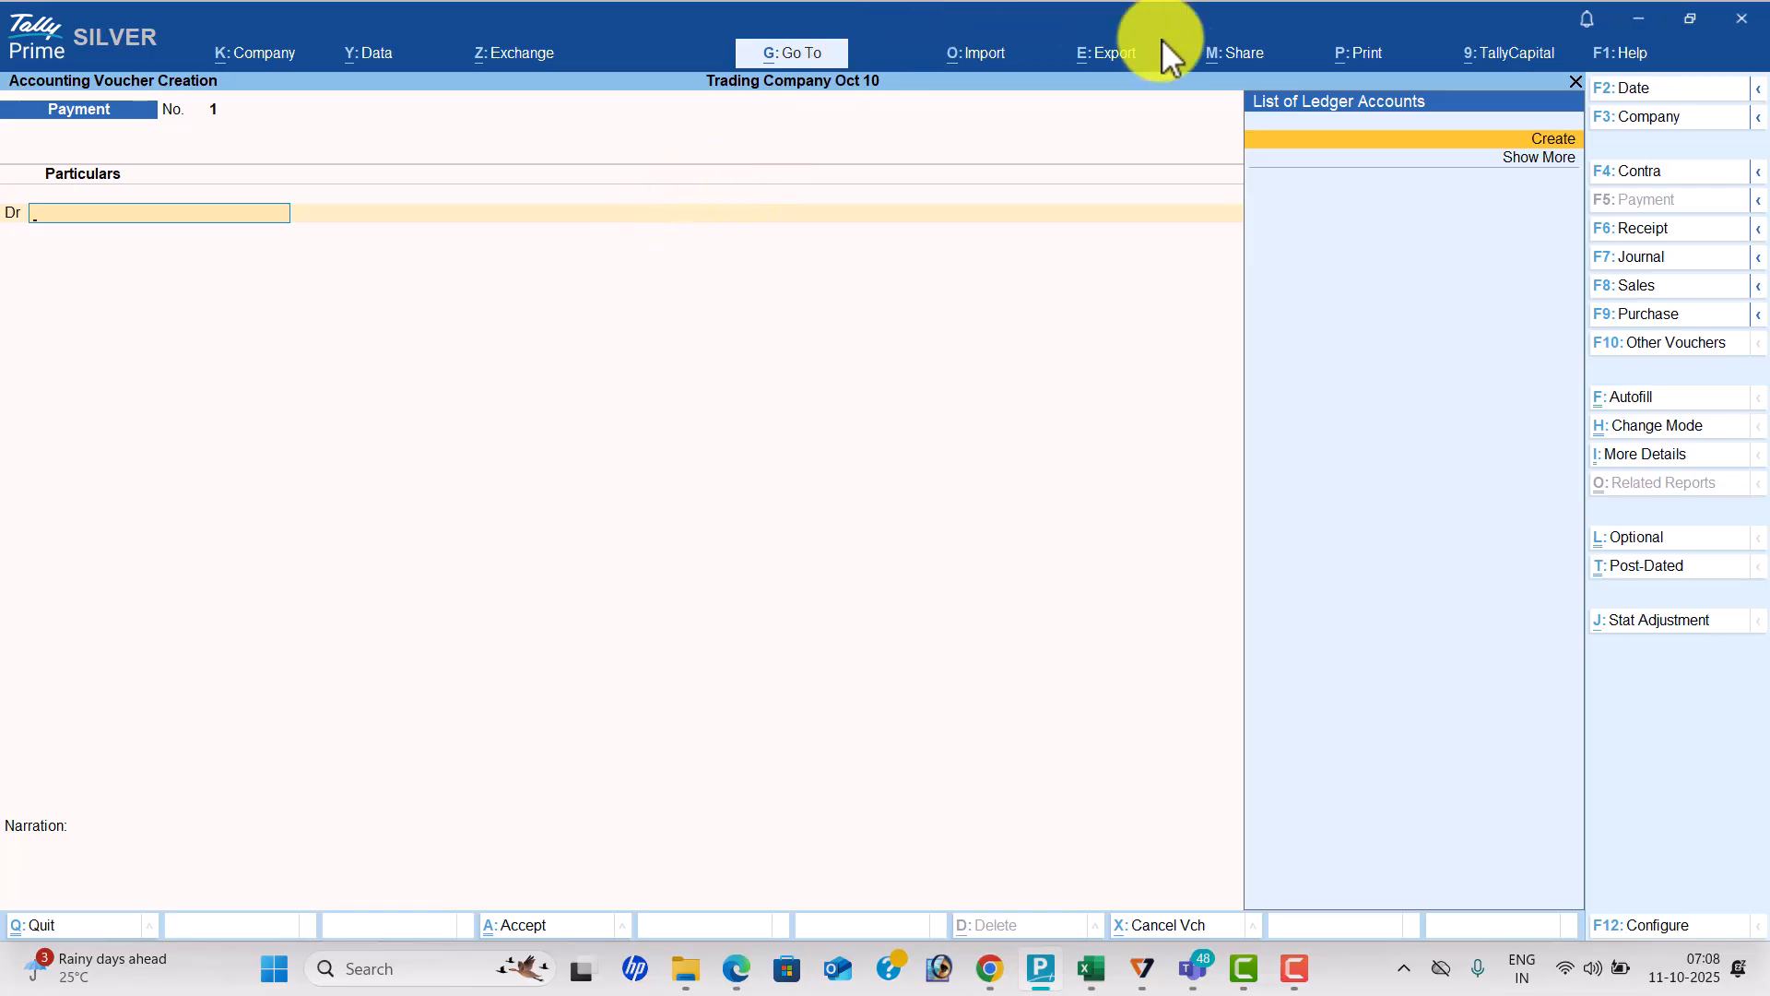
{"action": "left_click", "coordinate": [1649, 236]}
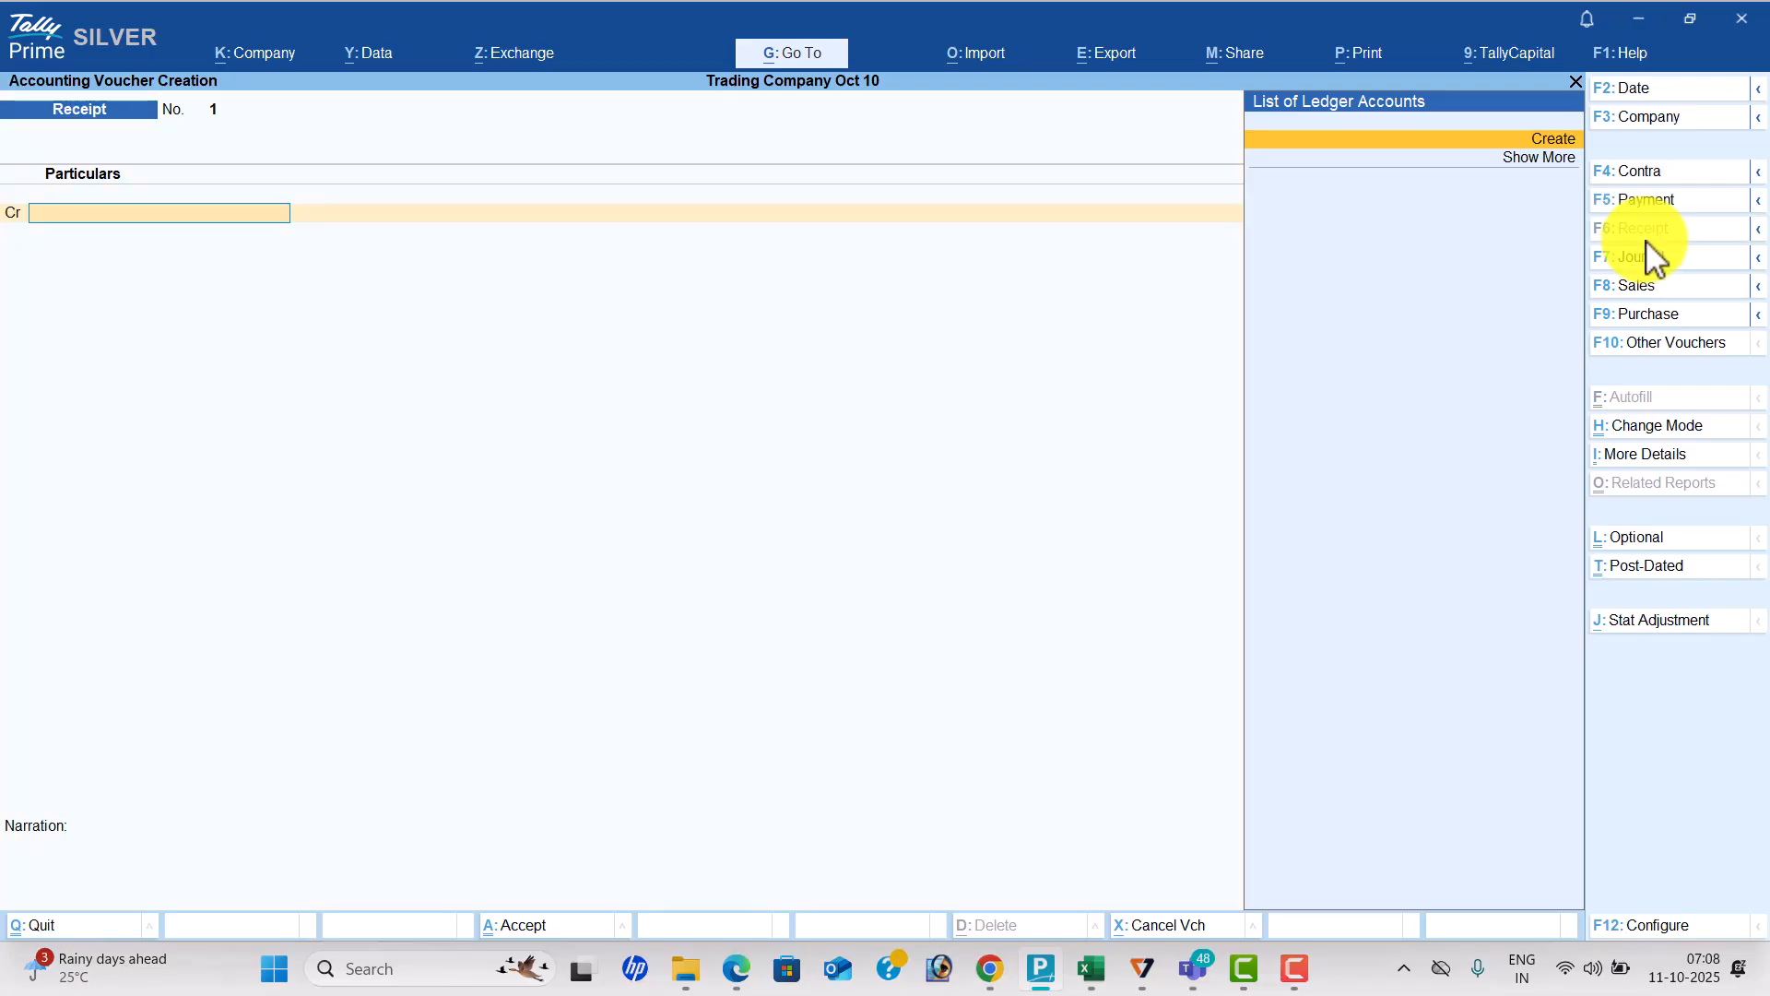
{"action": "left_click", "coordinate": [1657, 91]}
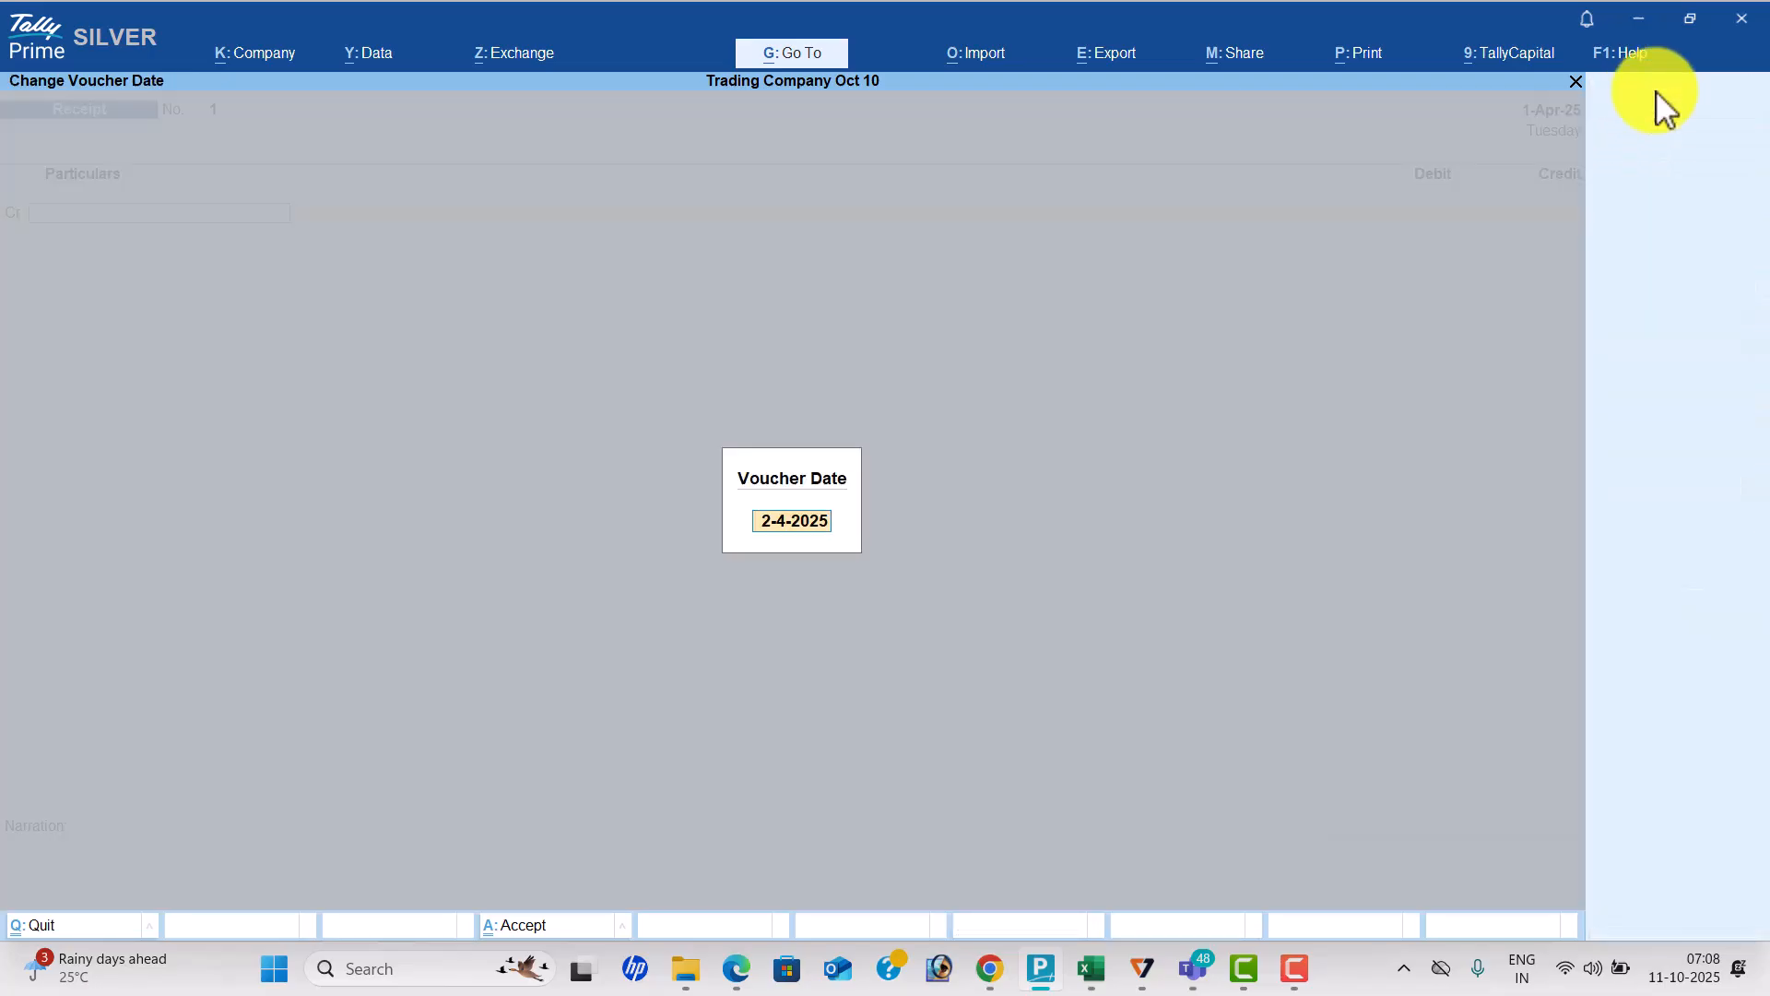
{"action": "type", "text": "1-7"}
{"action": "key", "text": "Return"}
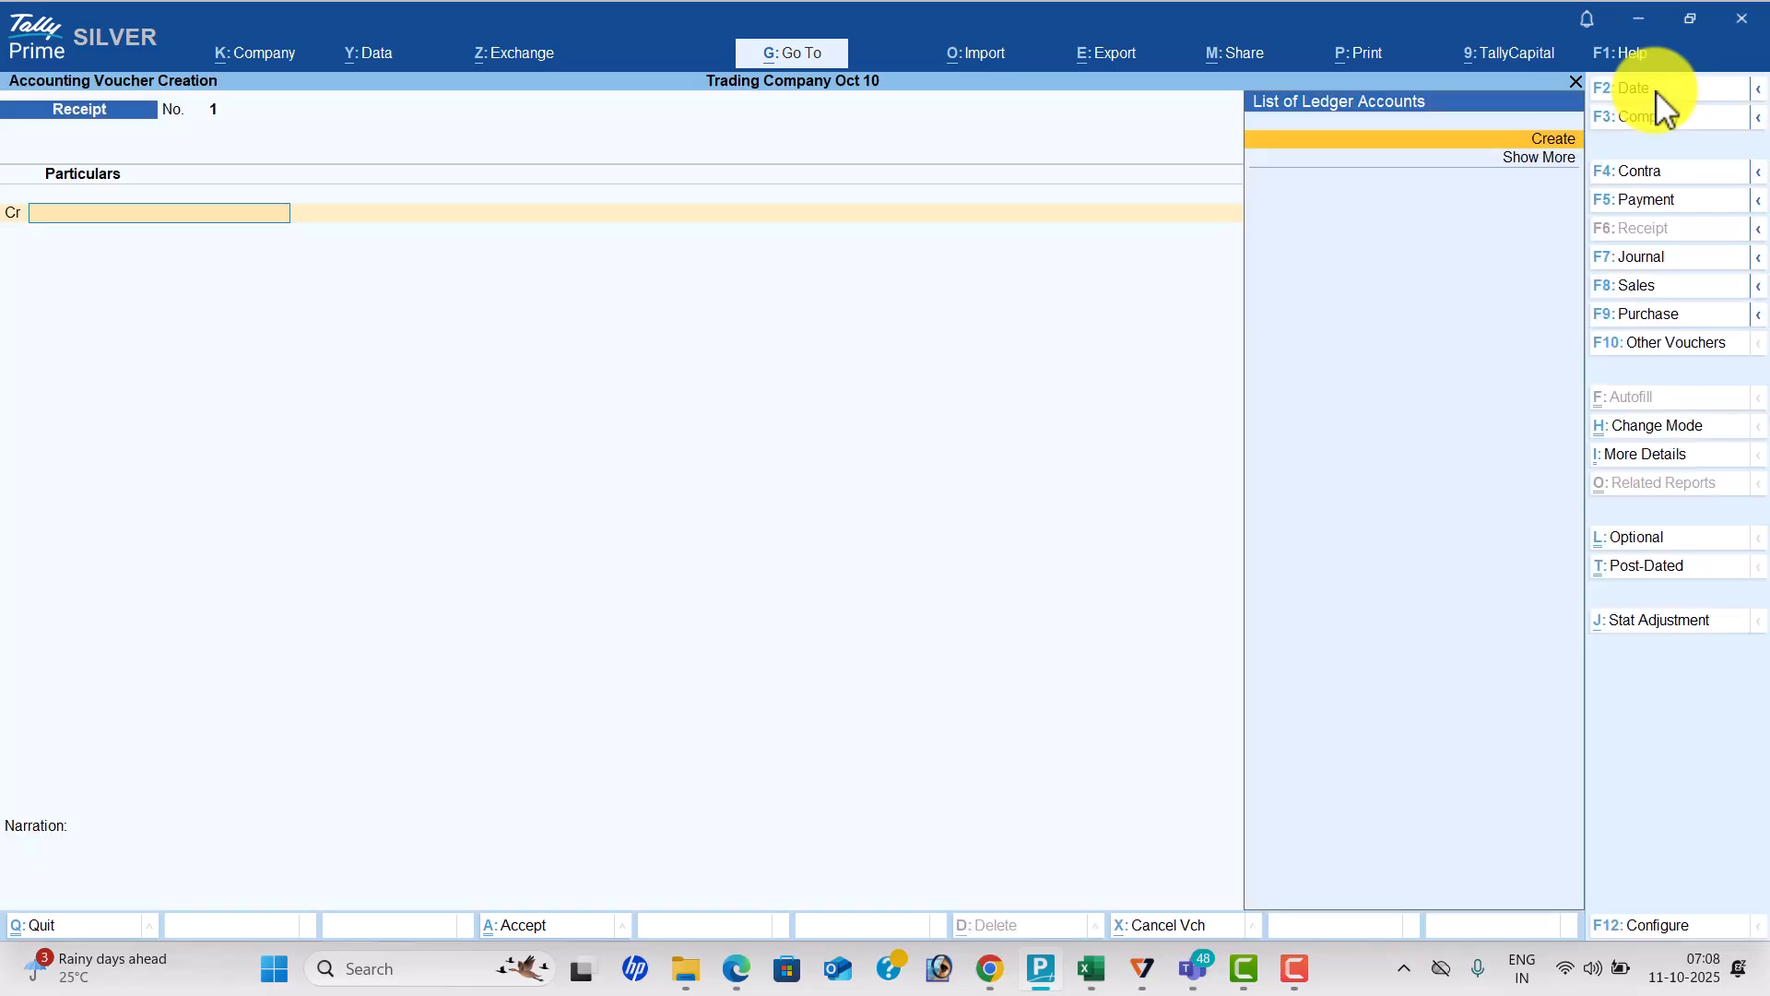
Create a Capital ledger under Capital Account for the receipt voucher's credit line and save it.
{"action": "key", "text": "alt+c"}
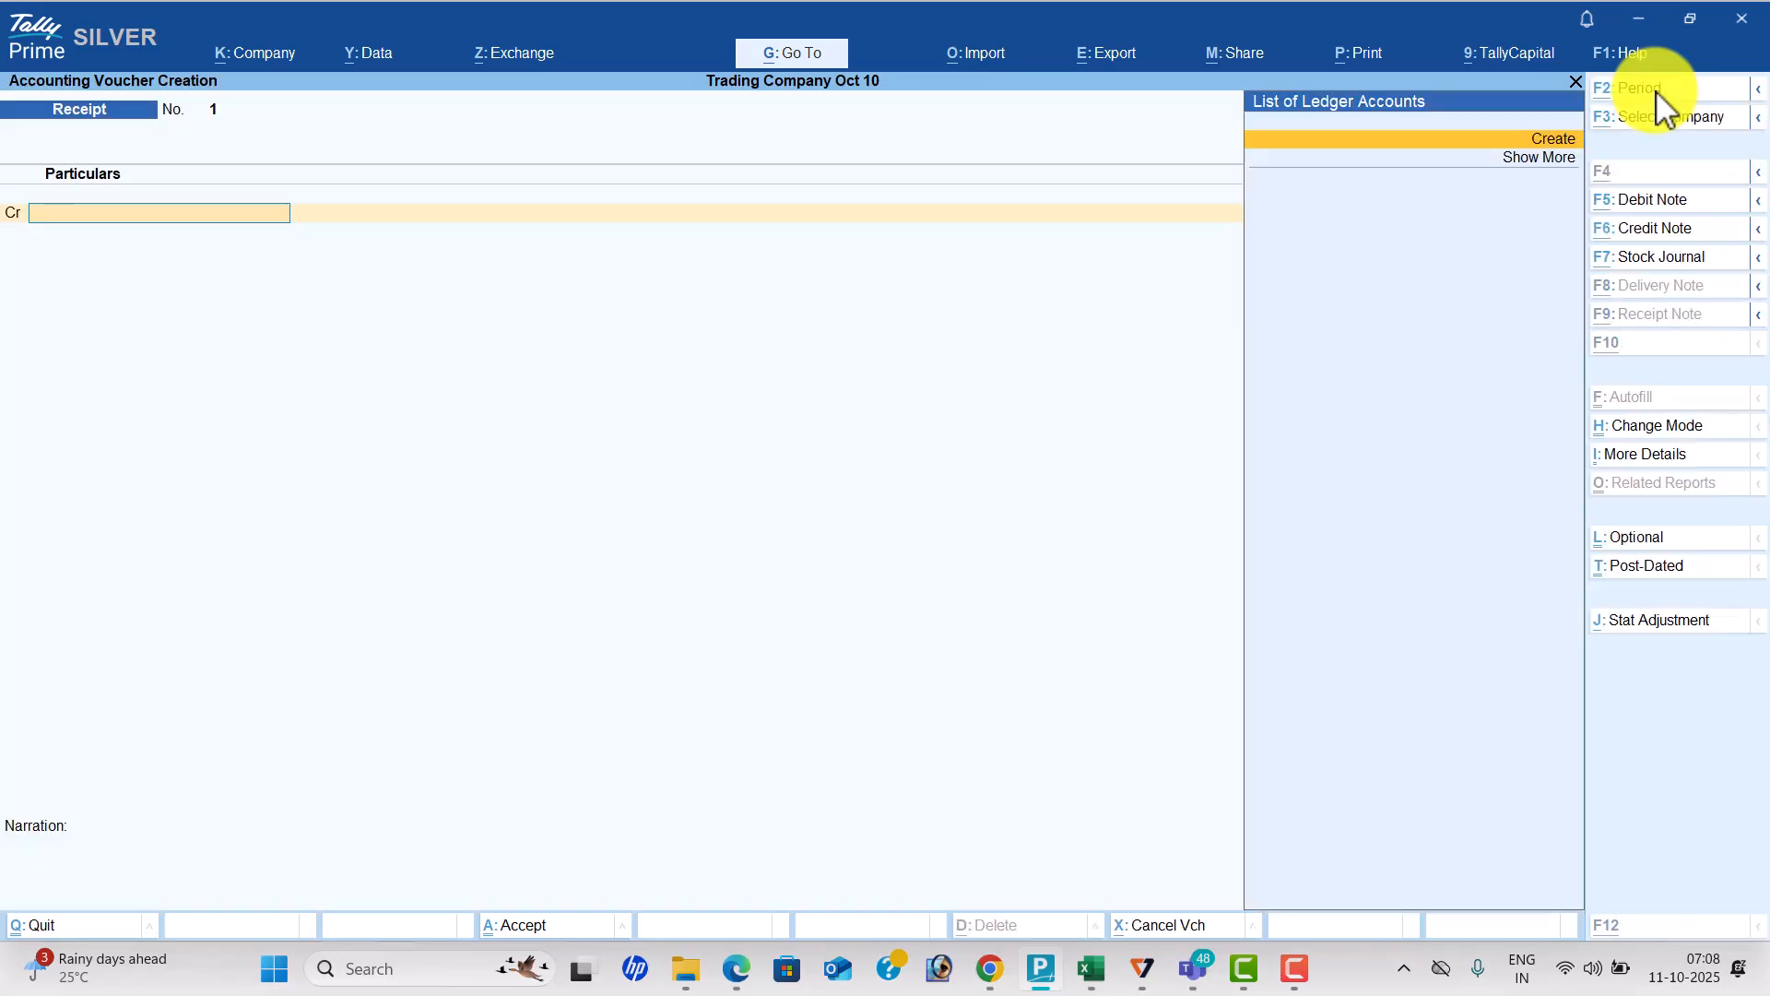
{"action": "type", "text": "Capital"}
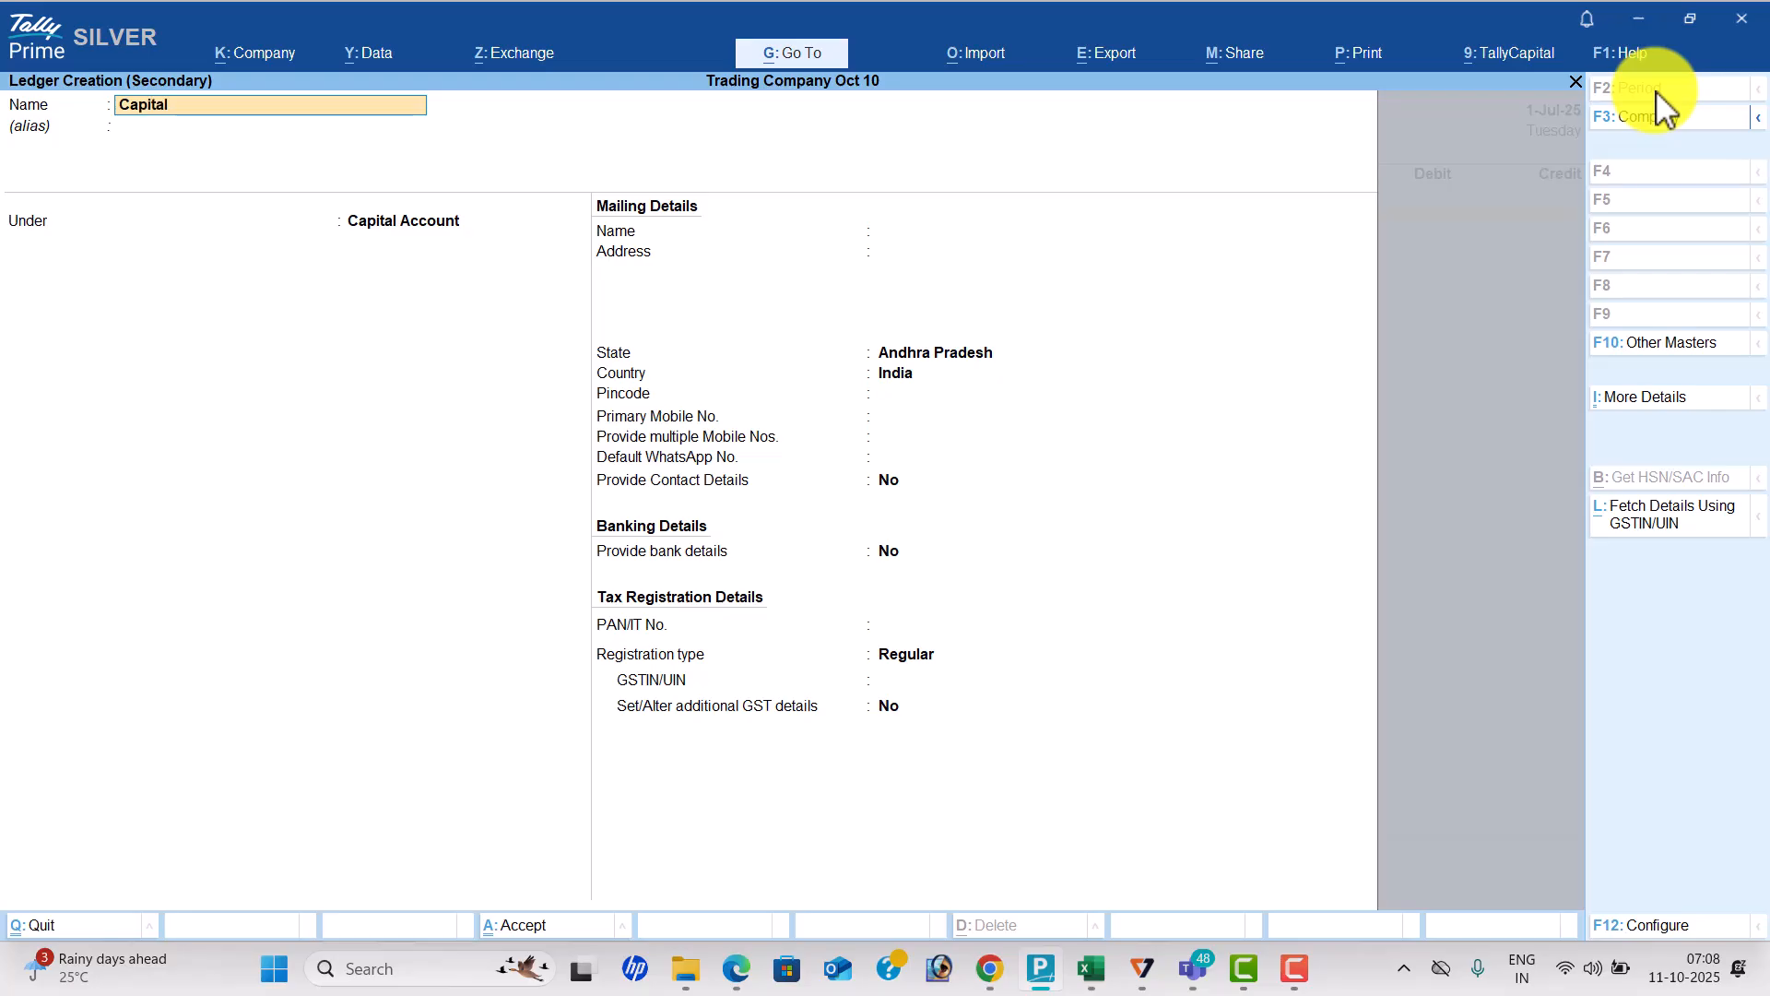
{"action": "key", "text": "Return"}
{"action": "type", "text": "Ca"}
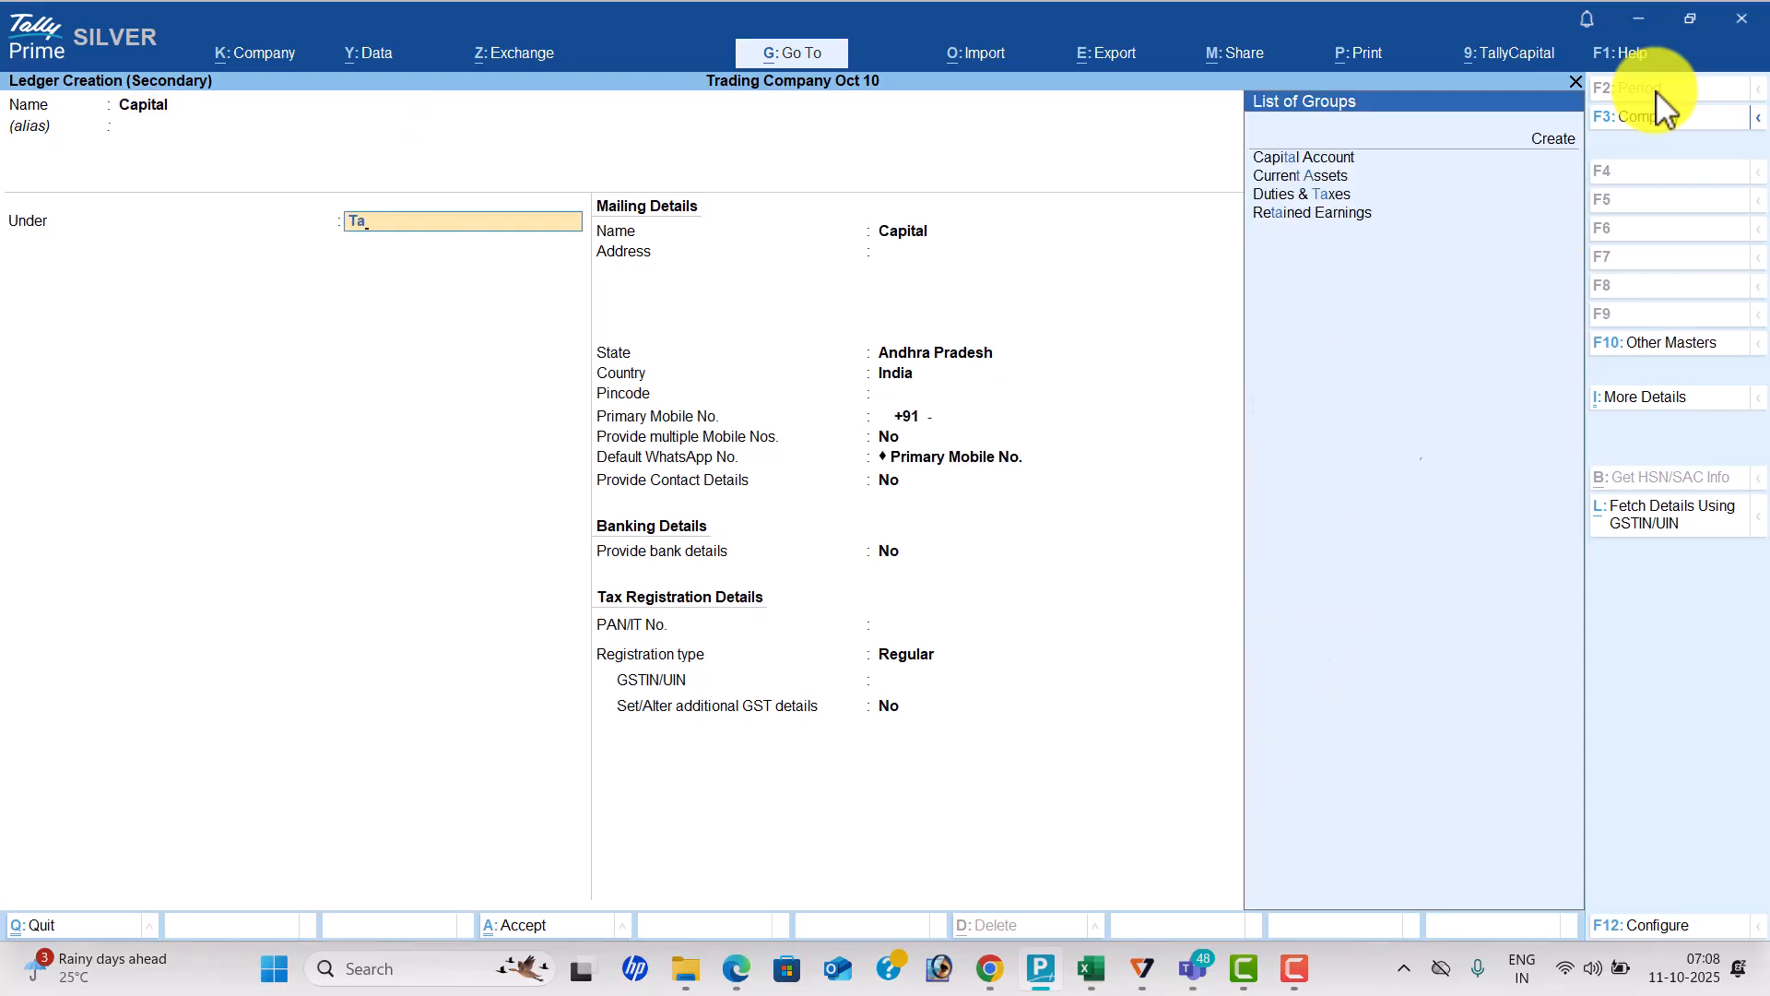
{"action": "key", "text": "Down"}
{"action": "key", "text": "Return"}
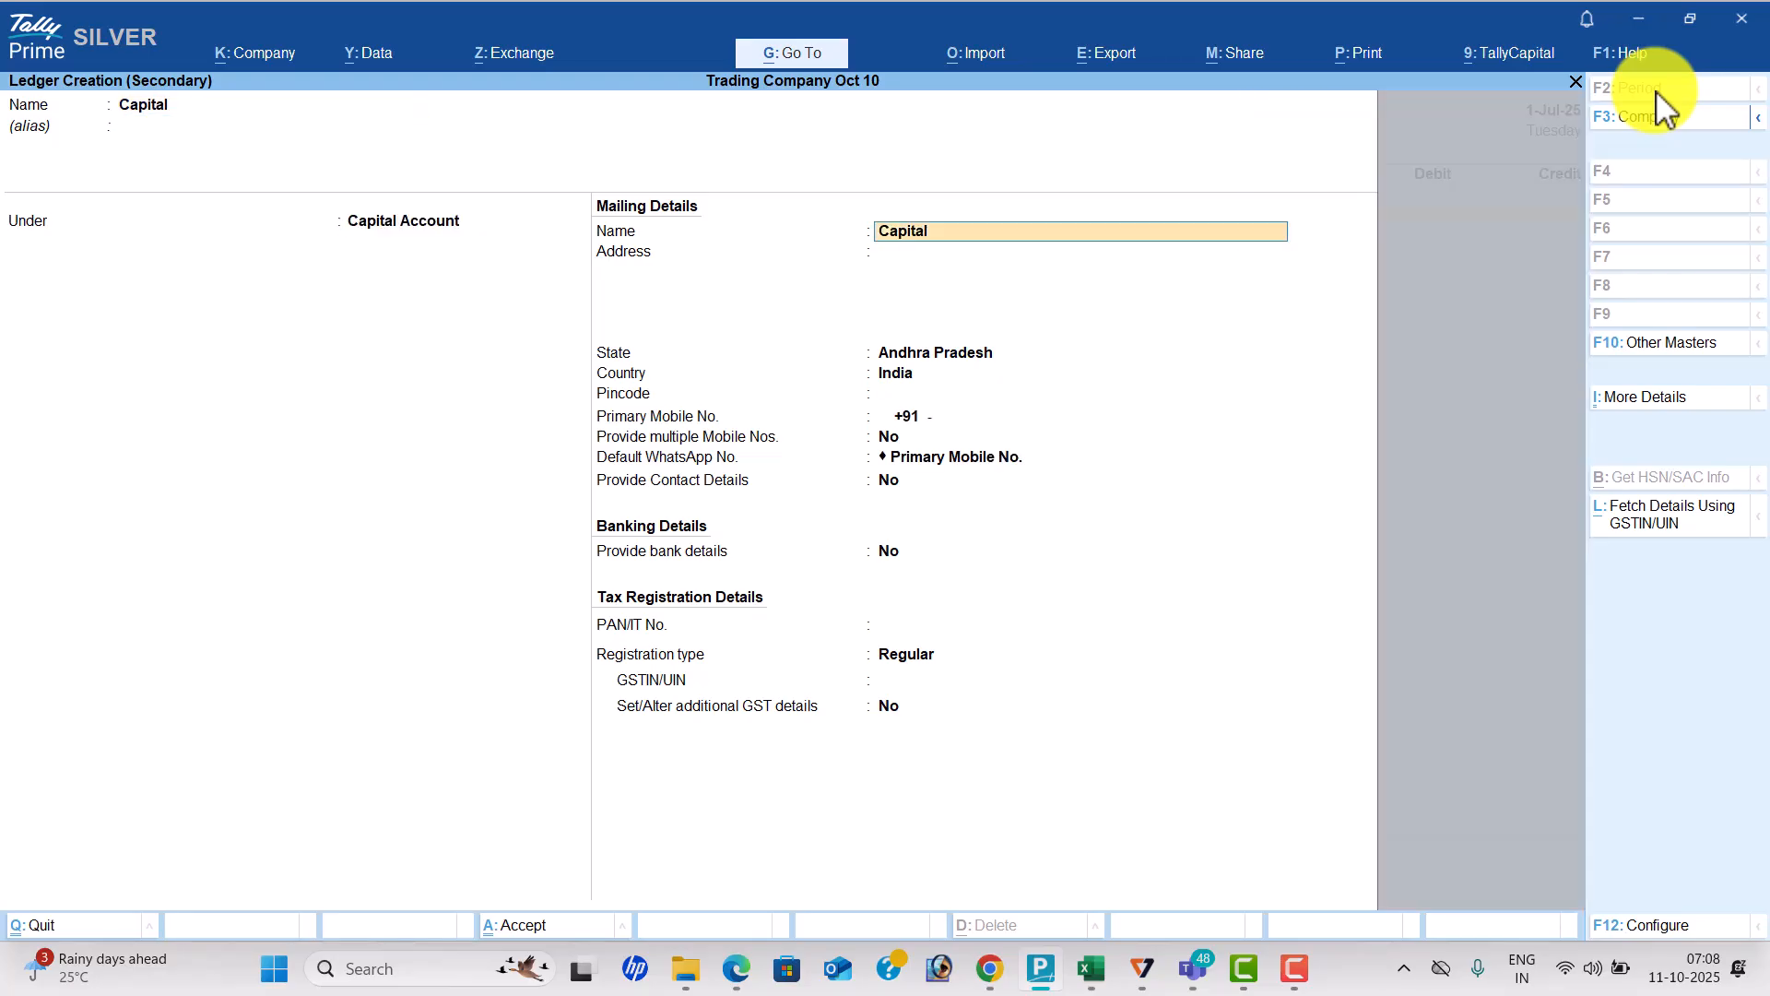
{"action": "key", "text": "ctrl+a"}
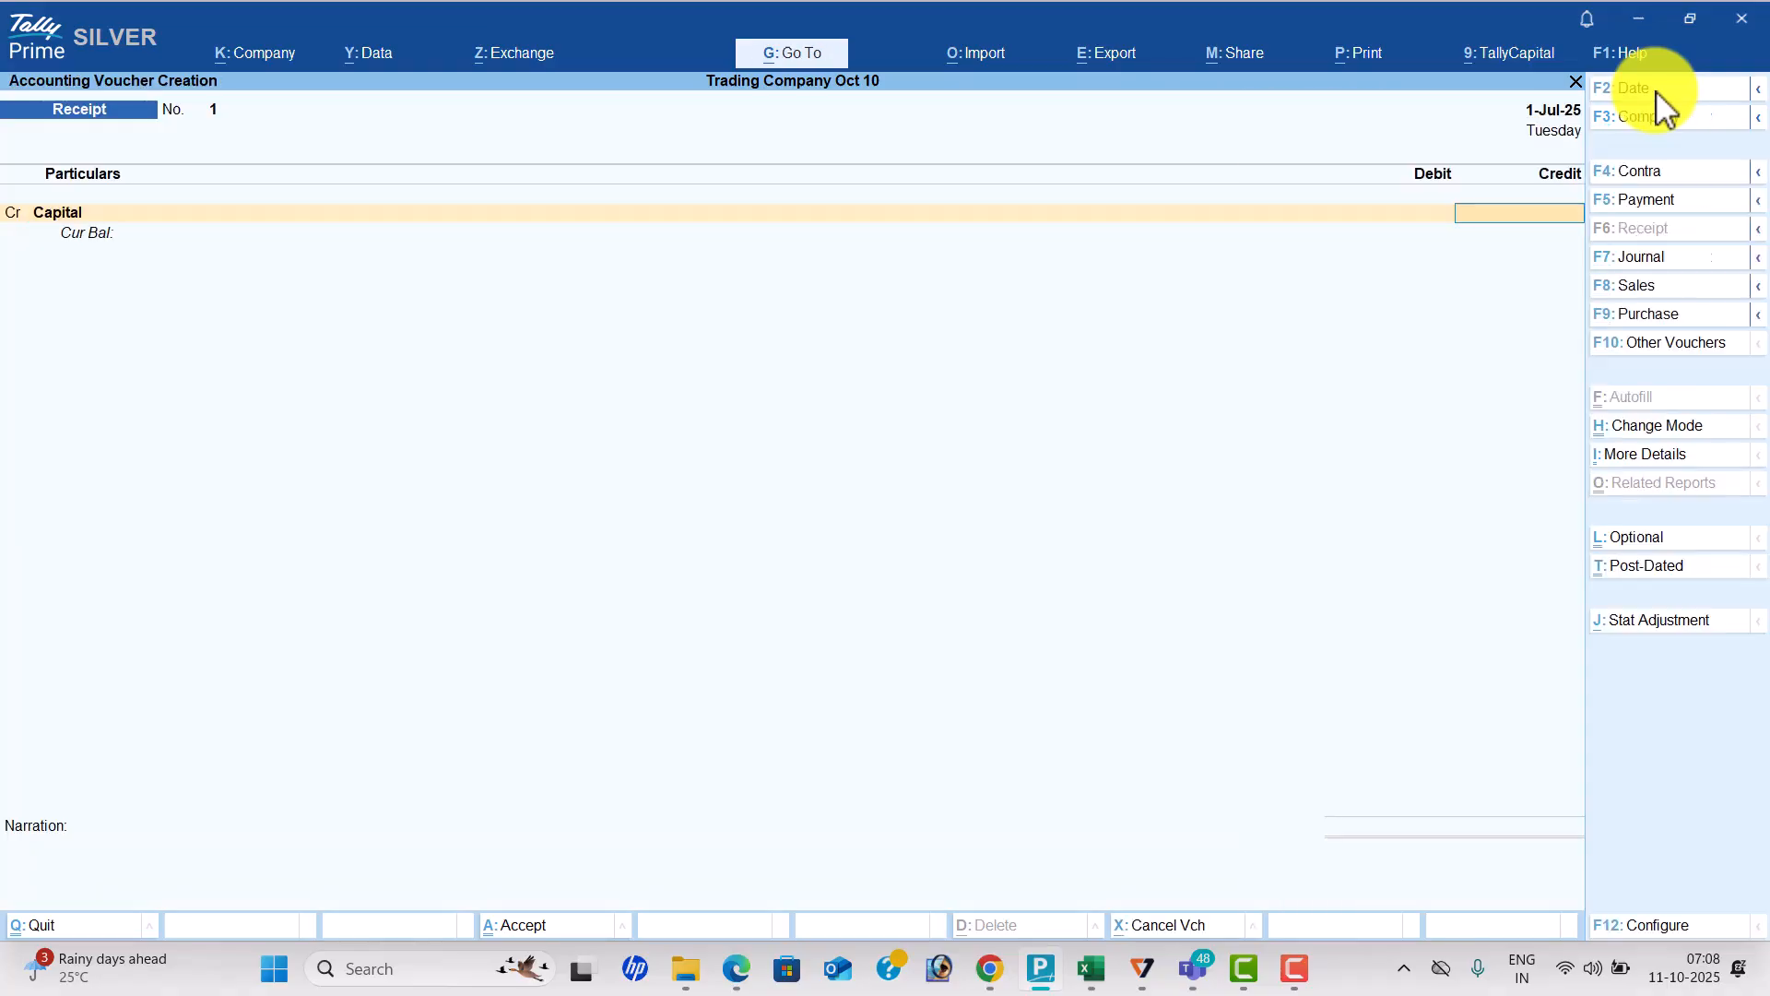
Check transaction 1 in the Module 2 PDF and credit Capital with 15,00,000 in the TallyPrime receipt voucher.
{"action": "key", "text": "alt+Tab"}
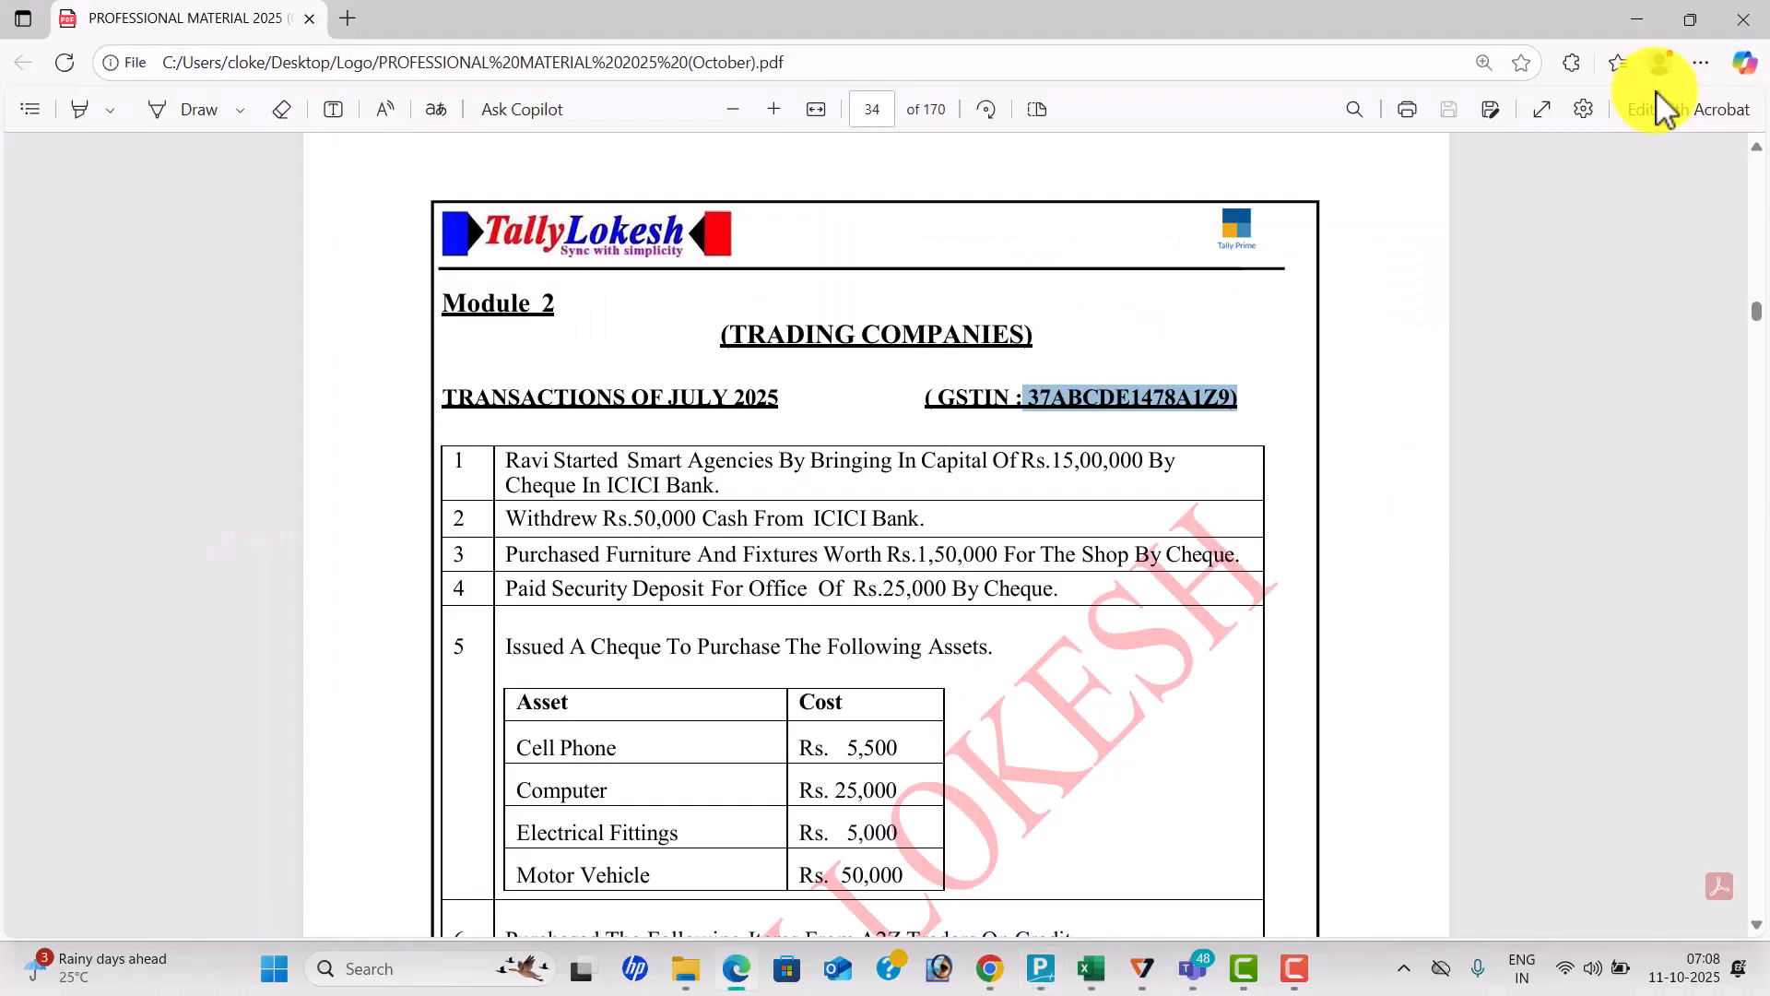
{"action": "left_click", "coordinate": [1052, 576]}
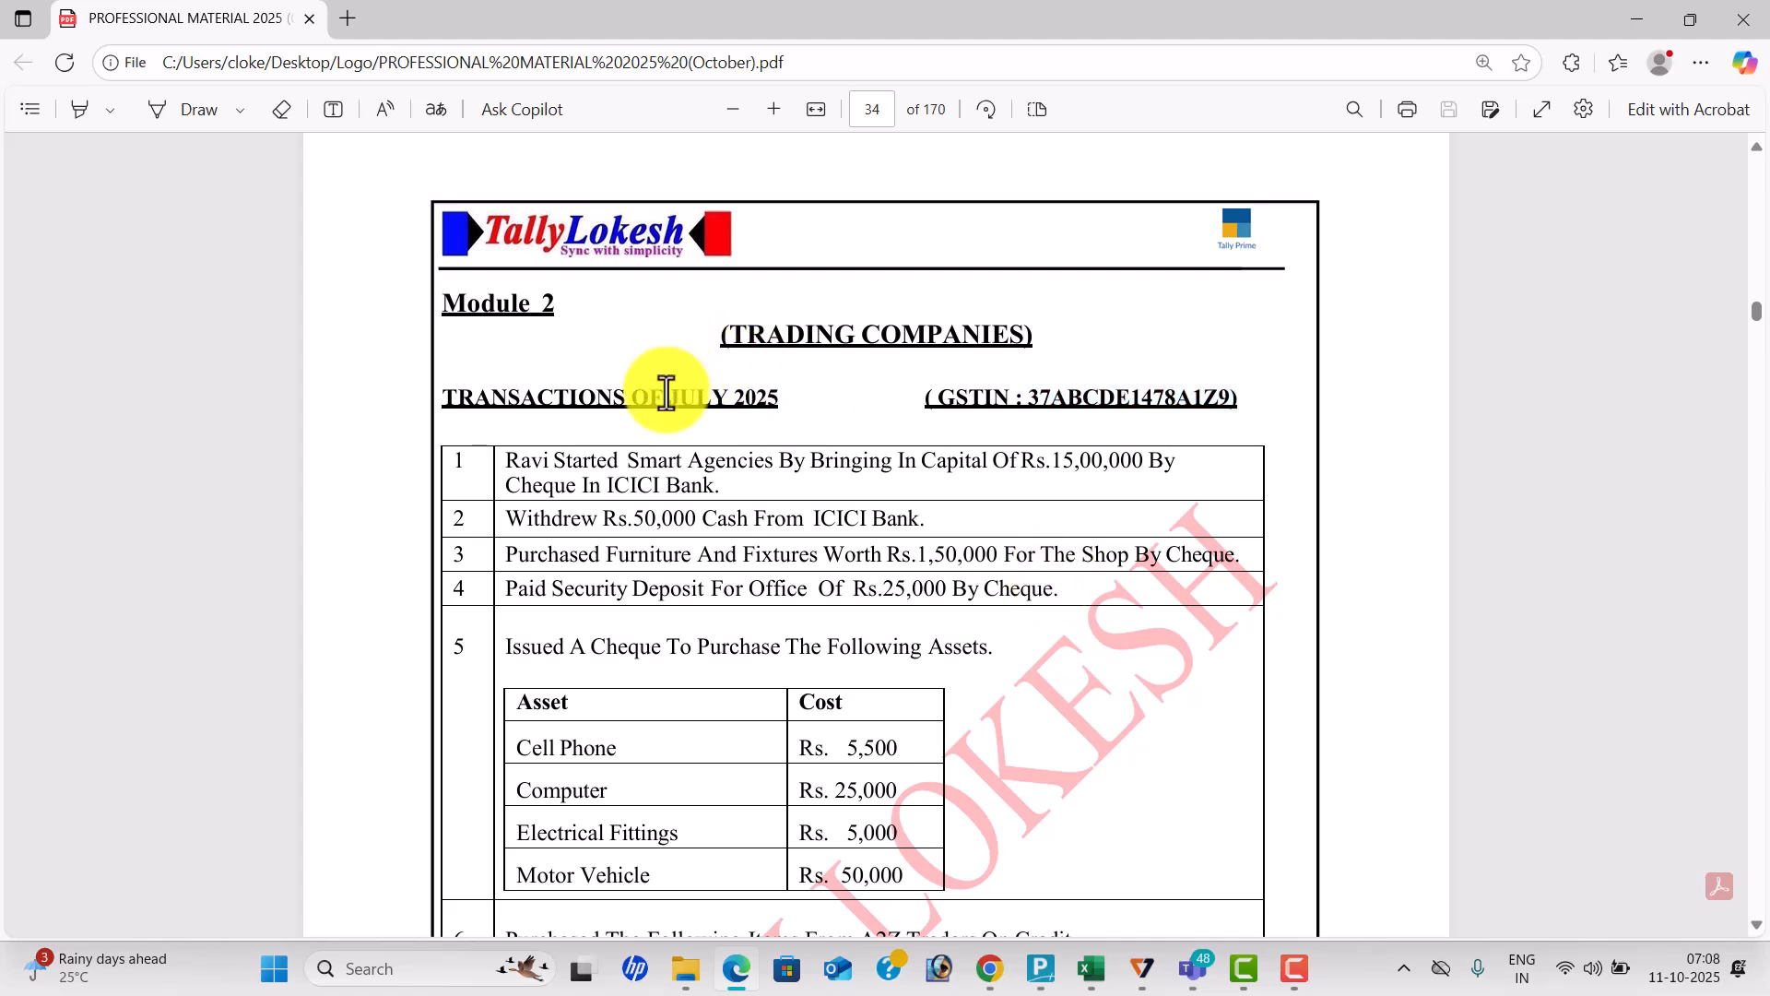
{"action": "left_click_drag", "start_coordinate": [664, 397], "coordinate": [775, 397]}
{"action": "key", "text": "alt+Tab"}
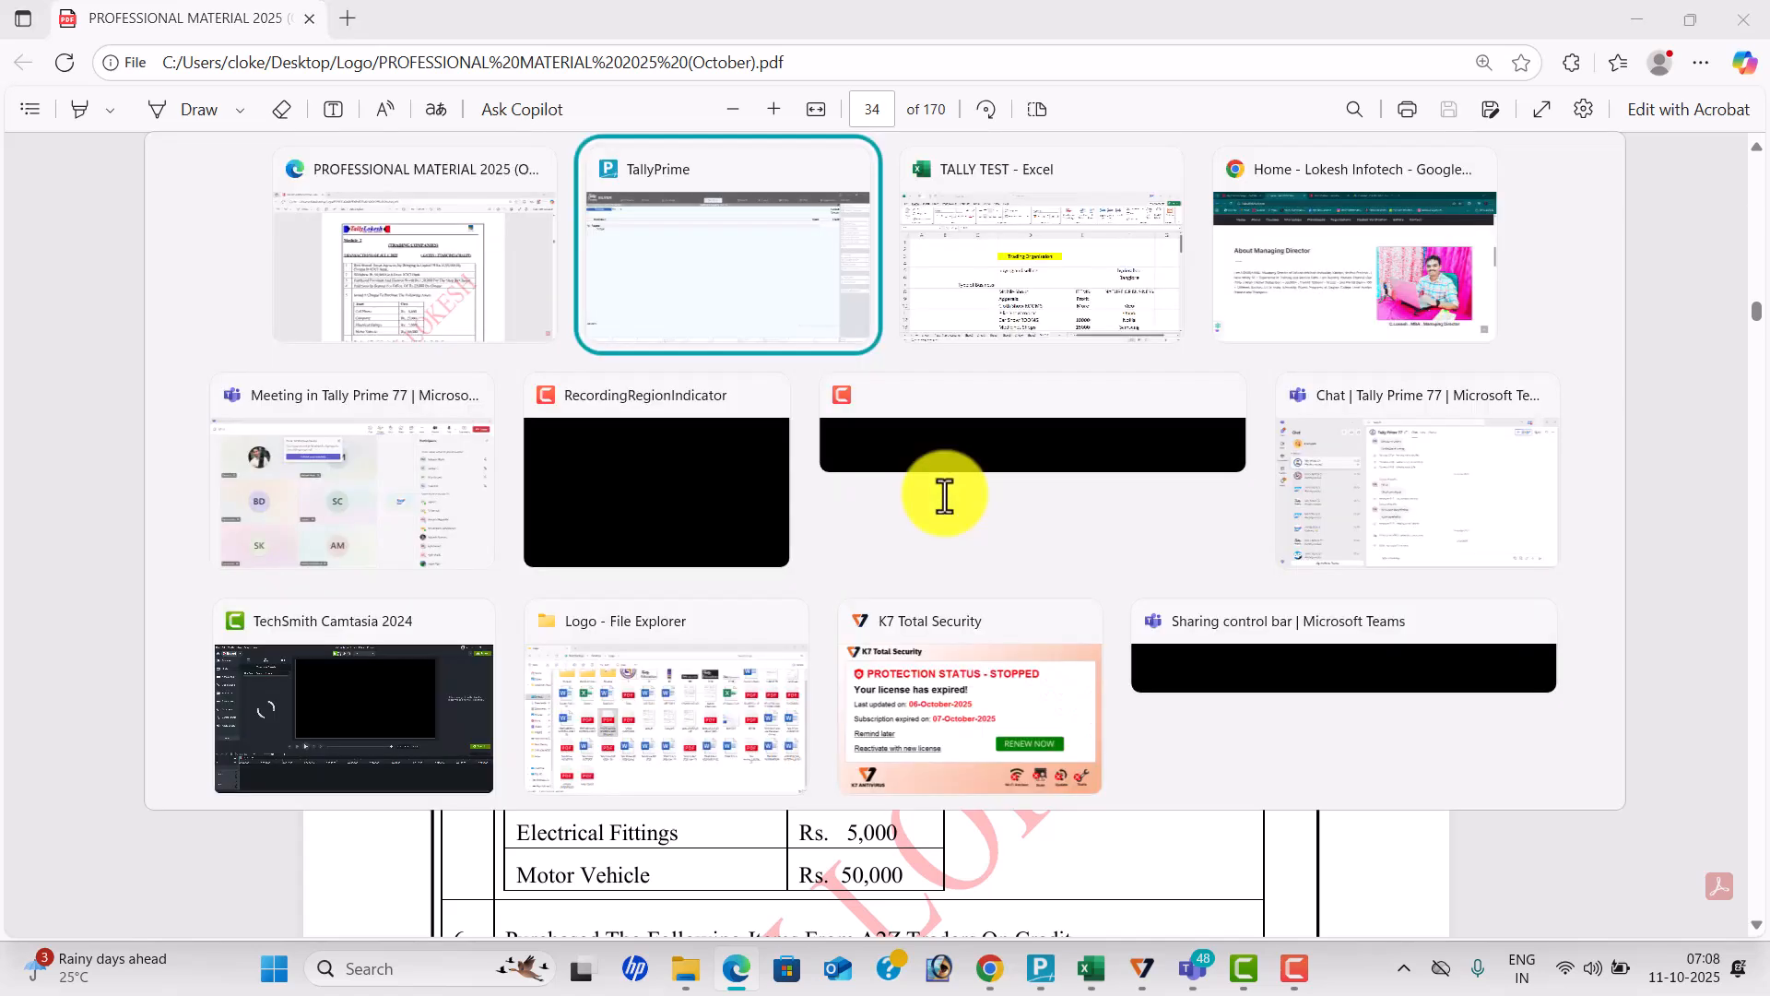
{"action": "type", "text": "1500"}
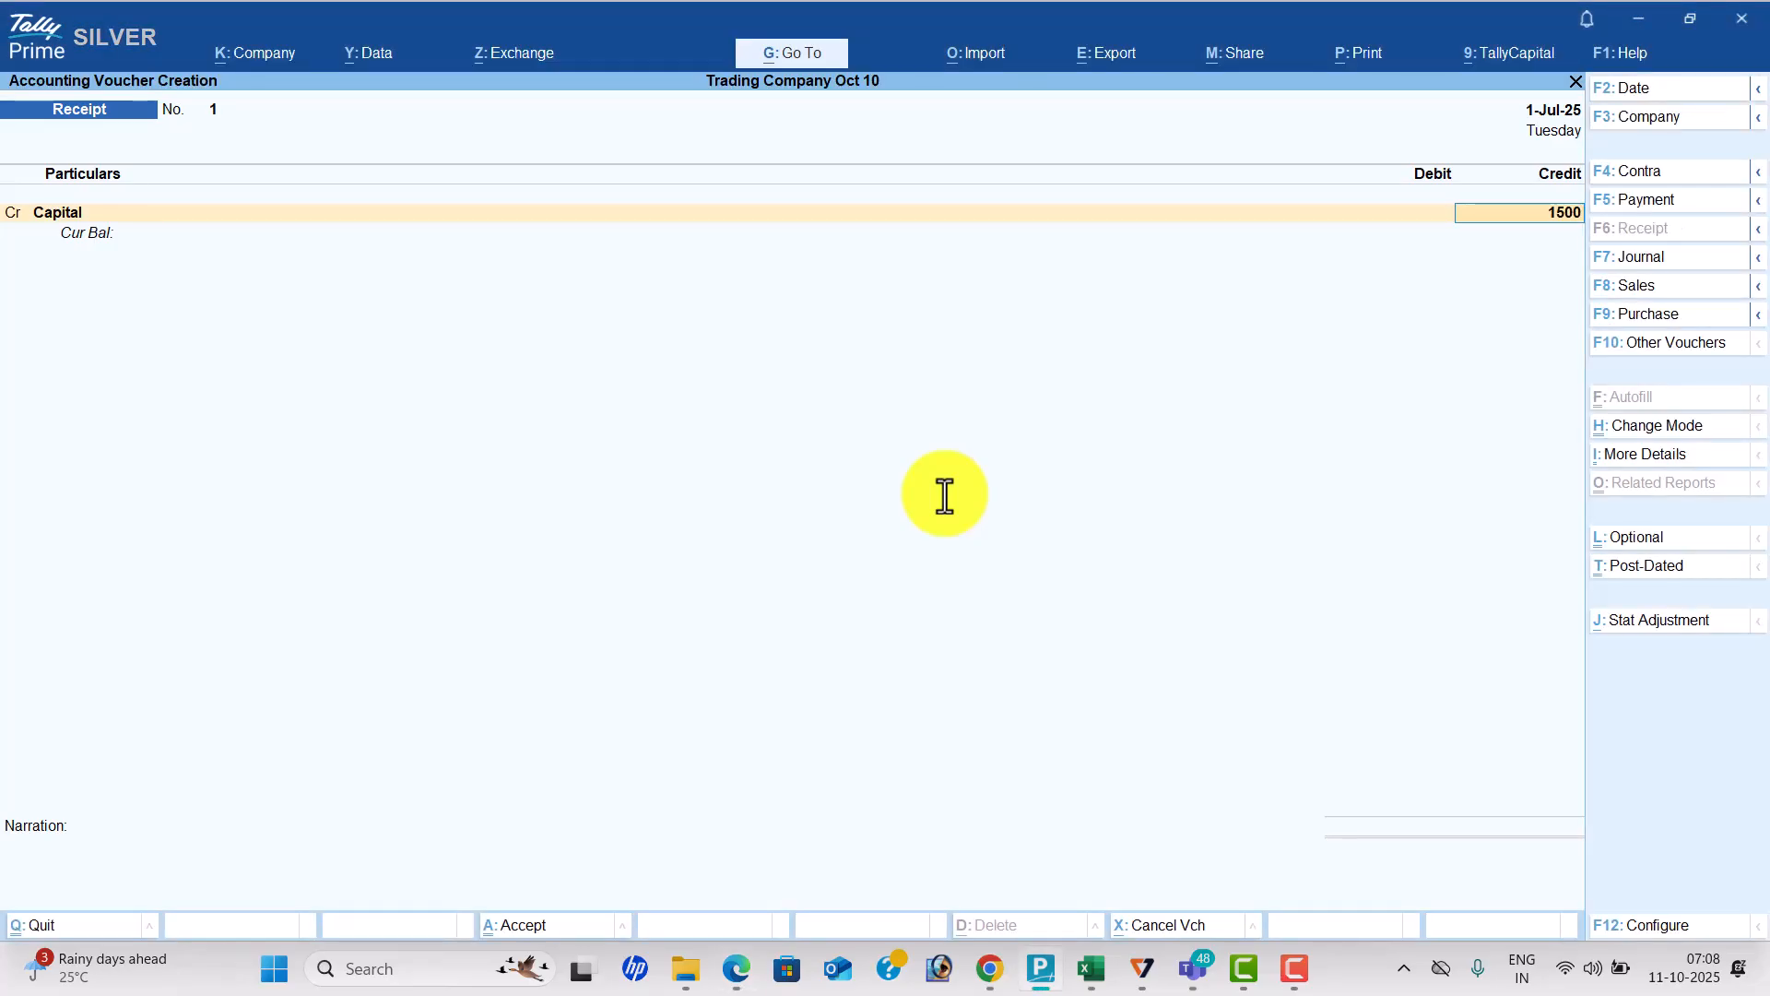
{"action": "type", "text": "000"}
{"action": "key", "text": "Return"}
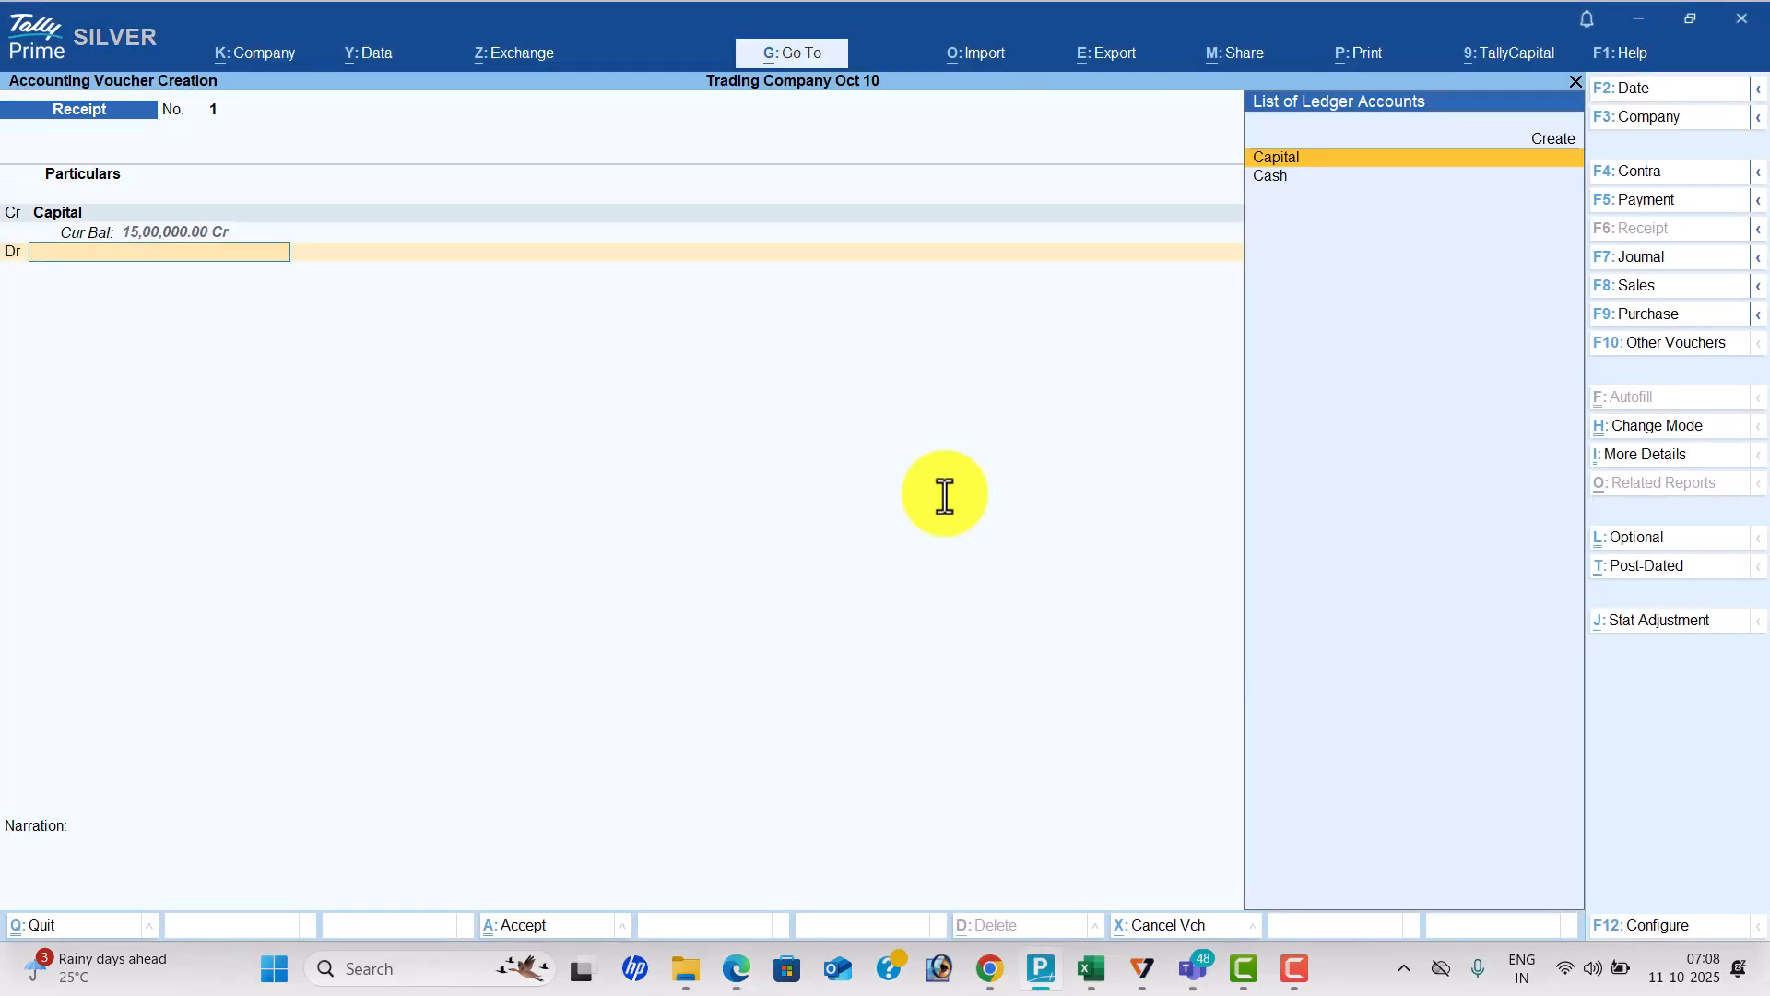
Create an Icici Bank ledger under Bank Accounts for the debit line and save the receipt voucher.
{"action": "key", "text": "alt+Tab"}
{"action": "key", "text": "alt+Tab"}
{"action": "key", "text": "alt+c"}
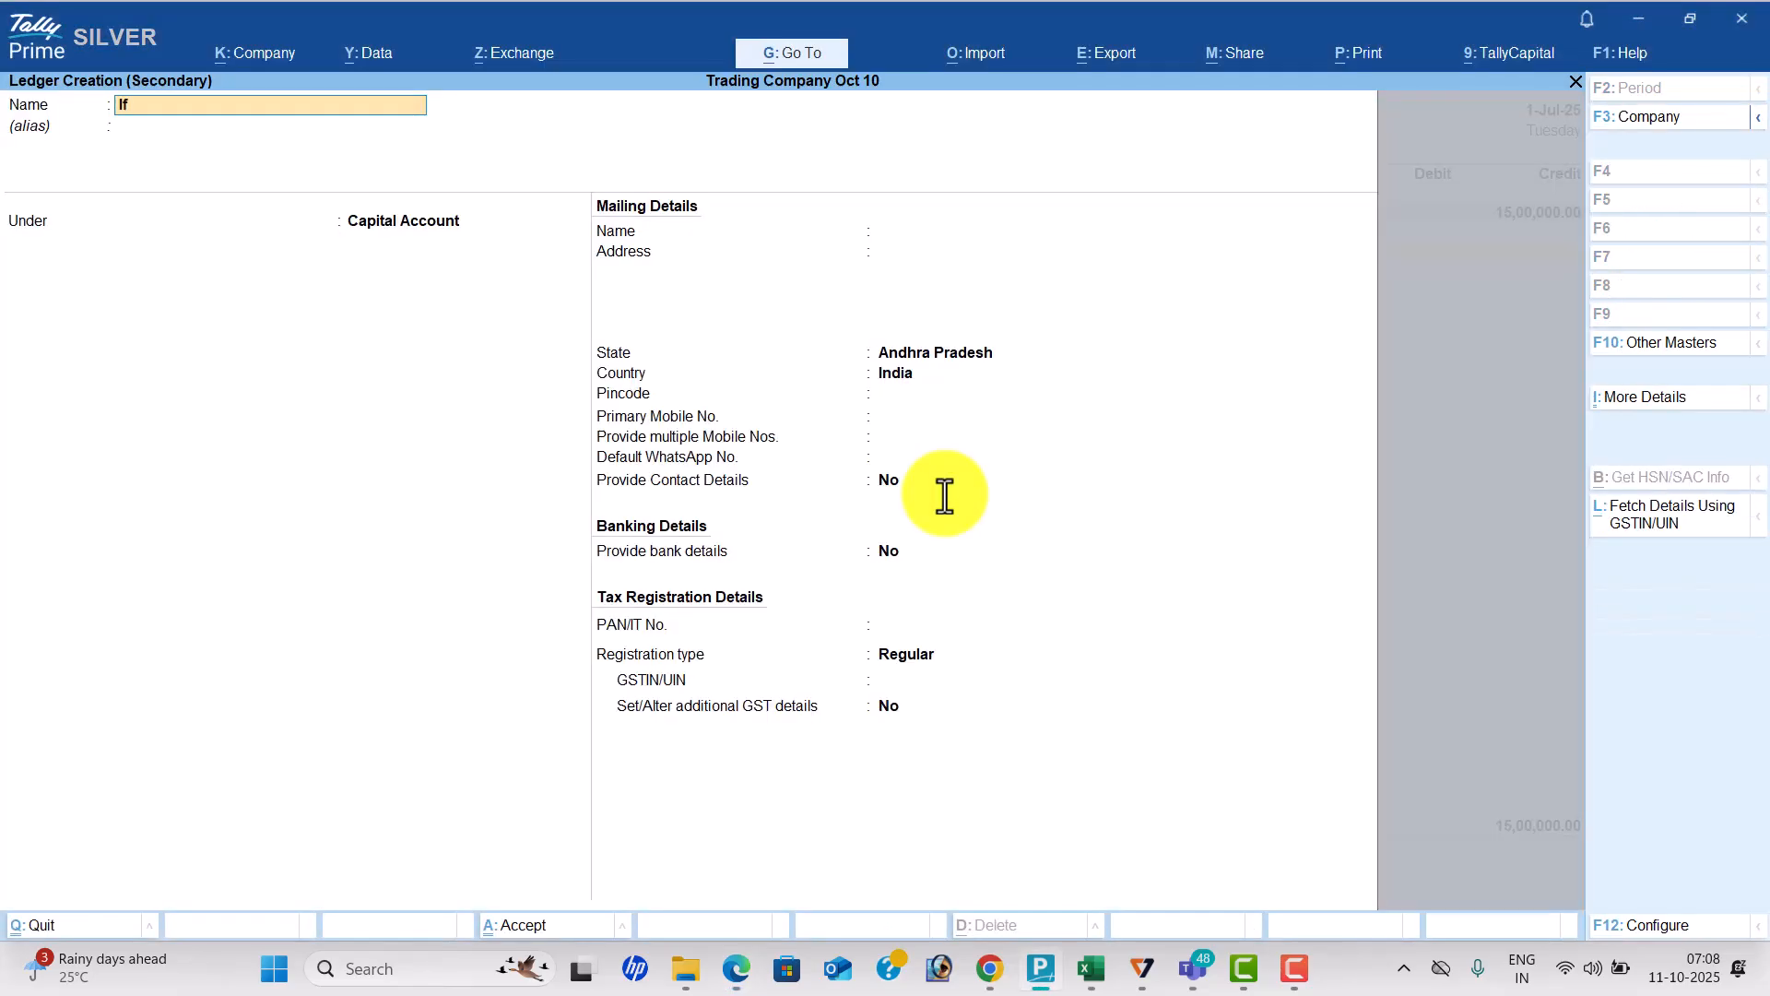
{"action": "type", "text": "Icici Bank"}
{"action": "key", "text": "Return"}
{"action": "key", "text": "Return"}
{"action": "type", "text": "Ba"}
{"action": "key", "text": "Return"}
{"action": "key", "text": "ctrl+a"}
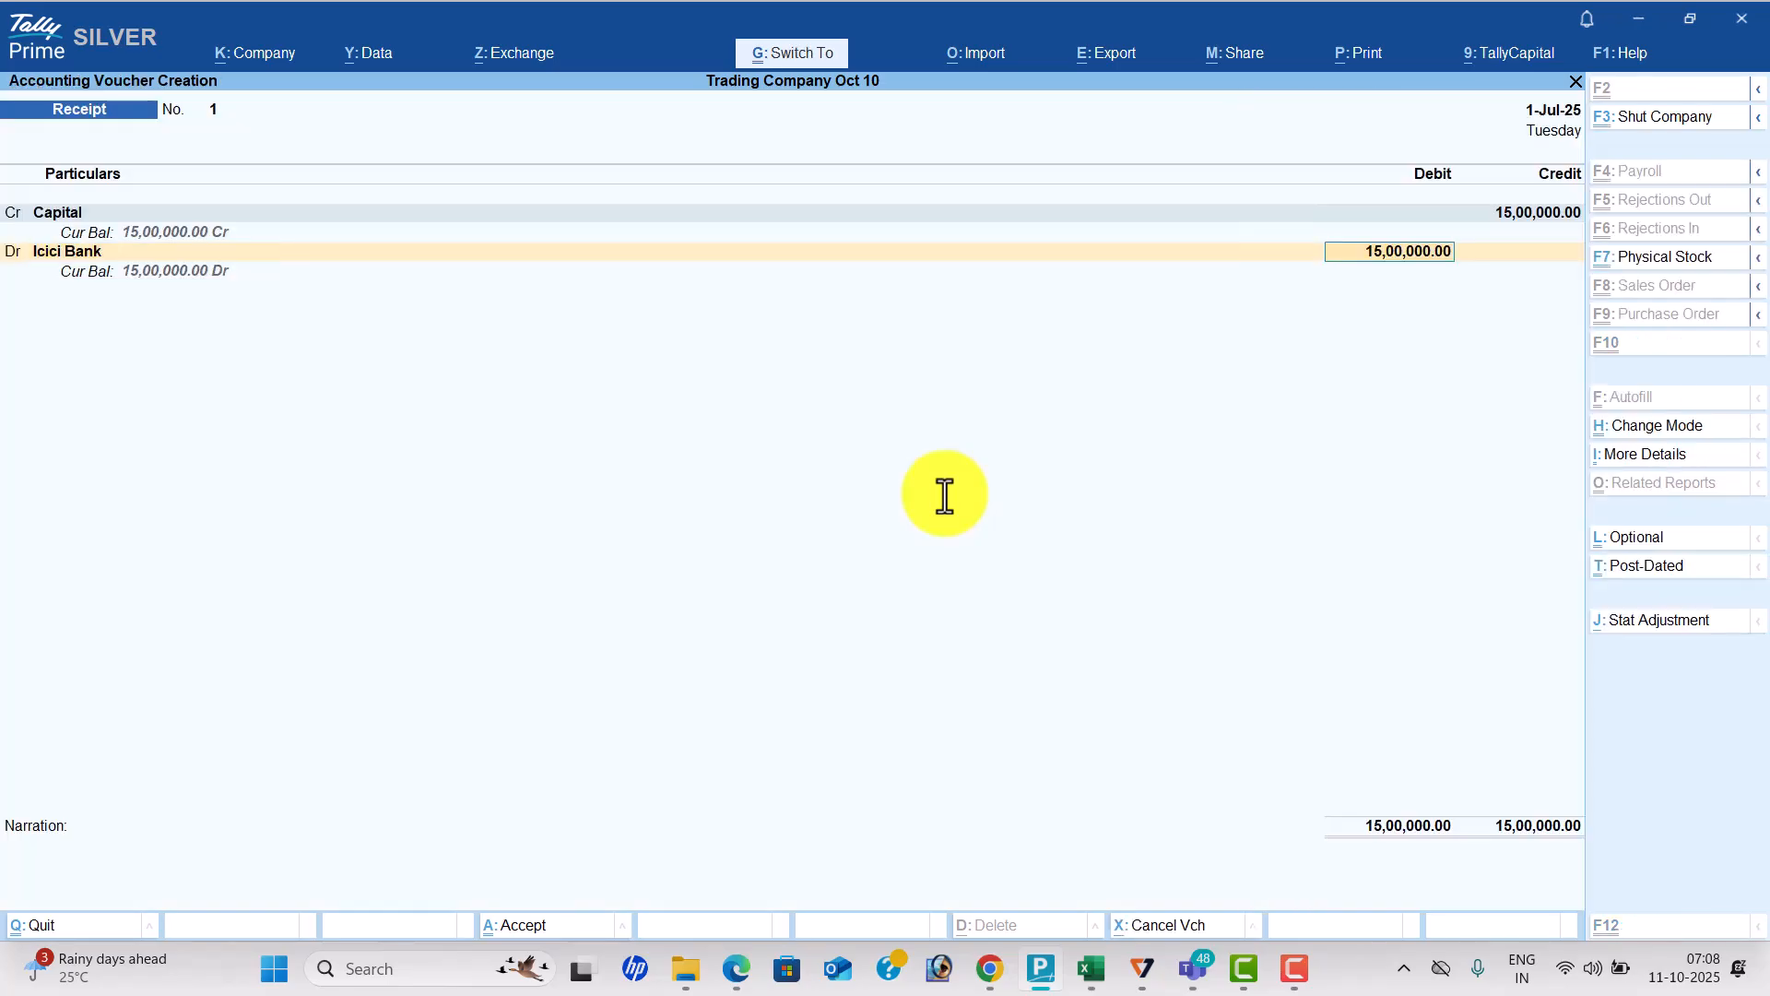
{"action": "key", "text": "ctrl+a"}
Check transaction 2 in the PDF, open a Contra voucher in TallyPrime and credit Icici Bank with 50,000.
{"action": "key", "text": "alt+Tab"}
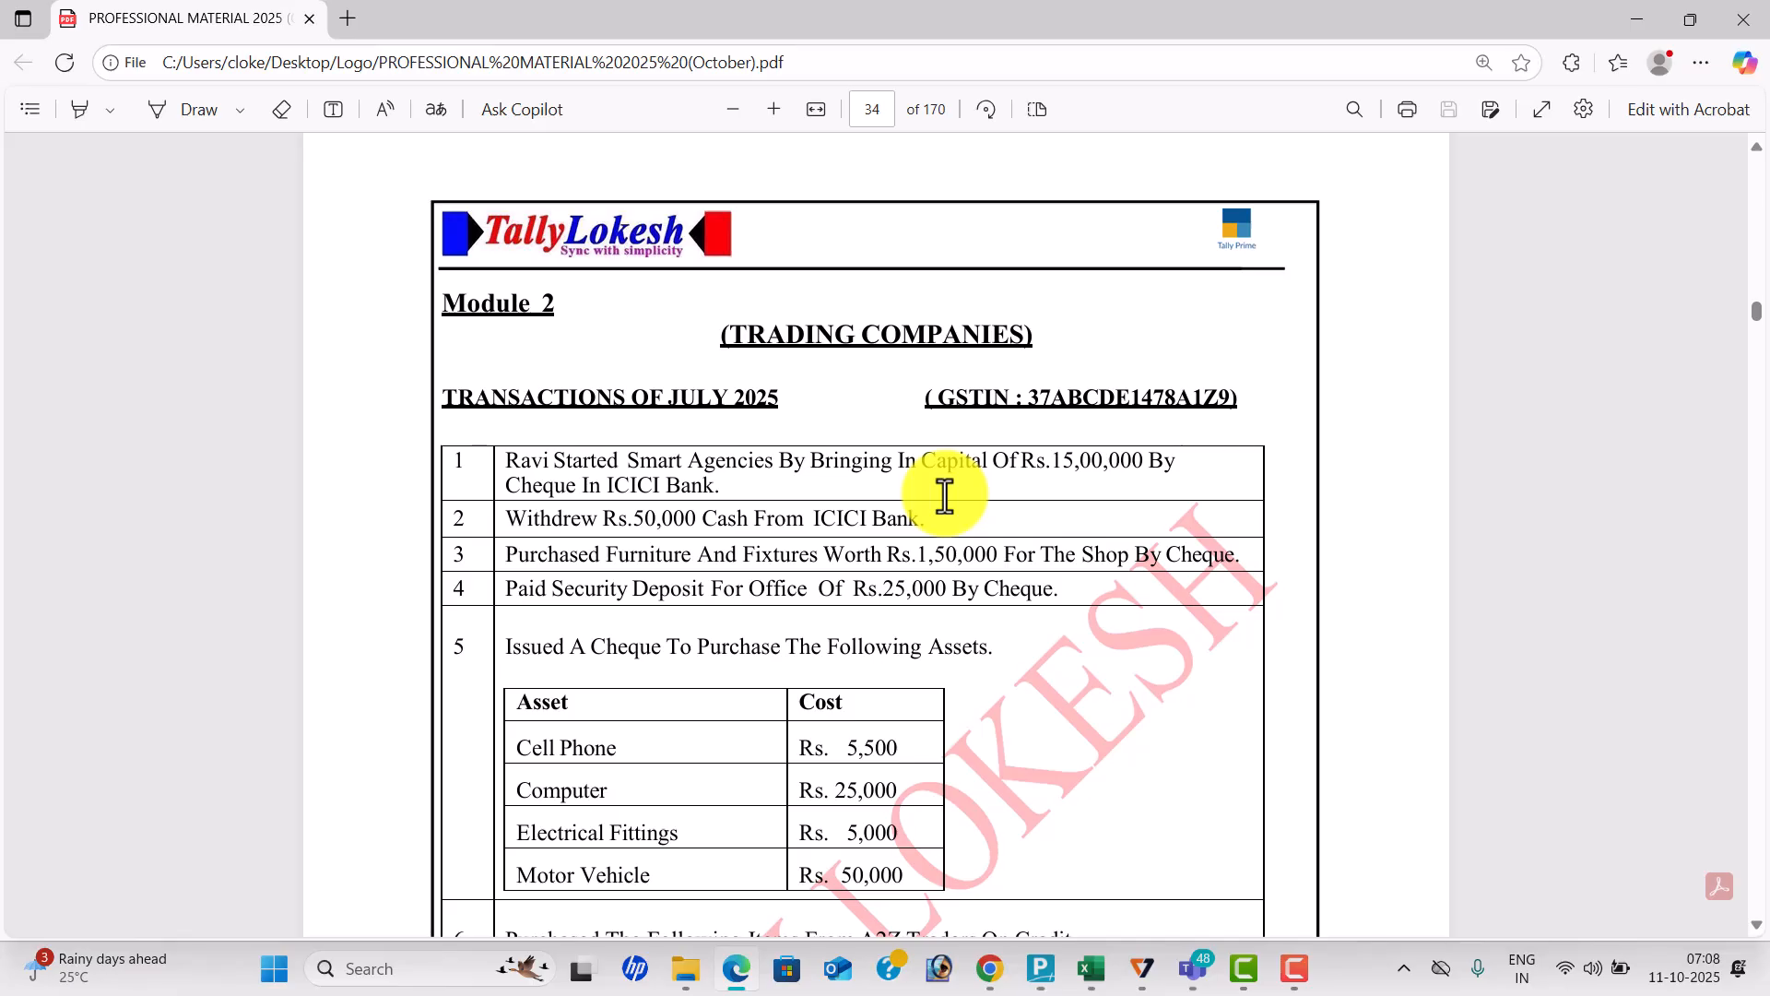
{"action": "scroll", "coordinate": [944, 496], "scroll_direction": "down", "scroll_amount": 2}
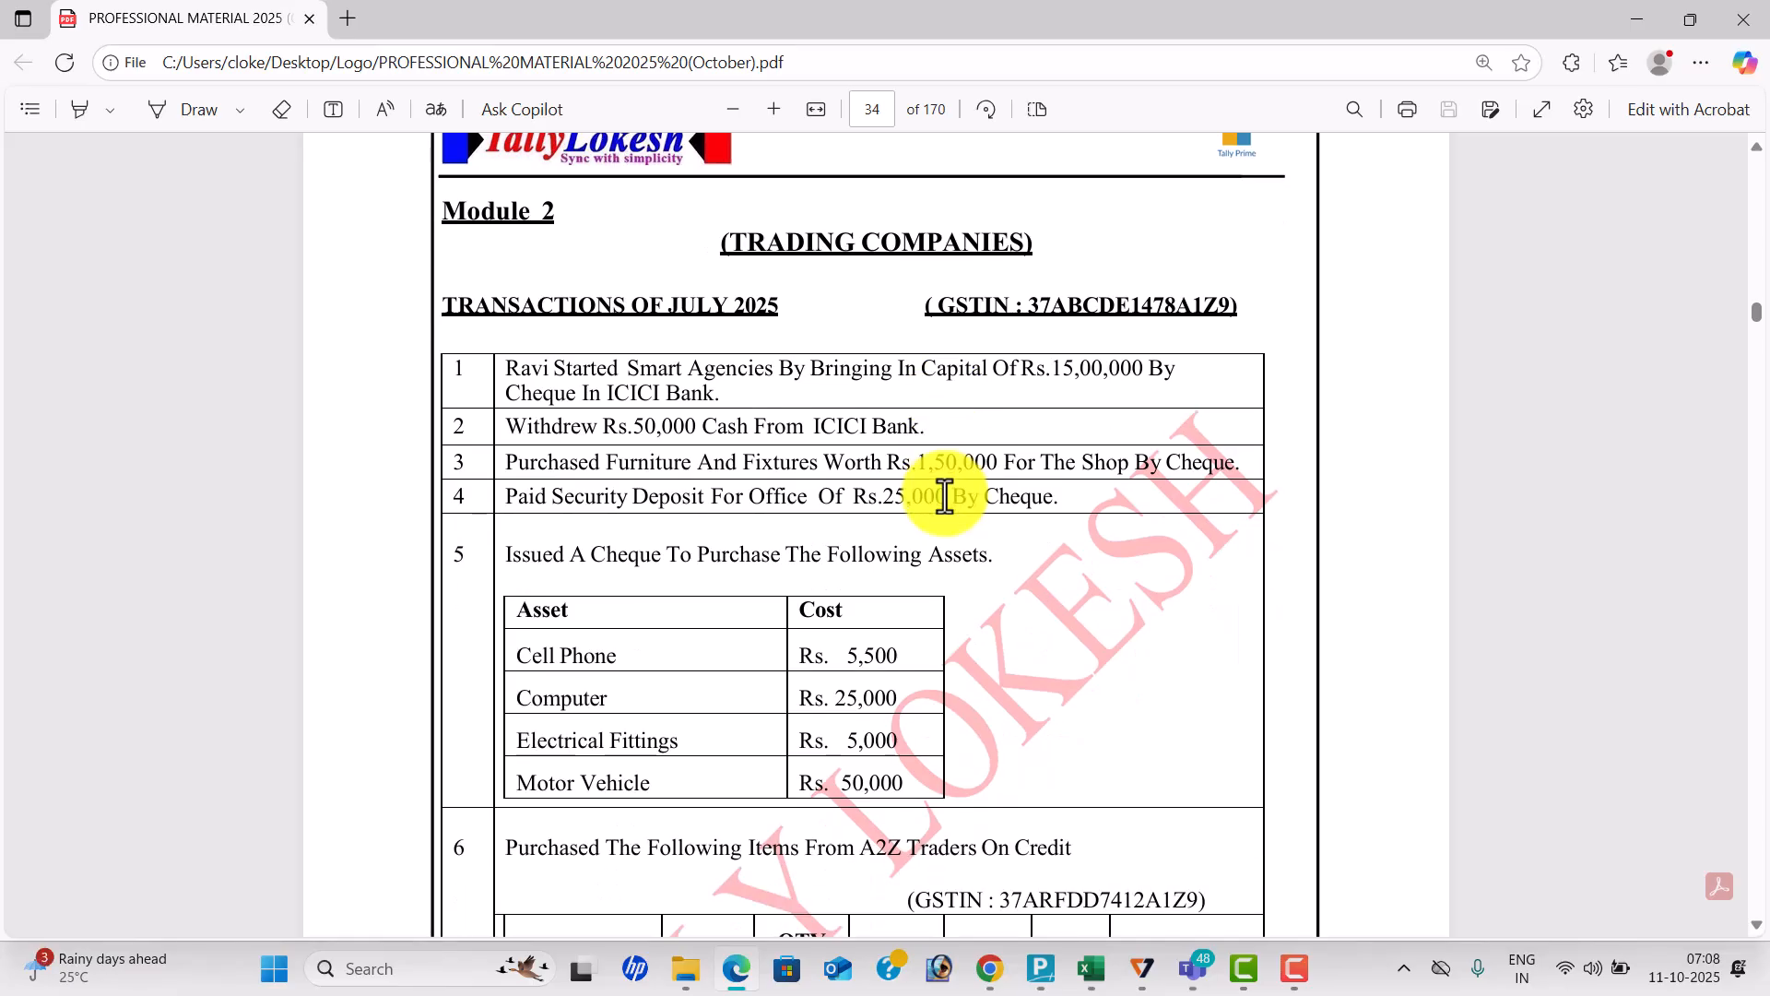
{"action": "key", "text": "alt+Tab"}
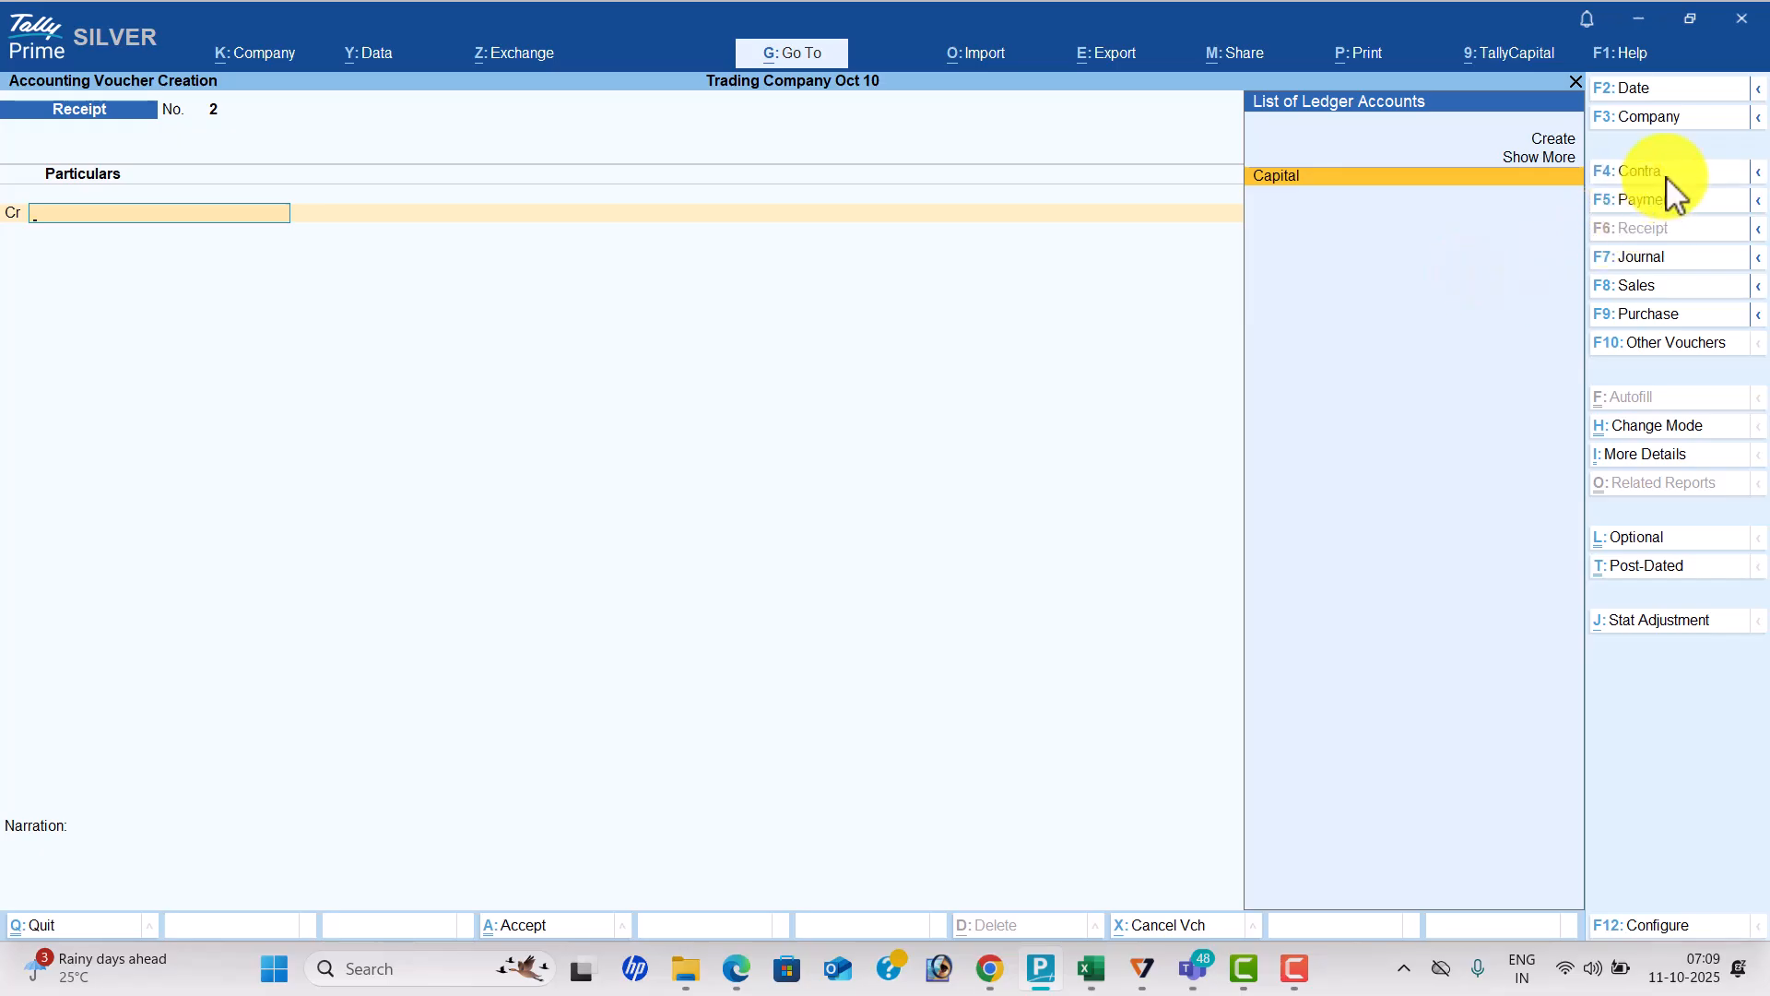
{"action": "left_click", "coordinate": [1651, 172]}
{"action": "type", "text": "i"}
{"action": "key", "text": "Return"}
{"action": "type", "text": "50,000"}
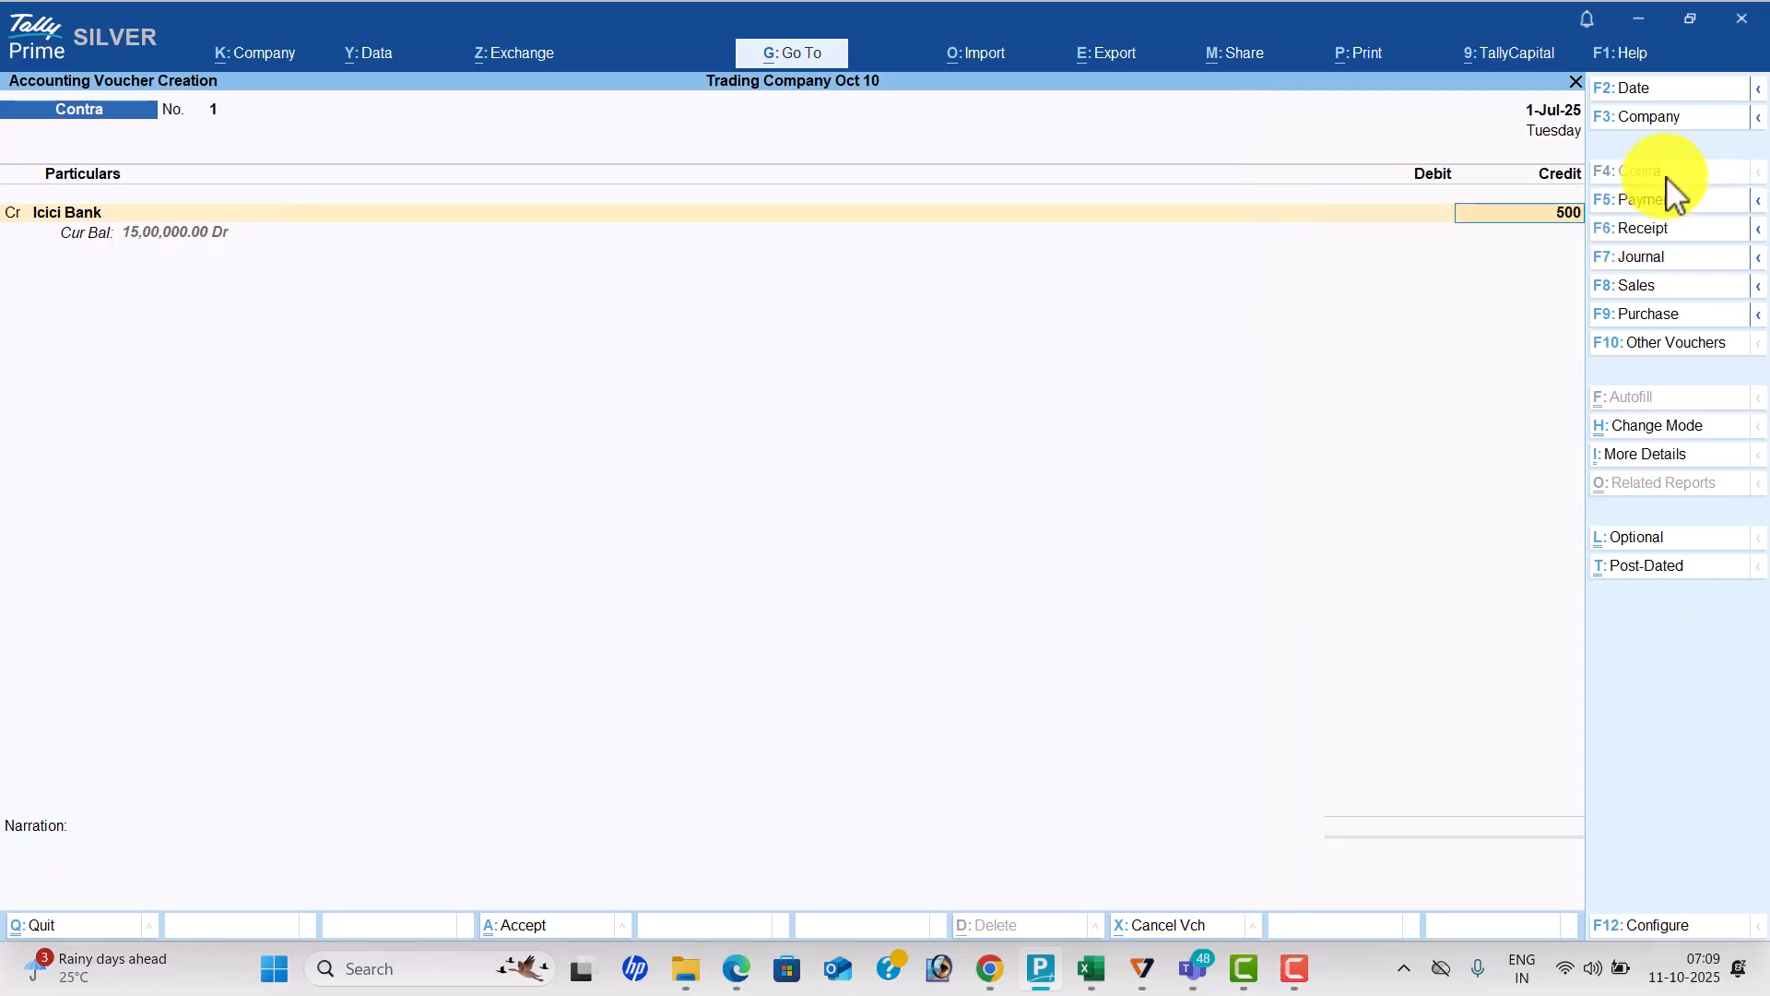
{"action": "key", "text": "Return"}
Debit Cash with 50,000 in the Contra voucher and save it.
{"action": "key", "text": "Return"}
{"action": "key", "text": "Return"}
{"action": "type", "text": "c"}
{"action": "key", "text": "Return"}
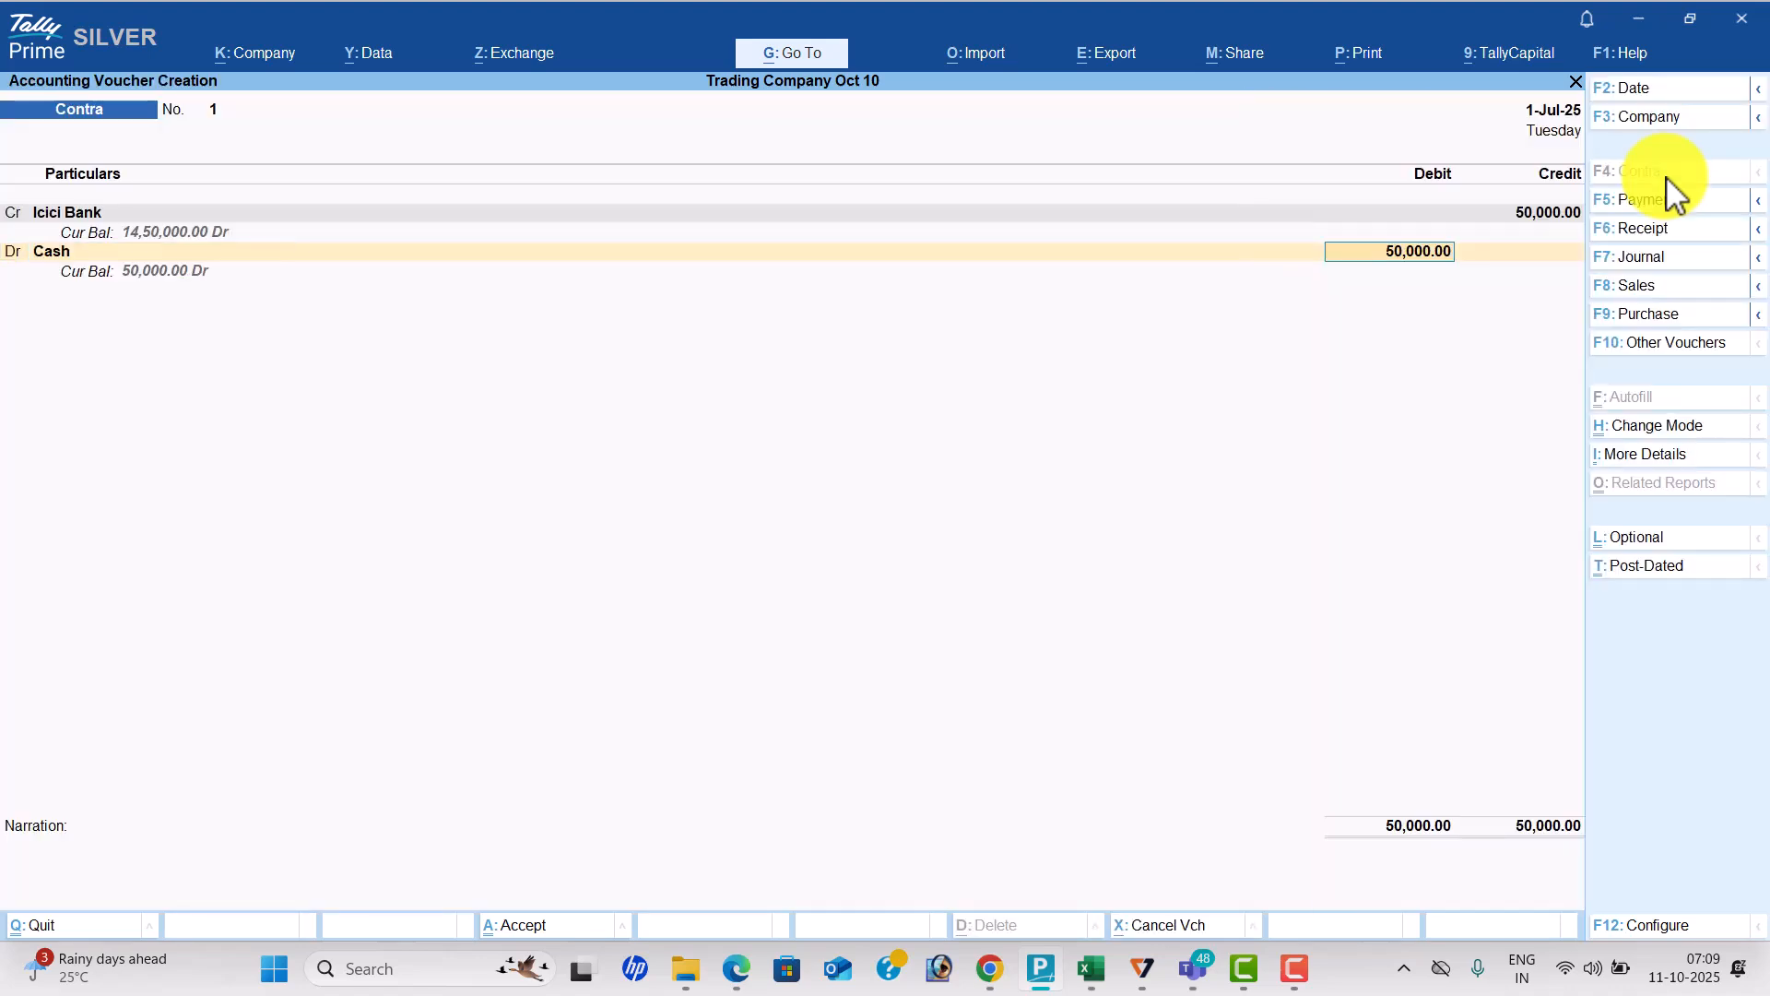
{"action": "key", "text": "Return"}
{"action": "key", "text": "Return"}
{"action": "key", "text": "Return"}
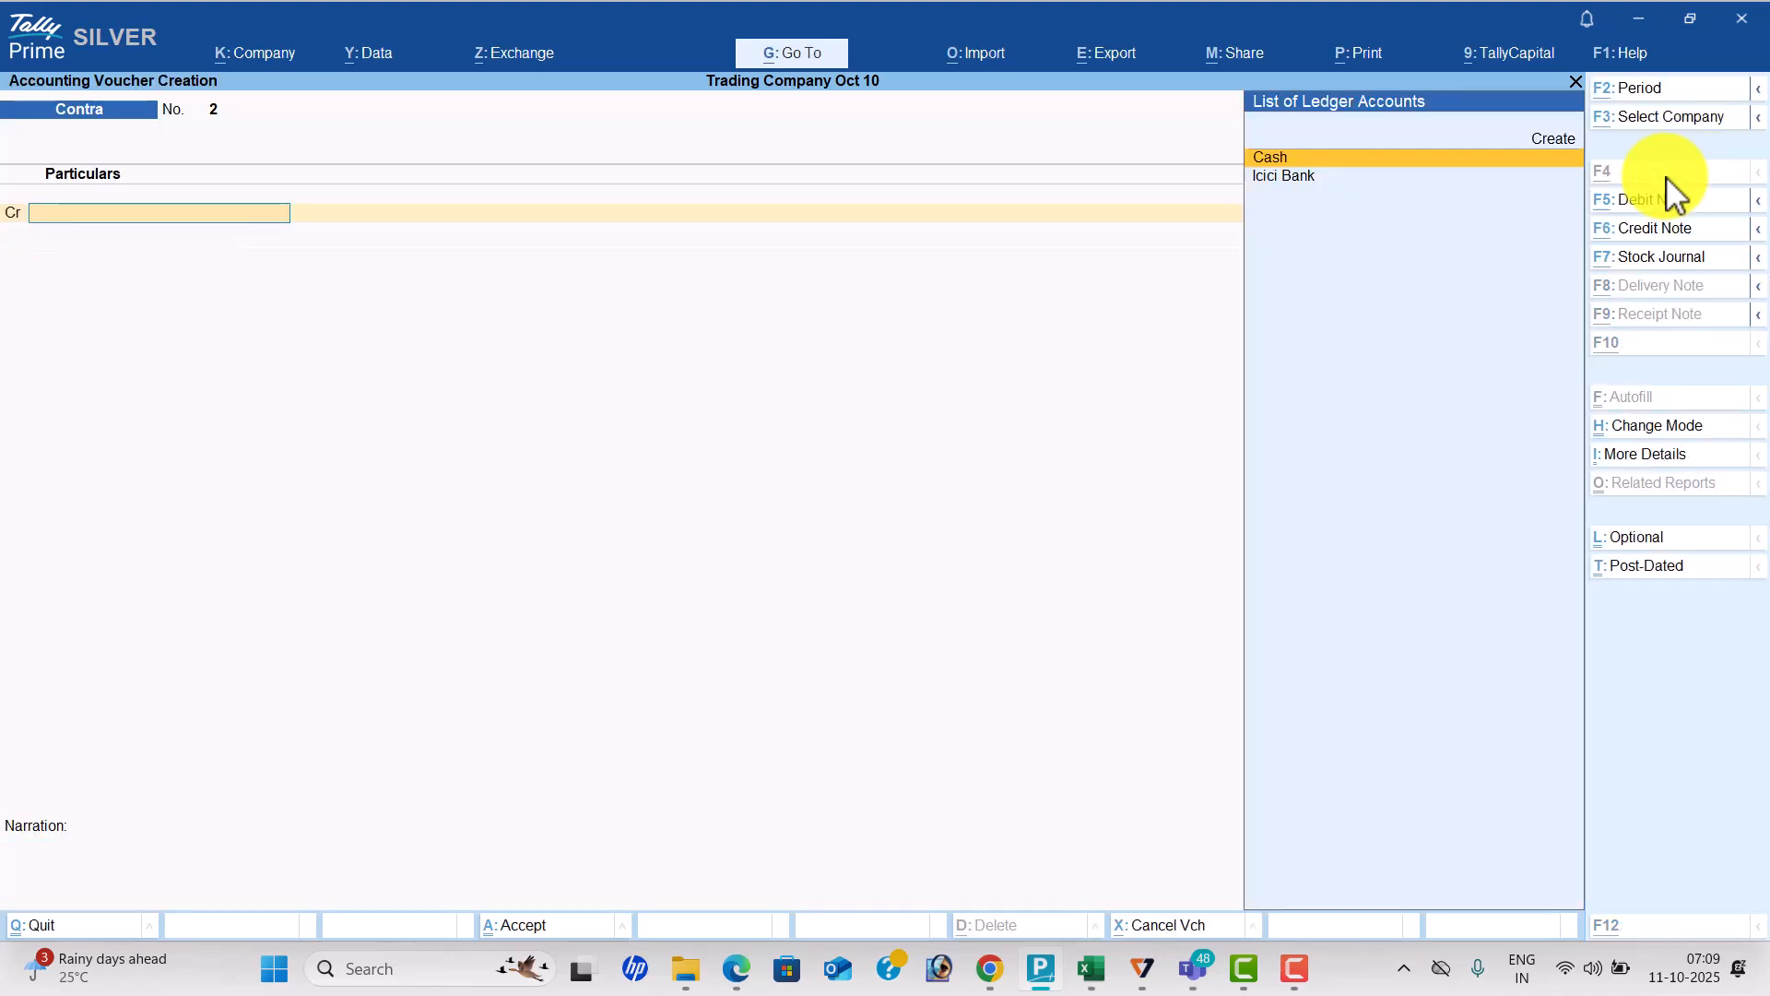
Check transaction 3 in the PDF, open a Payment voucher in TallyPrime and create a Furniture and Fixtures ledger under Fixed Assets.
{"action": "key", "text": "alt+Tab"}
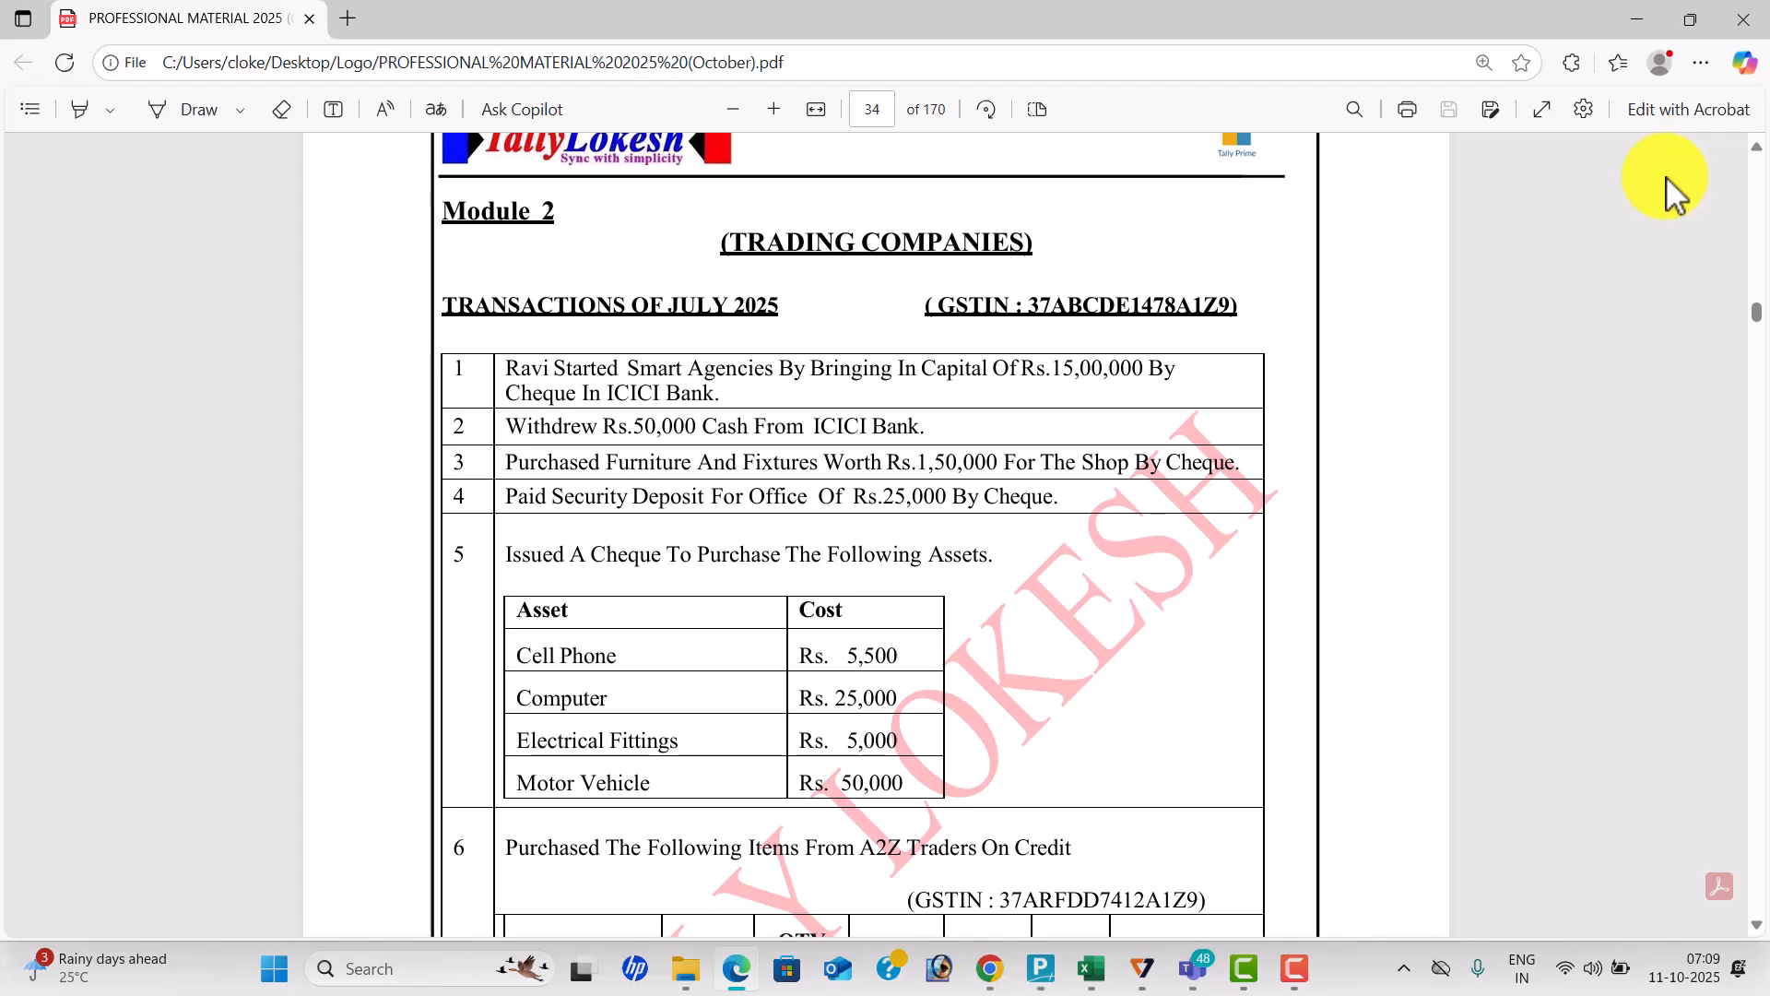
{"action": "key", "text": "alt+Tab"}
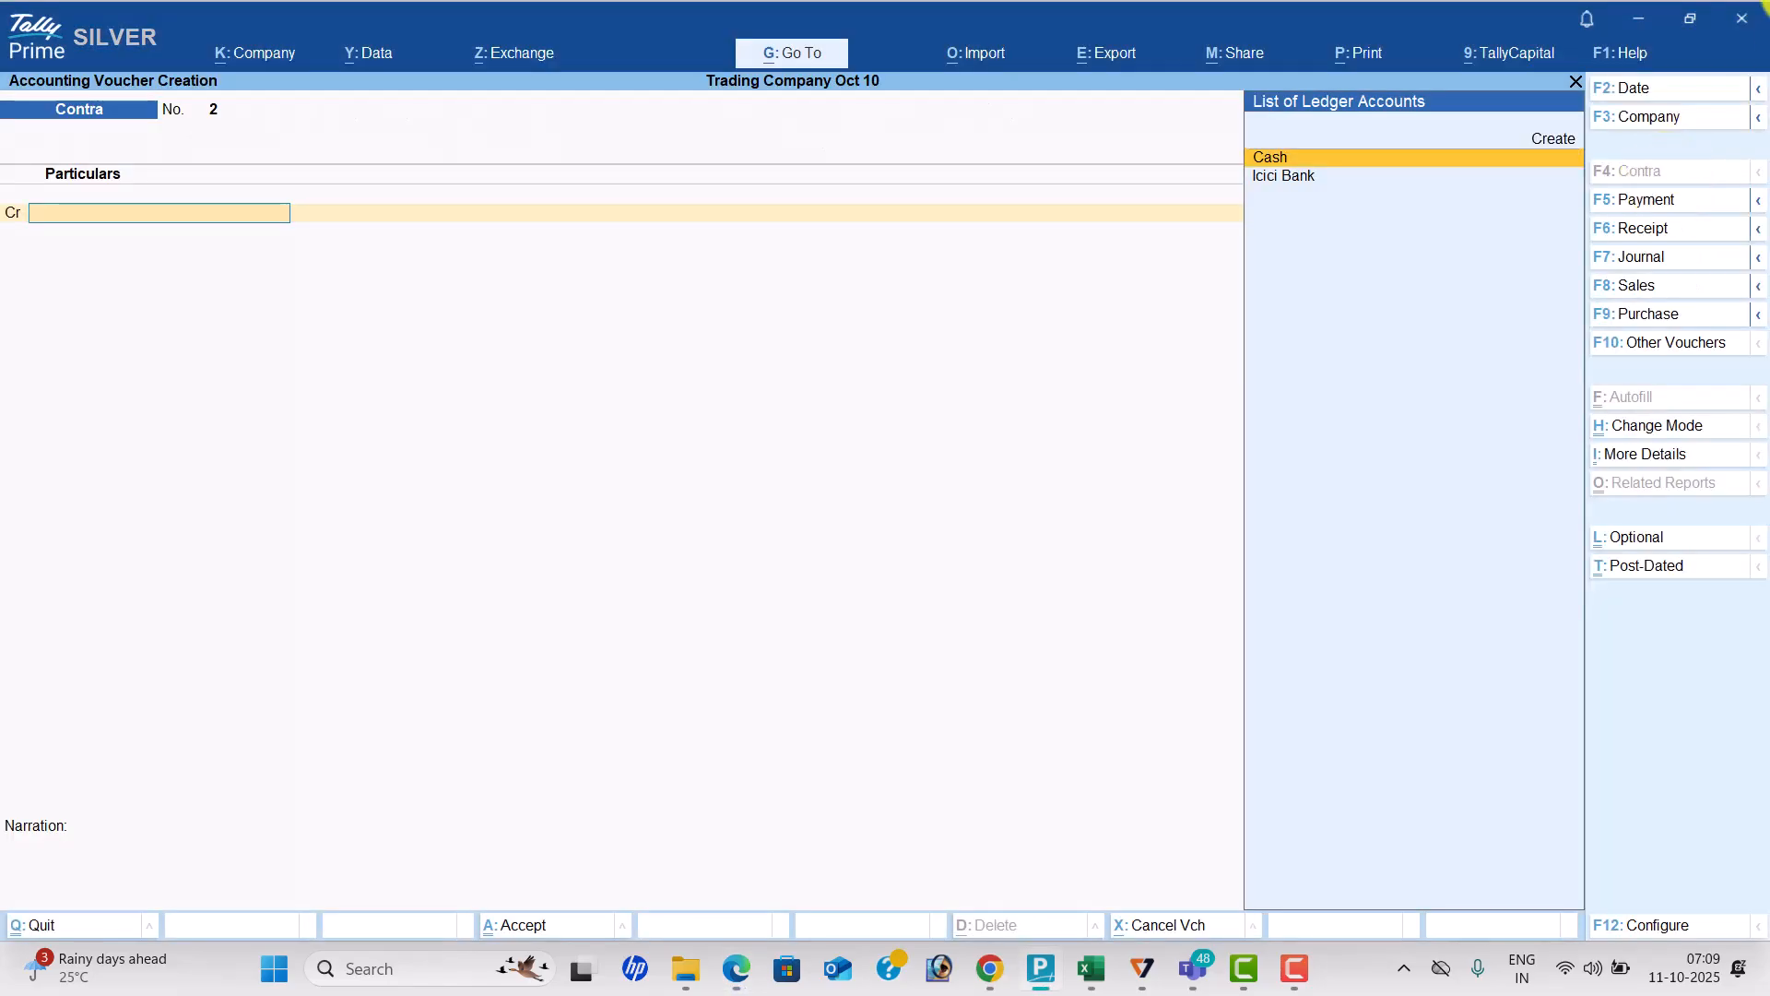
{"action": "left_click", "coordinate": [1674, 212]}
{"action": "key", "text": "alt+c"}
{"action": "type", "text": "Fu"}
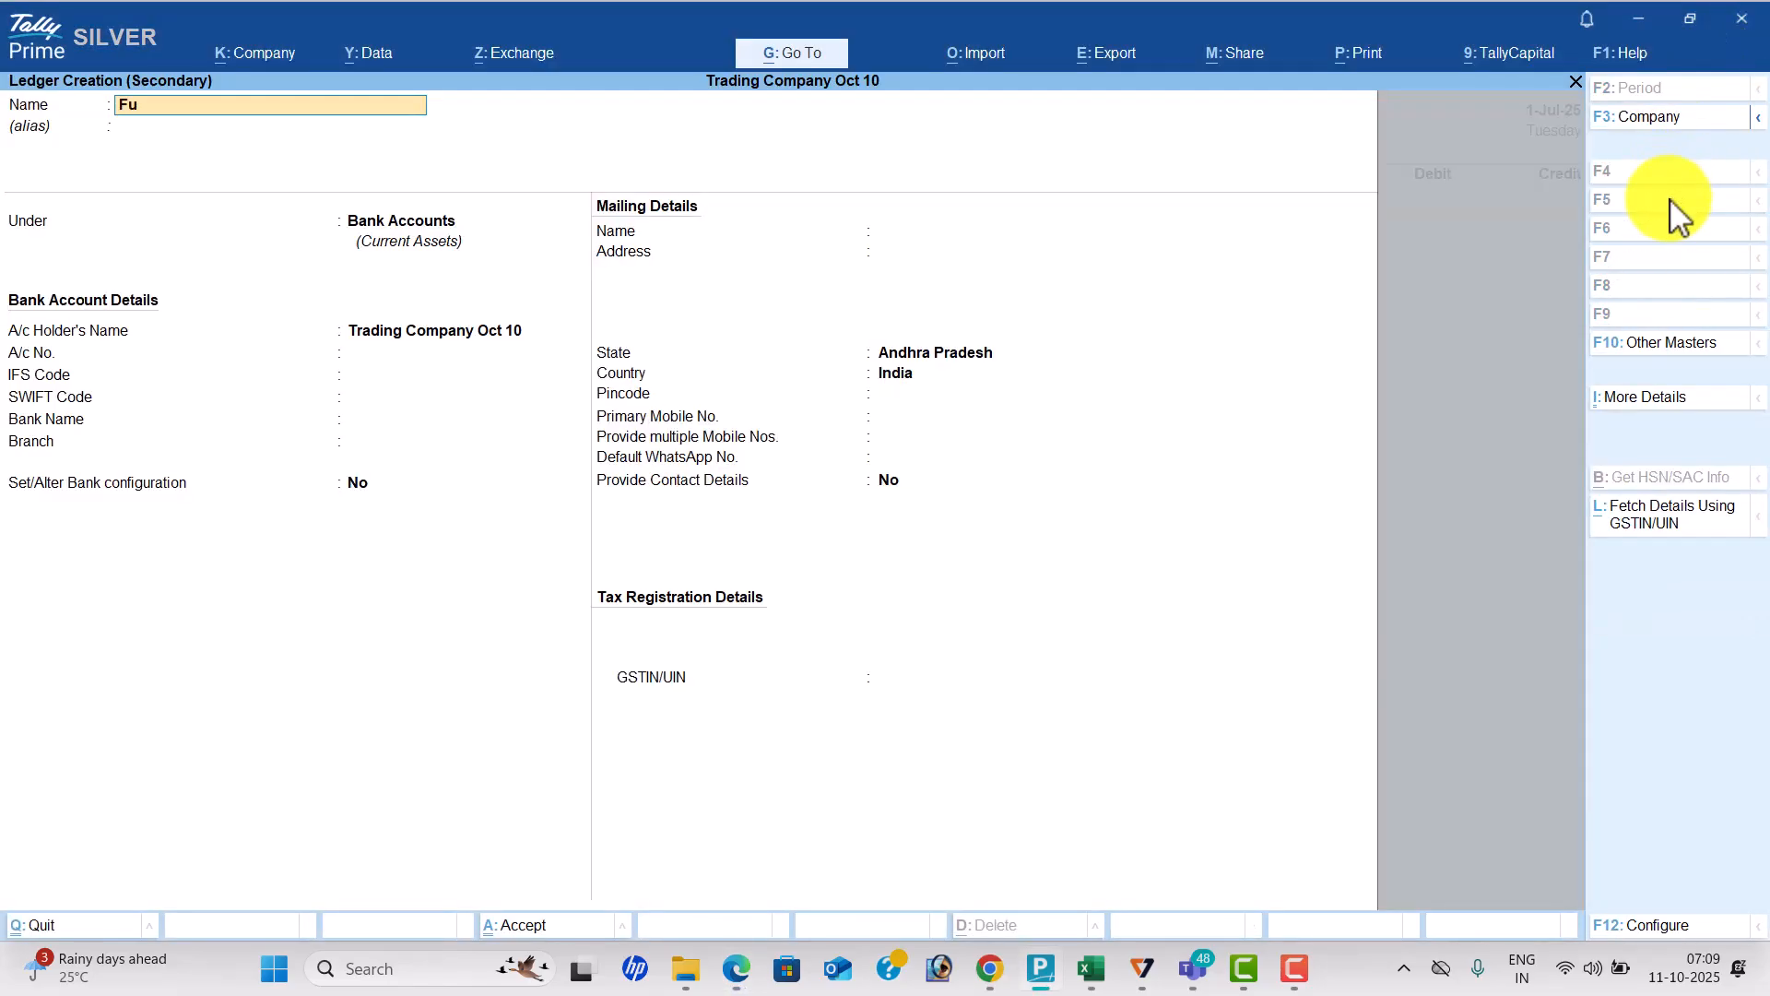
{"action": "type", "text": "rniture and fixtures"}
{"action": "key", "text": "Return"}
{"action": "type", "text": "F"}
{"action": "key", "text": "Return"}
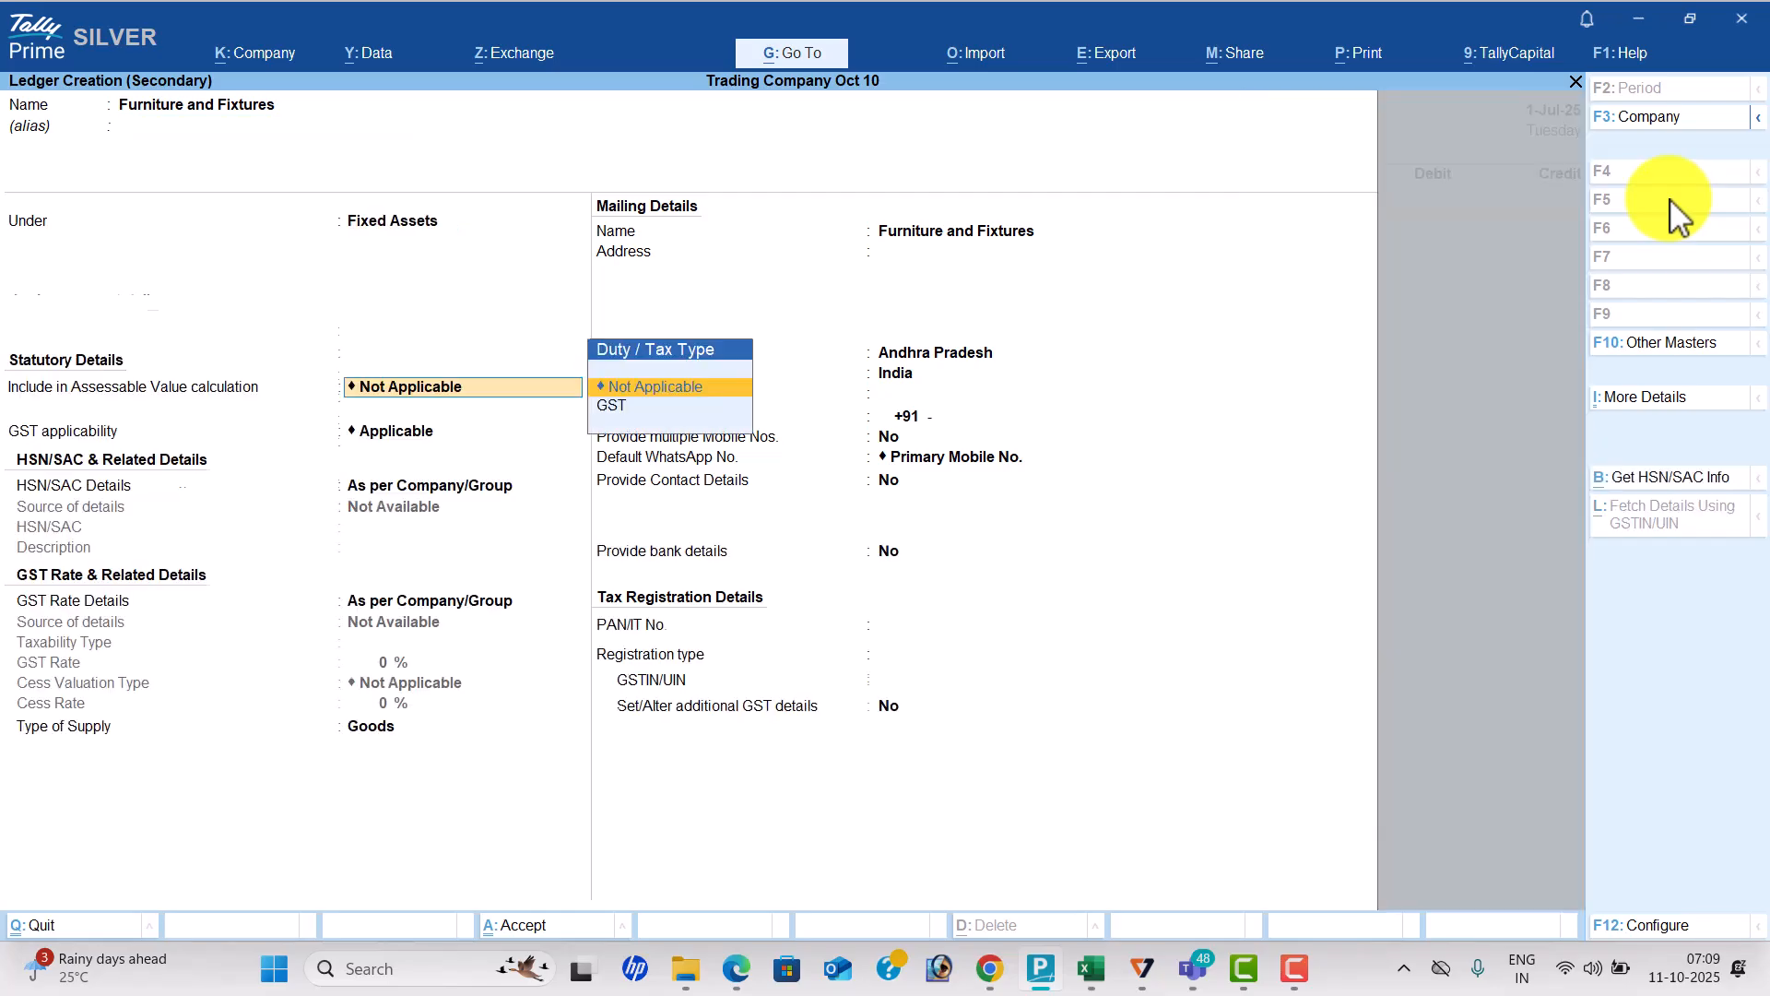
{"action": "key", "text": "ctrl+a"}
Look up the furniture cost in the PDF and debit Furniture and Fixtures with 1,50,000 in the Payment voucher.
{"action": "key", "text": "alt+Tab"}
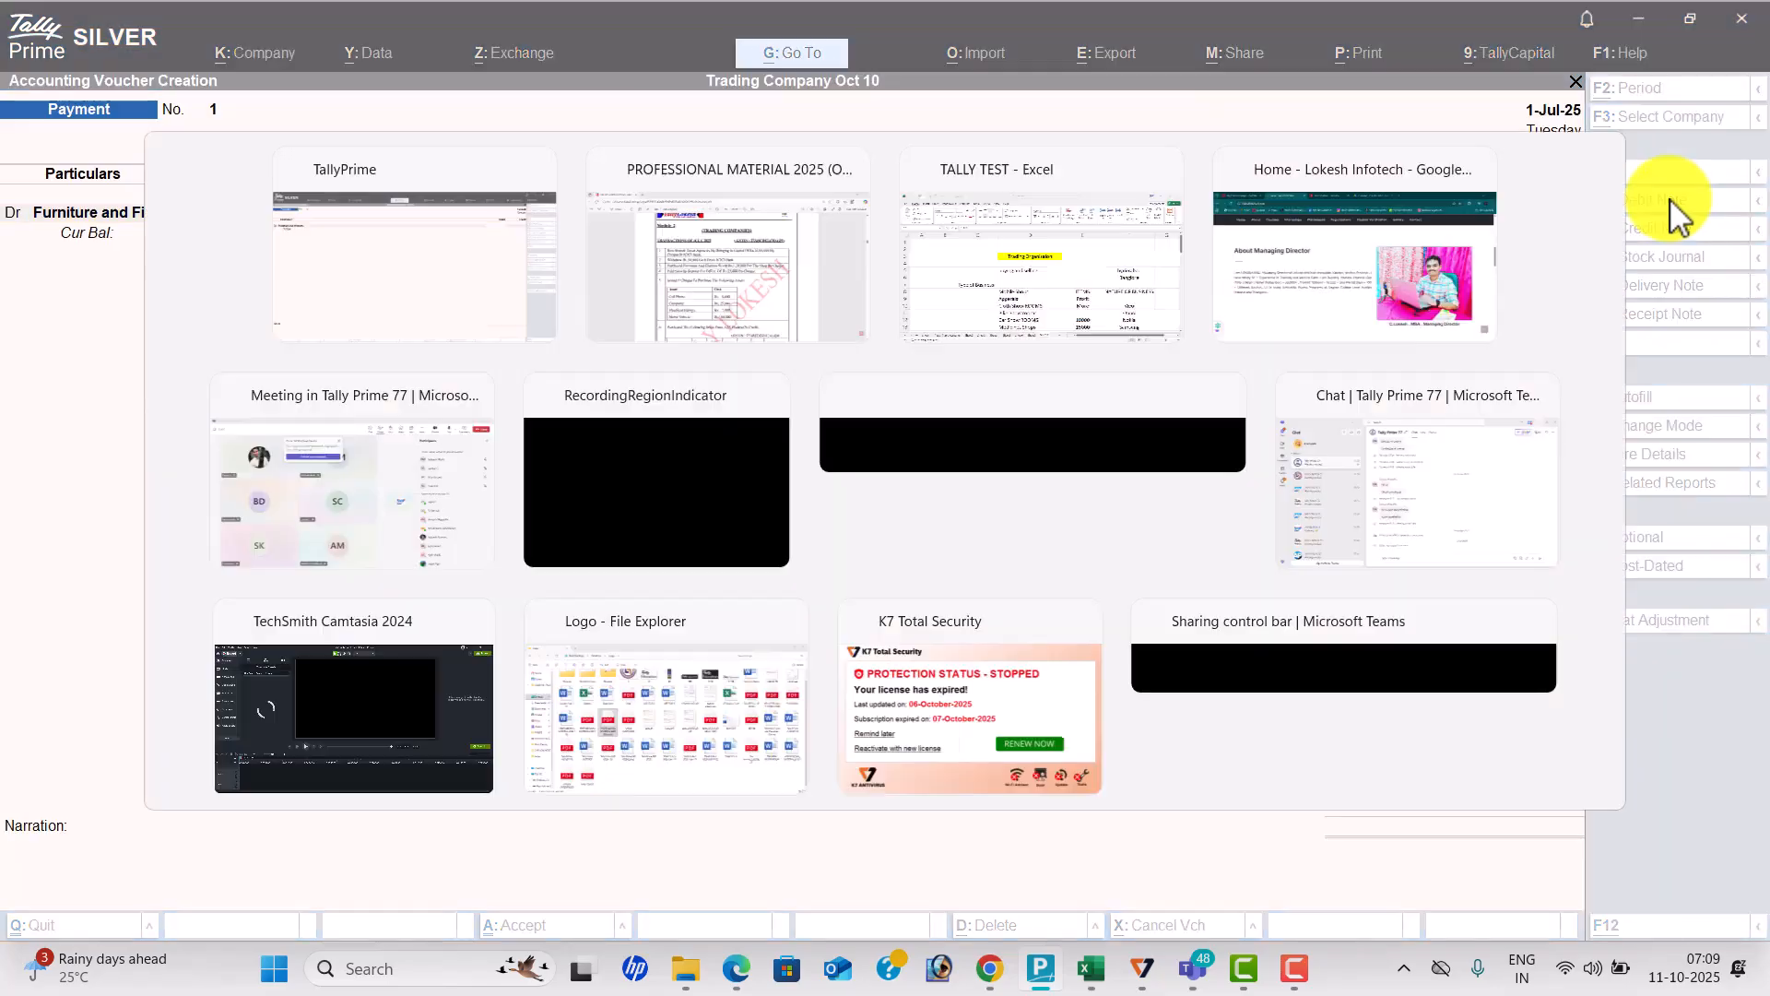
{"action": "key", "text": "alt+Tab"}
{"action": "type", "text": "15"}
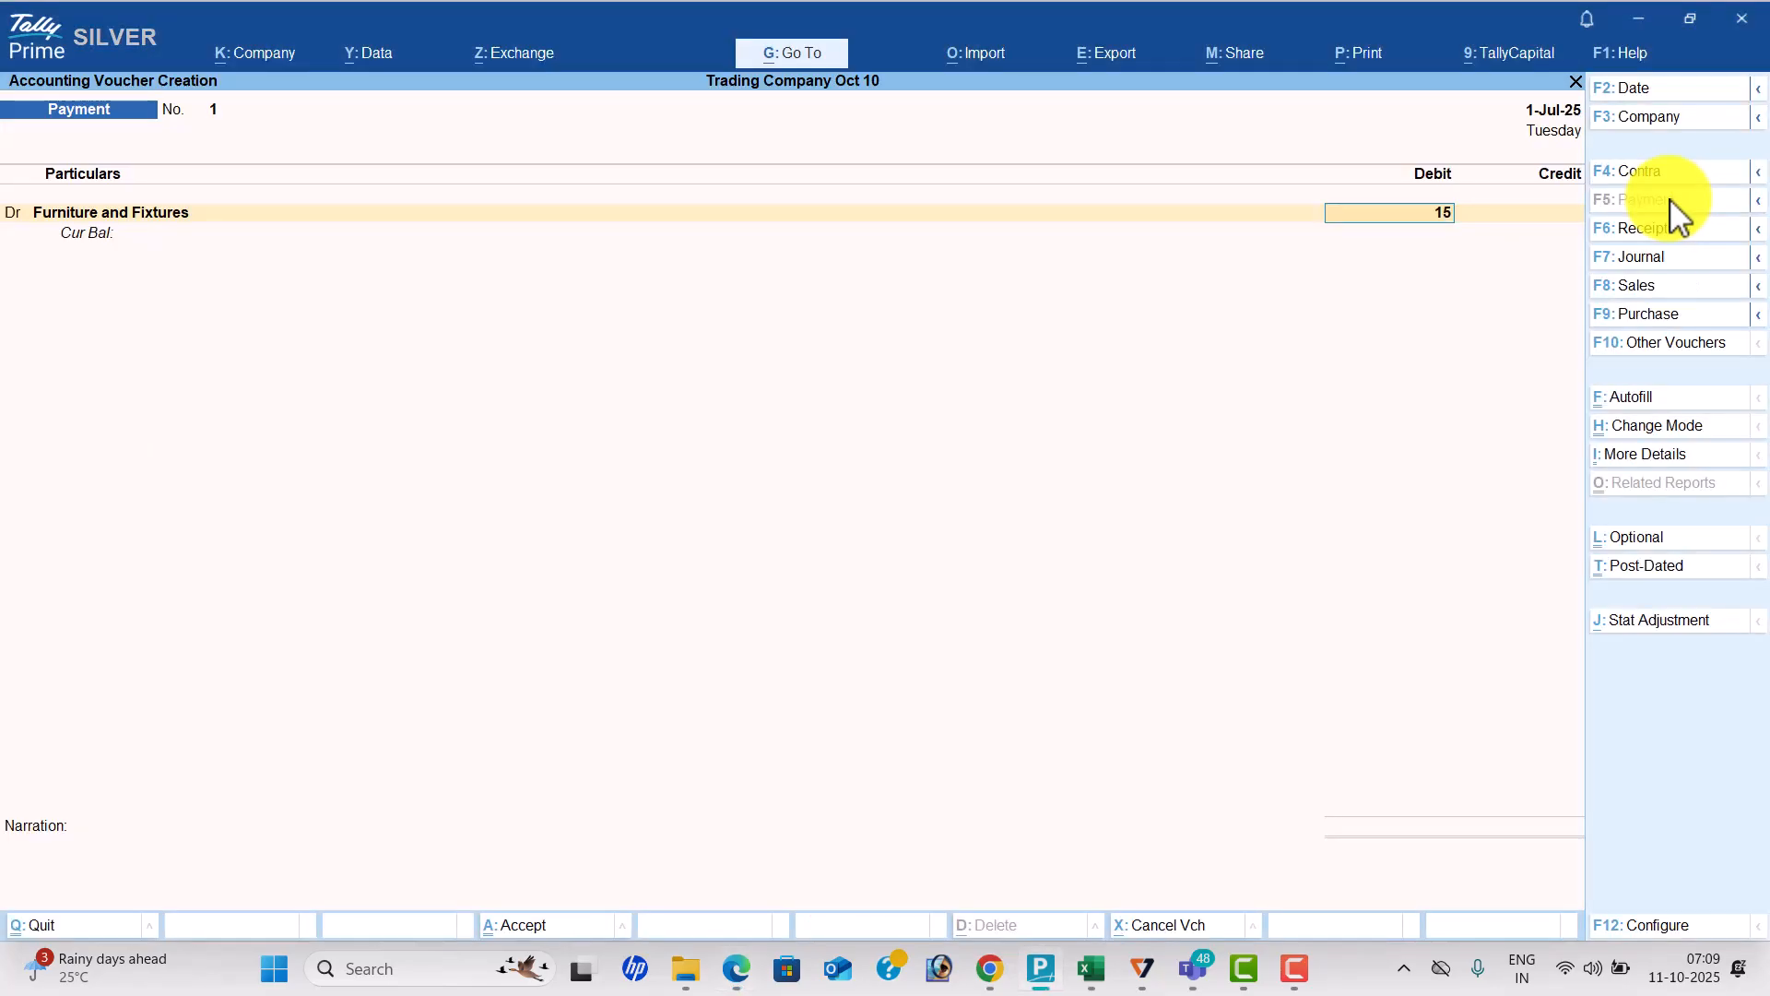
{"action": "type", "text": "0000"}
{"action": "key", "text": "Return"}
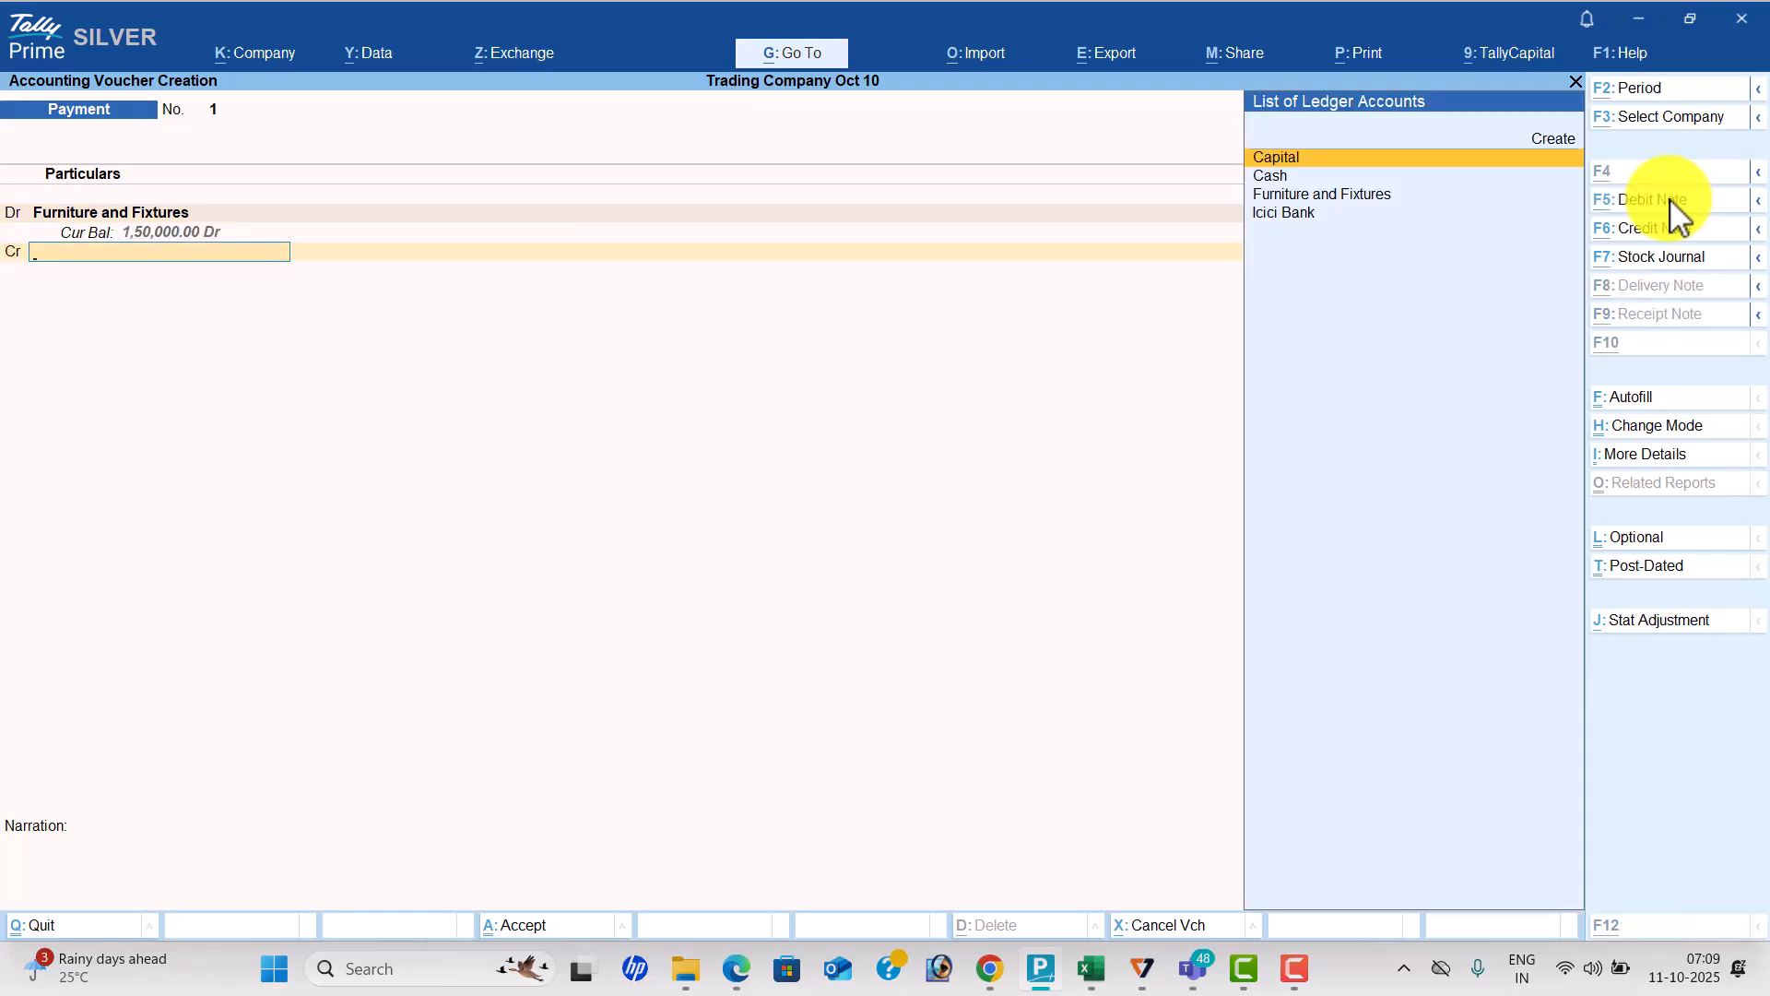
Check the payment mode in the PDF, credit Icici Bank with 1,50,000 and save the Payment voucher.
{"action": "key", "text": "alt+Tab"}
{"action": "key", "text": "alt+Tab"}
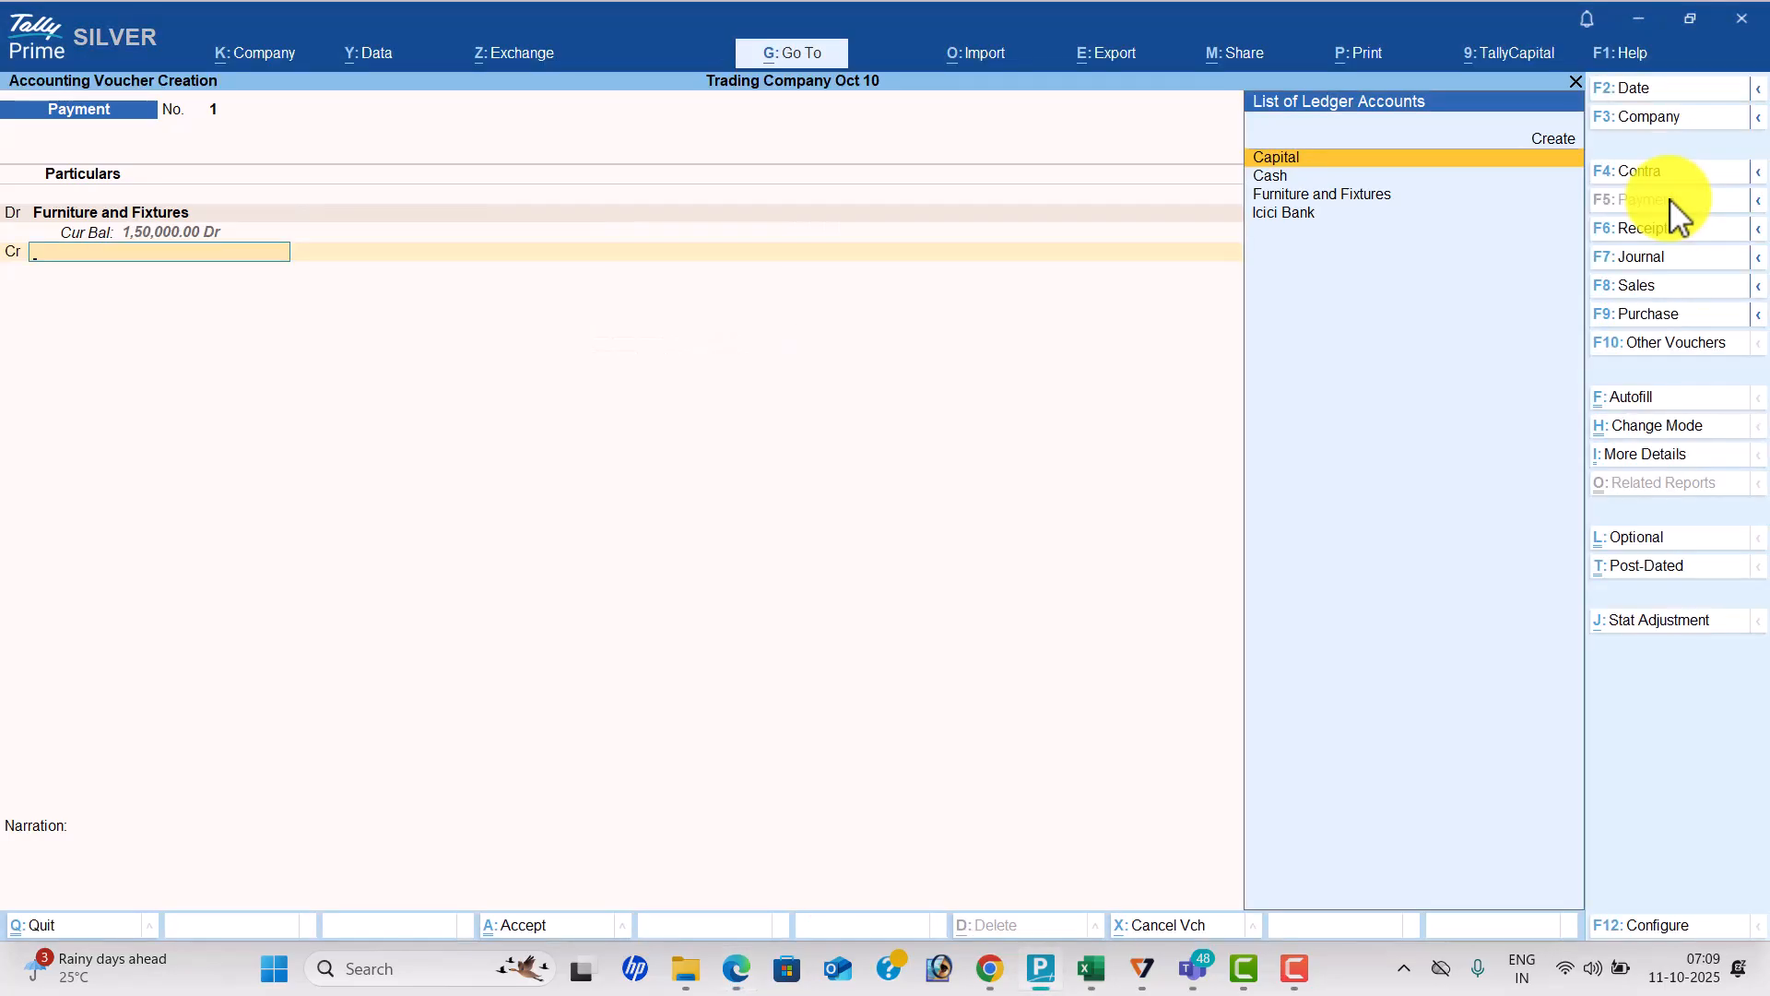
{"action": "key", "text": "Down"}
{"action": "key", "text": "Down"}
{"action": "key", "text": "Down"}
{"action": "key", "text": "Return"}
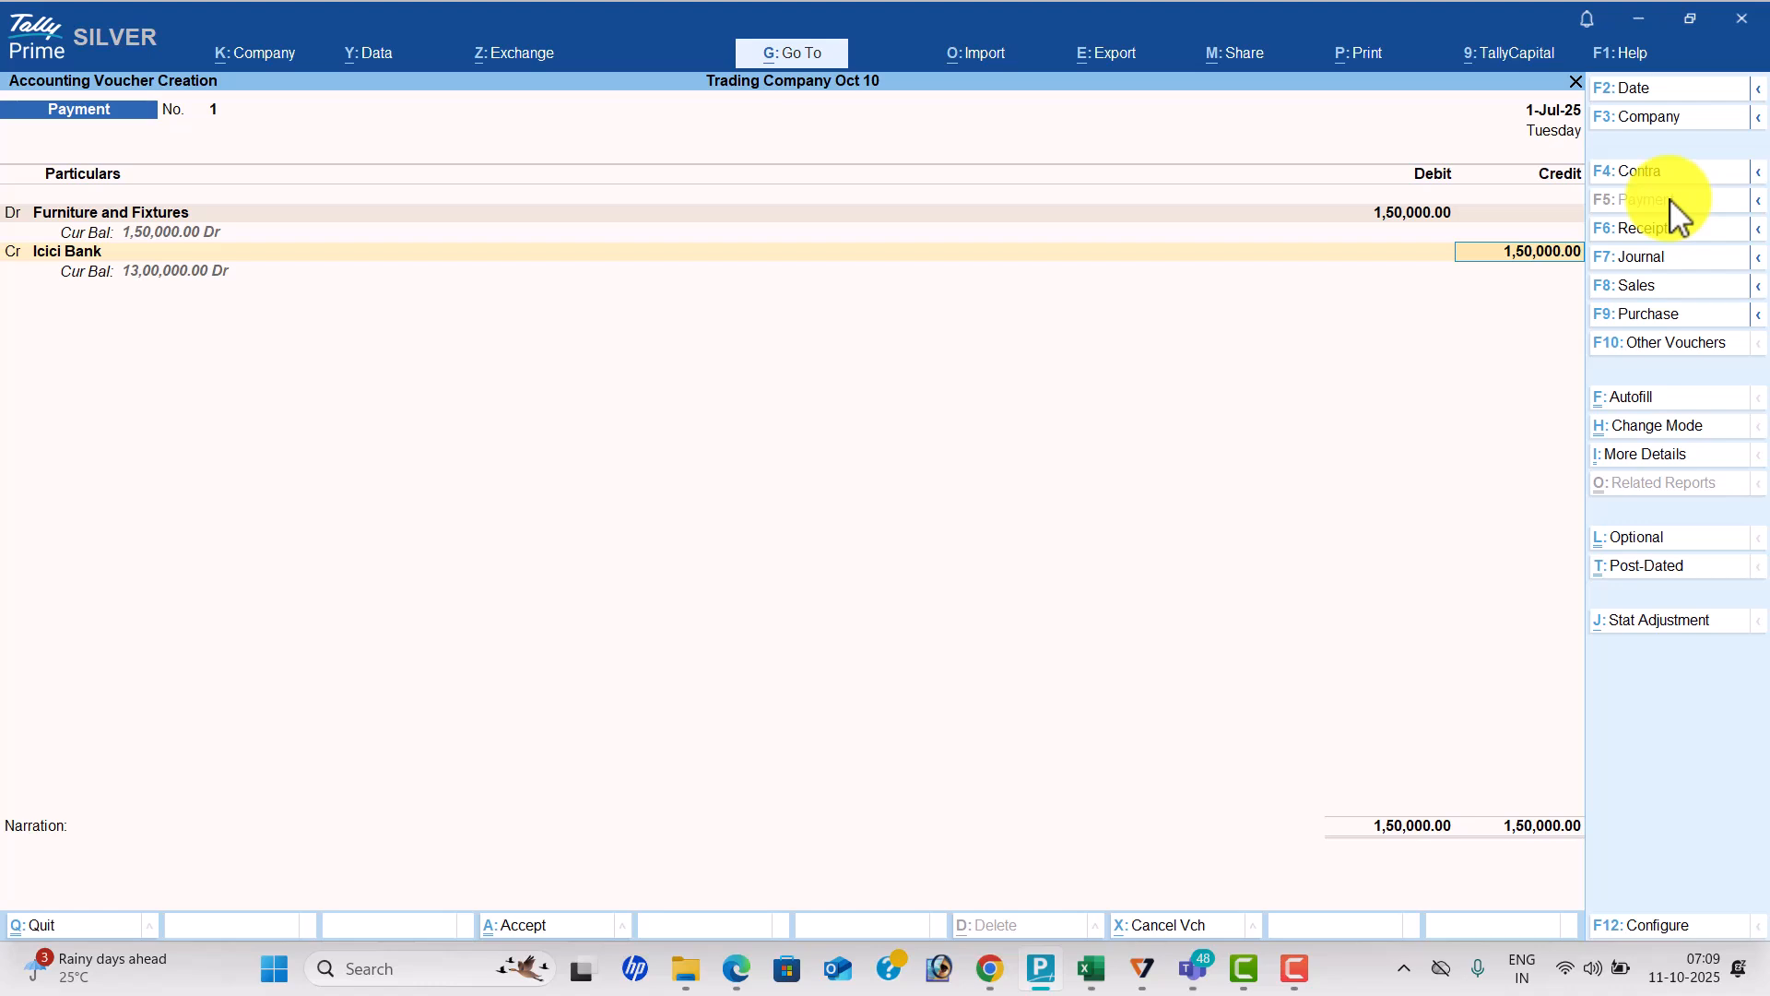
{"action": "key", "text": "ctrl+a"}
Check transaction 4 in the PDF and create an Sd Office ledger under Deposits (Asset) for the new Payment voucher's debit line.
{"action": "key", "text": "alt+Tab"}
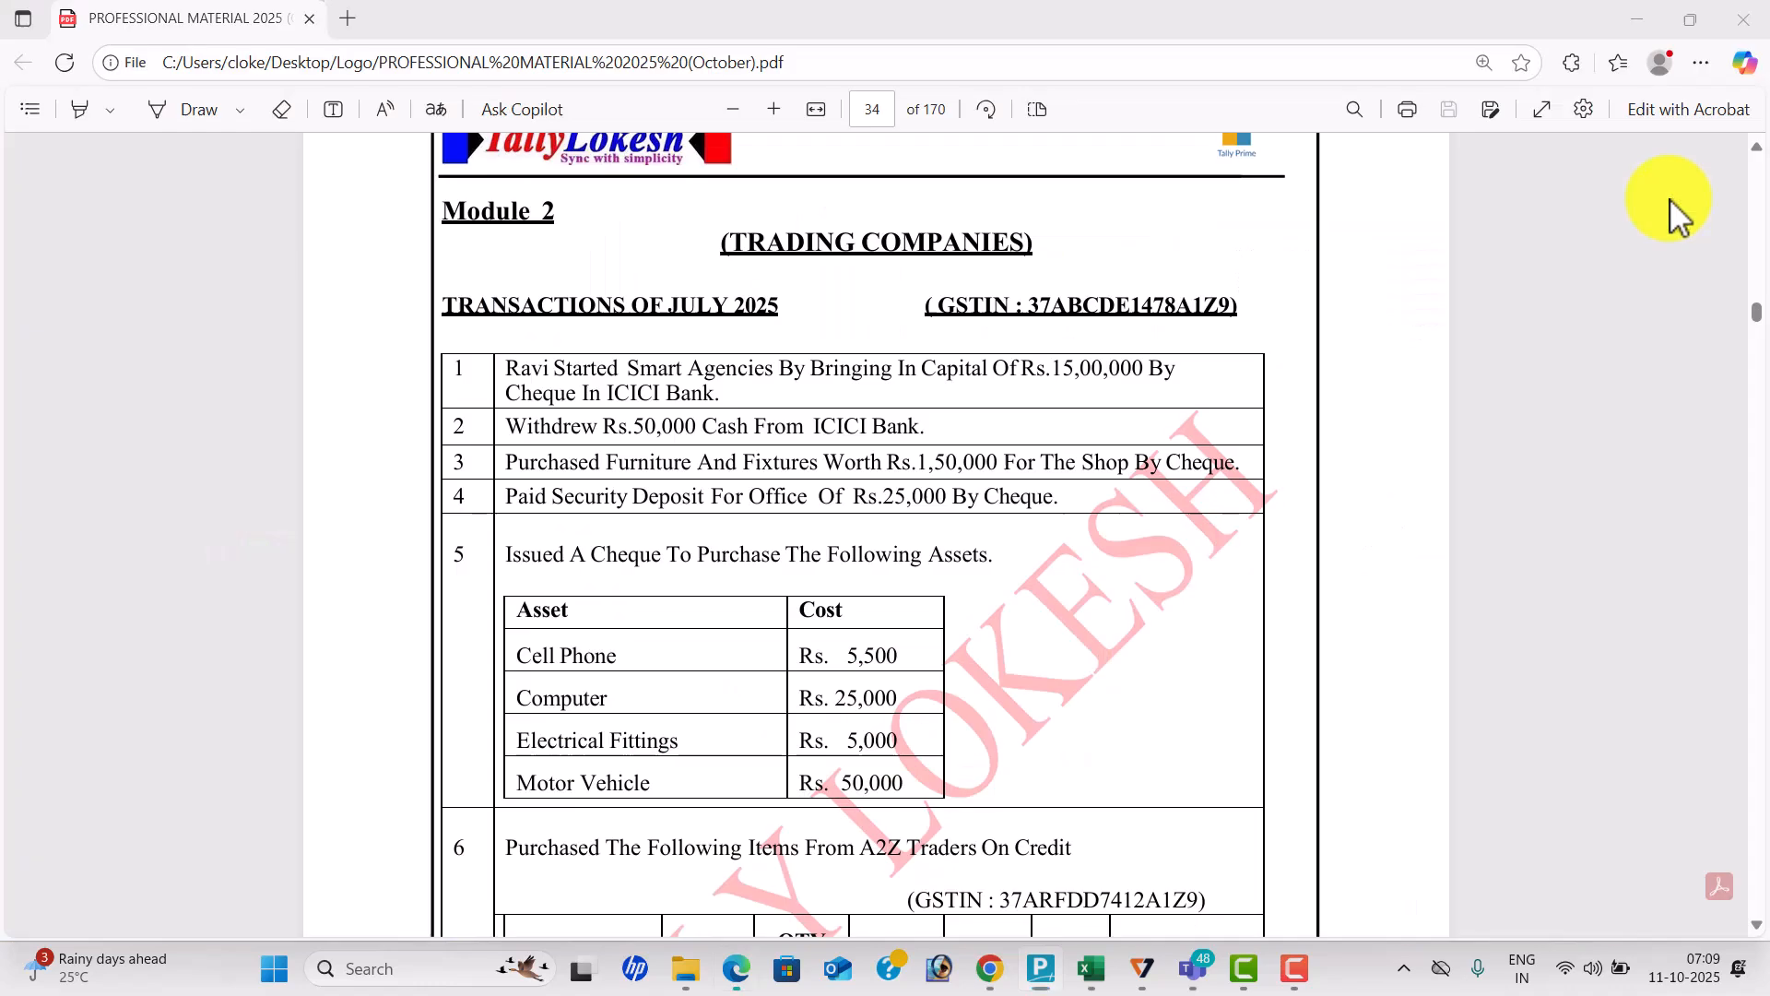
{"action": "scroll", "coordinate": [1669, 197], "scroll_direction": "down", "scroll_amount": 1}
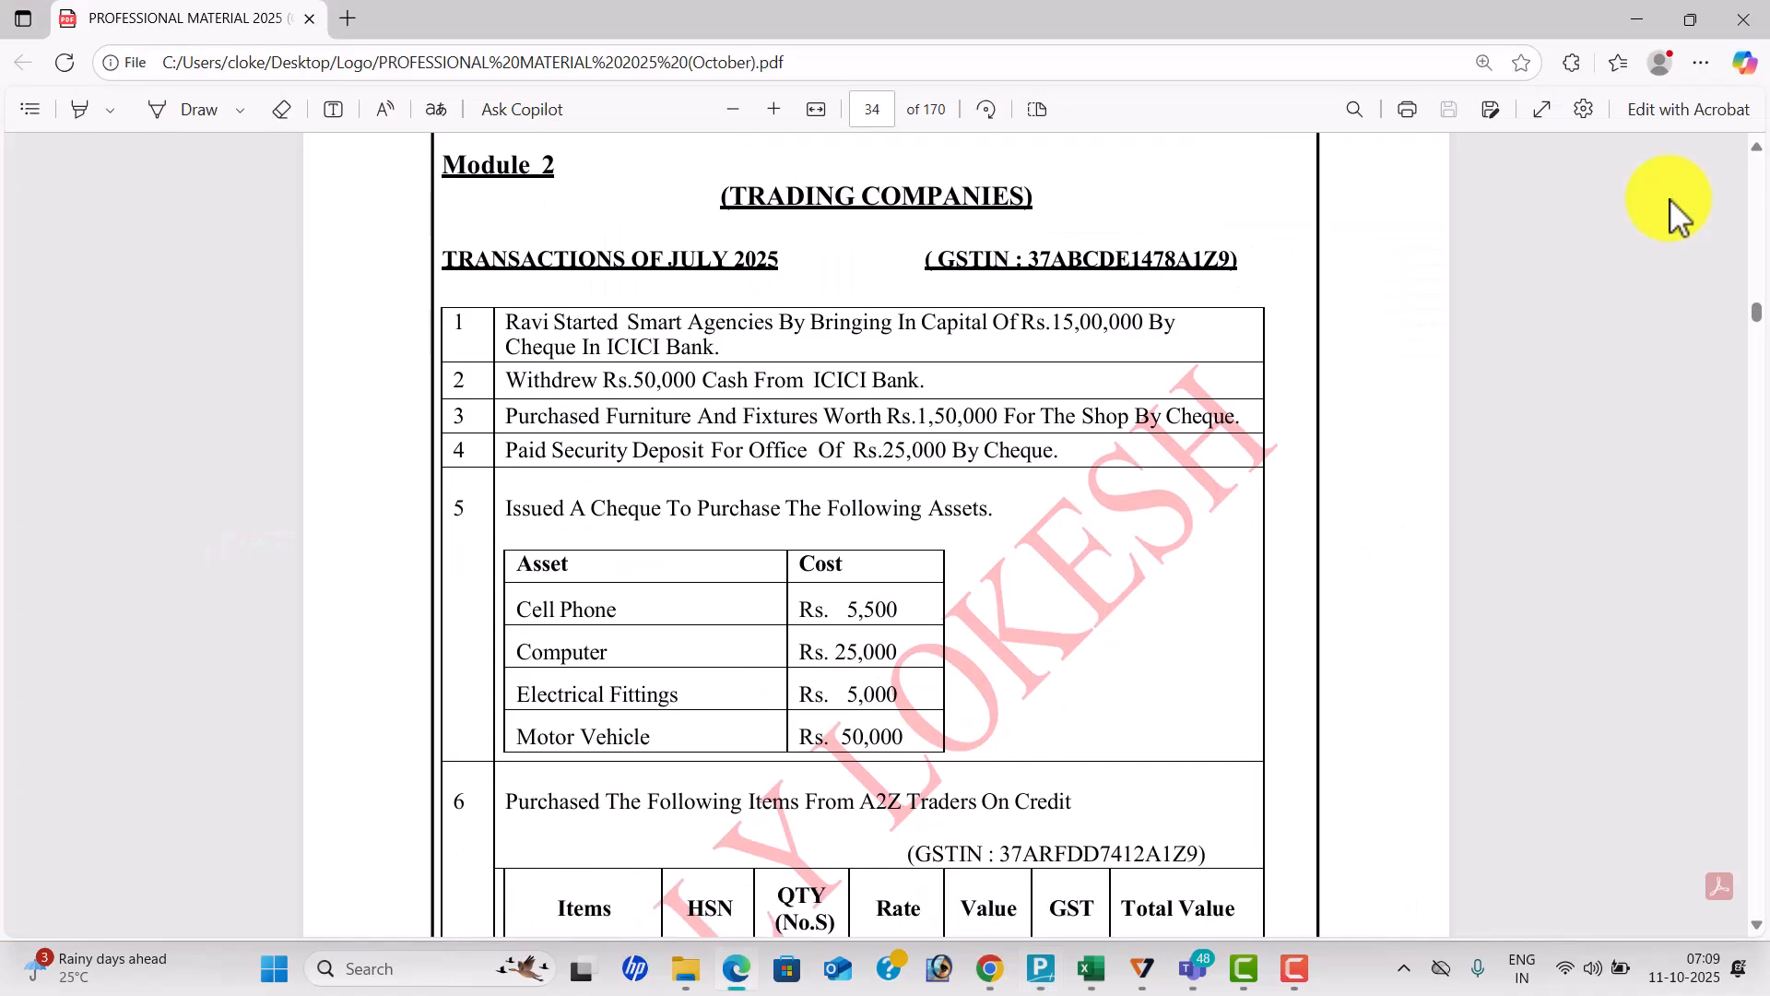
{"action": "key", "text": "alt+Tab"}
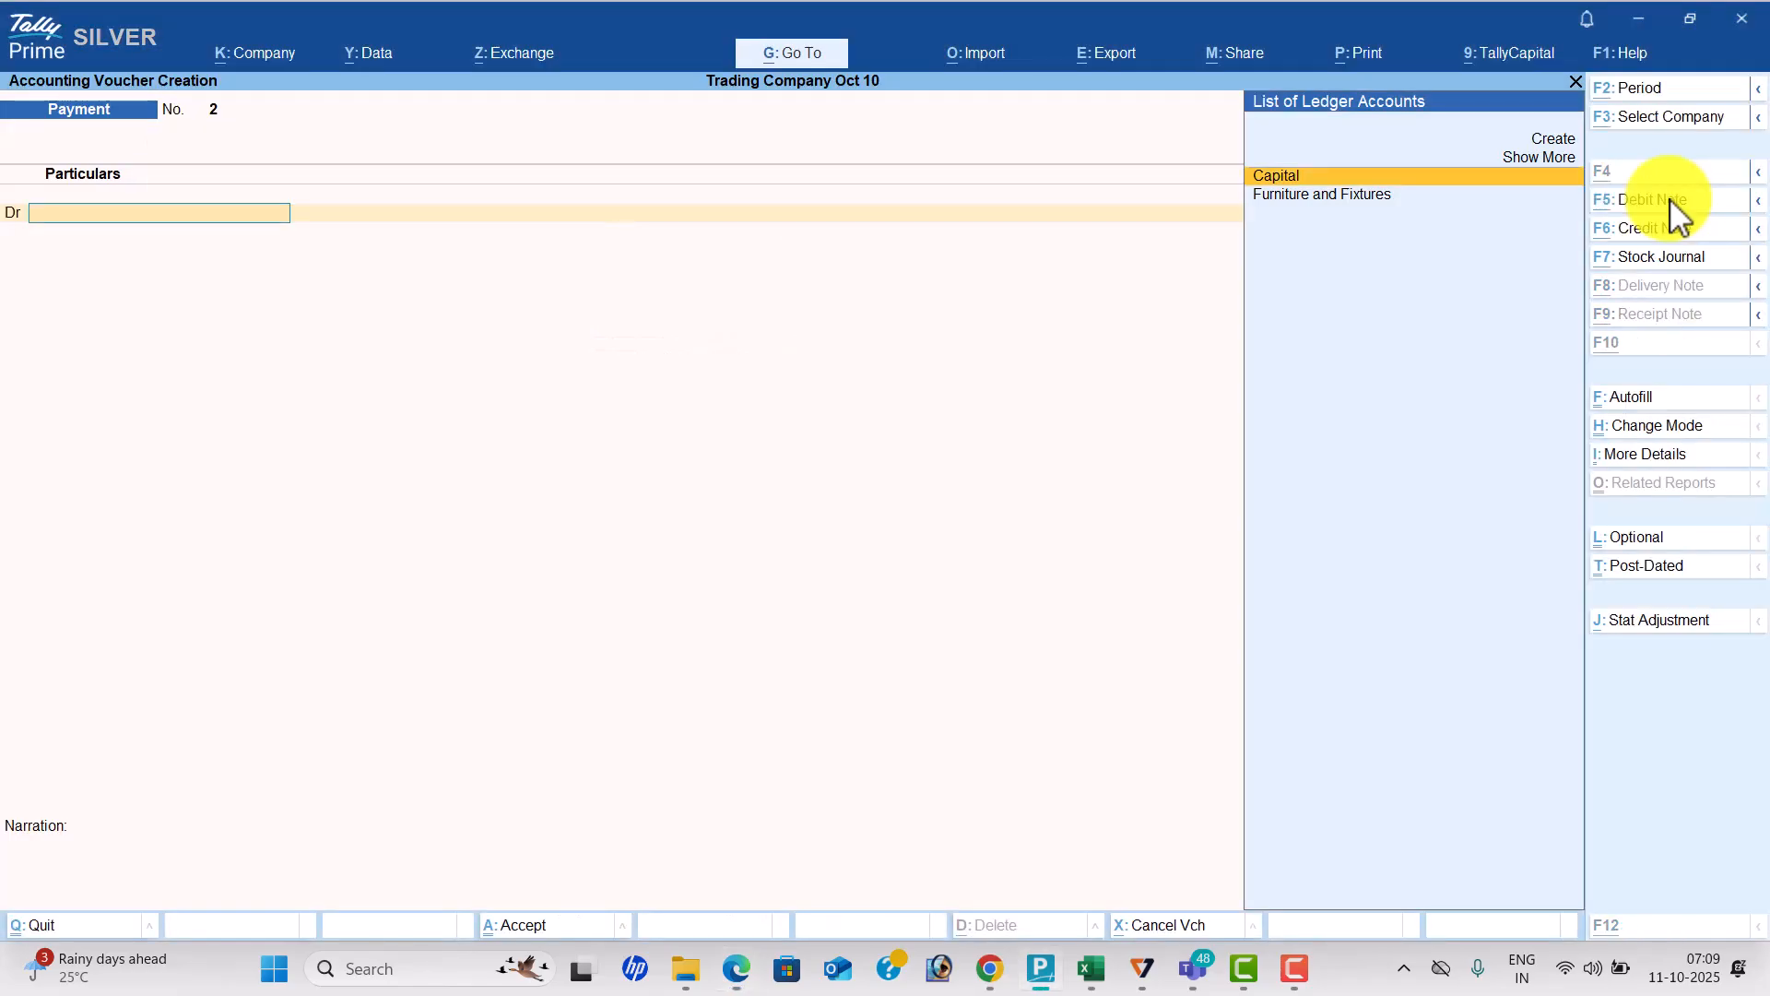
{"action": "key", "text": "alt+c"}
{"action": "type", "text": "Sd offic"}
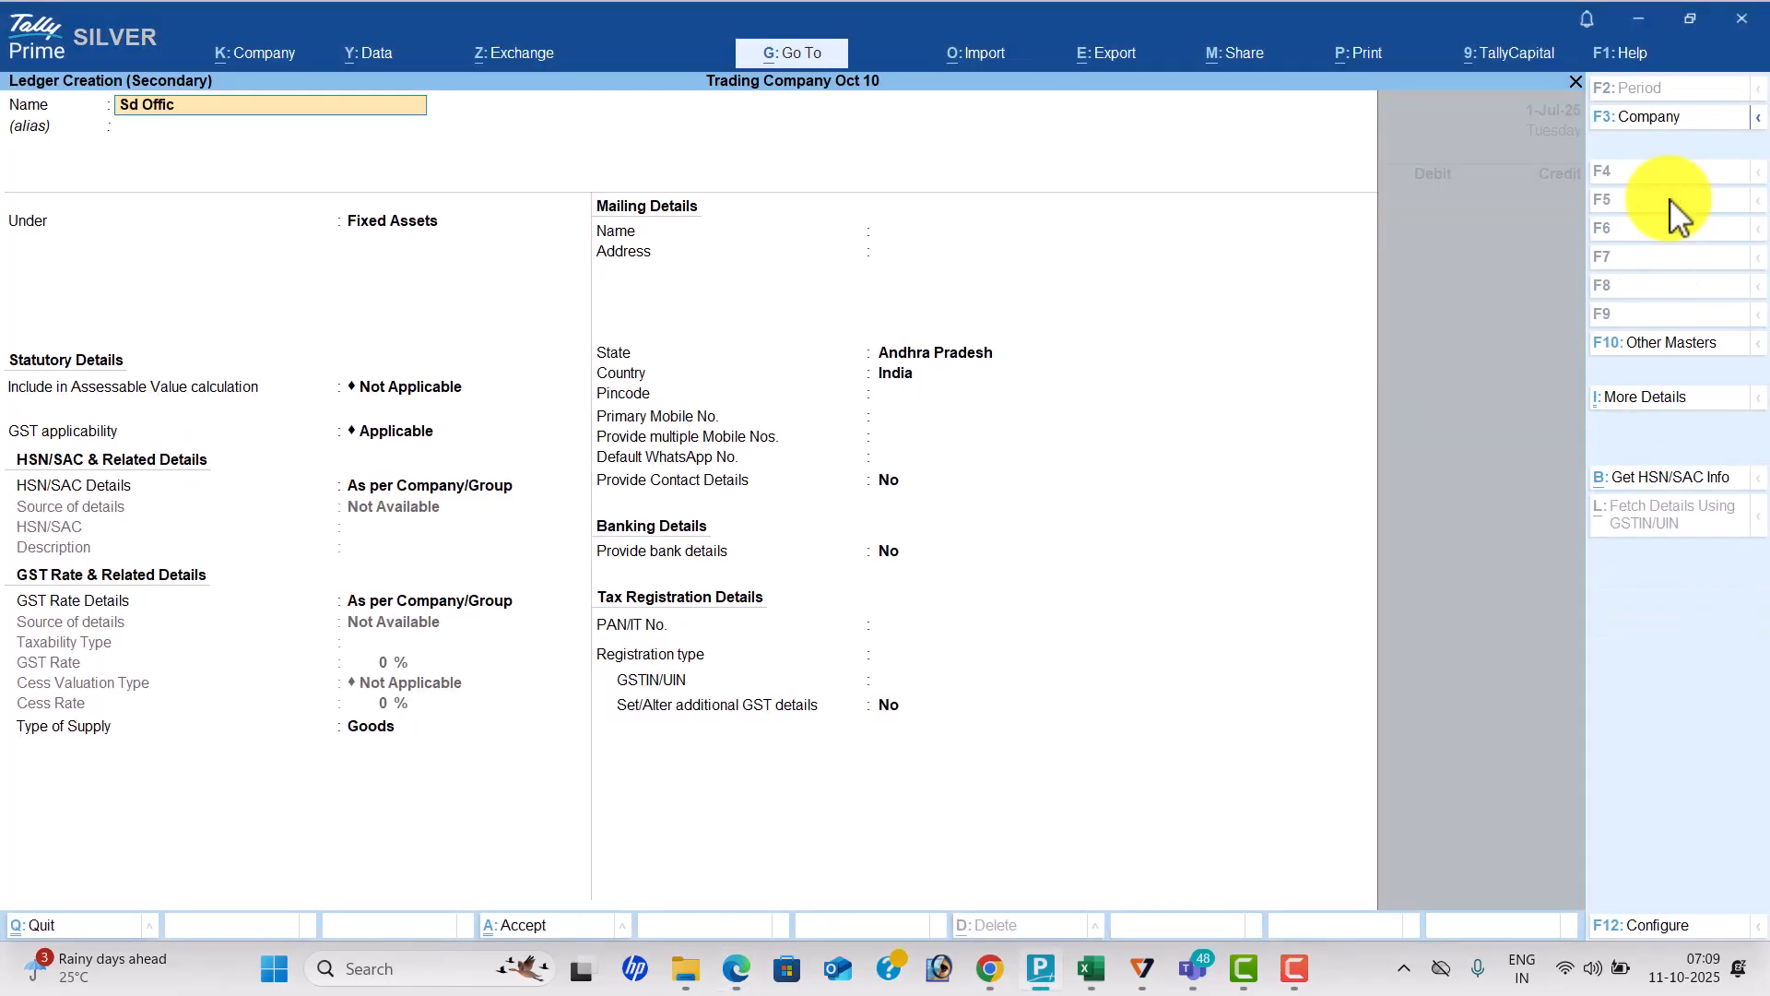
{"action": "key", "text": "Return"}
{"action": "type", "text": "Deposits"}
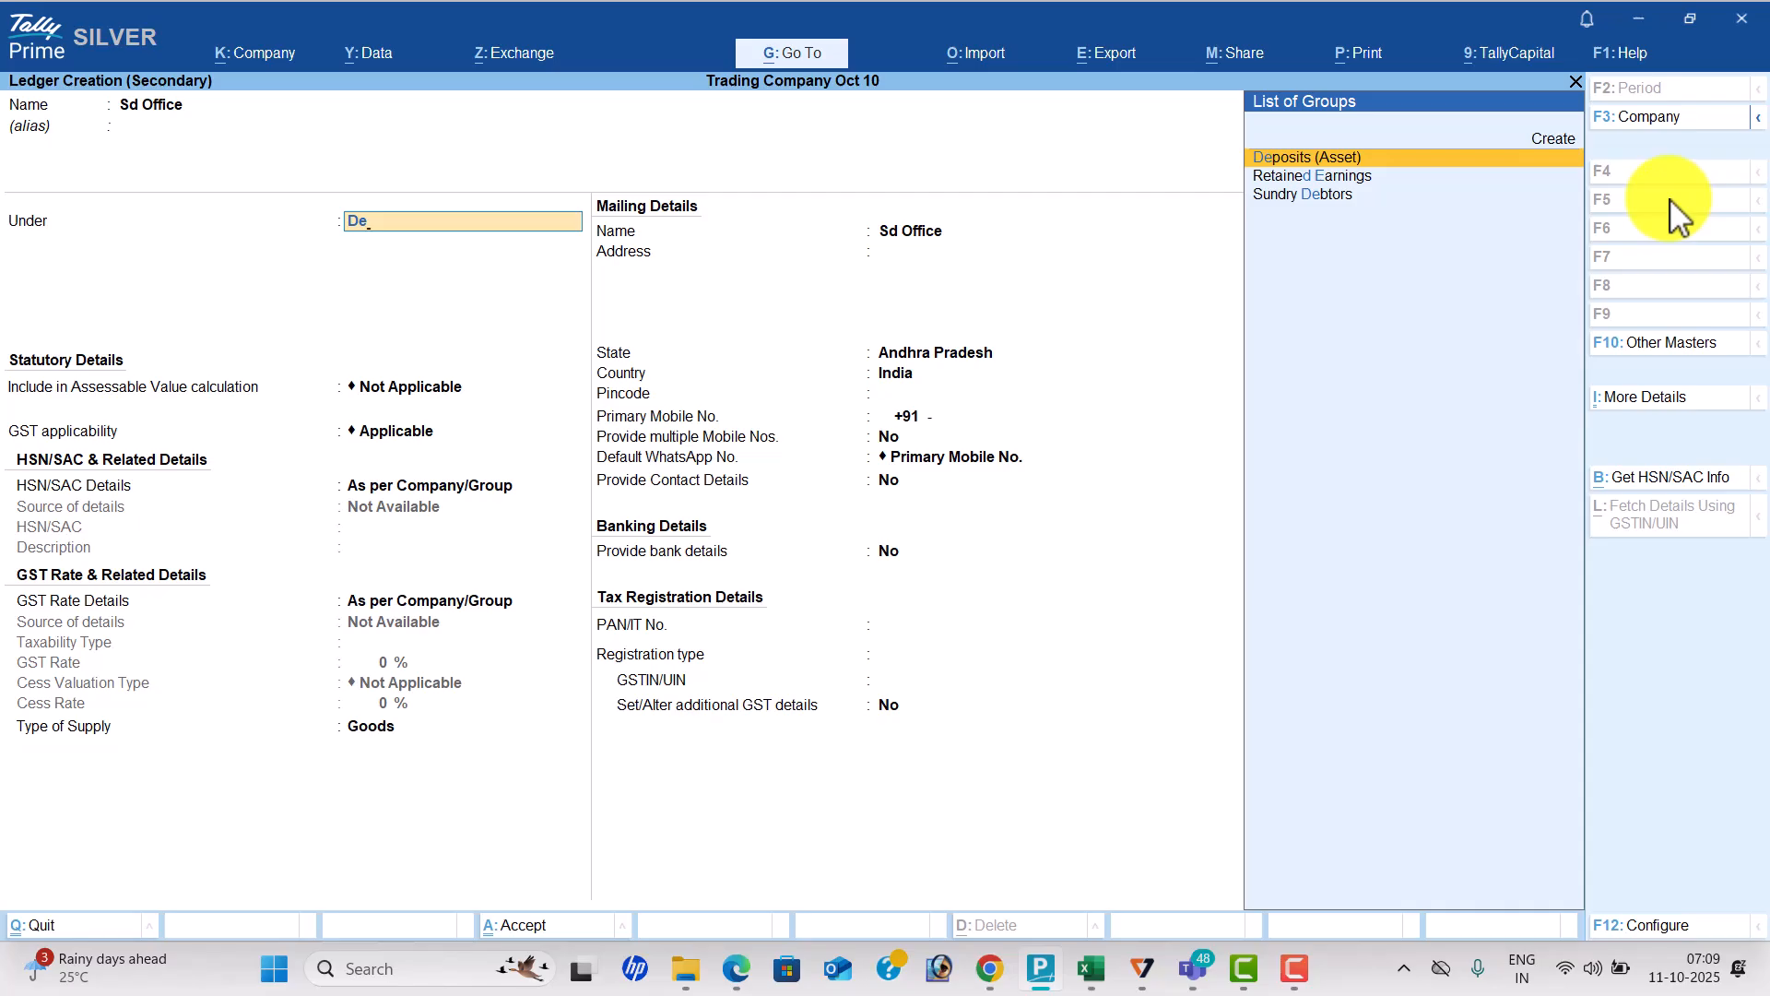
{"action": "key", "text": "Return"}
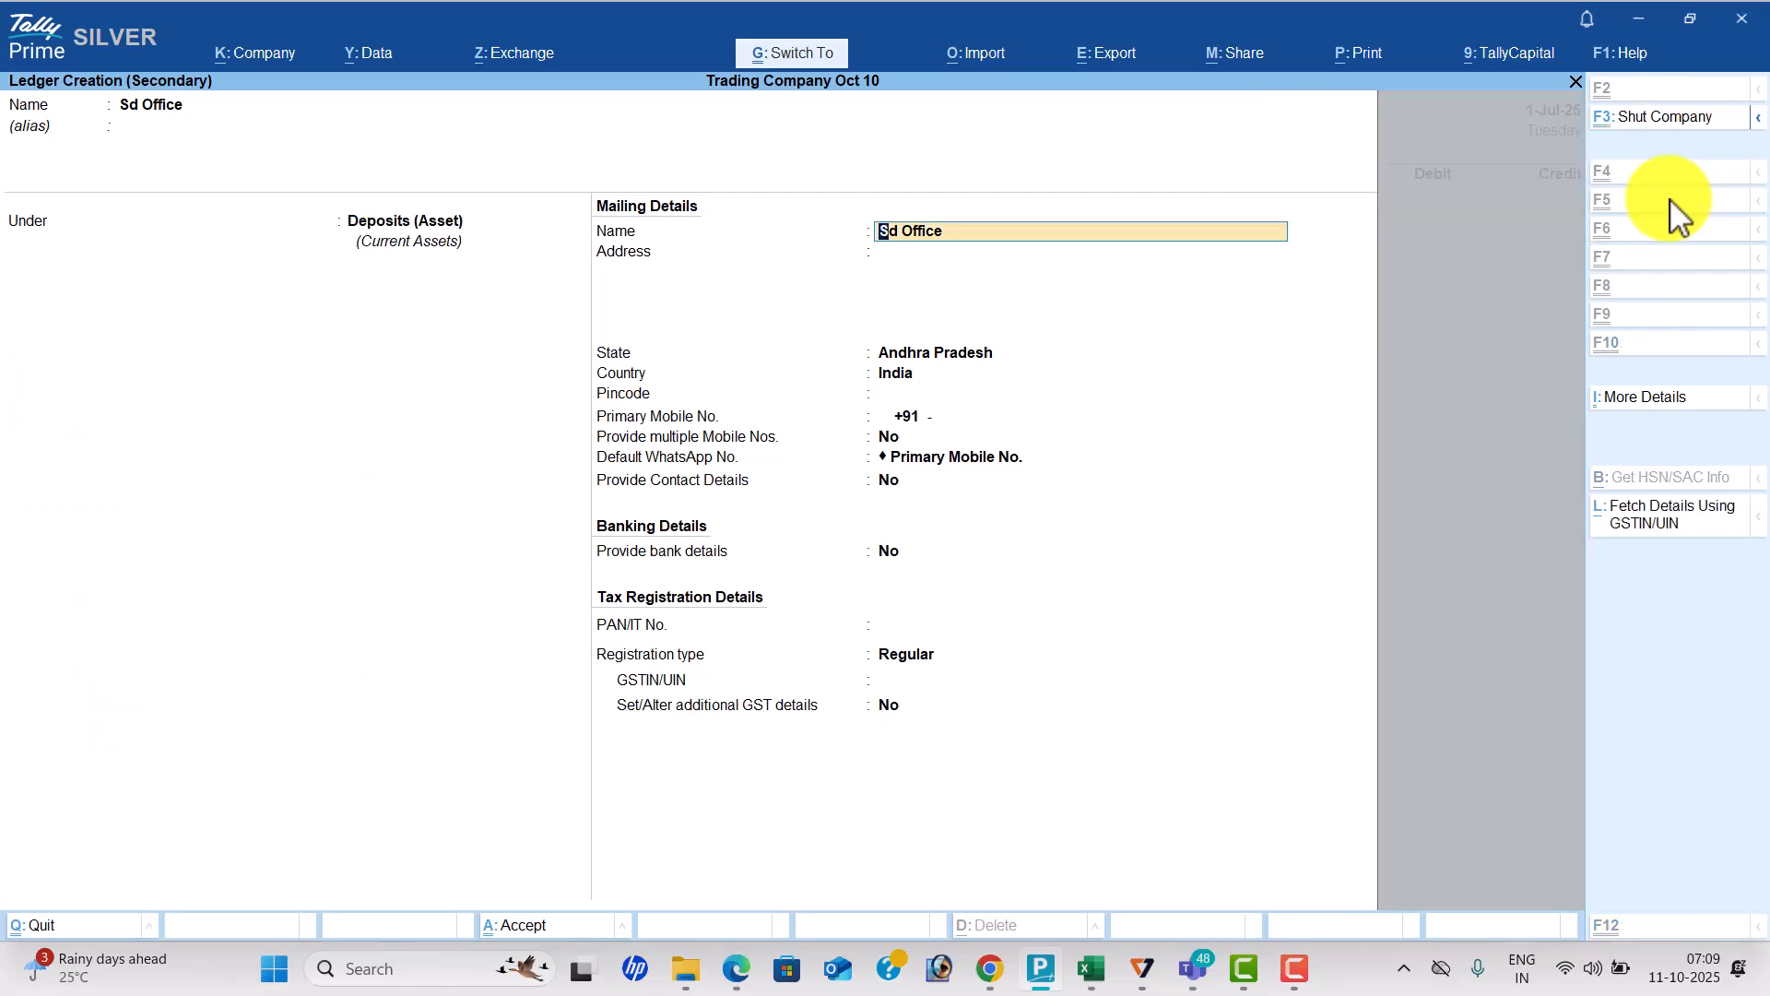
{"action": "key", "text": "ctrl+a"}
Look up the deposit amount in the PDF and debit Sd Office with 25,000 in the Payment voucher.
{"action": "key", "text": "alt+Tab"}
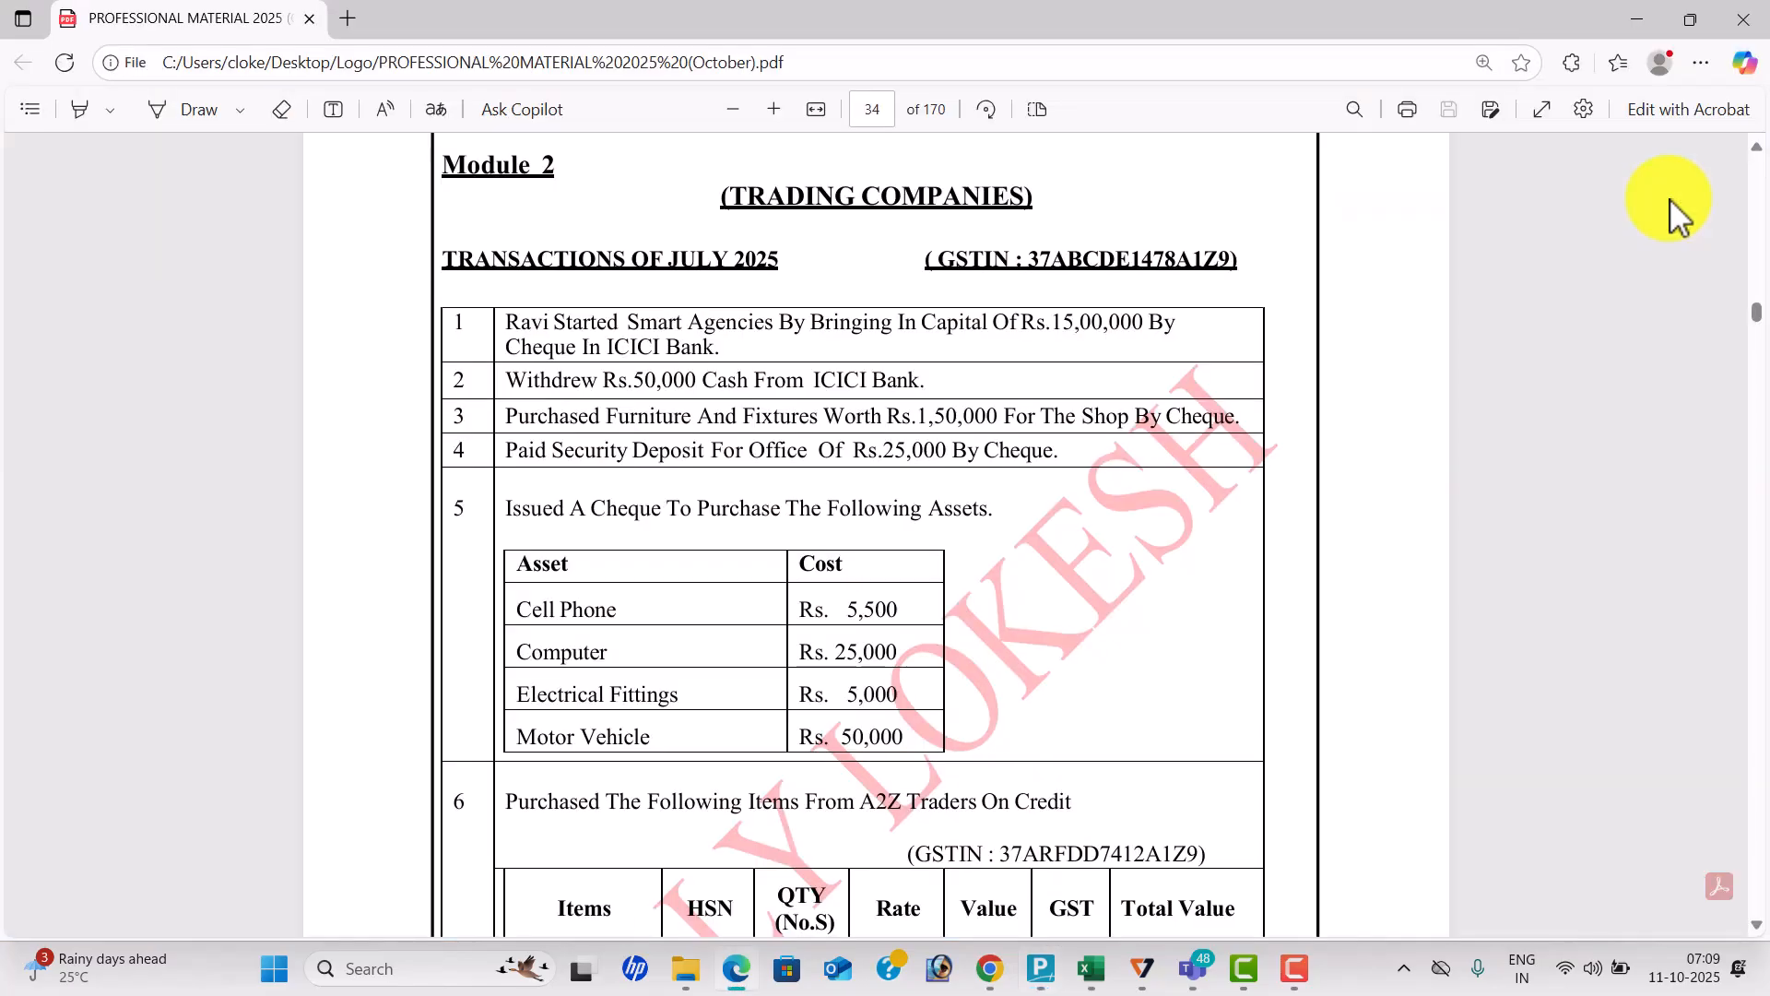
{"action": "key", "text": "alt+Tab"}
{"action": "type", "text": "25000"}
{"action": "key", "text": "Return"}
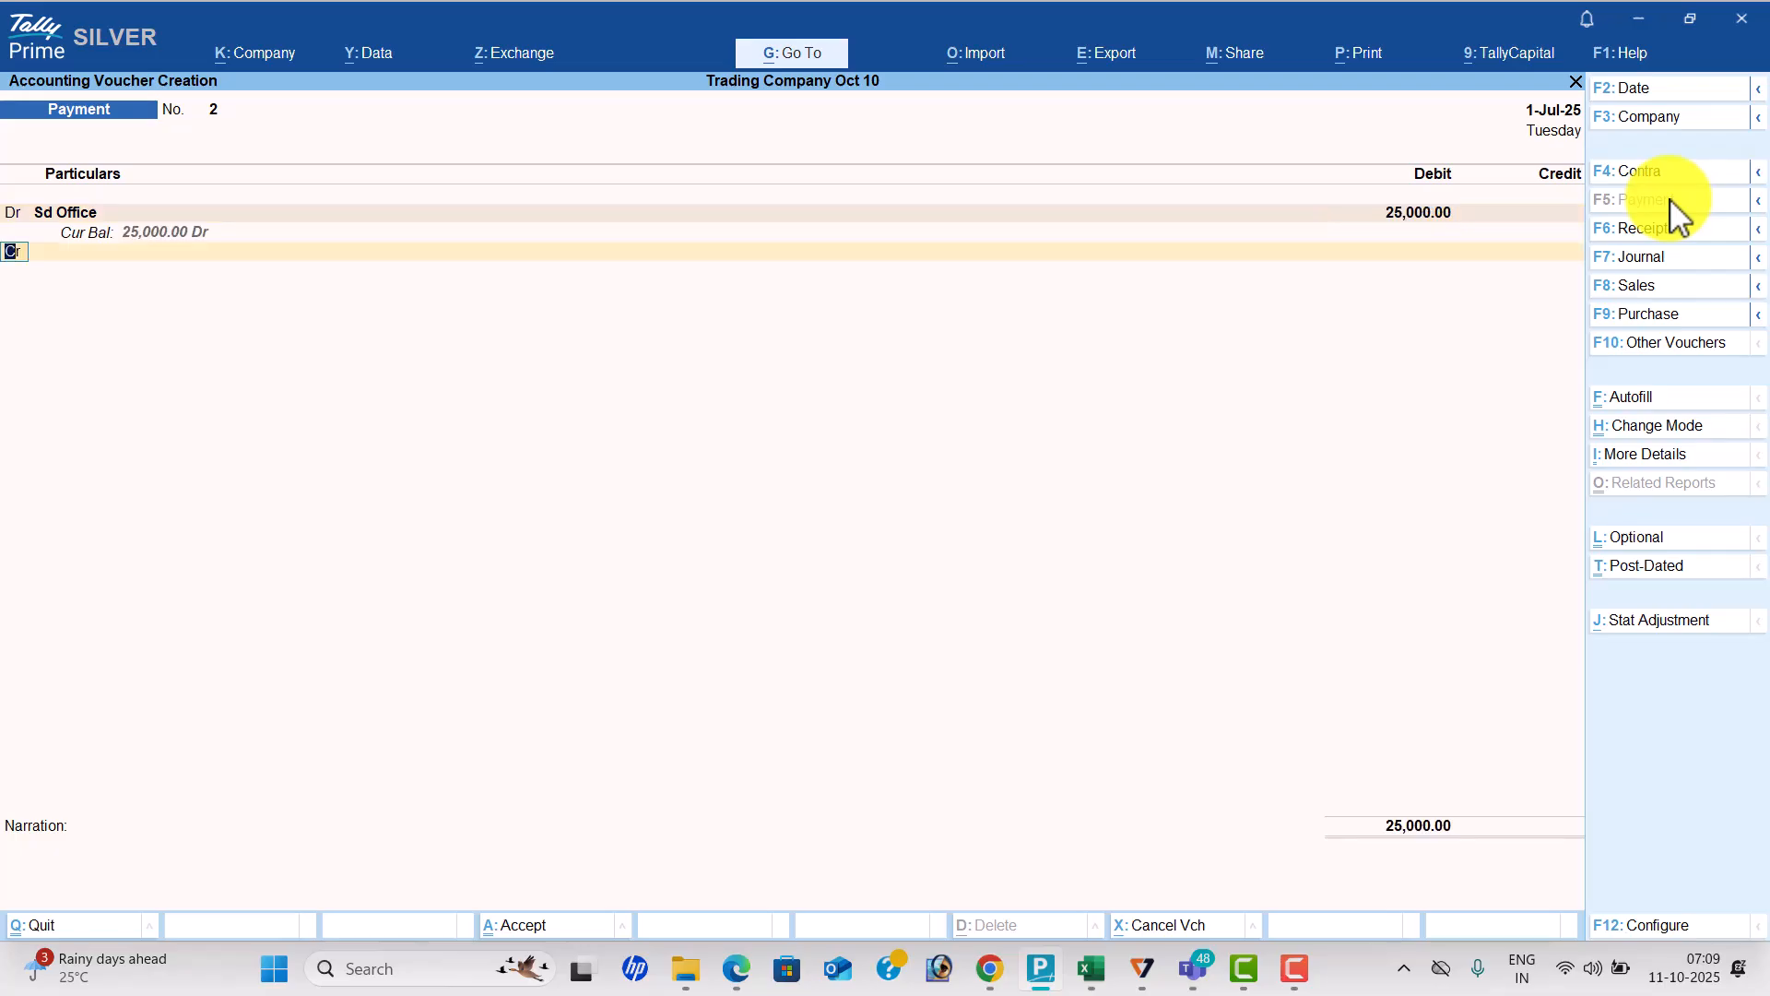
Credit Icici Bank with 25,000 and save the security deposit Payment voucher.
{"action": "key", "text": "Down"}
{"action": "key", "text": "Down"}
{"action": "key", "text": "Down"}
{"action": "key", "text": "Return"}
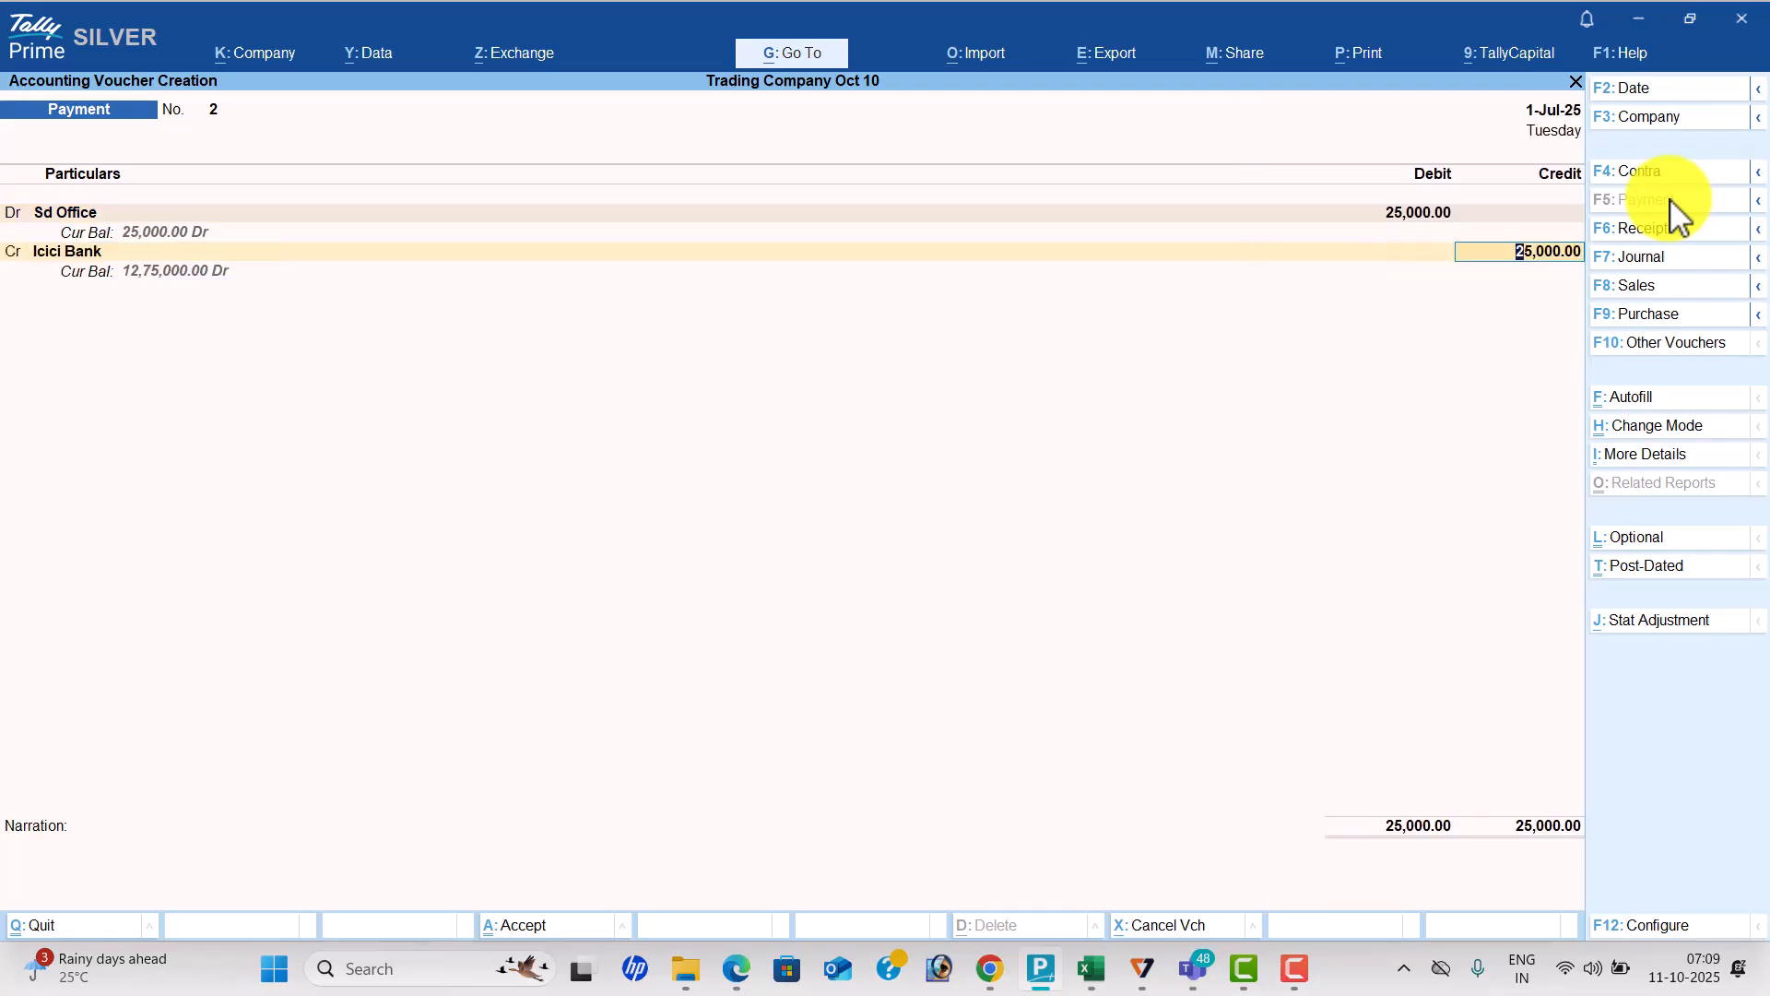
{"action": "key", "text": "ctrl+a"}
Check transaction 5 in the PDF and create a Cell Phone' ledger under Fixed Assets for the new Payment voucher's debit line.
{"action": "key", "text": "alt+Tab"}
{"action": "scroll", "coordinate": [1676, 213], "scroll_direction": "down", "scroll_amount": 3}
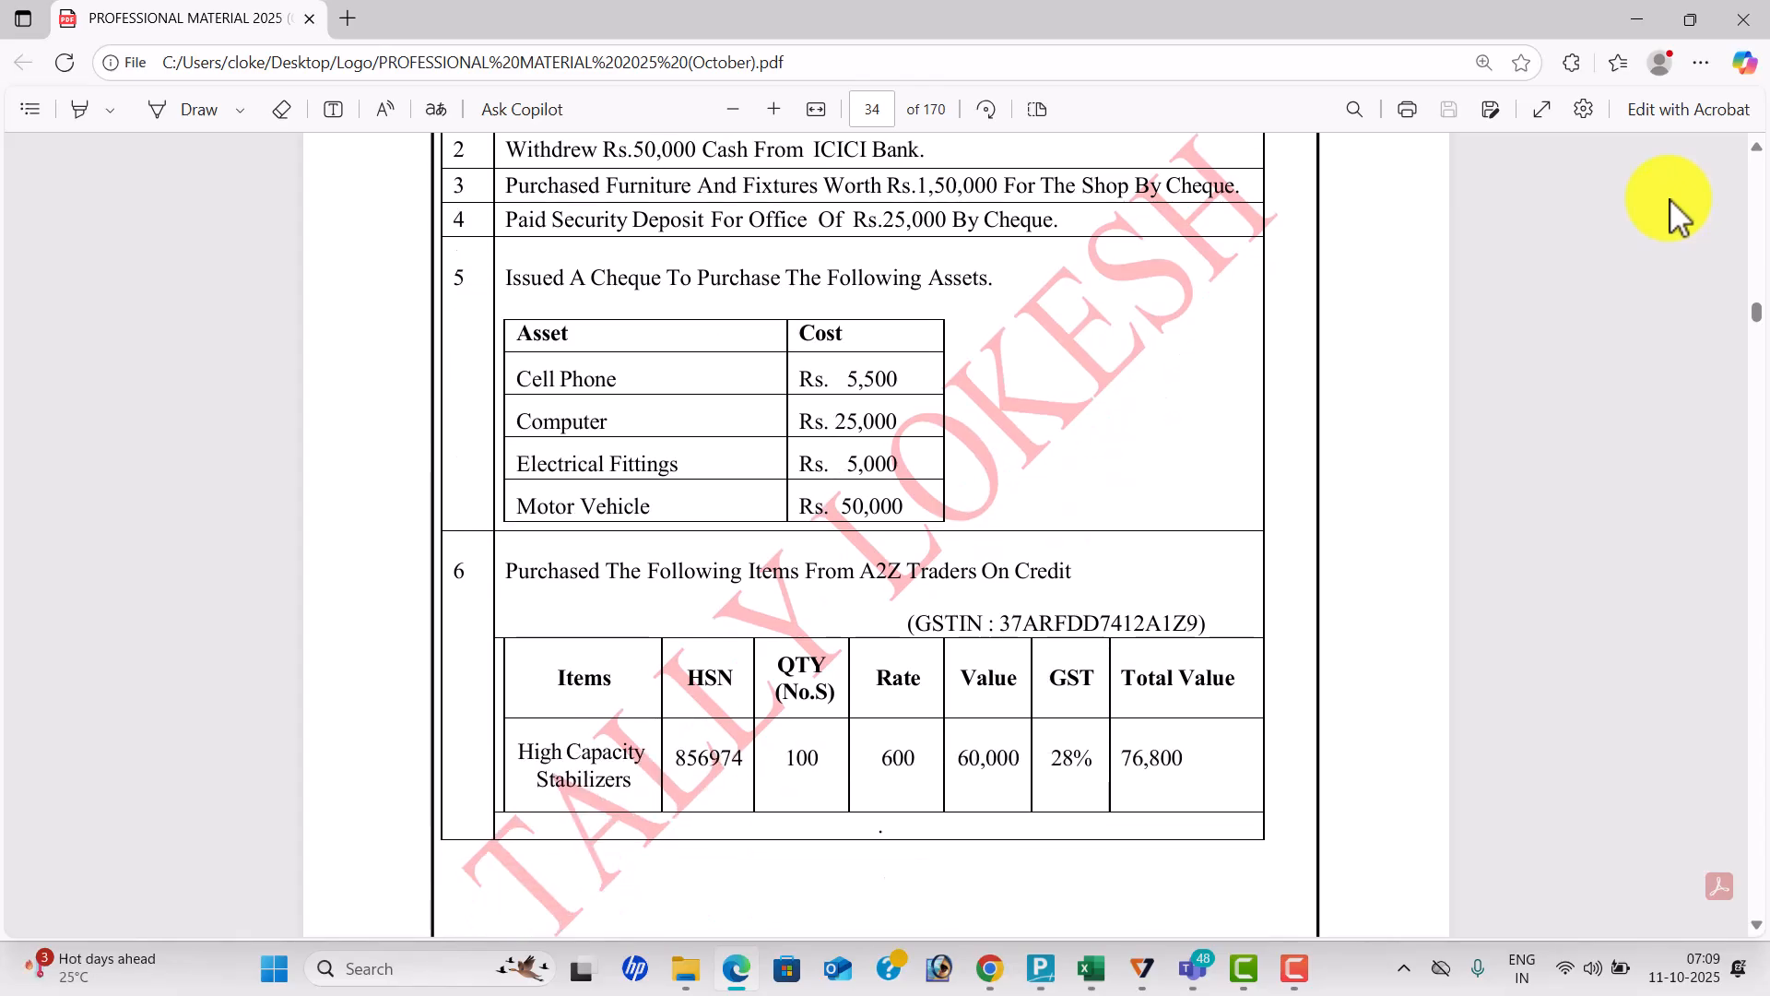
{"action": "key", "text": "alt+Tab"}
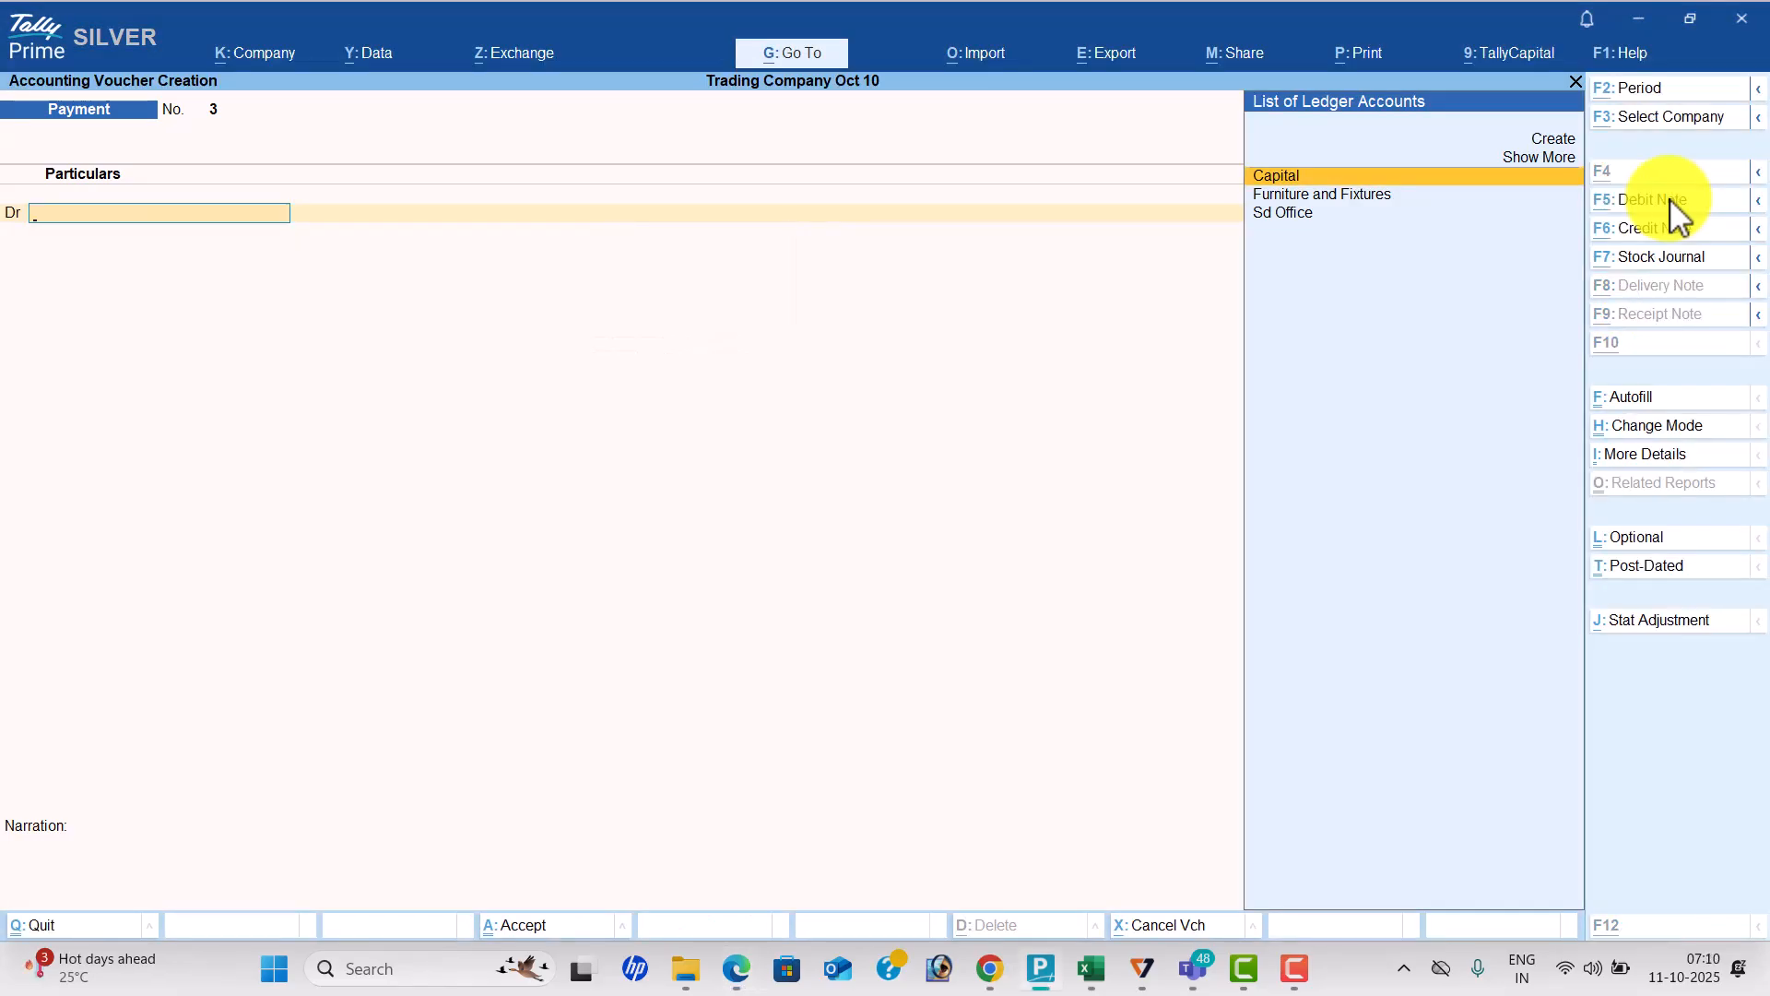
{"action": "key", "text": "alt+c"}
{"action": "type", "text": "Cell Phone"}
{"action": "key", "text": "Return"}
{"action": "key", "text": "Return"}
{"action": "type", "text": "f"}
{"action": "key", "text": "Return"}
{"action": "key", "text": "ctrl+a"}
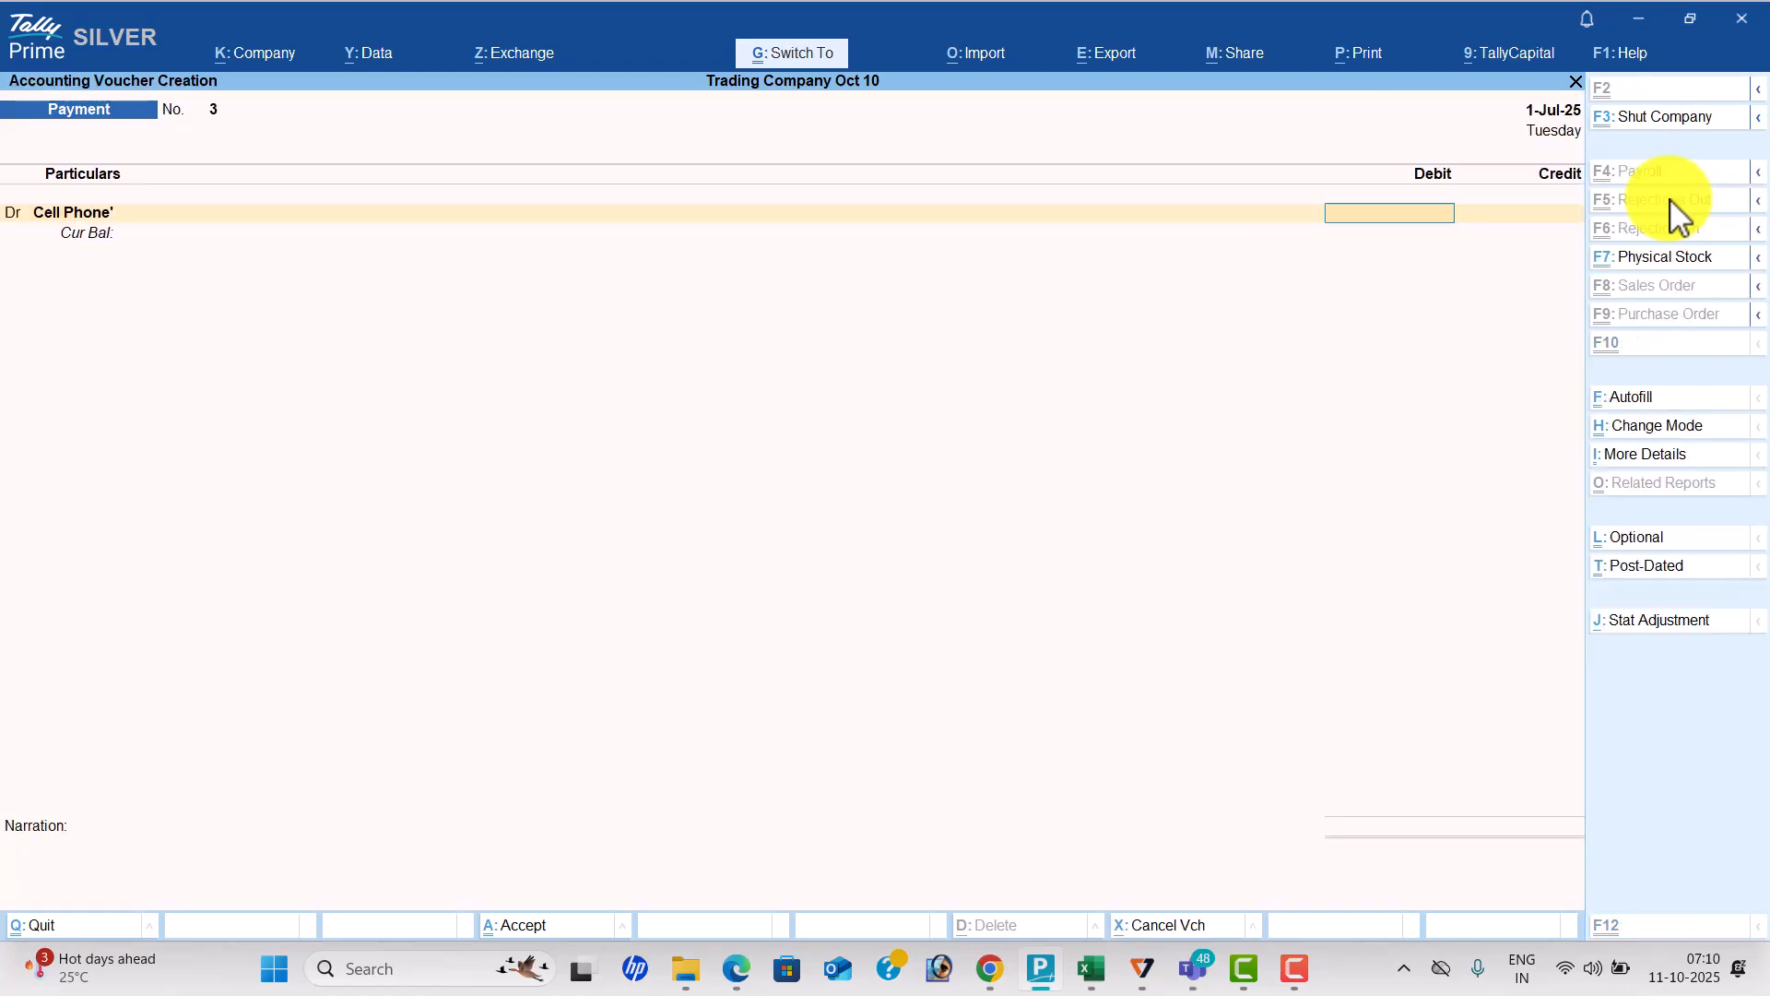
Look up the cell phone's cost in the PDF and debit Cell Phone' with 5,500.
{"action": "key", "text": "alt+Tab"}
{"action": "key", "text": "alt+Tab"}
{"action": "type", "text": "5500"}
{"action": "key", "text": "Return"}
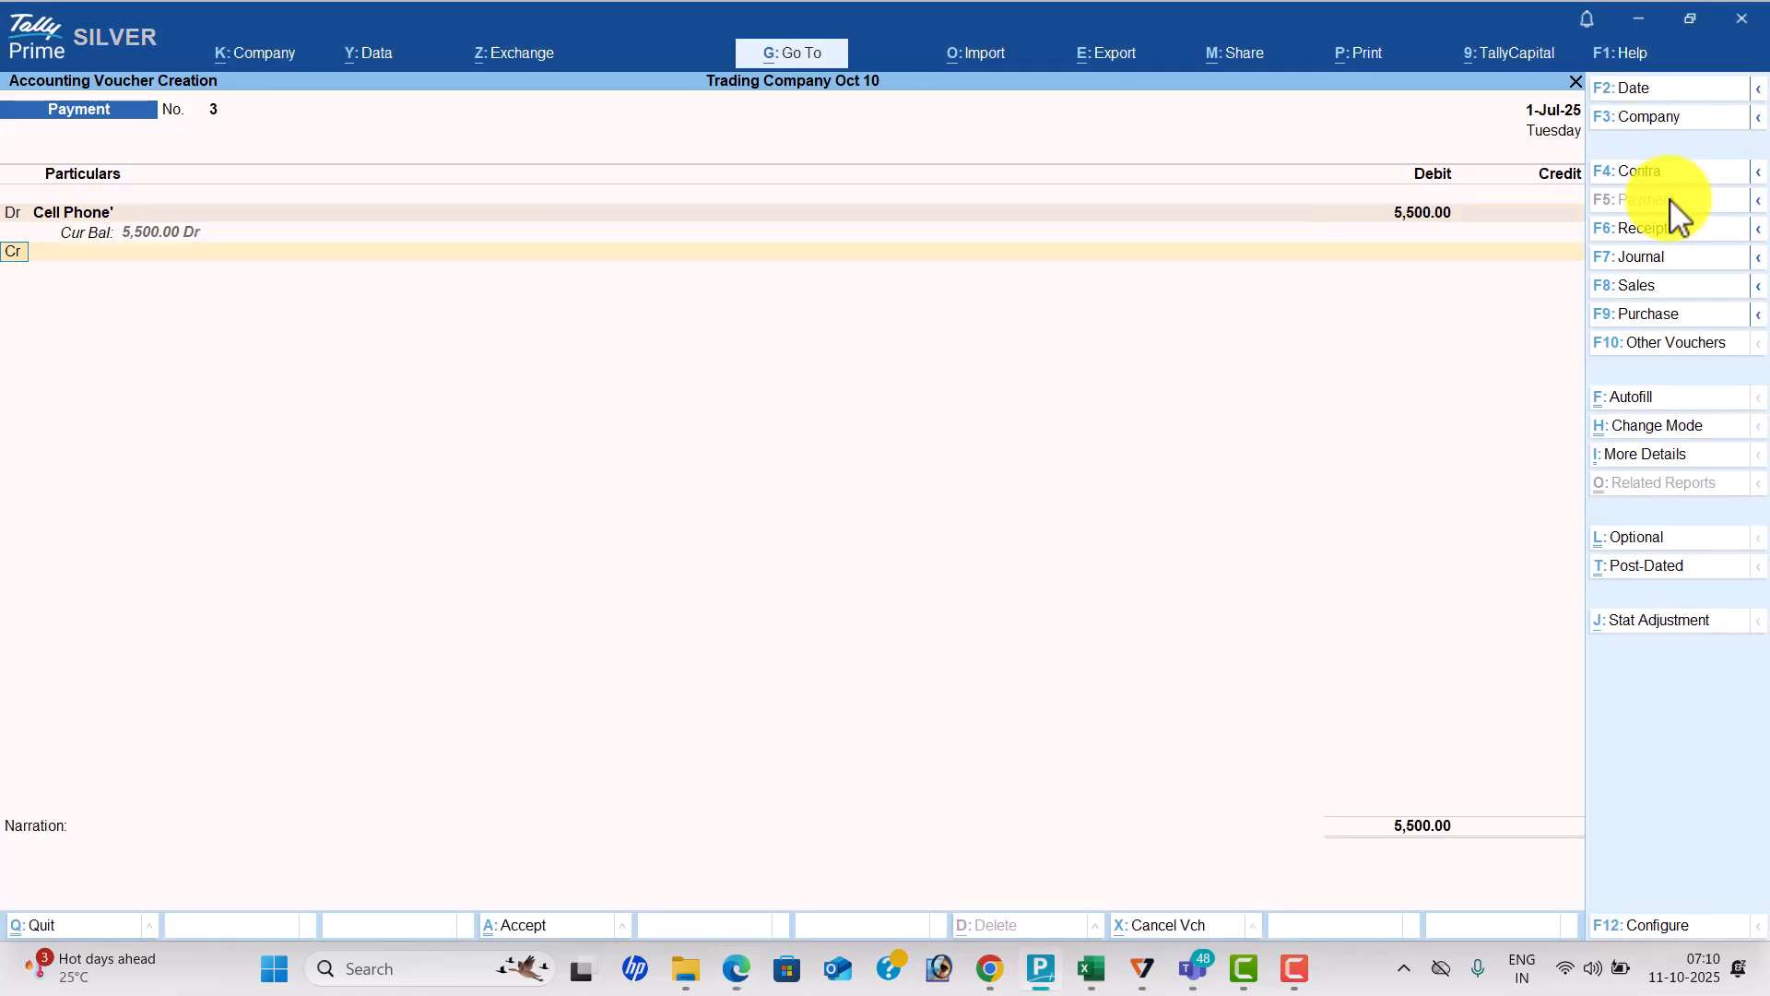
Add a second debit line and create a Computer ledger under Fixed Assets for it, checking the asset name in the PDF.
{"action": "key", "text": "Return"}
{"action": "key", "text": "alt+c"}
{"action": "key", "text": "alt+Tab"}
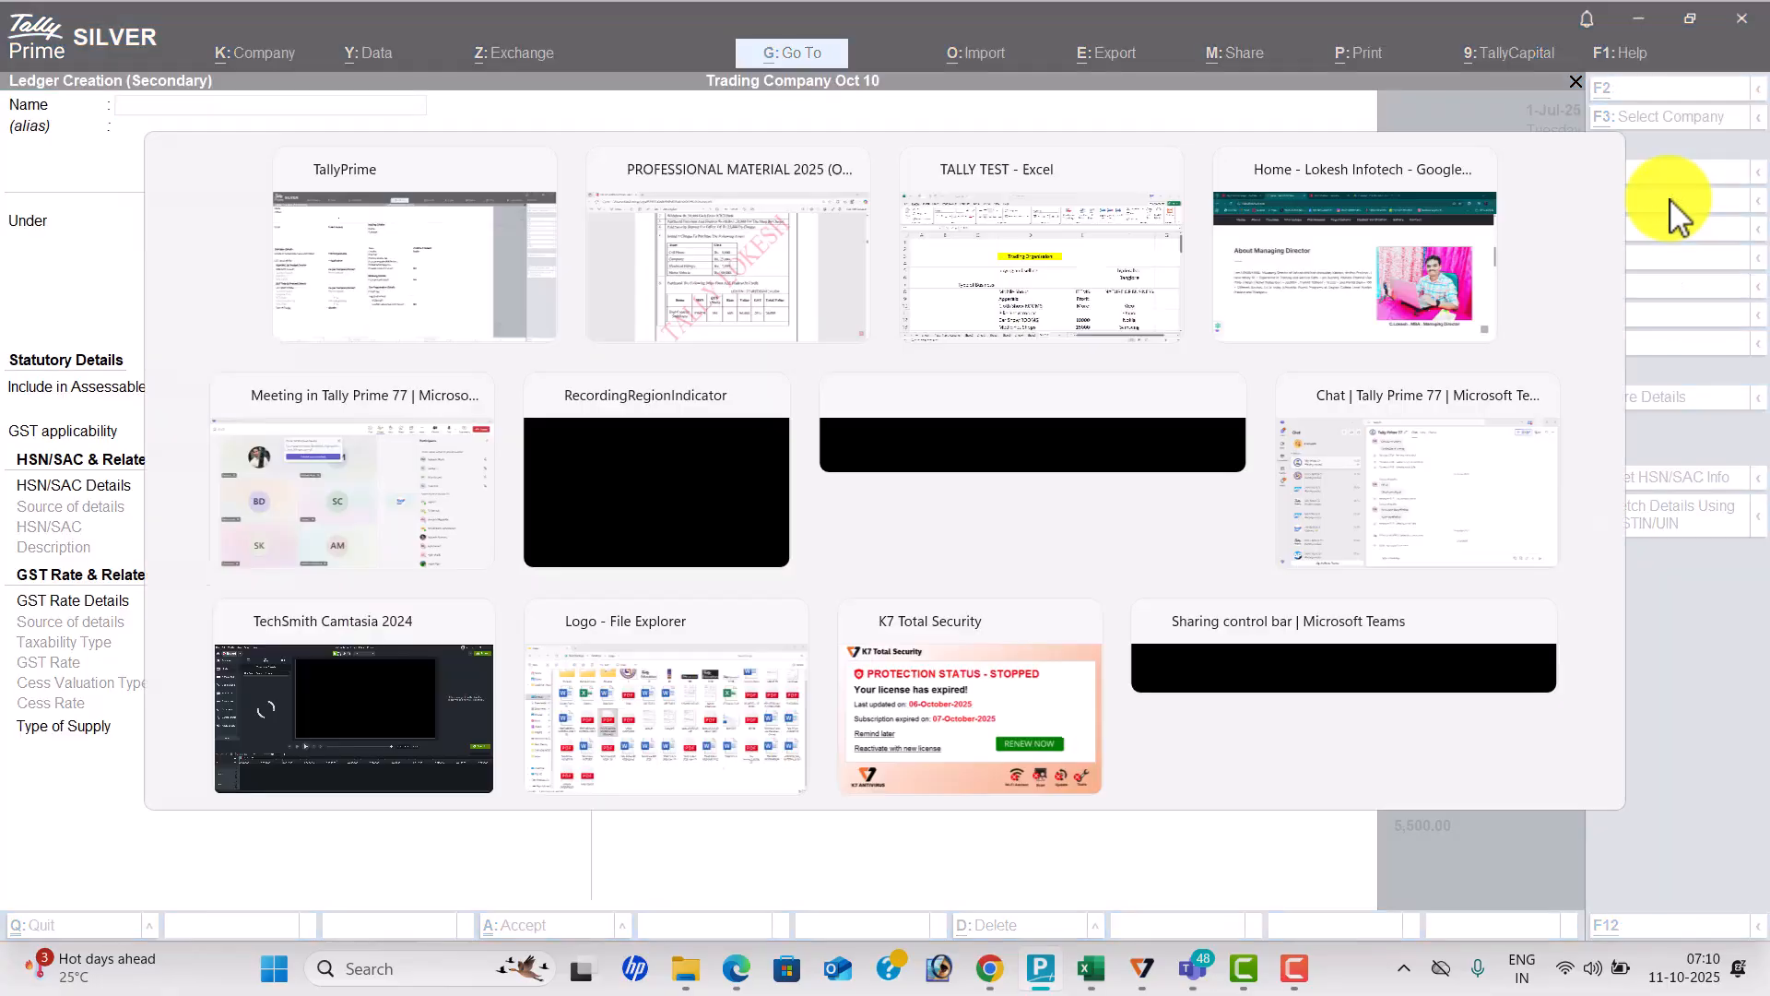
{"action": "key", "text": "alt+Tab"}
{"action": "type", "text": "Computer"}
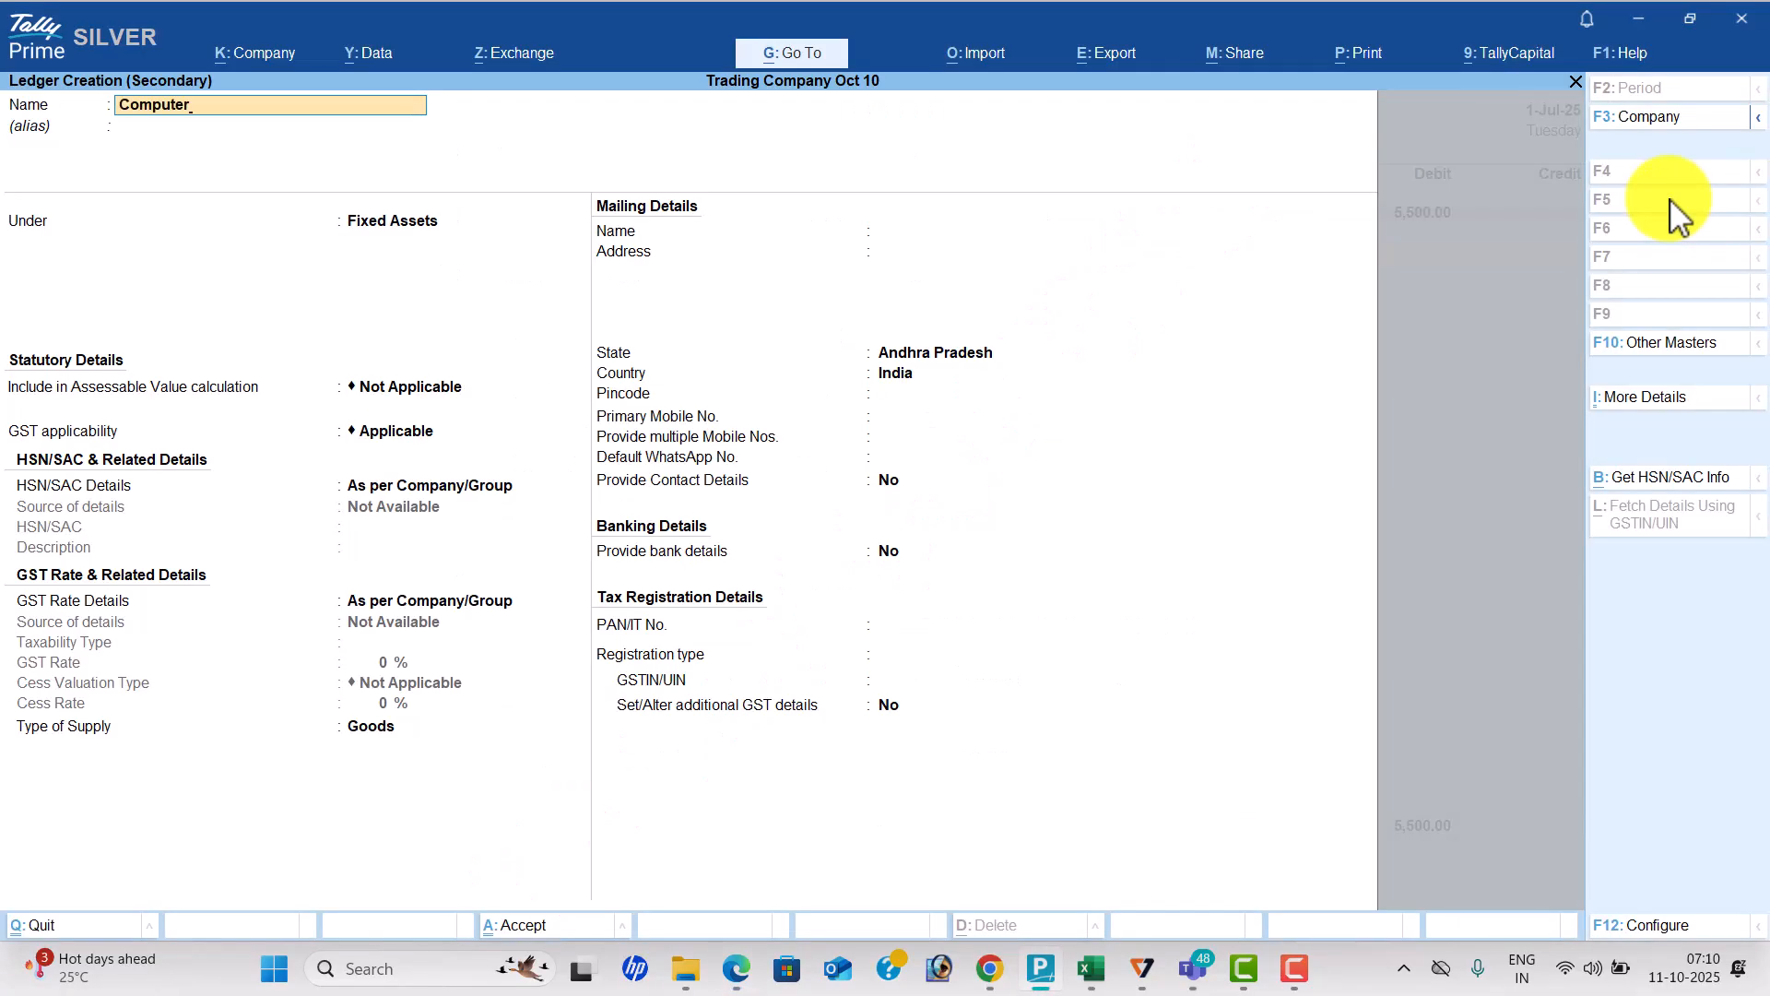
{"action": "key", "text": "Return"}
{"action": "key", "text": "Return"}
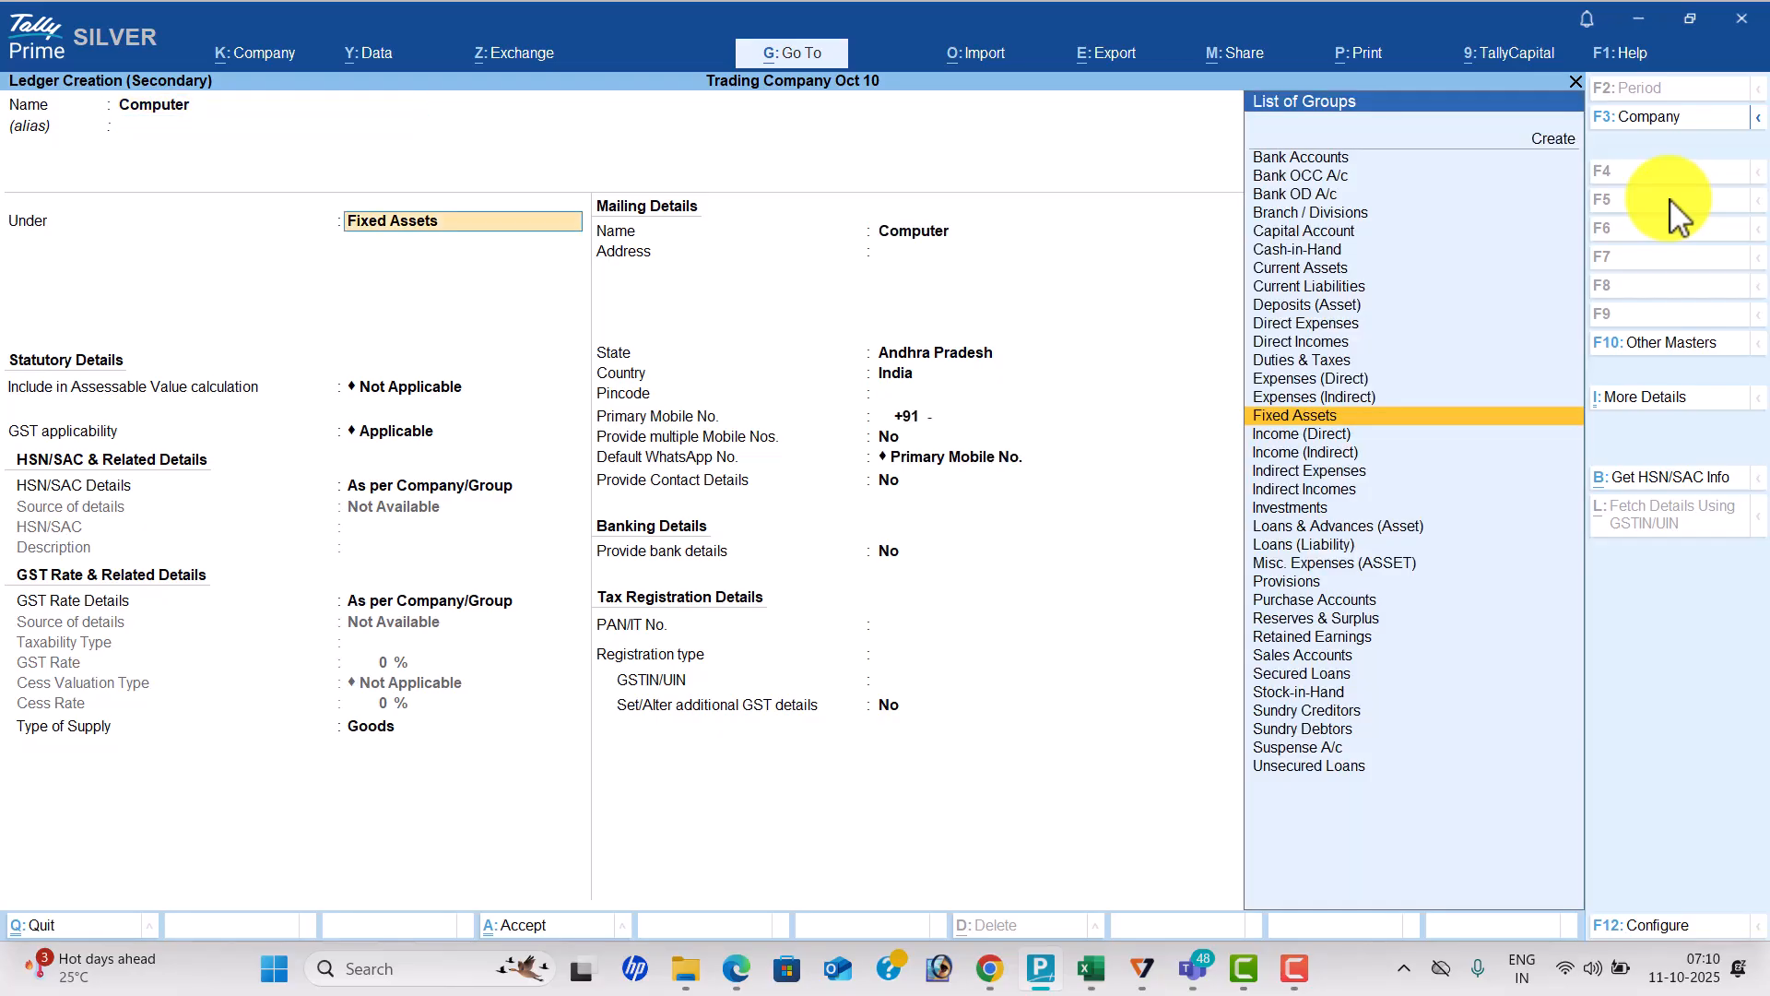
{"action": "key", "text": "Return"}
{"action": "key", "text": "ctrl+a"}
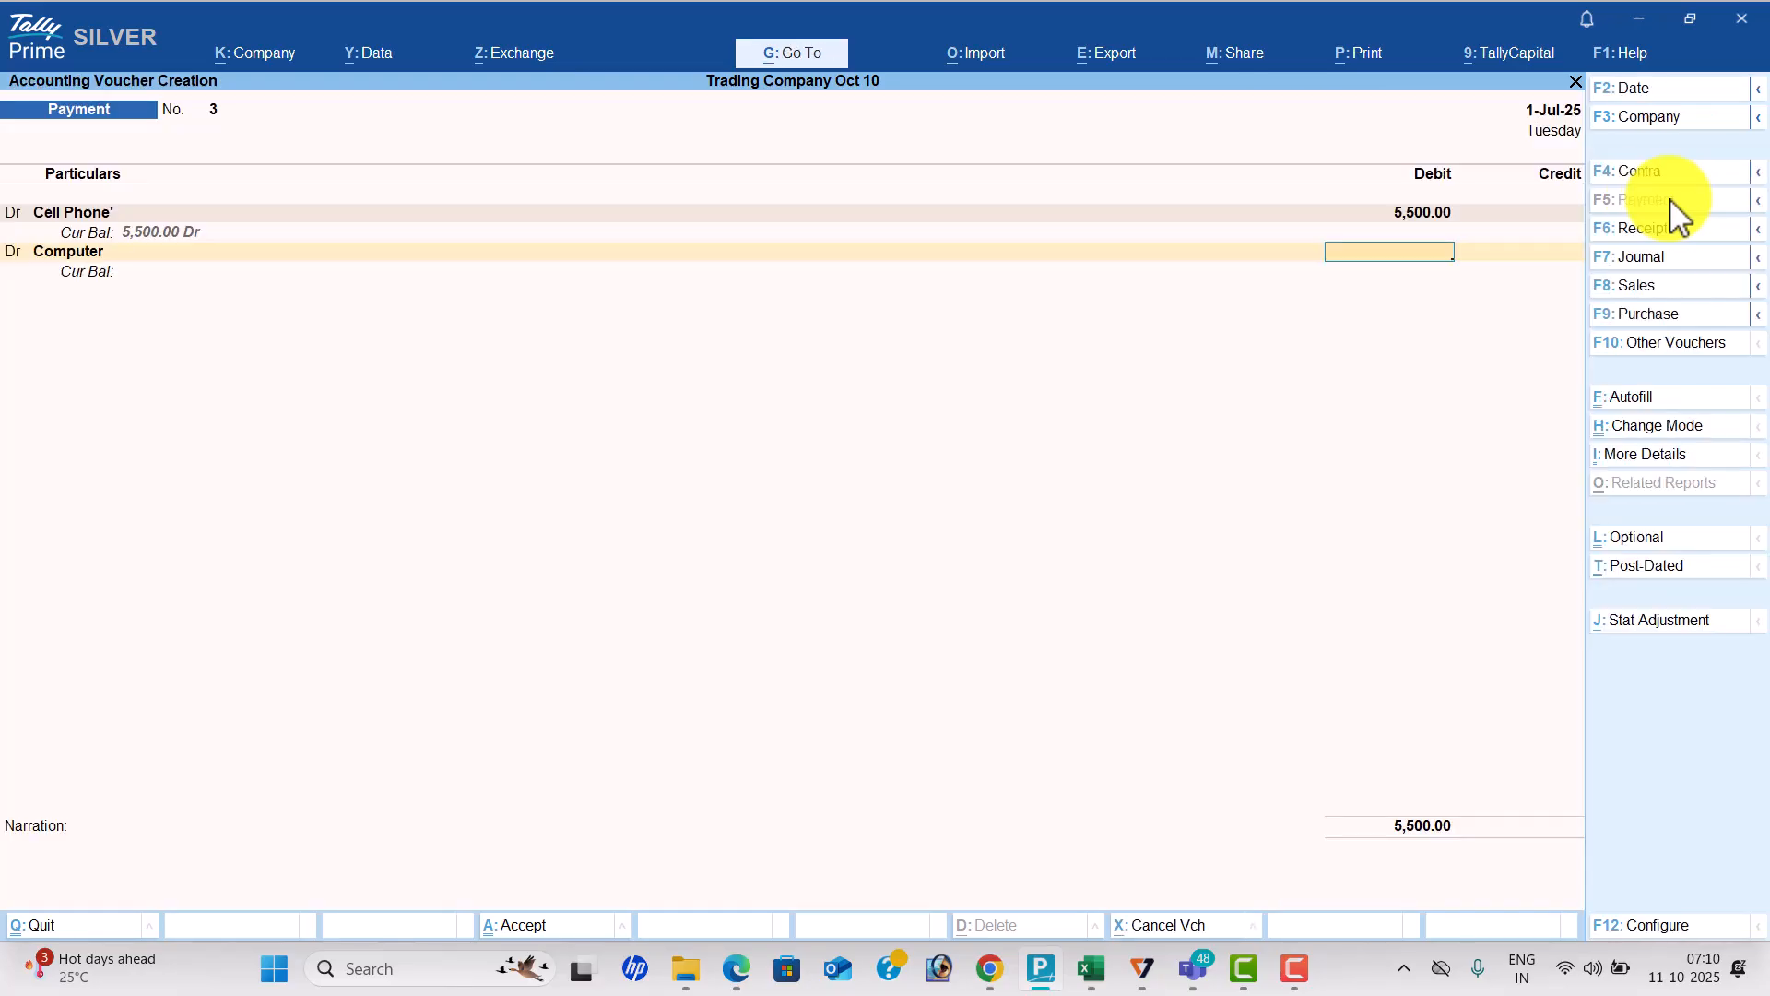
Look up the computer's cost in the PDF and debit Computer with 25,000.
{"action": "key", "text": "alt+Tab"}
{"action": "key", "text": "alt+Tab"}
{"action": "type", "text": "25000"}
{"action": "key", "text": "Return"}
Add a third debit line and create an Electircal Fittings ledger under Fixed Assets, checking the asset name in the PDF.
{"action": "key", "text": "Return"}
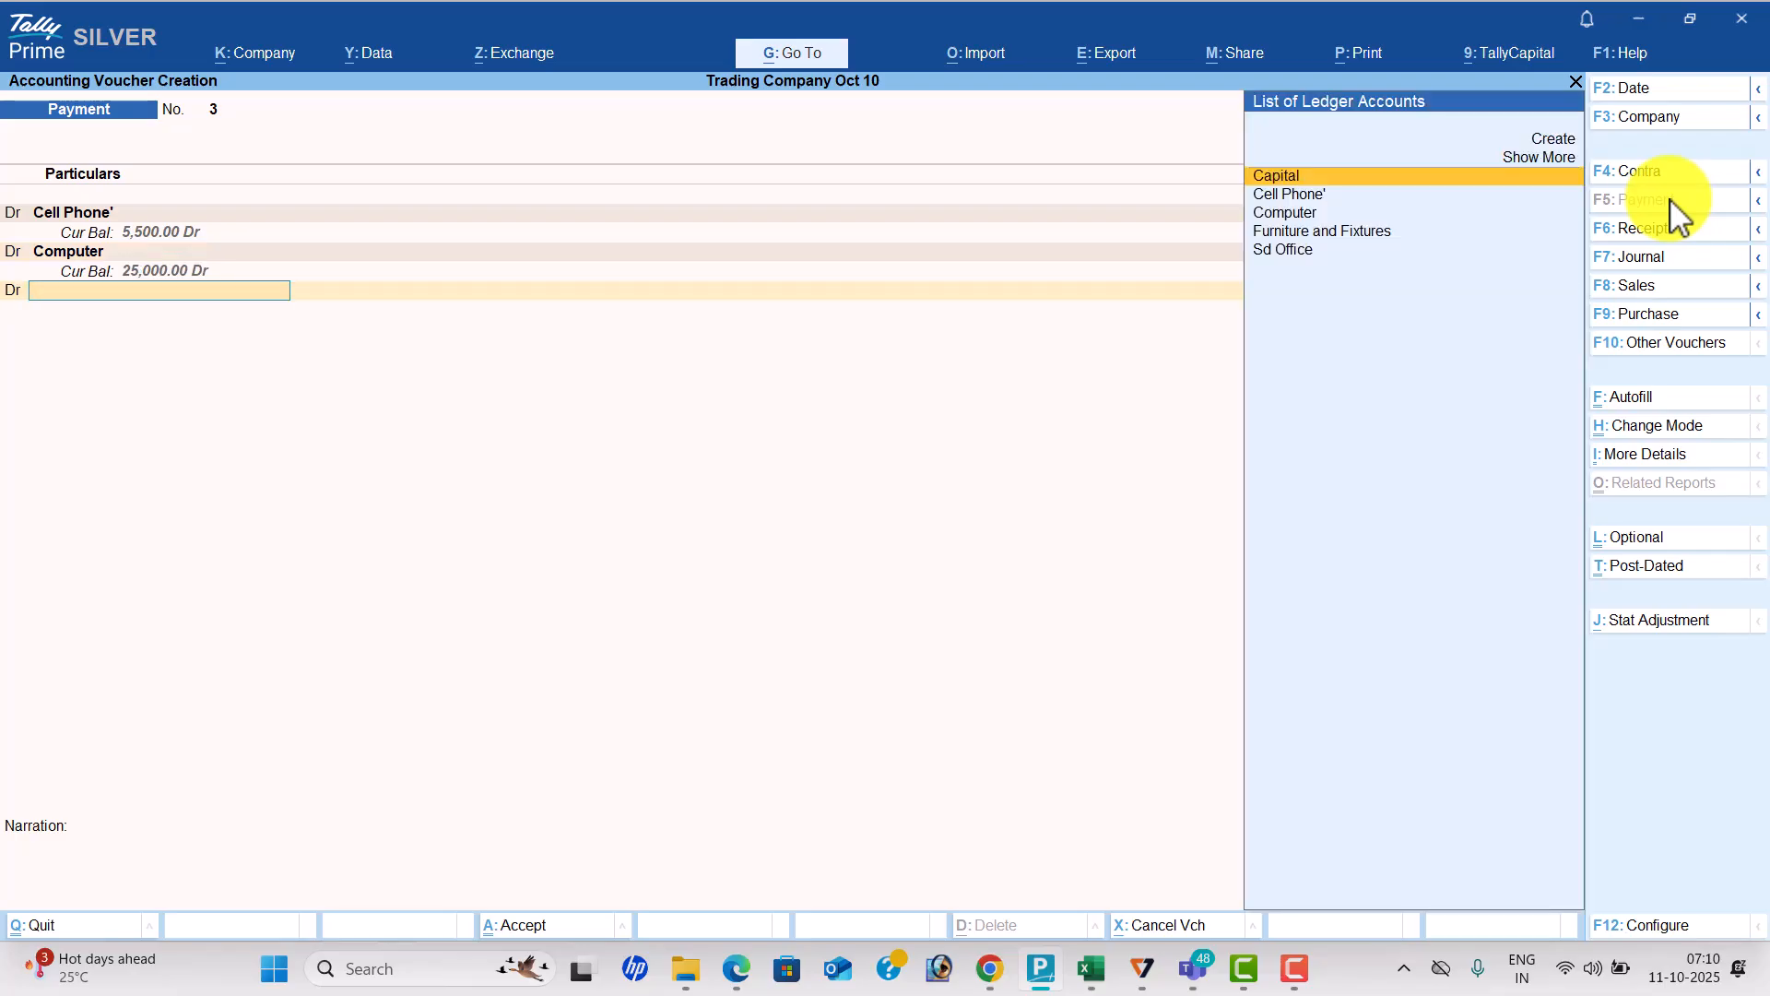
{"action": "key", "text": "alt+c"}
{"action": "key", "text": "alt+Tab"}
{"action": "key", "text": "alt+Tab"}
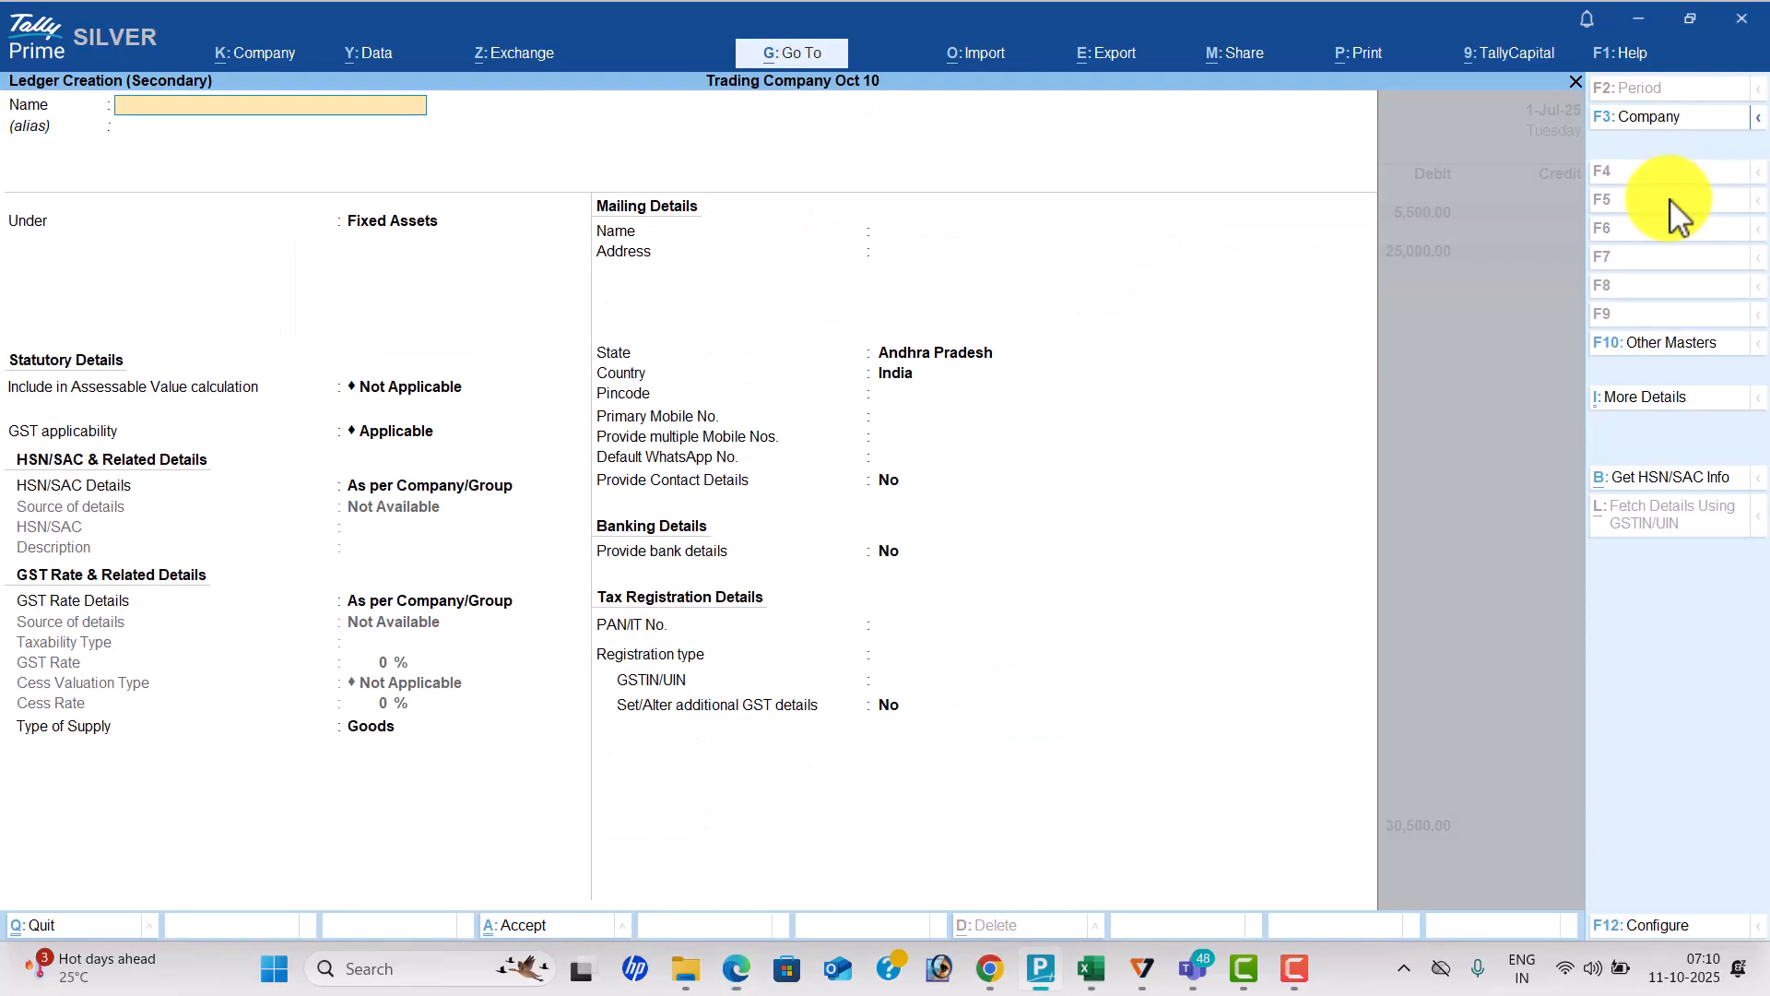
{"action": "type", "text": "Electircal Fittings"}
{"action": "key", "text": "Return"}
{"action": "key", "text": "Return"}
{"action": "key", "text": "ctrl+a"}
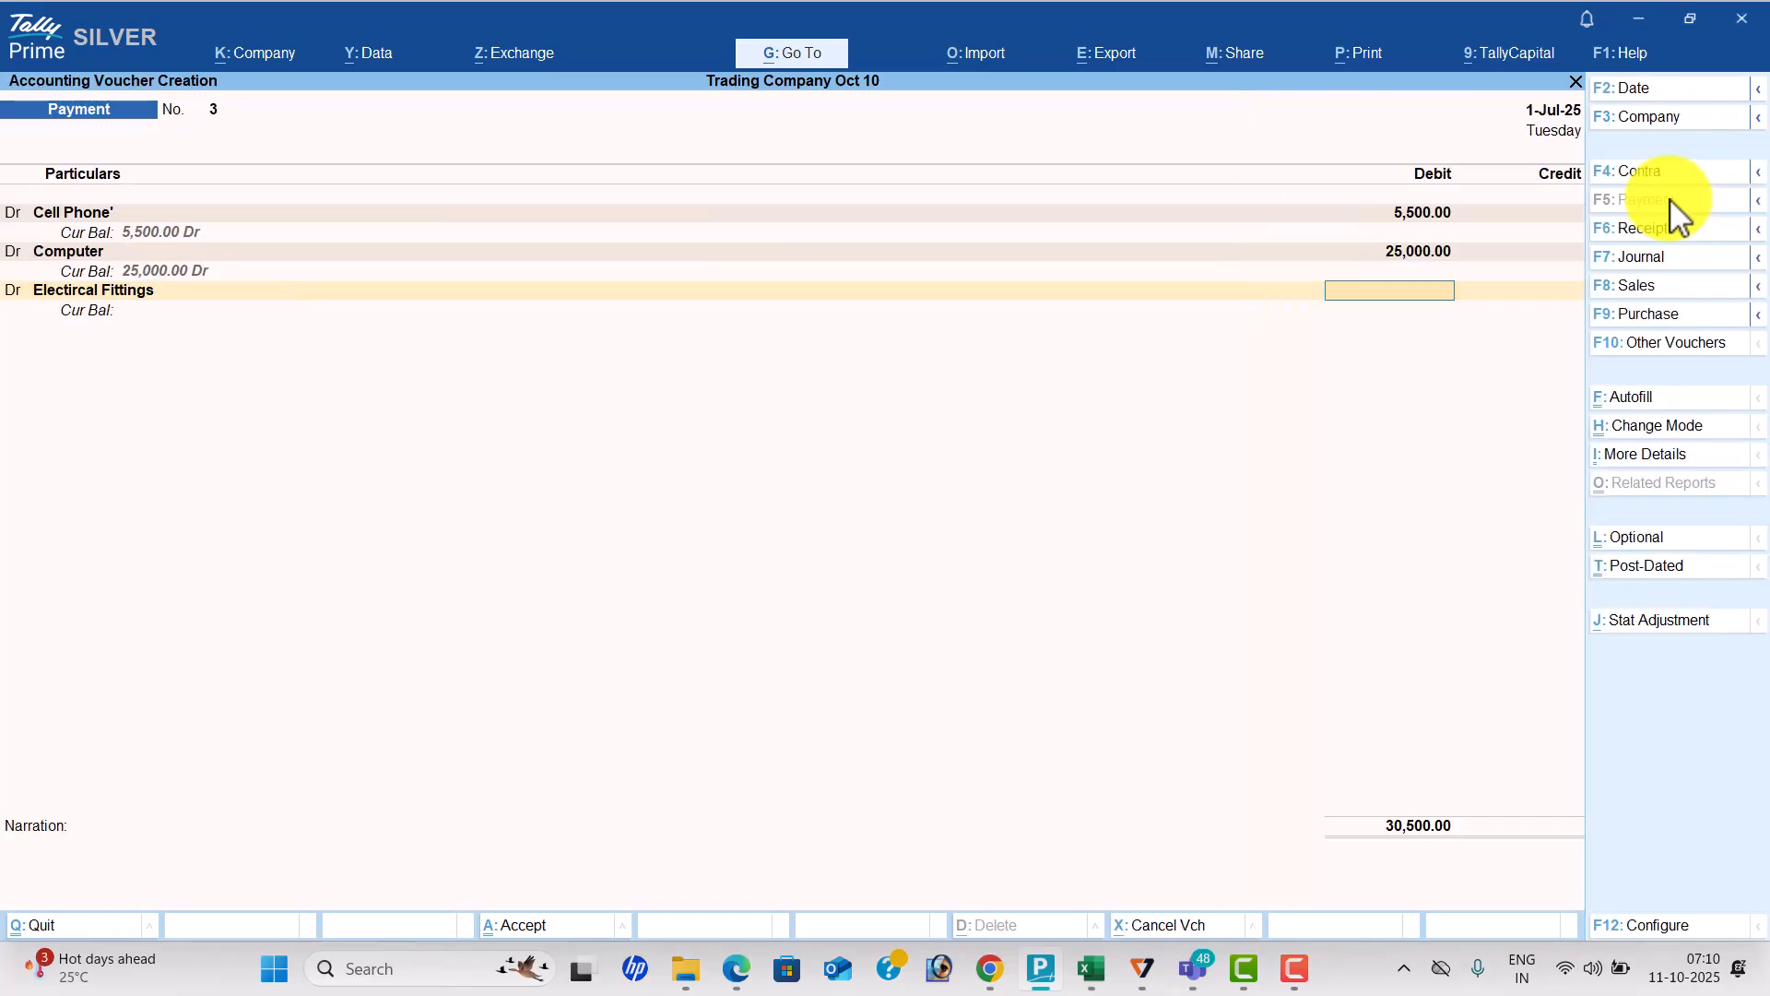
Look up the electrical fittings' cost in the PDF and debit Electircal Fittings with 5,000.
{"action": "key", "text": "alt+Tab"}
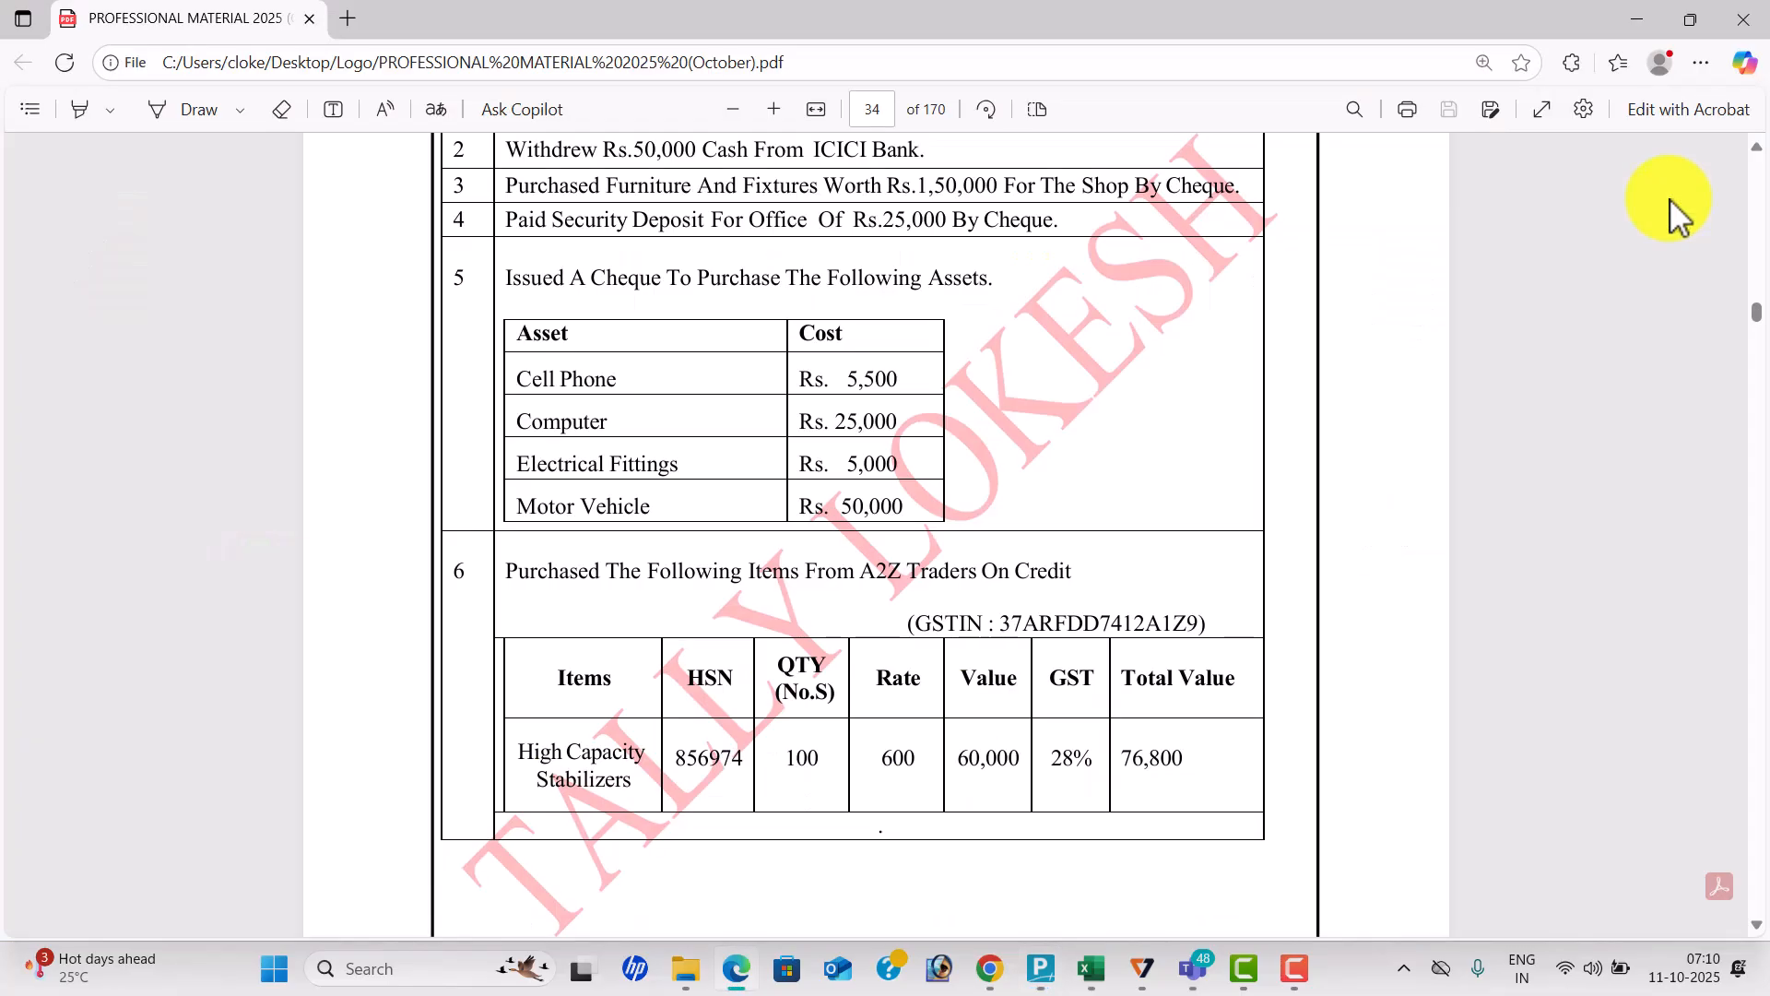
{"action": "key", "text": "alt+Tab"}
{"action": "type", "text": "5000"}
{"action": "key", "text": "Return"}
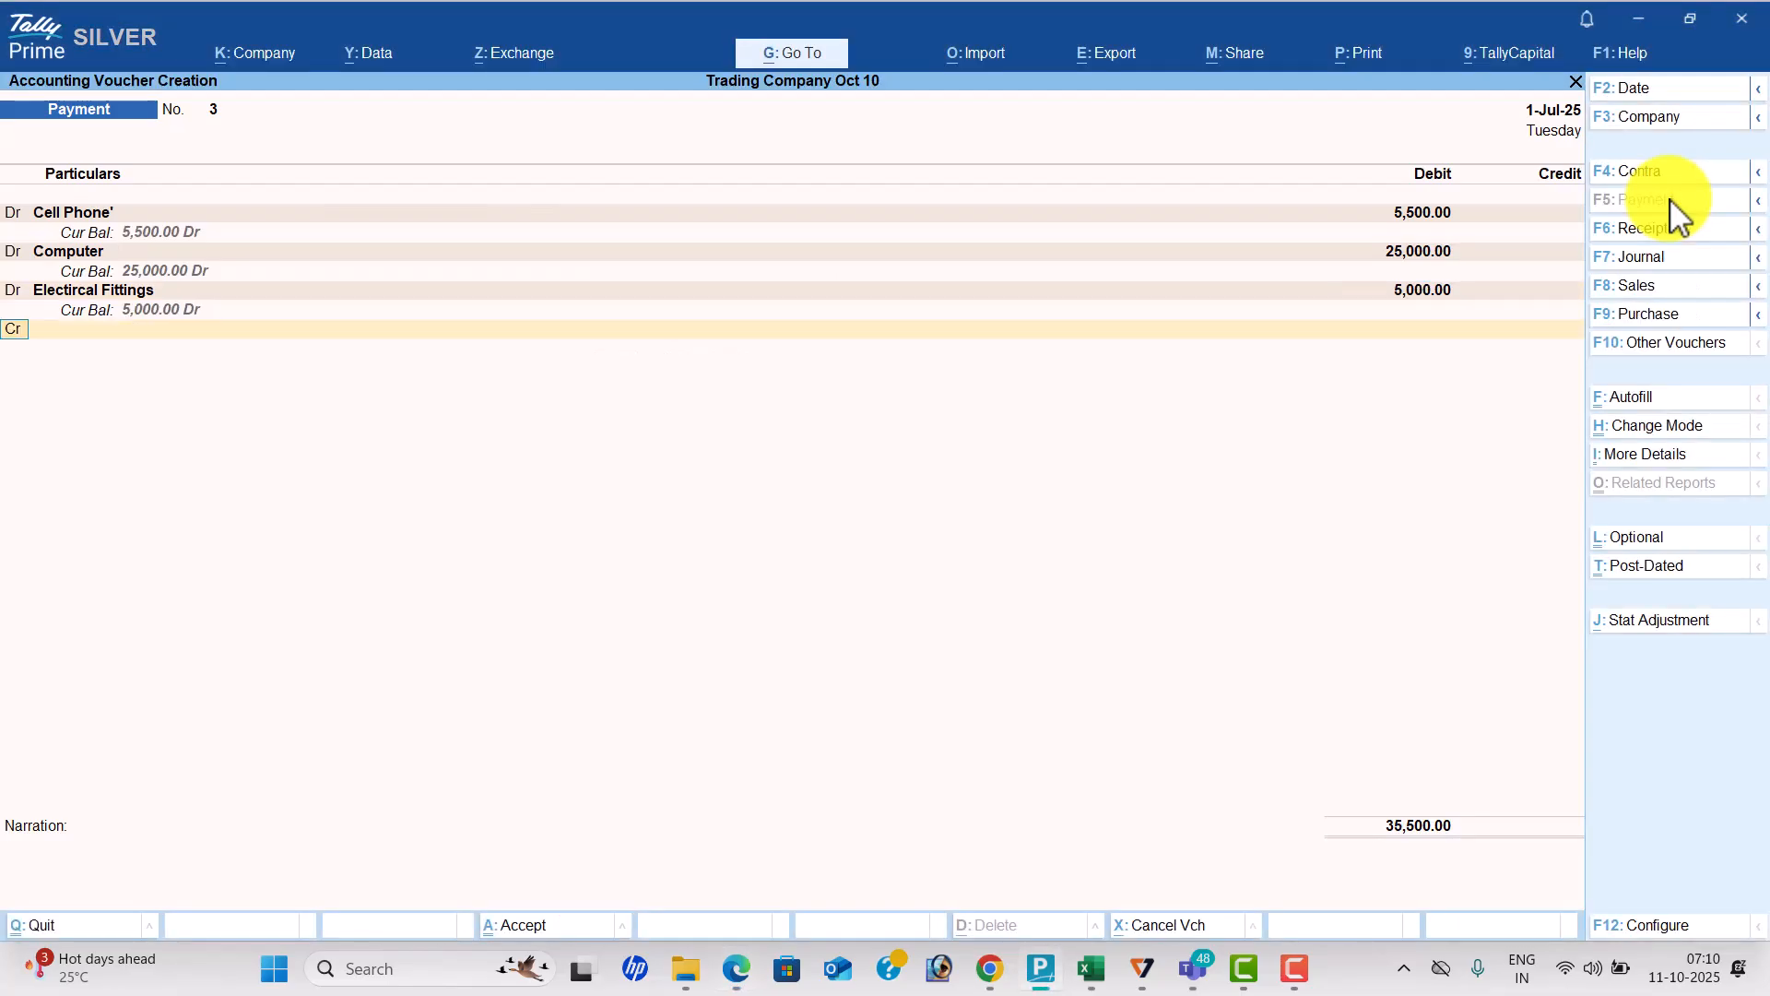
Add a fourth debit line and create a Motor Vehicle ledger under Fixed Assets, checking the asset name in the PDF.
{"action": "key", "text": "Return"}
{"action": "key", "text": "alt+c"}
{"action": "key", "text": "alt+Tab"}
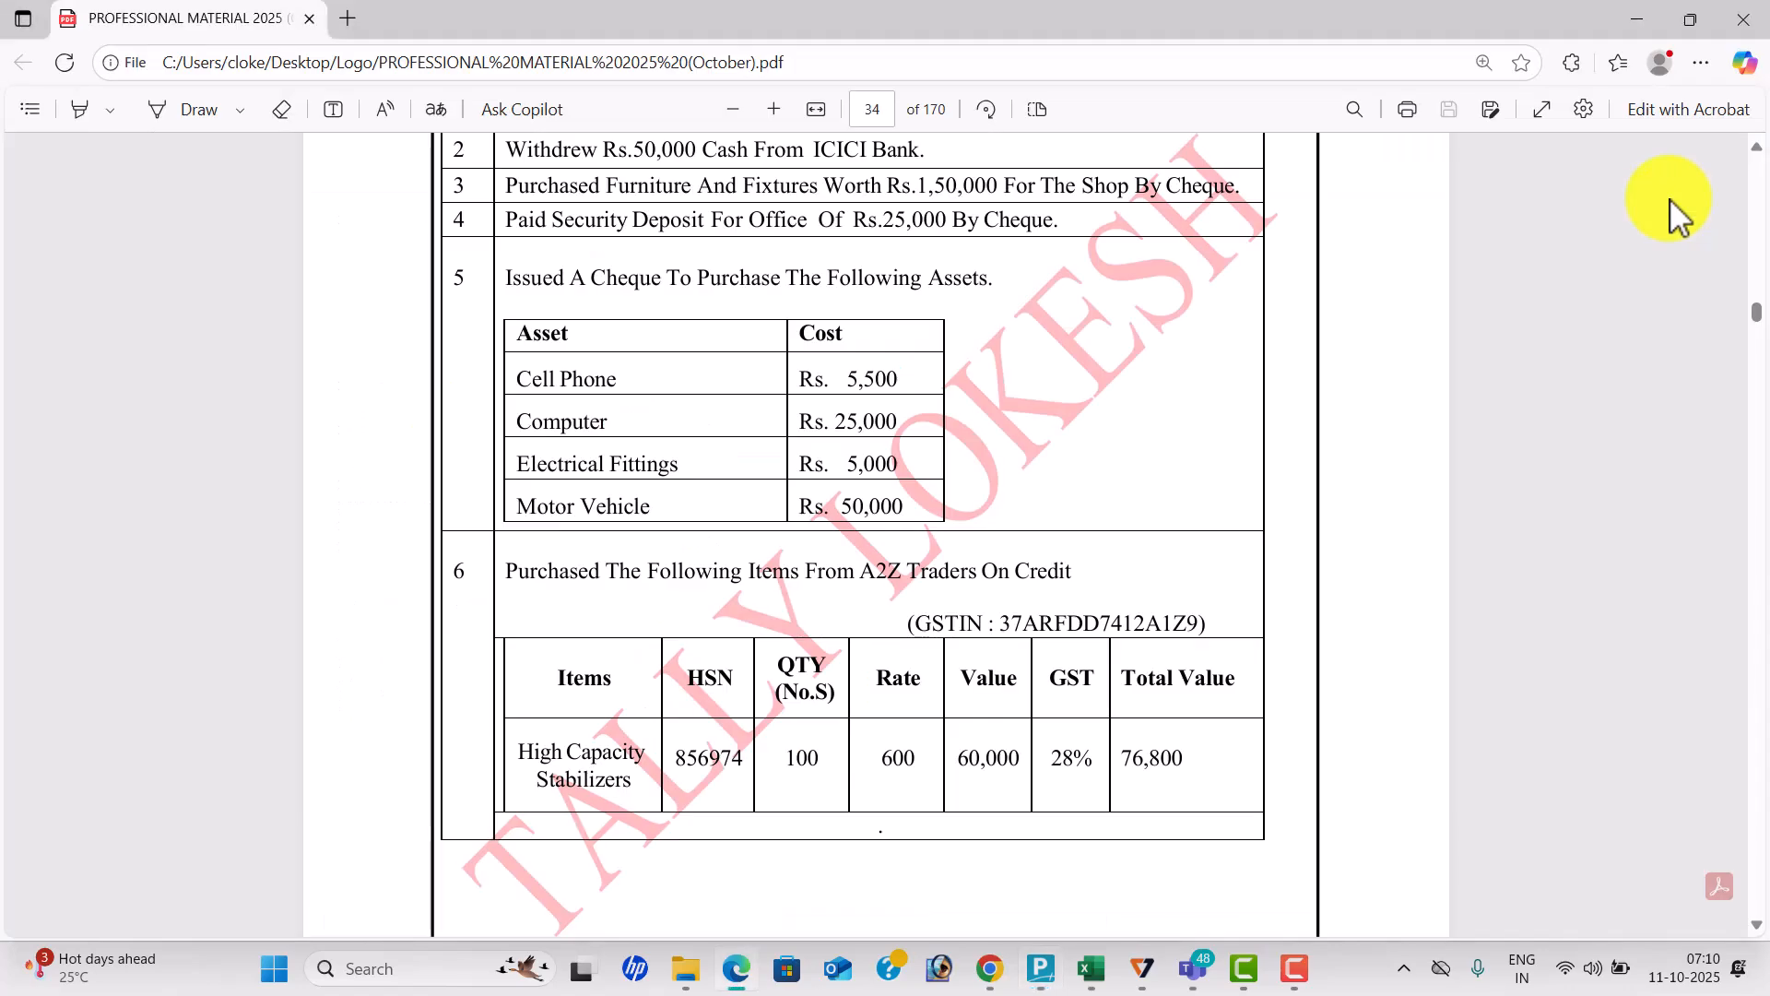
{"action": "key", "text": "alt+Tab"}
{"action": "type", "text": "Motor Vehicle"}
{"action": "key", "text": "Return"}
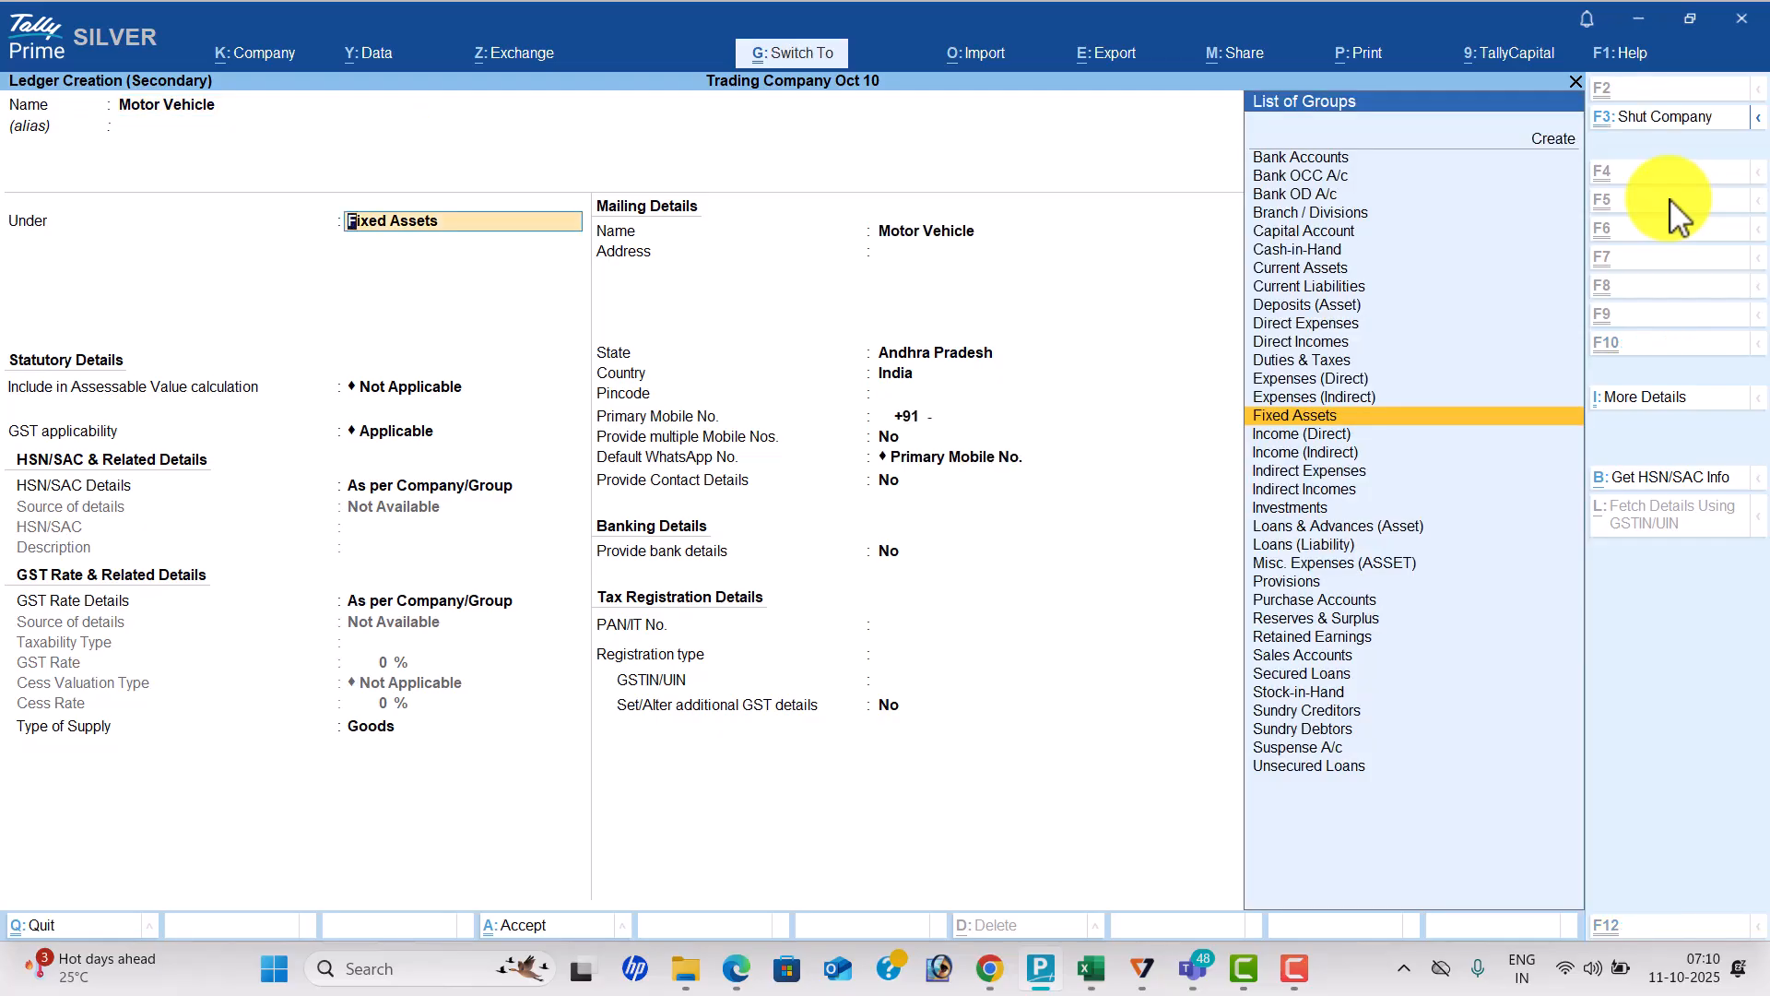
{"action": "key", "text": "ctrl+a"}
Look up the motor vehicle's cost in the PDF and debit Motor Vehicle with 50,000.
{"action": "key", "text": "alt+Tab"}
{"action": "key", "text": "alt+Tab"}
{"action": "type", "text": "50000"}
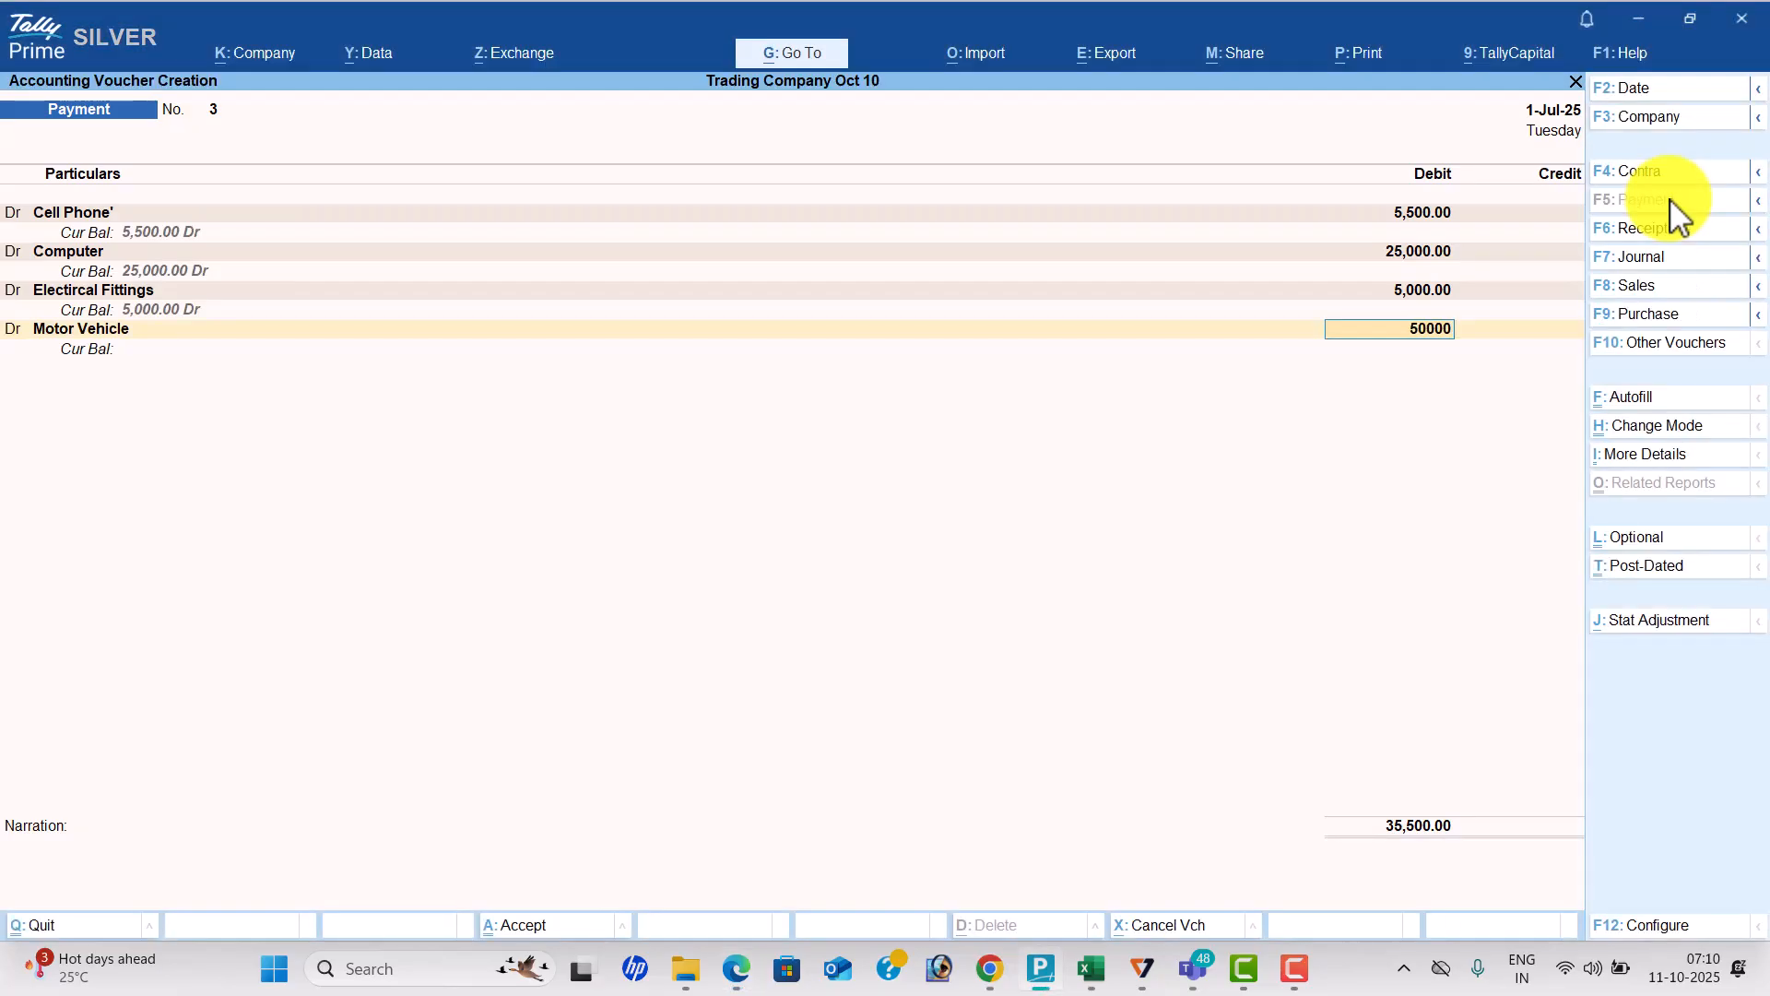
{"action": "key", "text": "Return"}
Check the payment mode in the PDF, credit Icici Bank for the asset purchases and save the Payment voucher.
{"action": "key", "text": "alt+Tab"}
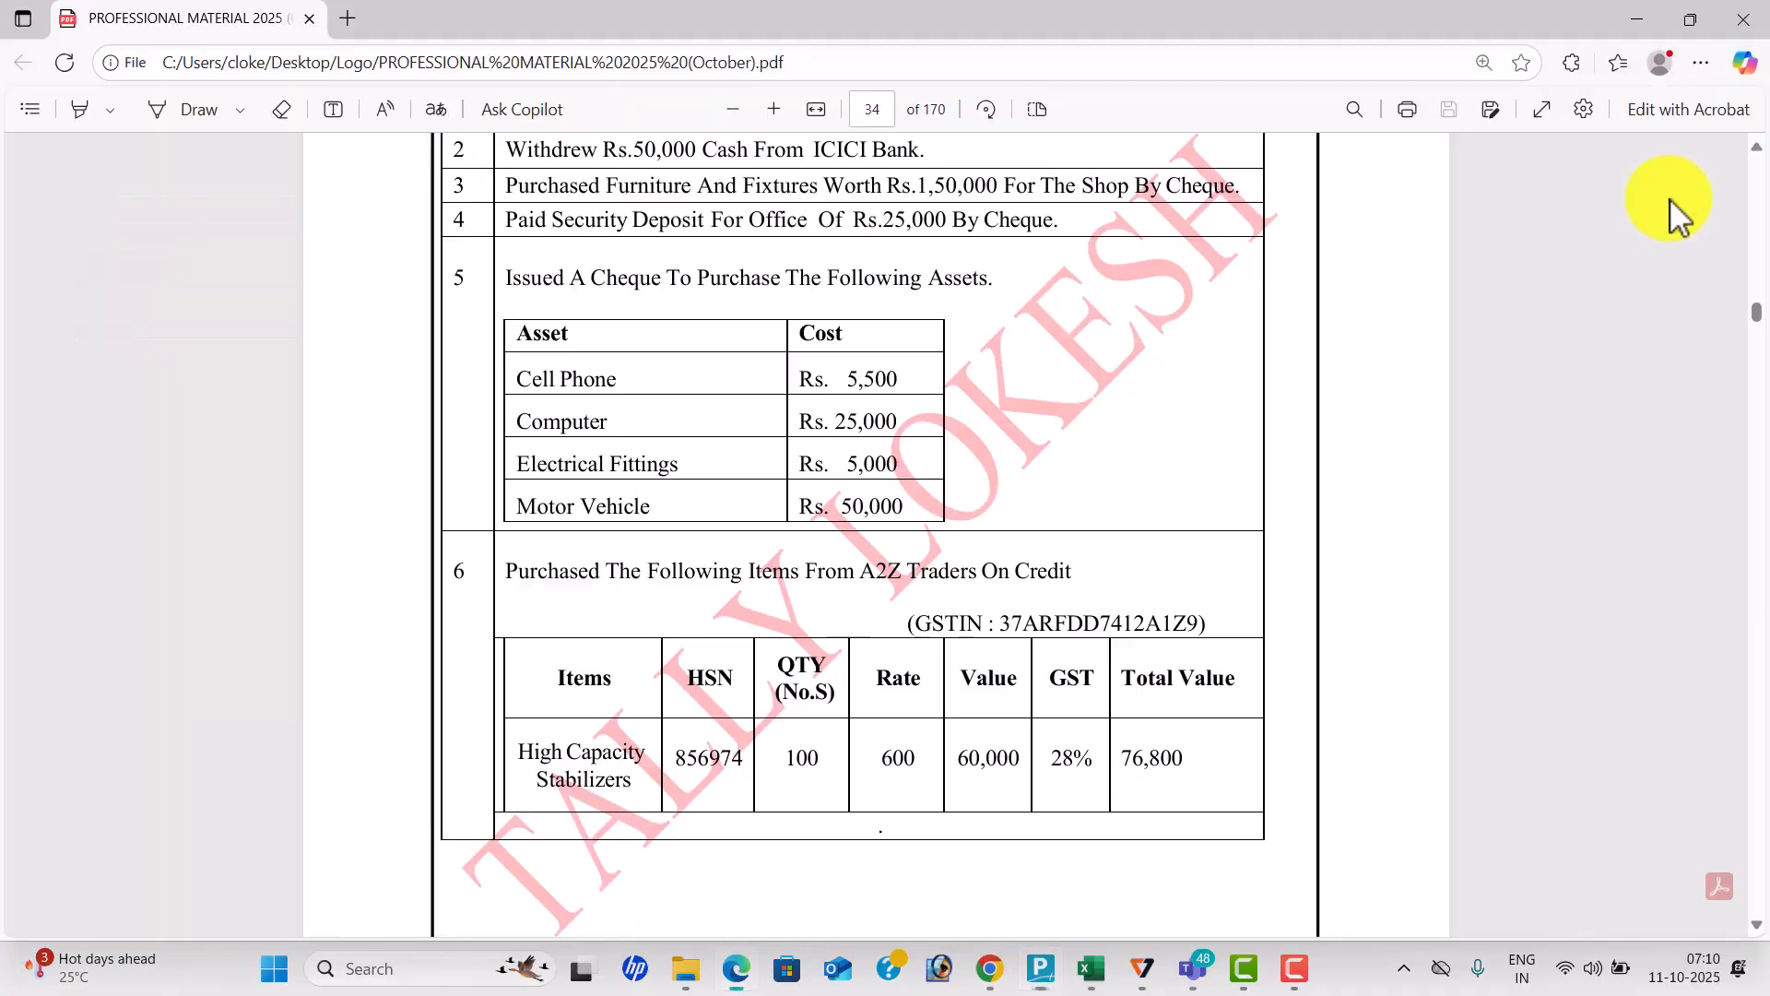
{"action": "key", "text": "alt+Tab"}
{"action": "type", "text": "i"}
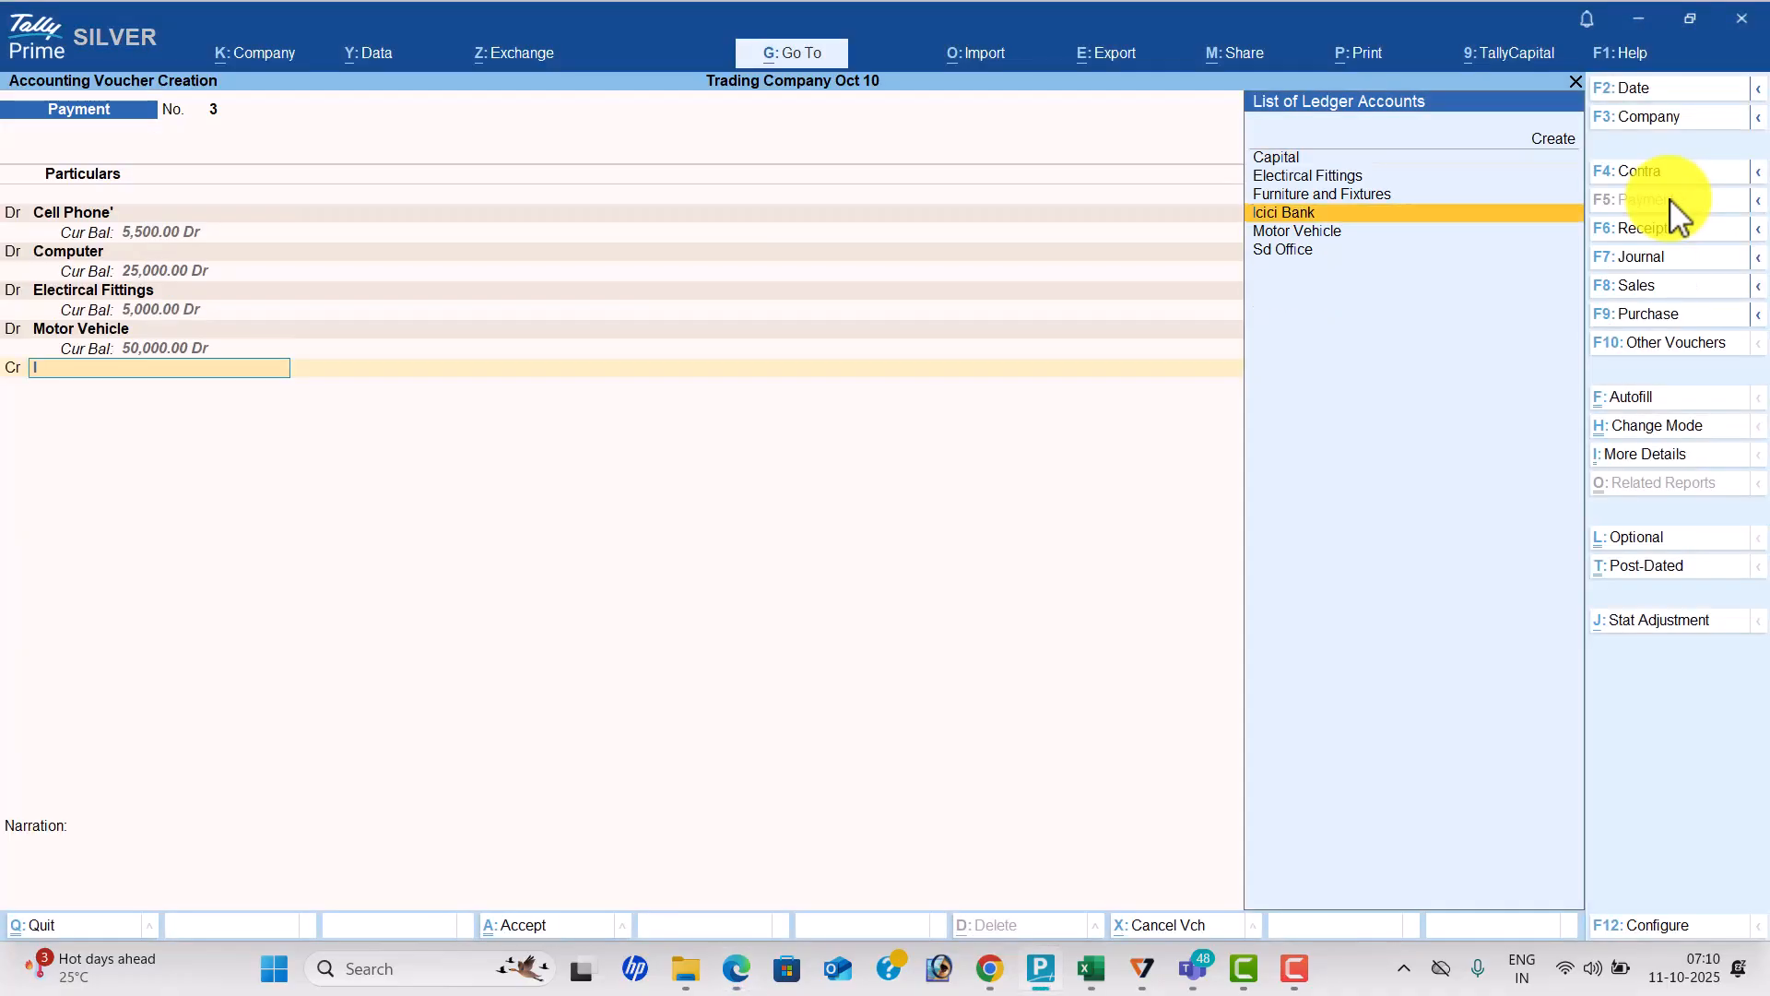
{"action": "key", "text": "Return"}
{"action": "key", "text": "ctrl+a"}
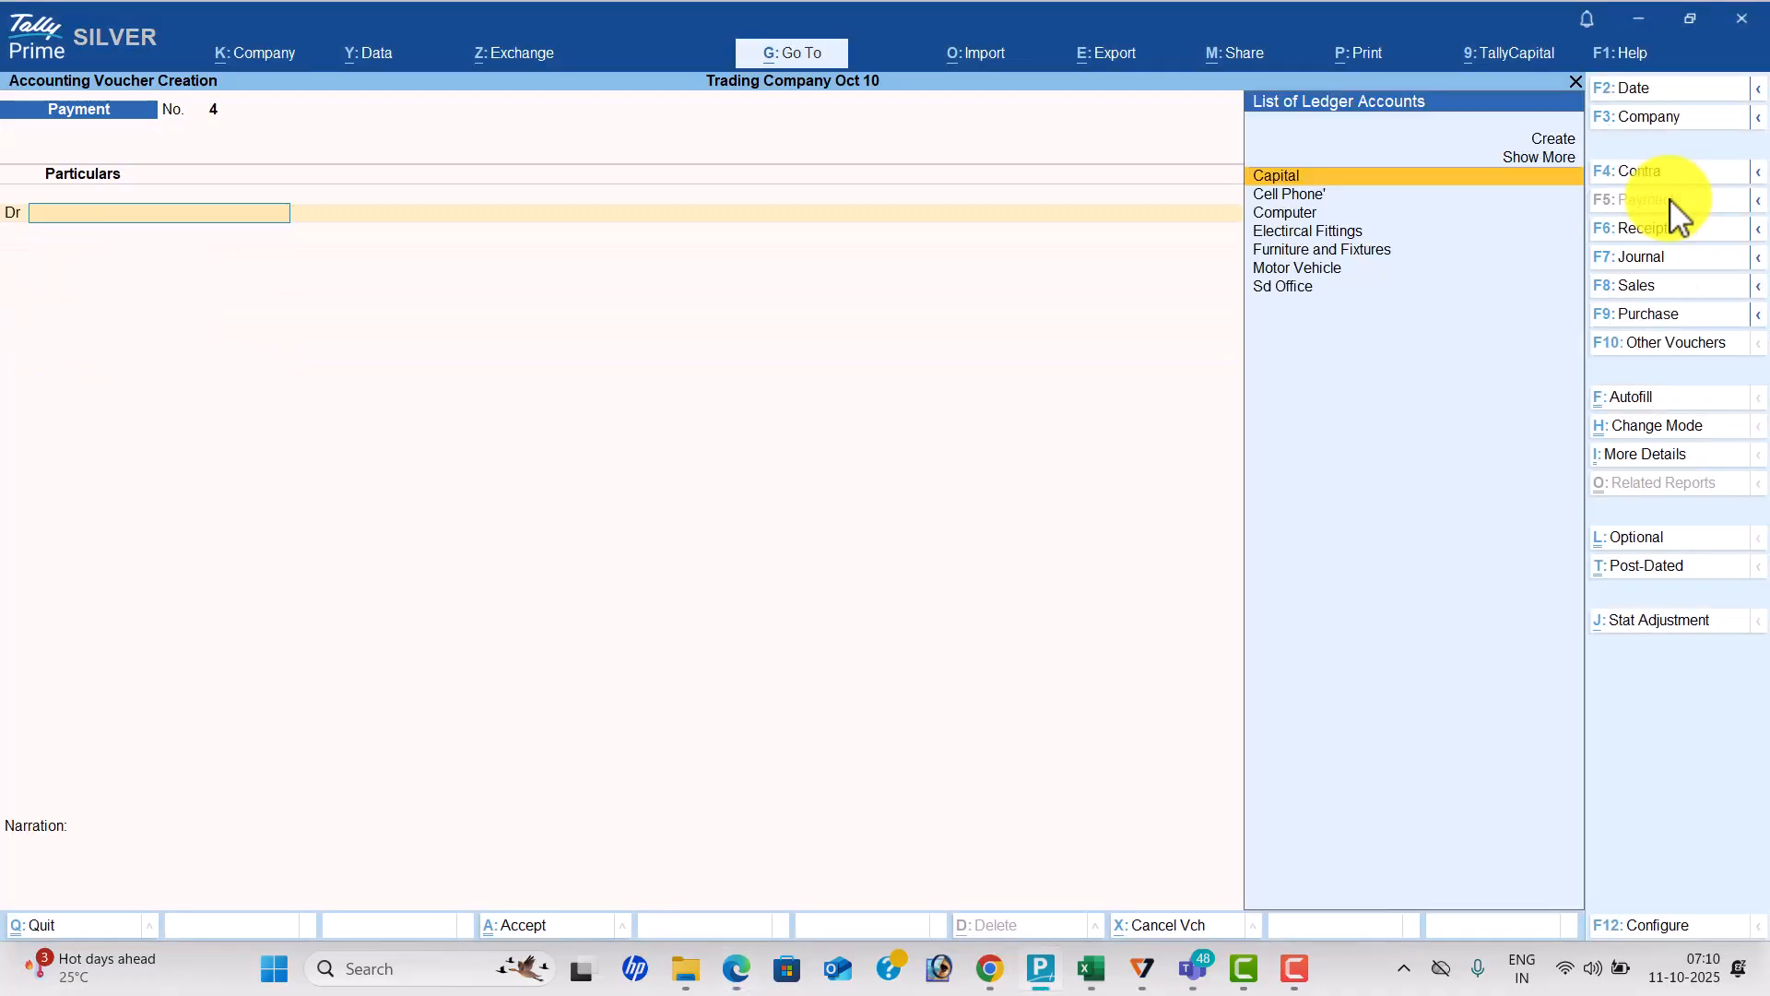
Read transaction 6 in the PDF, highlighting the item's GST rate, and switch to a Purchase voucher in Tally Prime.
{"action": "key", "text": "alt+Tab"}
{"action": "scroll", "coordinate": [1674, 214], "scroll_direction": "down", "scroll_amount": 2}
{"action": "scroll", "coordinate": [1674, 214], "scroll_direction": "down", "scroll_amount": 1}
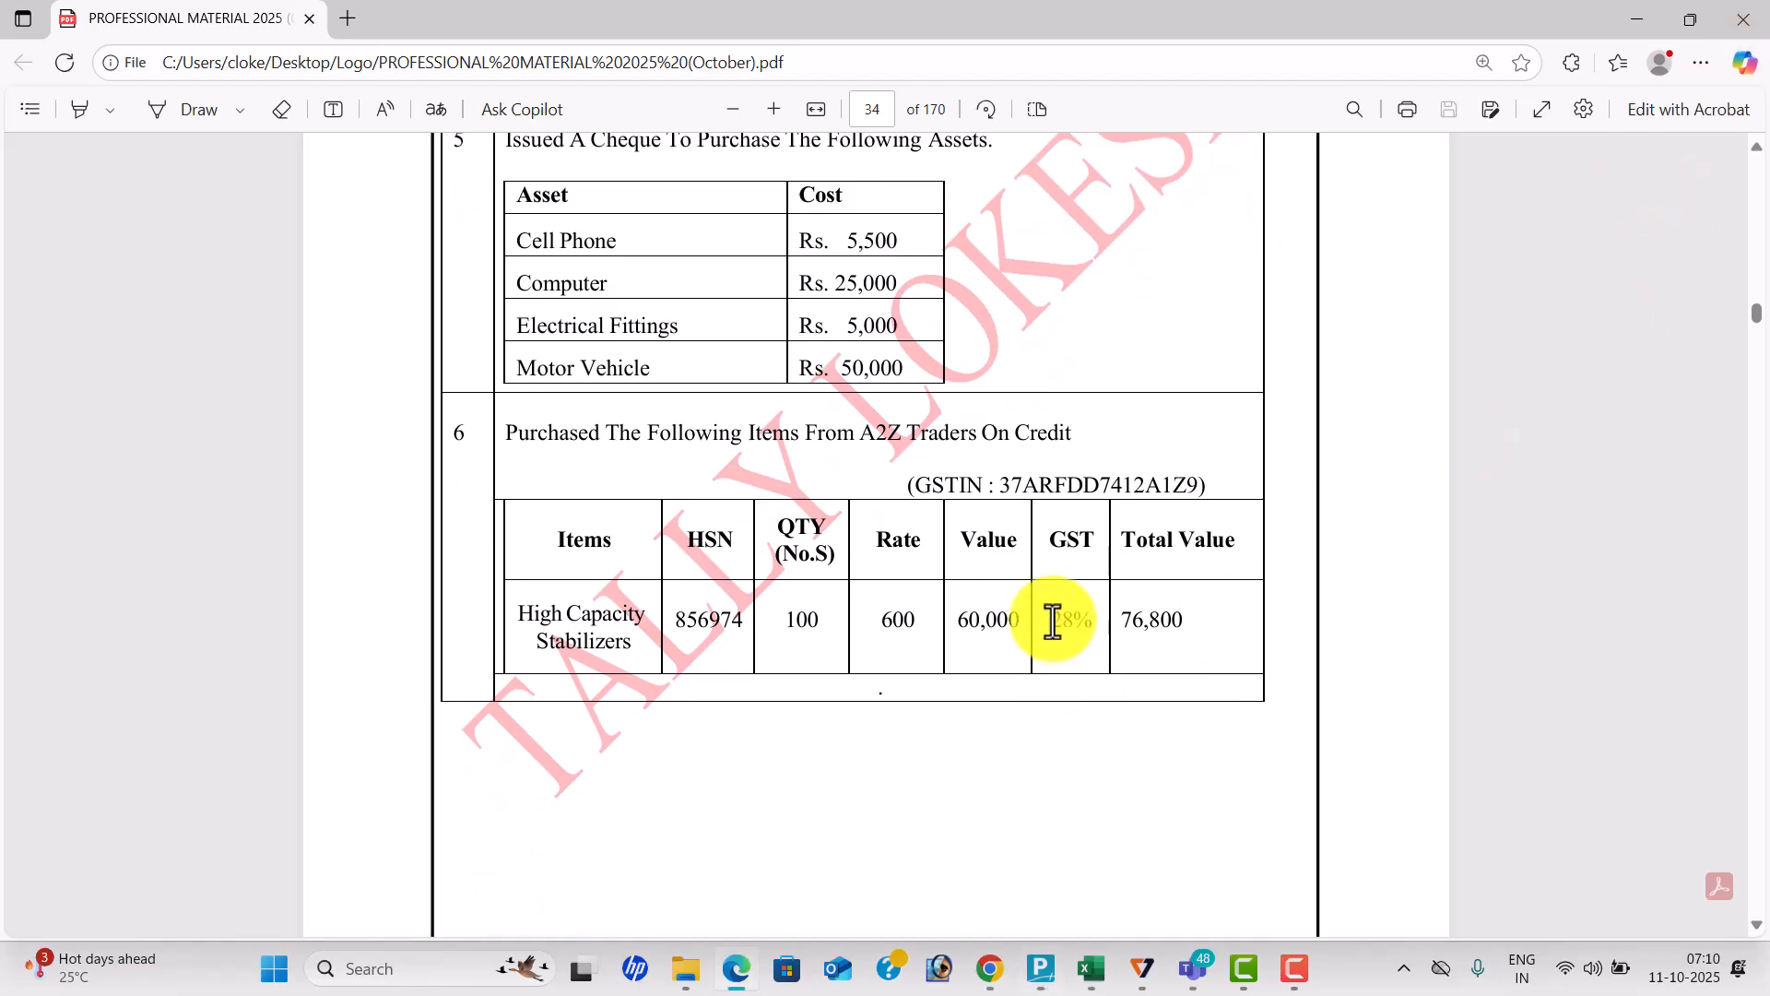
{"action": "left_click_drag", "start_coordinate": [1053, 623], "coordinate": [1079, 626]}
{"action": "key", "text": "alt+Tab"}
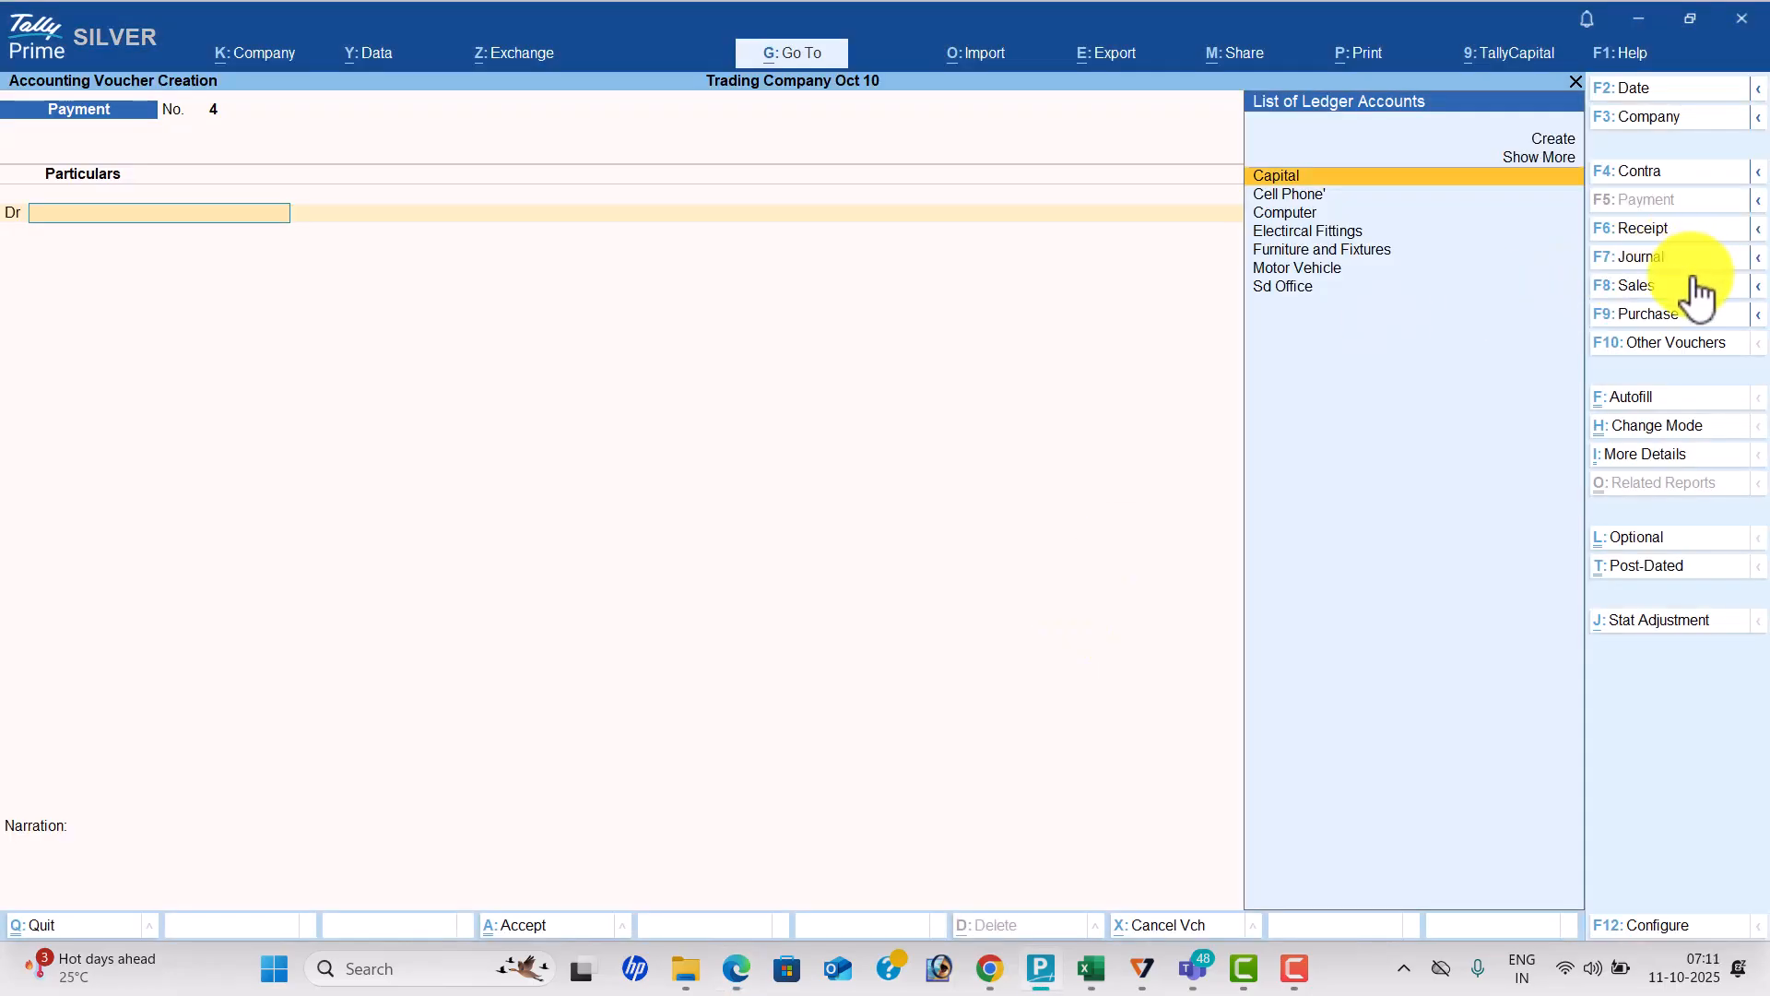
{"action": "left_click", "coordinate": [1674, 316]}
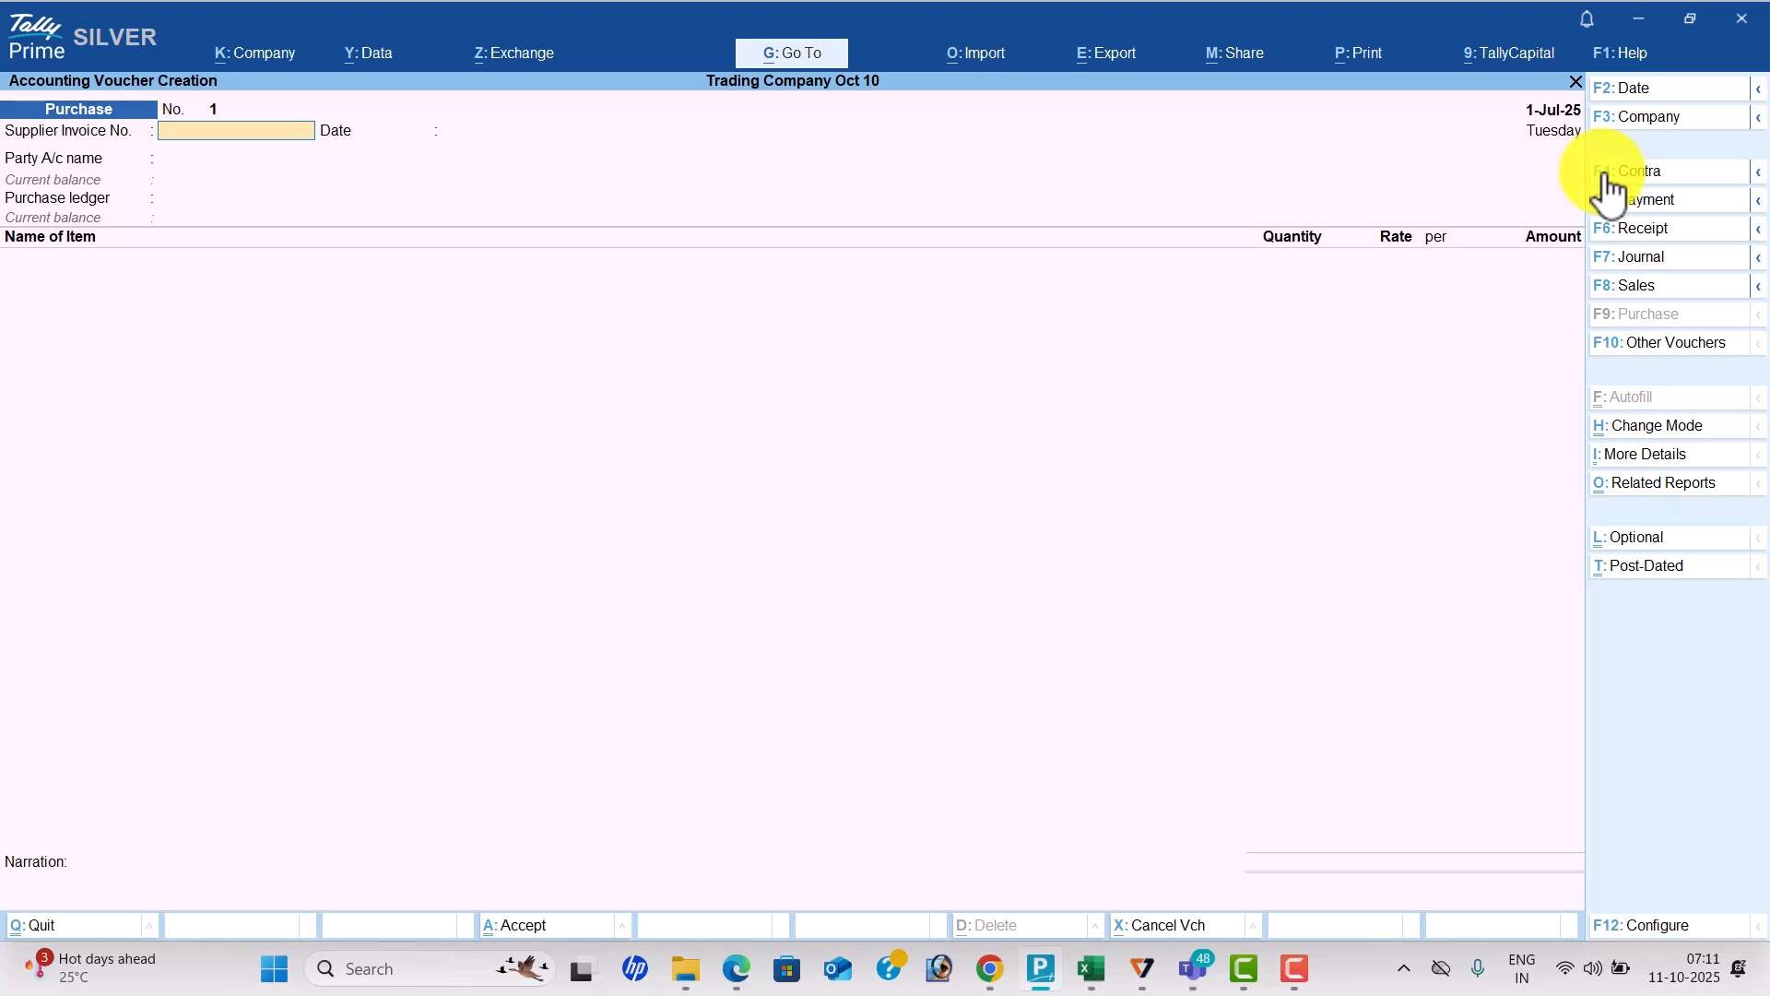
Leave the supplier invoice number blank and set up a new party ledger A2z Traders under Sundry Creditors with default mailing details.
{"action": "key", "text": "Return"}
{"action": "key", "text": "Return"}
{"action": "key", "text": "alt+c"}
{"action": "type", "text": "A"}
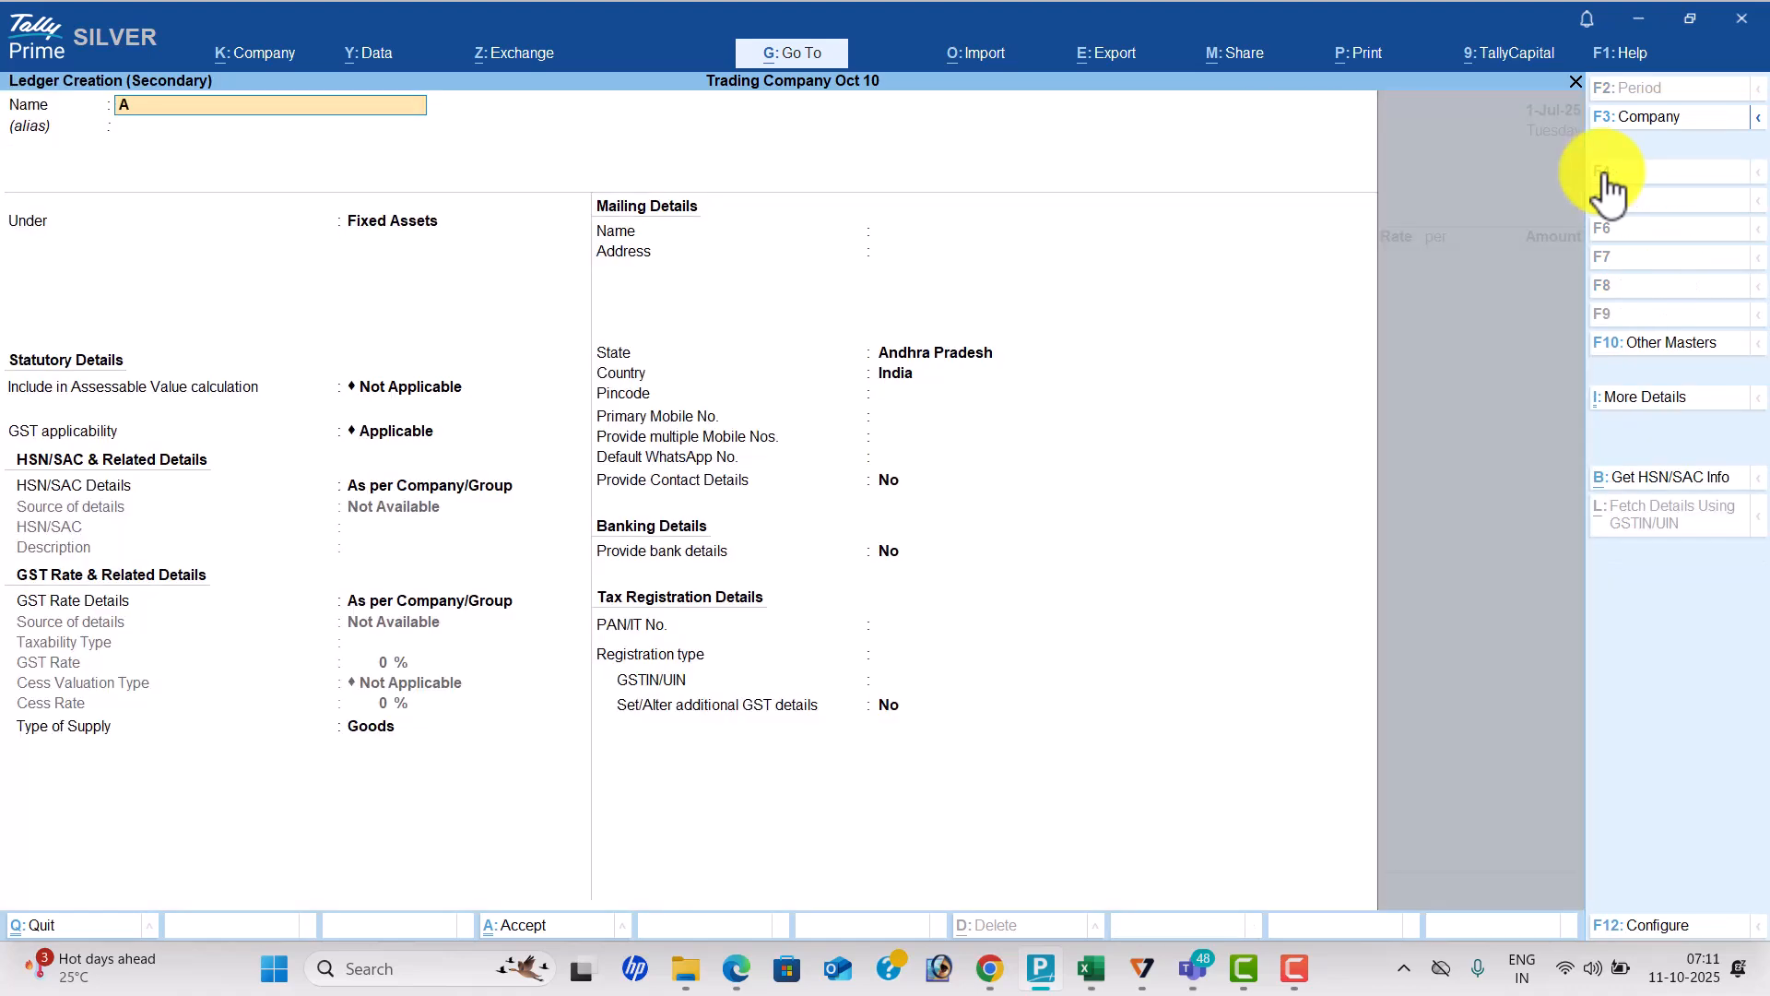
{"action": "type", "text": "2z Traders"}
{"action": "key", "text": "Return"}
{"action": "type", "text": "Sun"}
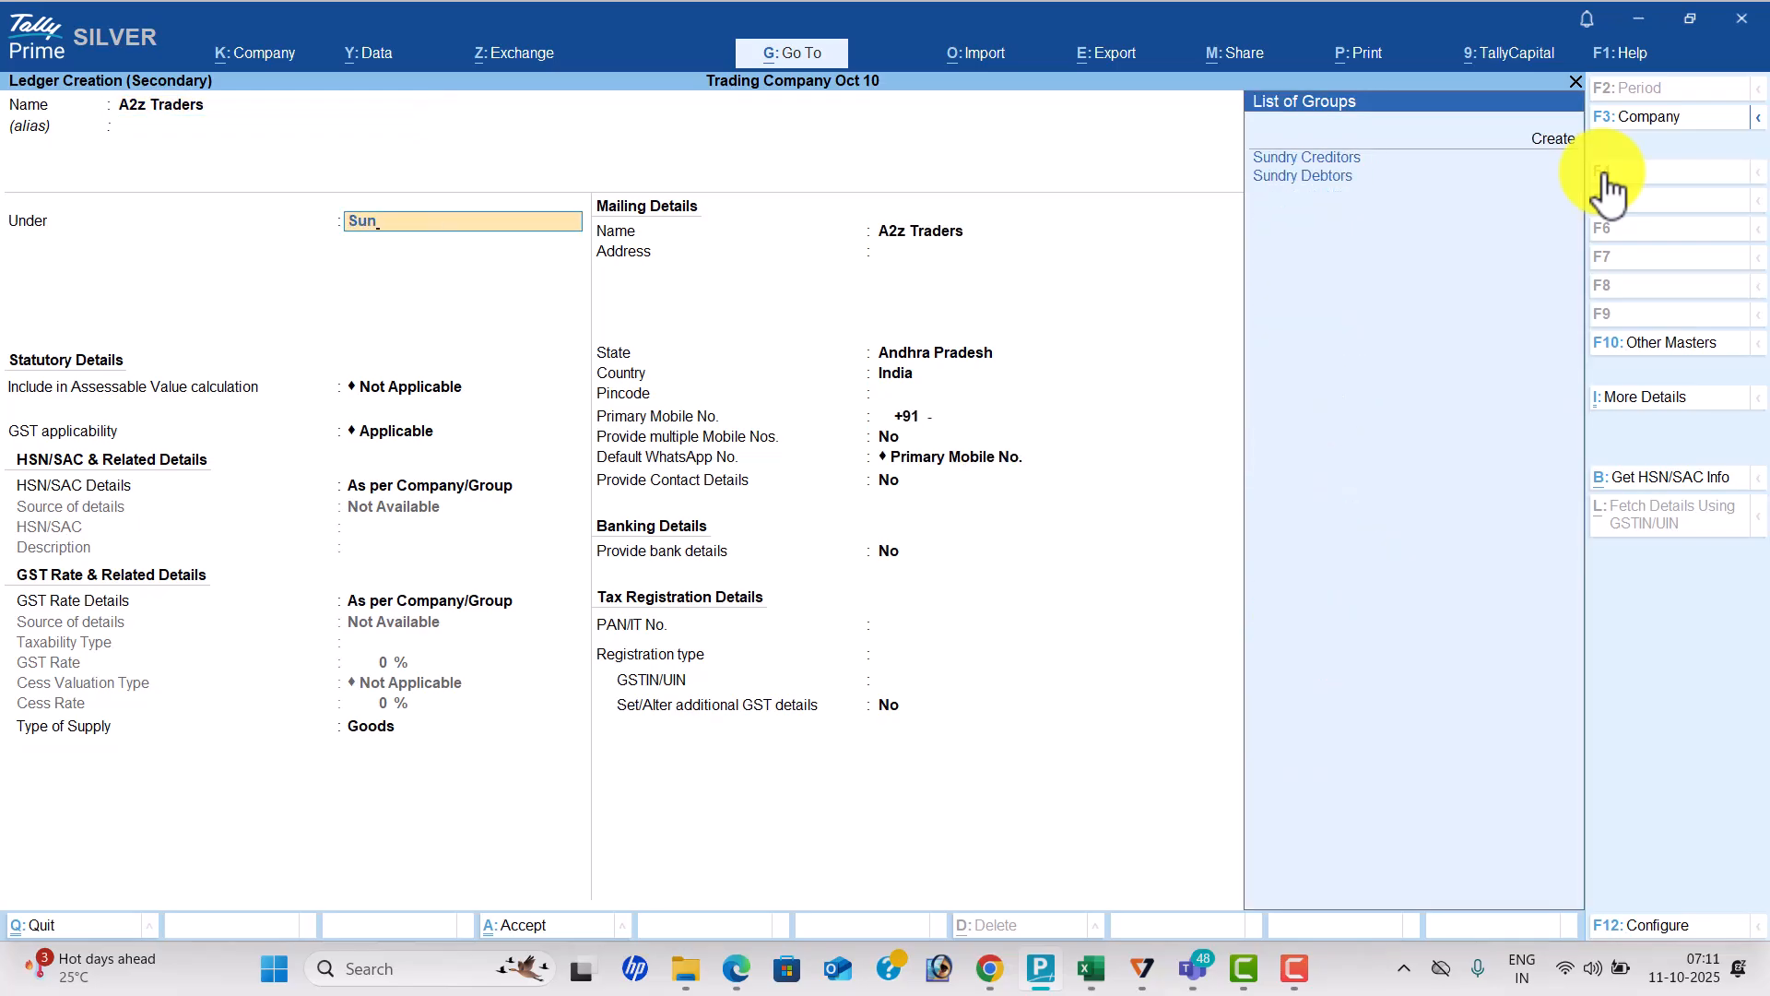
{"action": "key", "text": "Return"}
{"action": "key", "text": "Return"}
{"action": "key", "text": "Return"}
{"action": "key", "text": "Return"}
{"action": "key", "text": "Return"}
{"action": "key", "text": "Return"}
{"action": "key", "text": "Return"}
{"action": "key", "text": "Return"}
{"action": "key", "text": "Return"}
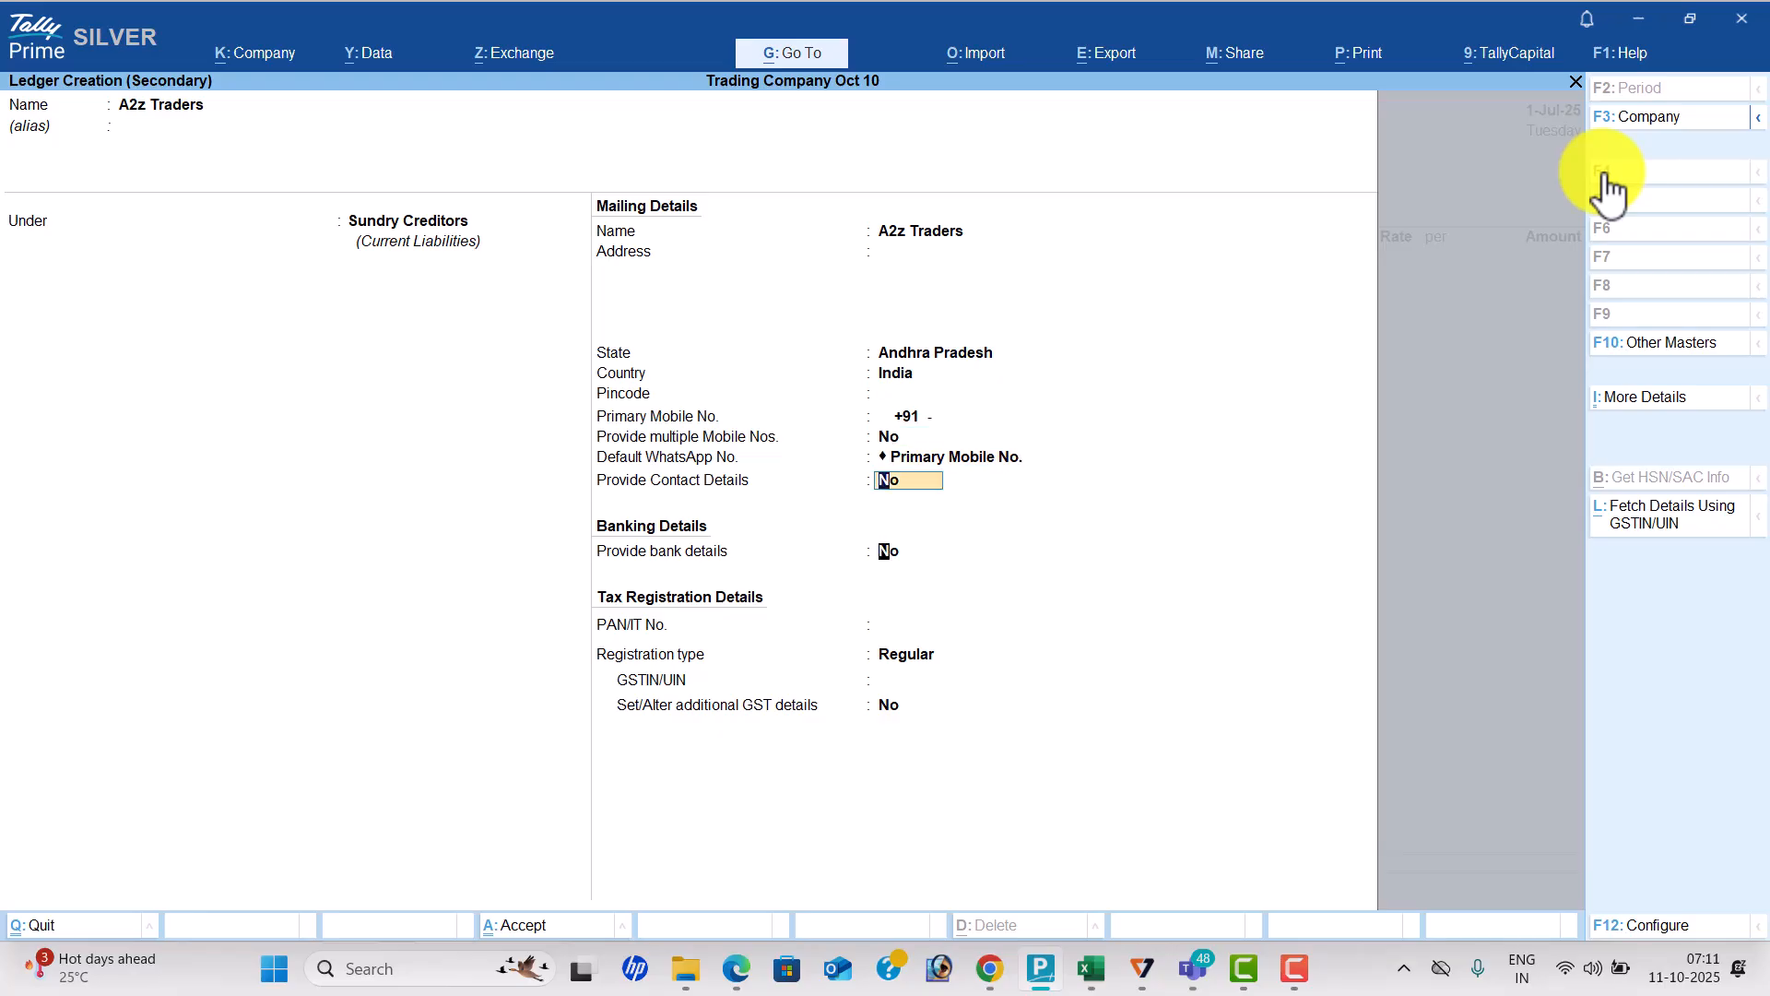
Copy the supplier's GSTIN from the PDF into the A2z Traders ledger, then save the ledger and accept its party details.
{"action": "key", "text": "alt+Tab"}
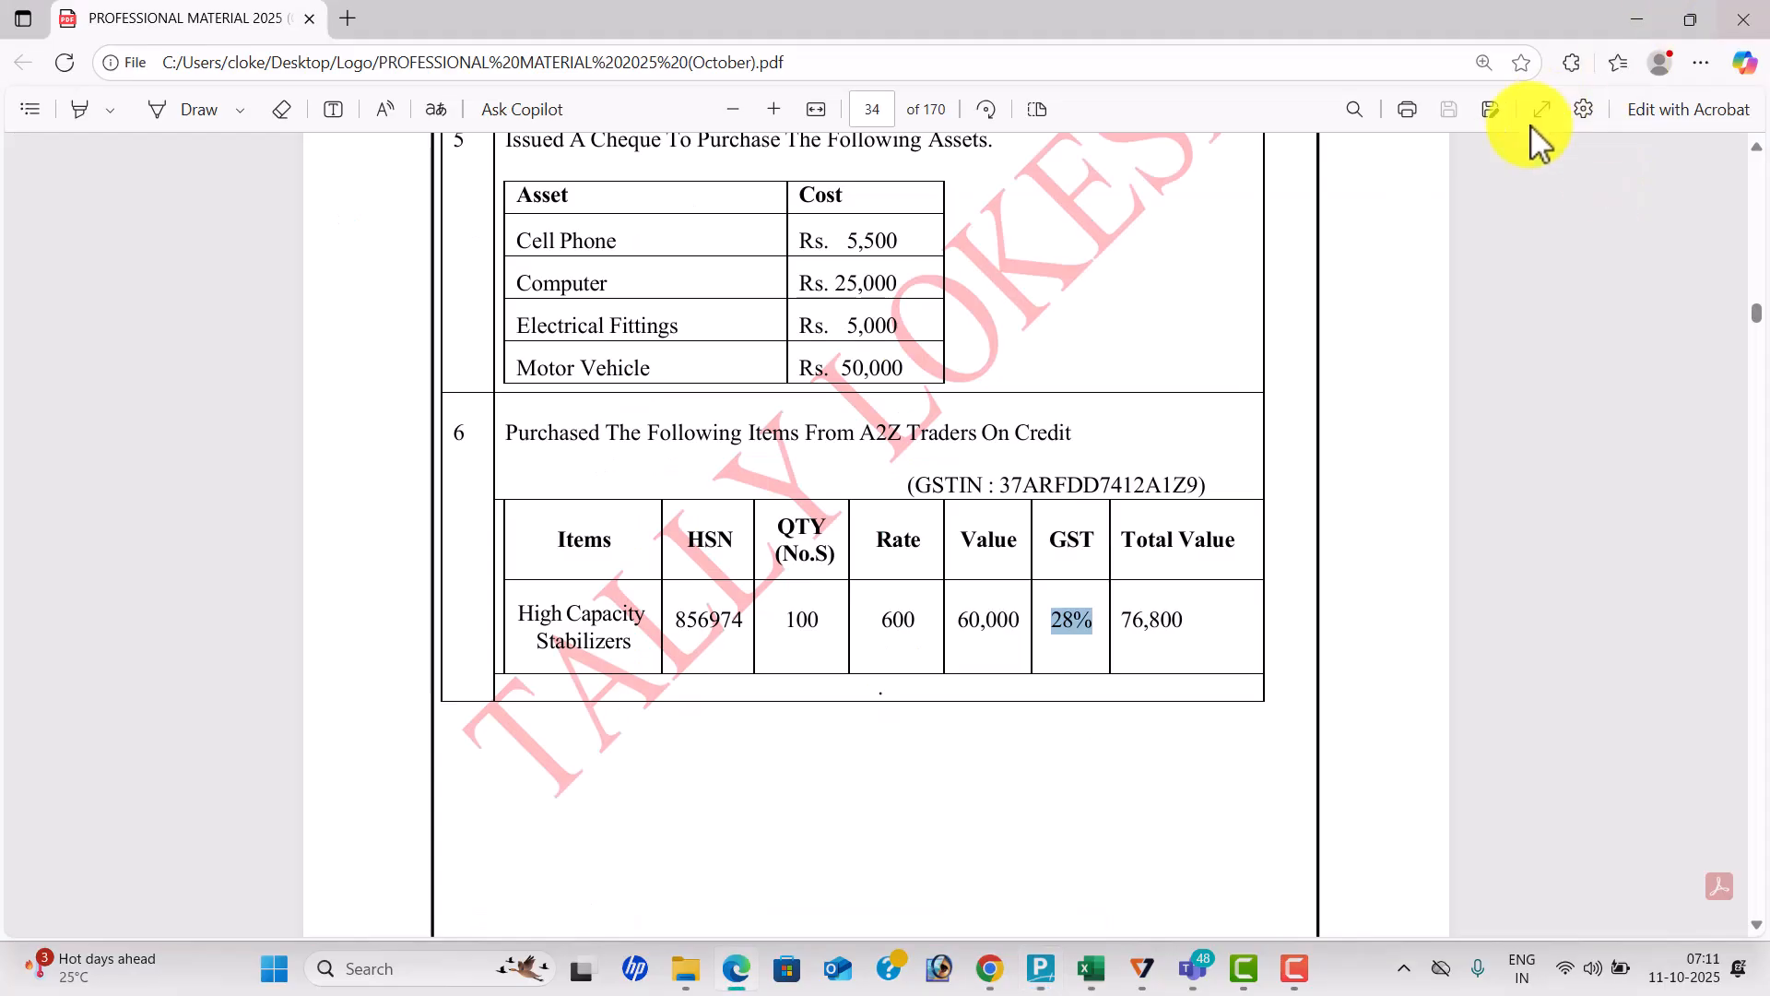
{"action": "left_click_drag", "start_coordinate": [1002, 482], "coordinate": [1190, 487]}
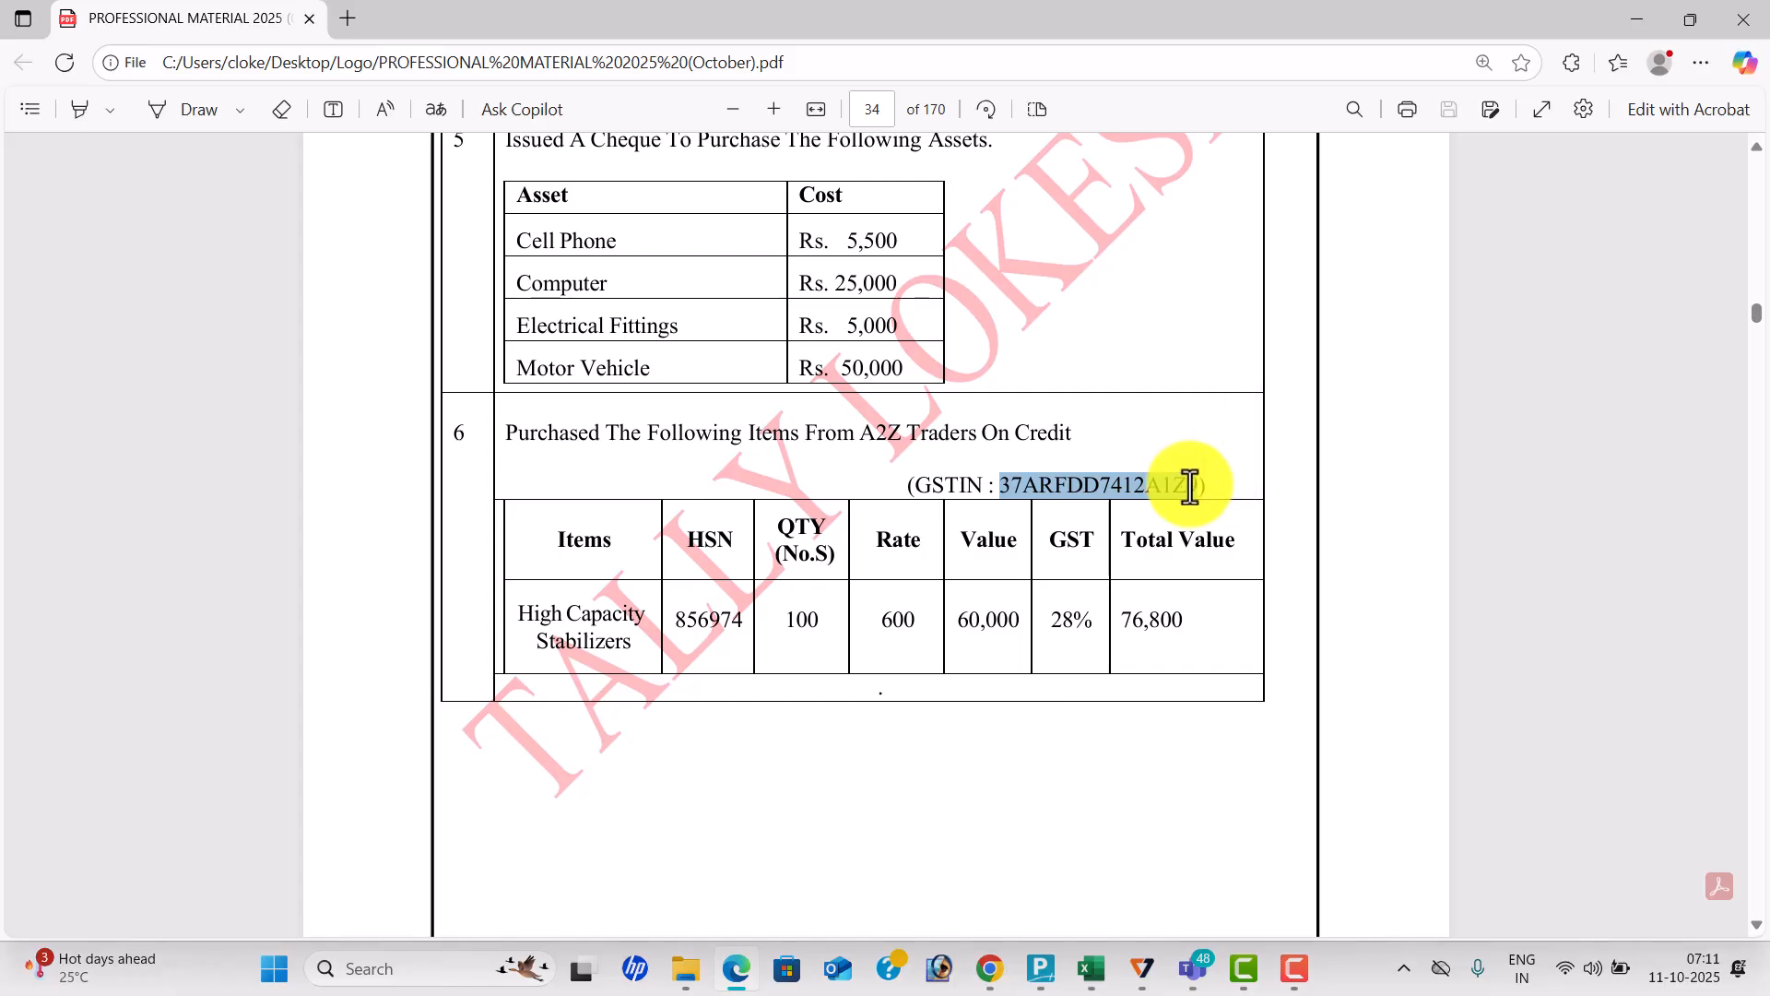
{"action": "key", "text": "ctrl+c"}
{"action": "key", "text": "alt+Tab"}
{"action": "key", "text": "ctrl+v"}
{"action": "key", "text": "Return"}
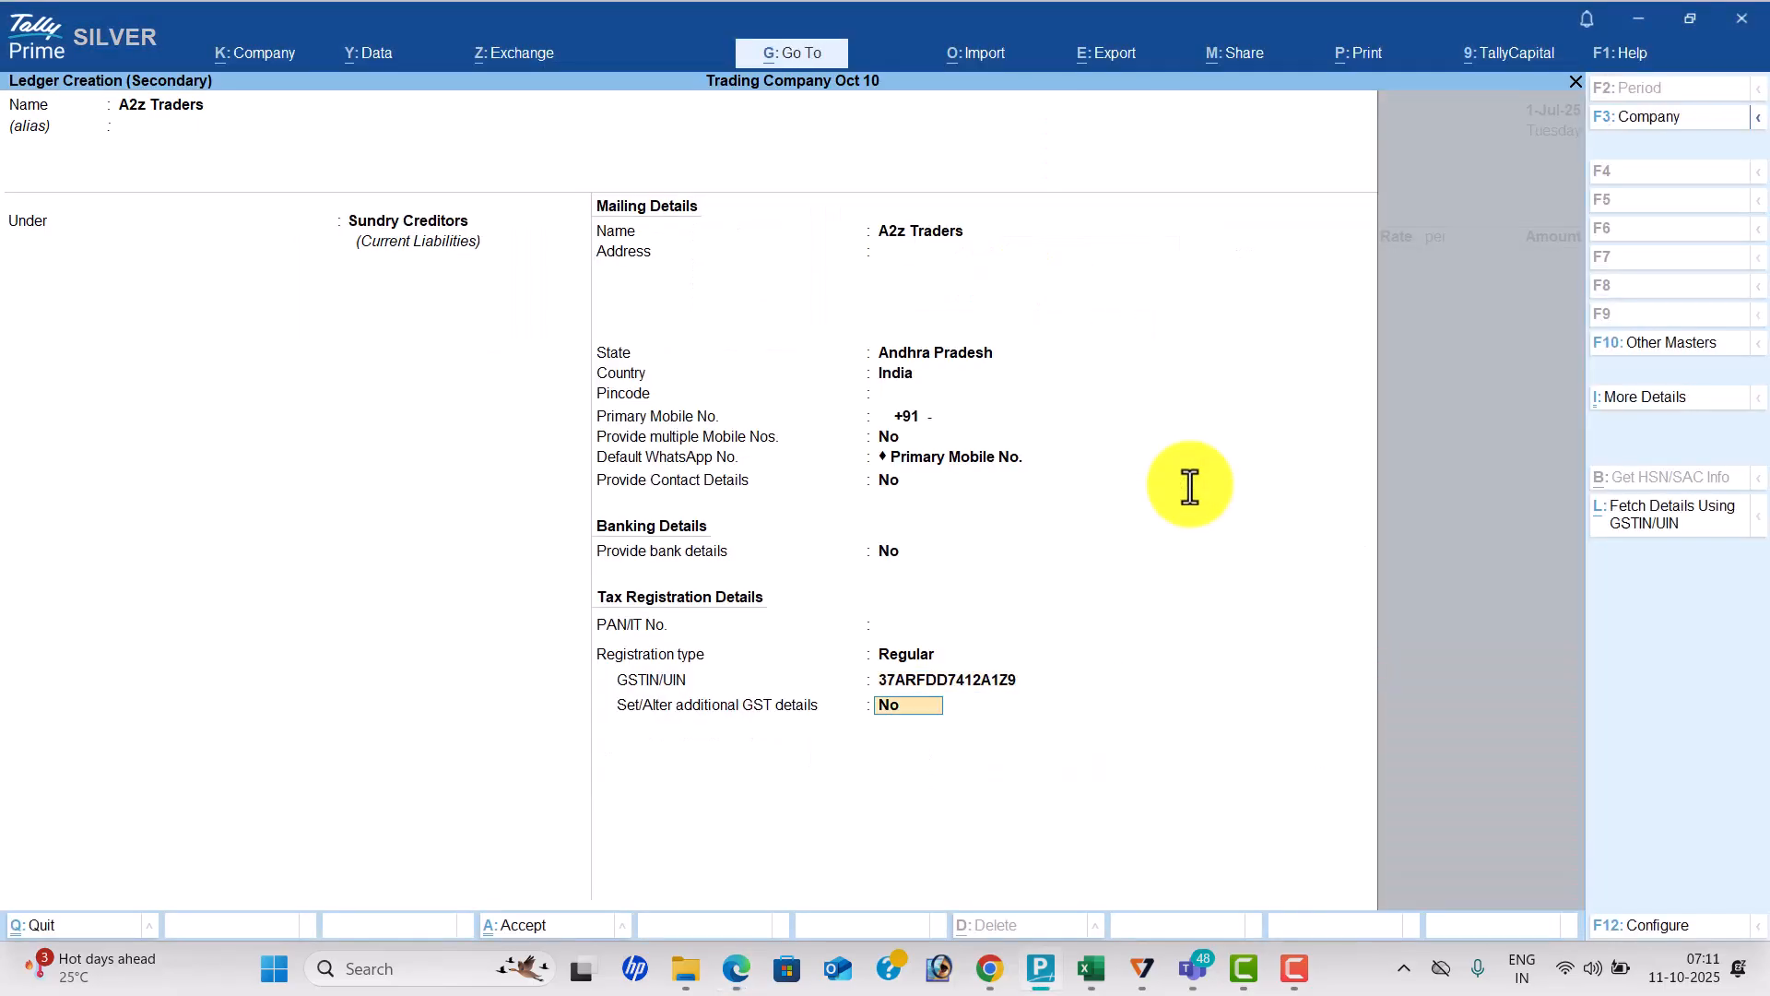
{"action": "key", "text": "ctrl+a"}
{"action": "key", "text": "ctrl+a"}
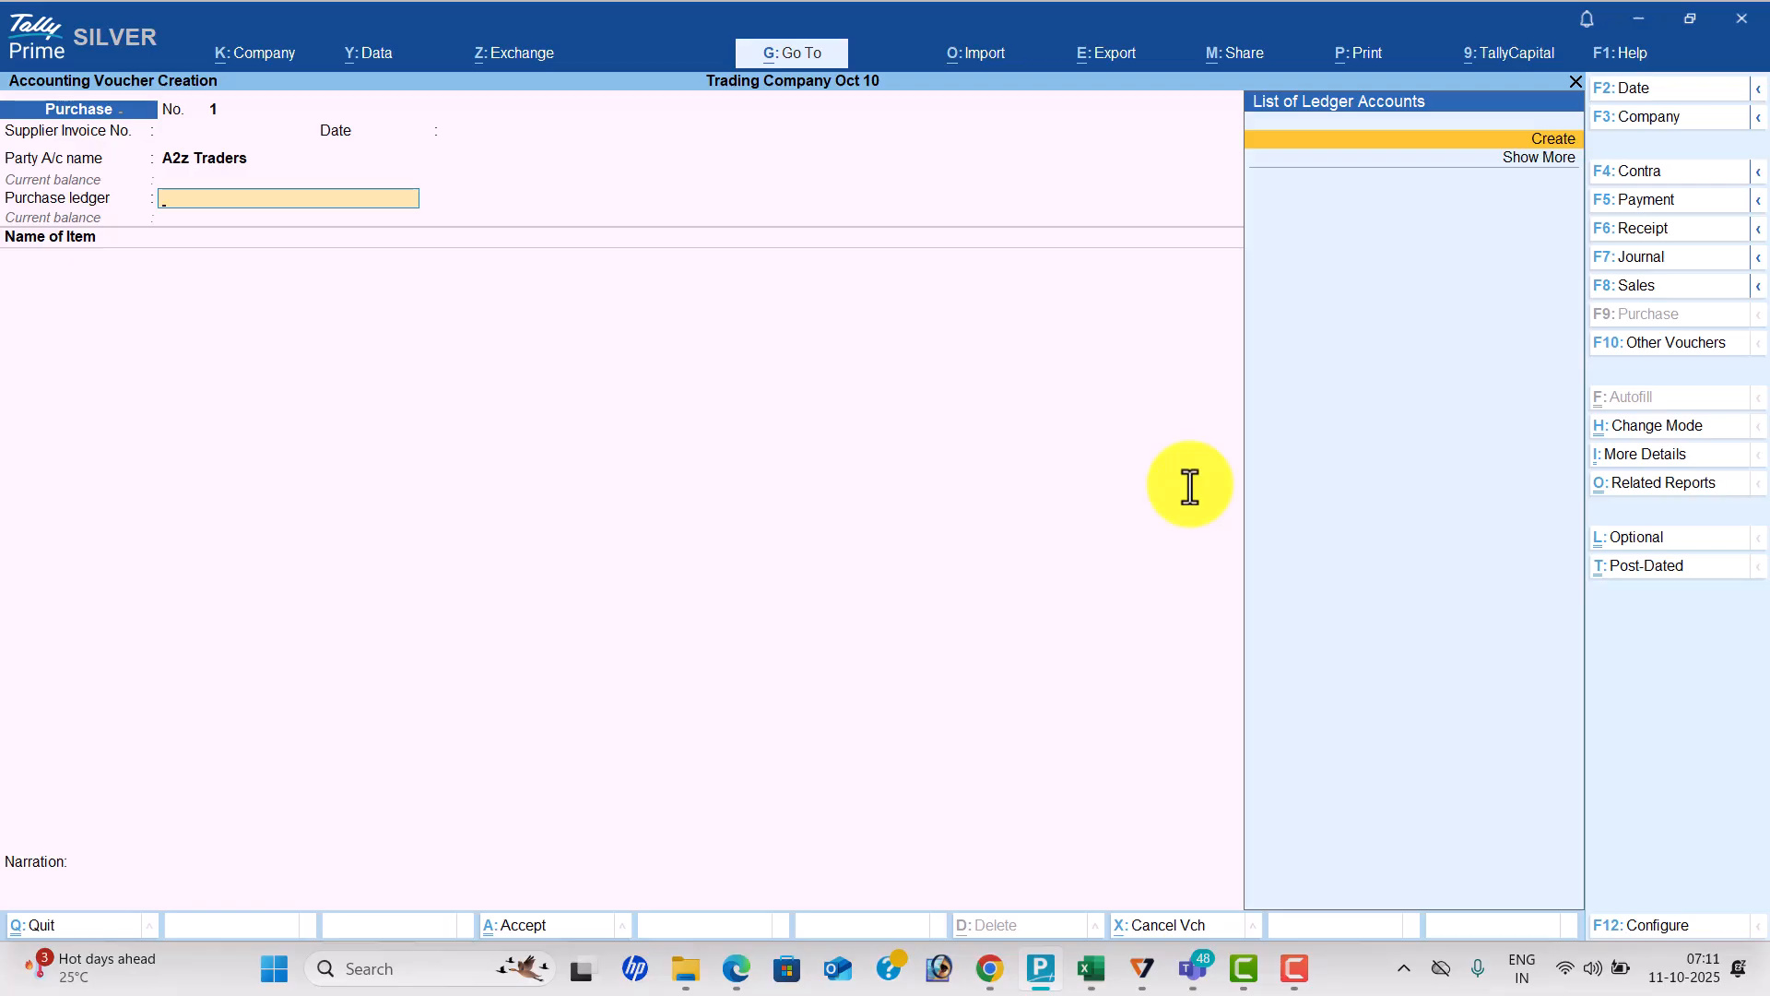
Create a Purchase ledger under Purchase Accounts with default GST settings and use it as the voucher's purchase ledger.
{"action": "key", "text": "alt+c"}
{"action": "type", "text": "Purchase"}
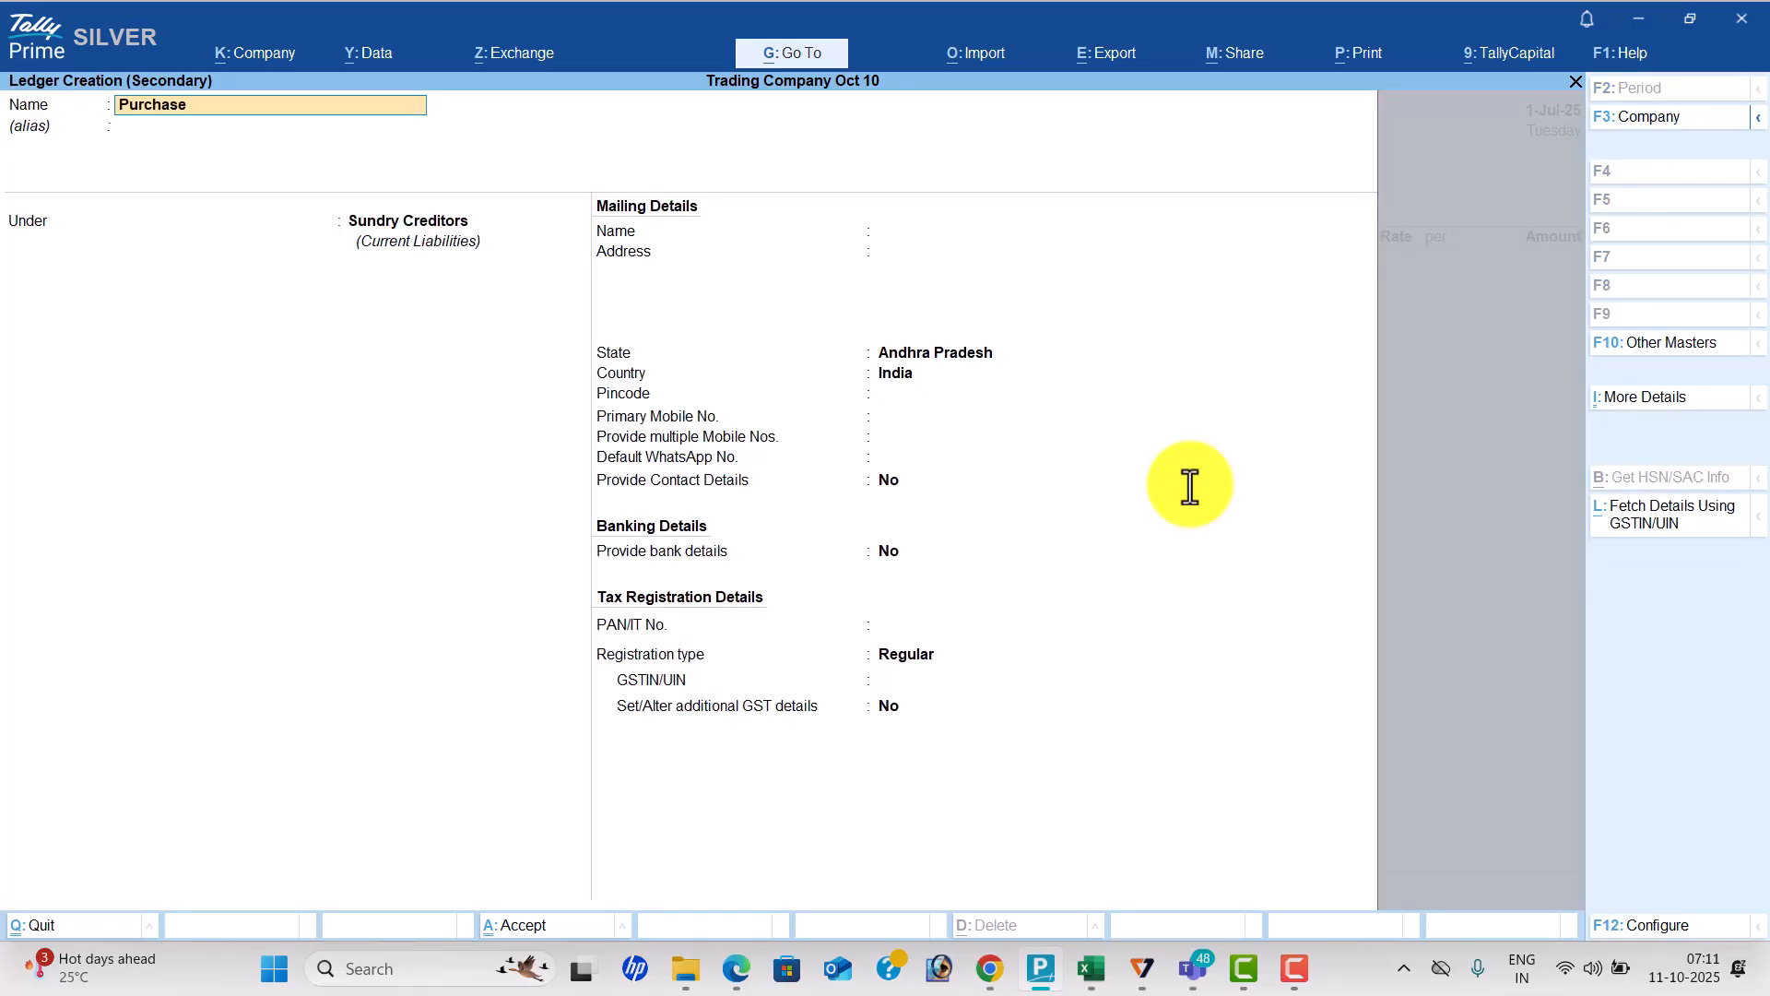
{"action": "key", "text": "Return"}
{"action": "type", "text": "Pu"}
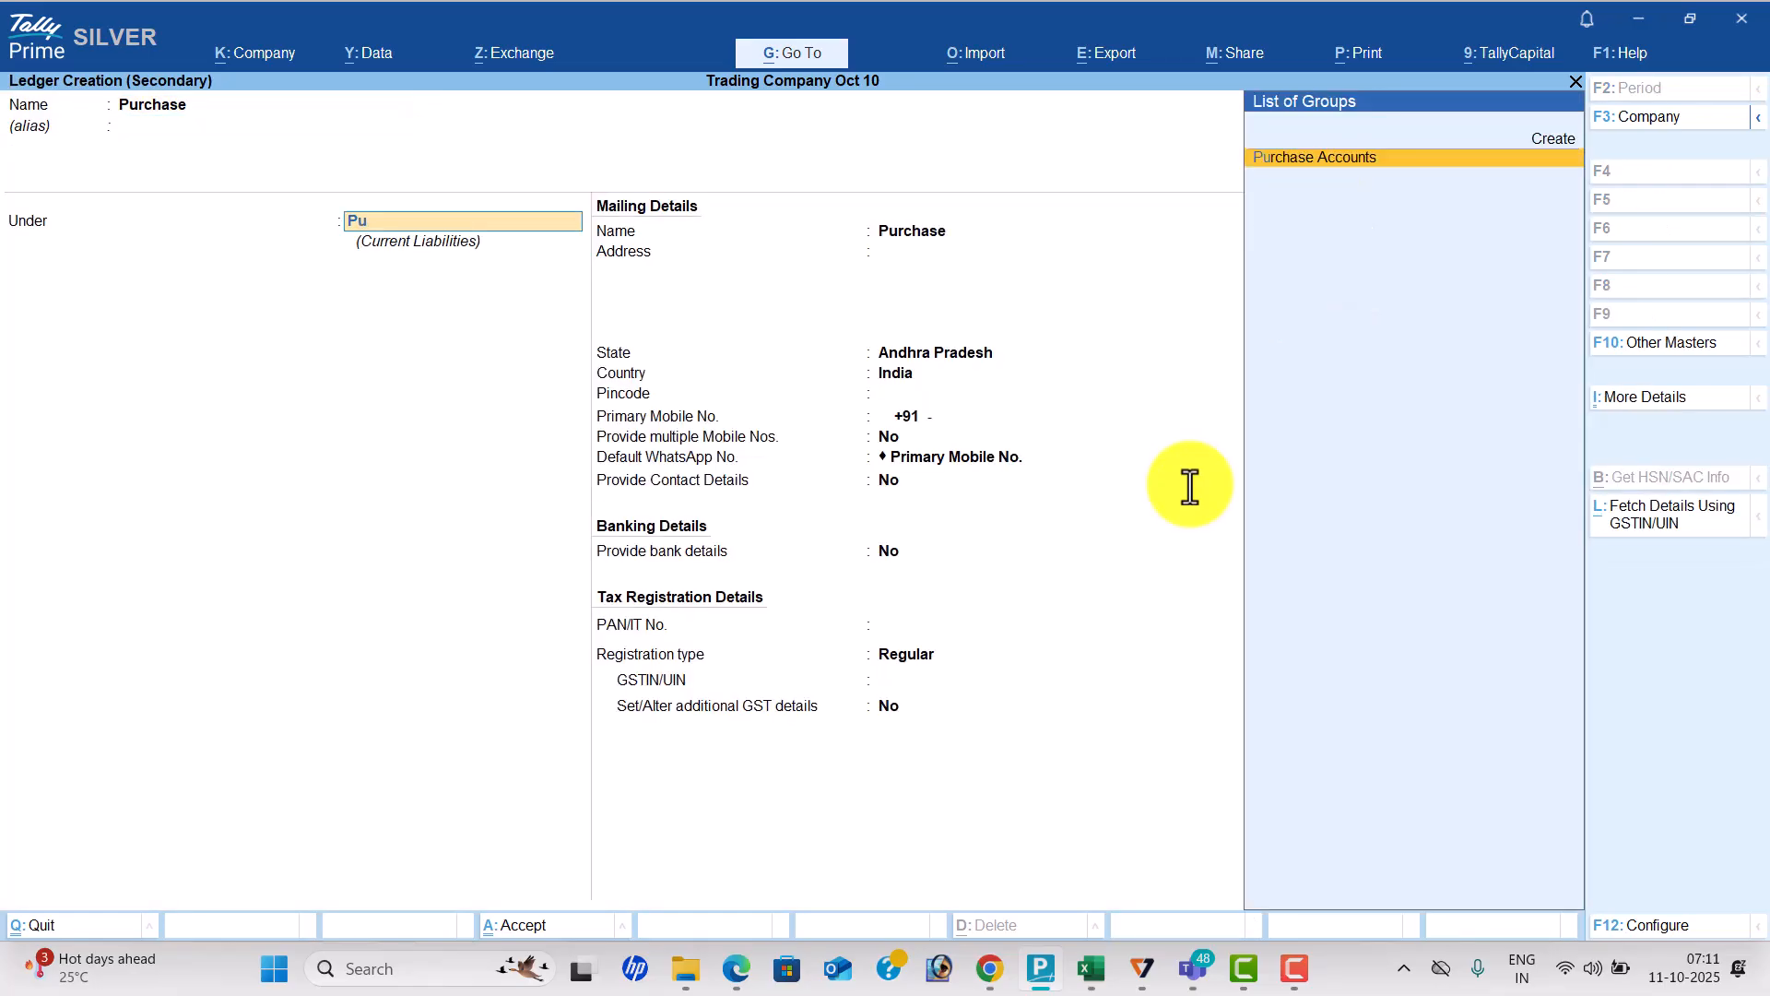
{"action": "key", "text": "Return"}
{"action": "key", "text": "Return"}
{"action": "key", "text": "Return"}
{"action": "key", "text": "Return"}
{"action": "key", "text": "Return"}
{"action": "key", "text": "Return"}
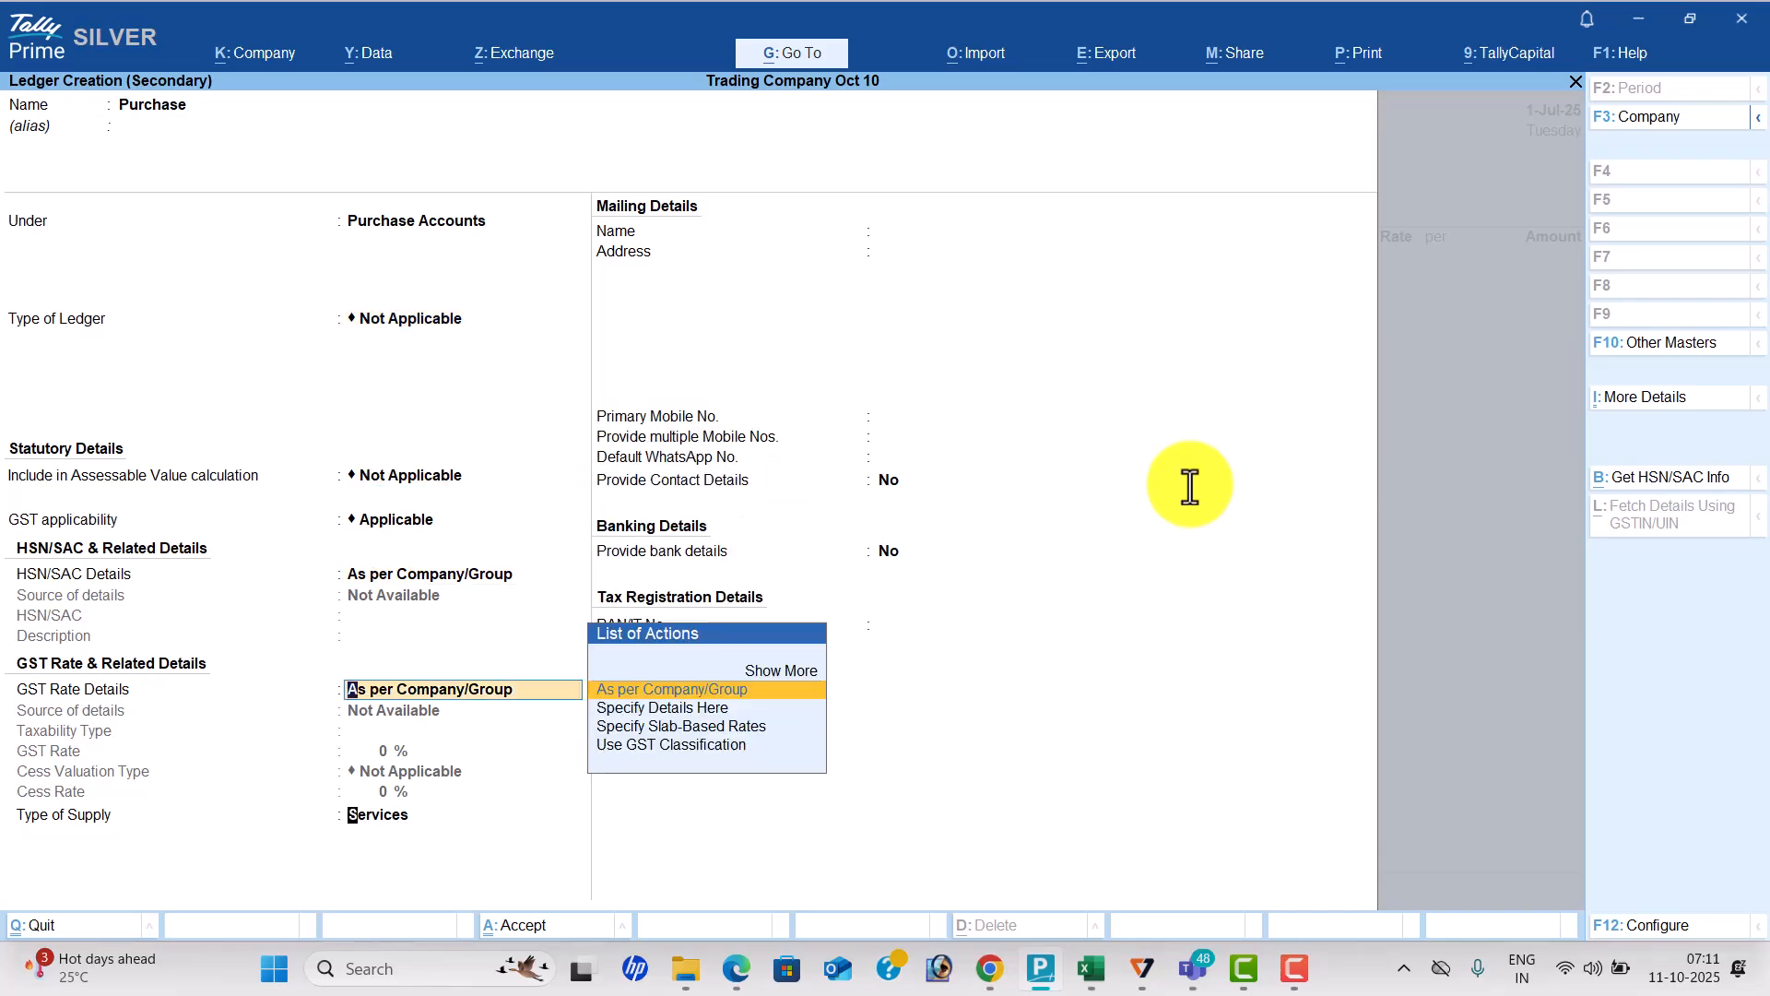
{"action": "key", "text": "Return"}
{"action": "key", "text": "Return"}
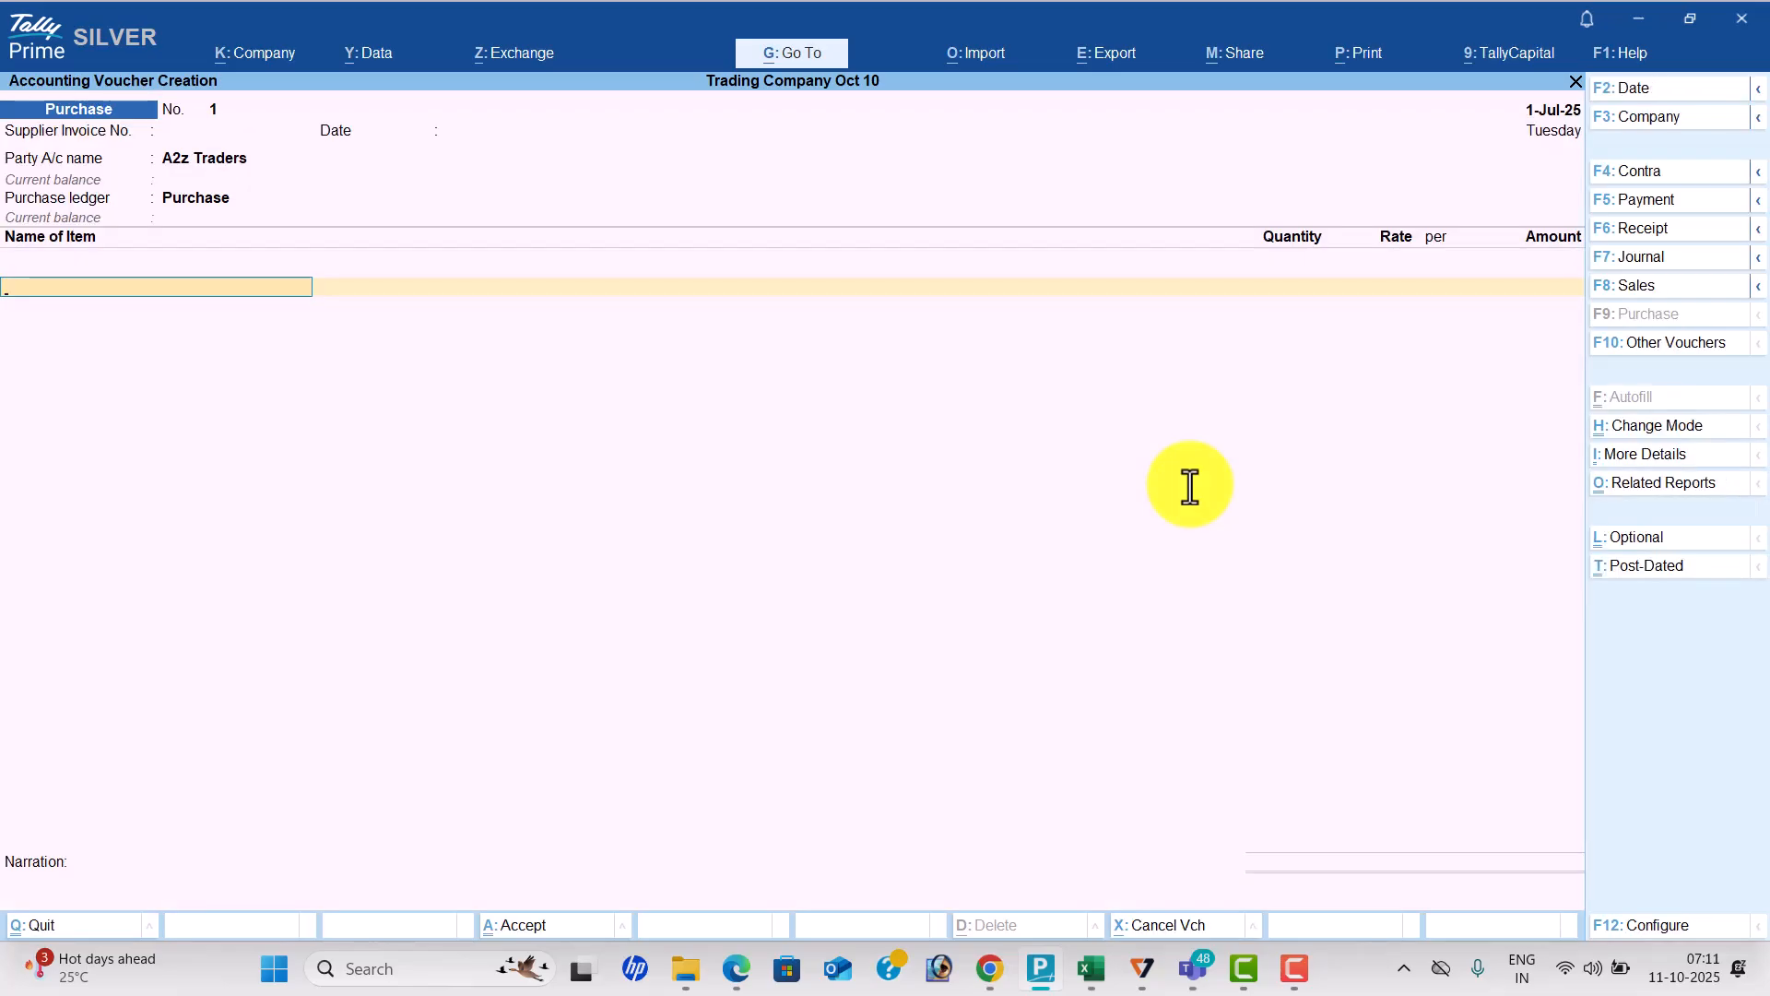
Check the item name for transaction 6 in the PDF and start a new stock item named High Capacity Stabilizers without an alias.
{"action": "key", "text": "alt+c"}
{"action": "key", "text": "alt+Tab"}
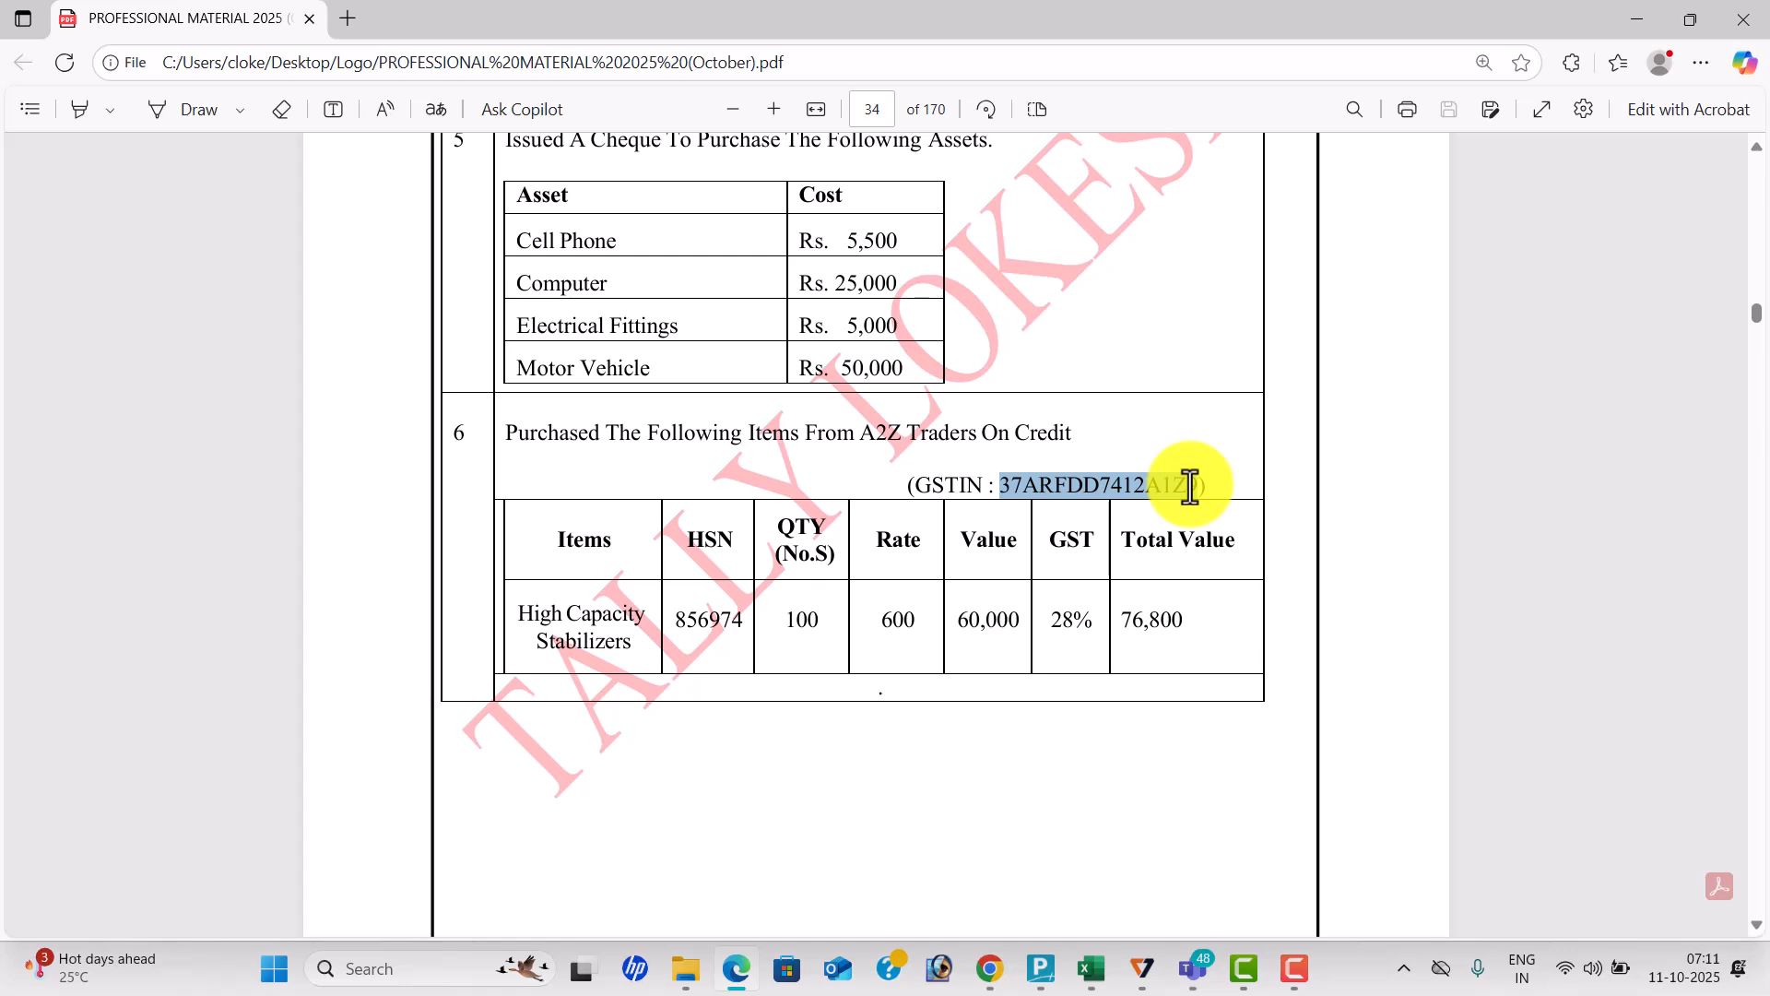
{"action": "key", "text": "alt+Tab"}
{"action": "type", "text": "Hi"}
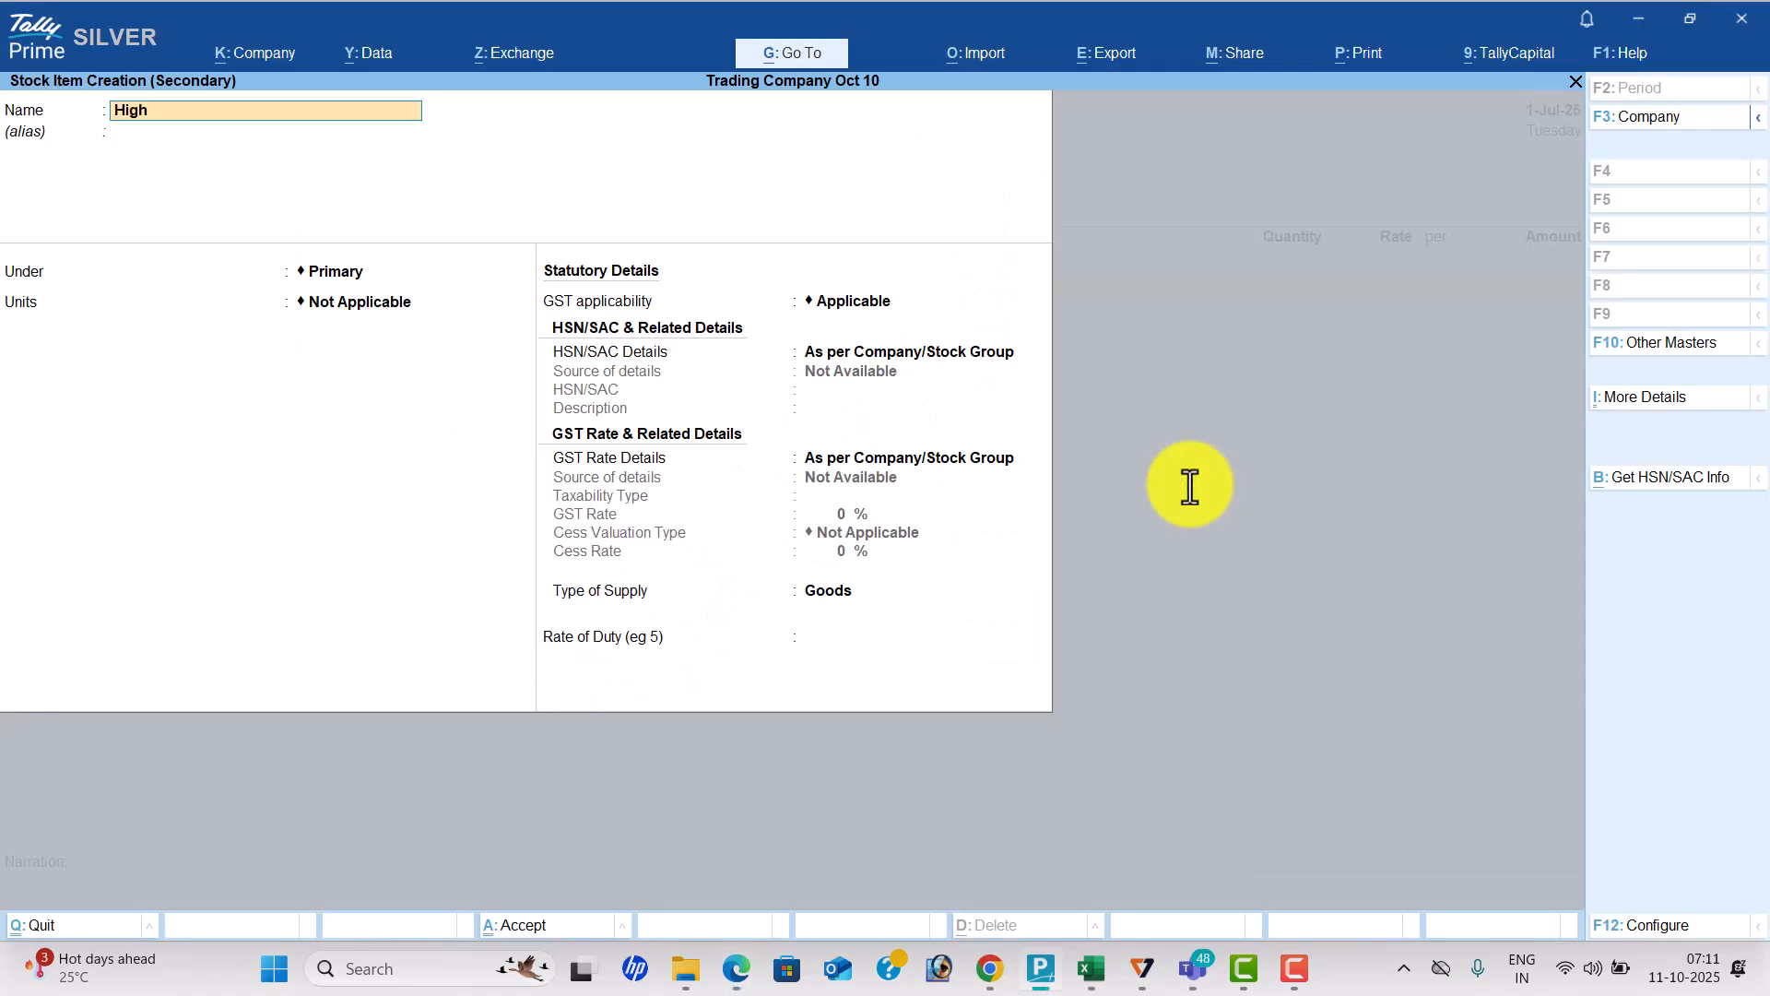
{"action": "type", "text": "gh P"}
{"action": "key", "text": "BackSpace"}
{"action": "type", "text": "Capacity Stabilizers"}
{"action": "key", "text": "Return"}
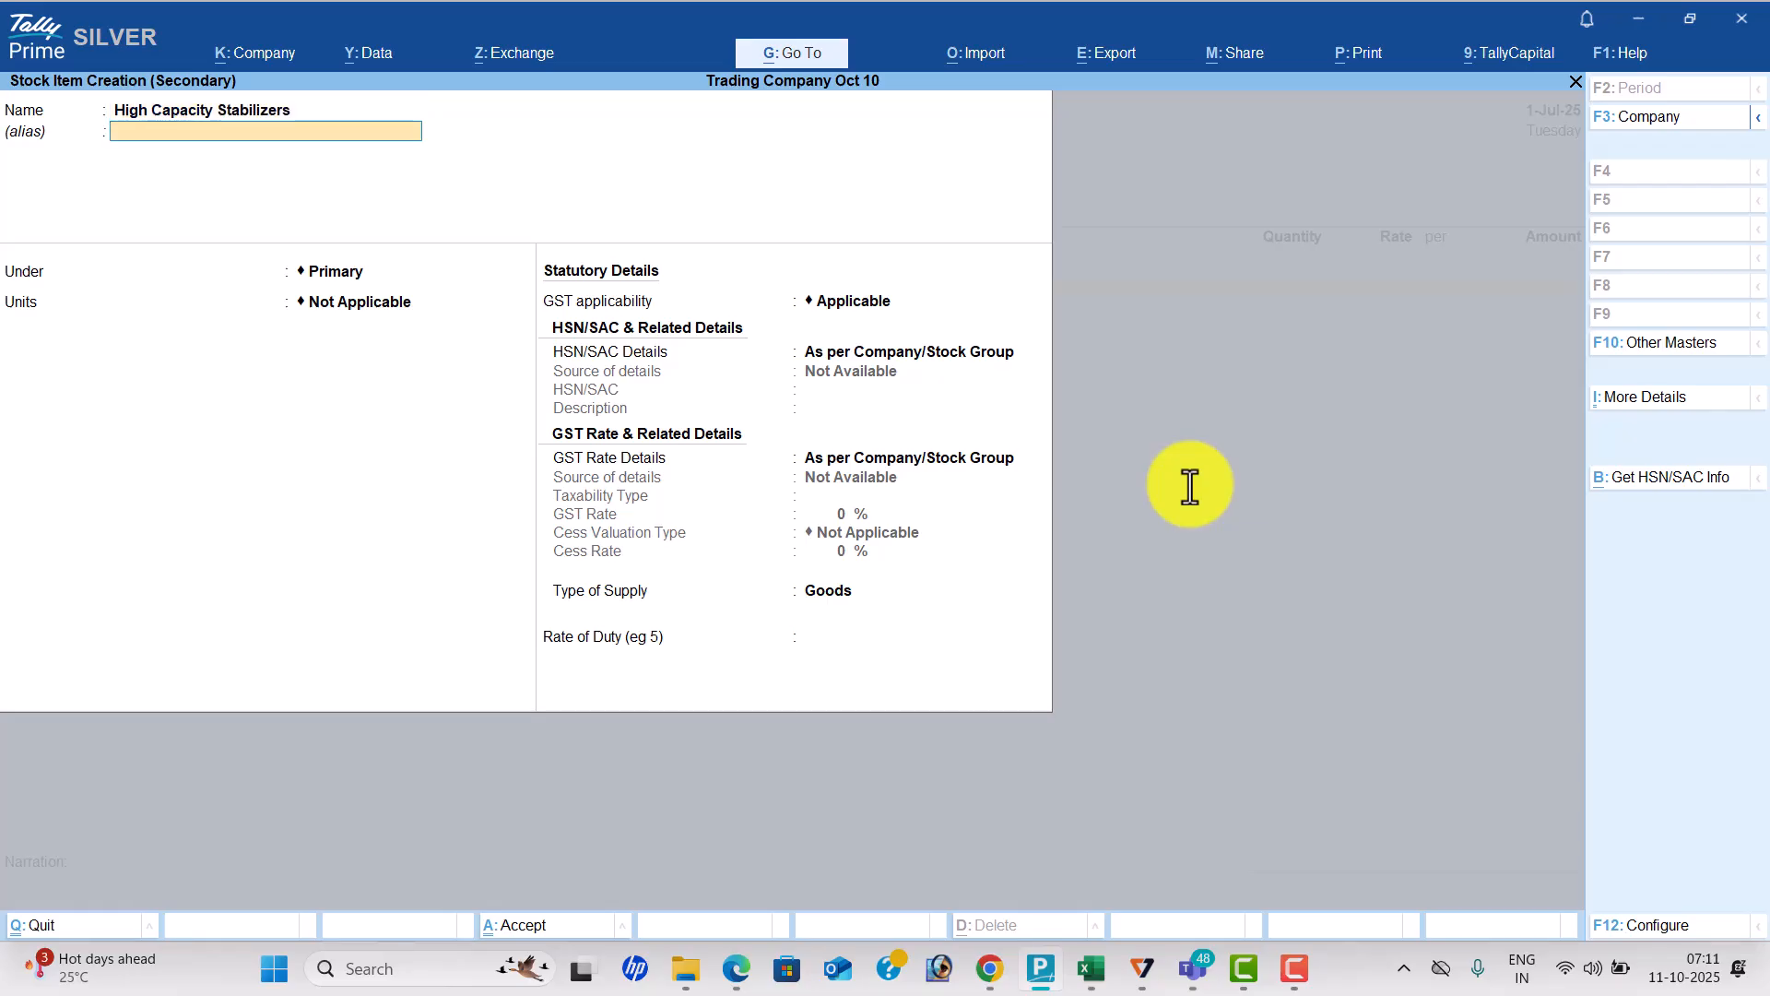
{"action": "key", "text": "Return"}
Create a Stabilizers stock group under Primary and use it as the new item's group.
{"action": "key", "text": "alt+c"}
{"action": "type", "text": "Stabili"}
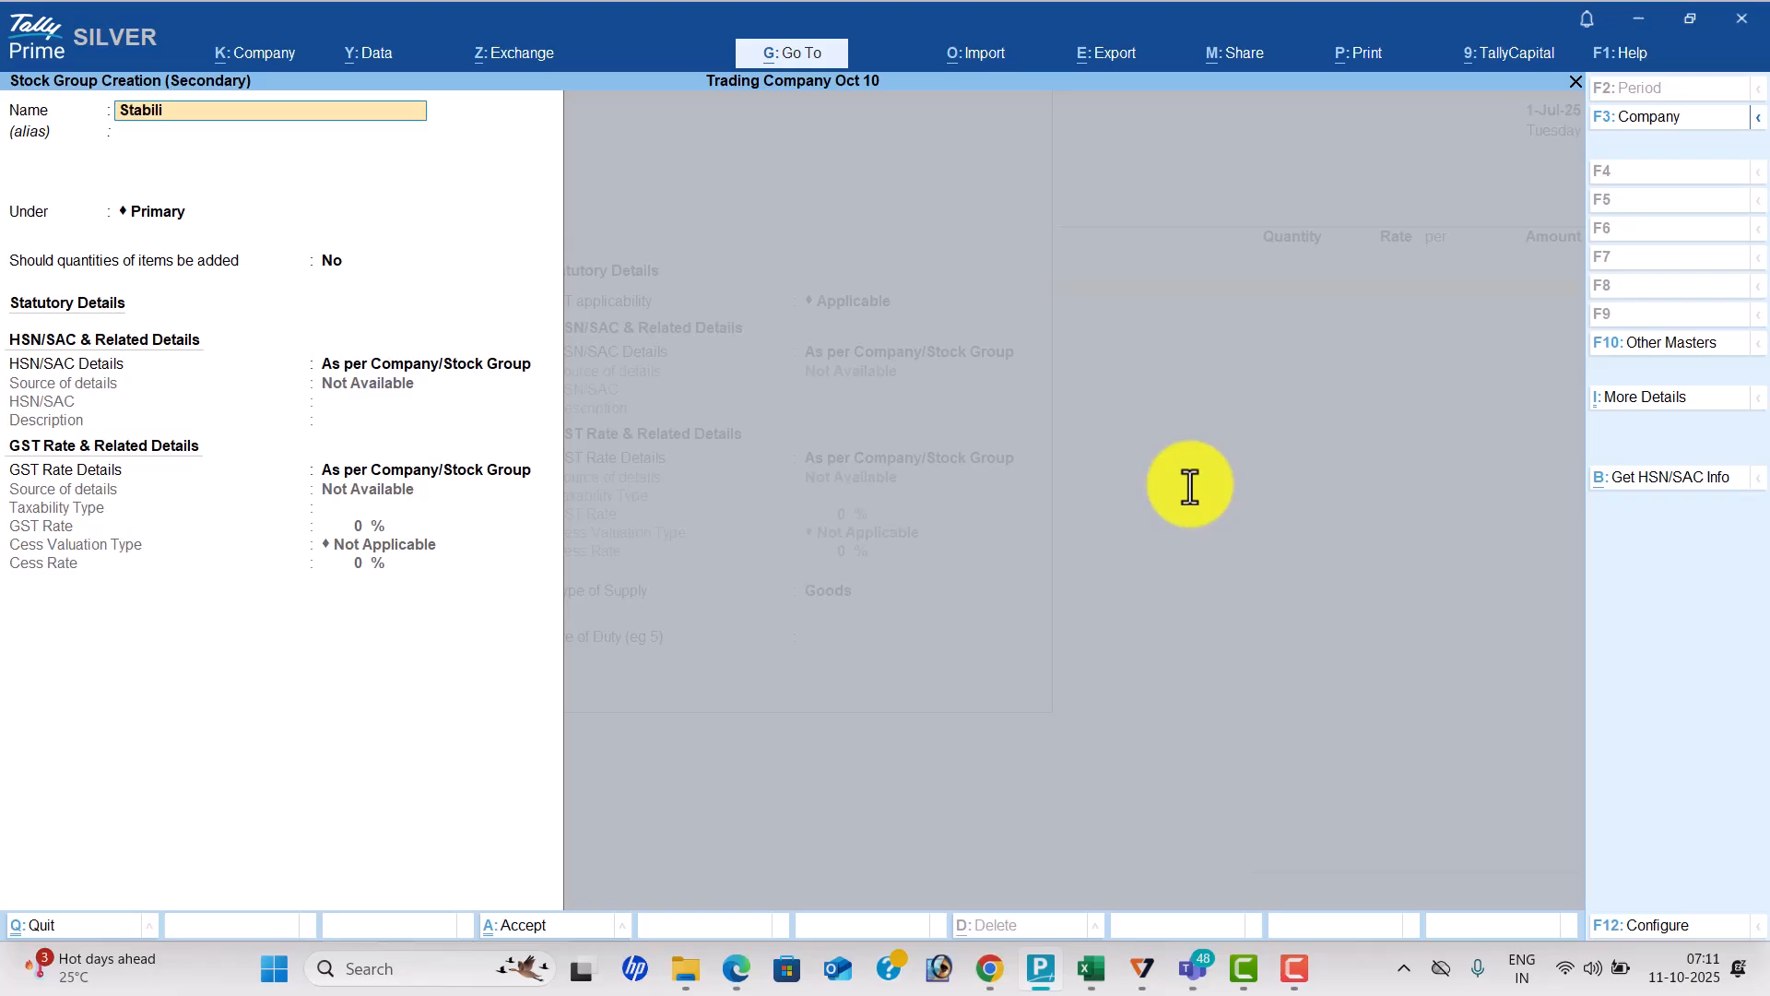
{"action": "type", "text": "zers"}
{"action": "key", "text": "Return"}
{"action": "key", "text": "Return"}
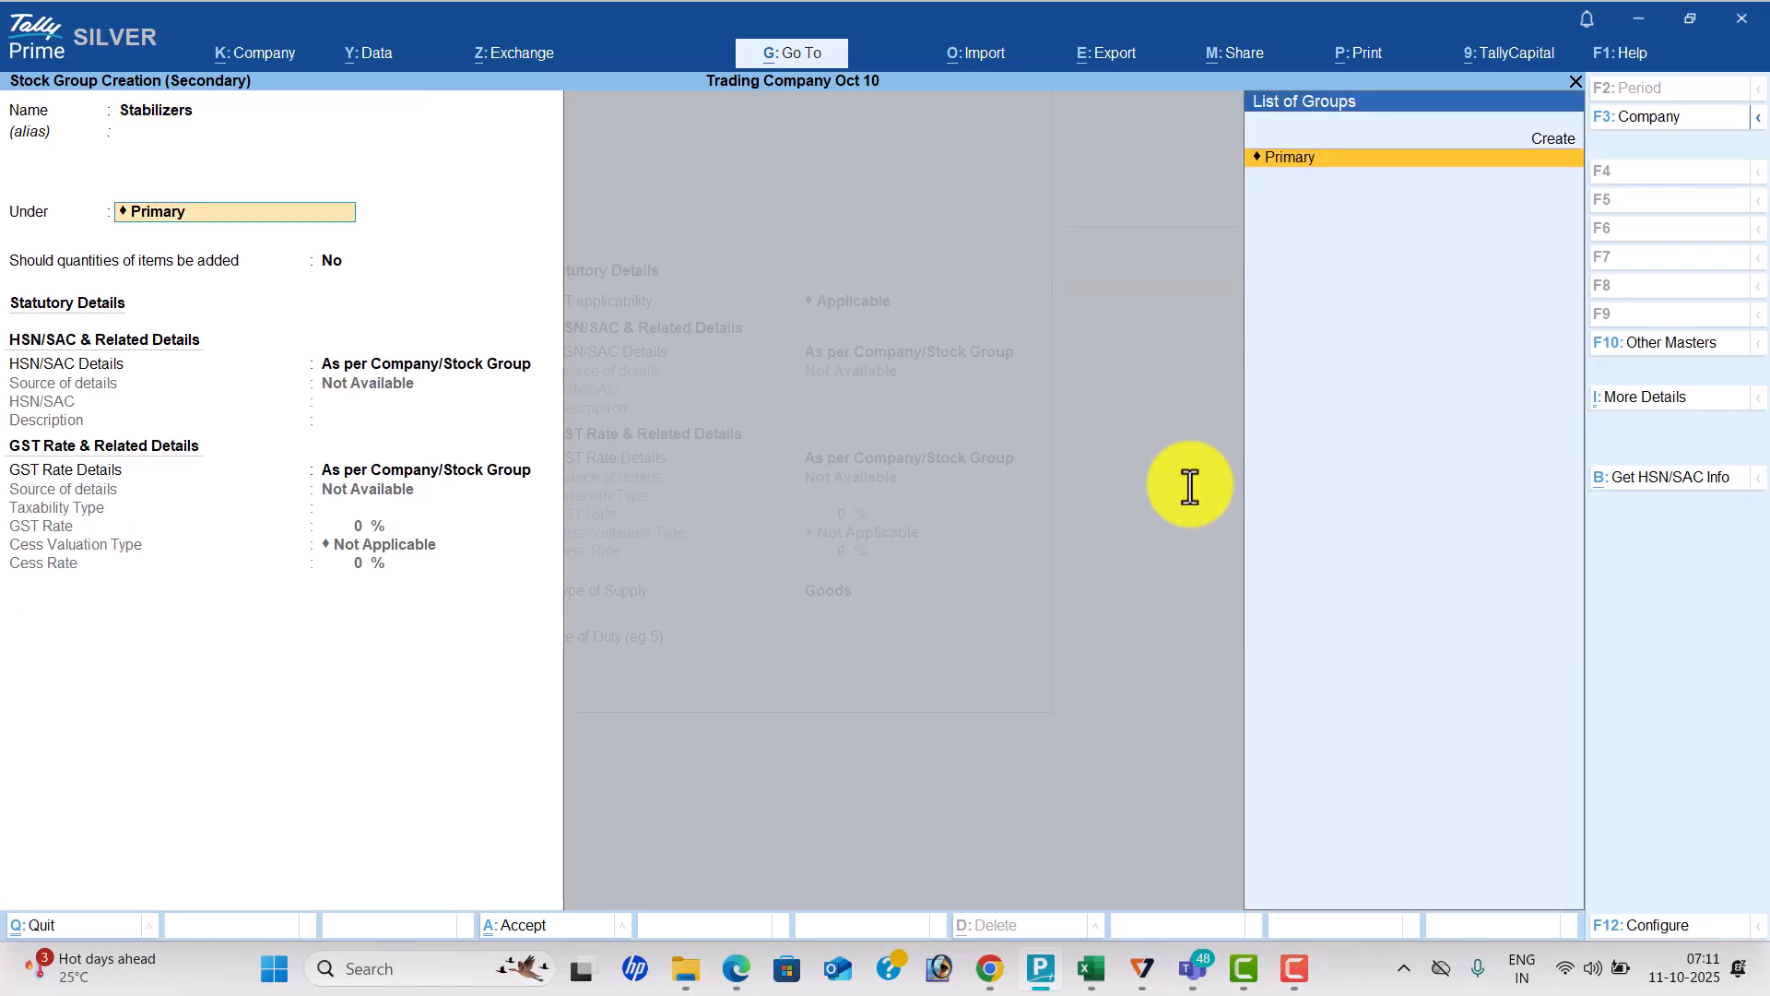
{"action": "key", "text": "ctrl+a"}
Create a simple unit nos with UQC NOS-NUMBERS for the item and leave GST applicable.
{"action": "key", "text": "alt+c"}
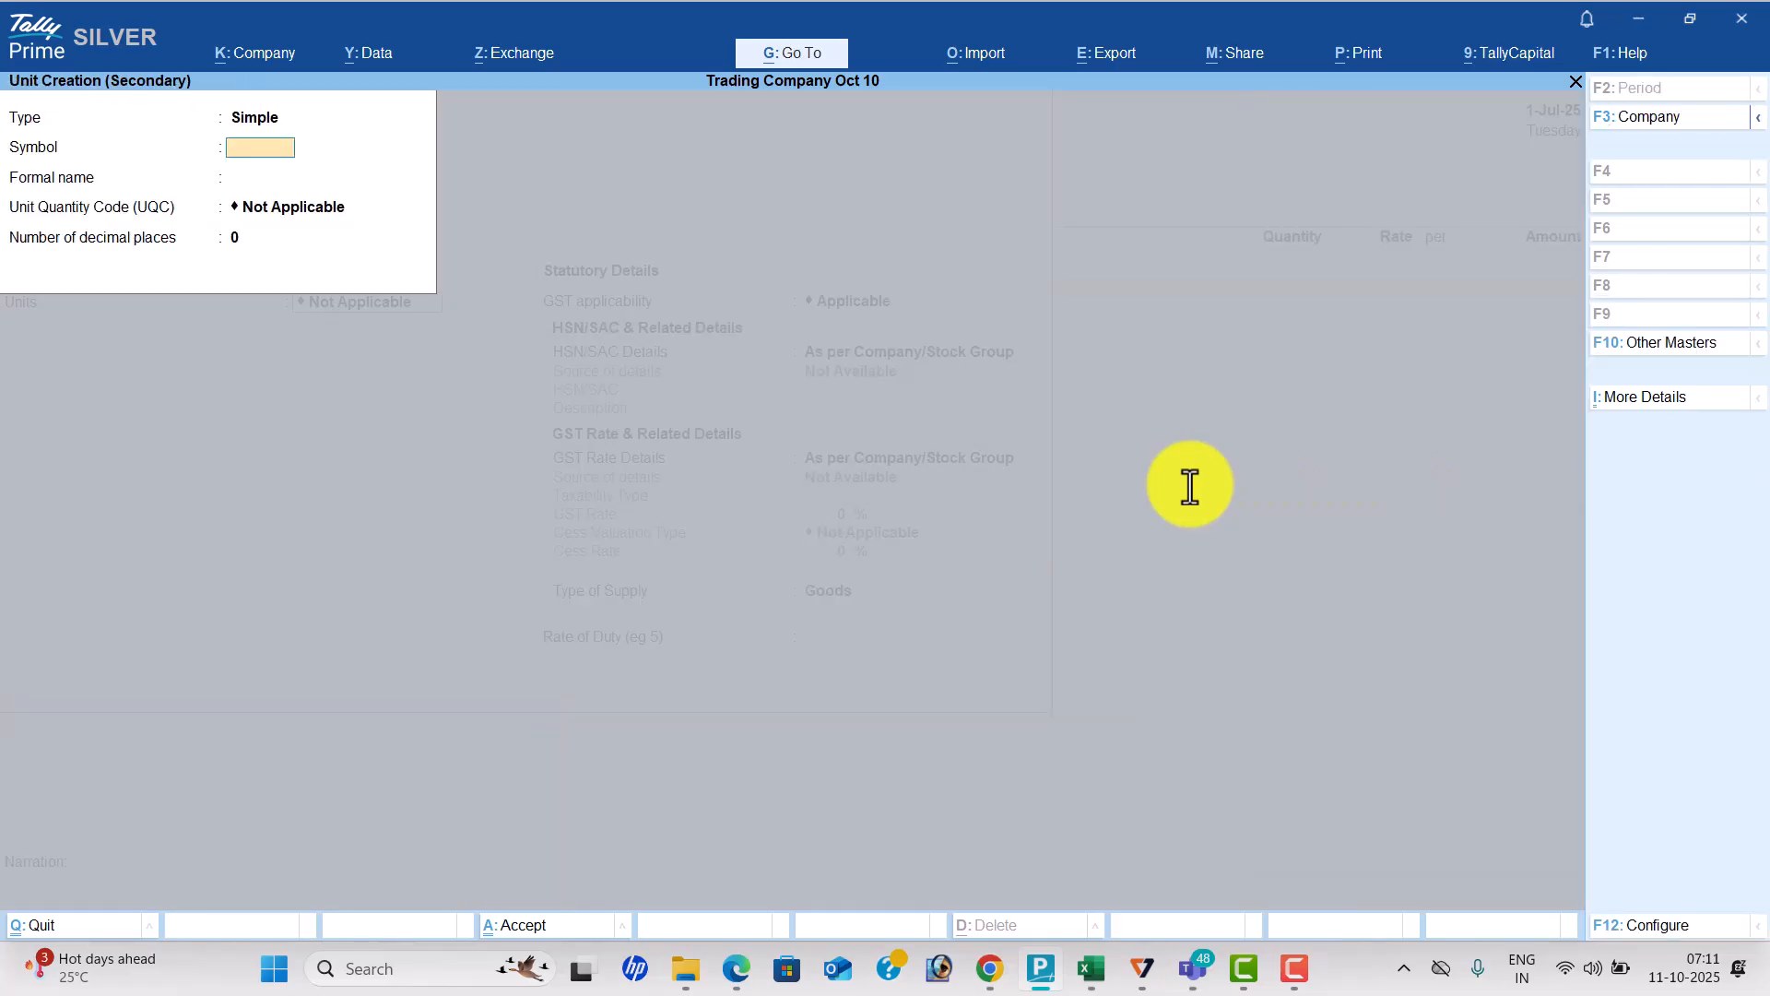
{"action": "type", "text": "nos"}
{"action": "key", "text": "Return"}
{"action": "key", "text": "Return"}
{"action": "type", "text": "no"}
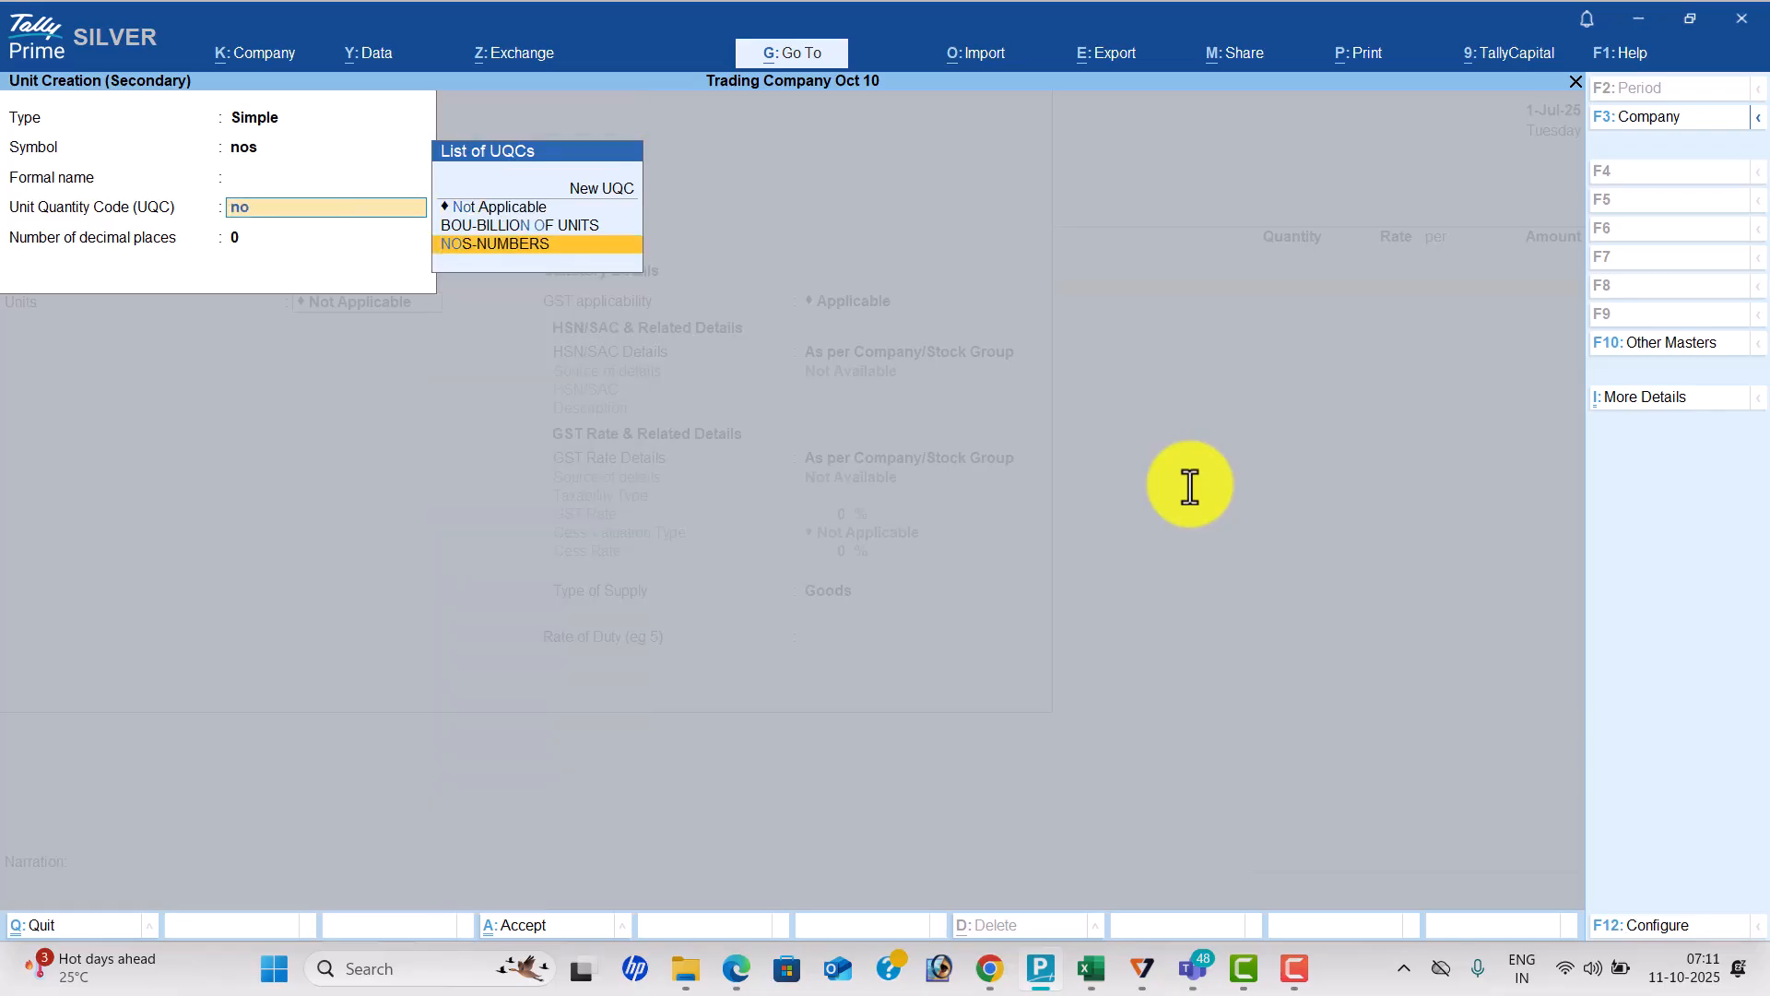
{"action": "key", "text": "Return"}
{"action": "key", "text": "Return"}
{"action": "key", "text": "Return"}
{"action": "key", "text": "Return"}
Specify the High Capacity Stabilizers' HSN/SAC code directly as 856974, reading it from the PDF.
{"action": "key", "text": "Return"}
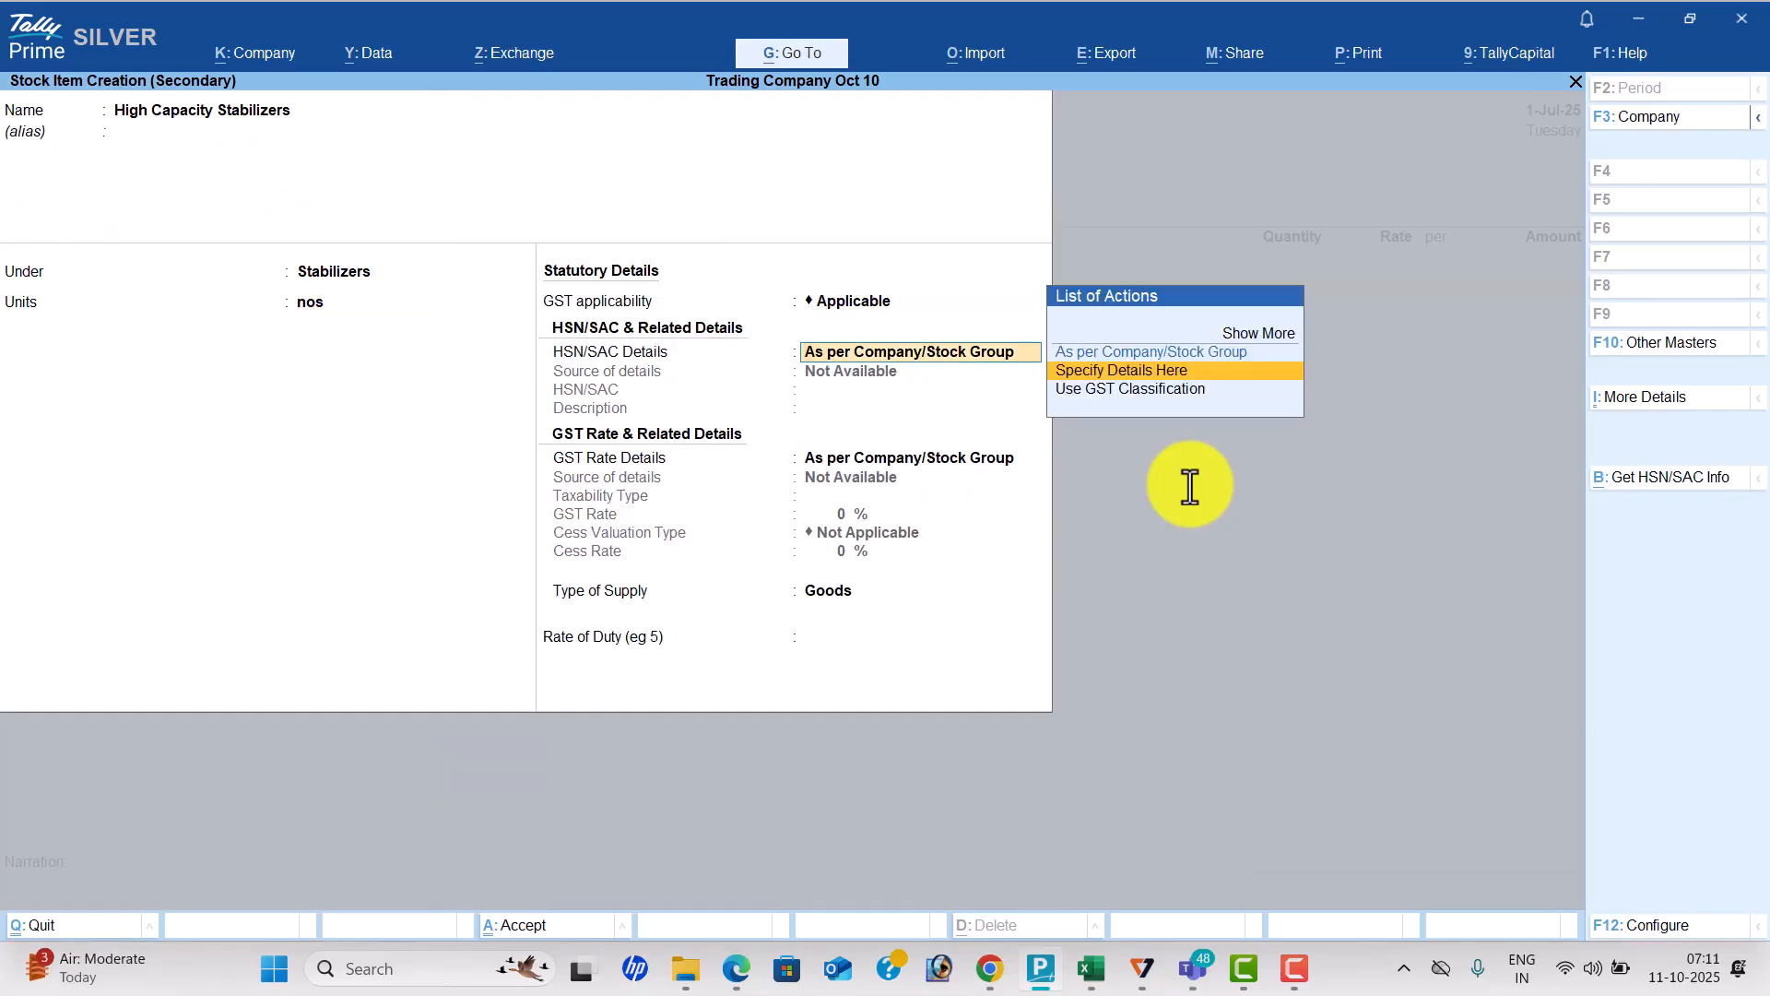
{"action": "key", "text": "Return"}
{"action": "key", "text": "alt+Tab"}
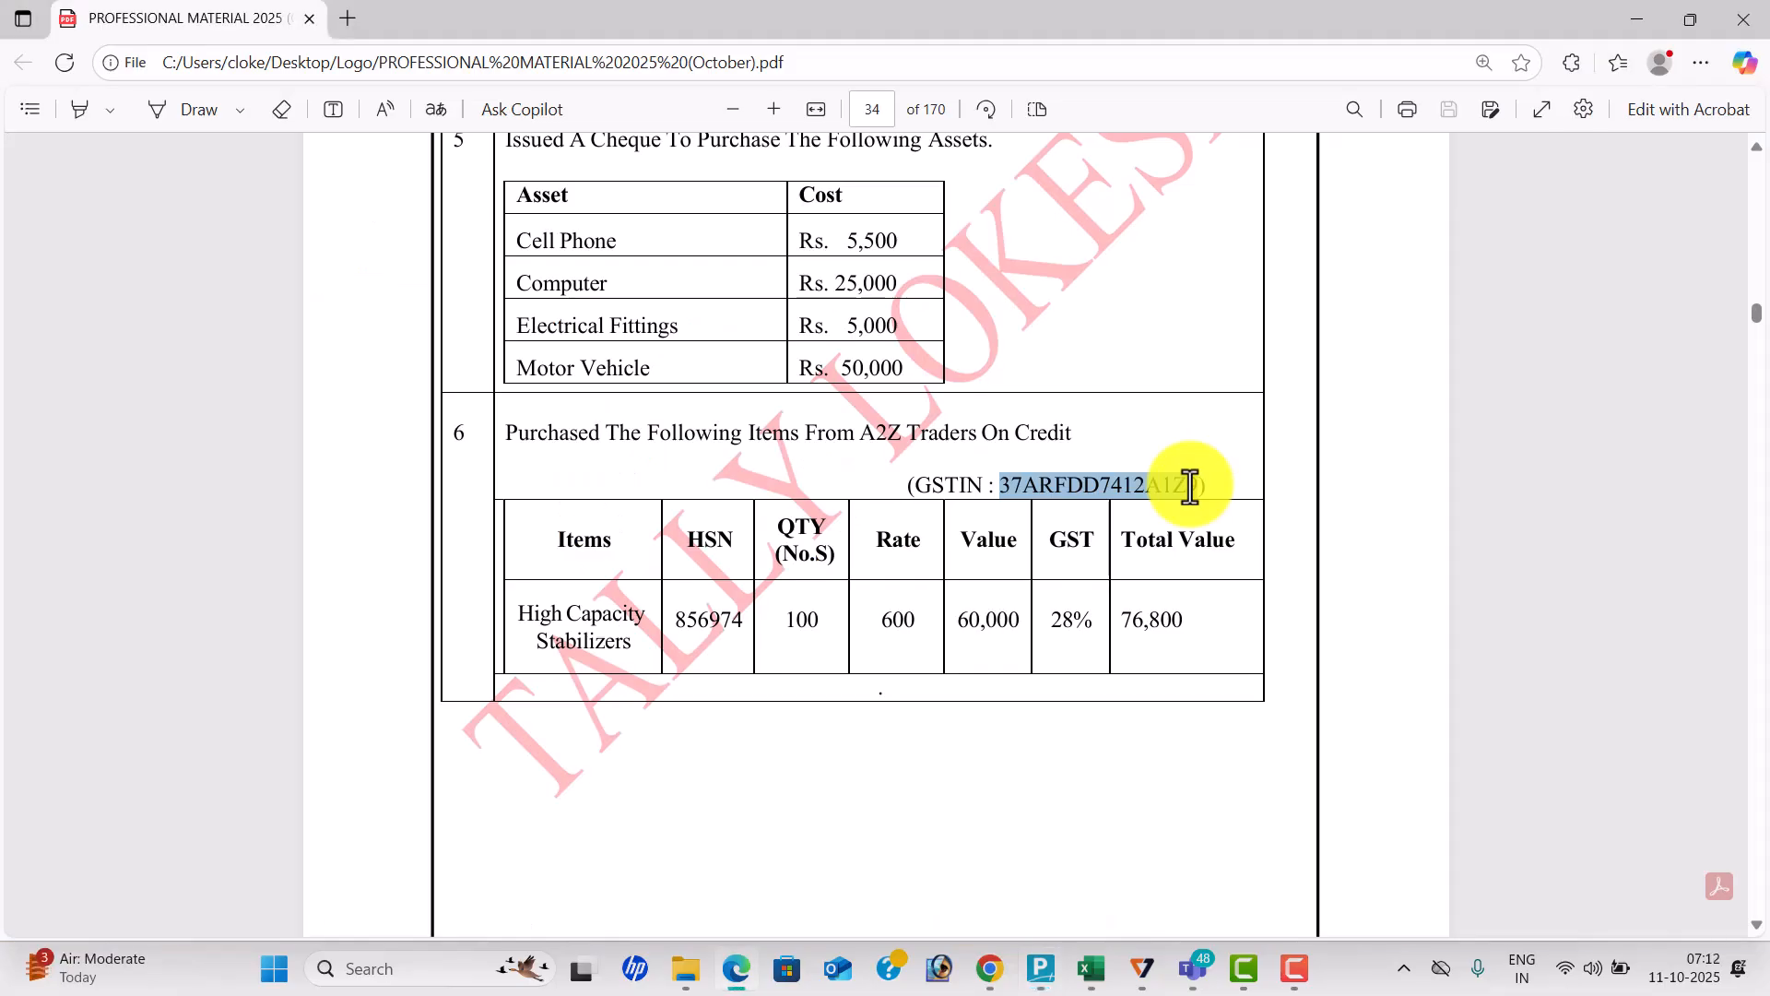
{"action": "key", "text": "alt+Tab"}
{"action": "type", "text": "85"}
{"action": "key", "text": "alt+Tab"}
{"action": "key", "text": "alt+Tab"}
{"action": "type", "text": "6974"}
{"action": "key", "text": "Return"}
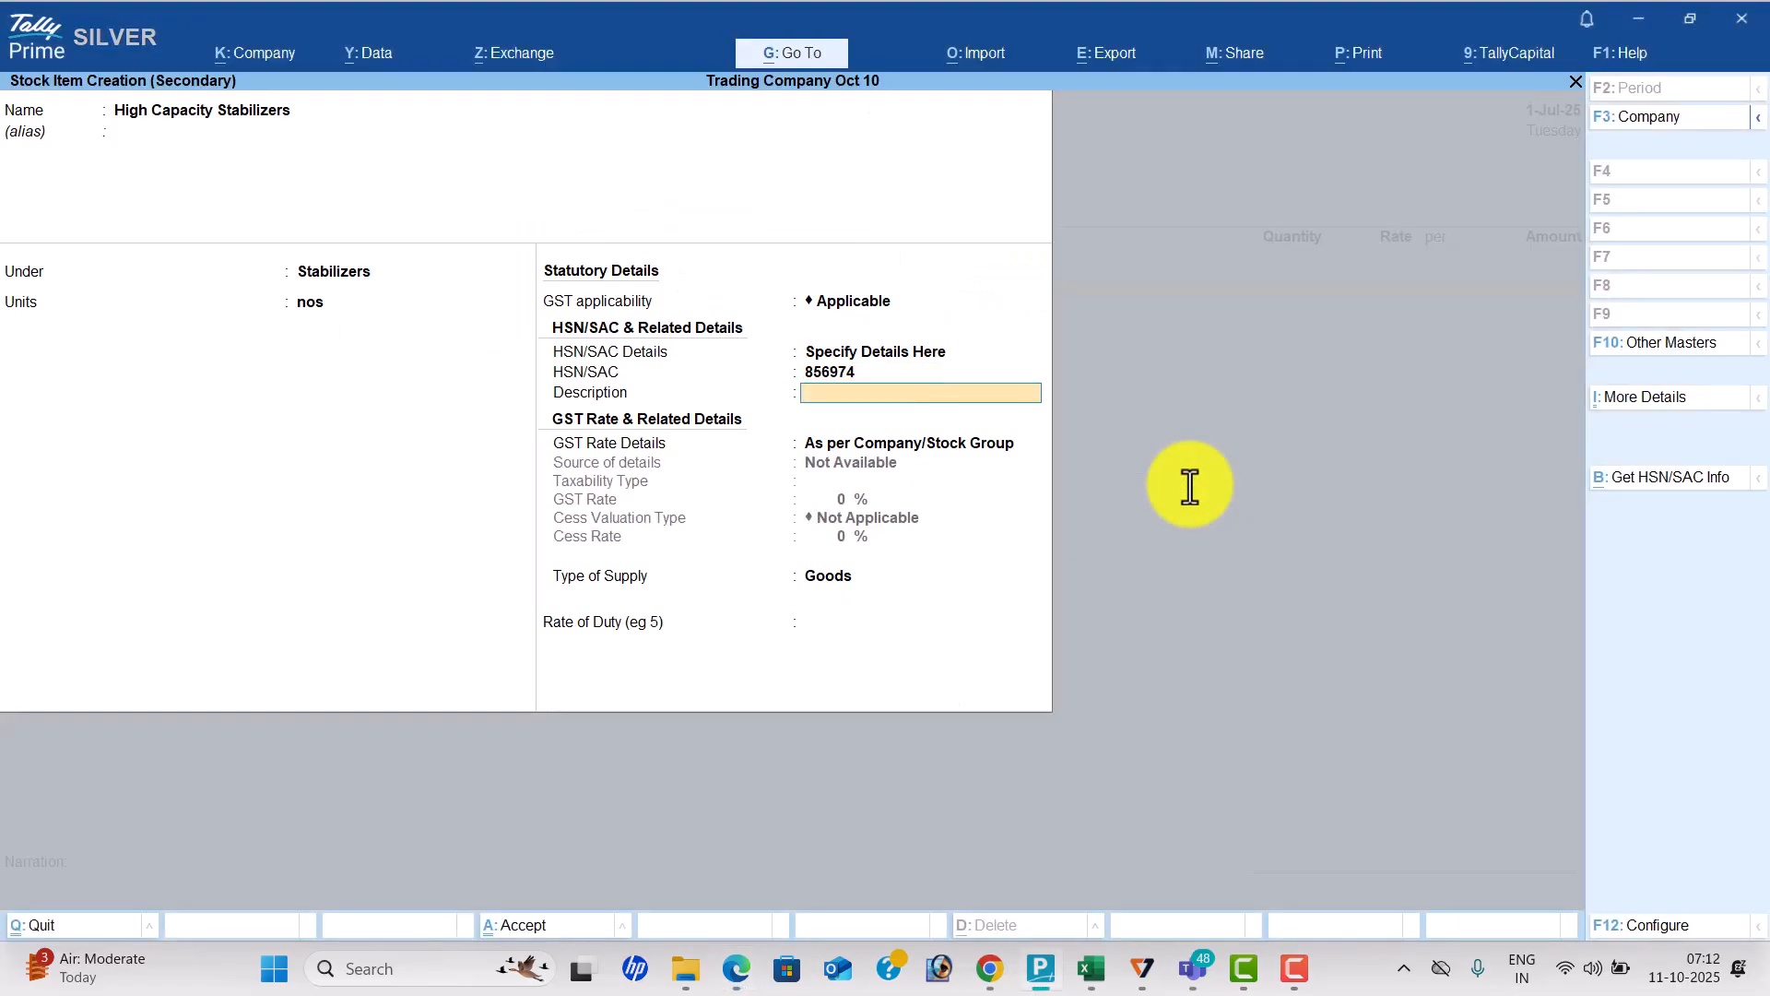
Specify the item's GST details as Taxable at 28% and save the High Capacity Stabilizers stock item.
{"action": "key", "text": "Return"}
{"action": "key", "text": "Down"}
{"action": "key", "text": "Return"}
{"action": "key", "text": "Return"}
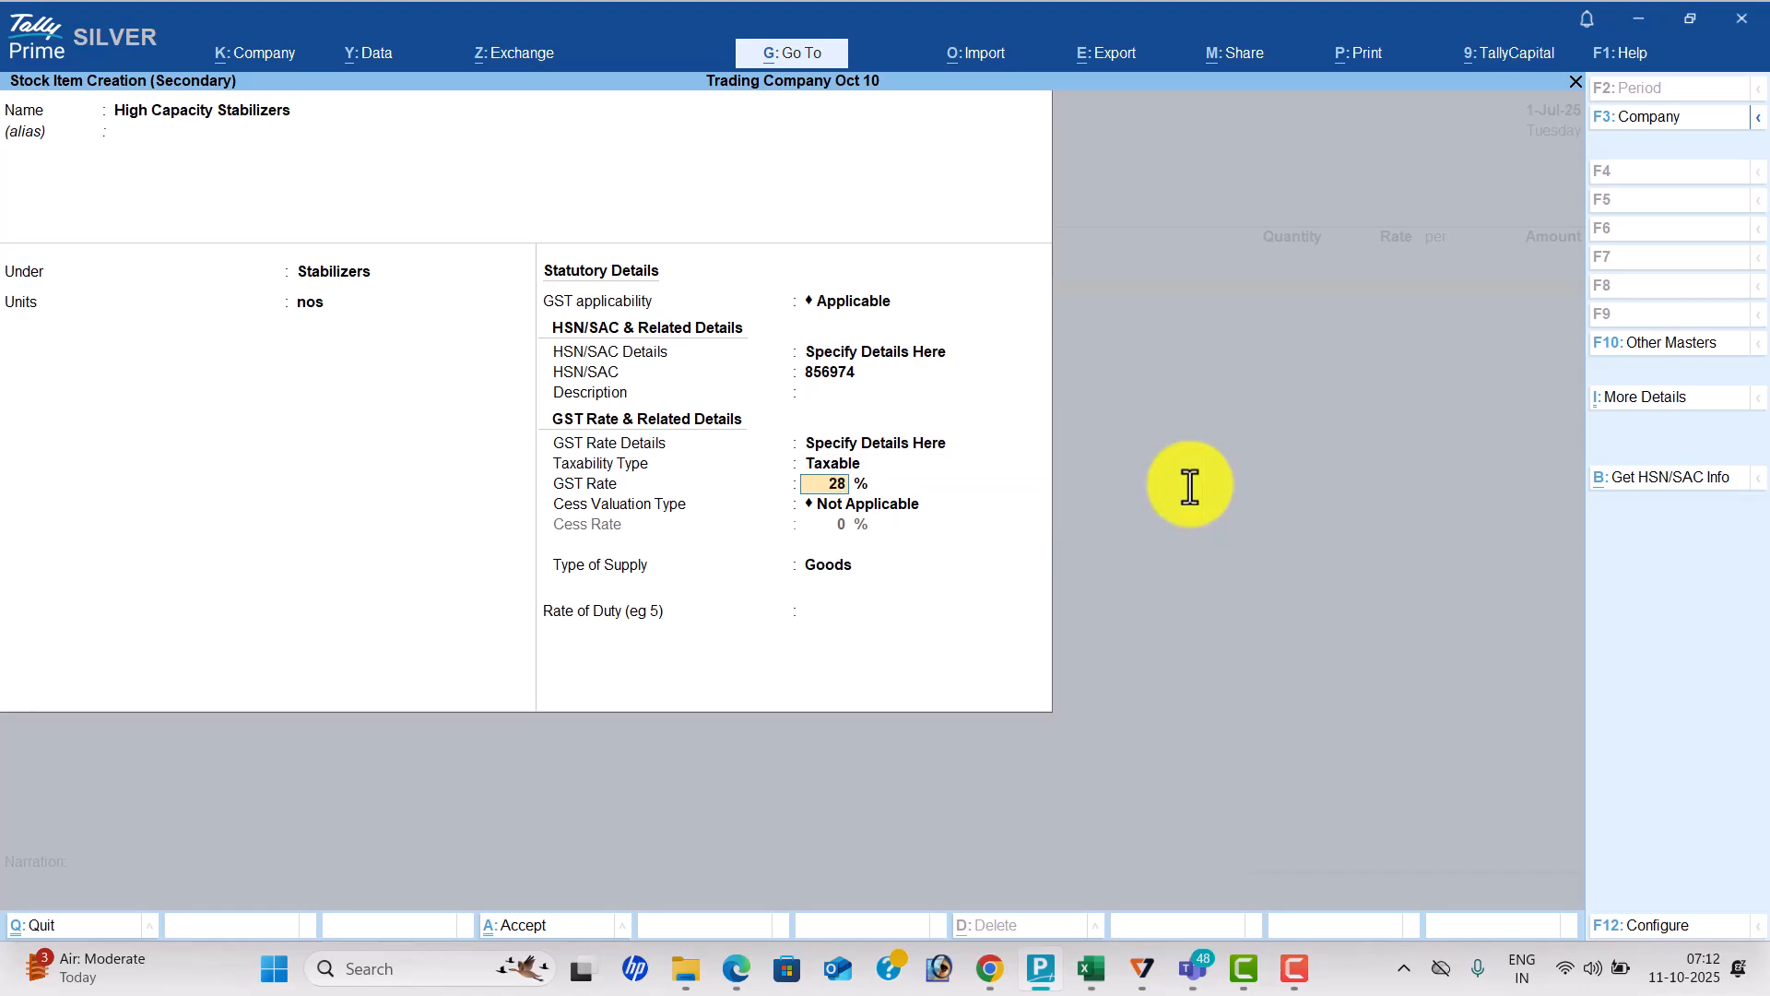
{"action": "key", "text": "Return"}
{"action": "key", "text": "Return"}
{"action": "key", "text": "Return"}
{"action": "key", "text": "Return"}
{"action": "key", "text": "Return"}
Enter a quantity of 100 nos at a rate of 600 for High Capacity Stabilizers, checking the PDF.
{"action": "key", "text": "alt+Tab"}
{"action": "key", "text": "alt+Tab"}
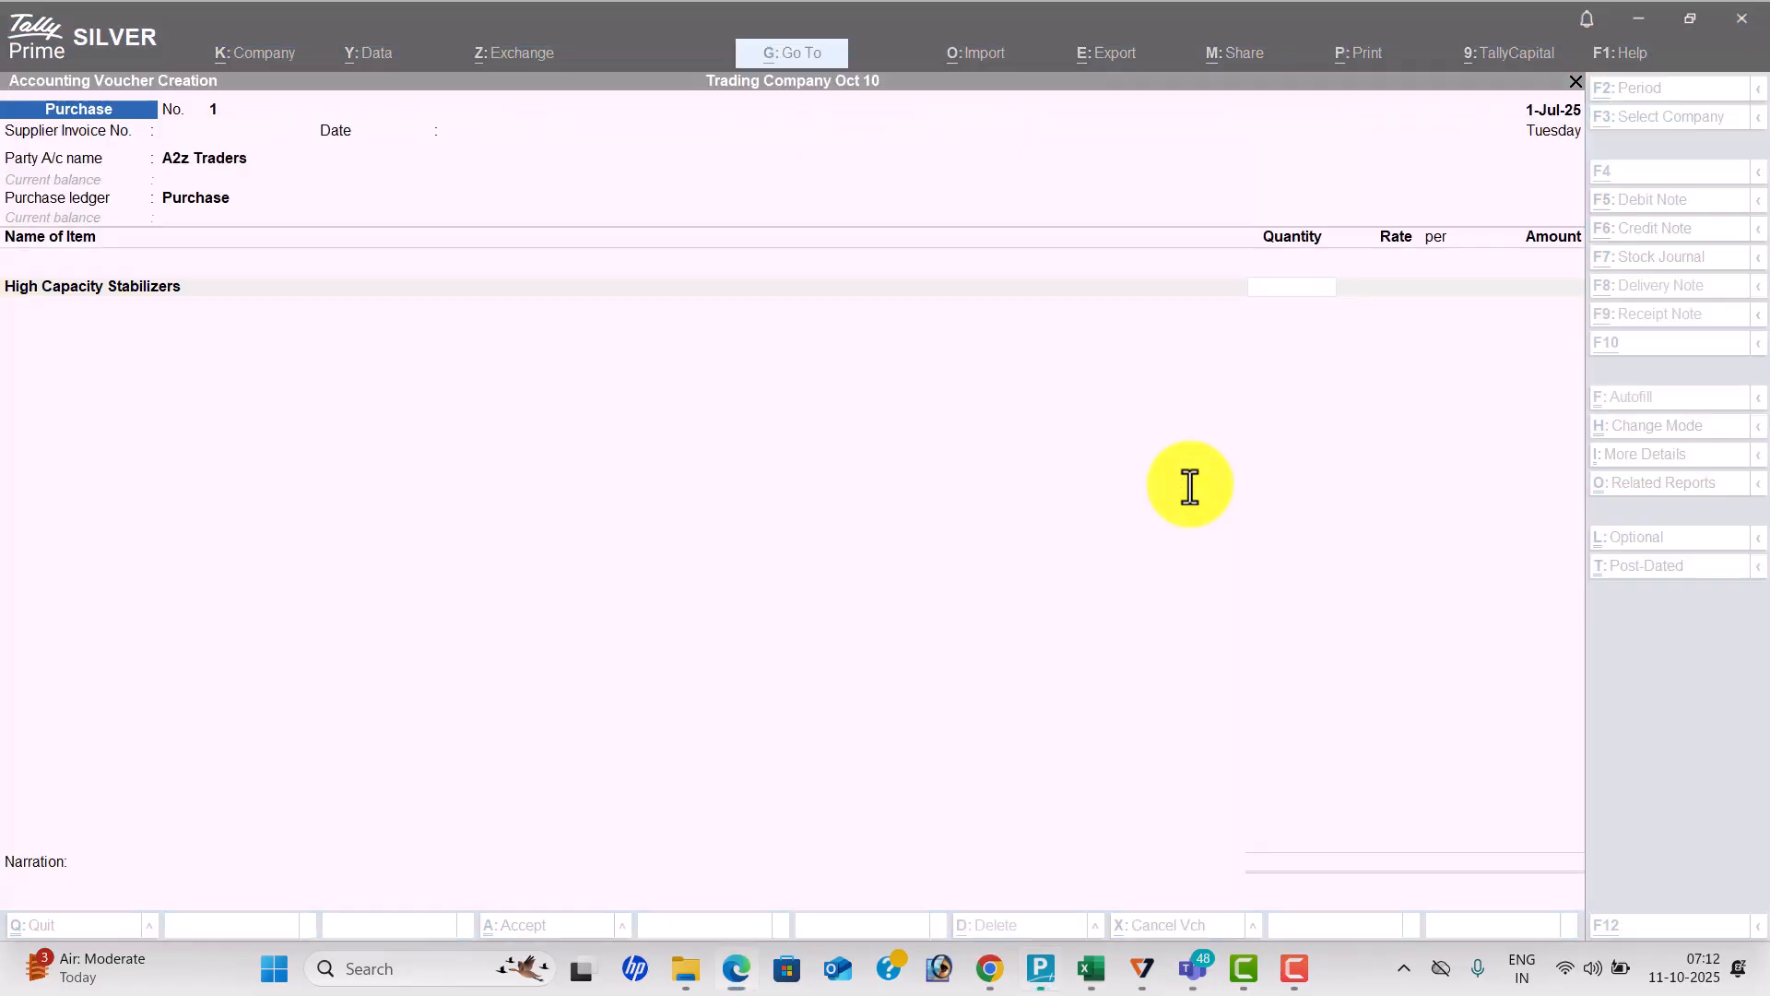
{"action": "type", "text": "100"}
{"action": "key", "text": "Return"}
{"action": "type", "text": "600"}
{"action": "key", "text": "Return"}
{"action": "key", "text": "Return"}
{"action": "key", "text": "Return"}
Create a CGST ledger under Duties & Taxes with duty type GST and add it to the purchase voucher.
{"action": "key", "text": "alt+c"}
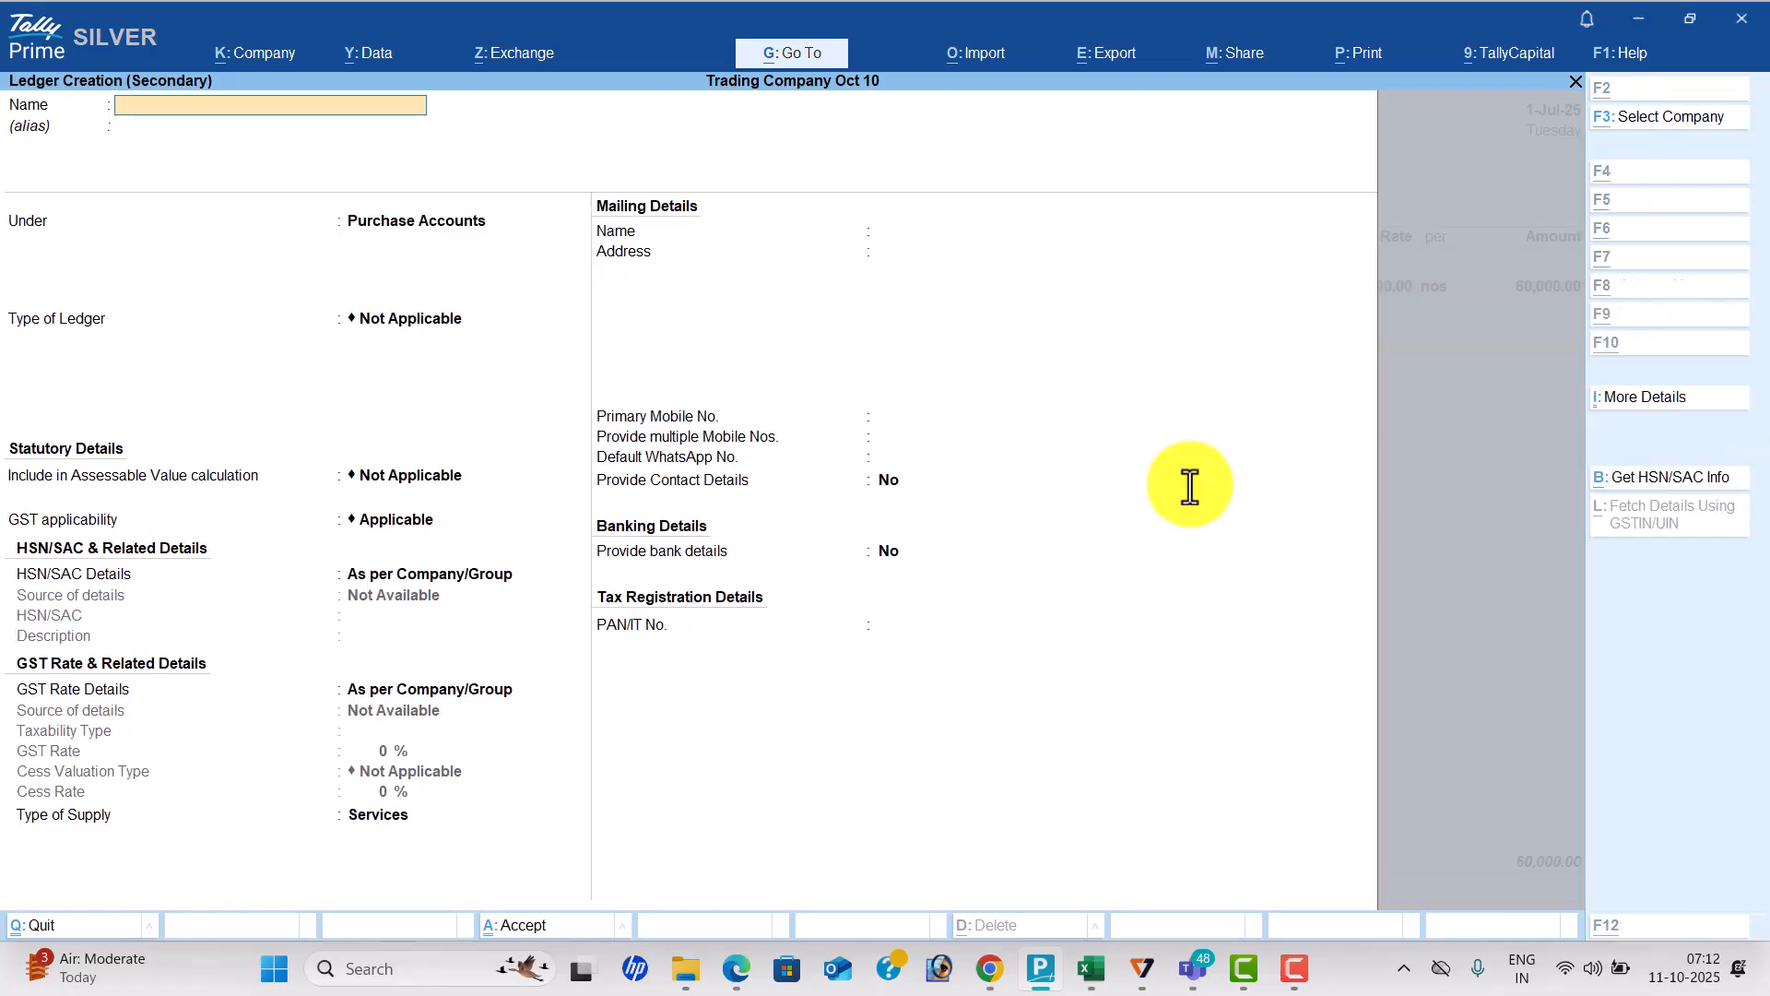
{"action": "type", "text": "CGS"}
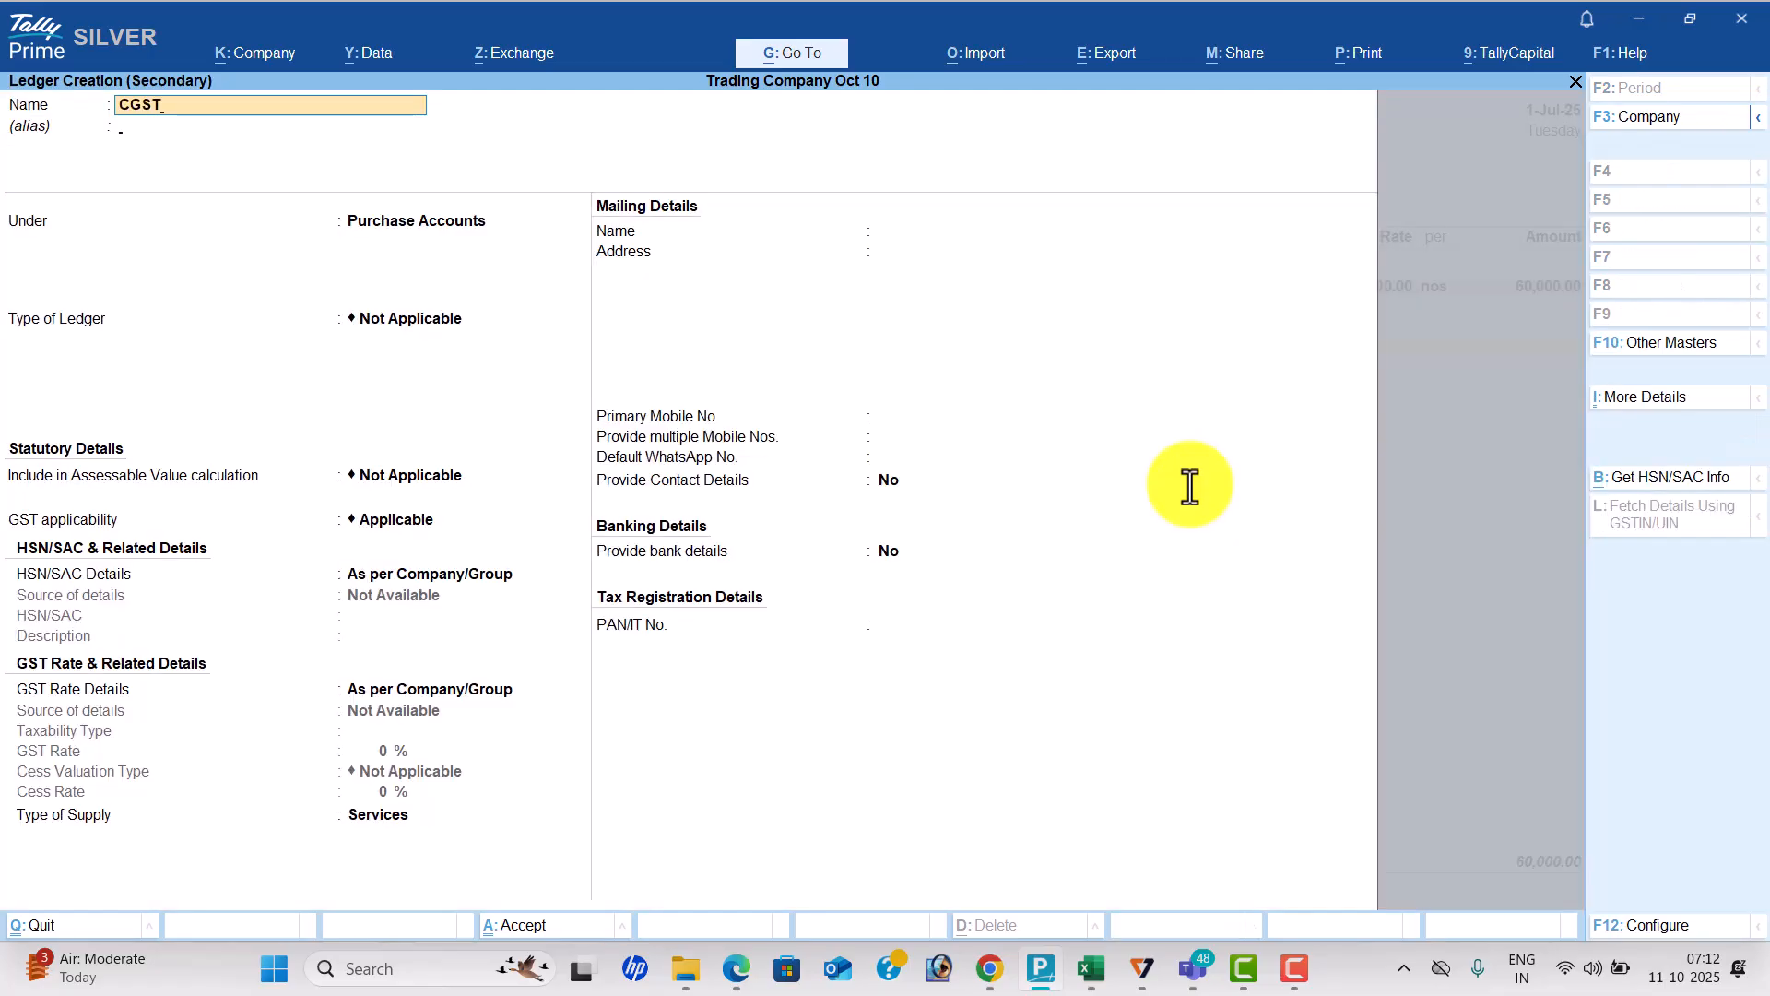
{"action": "type", "text": "T"}
{"action": "key", "text": "Return"}
{"action": "type", "text": "du"}
{"action": "key", "text": "Return"}
{"action": "key", "text": "Up"}
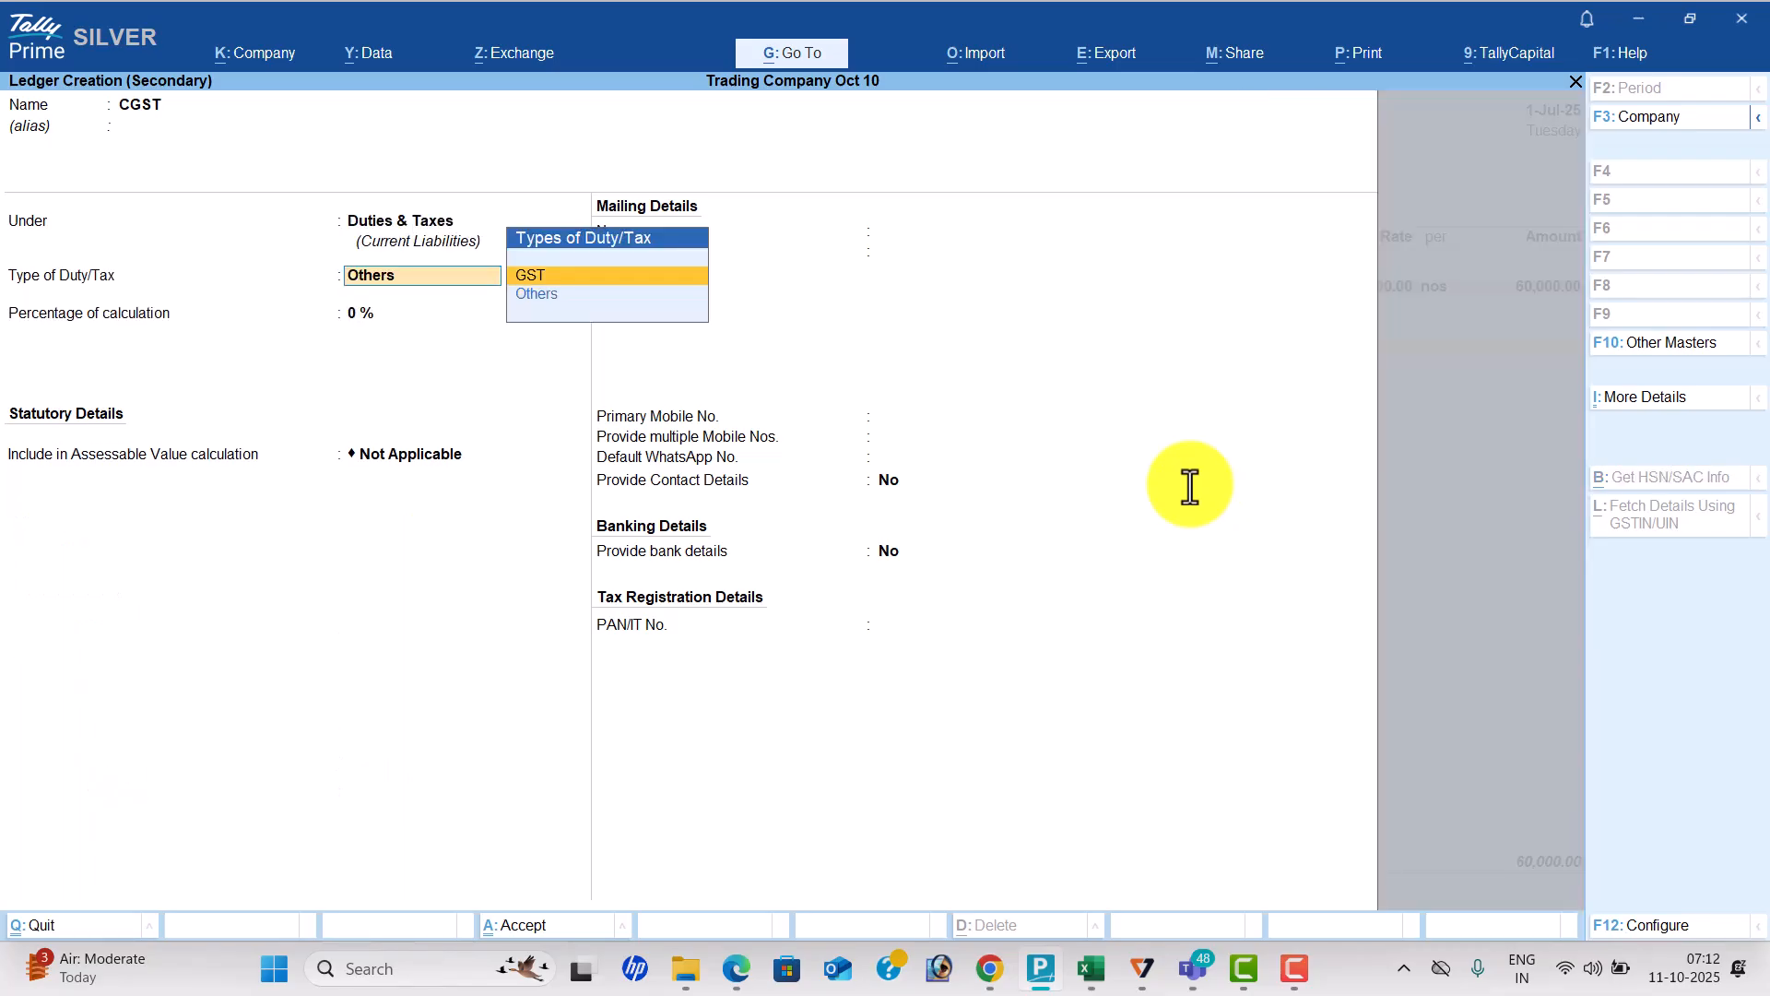
{"action": "key", "text": "Return"}
{"action": "key", "text": "Down"}
{"action": "key", "text": "Return"}
{"action": "key", "text": "Return"}
{"action": "key", "text": "Return"}
Create an SGST ledger with duty type GST and add it to the purchase voucher below CGST.
{"action": "key", "text": "alt+c"}
{"action": "type", "text": "SG"}
{"action": "key", "text": "Return"}
{"action": "key", "text": "Return"}
{"action": "key", "text": "Return"}
{"action": "key", "text": "Up"}
{"action": "key", "text": "Return"}
{"action": "key", "text": "Down"}
{"action": "key", "text": "Down"}
{"action": "key", "text": "Return"}
{"action": "key", "text": "Return"}
{"action": "key", "text": "Return"}
{"action": "key", "text": "Return"}
Decline GST/e-Way Bill details, compare the voucher total with transaction 6 in the PDF, and save the purchase voucher.
{"action": "key", "text": "Return"}
{"action": "key", "text": "Return"}
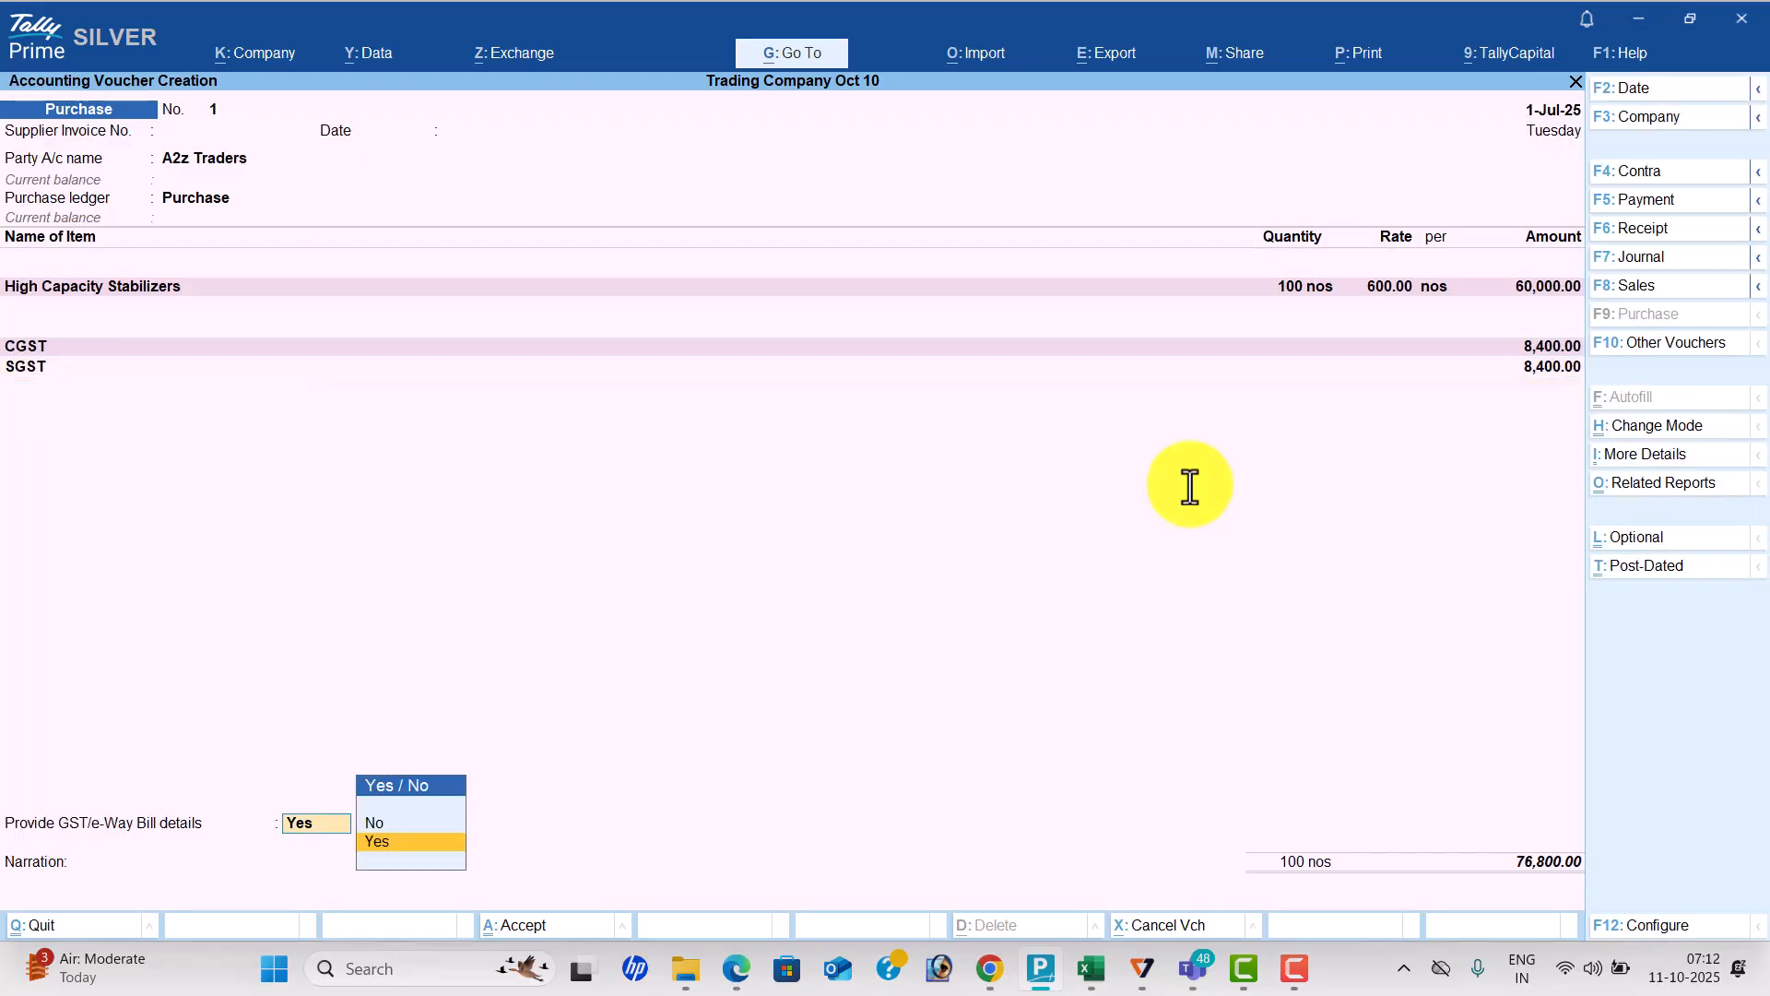
{"action": "key", "text": "n"}
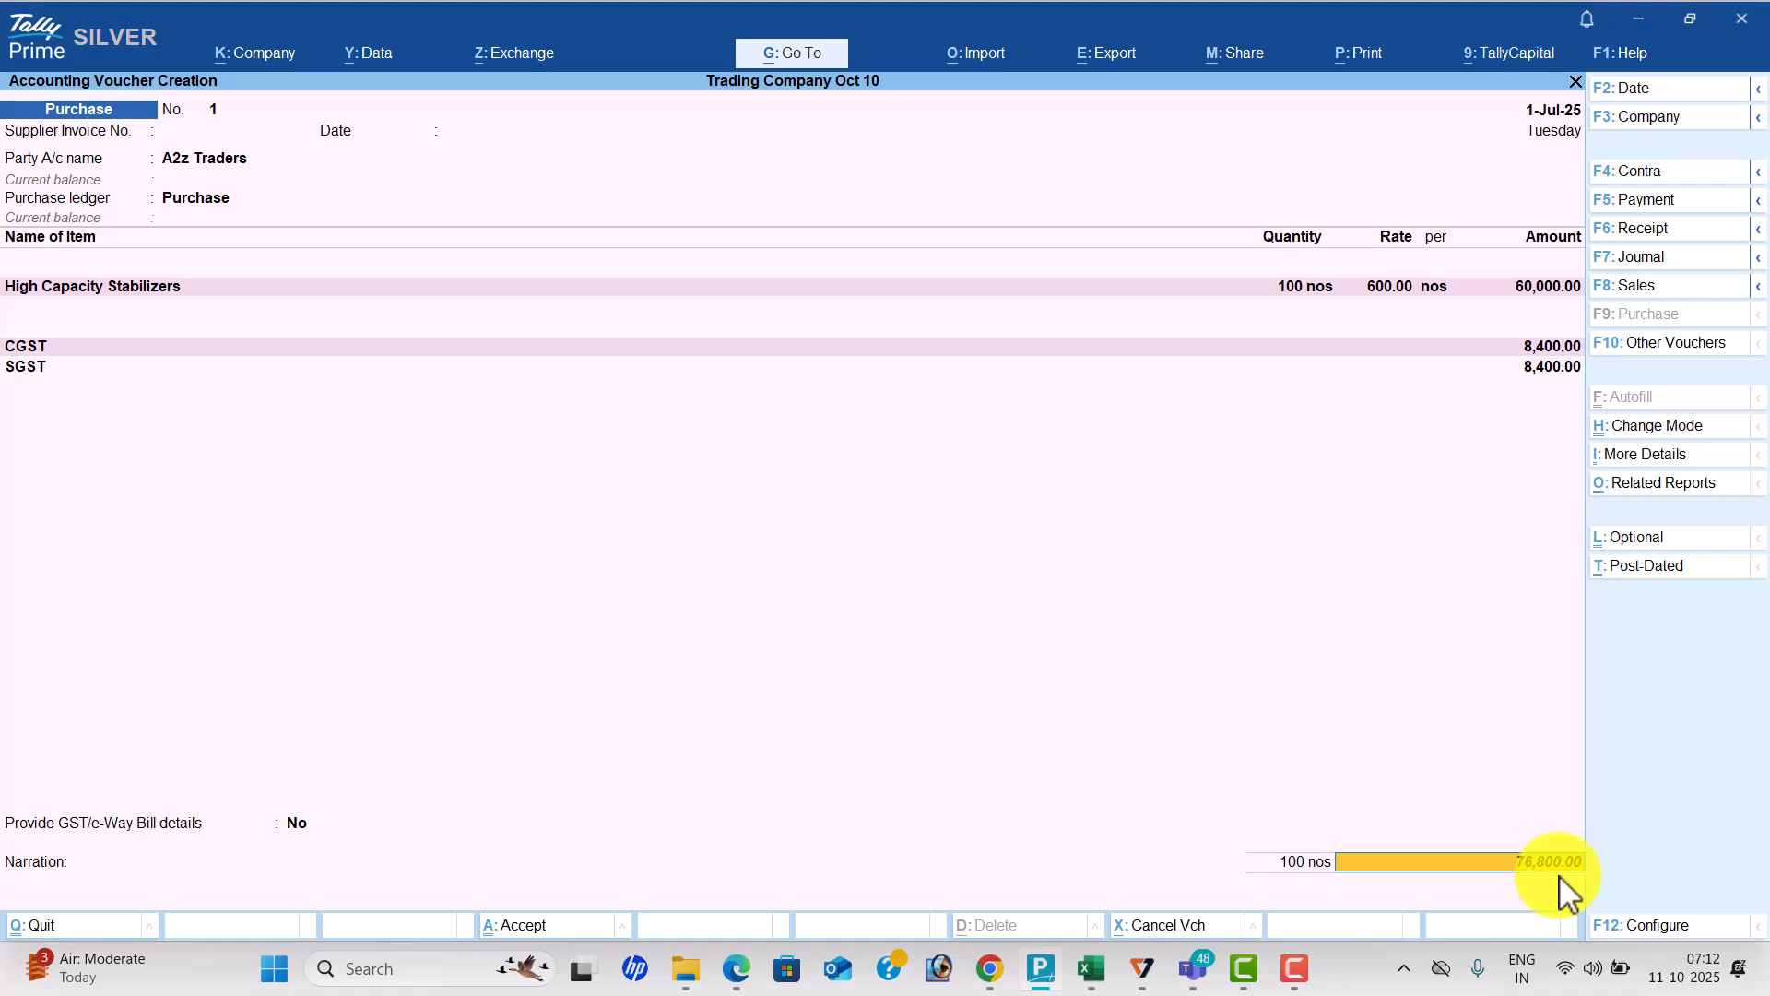
{"action": "key", "text": "alt+Tab"}
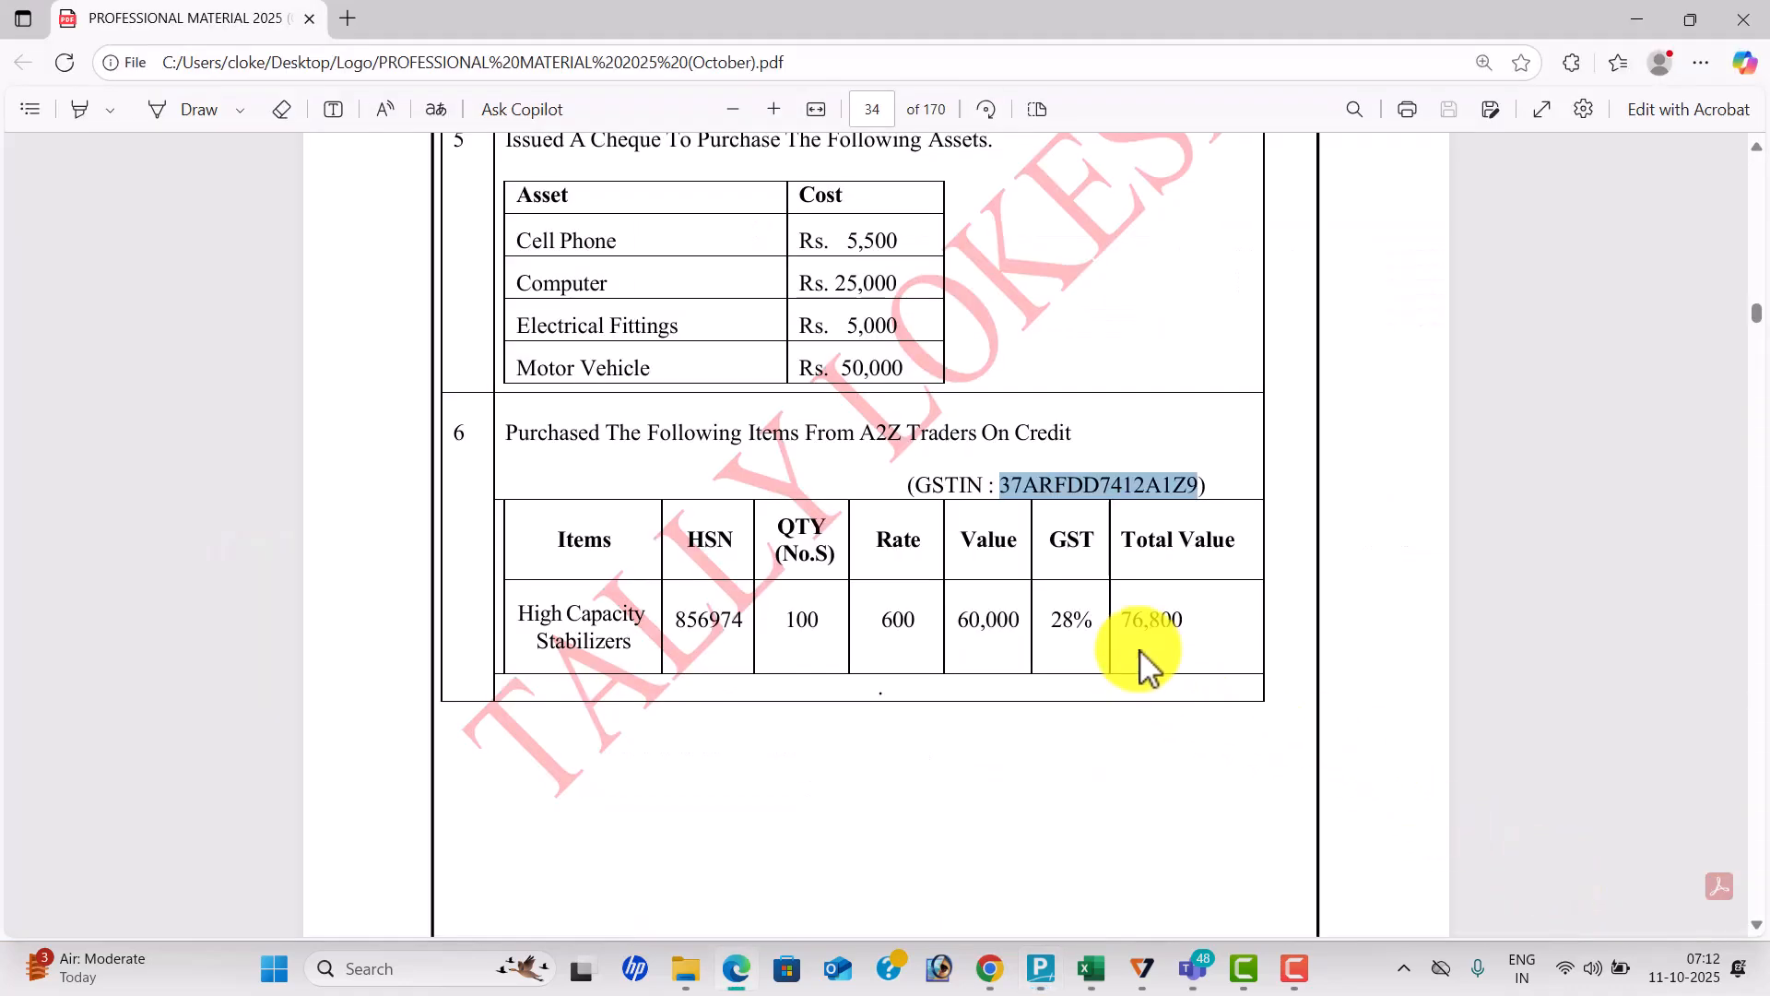
{"action": "left_click", "coordinate": [1080, 620]}
{"action": "double_click", "coordinate": [1080, 620]}
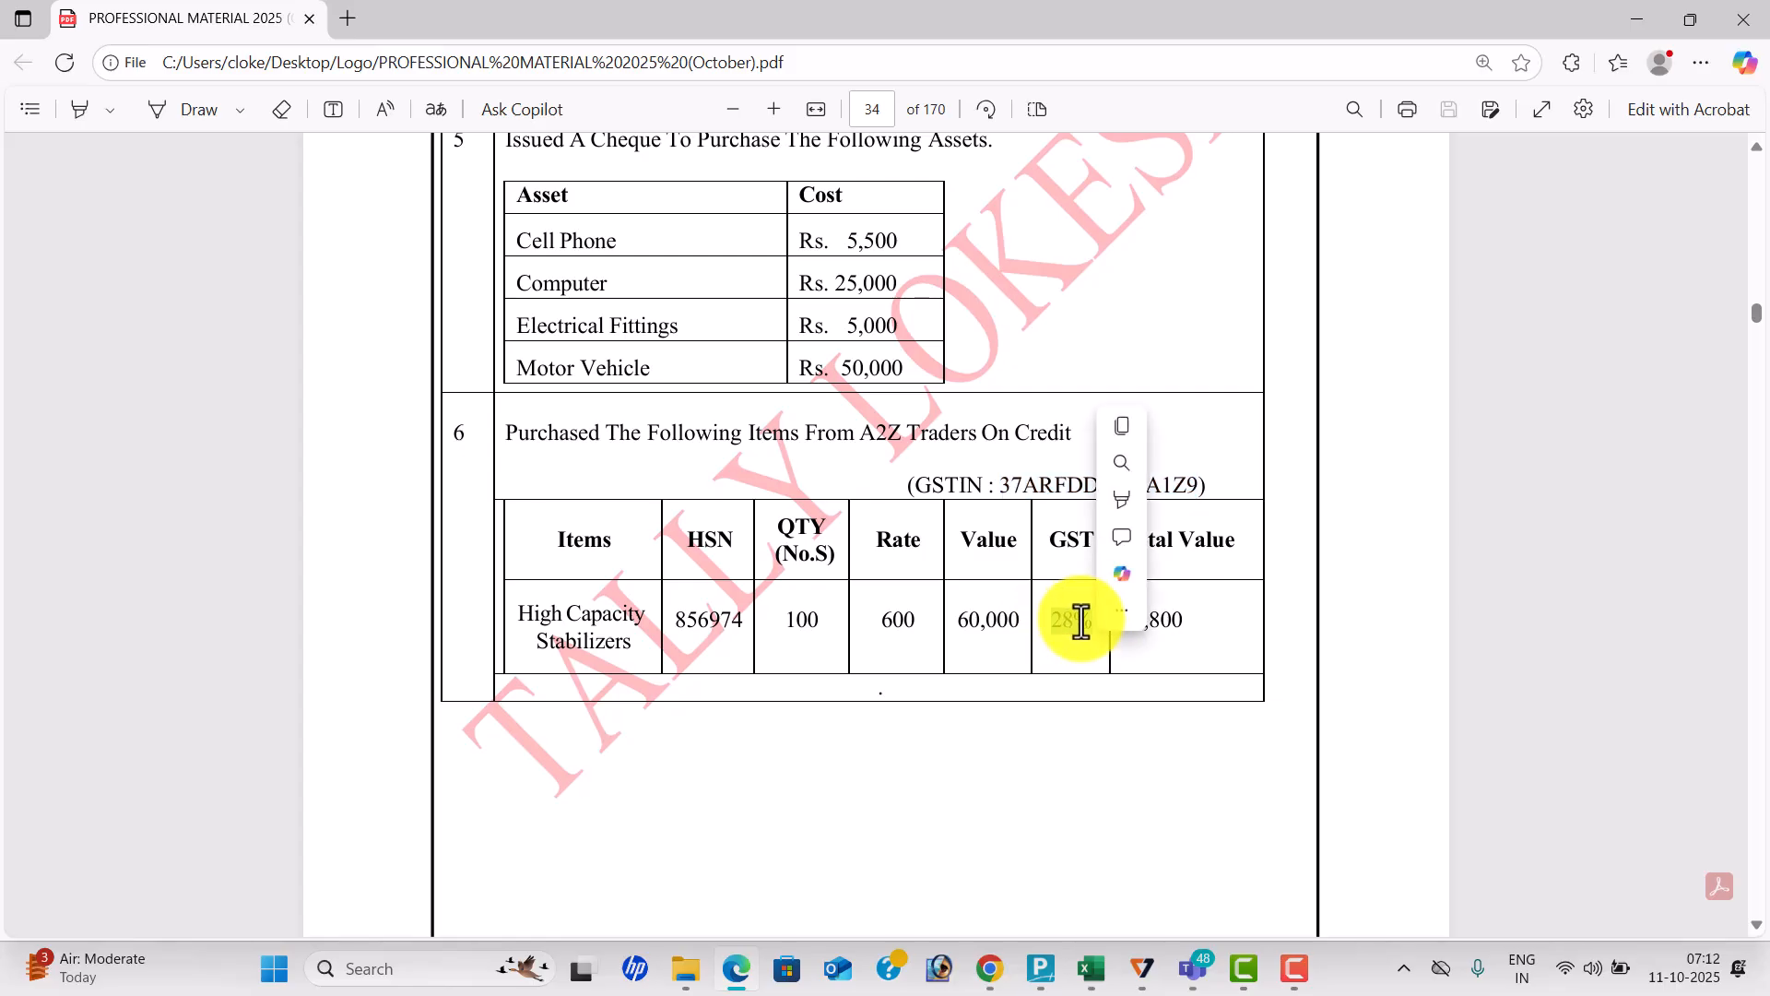
{"action": "key", "text": "alt+Tab"}
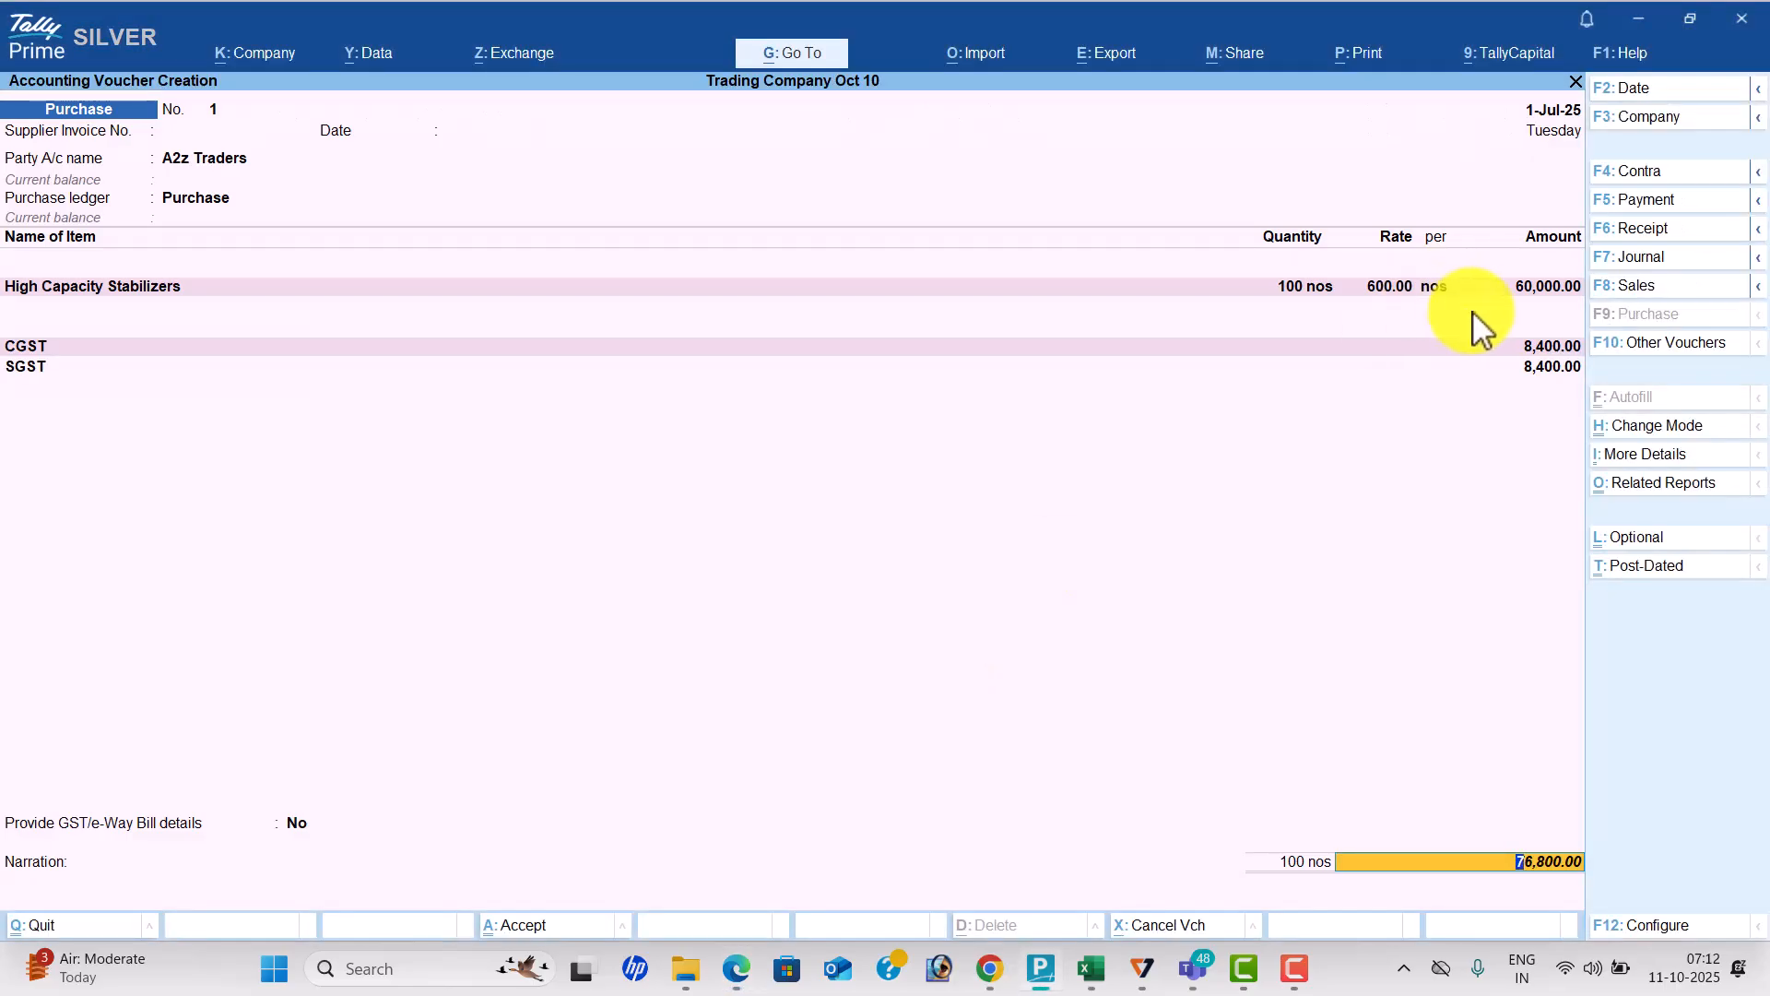
{"action": "key", "text": "Return"}
{"action": "key", "text": "Return"}
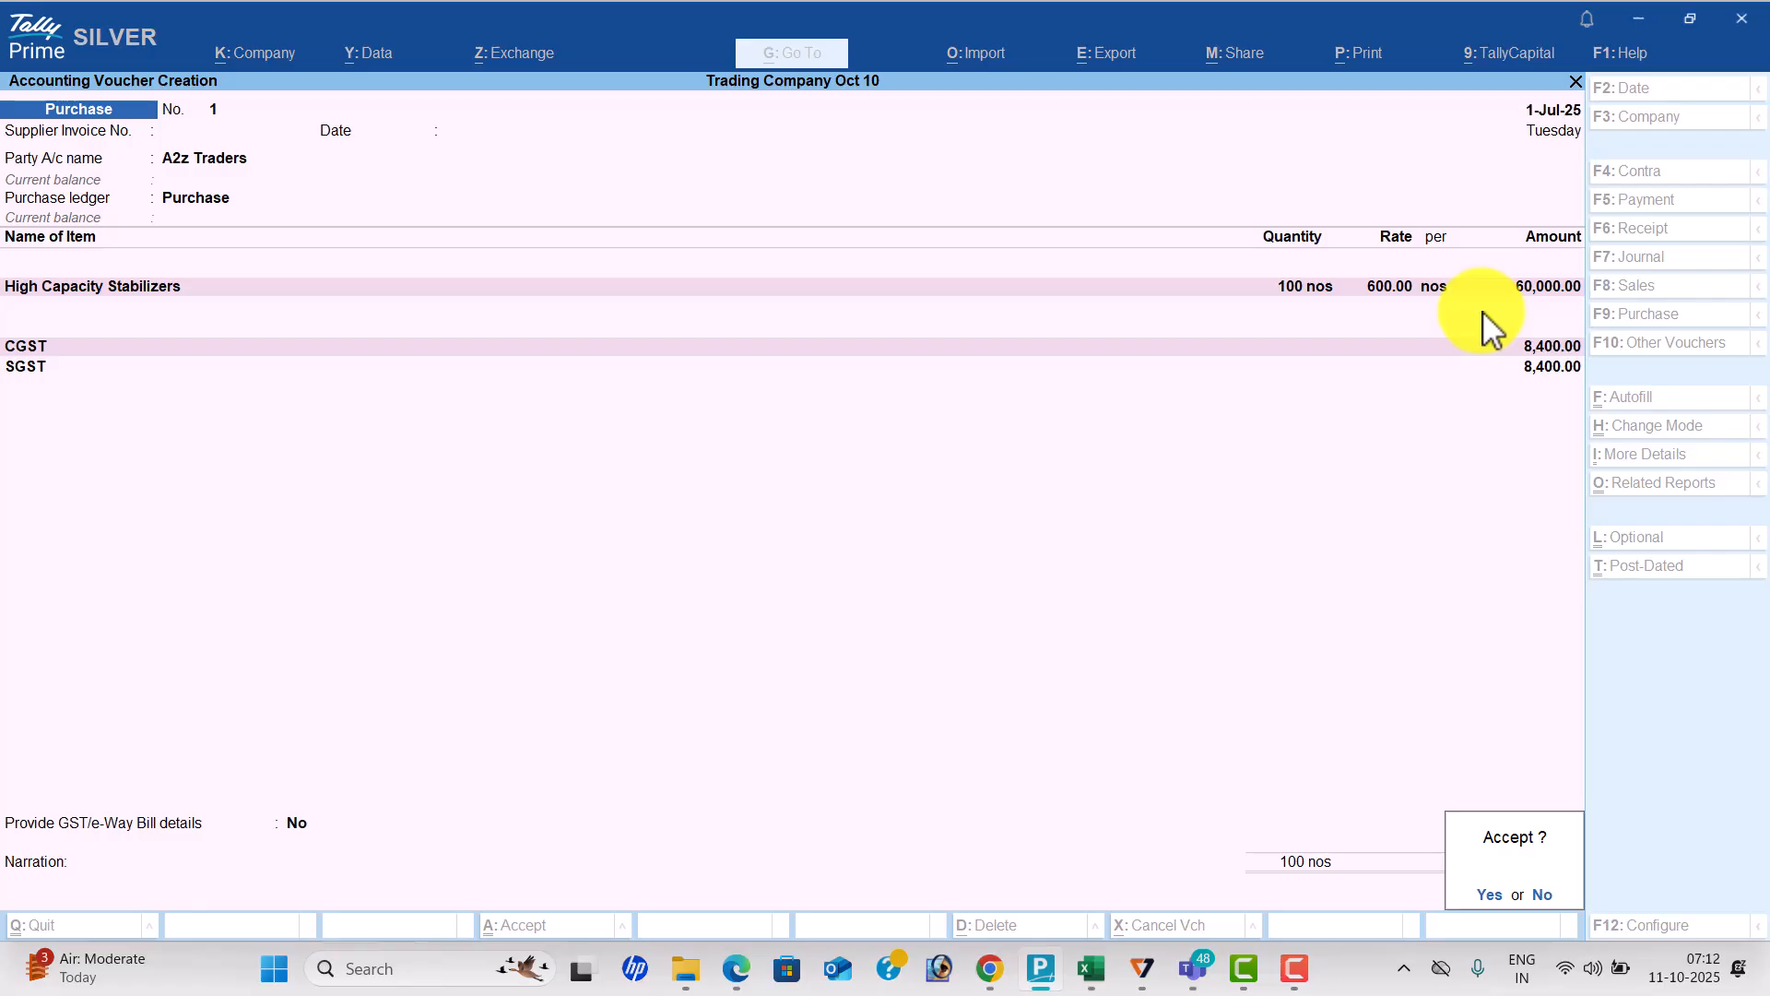
{"action": "key", "text": "Return"}
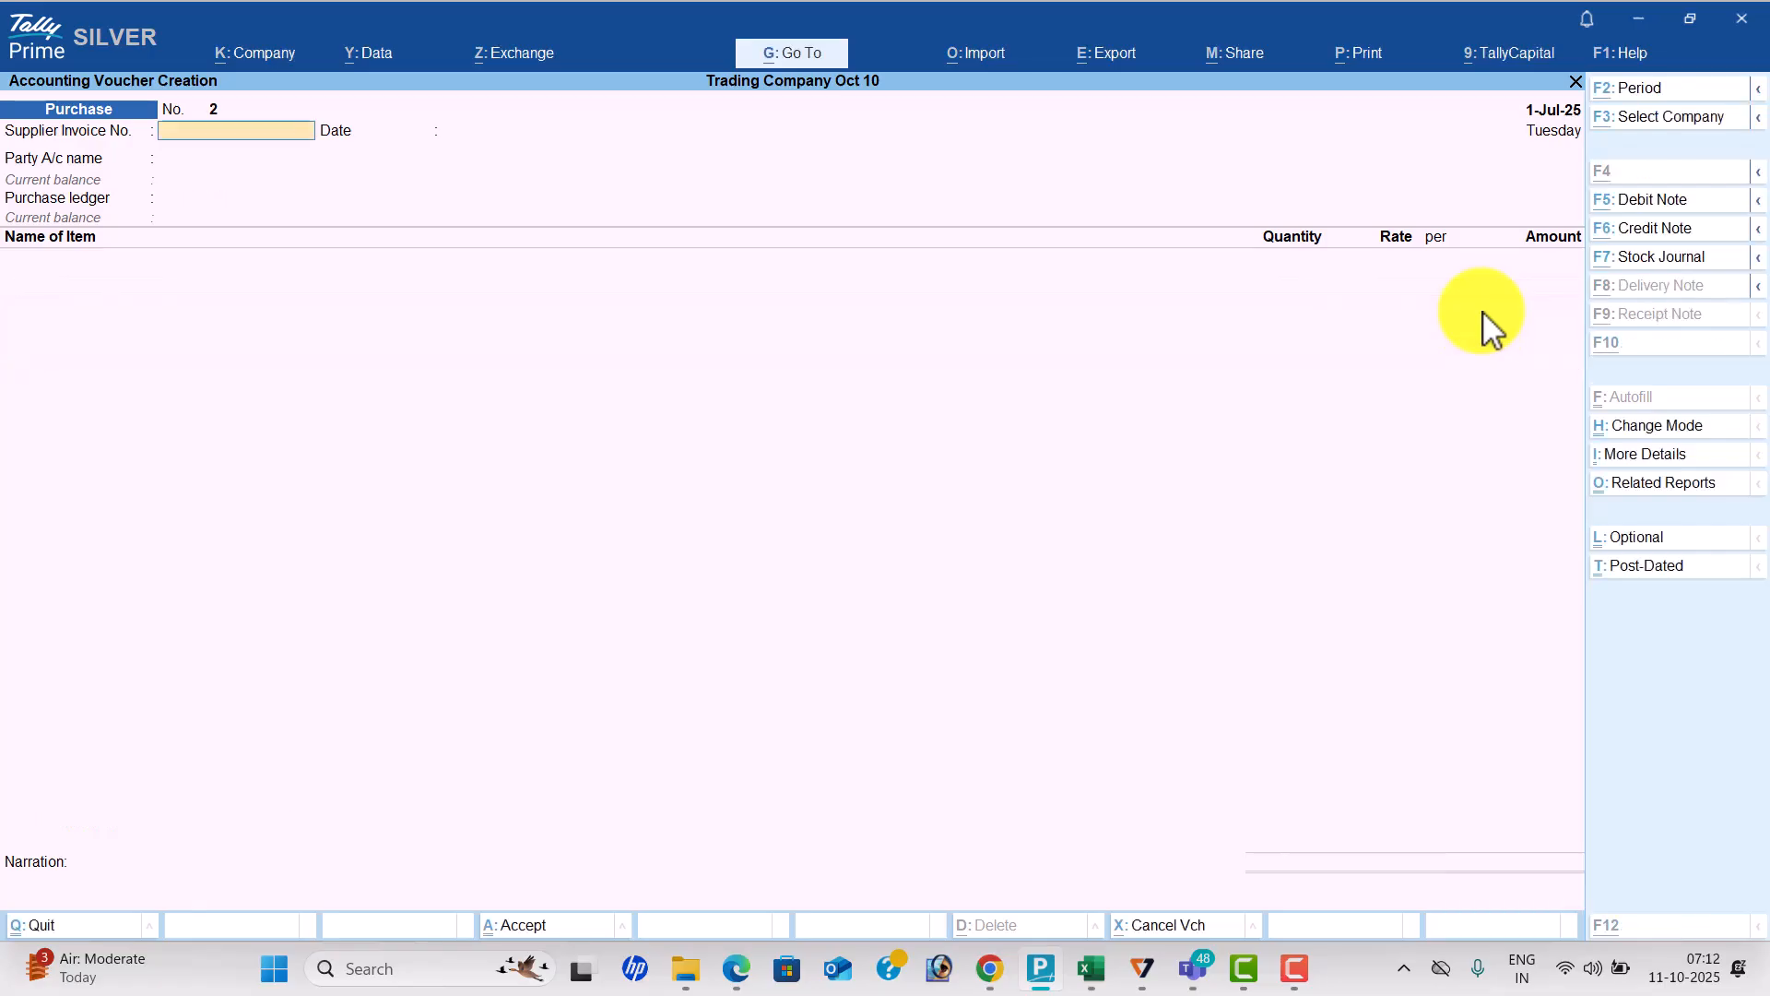
Read transaction 7 in the PDF and start the next purchase voucher with party A2z Traders and the Purchase ledger.
{"action": "key", "text": "alt+Tab"}
{"action": "scroll", "coordinate": [1483, 312], "scroll_direction": "down", "scroll_amount": 5}
{"action": "scroll", "coordinate": [1483, 311], "scroll_direction": "down", "scroll_amount": 7}
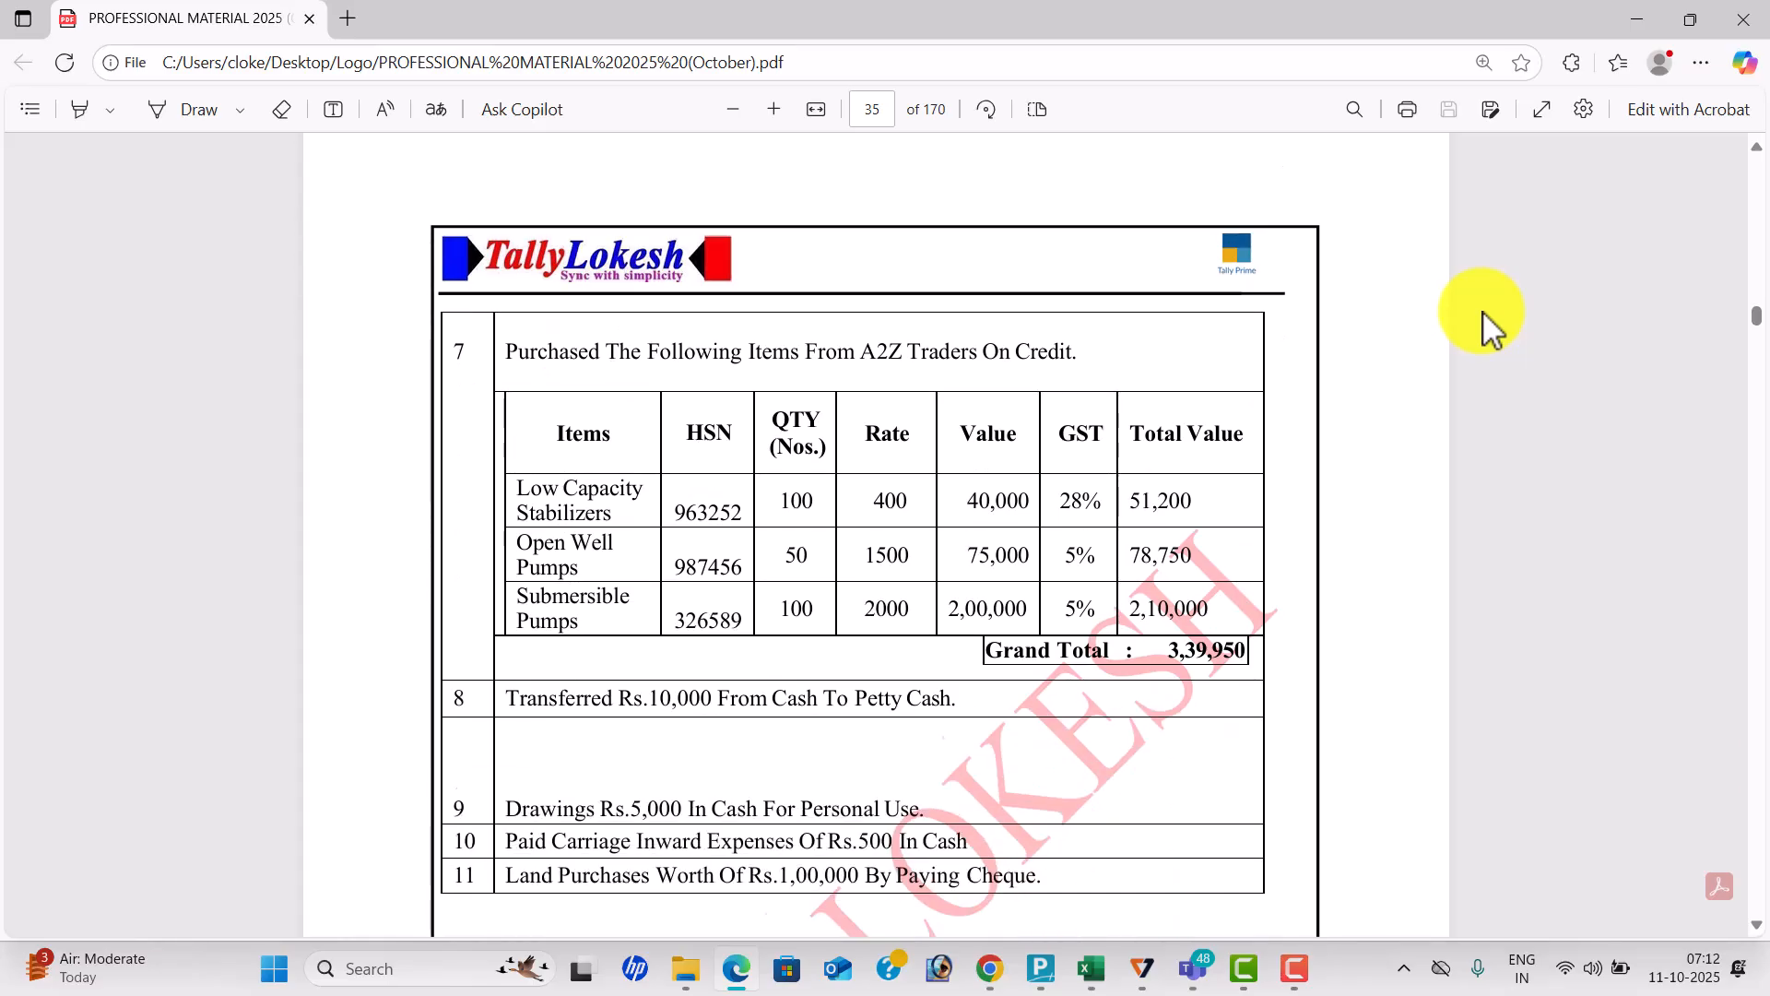
{"action": "scroll", "coordinate": [1482, 311], "scroll_direction": "down", "scroll_amount": 1}
{"action": "key", "text": "alt+Tab"}
{"action": "key", "text": "Return"}
{"action": "key", "text": "Return"}
{"action": "key", "text": "Return"}
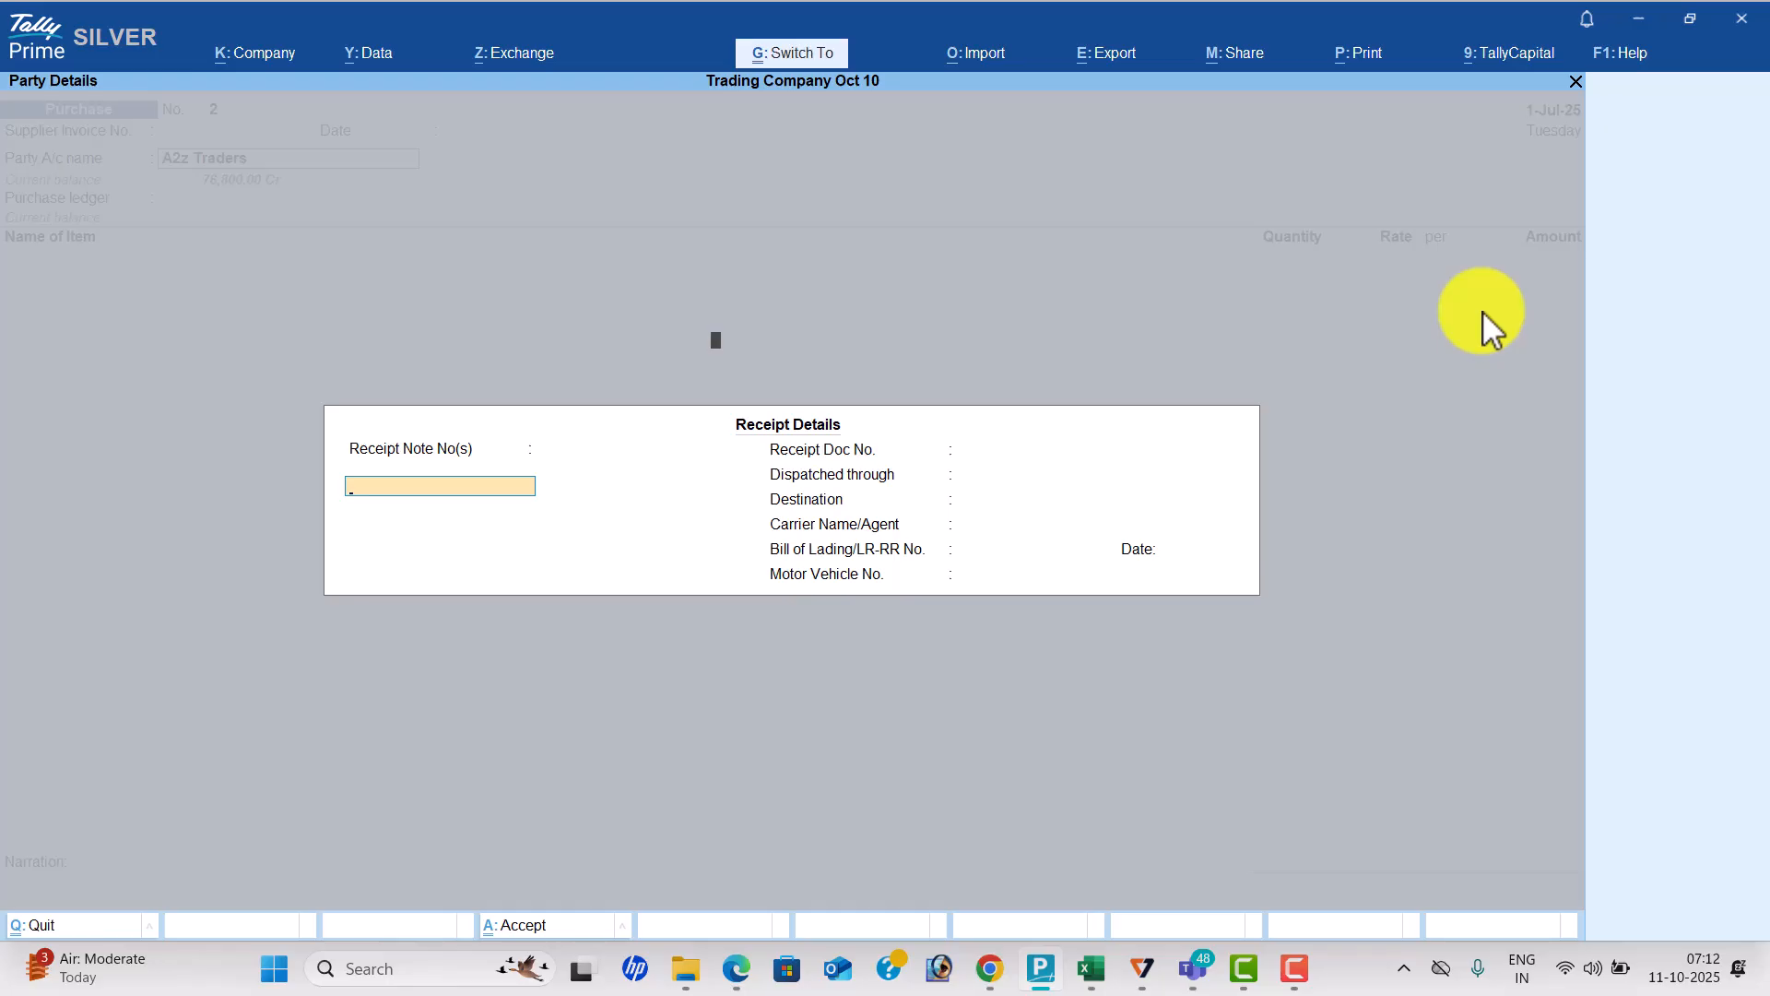
{"action": "key", "text": "Return"}
{"action": "key", "text": "Return"}
Start a new stock item named Low Capacity Stabilizers under the Stabilizers group with nos as its unit.
{"action": "key", "text": "alt+c"}
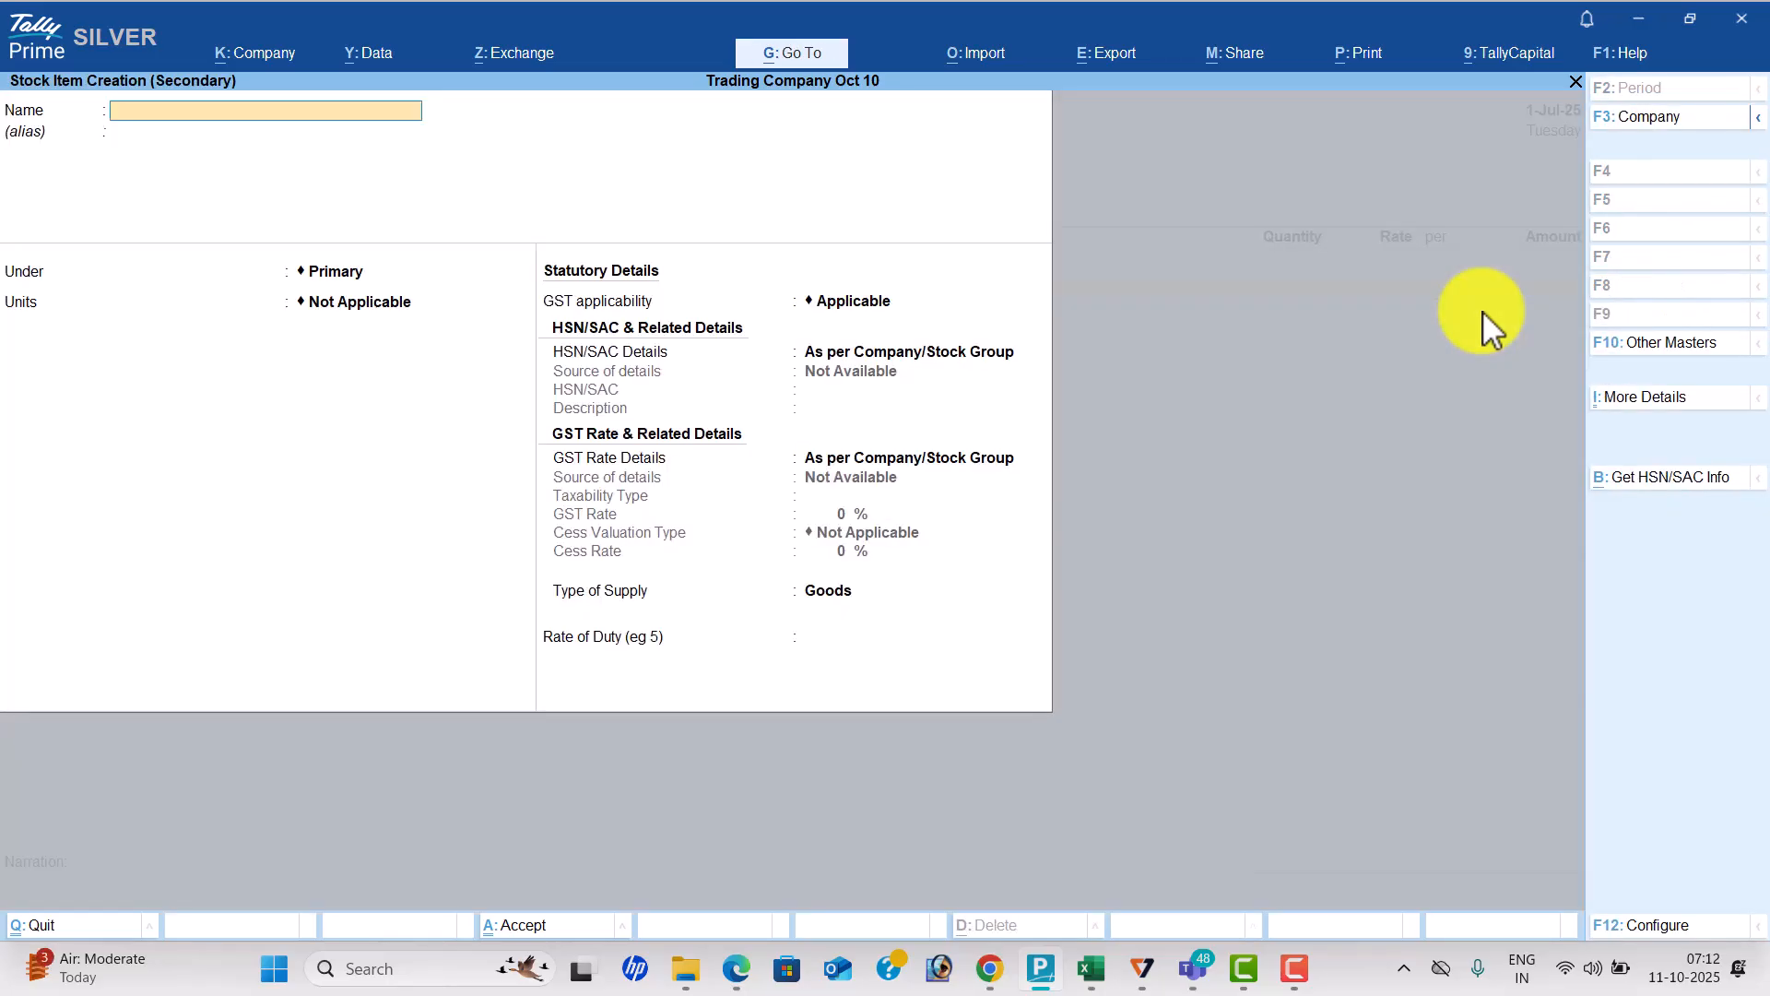
{"action": "key", "text": "alt+Tab"}
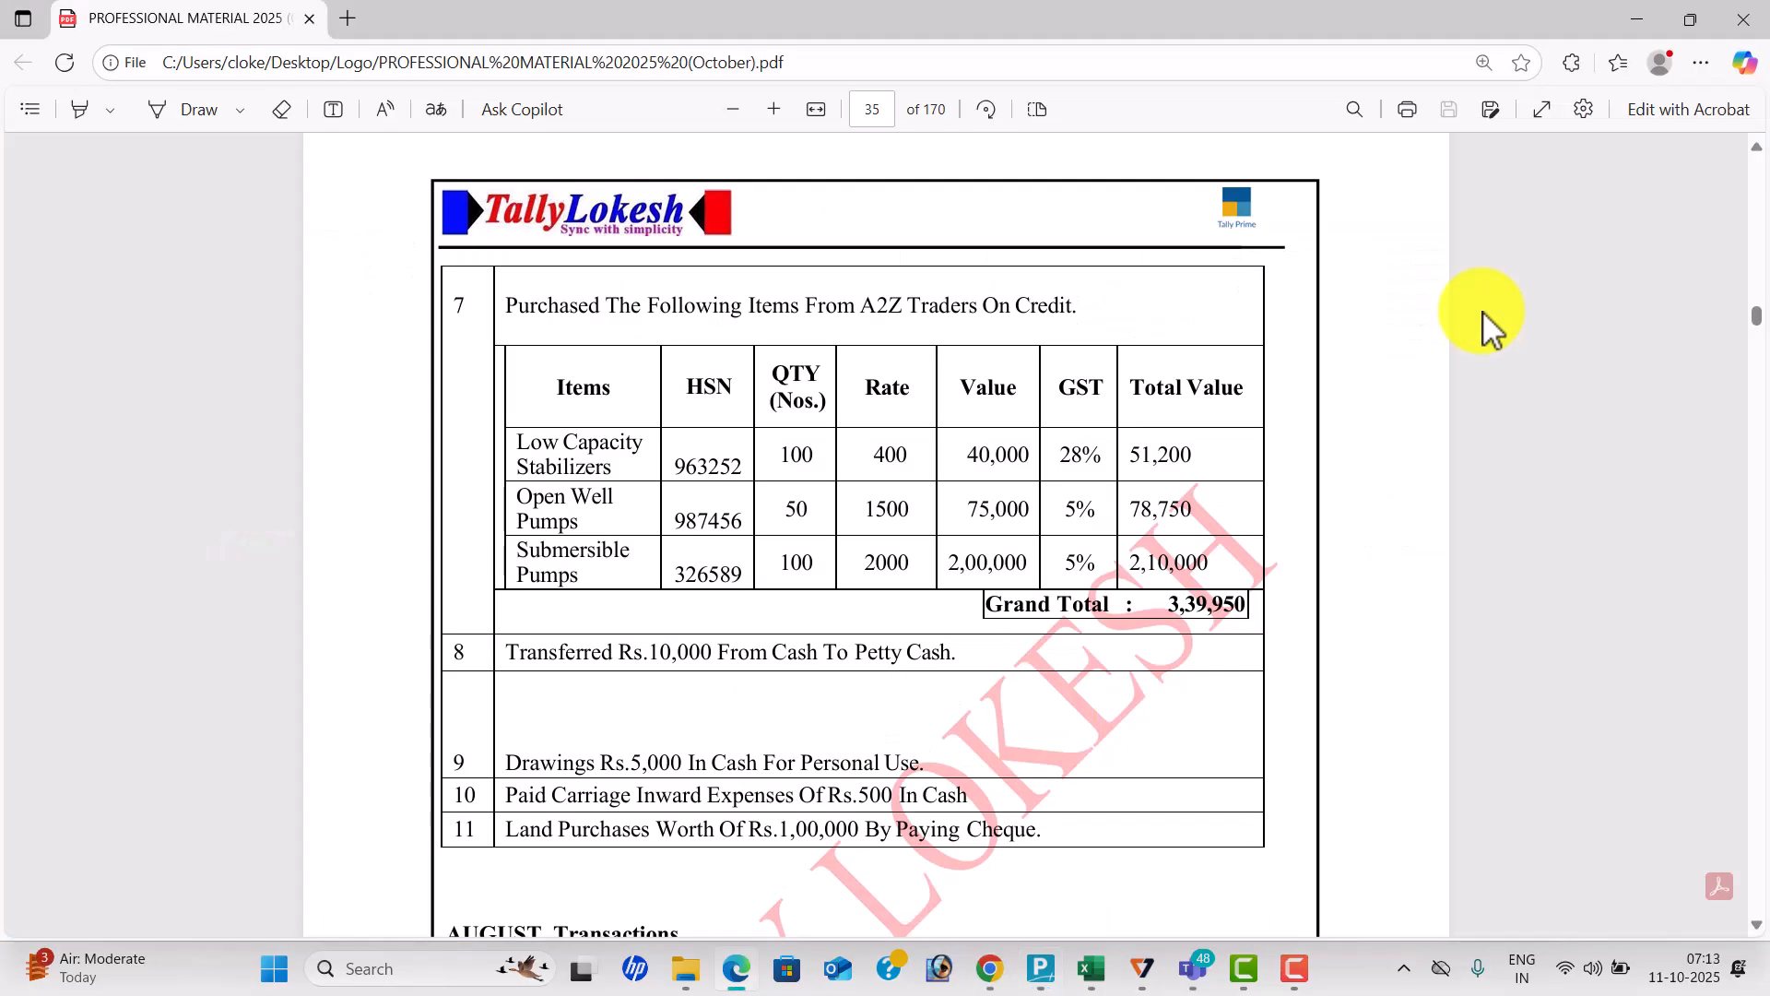
{"action": "key", "text": "alt+Tab"}
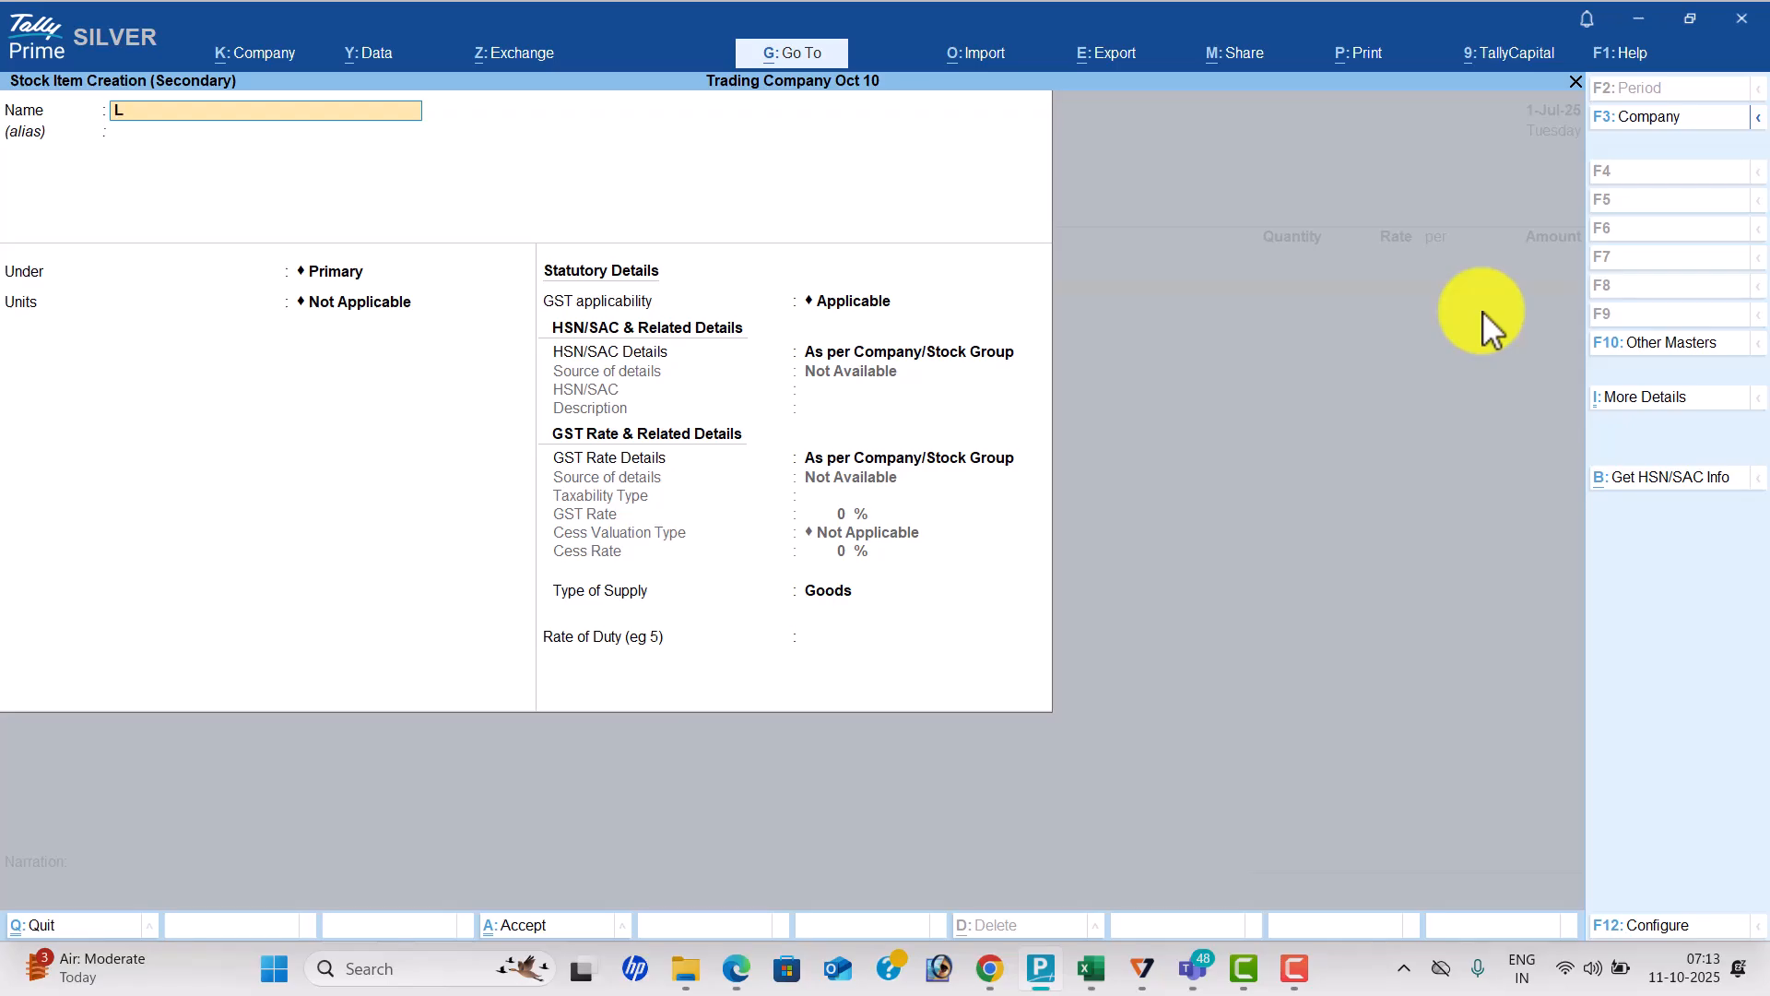
{"action": "type", "text": "Low Capacity Stab"}
{"action": "key", "text": "Return"}
{"action": "key", "text": "Return"}
{"action": "key", "text": "Return"}
{"action": "key", "text": "Return"}
{"action": "key", "text": "Return"}
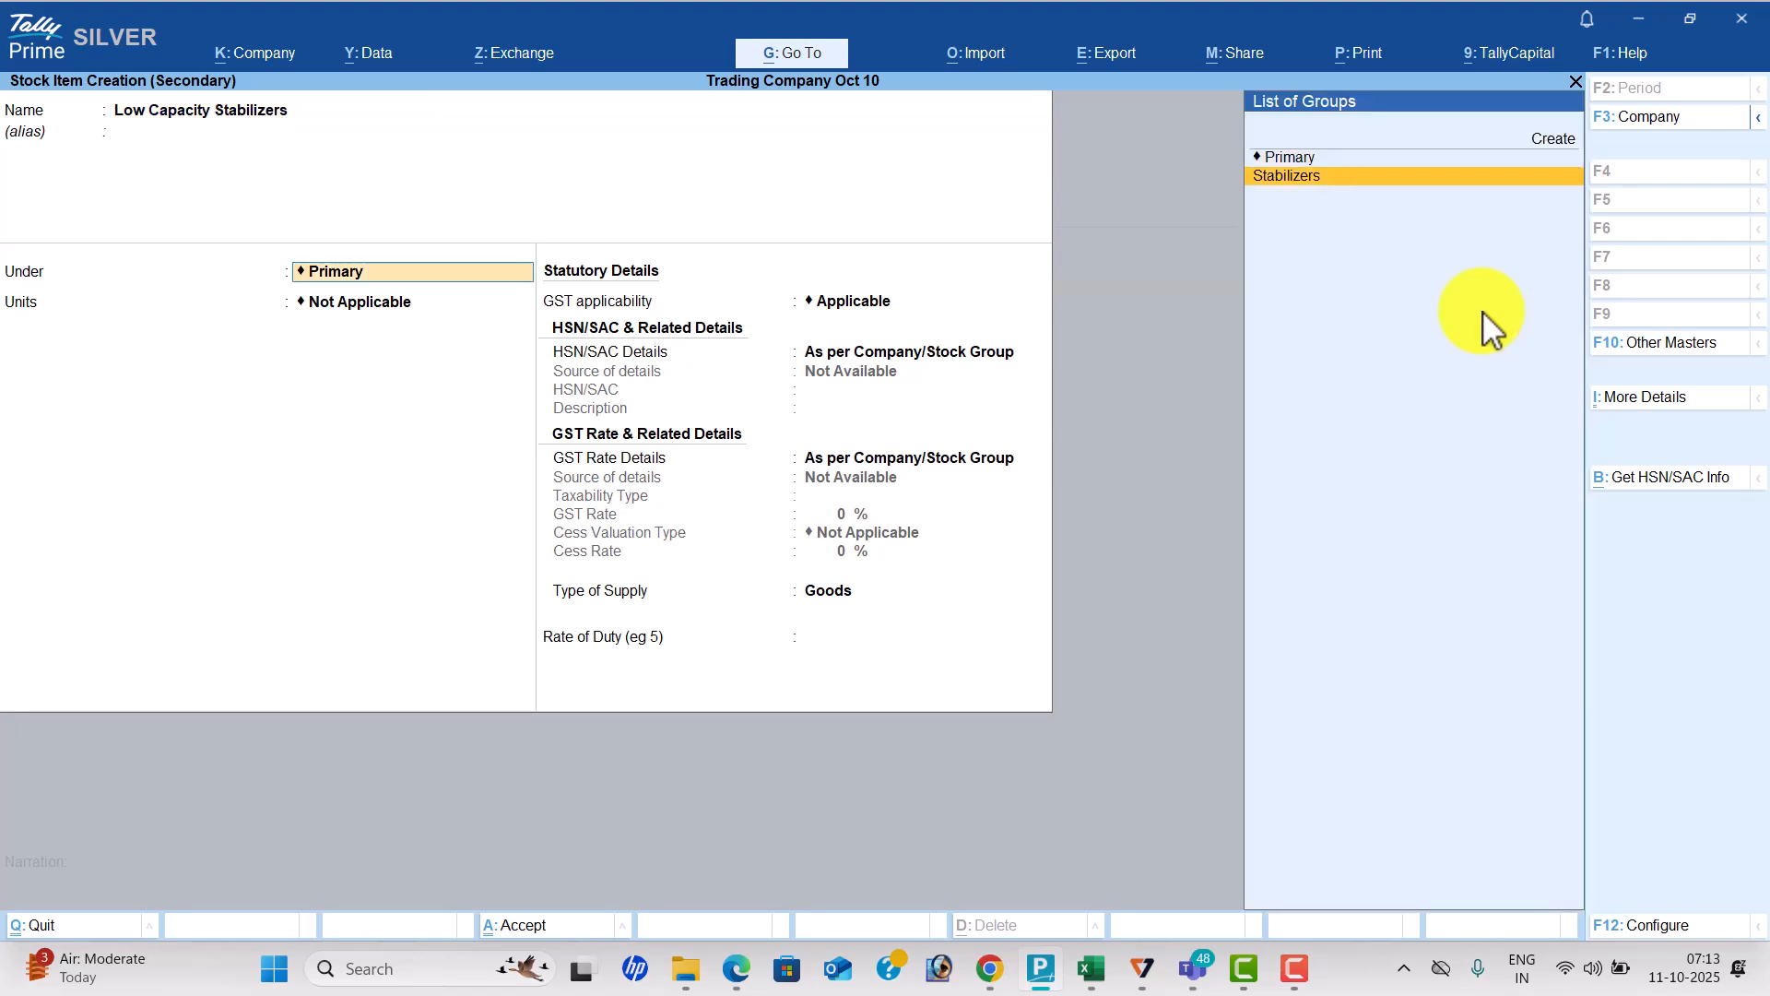
{"action": "key", "text": "Down"}
{"action": "key", "text": "Return"}
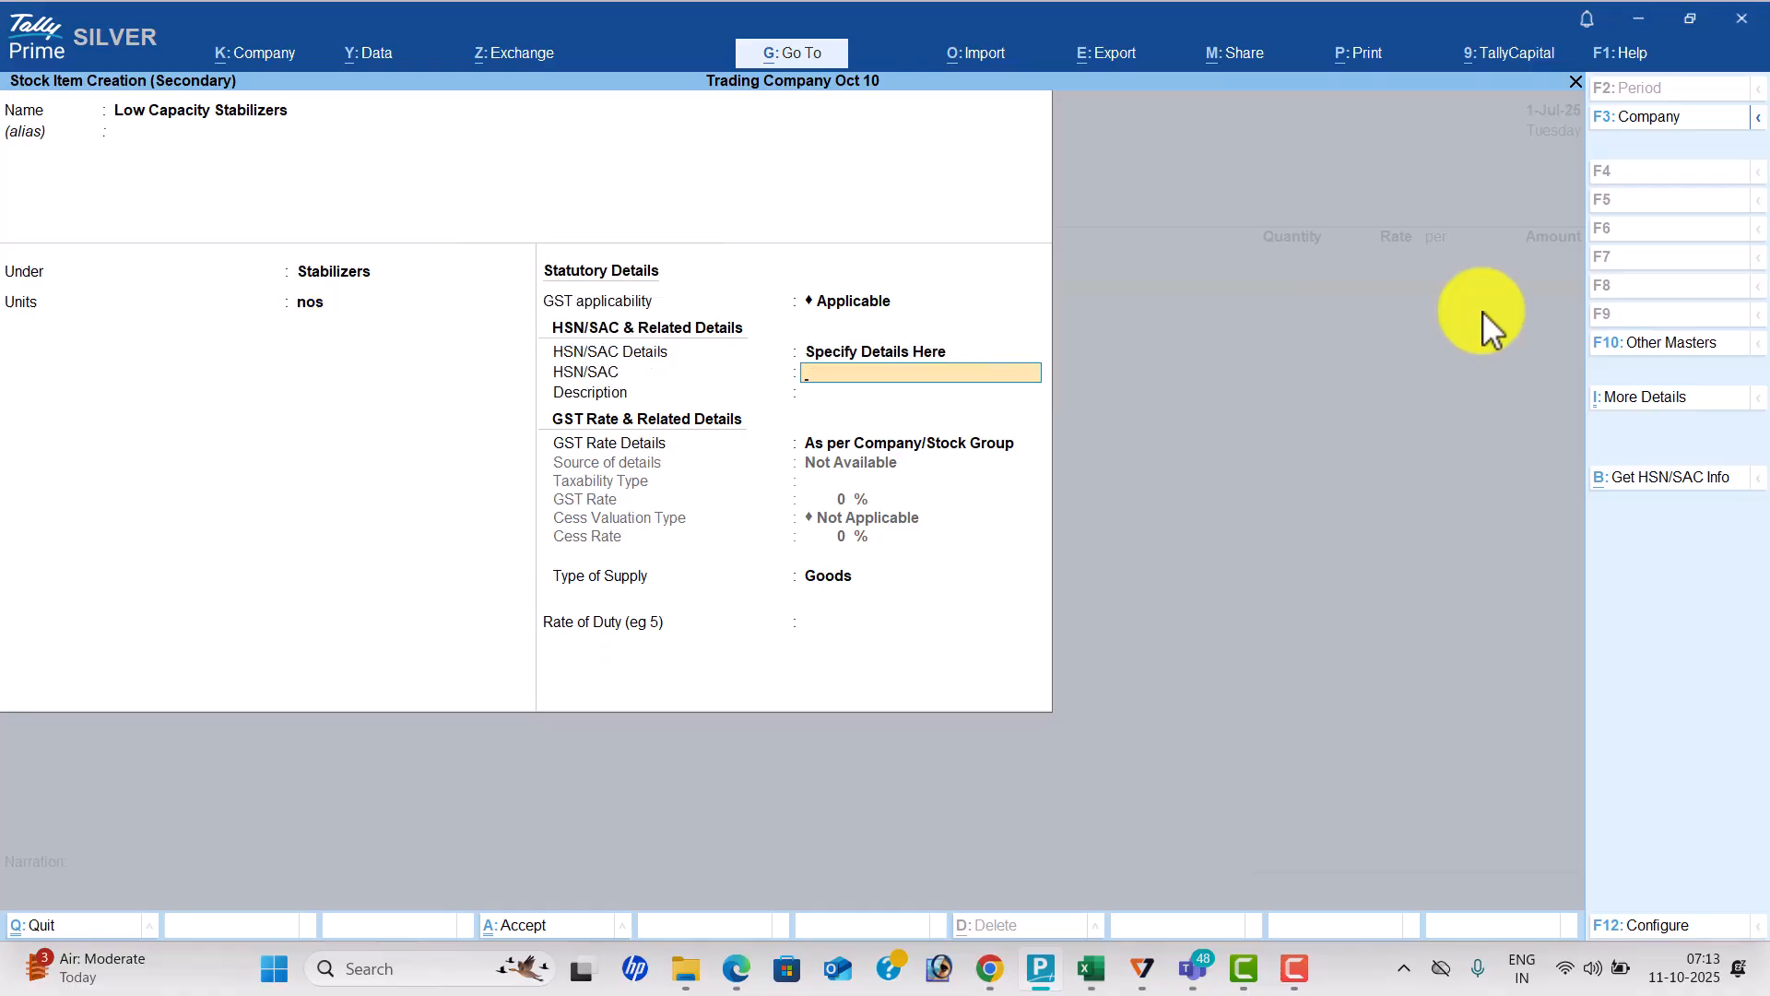
Enter 963252 as the Low Capacity Stabilizers' HSN/SAC code, reading it from transaction 7 in the PDF.
{"action": "key", "text": "alt+Tab"}
{"action": "key", "text": "alt+Tab"}
{"action": "type", "text": "963"}
{"action": "key", "text": "alt+Tab"}
{"action": "key", "text": "alt+Tab"}
{"action": "type", "text": "252"}
{"action": "key", "text": "Return"}
Specify the item's GST details as Taxable at 28% and save the Low Capacity Stabilizers stock item.
{"action": "key", "text": "Return"}
{"action": "key", "text": "Down"}
{"action": "key", "text": "Return"}
{"action": "key", "text": "Return"}
{"action": "type", "text": "28"}
{"action": "key", "text": "Return"}
{"action": "key", "text": "Return"}
{"action": "key", "text": "Return"}
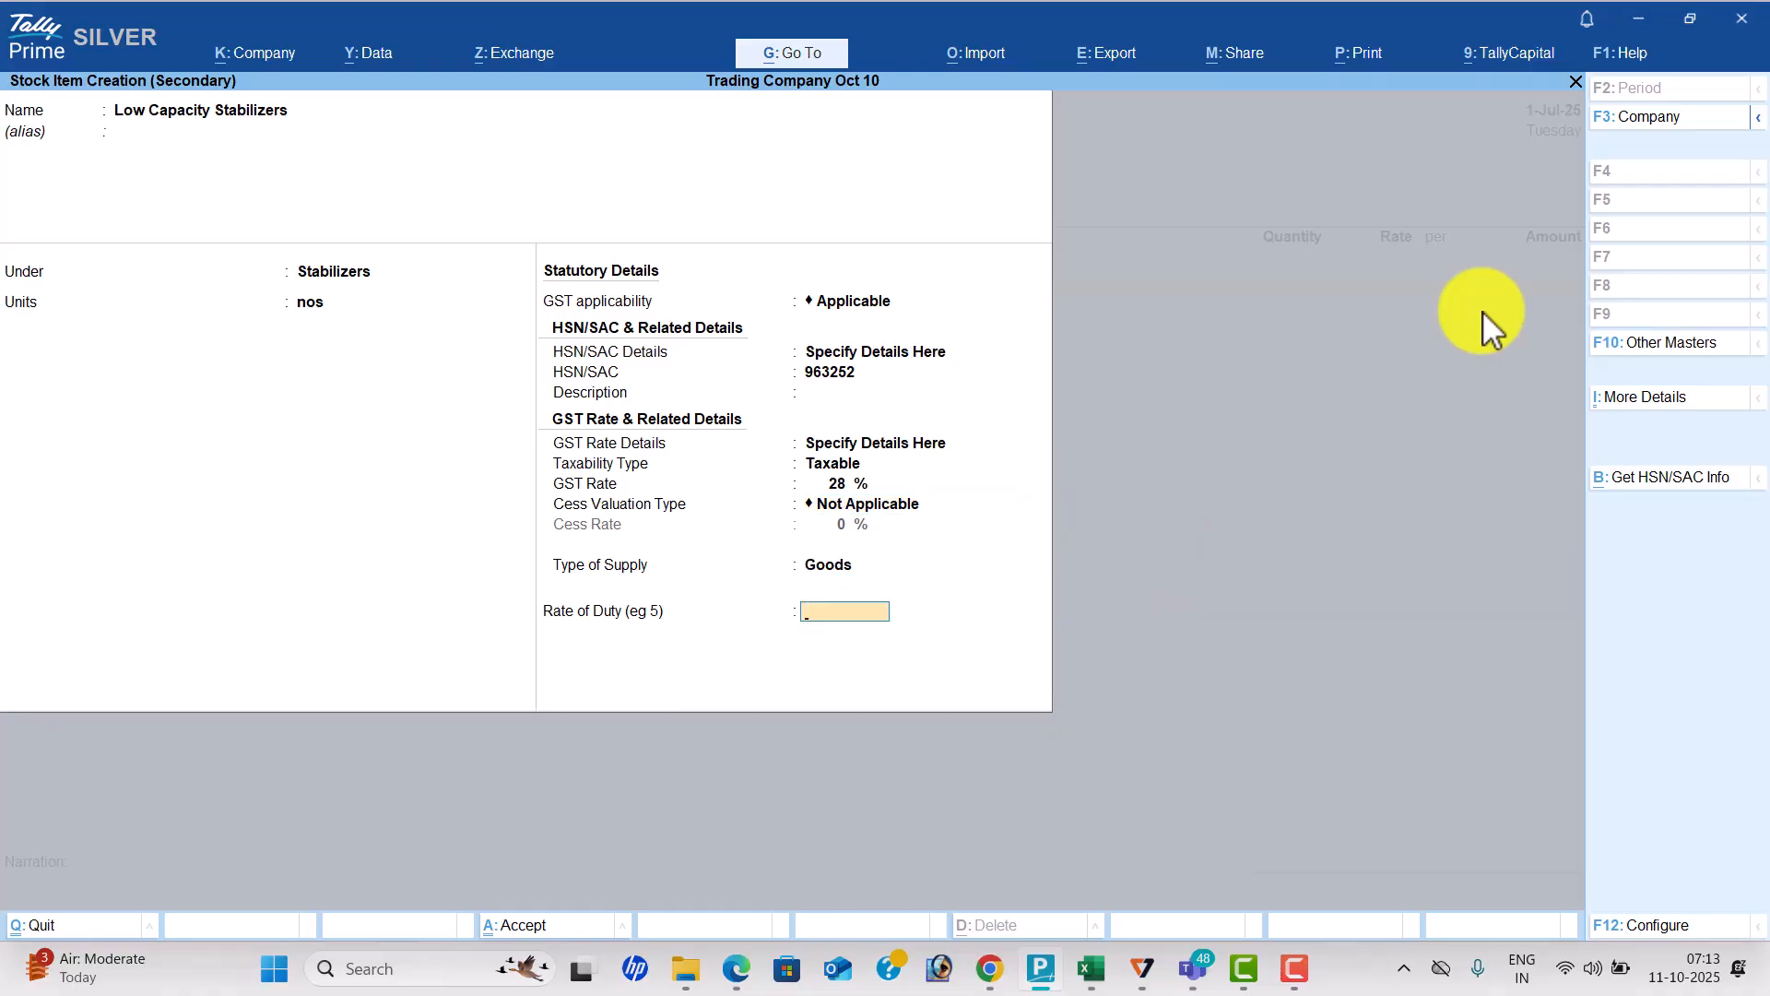
{"action": "key", "text": "Return"}
{"action": "key", "text": "Return"}
Enter 100 nos at a rate of 400 for Low Capacity Stabilizers and check the line against the PDF.
{"action": "key", "text": "alt+Tab"}
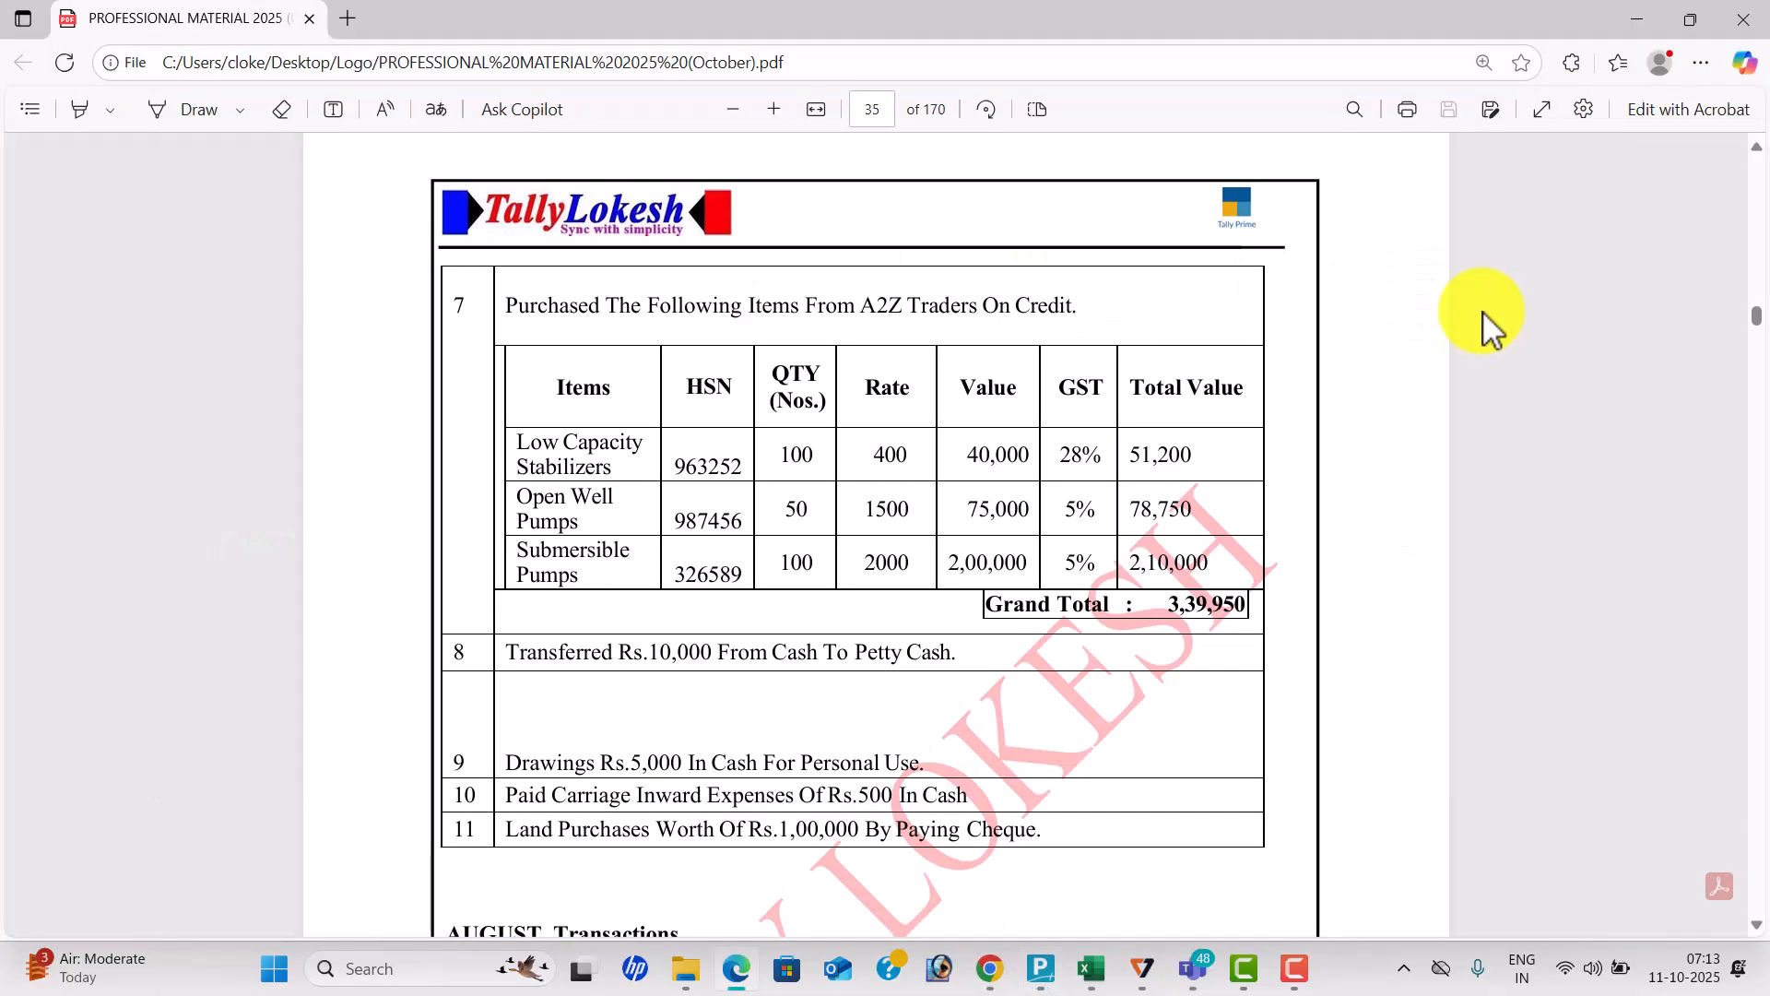
{"action": "key", "text": "alt+Tab"}
{"action": "type", "text": "100"}
{"action": "key", "text": "Return"}
{"action": "type", "text": "40"}
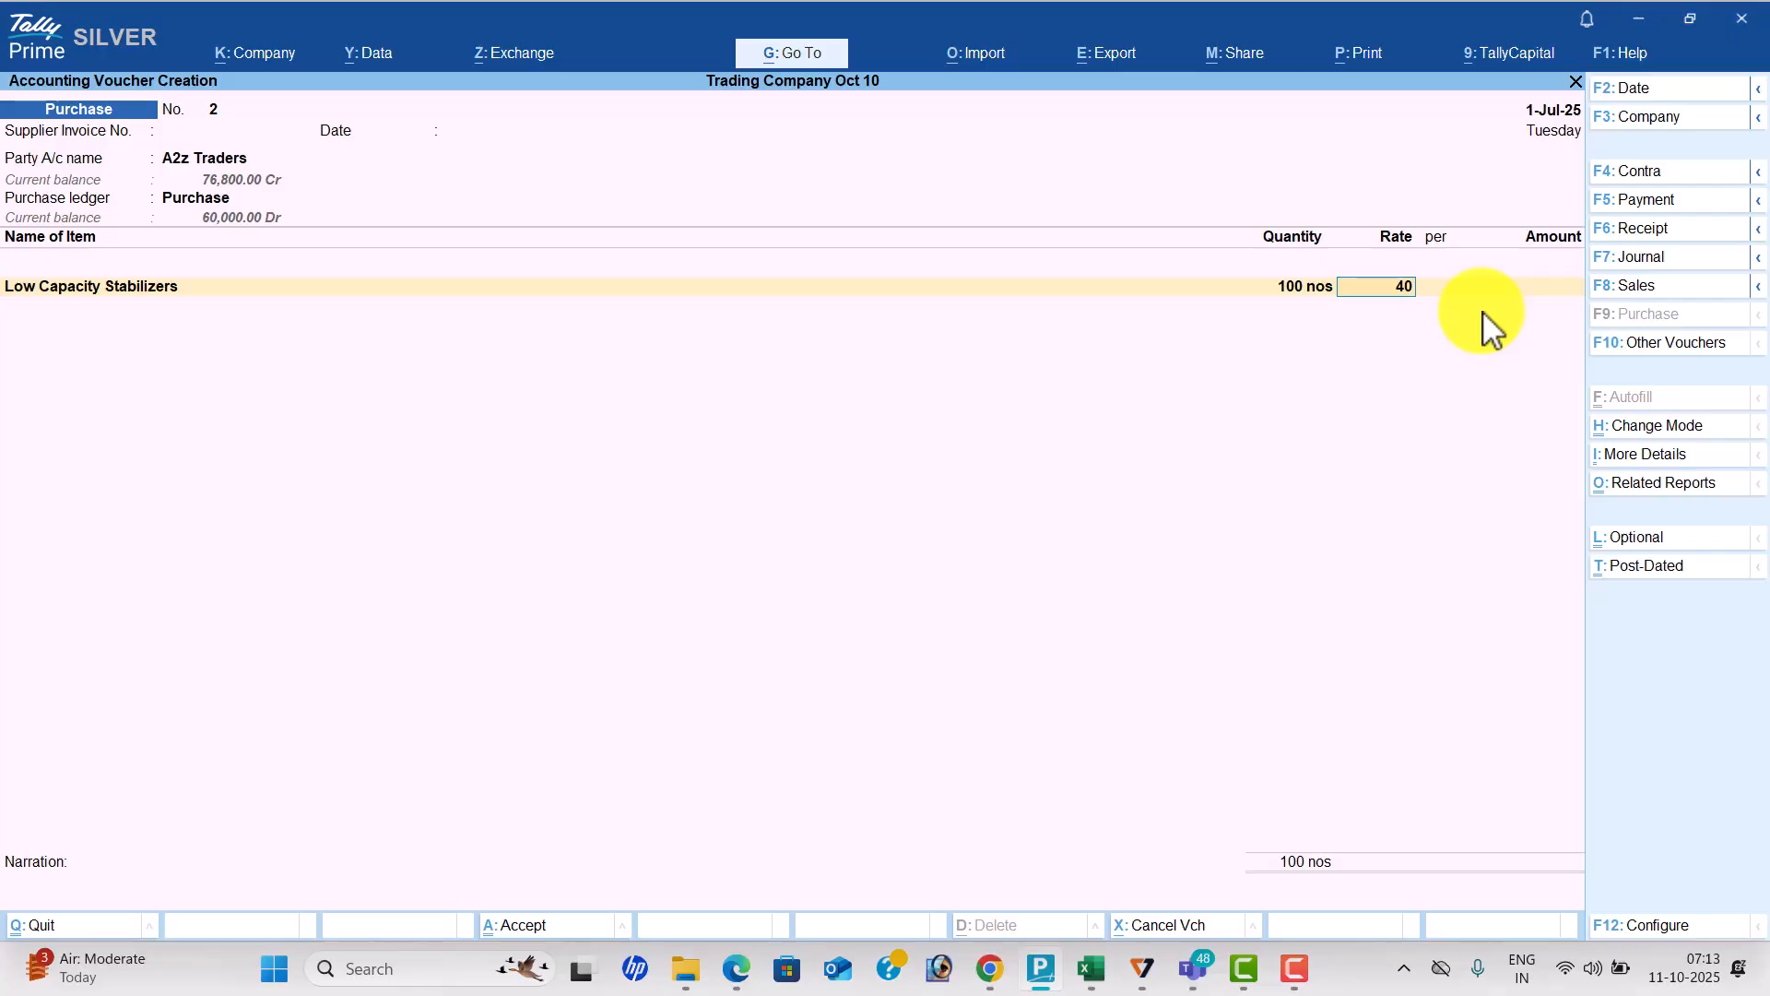
{"action": "type", "text": "0"}
{"action": "key", "text": "Return"}
{"action": "key", "text": "alt+Tab"}
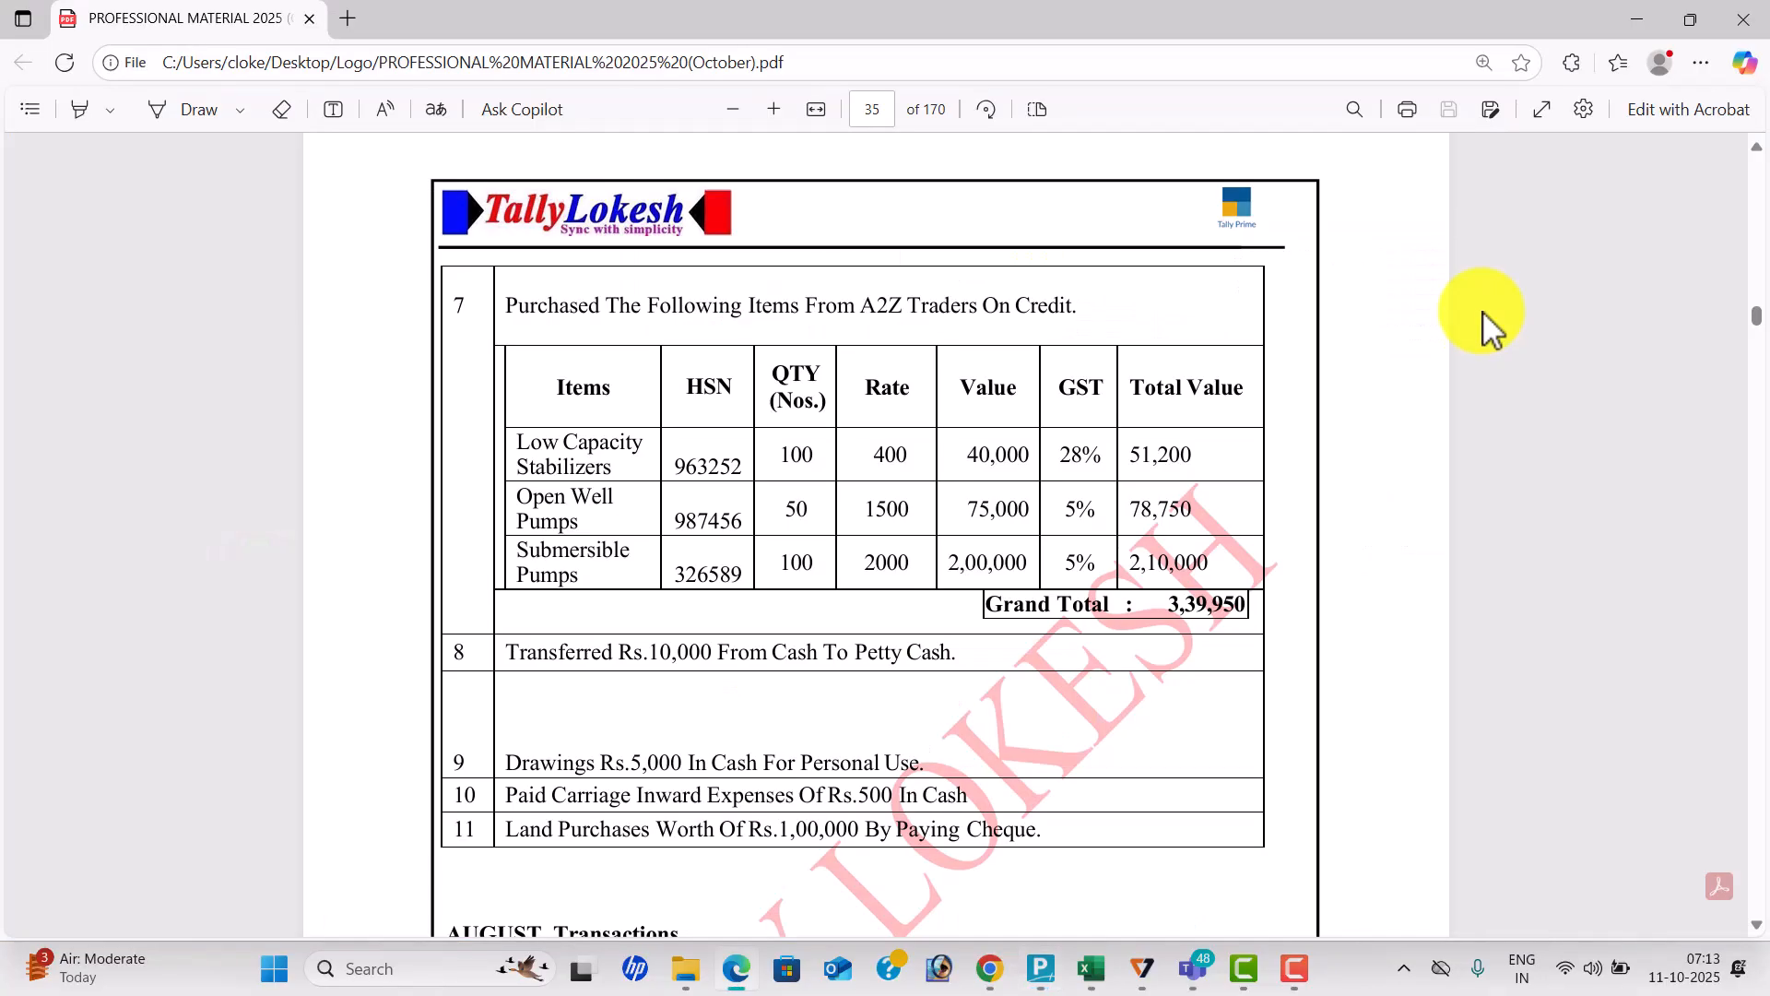
{"action": "key", "text": "alt+Tab"}
{"action": "key", "text": "Return"}
Start a new stock item named Open Well Pumps and create a Pumps stock group for it.
{"action": "key", "text": "alt+c"}
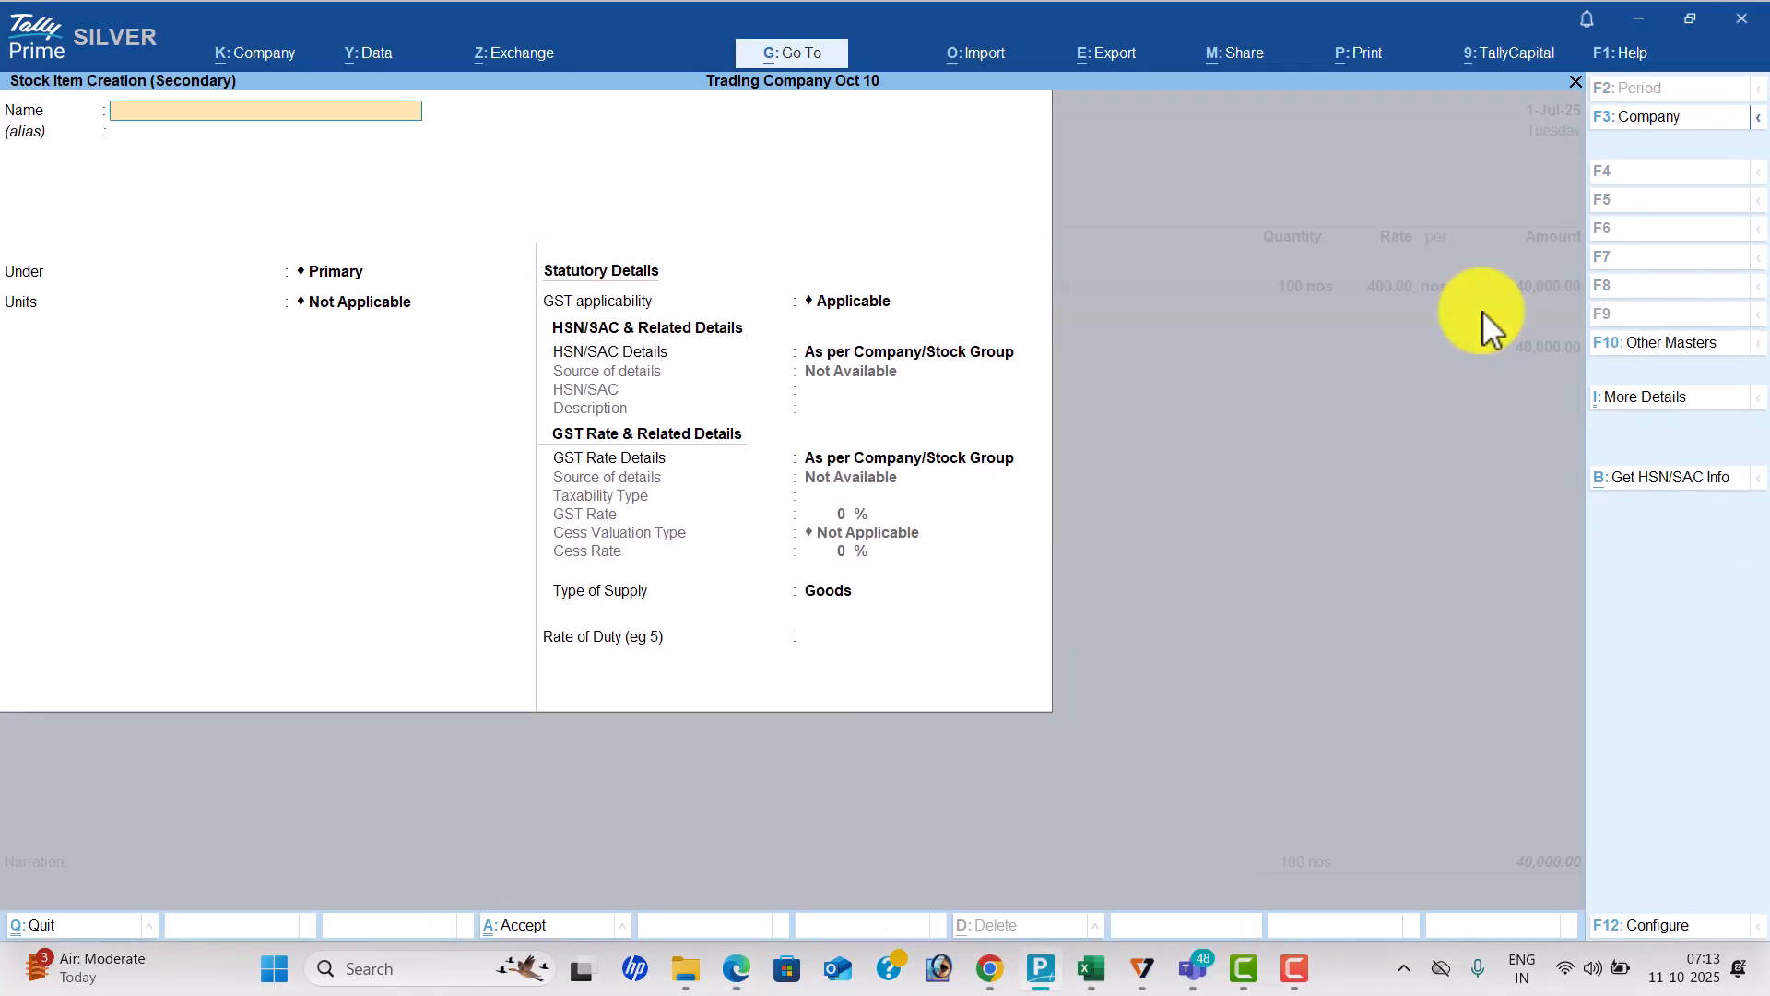
{"action": "key", "text": "alt+Tab"}
{"action": "key", "text": "alt+Tab"}
{"action": "type", "text": "Open Well Pumps"}
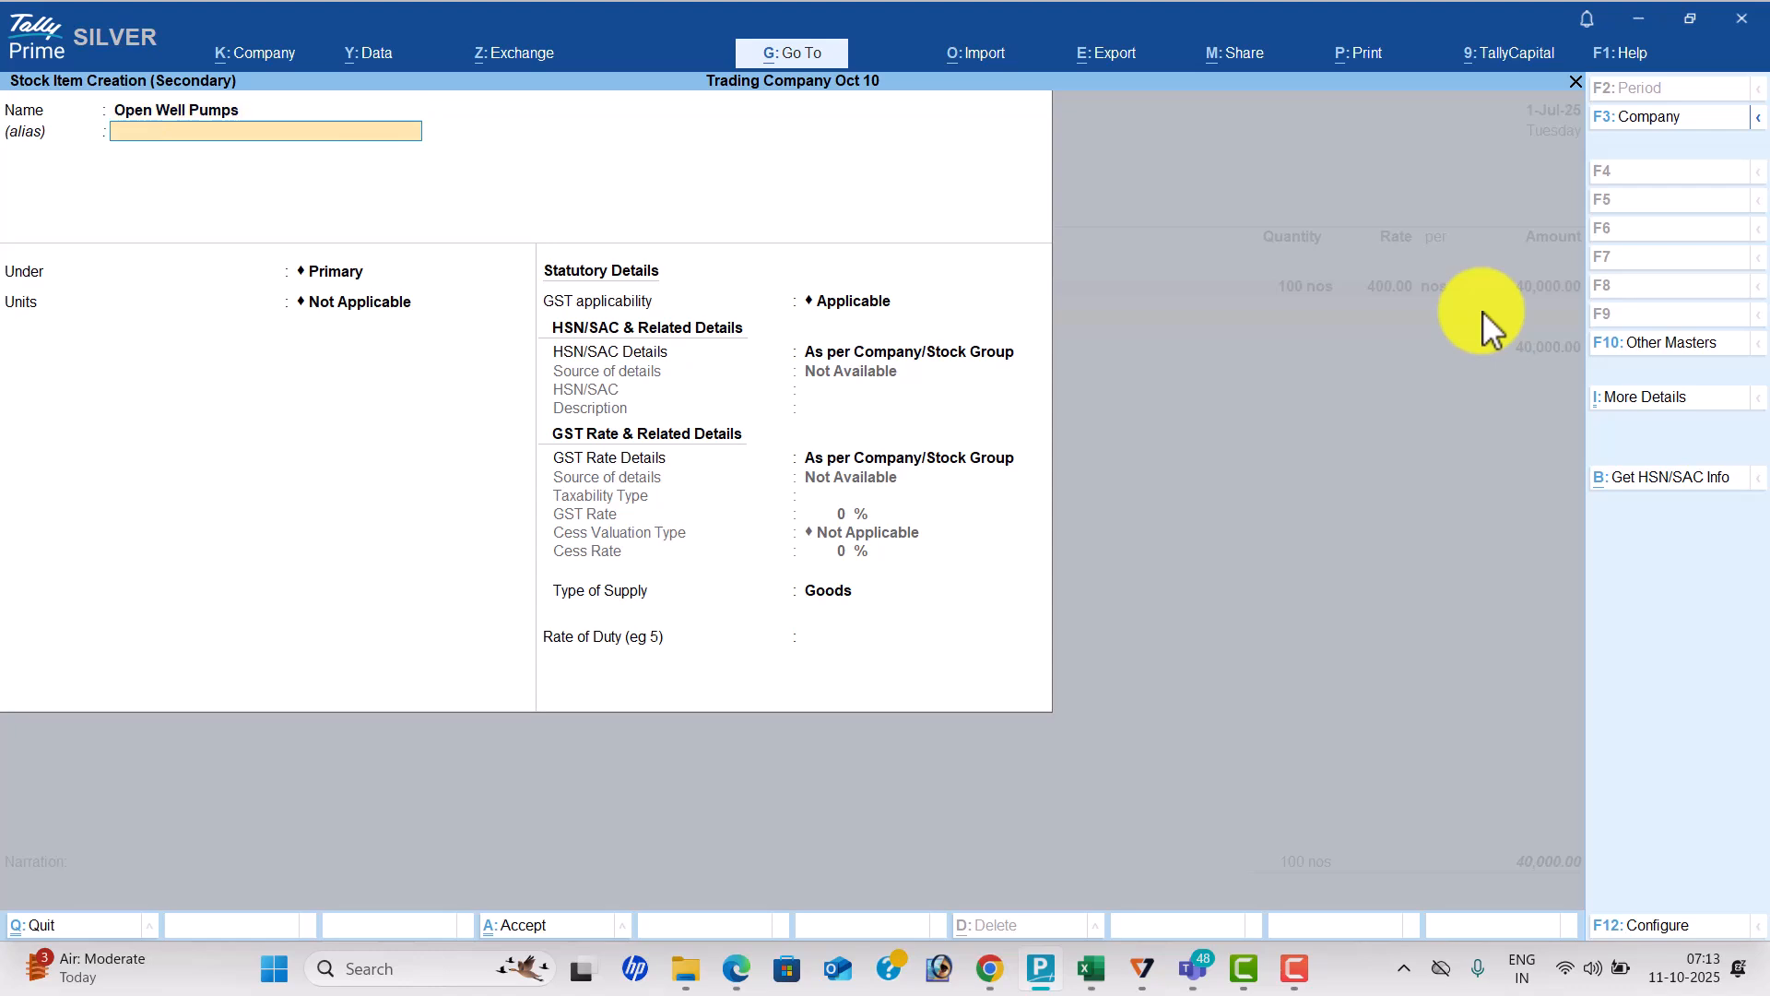
{"action": "key", "text": "Return"}
{"action": "key", "text": "alt+c"}
{"action": "type", "text": "Pumps"}
{"action": "key", "text": "ctrl+a"}
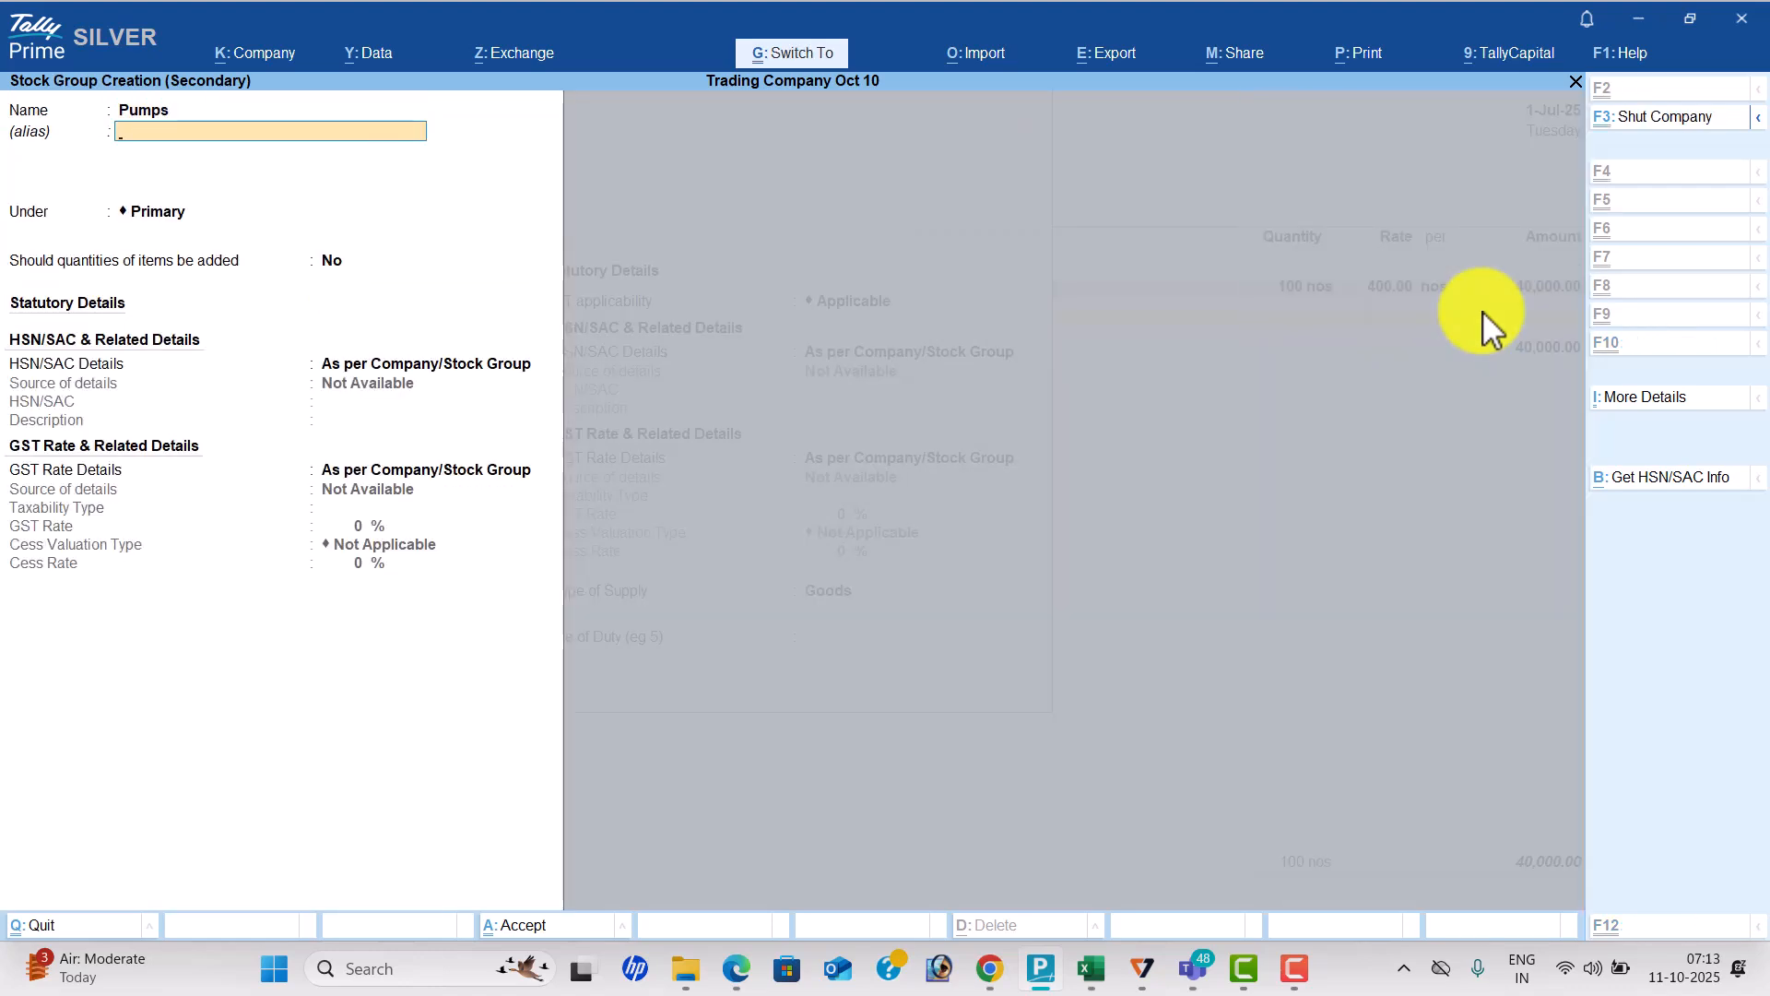
Set the Open Well Pumps' unit to nos and specify 741258 as the item's HSN/SAC code.
{"action": "key", "text": "Down"}
{"action": "key", "text": "Return"}
{"action": "key", "text": "Return"}
{"action": "key", "text": "Down"}
{"action": "key", "text": "Return"}
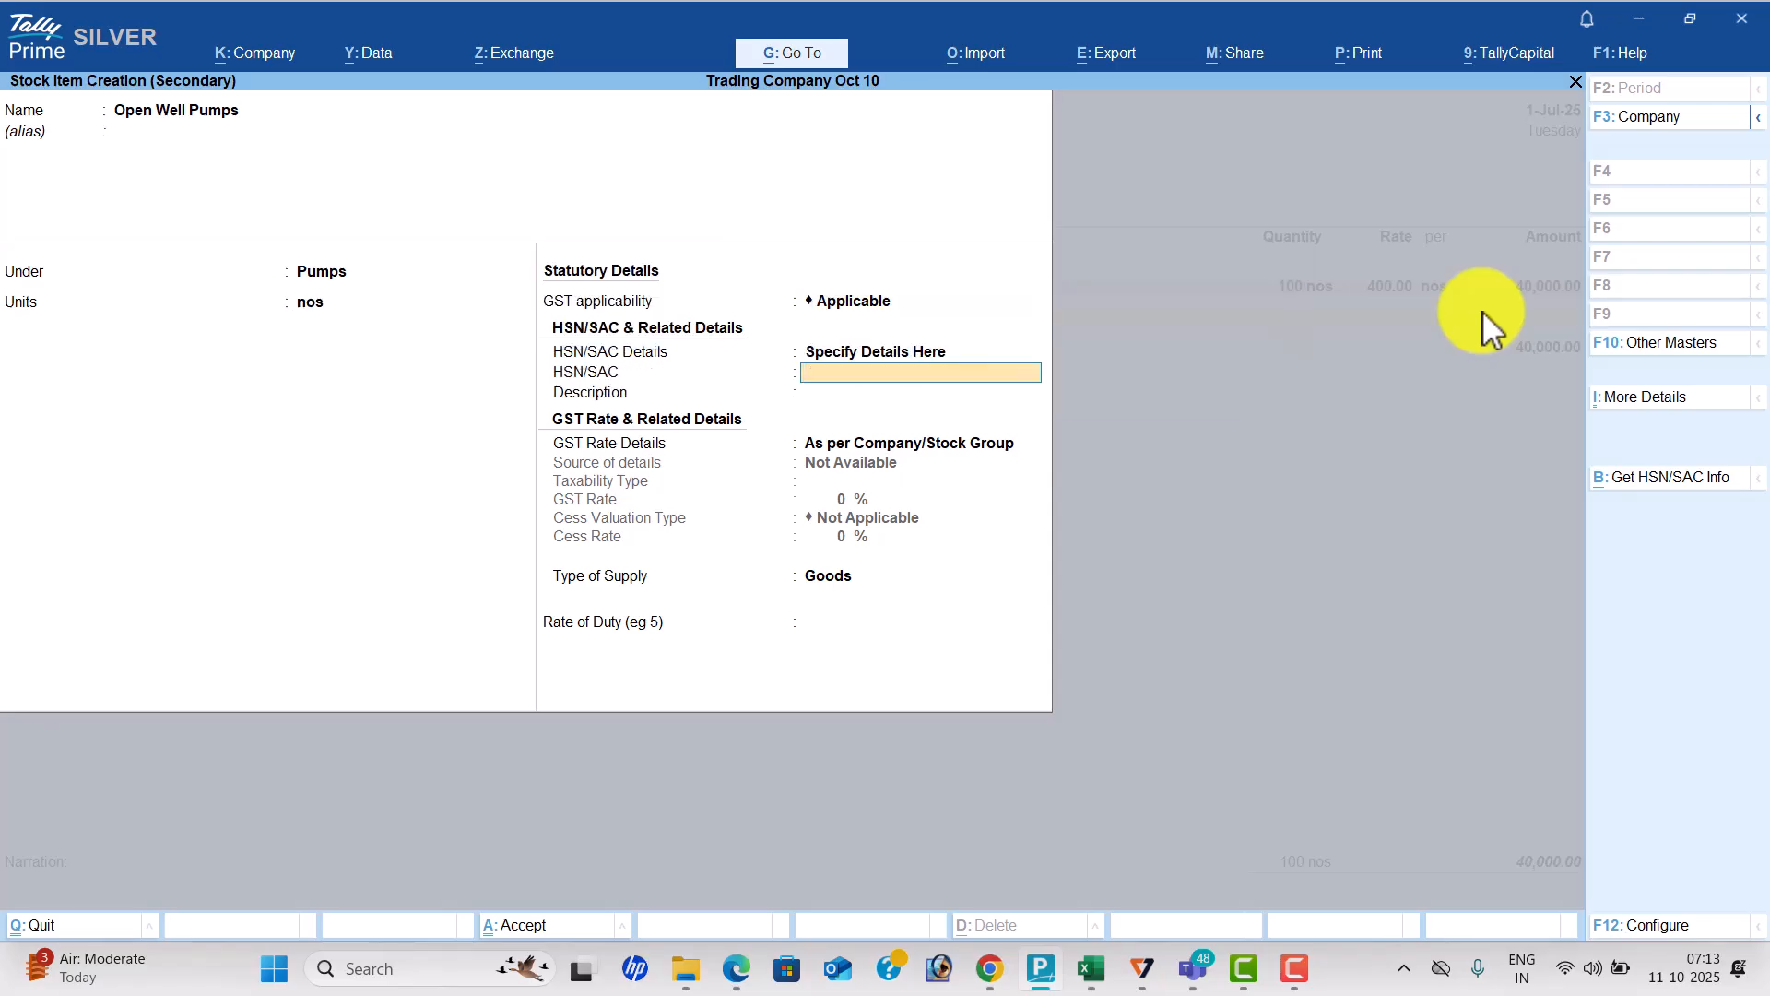
{"action": "type", "text": "741258"}
{"action": "key", "text": "Return"}
Specify the item's GST details as Taxable at 5% and save the Open Well Pumps stock item.
{"action": "key", "text": "Return"}
{"action": "key", "text": "Down"}
{"action": "key", "text": "Return"}
{"action": "key", "text": "alt+Tab"}
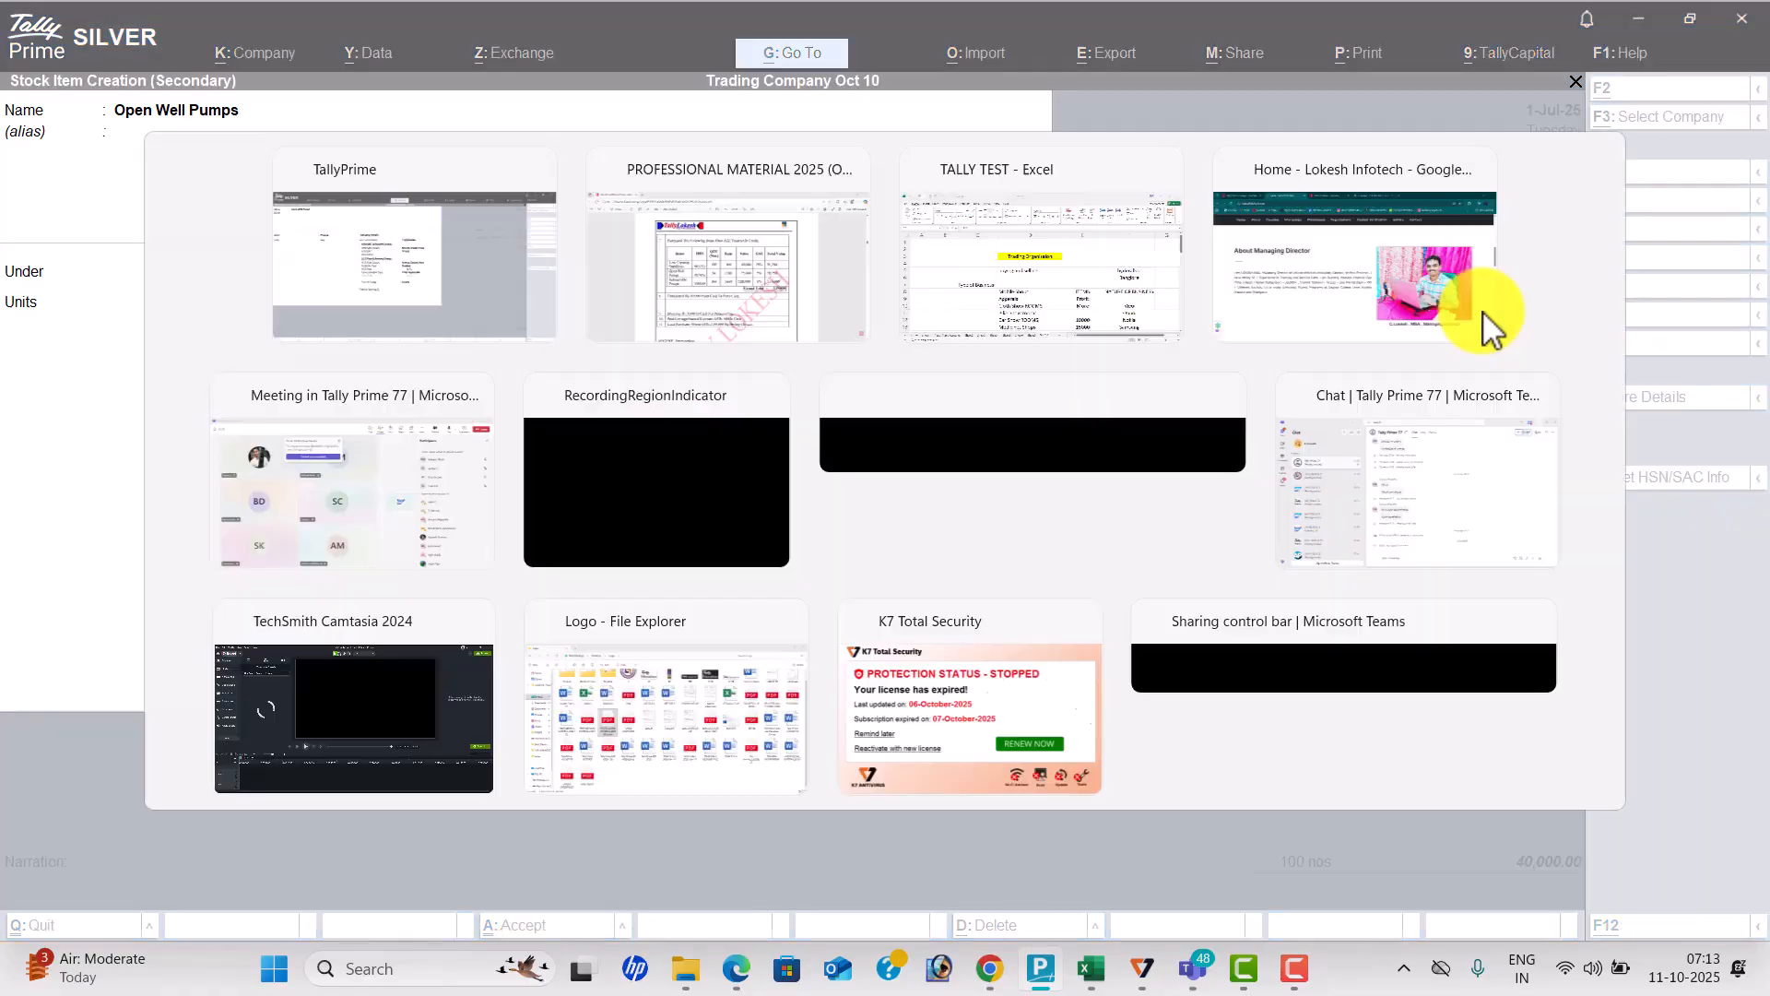
{"action": "key", "text": "alt+Tab"}
{"action": "type", "text": "5"}
{"action": "key", "text": "Return"}
{"action": "key", "text": "Return"}
{"action": "key", "text": "Return"}
{"action": "key", "text": "Return"}
Enter 50 nos at a rate of 1500 for Open Well Pumps, reading the values from transaction 7 in the PDF.
{"action": "key", "text": "alt+Tab"}
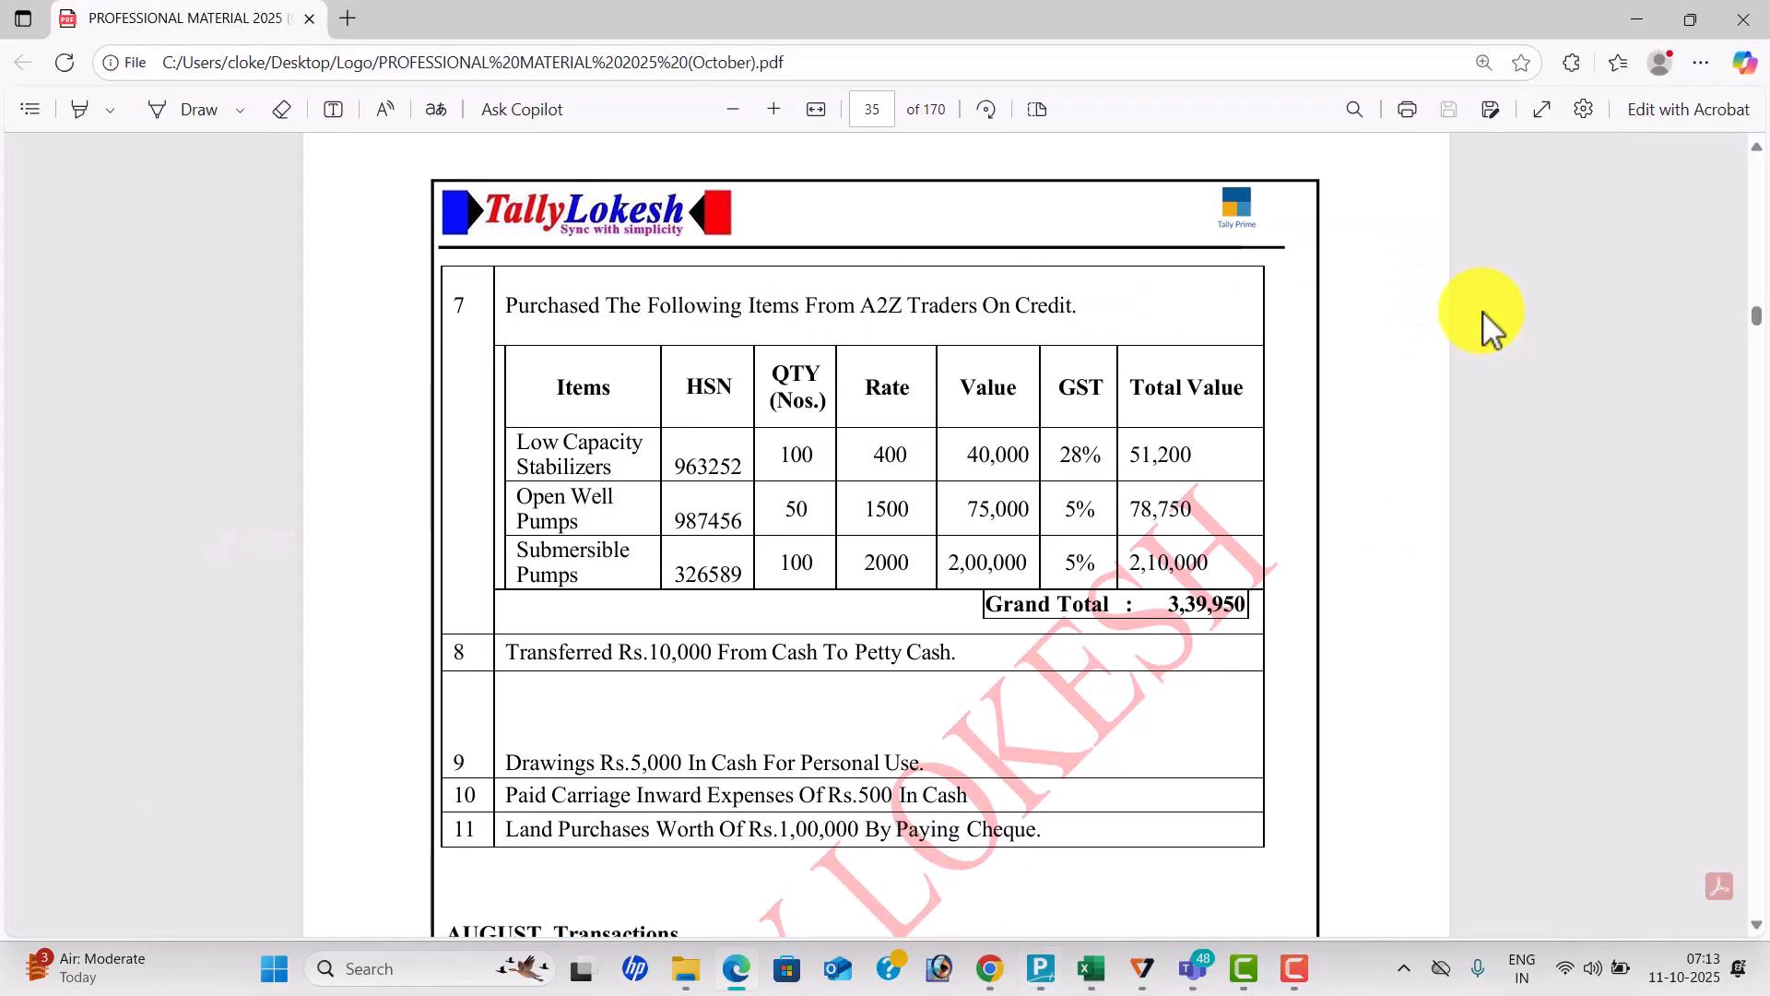
{"action": "key", "text": "alt+Tab"}
{"action": "type", "text": "50"}
{"action": "key", "text": "Return"}
{"action": "key", "text": "alt+Tab"}
{"action": "key", "text": "alt+Tab"}
{"action": "type", "text": "1500"}
{"action": "key", "text": "Return"}
{"action": "key", "text": "Return"}
{"action": "key", "text": "Return"}
Start a new stock item named Submersible Pumps under the Pumps group with nos as its unit.
{"action": "key", "text": "alt+c"}
{"action": "key", "text": "alt+Tab"}
{"action": "key", "text": "alt+Tab"}
{"action": "type", "text": "Su"}
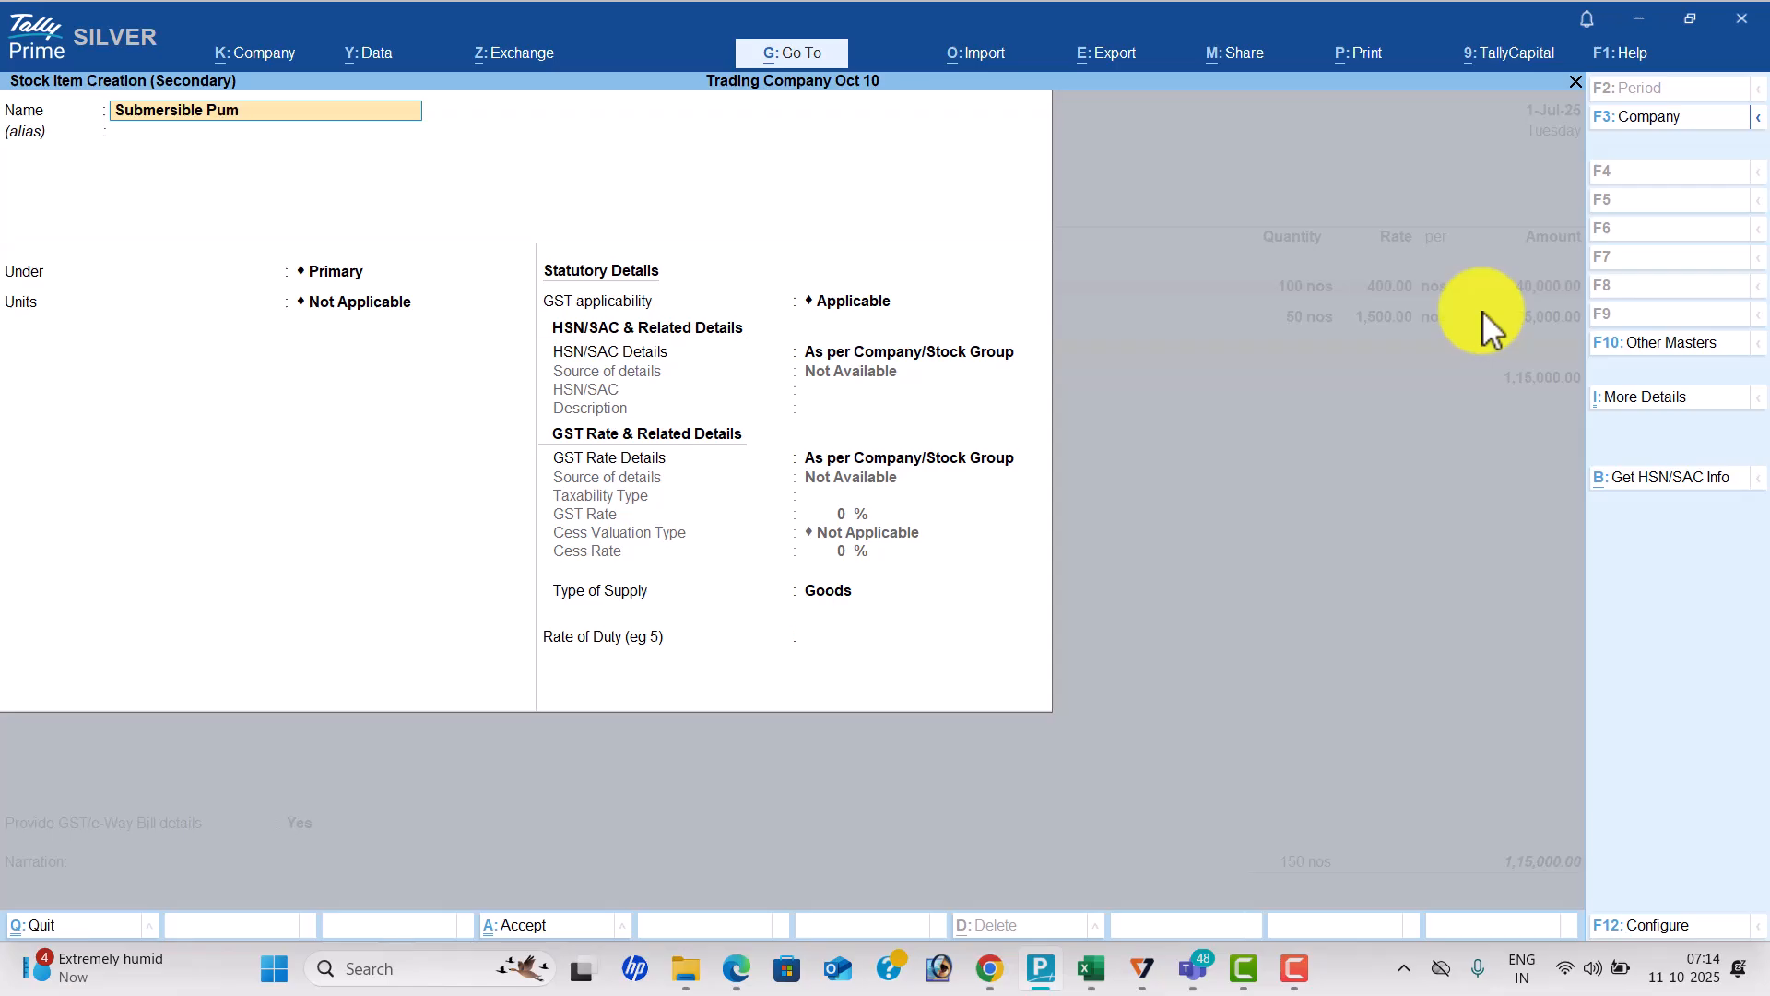
{"action": "key", "text": "Return"}
{"action": "key", "text": "Return"}
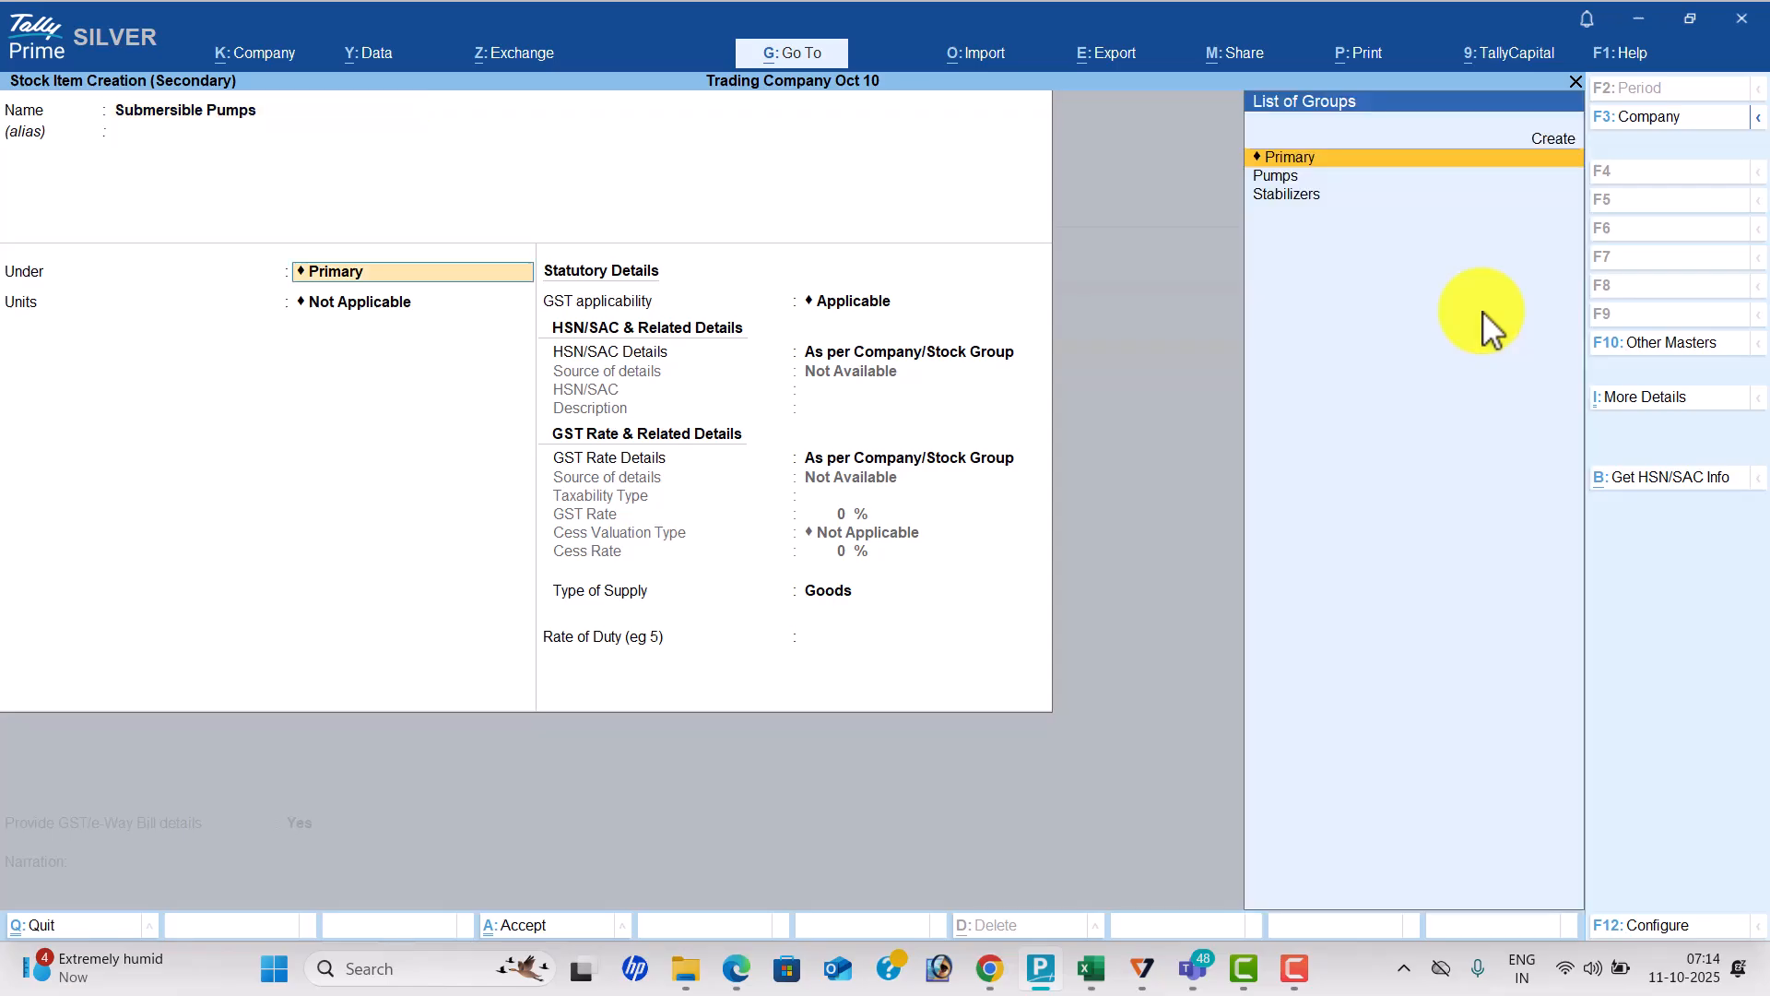
{"action": "key", "text": "Down"}
{"action": "key", "text": "Return"}
{"action": "key", "text": "Down"}
{"action": "key", "text": "Return"}
Specify the Submersible Pumps' HSN/SAC details in the item itself and enter a code starting with 98.
{"action": "key", "text": "Return"}
{"action": "key", "text": "Down"}
{"action": "key", "text": "Return"}
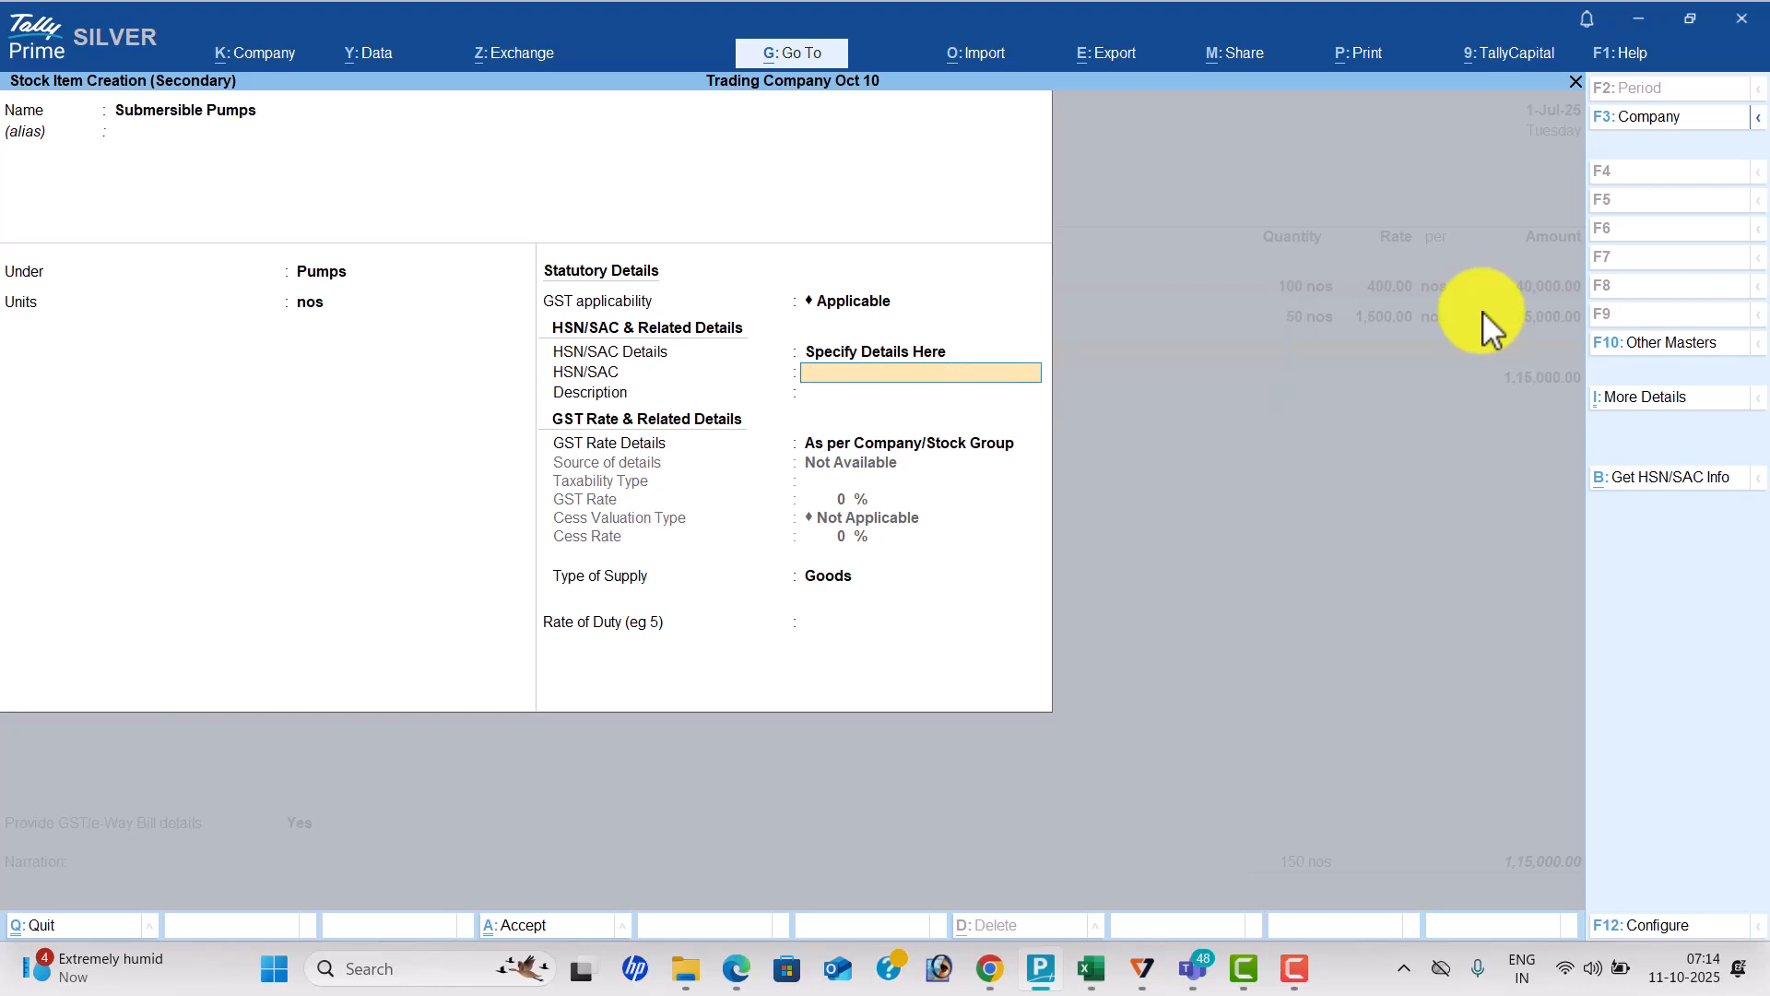
{"action": "type", "text": "98"}
{"action": "key", "text": "Return"}
Specify the item's GST details as Taxable at 5% and save the Submersible Pumps stock item.
{"action": "key", "text": "Return"}
{"action": "key", "text": "Down"}
{"action": "key", "text": "Return"}
{"action": "key", "text": "Return"}
{"action": "type", "text": "5"}
{"action": "key", "text": "Return"}
{"action": "key", "text": "Return"}
{"action": "key", "text": "Return"}
{"action": "key", "text": "Return"}
{"action": "key", "text": "Return"}
Enter 100 nos at a rate of 2000 for Submersible Pumps as in the PDF and finish the item list.
{"action": "key", "text": "alt+Tab"}
{"action": "key", "text": "alt+Tab"}
{"action": "type", "text": "100"}
{"action": "key", "text": "Return"}
{"action": "type", "text": "2000"}
{"action": "key", "text": "Return"}
{"action": "key", "text": "Return"}
{"action": "key", "text": "Return"}
Add the CGST and SGST tax ledgers below the items of the A2z Traders purchase voucher.
{"action": "type", "text": "c"}
{"action": "key", "text": "Return"}
{"action": "key", "text": "Return"}
{"action": "type", "text": "s"}
{"action": "key", "text": "Return"}
{"action": "key", "text": "Return"}
{"action": "key", "text": "Return"}
Decline GST/e-Way Bill details, compare the voucher total with the PDF's grand total, and save the purchase voucher.
{"action": "key", "text": "n"}
{"action": "key", "text": "alt+Tab"}
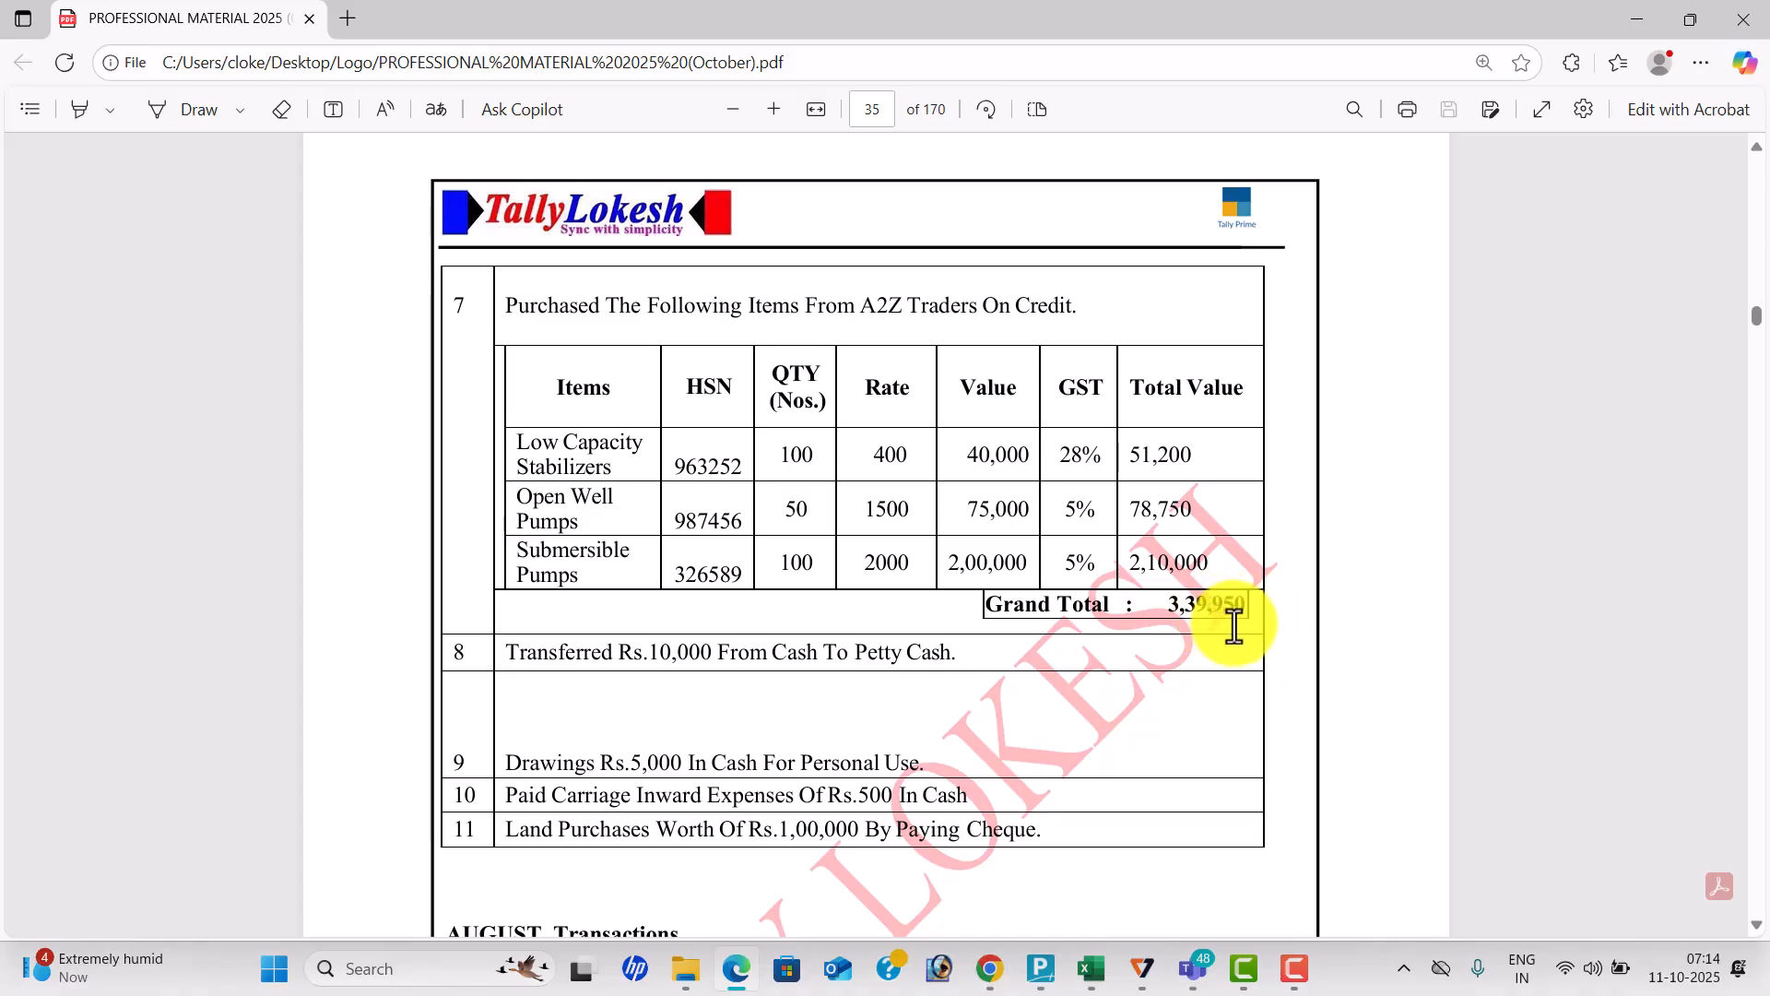
{"action": "key", "text": "alt+Tab"}
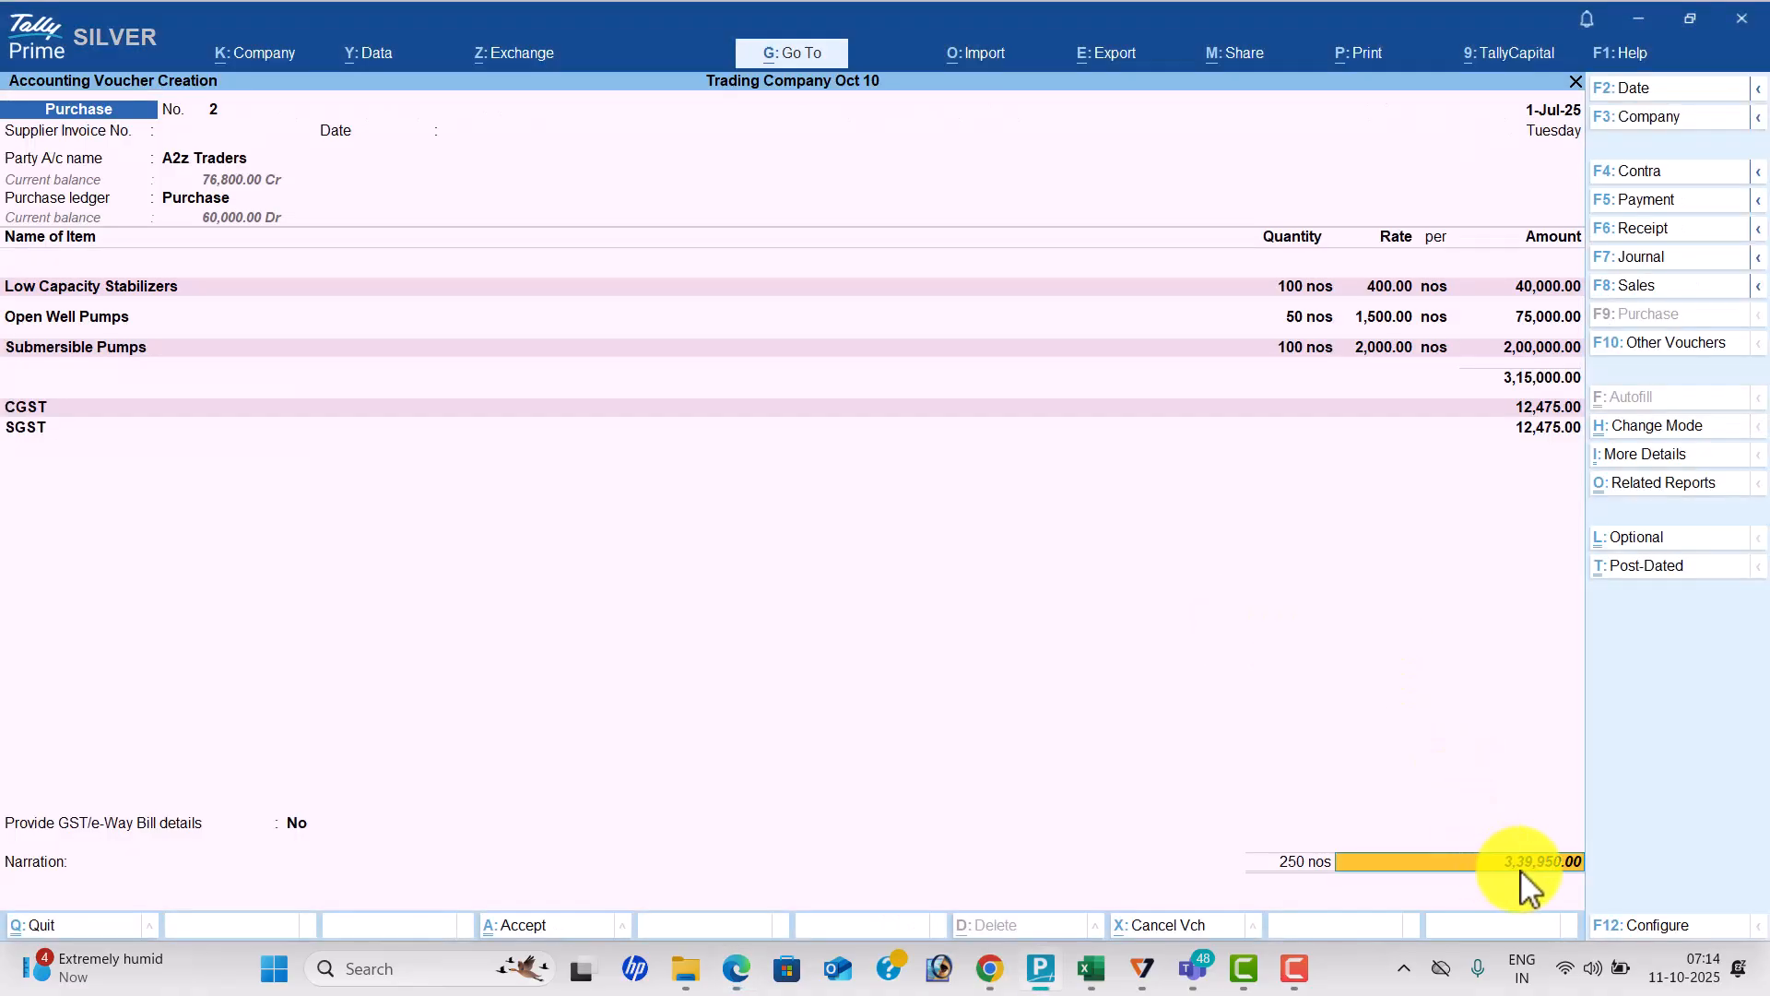
{"action": "key", "text": "Return"}
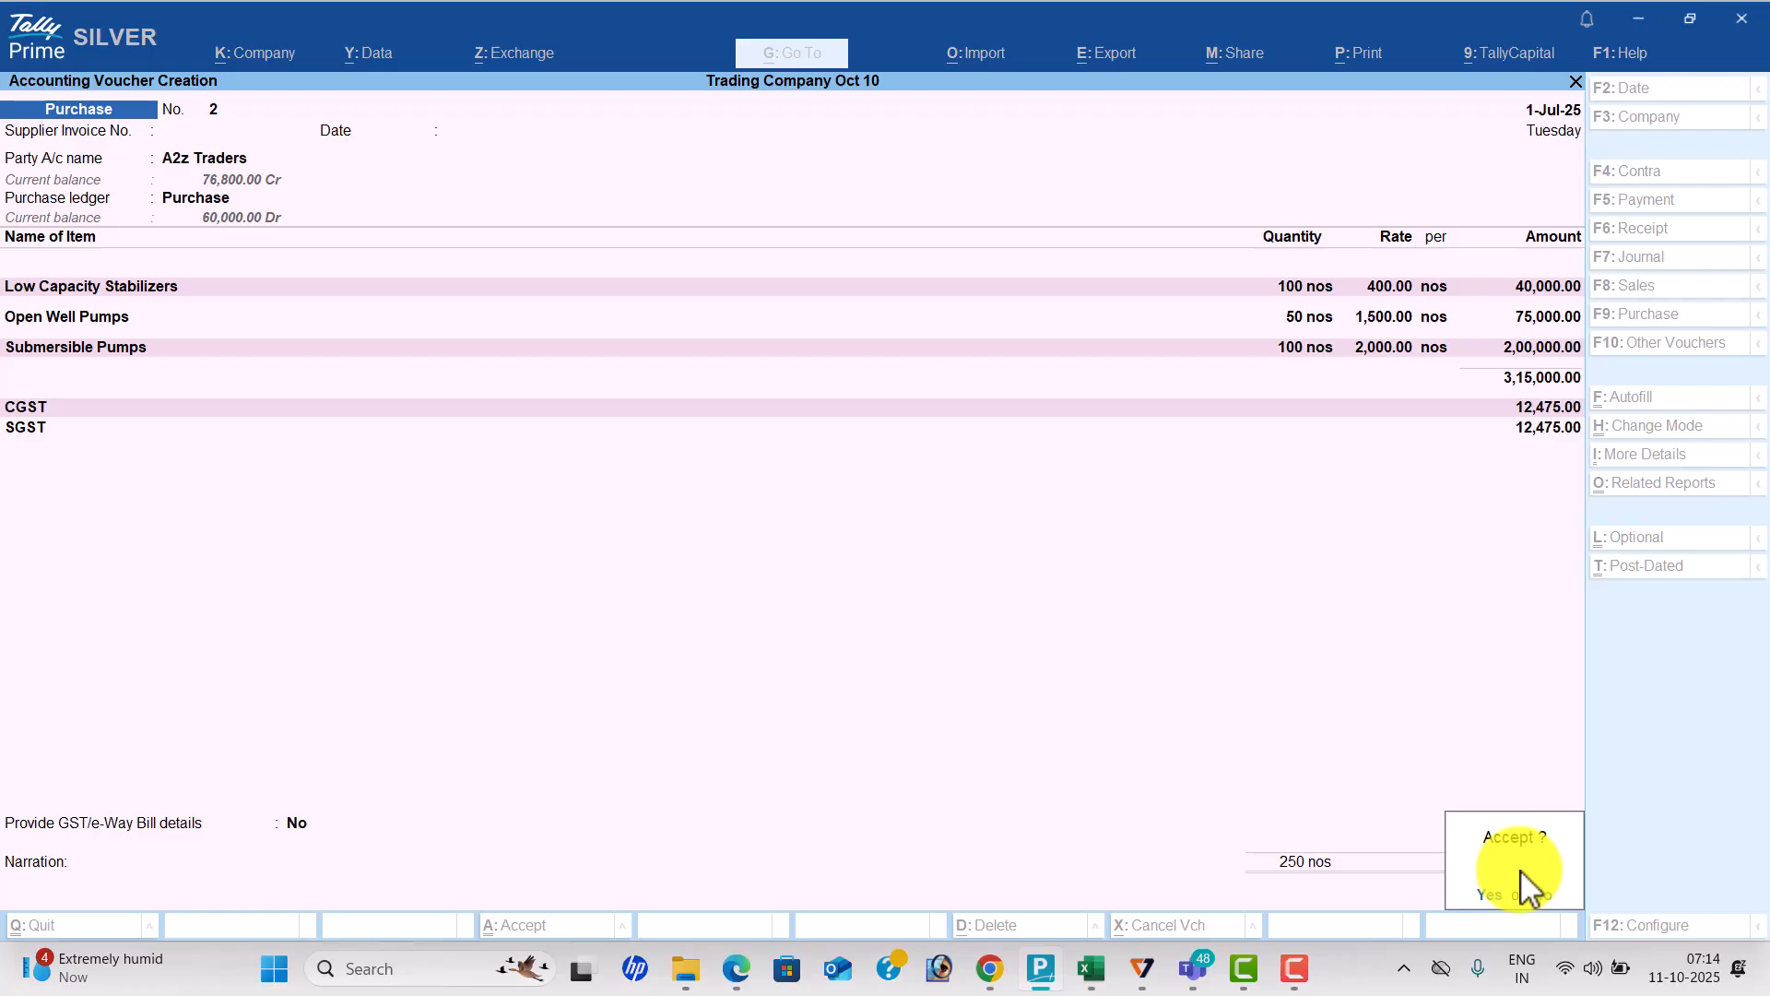
{"action": "key", "text": "Return"}
Start a Contra voucher for transaction 8 from the PDF and credit Cash with 10000.
{"action": "key", "text": "alt+Tab"}
{"action": "scroll", "coordinate": [1520, 871], "scroll_direction": "down", "scroll_amount": 2}
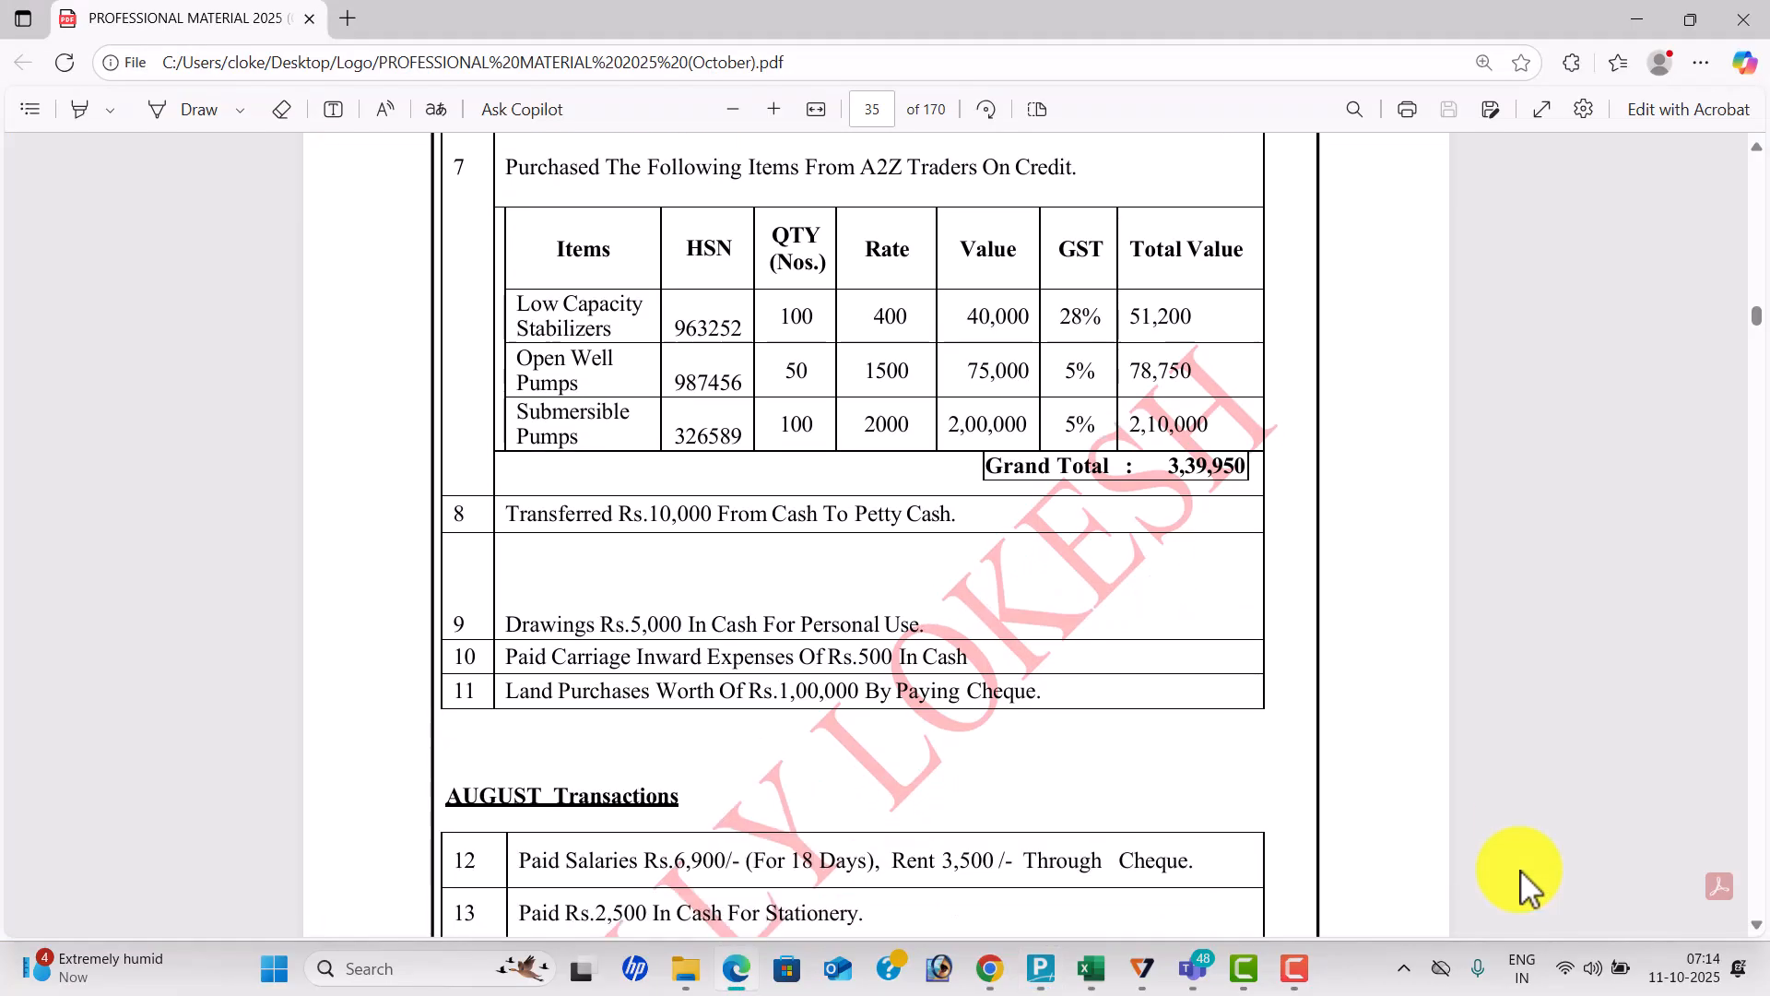
{"action": "key", "text": "alt+Tab"}
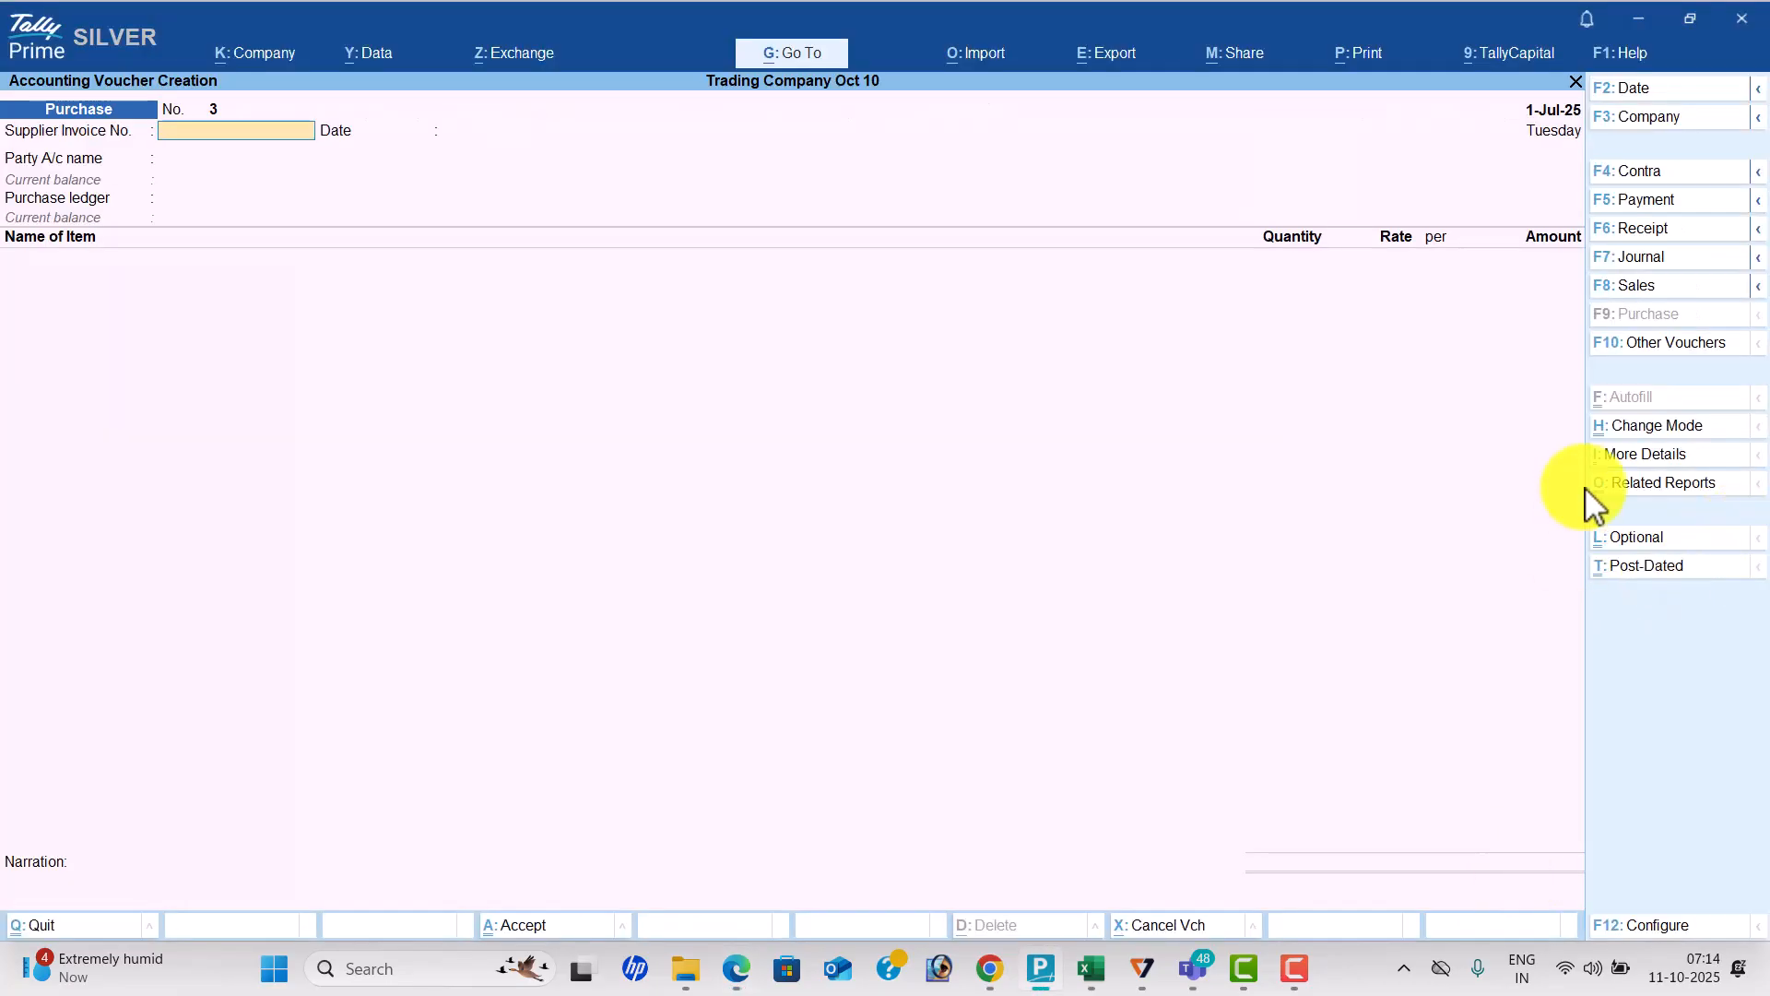
{"action": "left_click", "coordinate": [1646, 173]}
{"action": "key", "text": "Return"}
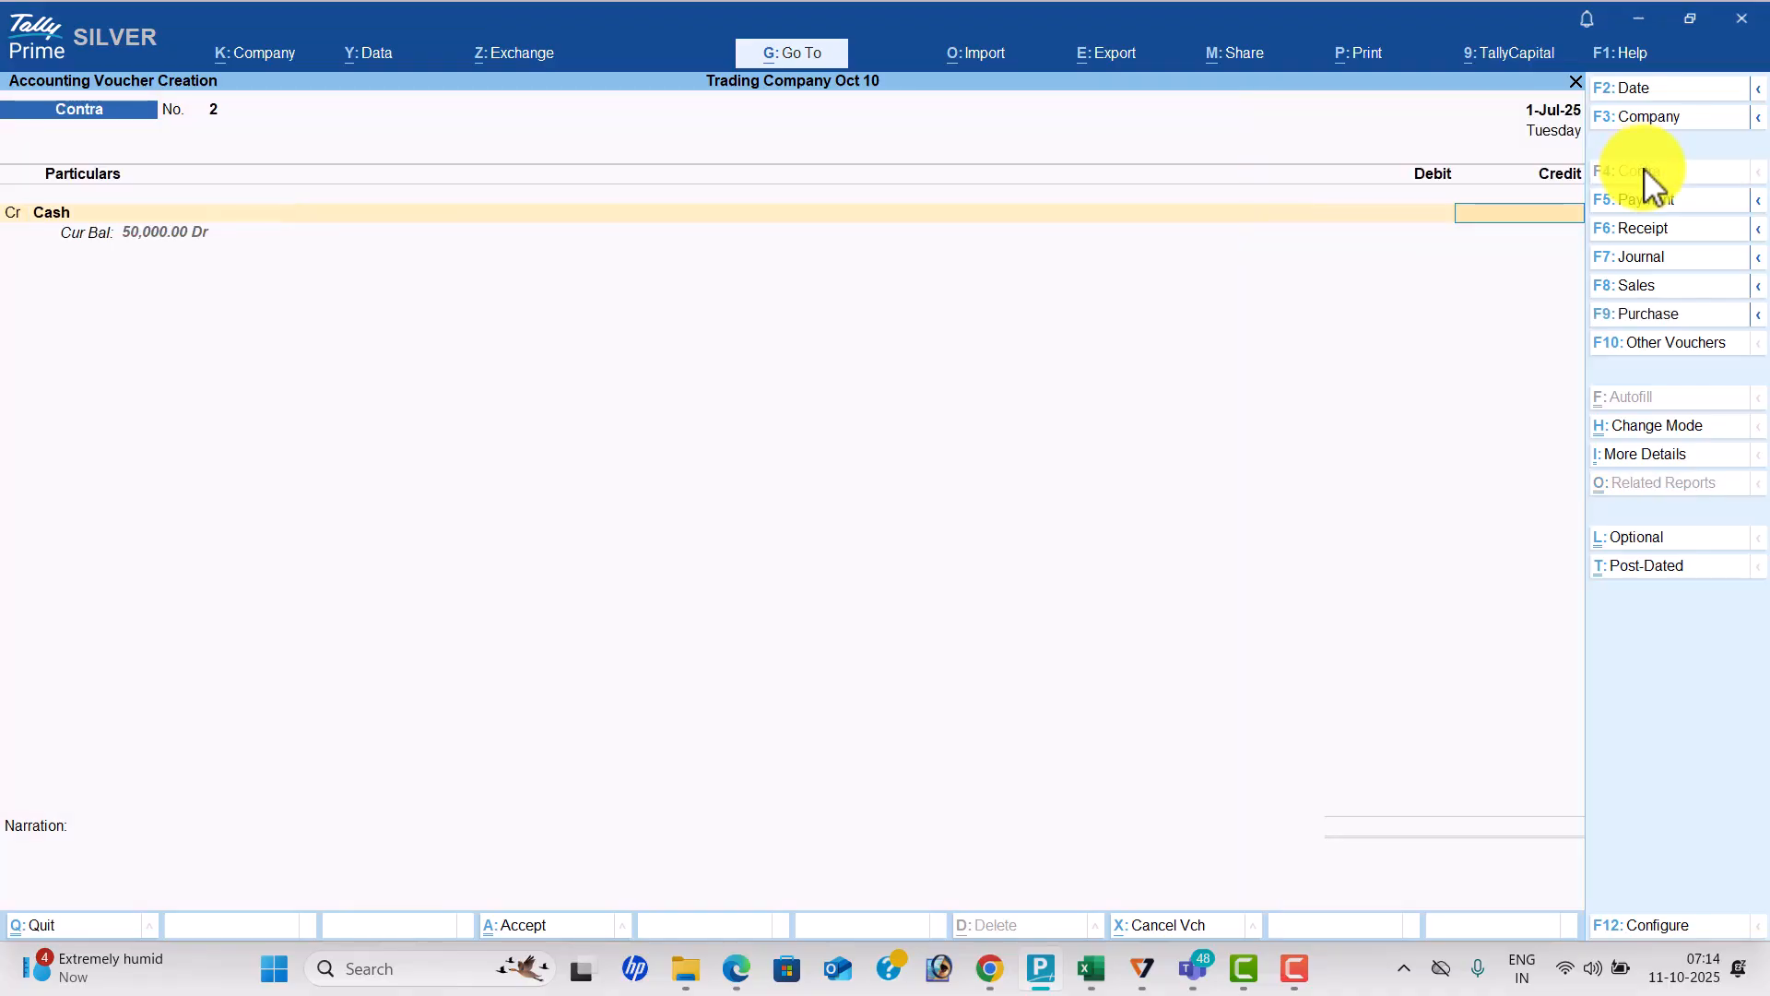
{"action": "key", "text": "alt+Tab"}
{"action": "key", "text": "alt+Tab"}
{"action": "type", "text": "10000"}
{"action": "key", "text": "Return"}
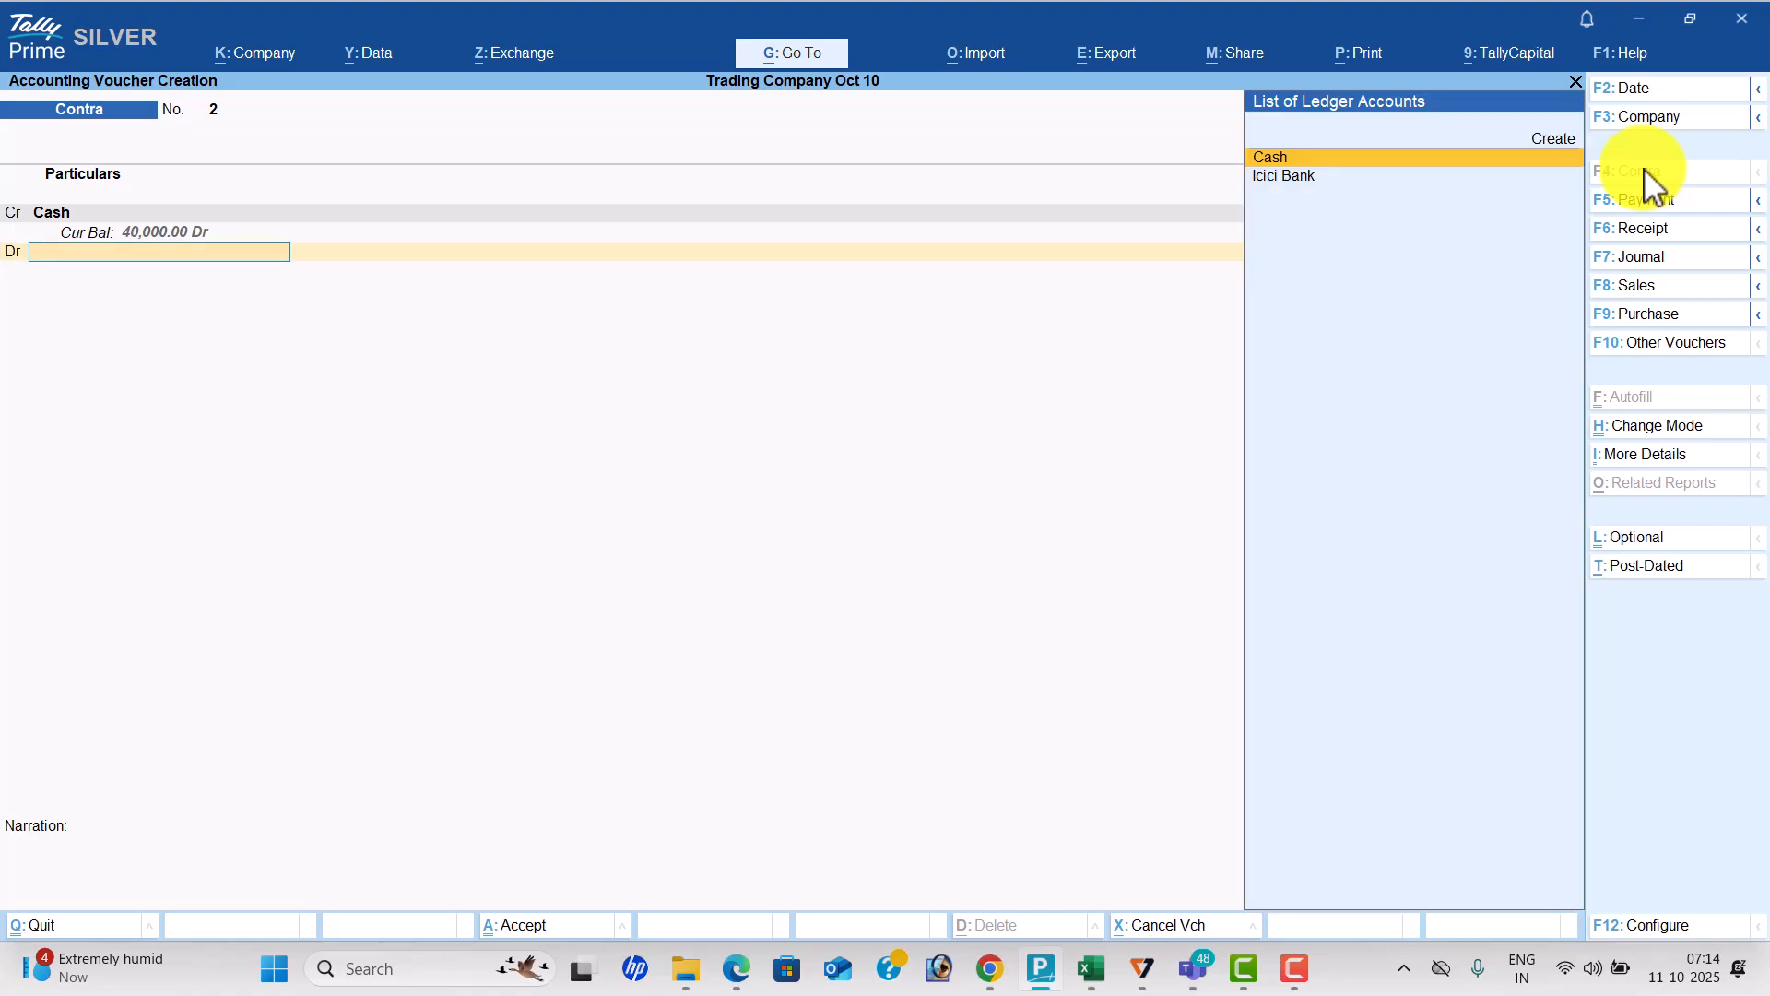
Create a Petty Cash ledger under Cash-in-Hand as the debit account for the 10,000 and save the contra voucher.
{"action": "key", "text": "alt+c"}
{"action": "type", "text": "Petty Cash"}
{"action": "key", "text": "Return"}
{"action": "type", "text": "C"}
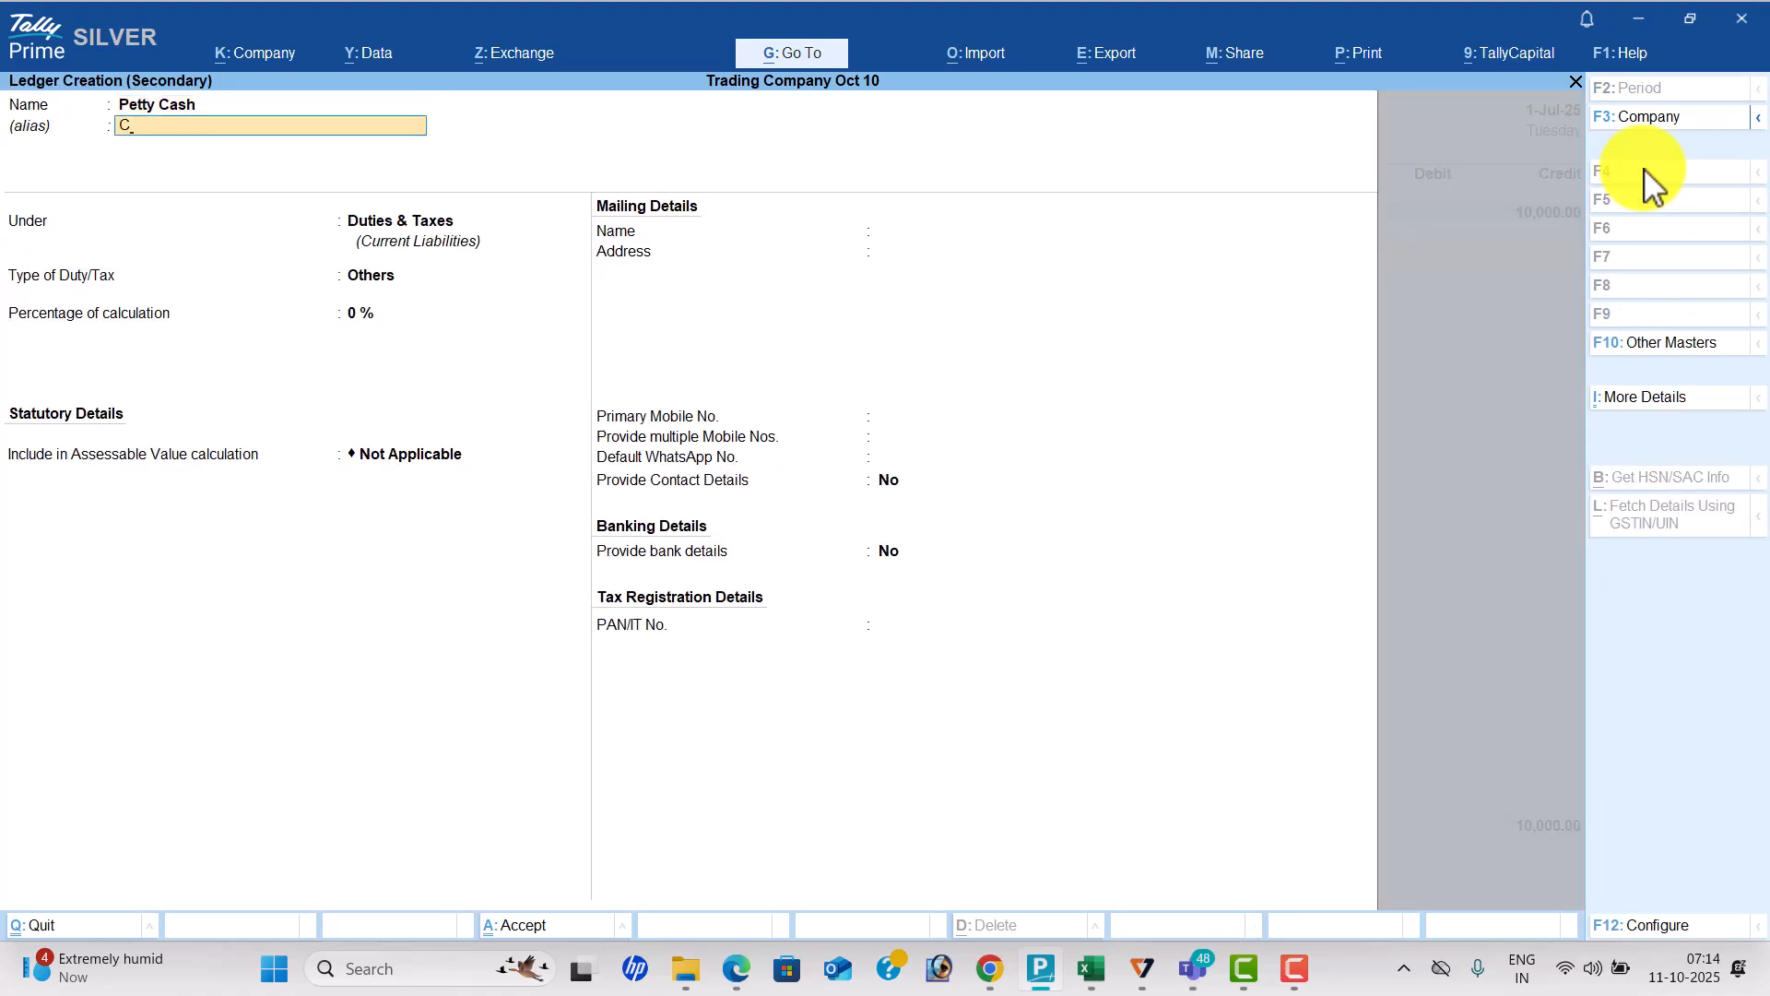
{"action": "key", "text": "BackSpace"}
{"action": "key", "text": "Return"}
{"action": "type", "text": "Cash-in-Hand"}
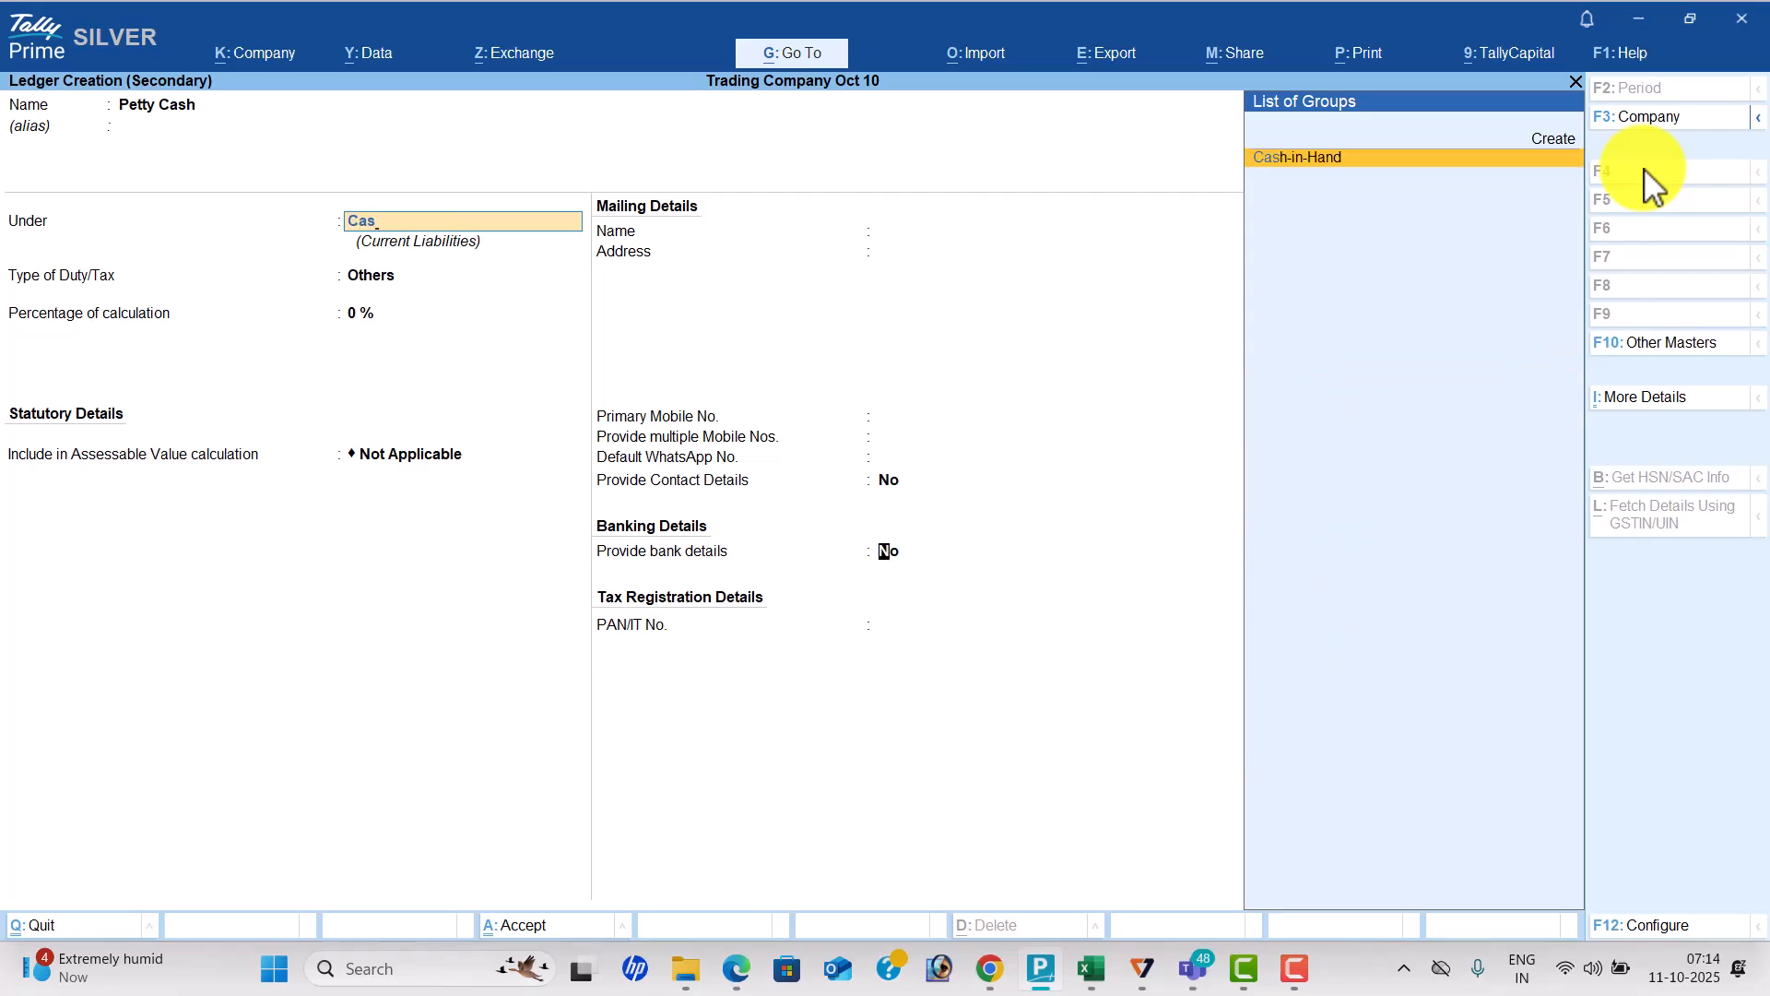
{"action": "key", "text": "Return"}
{"action": "key", "text": "ctrl+a"}
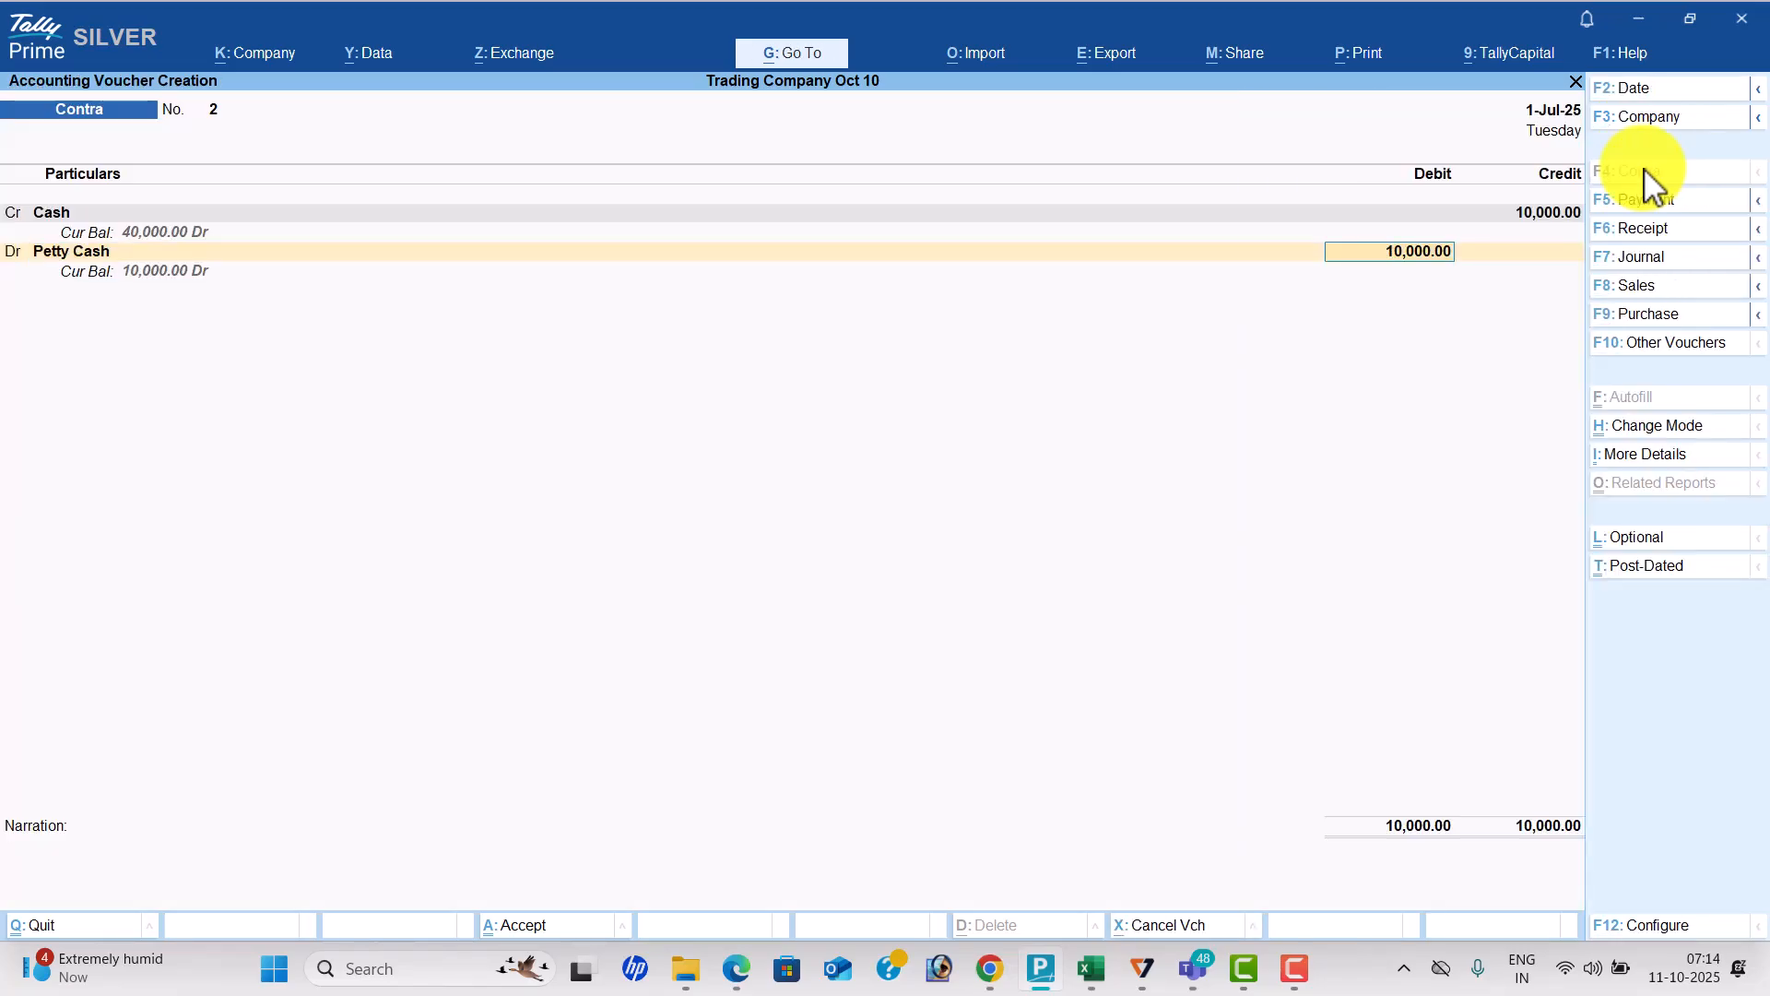
{"action": "key", "text": "ctrl+a"}
Start a Payment voucher for transaction 9 from the PDF and create a Drawings ledger under Capital Account.
{"action": "key", "text": "alt+Tab"}
{"action": "scroll", "coordinate": [1650, 184], "scroll_direction": "down", "scroll_amount": 2}
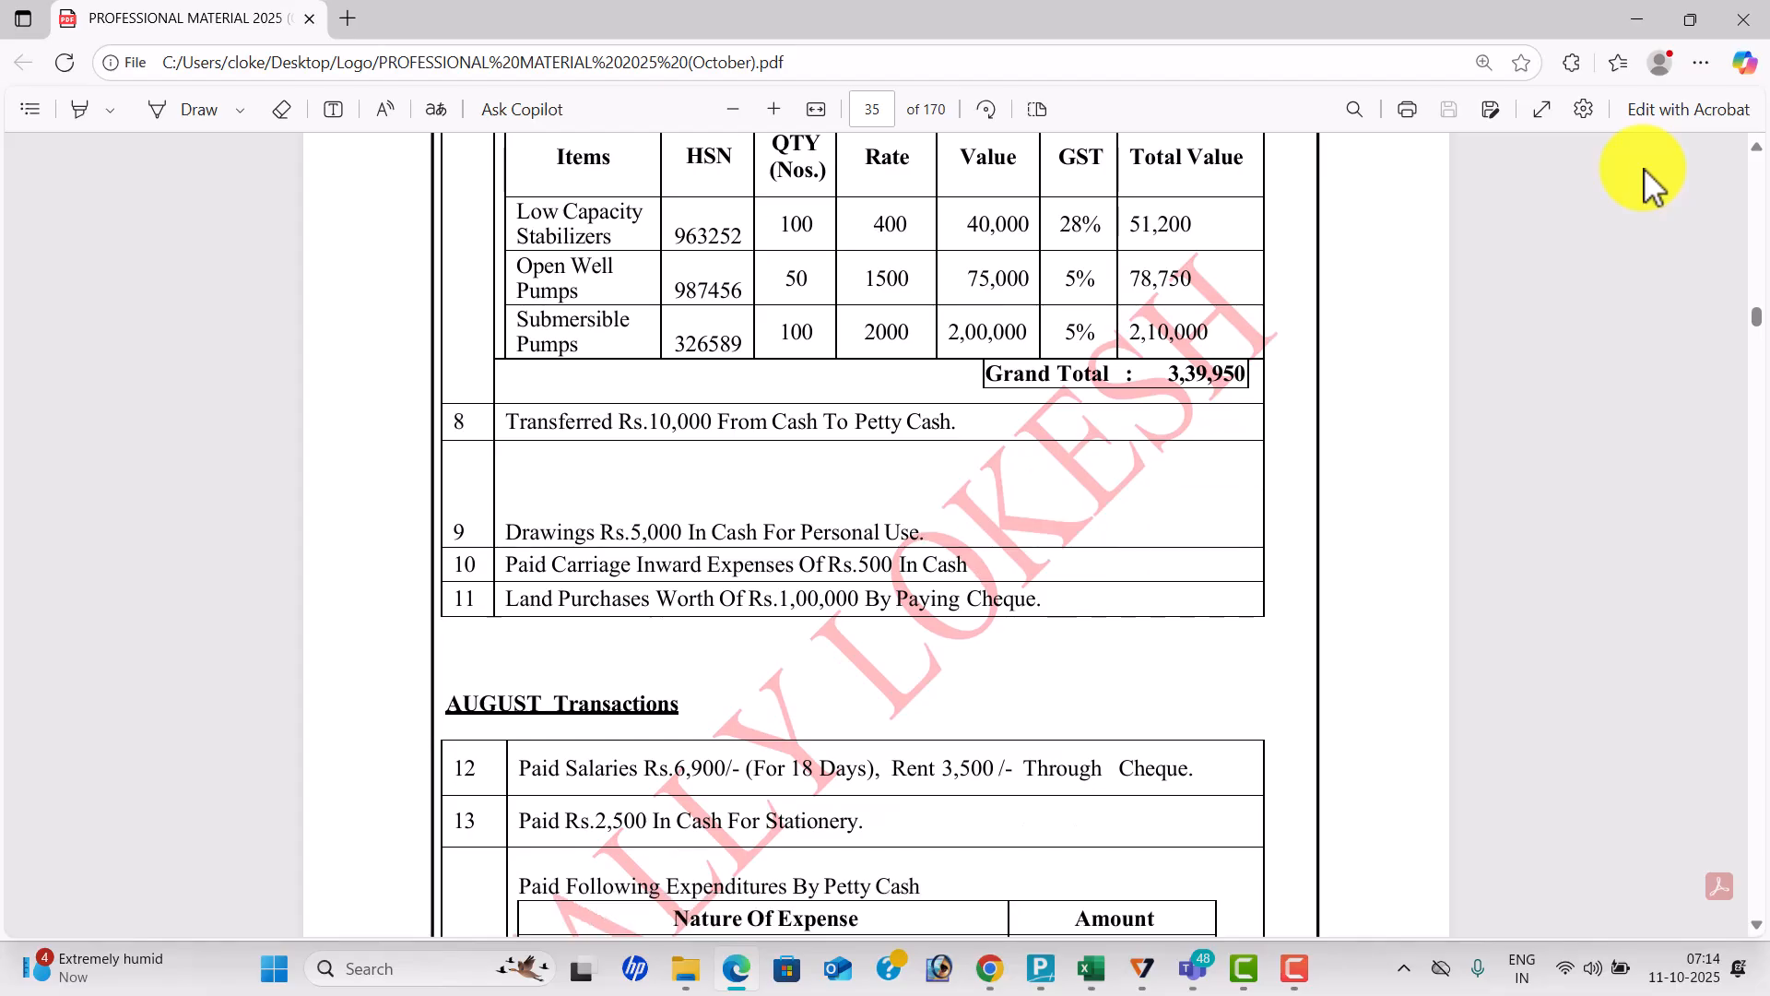
{"action": "key", "text": "alt+Tab"}
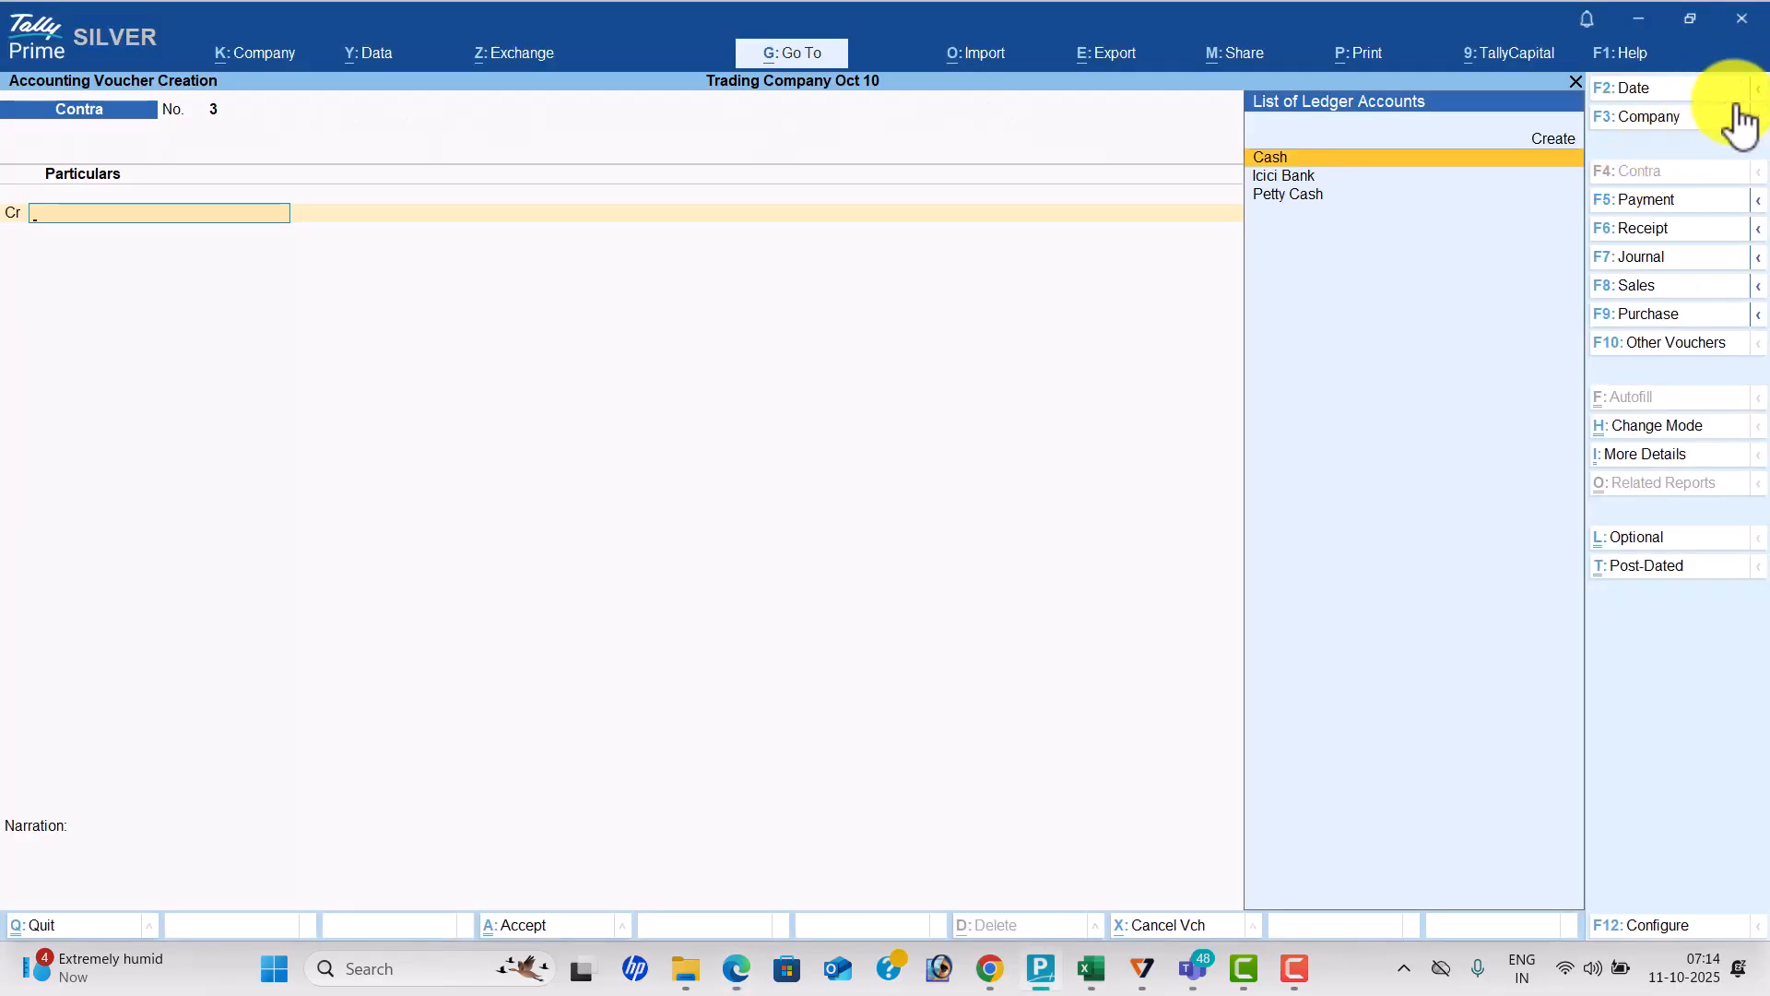
{"action": "left_click", "coordinate": [1704, 196]}
{"action": "key", "text": "alt+c"}
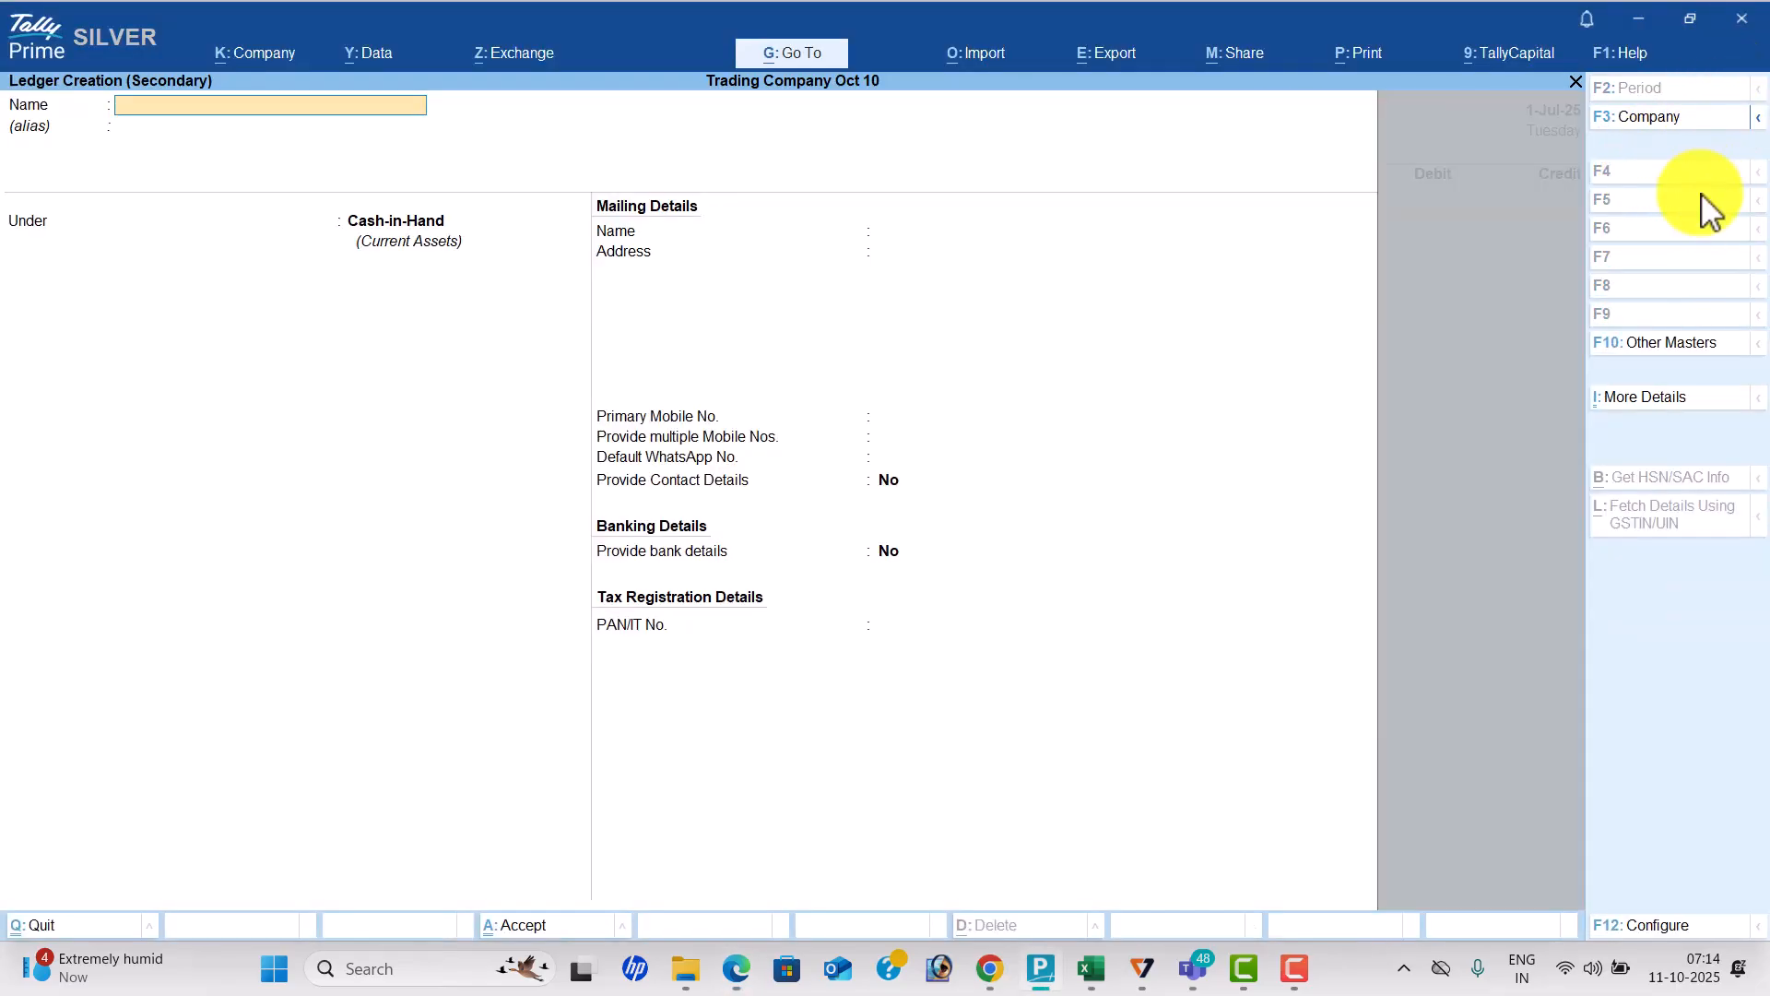
{"action": "type", "text": "Drawings"}
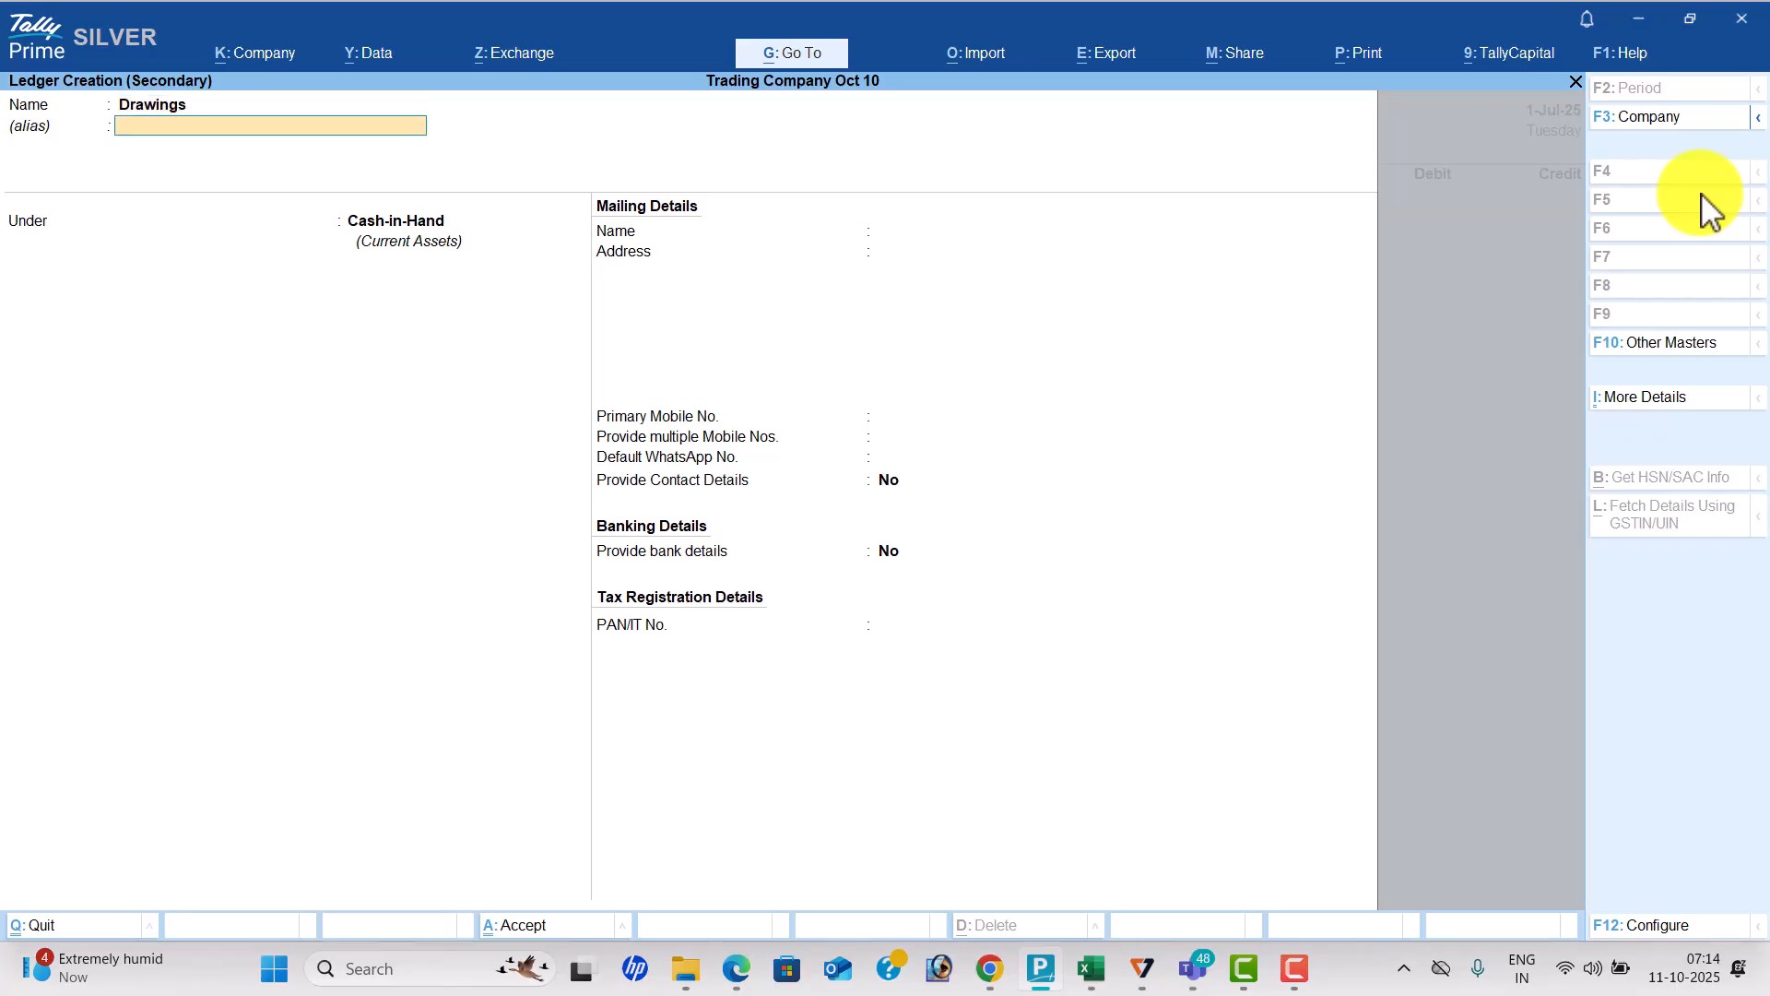
{"action": "key", "text": "Return"}
{"action": "type", "text": "Capital Account"}
{"action": "key", "text": "Return"}
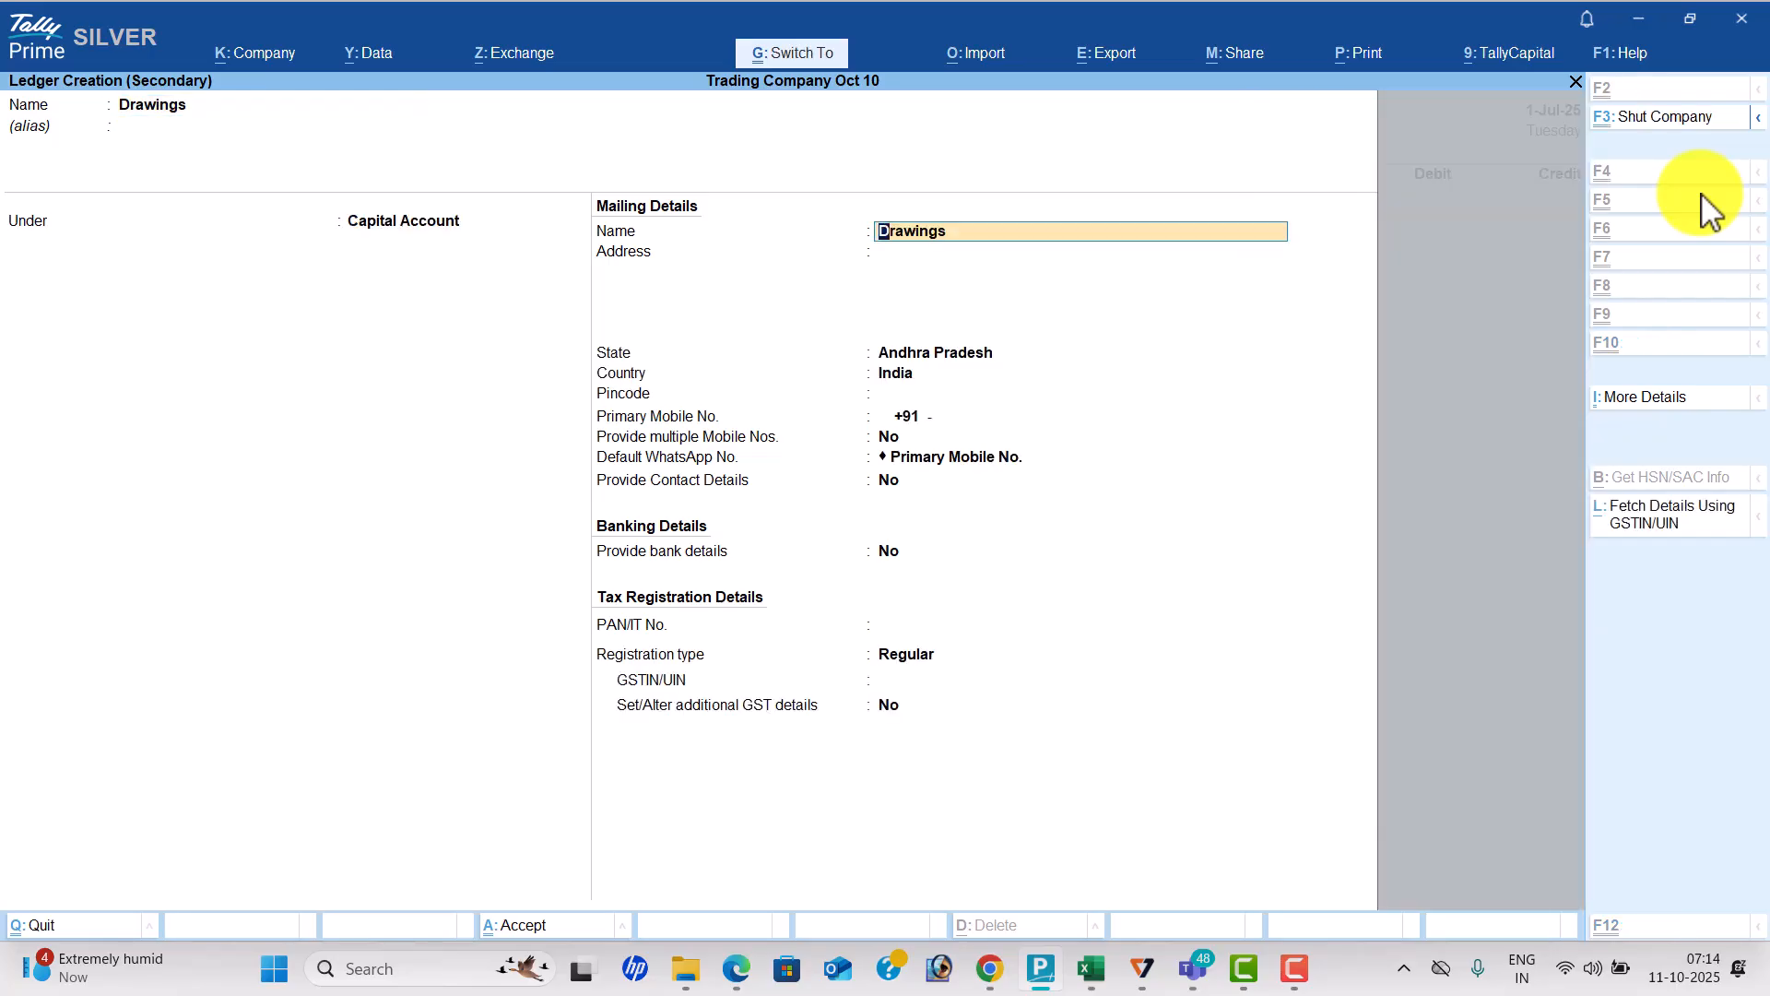
{"action": "key", "text": "ctrl+a"}
Debit Drawings with 5000 as given in the PDF, credit Cash, and save the payment voucher.
{"action": "key", "text": "alt+Tab"}
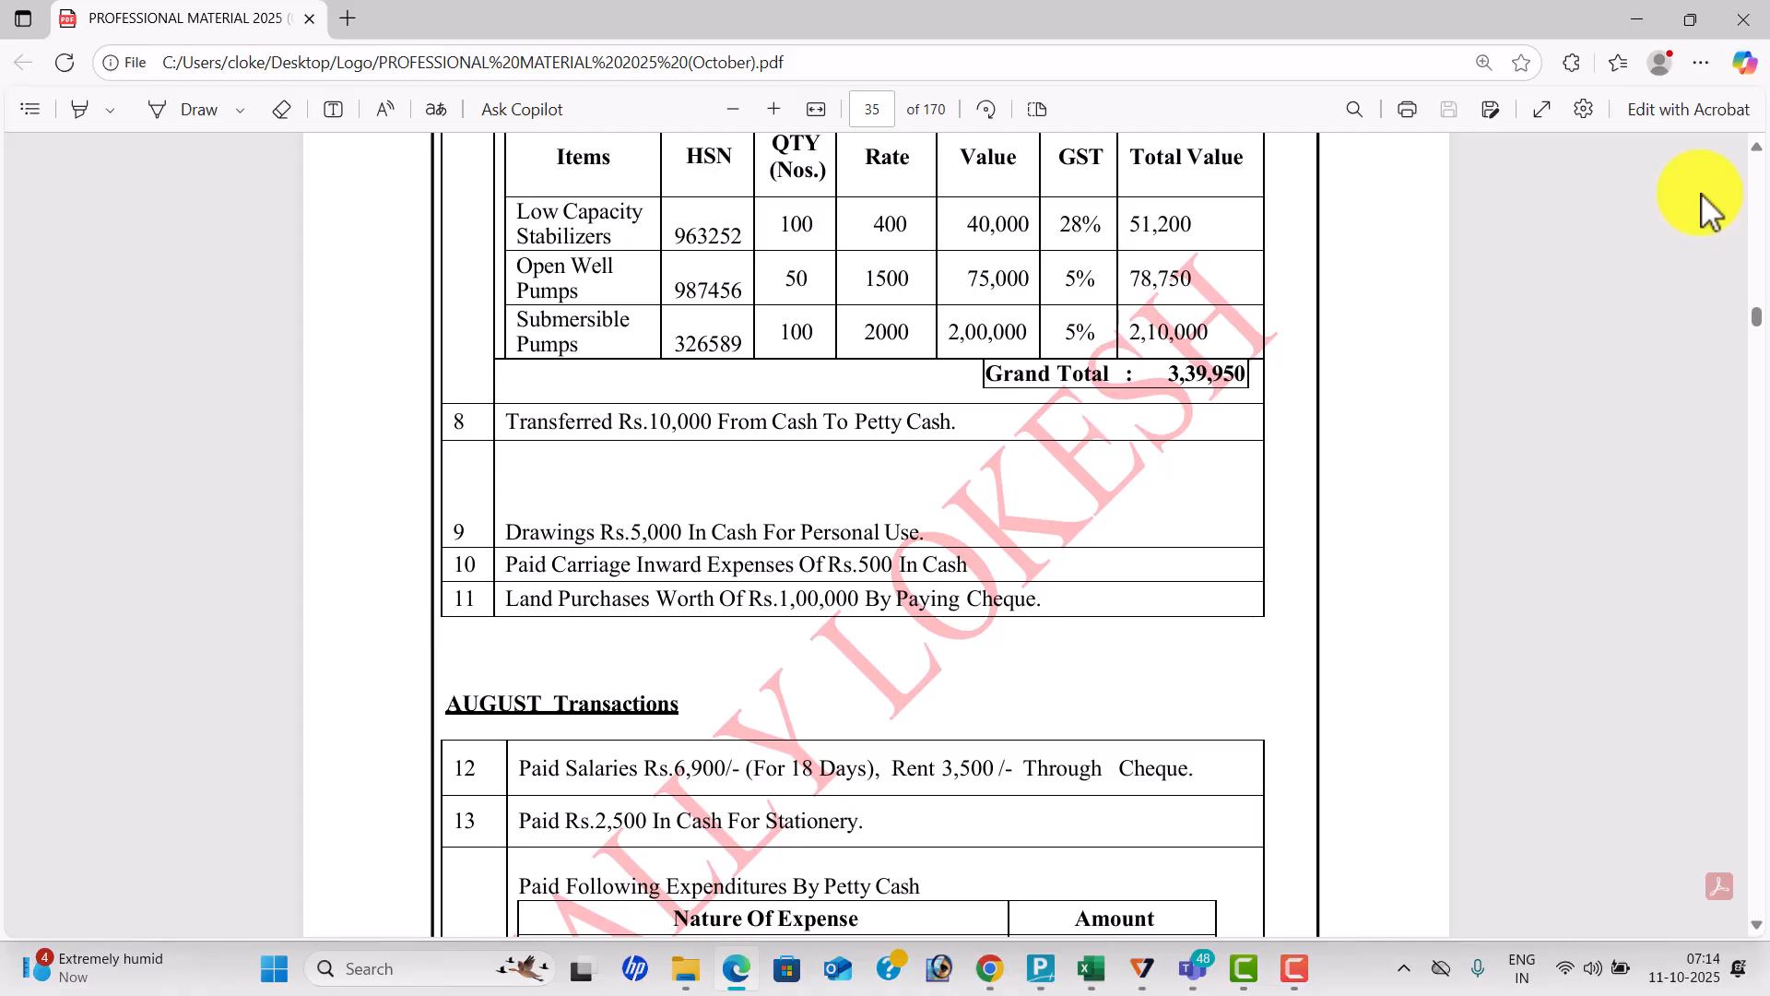
{"action": "key", "text": "alt+Tab"}
{"action": "type", "text": "5000"}
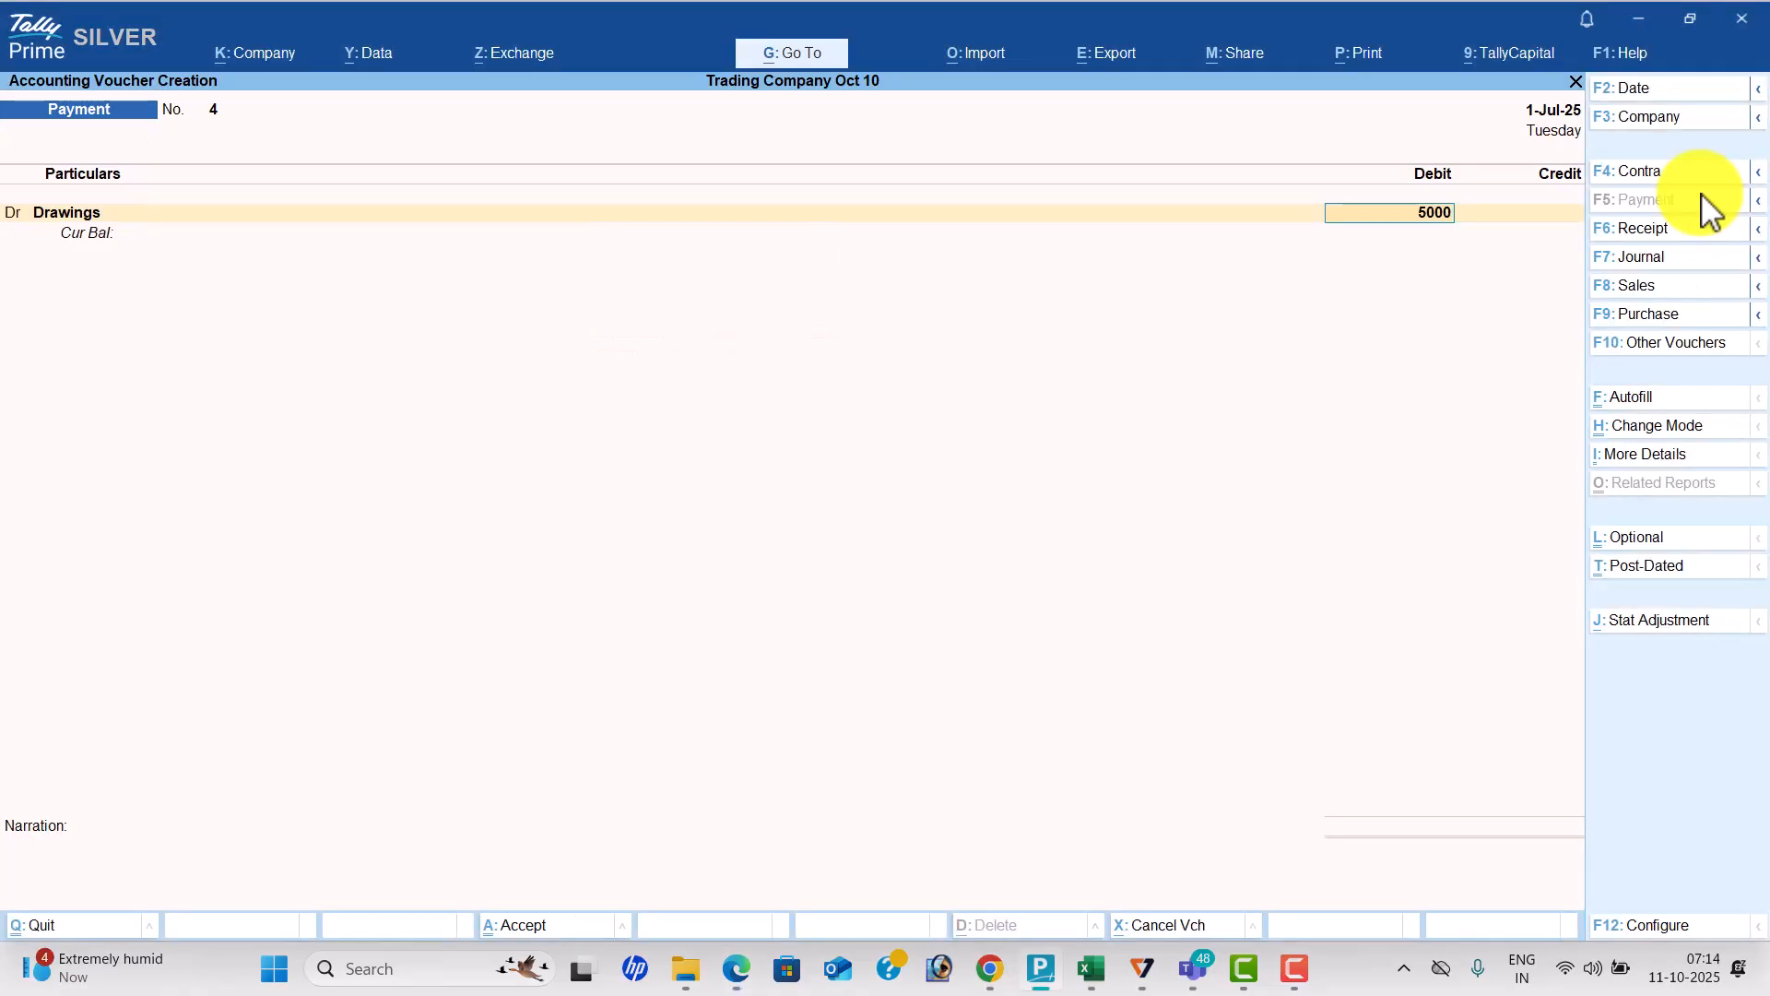
{"action": "key", "text": "Return"}
{"action": "key", "text": "Return"}
{"action": "key", "text": "Down"}
{"action": "key", "text": "Down"}
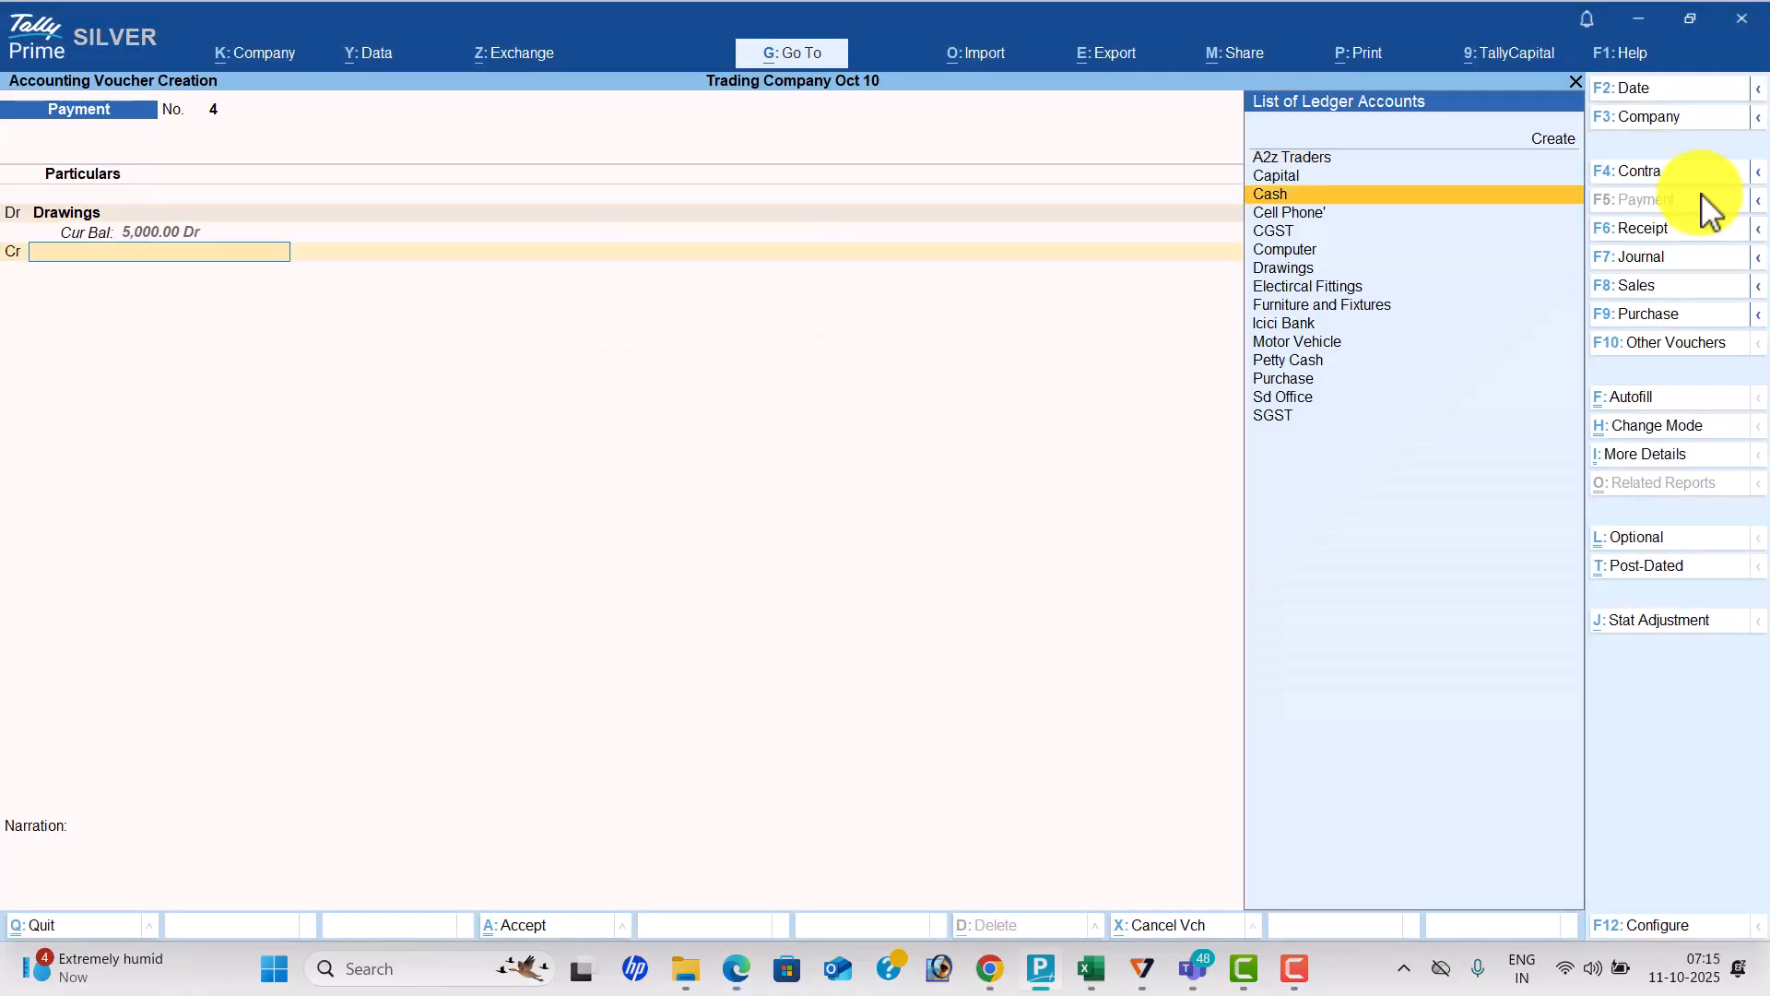
{"action": "key", "text": "Return"}
{"action": "key", "text": "Return"}
{"action": "key", "text": "Return"}
{"action": "key", "text": "Return"}
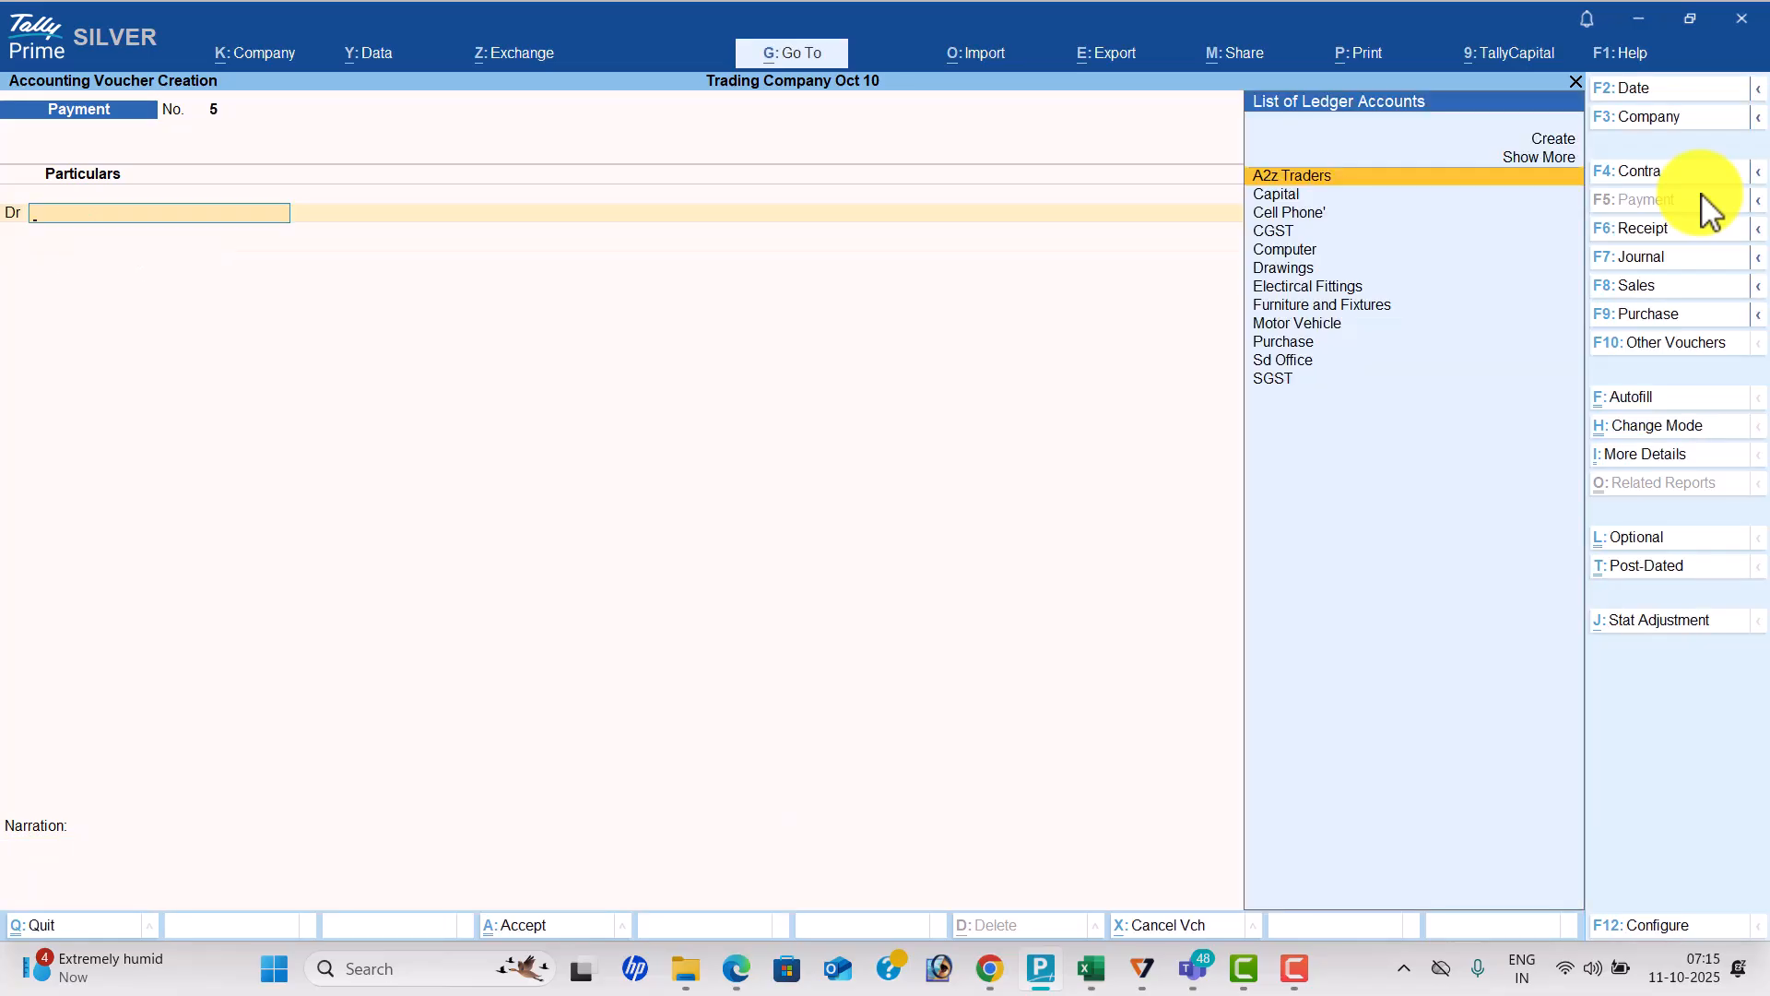
Create a Carriage Inwards ledger under Direct Expenses for transaction 10 in a new payment voucher.
{"action": "key", "text": "alt+c"}
{"action": "key", "text": "alt+Tab"}
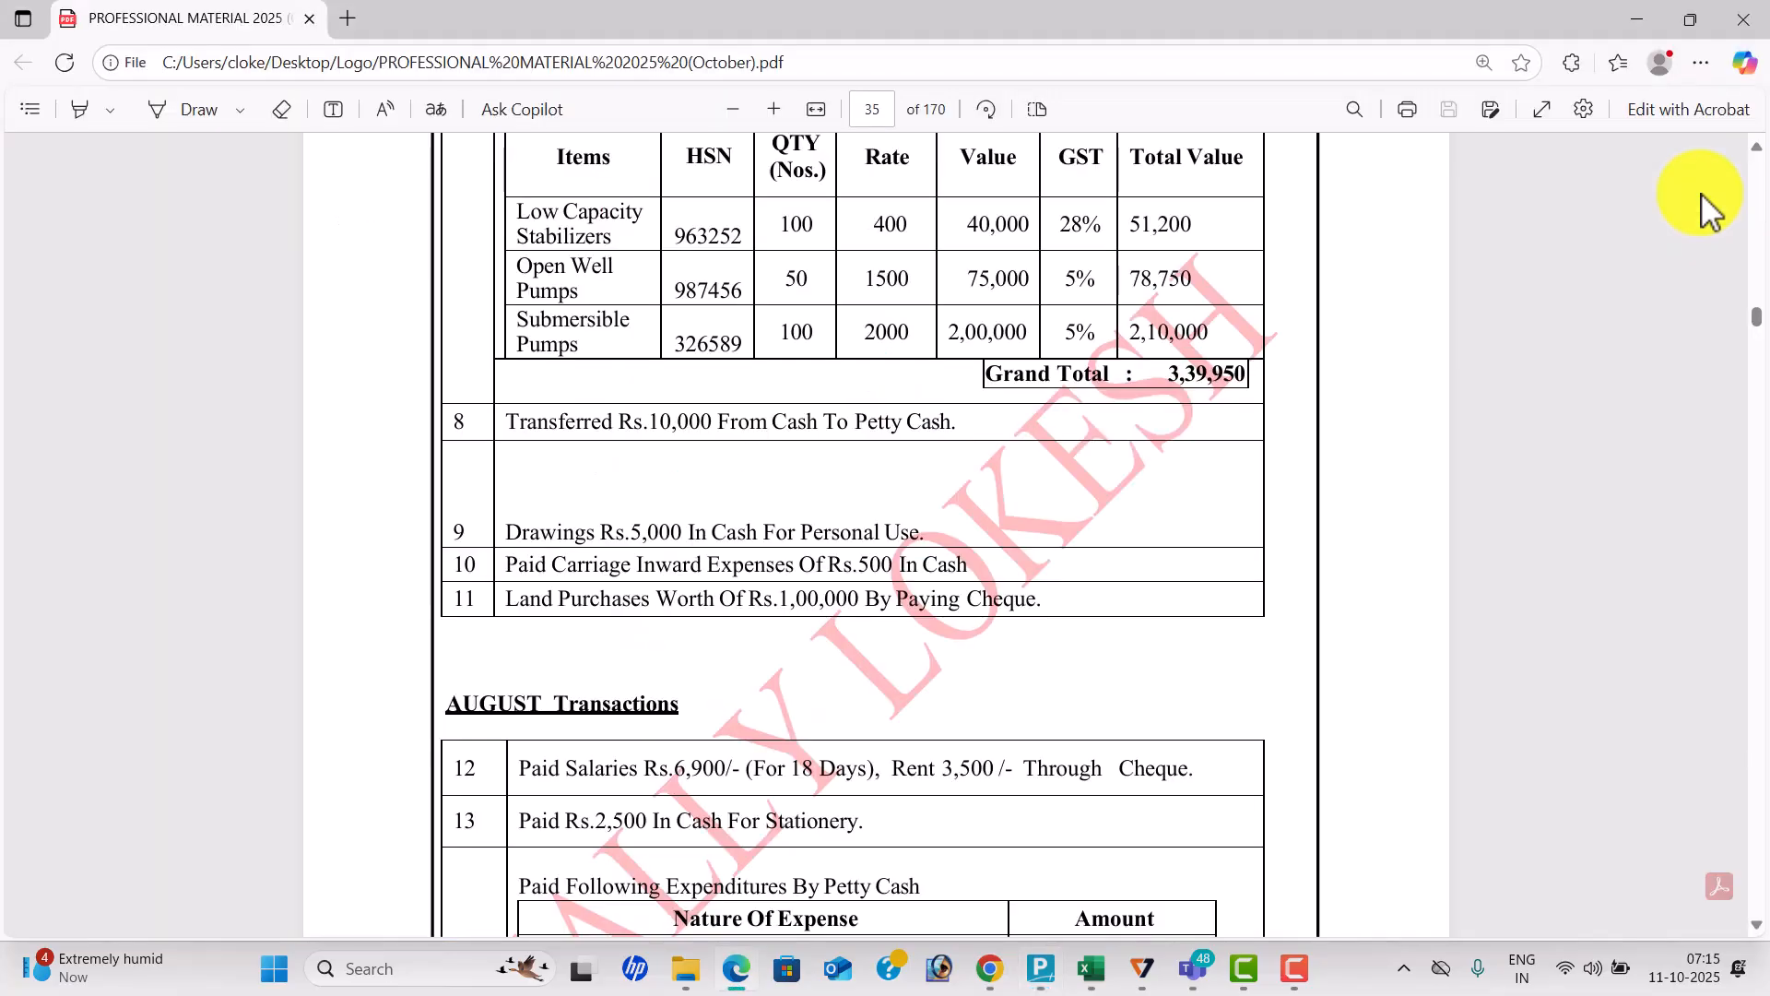
{"action": "key", "text": "alt+Tab"}
{"action": "type", "text": "Carr"}
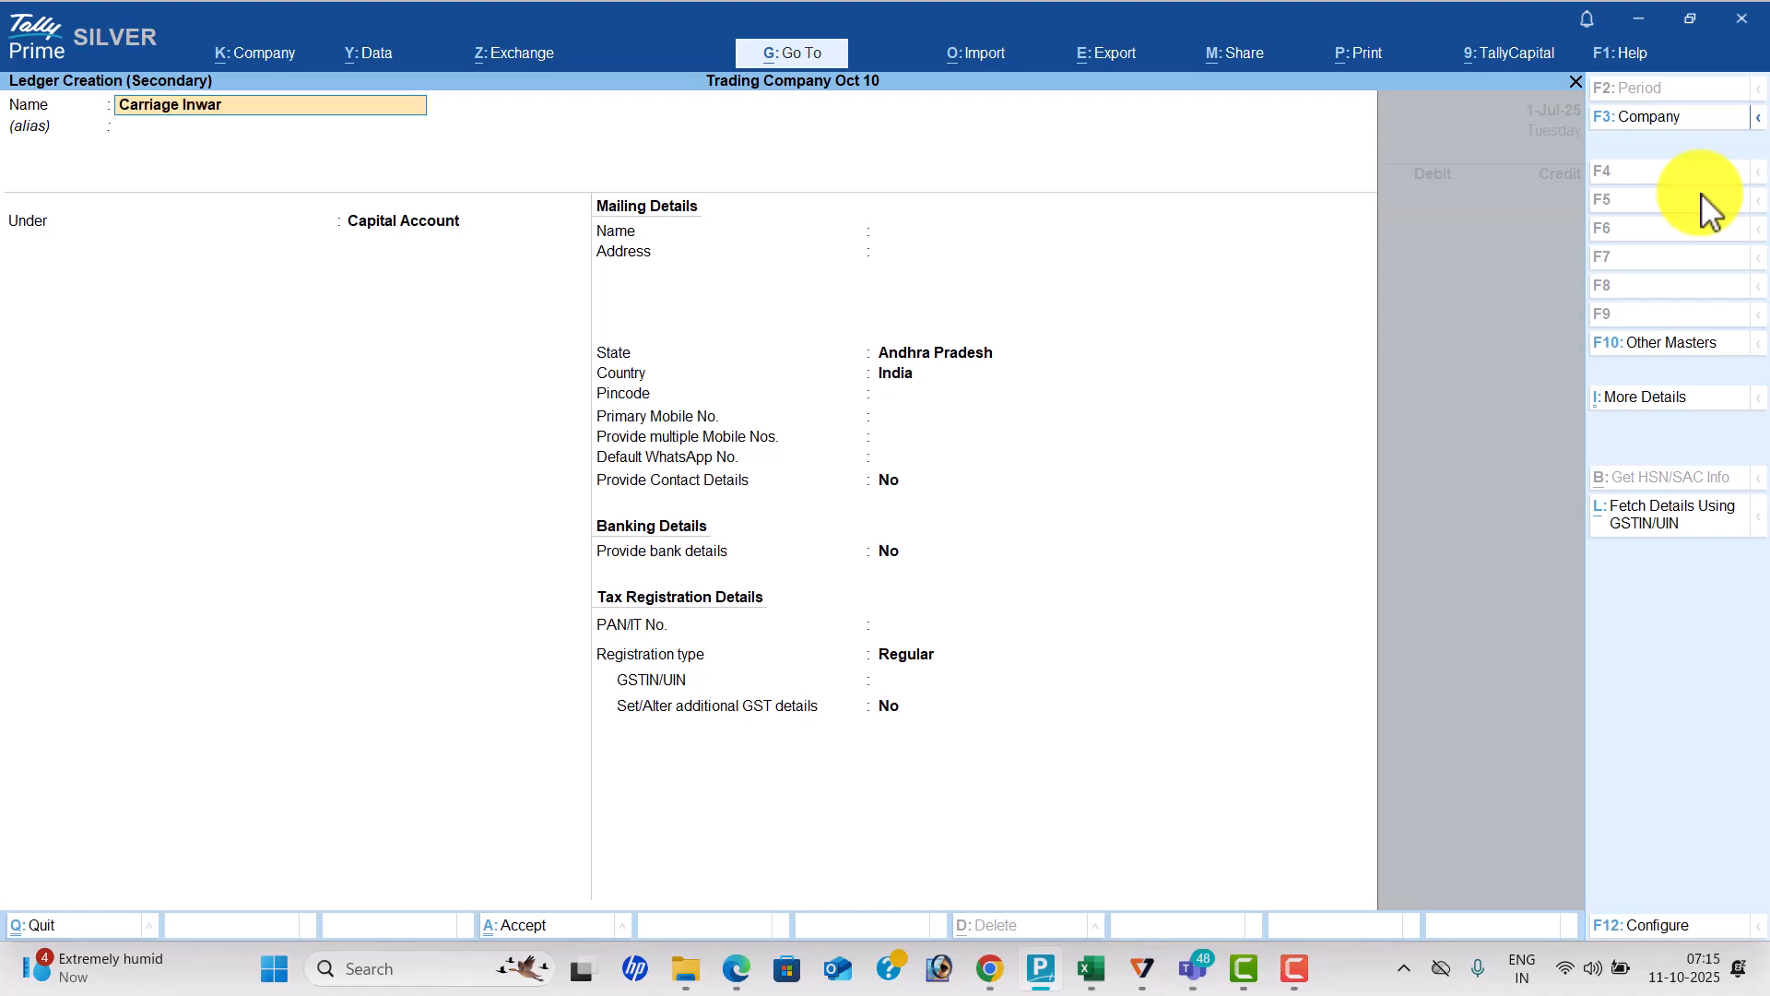
{"action": "key", "text": "Return"}
{"action": "type", "text": "Di"}
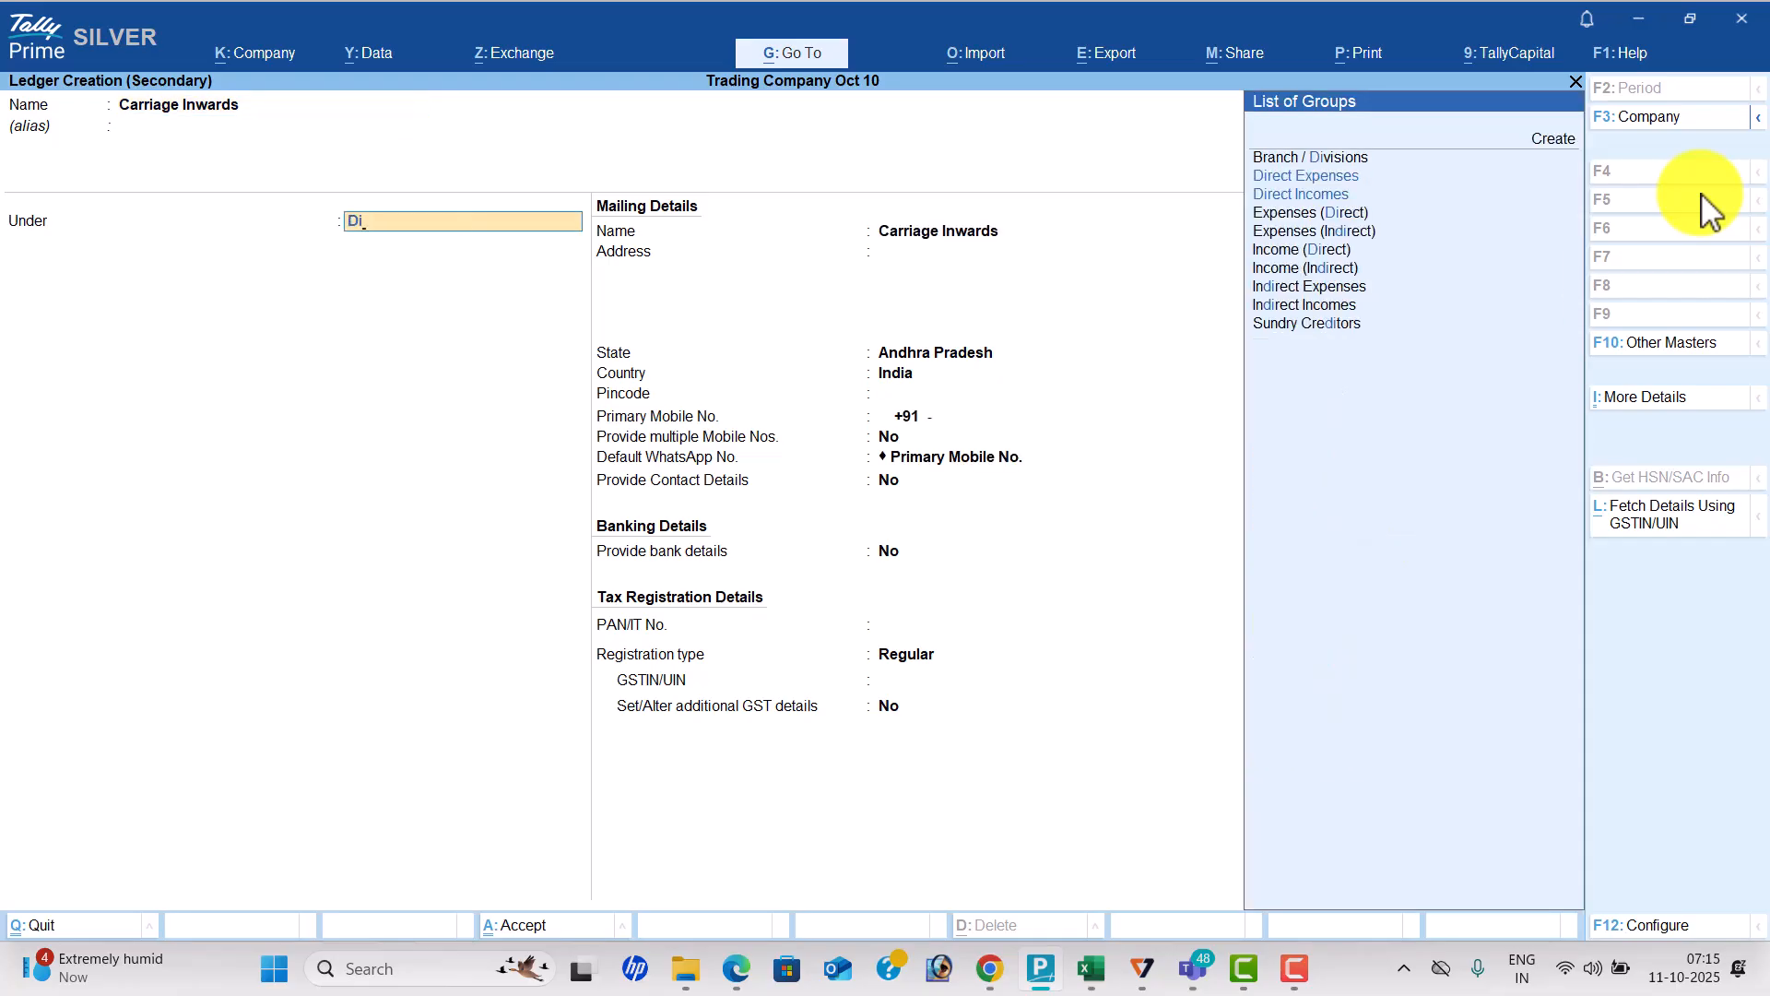
{"action": "key", "text": "Return"}
{"action": "key", "text": "ctrl+a"}
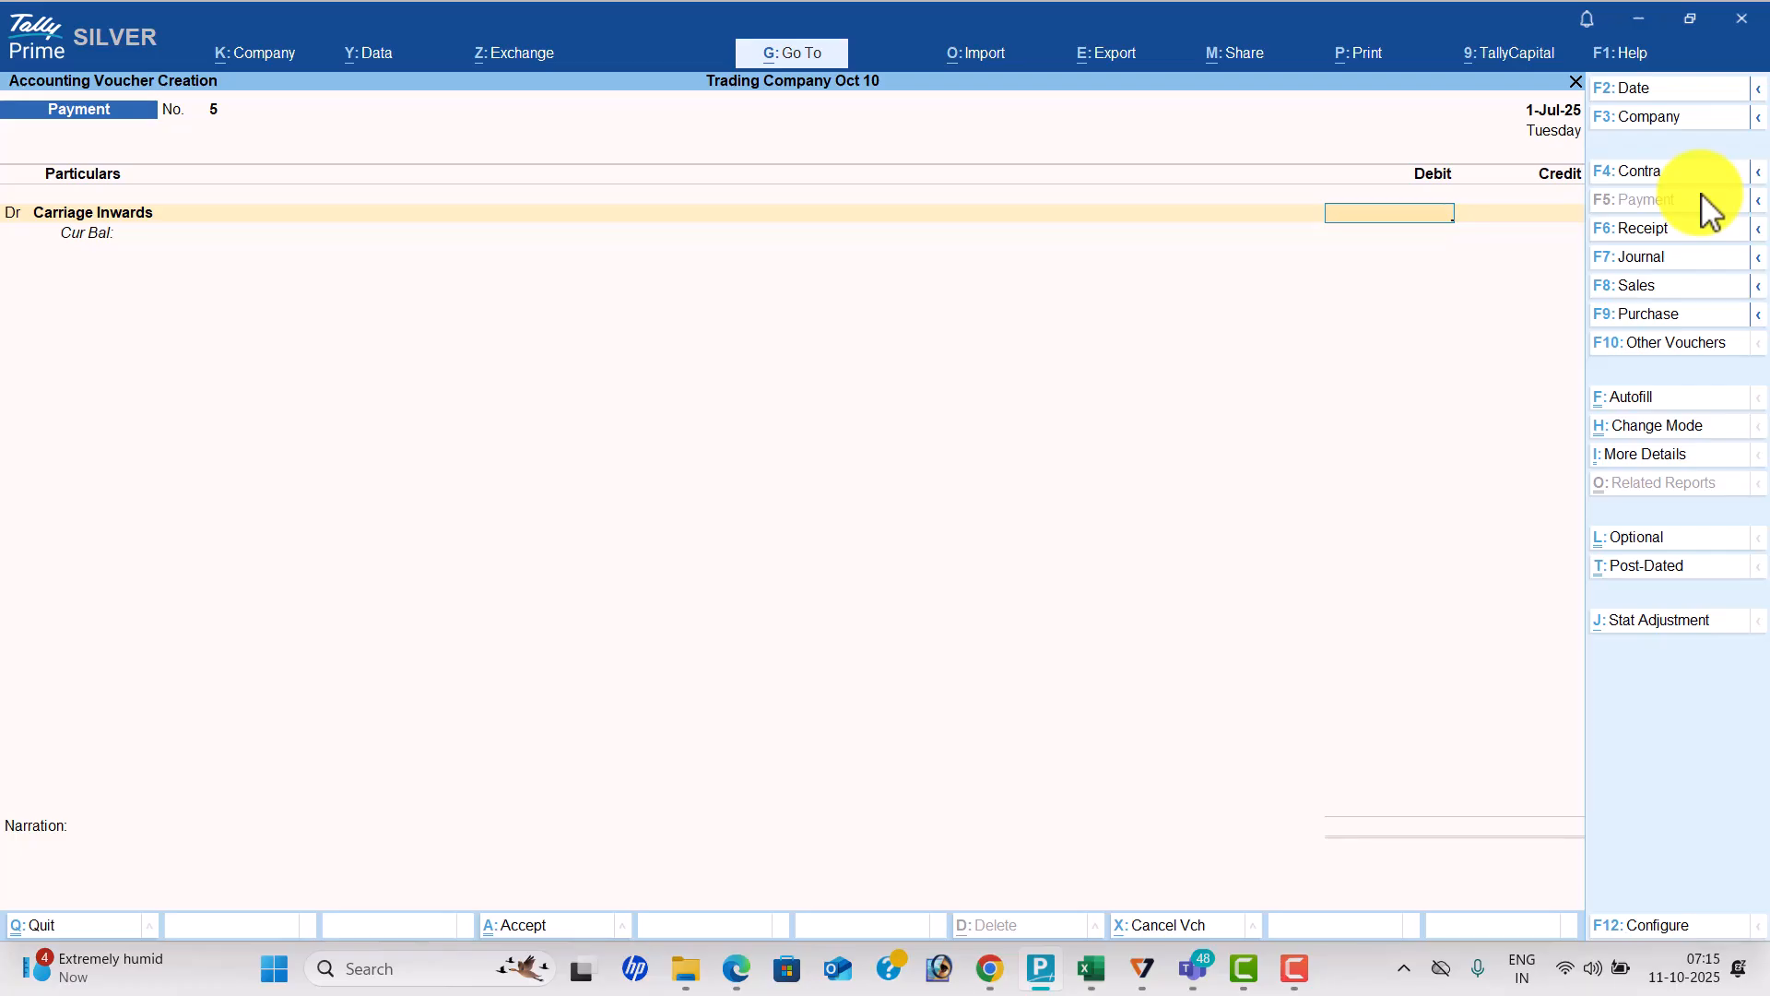
Debit Carriage Inwards with 500 as given in the PDF, credit Cash, and save the payment voucher.
{"action": "key", "text": "alt+Tab"}
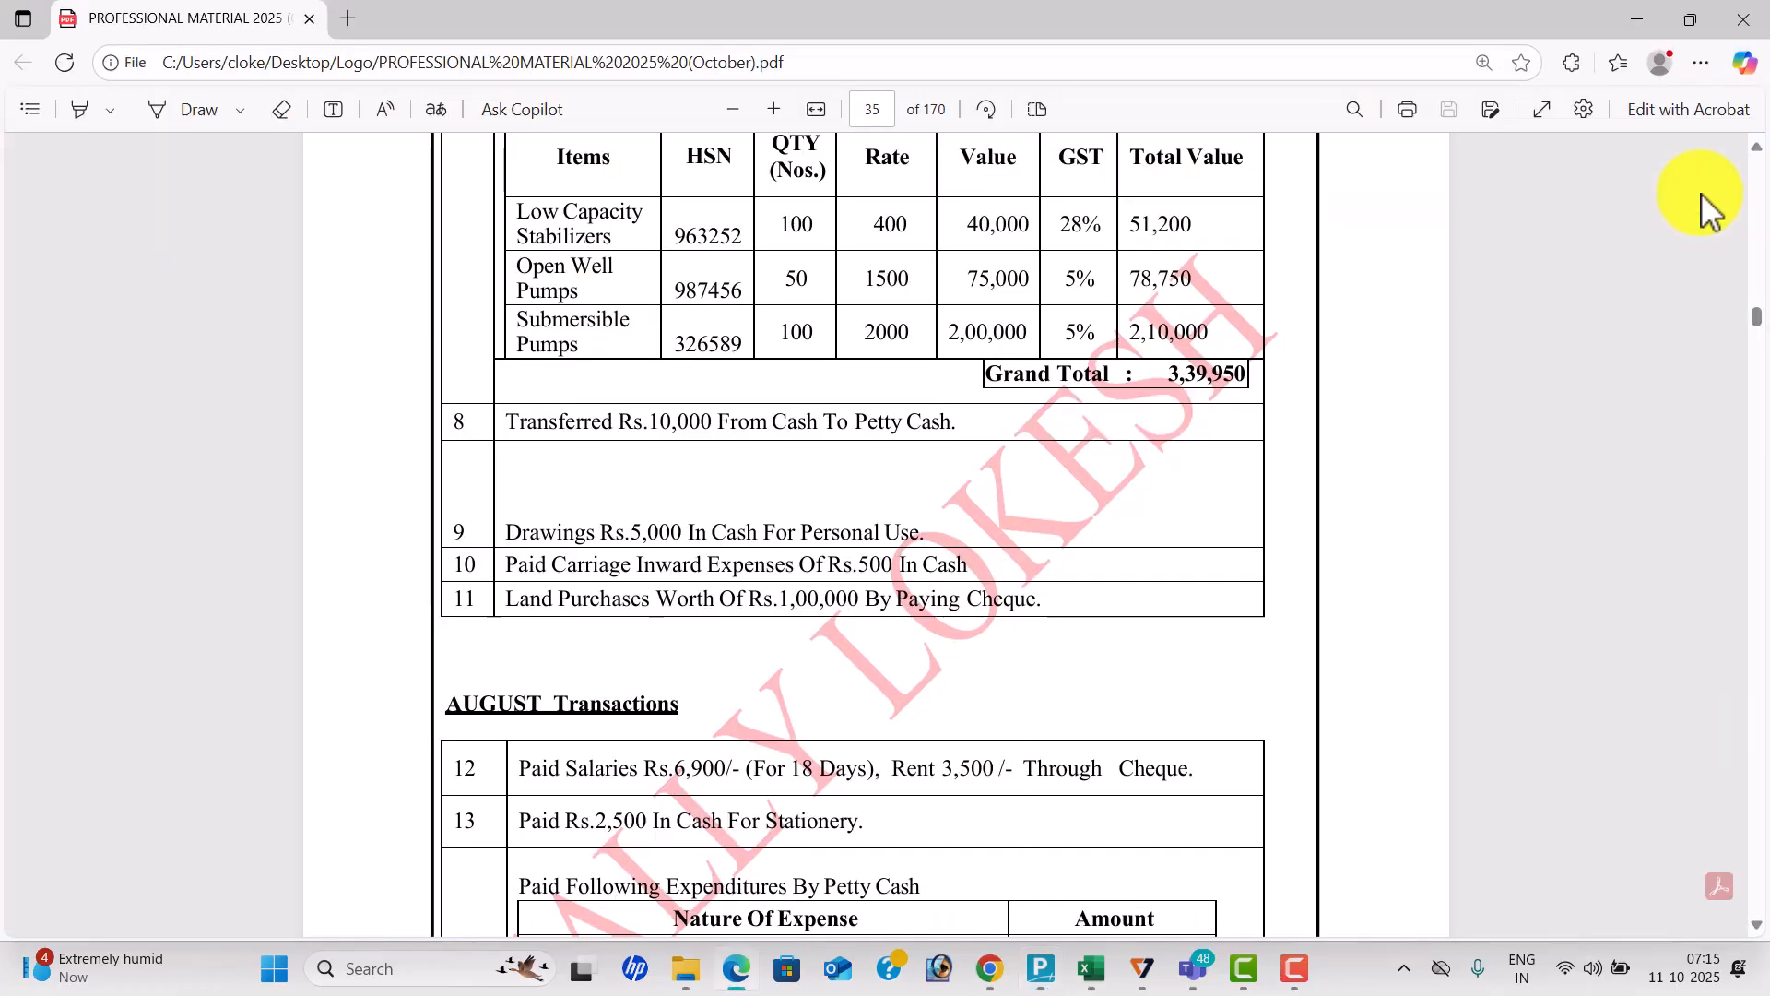
{"action": "key", "text": "alt+Tab"}
{"action": "type", "text": "500"}
{"action": "key", "text": "Return"}
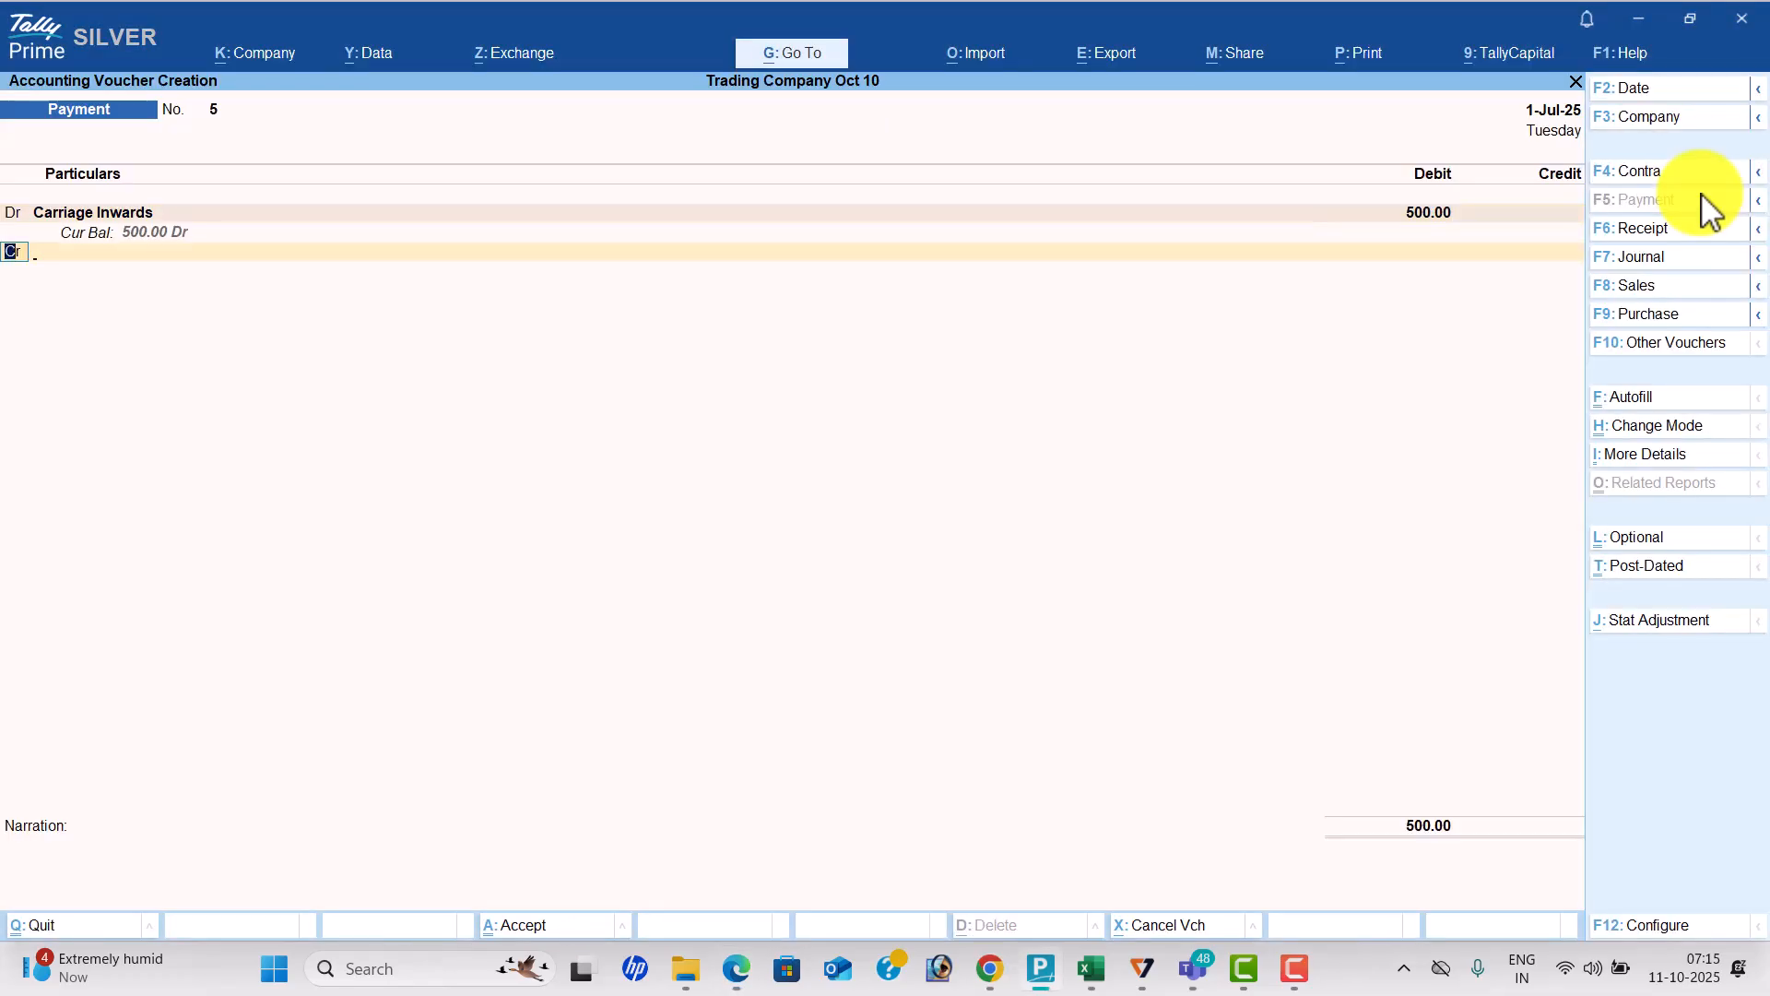
{"action": "key", "text": "Down"}
{"action": "key", "text": "Down"}
{"action": "key", "text": "Return"}
{"action": "key", "text": "Return"}
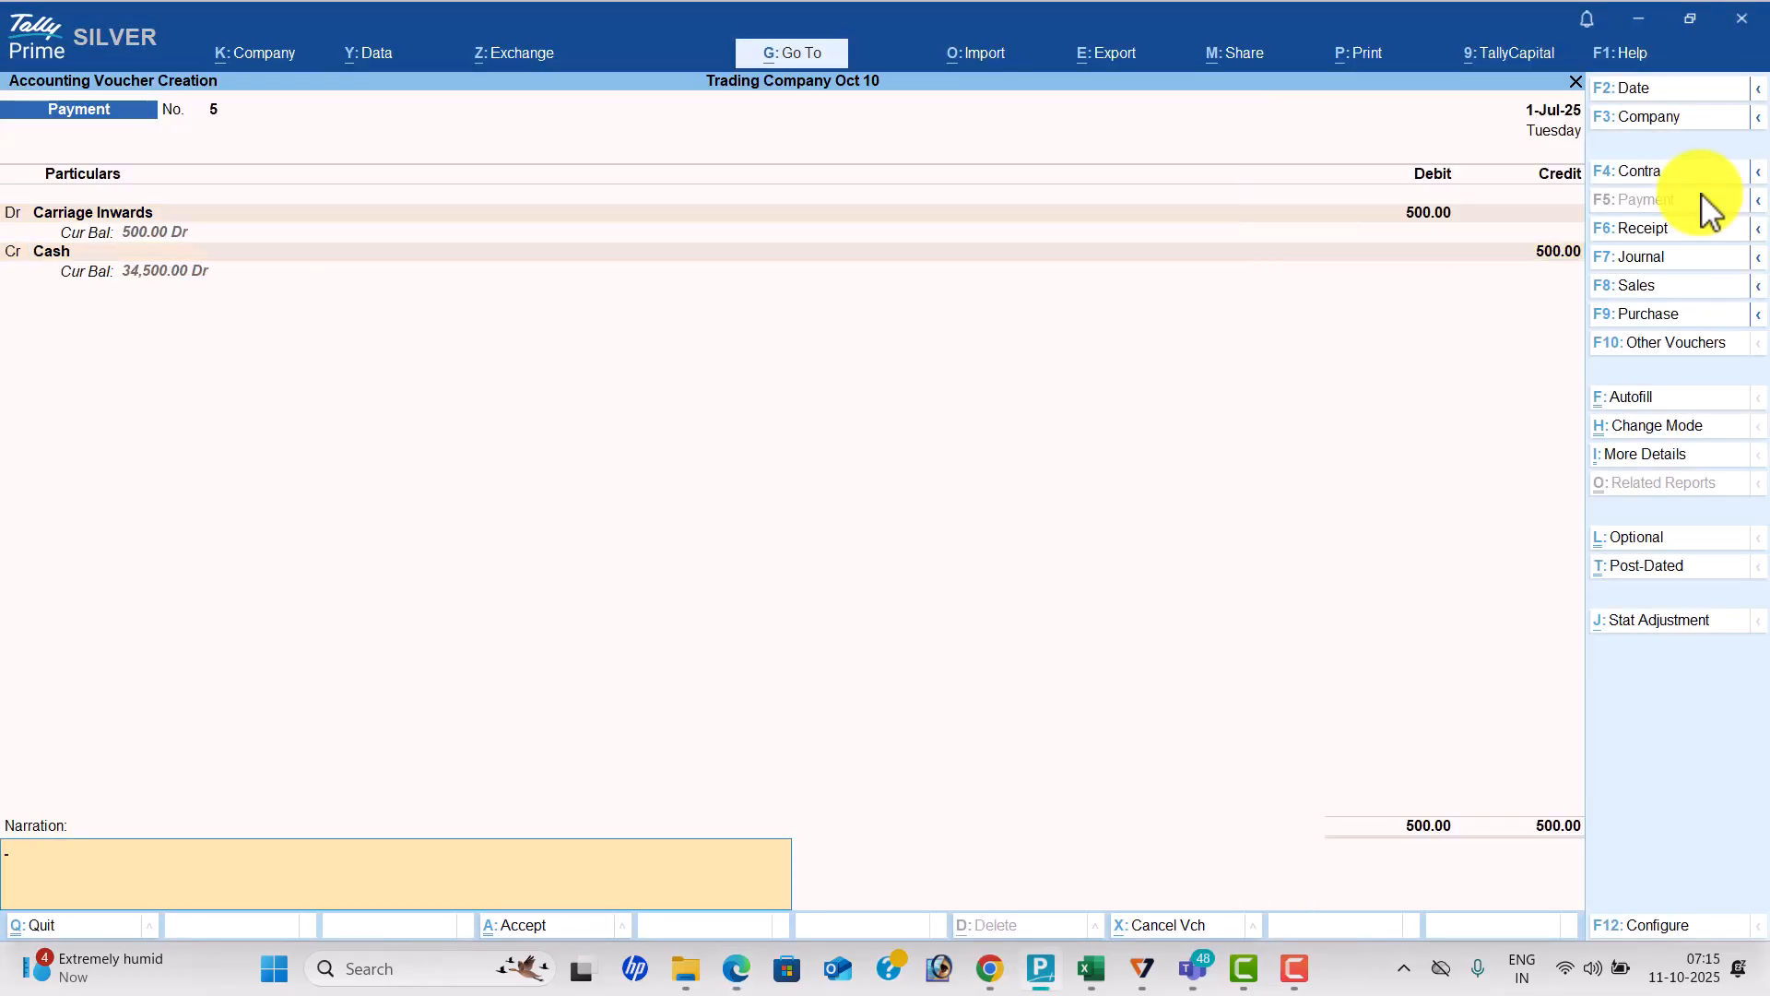
{"action": "key", "text": "Return"}
{"action": "key", "text": "Return"}
Check transaction 11 in the PDF and create a Land ledger under Fixed Assets in the new payment voucher.
{"action": "key", "text": "alt+Tab"}
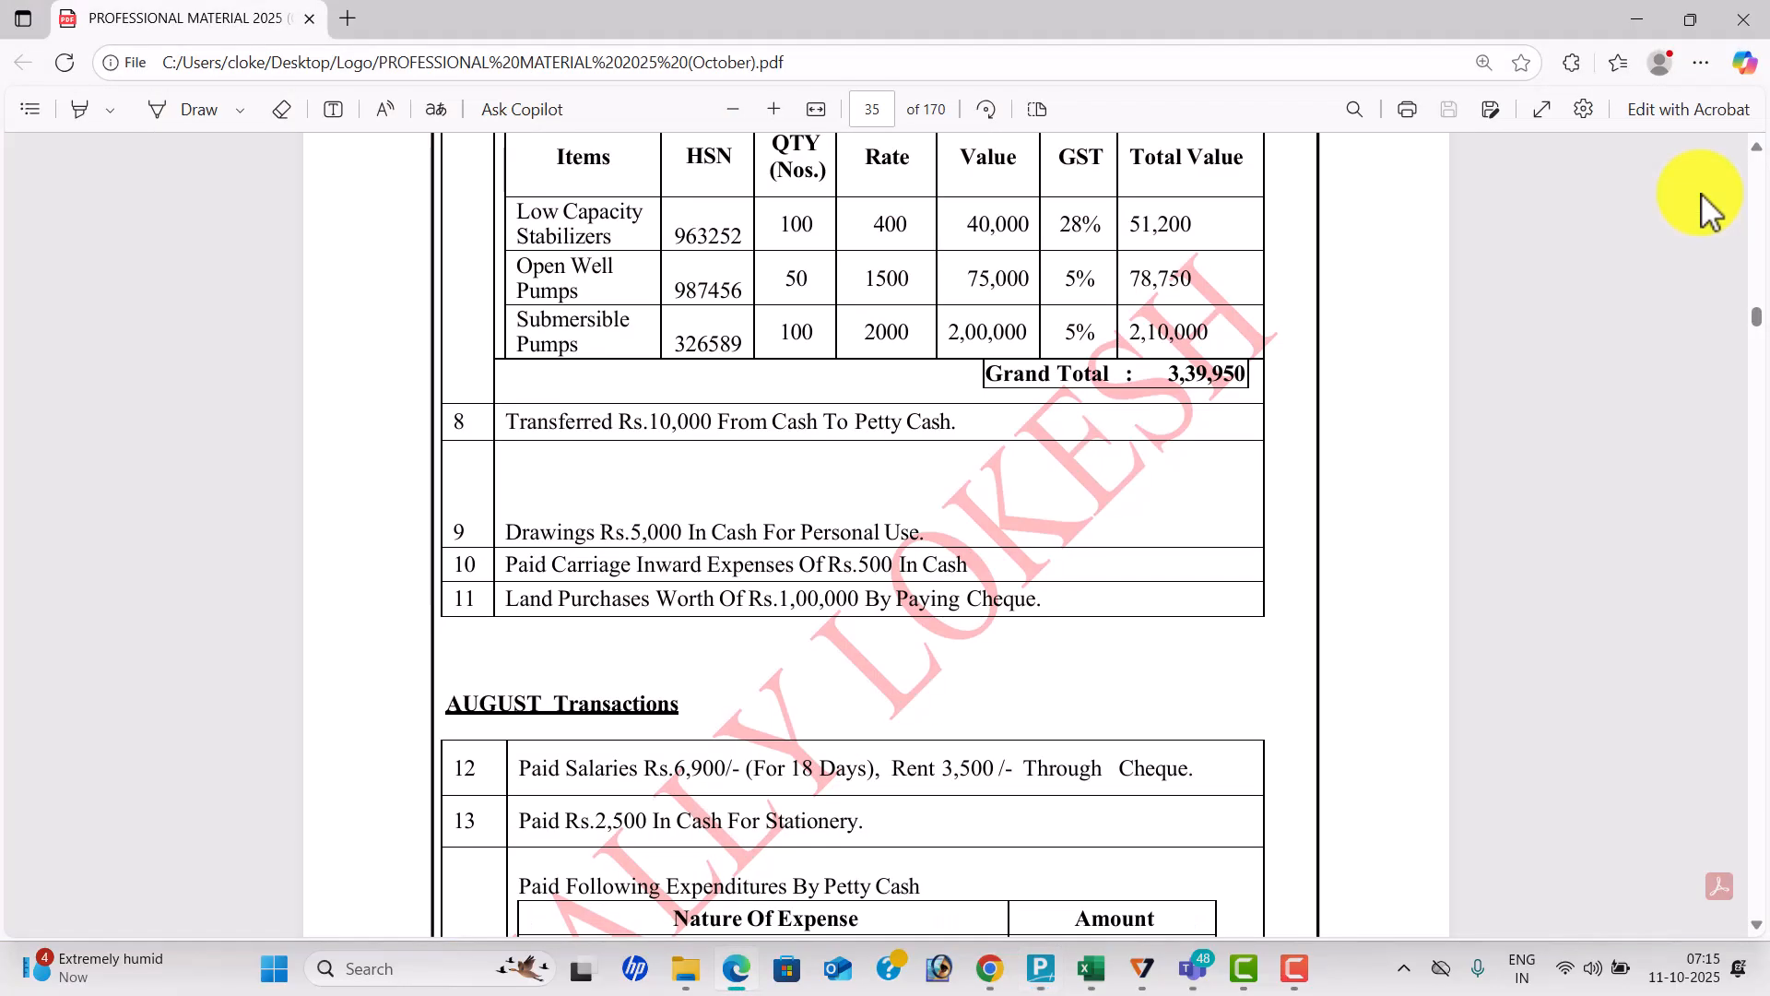
{"action": "key", "text": "alt+Tab"}
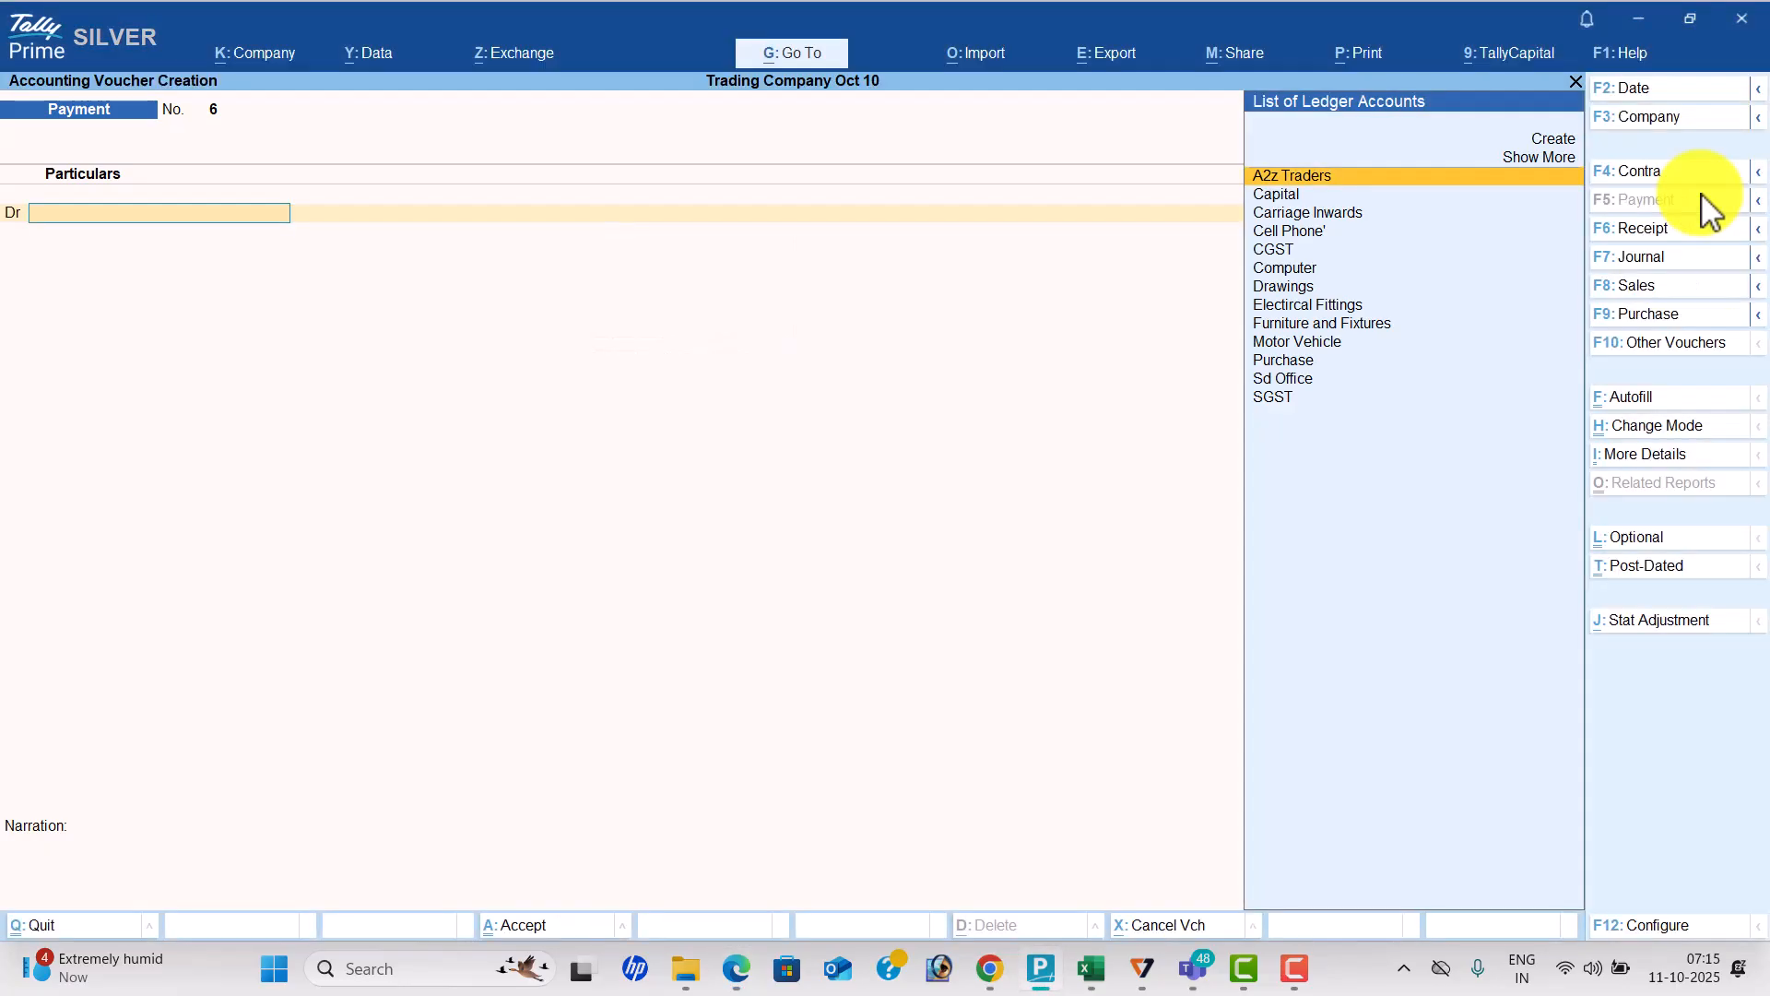
{"action": "key", "text": "alt+c"}
{"action": "type", "text": "Land"}
{"action": "key", "text": "Return"}
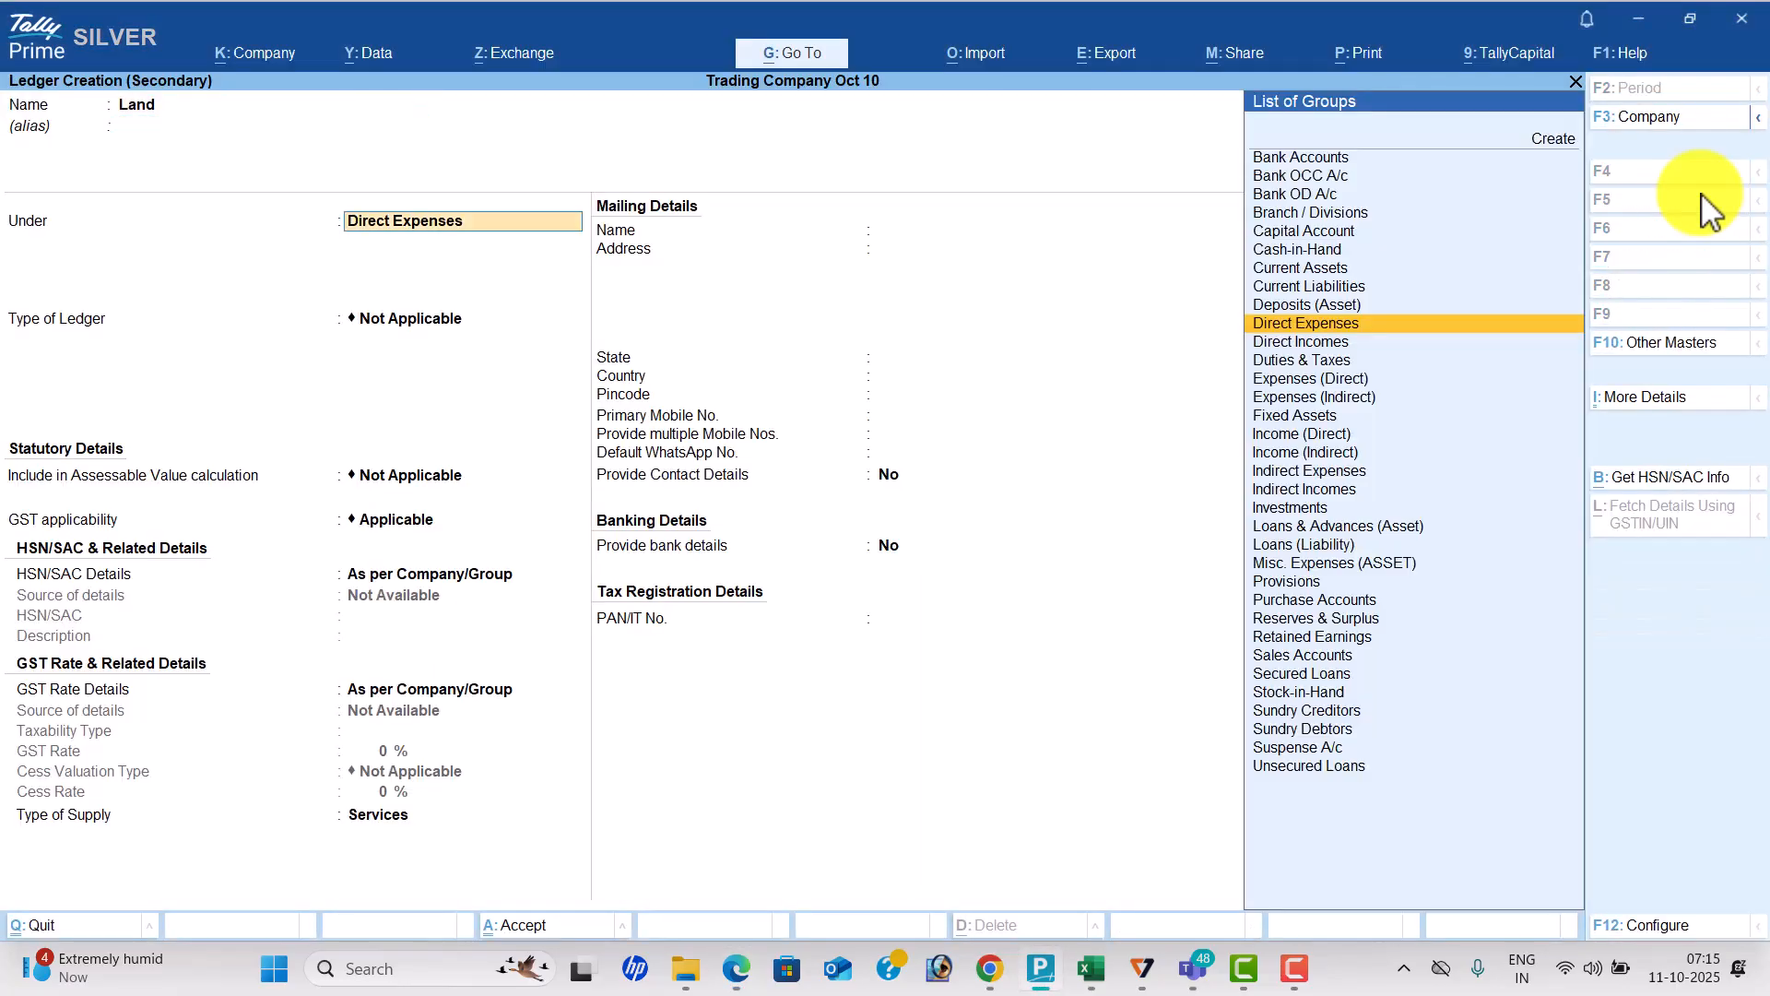
{"action": "type", "text": "fix"}
{"action": "key", "text": "Return"}
{"action": "key", "text": "ctrl+a"}
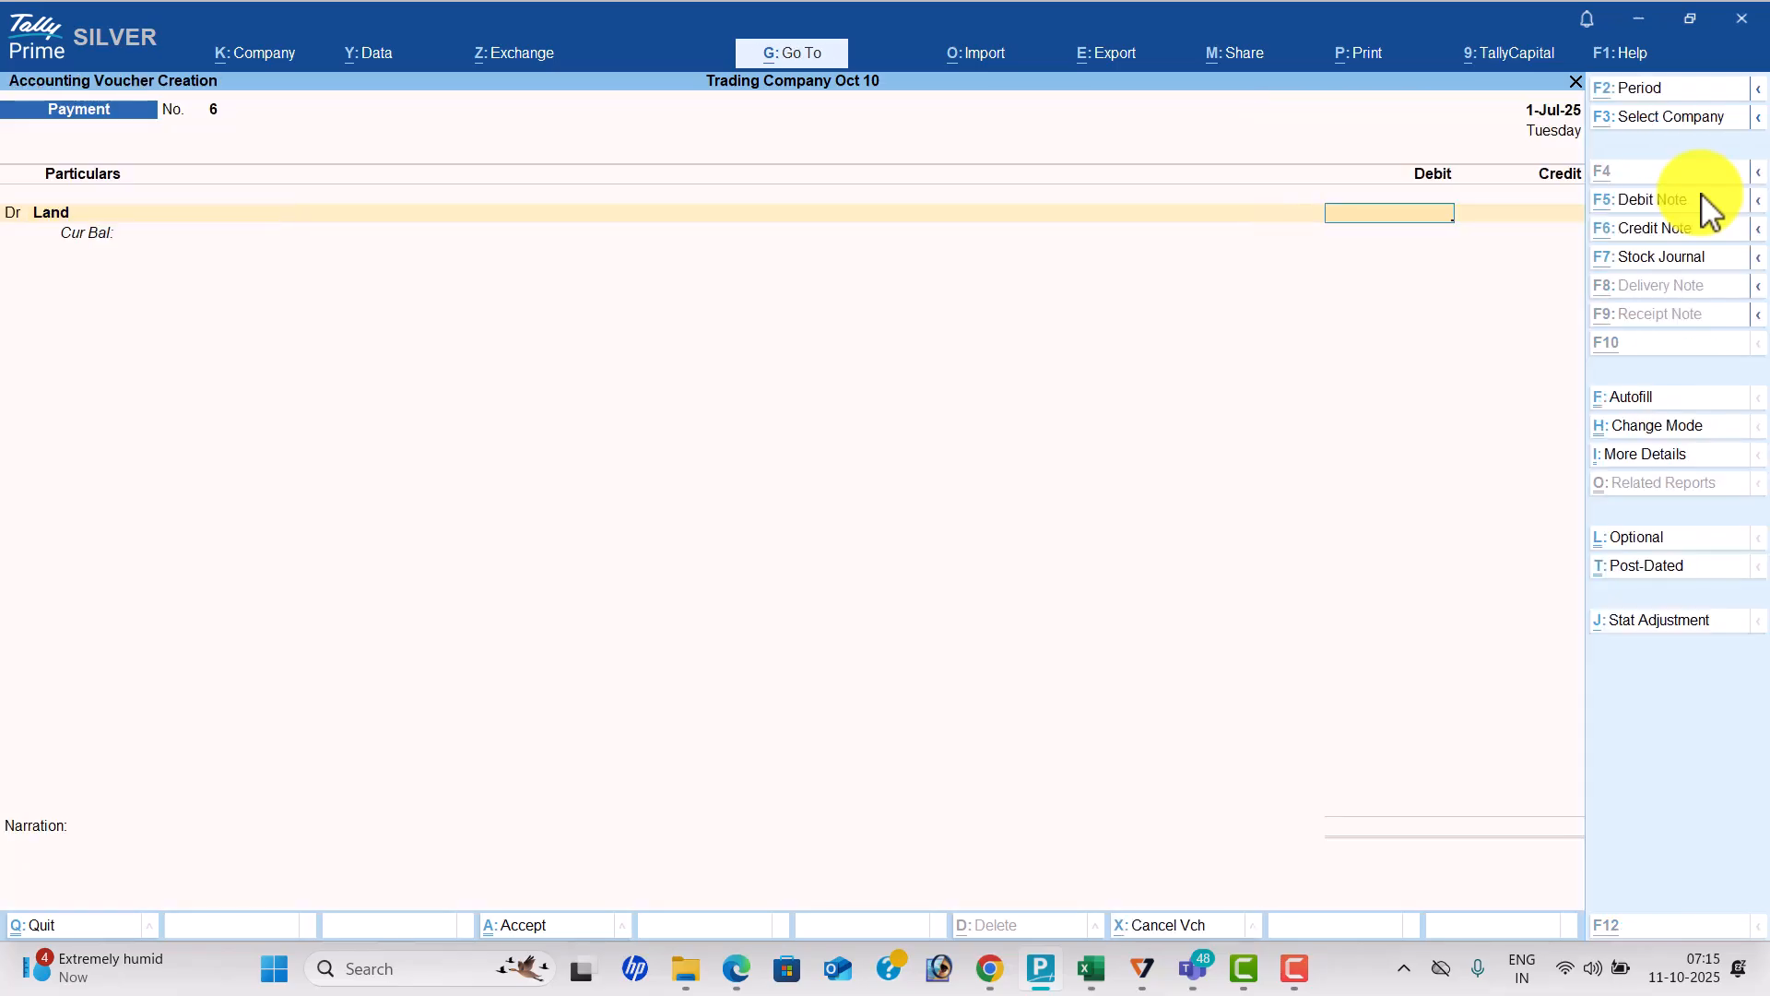
Debit Land with 100000 as given in the PDF, credit Icici Bank, and save the payment voucher.
{"action": "key", "text": "alt+Tab"}
{"action": "key", "text": "alt+Tab"}
{"action": "type", "text": "100000"}
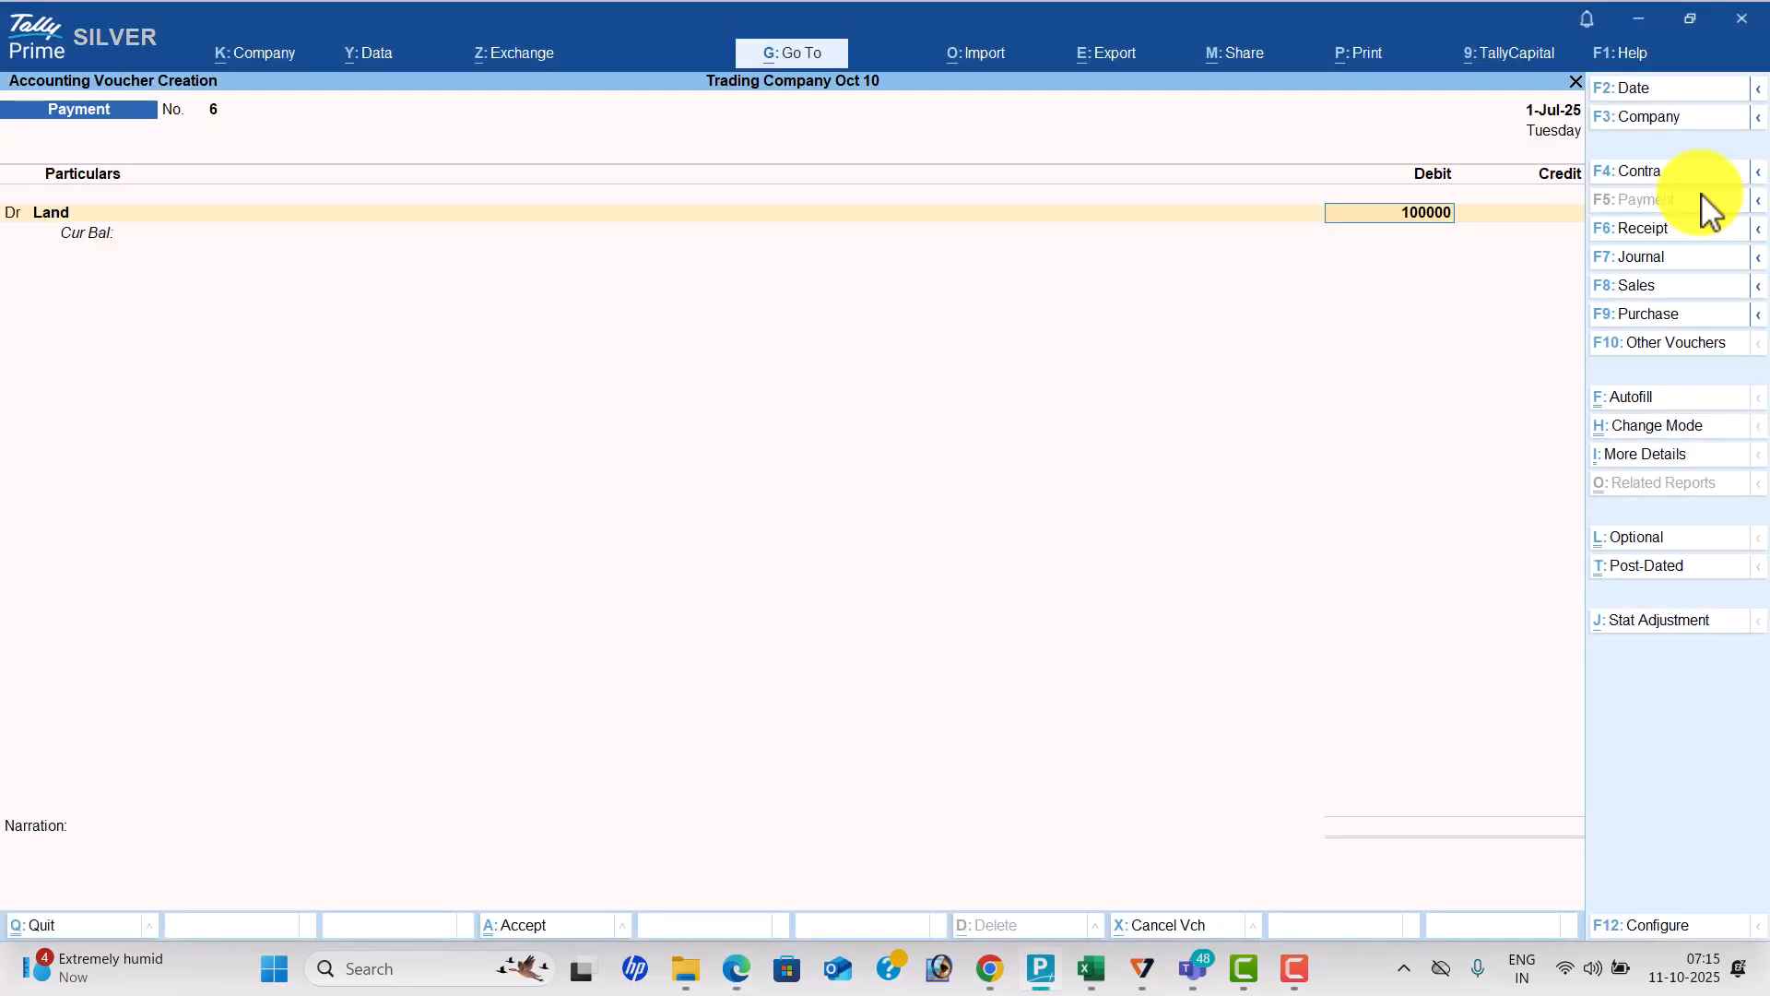
{"action": "key", "text": "Return"}
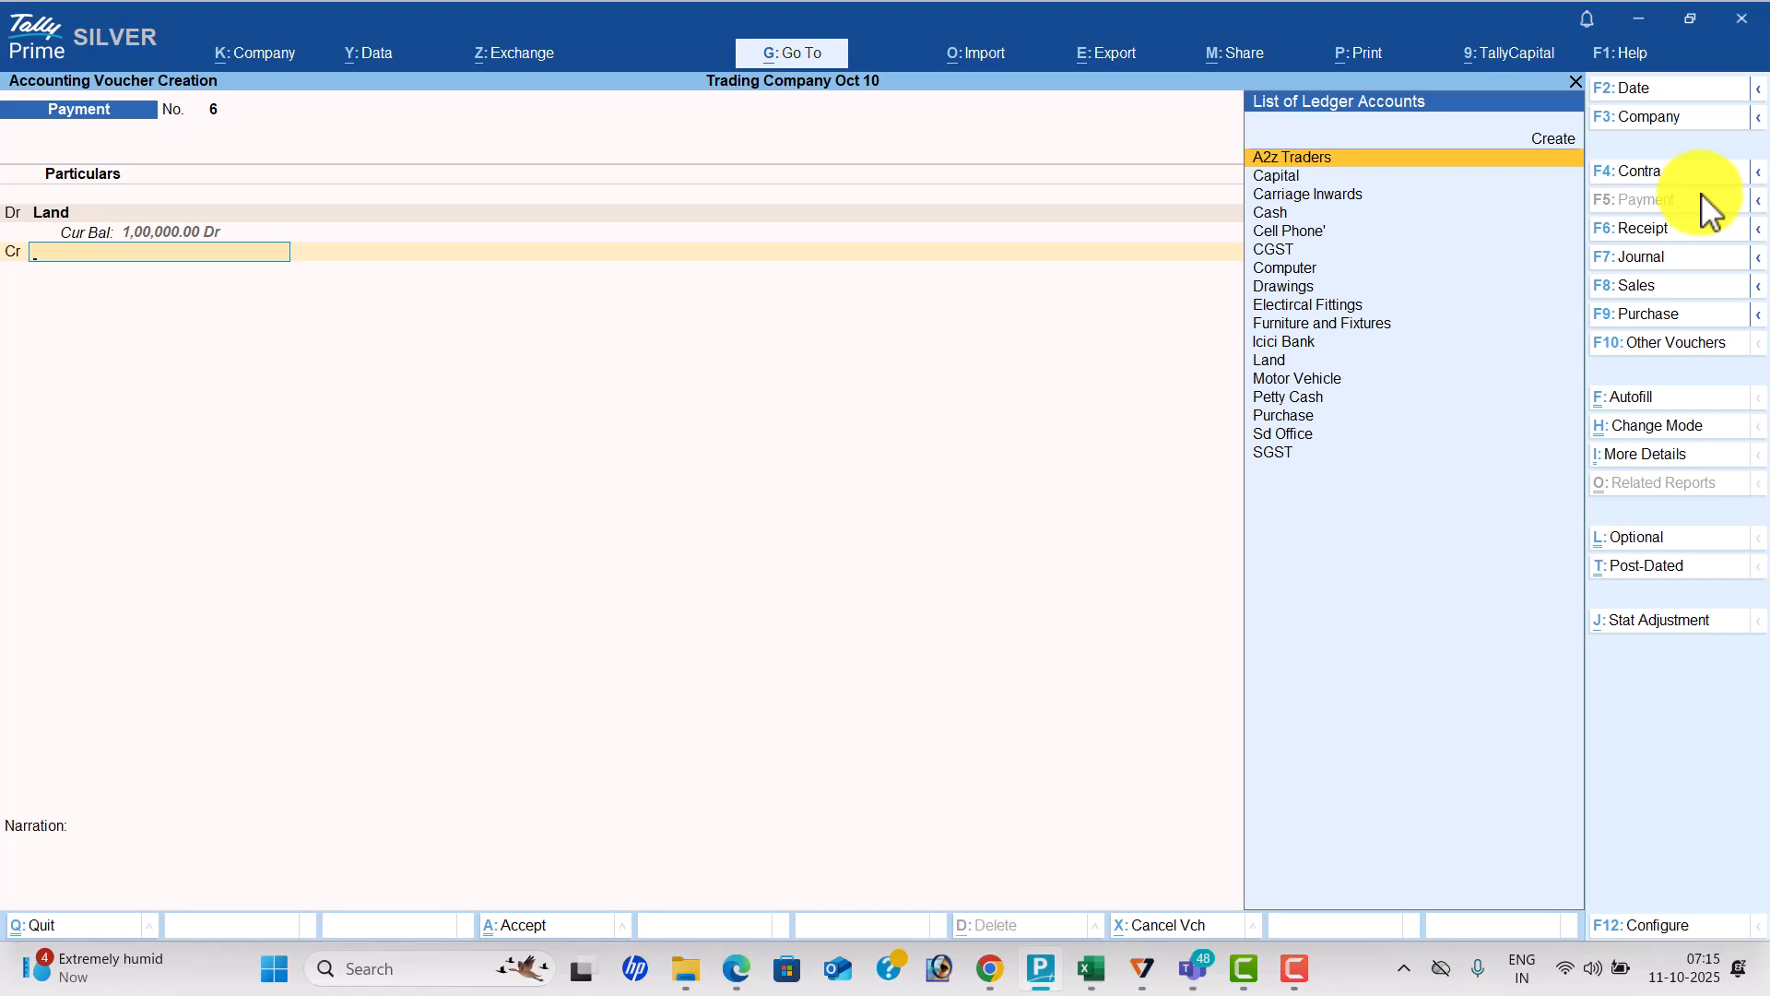
{"action": "type", "text": "I"}
{"action": "key", "text": "Return"}
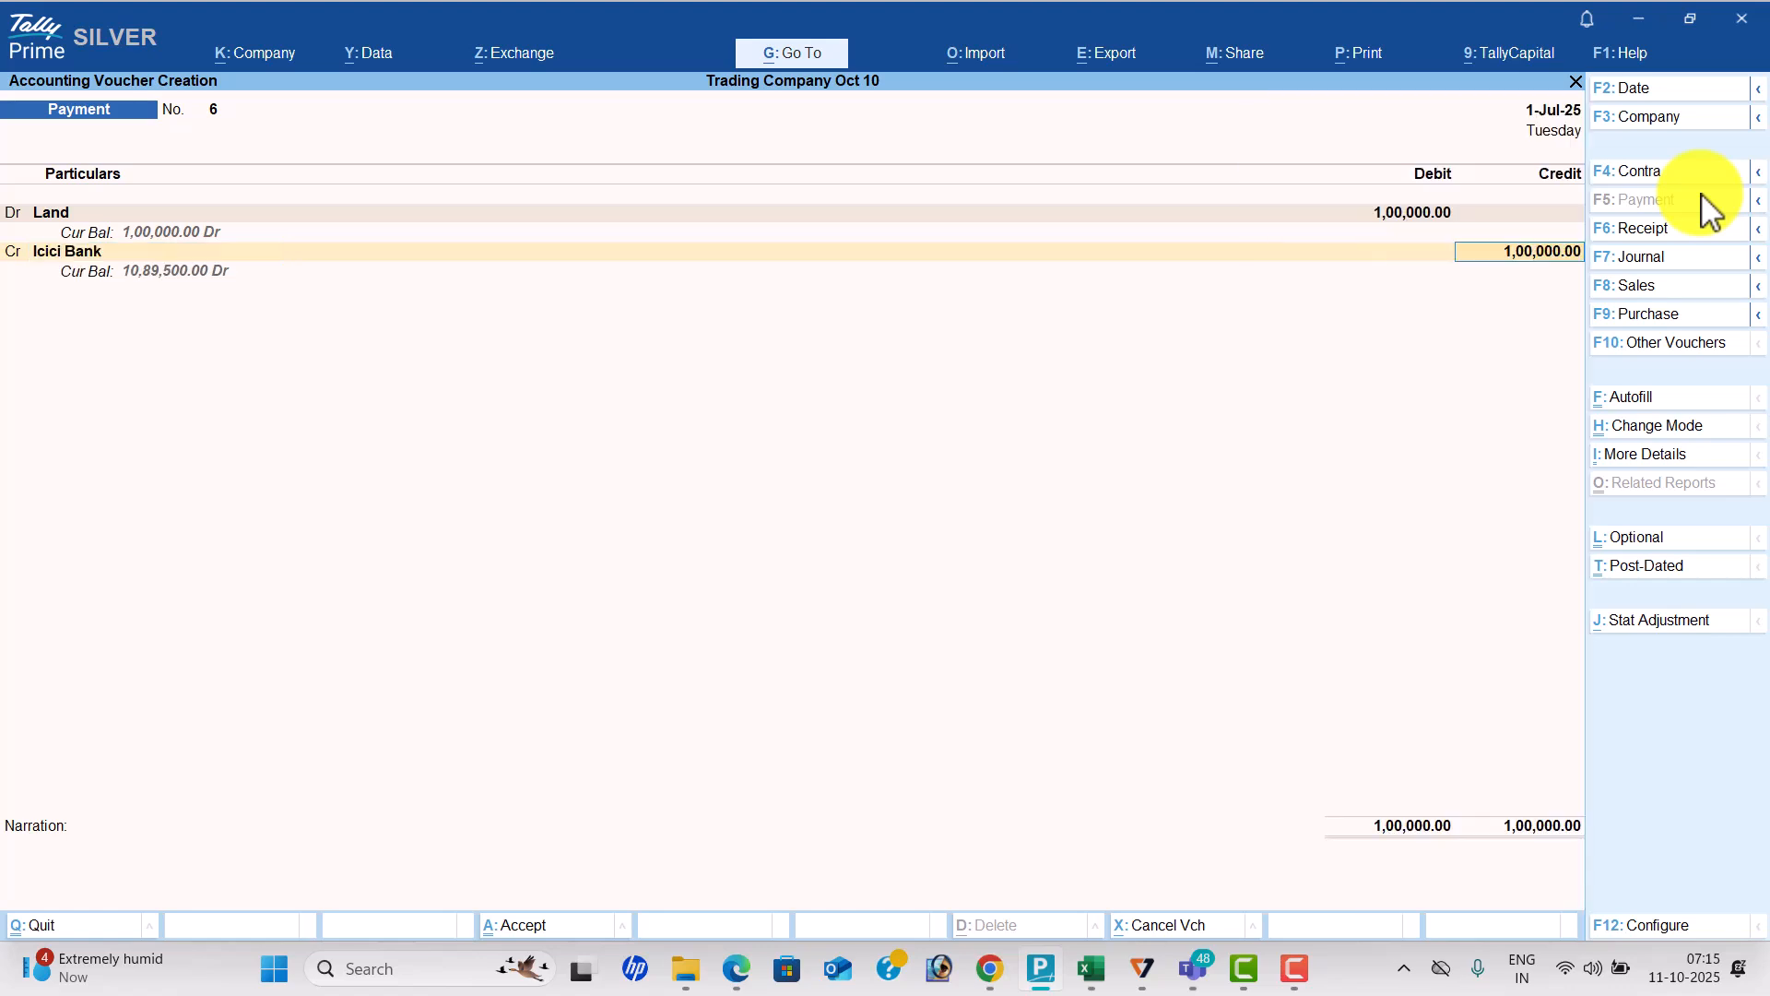
{"action": "key", "text": "Return"}
{"action": "key", "text": "Return"}
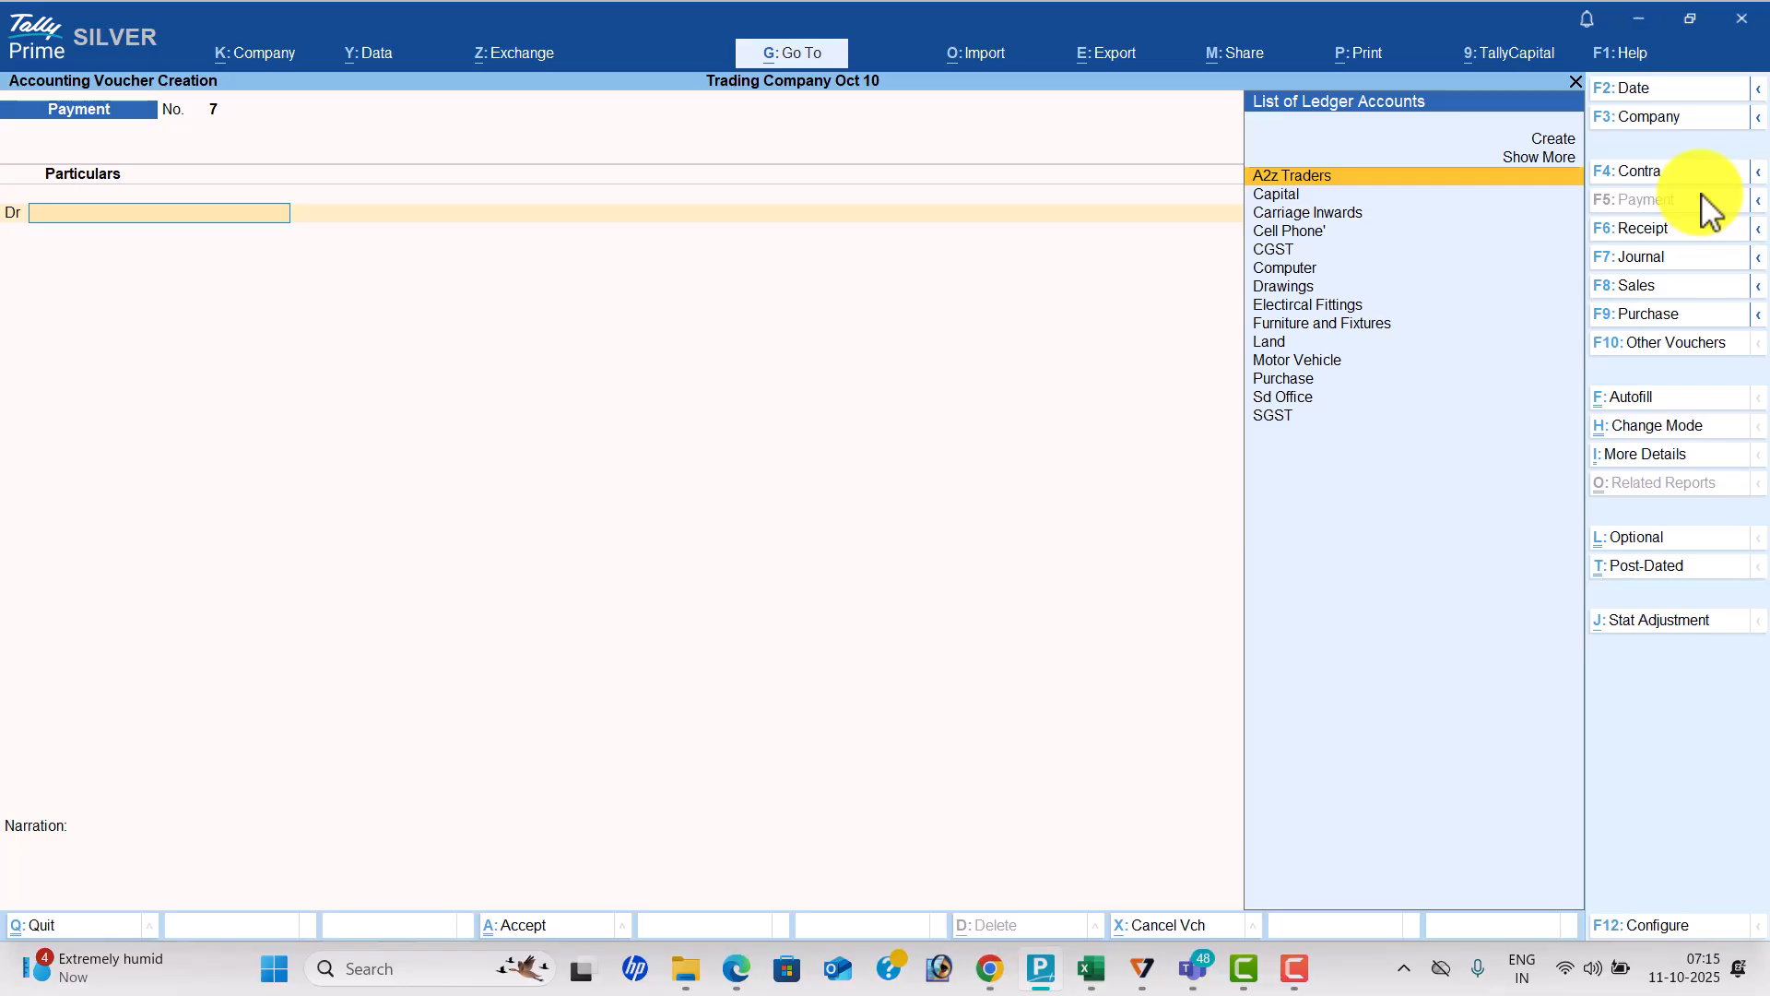
Leave voucher entry and review the recorded 1-Jul-25 vouchers in the Day Book.
{"action": "key", "text": "Escape"}
{"action": "key", "text": "Return"}
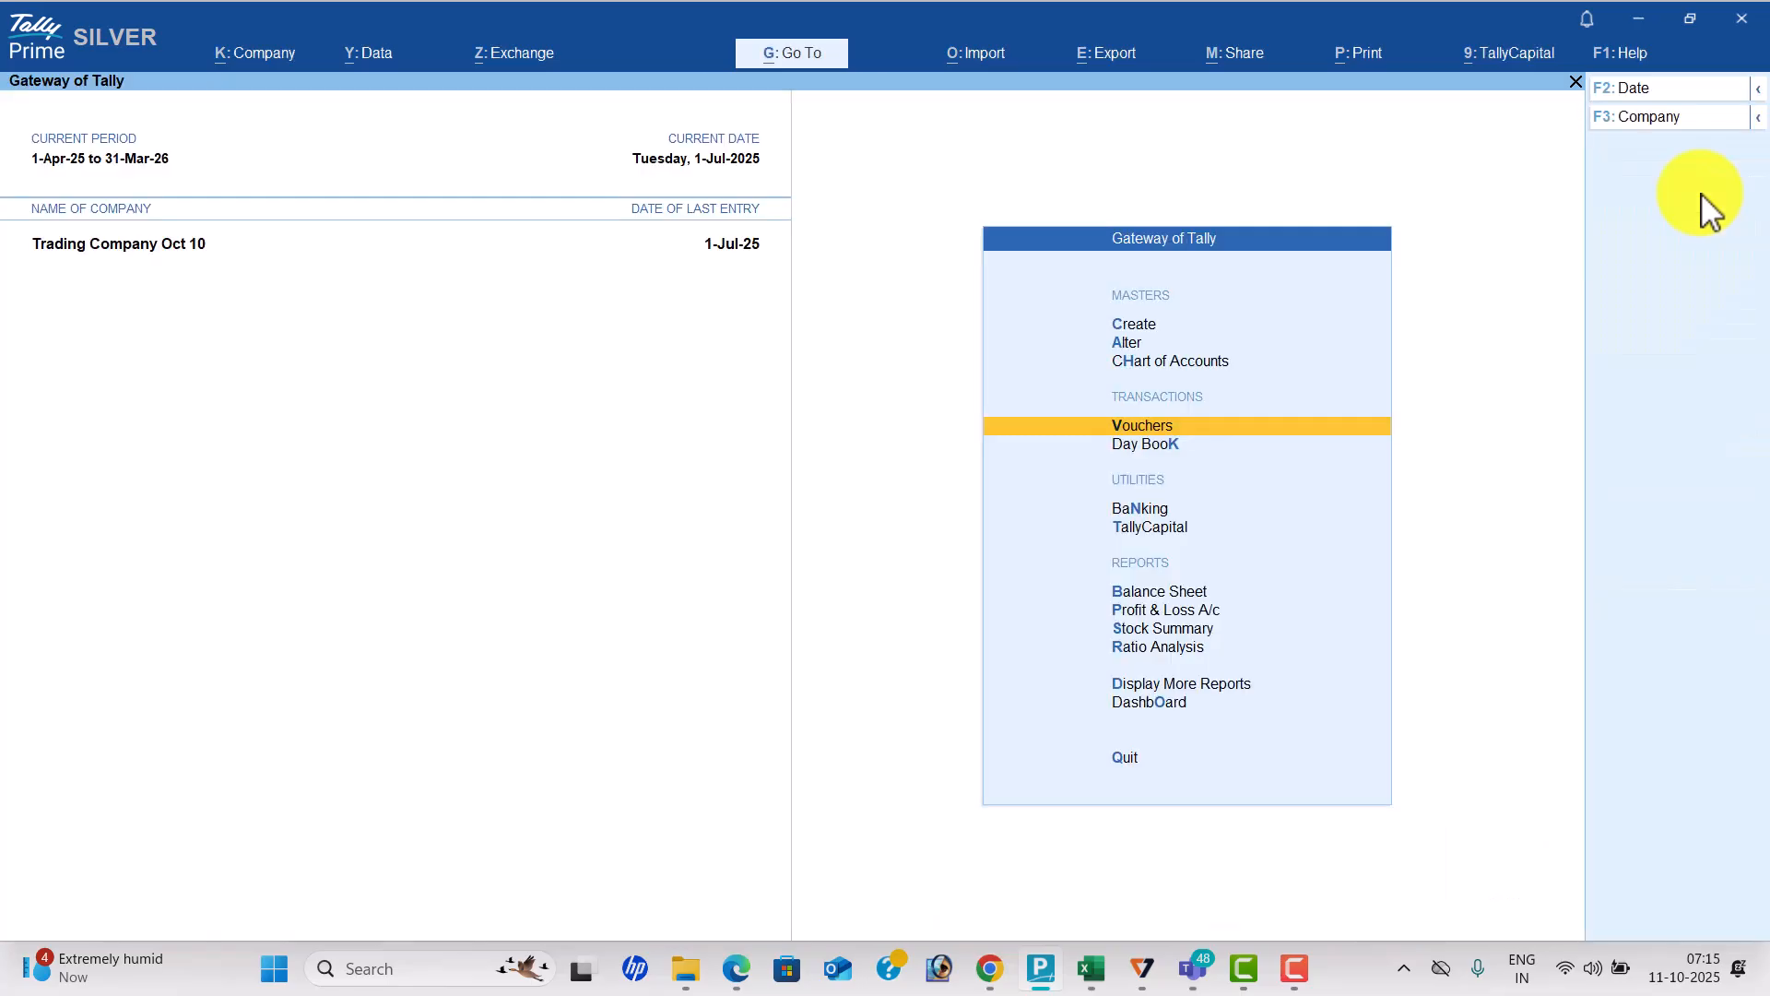
{"action": "key", "text": "Down"}
{"action": "key", "text": "Return"}
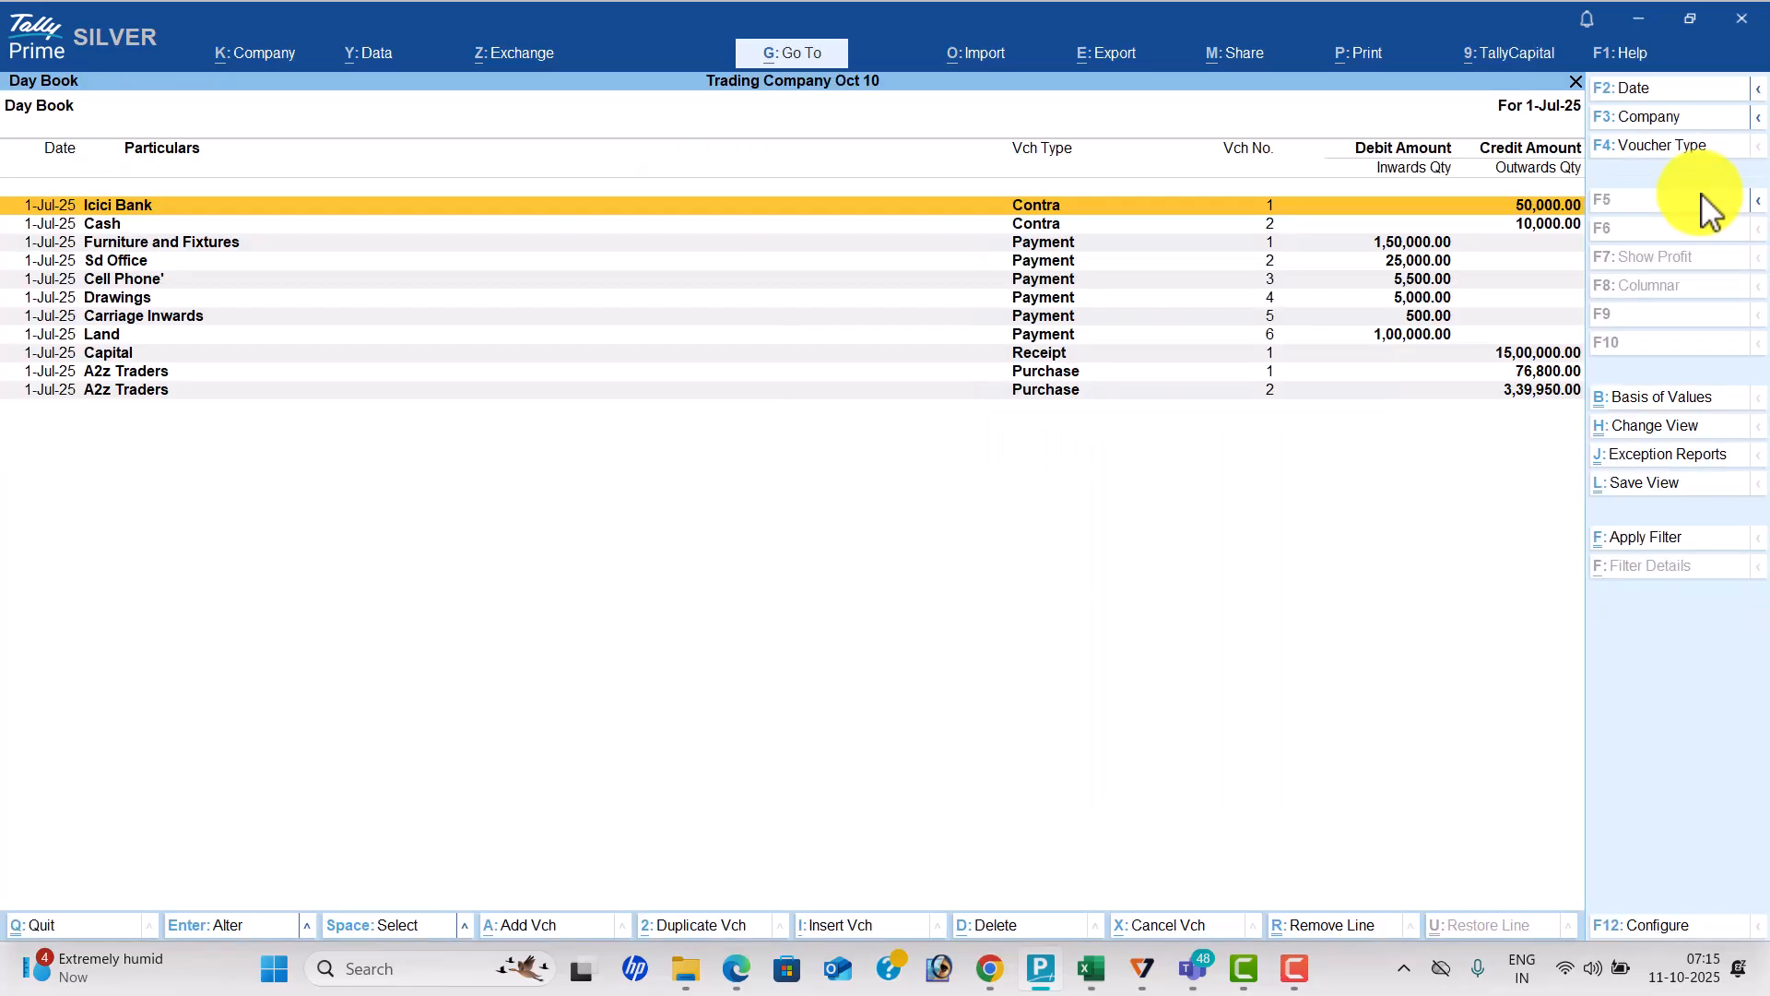
{"action": "key", "text": "Down"}
{"action": "key", "text": "Down"}
{"action": "key", "text": "Down"}
{"action": "key", "text": "Down"}
{"action": "key", "text": "Down"}
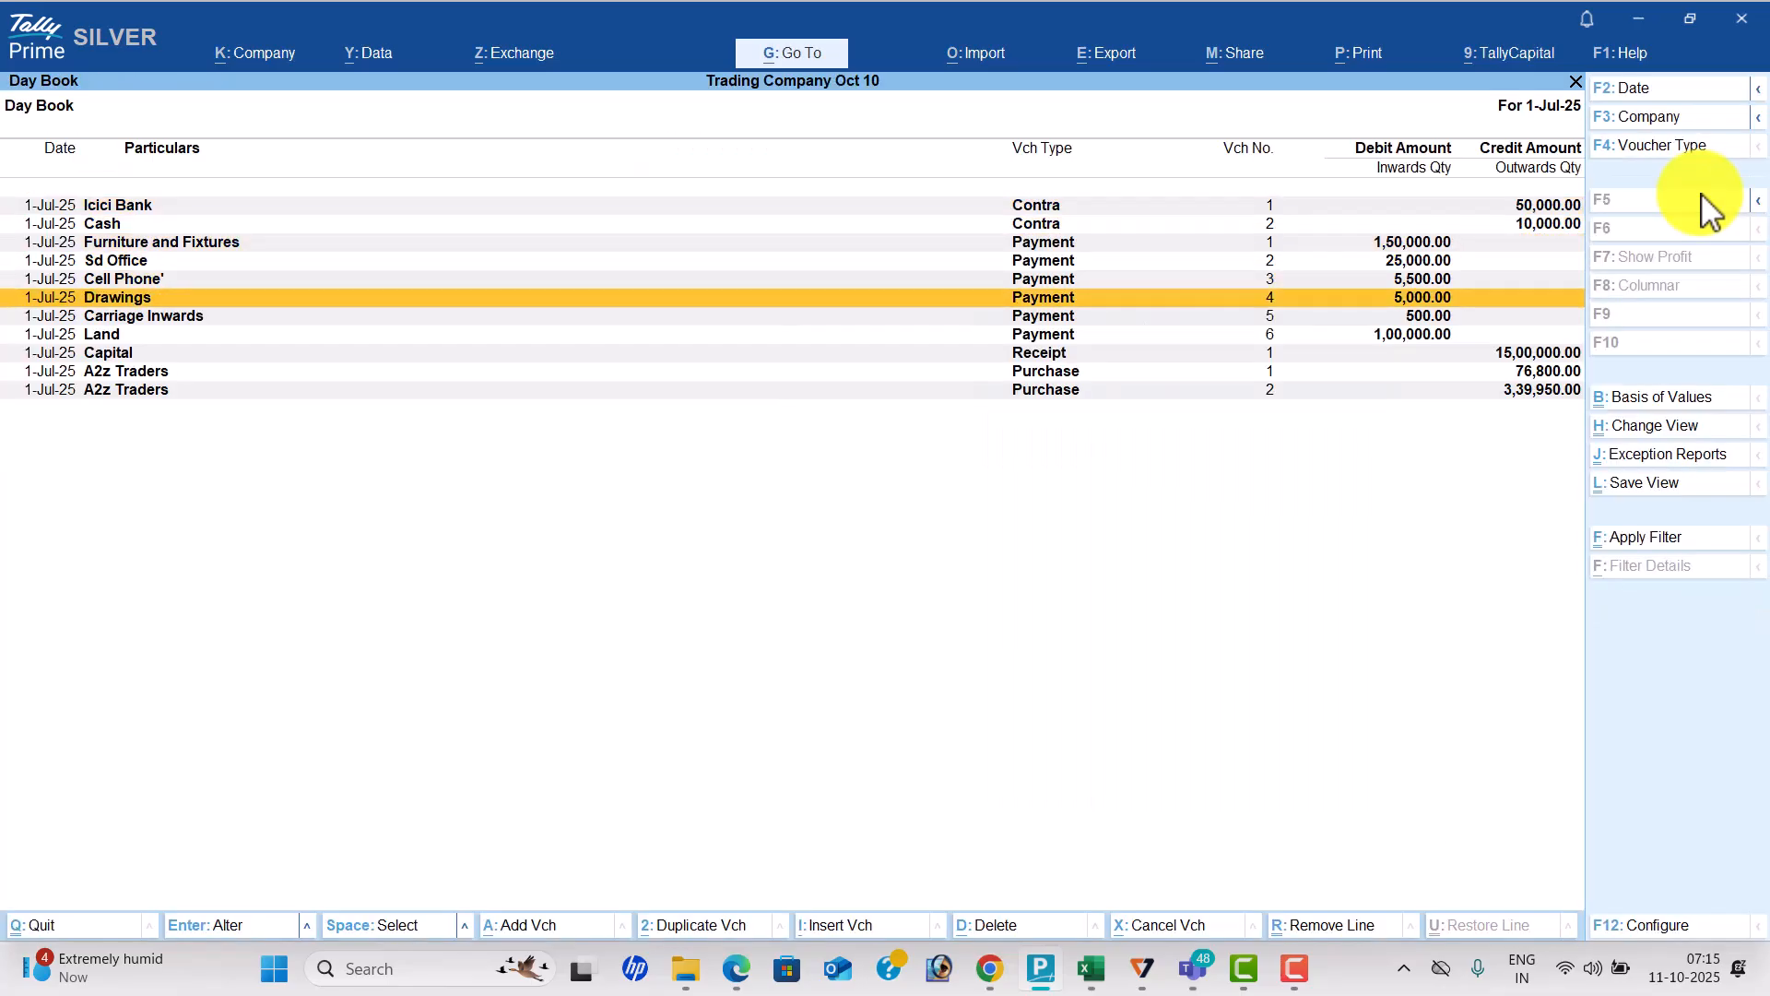
Open the Profit & Loss A/c in detailed view and examine its entries through to the nett loss.
{"action": "key", "text": "Escape"}
{"action": "key", "text": "Down"}
{"action": "key", "text": "Down"}
{"action": "key", "text": "Down"}
{"action": "key", "text": "Return"}
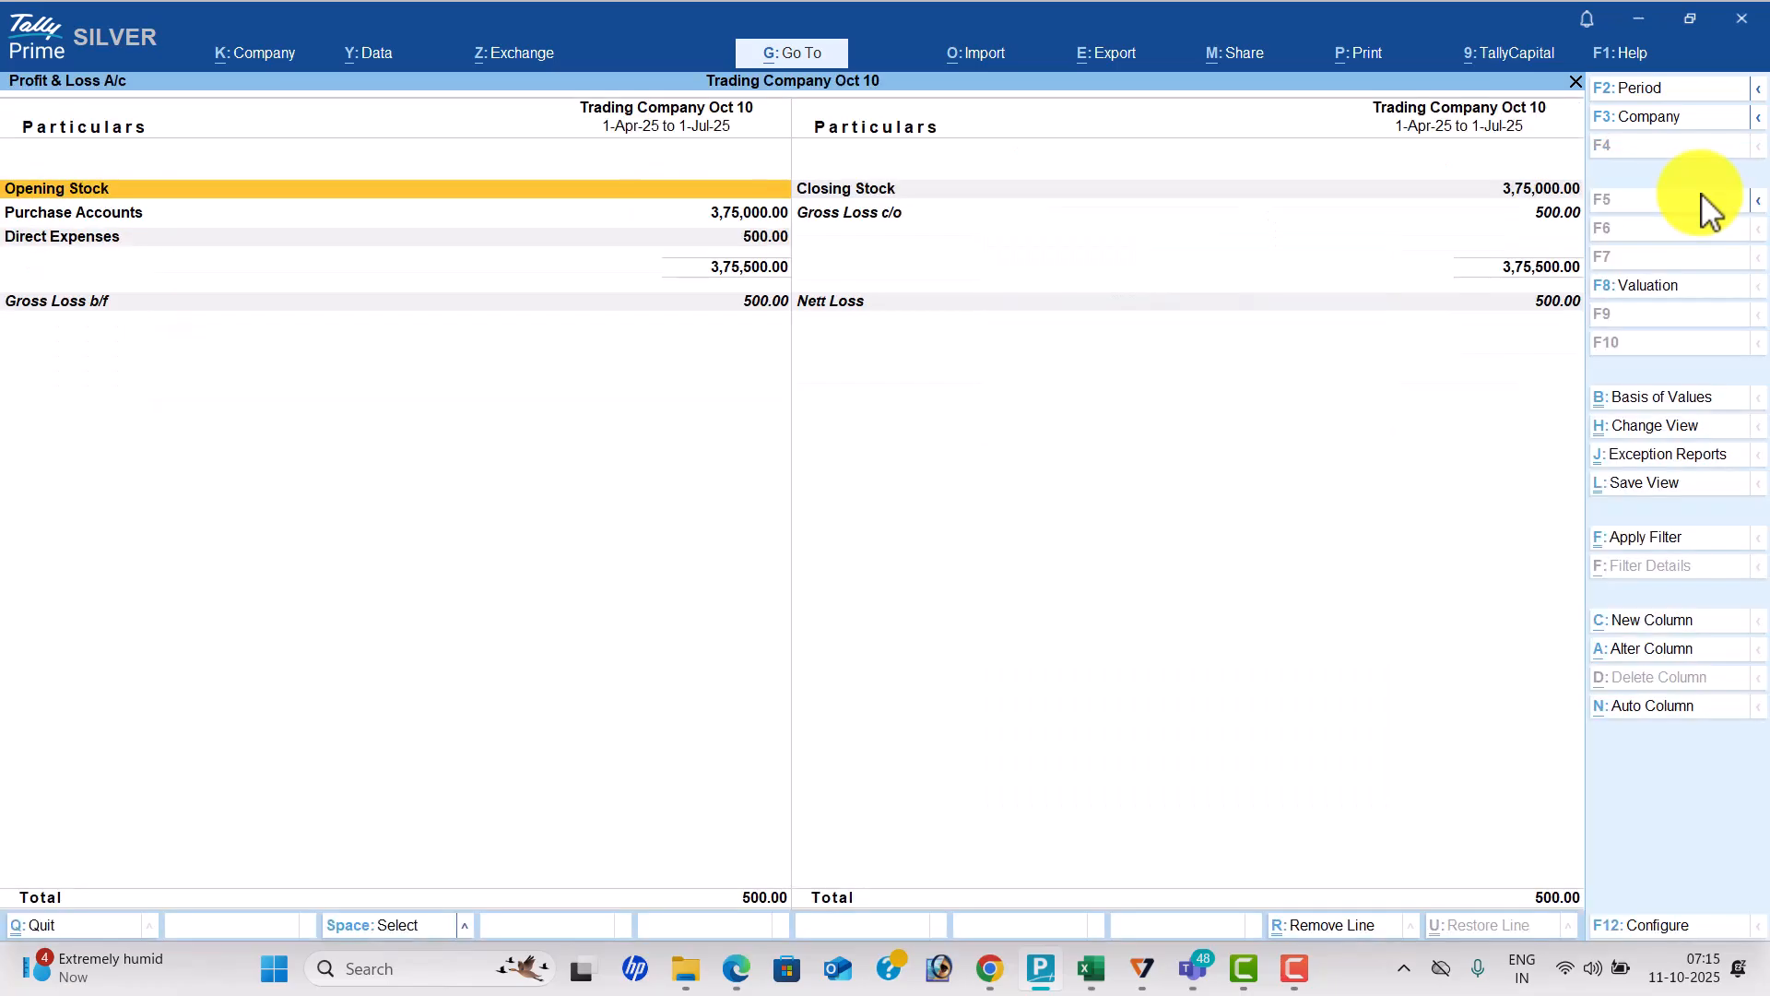
{"action": "key", "text": "alt+F5"}
{"action": "key", "text": "Right"}
{"action": "key", "text": "Down"}
{"action": "key", "text": "Down"}
{"action": "key", "text": "Down"}
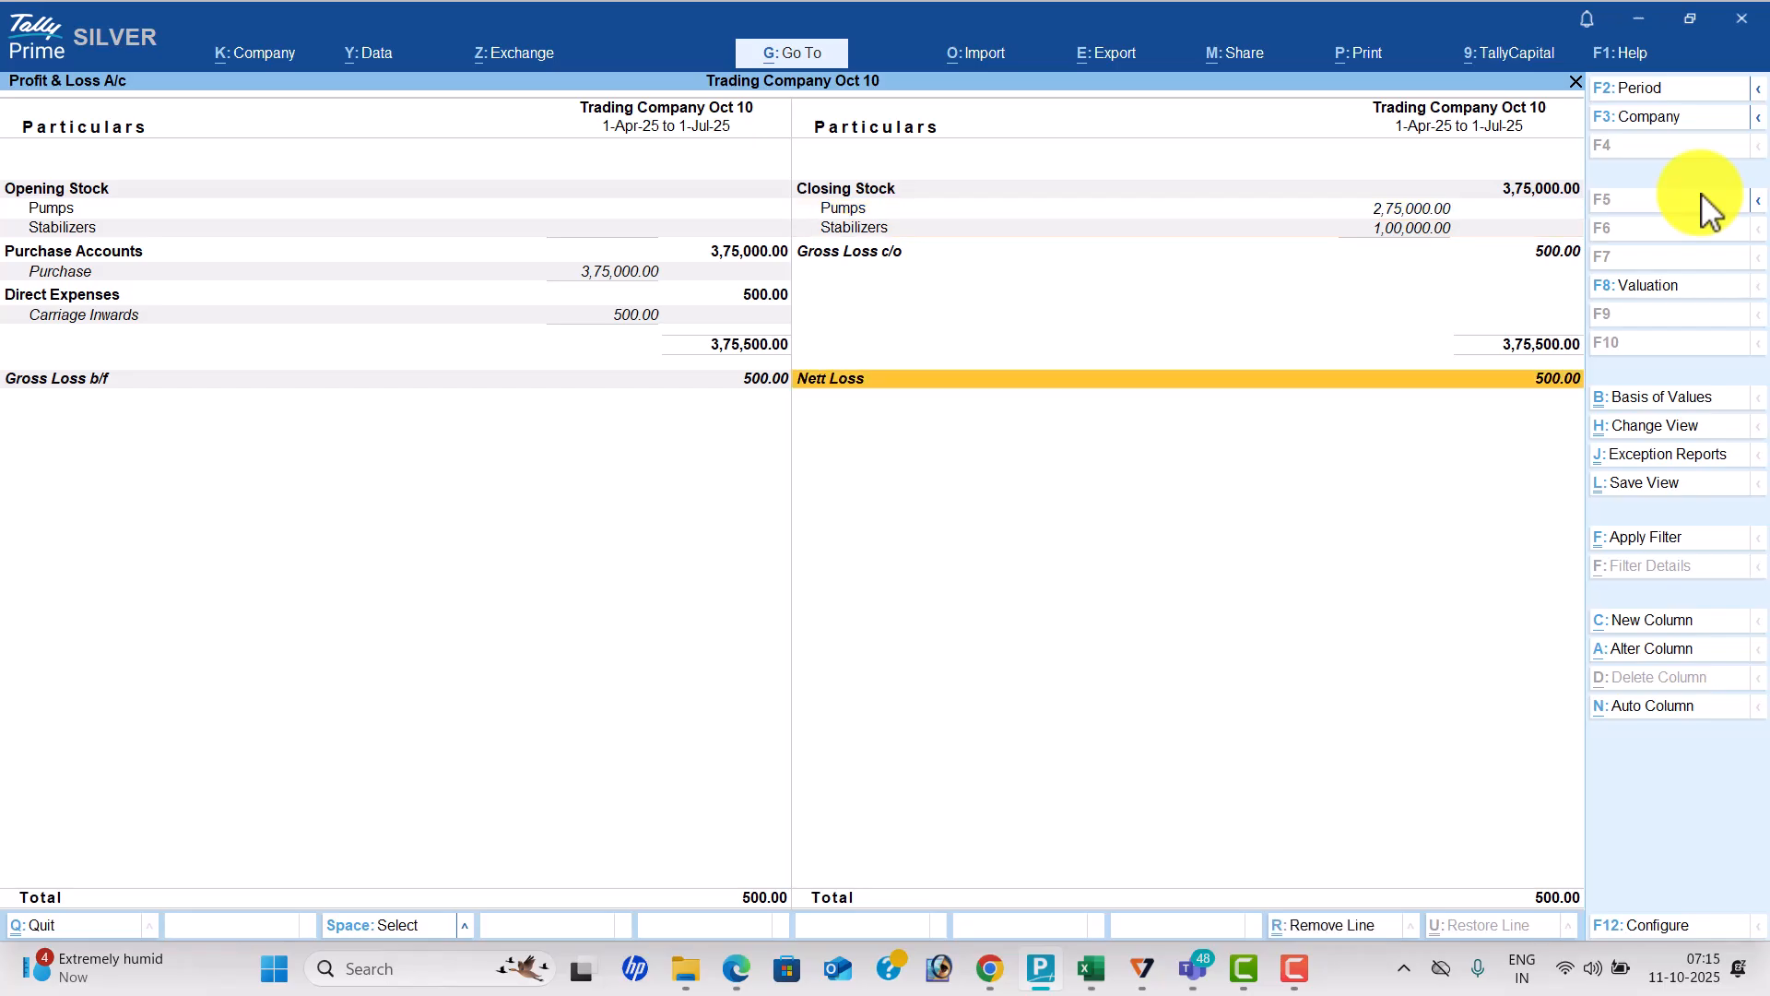
Find the Module-2 Profit & Loss answer table for July in the PDF to compare with the company's report.
{"action": "key", "text": "alt+Tab"}
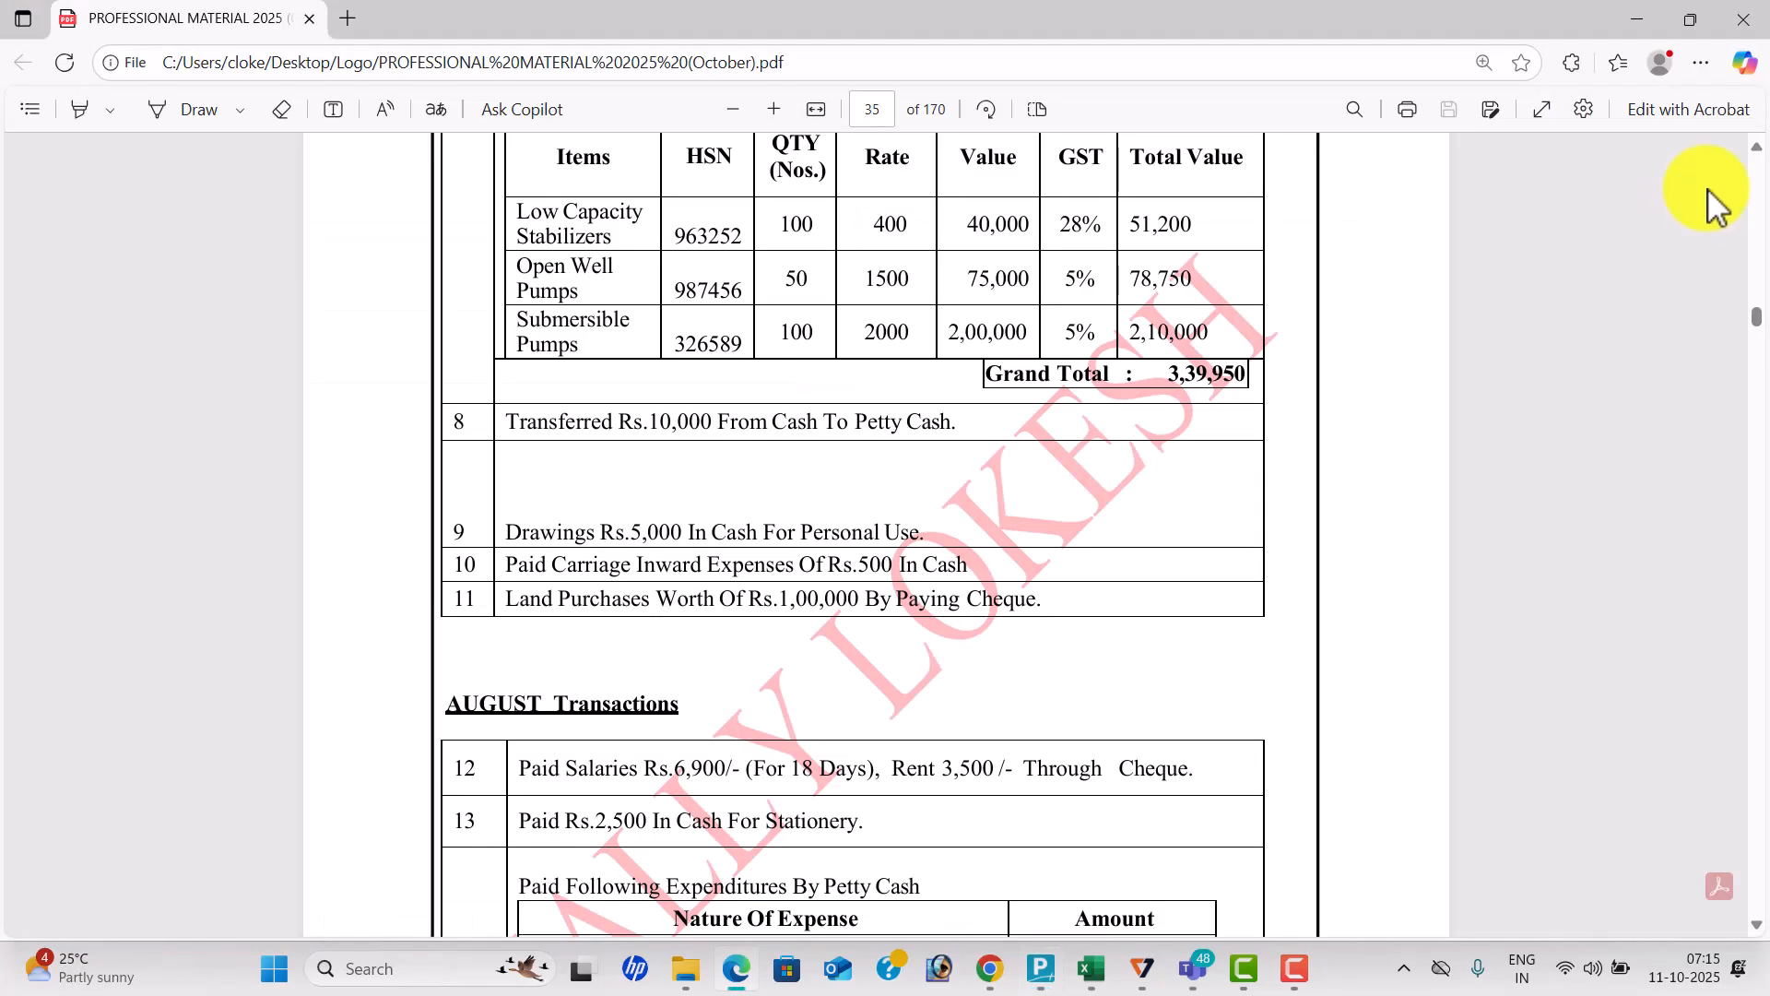
{"action": "scroll", "coordinate": [1757, 701], "scroll_direction": "down", "scroll_amount": 20}
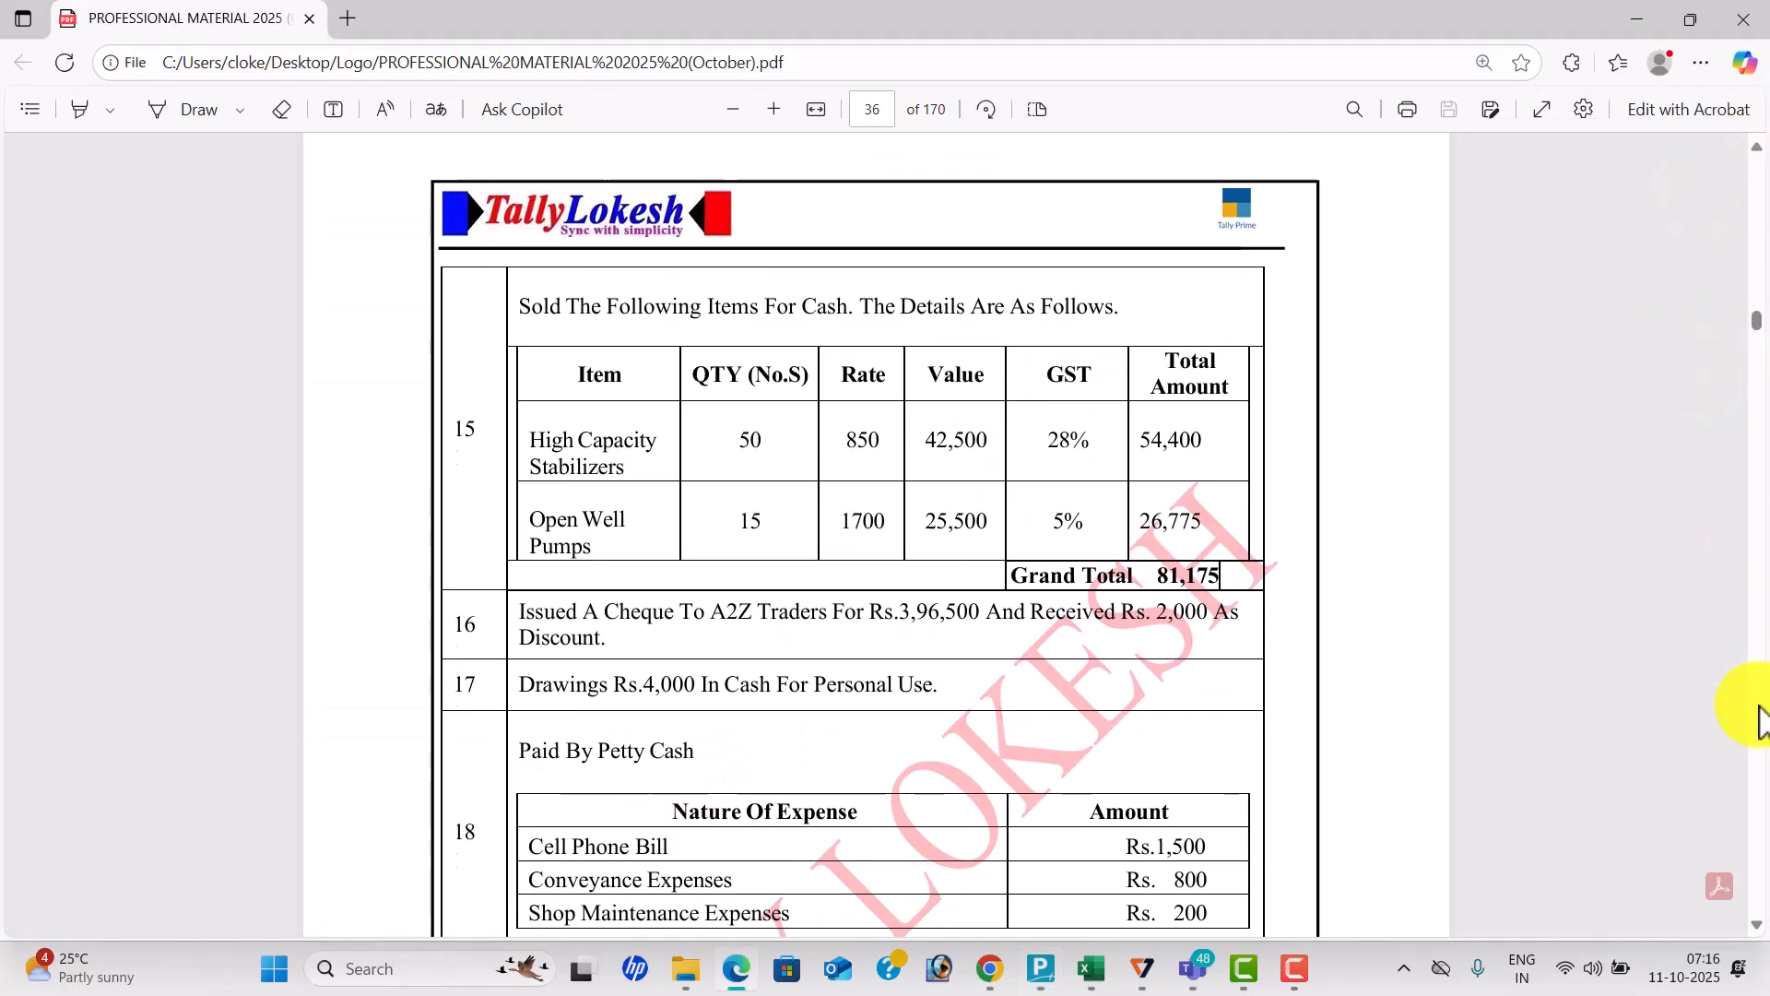
{"action": "scroll", "coordinate": [1756, 720], "scroll_direction": "down", "scroll_amount": 20}
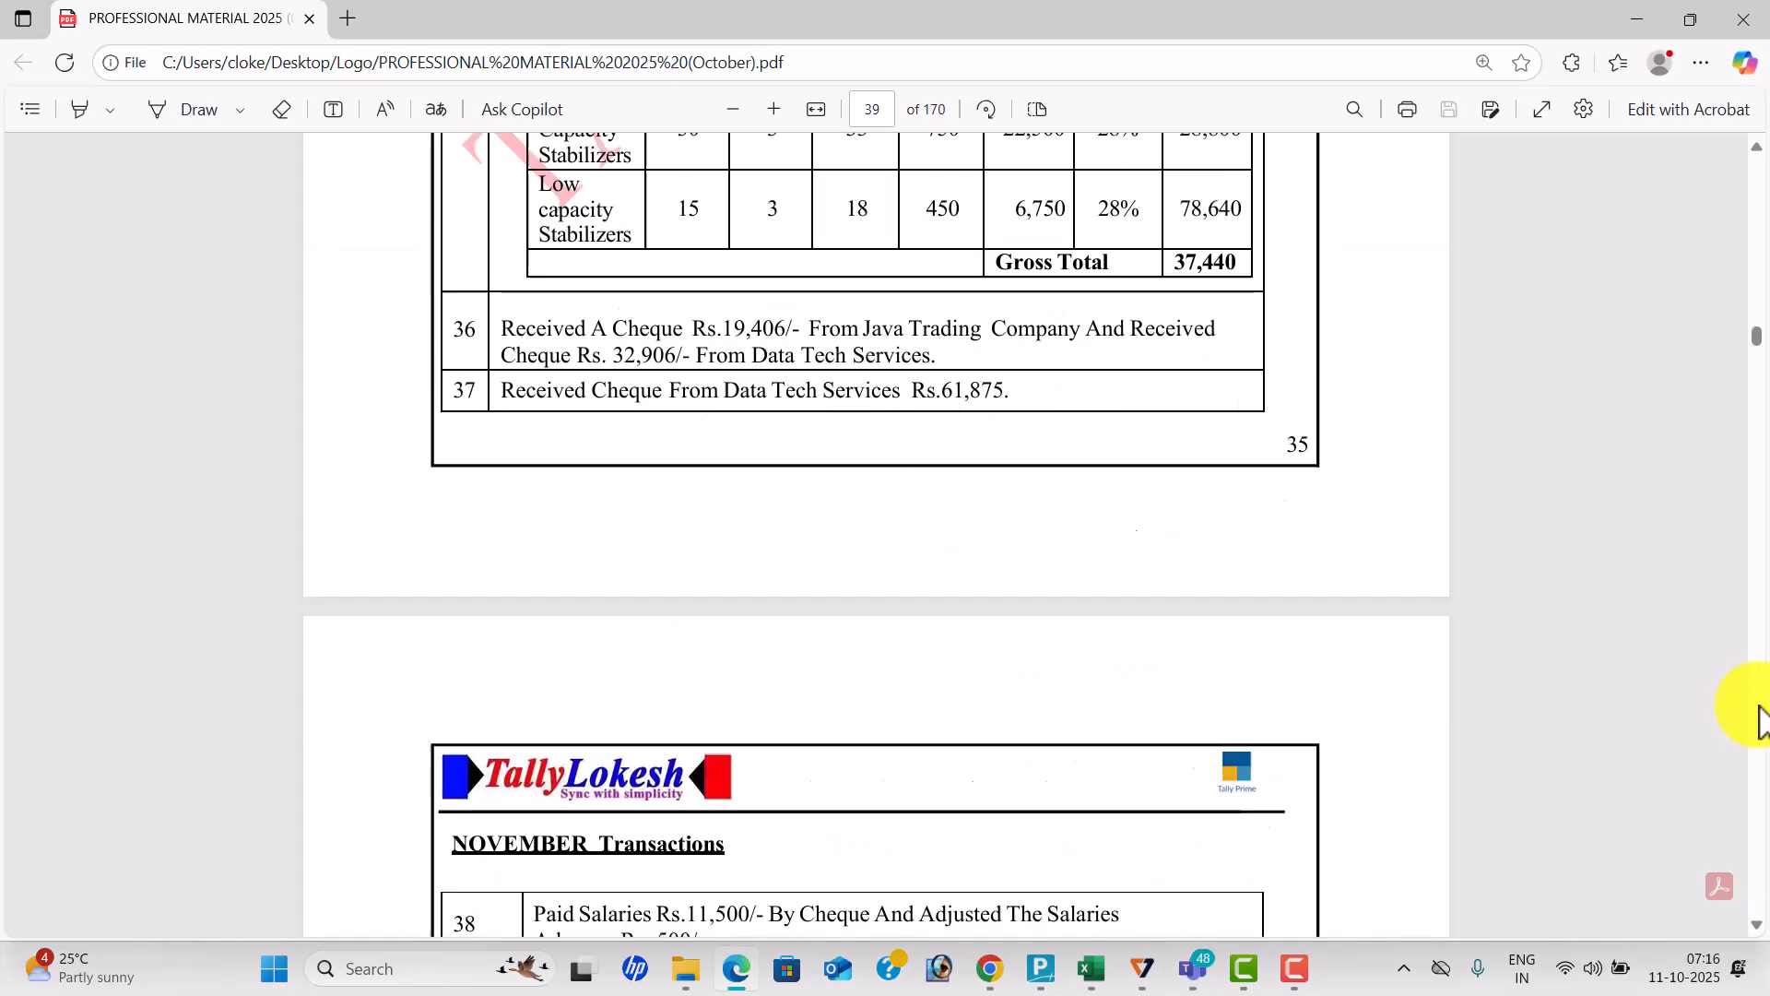
{"action": "scroll", "coordinate": [1756, 719], "scroll_direction": "down", "scroll_amount": 20}
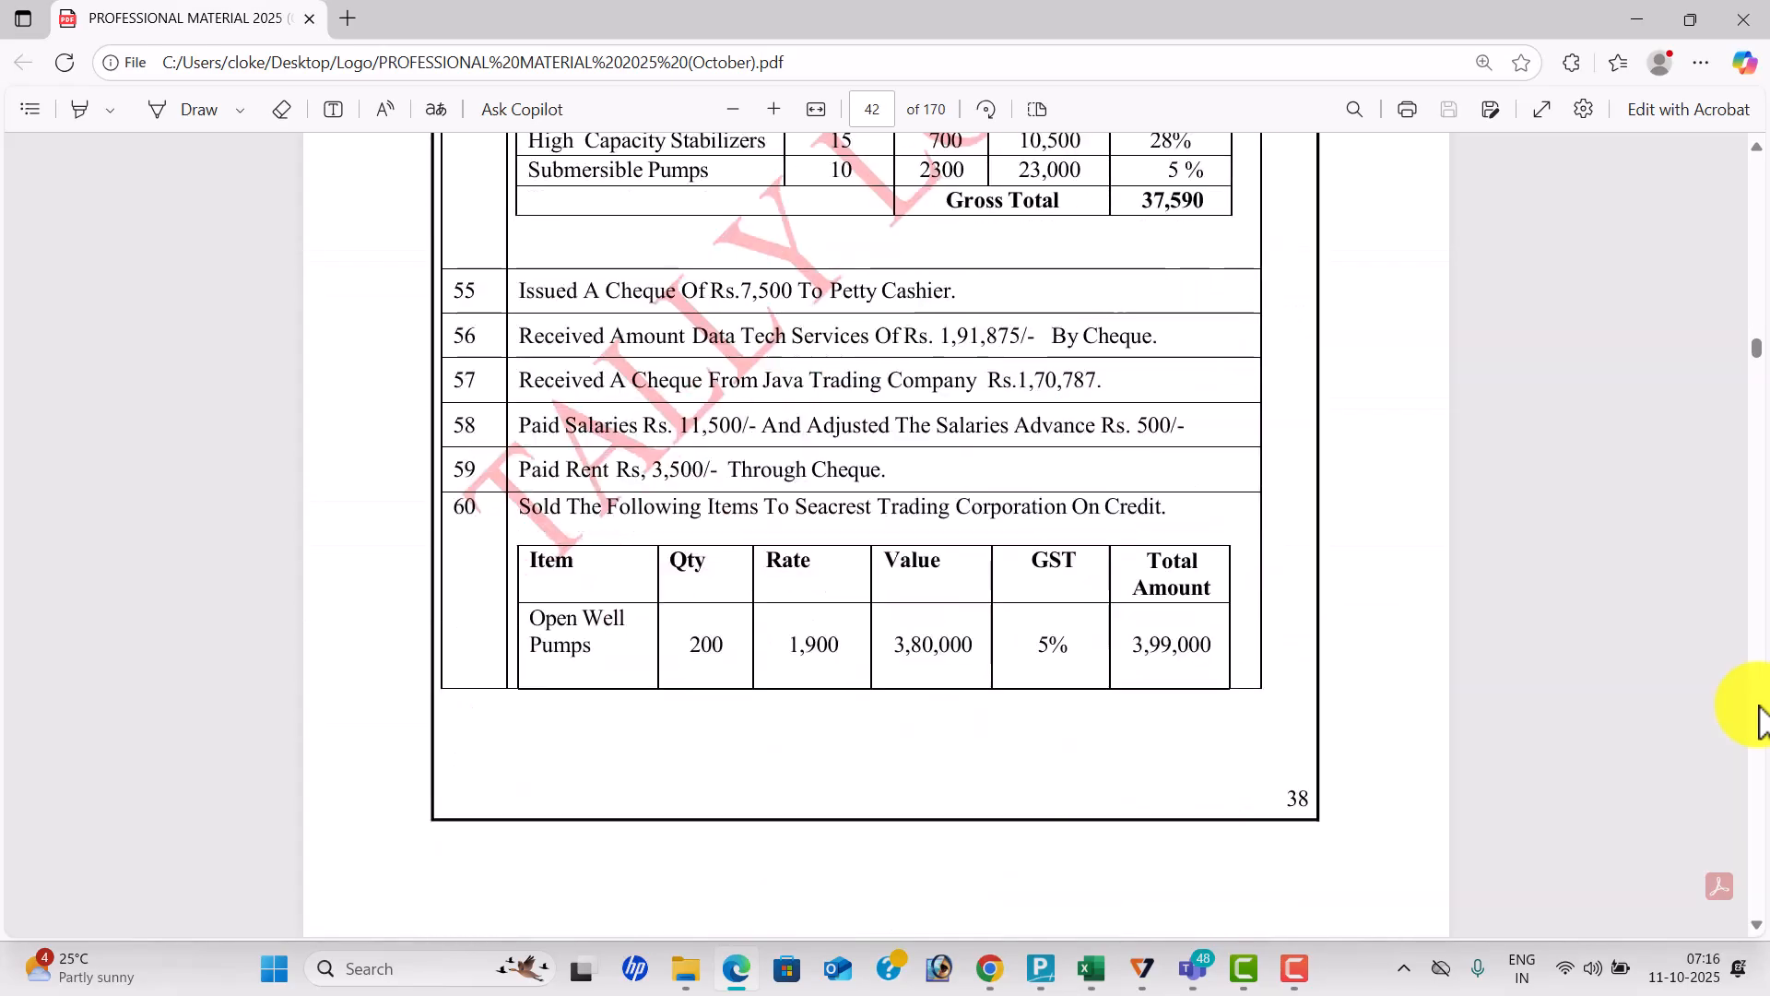
{"action": "scroll", "coordinate": [1758, 719], "scroll_direction": "down", "scroll_amount": 20}
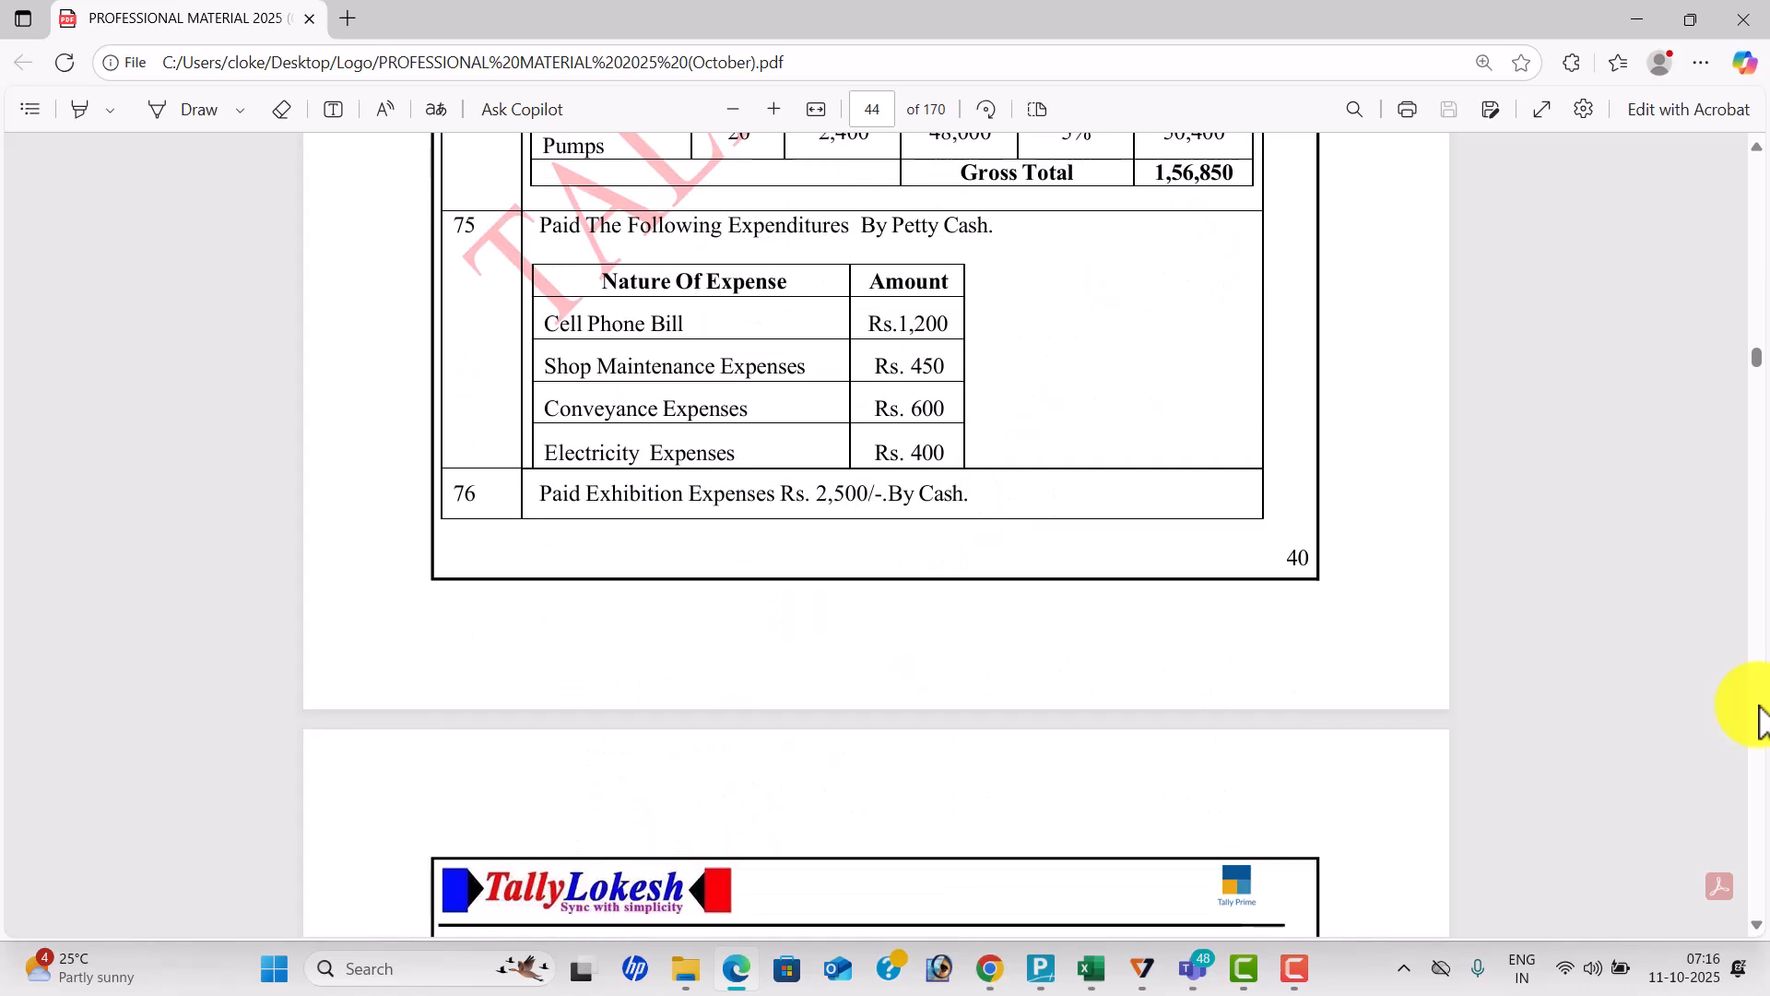
{"action": "scroll", "coordinate": [1759, 719], "scroll_direction": "down", "scroll_amount": 8}
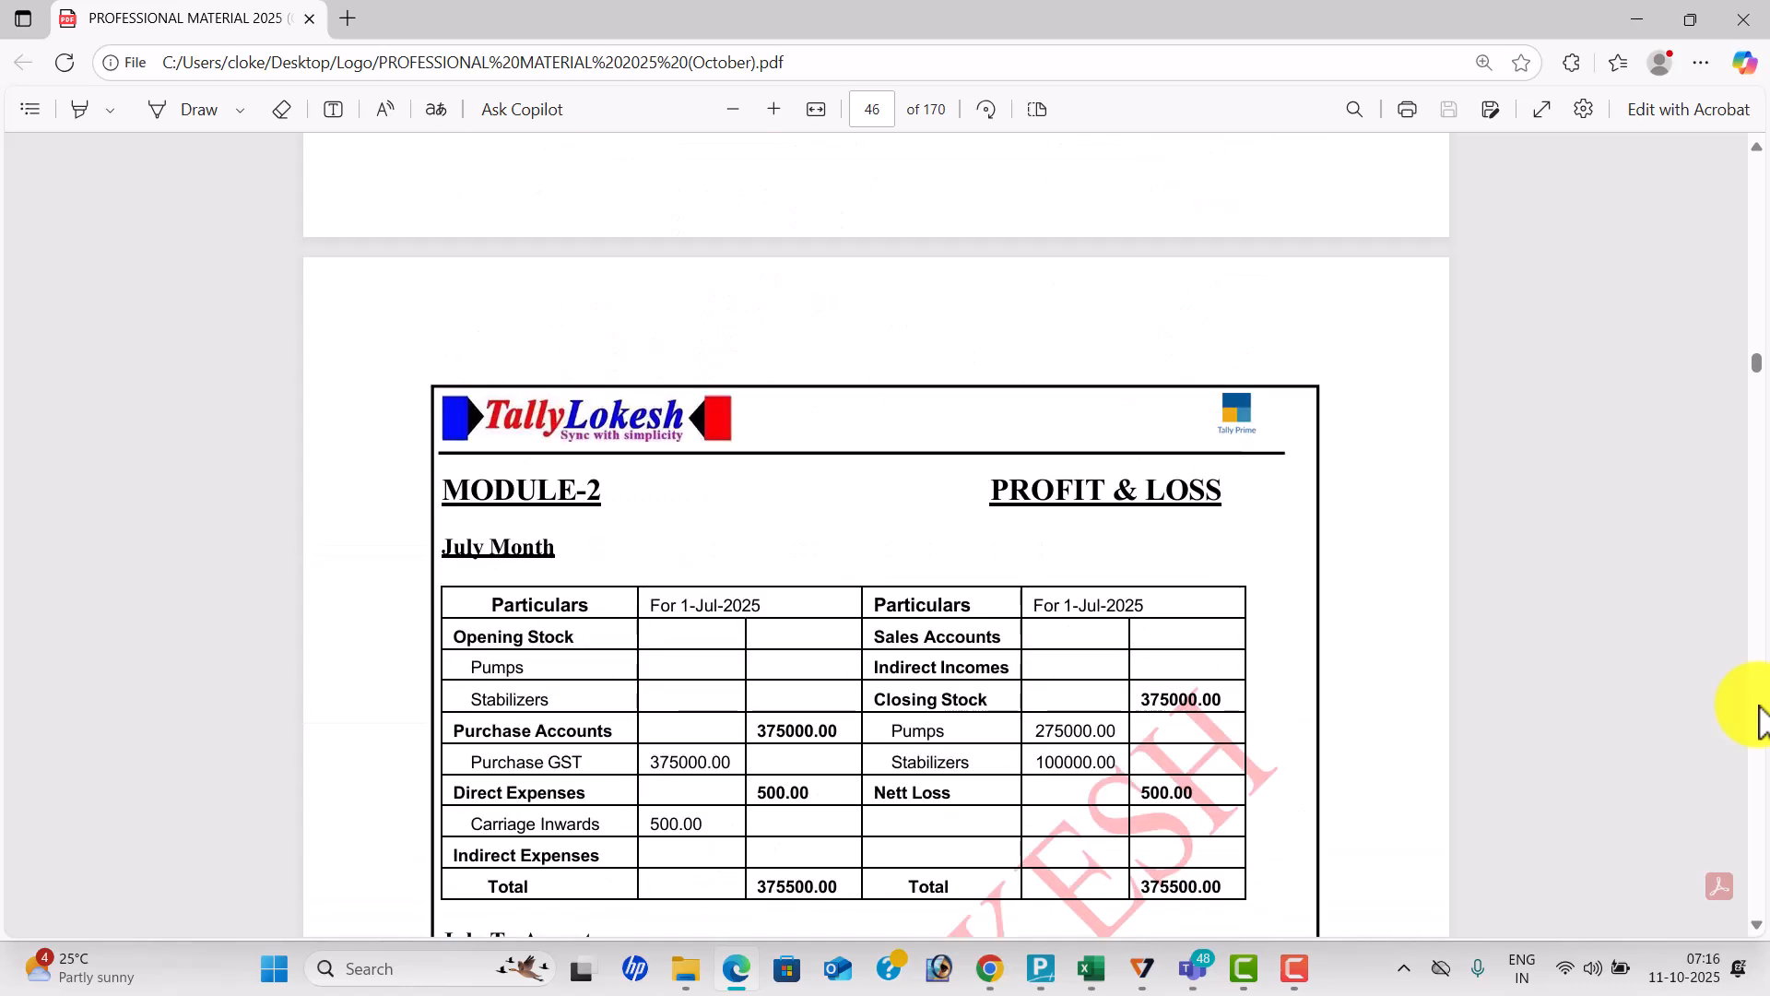
{"action": "left_click", "coordinate": [1759, 929]}
{"action": "left_click", "coordinate": [1759, 930]}
{"action": "left_click", "coordinate": [1759, 930]}
{"action": "left_click", "coordinate": [1758, 930]}
{"action": "left_click", "coordinate": [1759, 929]}
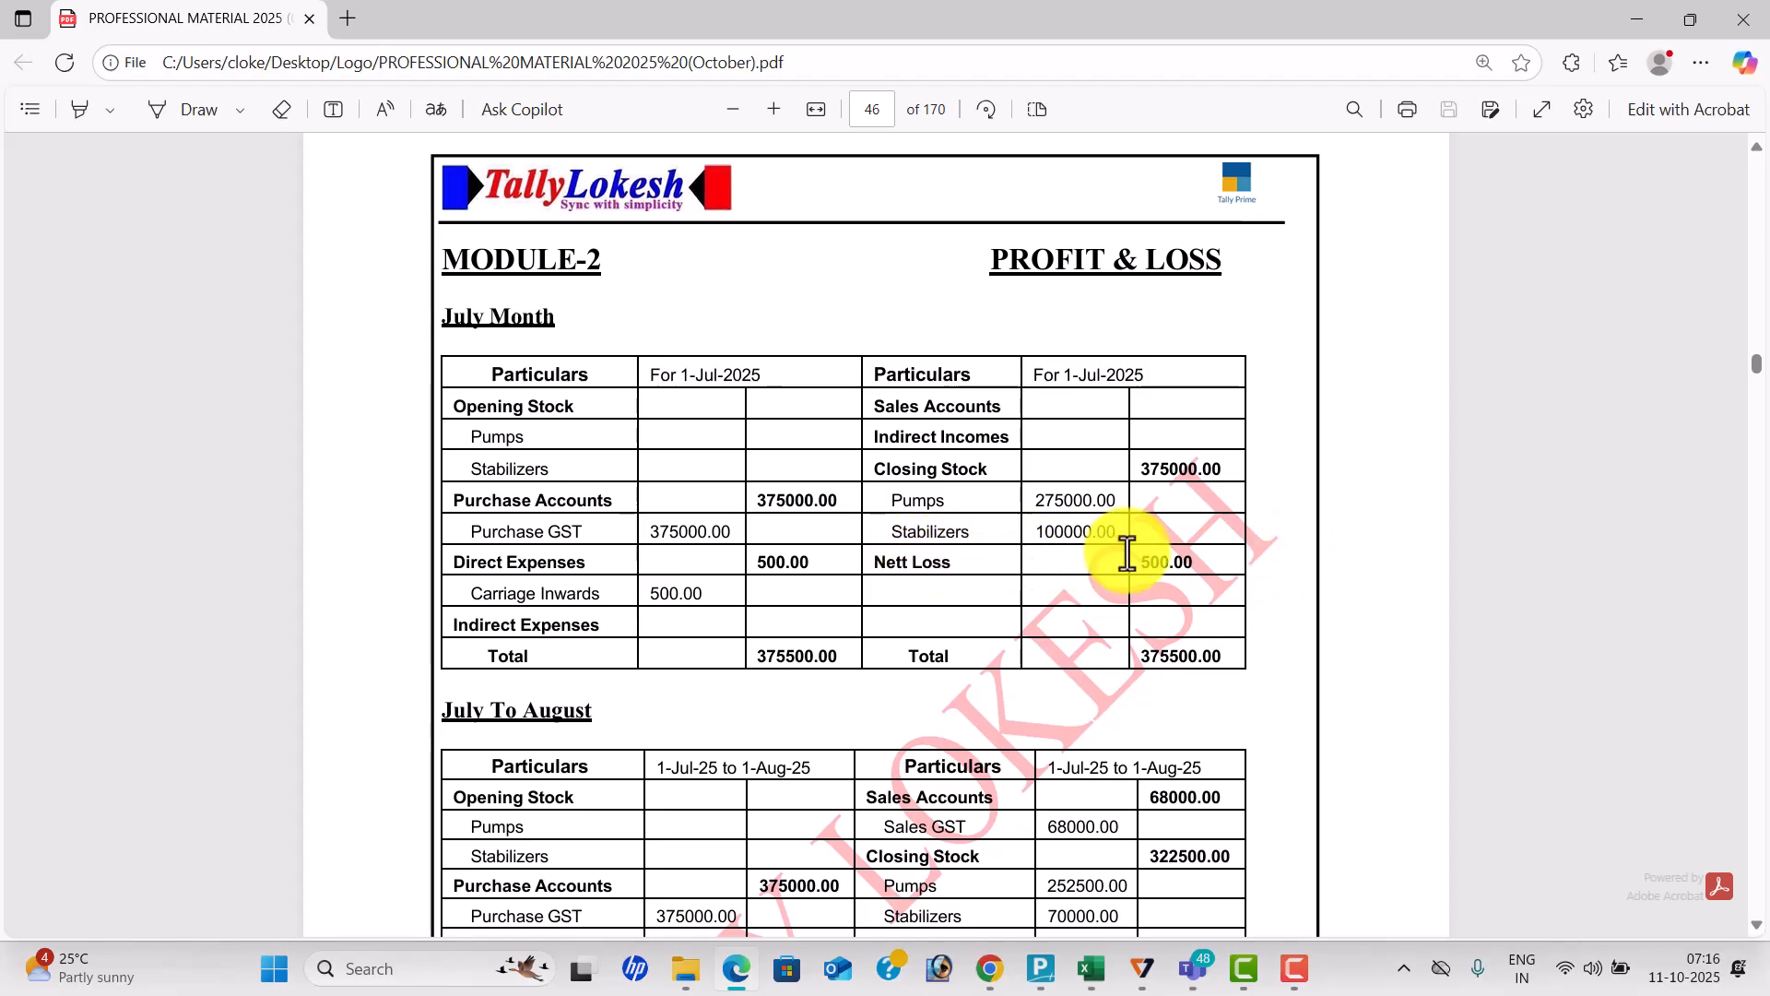
Look through the Module 2 ledger group and voucher key lists in the PDF, and return to the August transactions.
{"action": "scroll", "coordinate": [1757, 710], "scroll_direction": "down", "scroll_amount": 1}
{"action": "scroll", "coordinate": [1755, 696], "scroll_direction": "down", "scroll_amount": 20}
{"action": "scroll", "coordinate": [1757, 710], "scroll_direction": "down", "scroll_amount": 20}
{"action": "scroll", "coordinate": [1756, 710], "scroll_direction": "down", "scroll_amount": 20}
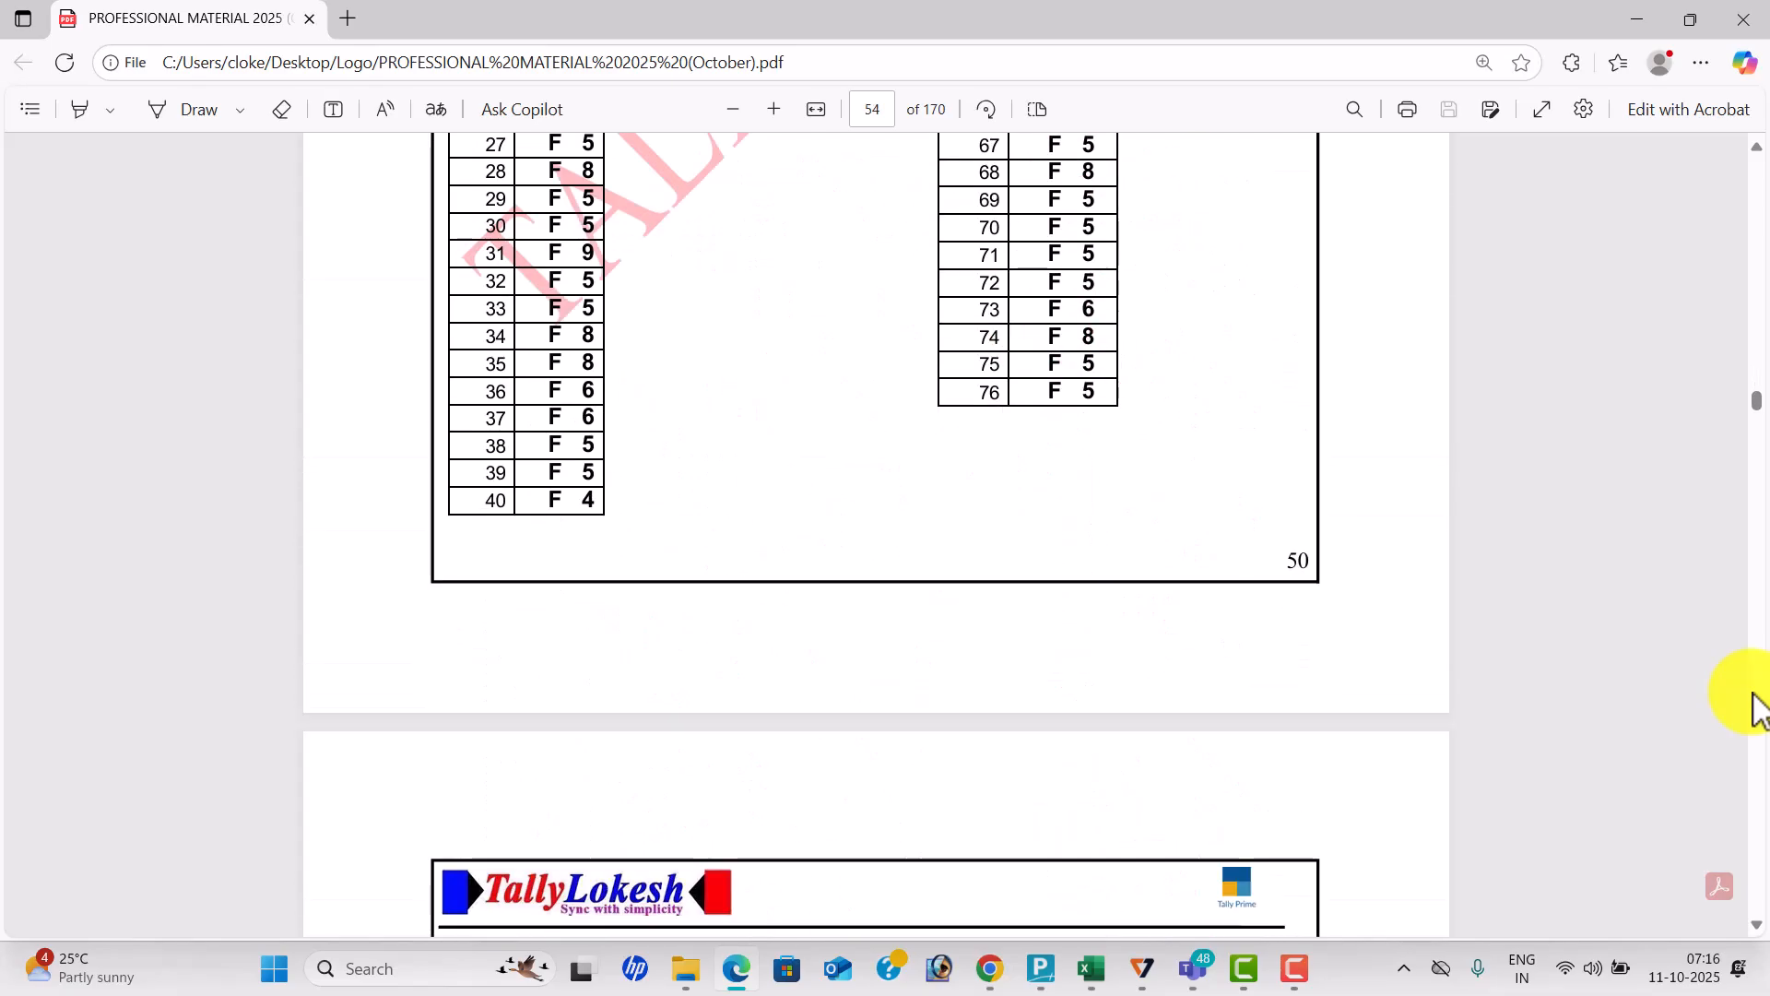
{"action": "scroll", "coordinate": [1756, 710], "scroll_direction": "down", "scroll_amount": 1}
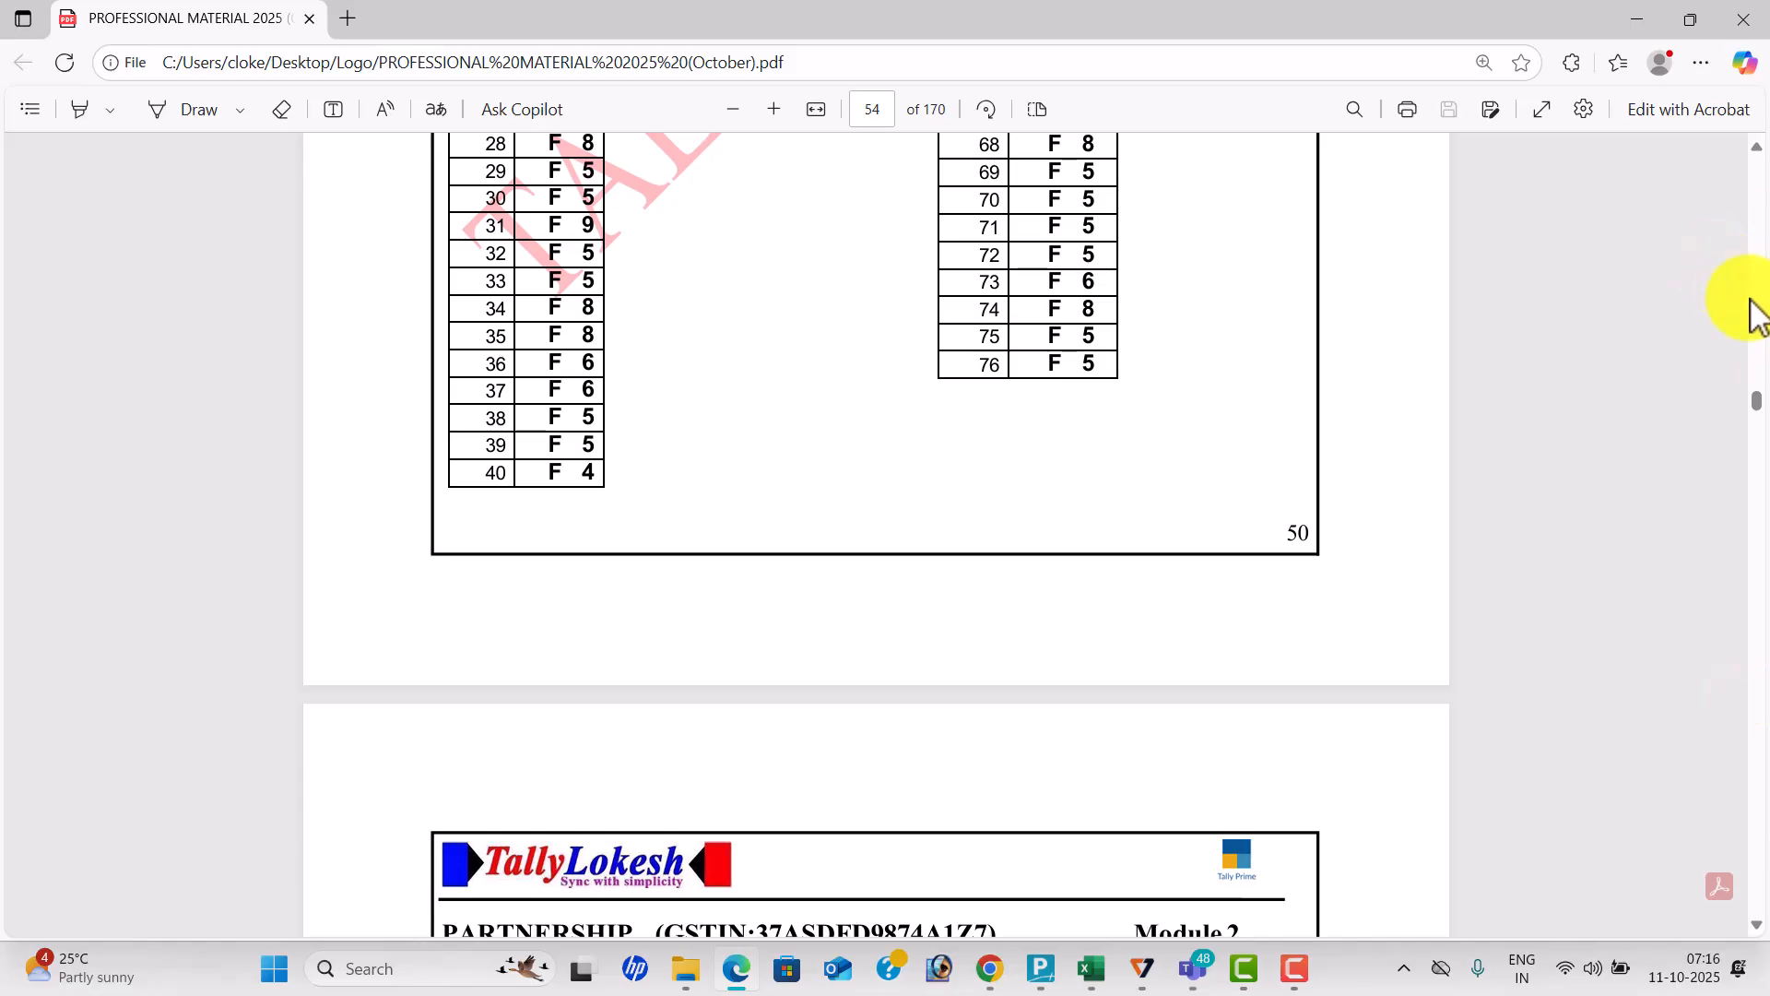
{"action": "scroll", "coordinate": [1750, 335], "scroll_direction": "up", "scroll_amount": 20}
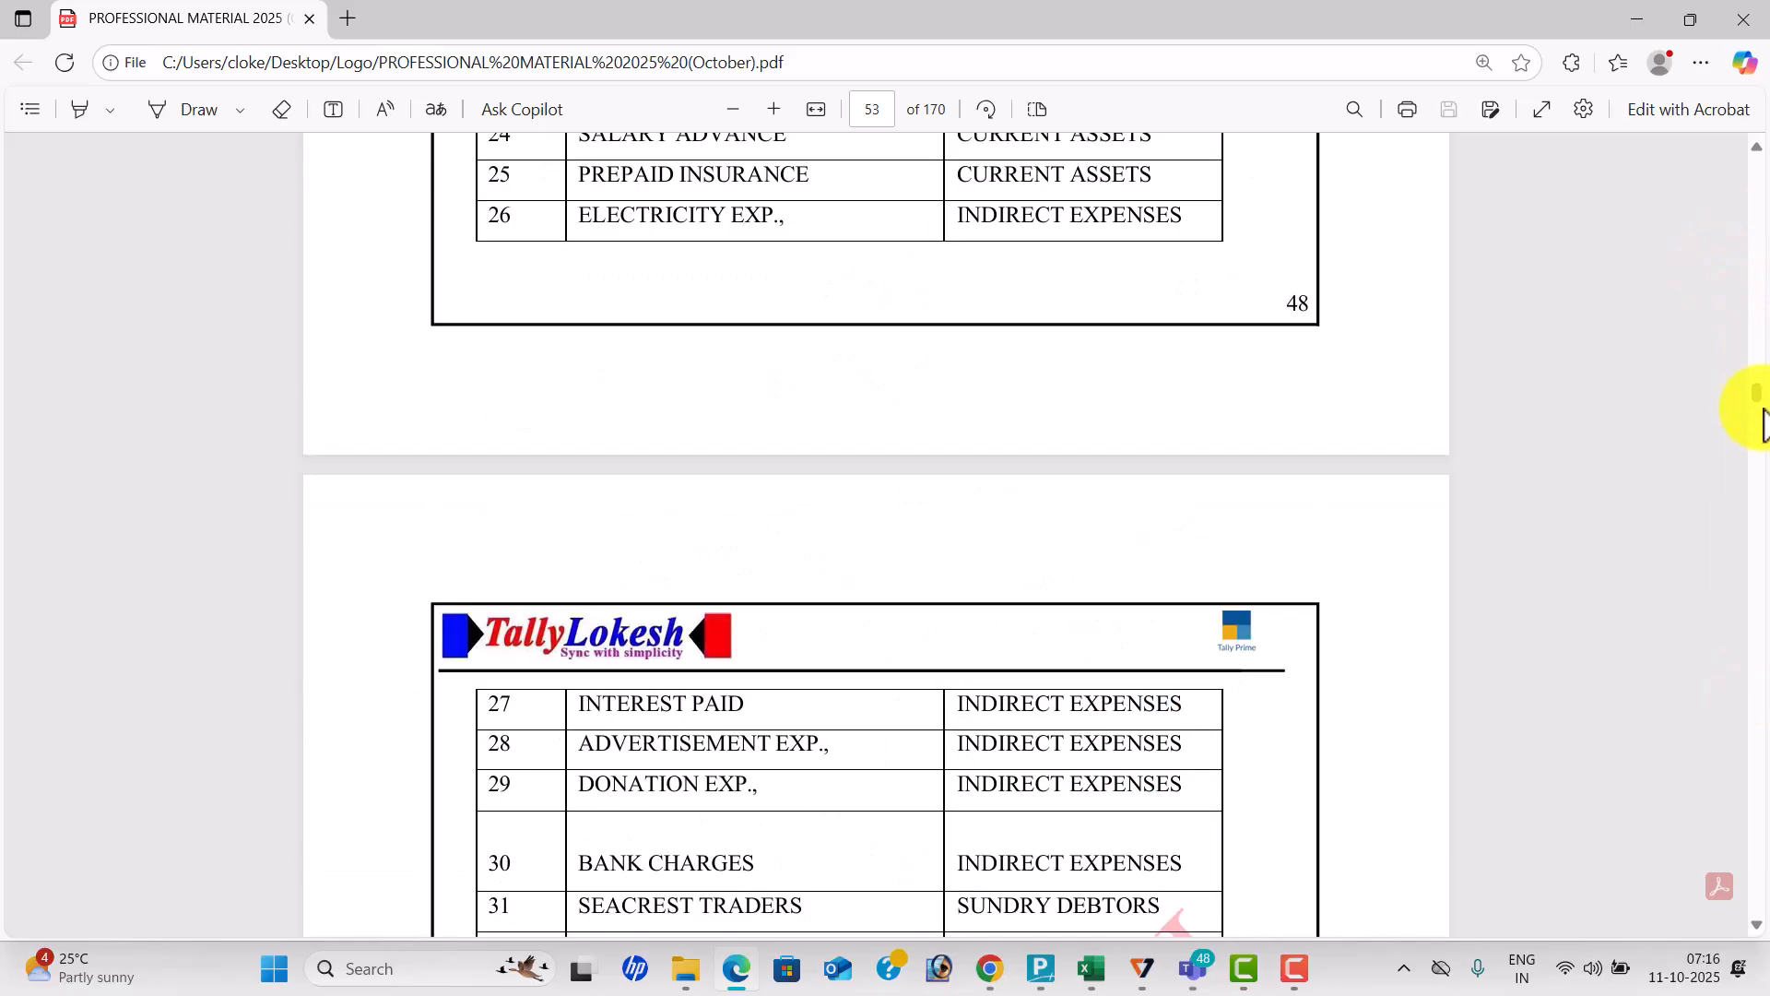
{"action": "left_click_drag", "start_coordinate": [1757, 395], "coordinate": [1757, 344]}
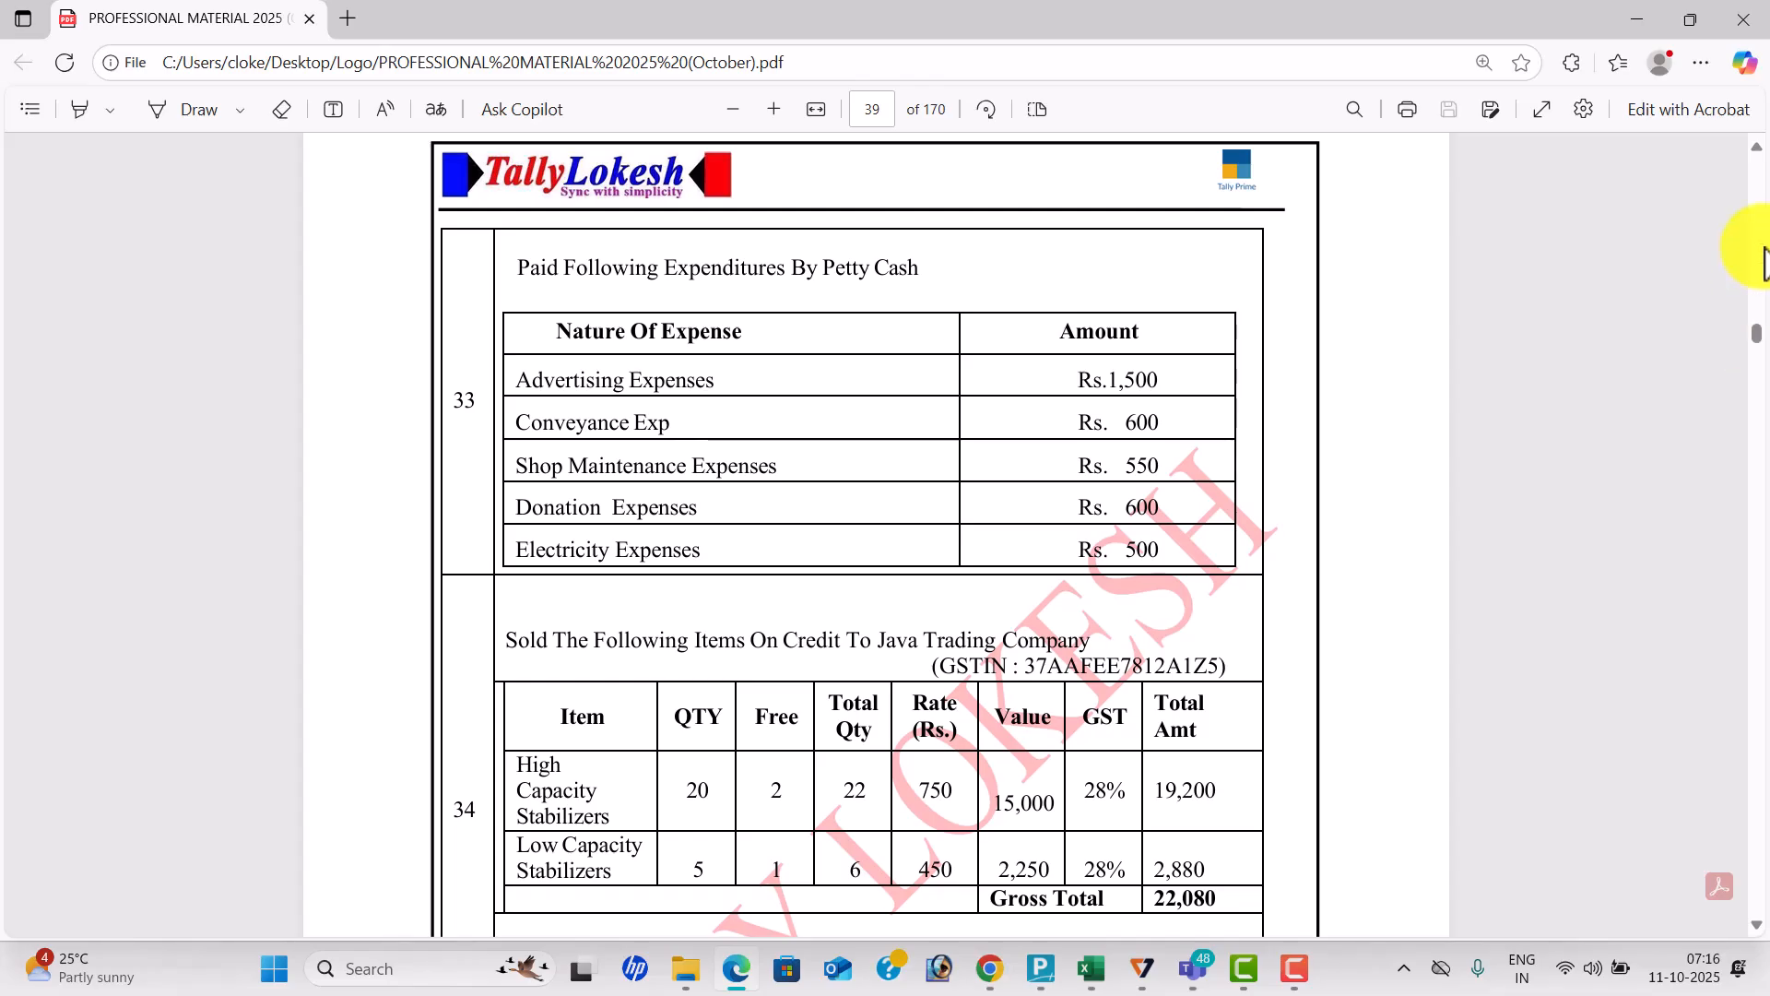
{"action": "scroll", "coordinate": [1763, 263], "scroll_direction": "up", "scroll_amount": 20}
{"action": "scroll", "coordinate": [1764, 263], "scroll_direction": "up", "scroll_amount": 20}
{"action": "scroll", "coordinate": [1763, 263], "scroll_direction": "up", "scroll_amount": 10}
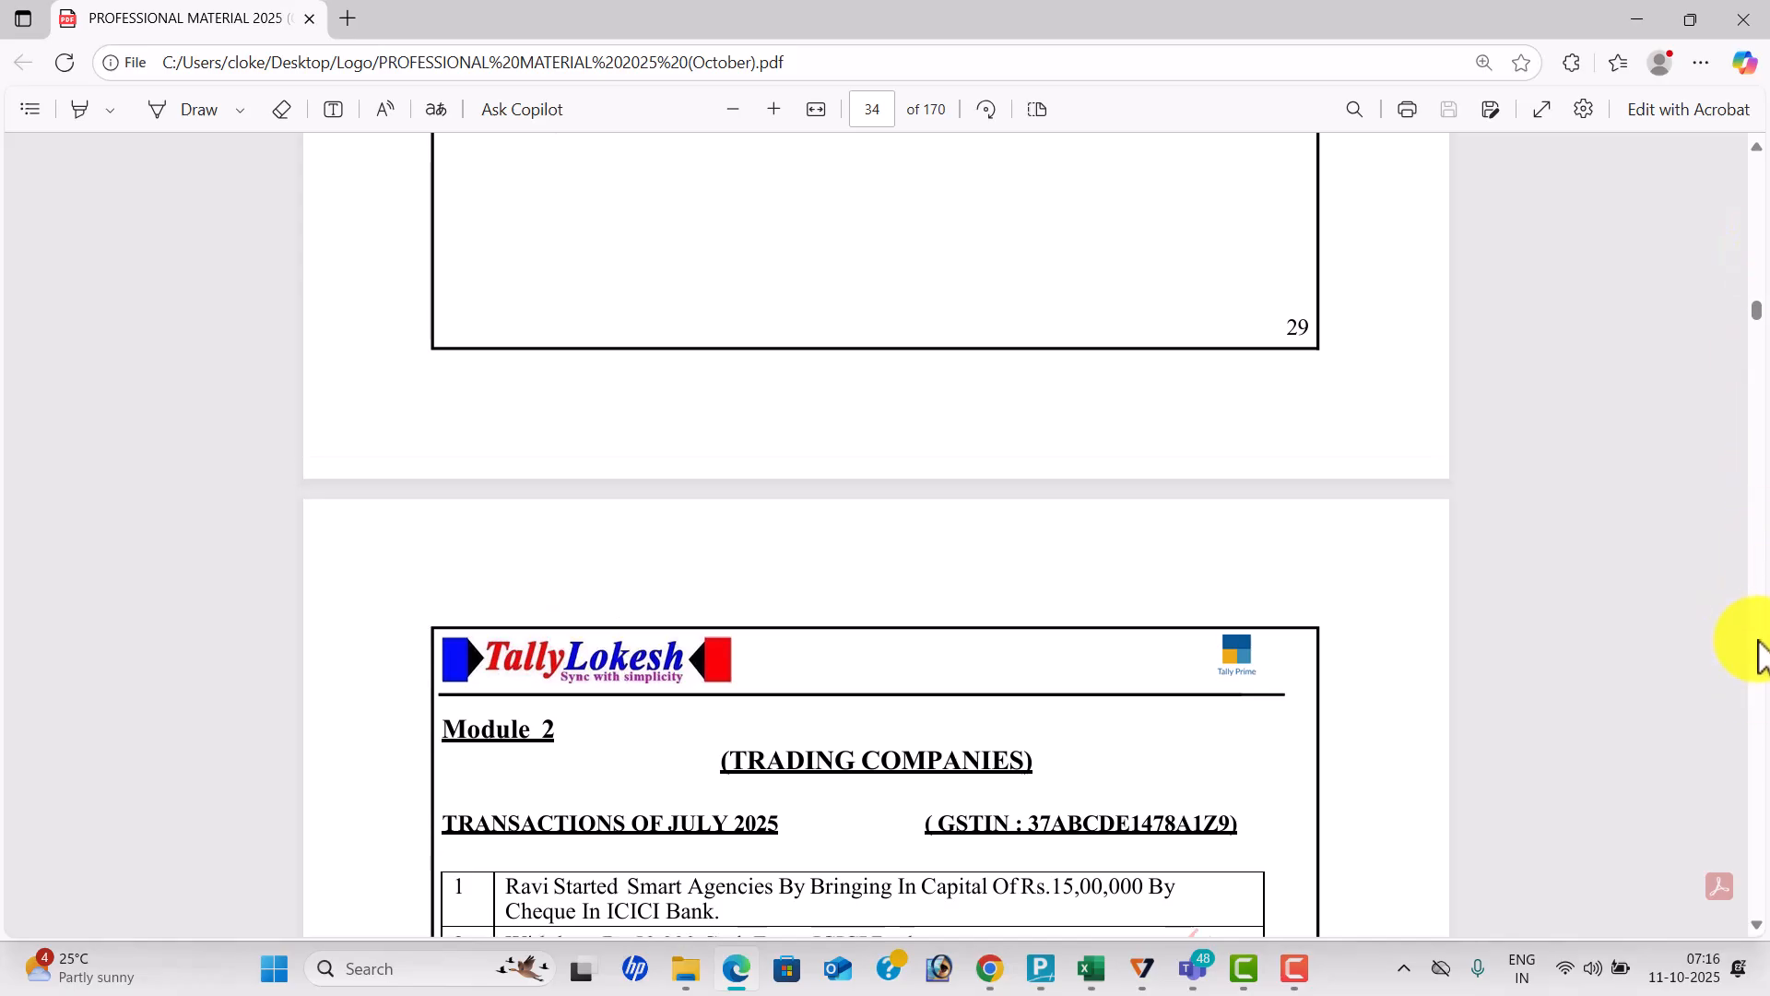
{"action": "scroll", "coordinate": [1761, 657], "scroll_direction": "down", "scroll_amount": 13}
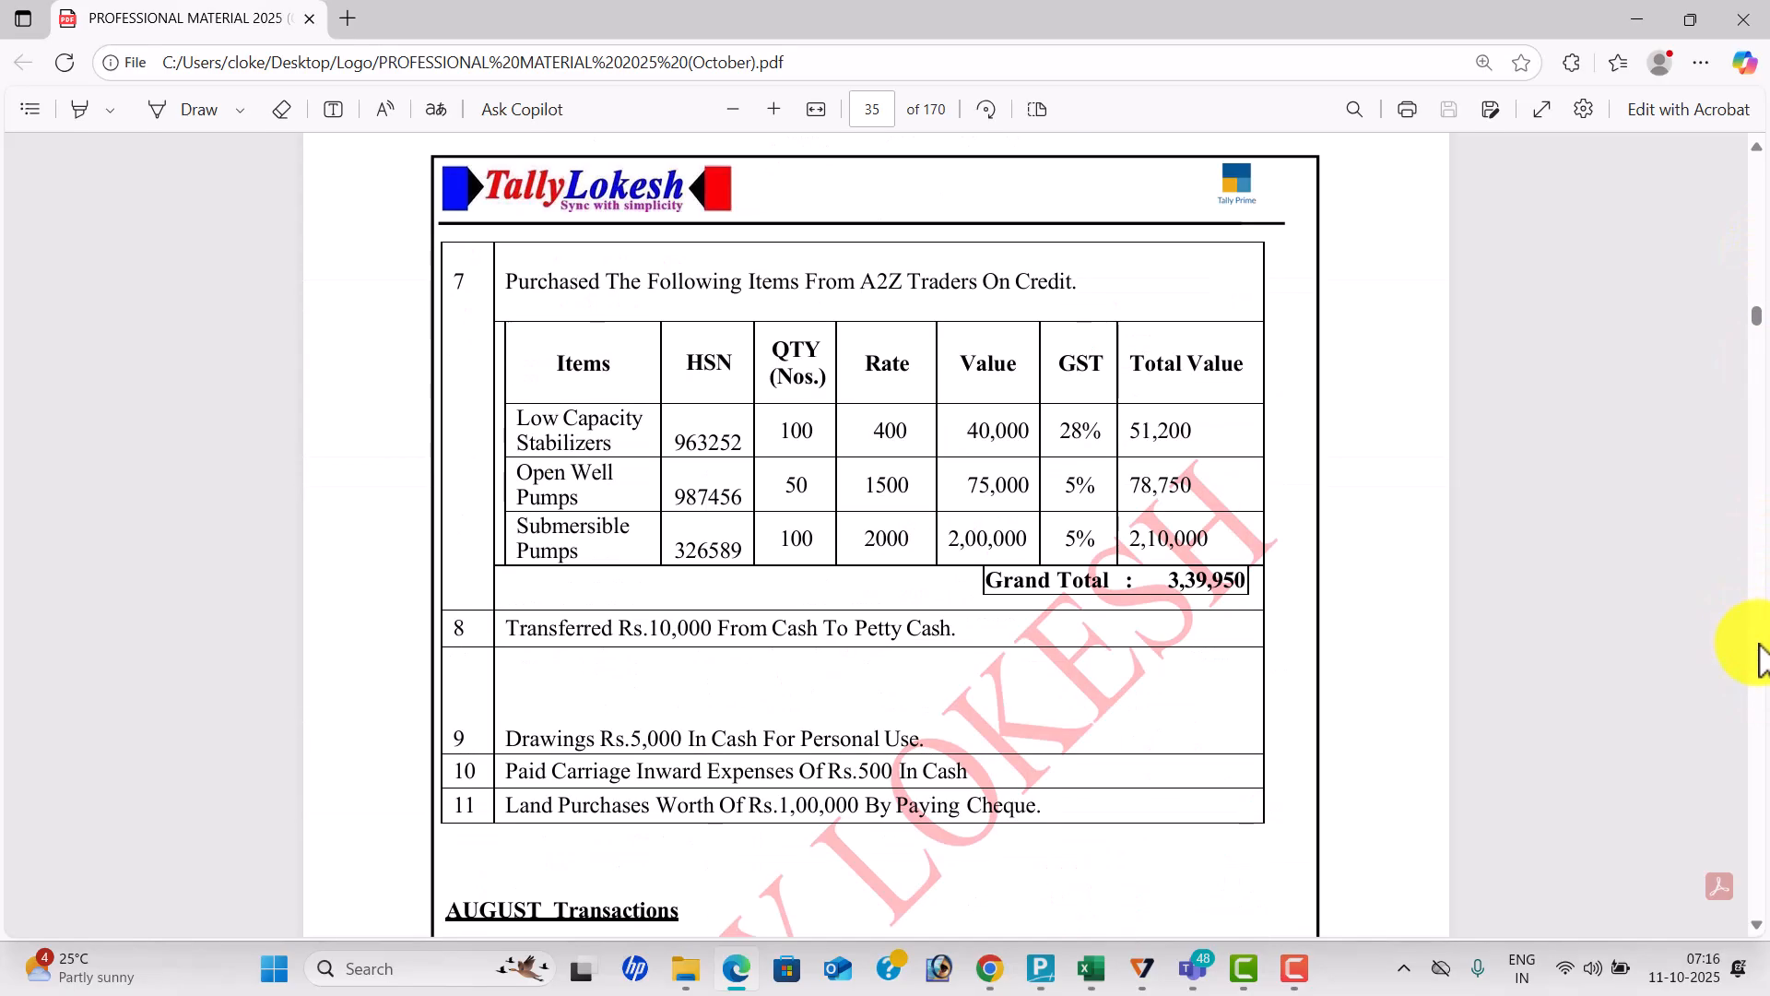
{"action": "left_click", "coordinate": [1756, 925]}
{"action": "left_click_drag", "start_coordinate": [1757, 927], "coordinate": [1757, 926]}
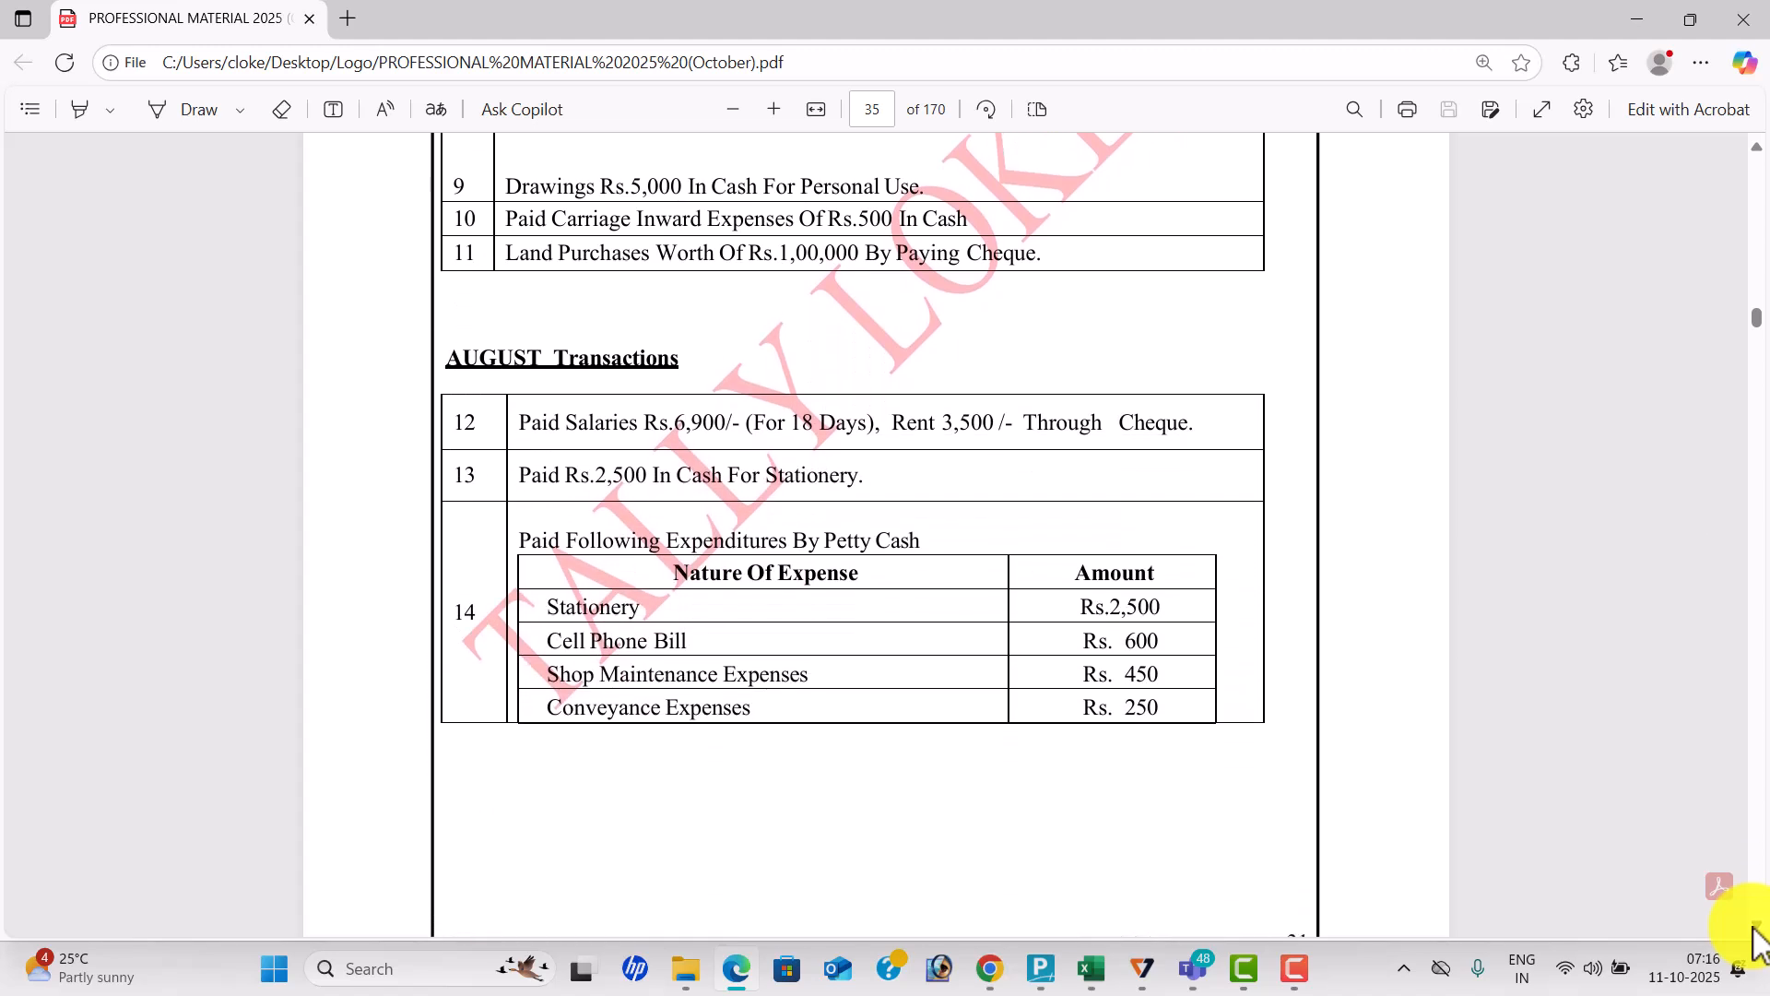
{"action": "key", "text": "alt+Tab"}
{"action": "key", "text": "alt+Tab"}
{"action": "key", "text": "alt+Tab"}
{"action": "key", "text": "alt+Tab"}
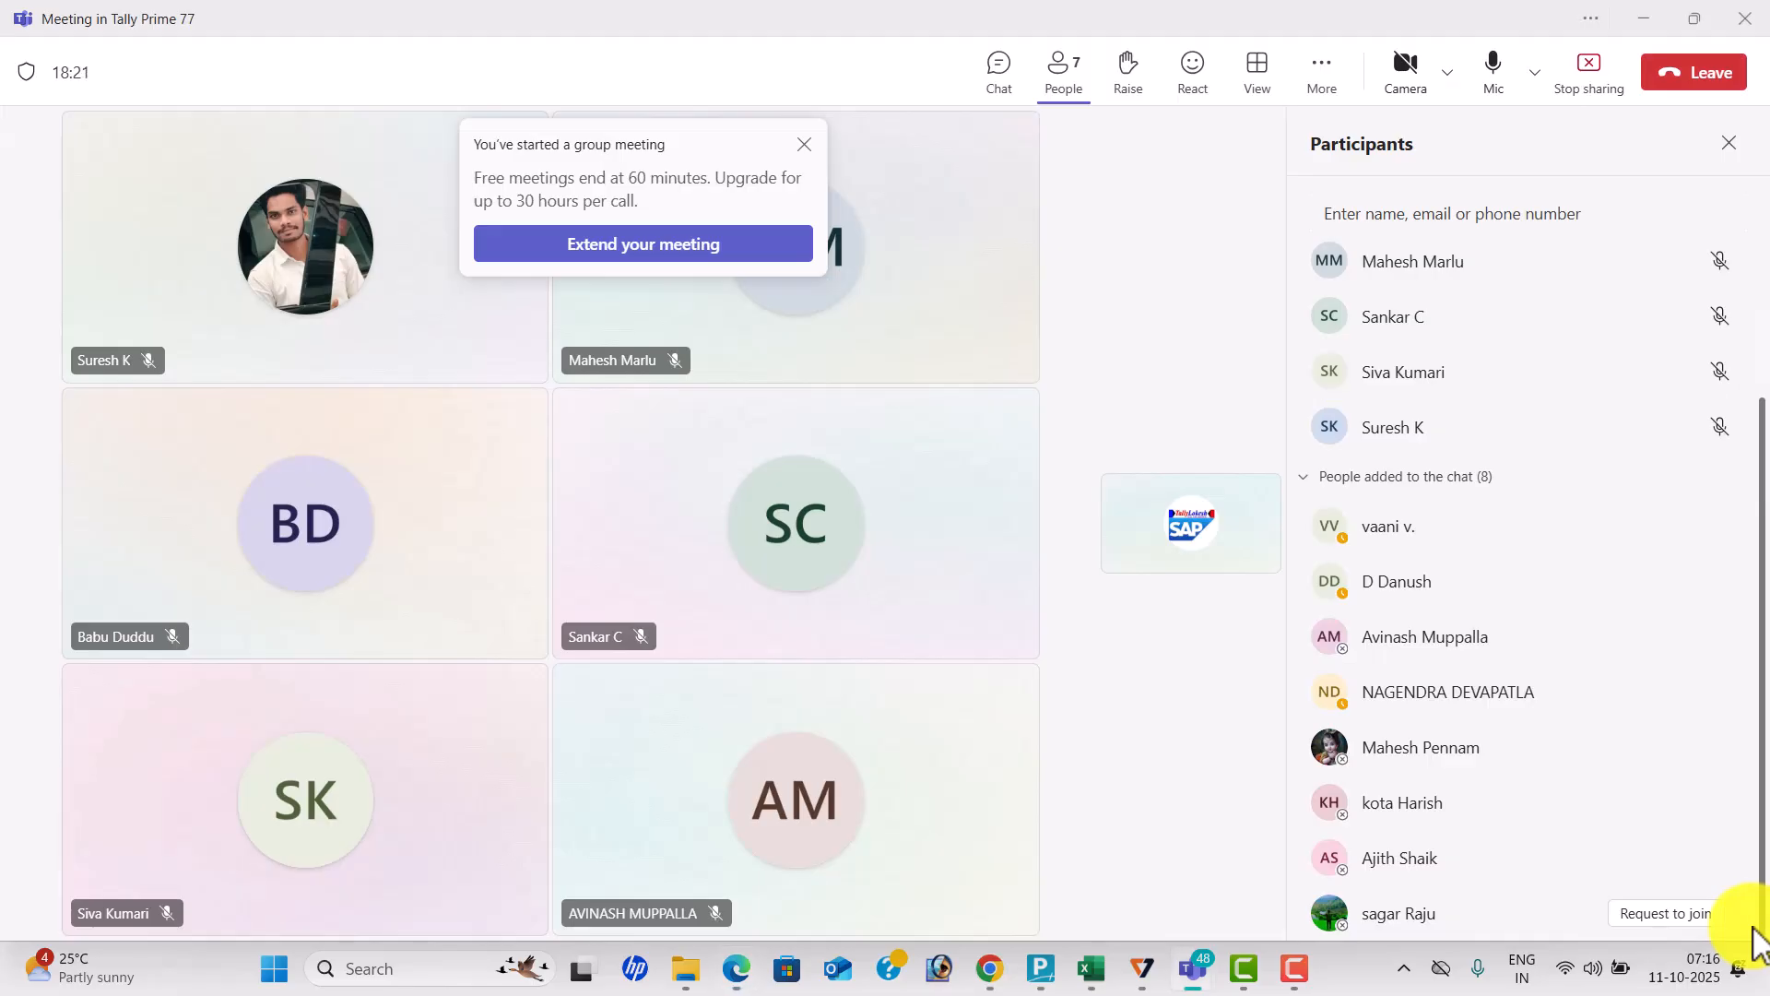
{"action": "key", "text": "alt+Tab"}
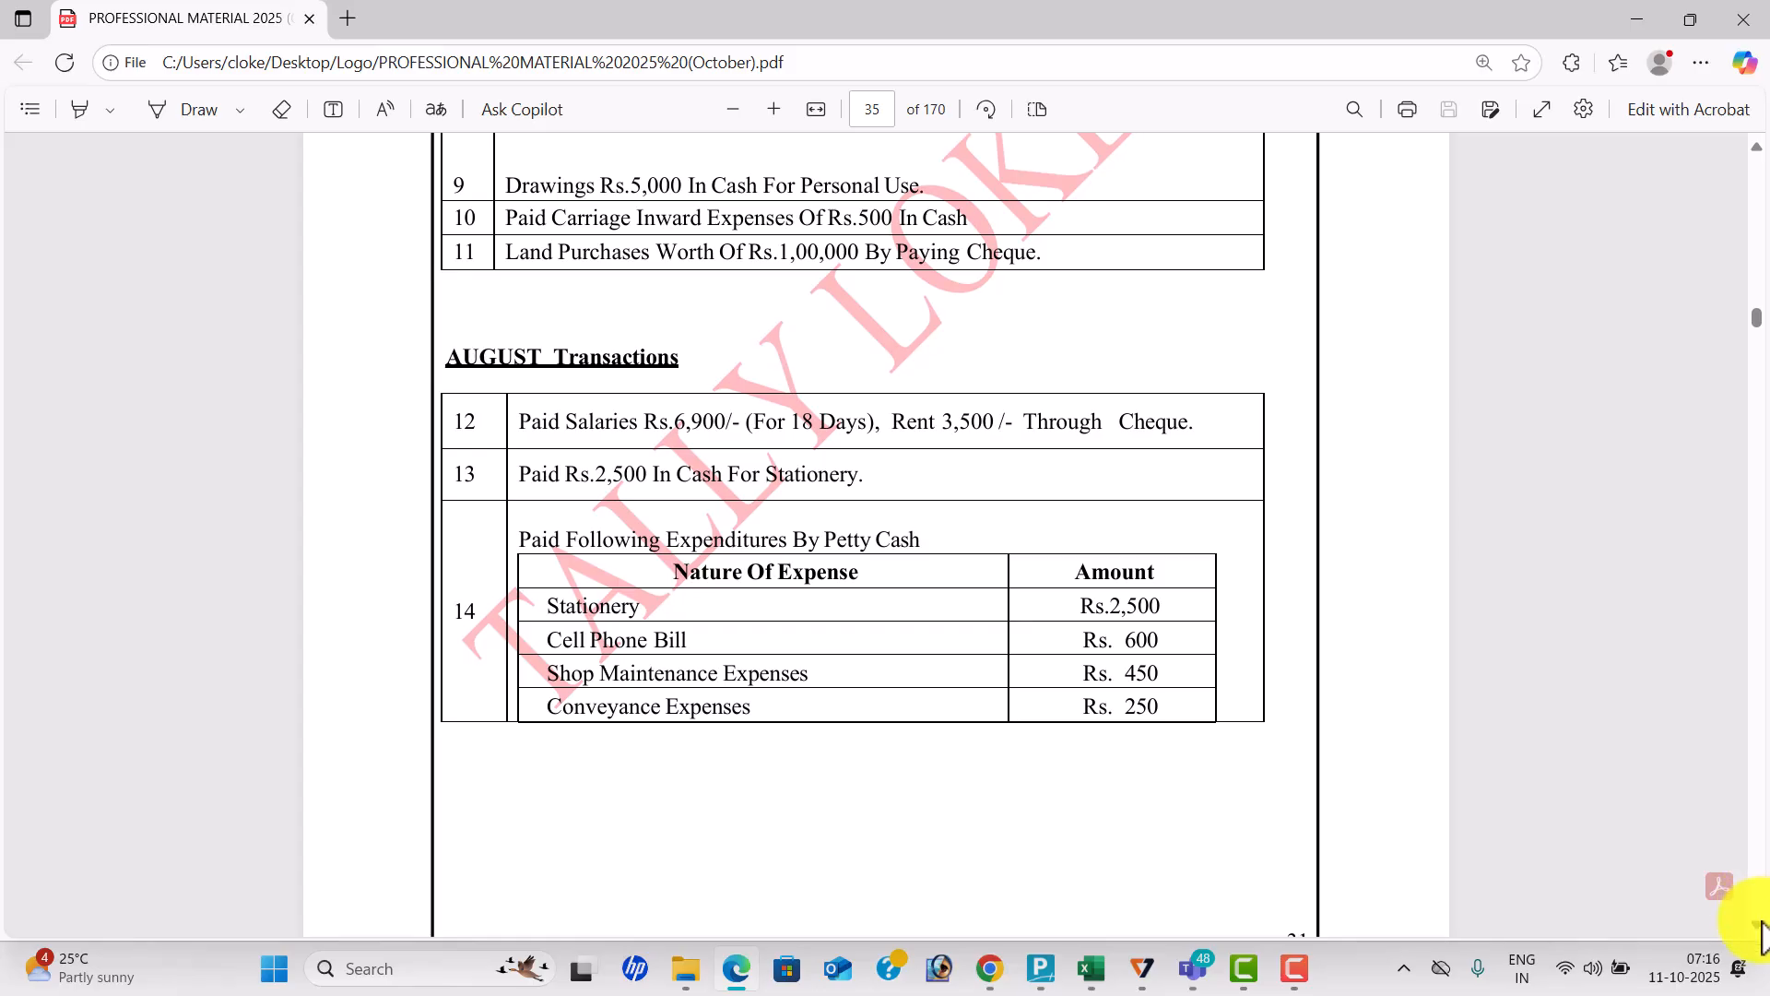
Read through the August transactions in the PDF, from salaries and petty cash expenses to the cash sale in transaction 15.
{"action": "left_click", "coordinate": [1760, 925]}
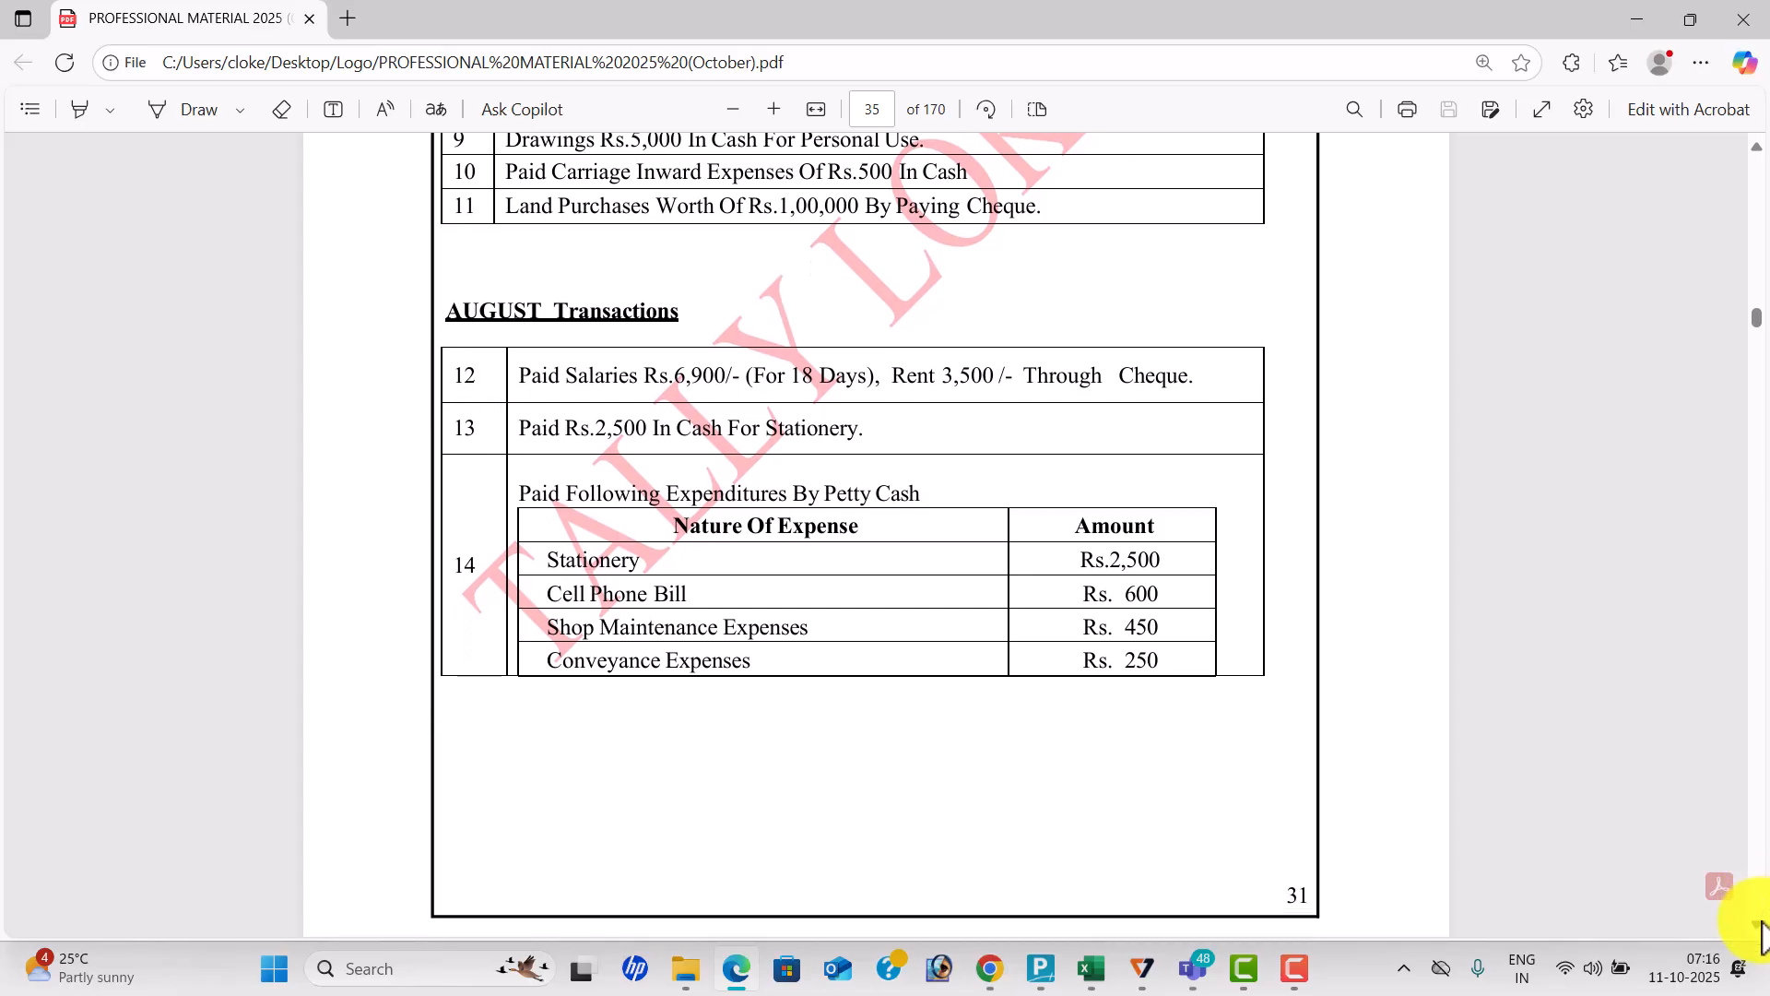
{"action": "left_click", "coordinate": [1761, 925]}
{"action": "left_click", "coordinate": [1760, 925]}
{"action": "left_click", "coordinate": [1761, 924]}
{"action": "left_click", "coordinate": [1760, 924]}
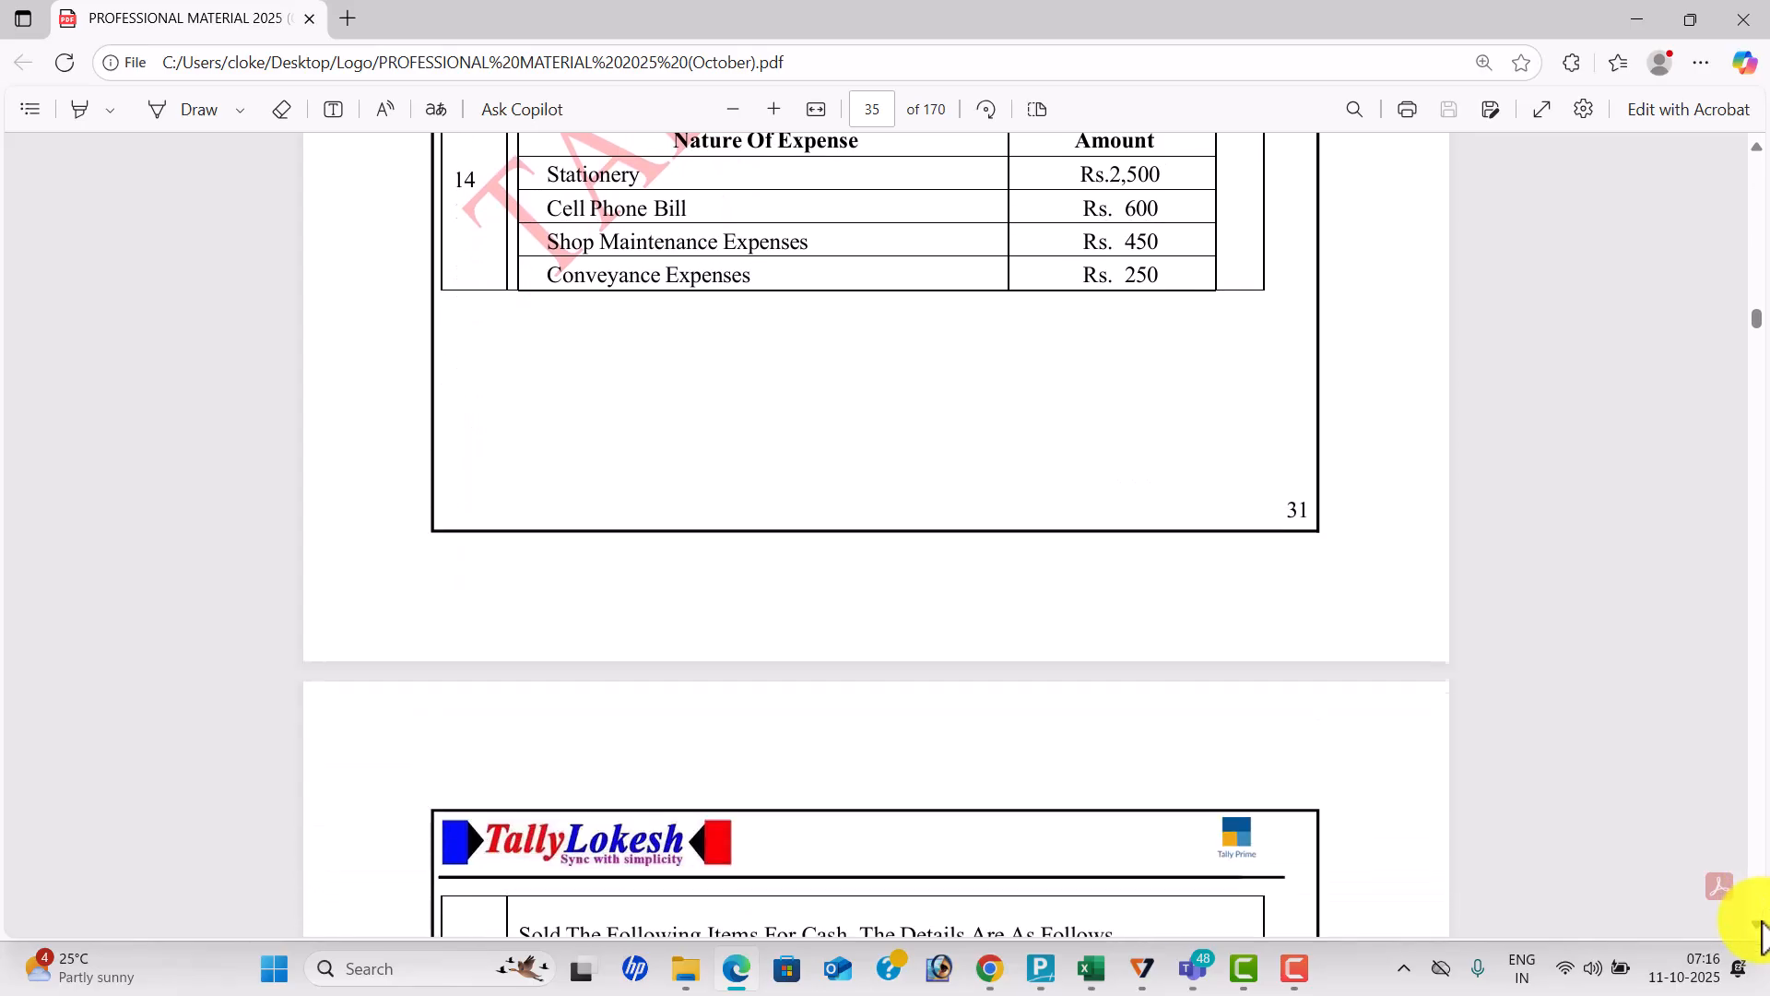
{"action": "left_click", "coordinate": [1760, 924]}
{"action": "left_click", "coordinate": [1760, 925]}
{"action": "left_click", "coordinate": [1761, 925]}
{"action": "left_click", "coordinate": [1761, 925]}
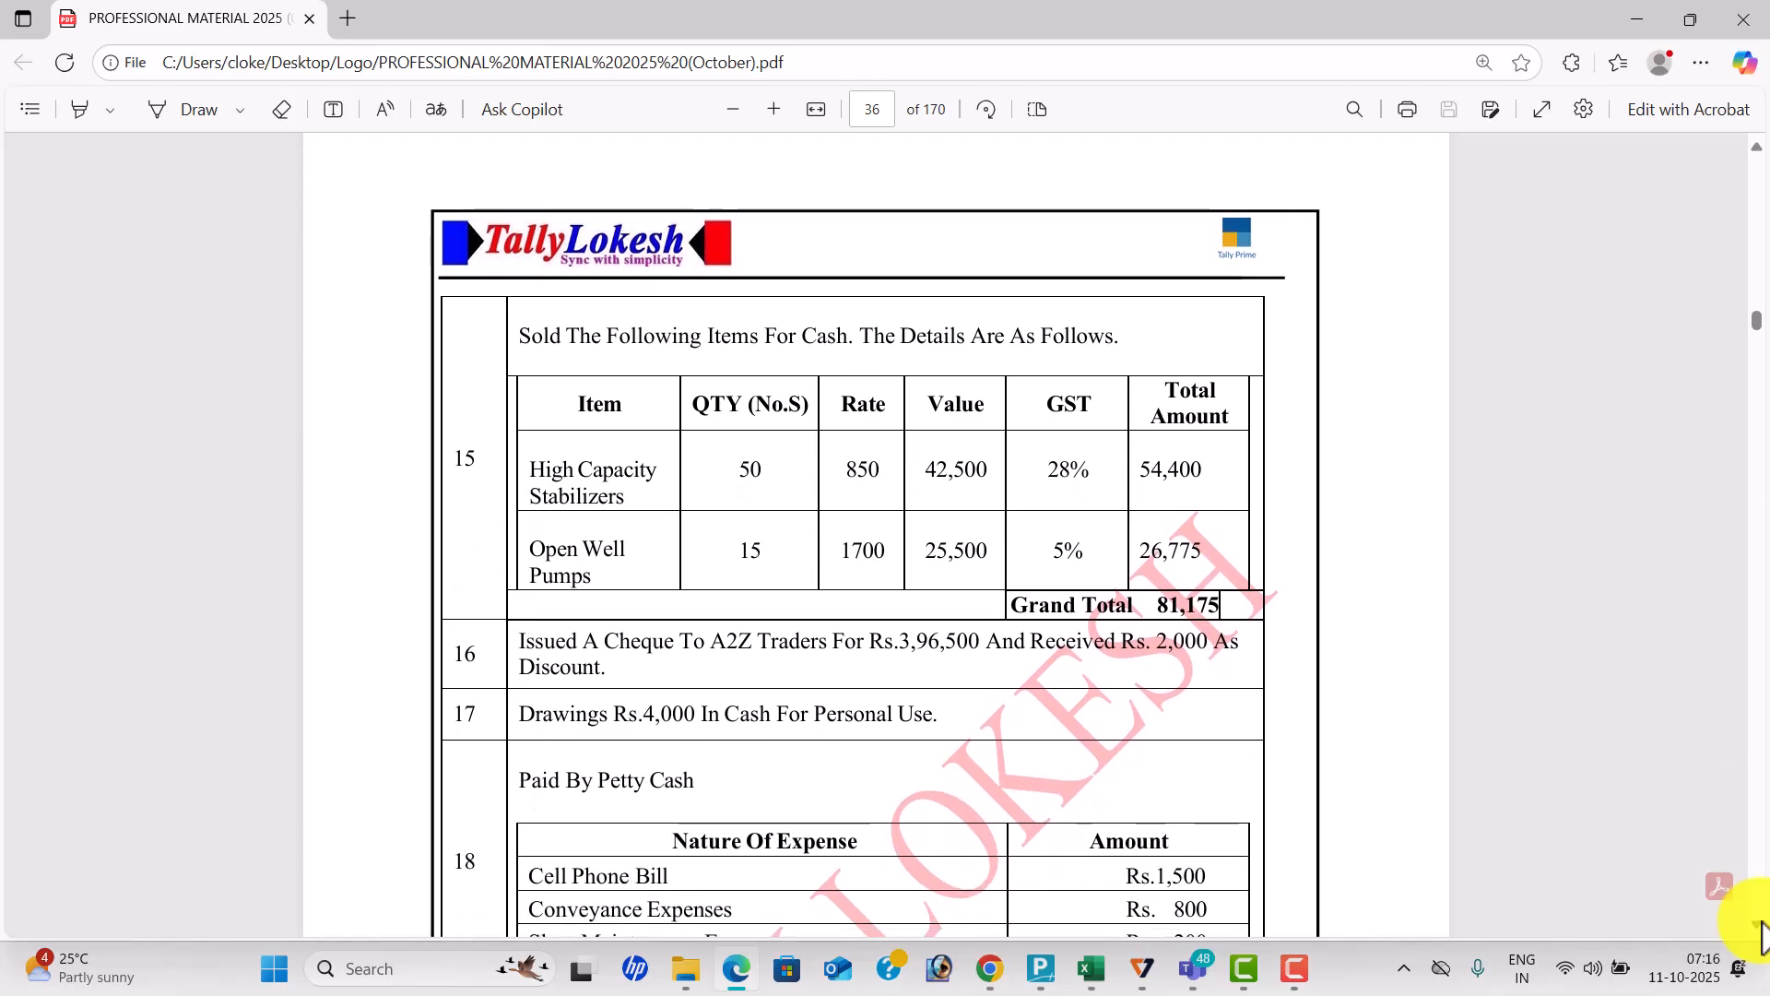
Switch to Tally Prime and open the Stock Summary in detailed view to examine the items under Pumps and Stabilizers.
{"action": "left_click", "coordinate": [1761, 925]}
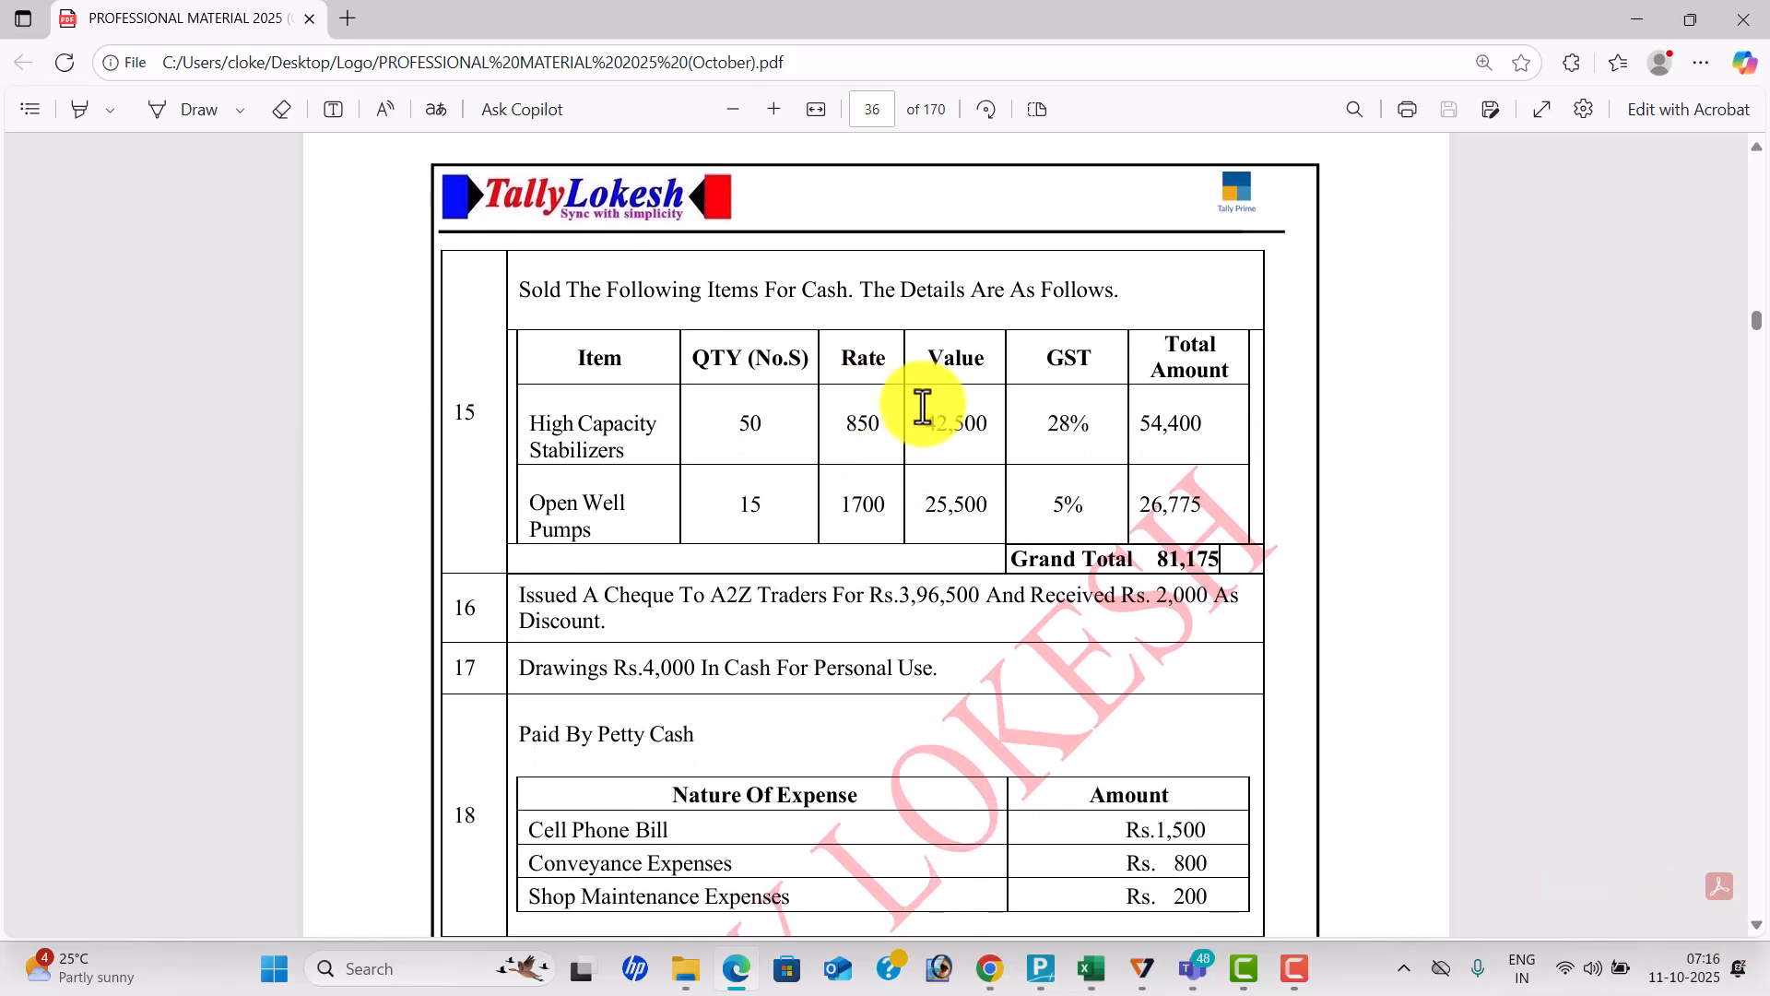
{"action": "key", "text": "alt+Tab"}
{"action": "key", "text": "alt+Tab"}
{"action": "key", "text": "Escape"}
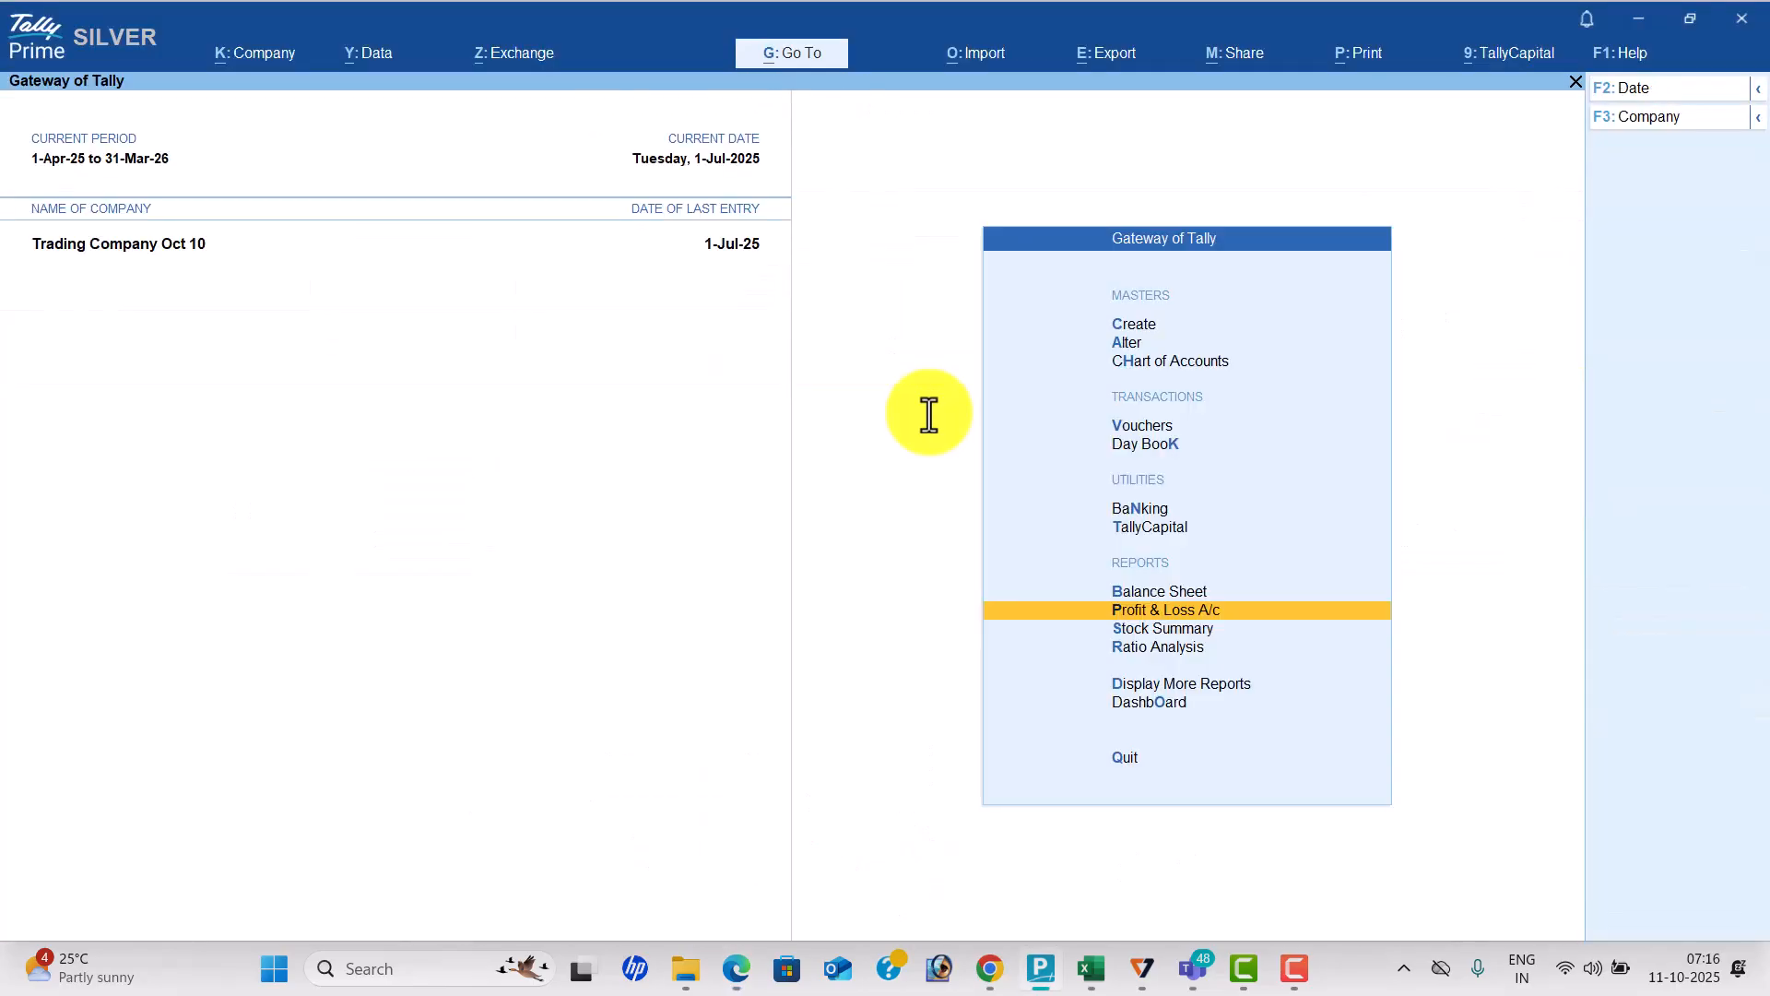
{"action": "key", "text": "Down"}
{"action": "key", "text": "Return"}
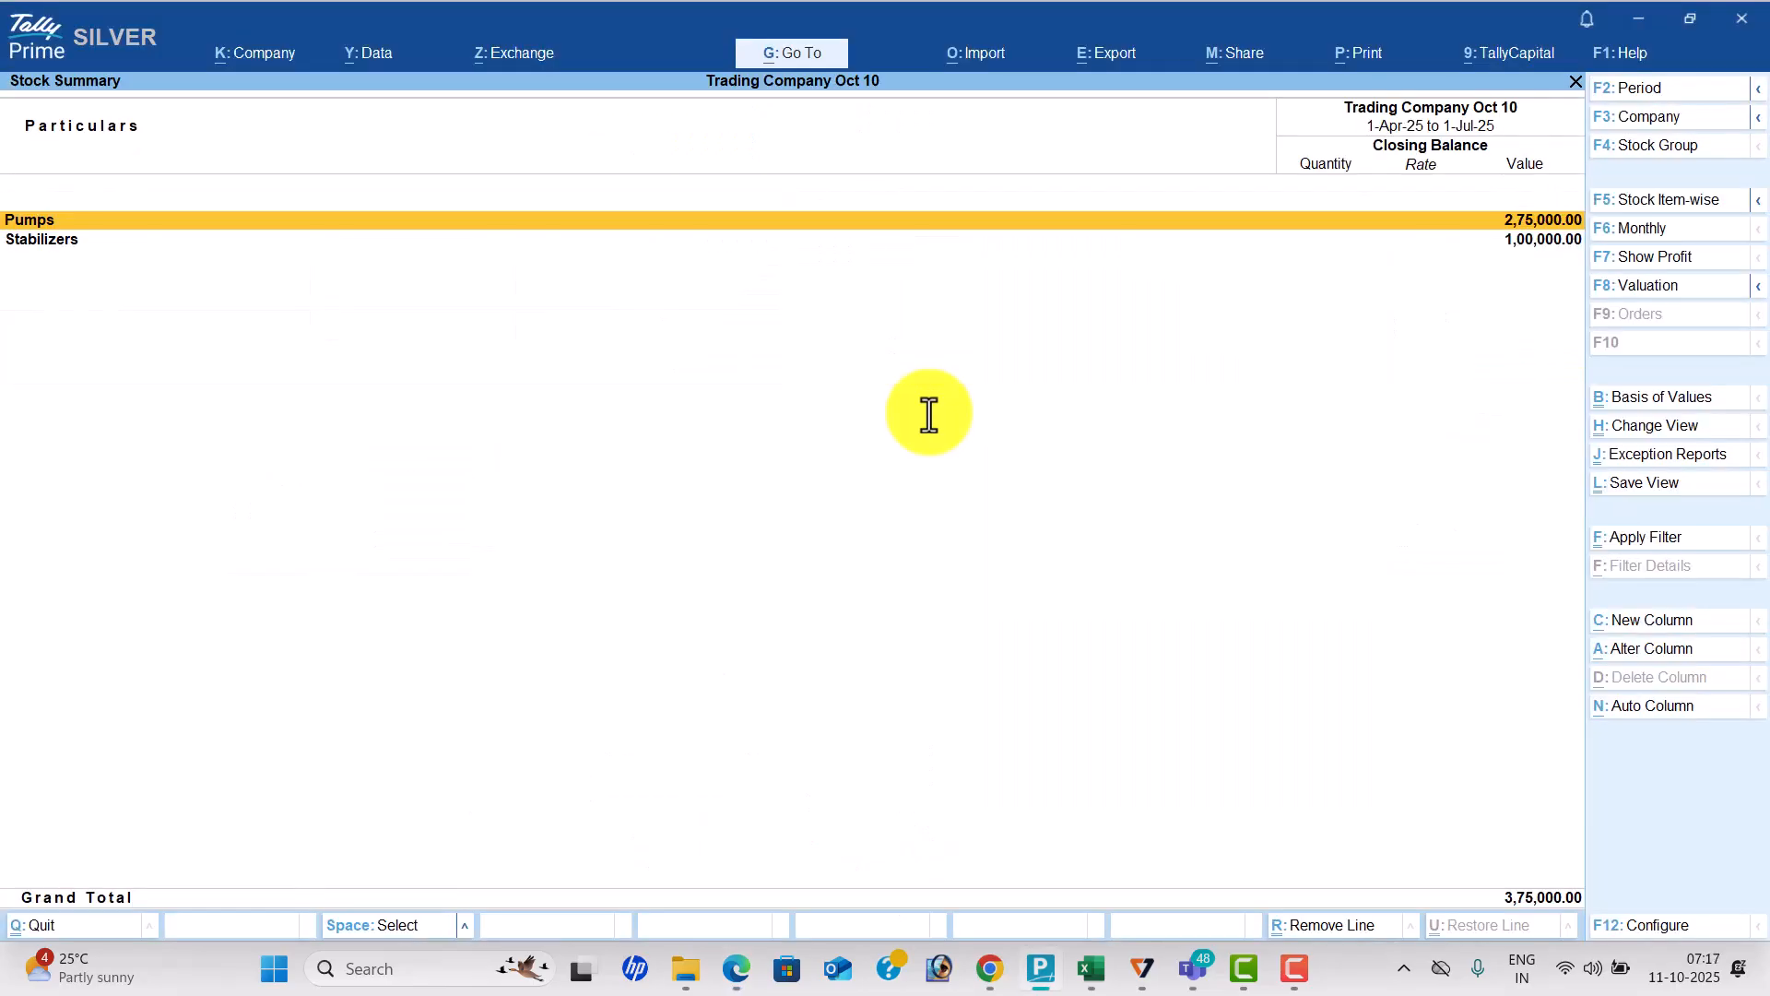
{"action": "key", "text": "alt+F1"}
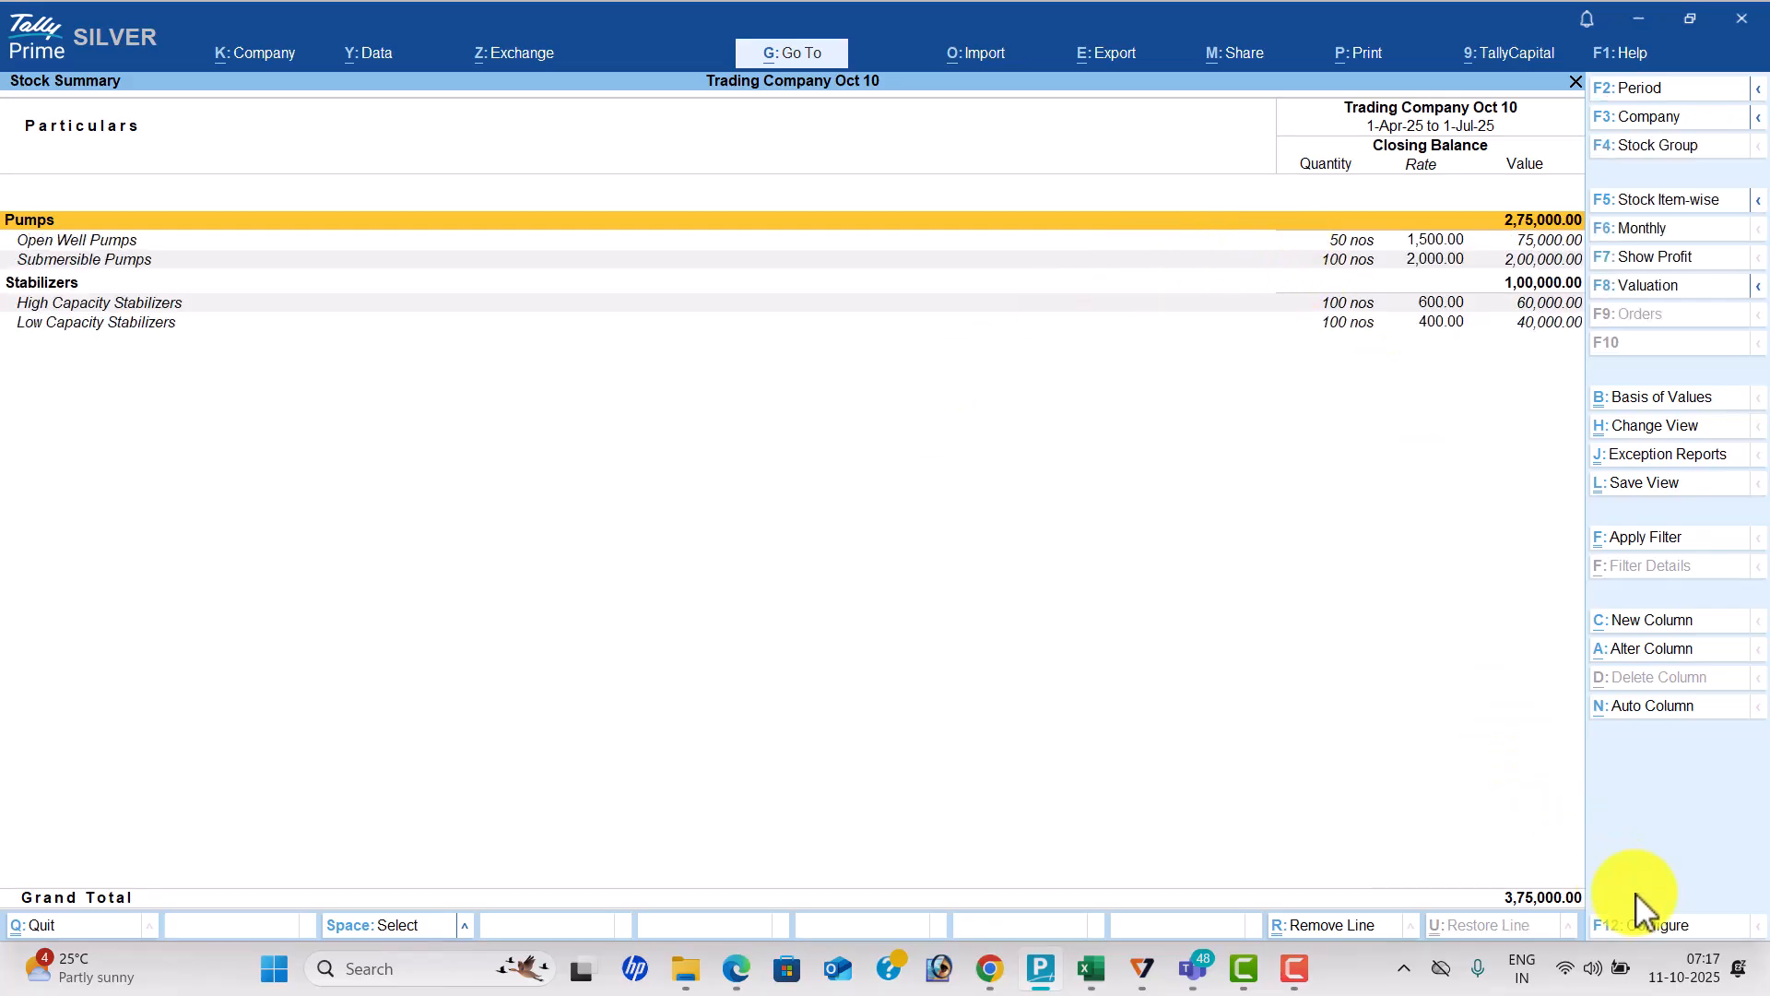
Configure the Stock Summary to show both Goods Inwards and Goods Outwards.
{"action": "left_click", "coordinate": [1660, 926]}
{"action": "key", "text": "Down"}
{"action": "key", "text": "Down"}
{"action": "key", "text": "Down"}
{"action": "key", "text": "Down"}
{"action": "key", "text": "Down"}
{"action": "type", "text": "y"}
{"action": "key", "text": "Return"}
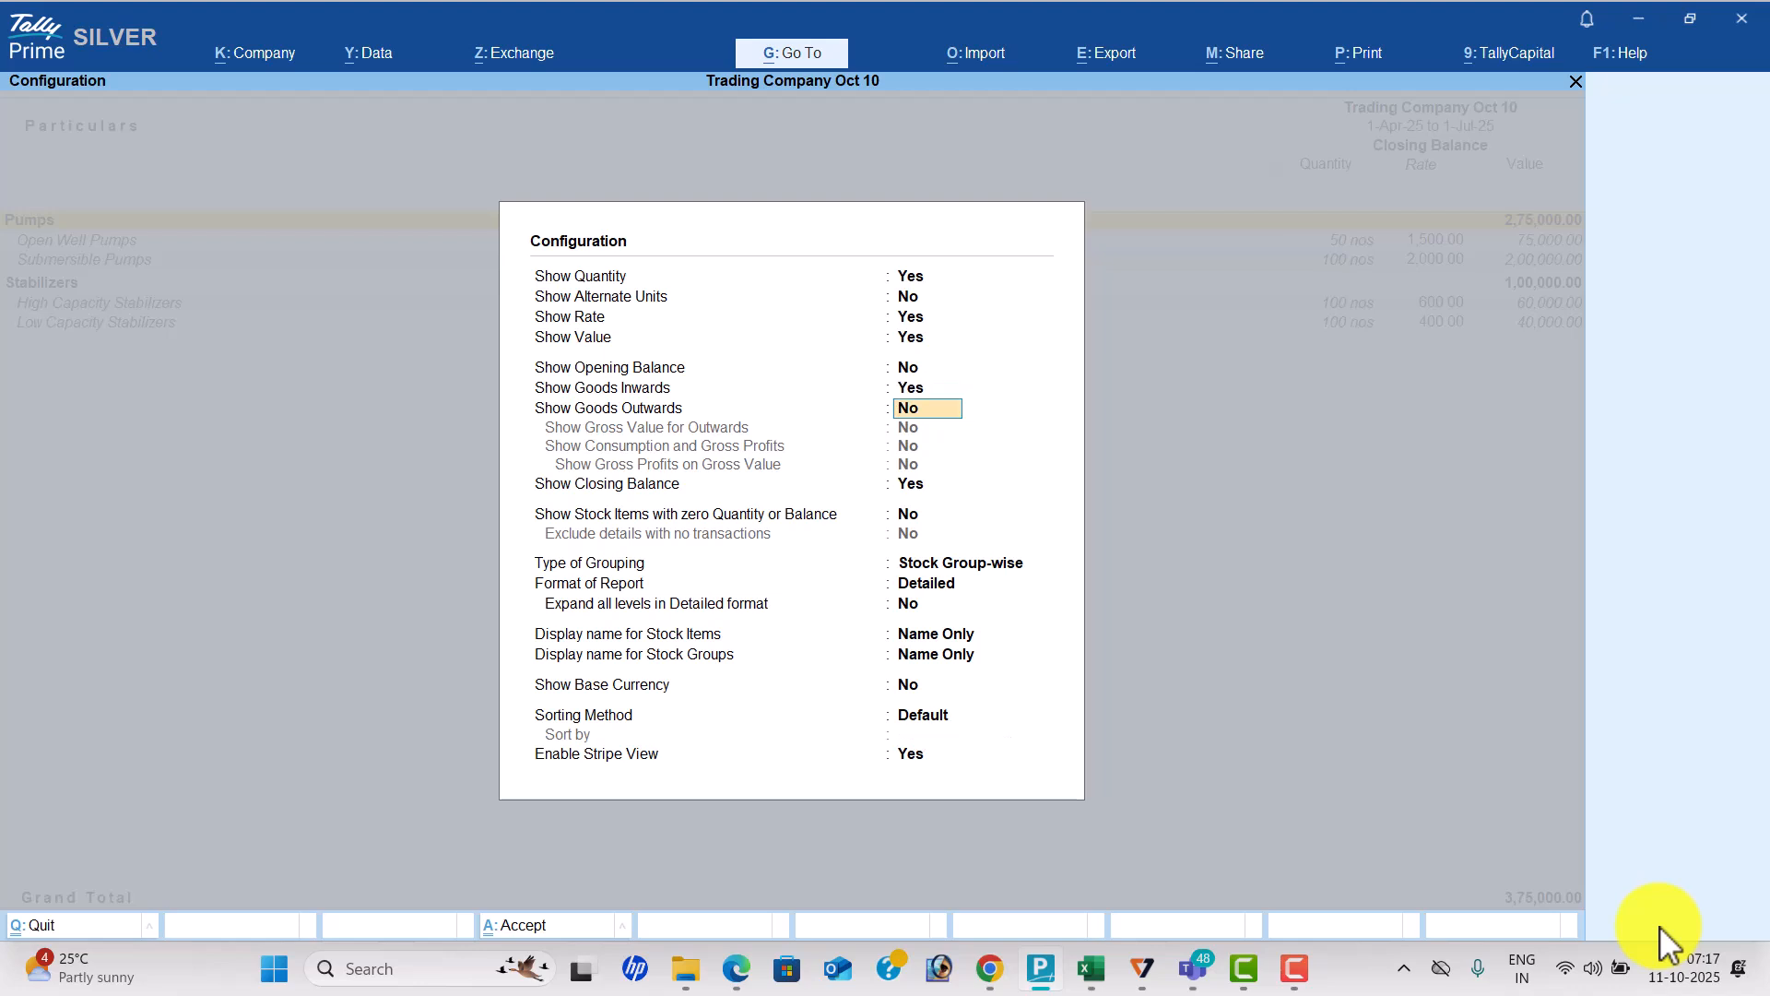
{"action": "type", "text": "y"}
{"action": "key", "text": "Return"}
{"action": "key", "text": "ctrl+a"}
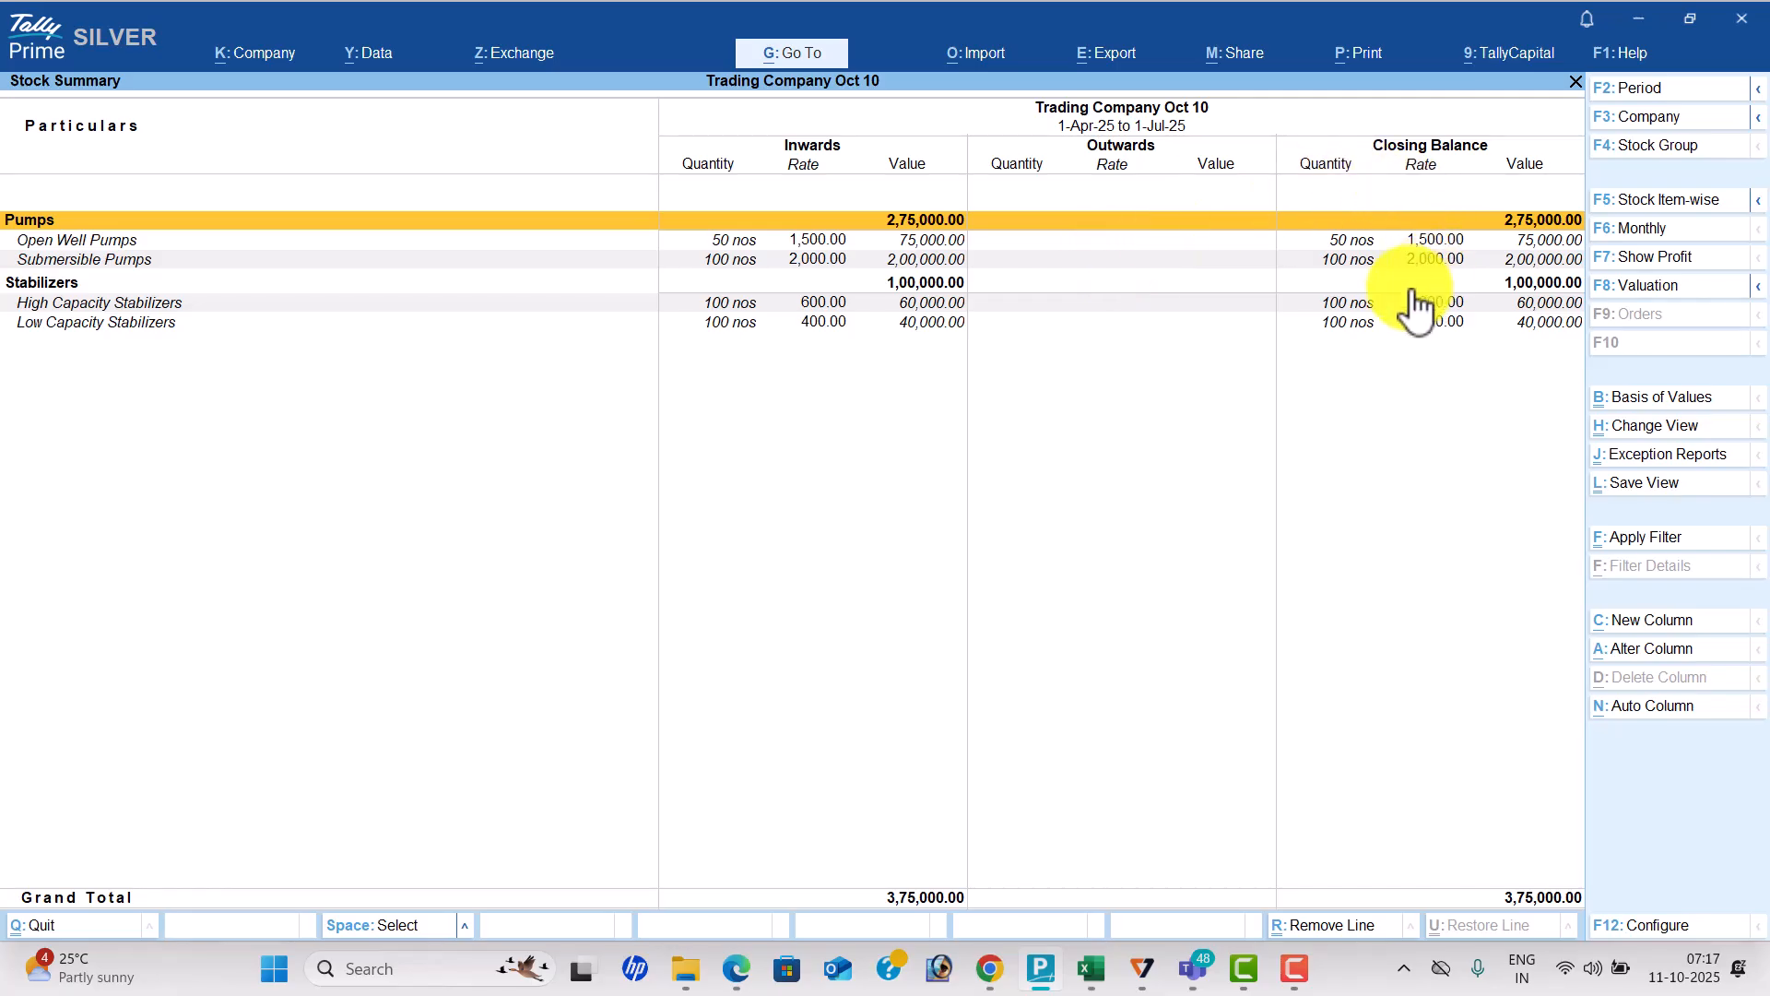
Open the Dashboard to examine the company's purchase trend, trading details, cash flow and account balances.
{"action": "key", "text": "Escape"}
{"action": "key", "text": "Down"}
{"action": "key", "text": "Down"}
{"action": "key", "text": "Down"}
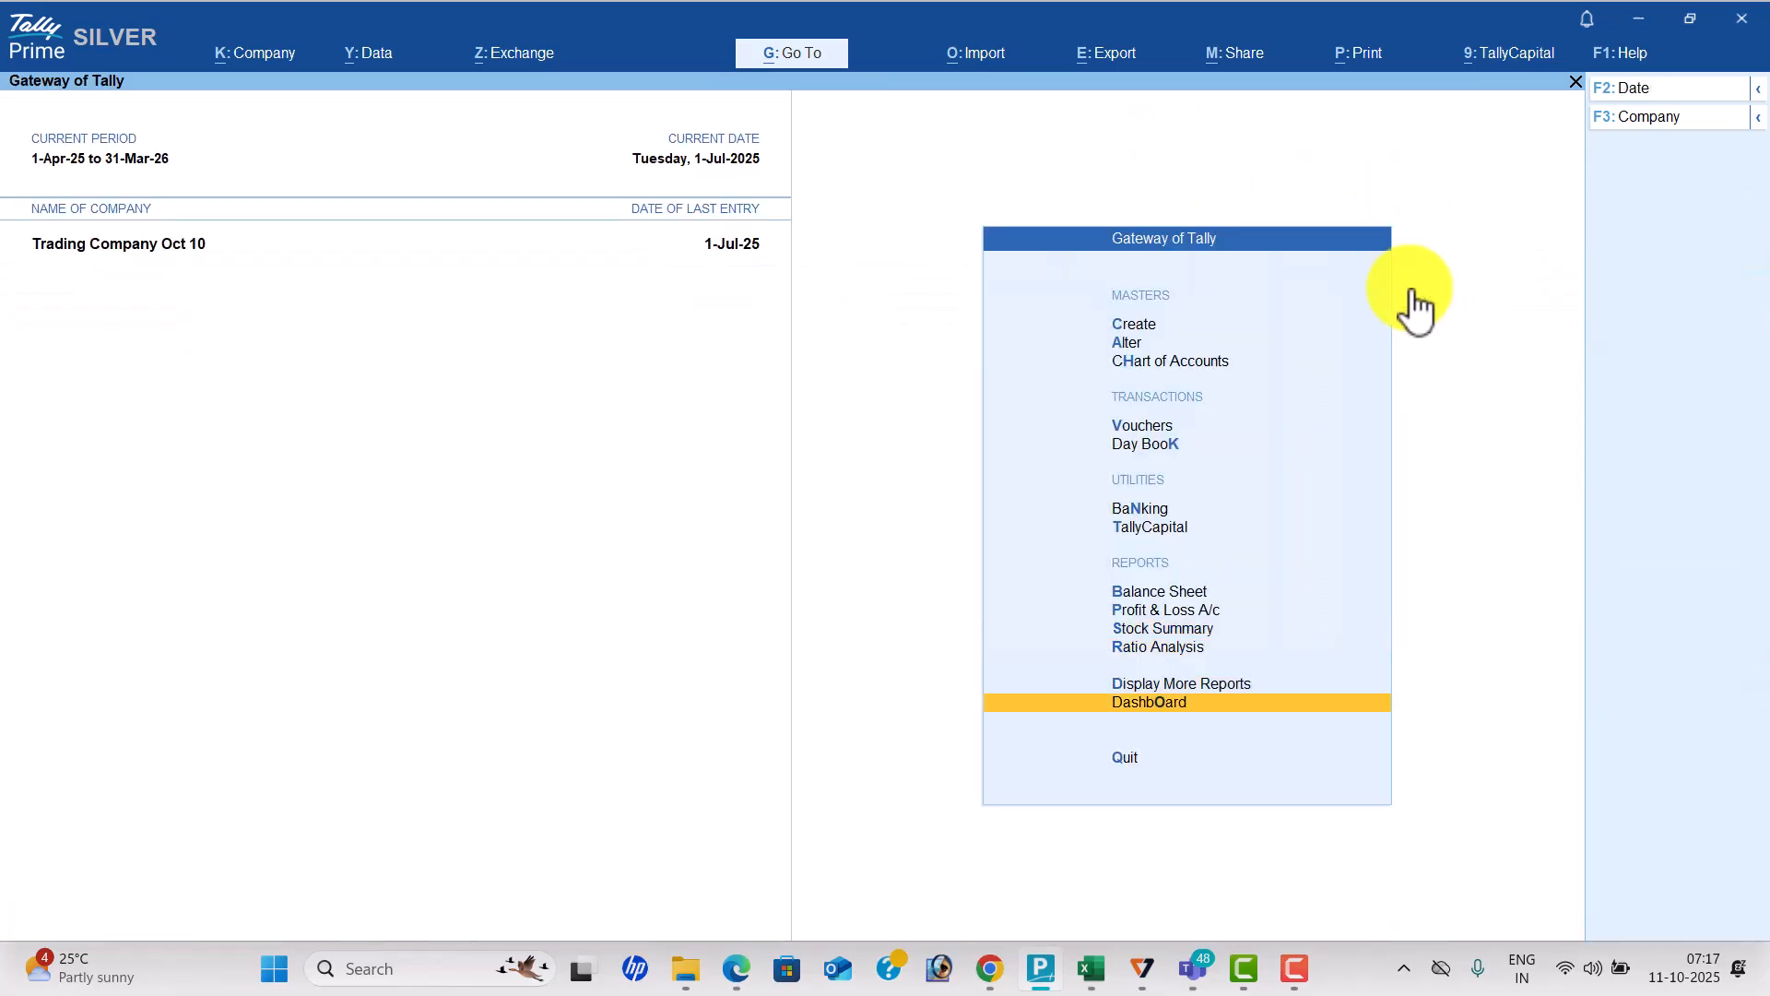
{"action": "key", "text": "Return"}
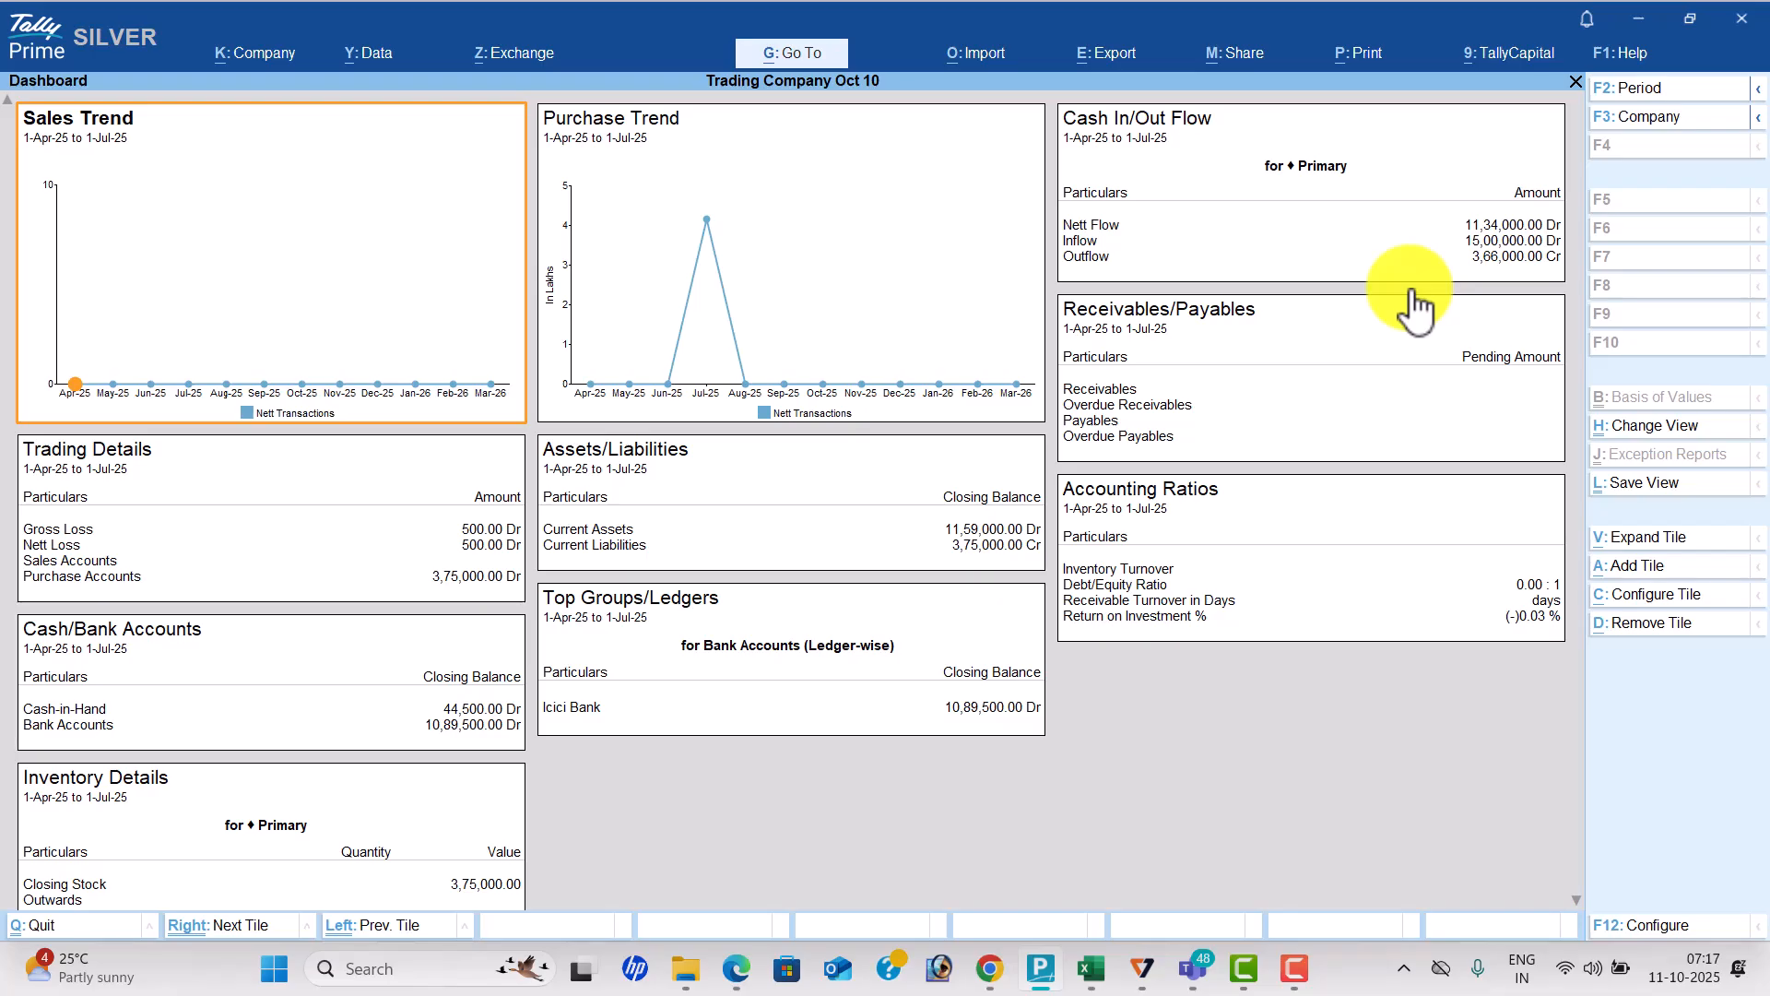
Open the Trial Balance in detailed view to examine the ledgers under each account group.
{"action": "key", "text": "Escape"}
{"action": "key", "text": "Up"}
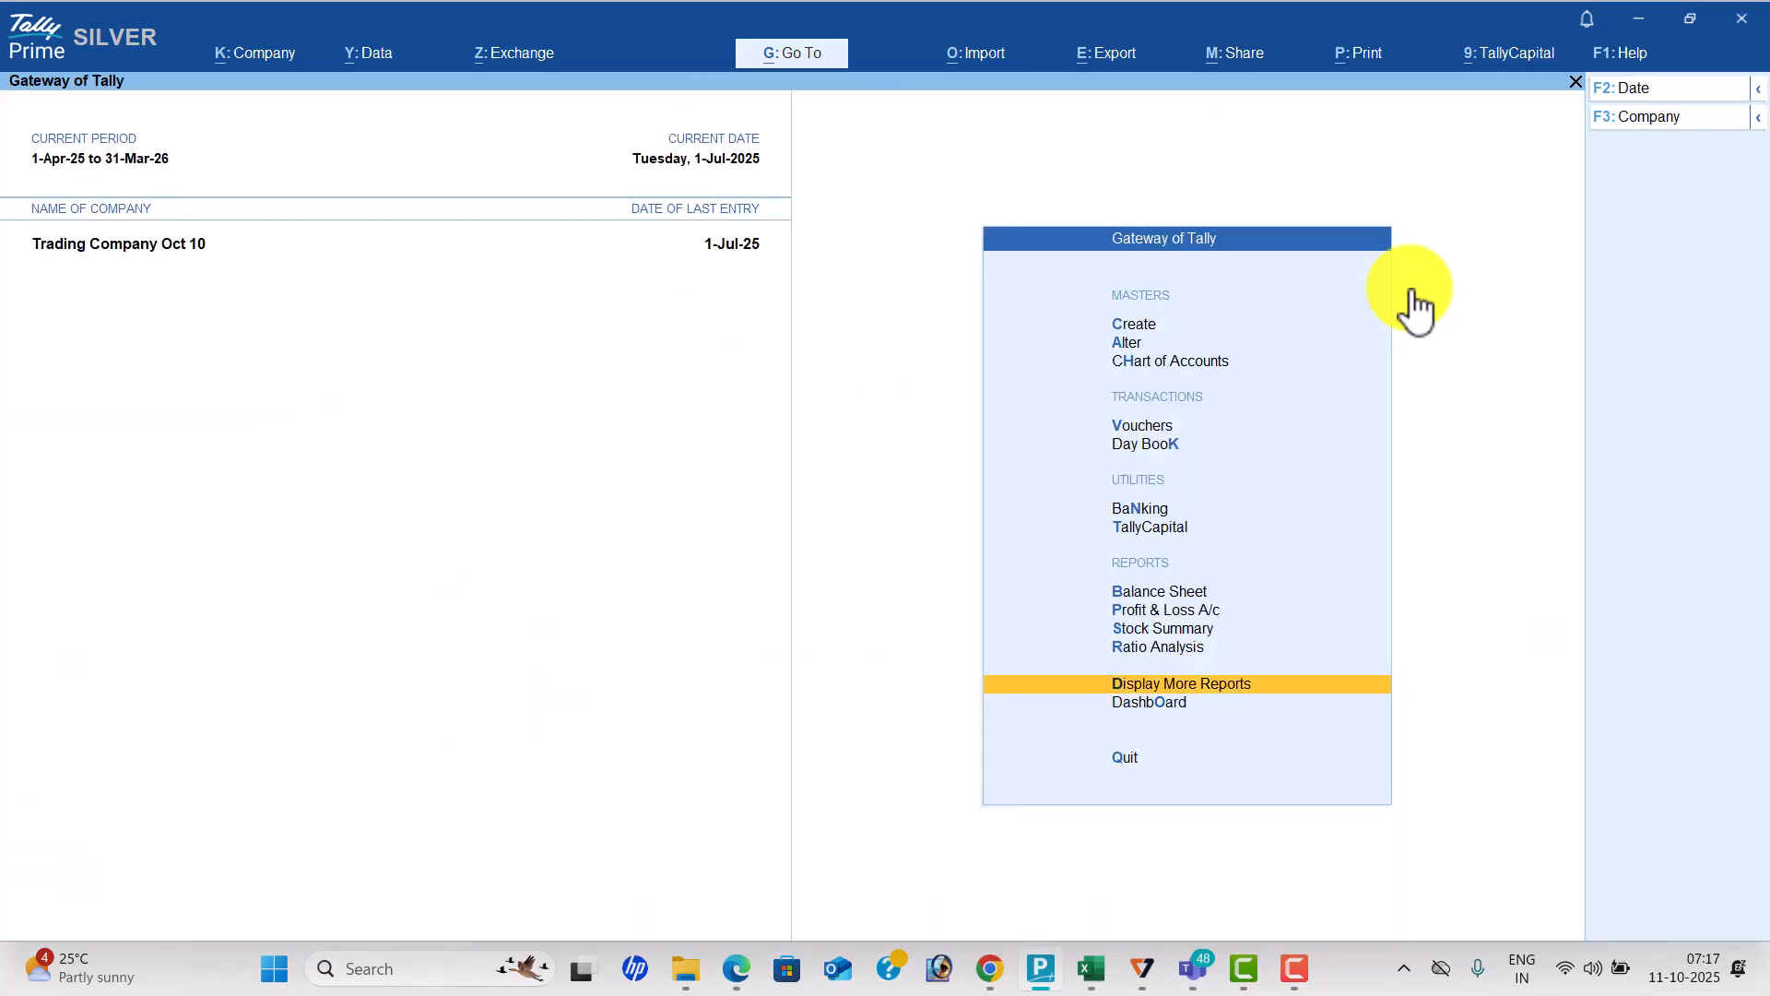
{"action": "key", "text": "Return"}
{"action": "key", "text": "Return"}
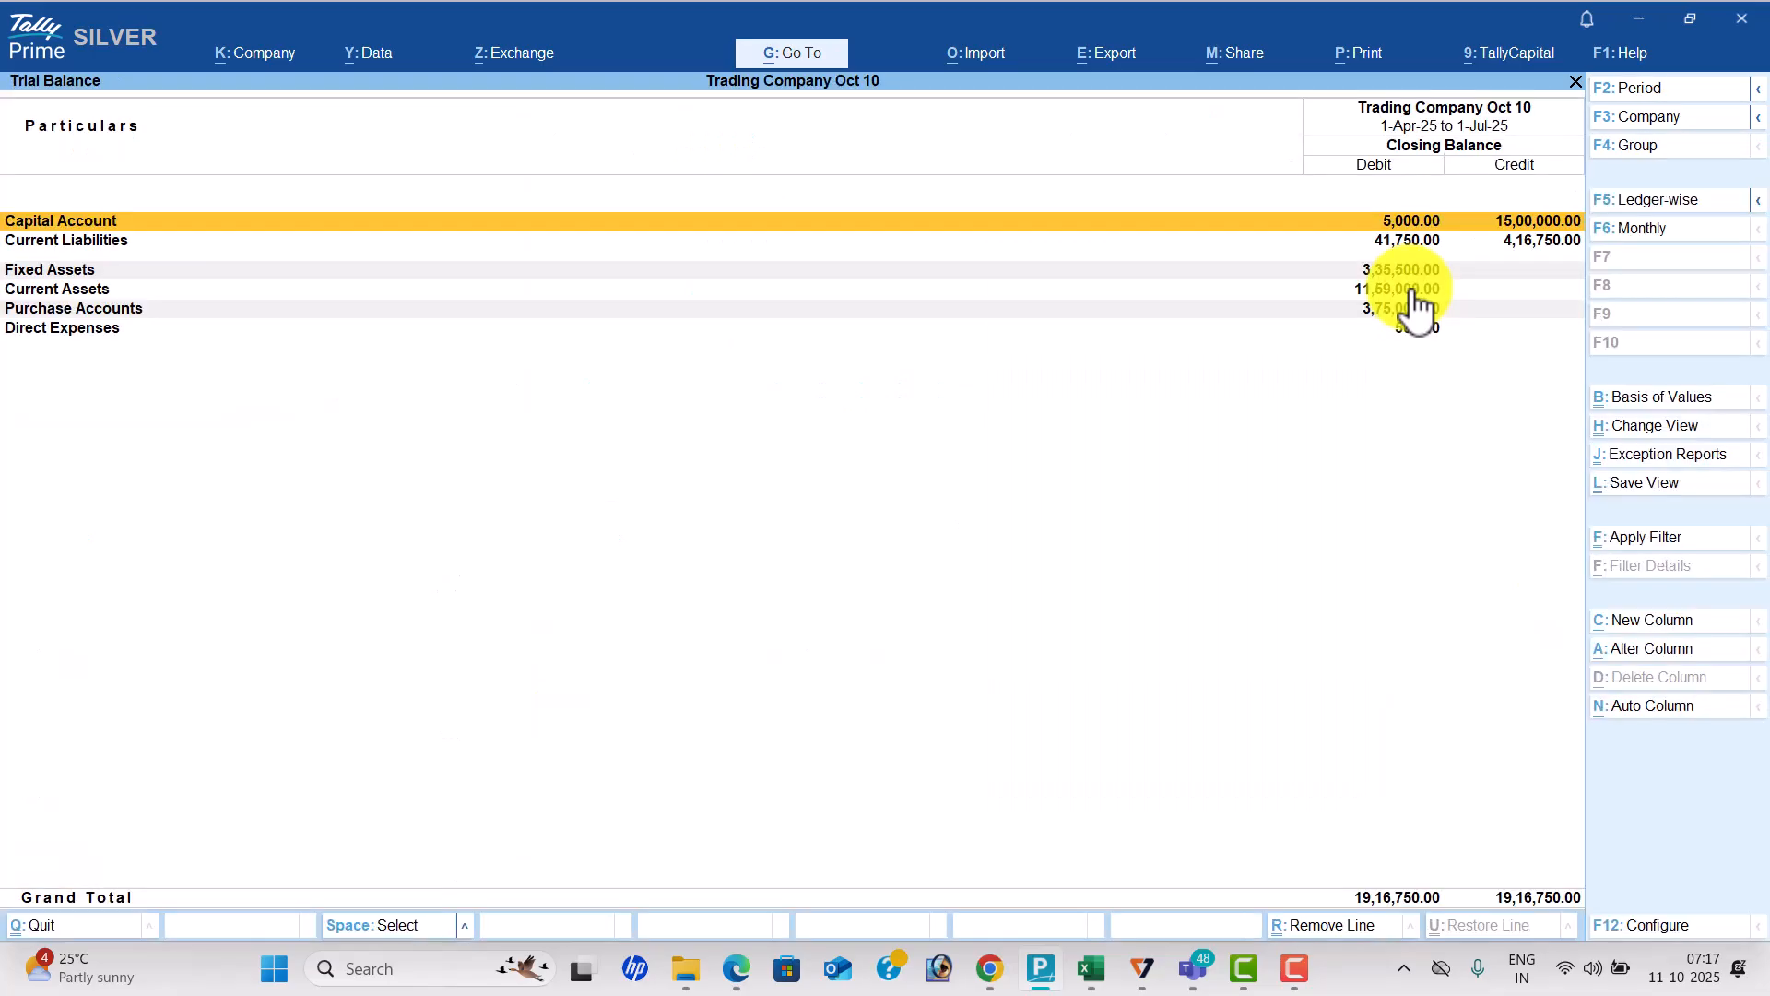
{"action": "key", "text": "alt+F5"}
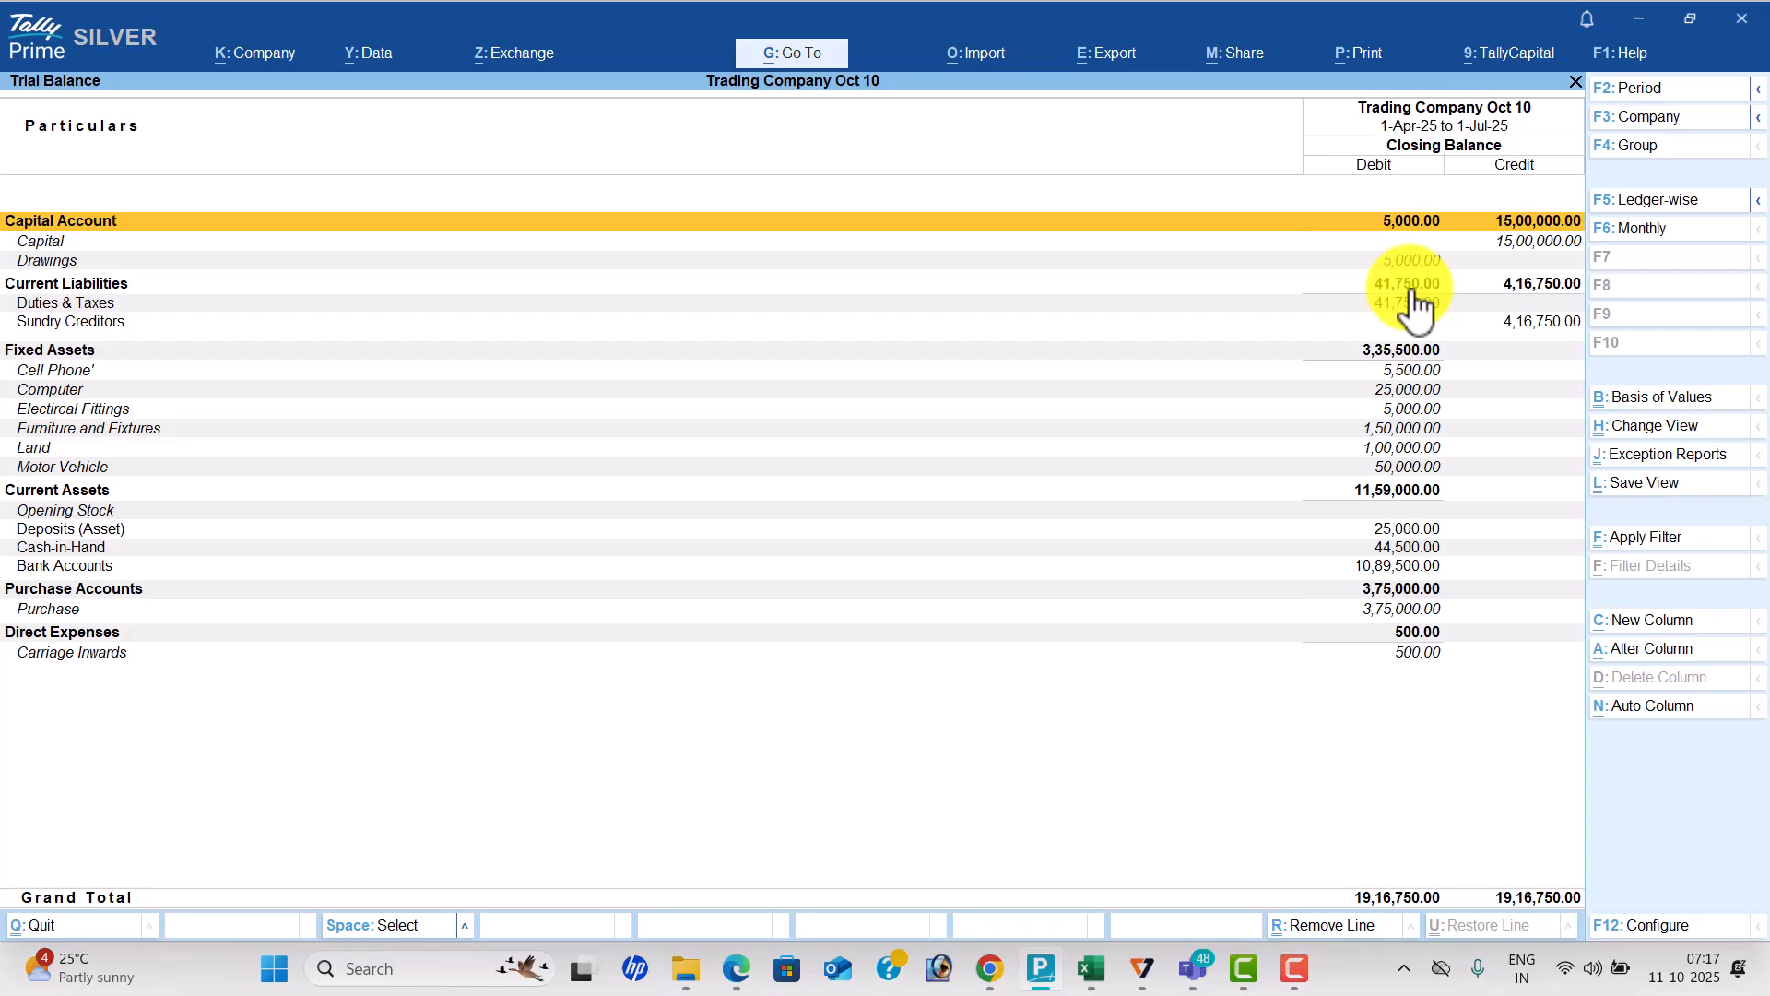
Open the Cash/Bank Summary from the account books to examine the cash and bank closing balances.
{"action": "key", "text": "Escape"}
{"action": "key", "text": "Down"}
{"action": "key", "text": "Down"}
{"action": "key", "text": "Down"}
{"action": "key", "text": "Down"}
{"action": "key", "text": "Return"}
{"action": "key", "text": "Return"}
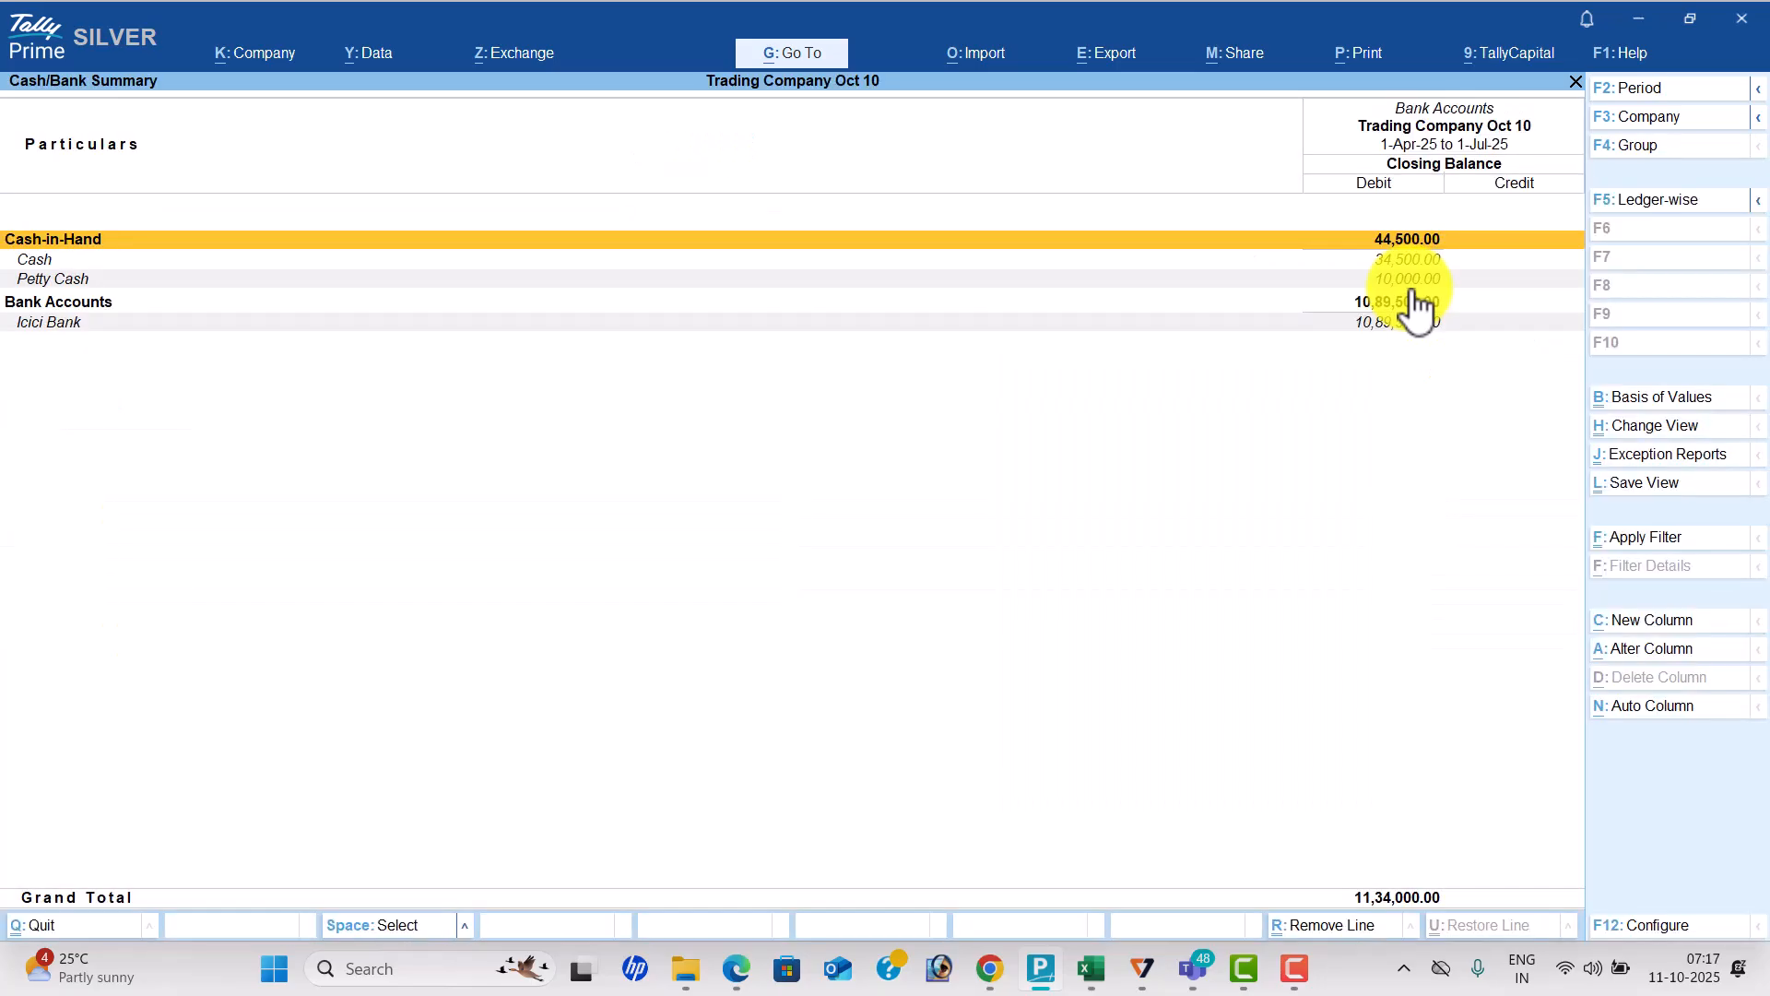
Open the Sales Register from the account books and close it.
{"action": "key", "text": "Escape"}
{"action": "key", "text": "Down"}
{"action": "key", "text": "Down"}
{"action": "key", "text": "Down"}
{"action": "key", "text": "Down"}
{"action": "key", "text": "Down"}
{"action": "key", "text": "Down"}
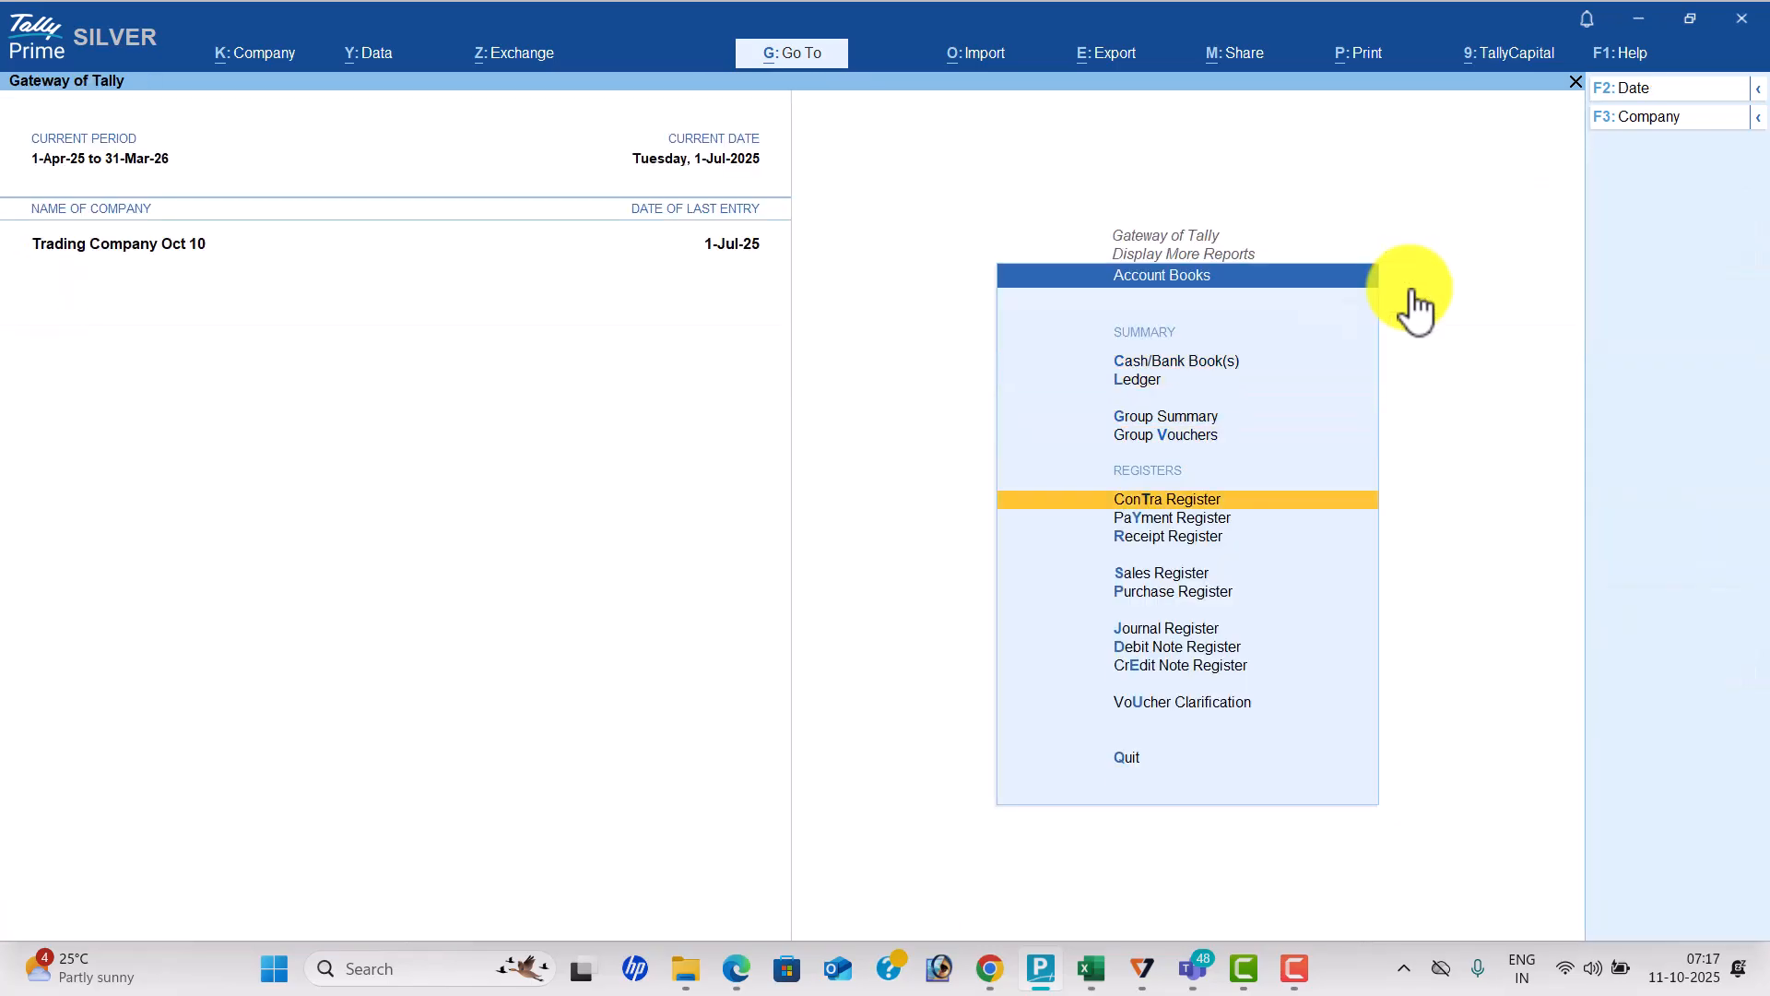
{"action": "key", "text": "Down"}
{"action": "key", "text": "Down"}
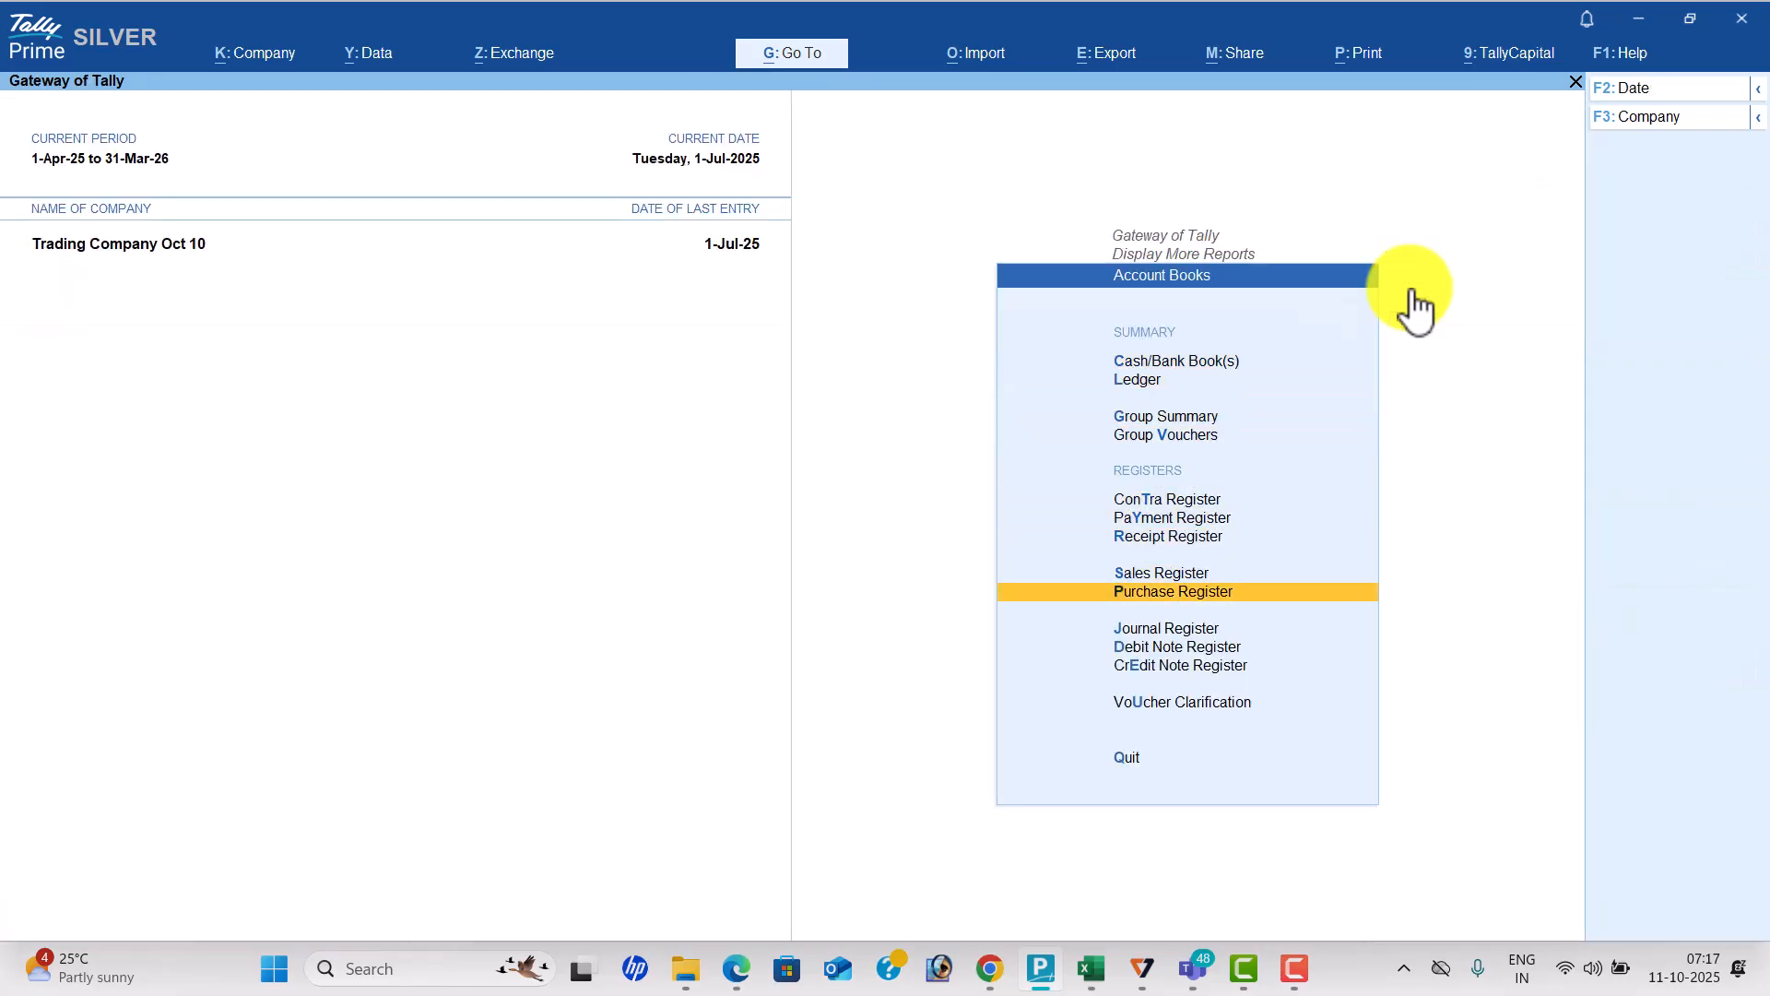
{"action": "key", "text": "Up"}
{"action": "key", "text": "Return"}
{"action": "key", "text": "Escape"}
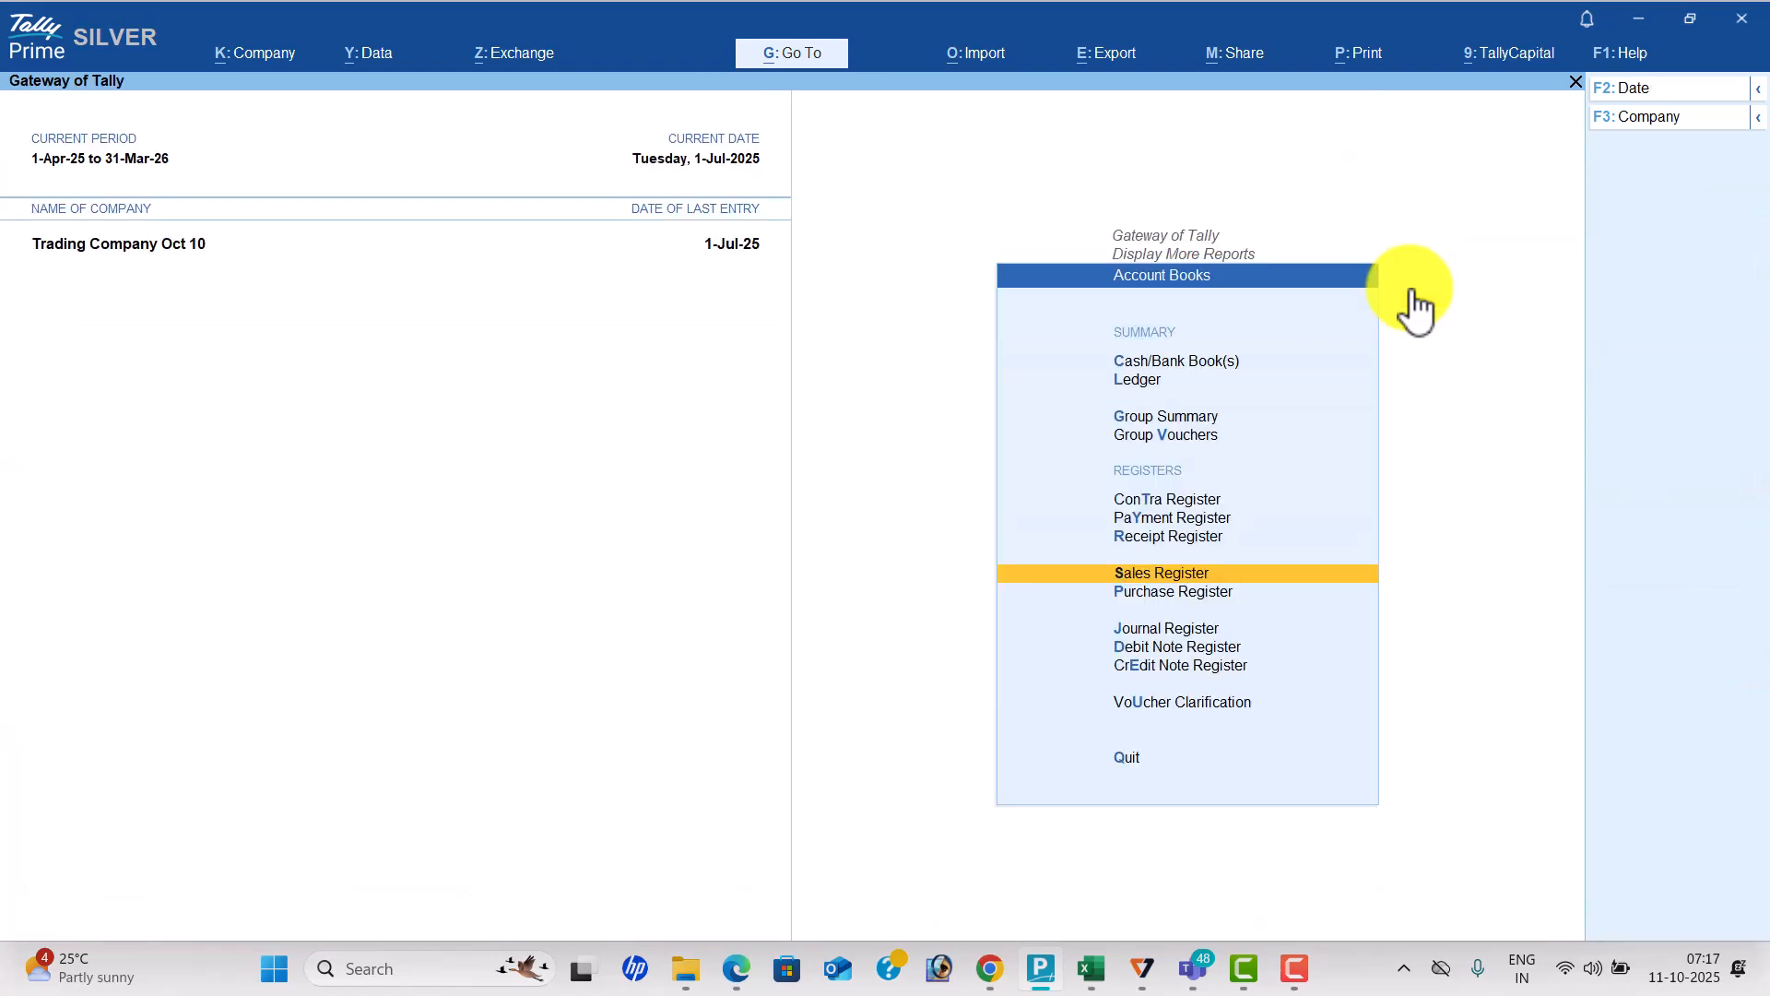
View the Receipt Register, the Payment Register and the Contra Register one after another.
{"action": "key", "text": "Up"}
{"action": "key", "text": "Return"}
{"action": "key", "text": "Escape"}
{"action": "key", "text": "Up"}
{"action": "key", "text": "Return"}
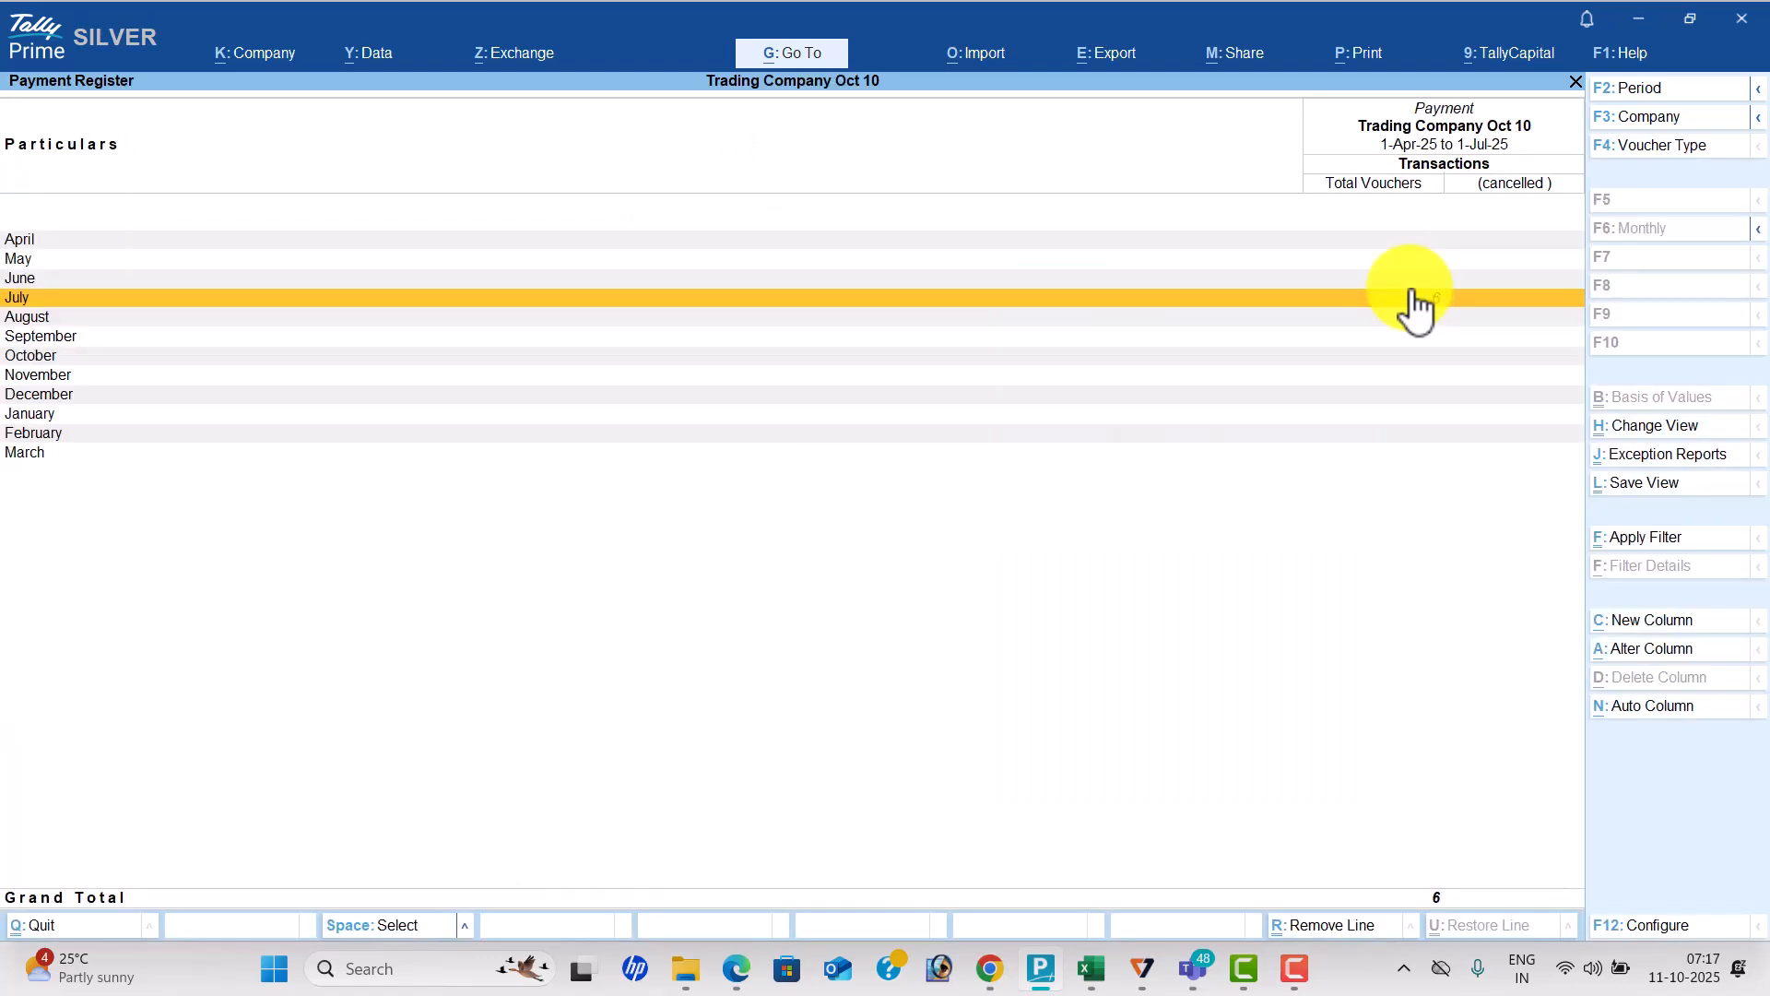
{"action": "key", "text": "Escape"}
{"action": "key", "text": "Up"}
{"action": "key", "text": "Return"}
{"action": "key", "text": "Escape"}
Open the Statistics report and examine the voucher counts by type, down to Payment, Purchase and Receipt.
{"action": "key", "text": "Escape"}
{"action": "key", "text": "Down"}
{"action": "key", "text": "Down"}
{"action": "key", "text": "Up"}
{"action": "key", "text": "Return"}
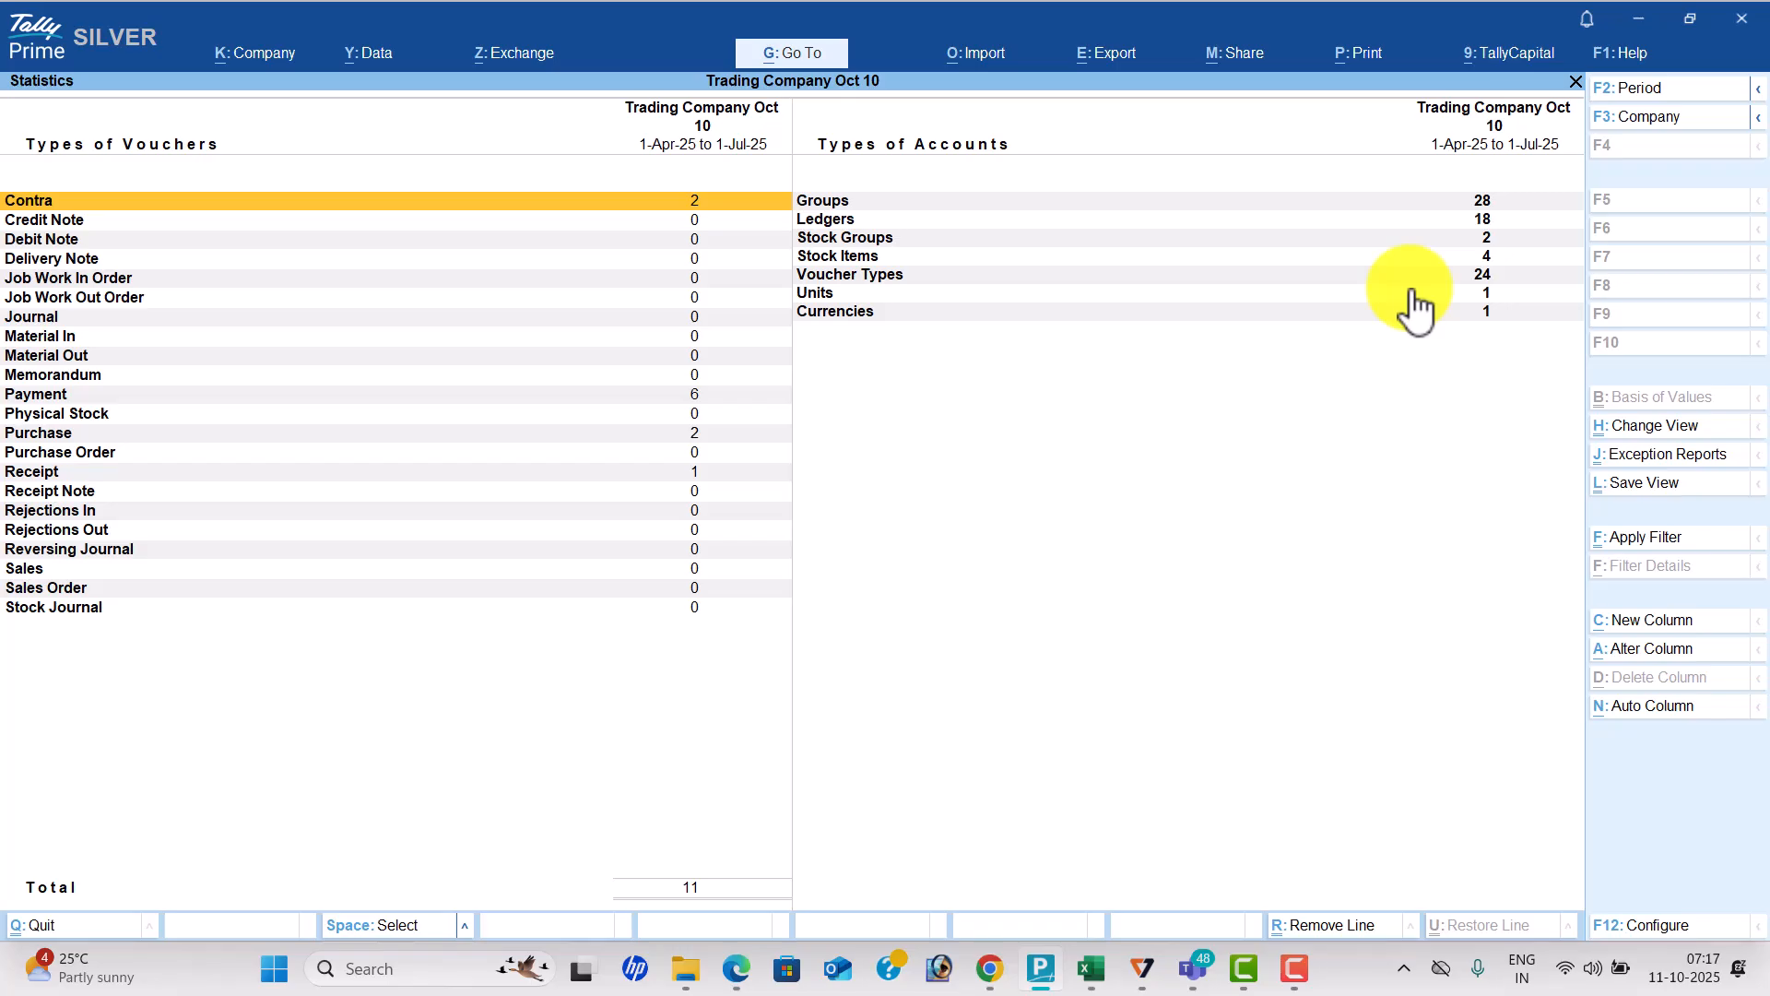
{"action": "key", "text": "Down"}
{"action": "key", "text": "Down"}
{"action": "key", "text": "Down"}
{"action": "key", "text": "Down"}
{"action": "key", "text": "Down"}
{"action": "key", "text": "Down"}
{"action": "key", "text": "Down"}
{"action": "key", "text": "Down"}
{"action": "key", "text": "Down"}
{"action": "key", "text": "Down"}
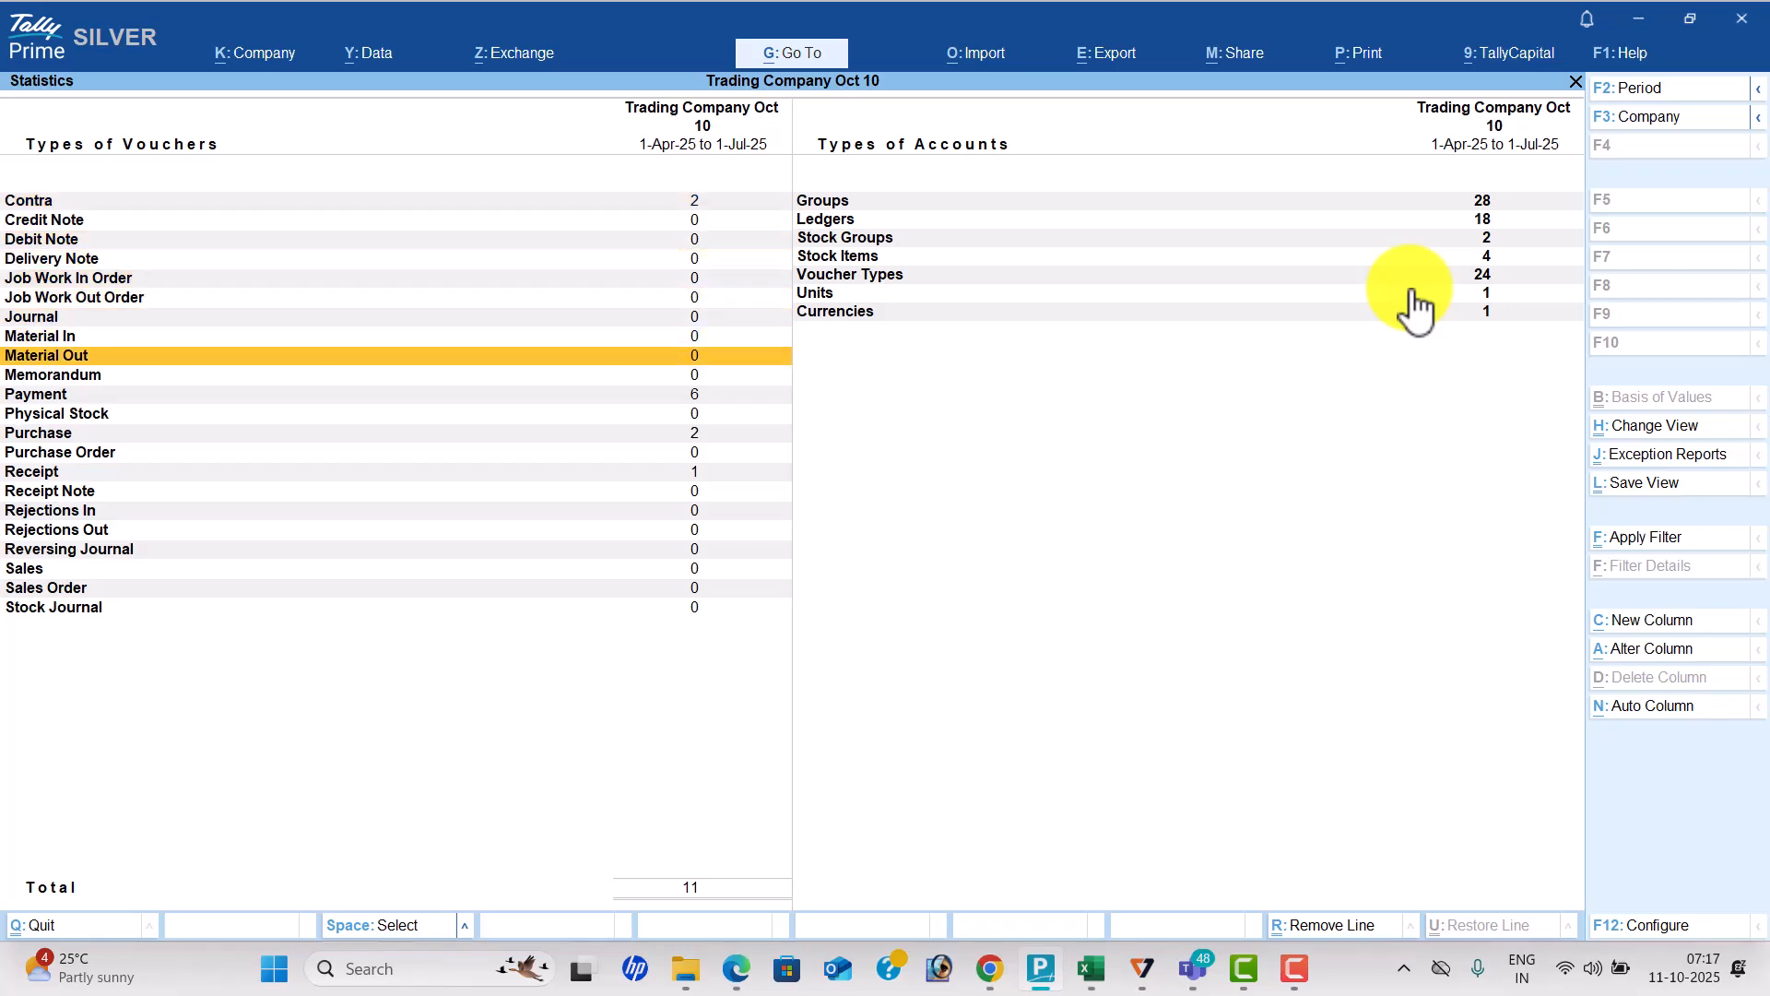
{"action": "key", "text": "Down"}
{"action": "key", "text": "Down"}
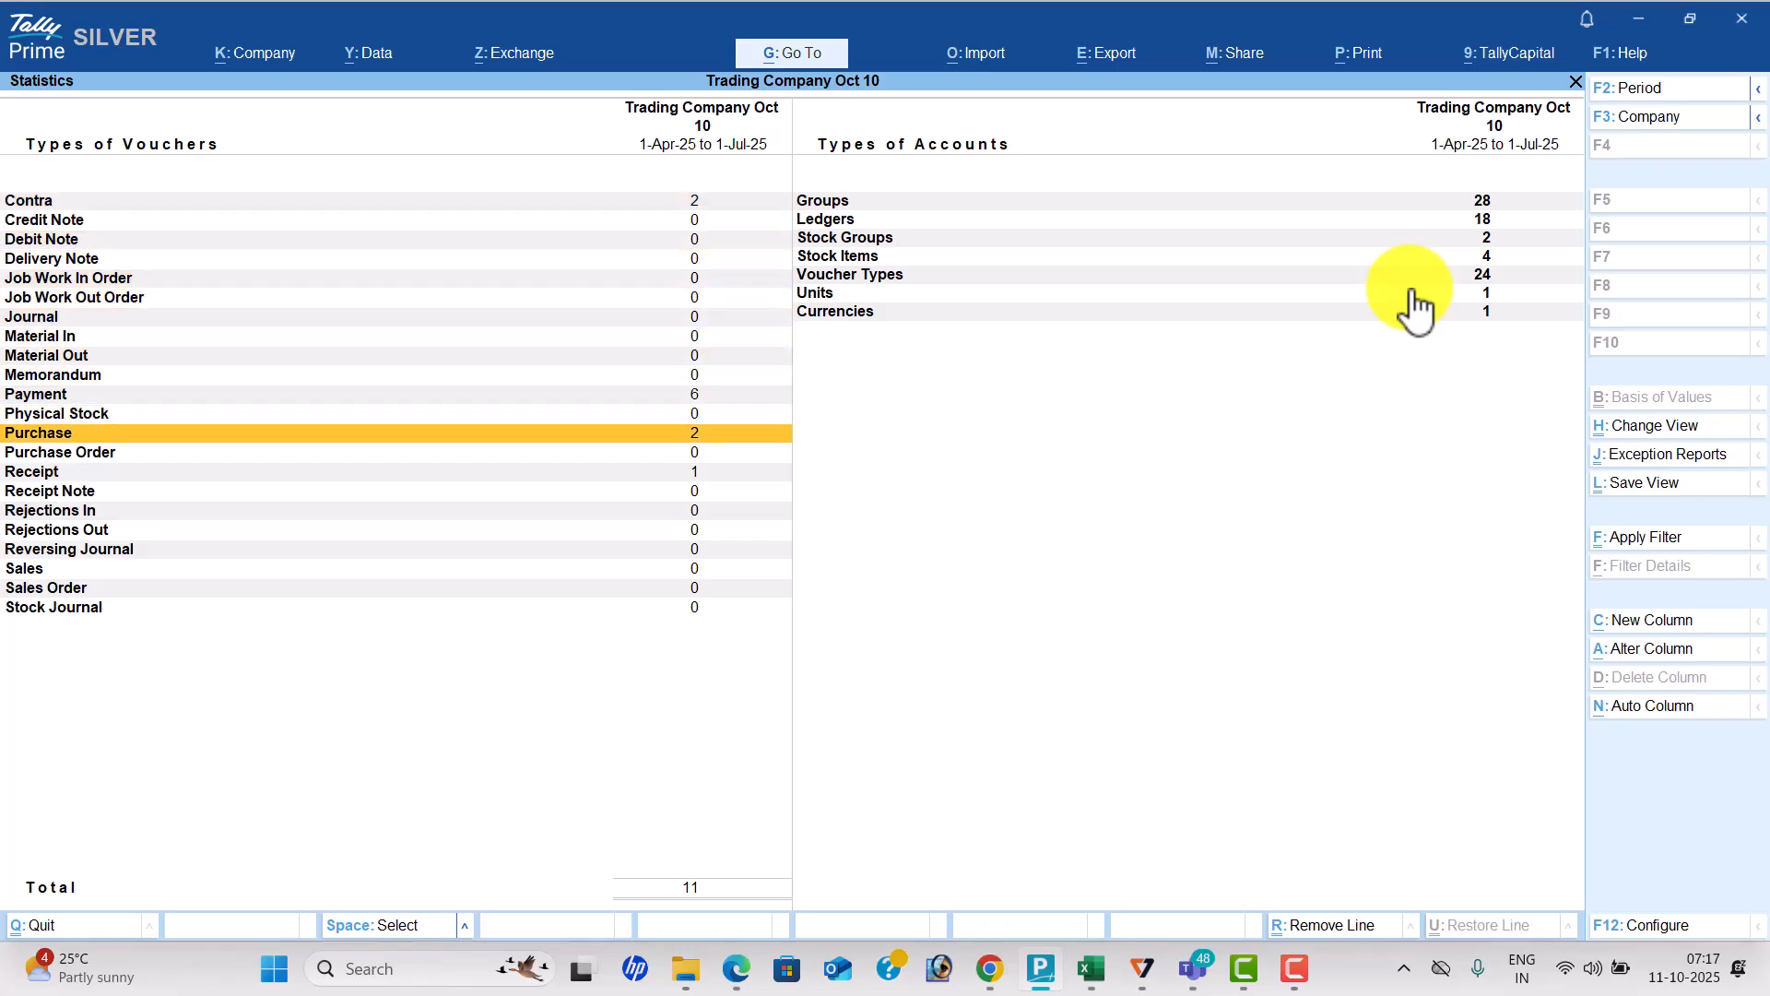
{"action": "key", "text": "Down"}
{"action": "key", "text": "Down"}
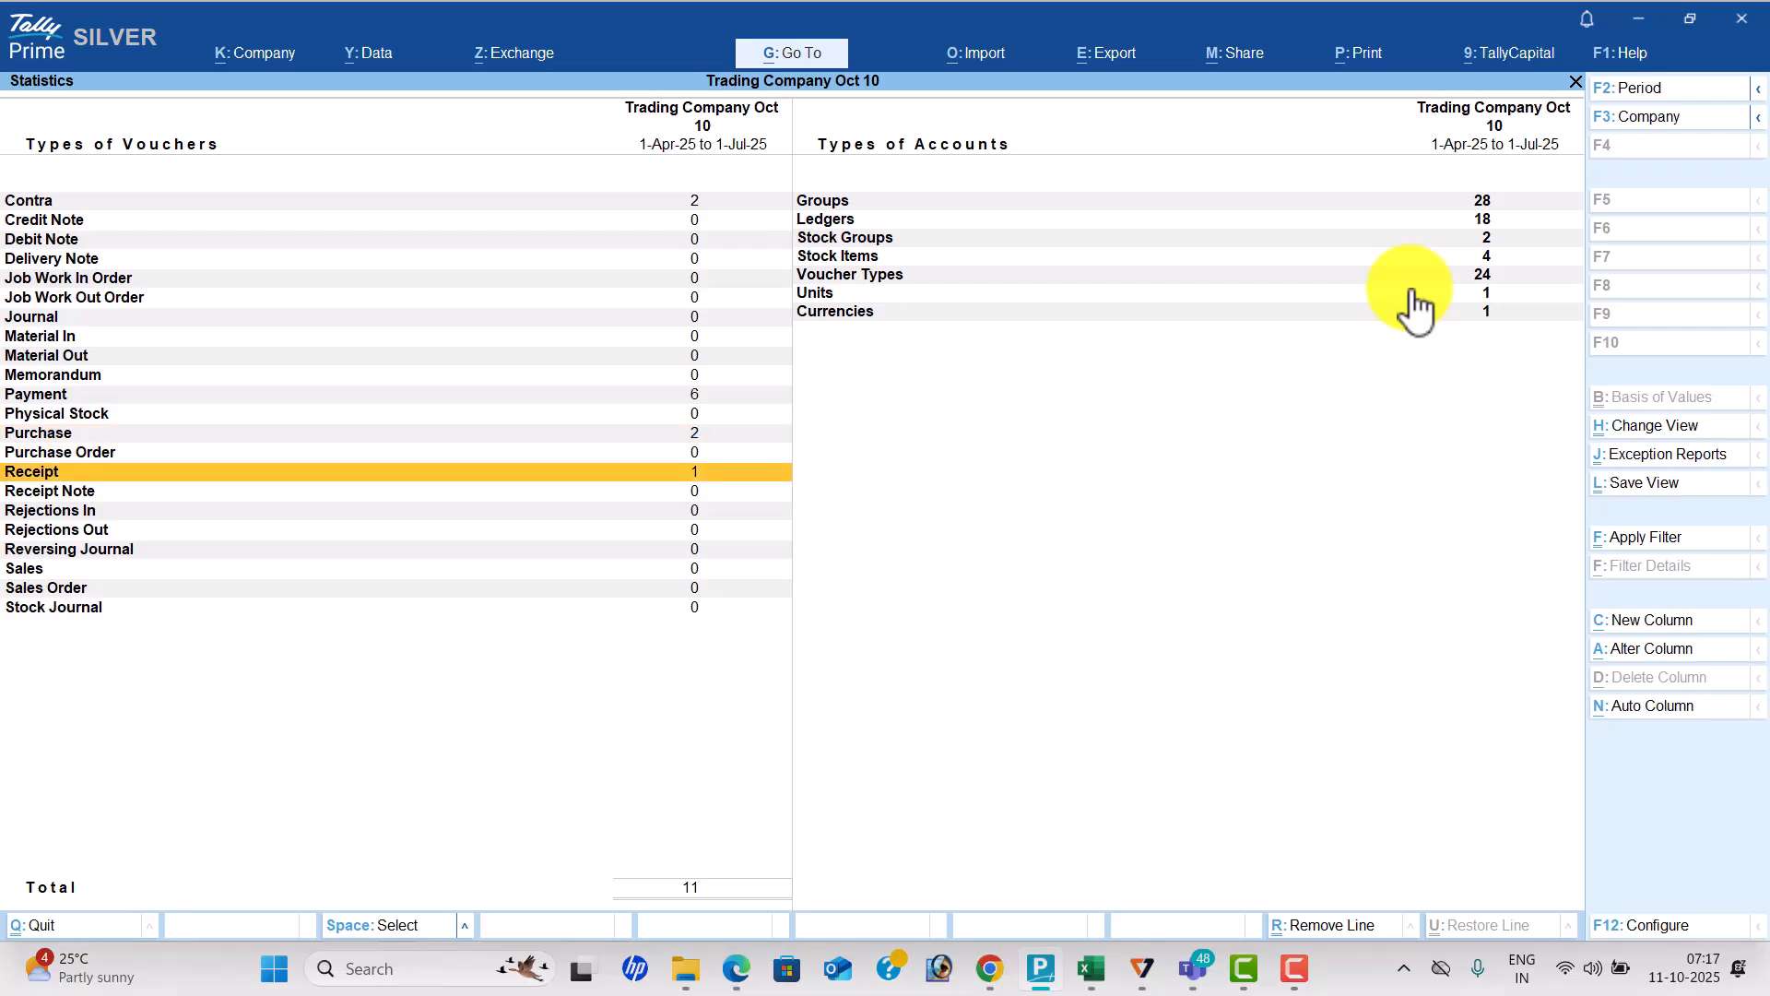
Examine the Types of Accounts in the Statistics report, from Groups through Units, and close the report.
{"action": "key", "text": "Right"}
{"action": "key", "text": "Up"}
{"action": "key", "text": "Up"}
{"action": "key", "text": "Up"}
{"action": "key", "text": "Up"}
{"action": "key", "text": "Up"}
{"action": "key", "text": "Up"}
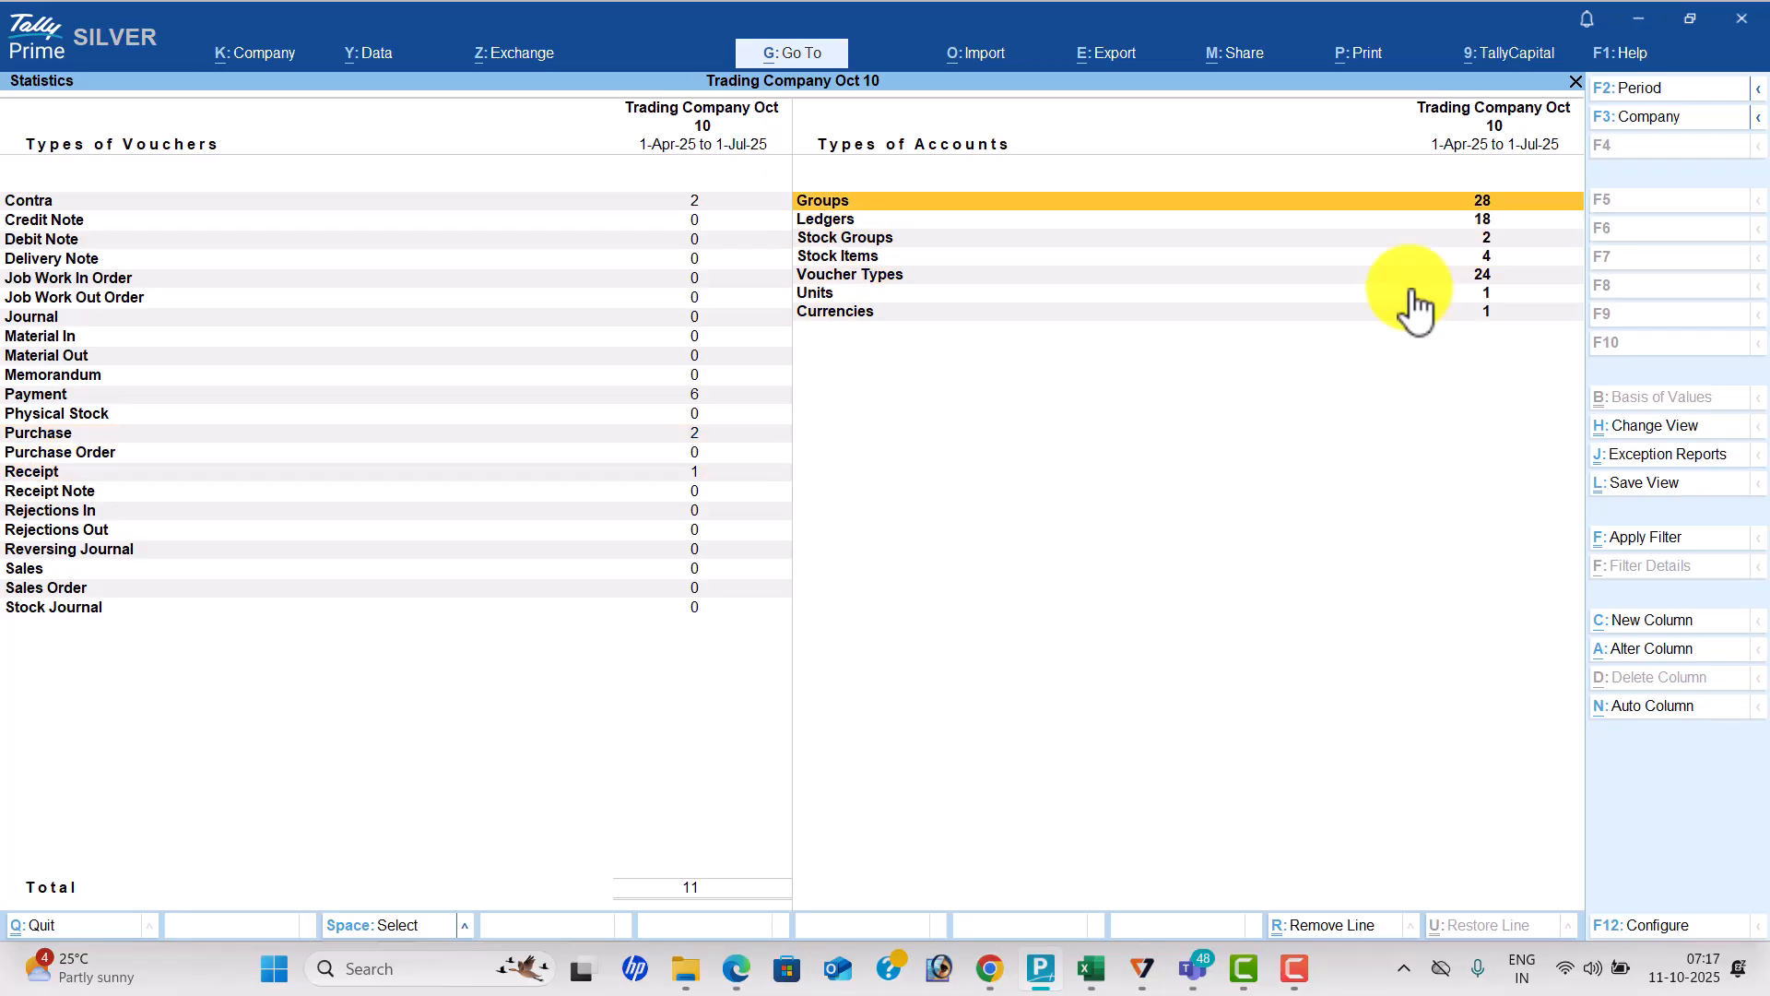
{"action": "key", "text": "Down"}
{"action": "key", "text": "Down"}
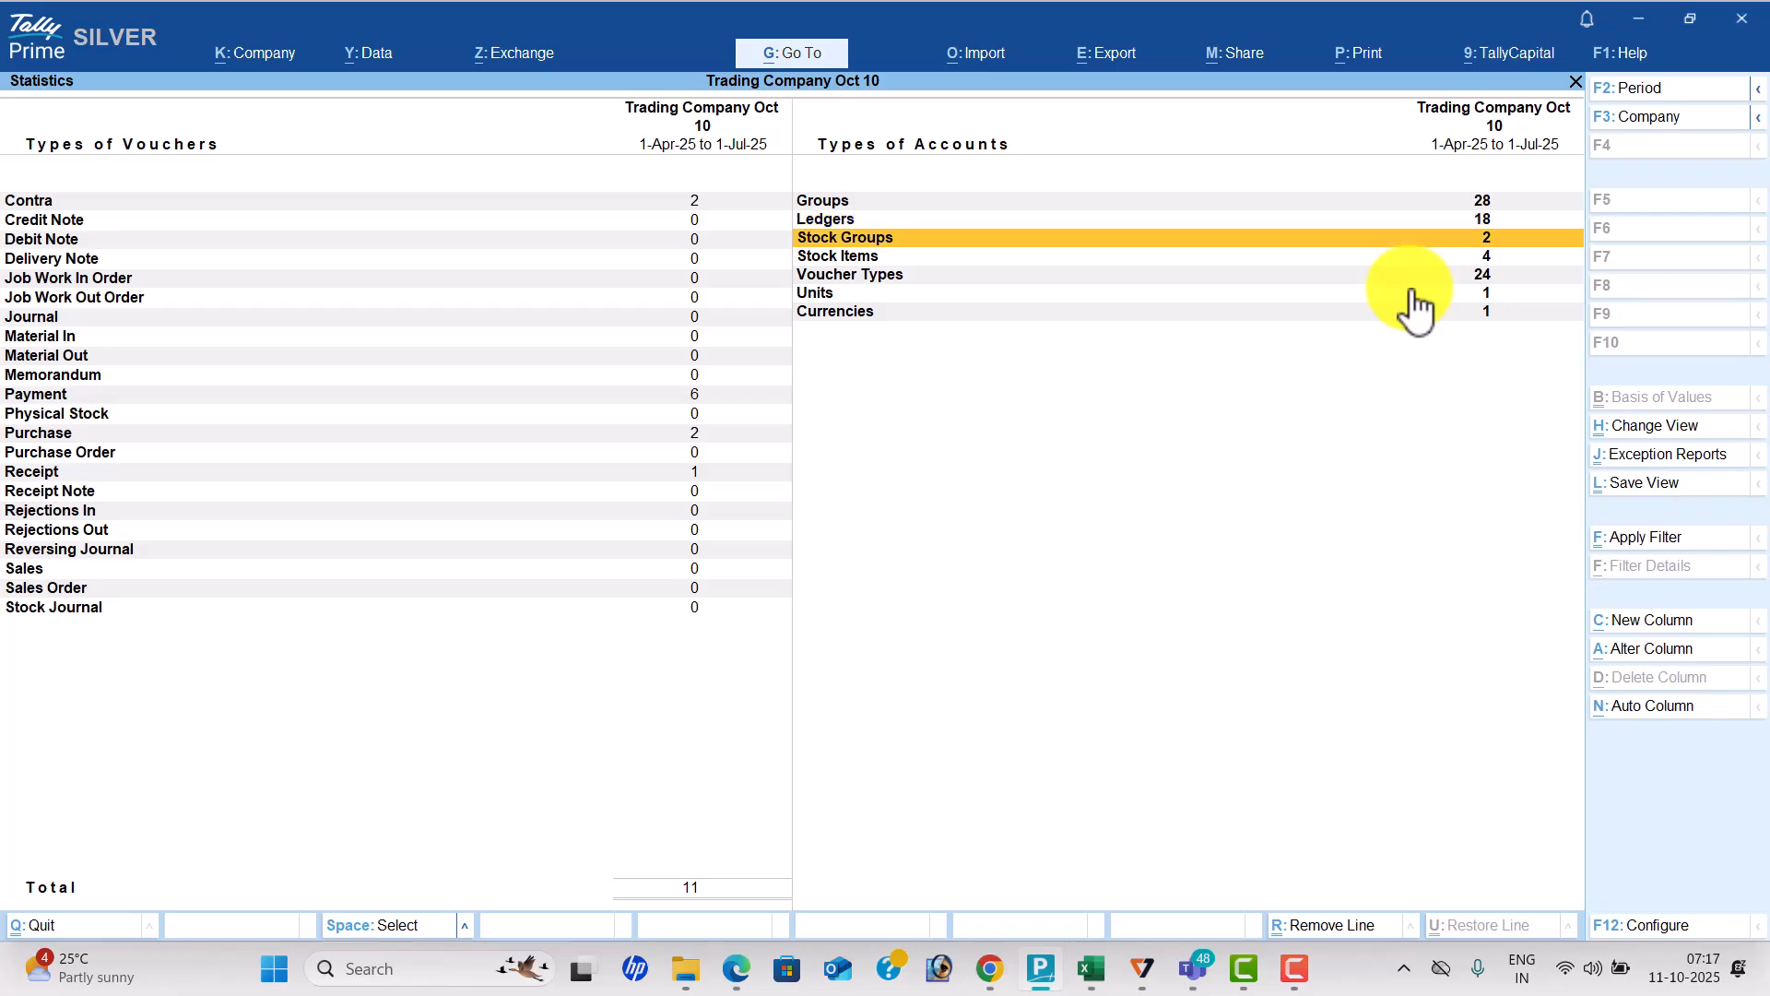
{"action": "key", "text": "Down"}
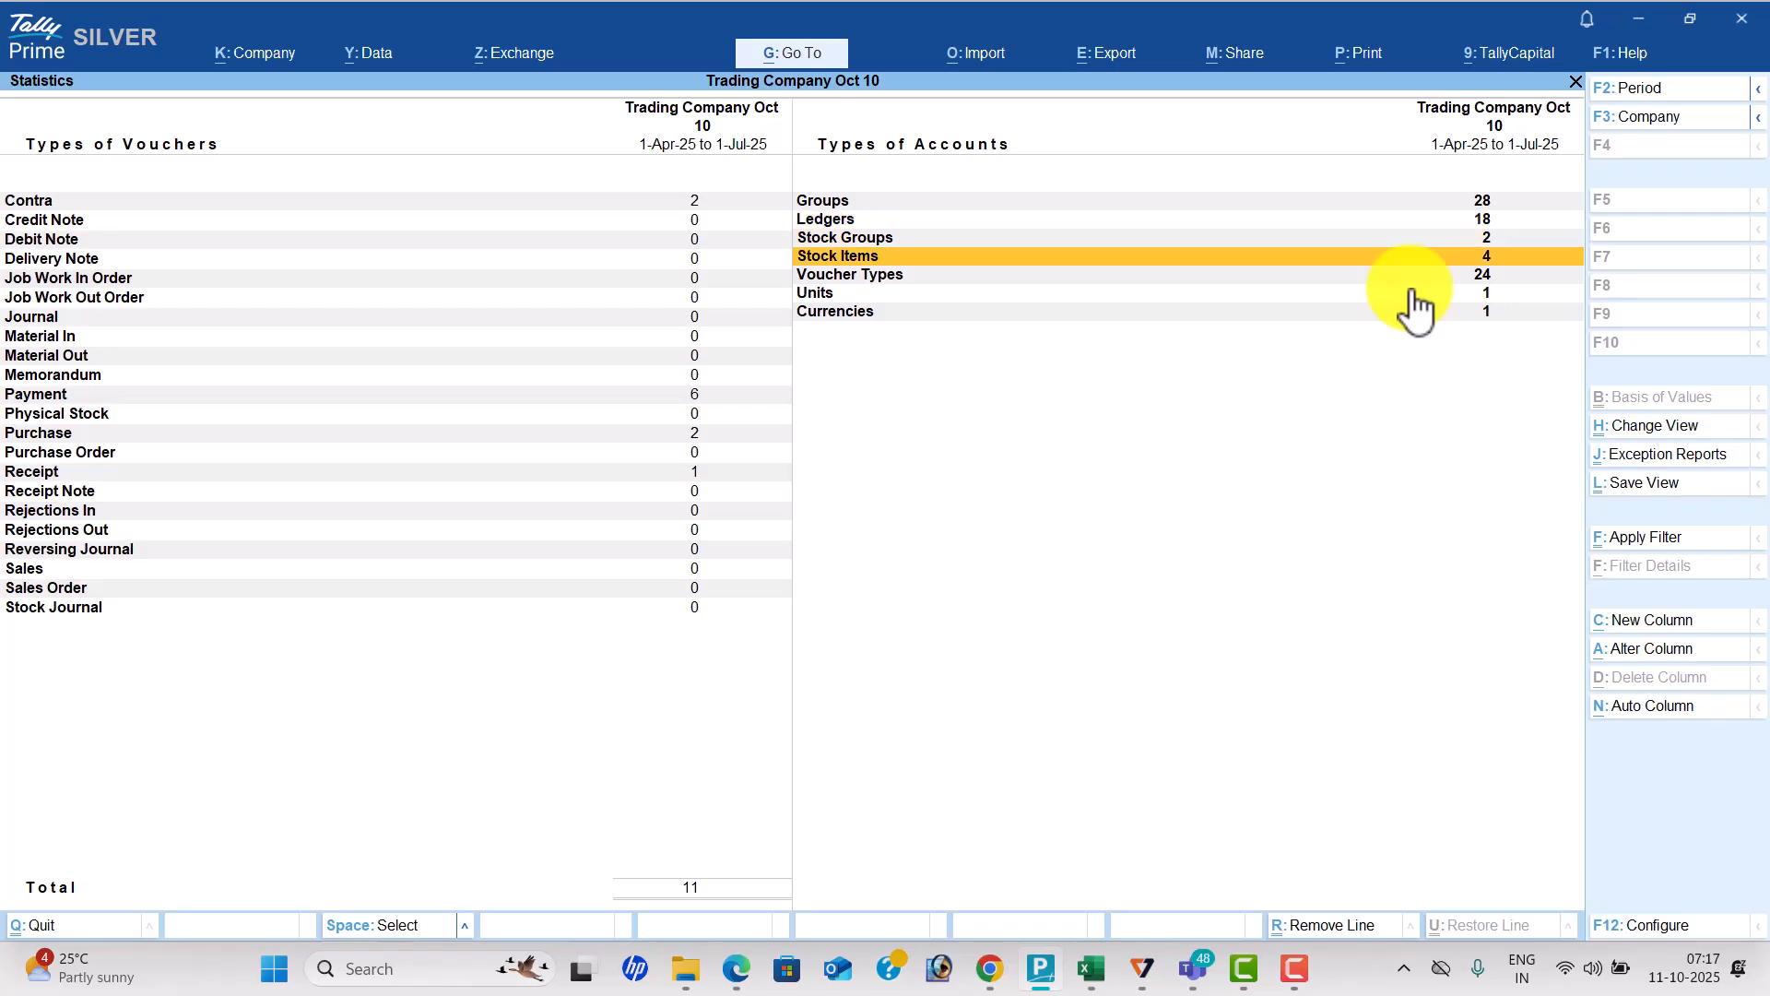
{"action": "key", "text": "Down"}
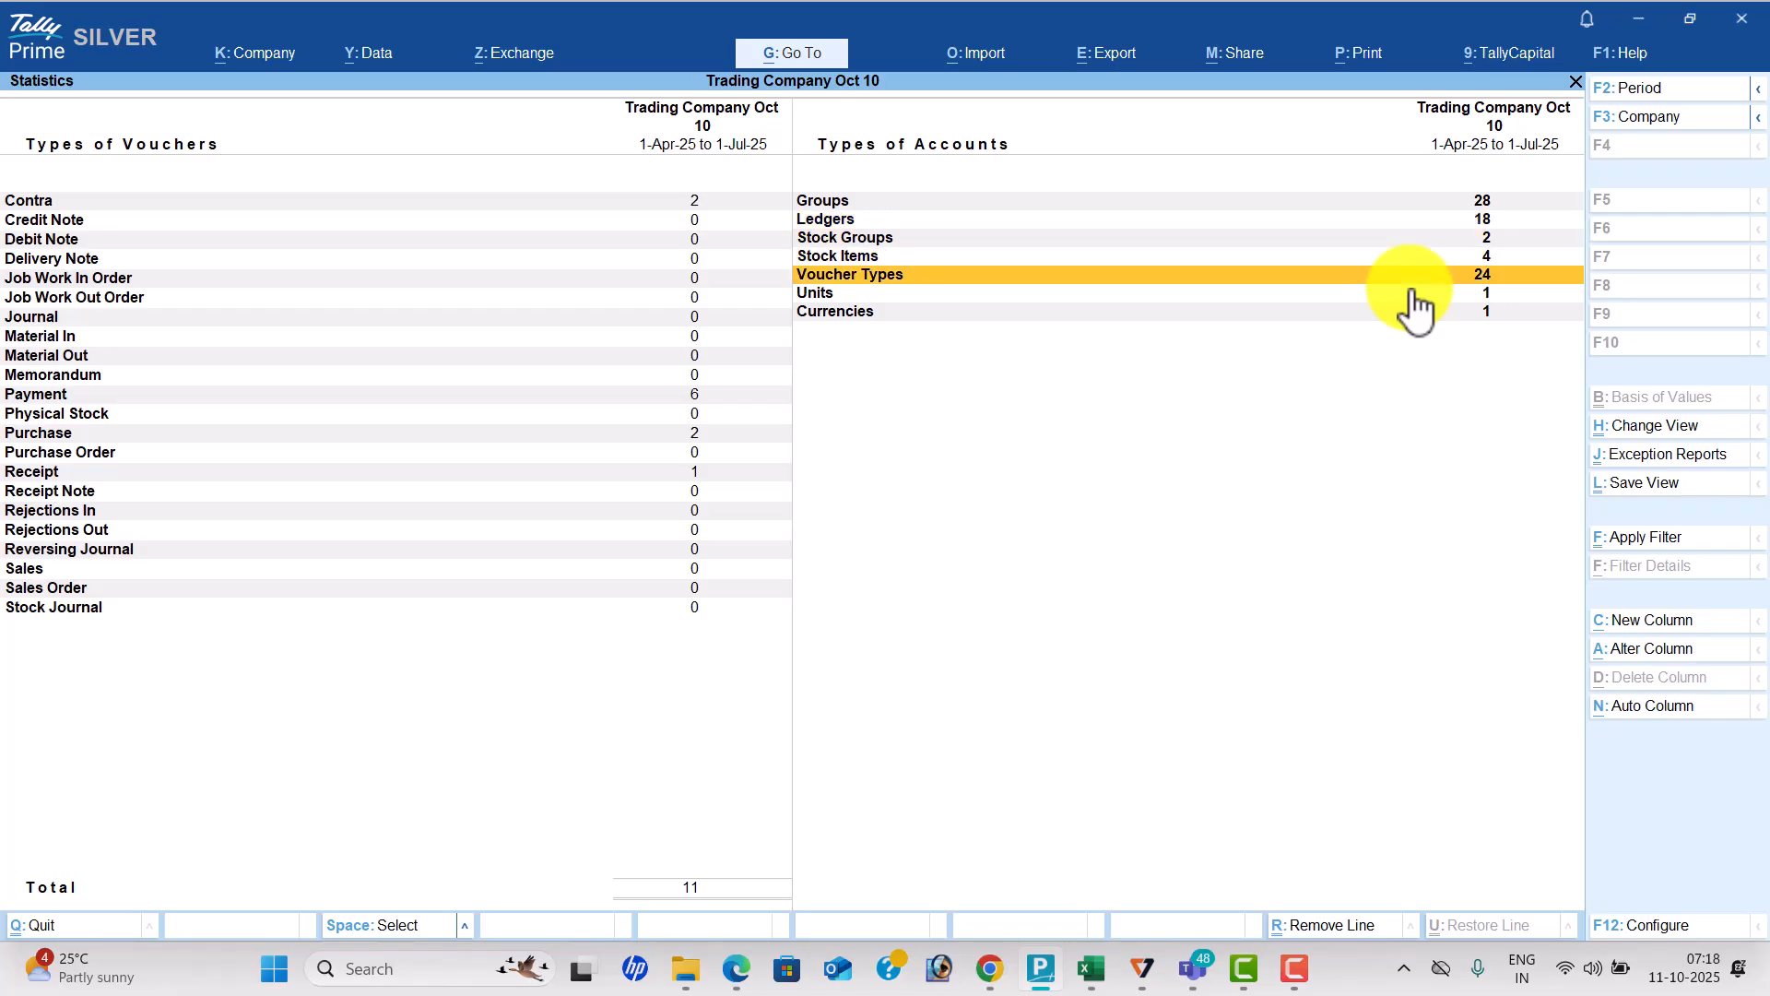
{"action": "key", "text": "Down"}
{"action": "key", "text": "Escape"}
View the Stock Item Monthly Summary for High Capacity Stabilizers, Low Capacity Stabilizers and Open Well Pumps.
{"action": "key", "text": "Down"}
{"action": "key", "text": "Return"}
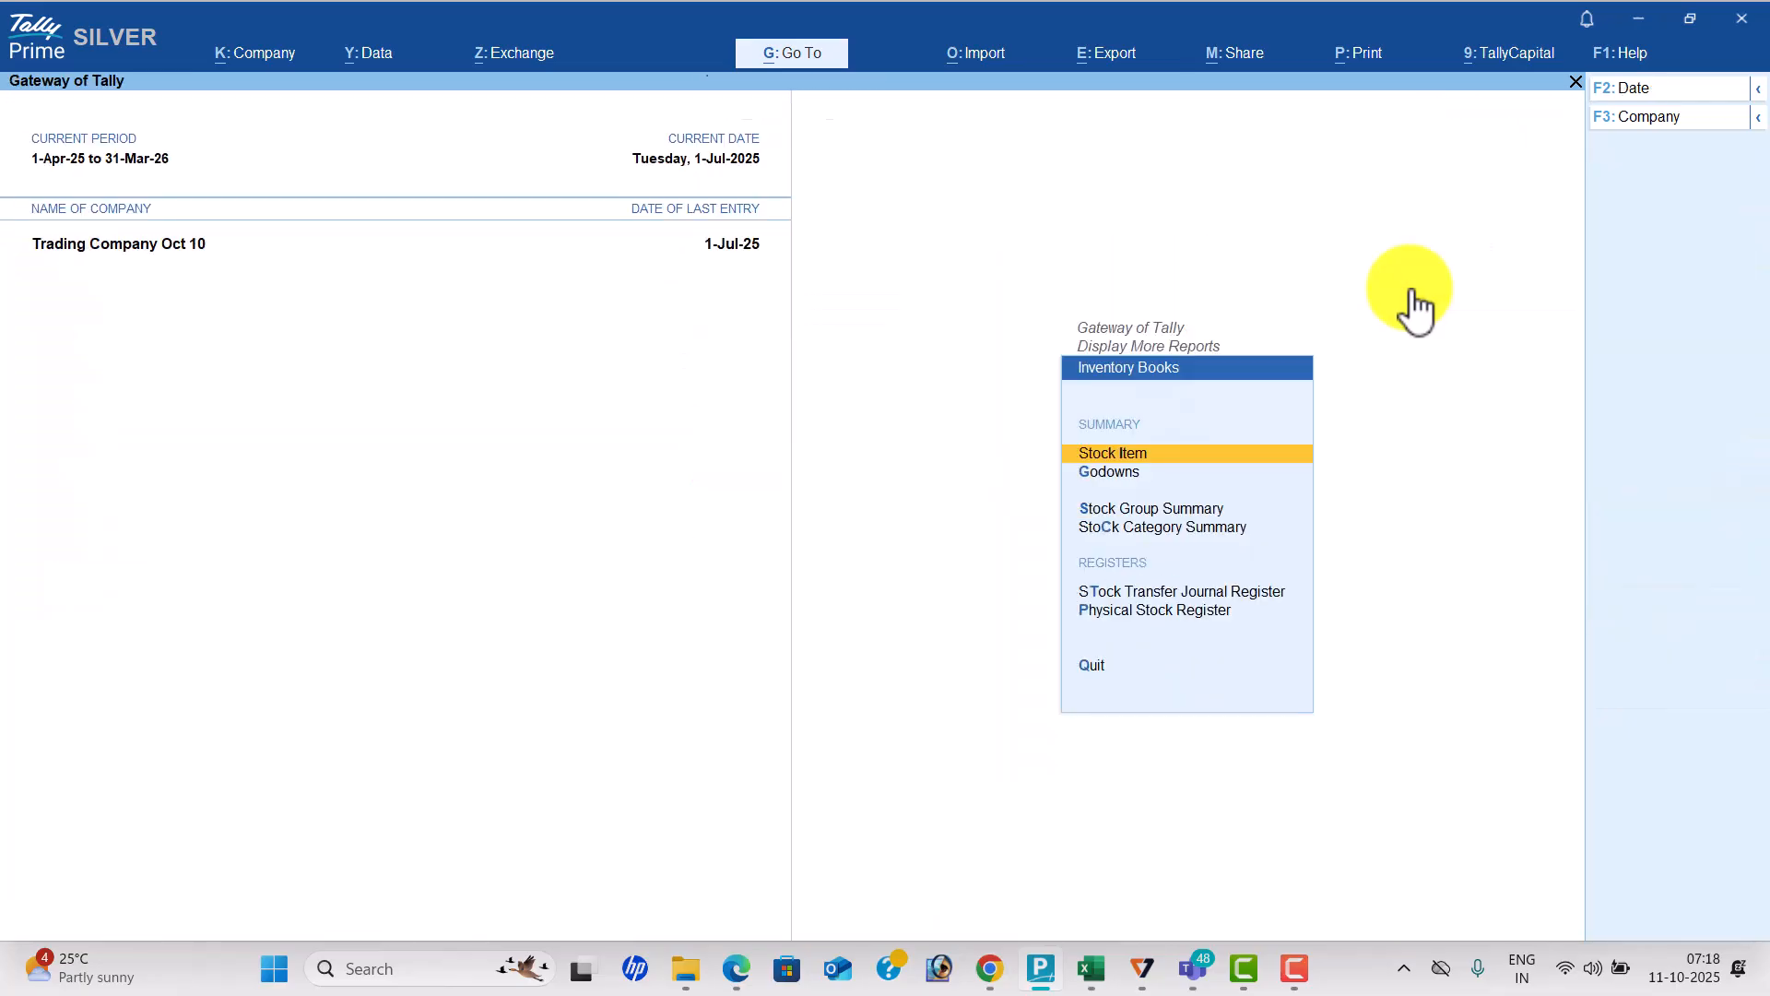
{"action": "key", "text": "Return"}
{"action": "key", "text": "Return"}
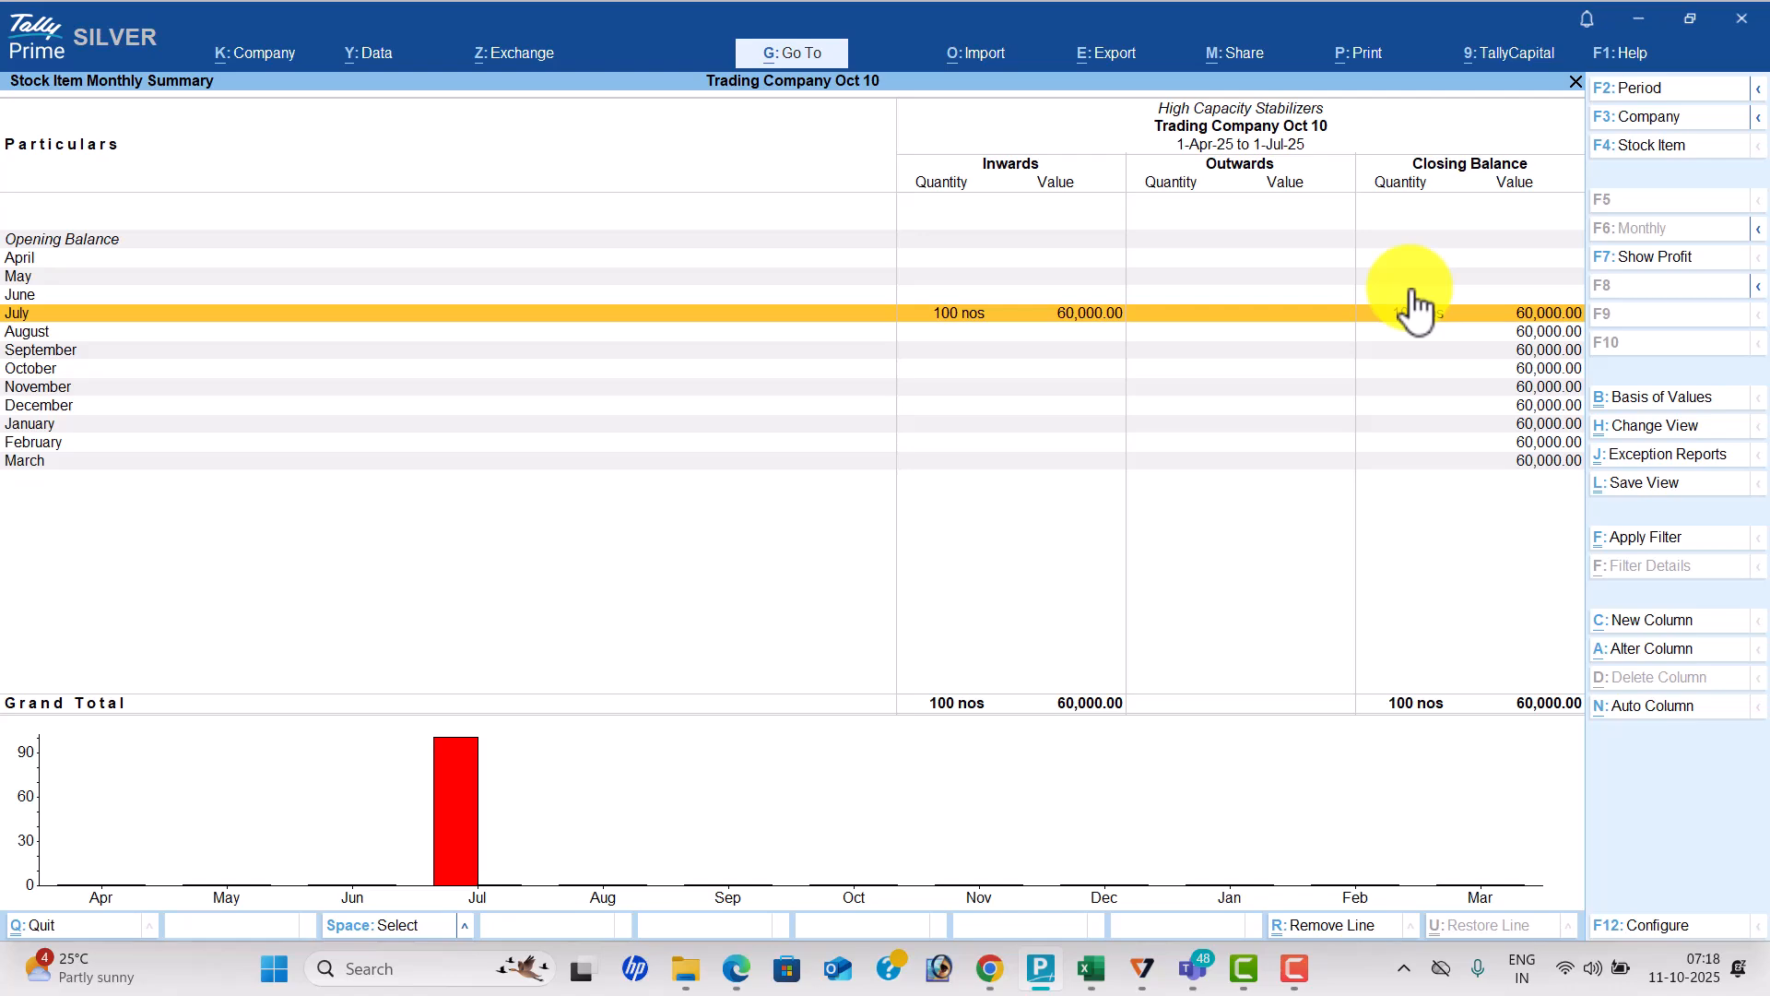
{"action": "key", "text": "Escape"}
{"action": "key", "text": "Down"}
{"action": "key", "text": "Return"}
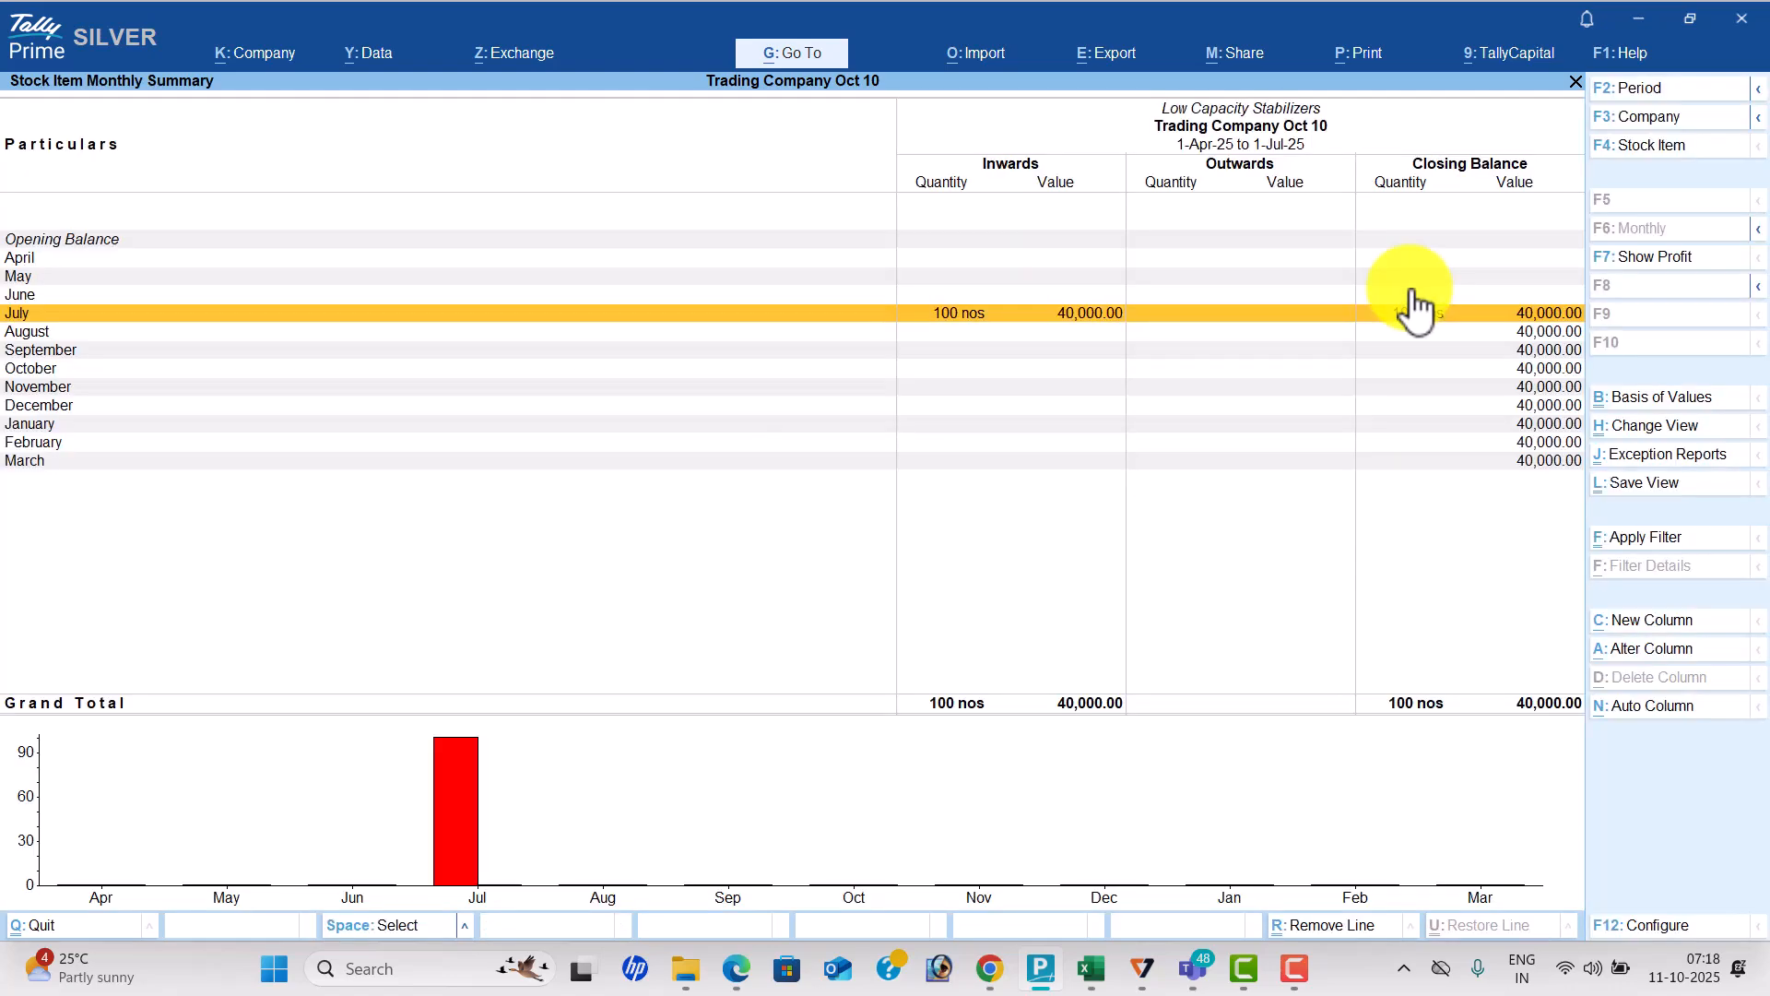
{"action": "key", "text": "Escape"}
{"action": "key", "text": "Down"}
{"action": "key", "text": "Return"}
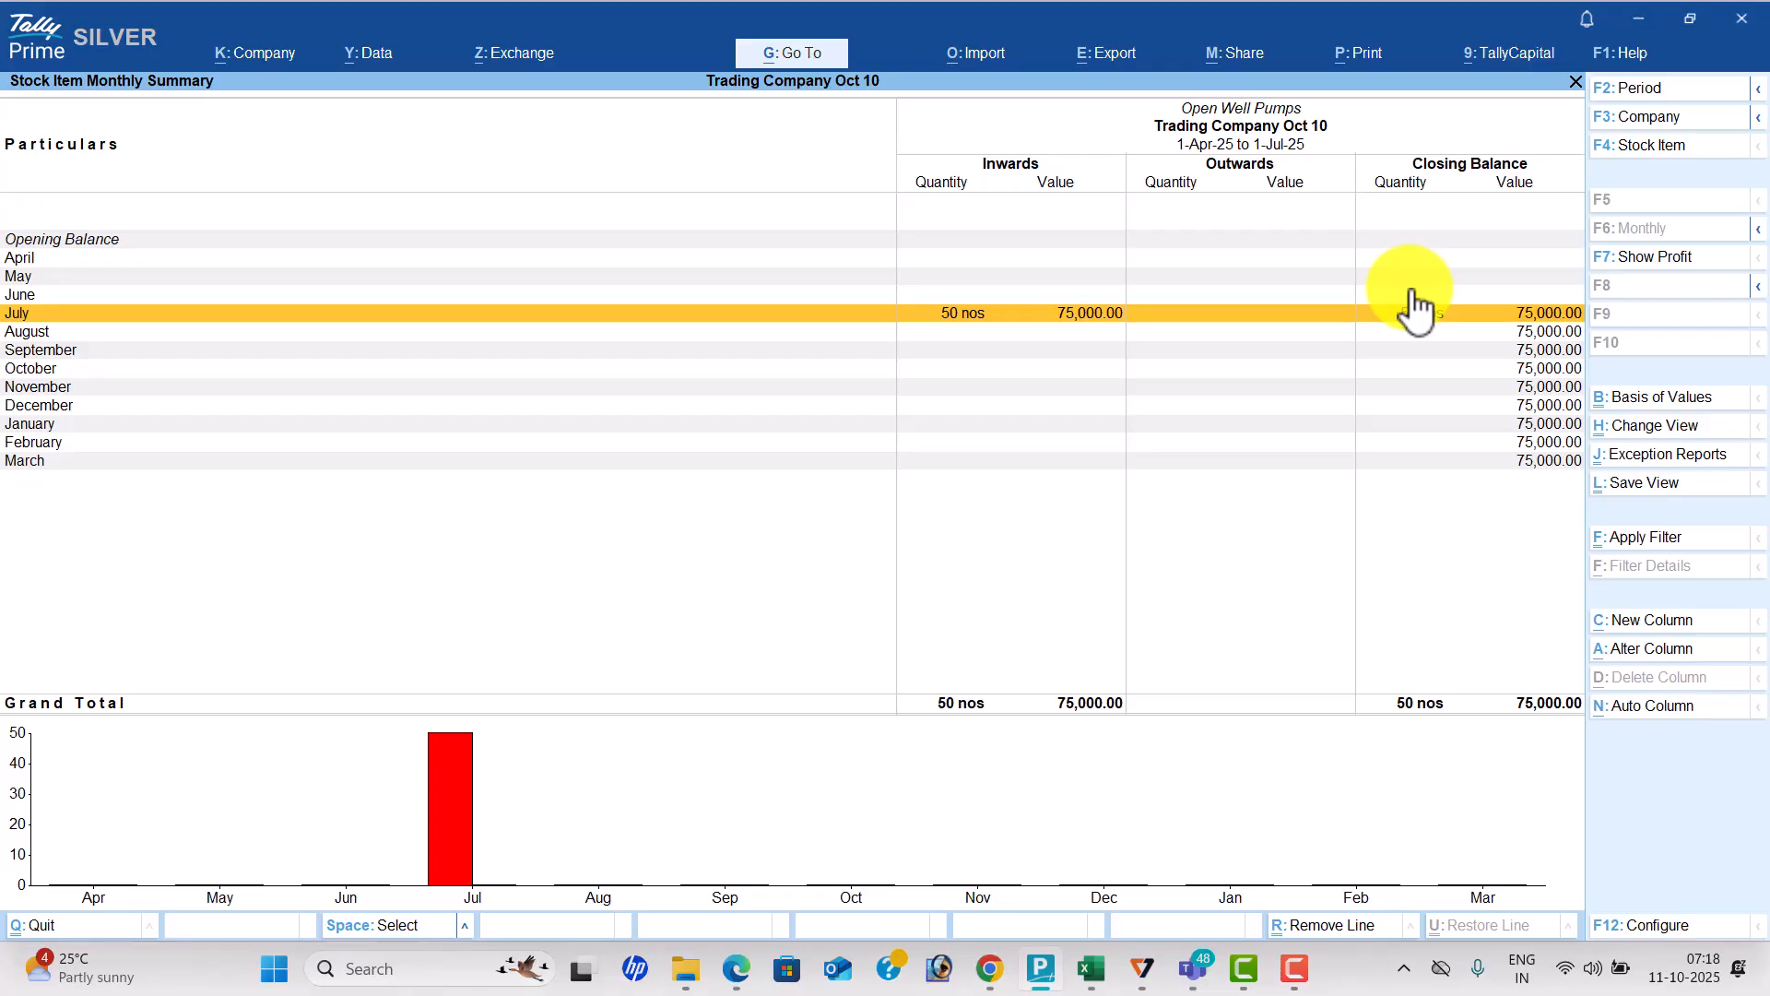
{"action": "key", "text": "Escape"}
{"action": "key", "text": "Escape"}
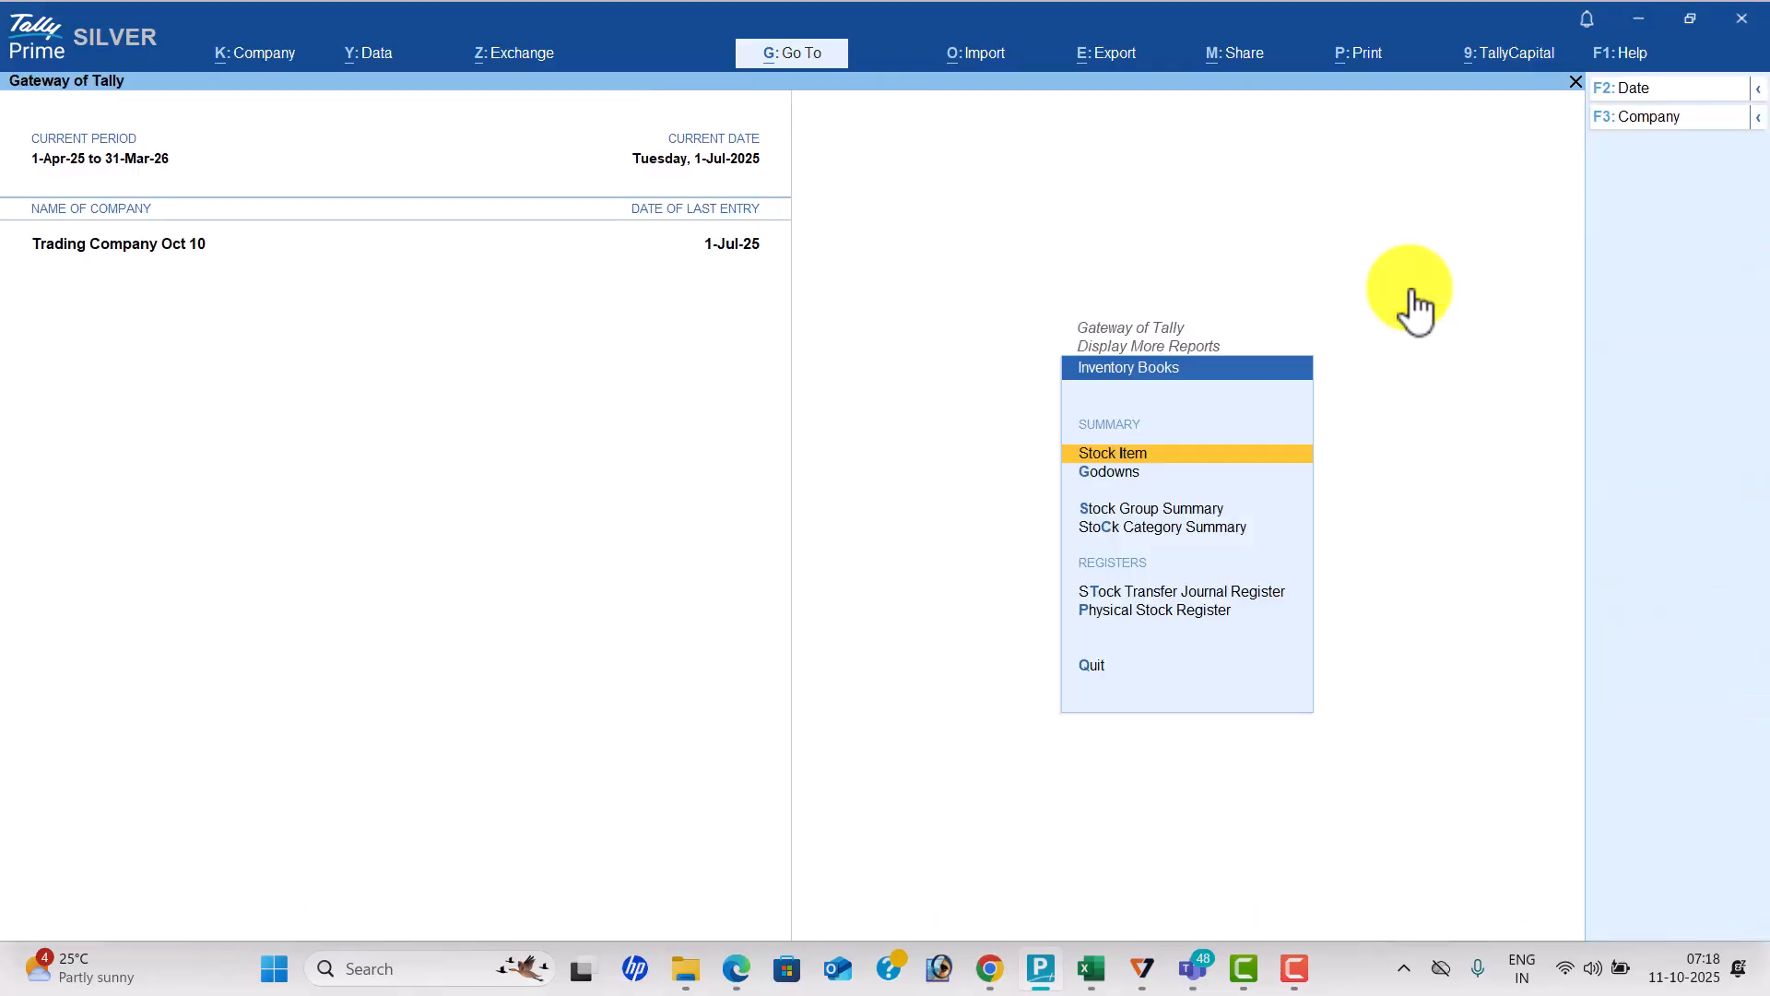
Run a Stock Query for High Capacity Stabilizers and another for Low Capacity Stabilizers, and return to the Gateway of Tally.
{"action": "key", "text": "Escape"}
{"action": "key", "text": "Down"}
{"action": "key", "text": "Return"}
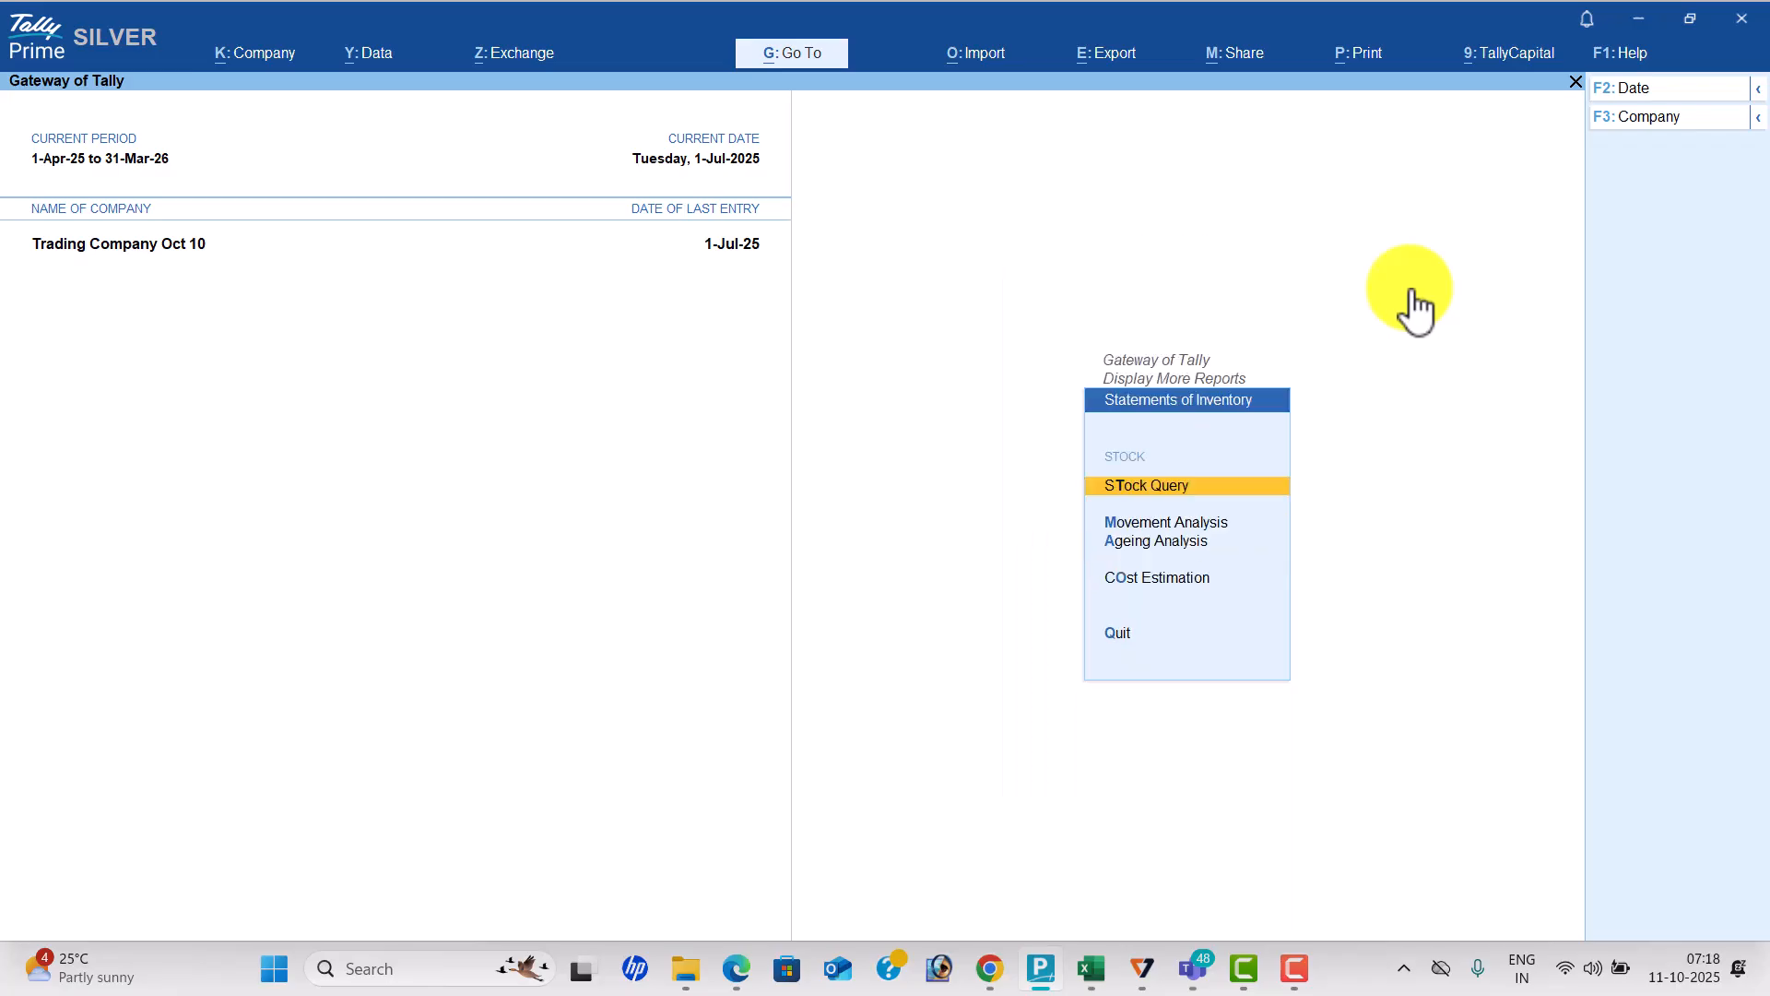
{"action": "key", "text": "Return"}
{"action": "key", "text": "Return"}
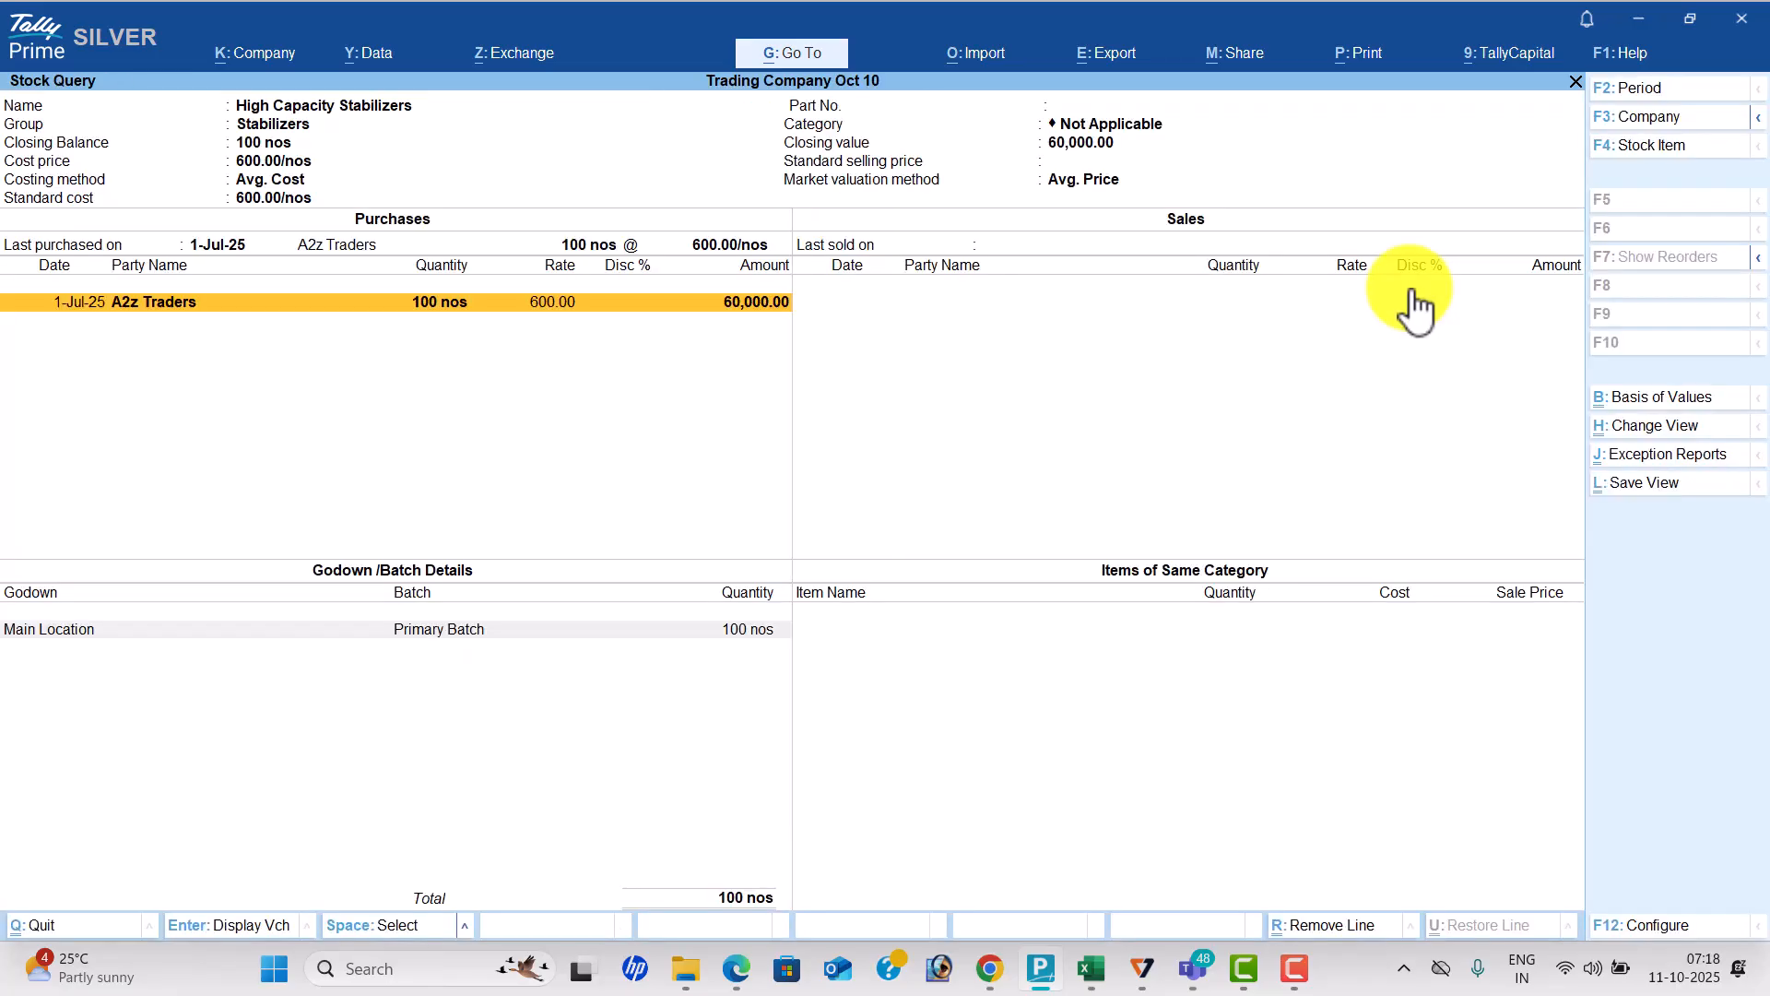
{"action": "key", "text": "F4"}
{"action": "key", "text": "Down"}
{"action": "key", "text": "Return"}
{"action": "key", "text": "F4"}
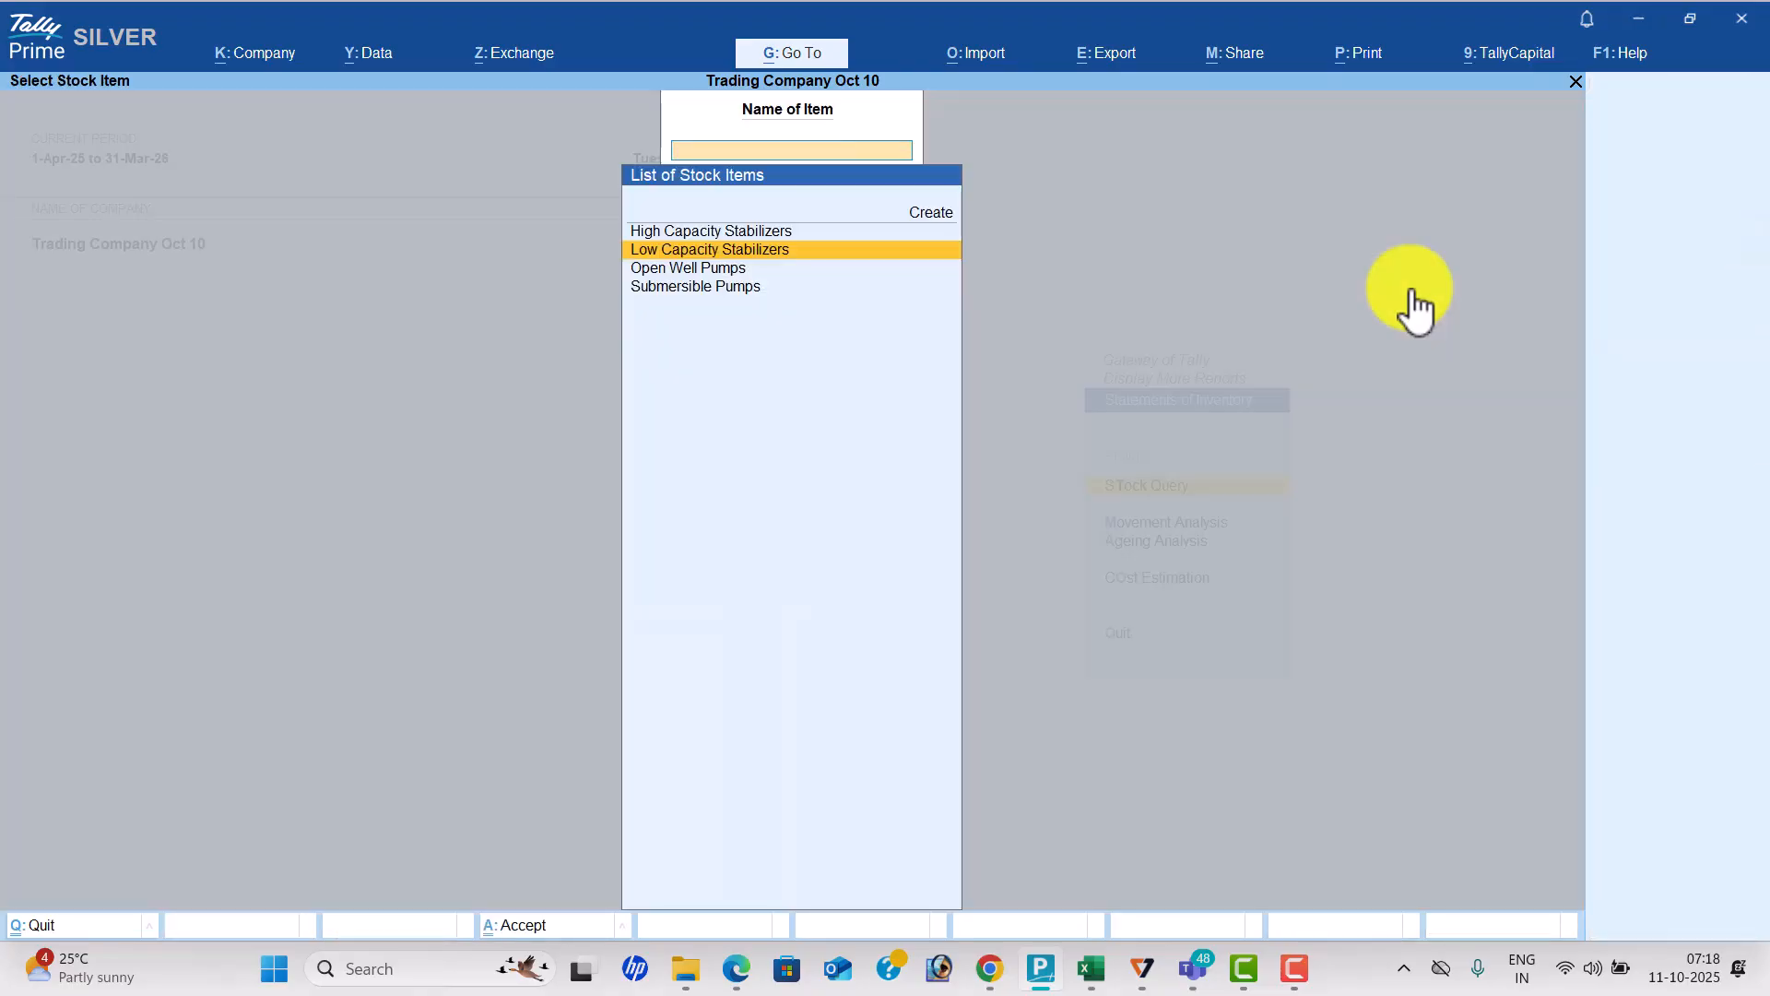
{"action": "key", "text": "Escape"}
{"action": "key", "text": "Escape"}
{"action": "key", "text": "Escape"}
{"action": "key", "text": "Escape"}
Open accounting voucher creation and set the voucher date to 1-8 (1-Aug-25).
{"action": "key", "text": "Up"}
{"action": "key", "text": "Up"}
{"action": "key", "text": "Up"}
{"action": "key", "text": "Up"}
{"action": "key", "text": "Up"}
{"action": "key", "text": "Up"}
{"action": "key", "text": "Up"}
{"action": "key", "text": "Up"}
{"action": "key", "text": "Return"}
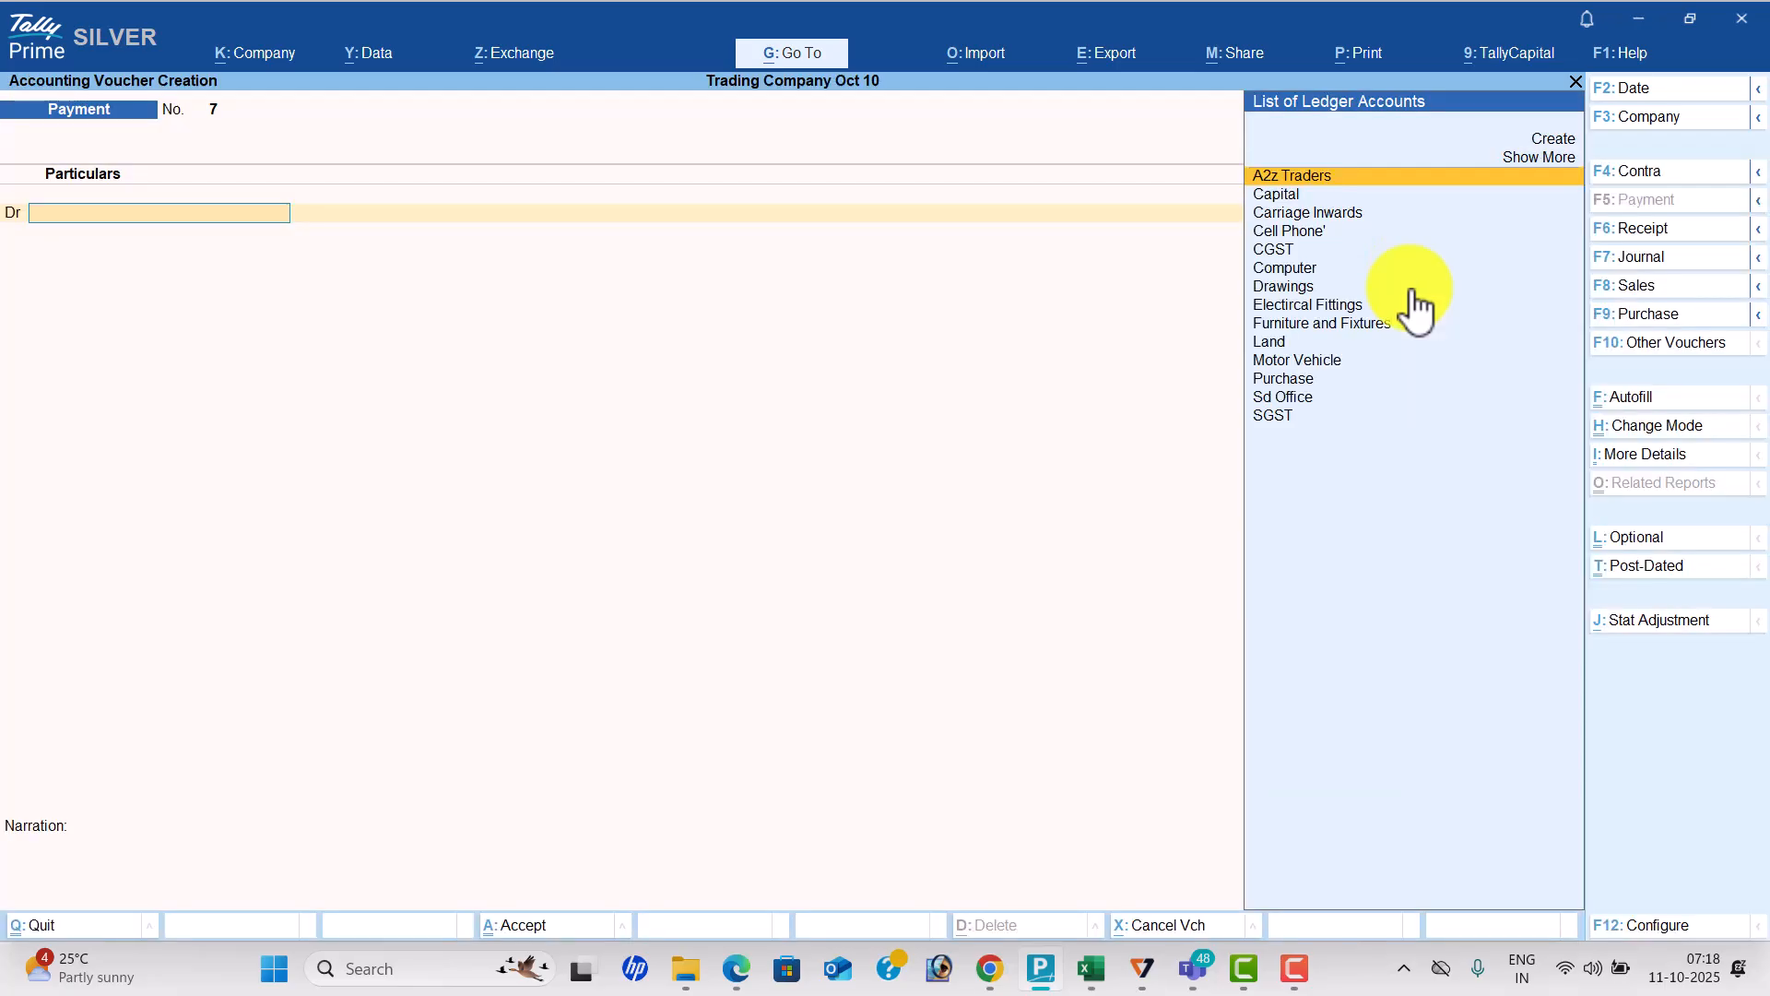
{"action": "left_click", "coordinate": [1680, 88]}
{"action": "type", "text": "1-8"}
{"action": "key", "text": "Return"}
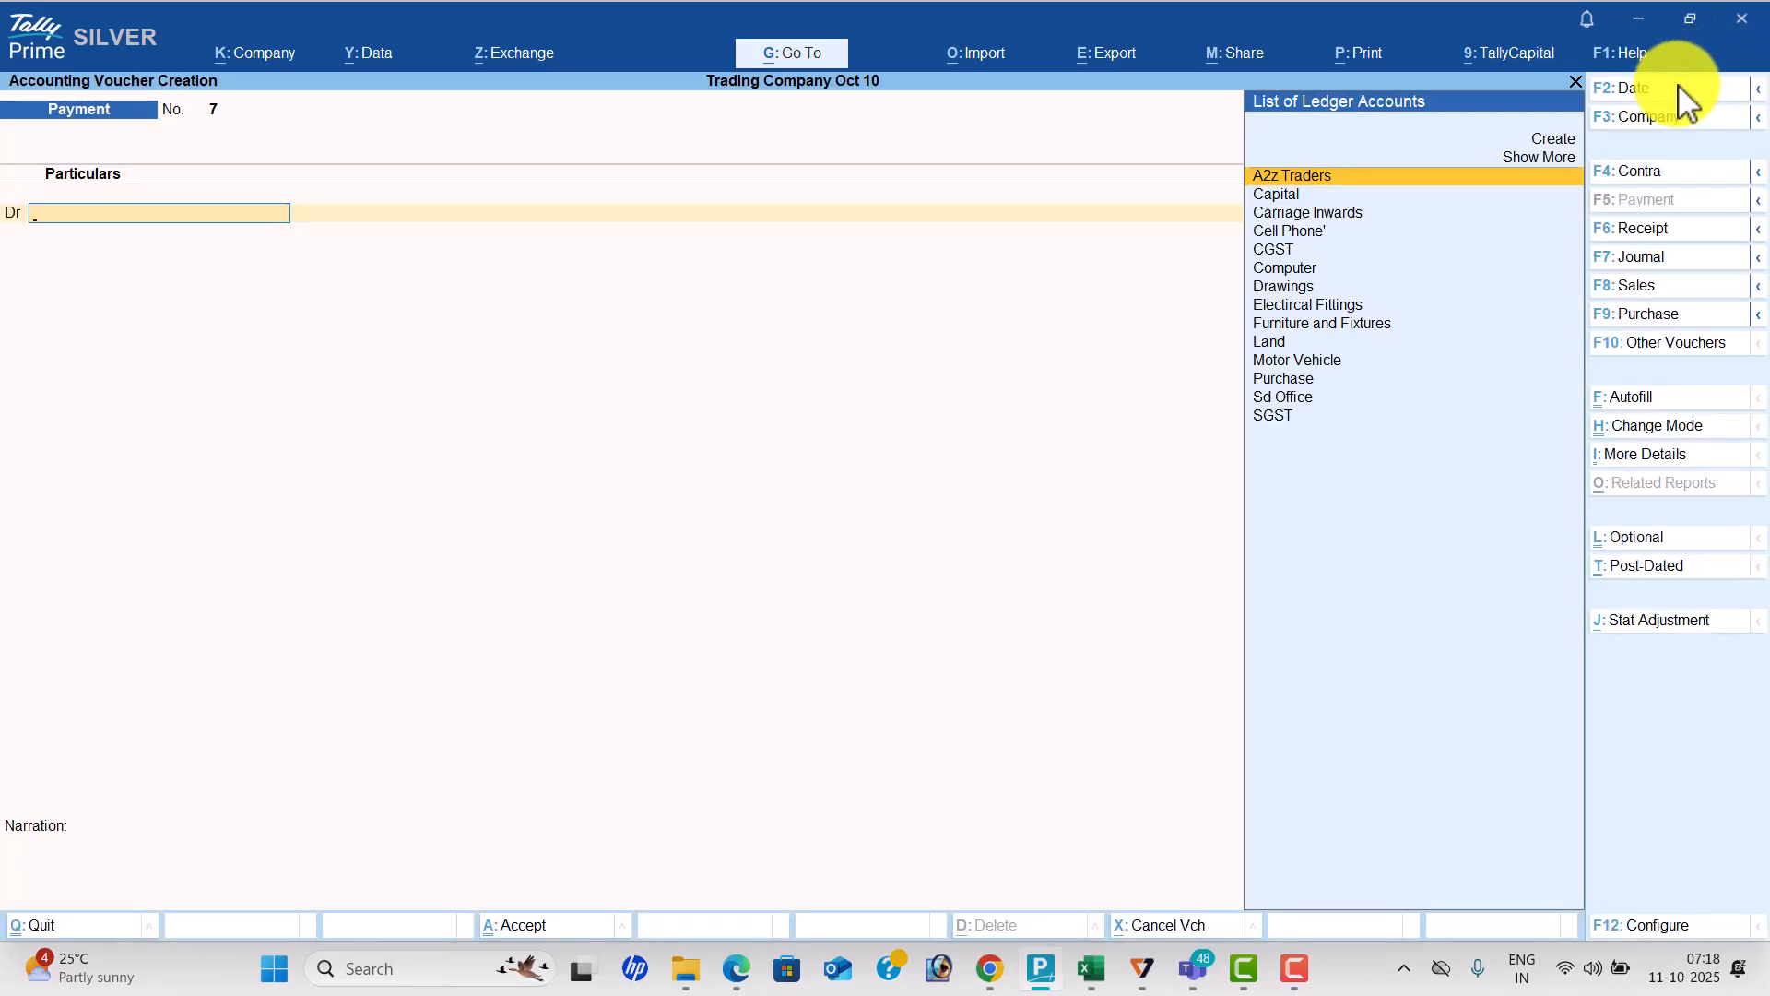
Check transaction 15 in the PDF and start a Sales voucher with Cash as the party account.
{"action": "key", "text": "alt+Tab"}
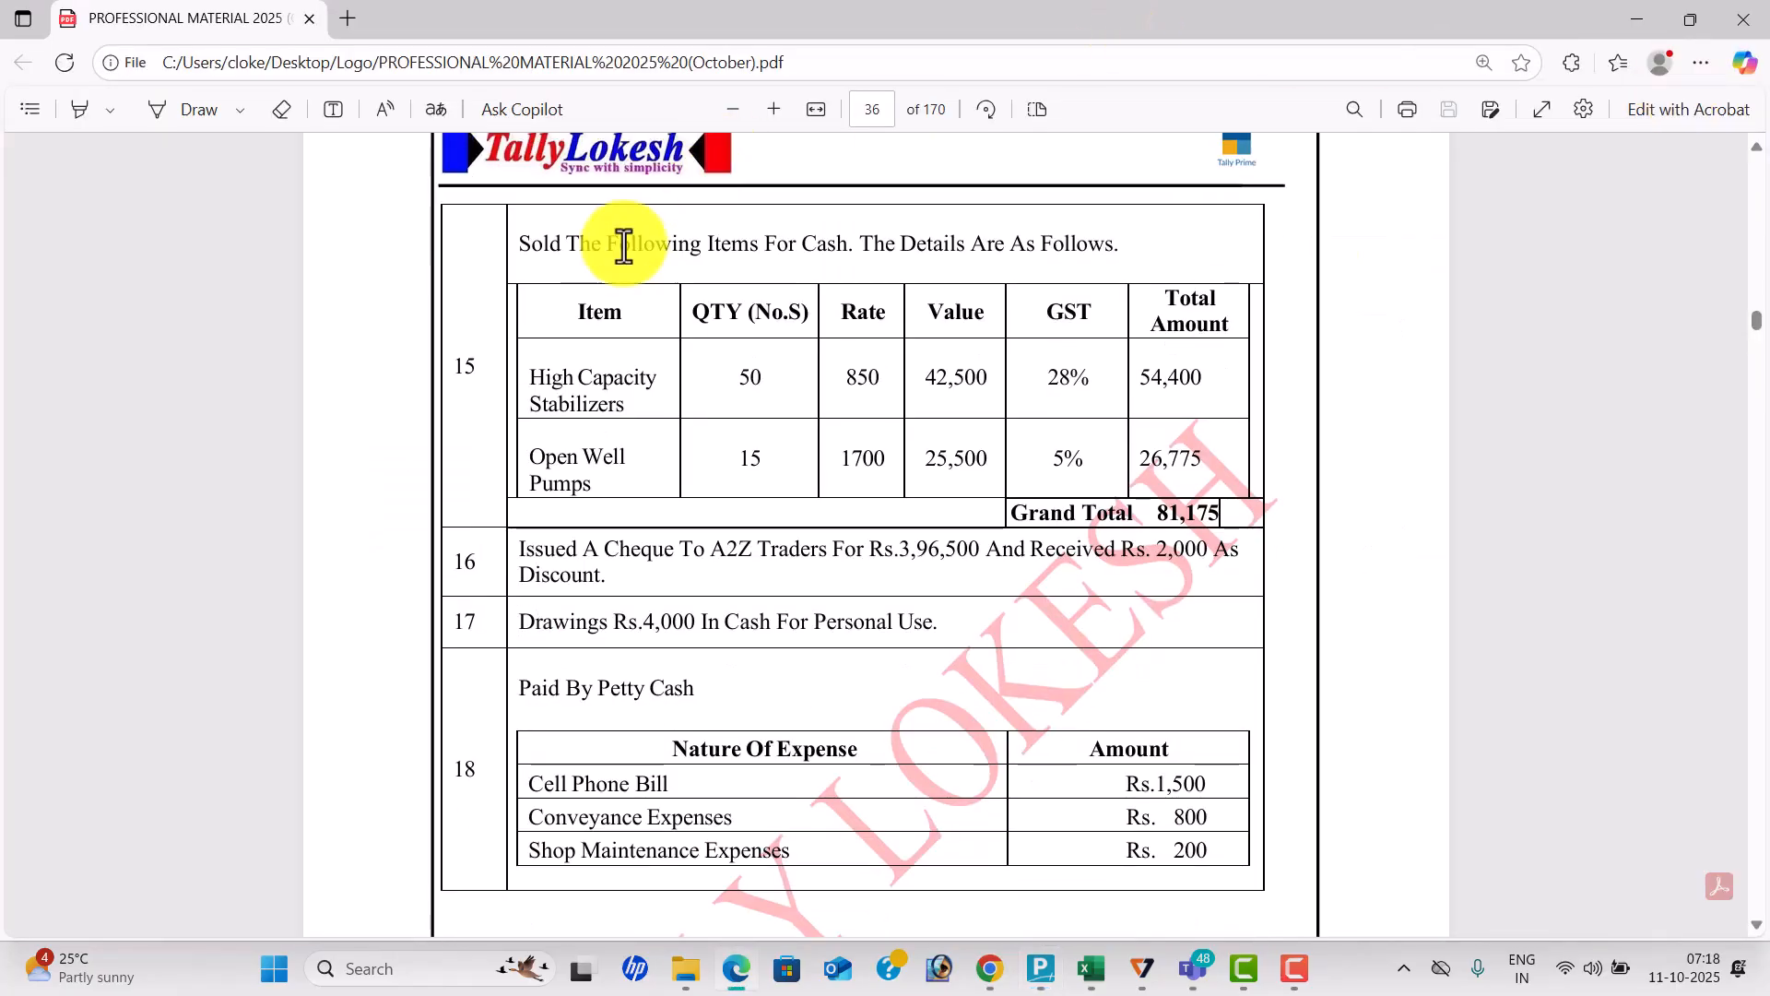
{"action": "key", "text": "alt+Tab"}
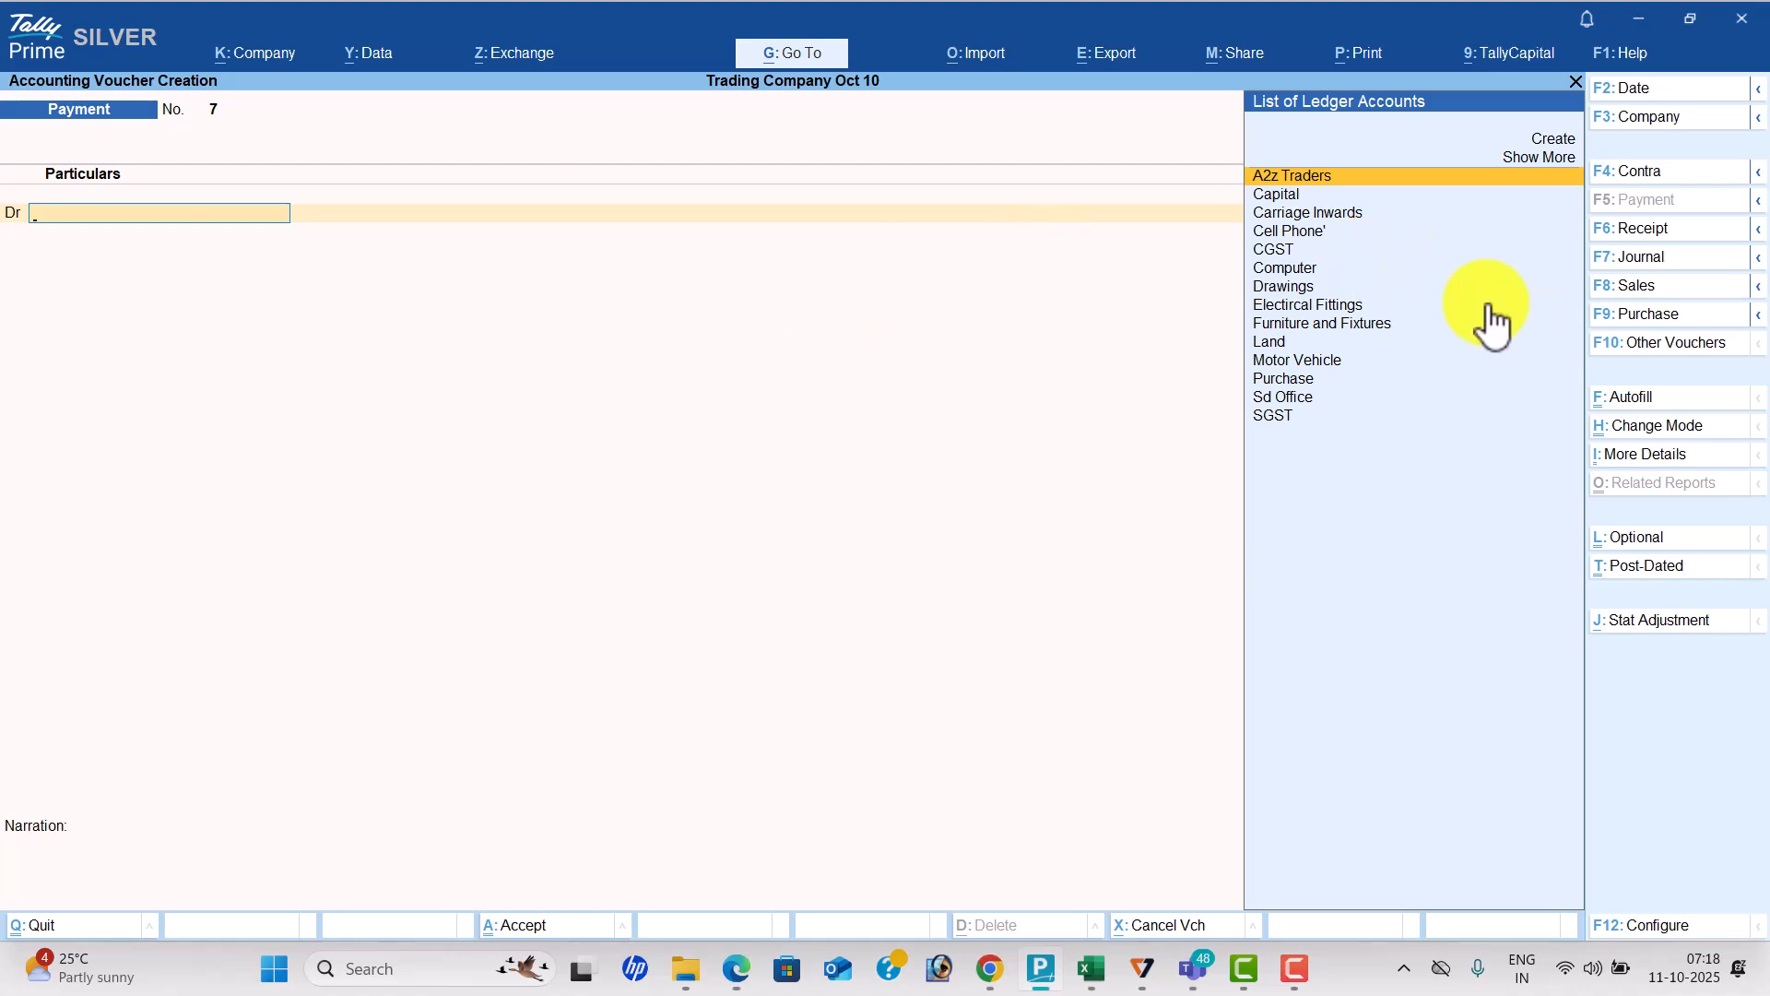
{"action": "left_click", "coordinate": [1669, 291]}
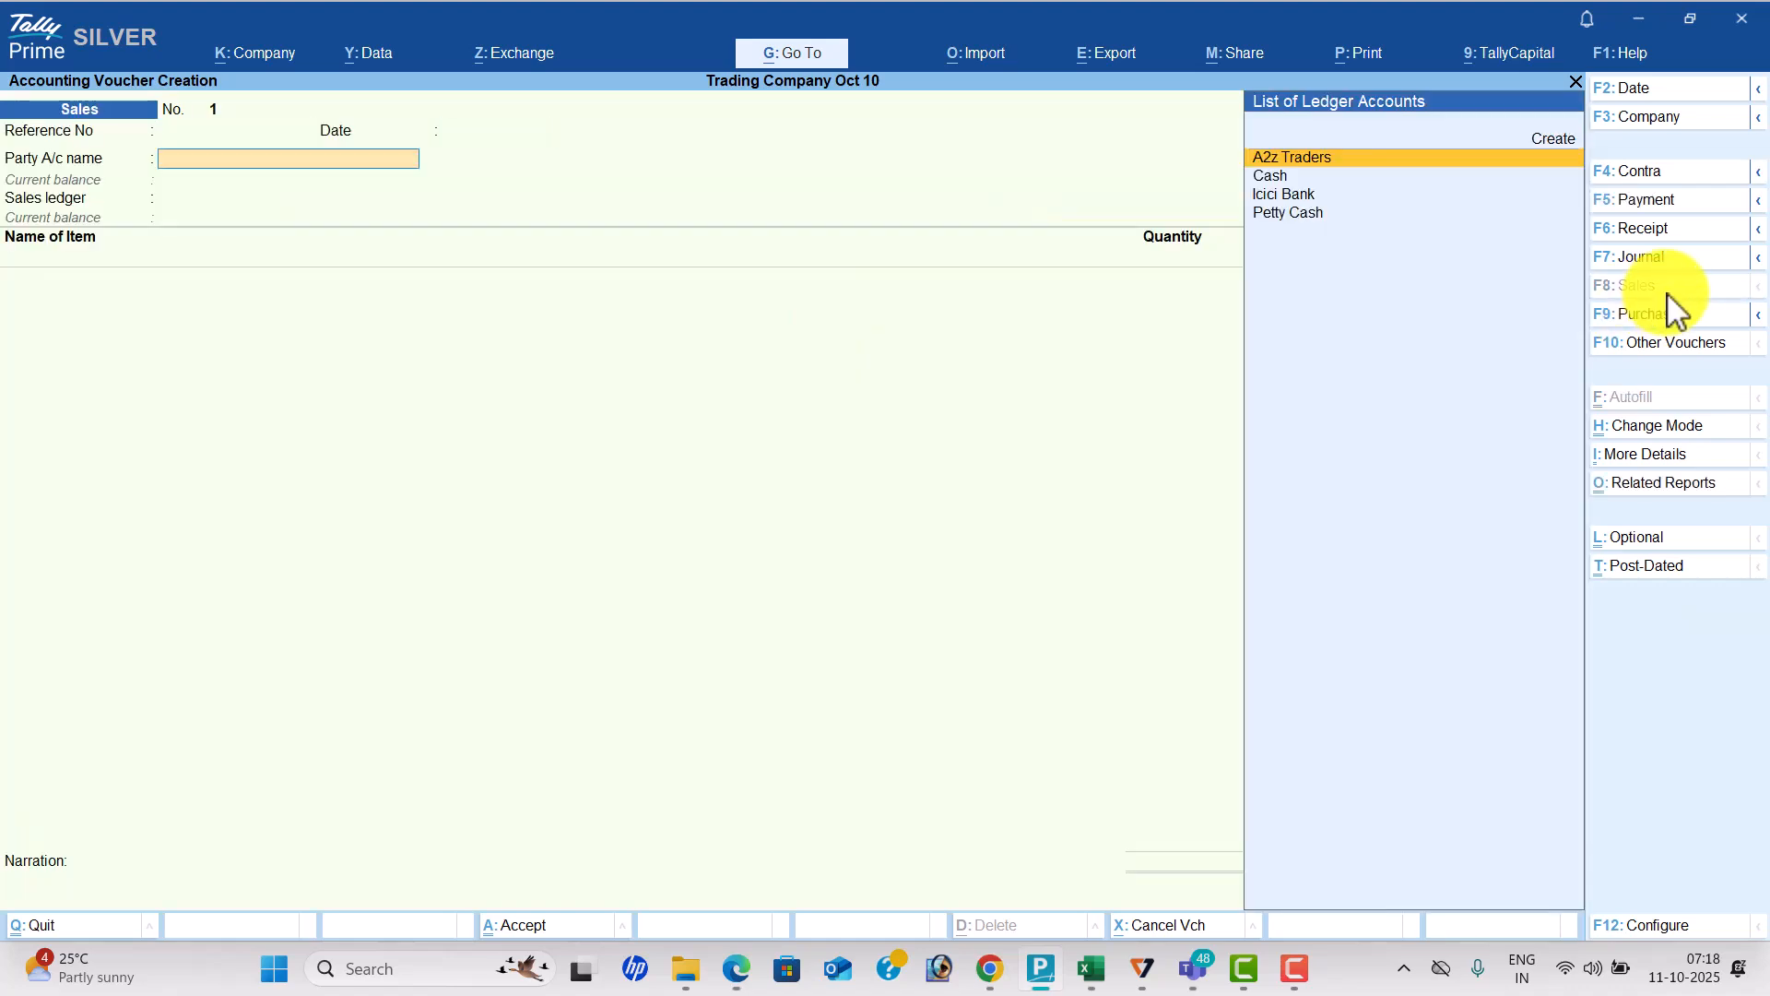
{"action": "key", "text": "Down"}
{"action": "key", "text": "Return"}
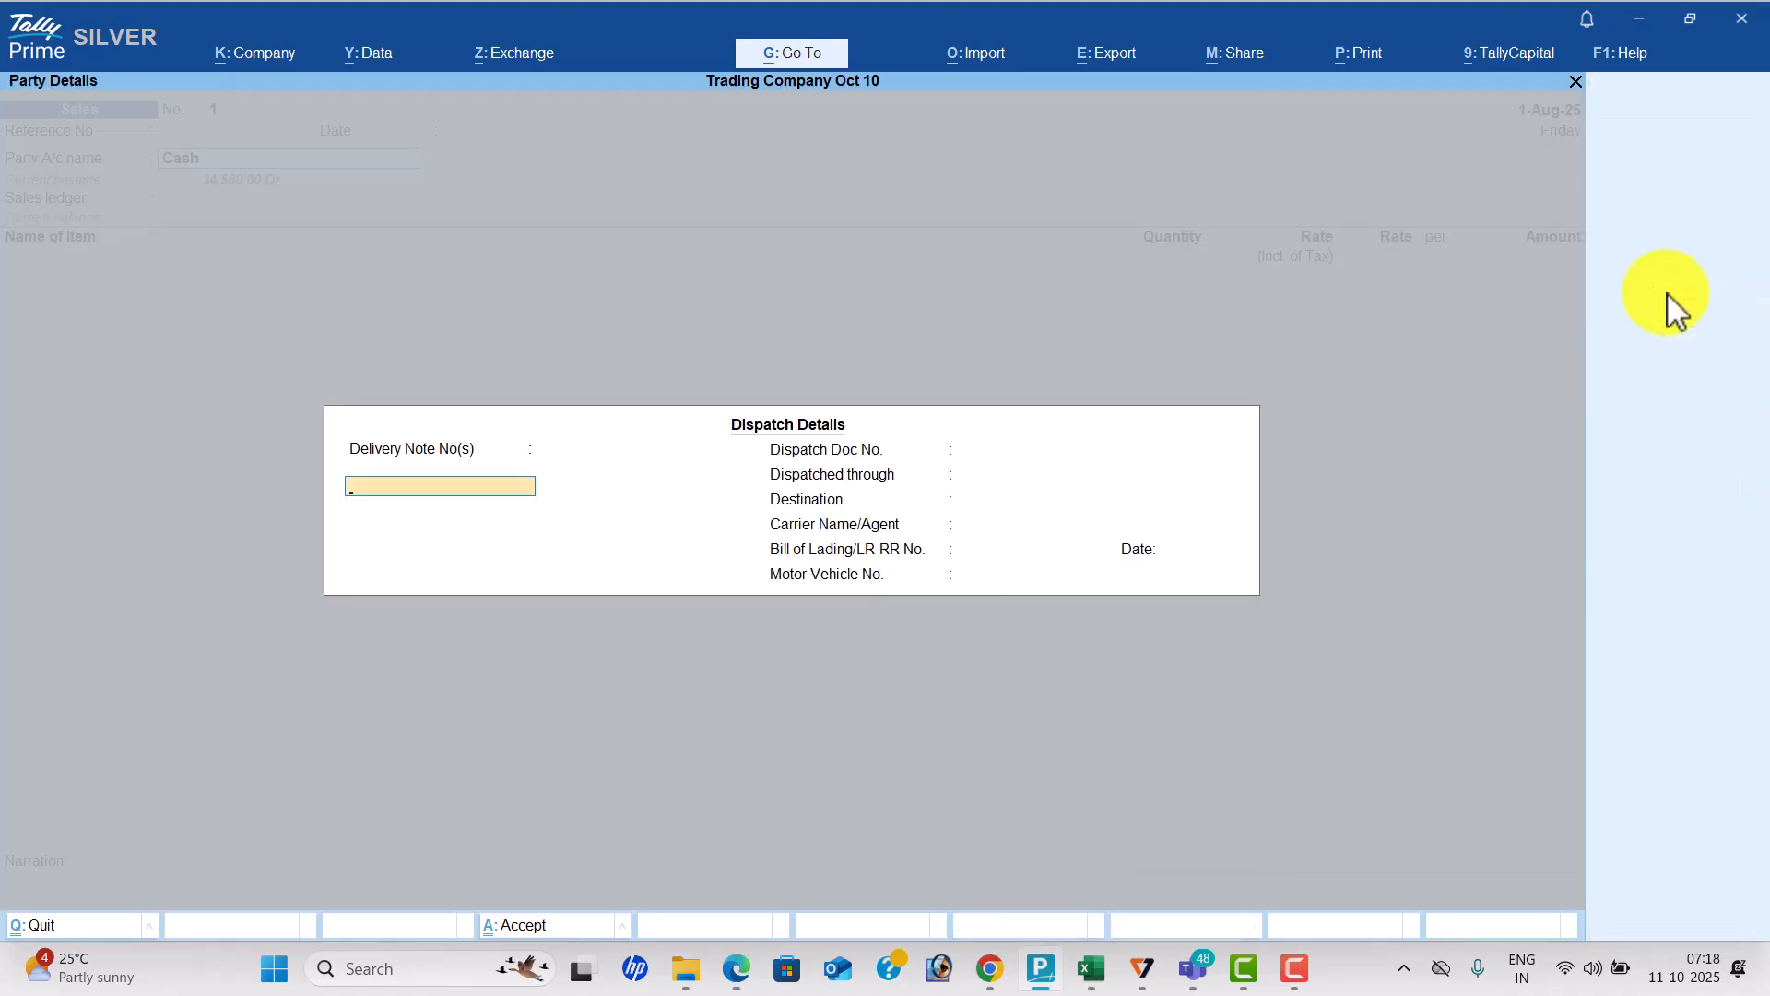
Accept the blank dispatch and party details, and create a sales ledger named Sales under Sales Accounts.
{"action": "key", "text": "ctrl+a"}
{"action": "key", "text": "ctrl+a"}
{"action": "key", "text": "Return"}
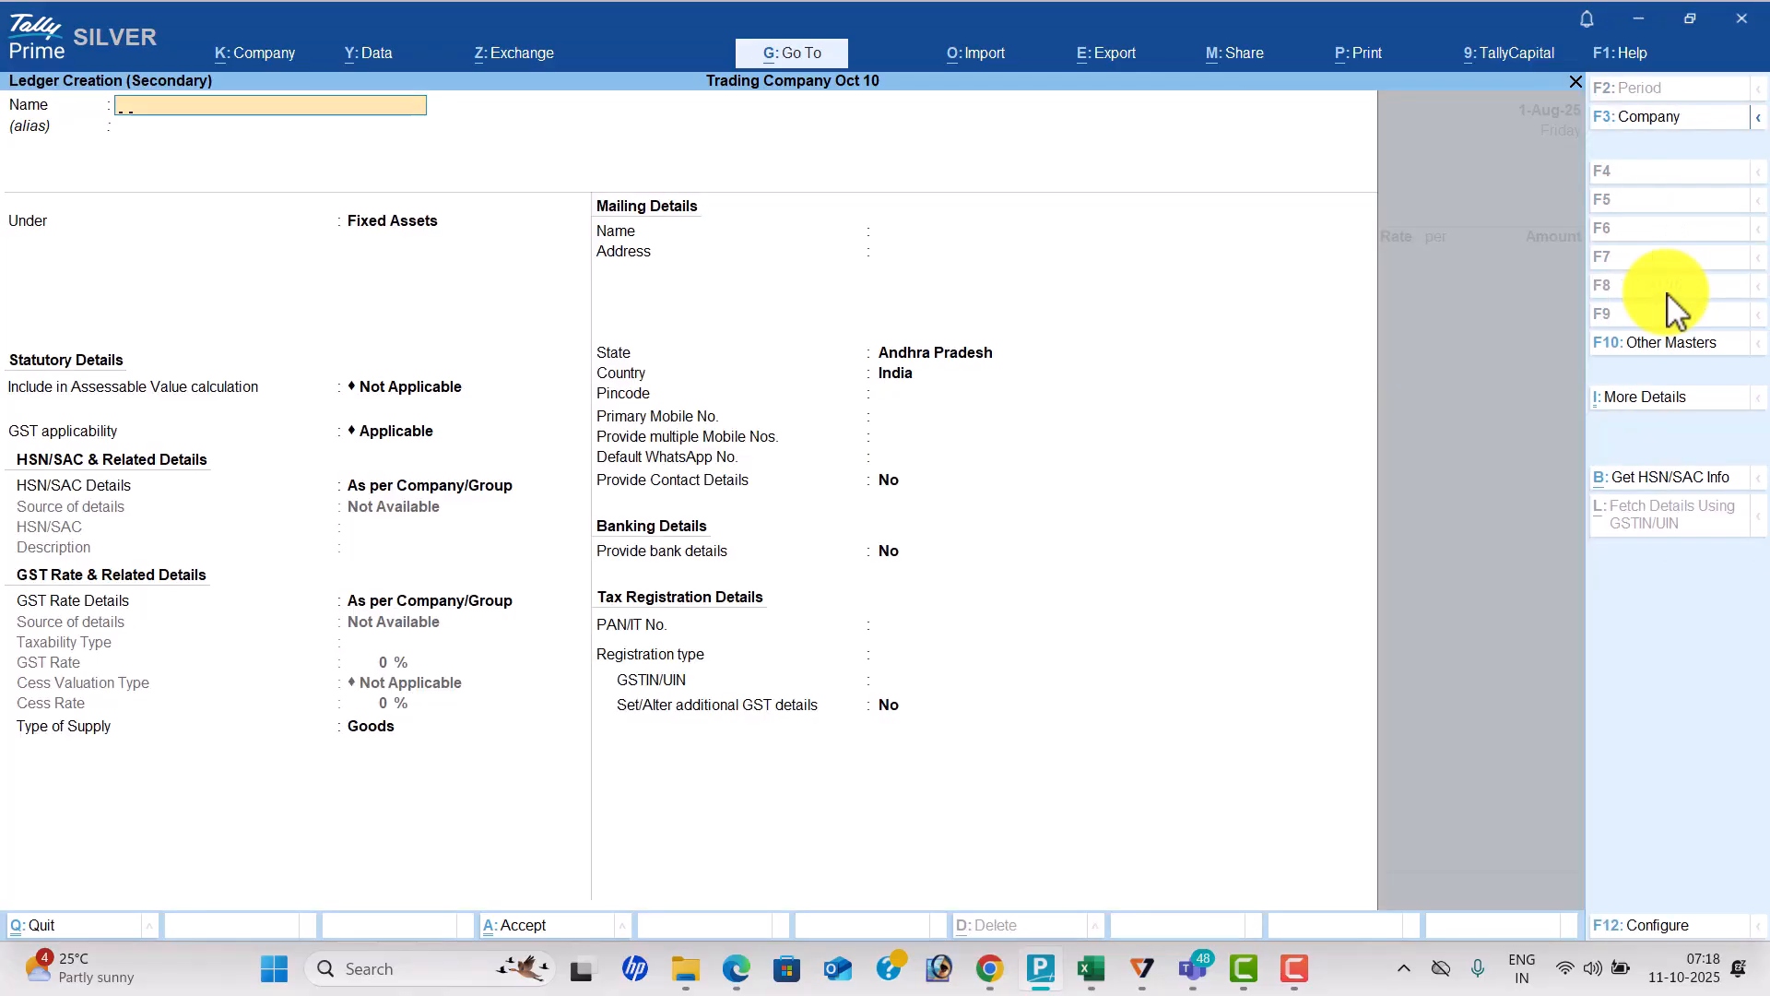
{"action": "type", "text": "Sales"}
{"action": "key", "text": "Return"}
{"action": "key", "text": "Return"}
{"action": "type", "text": "sal"}
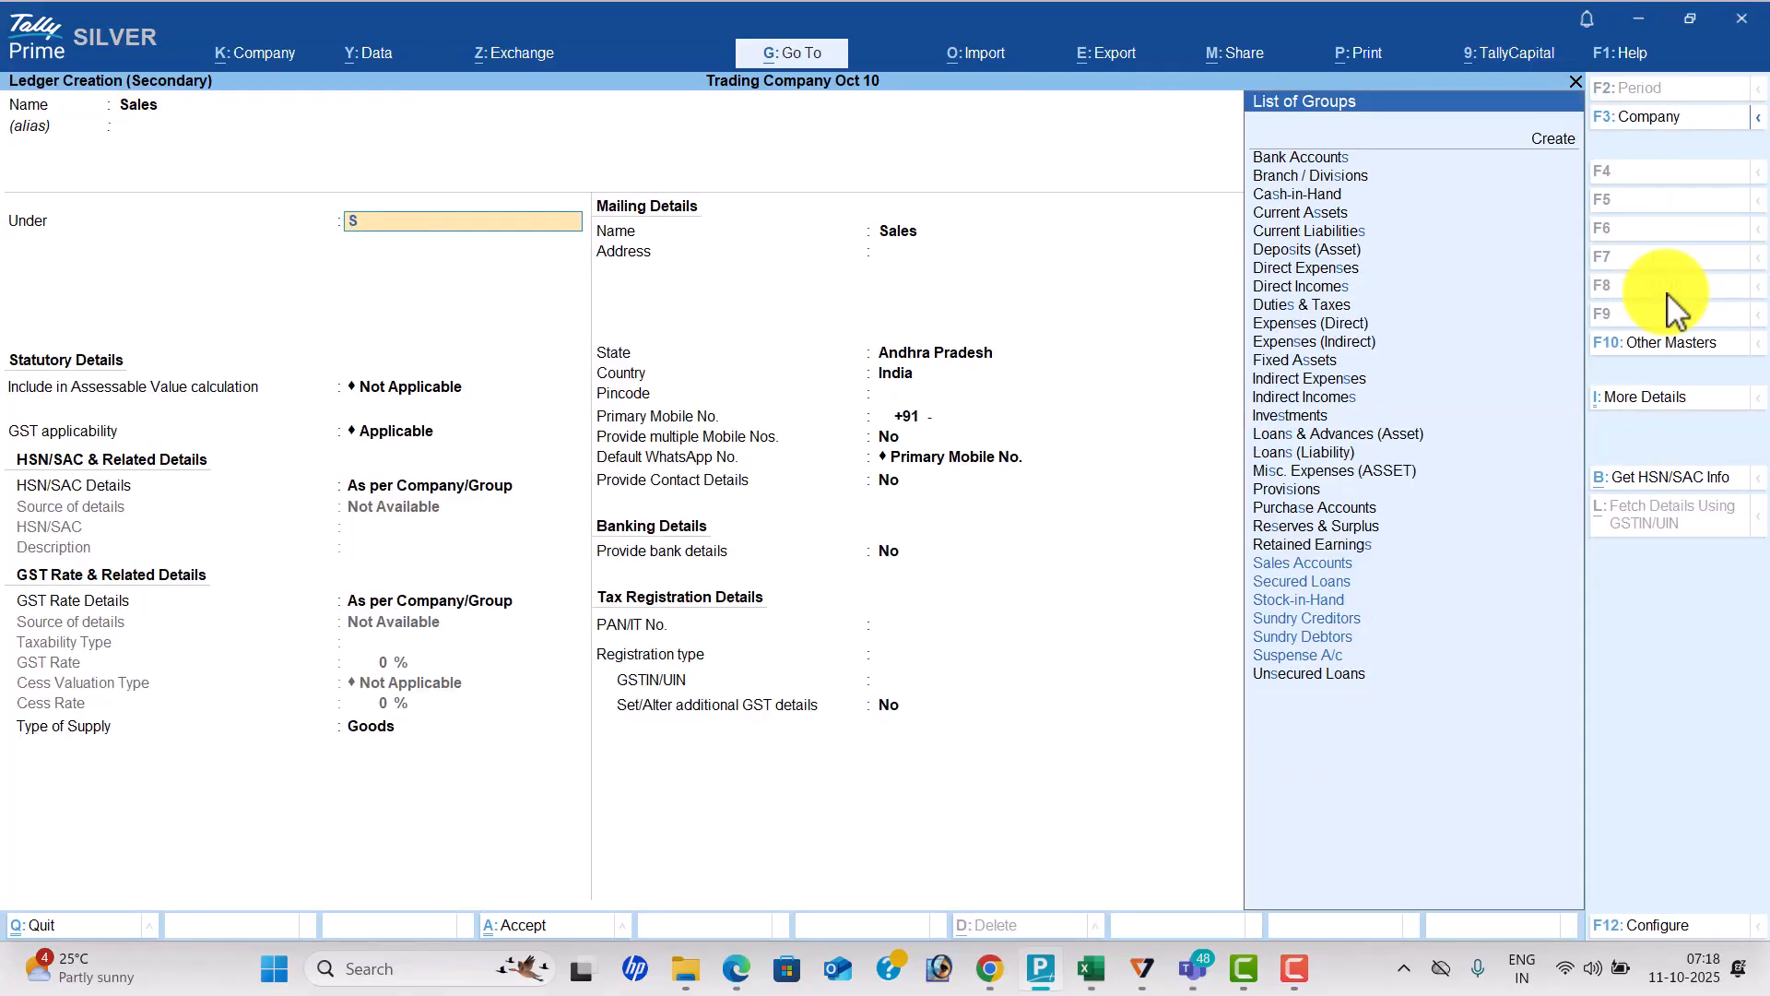
{"action": "key", "text": "Return"}
{"action": "key", "text": "ctrl+a"}
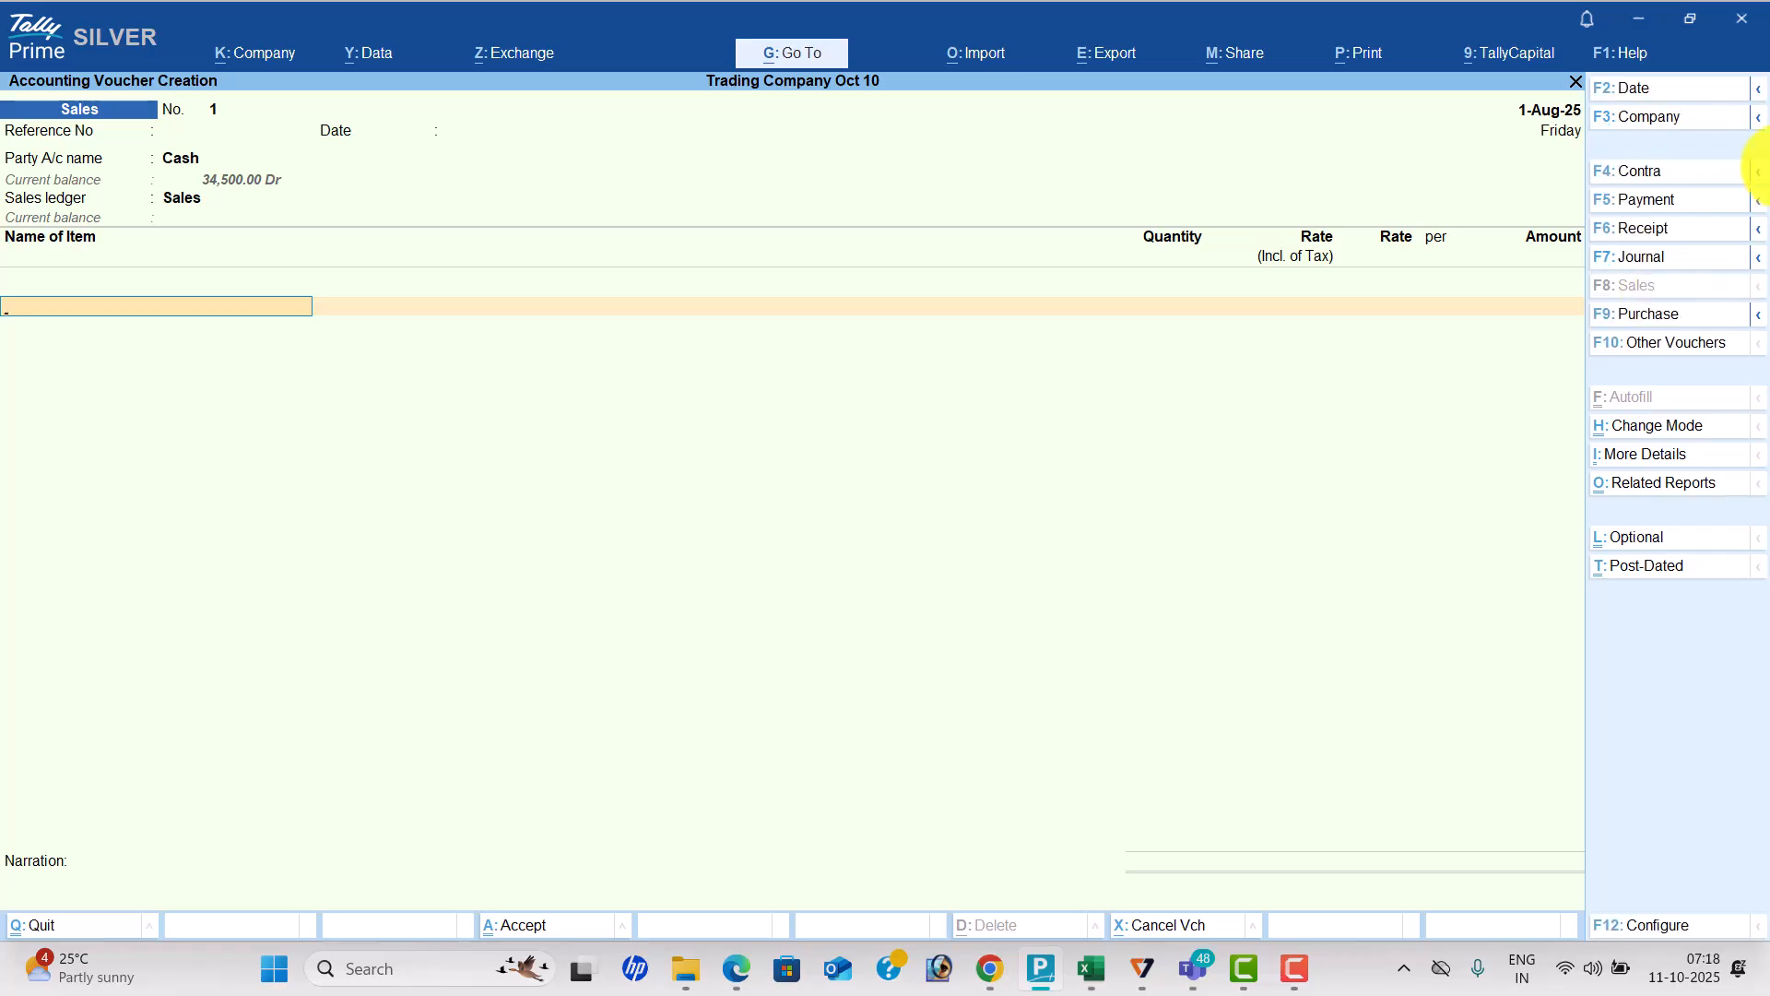
Set Provide Rate Inclusive of Tax for Stock Items to No in the voucher configuration and accept it.
{"action": "left_click", "coordinate": [1667, 916]}
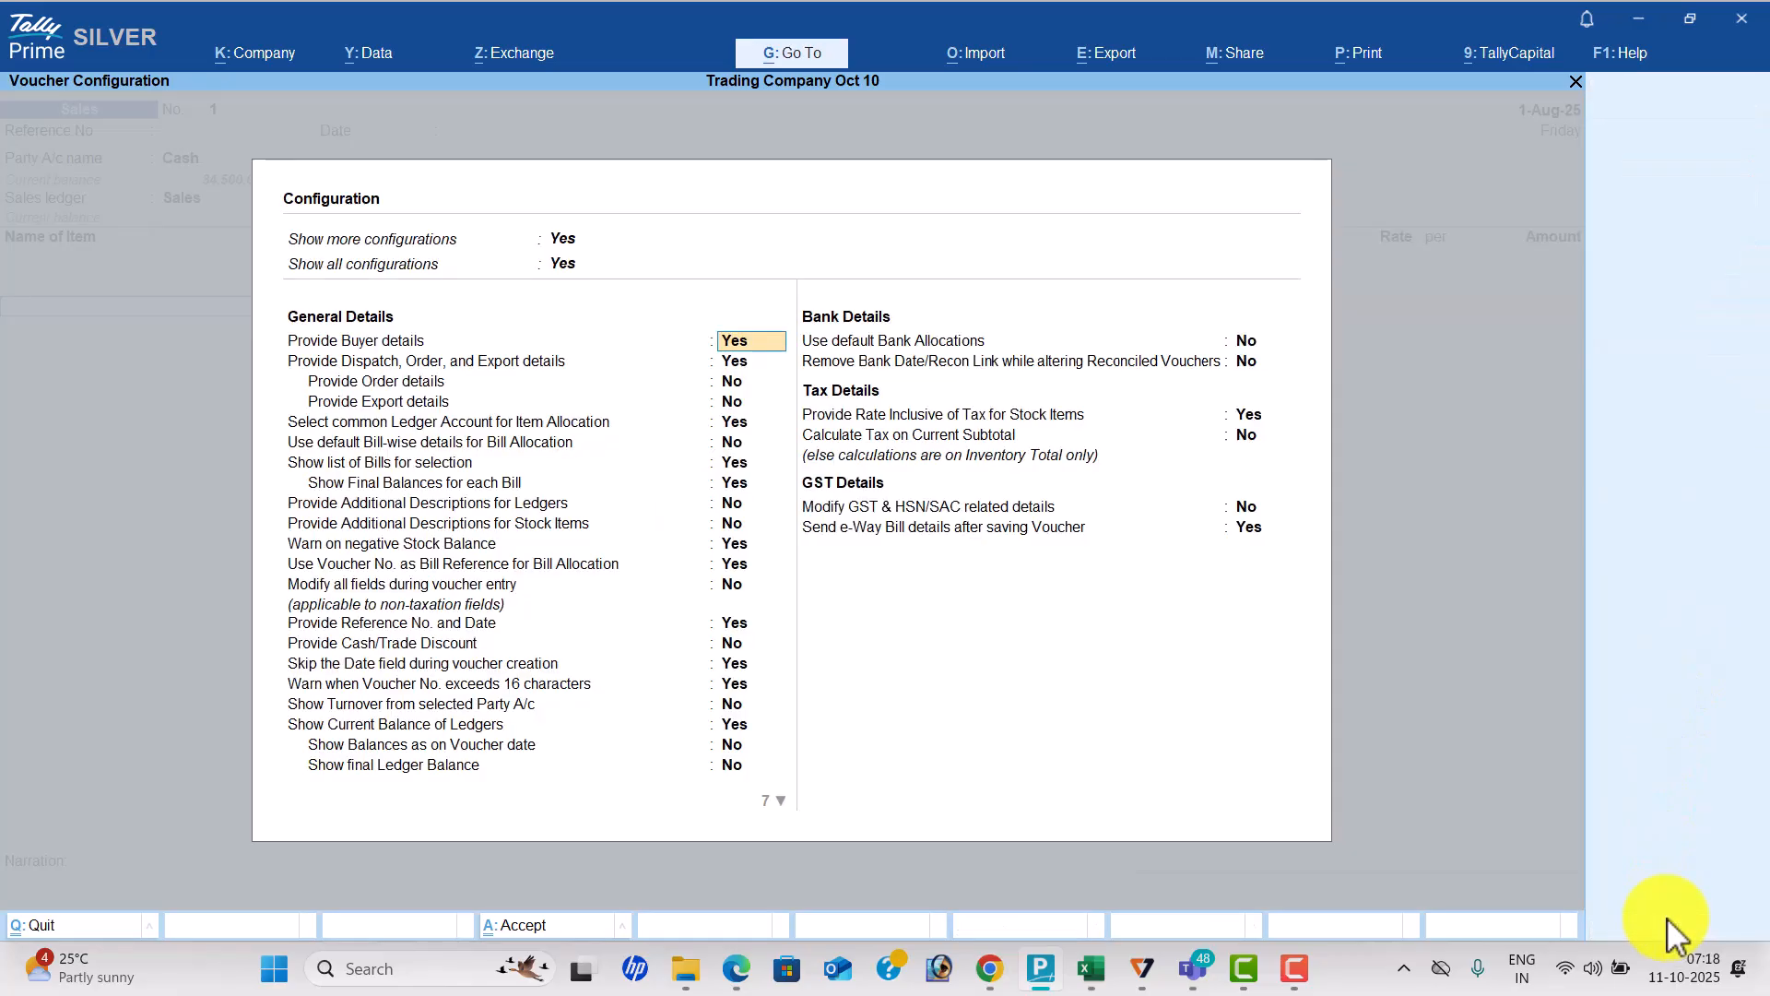
{"action": "left_click", "coordinate": [1253, 425]}
{"action": "type", "text": "n"}
{"action": "key", "text": "Return"}
{"action": "key", "text": "ctrl+a"}
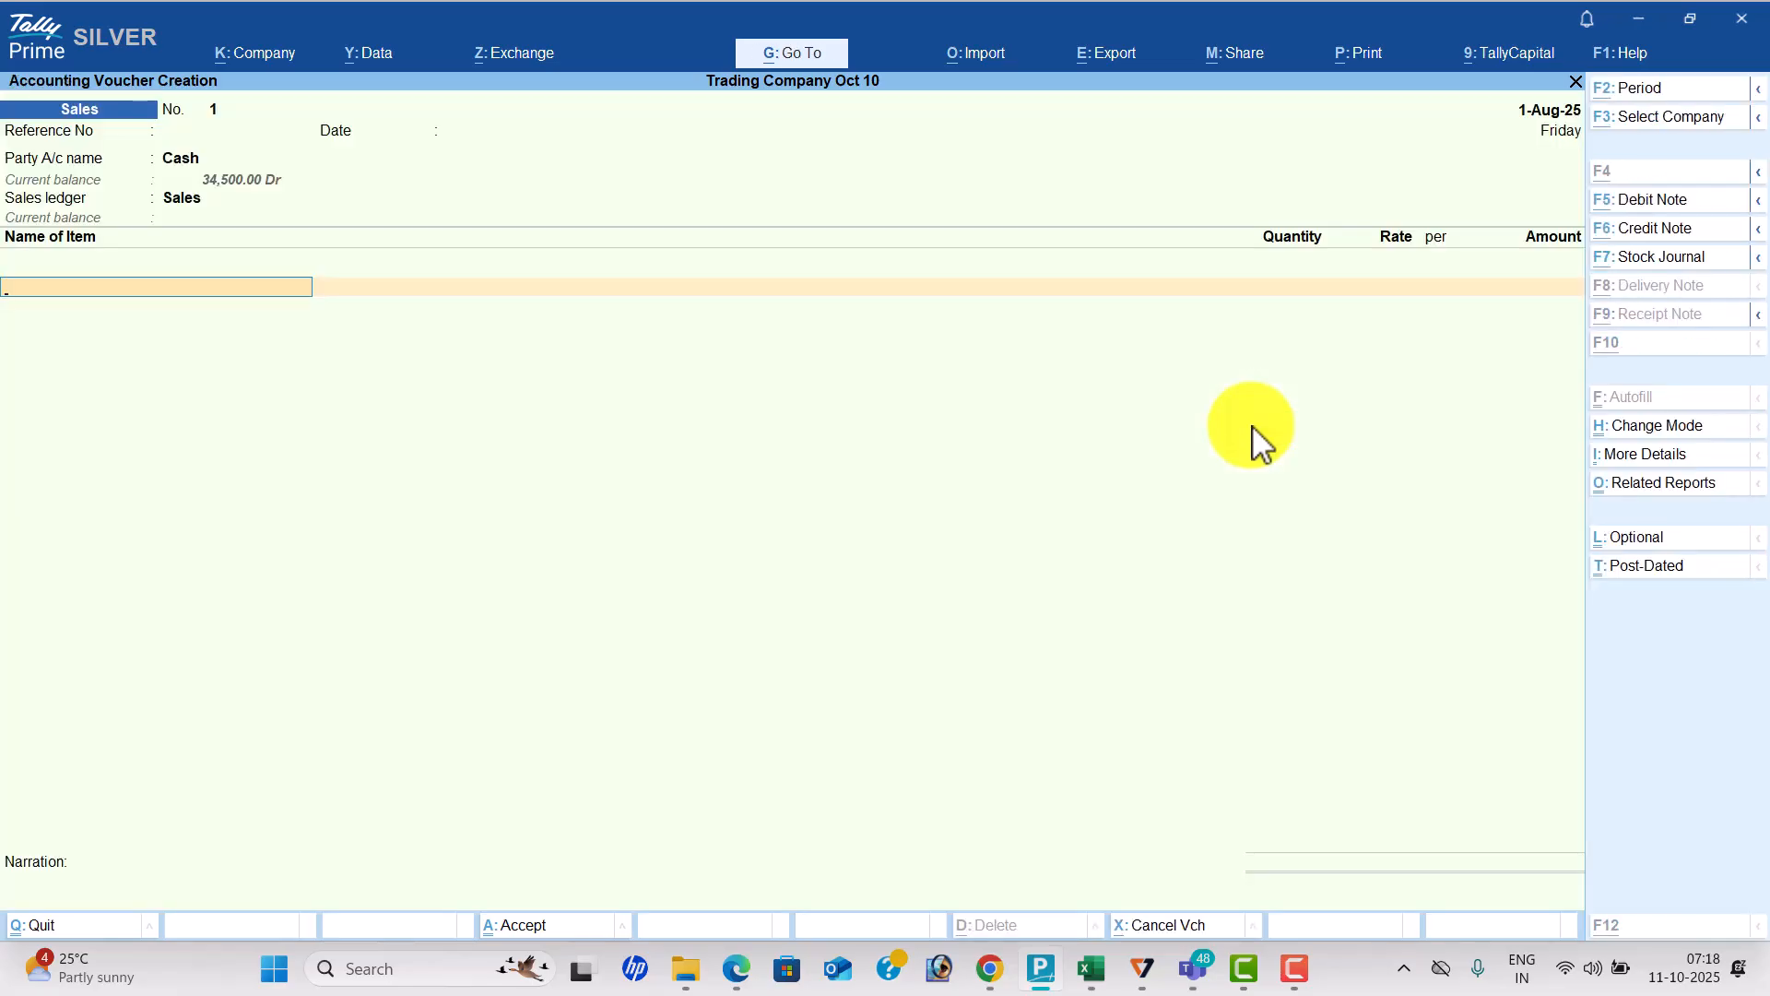
Add the item High Capacity Stabilizers to the sales voucher with quantity 50 nos at a rate of 850.
{"action": "key", "text": "alt+Tab"}
{"action": "key", "text": "alt+Tab"}
{"action": "type", "text": "h"}
{"action": "key", "text": "Return"}
{"action": "key", "text": "alt+Tab"}
{"action": "key", "text": "alt+Tab"}
{"action": "type", "text": "50"}
{"action": "key", "text": "Return"}
{"action": "type", "text": "850"}
{"action": "key", "text": "Return"}
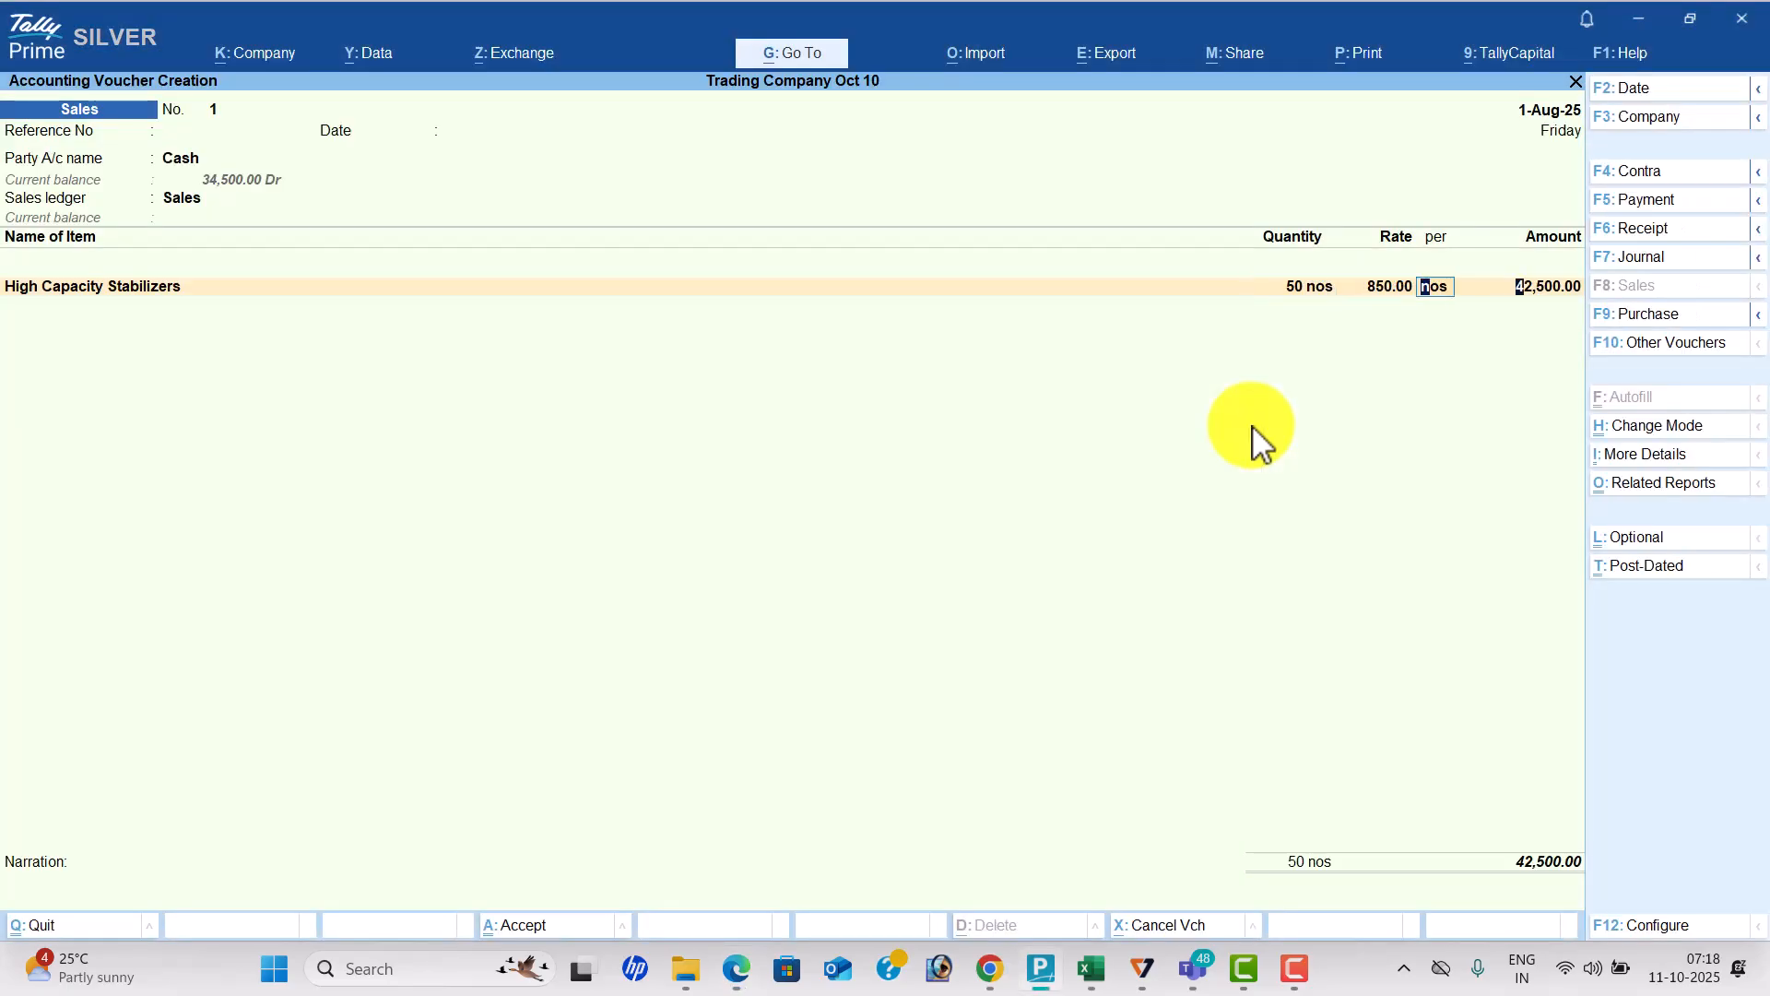
{"action": "key", "text": "Return"}
{"action": "key", "text": "Return"}
Add the item Open Well Pumps as the second line with quantity 15 nos at a rate of 1,700.
{"action": "type", "text": "l"}
{"action": "key", "text": "alt+Tab"}
{"action": "key", "text": "alt+Tab"}
{"action": "key", "text": "BackSpace"}
{"action": "type", "text": "o"}
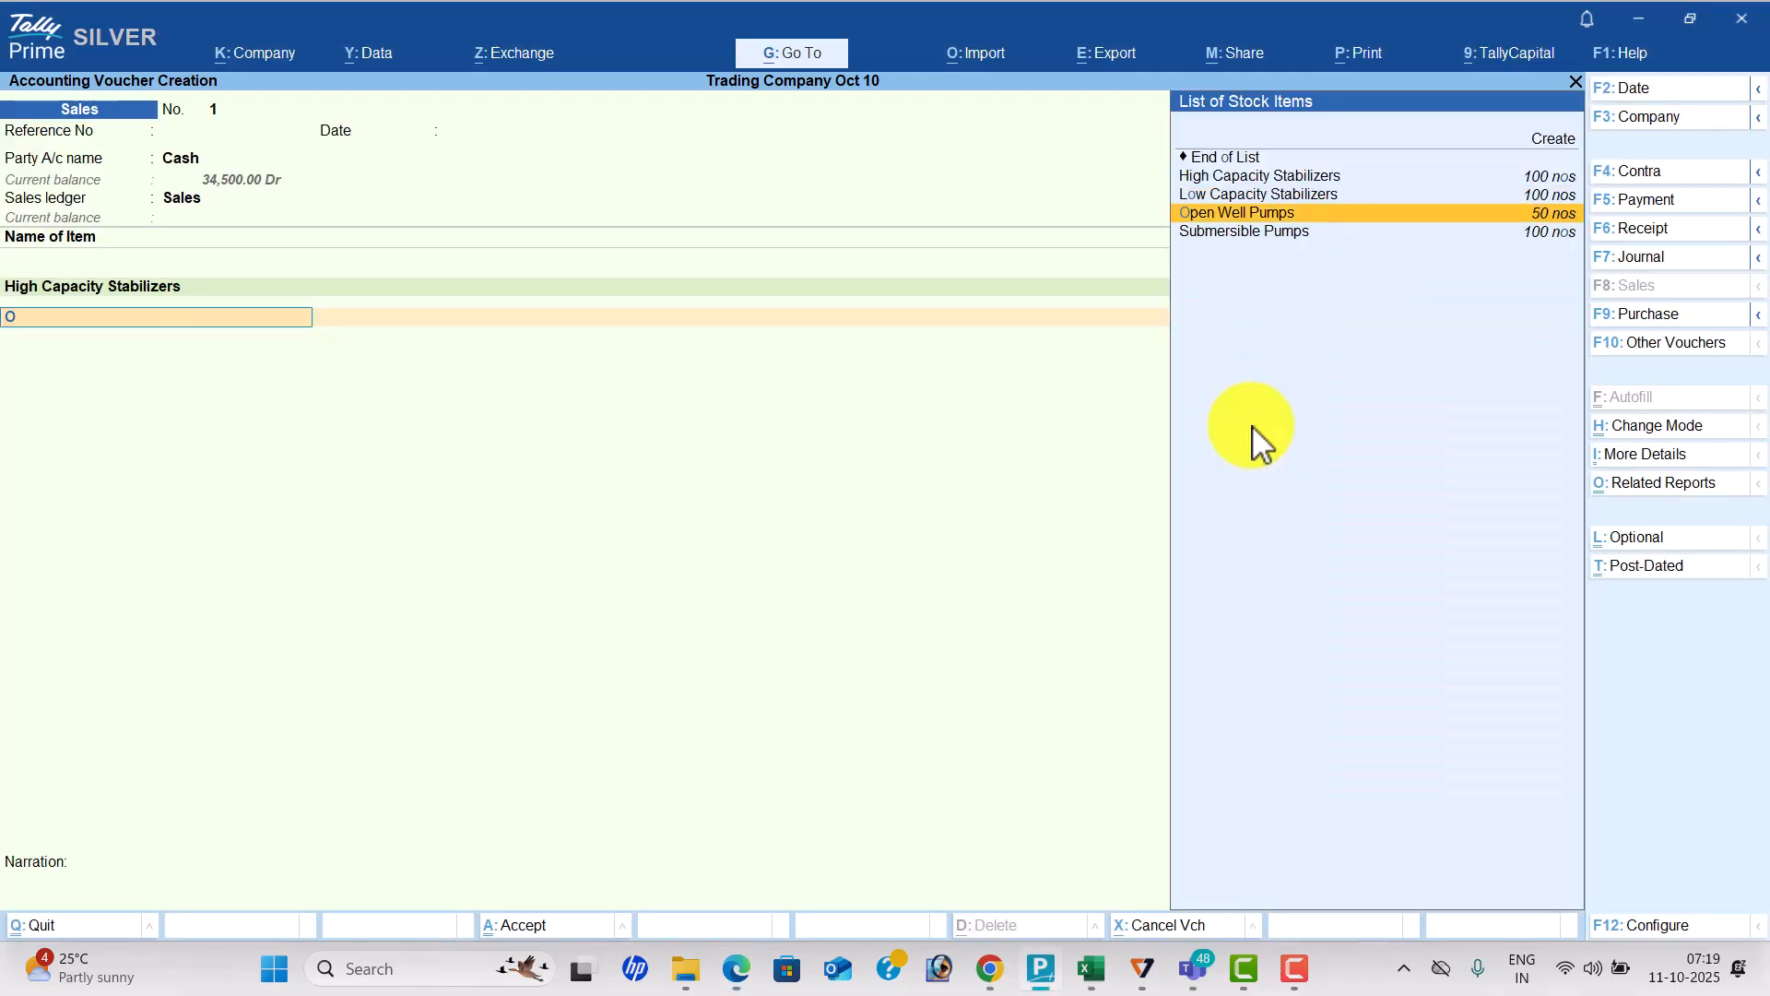
{"action": "key", "text": "Return"}
{"action": "key", "text": "alt+Tab"}
{"action": "key", "text": "alt+Tab"}
{"action": "type", "text": "15"}
{"action": "key", "text": "Return"}
{"action": "type", "text": "1700"}
{"action": "key", "text": "Return"}
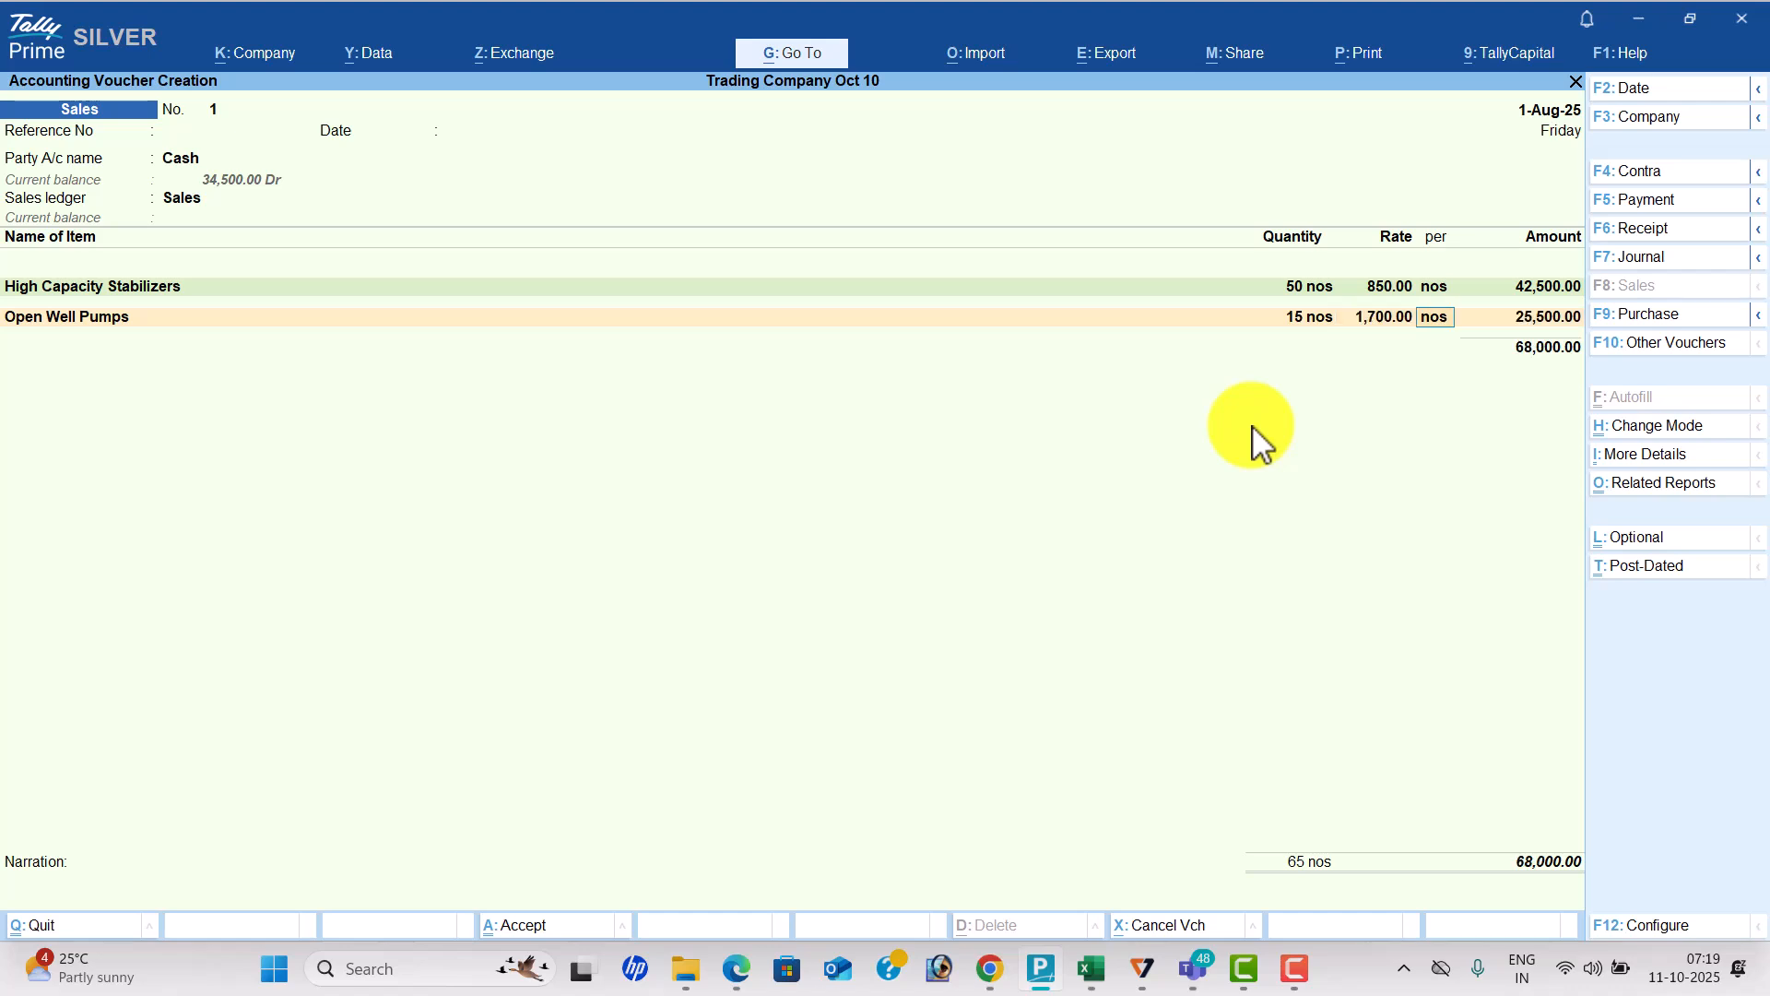
{"action": "key", "text": "Return"}
{"action": "key", "text": "Return"}
End the item list and add the CGST and SGST ledgers to the sales voucher.
{"action": "key", "text": "Return"}
{"action": "type", "text": "CGST"}
{"action": "key", "text": "Return"}
{"action": "type", "text": "SGST"}
{"action": "key", "text": "Return"}
{"action": "key", "text": "Return"}
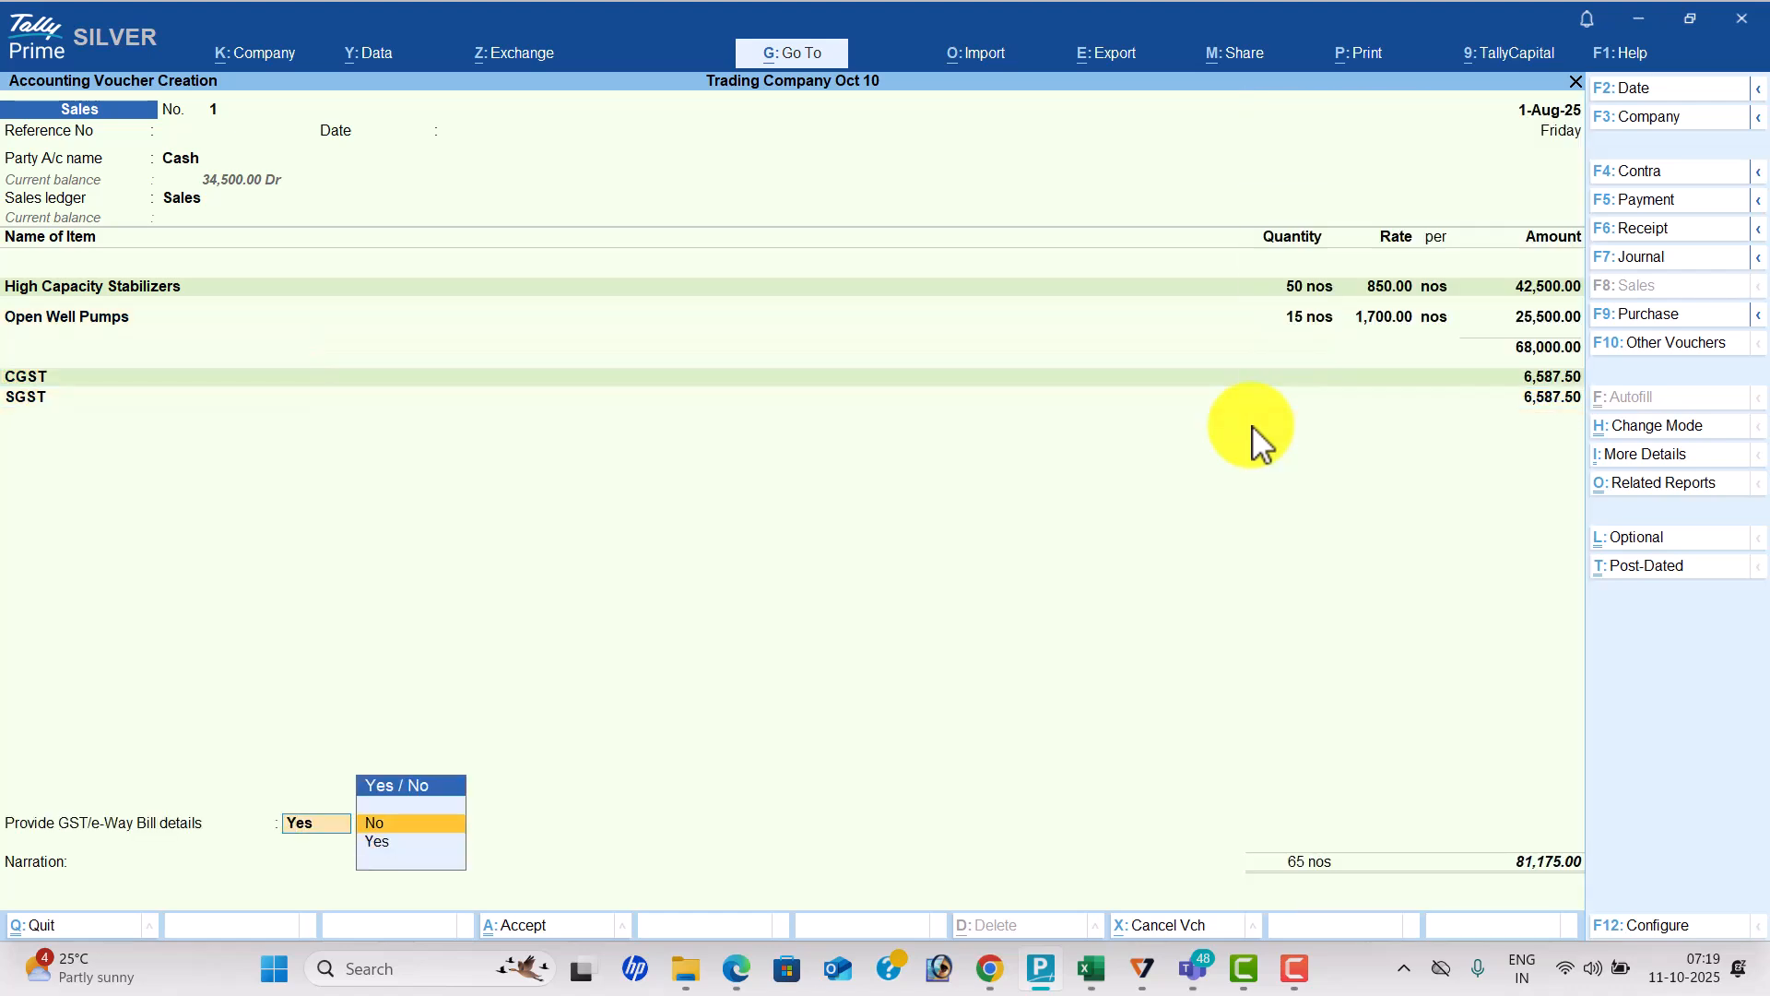
Set Provide GST/e-Way Bill details to No and save the sales voucher without sending it for e-Way Bill generation.
{"action": "key", "text": "n"}
{"action": "key", "text": "Return"}
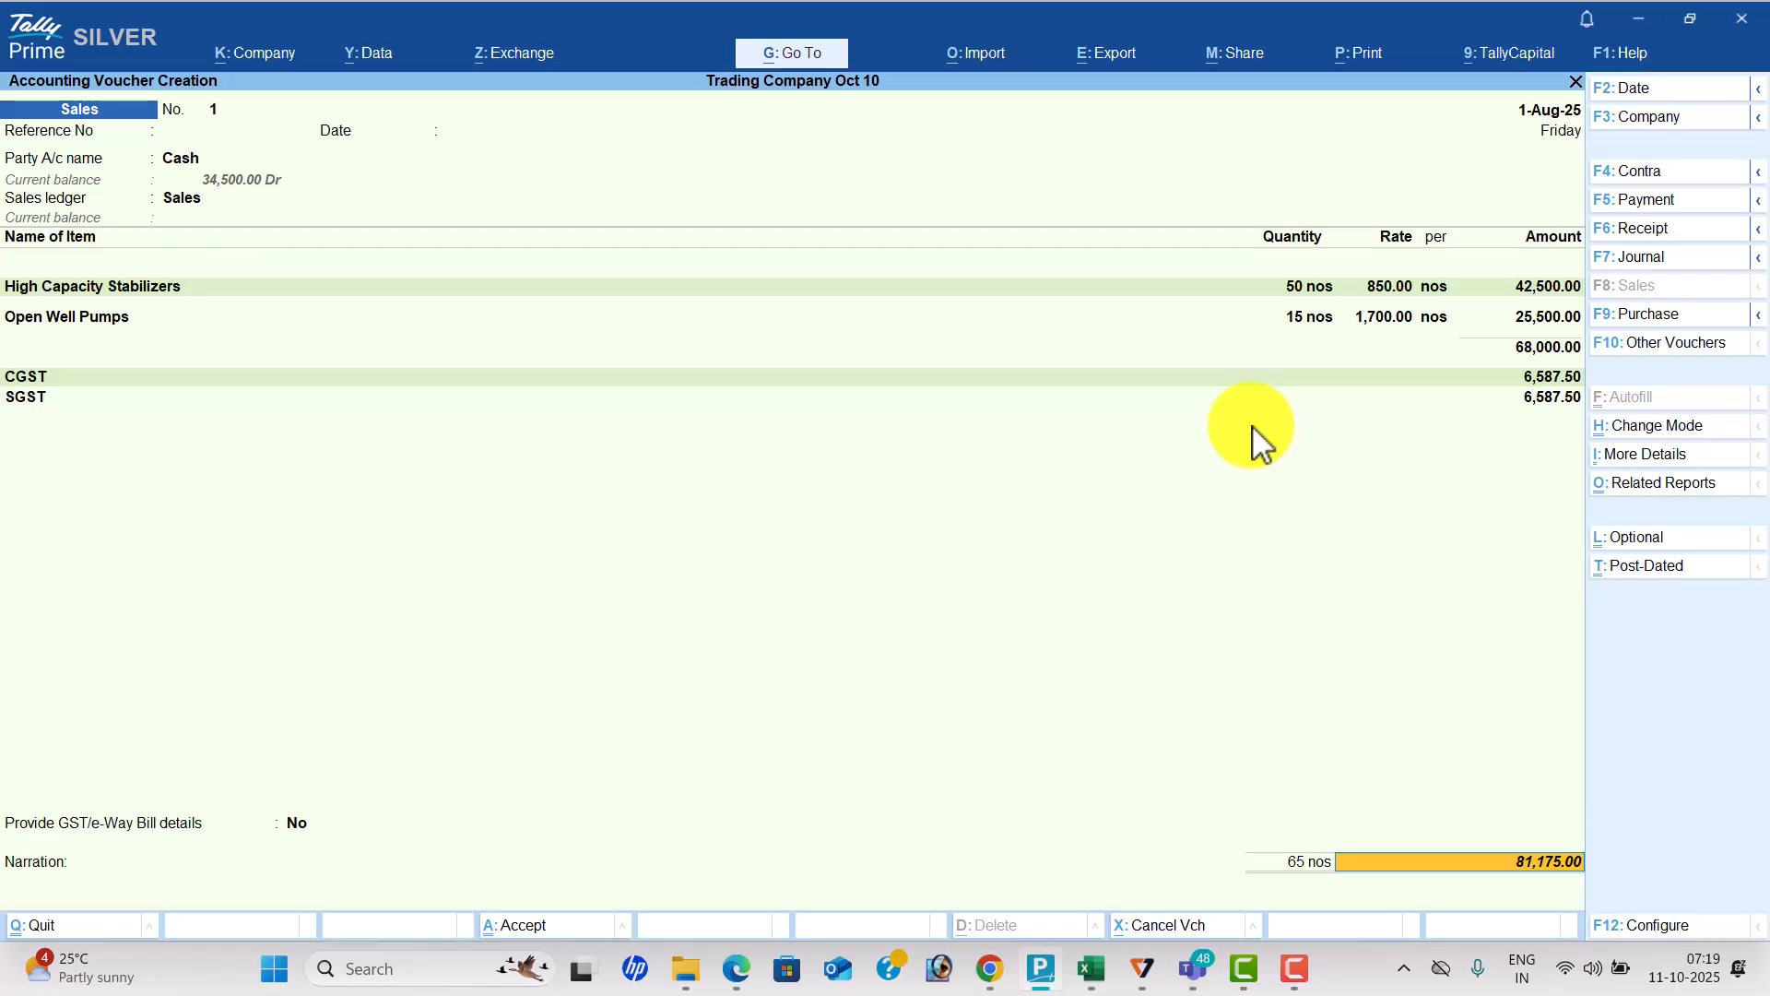
{"action": "key", "text": "Return"}
{"action": "key", "text": "alt+Tab"}
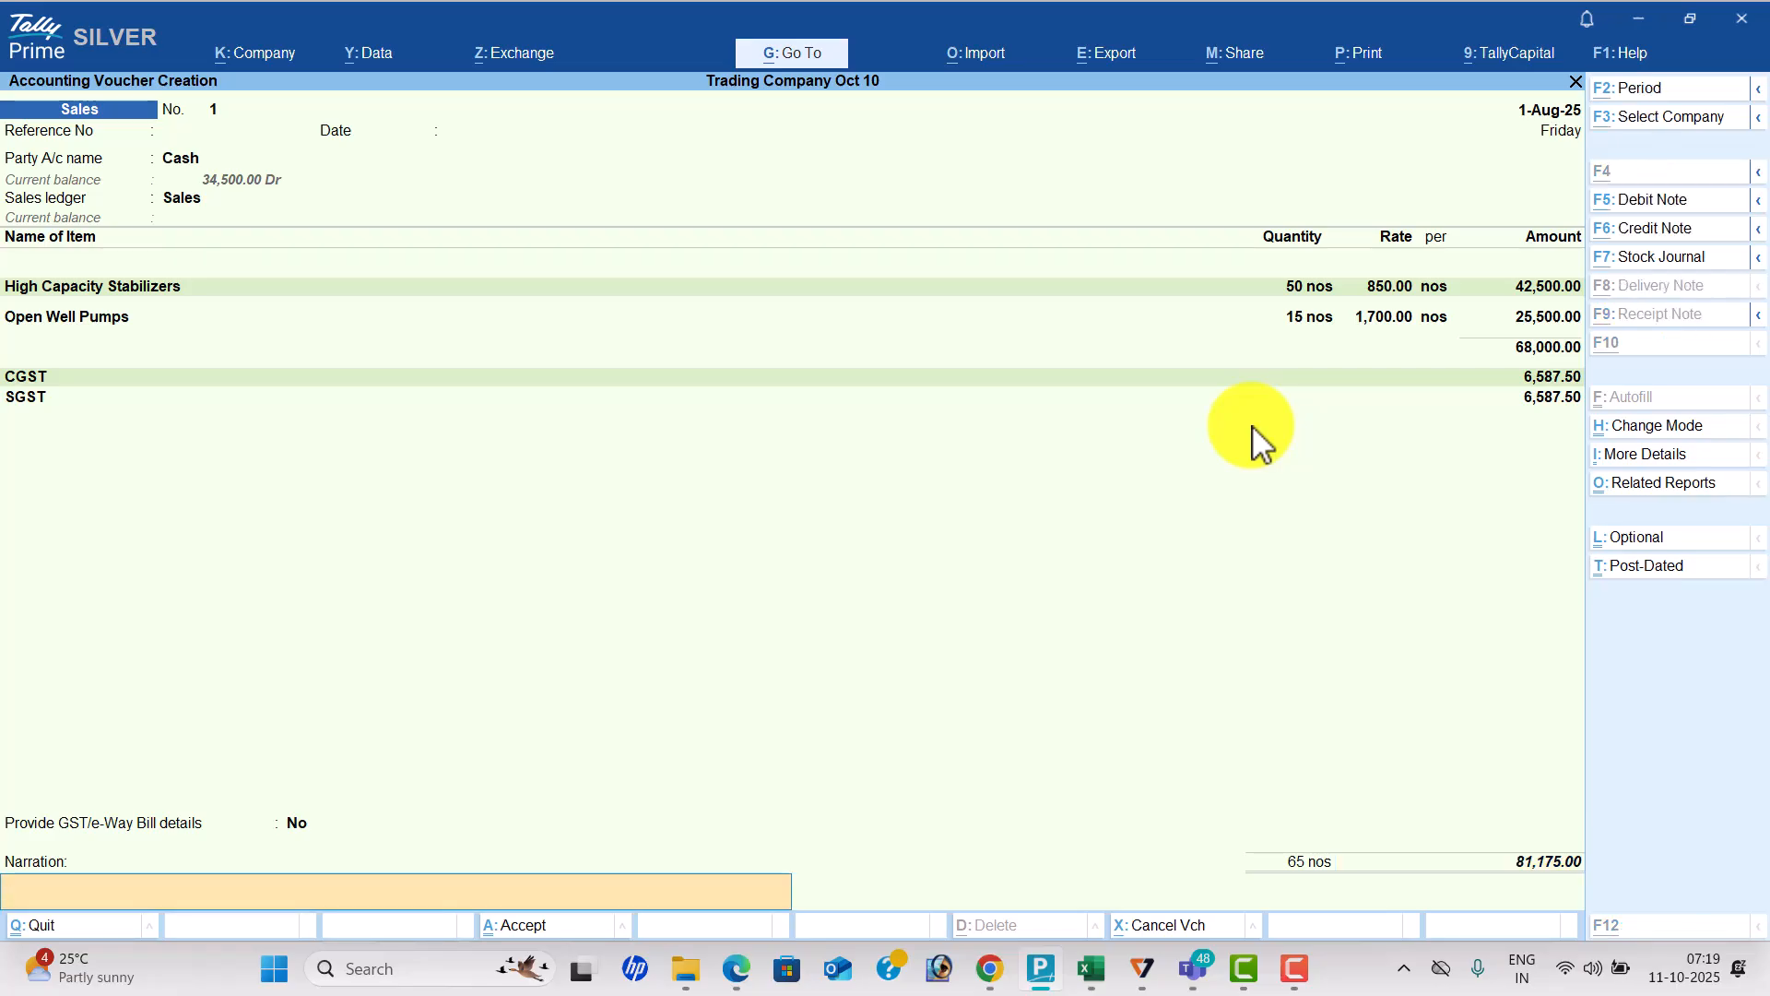
{"action": "key", "text": "alt+Tab"}
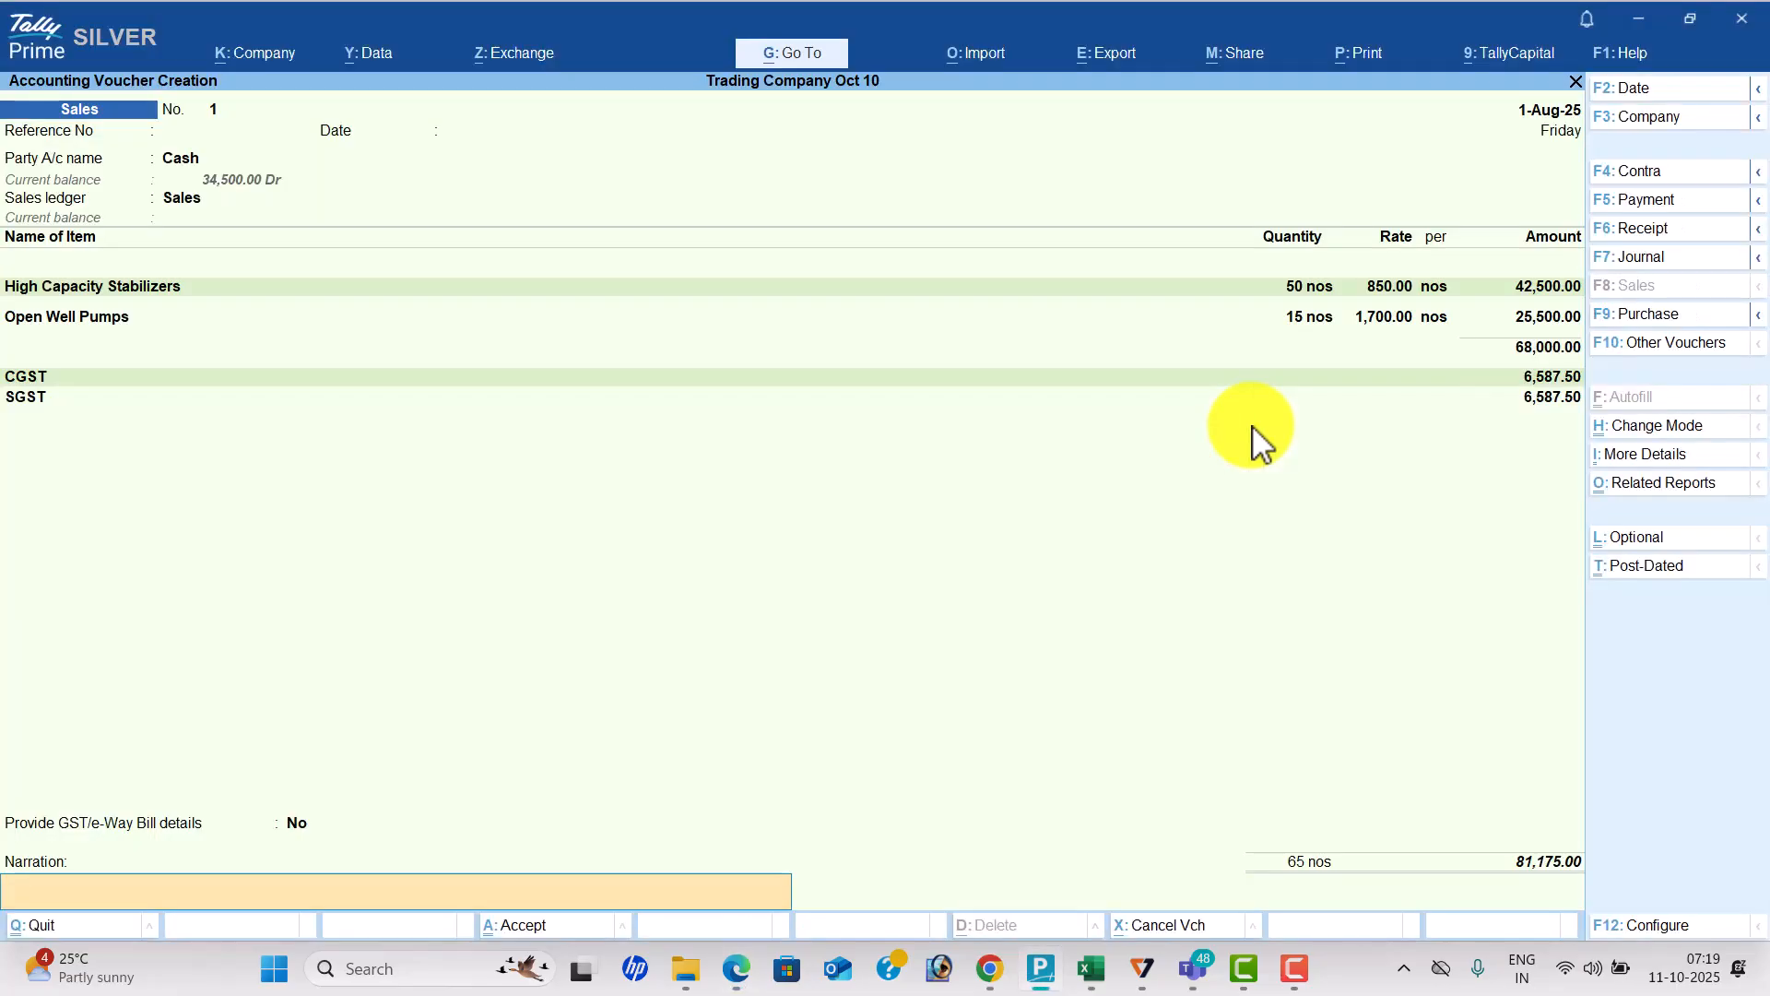
{"action": "key", "text": "Return"}
{"action": "key", "text": "Return"}
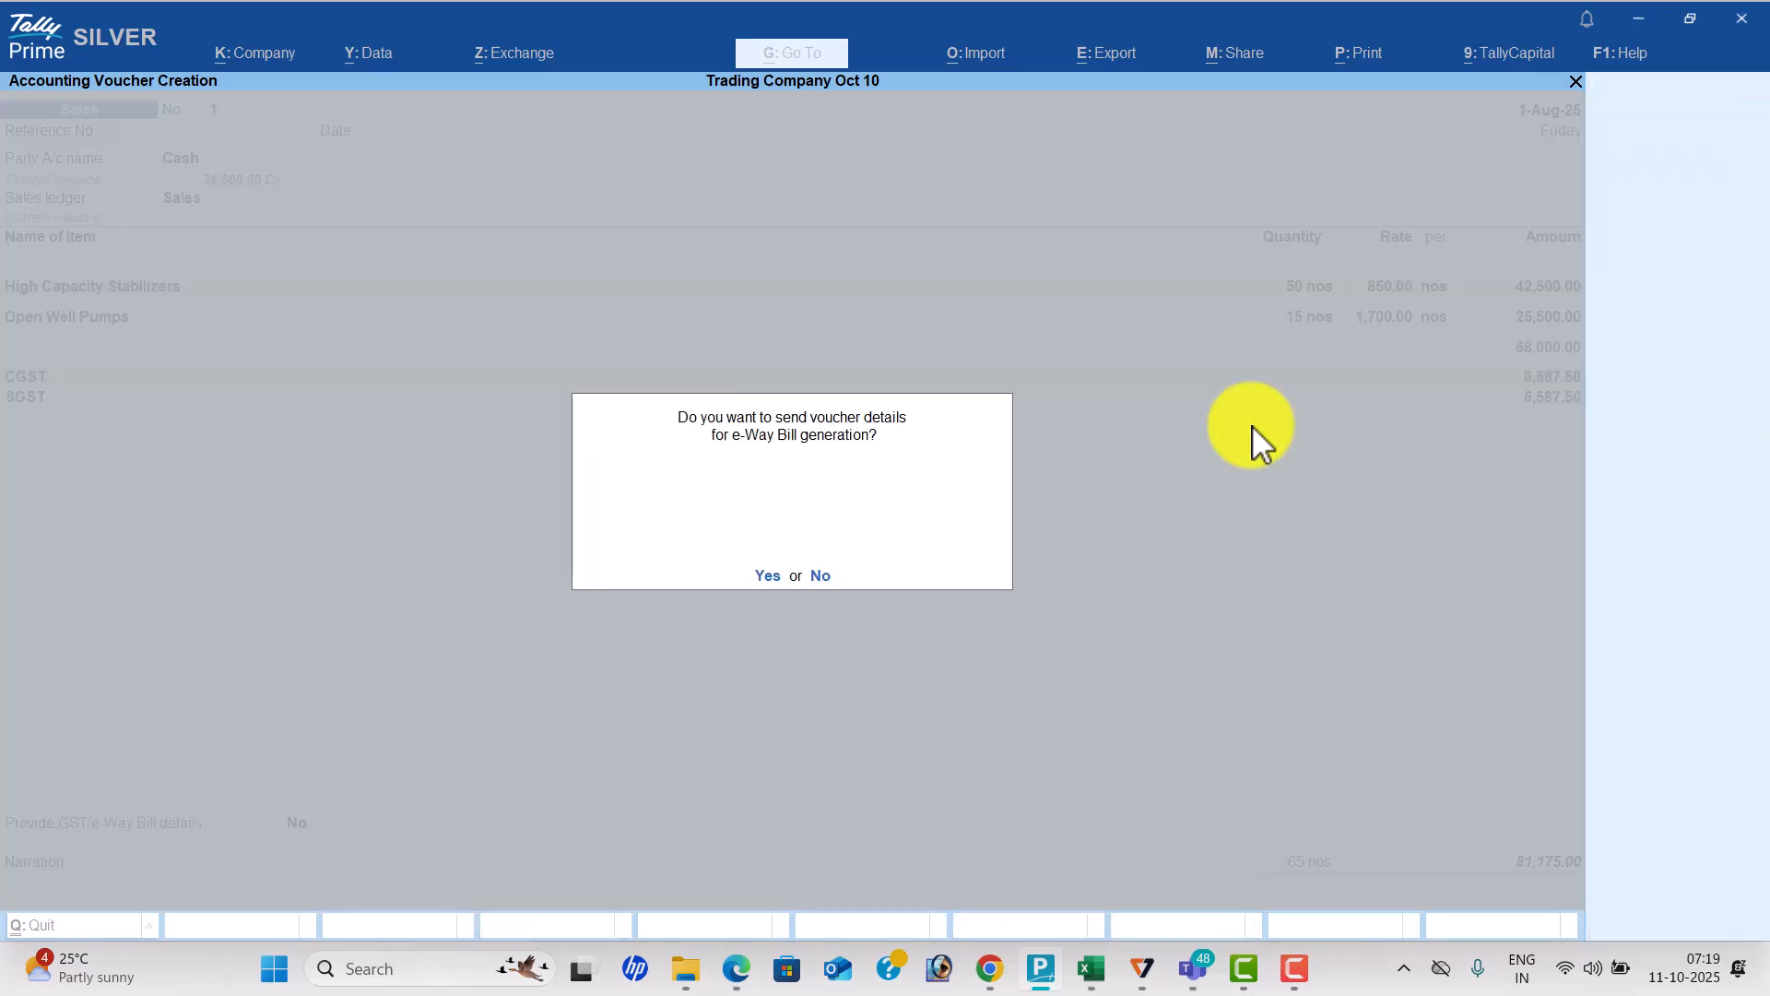
{"action": "key", "text": "n"}
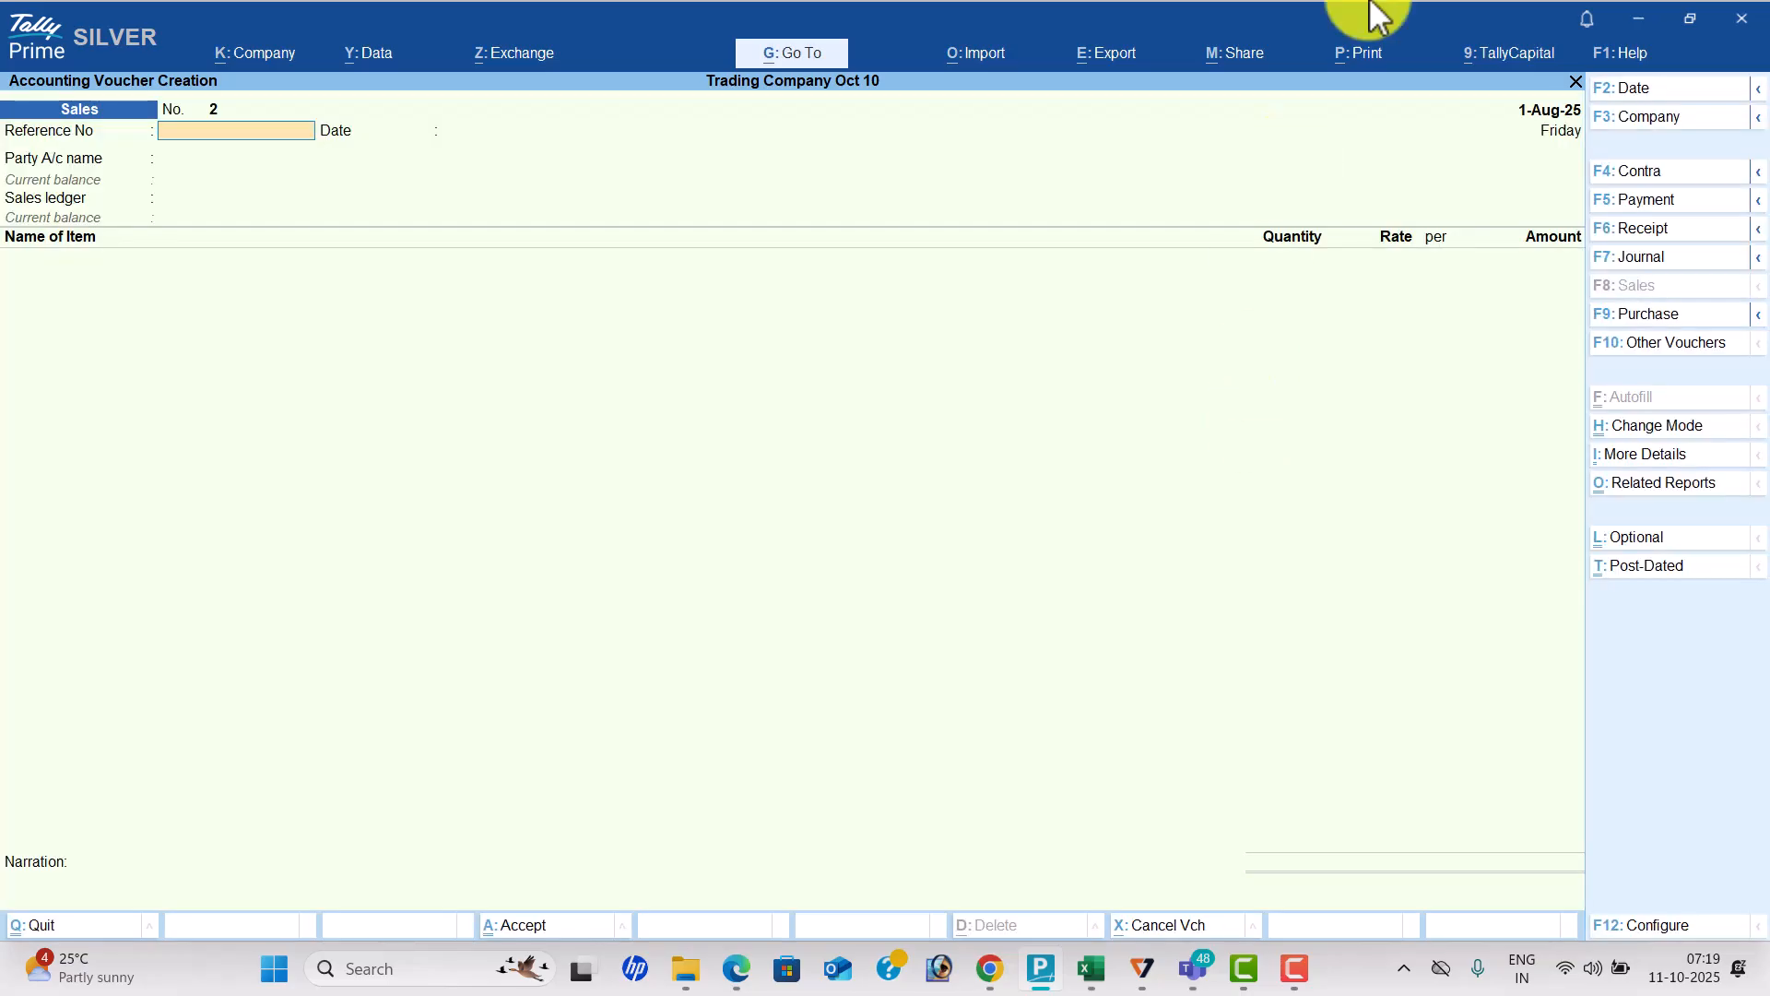
Start a payment voucher and debit A2z Traders with 3,96,500 as given in transaction 16 of the exercise PDF.
{"action": "left_click", "coordinate": [1706, 198]}
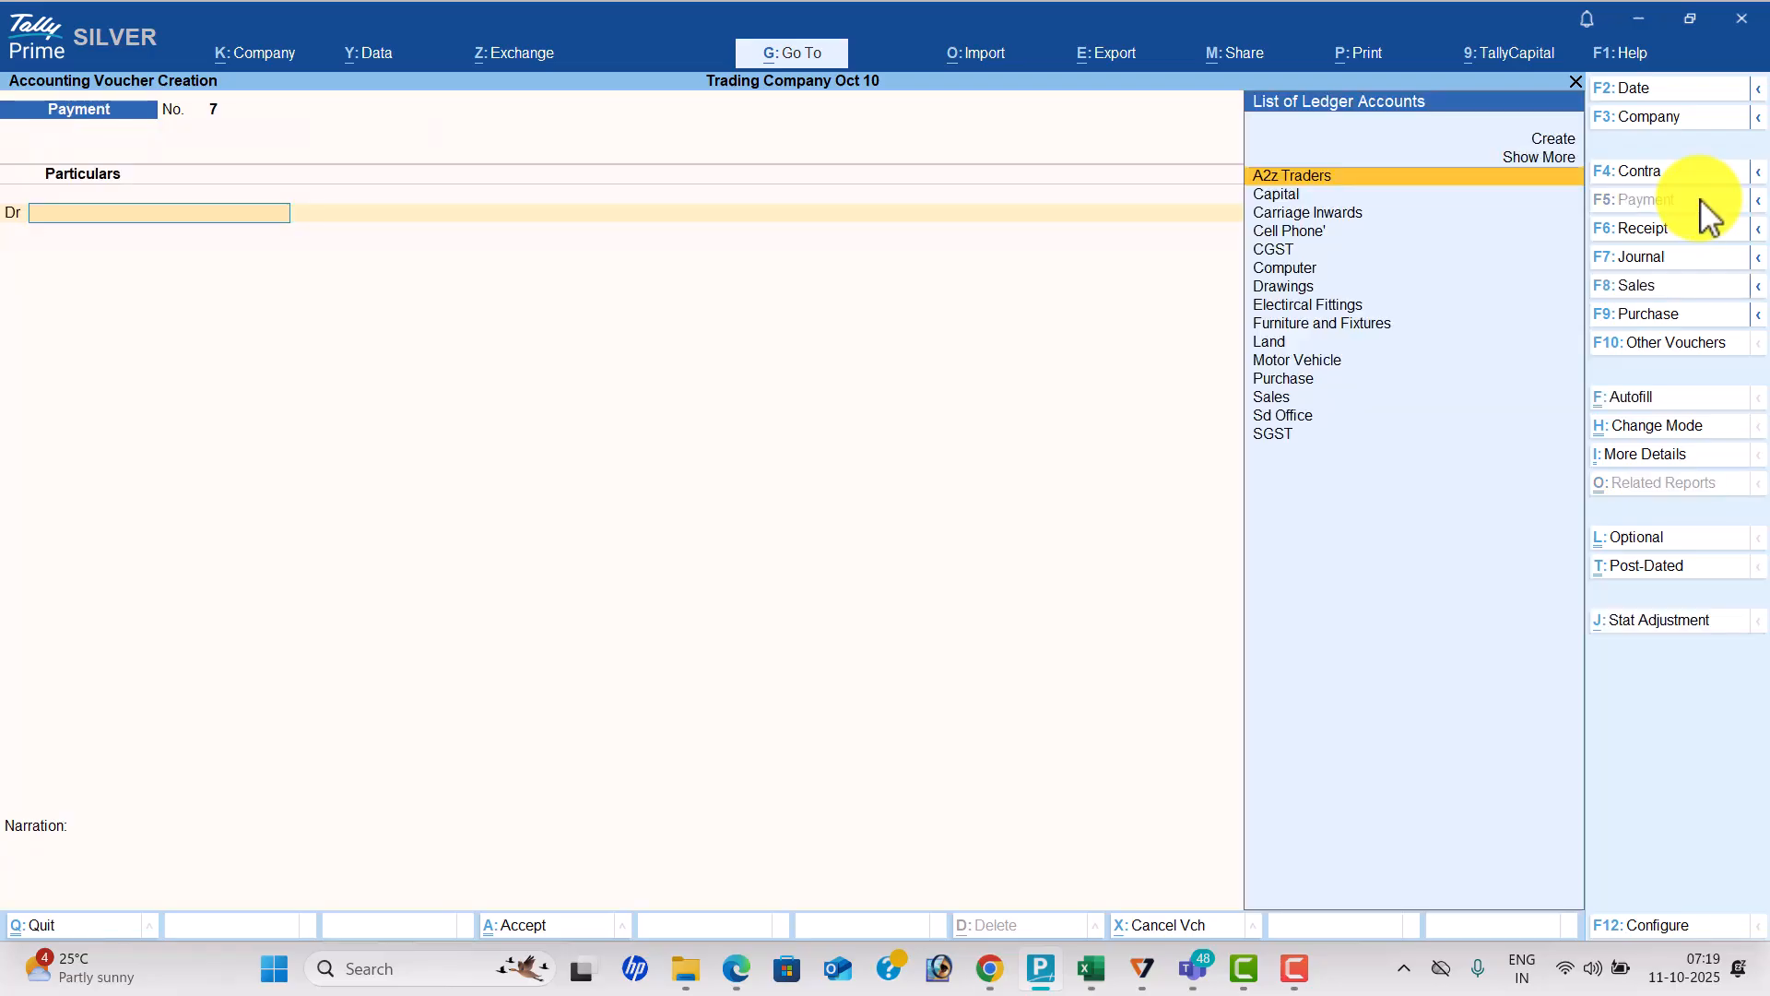
{"action": "key", "text": "alt+Tab"}
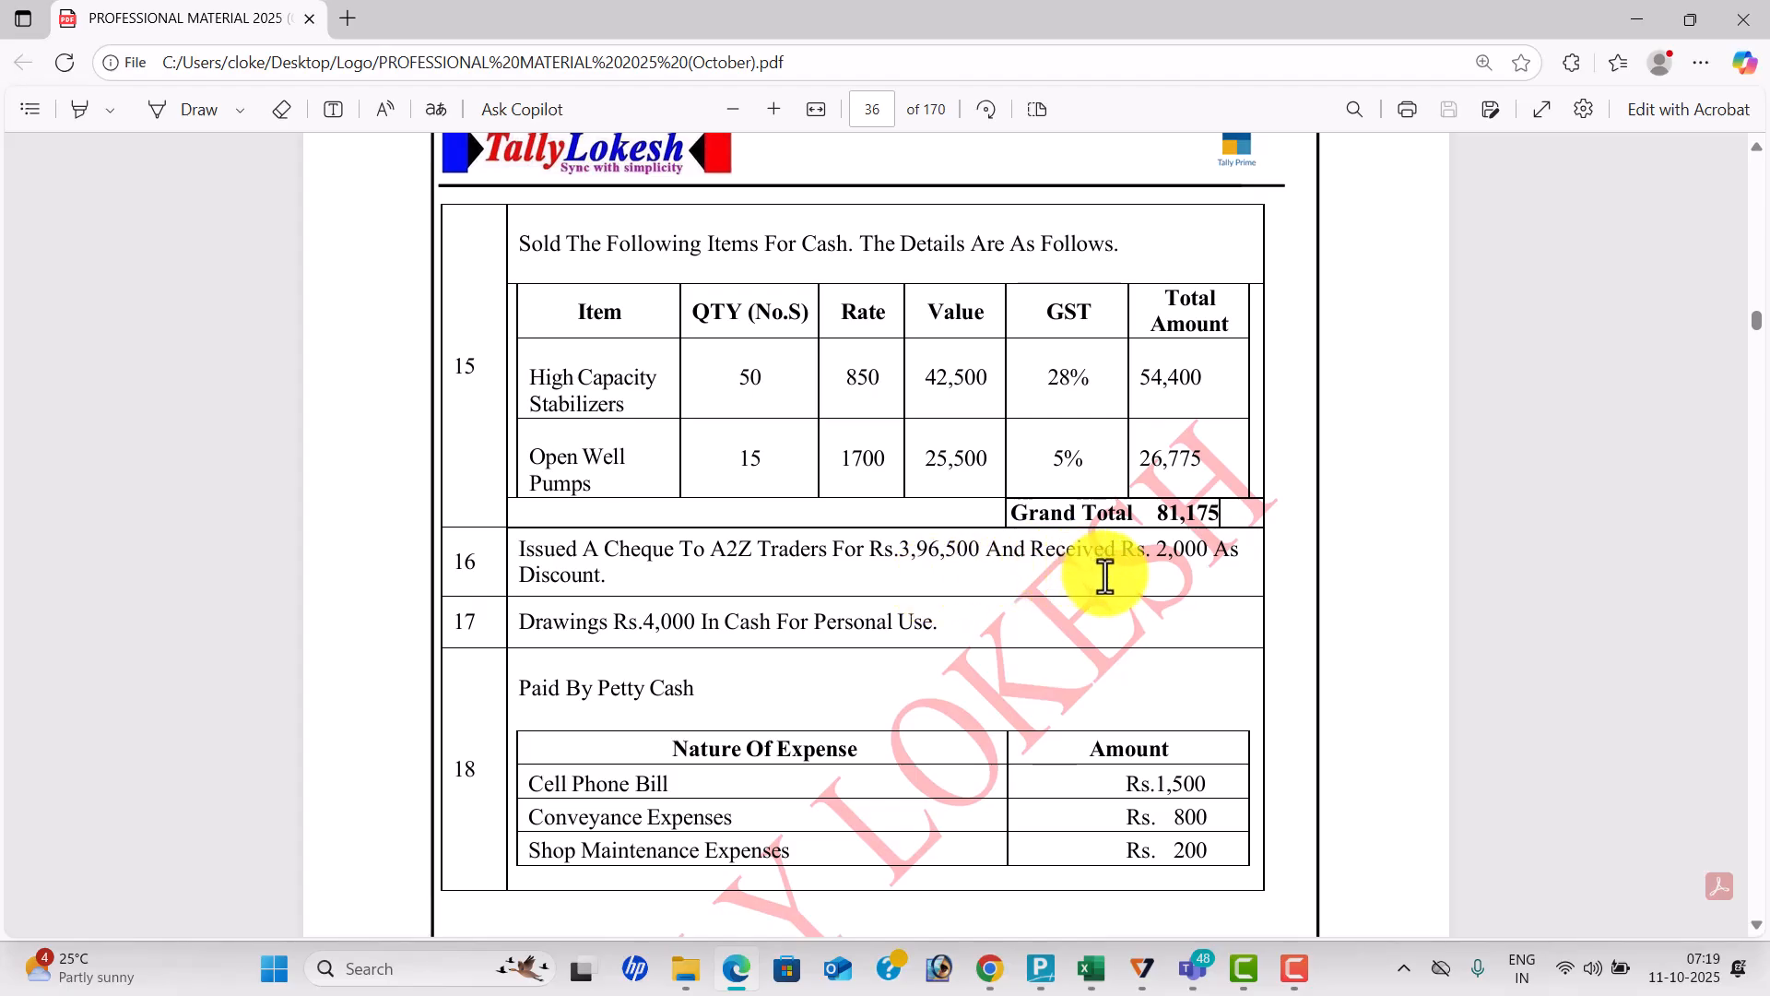
{"action": "key", "text": "alt+Tab"}
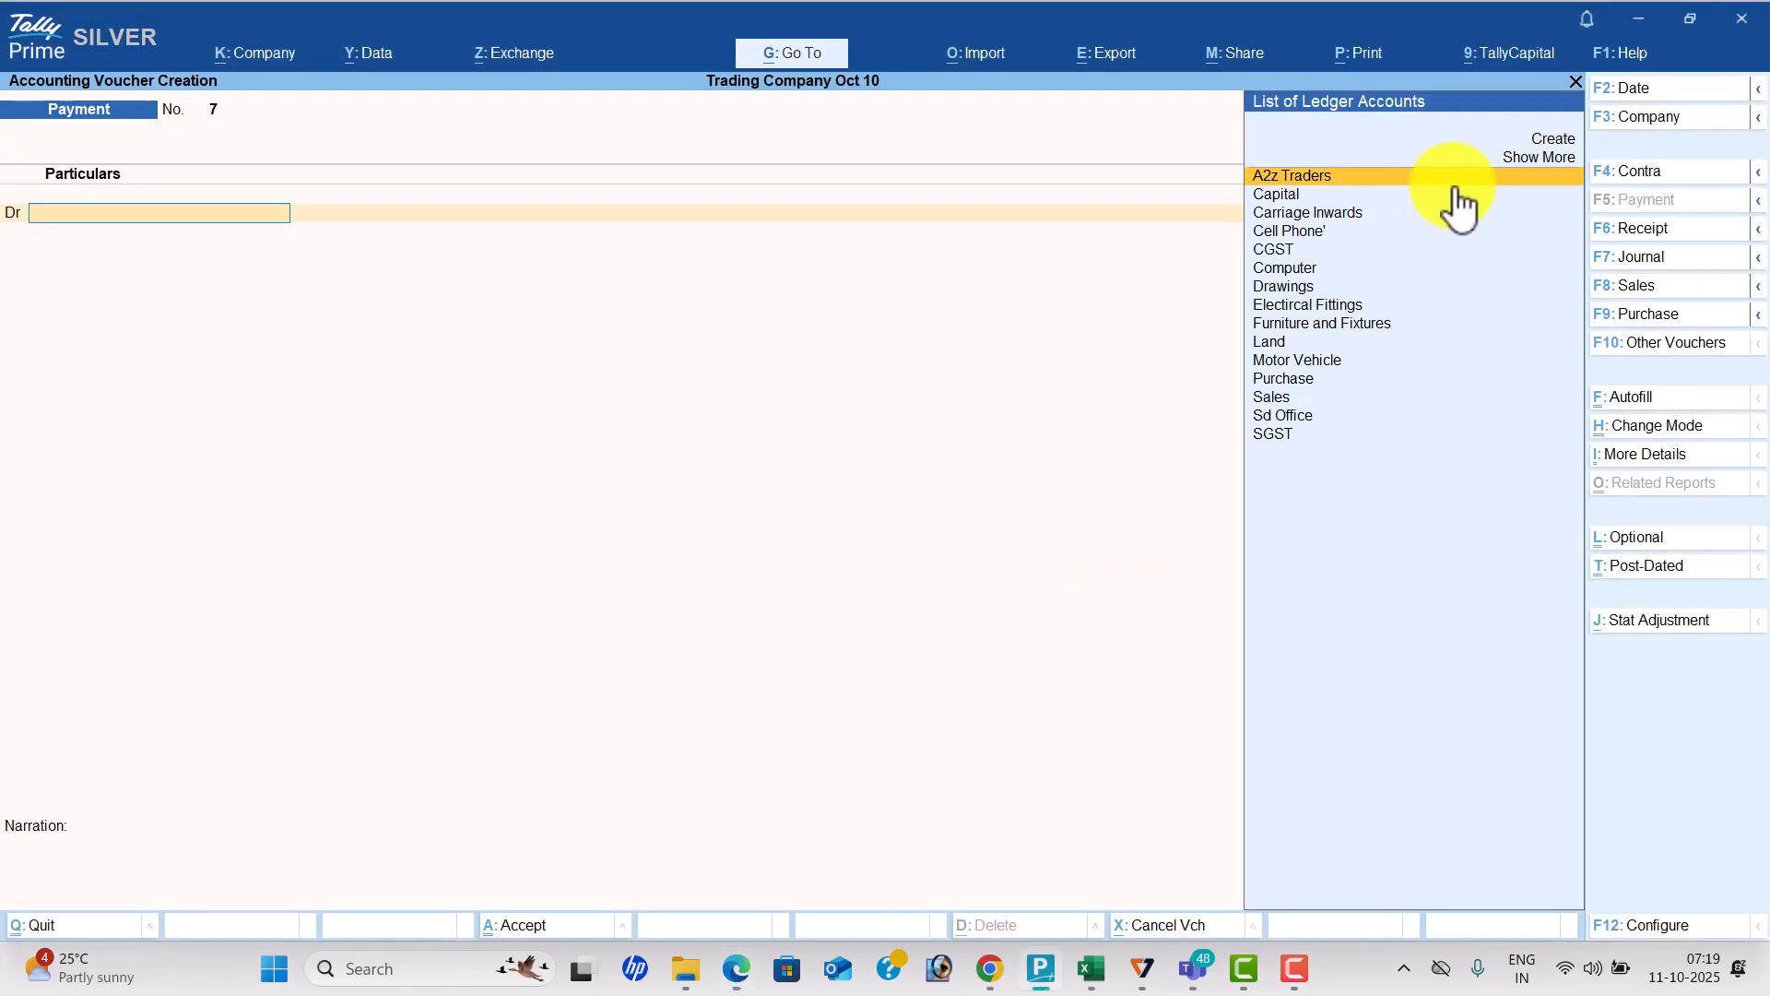
{"action": "key", "text": "Return"}
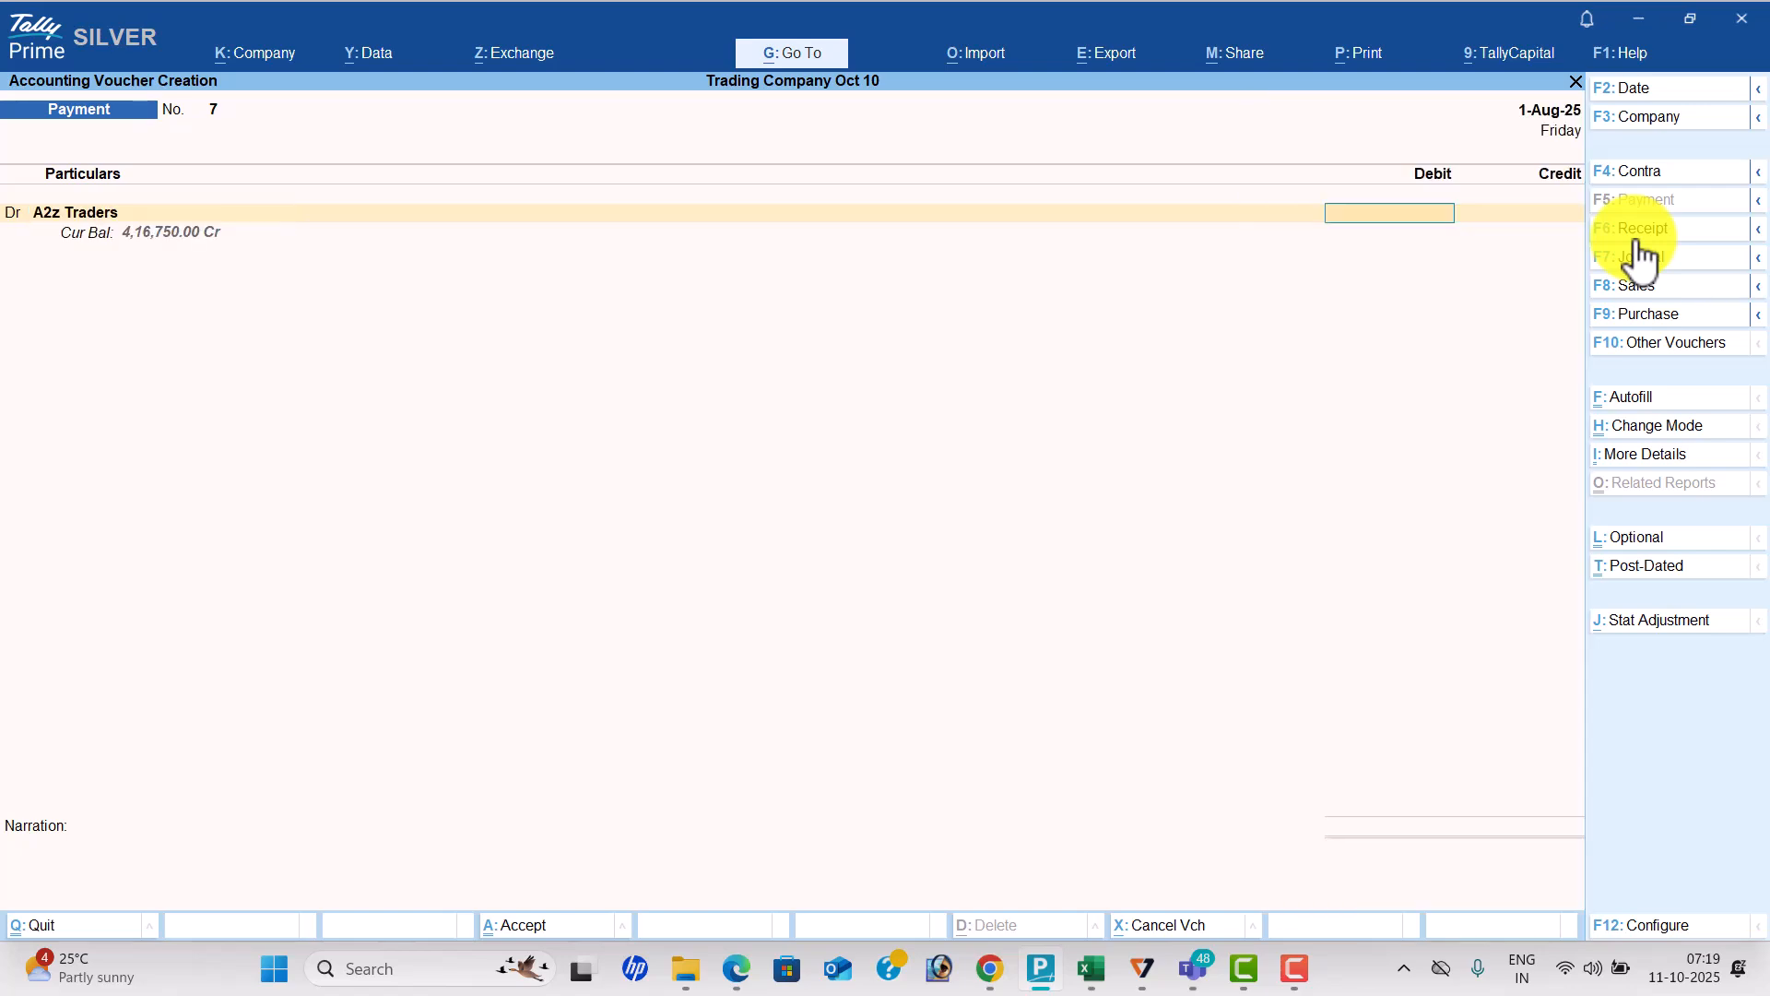
{"action": "key", "text": "alt+Tab"}
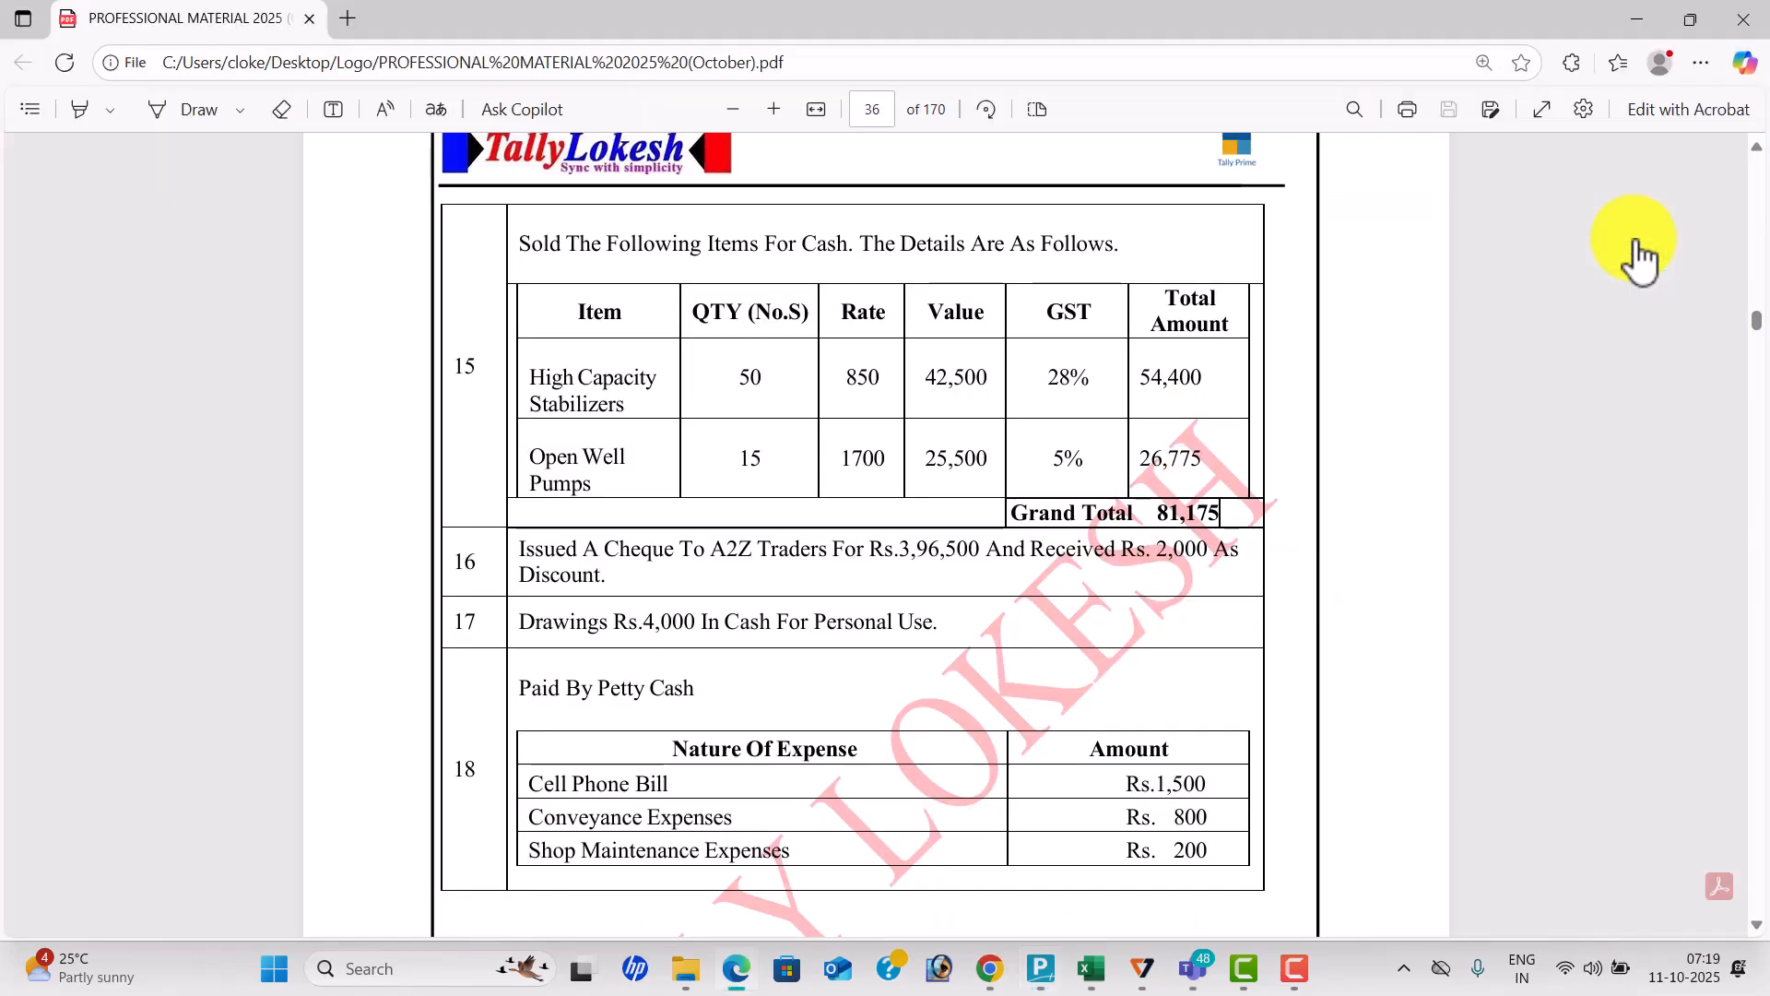
{"action": "key", "text": "alt+Tab"}
{"action": "type", "text": "396500"}
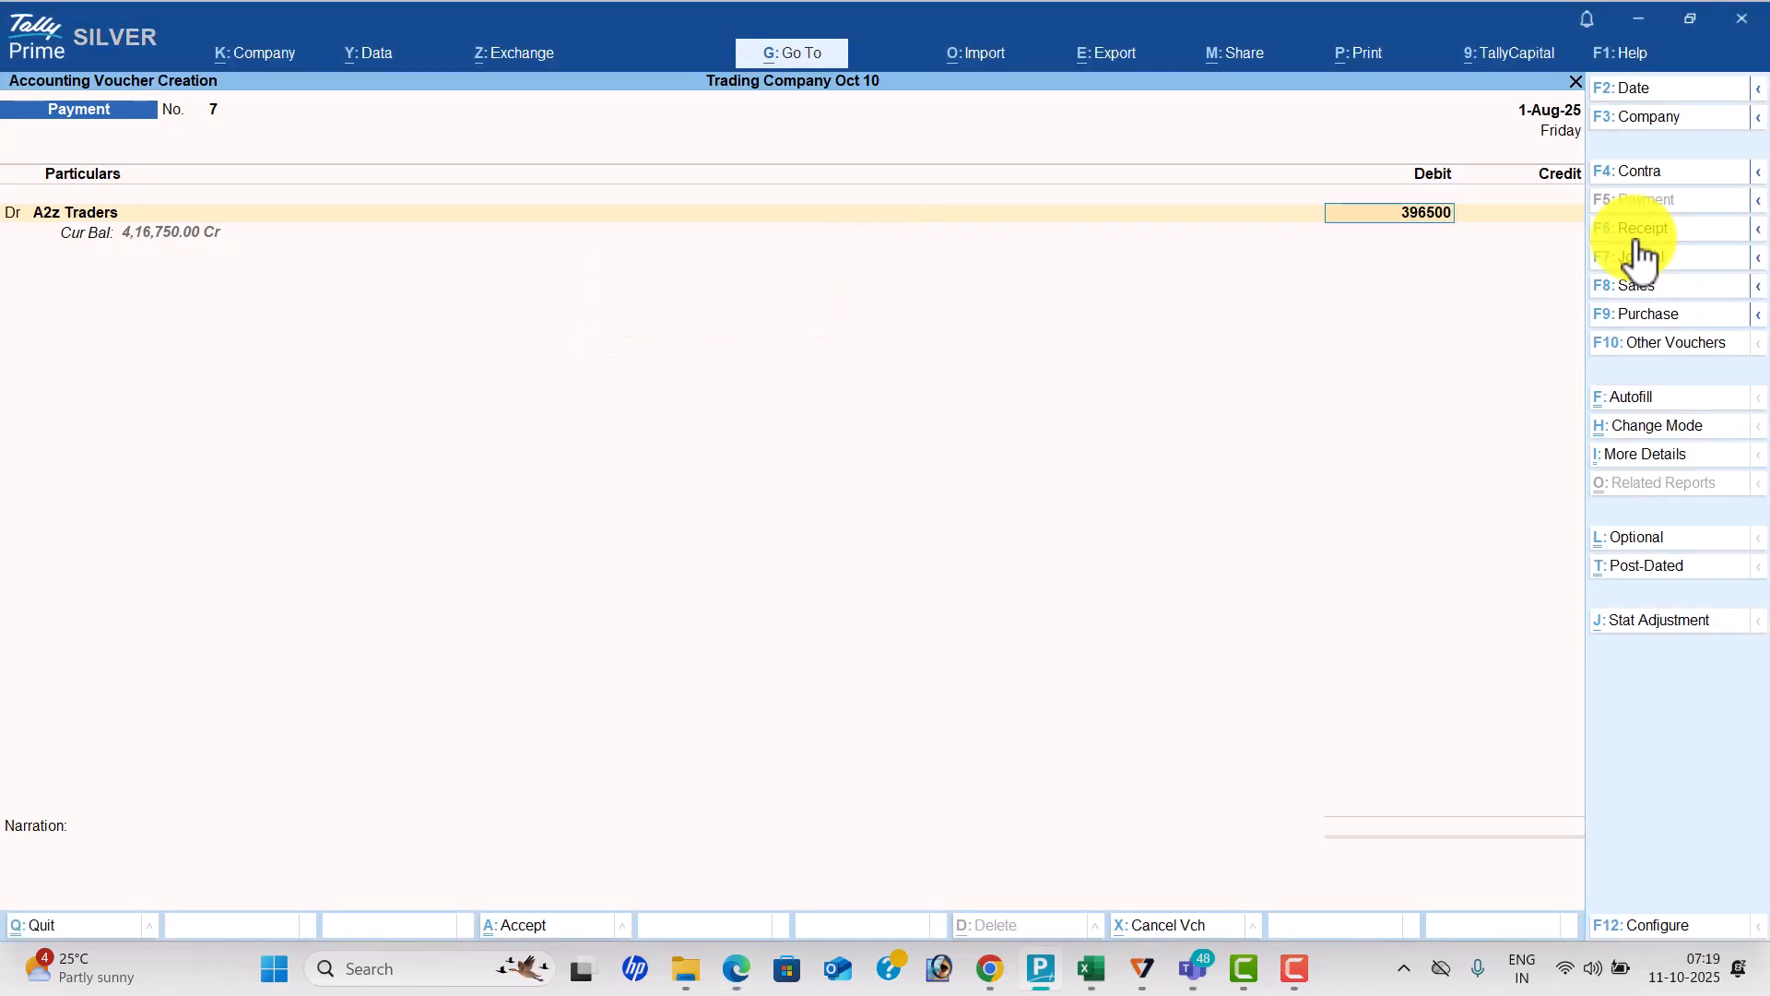
{"action": "key", "text": "Return"}
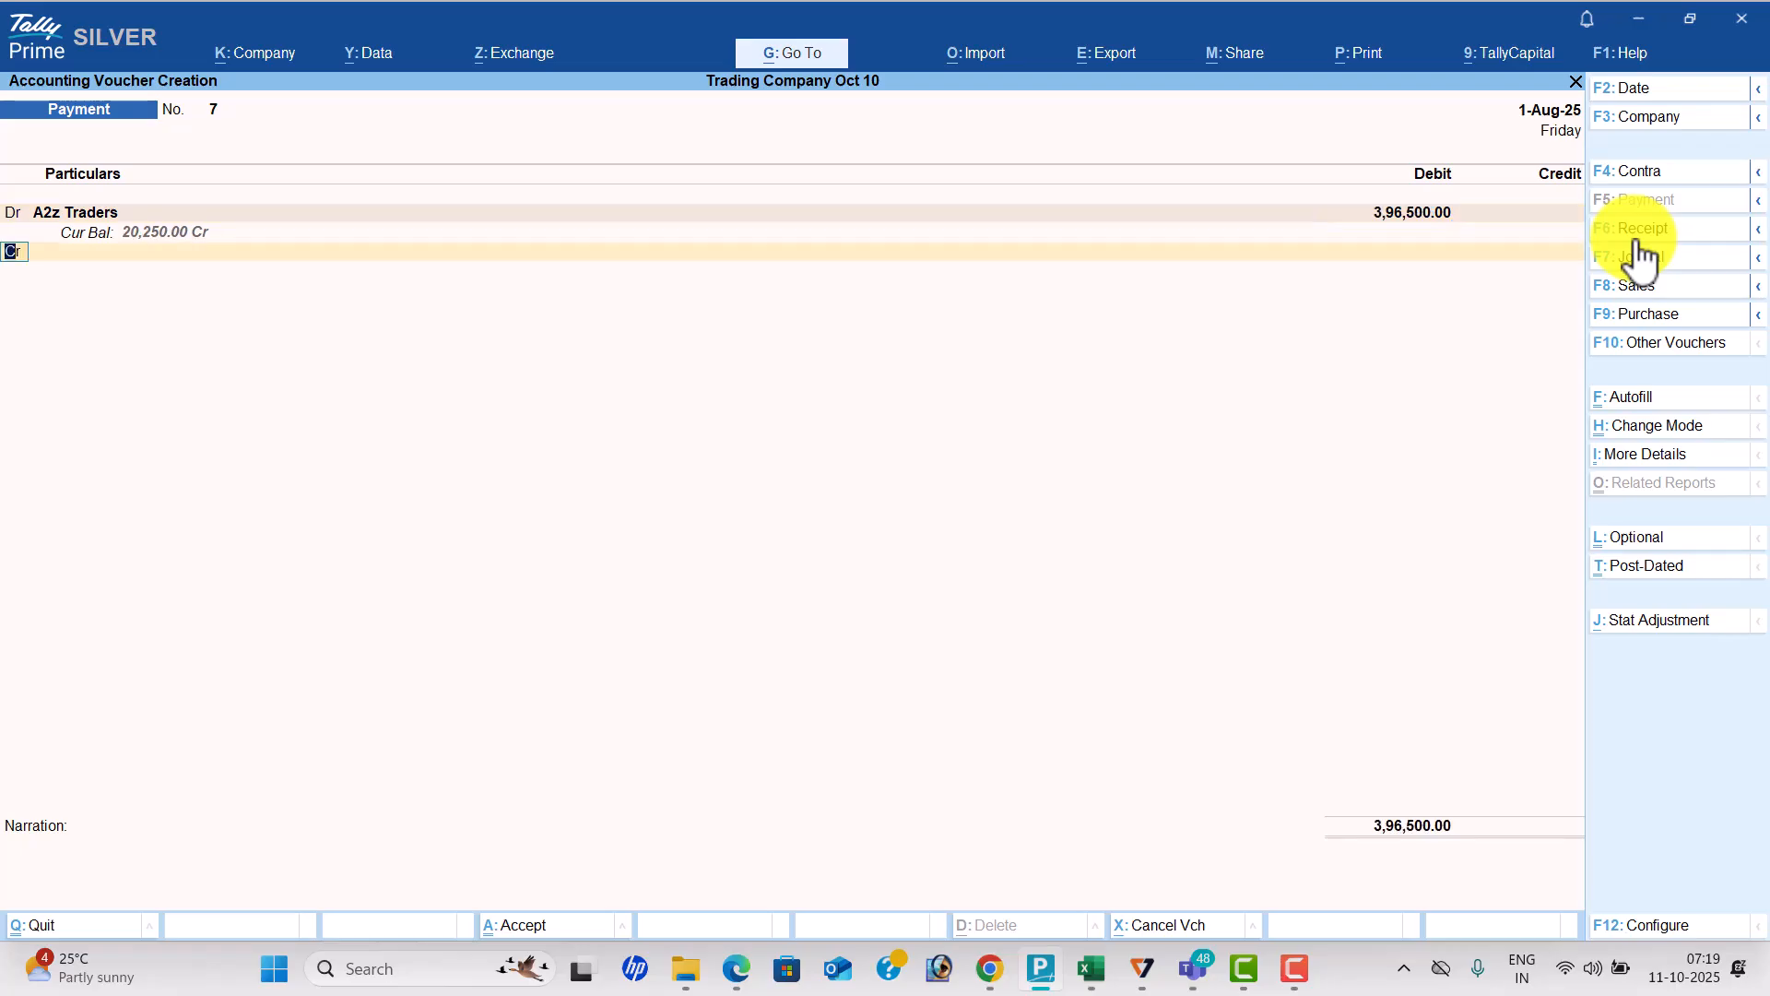
Create a ledger named Discount Received under Indirect Incomes for the credit line of the payment voucher.
{"action": "key", "text": "Return"}
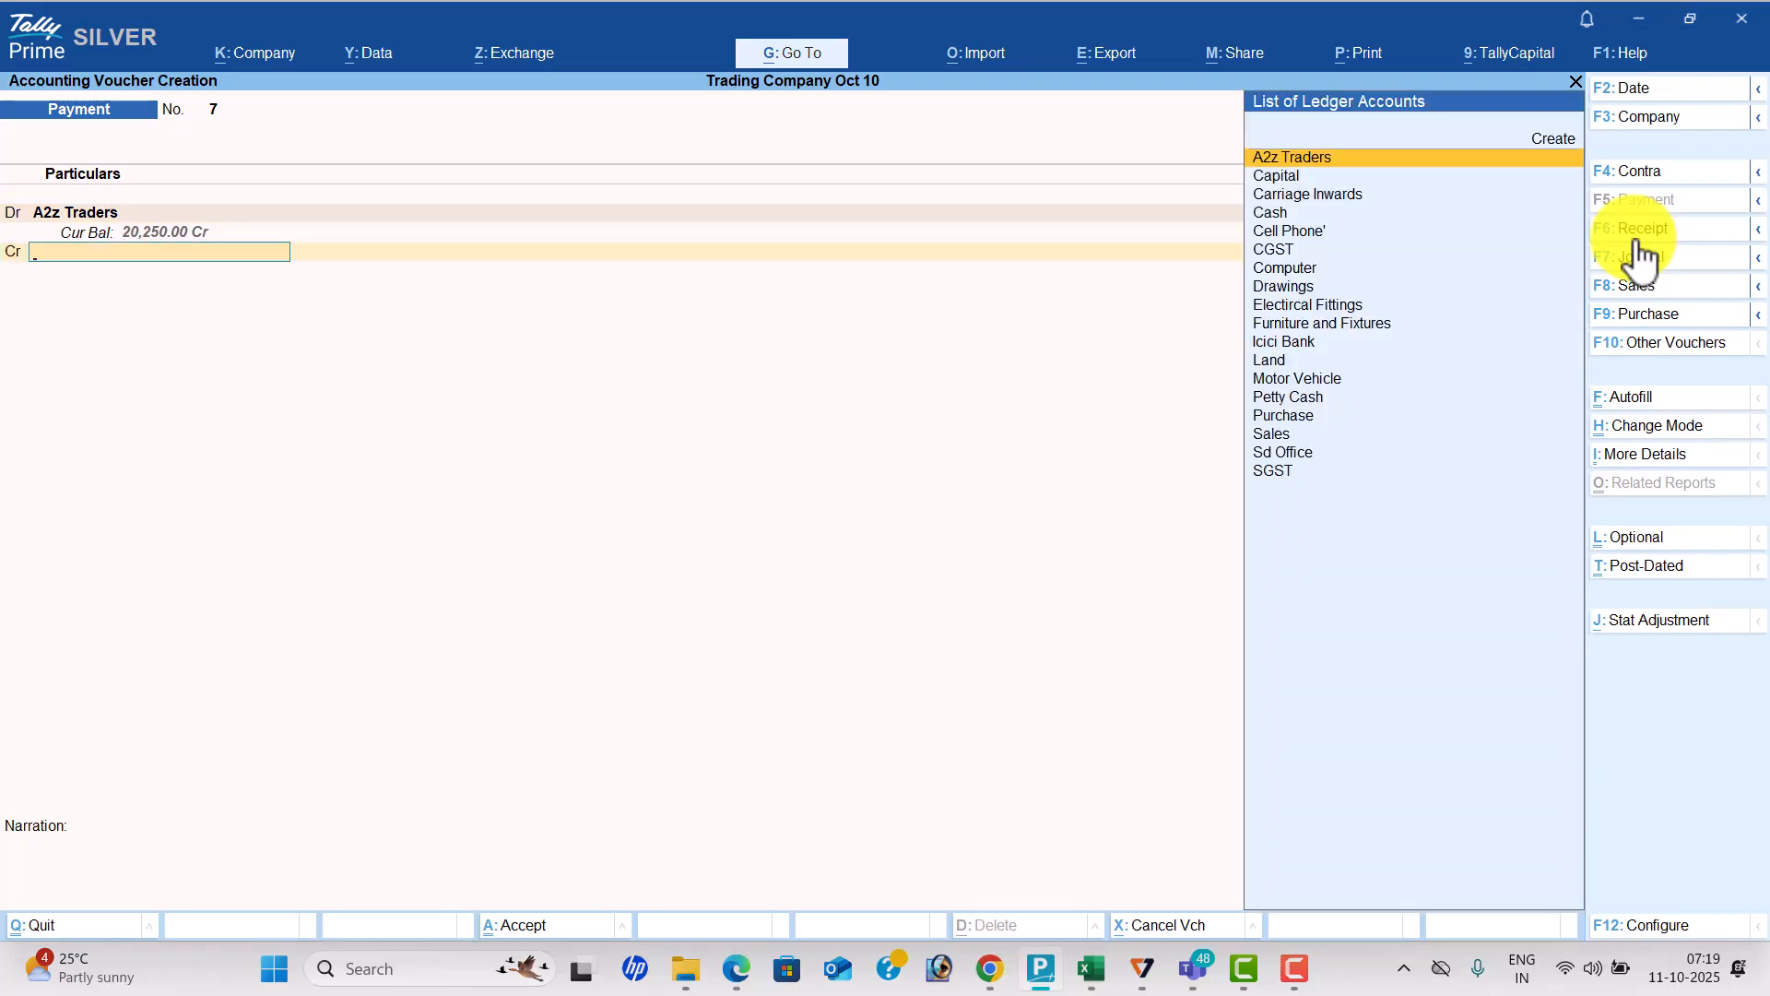
{"action": "key", "text": "alt+c"}
{"action": "type", "text": "Discou"}
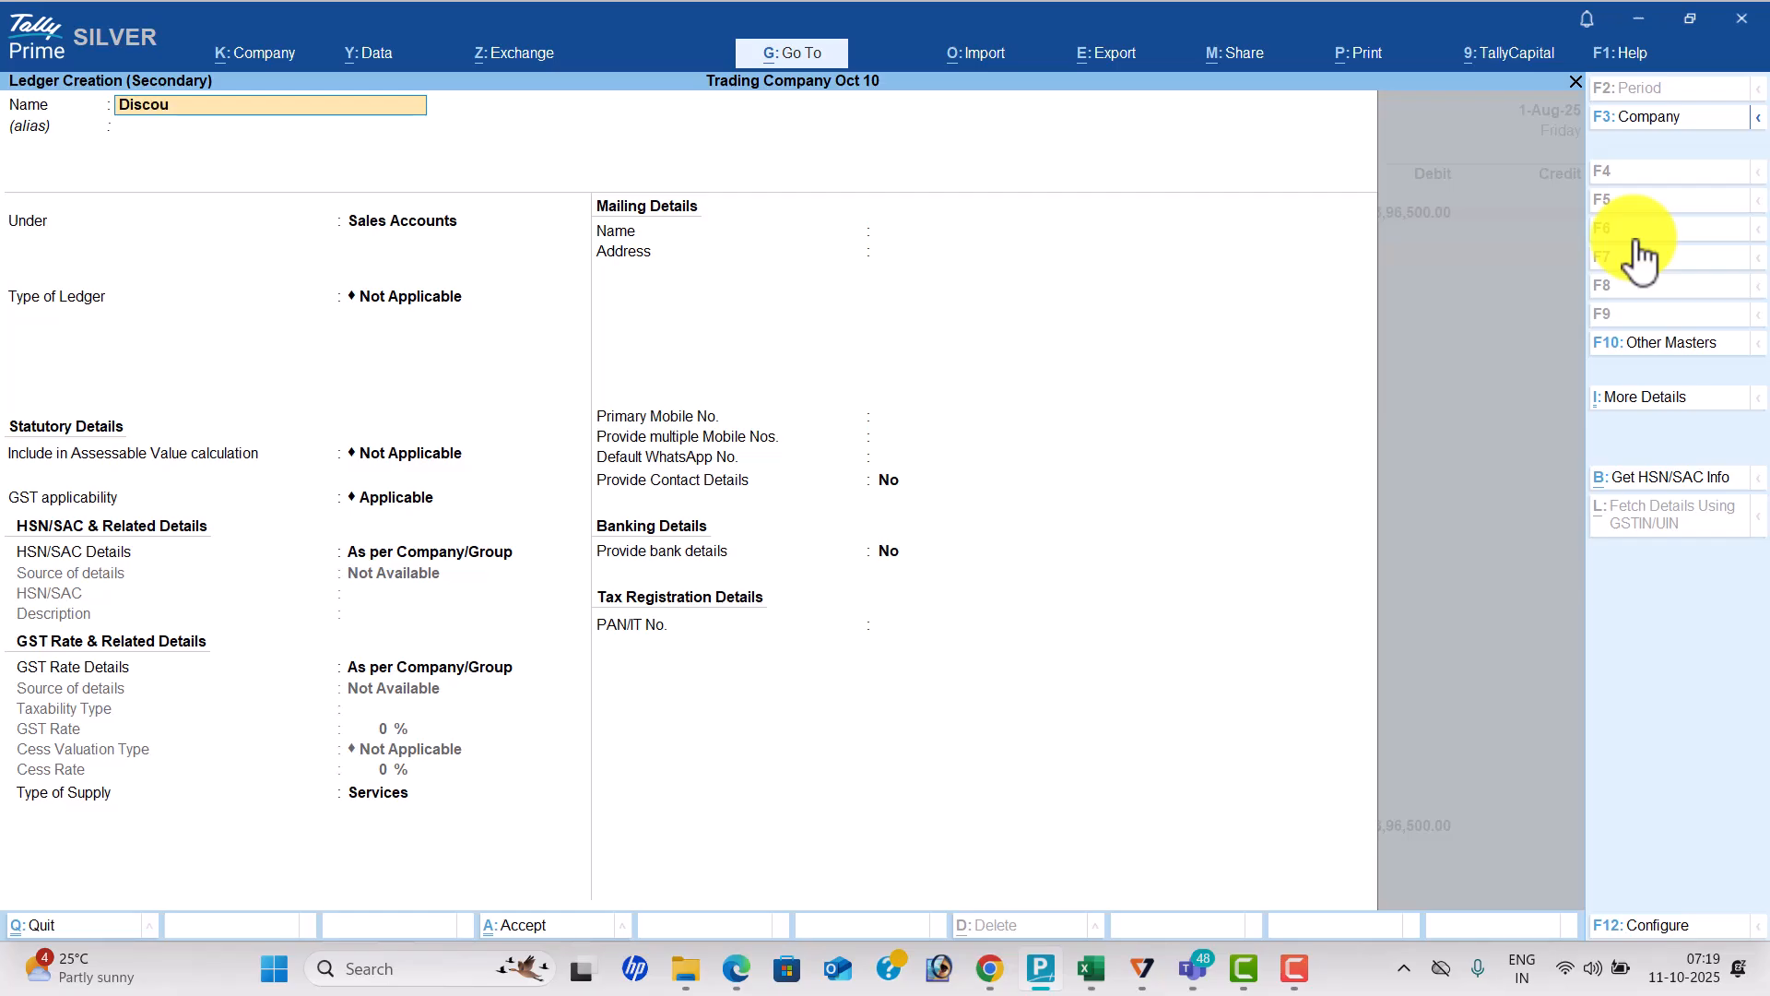
{"action": "type", "text": "nt Received"}
{"action": "key", "text": "Return"}
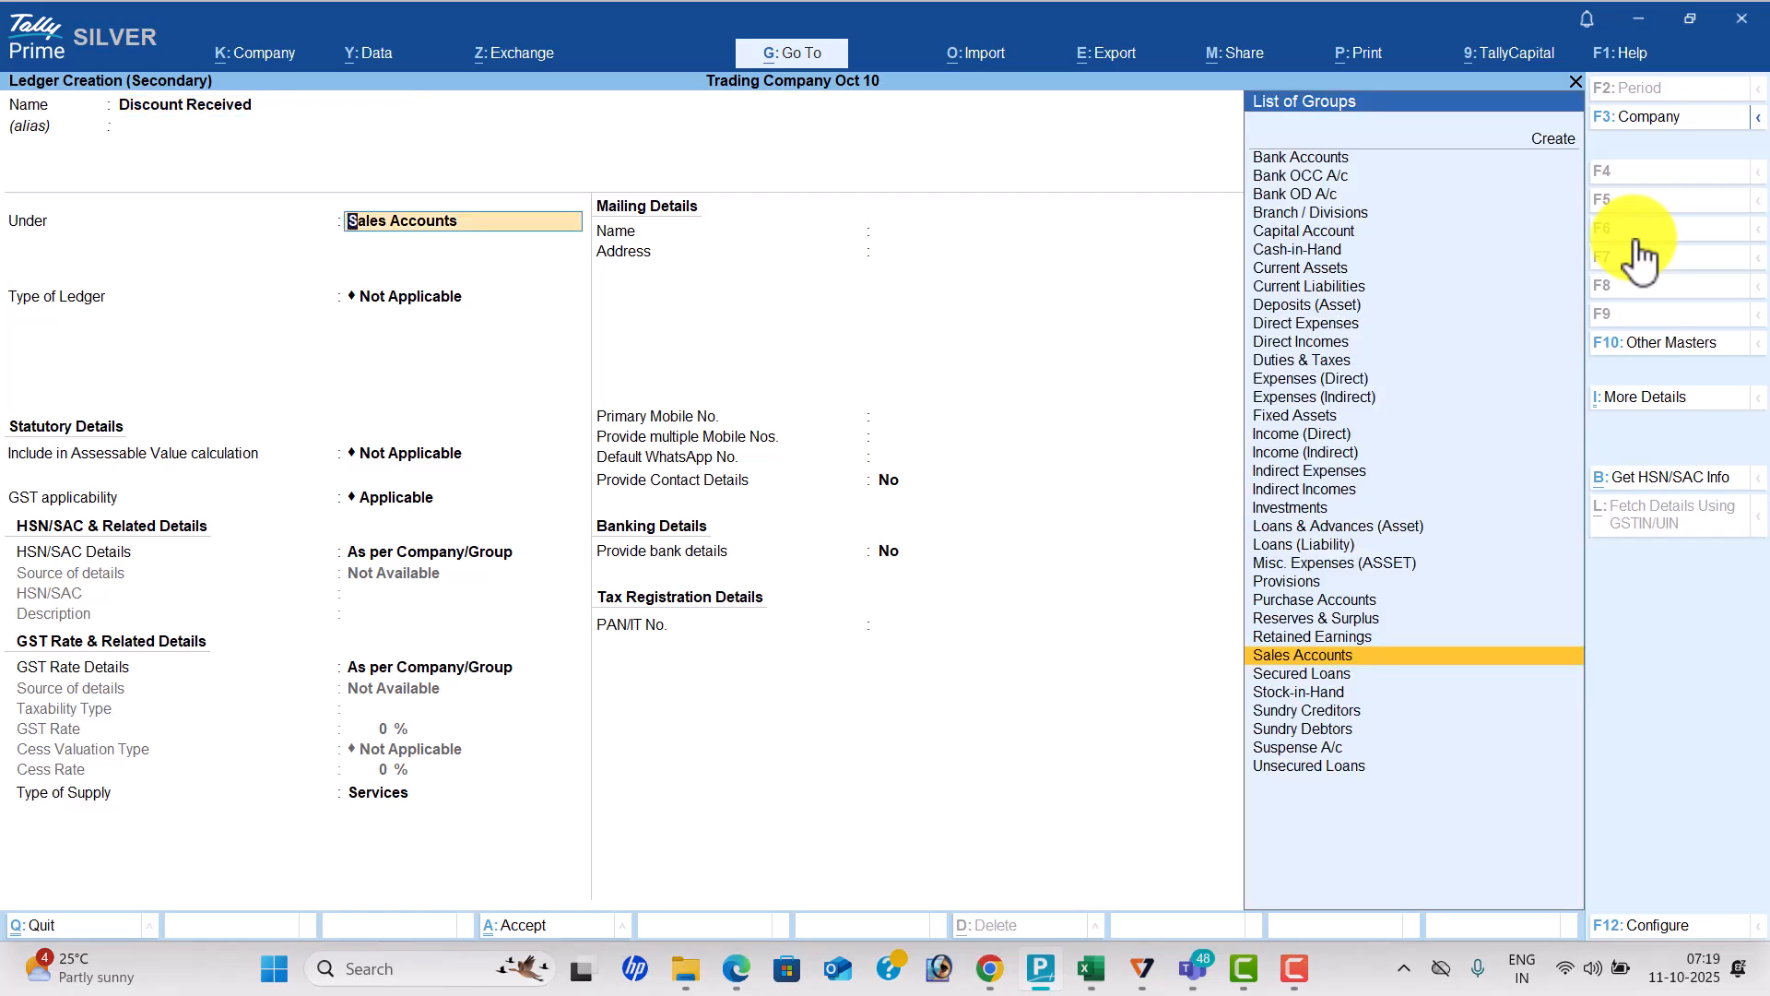
{"action": "type", "text": "ind"}
{"action": "key", "text": "Down"}
{"action": "key", "text": "Down"}
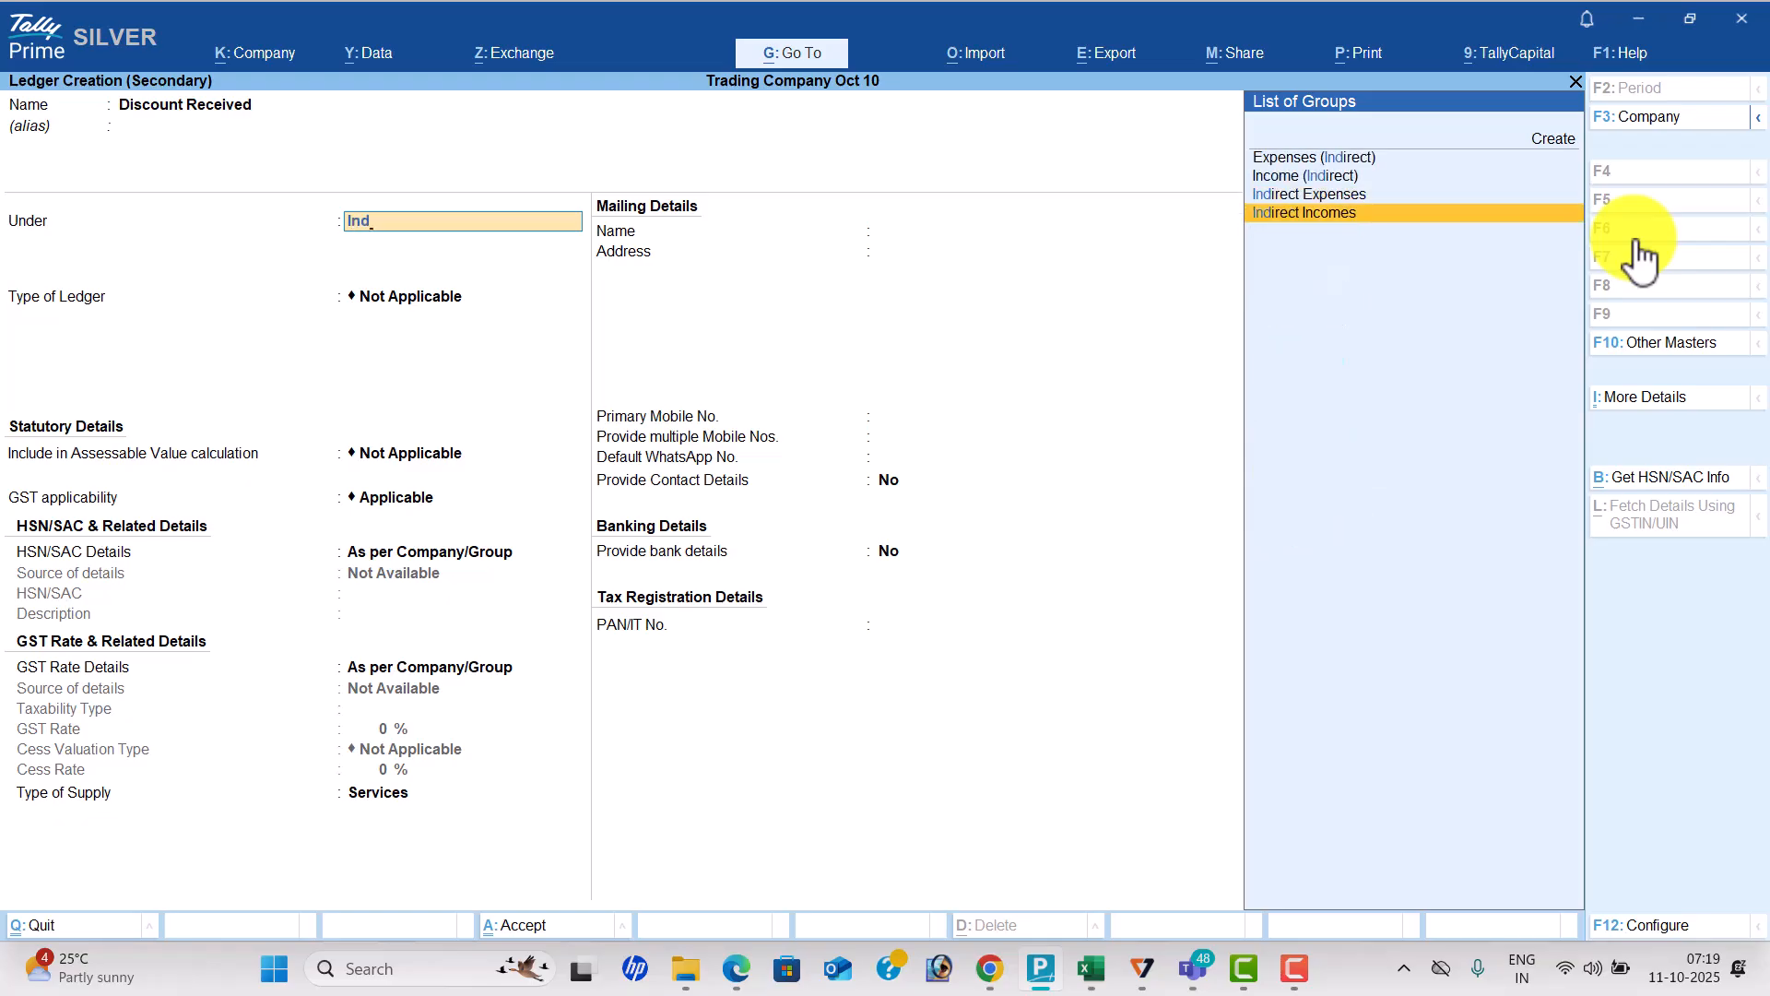
{"action": "key", "text": "Return"}
{"action": "key", "text": "ctrl+a"}
Credit Discount Received with 2,000 and Icici Bank with 3,94,500, and save the payment voucher with a blank narration.
{"action": "type", "text": "2000"}
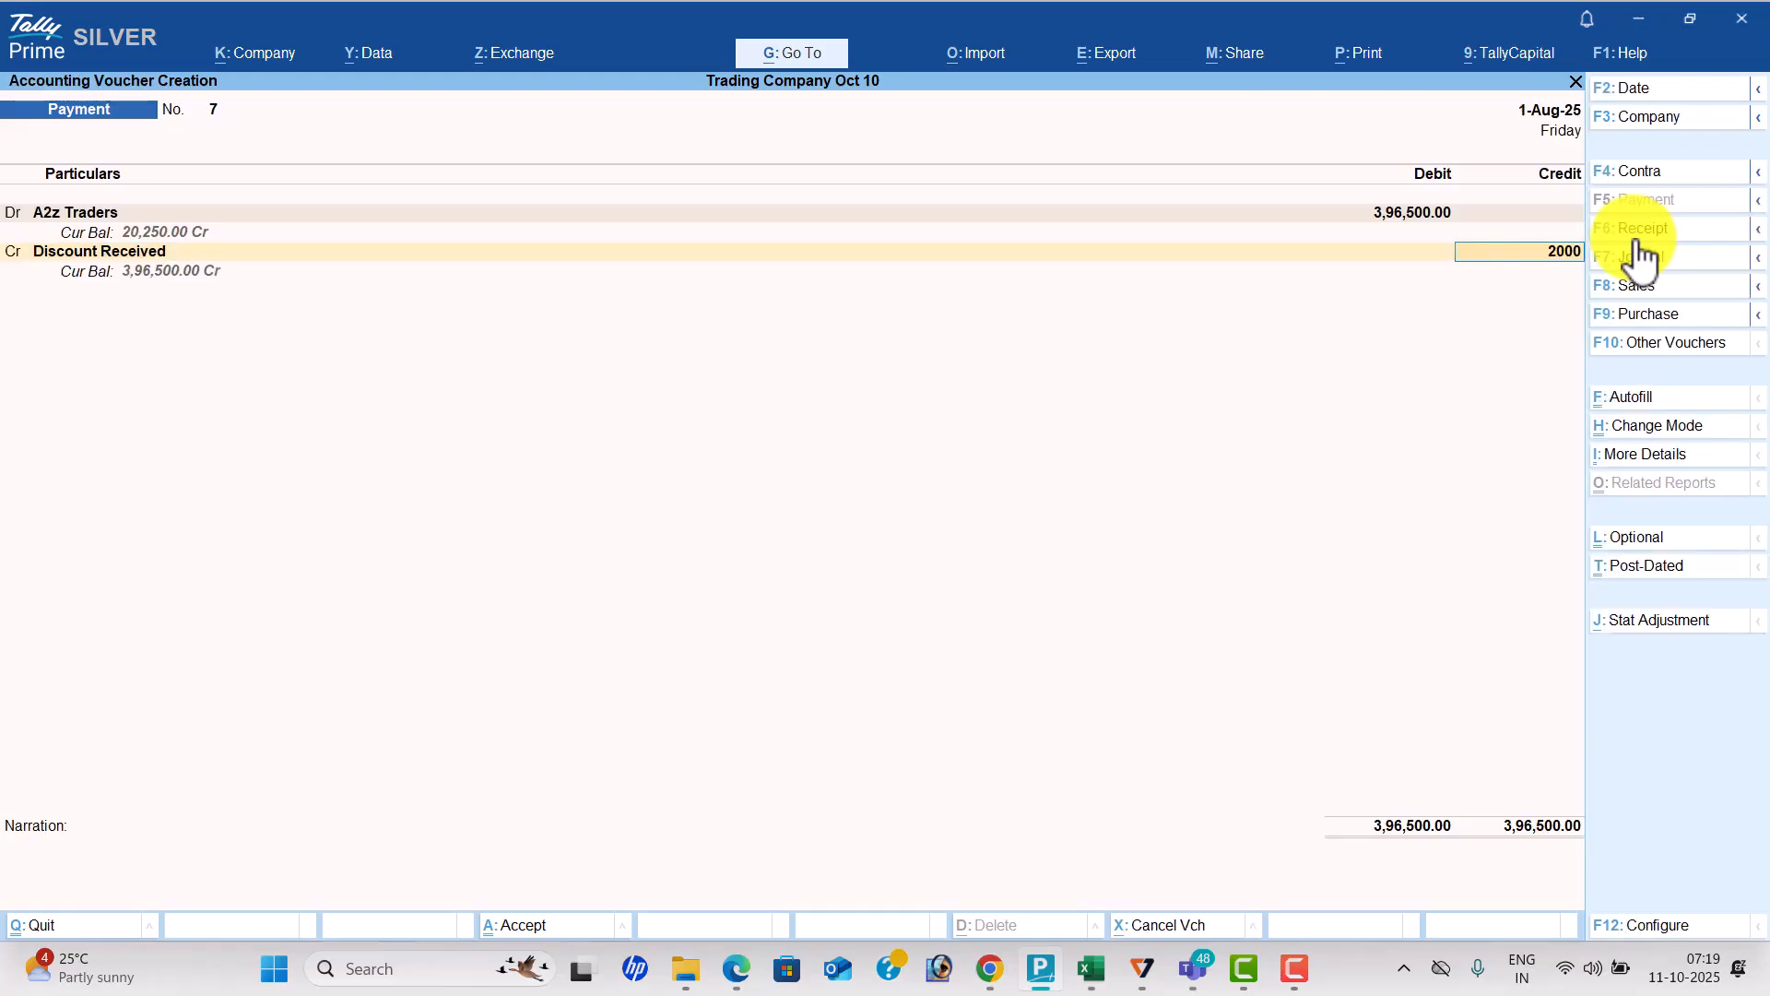
{"action": "key", "text": "Return"}
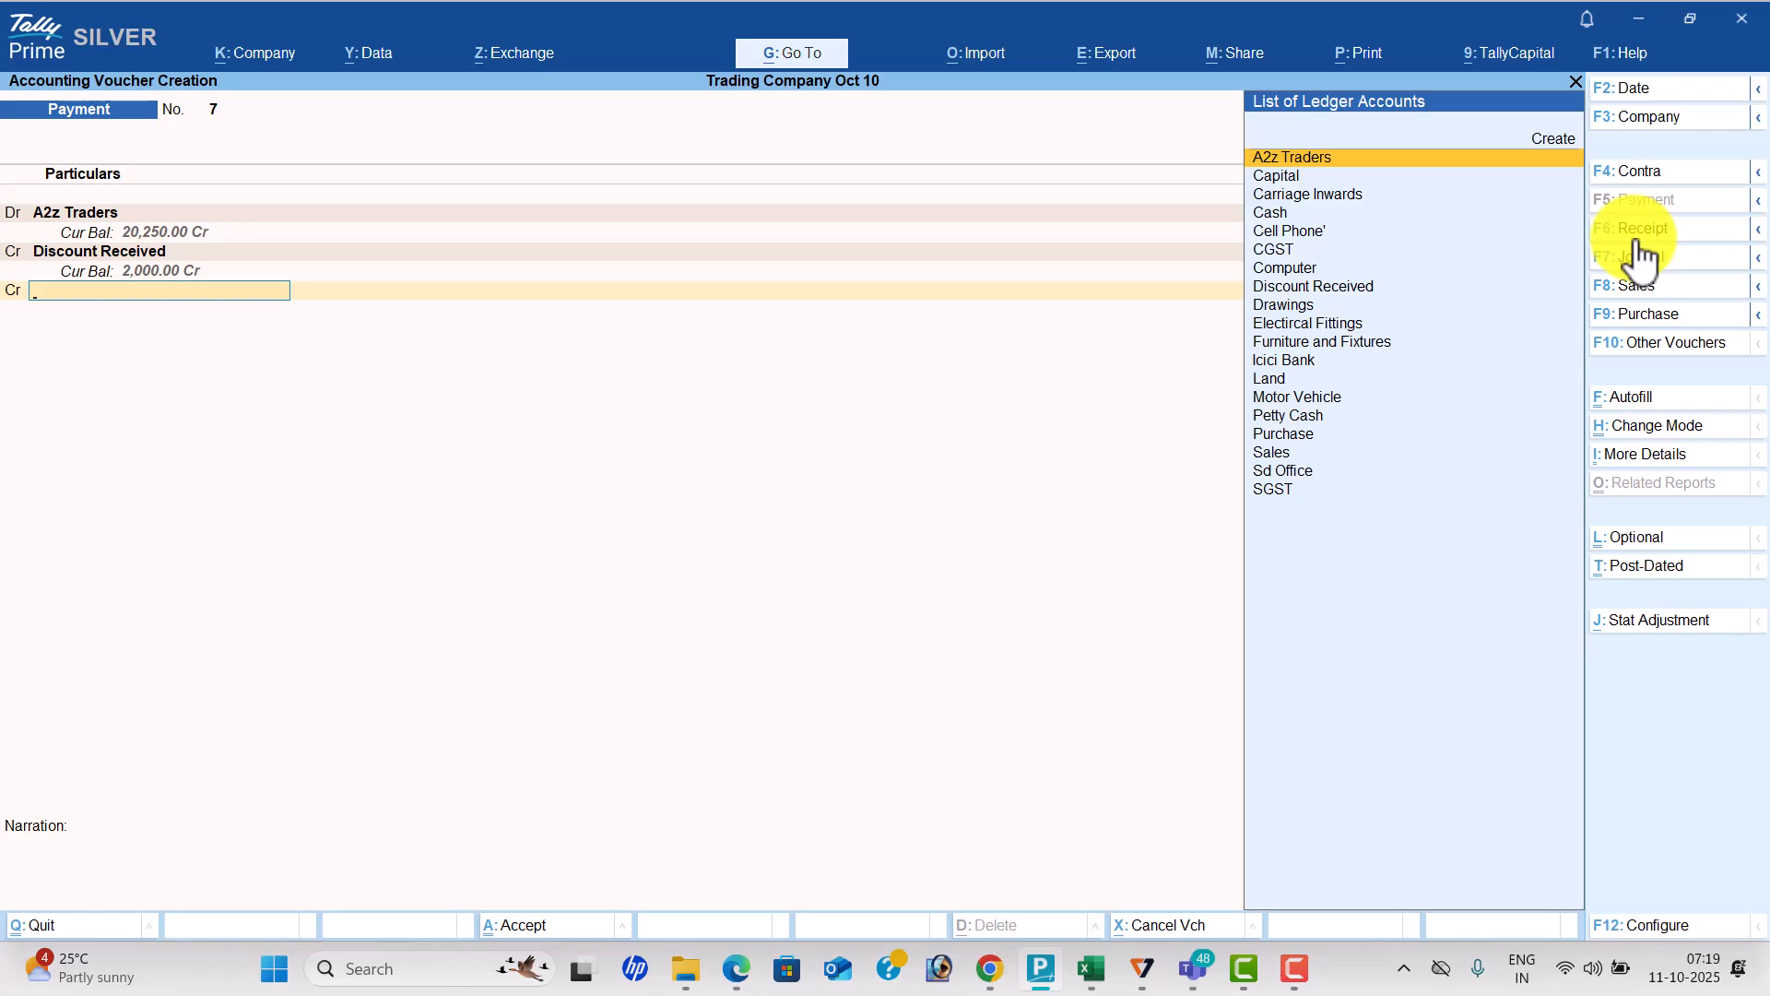
{"action": "type", "text": "I"}
{"action": "key", "text": "Return"}
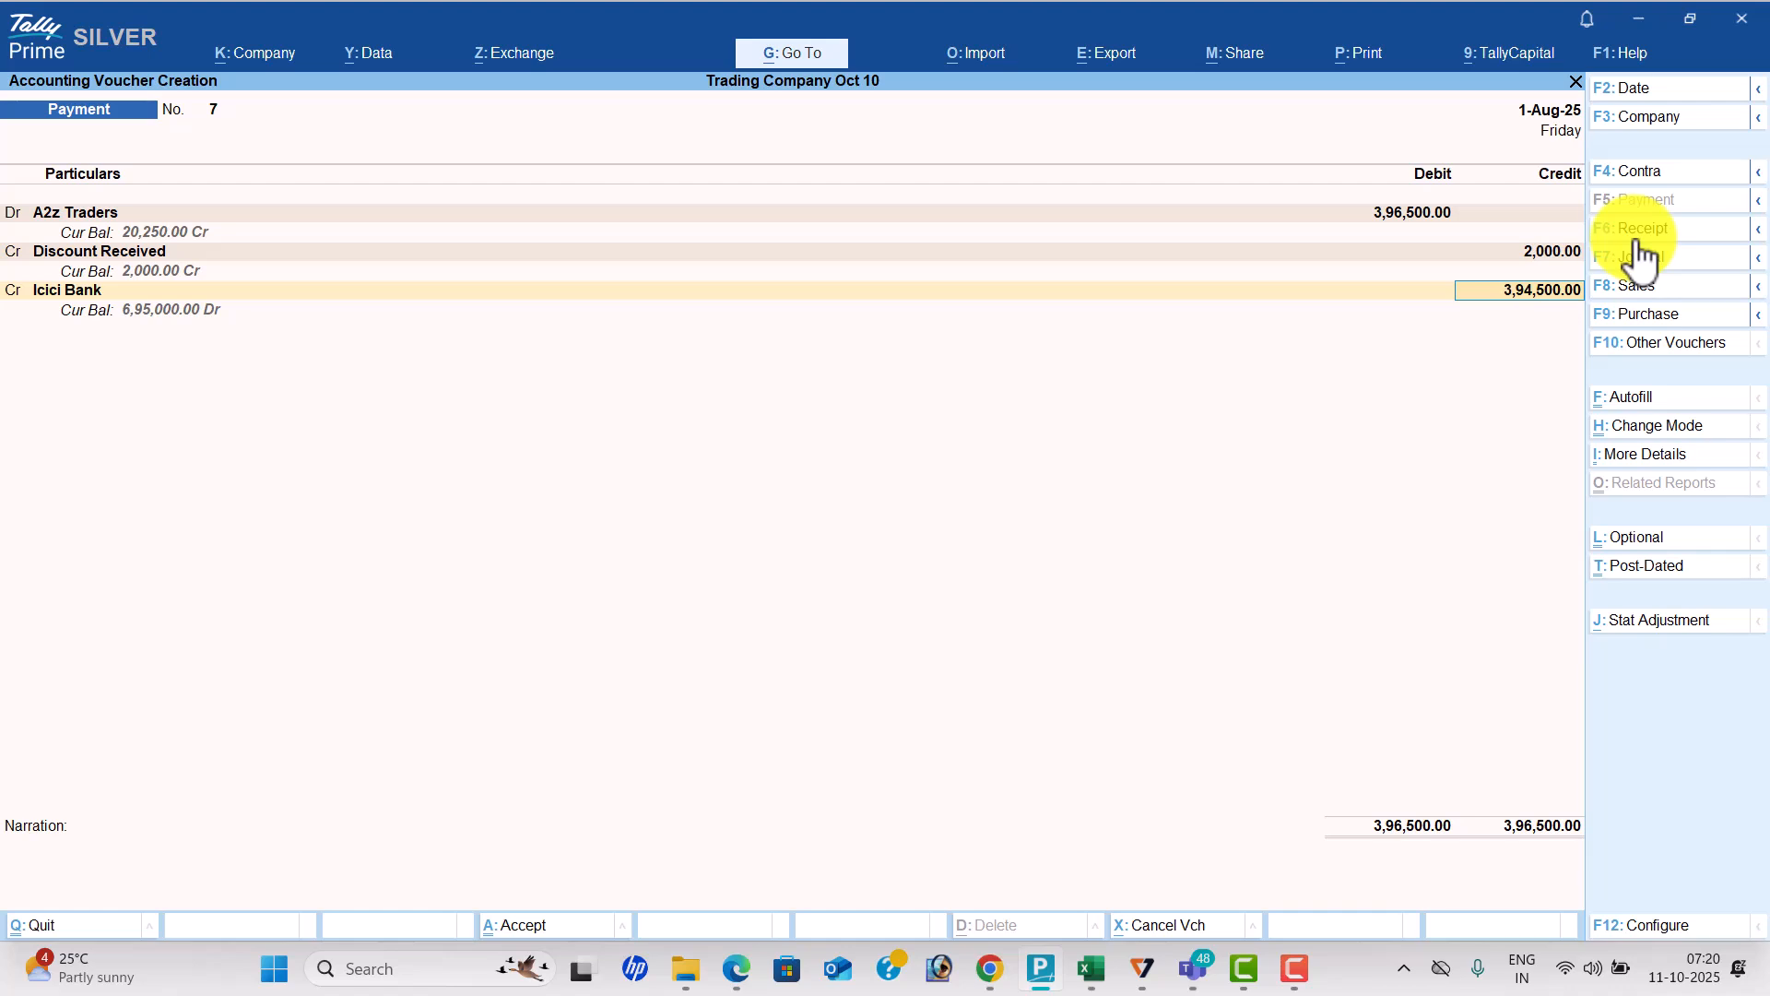
{"action": "key", "text": "Return"}
{"action": "key", "text": "Return"}
{"action": "key", "text": "Return"}
{"action": "key", "text": "Return"}
{"action": "key", "text": "Return"}
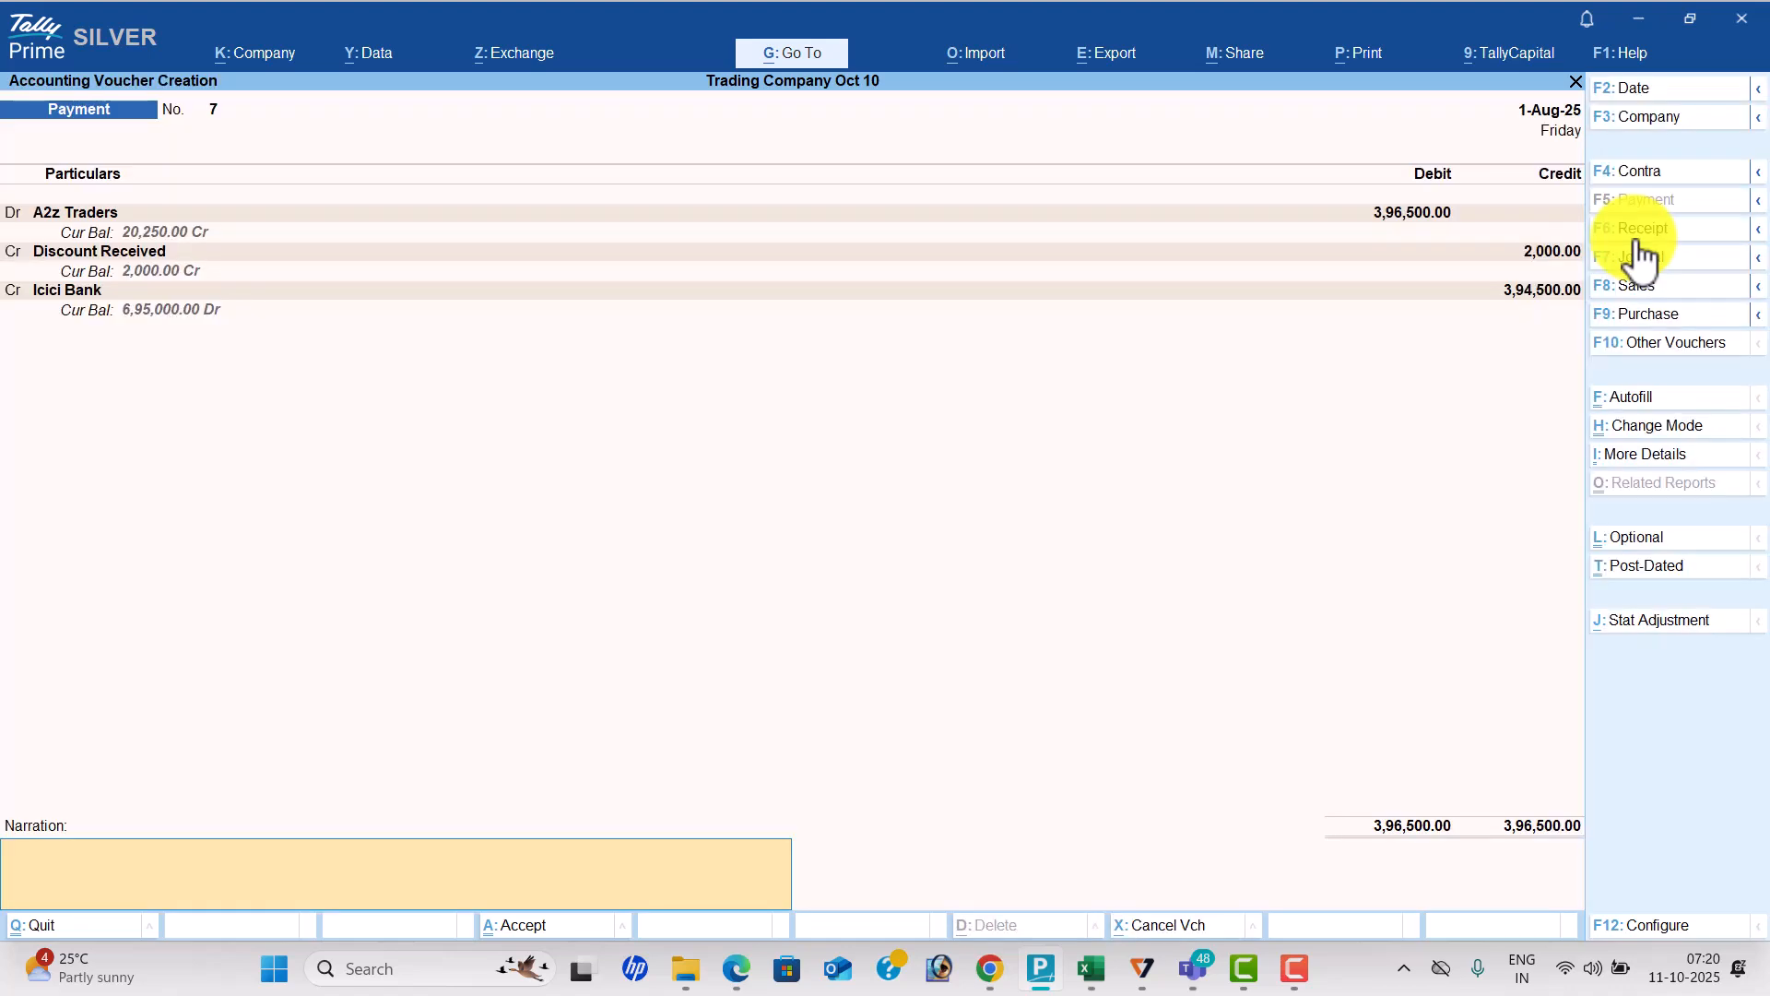
{"action": "key", "text": "Return"}
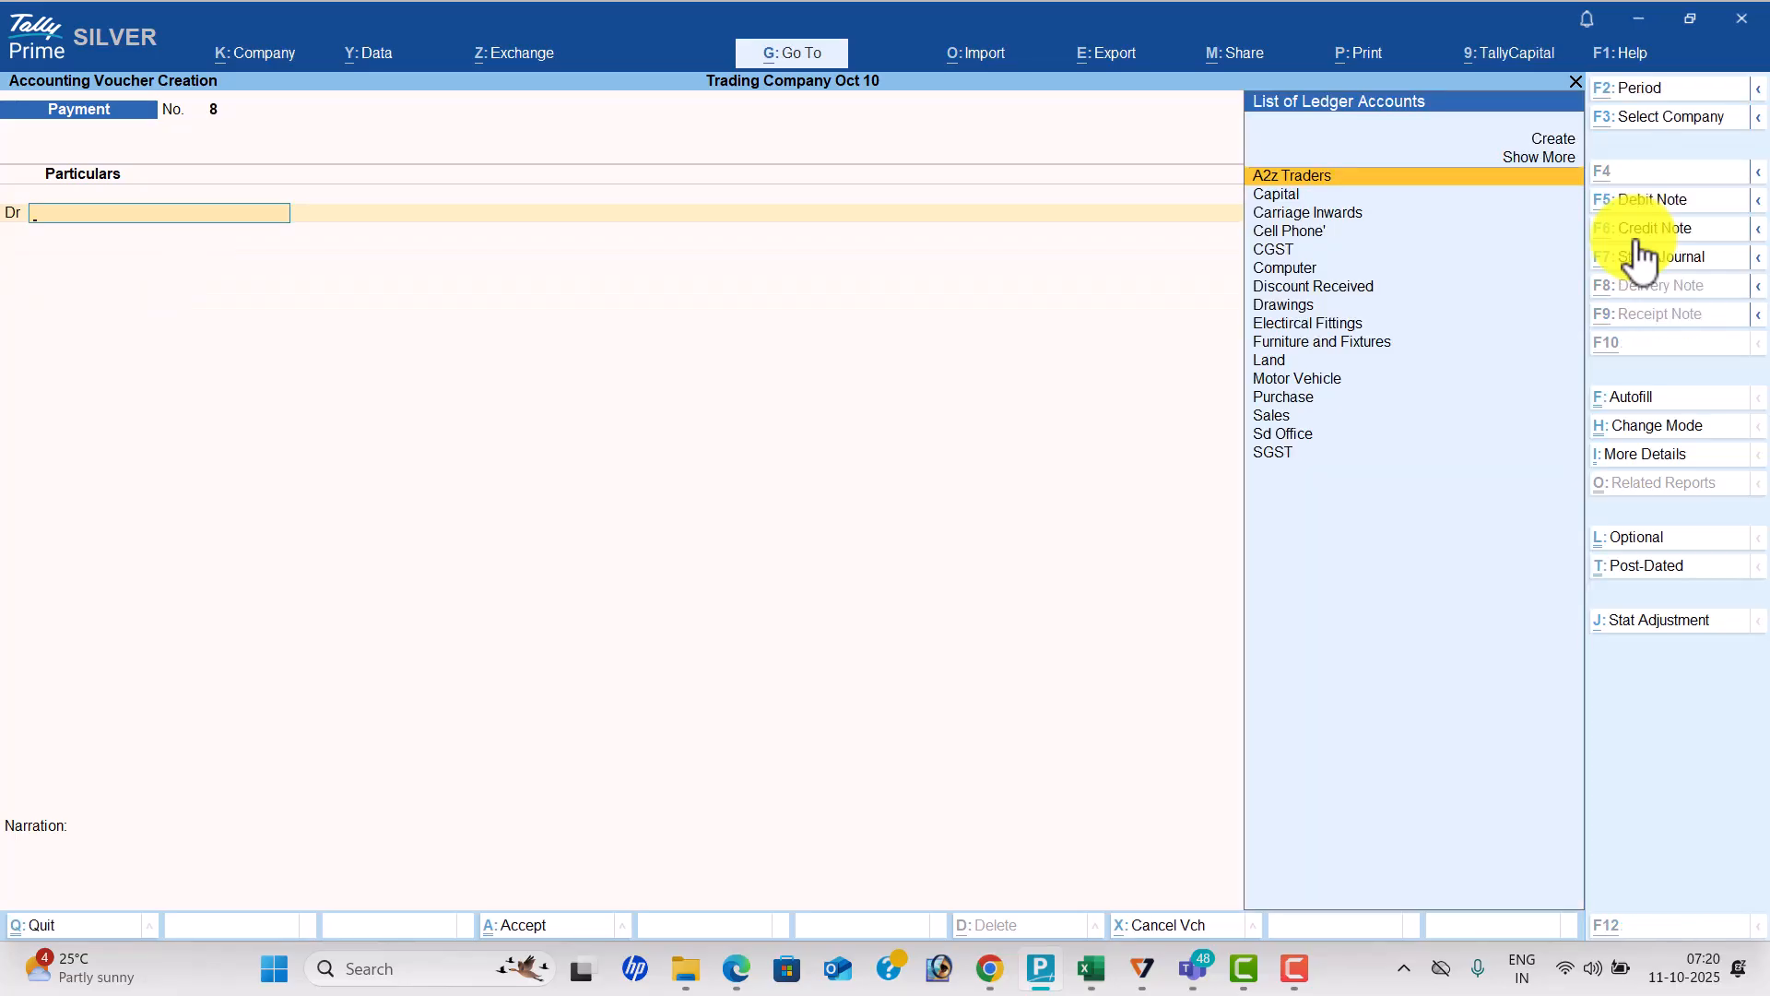
Switch to the exercise PDF in the browser and read through the remaining August and the September transactions.
{"action": "key", "text": "alt+Tab"}
{"action": "scroll", "coordinate": [1639, 261], "scroll_direction": "down", "scroll_amount": 2}
{"action": "scroll", "coordinate": [1639, 261], "scroll_direction": "down", "scroll_amount": 1}
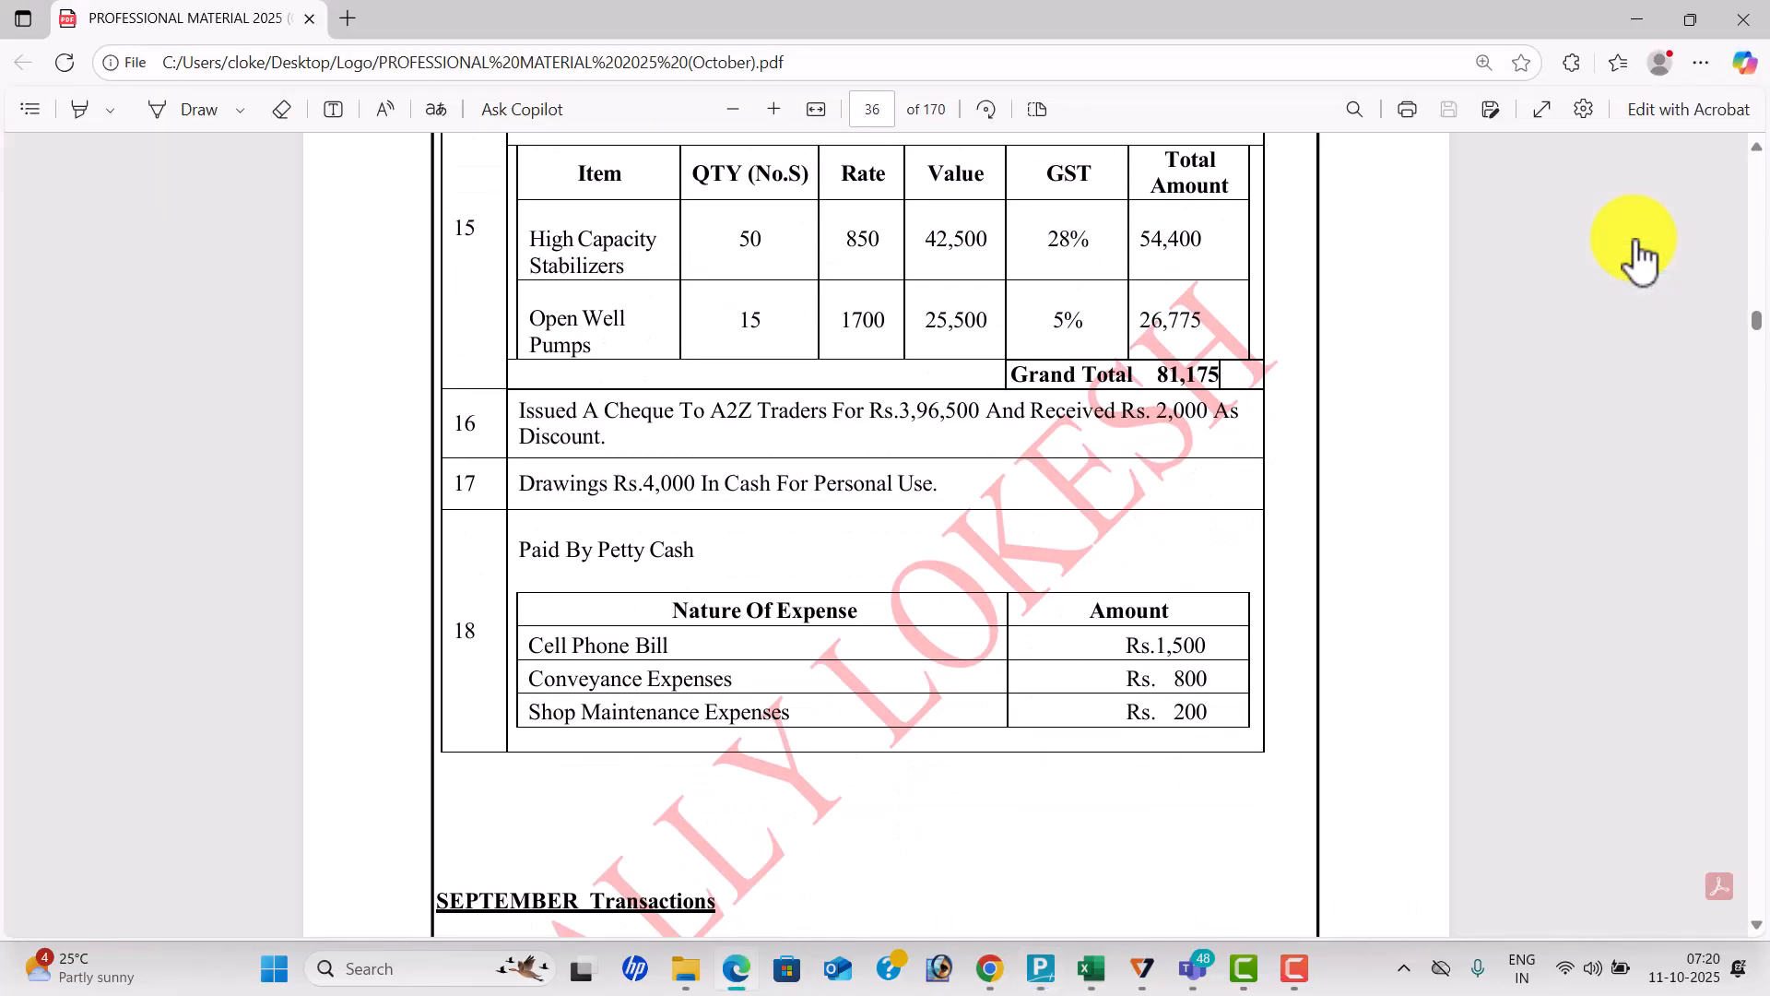
{"action": "scroll", "coordinate": [1639, 261], "scroll_direction": "down", "scroll_amount": 5}
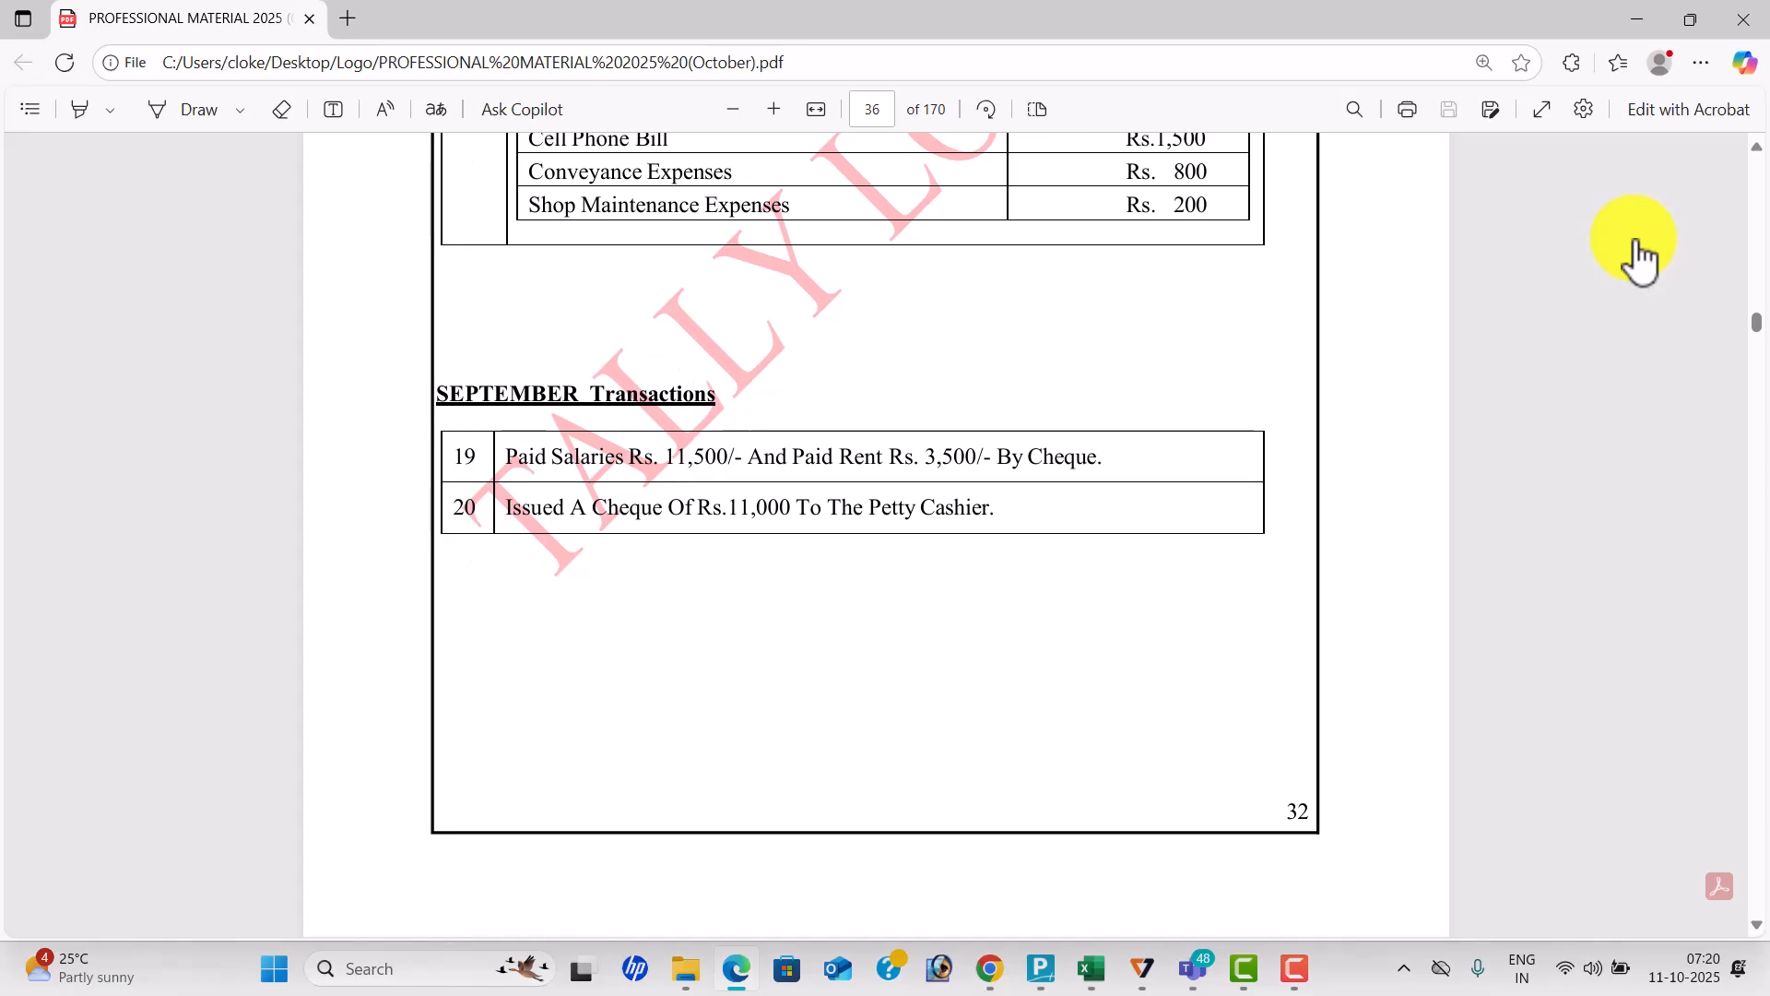
{"action": "scroll", "coordinate": [1639, 261], "scroll_direction": "down", "scroll_amount": 9}
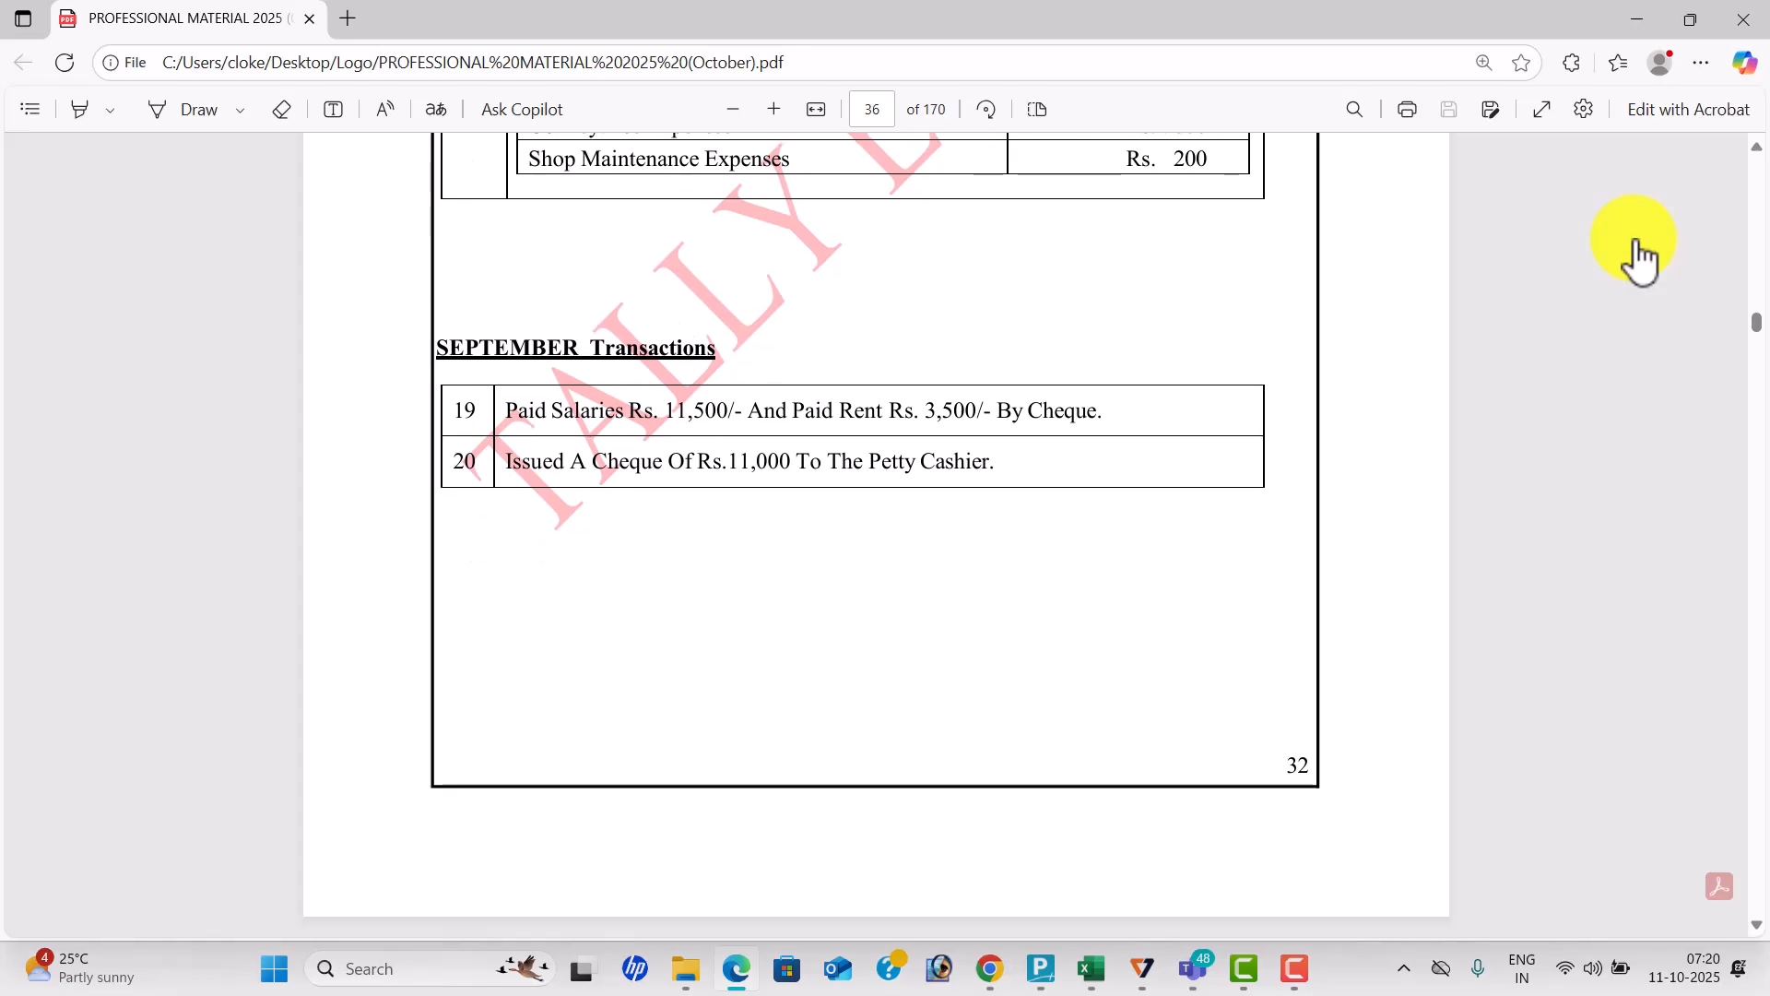
{"action": "scroll", "coordinate": [1640, 261], "scroll_direction": "down", "scroll_amount": 2}
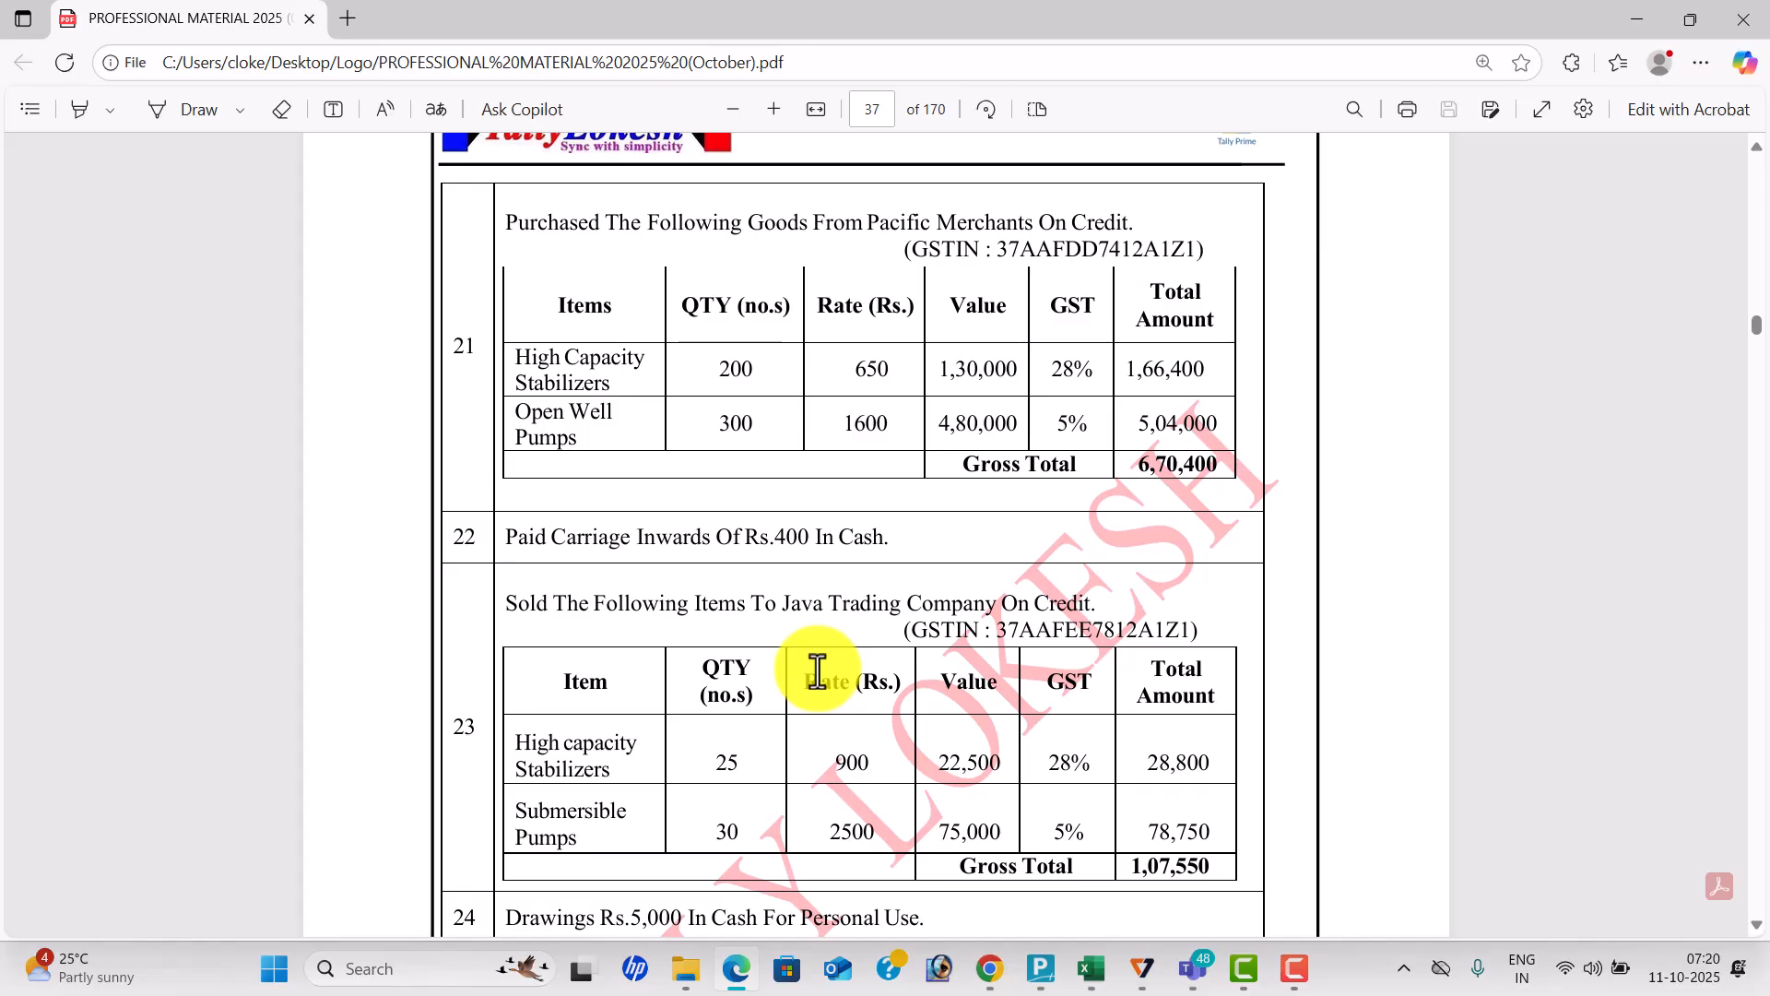
{"action": "scroll", "coordinate": [817, 671], "scroll_direction": "down", "scroll_amount": 3}
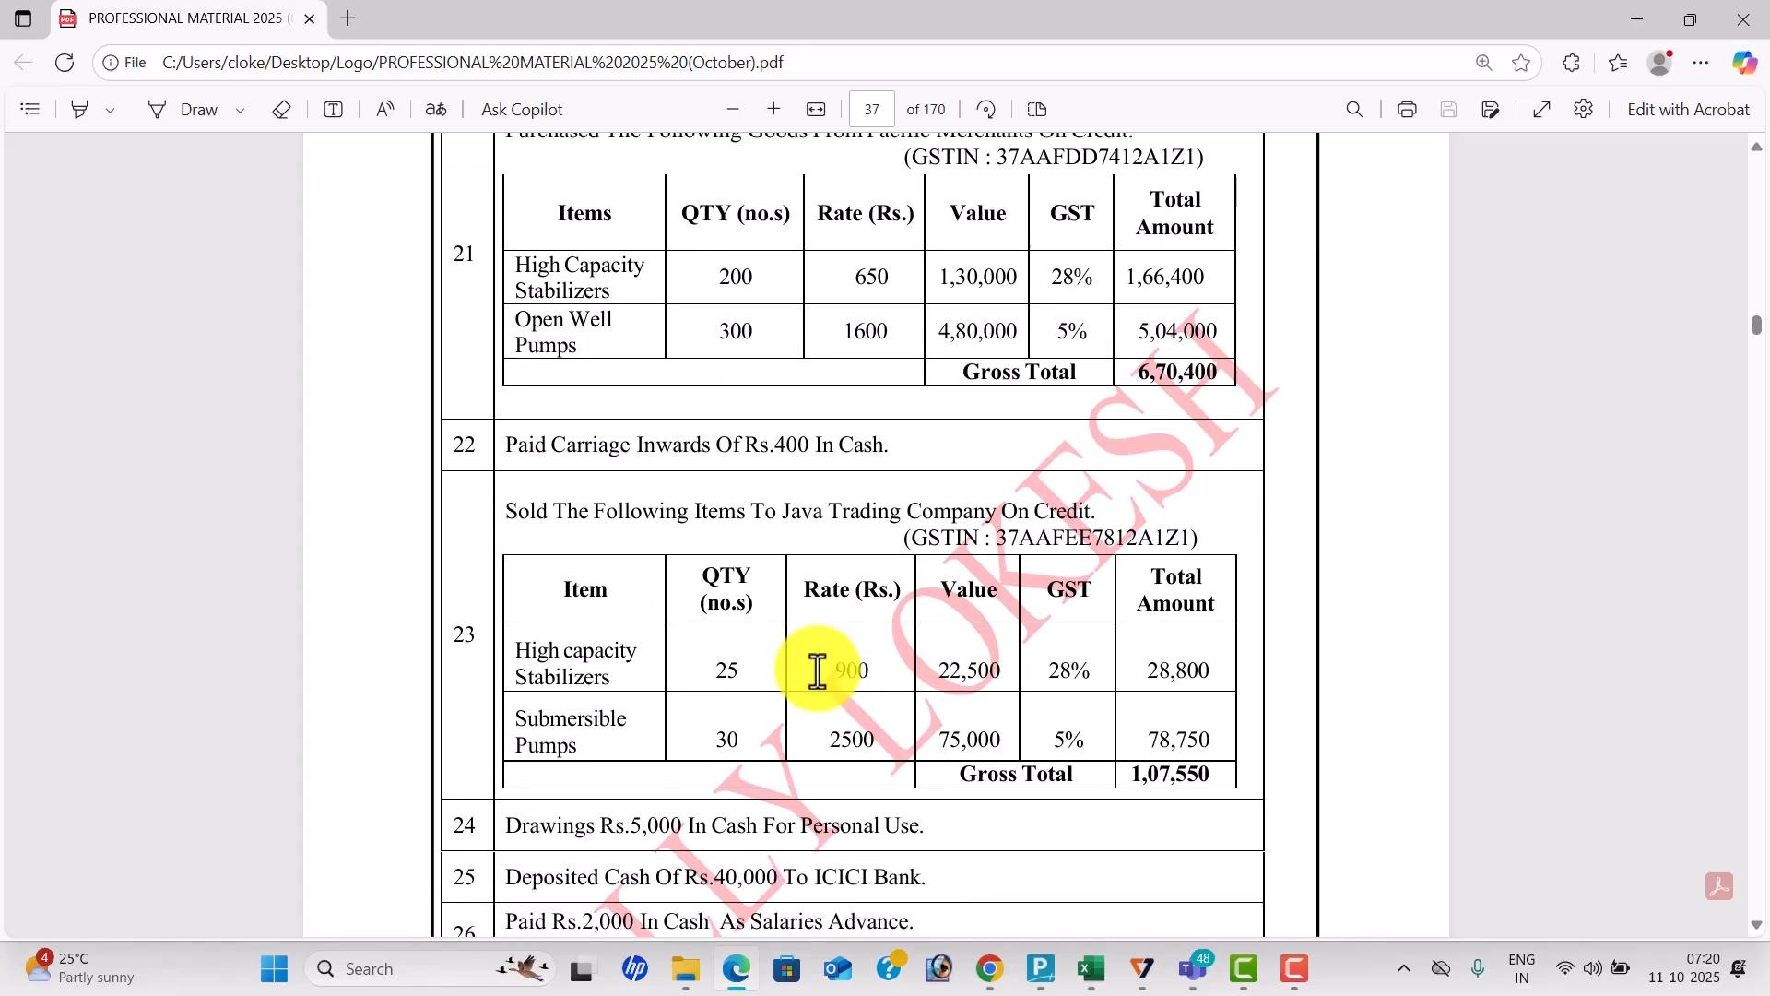
Switch to TallyPrime, start a sales voucher and create a party ledger named Java Trading under Sundry Debtors.
{"action": "key", "text": "alt+Tab"}
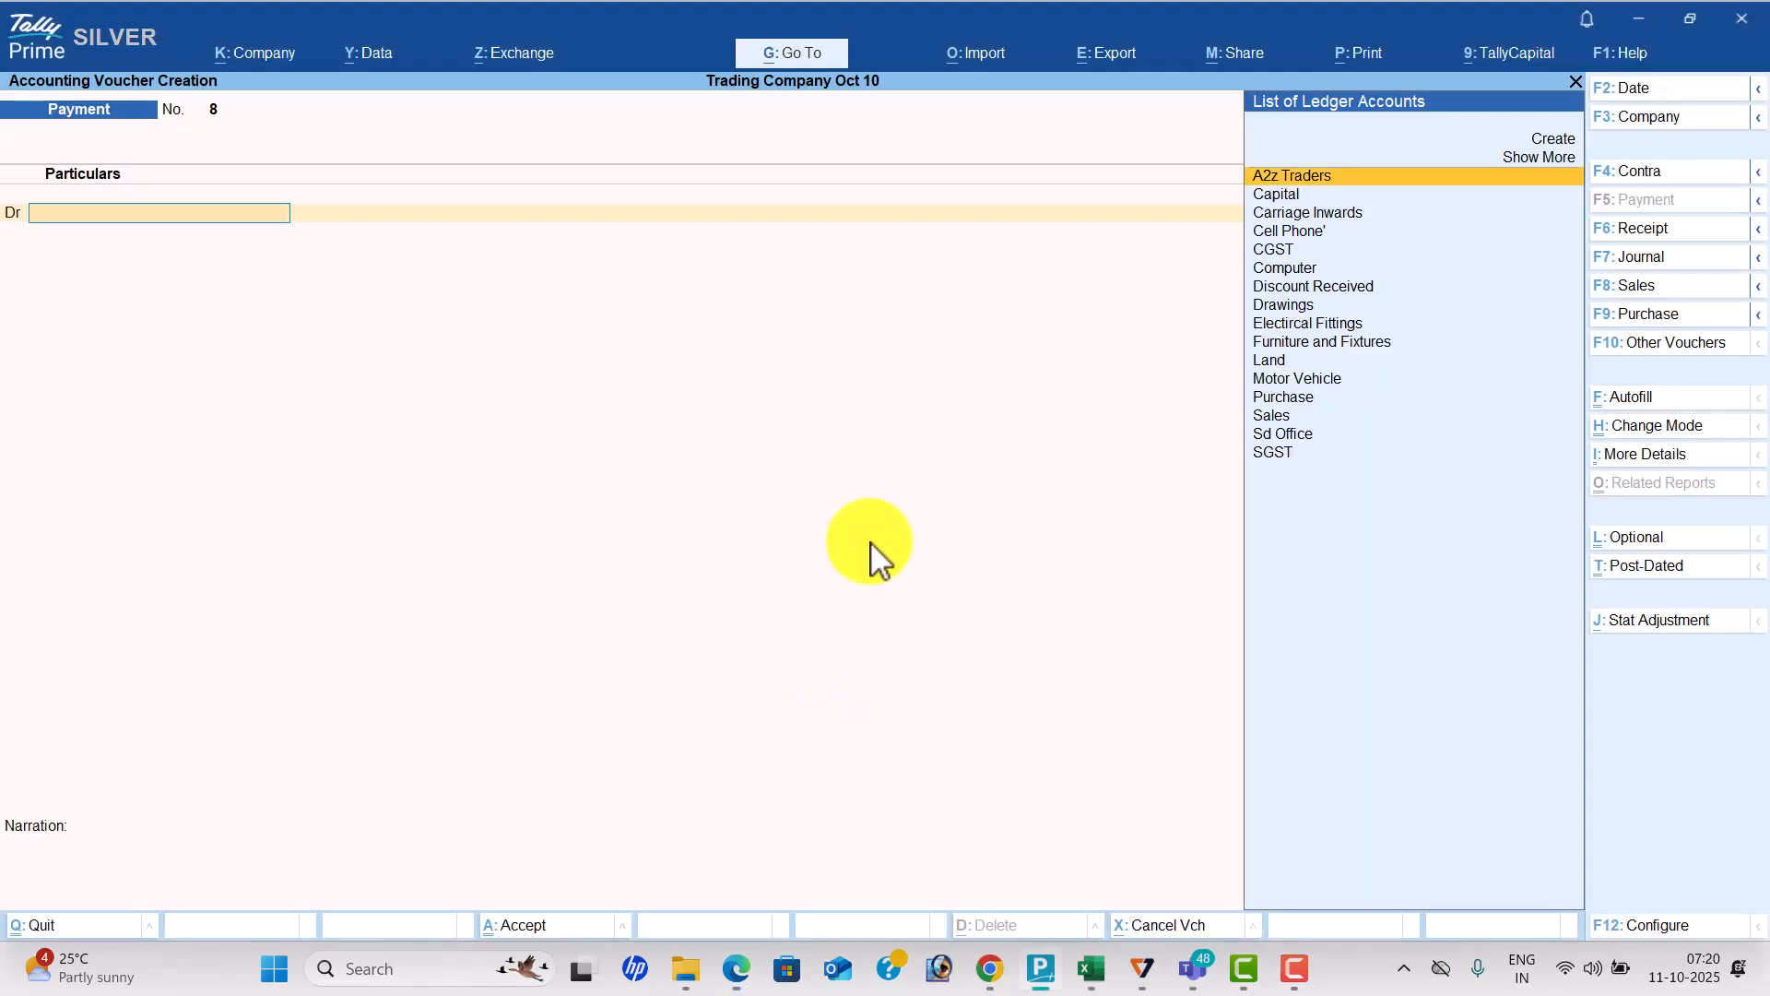
{"action": "left_click", "coordinate": [1699, 288]}
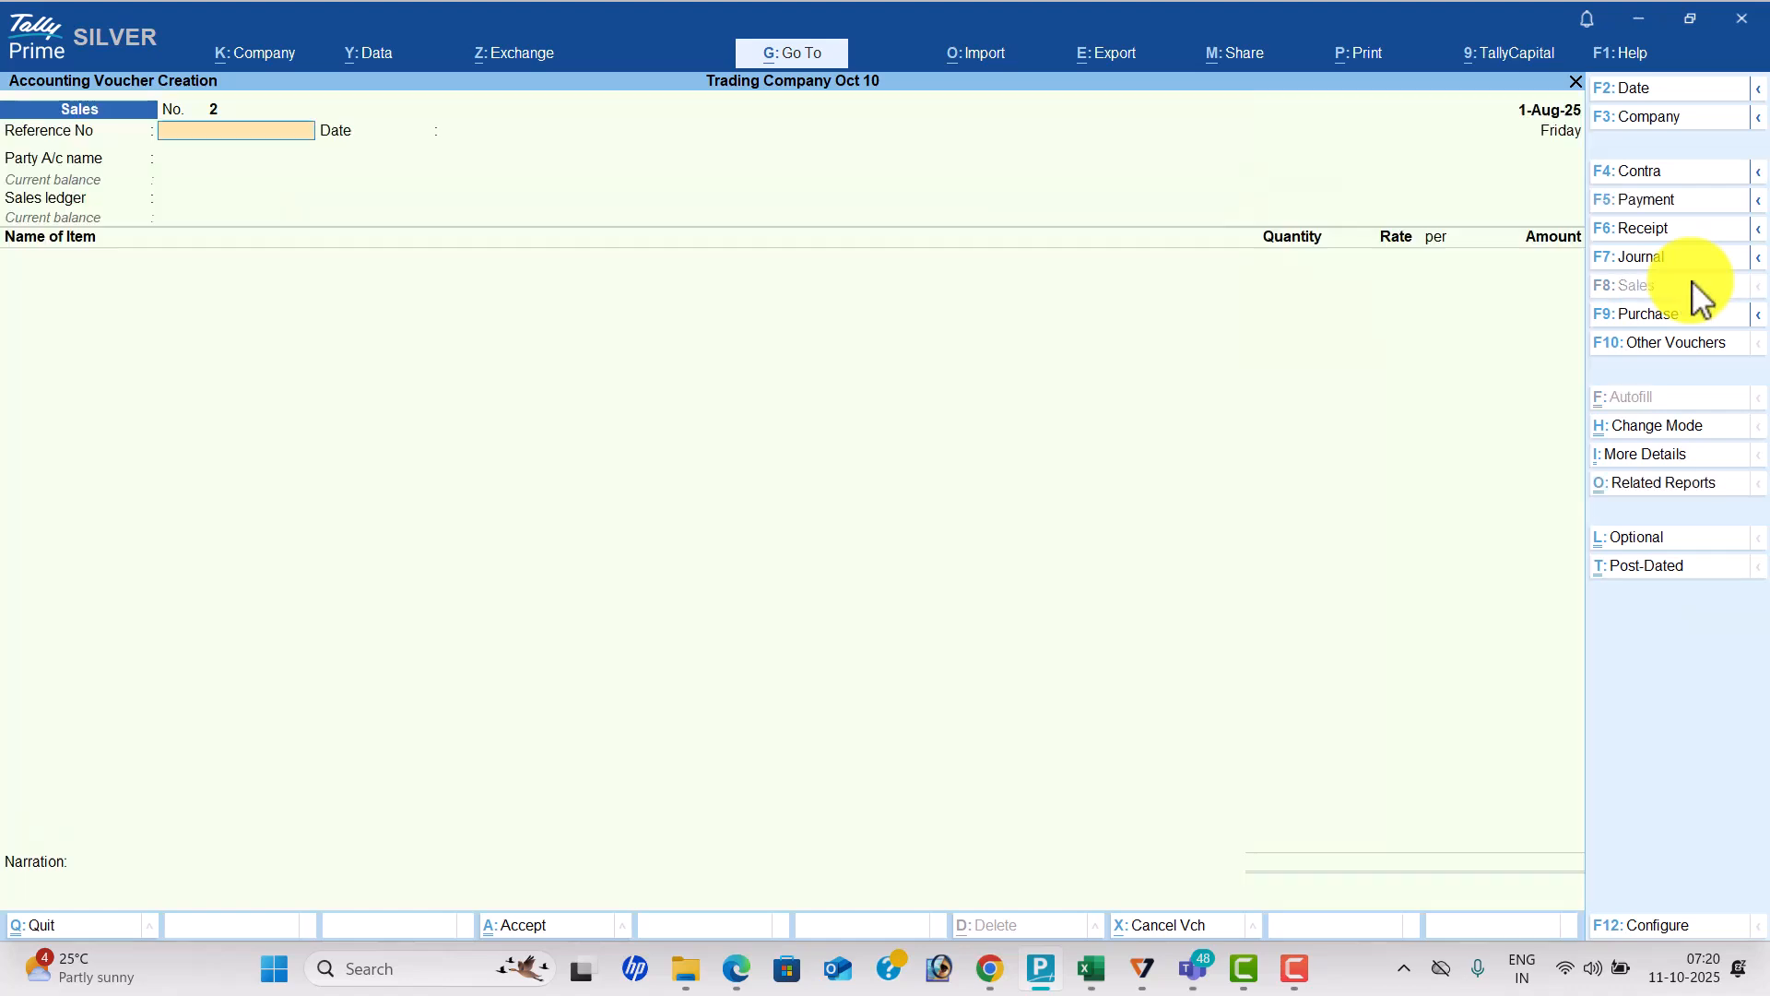
{"action": "key", "text": "Return"}
{"action": "key", "text": "alt+c"}
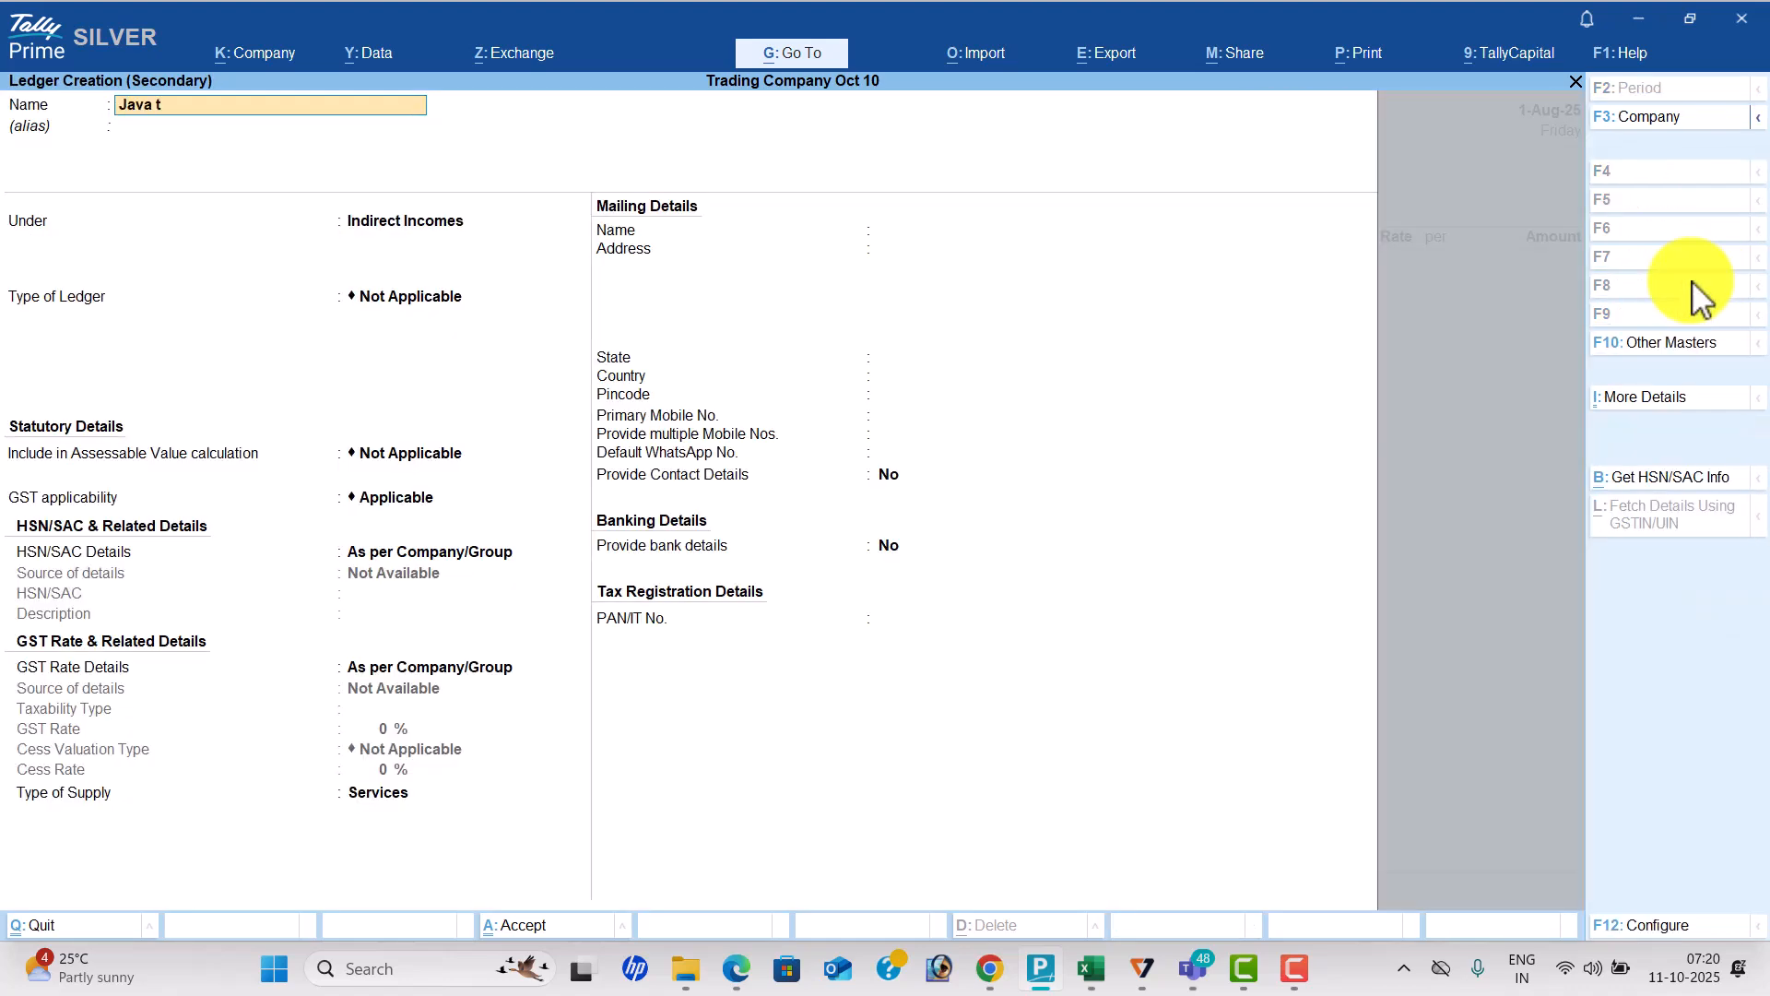
{"action": "type", "text": "Java Trading"}
{"action": "key", "text": "Return"}
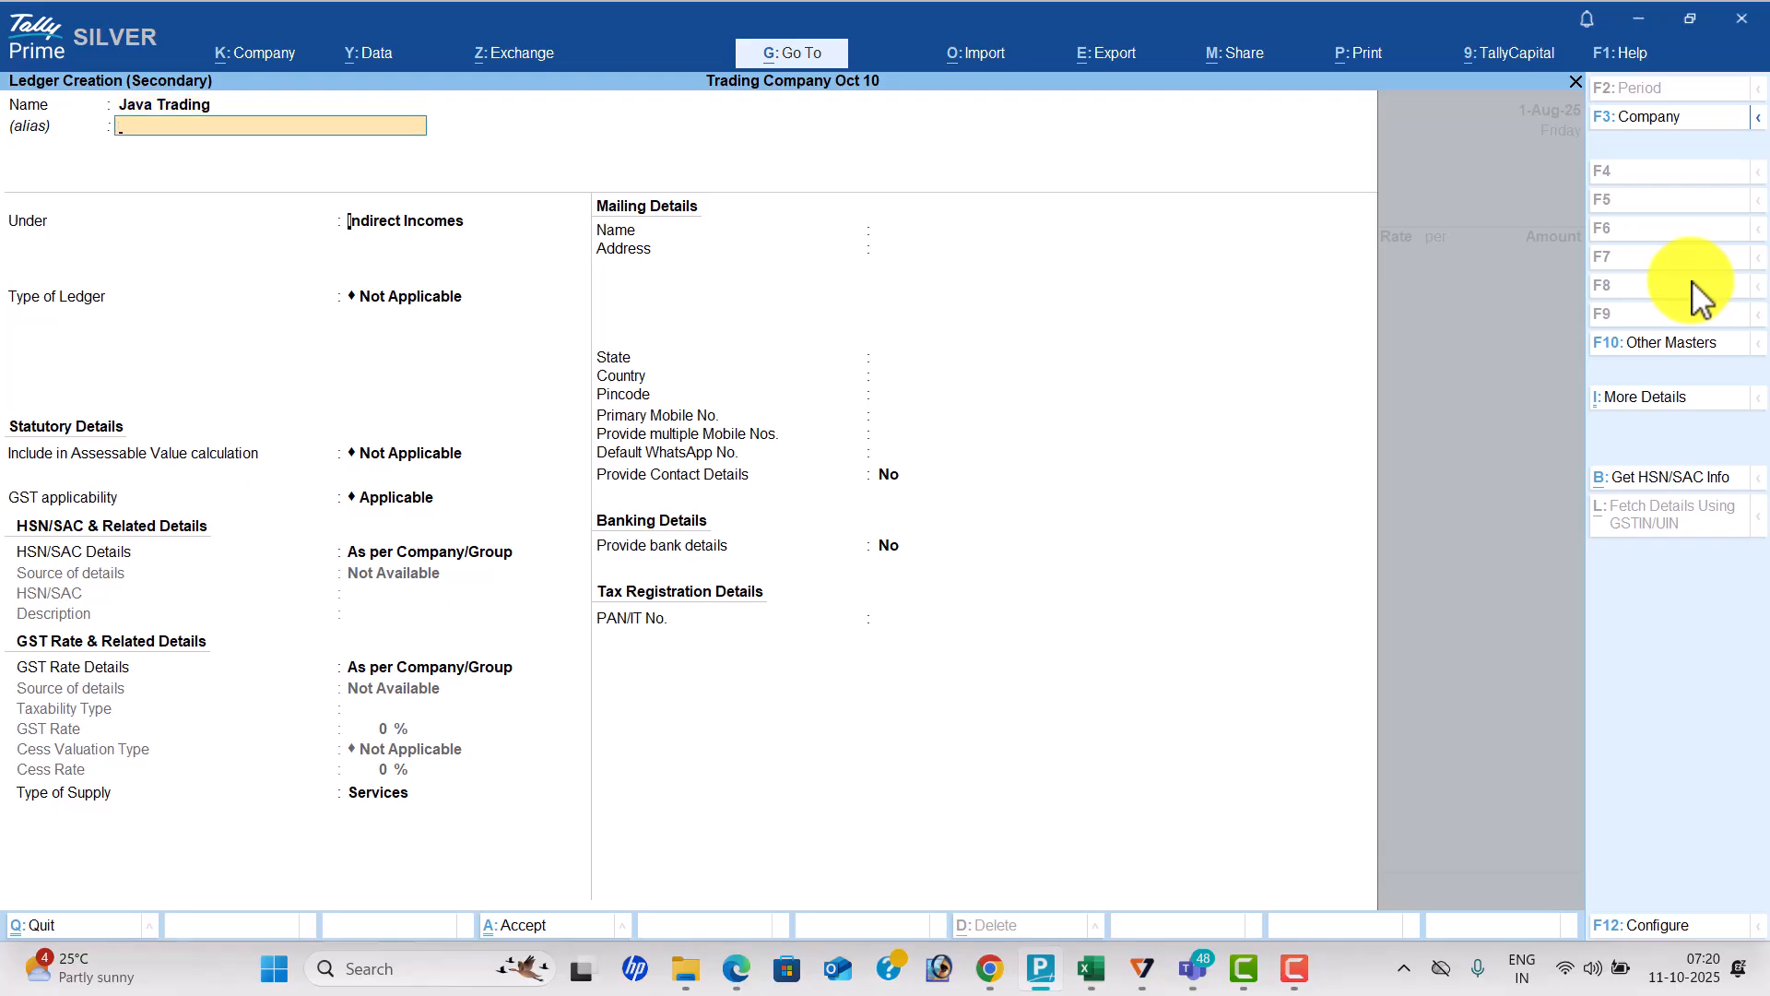
{"action": "type", "text": "Sun"}
{"action": "key", "text": "Down"}
{"action": "key", "text": "Return"}
{"action": "key", "text": "Return"}
{"action": "key", "text": "Return"}
{"action": "key", "text": "Return"}
{"action": "key", "text": "Return"}
{"action": "key", "text": "Return"}
{"action": "key", "text": "Return"}
{"action": "key", "text": "Return"}
{"action": "key", "text": "Return"}
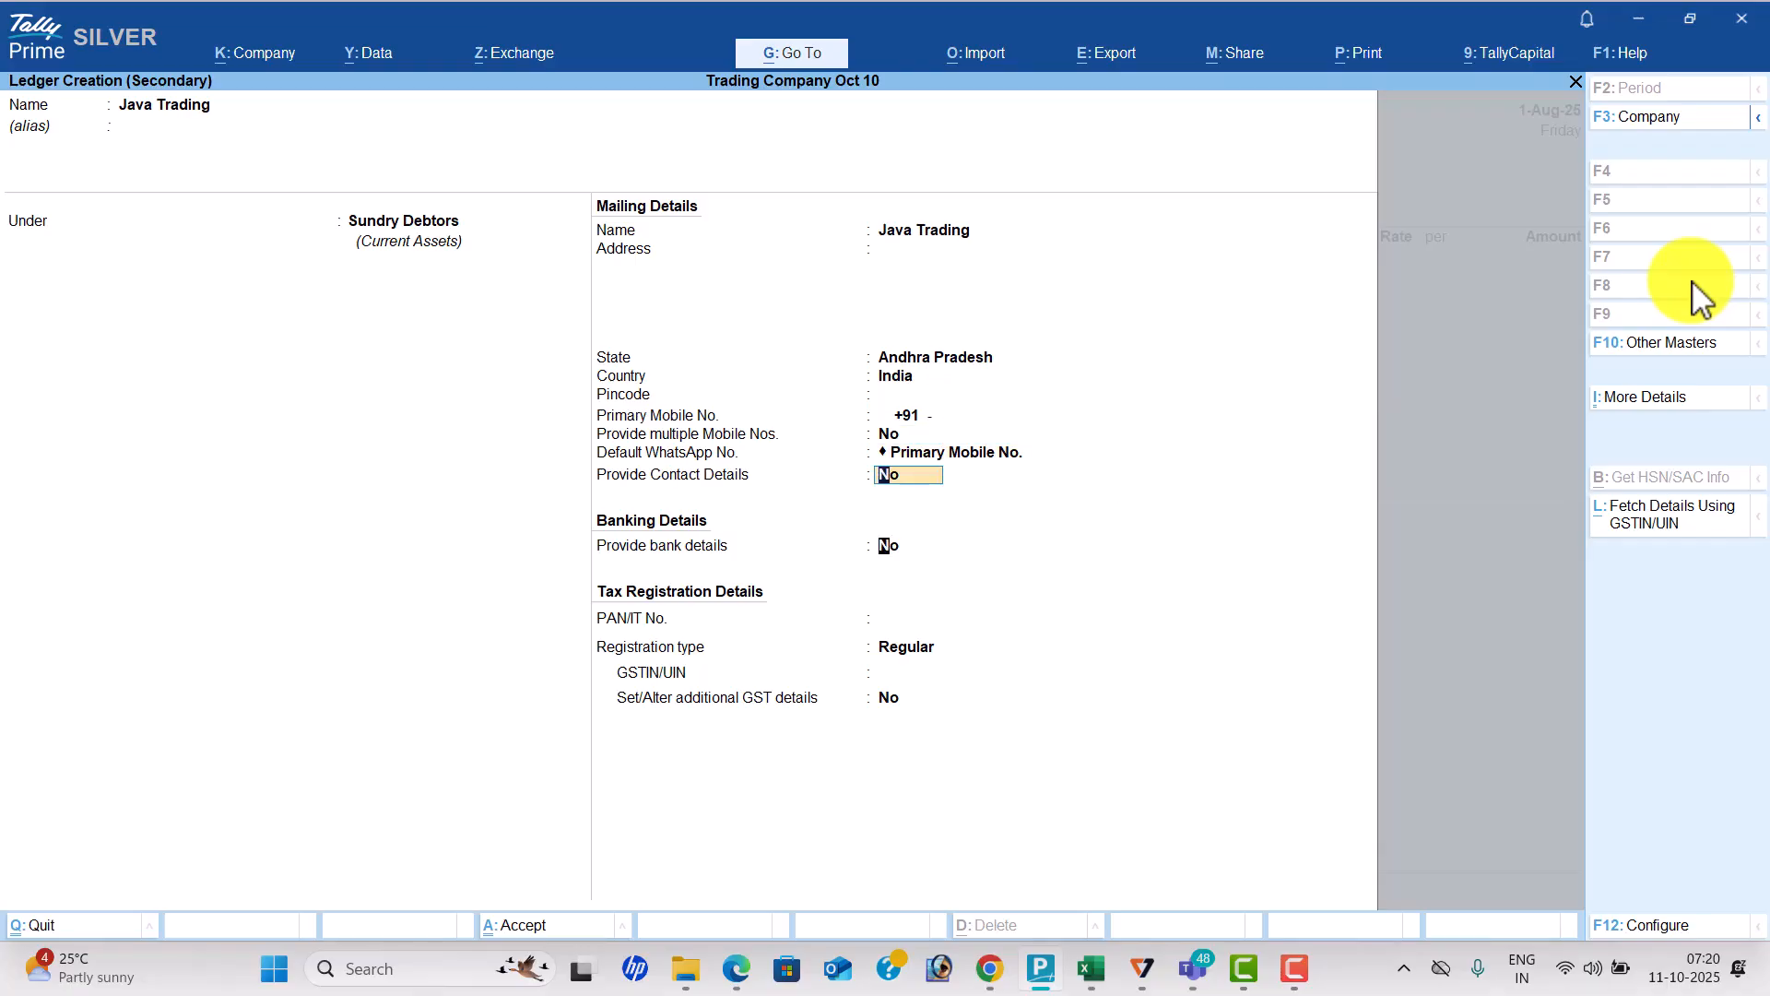
{"action": "key", "text": "Return"}
{"action": "key", "text": "Return"}
{"action": "key", "text": "Return"}
Copy the buyer's GSTIN from transaction 23 of the exercise PDF into the Java Trading ledger and save the ledger.
{"action": "key", "text": "alt+Tab"}
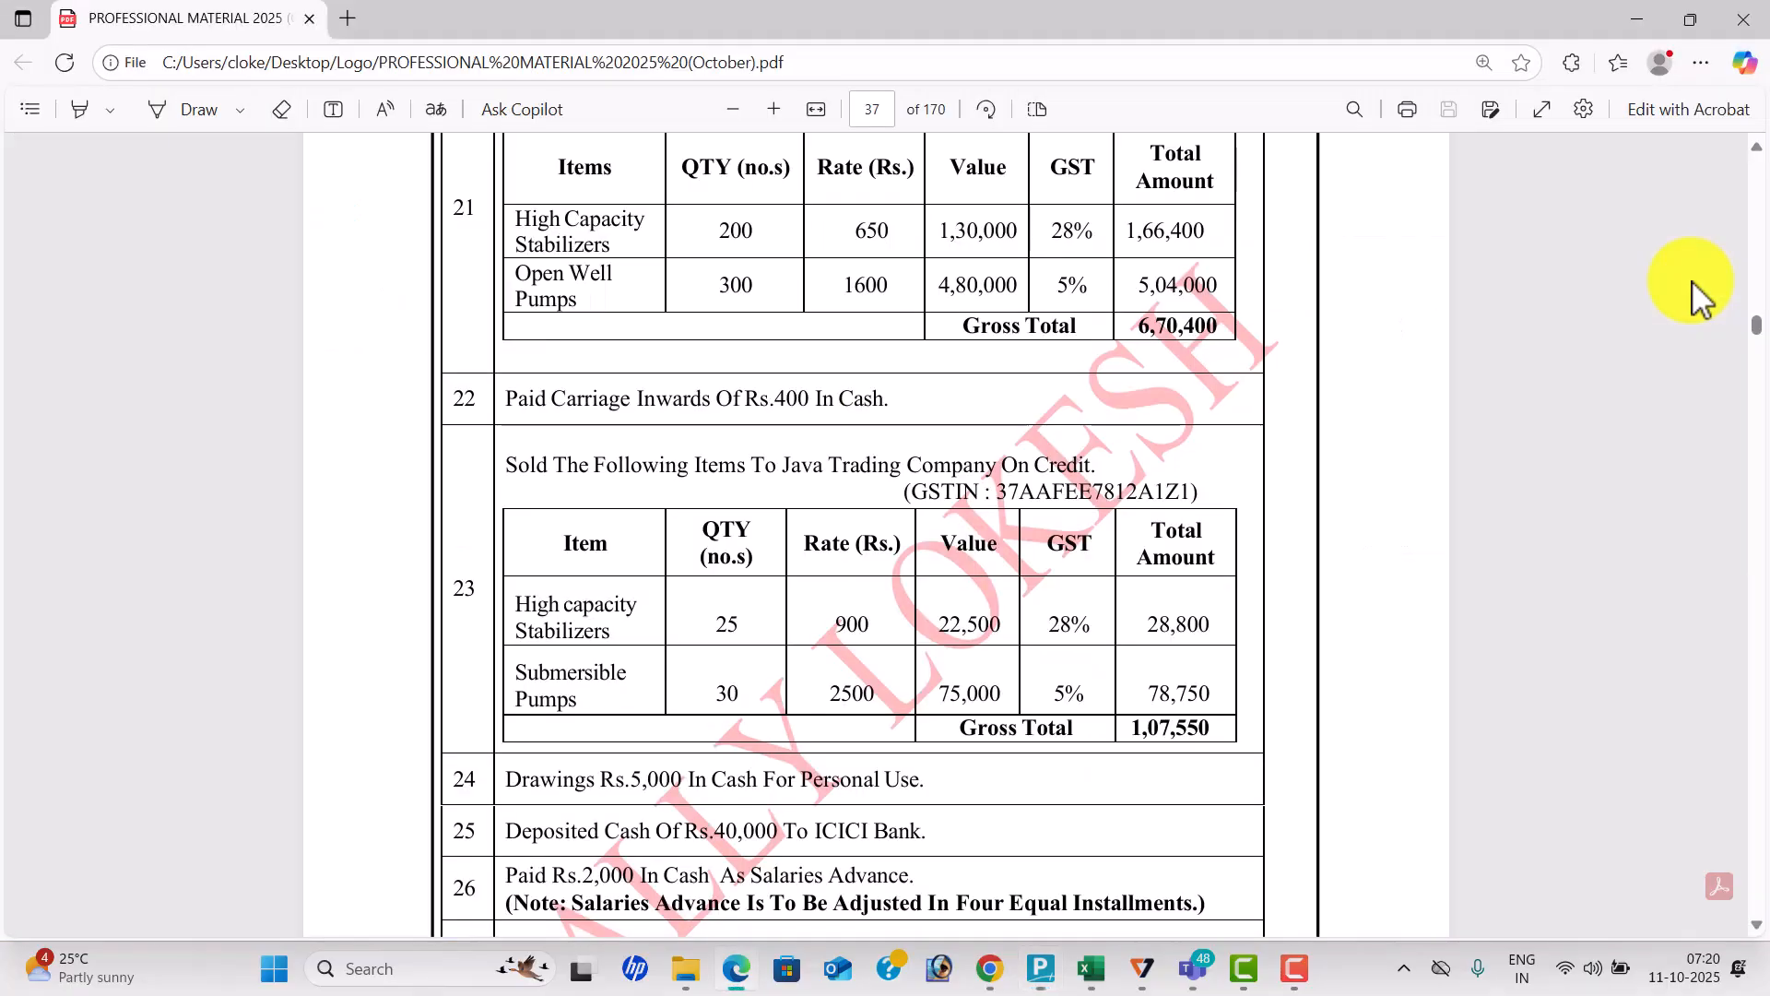
{"action": "left_click_drag", "start_coordinate": [995, 501], "coordinate": [1186, 501]}
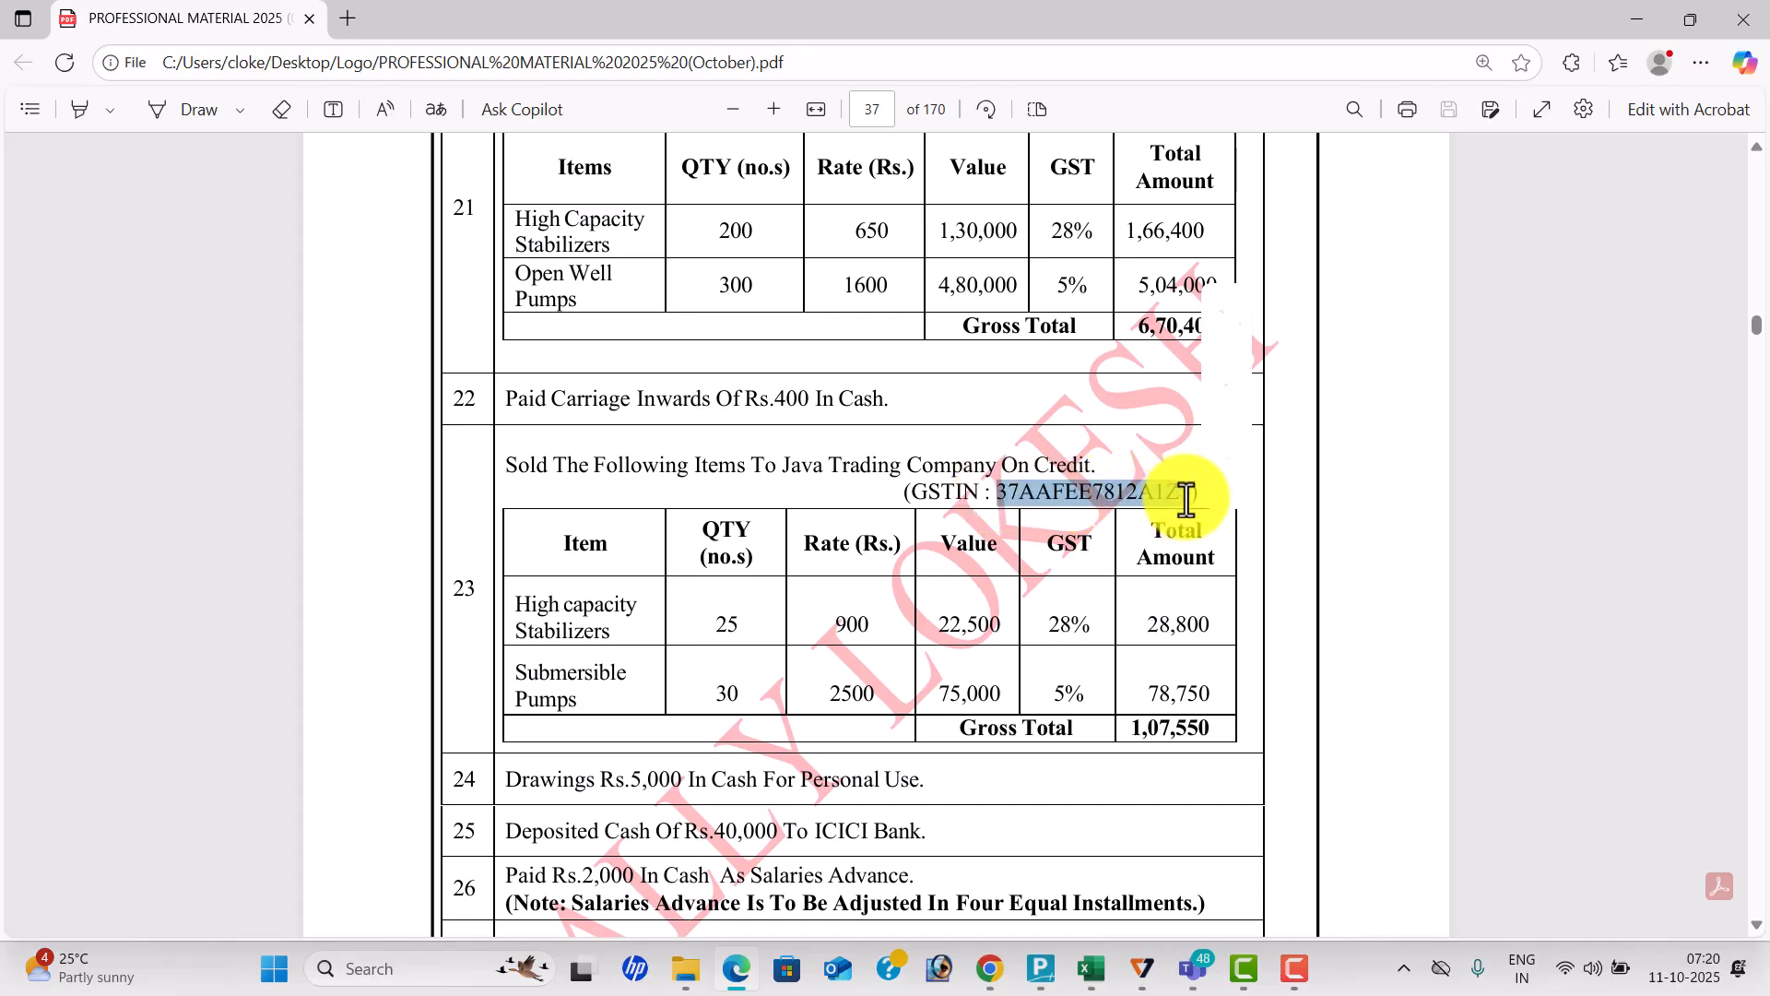
{"action": "key", "text": "ctrl+c"}
{"action": "key", "text": "alt+Tab"}
{"action": "key", "text": "ctrl+alt+v"}
{"action": "key", "text": "Return"}
{"action": "key", "text": "ctrl+a"}
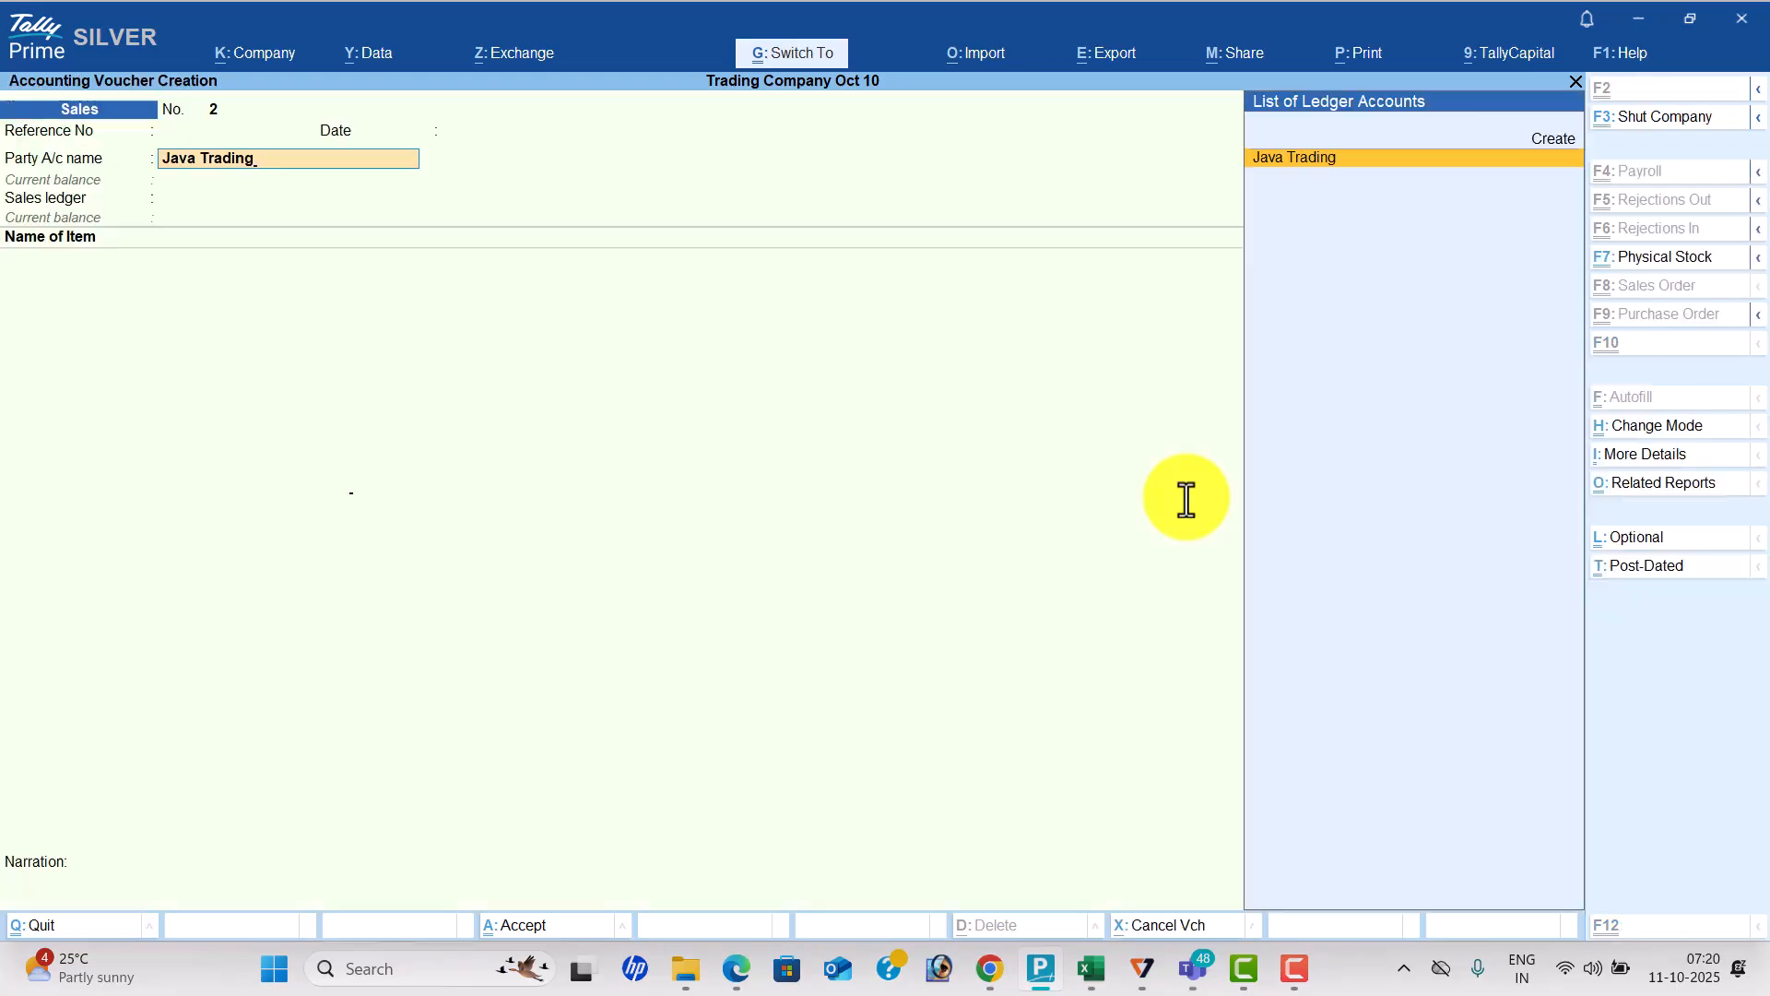
Select Java Trading as the party and Sales as the sales ledger, and add 25 High Capacity Stabilizers at a rate of 900.
{"action": "key", "text": "ctrl+a"}
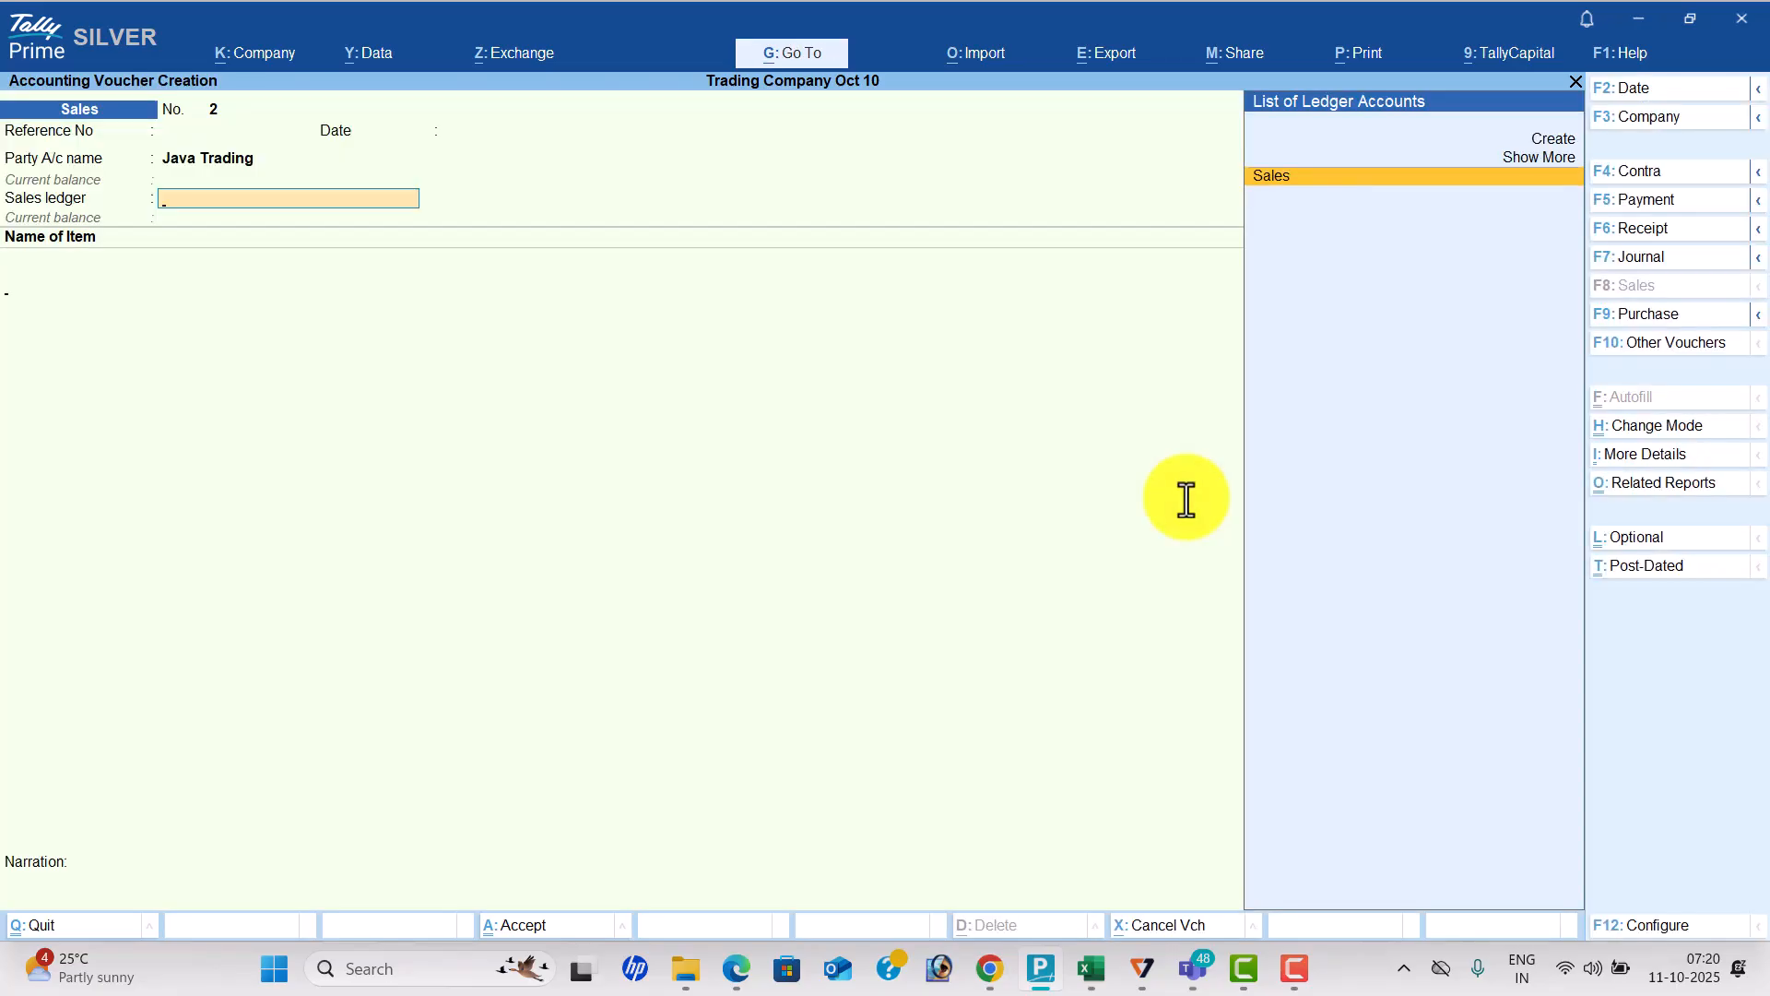
{"action": "key", "text": "Return"}
{"action": "key", "text": "alt+Tab"}
{"action": "key", "text": "alt+Tab"}
{"action": "key", "text": "Return"}
{"action": "key", "text": "alt+Tab"}
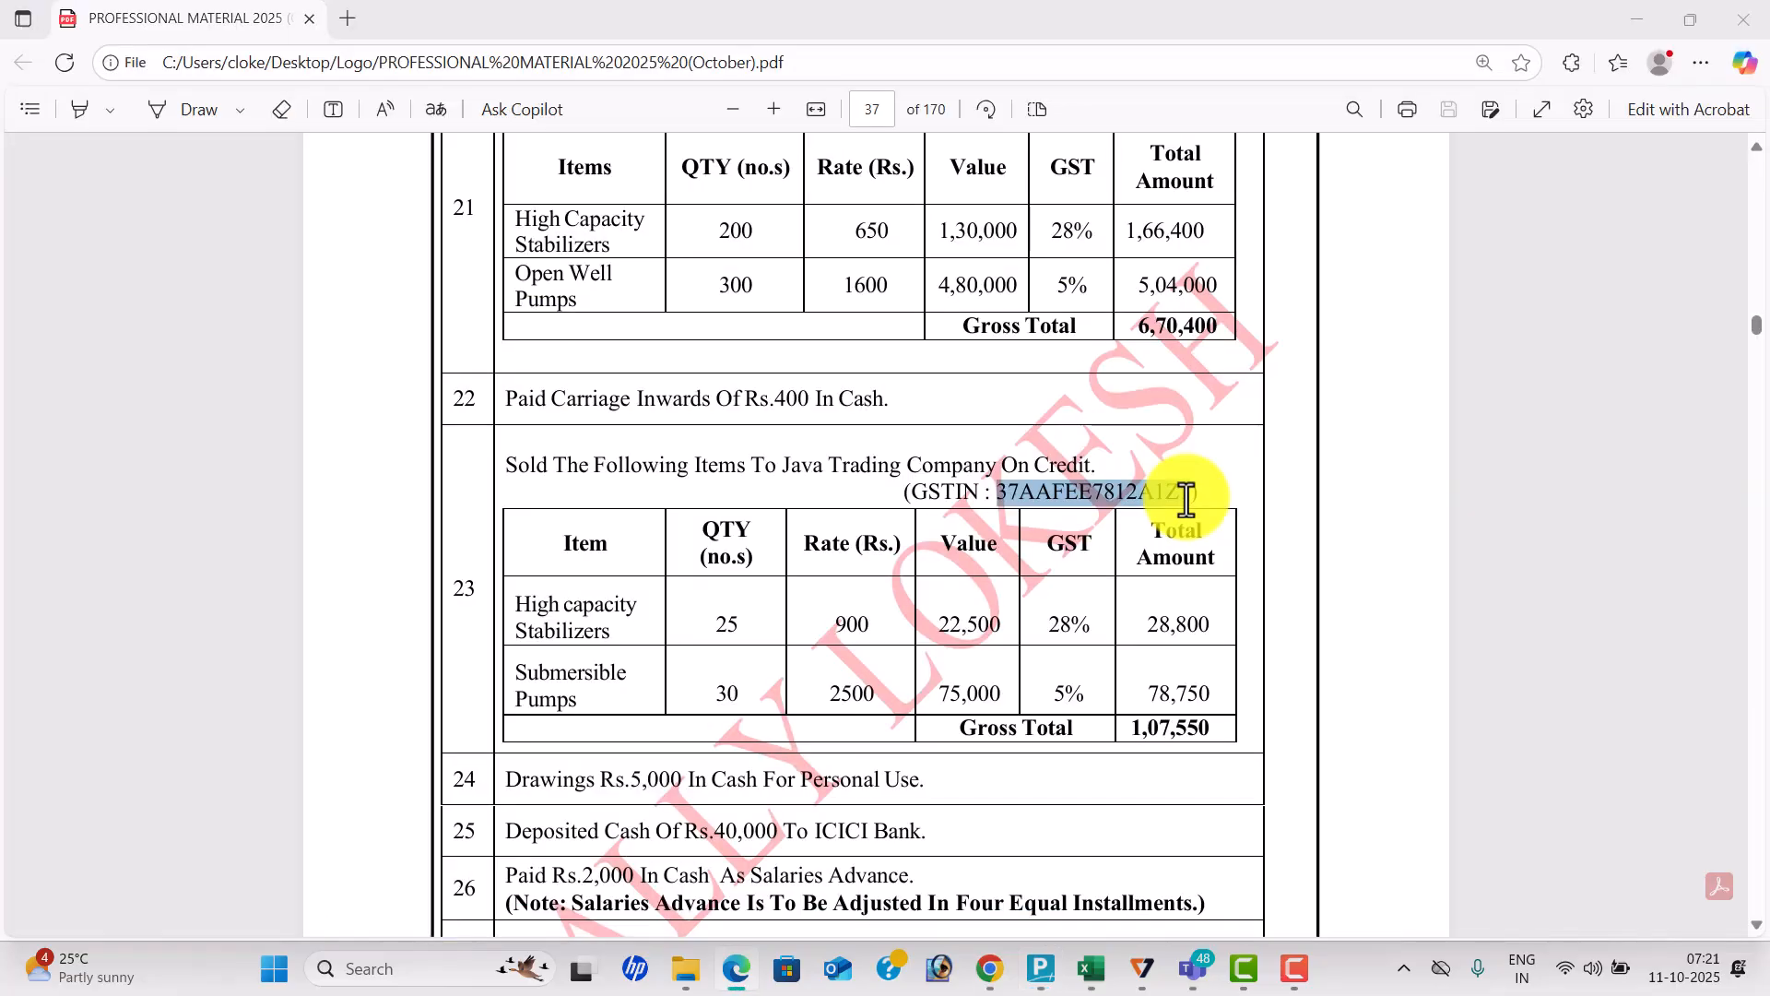
{"action": "key", "text": "alt+Tab"}
{"action": "type", "text": "25"}
{"action": "key", "text": "Return"}
{"action": "type", "text": "900"}
{"action": "key", "text": "Return"}
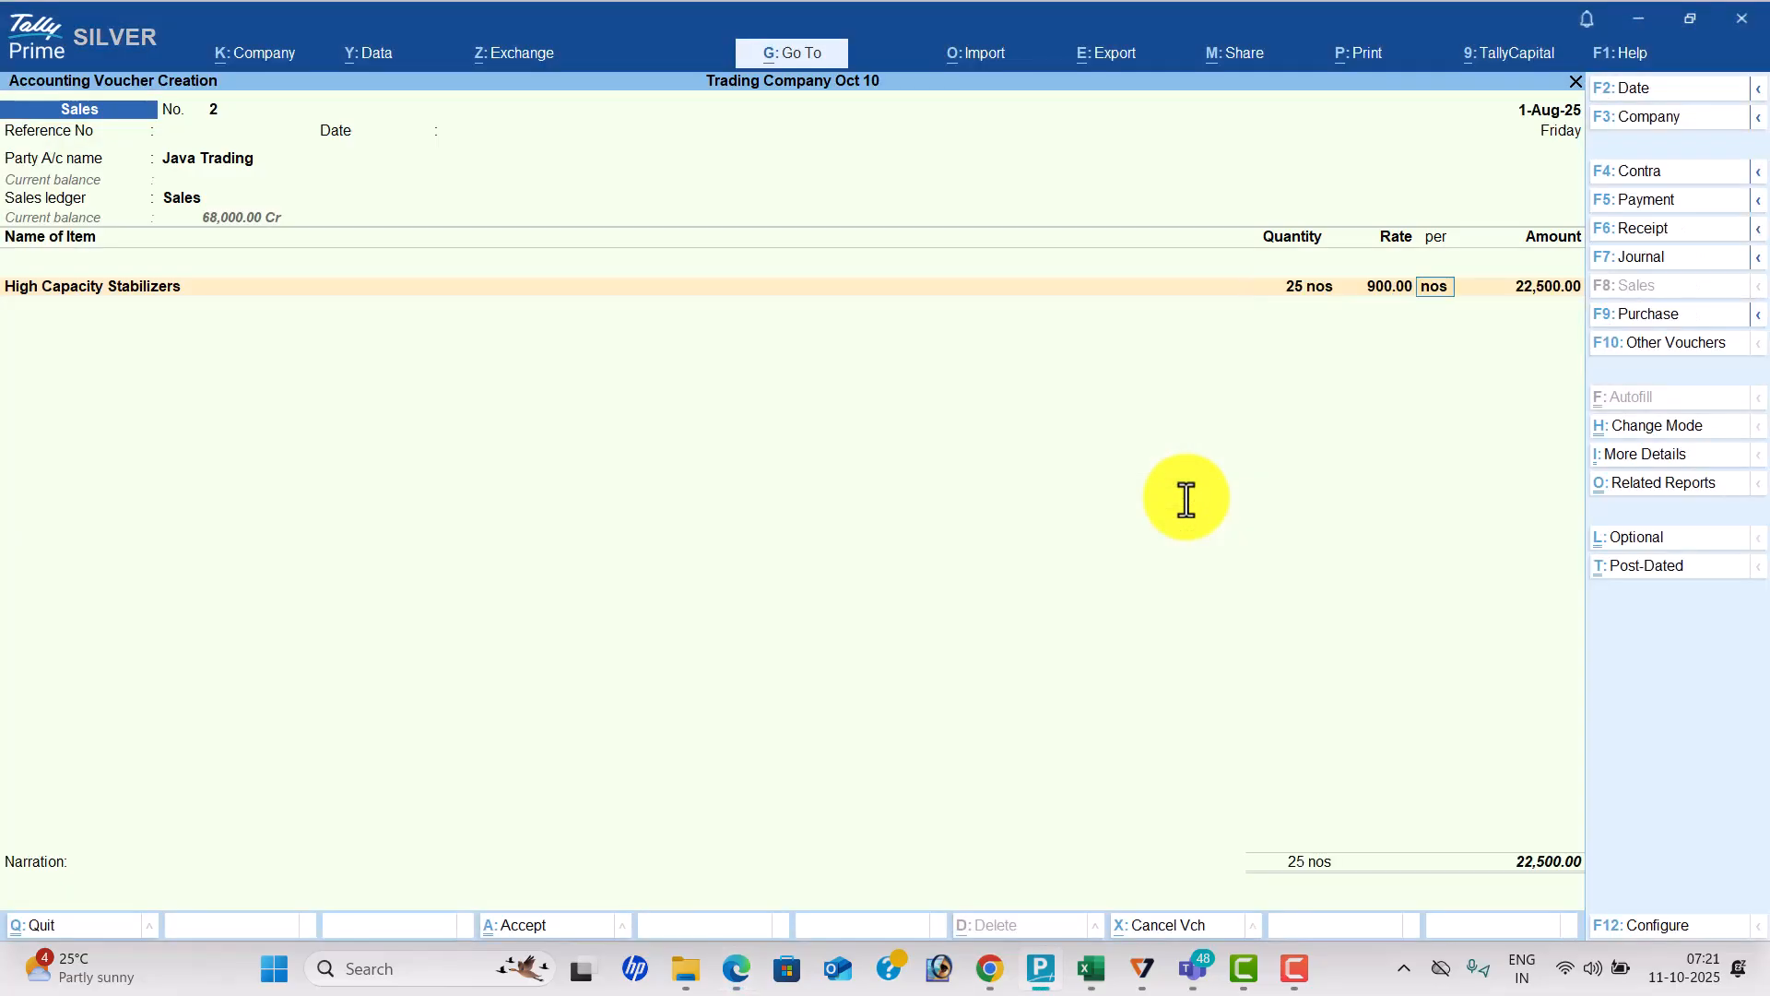
{"action": "key", "text": "Return"}
Add 30 Submersible Pumps at a rate of 2,500 as the second item of the sales voucher.
{"action": "key", "text": "alt+Tab"}
{"action": "key", "text": "alt+Tab"}
{"action": "type", "text": "Su"}
{"action": "key", "text": "Return"}
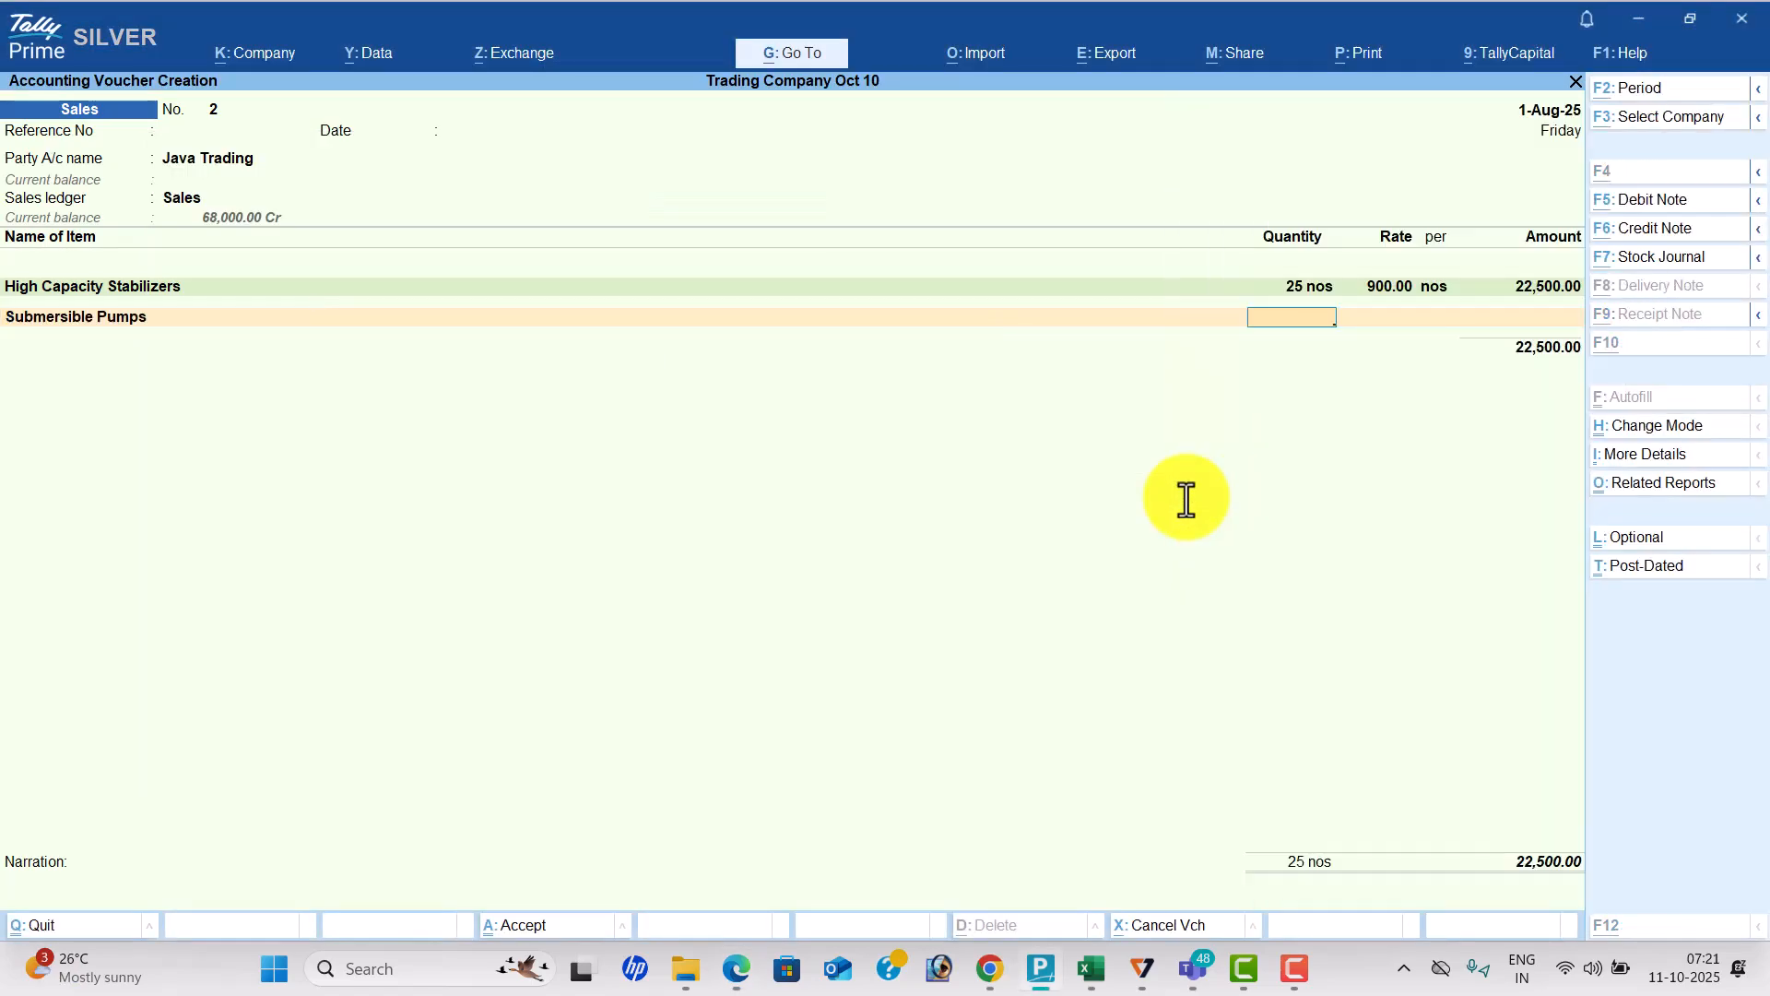
{"action": "key", "text": "alt+Tab"}
{"action": "key", "text": "alt+Tab"}
{"action": "type", "text": "30"}
{"action": "key", "text": "Return"}
{"action": "type", "text": "2,500"}
{"action": "key", "text": "Return"}
{"action": "key", "text": "Return"}
{"action": "key", "text": "Return"}
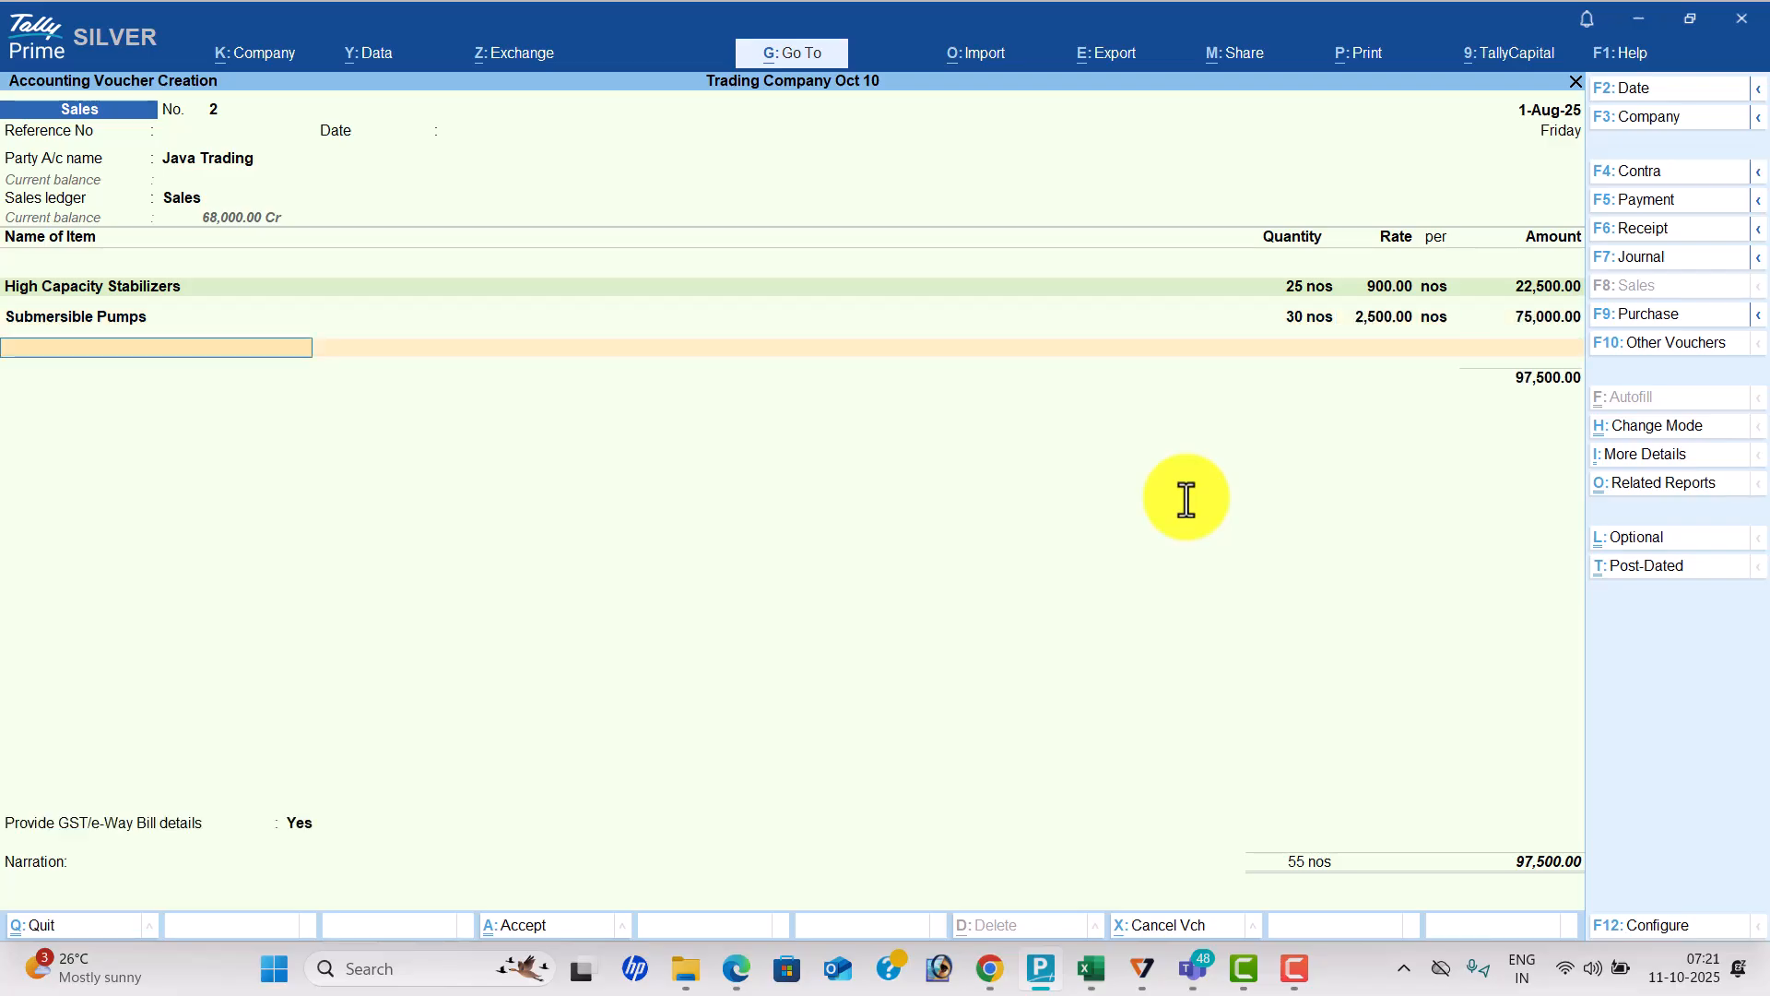
Add the CGST and SGST ledgers below the item lines of the sales voucher.
{"action": "key", "text": "Return"}
{"action": "type", "text": "cg"}
{"action": "key", "text": "Return"}
{"action": "type", "text": "s"}
{"action": "key", "text": "Return"}
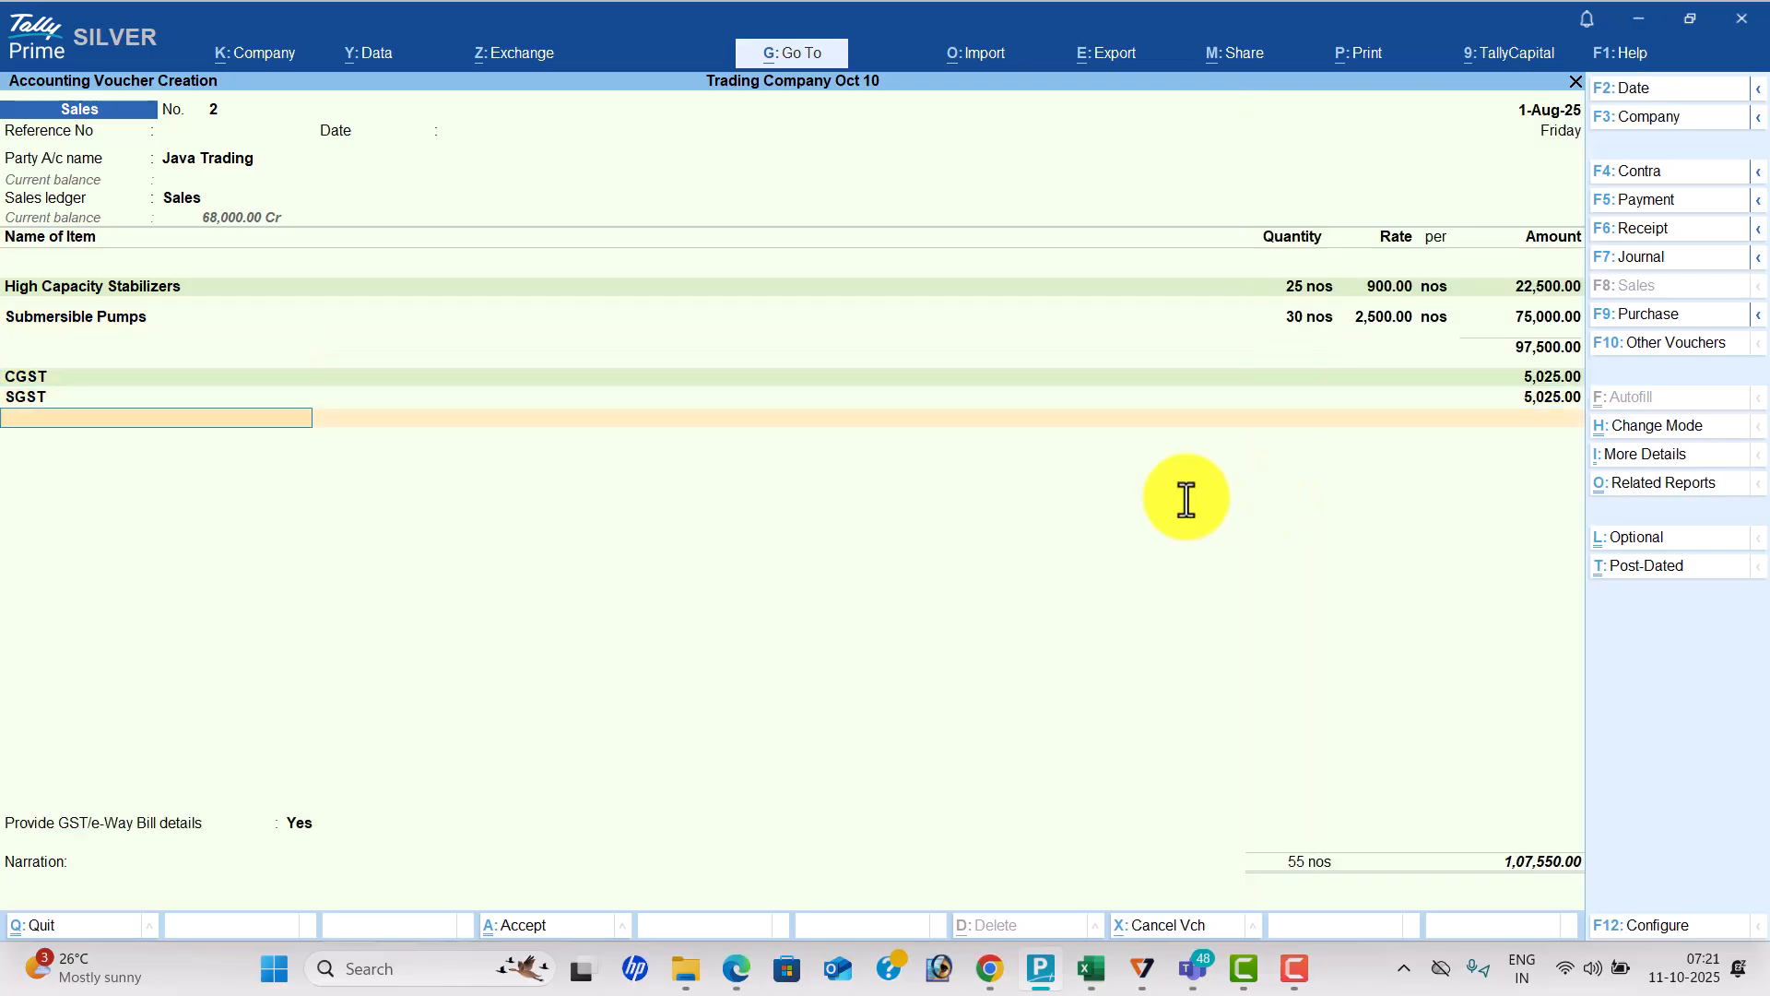
Set Provide GST/e-Way Bill details to No, compare the voucher with transaction 23 in the PDF, and save it.
{"action": "key", "text": "Return"}
{"action": "key", "text": "Up"}
{"action": "key", "text": "alt+Tab"}
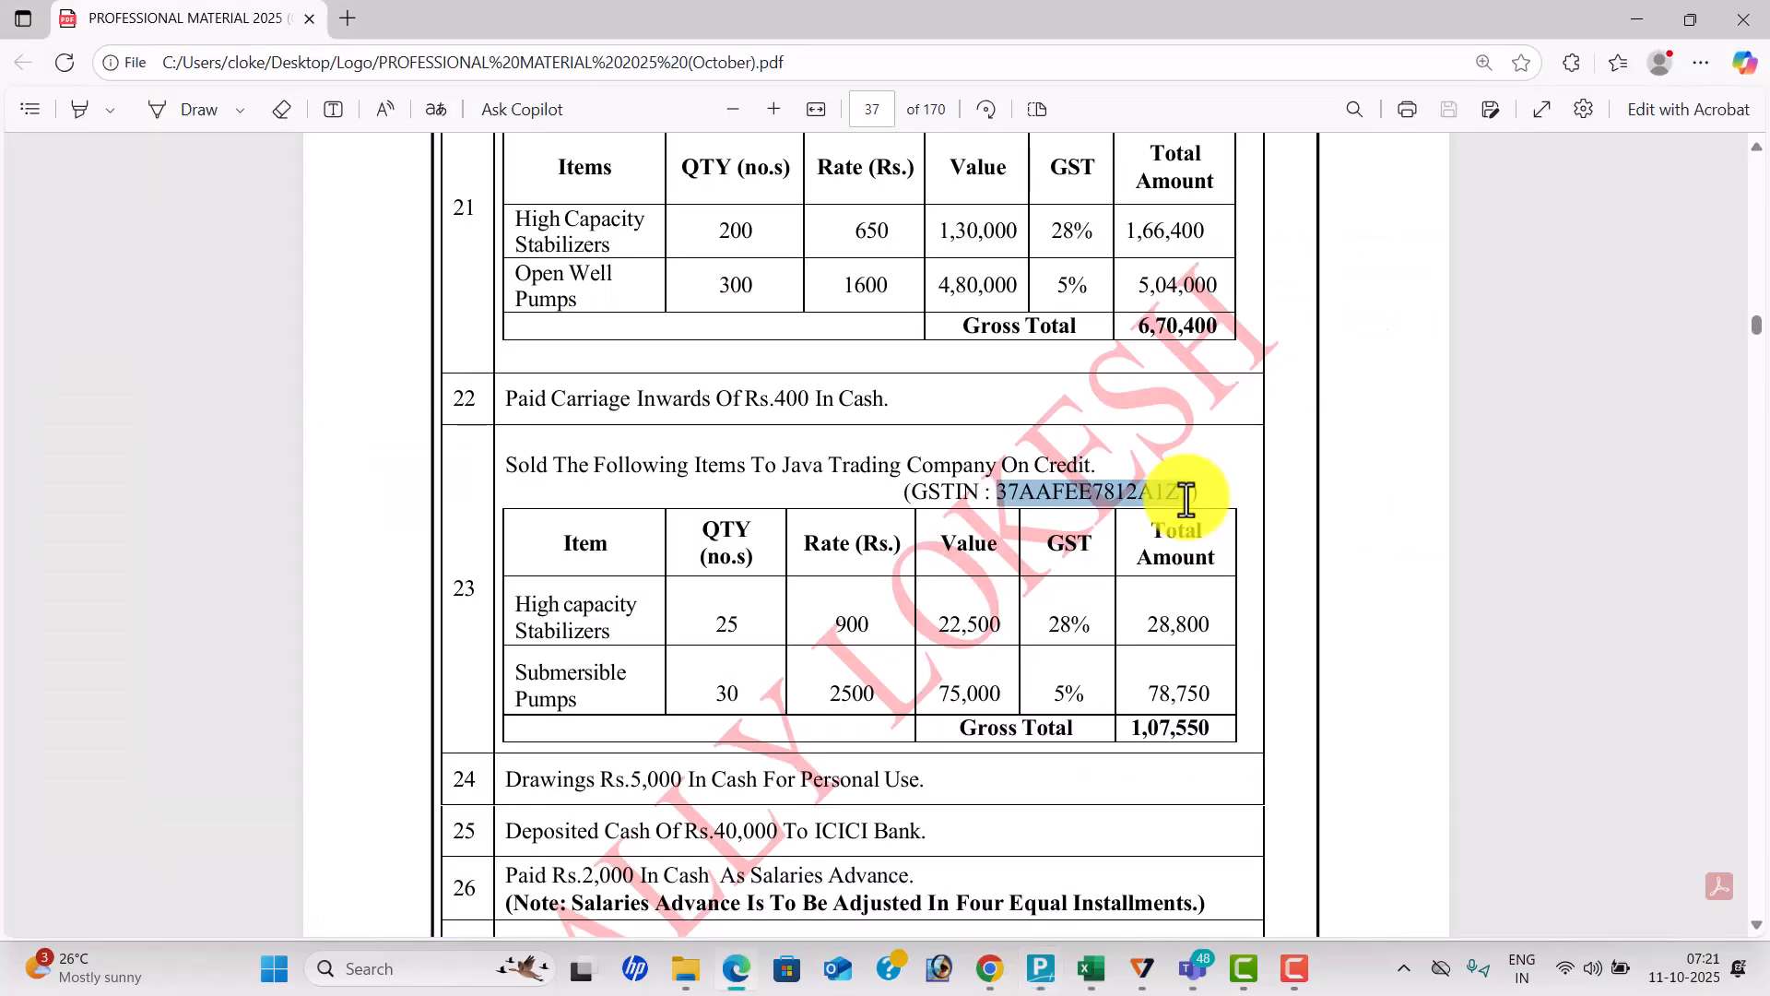
{"action": "key", "text": "alt+Tab"}
{"action": "key", "text": "Return"}
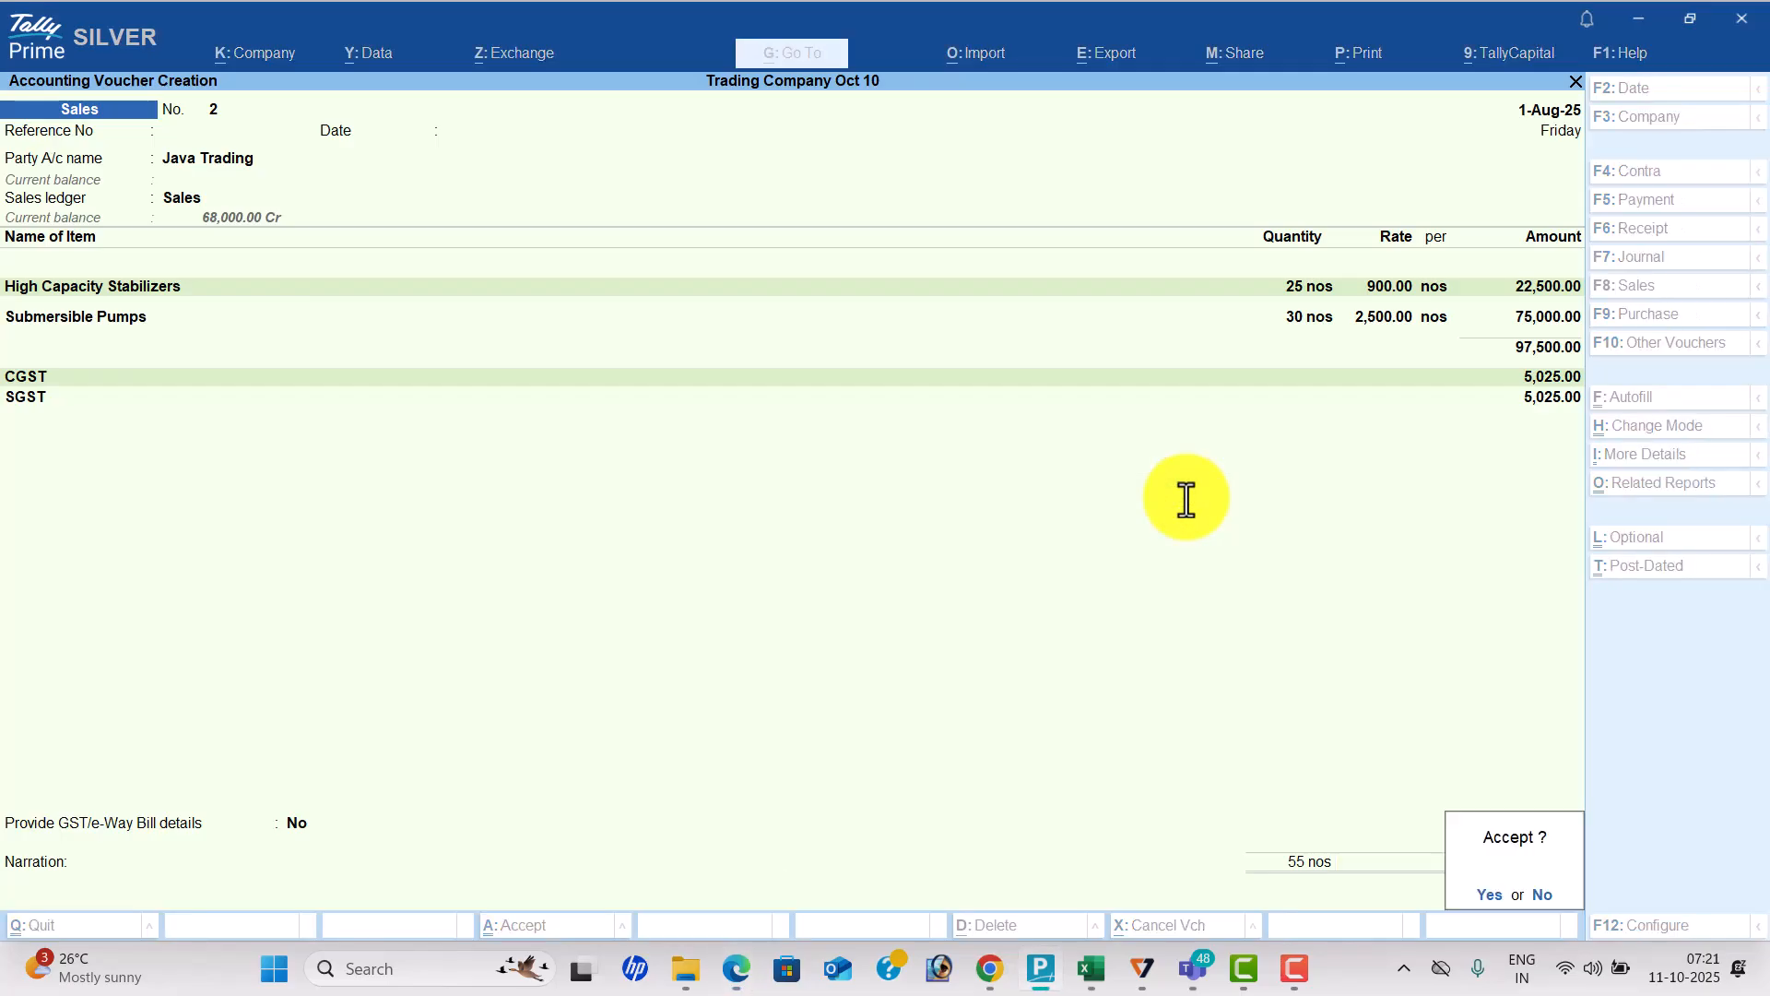
{"action": "key", "text": "Return"}
Start a payment voucher for transaction 26 of the exercise PDF and create a ledger named Salary Advance under Current Assets.
{"action": "key", "text": "alt+Tab"}
{"action": "scroll", "coordinate": [1187, 499], "scroll_direction": "down", "scroll_amount": 3}
{"action": "scroll", "coordinate": [1186, 499], "scroll_direction": "down", "scroll_amount": 3}
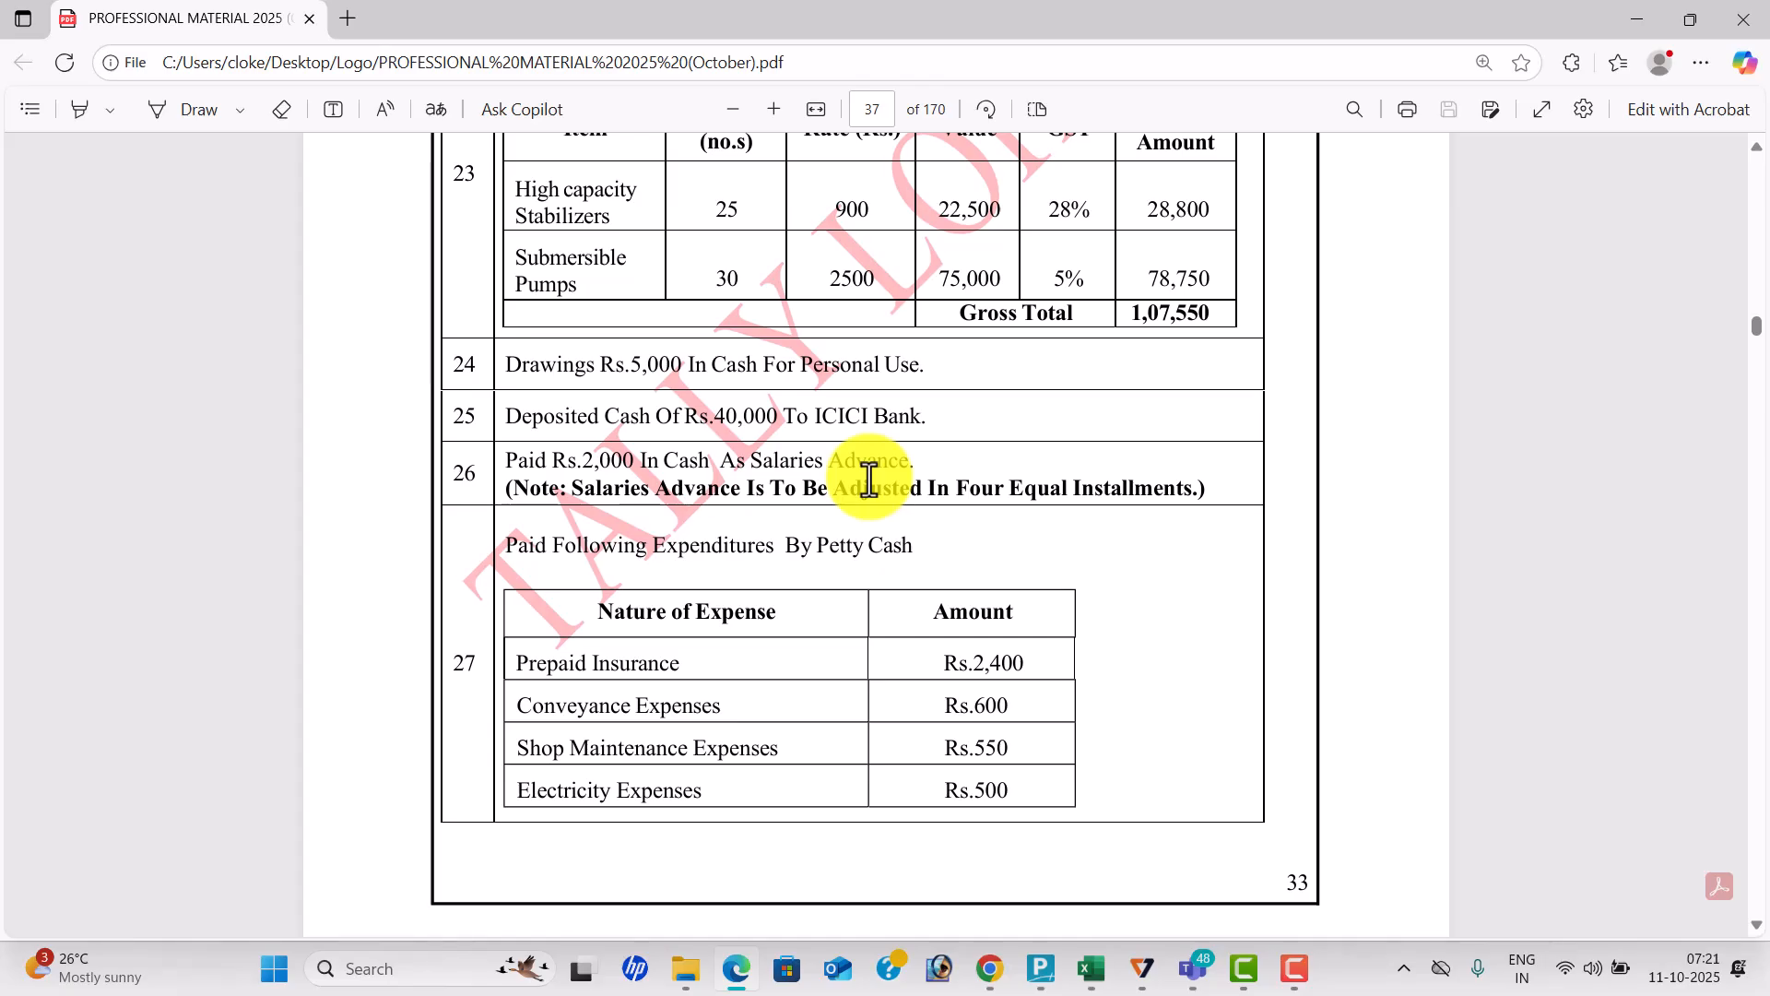
{"action": "key", "text": "alt+Tab"}
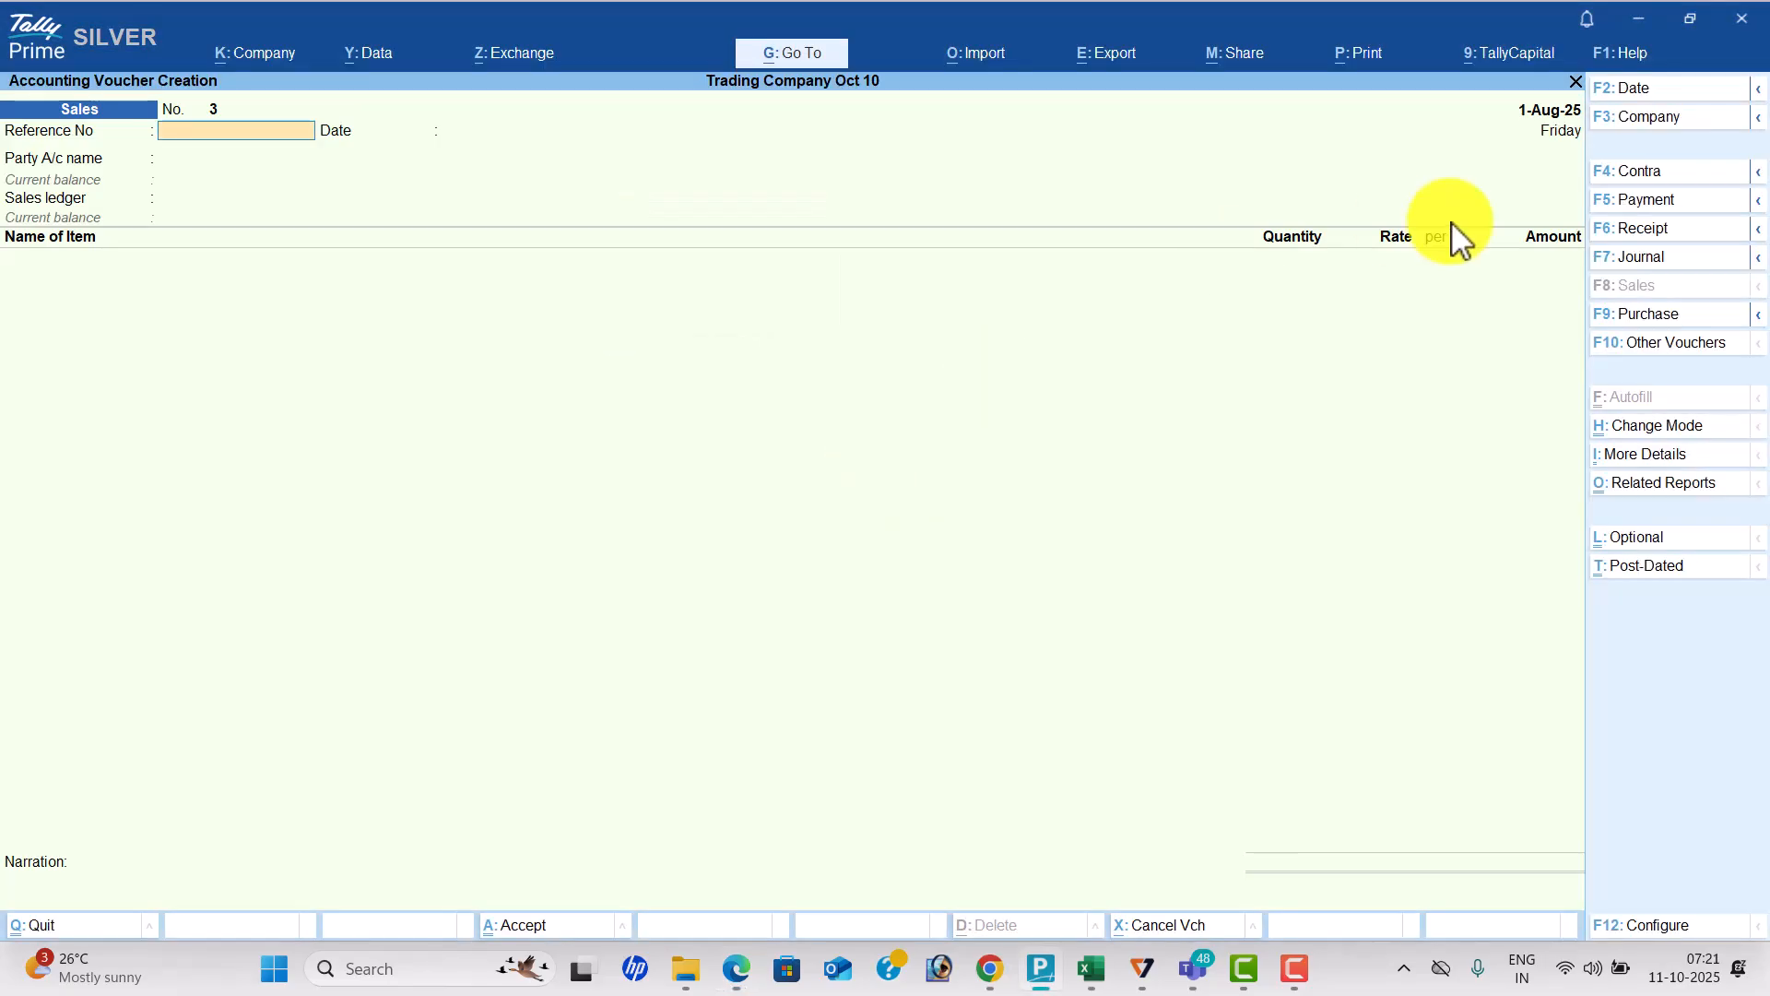
{"action": "left_click", "coordinate": [1665, 199]}
{"action": "key", "text": "alt+c"}
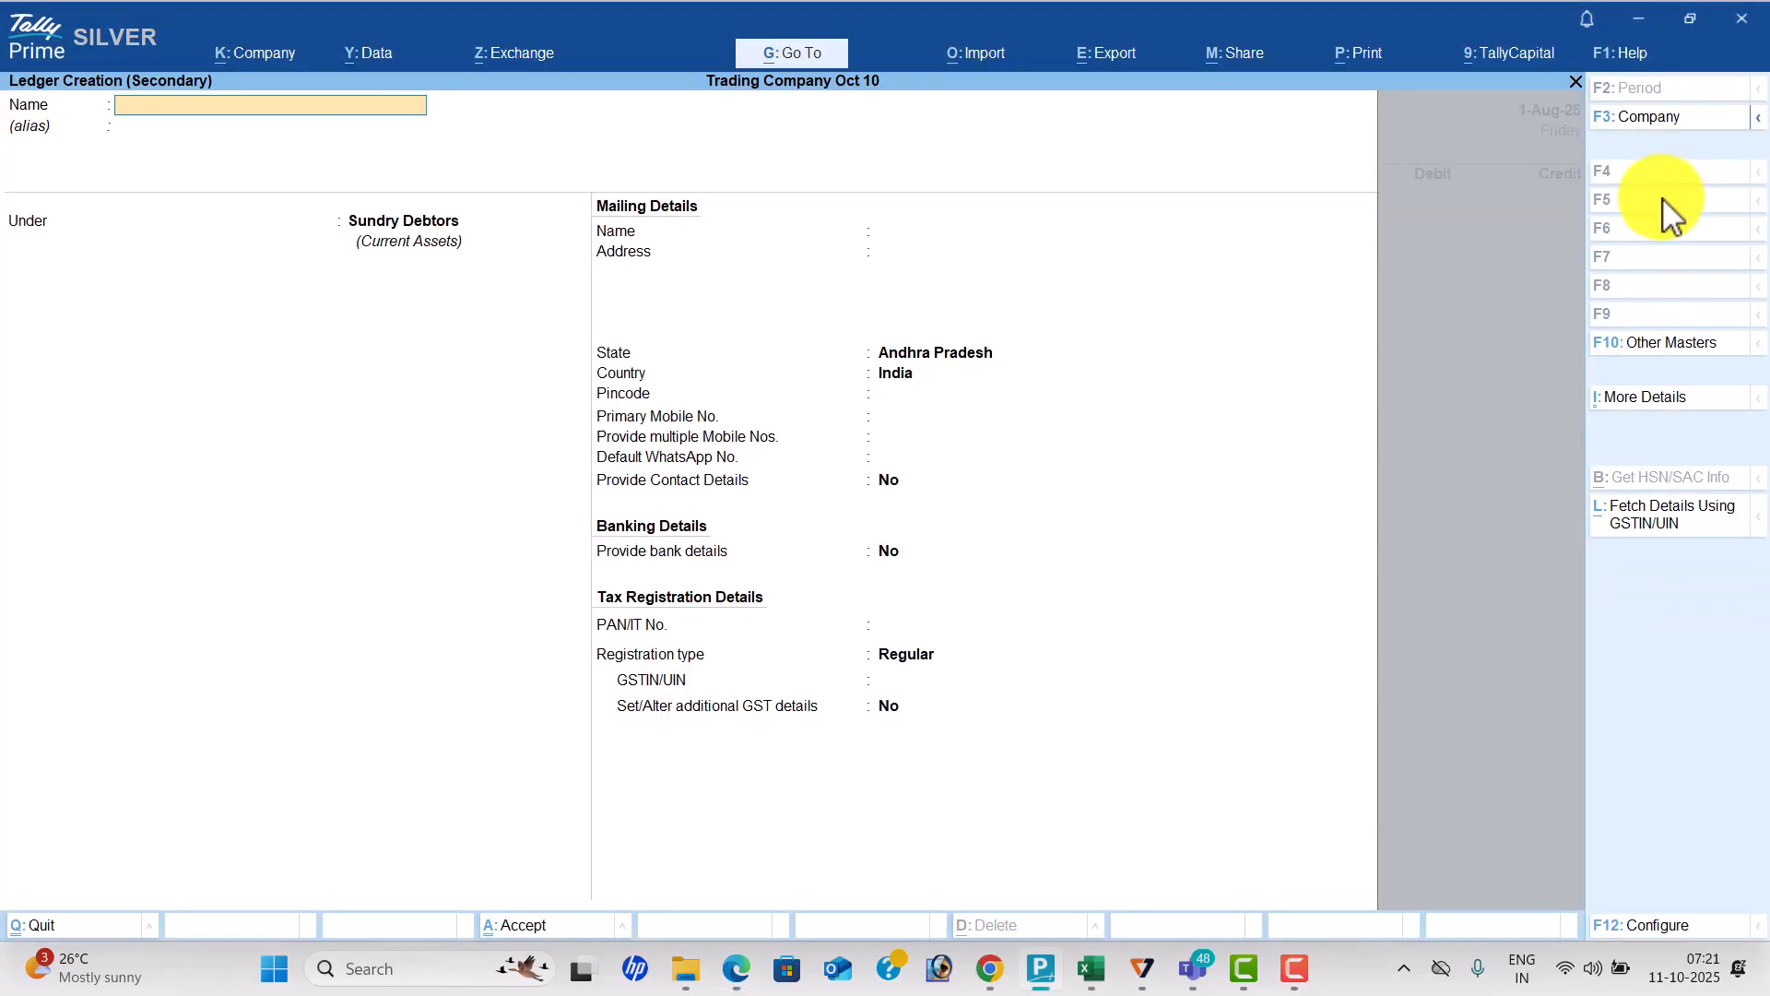
{"action": "type", "text": "Salary Advance"}
{"action": "key", "text": "Return"}
{"action": "type", "text": "Cu"}
{"action": "key", "text": "Return"}
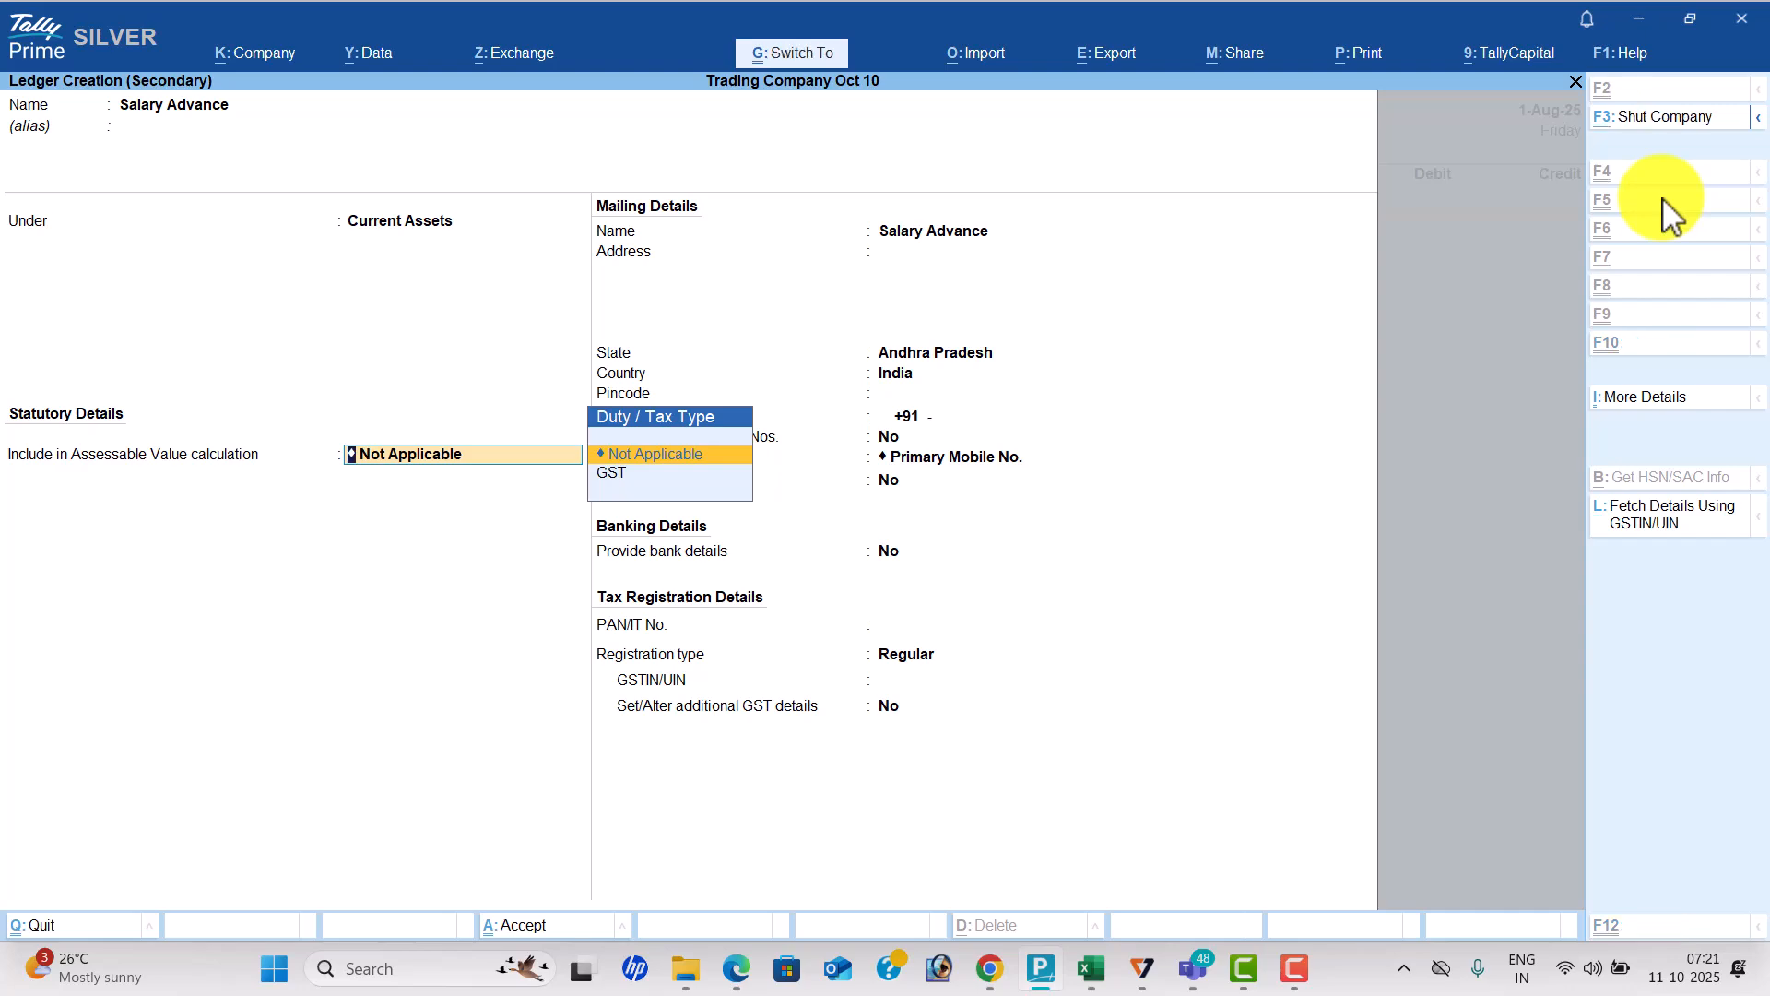
{"action": "key", "text": "ctrl+a"}
Debit Salary Advance with 2,000, credit Cash, and save the payment voucher with a blank narration.
{"action": "key", "text": "alt+Tab"}
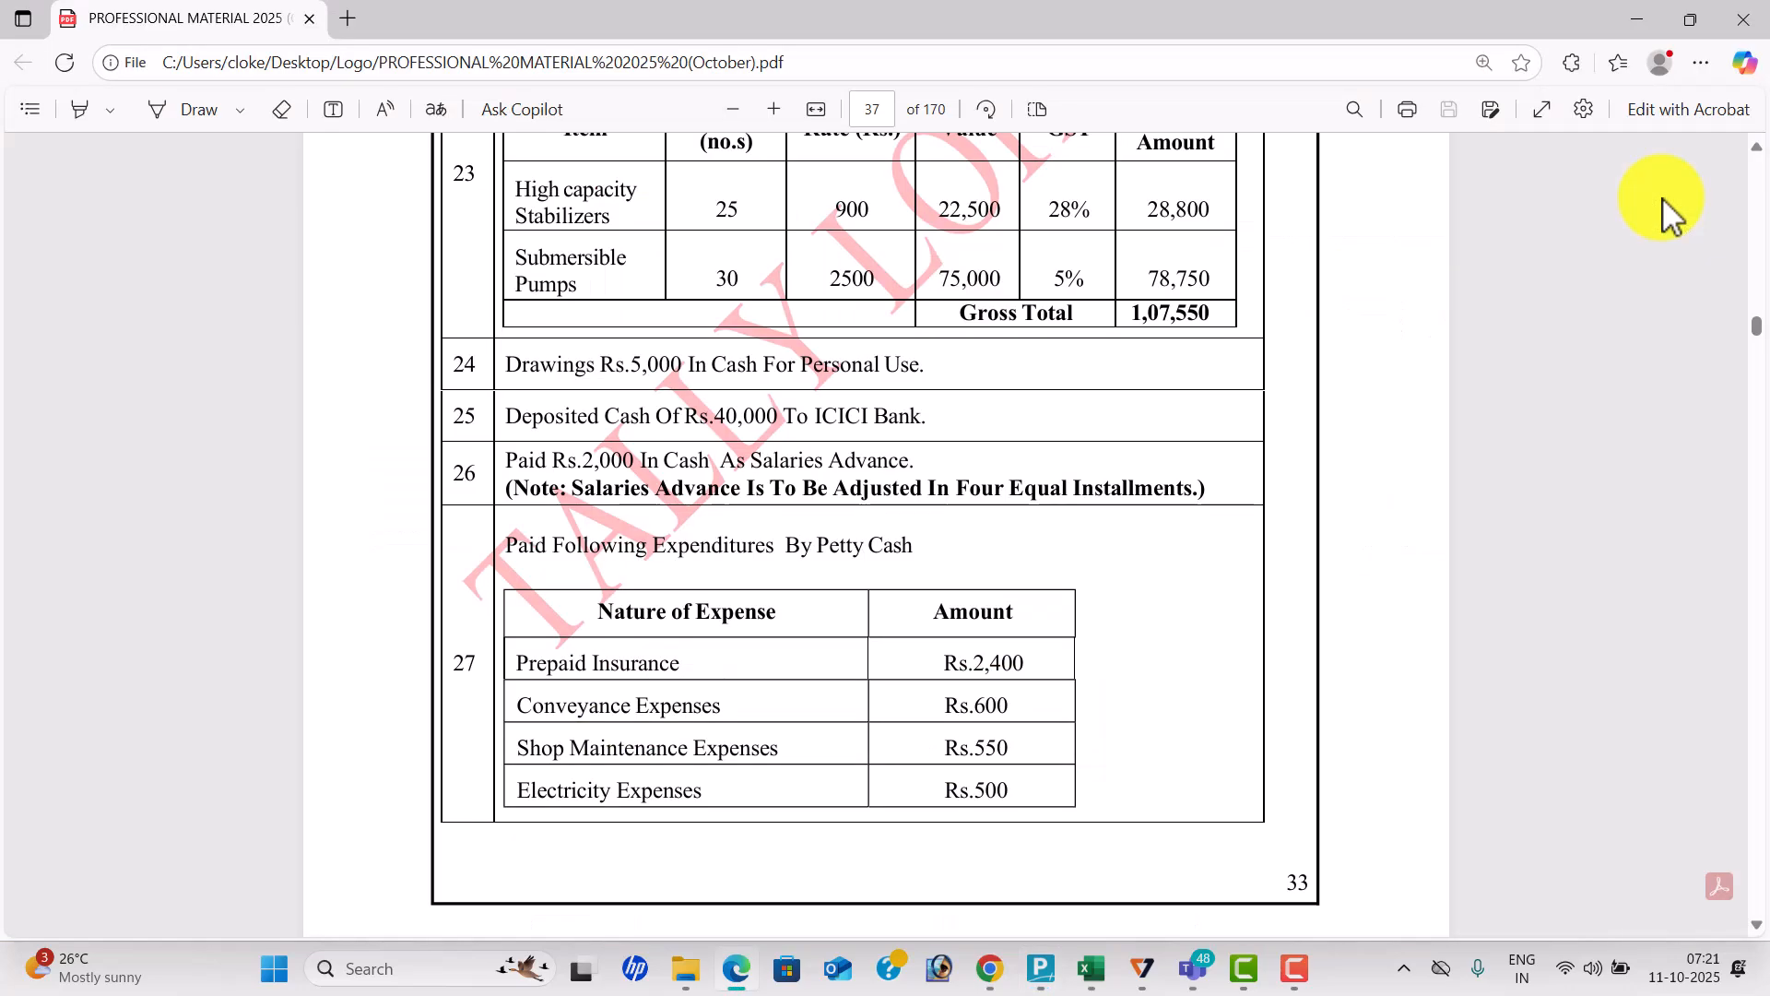
{"action": "key", "text": "alt+Tab"}
{"action": "type", "text": "2000"}
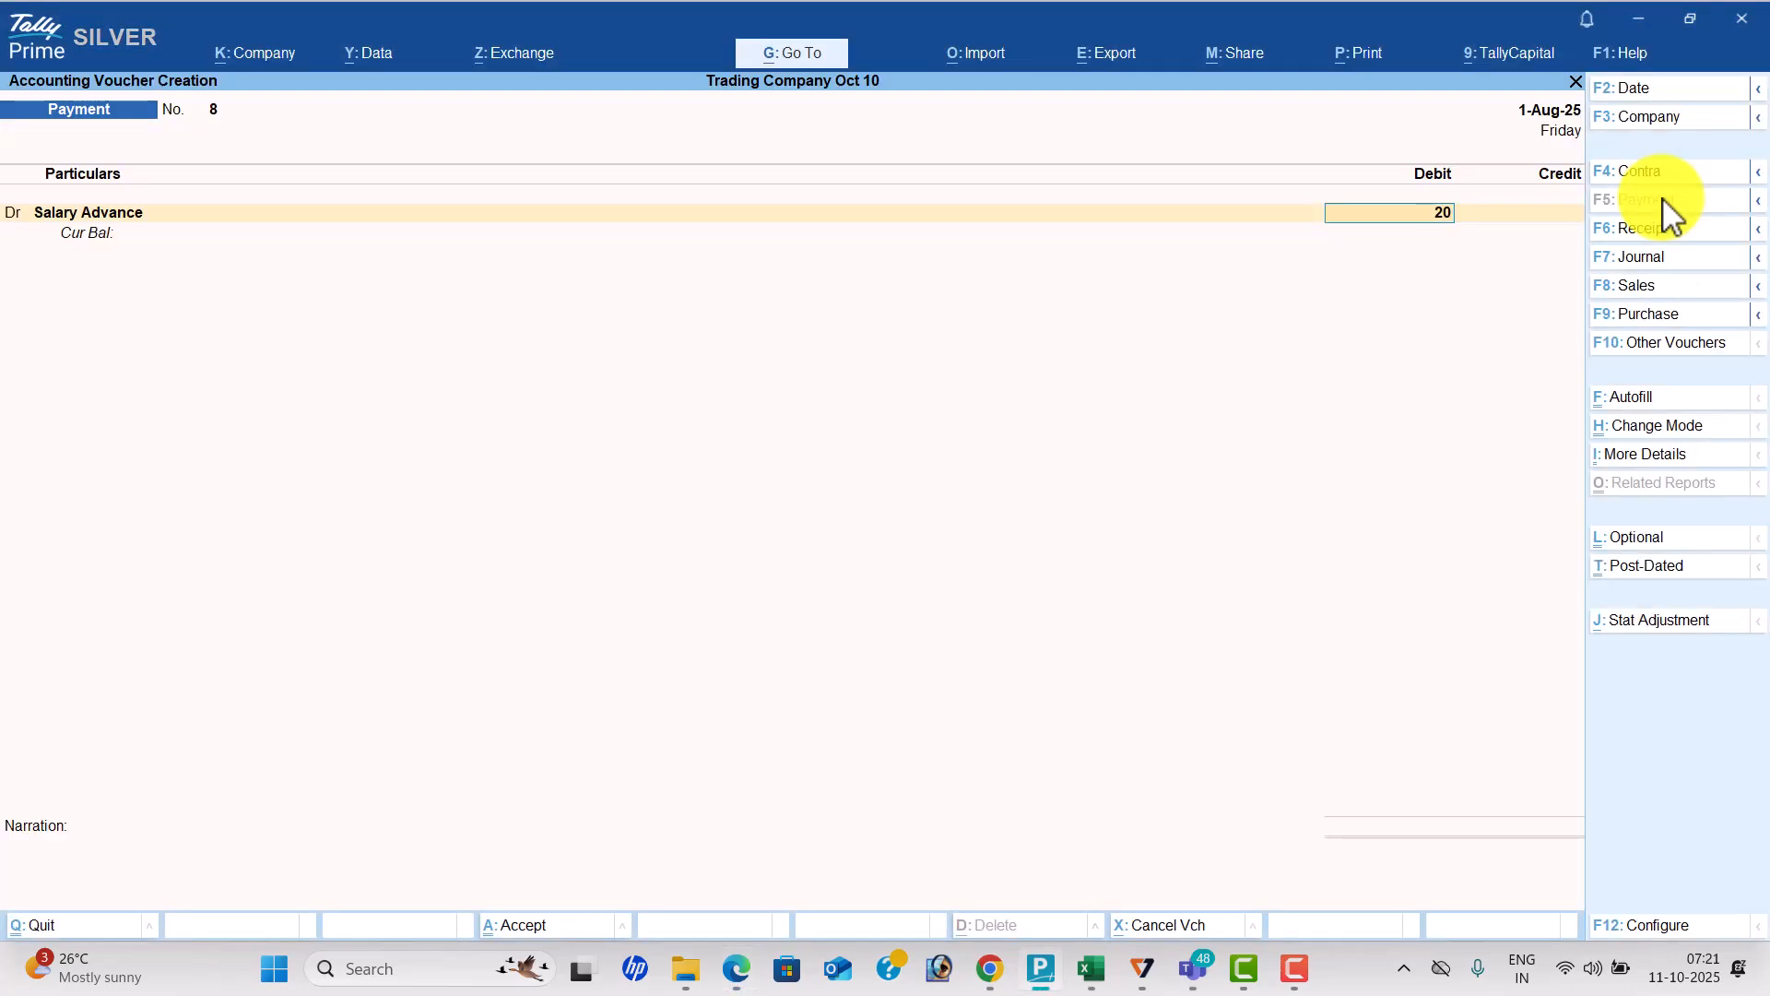
{"action": "key", "text": "Return"}
{"action": "key", "text": "Down"}
{"action": "key", "text": "Down"}
{"action": "key", "text": "Down"}
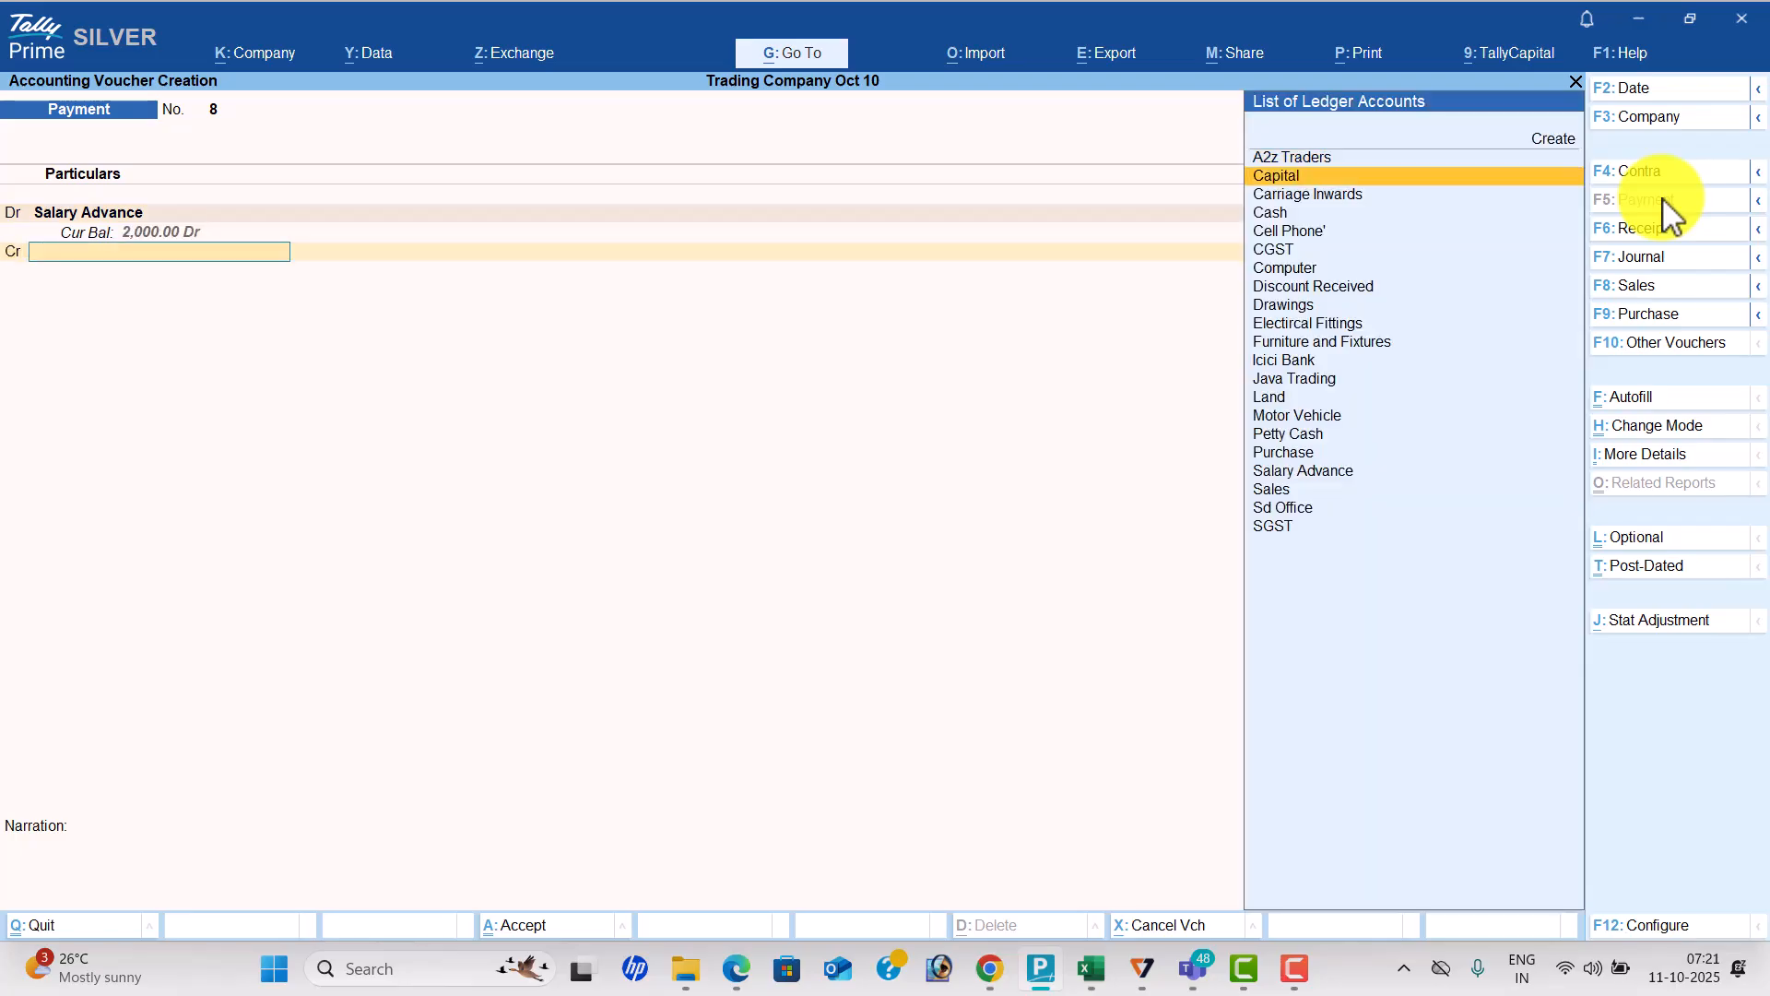
{"action": "key", "text": "Return"}
{"action": "key", "text": "Return"}
{"action": "key", "text": "Return"}
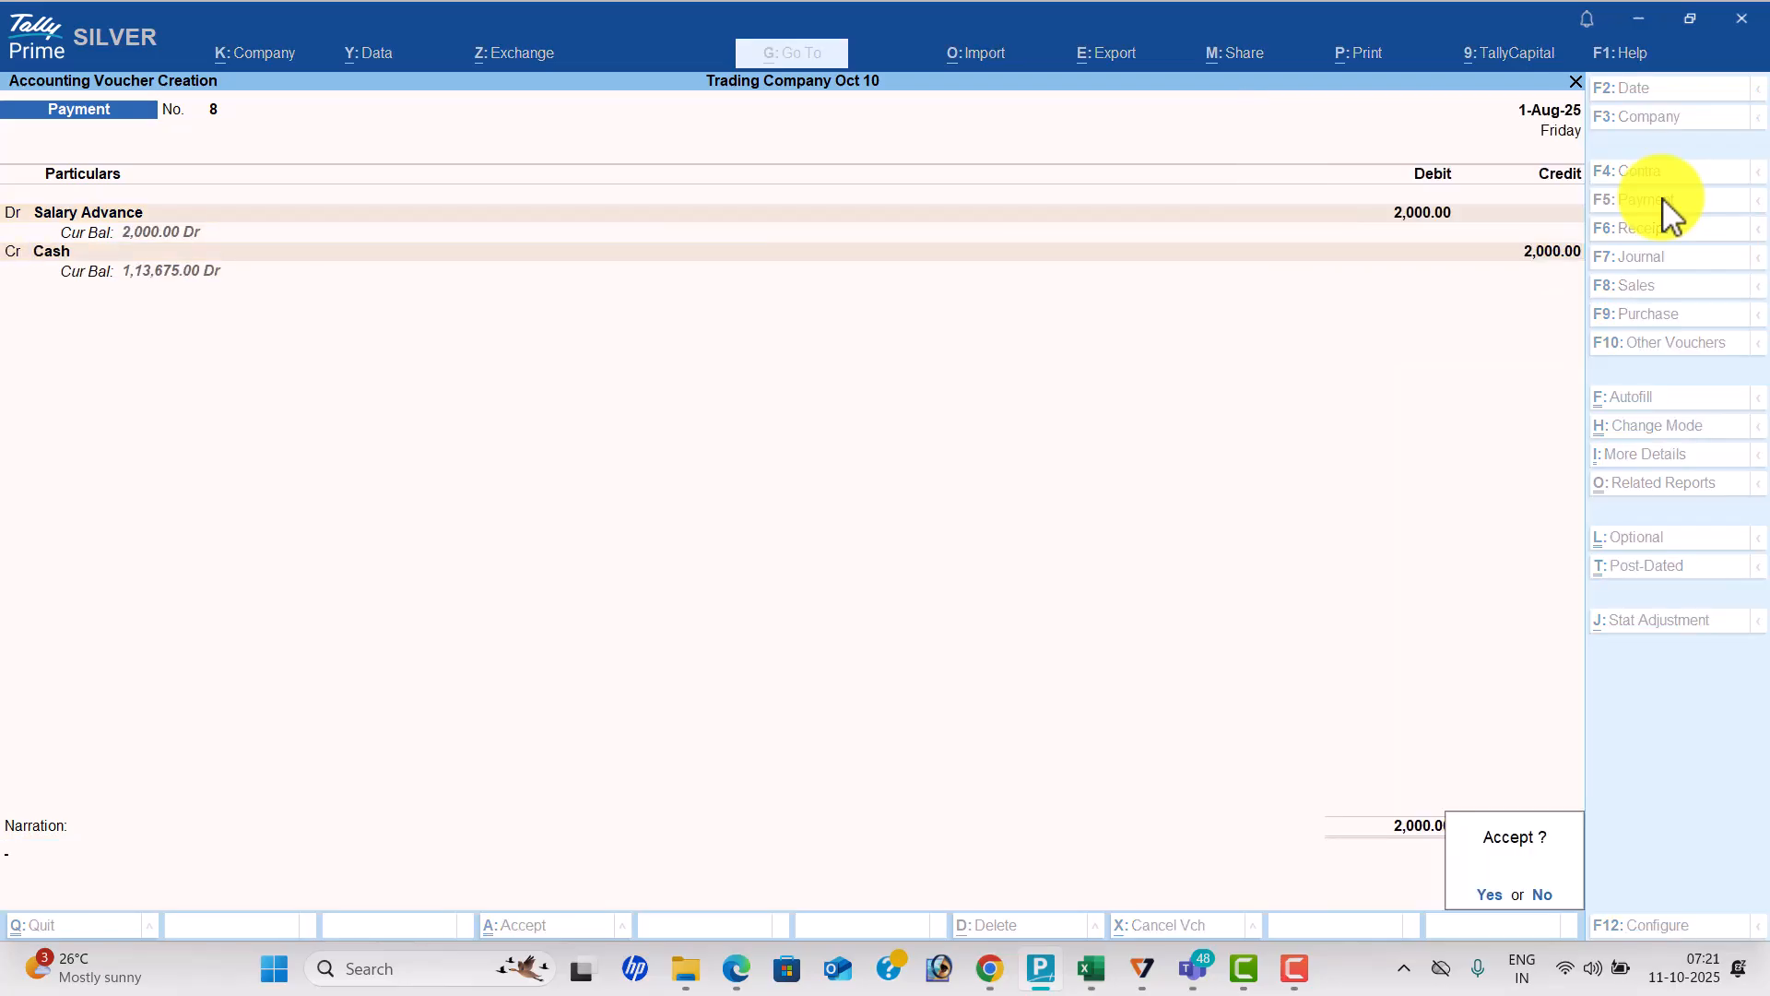
{"action": "key", "text": "Return"}
Switch to the exercise PDF and read through the remaining September transactions and the October transactions.
{"action": "key", "text": "alt+Tab"}
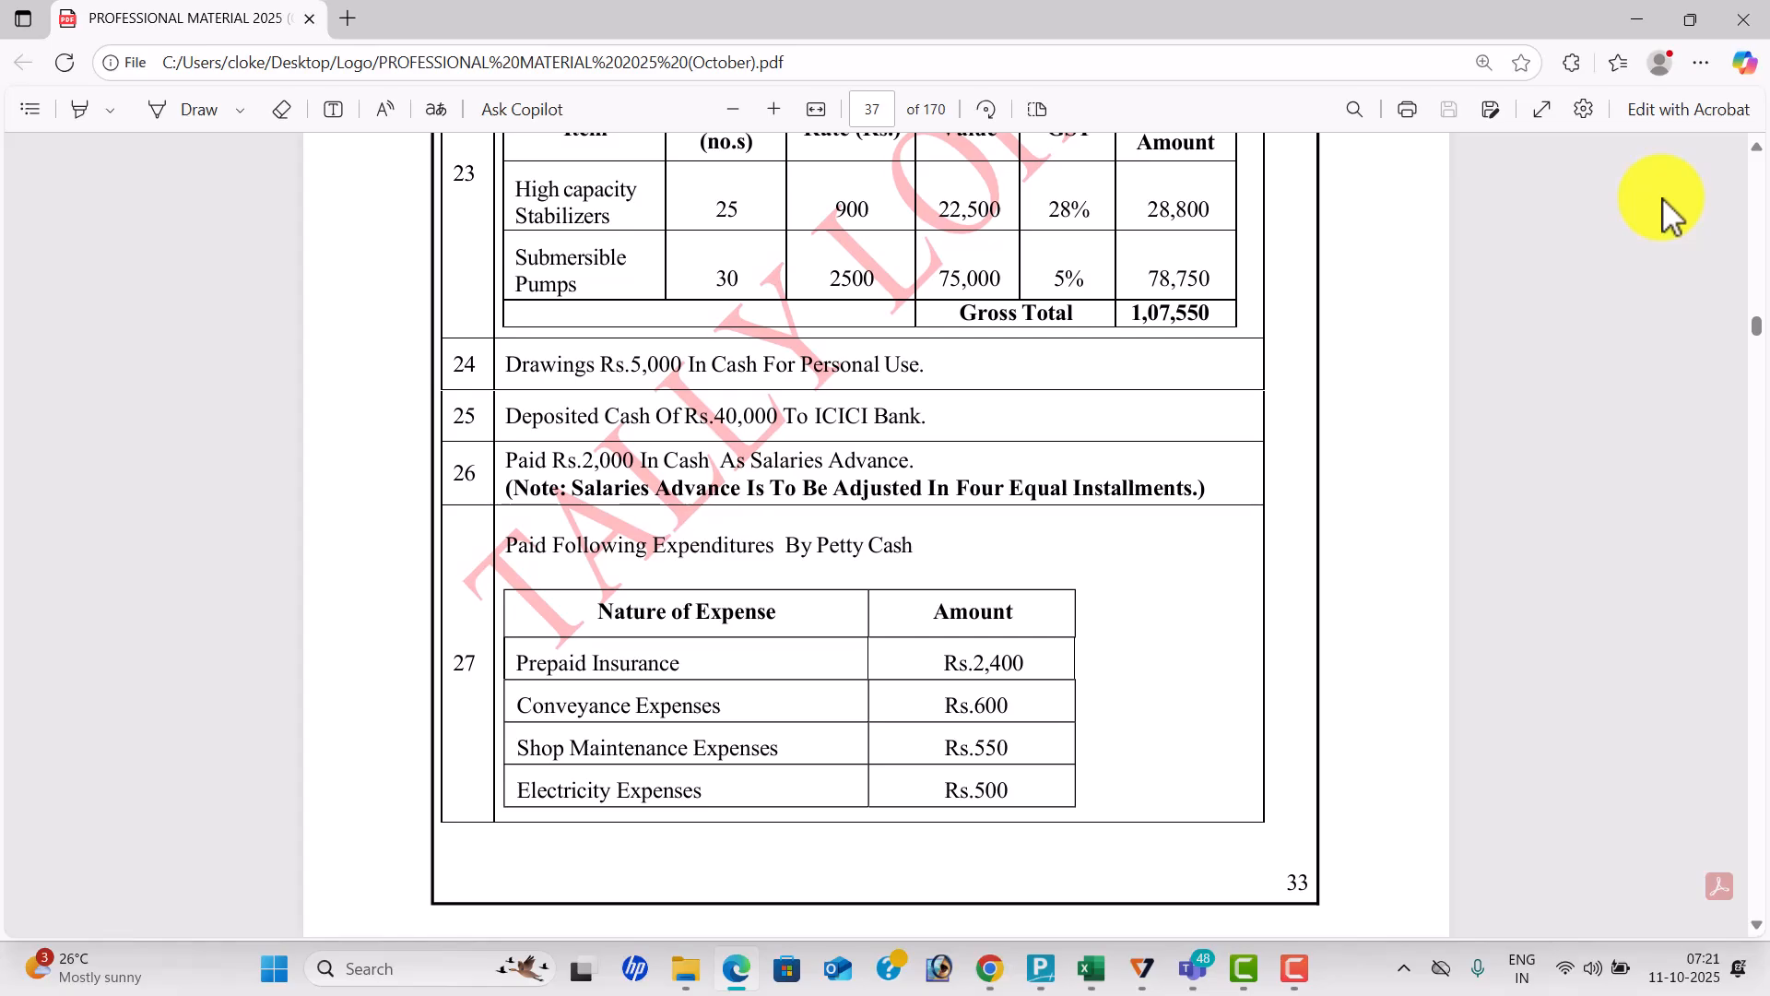
{"action": "scroll", "coordinate": [1663, 197], "scroll_direction": "down", "scroll_amount": 1}
{"action": "scroll", "coordinate": [1663, 197], "scroll_direction": "down", "scroll_amount": 1}
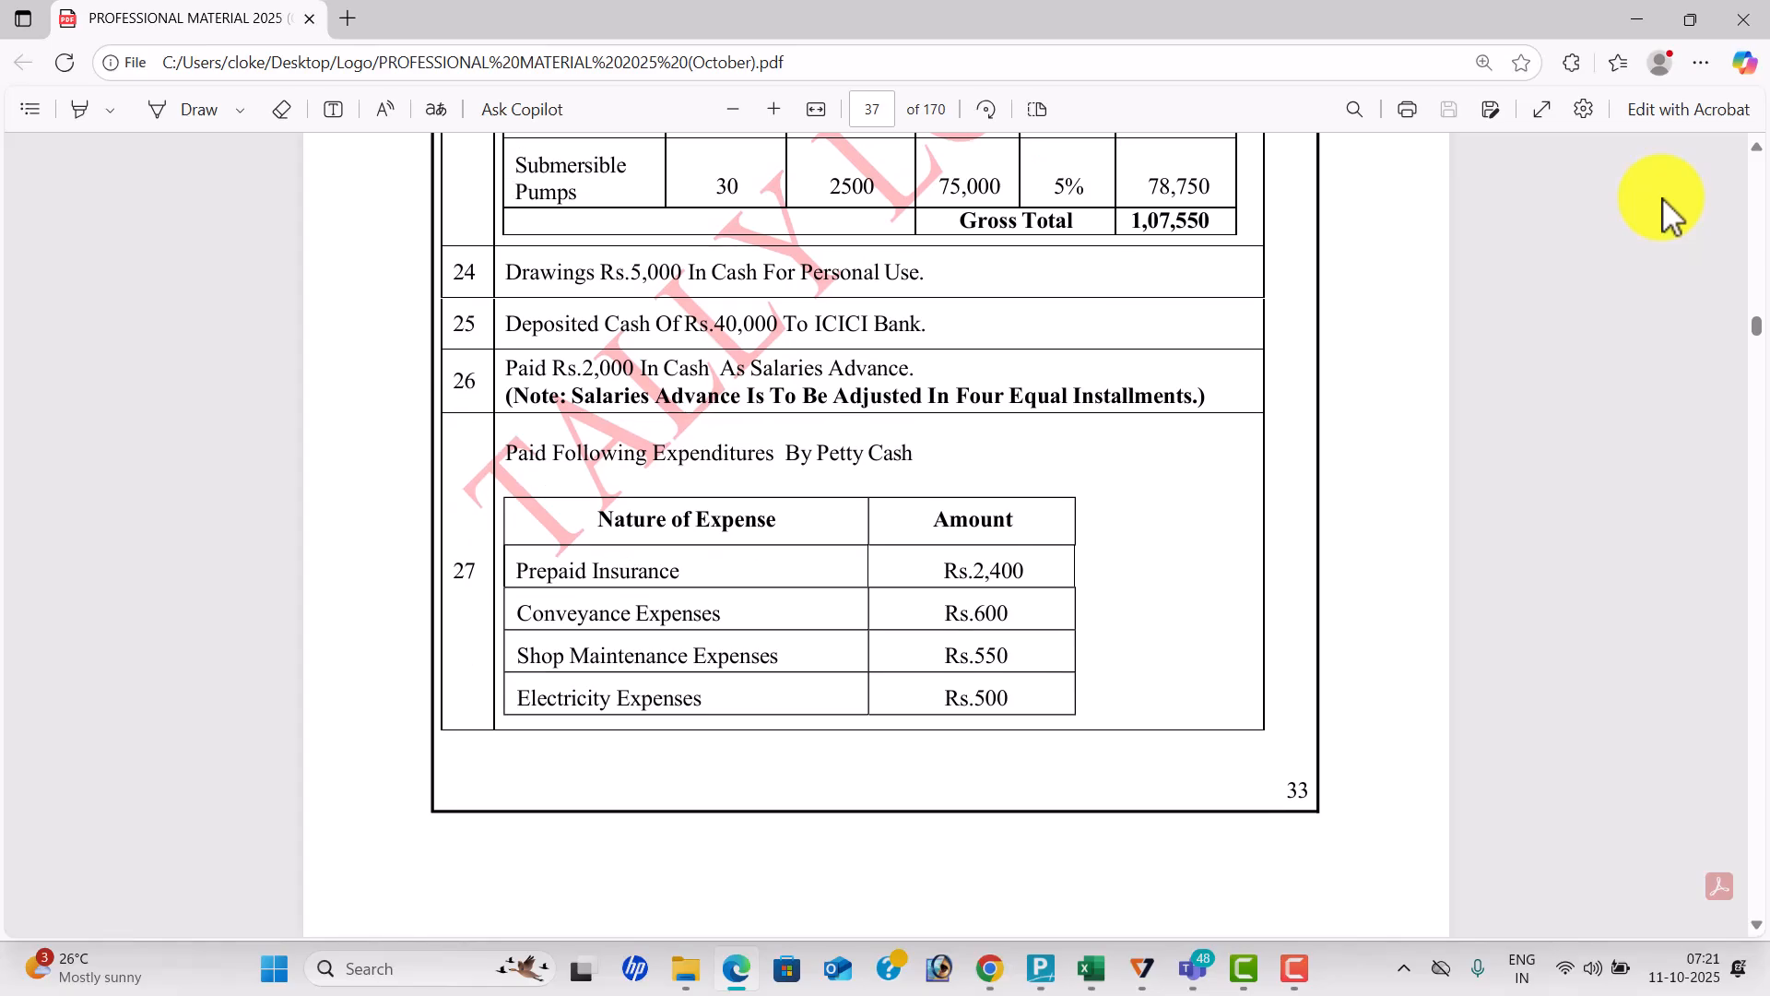
{"action": "scroll", "coordinate": [1663, 197], "scroll_direction": "down", "scroll_amount": 12}
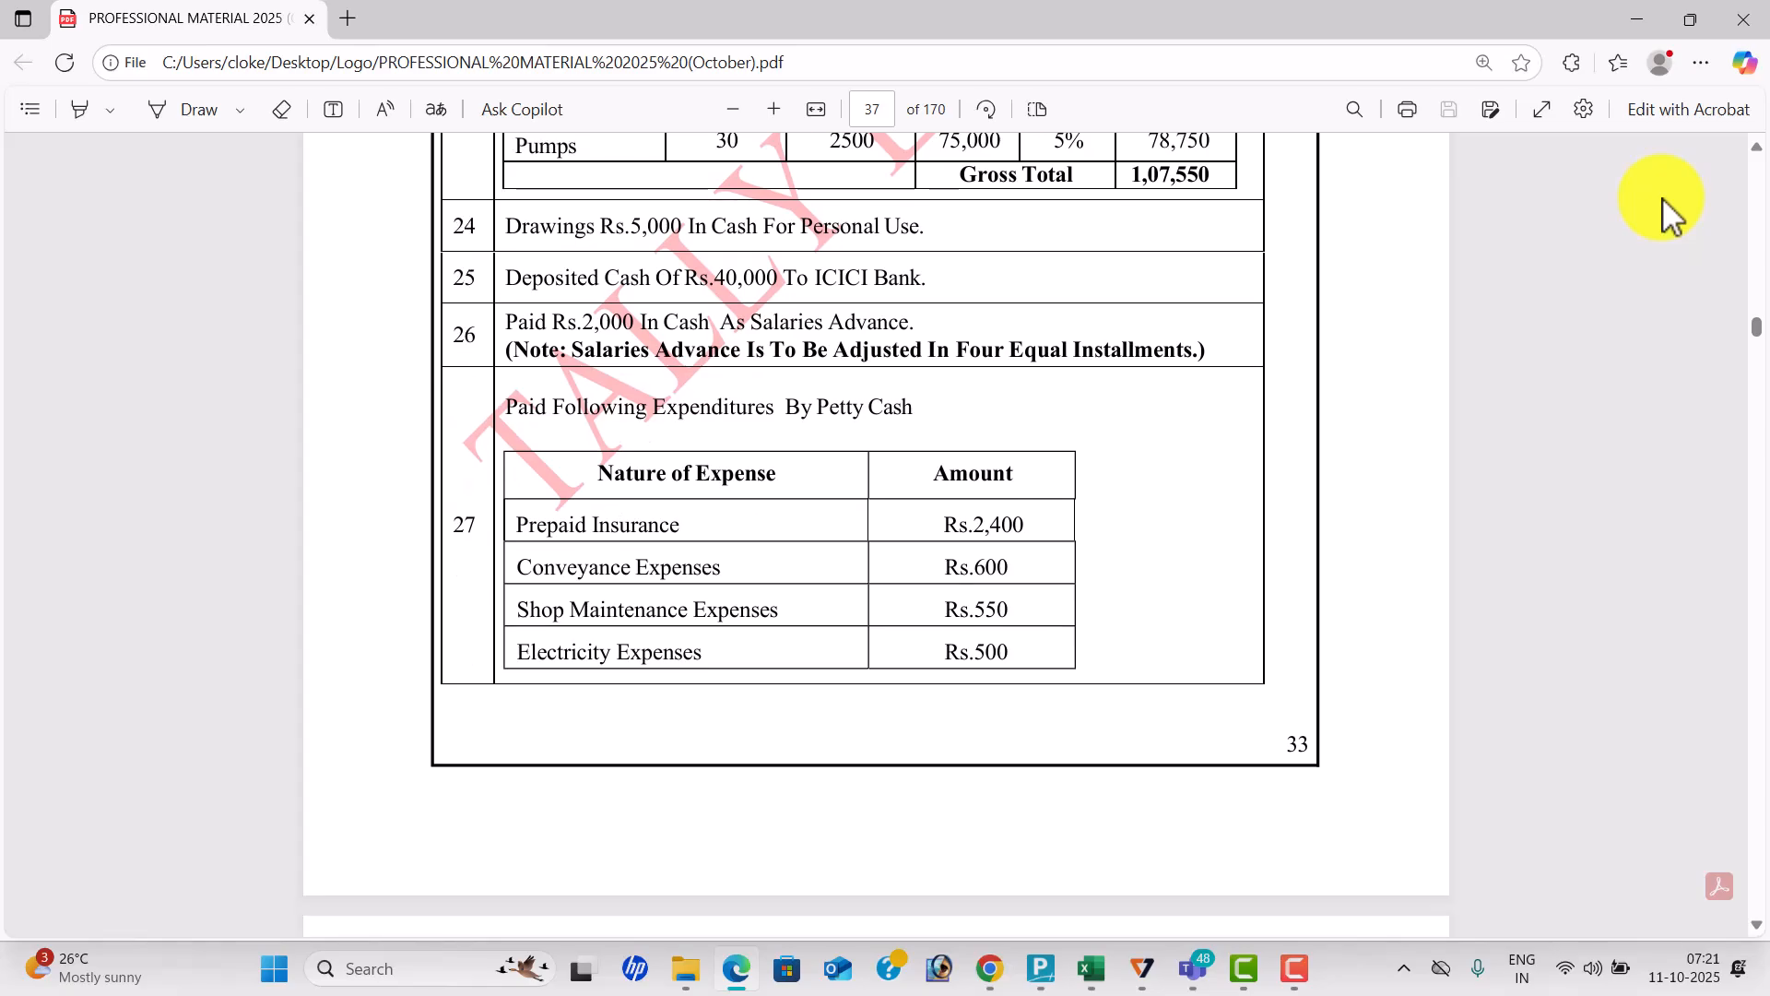
{"action": "scroll", "coordinate": [1663, 198], "scroll_direction": "down", "scroll_amount": 2}
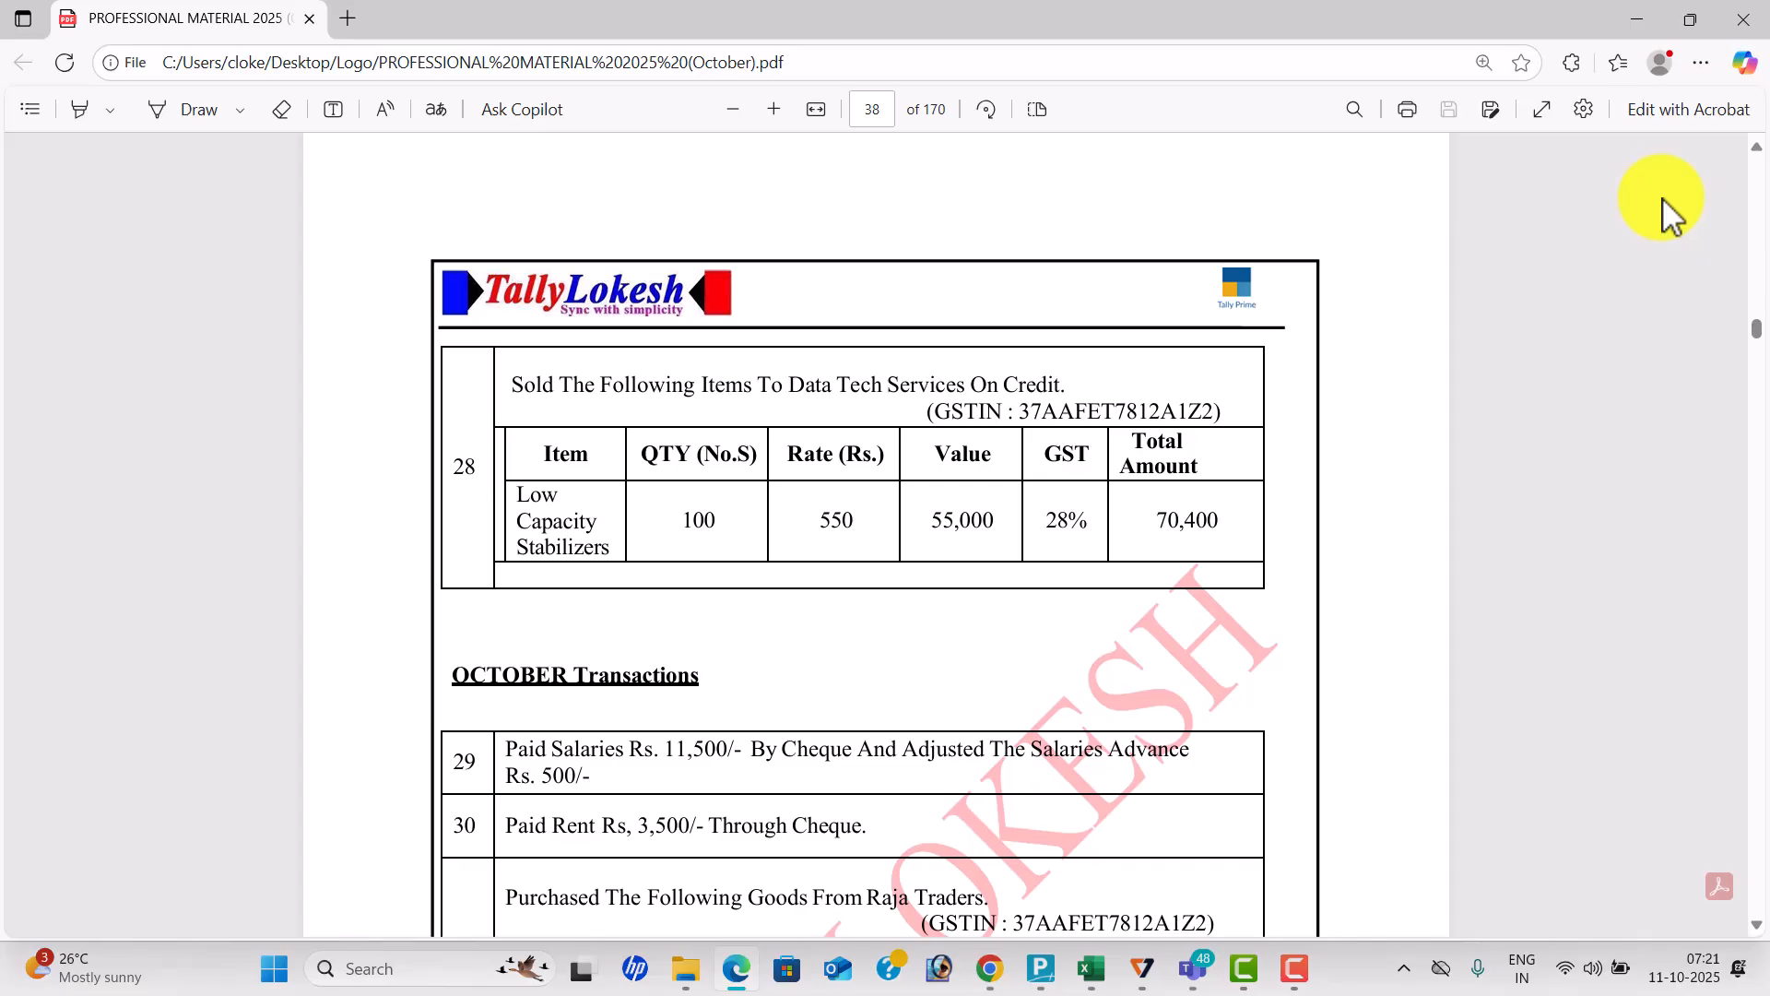
{"action": "scroll", "coordinate": [1662, 198], "scroll_direction": "down", "scroll_amount": 9}
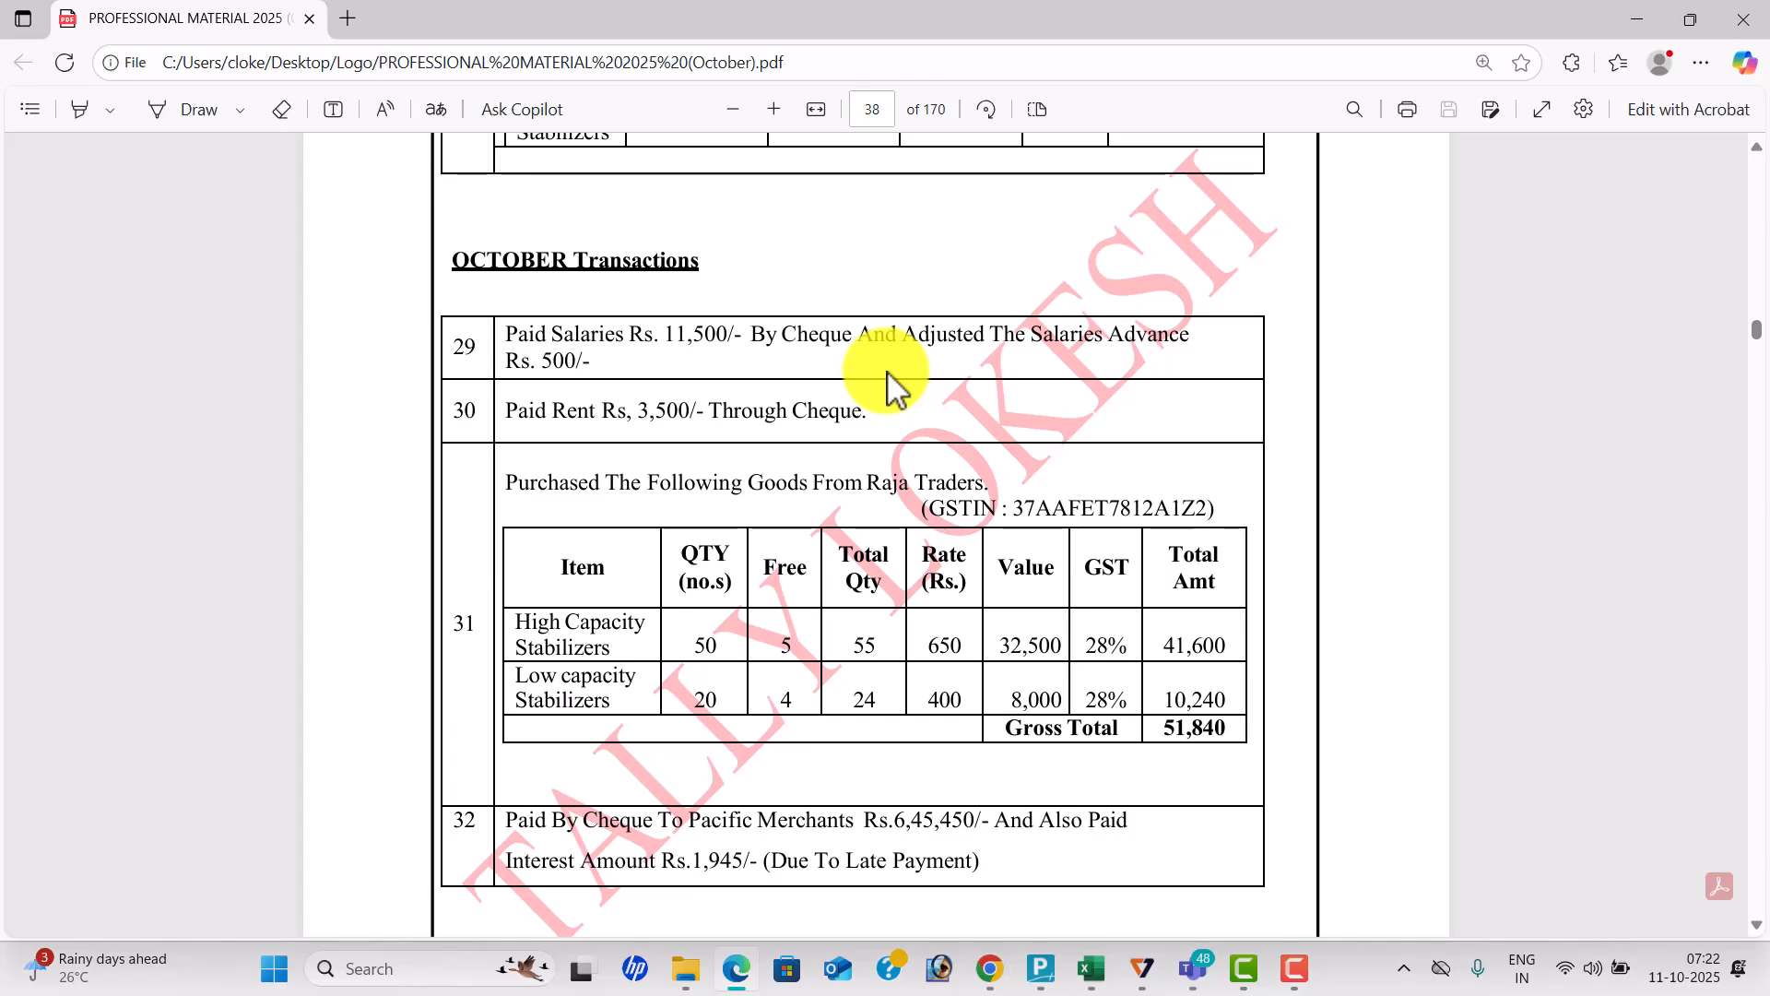
Return to TallyPrime and create a ledger named Salaries under Indirect Expenses for the debit line of a new payment voucher.
{"action": "key", "text": "alt+Tab"}
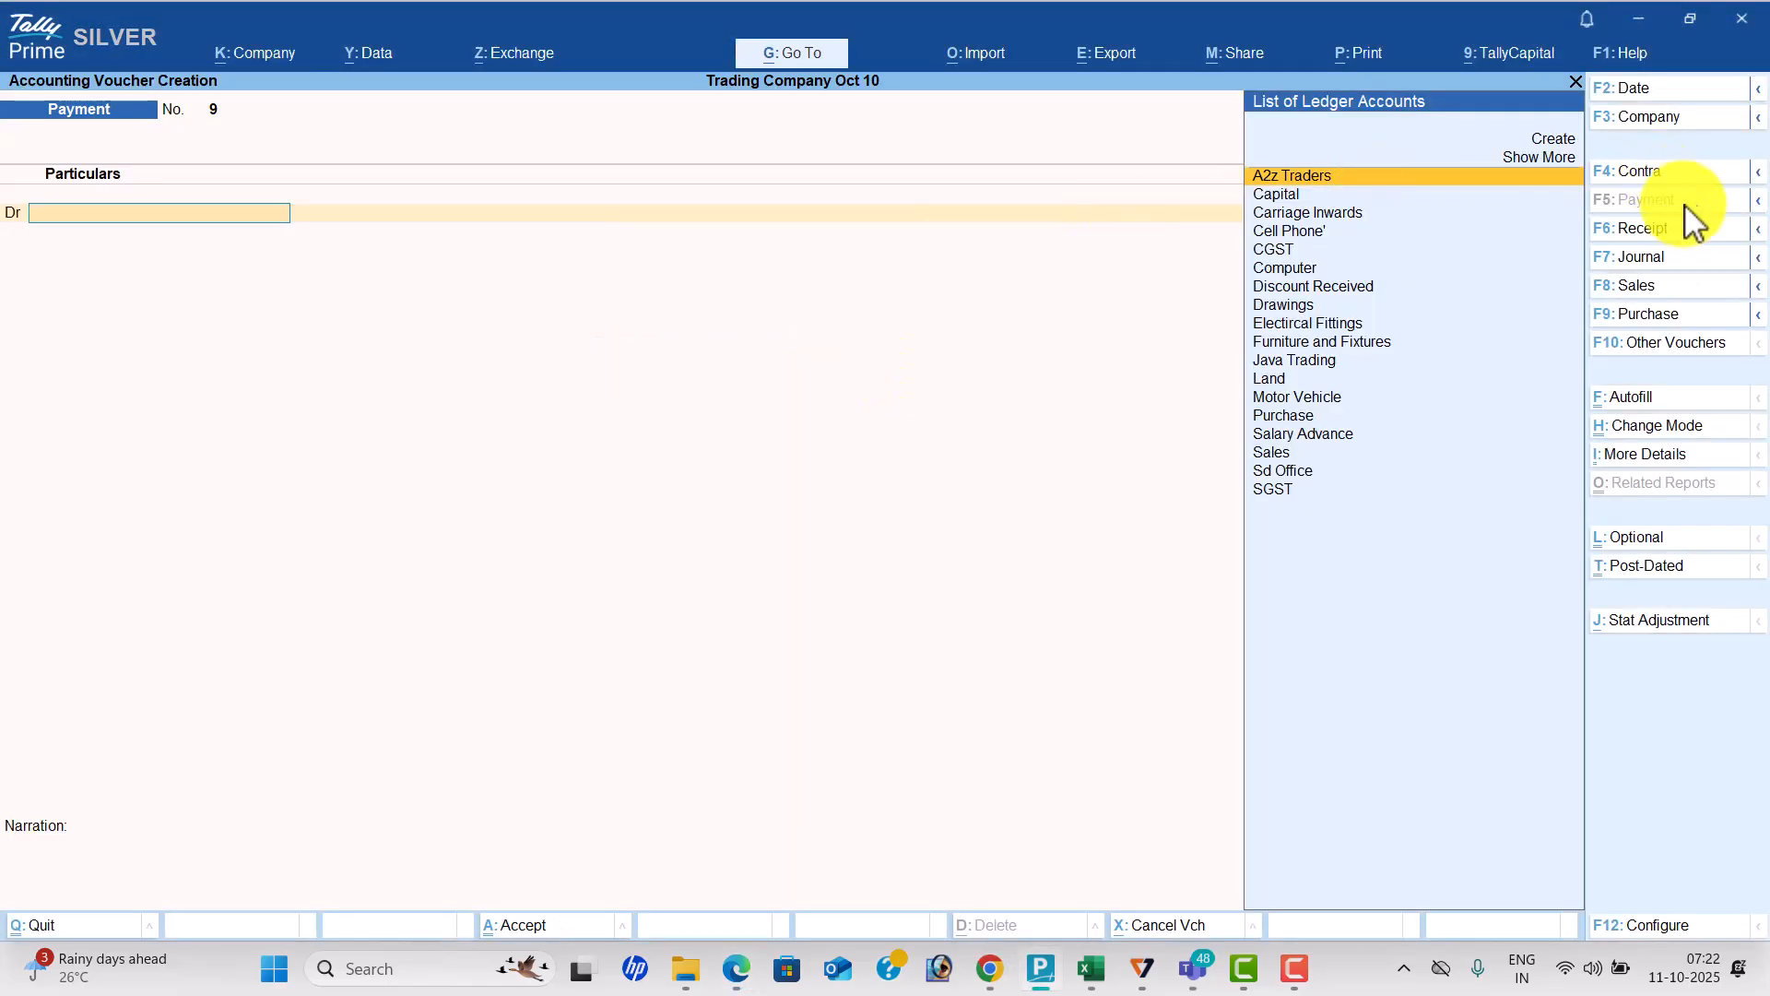
{"action": "left_click", "coordinate": [1681, 233]}
{"action": "left_click", "coordinate": [1667, 210]}
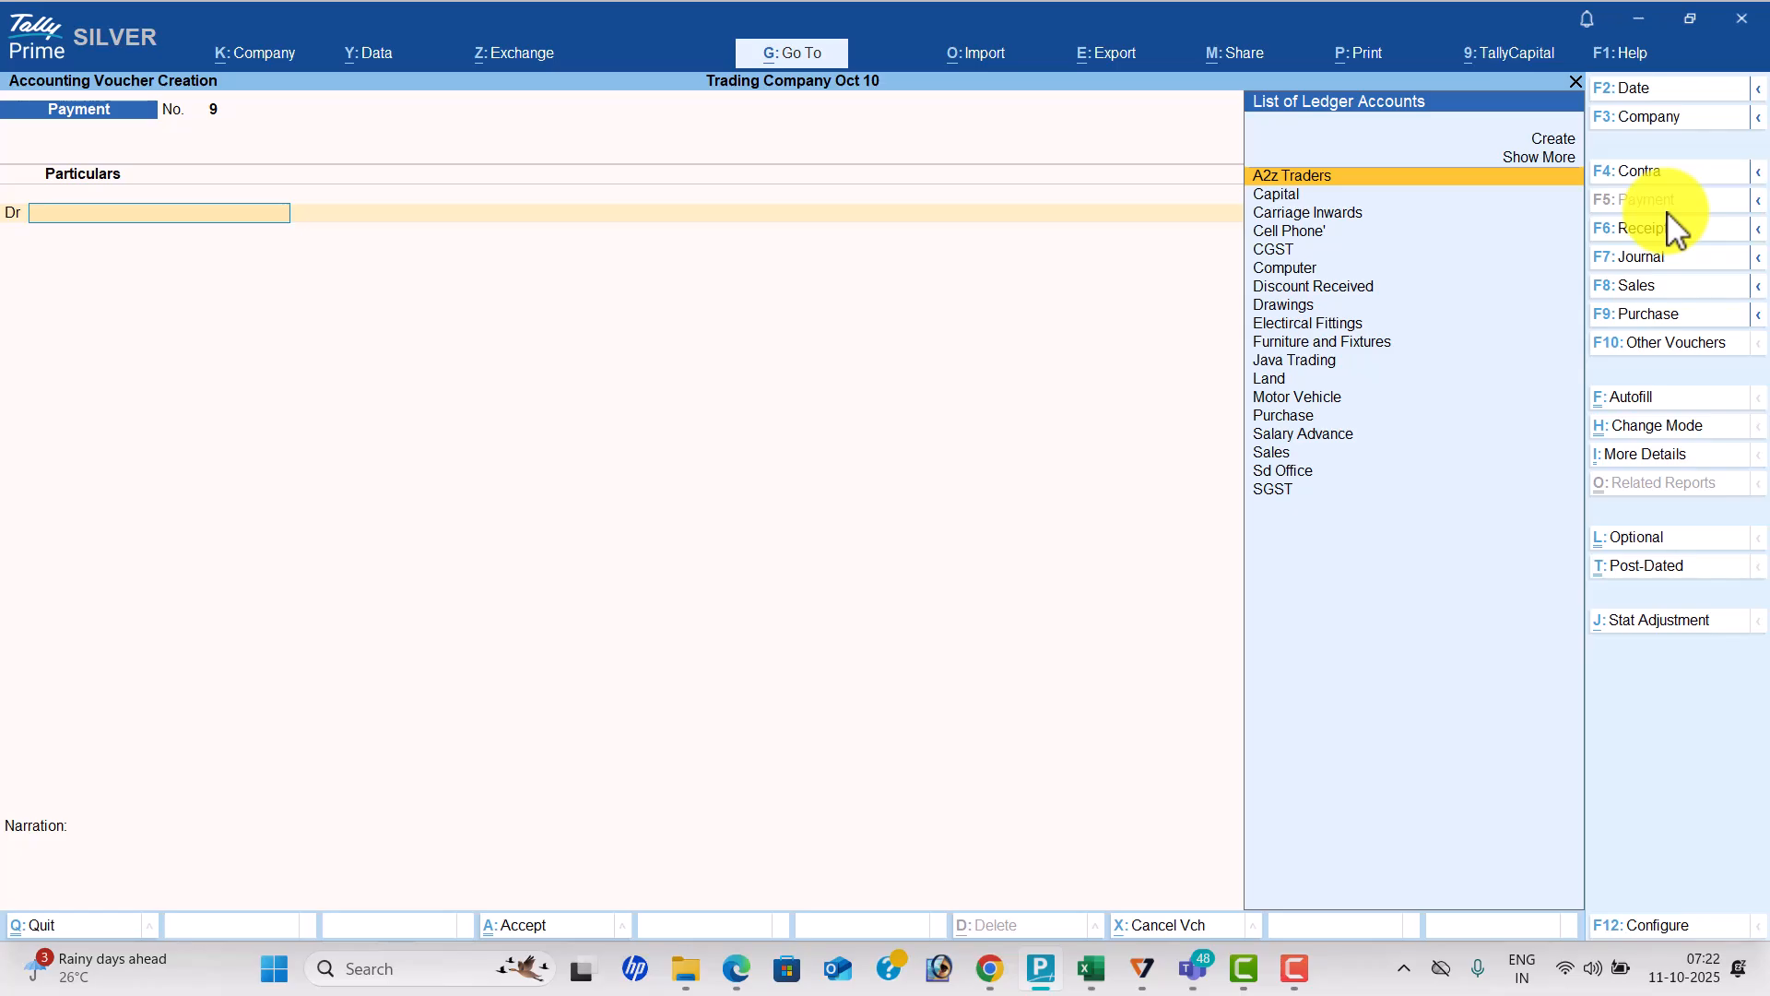
{"action": "type", "text": "Sa"}
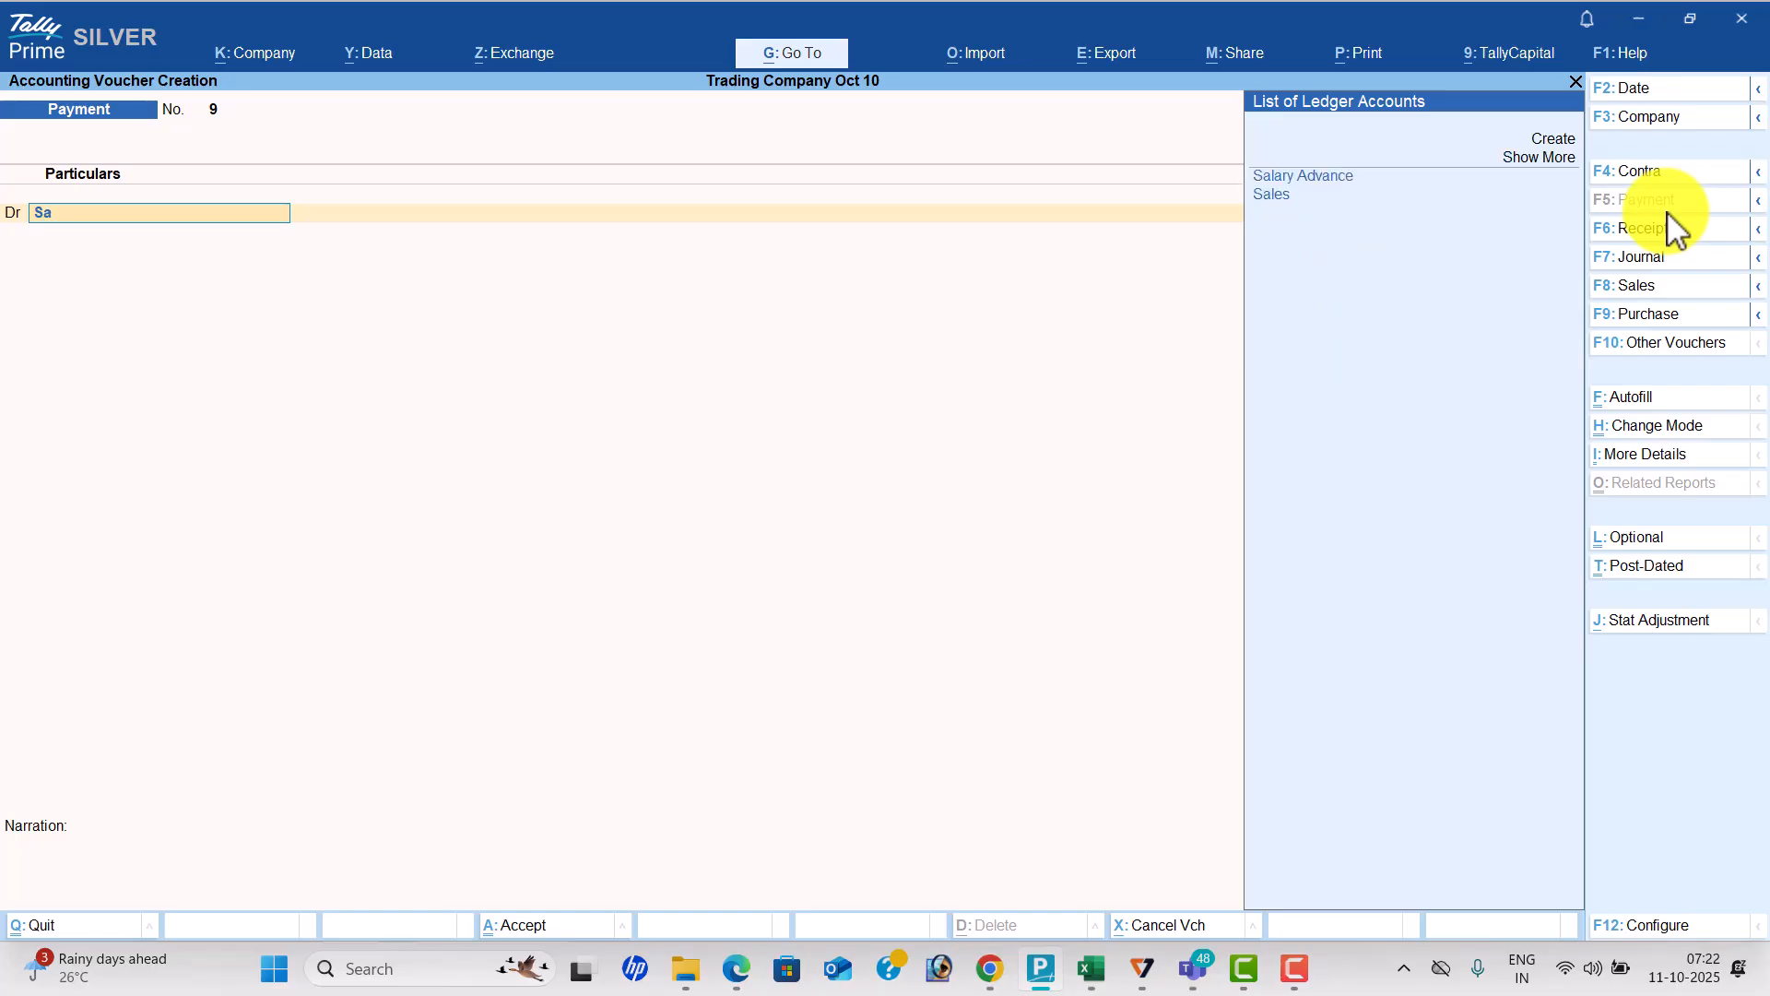
{"action": "key", "text": "alt+c"}
{"action": "type", "text": "Salaries"}
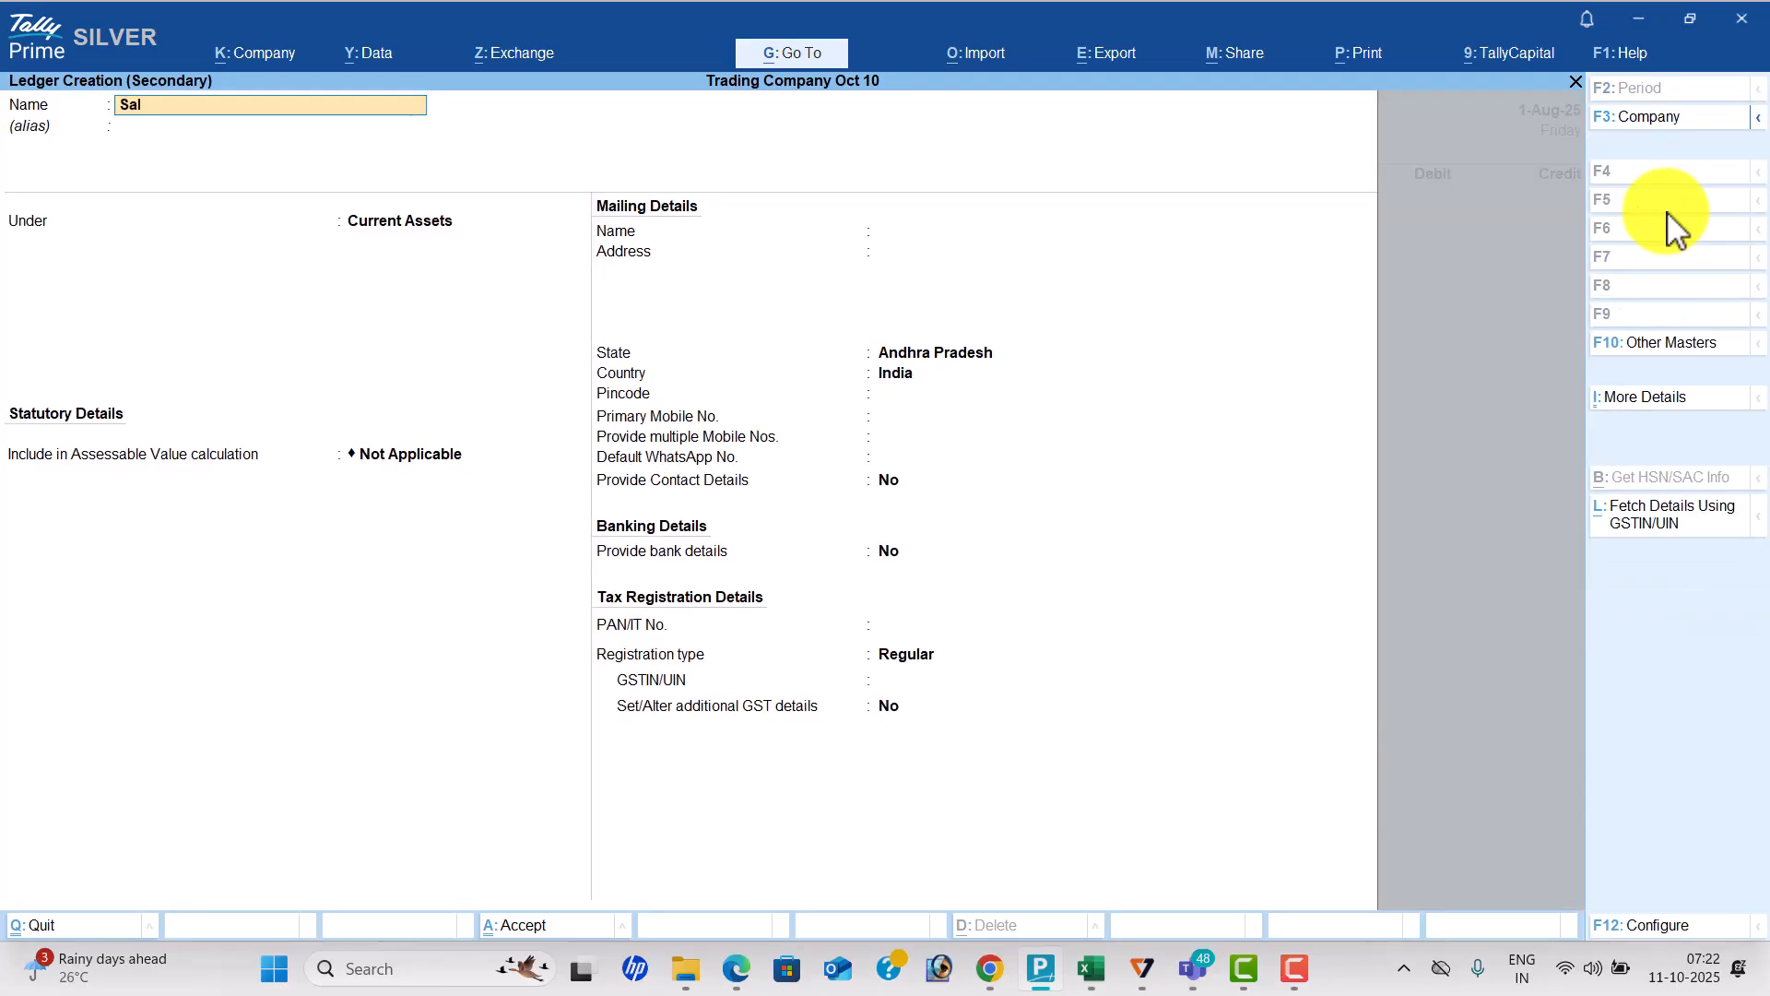
{"action": "key", "text": "Return"}
{"action": "type", "text": "ind"}
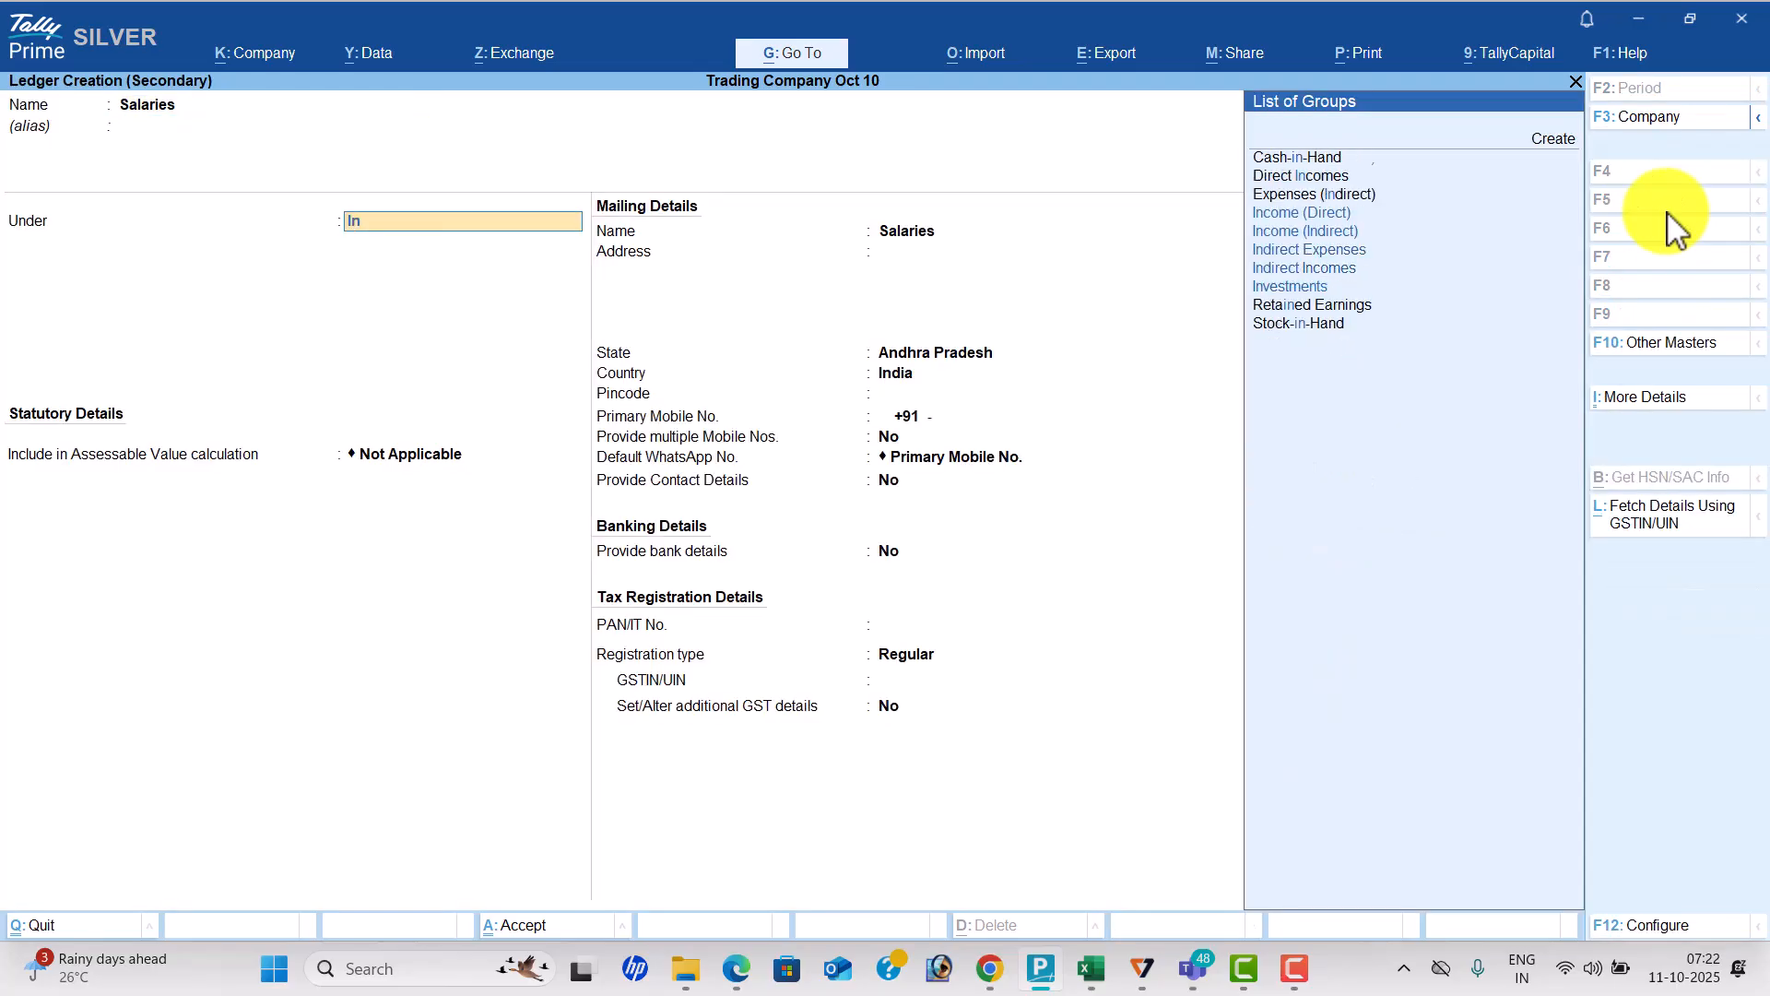
{"action": "key", "text": "Down"}
{"action": "key", "text": "Down"}
{"action": "key", "text": "Return"}
{"action": "key", "text": "ctrl+a"}
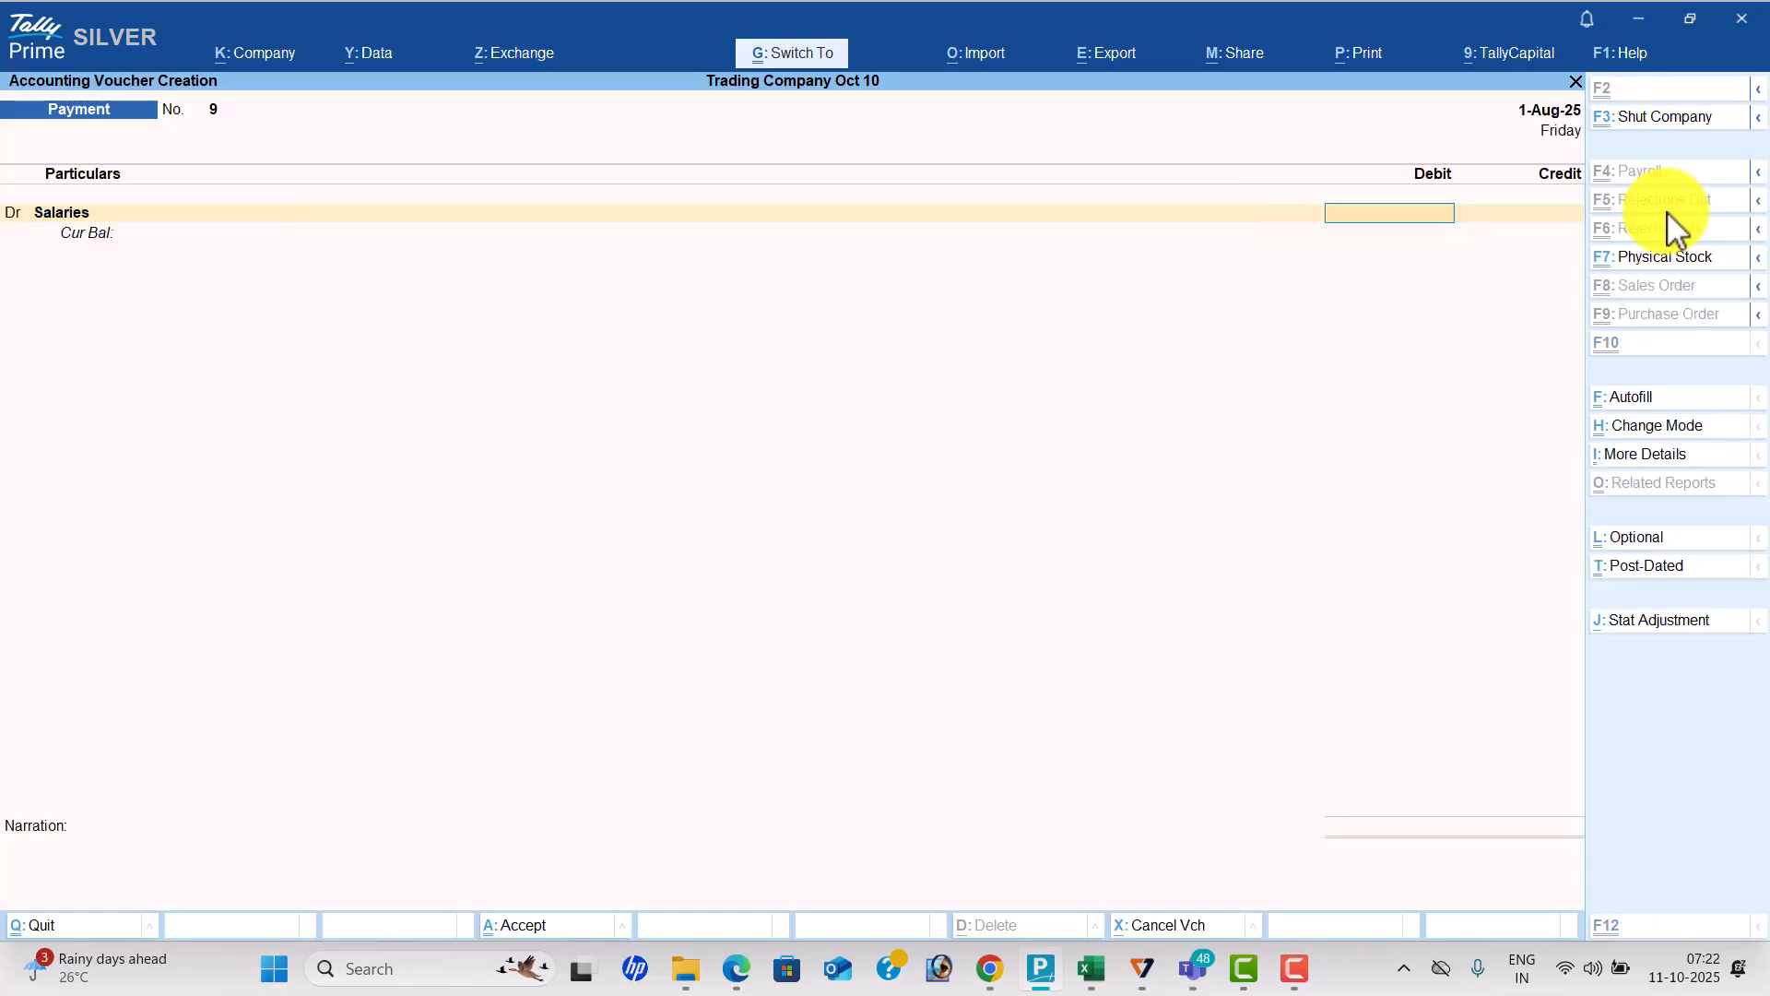
Debit Salaries with 11,500 and credit Salary Advance with 500 in the payment voucher, consulting the exercise PDF for the amounts.
{"action": "key", "text": "alt+Tab"}
{"action": "key", "text": "alt+Tab"}
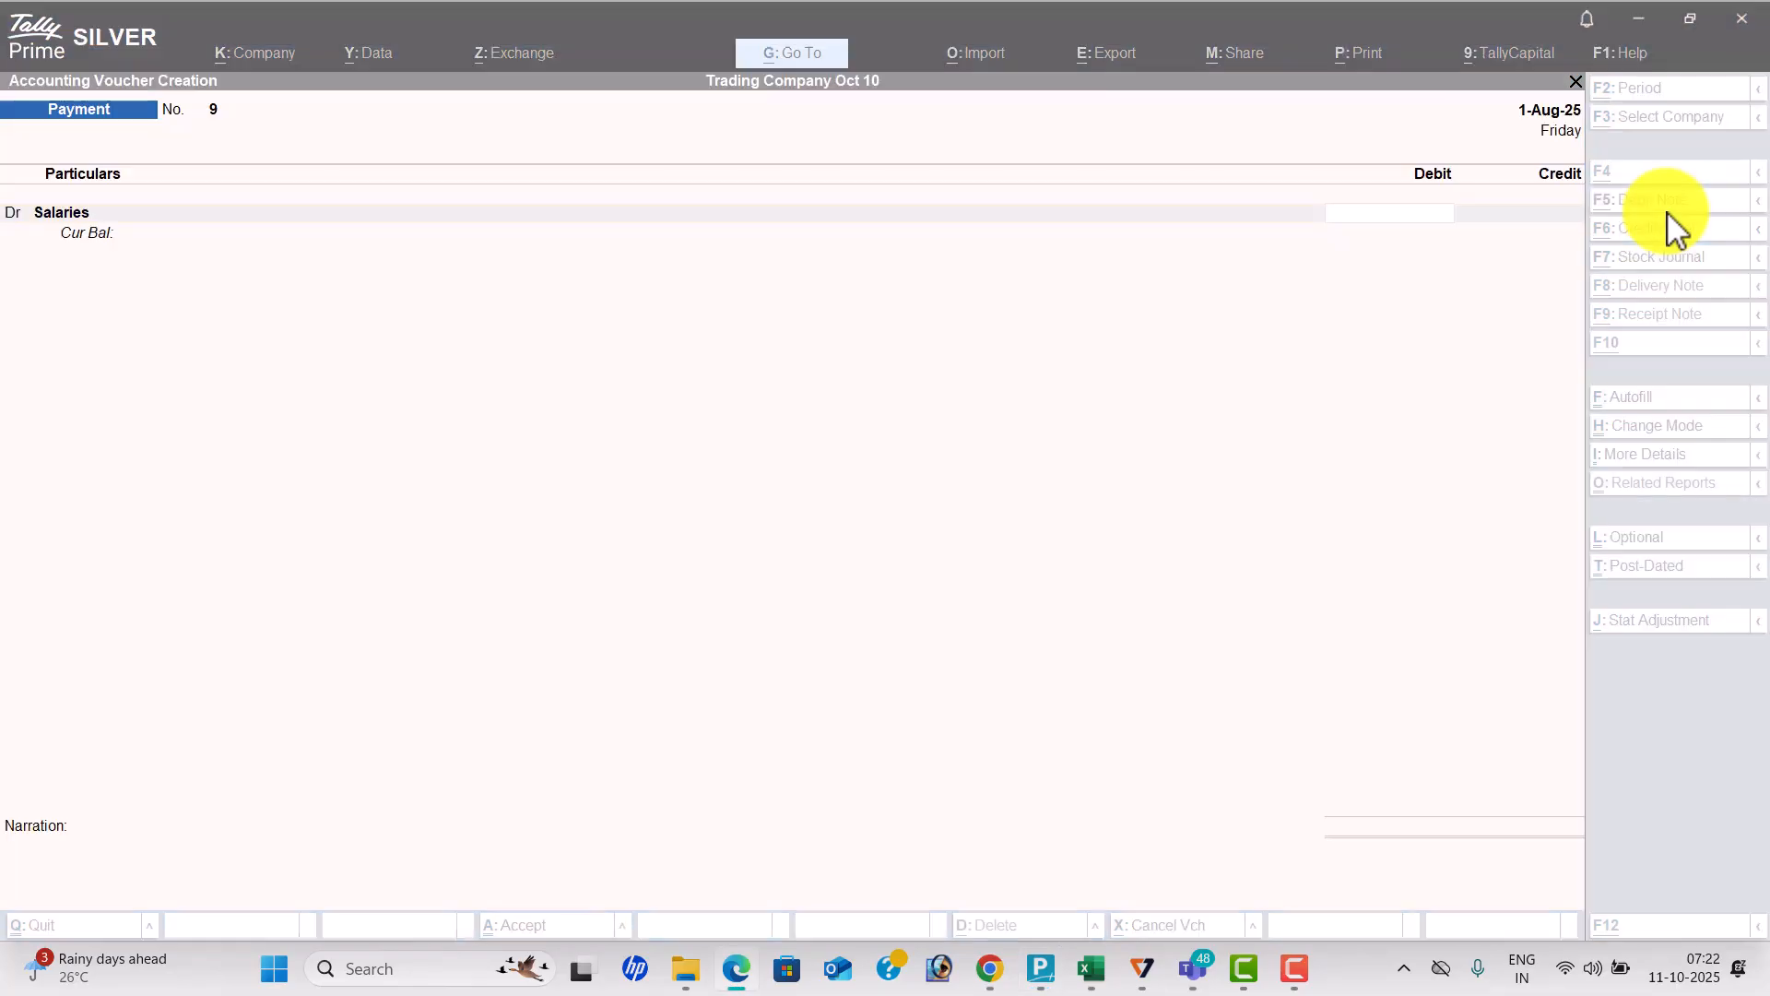
{"action": "type", "text": "11500"}
{"action": "key", "text": "Return"}
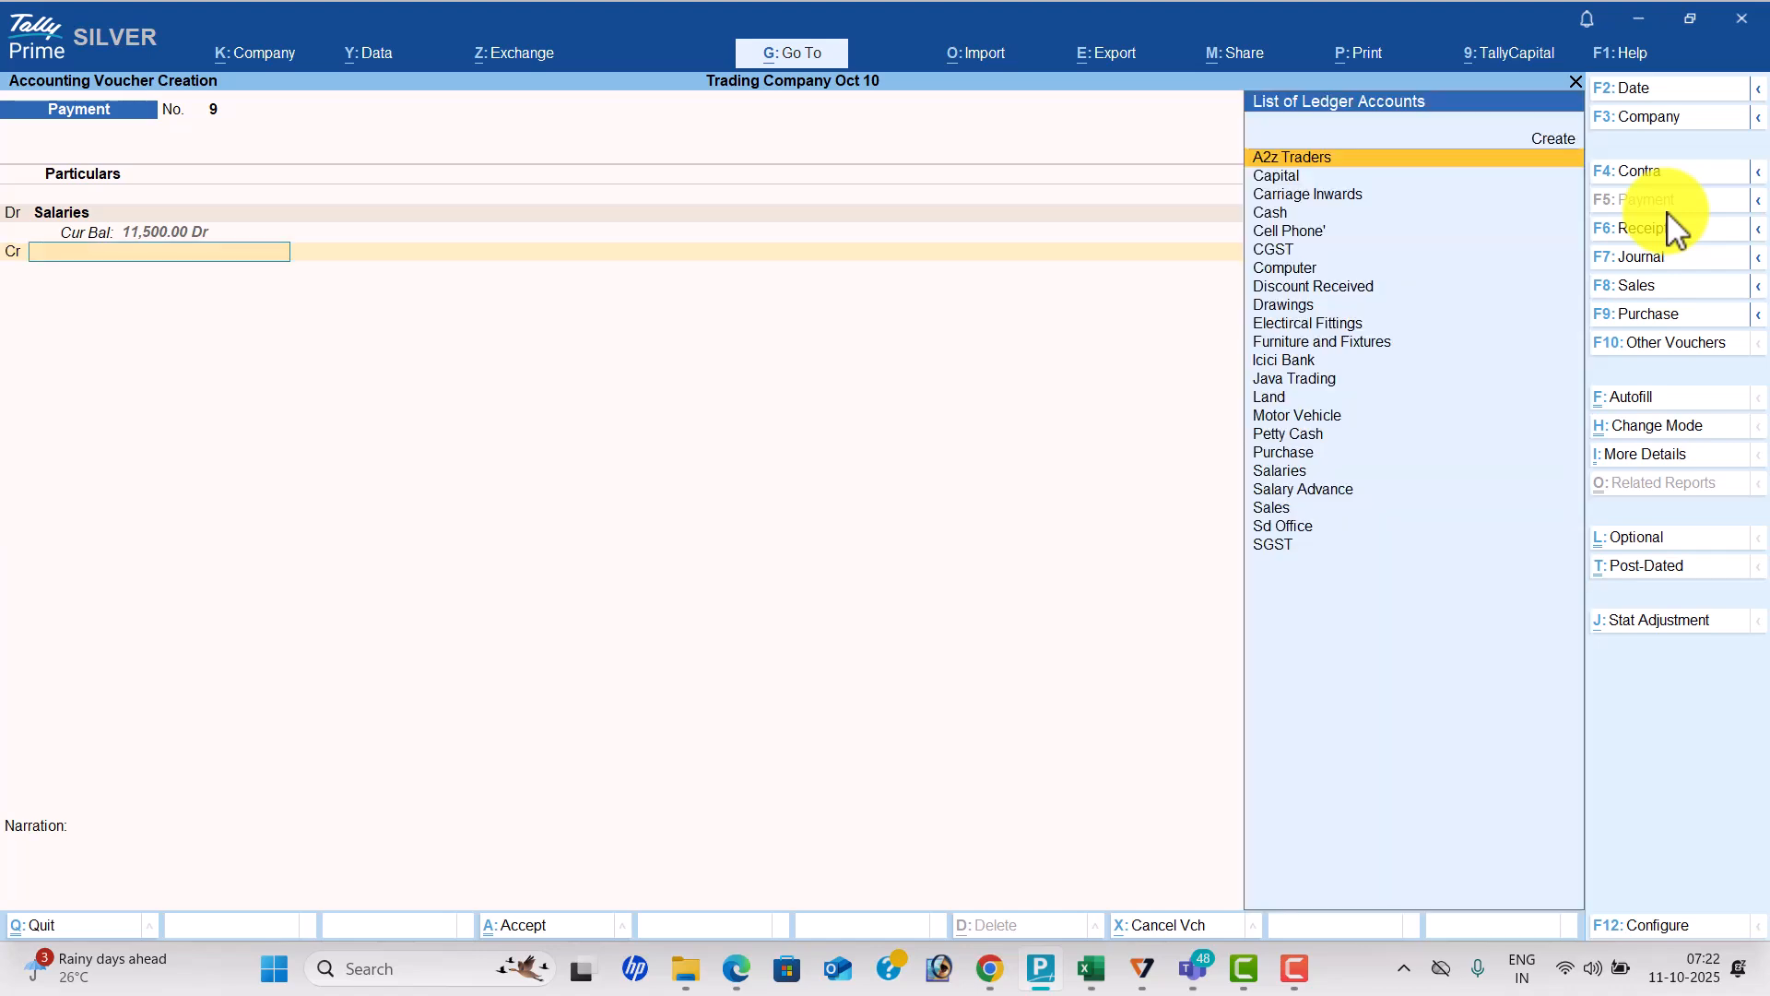
{"action": "type", "text": "sal"}
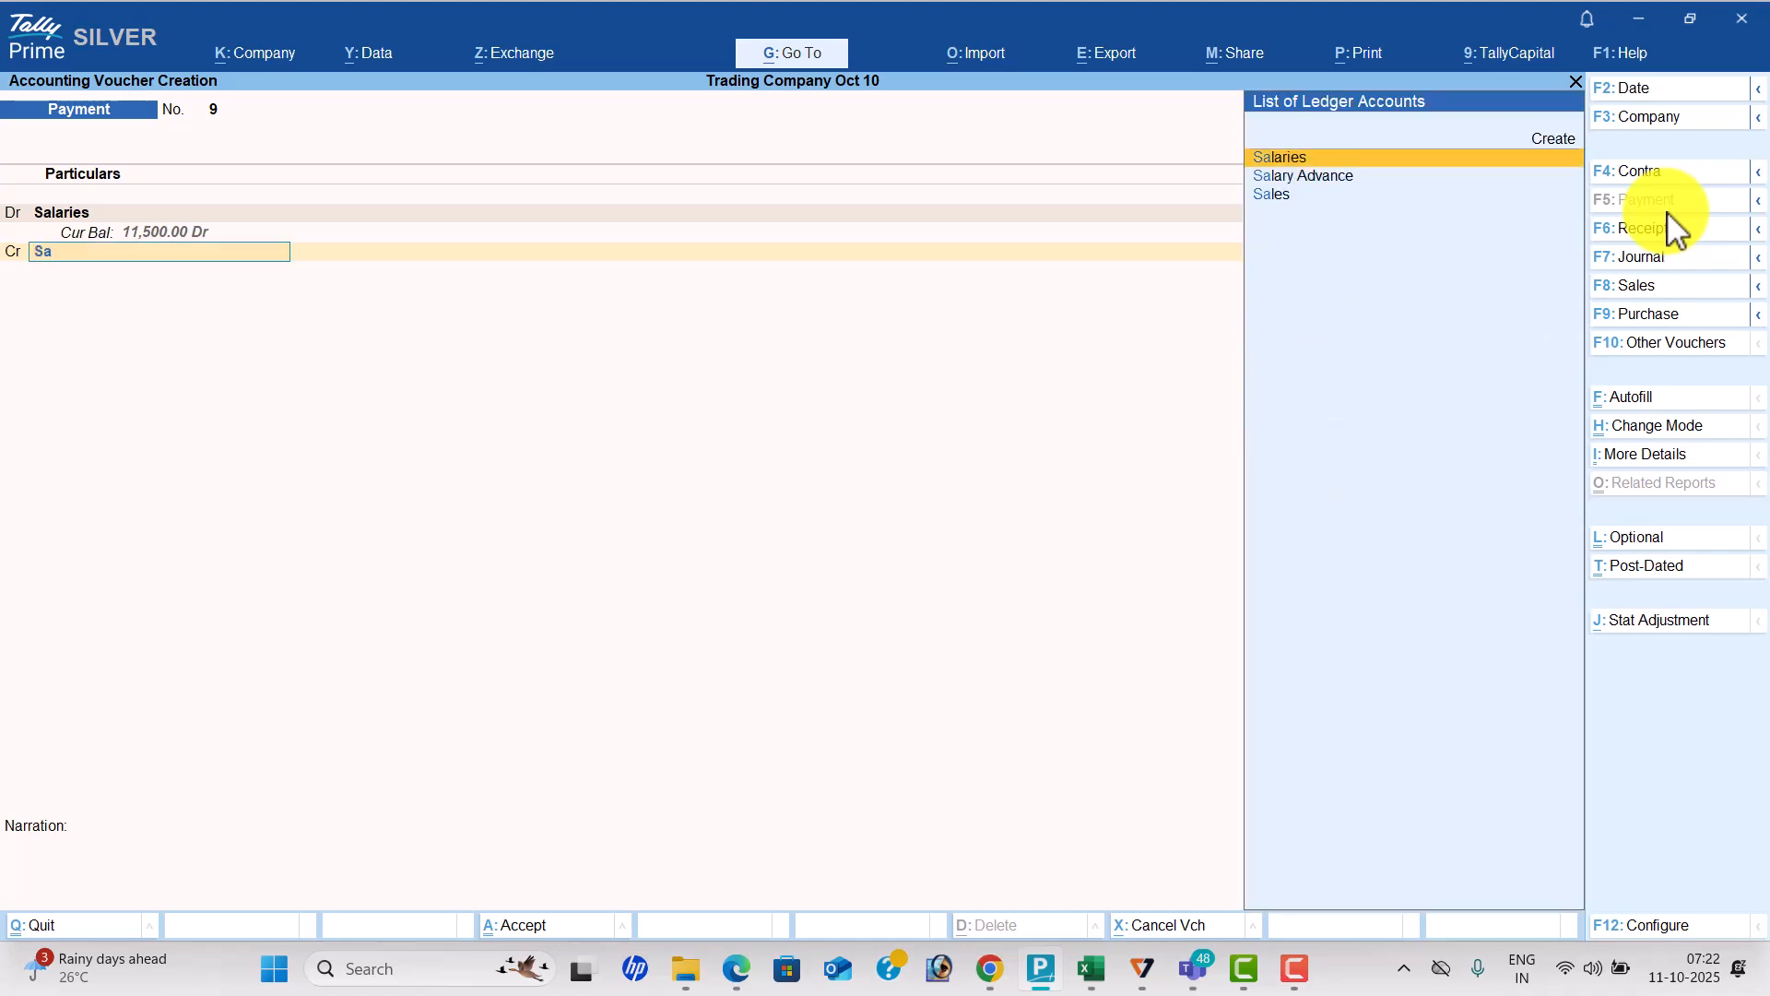
{"action": "key", "text": "Down"}
{"action": "key", "text": "Return"}
{"action": "type", "text": "500"}
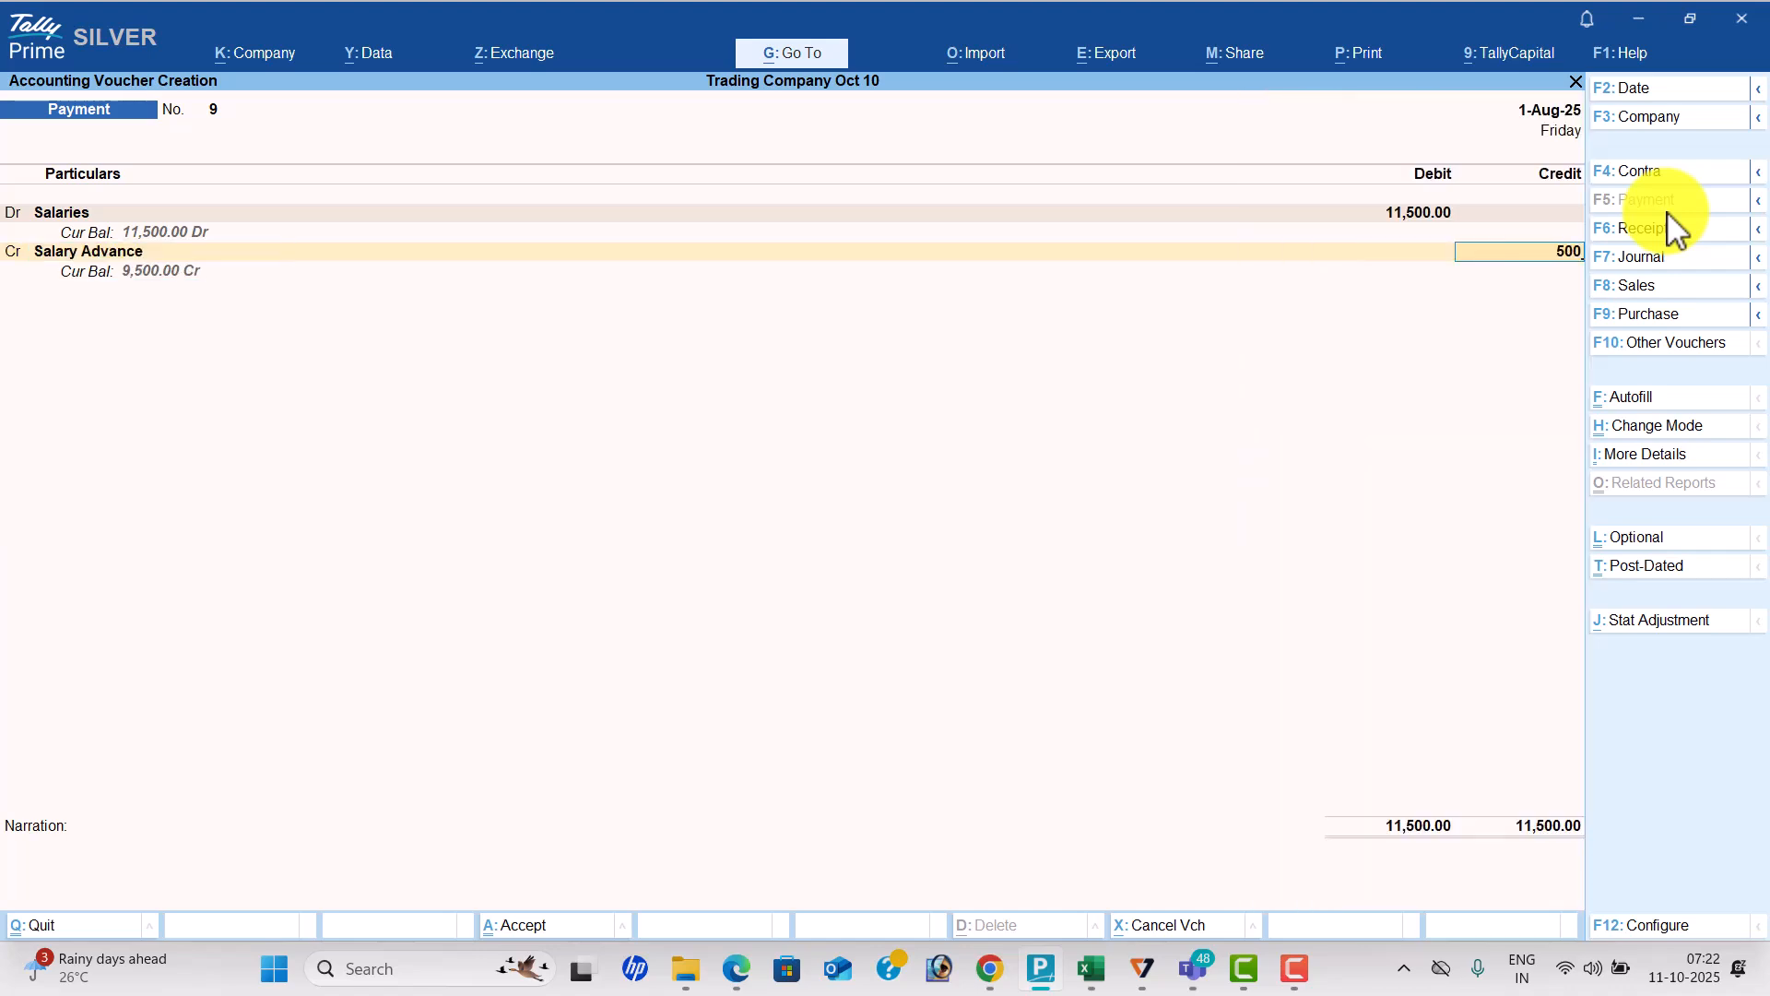
{"action": "key", "text": "Return"}
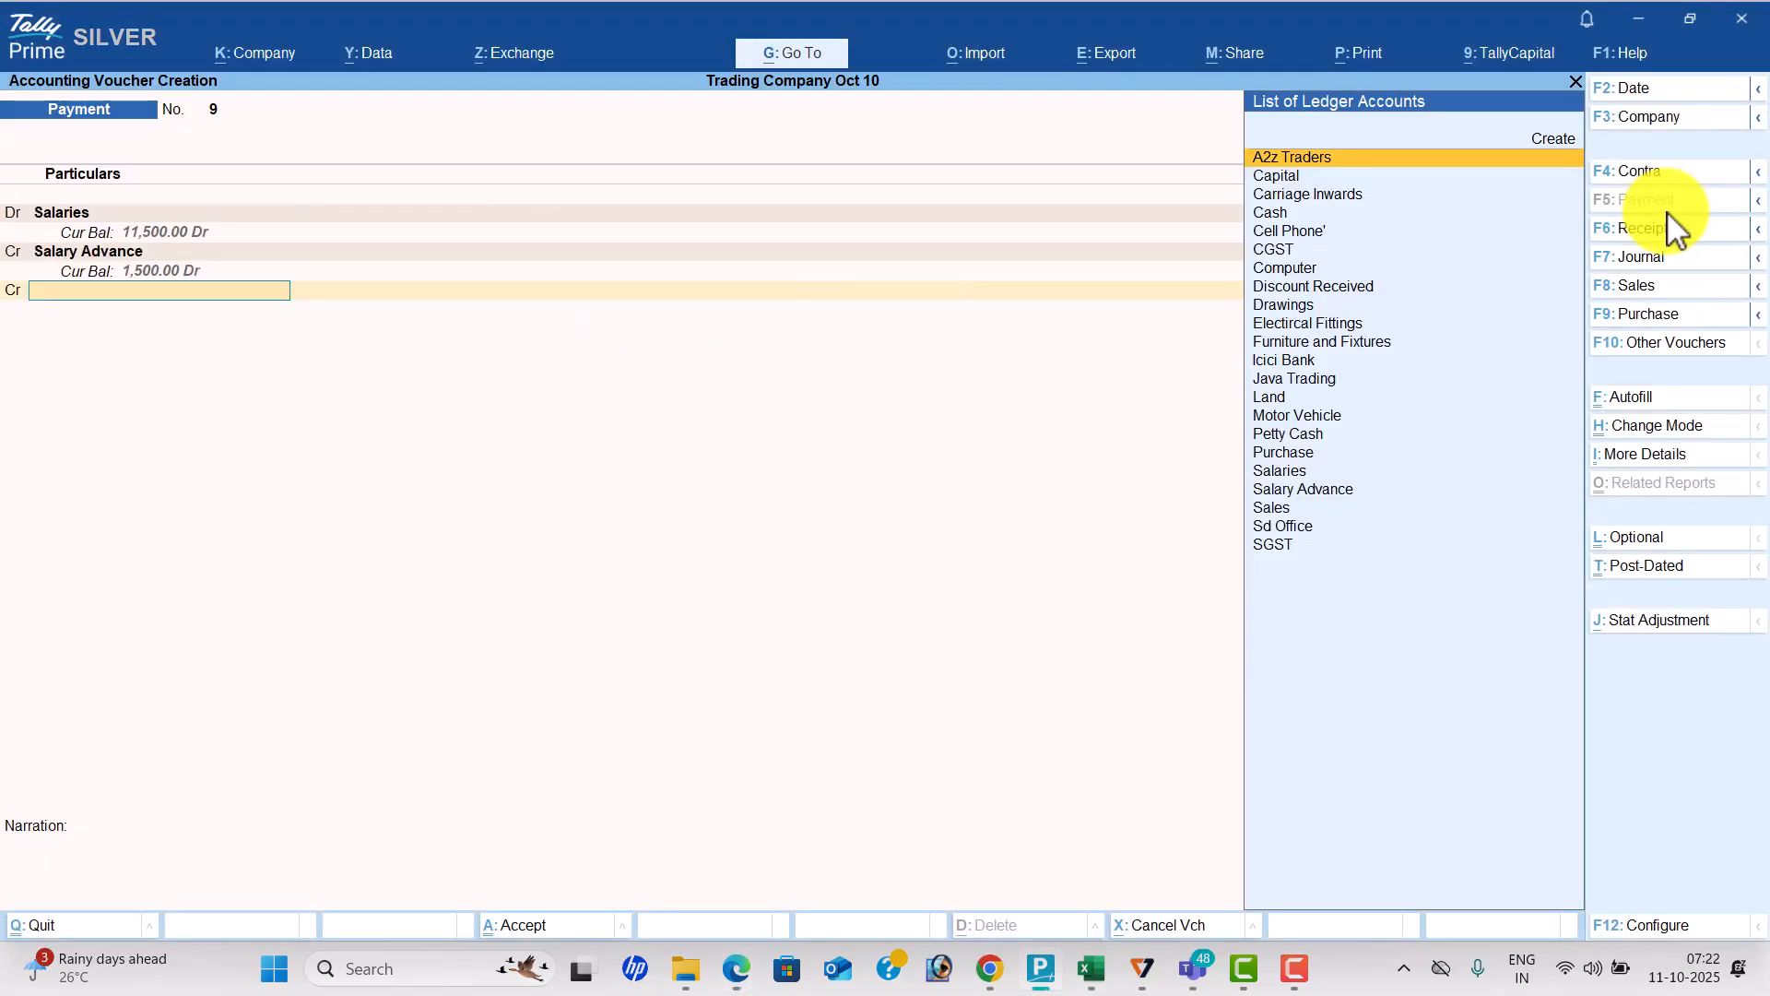
Credit Icici Bank with 11,000 using a cheque allocation, and save the payment voucher with a blank narration.
{"action": "type", "text": "I"}
{"action": "key", "text": "Return"}
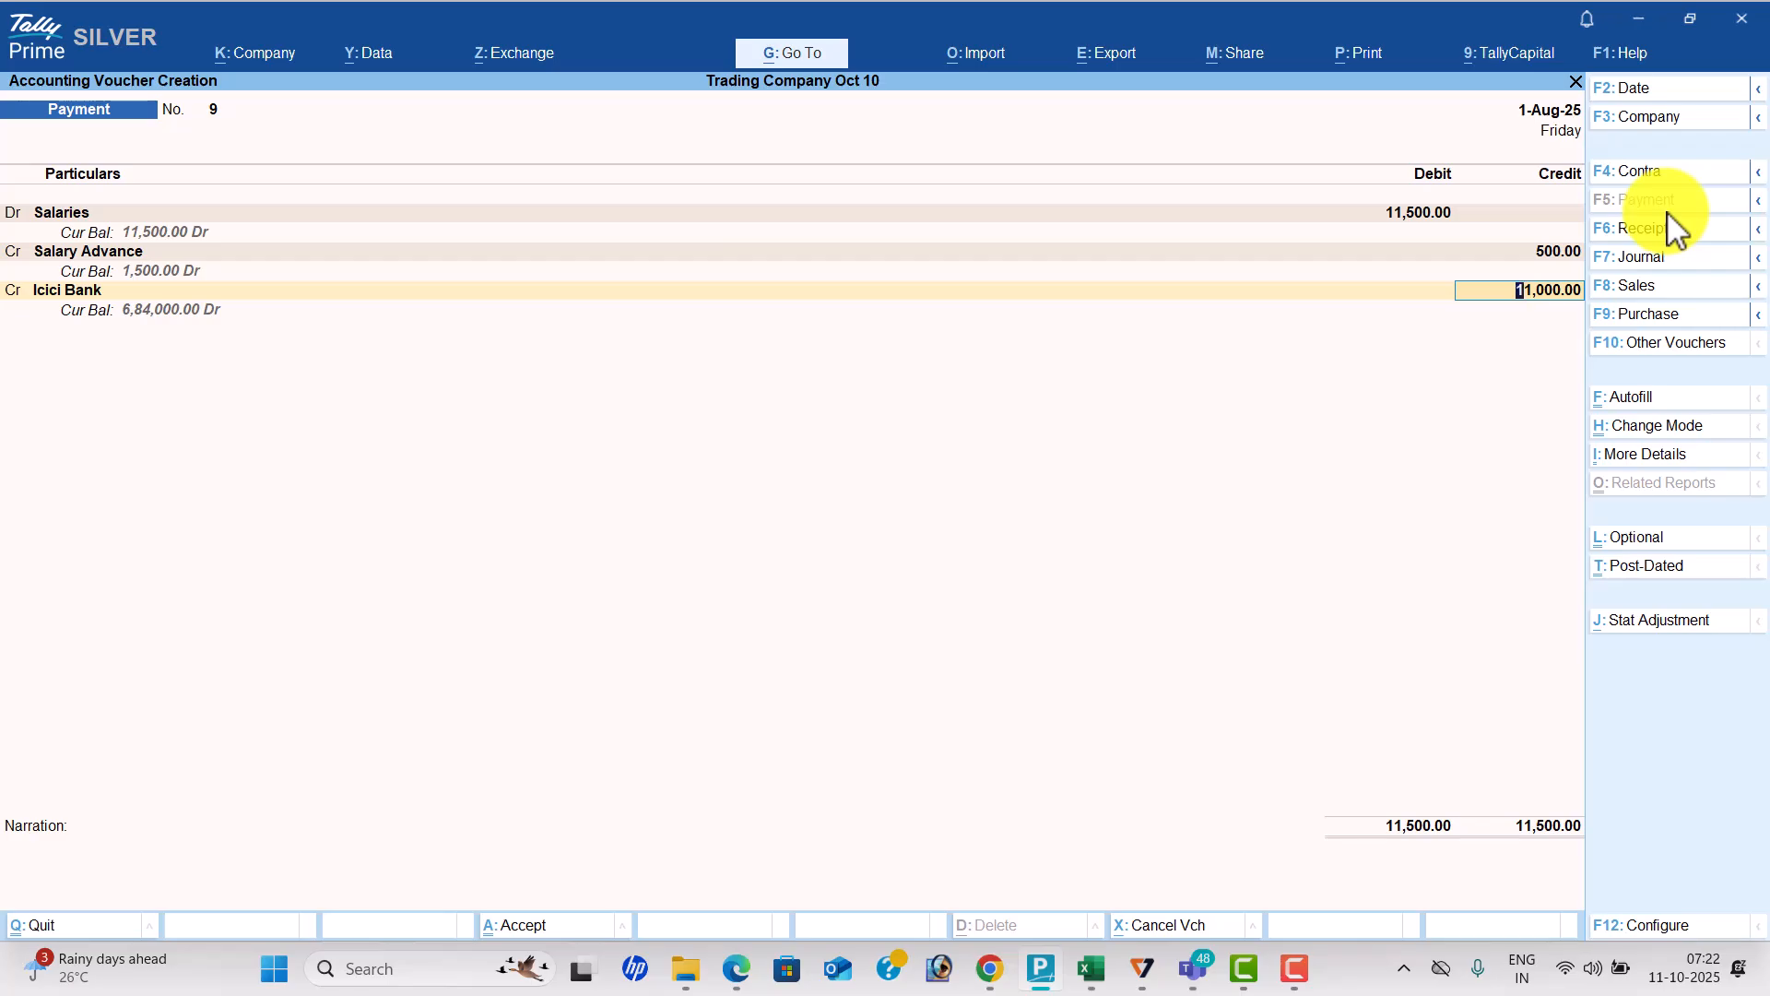
{"action": "key", "text": "Return"}
{"action": "key", "text": "Return"}
{"action": "key", "text": "Return"}
{"action": "key", "text": "Return"}
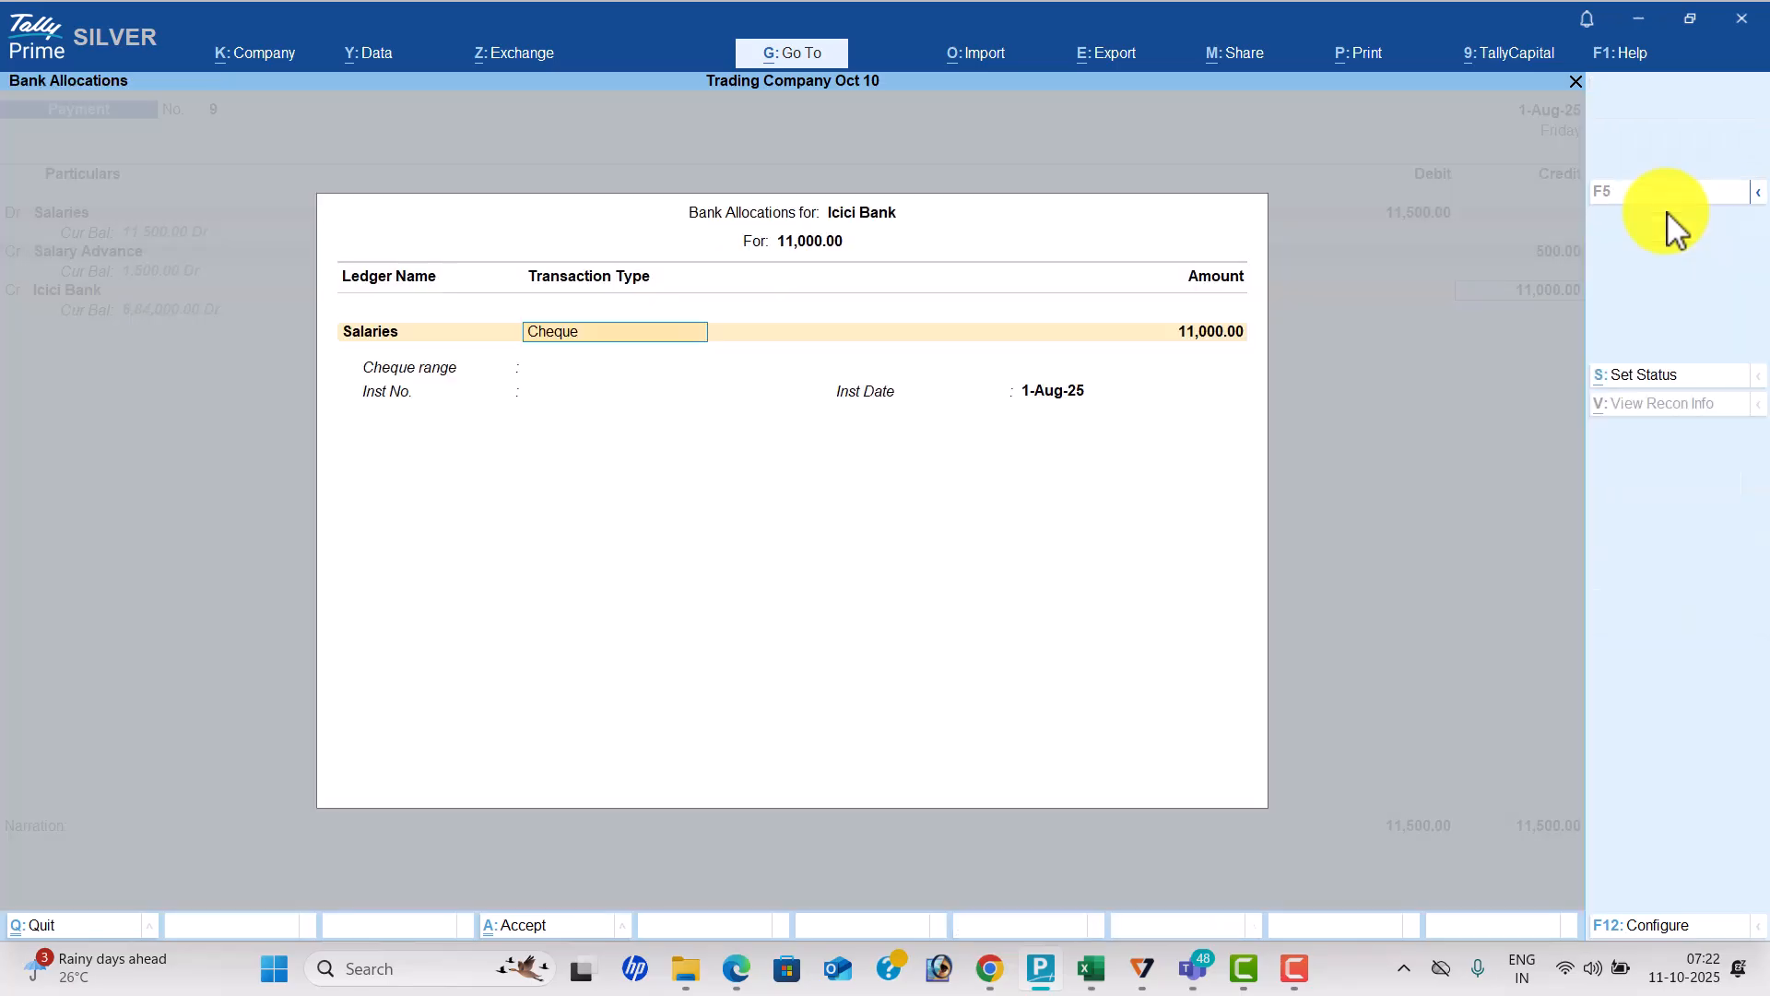
{"action": "key", "text": "Return"}
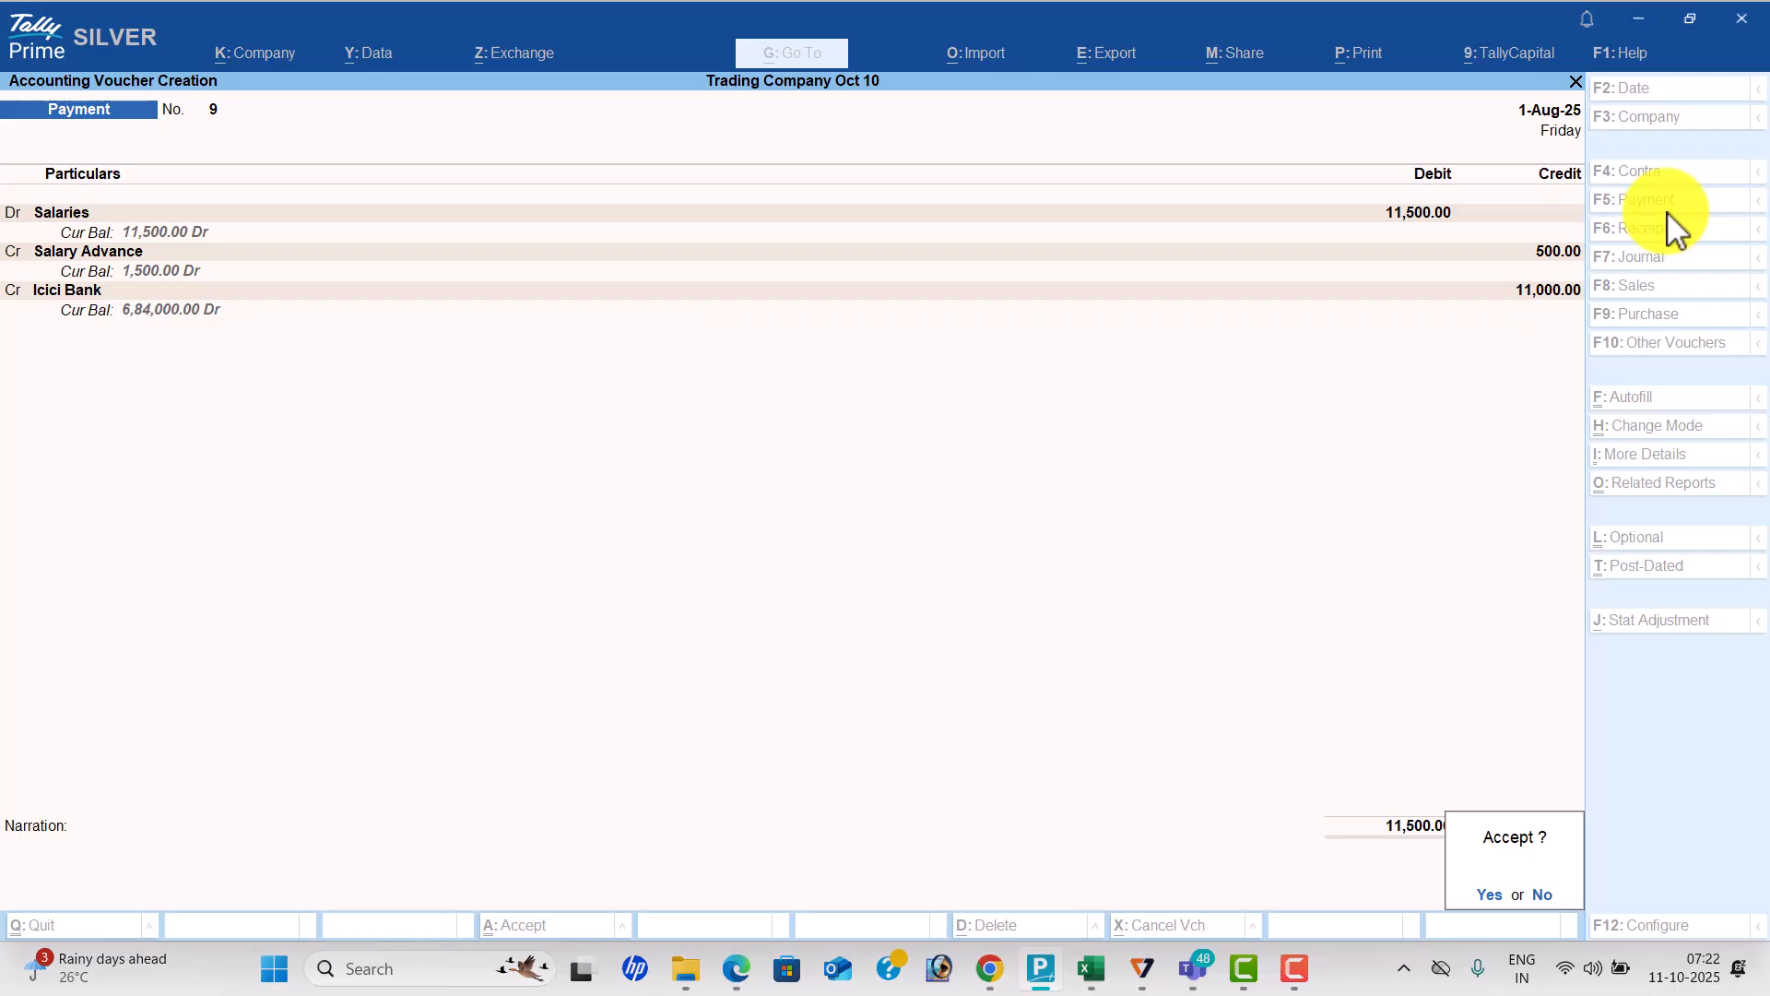
{"action": "key", "text": "Return"}
Check transaction 31 in the exercise PDF and start a purchase voucher for it in TallyPrime with a blank supplier invoice number.
{"action": "key", "text": "alt+Tab"}
{"action": "scroll", "coordinate": [1667, 212], "scroll_direction": "down", "scroll_amount": 2}
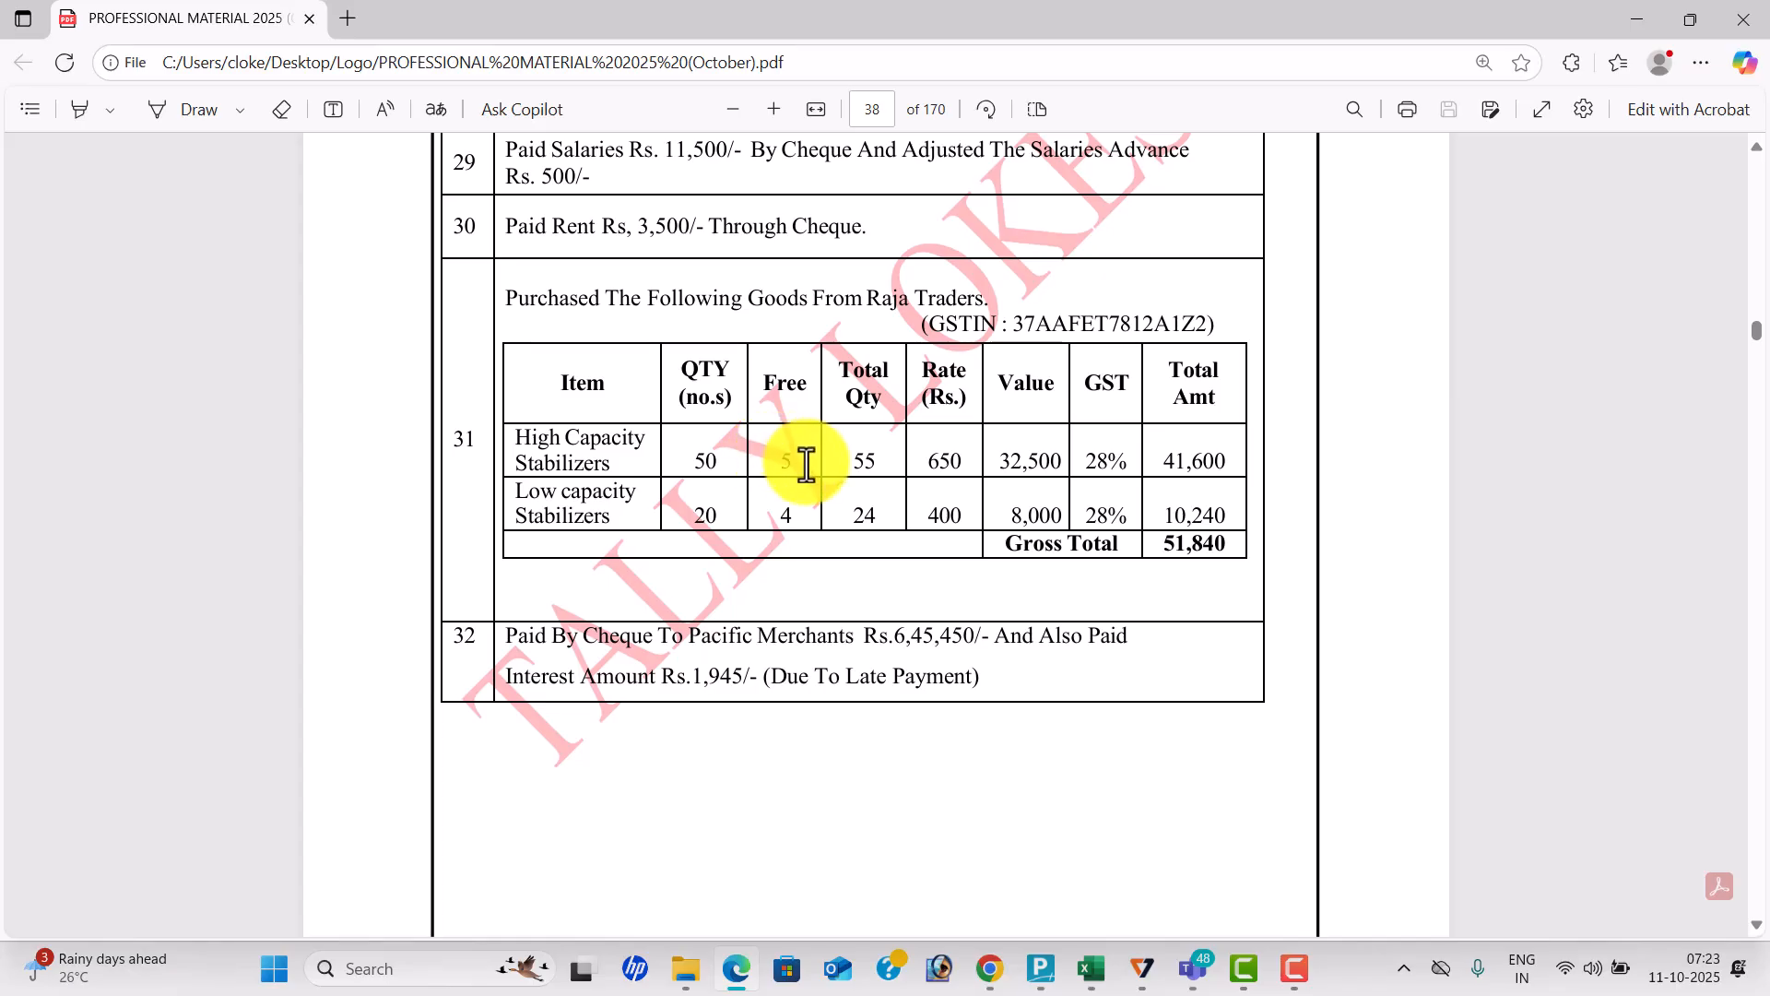
{"action": "key", "text": "alt+Tab"}
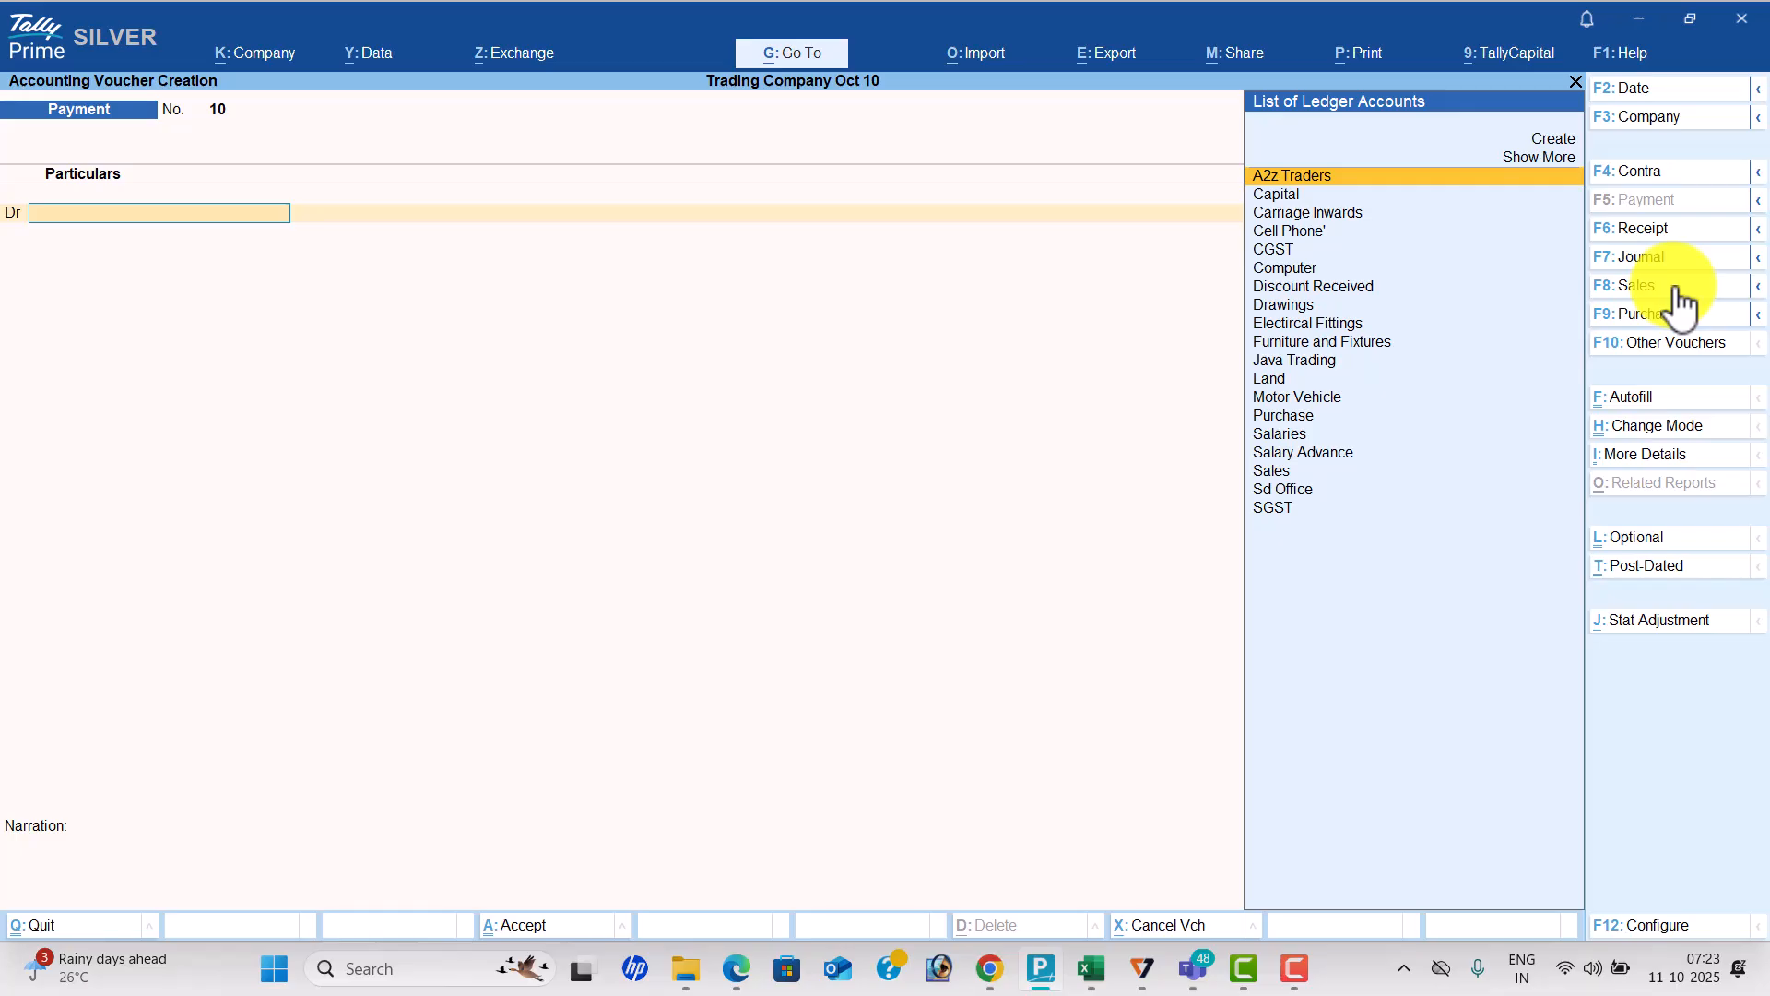
{"action": "key", "text": "alt+Tab"}
{"action": "key", "text": "alt+Tab"}
{"action": "left_click", "coordinate": [1674, 313]}
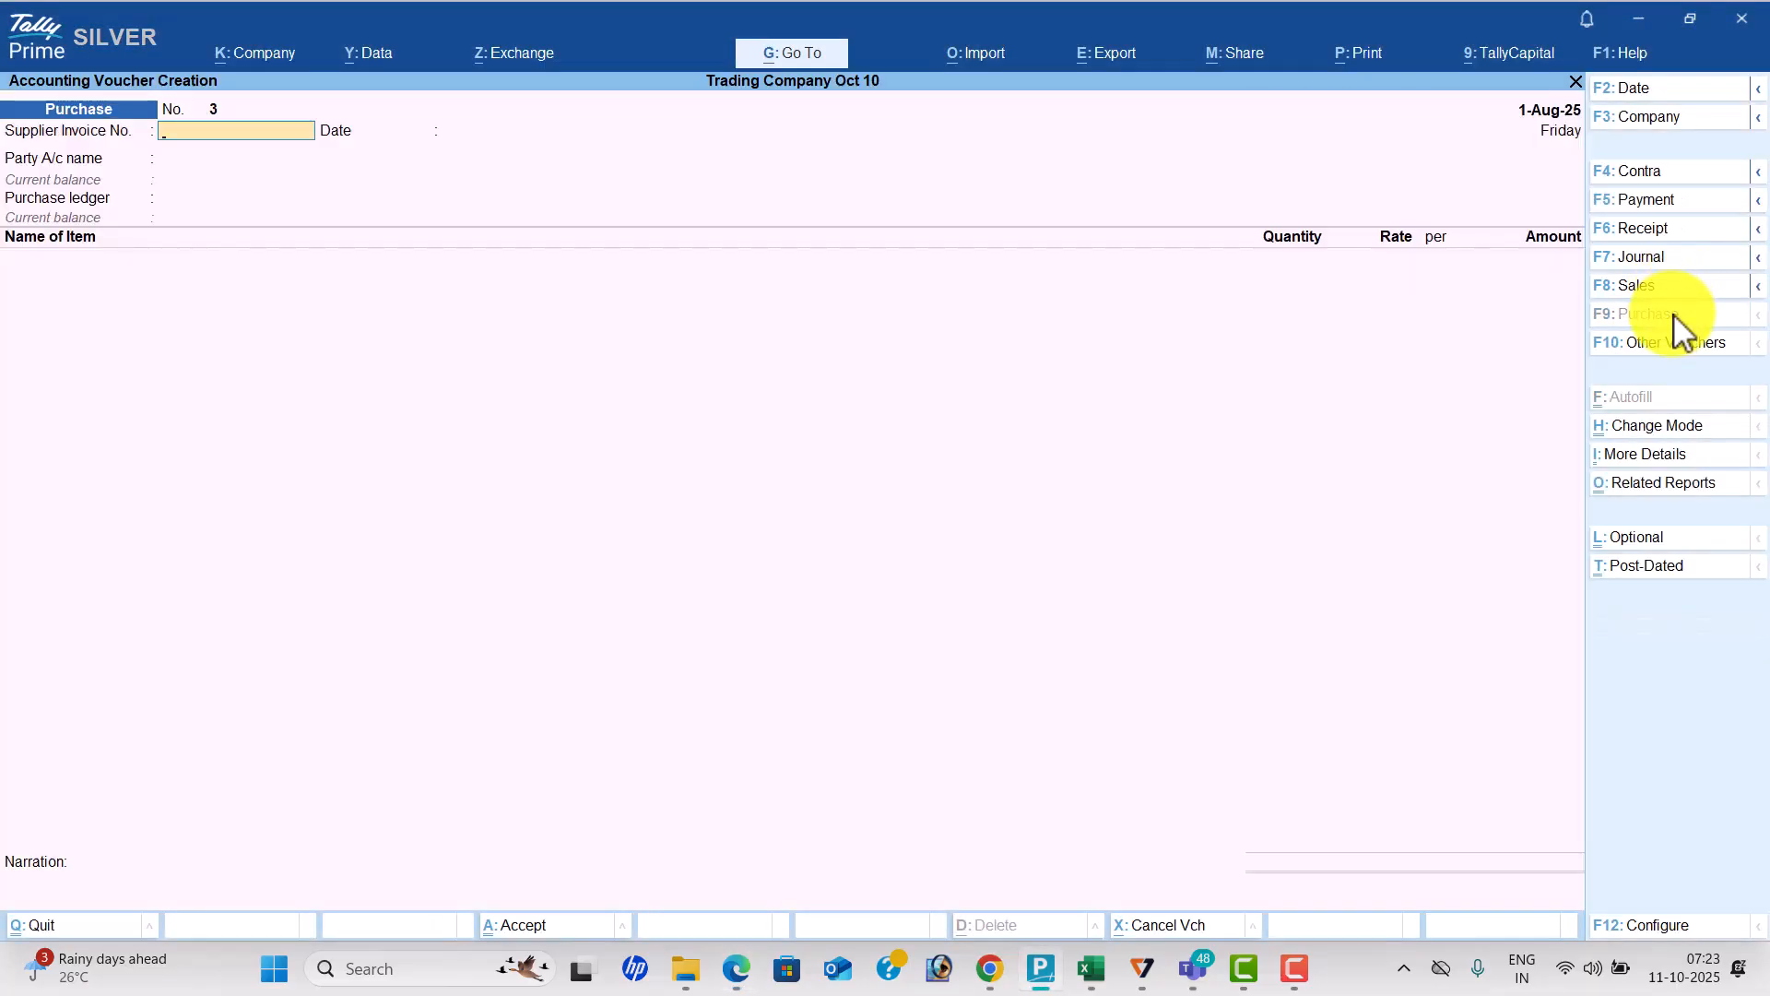
{"action": "key", "text": "Return"}
{"action": "key", "text": "Return"}
{"action": "key", "text": "alt+Tab"}
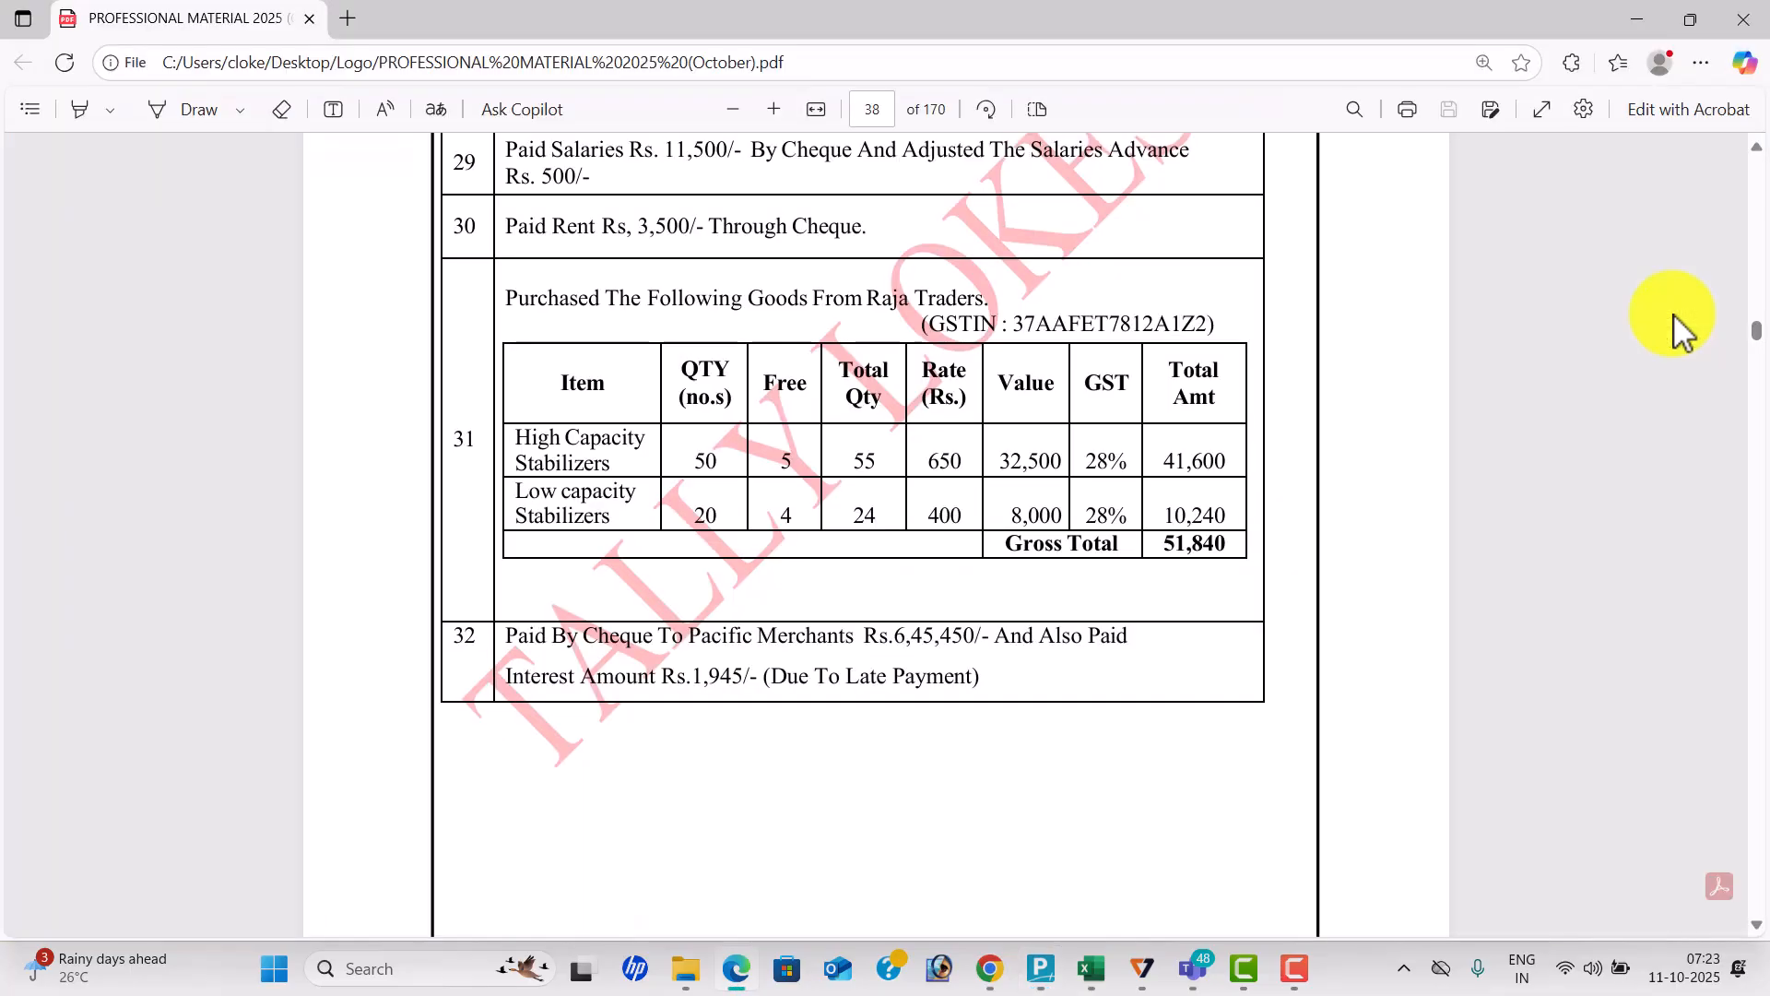
{"action": "key", "text": "alt+Tab"}
Create a party ledger named Raja Traders under Sundry Creditors, keeping Andhra Pradesh as the state and leaving the contact fields blank.
{"action": "key", "text": "alt+c"}
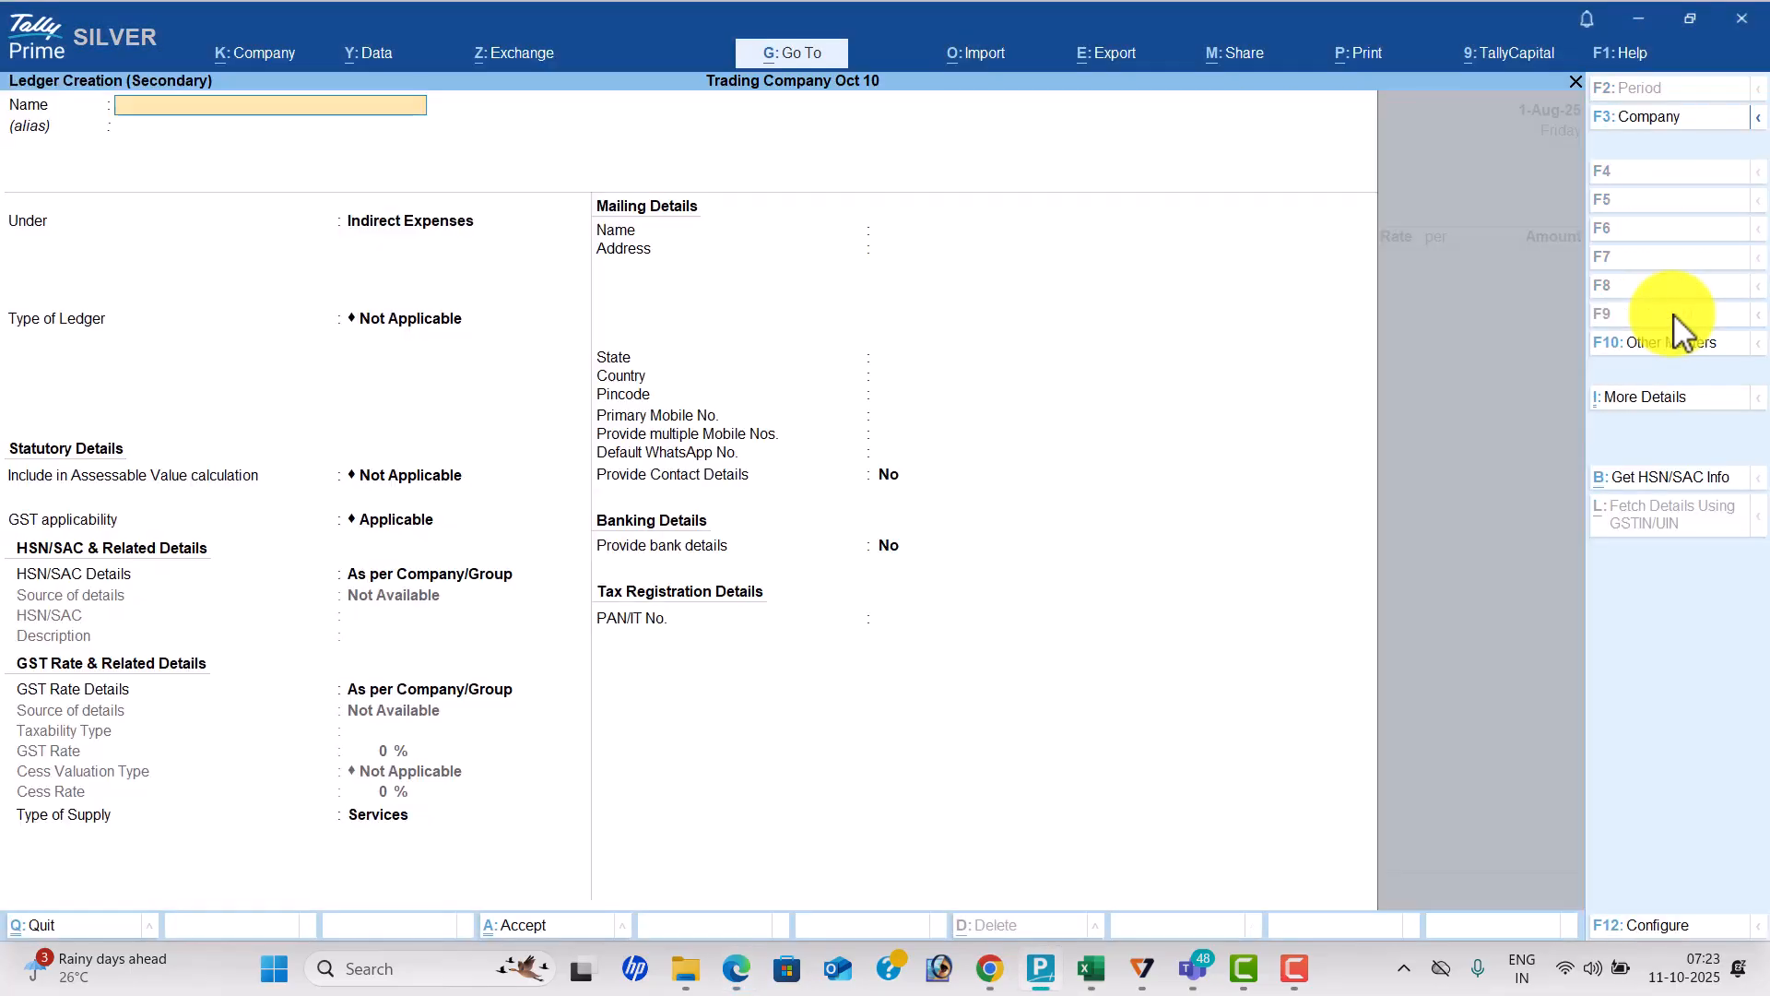
{"action": "type", "text": "Raja Traders"}
{"action": "key", "text": "Return"}
{"action": "type", "text": "Sun"}
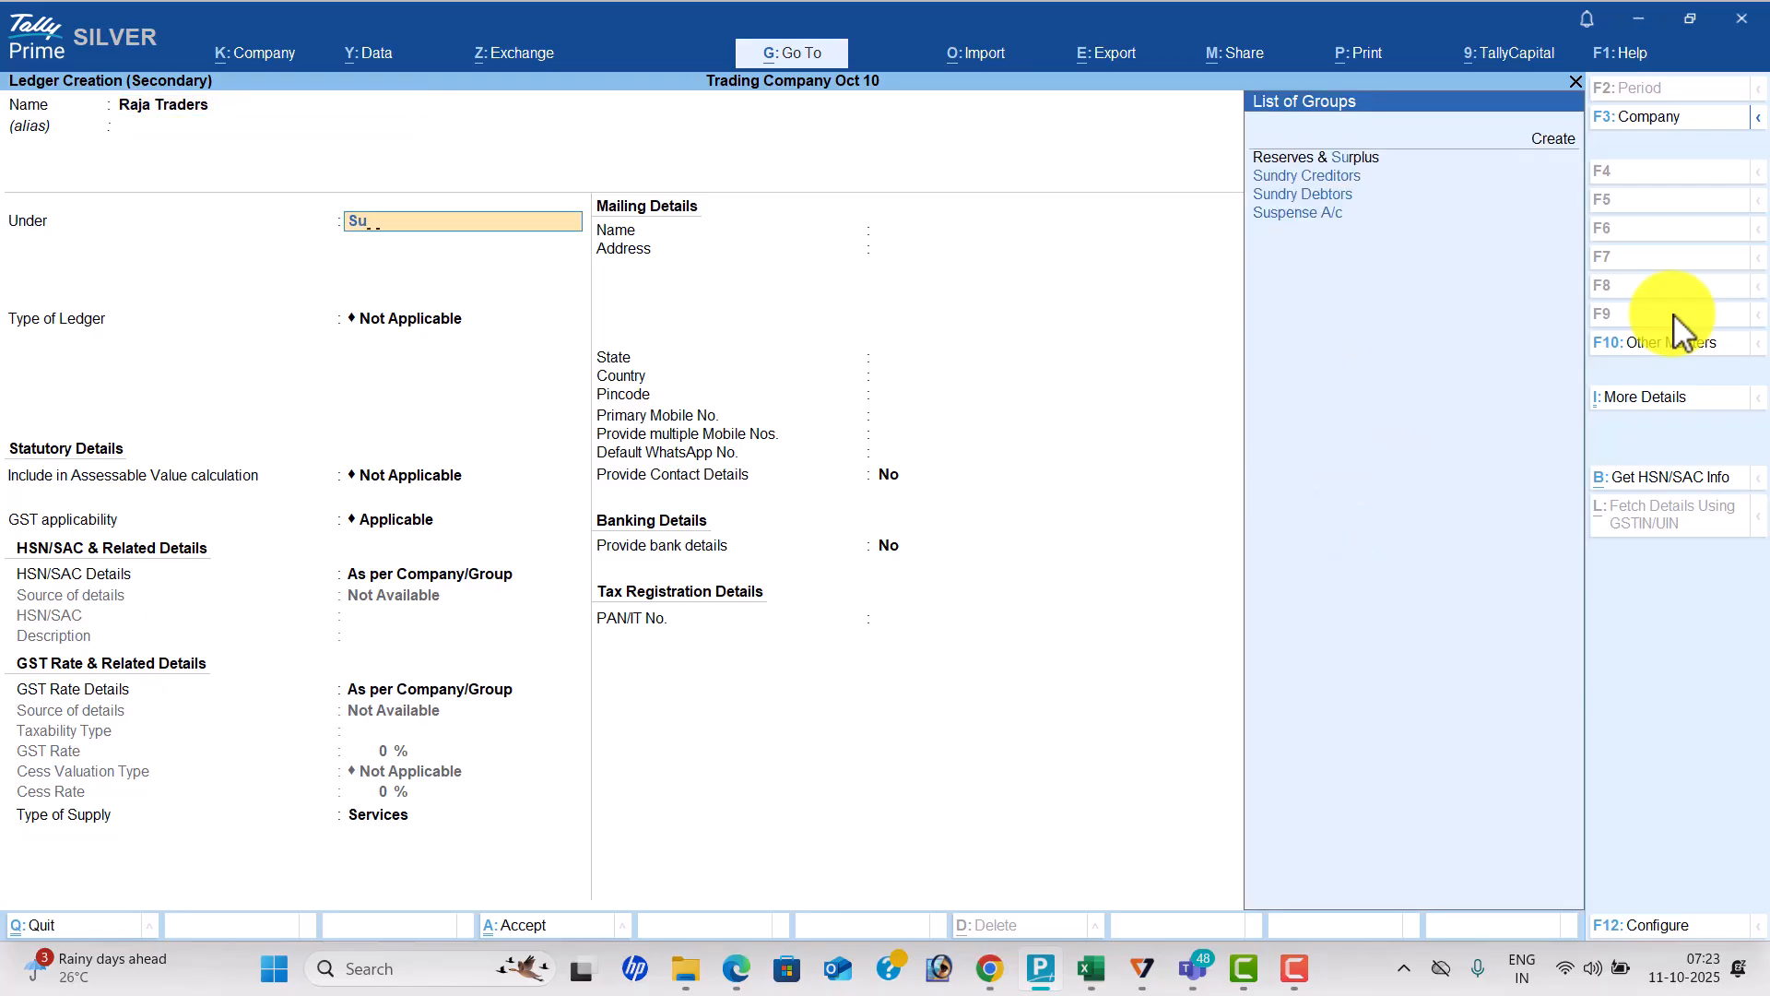
{"action": "key", "text": "Return"}
{"action": "key", "text": "Return"}
{"action": "key", "text": "Return"}
{"action": "key", "text": "Return"}
{"action": "key", "text": "Return"}
{"action": "key", "text": "Return"}
{"action": "key", "text": "Return"}
{"action": "key", "text": "Return"}
{"action": "key", "text": "Return"}
{"action": "key", "text": "Return"}
{"action": "key", "text": "Return"}
{"action": "key", "text": "Return"}
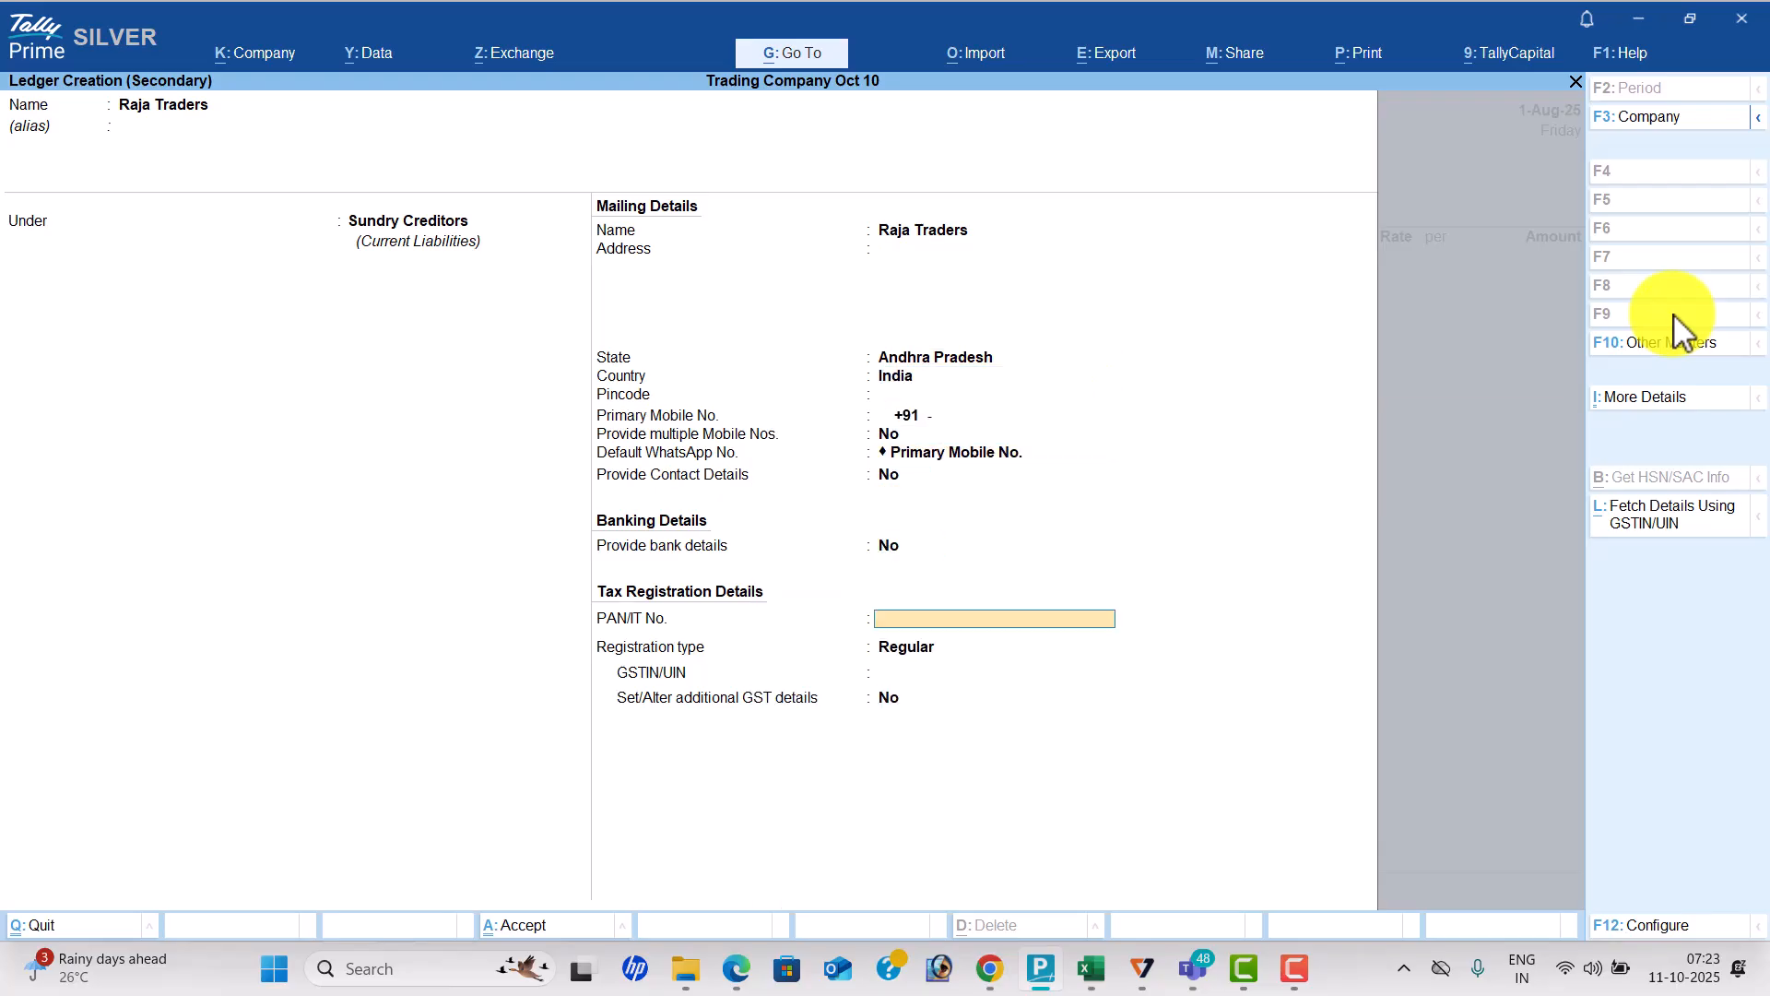
Copy the supplier's GSTIN from the exercise PDF into the Raja Traders ledger, save it, and accept the party for the purchase voucher.
{"action": "key", "text": "Return"}
{"action": "key", "text": "alt+Tab"}
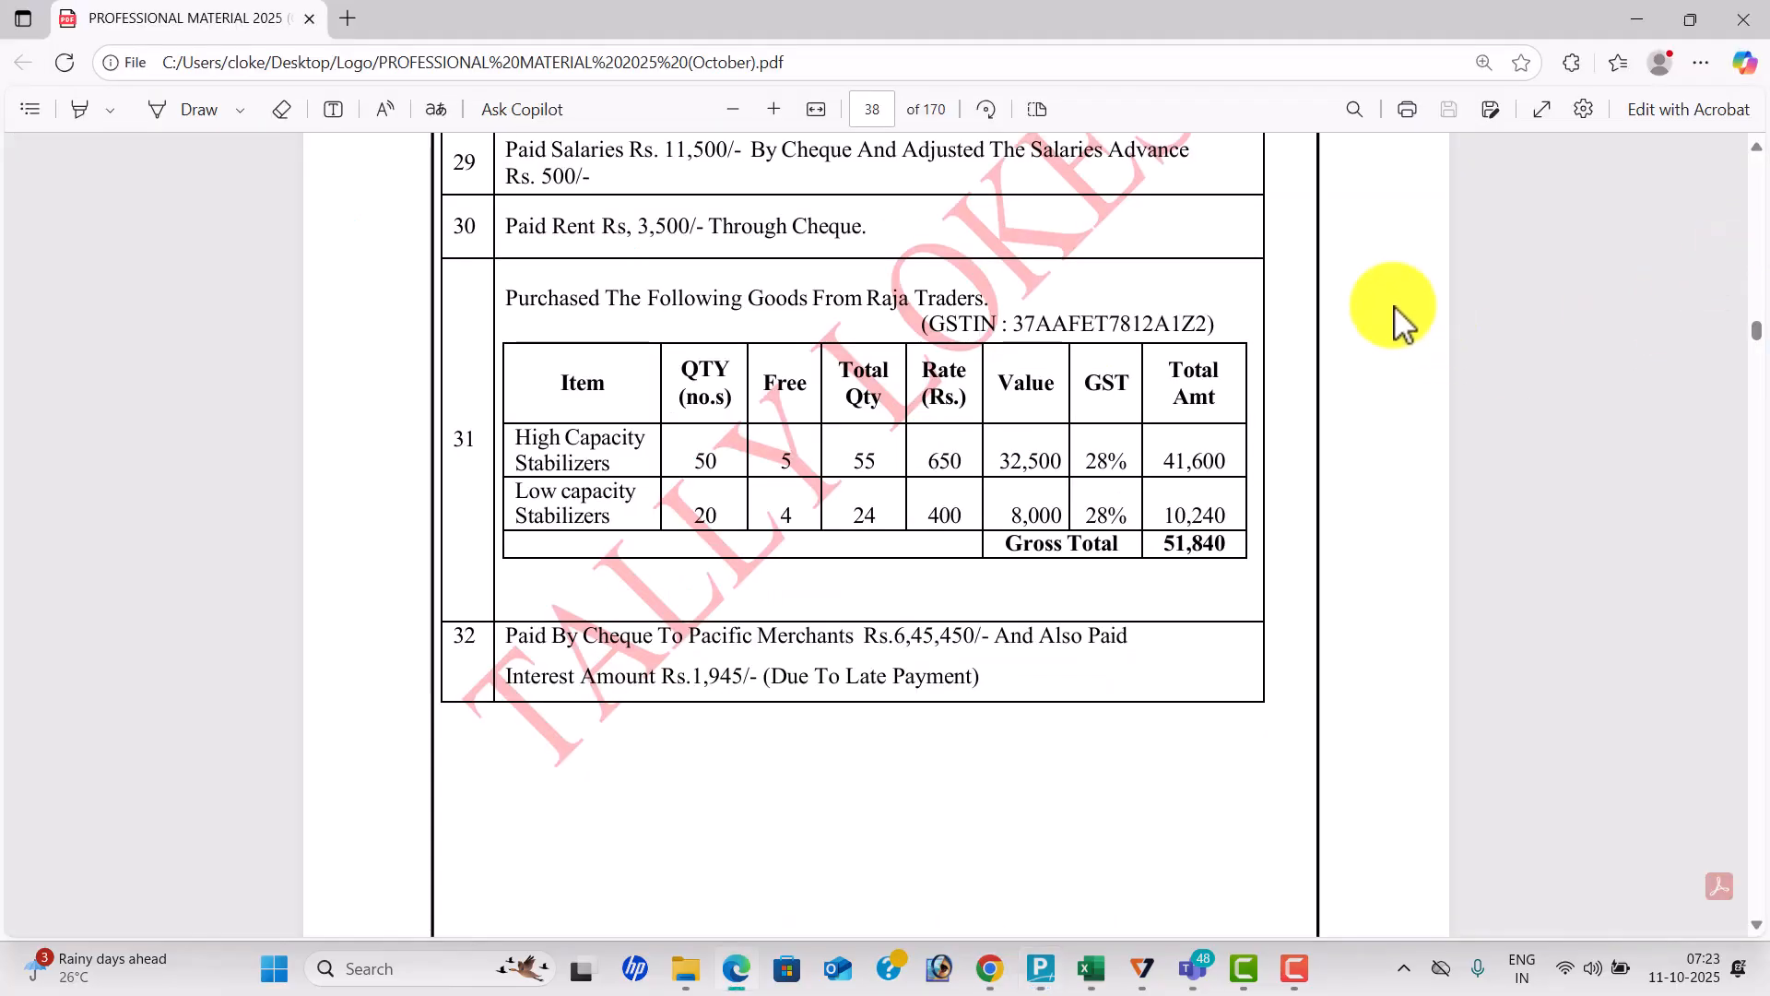
{"action": "left_click_drag", "start_coordinate": [1014, 323], "coordinate": [1197, 334]}
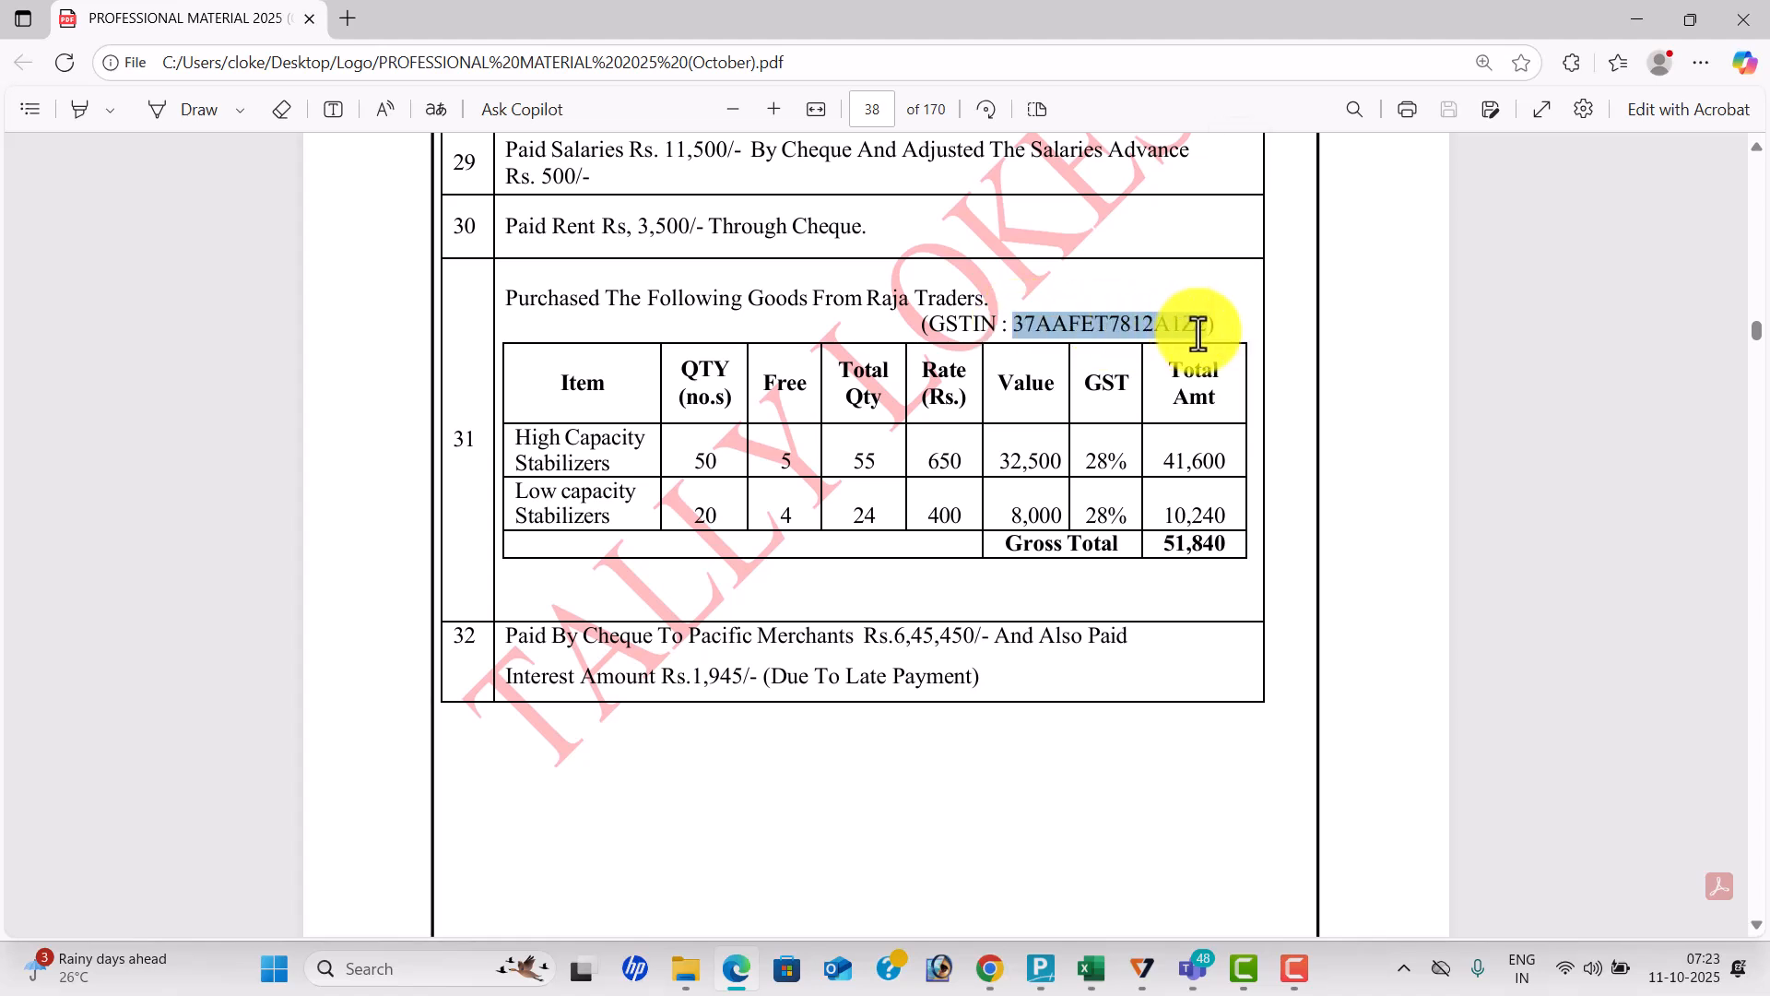
{"action": "key", "text": "ctrl+c"}
{"action": "key", "text": "alt+Tab"}
{"action": "key", "text": "ctrl+alt+v"}
{"action": "key", "text": "Return"}
{"action": "key", "text": "ctrl+a"}
{"action": "key", "text": "ctrl+a"}
{"action": "key", "text": "ctrl+a"}
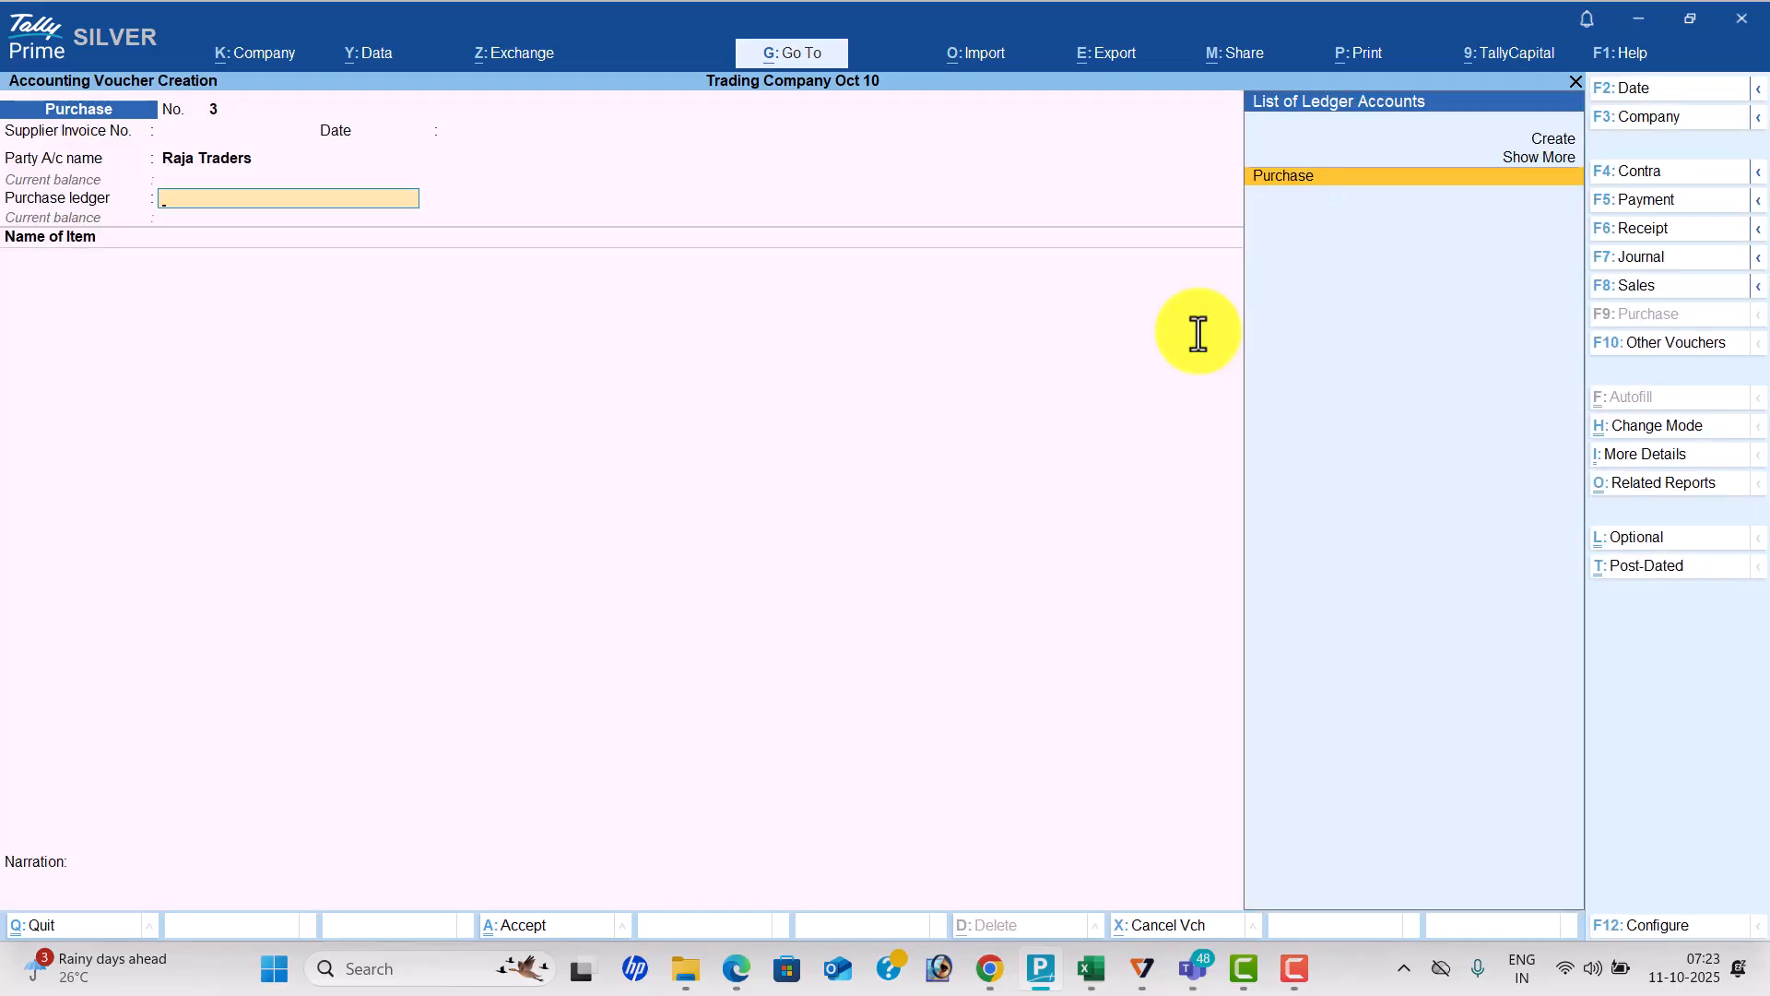
Choose Purchase as the purchase ledger and add High Capacity Stabilizers as the first item.
{"action": "key", "text": "Return"}
{"action": "key", "text": "alt+Tab"}
{"action": "key", "text": "alt+Tab"}
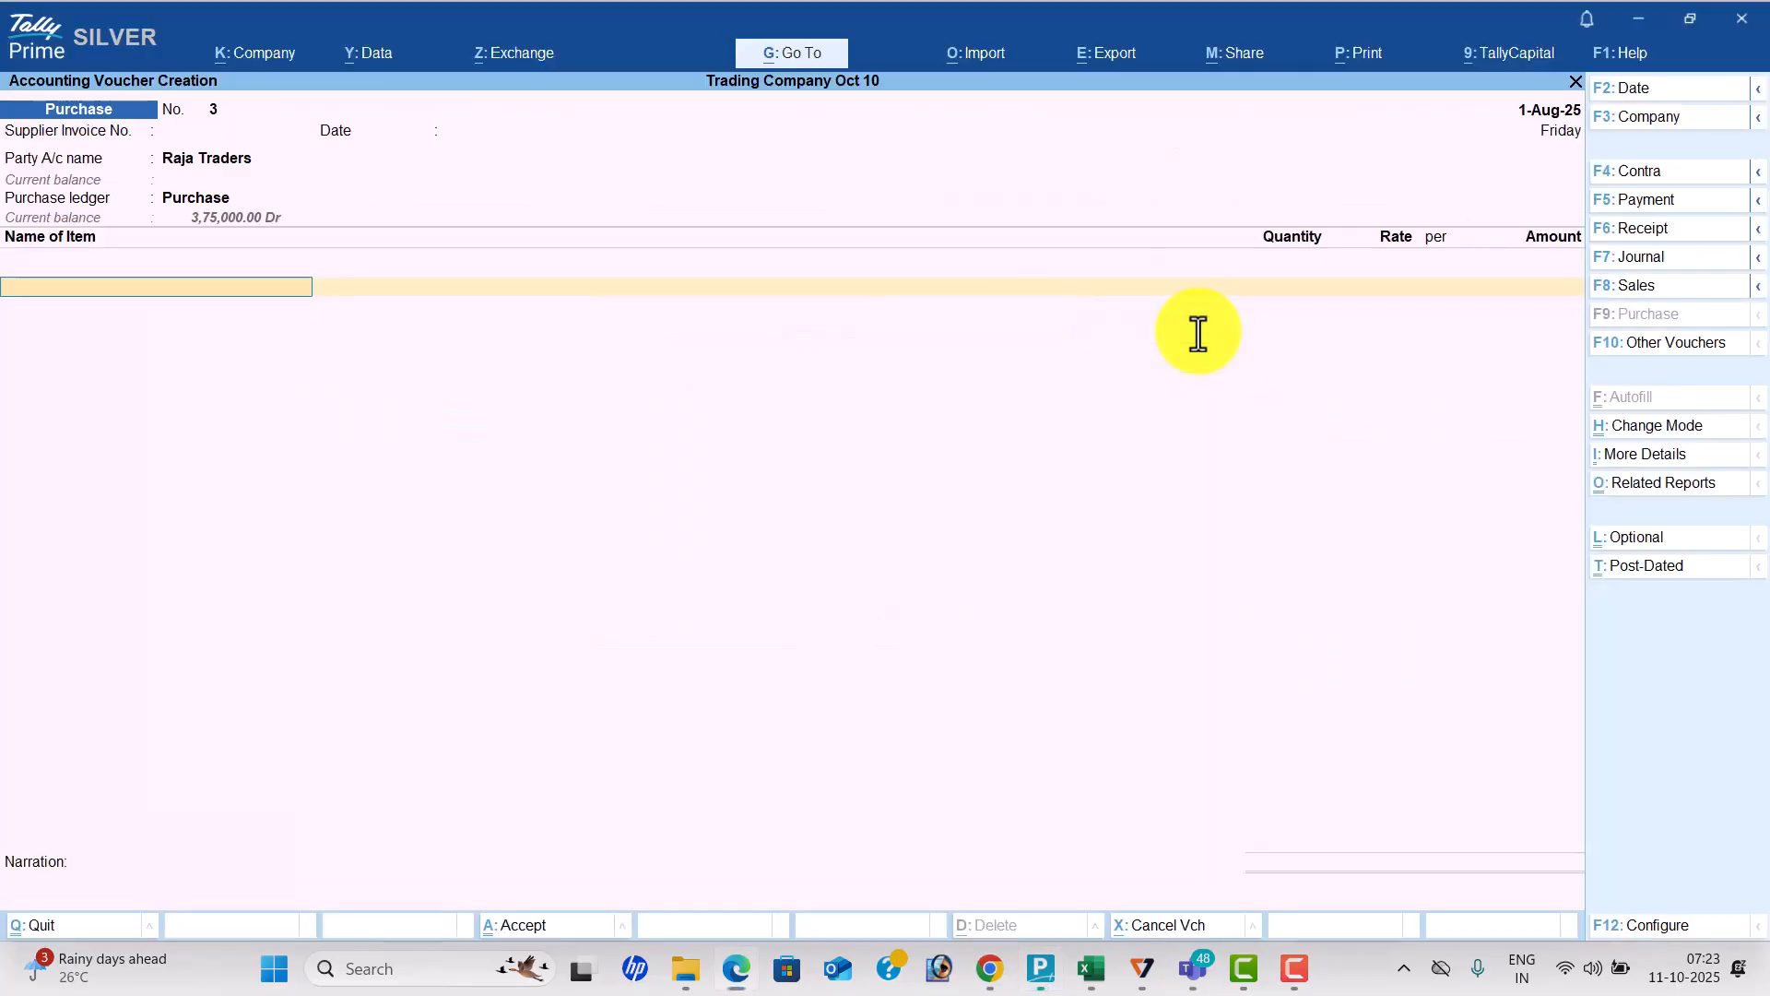
{"action": "key", "text": "ctrl+alt+v"}
{"action": "key", "text": "Return"}
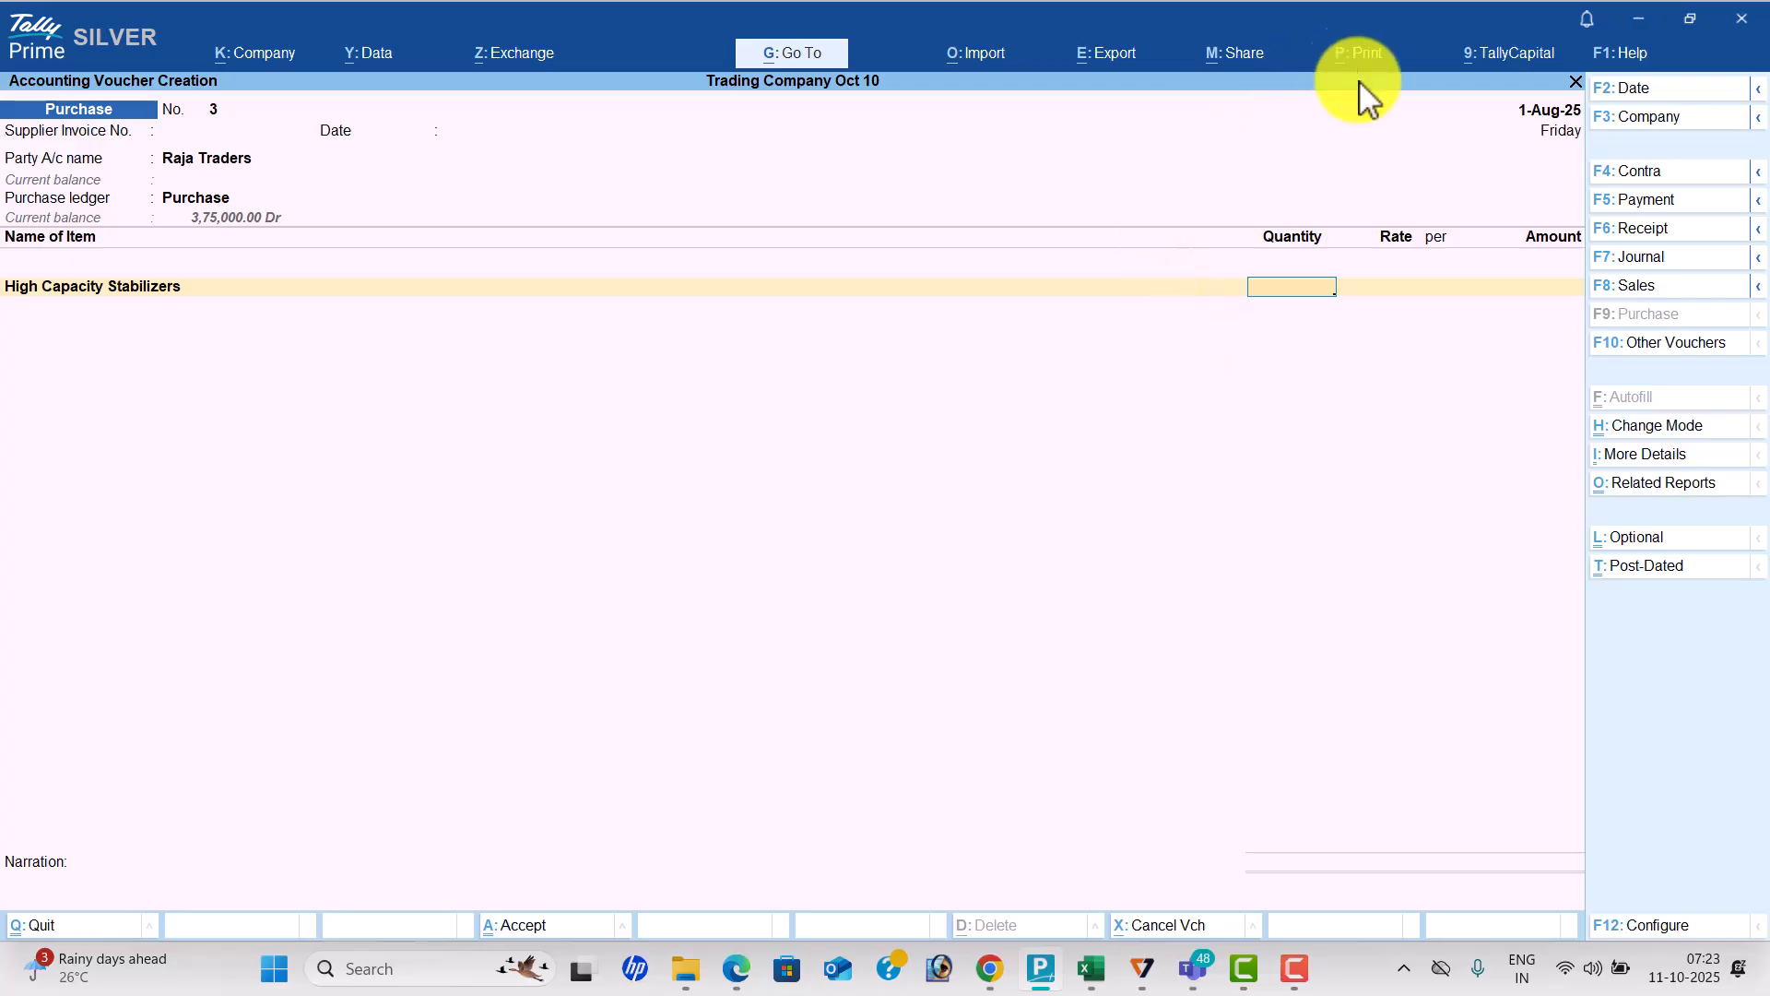
Enable separate Actual and Billed Quantity columns in invoices in the company features and save the setting.
{"action": "left_click", "coordinate": [276, 57]}
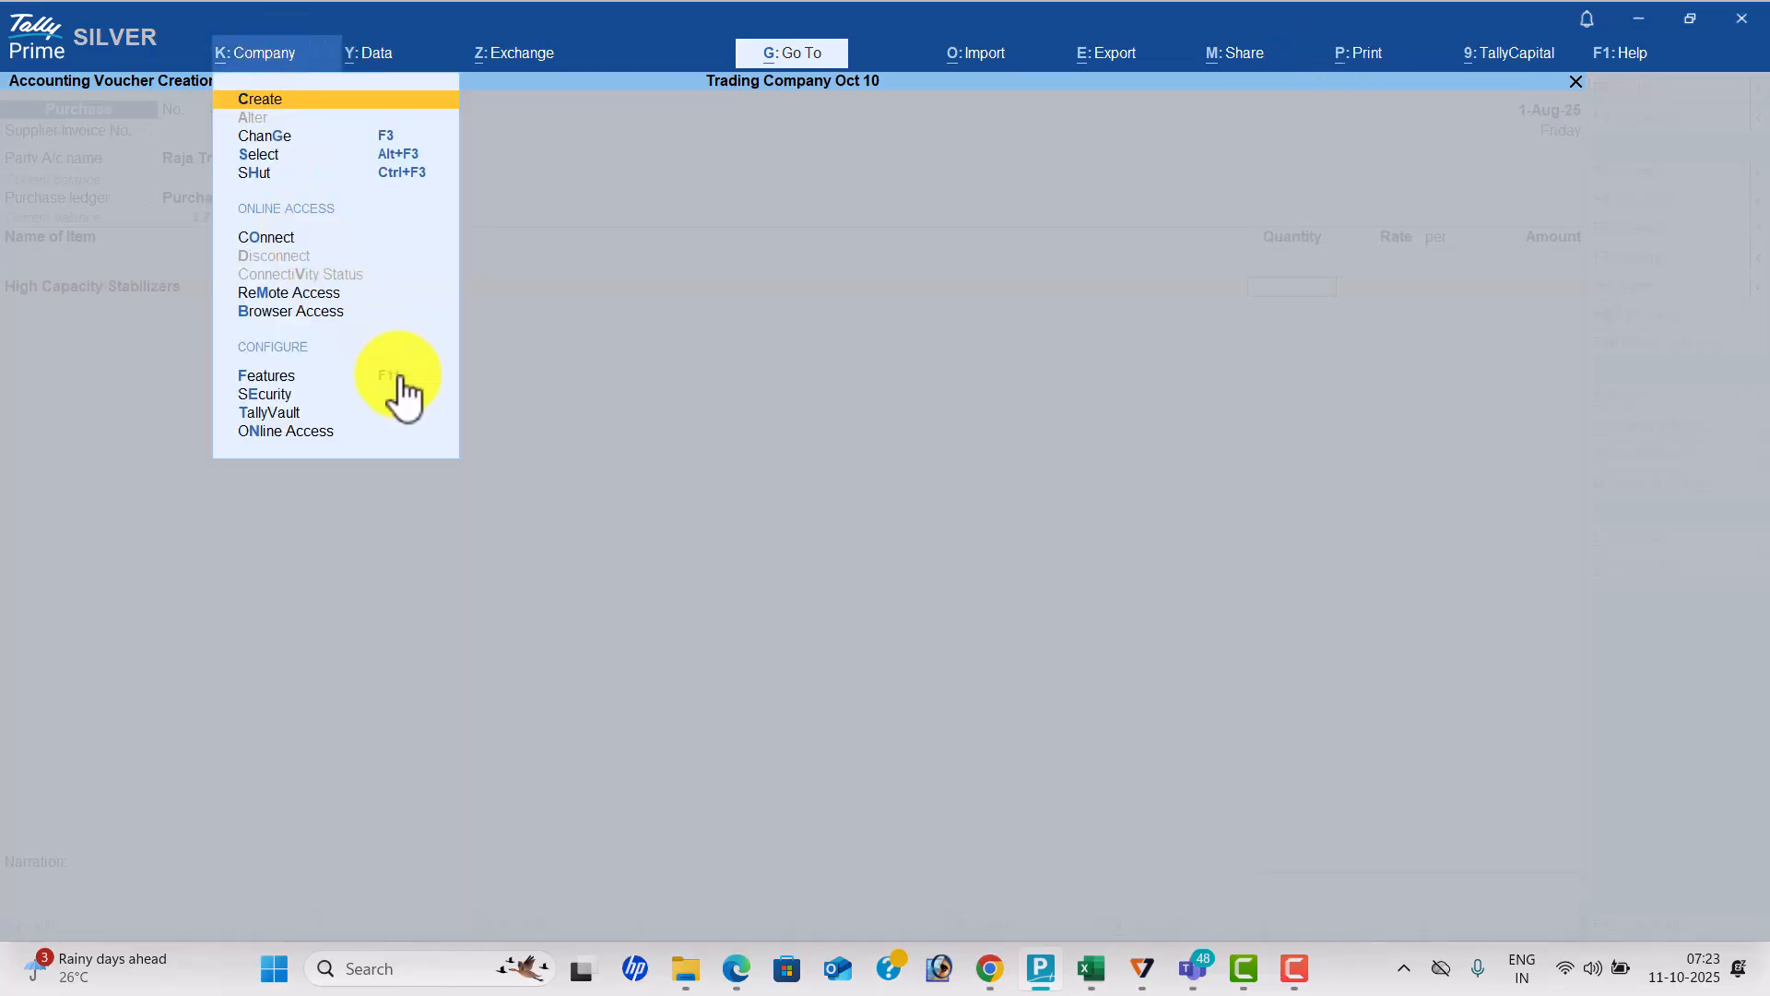
{"action": "left_click", "coordinate": [399, 376]}
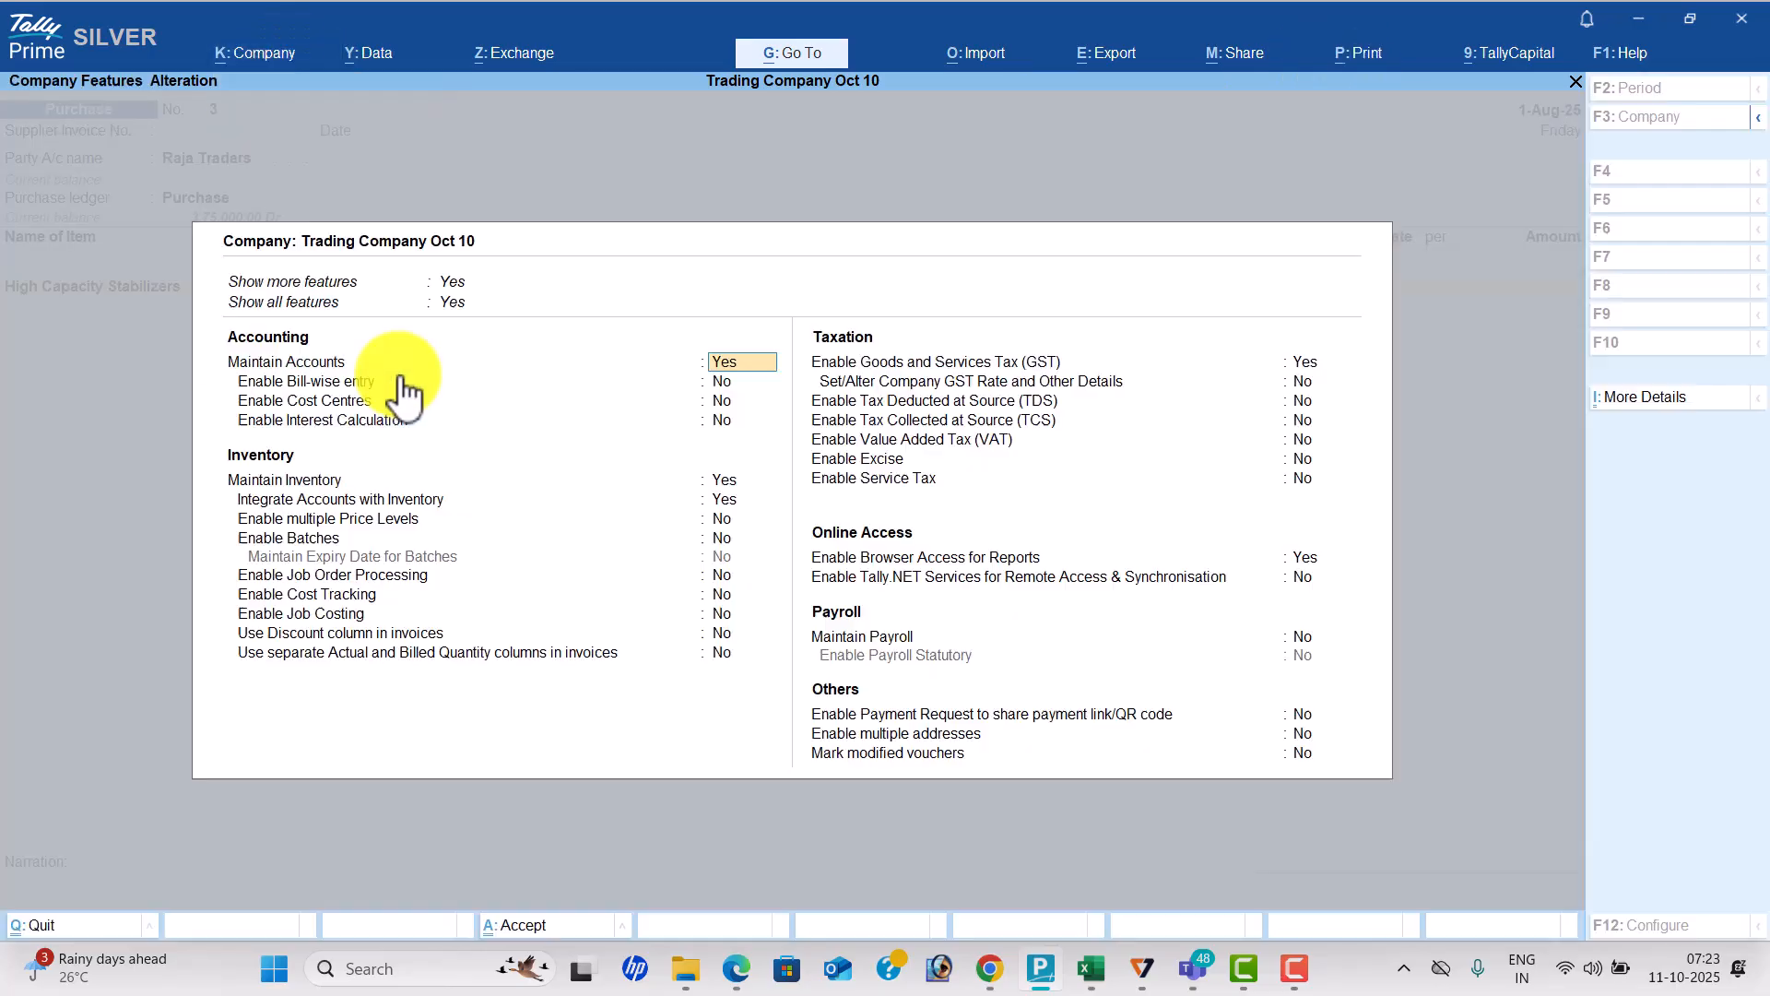
{"action": "left_click", "coordinate": [729, 655]}
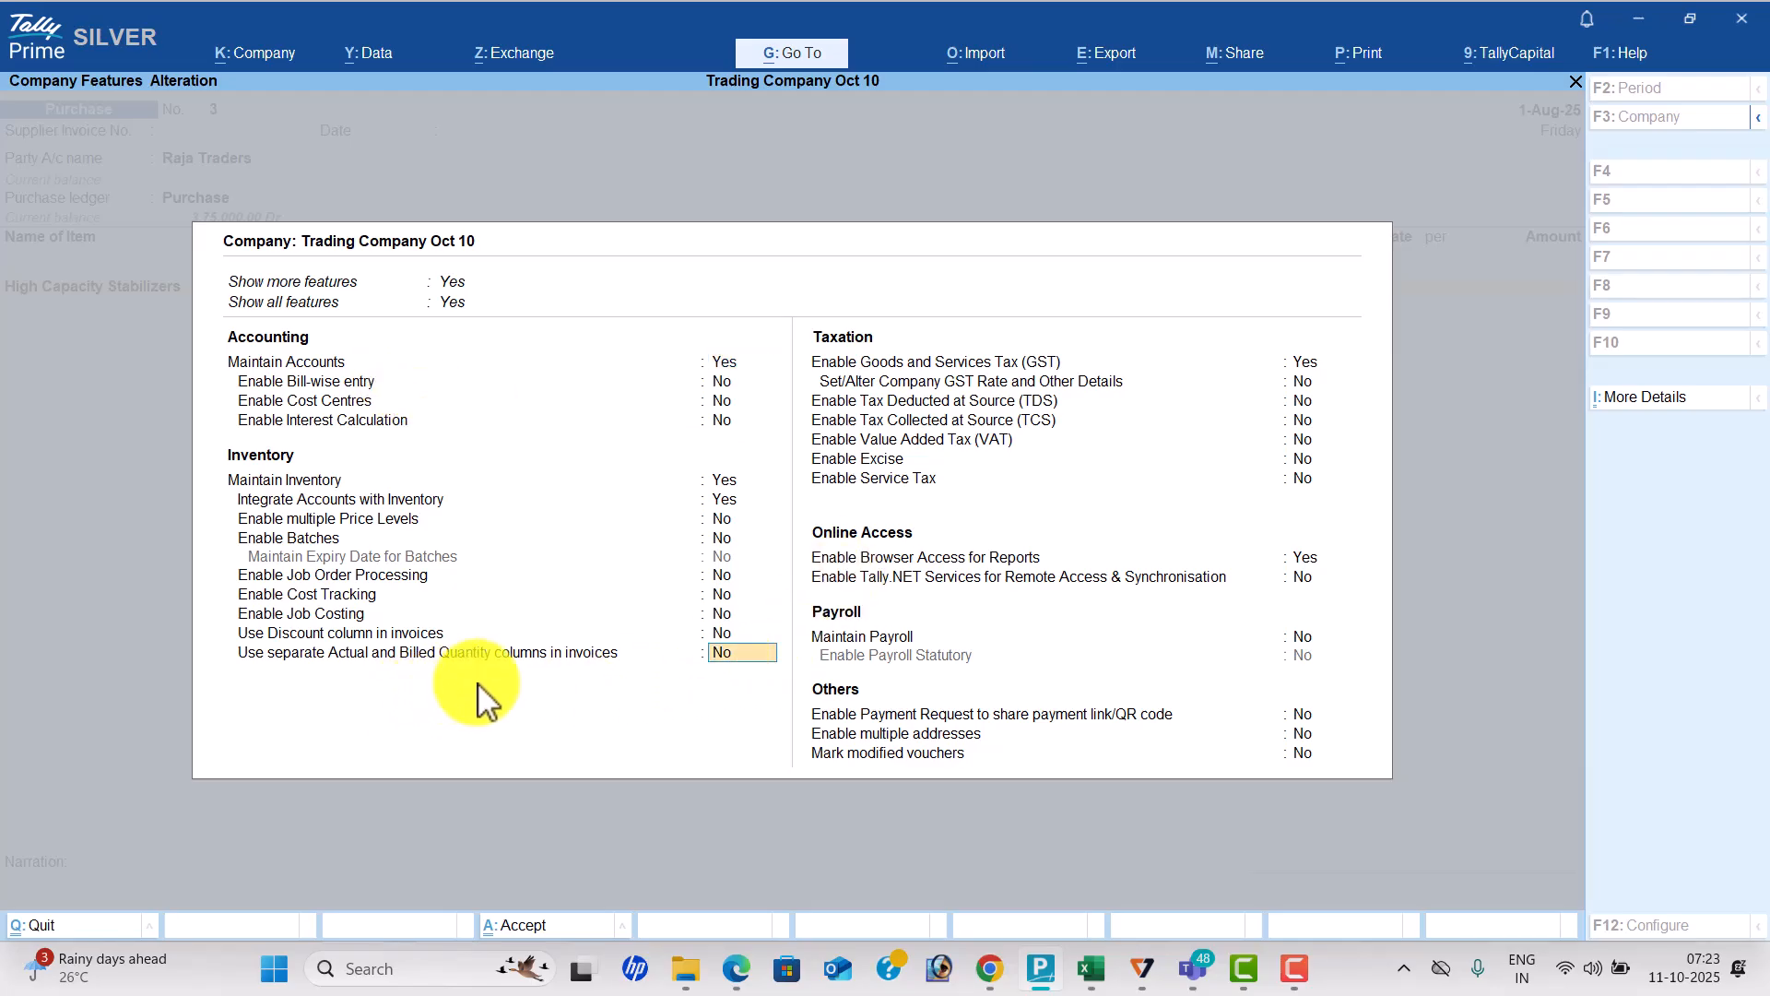
{"action": "type", "text": "y"}
{"action": "key", "text": "Return"}
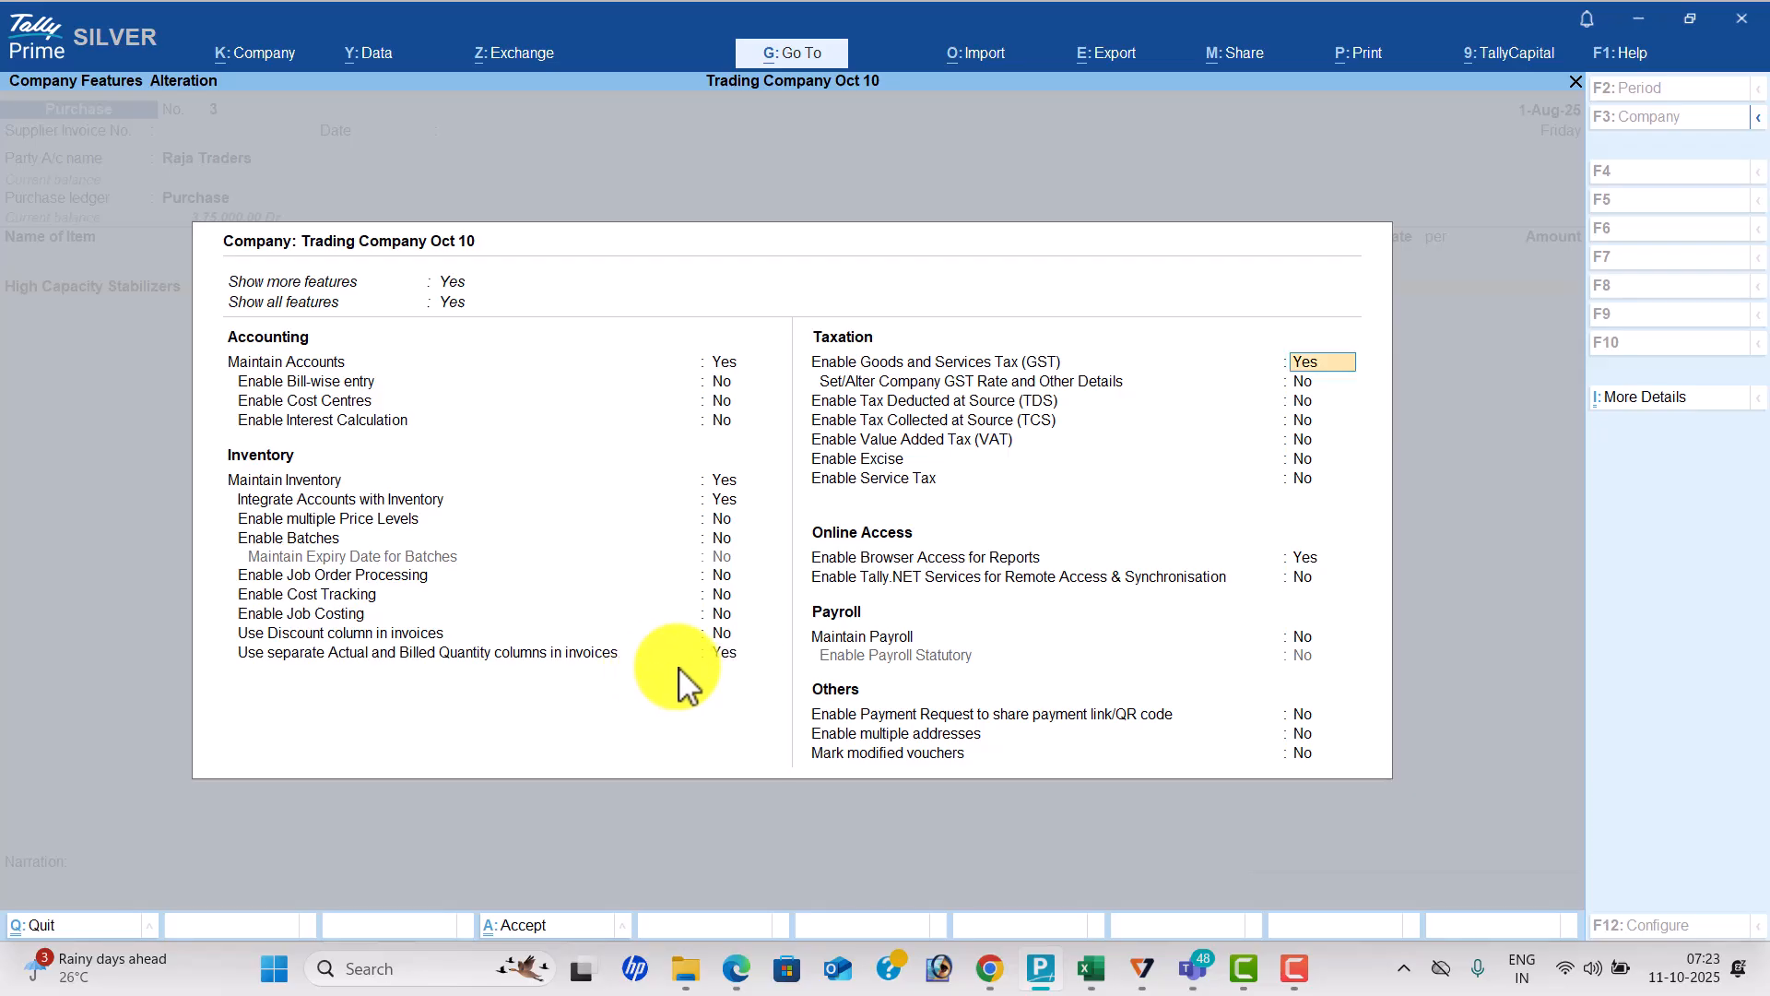
{"action": "key", "text": "ctrl+a"}
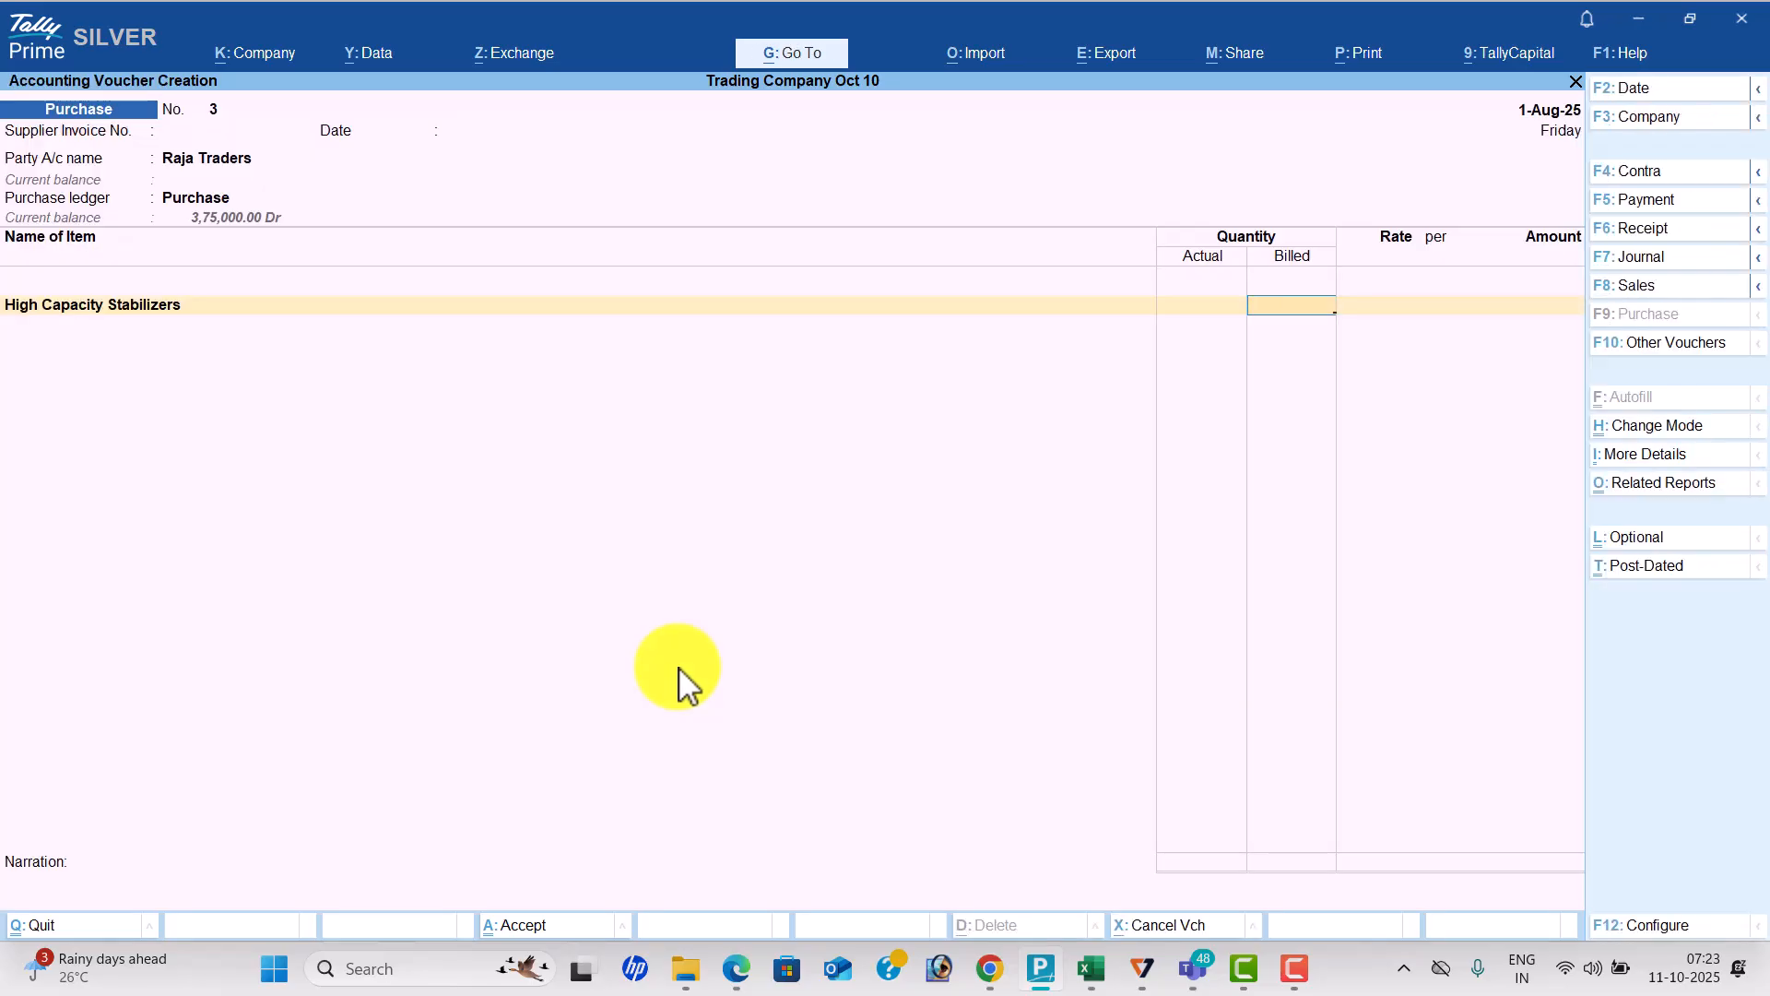
Enter 55 as actual and 50 as billed quantity for High Capacity Stabilizers, checking both figures in the exercise PDF.
{"action": "key", "text": "BackSpace"}
{"action": "key", "text": "Return"}
{"action": "key", "text": "BackSpace"}
{"action": "key", "text": "alt+Tab"}
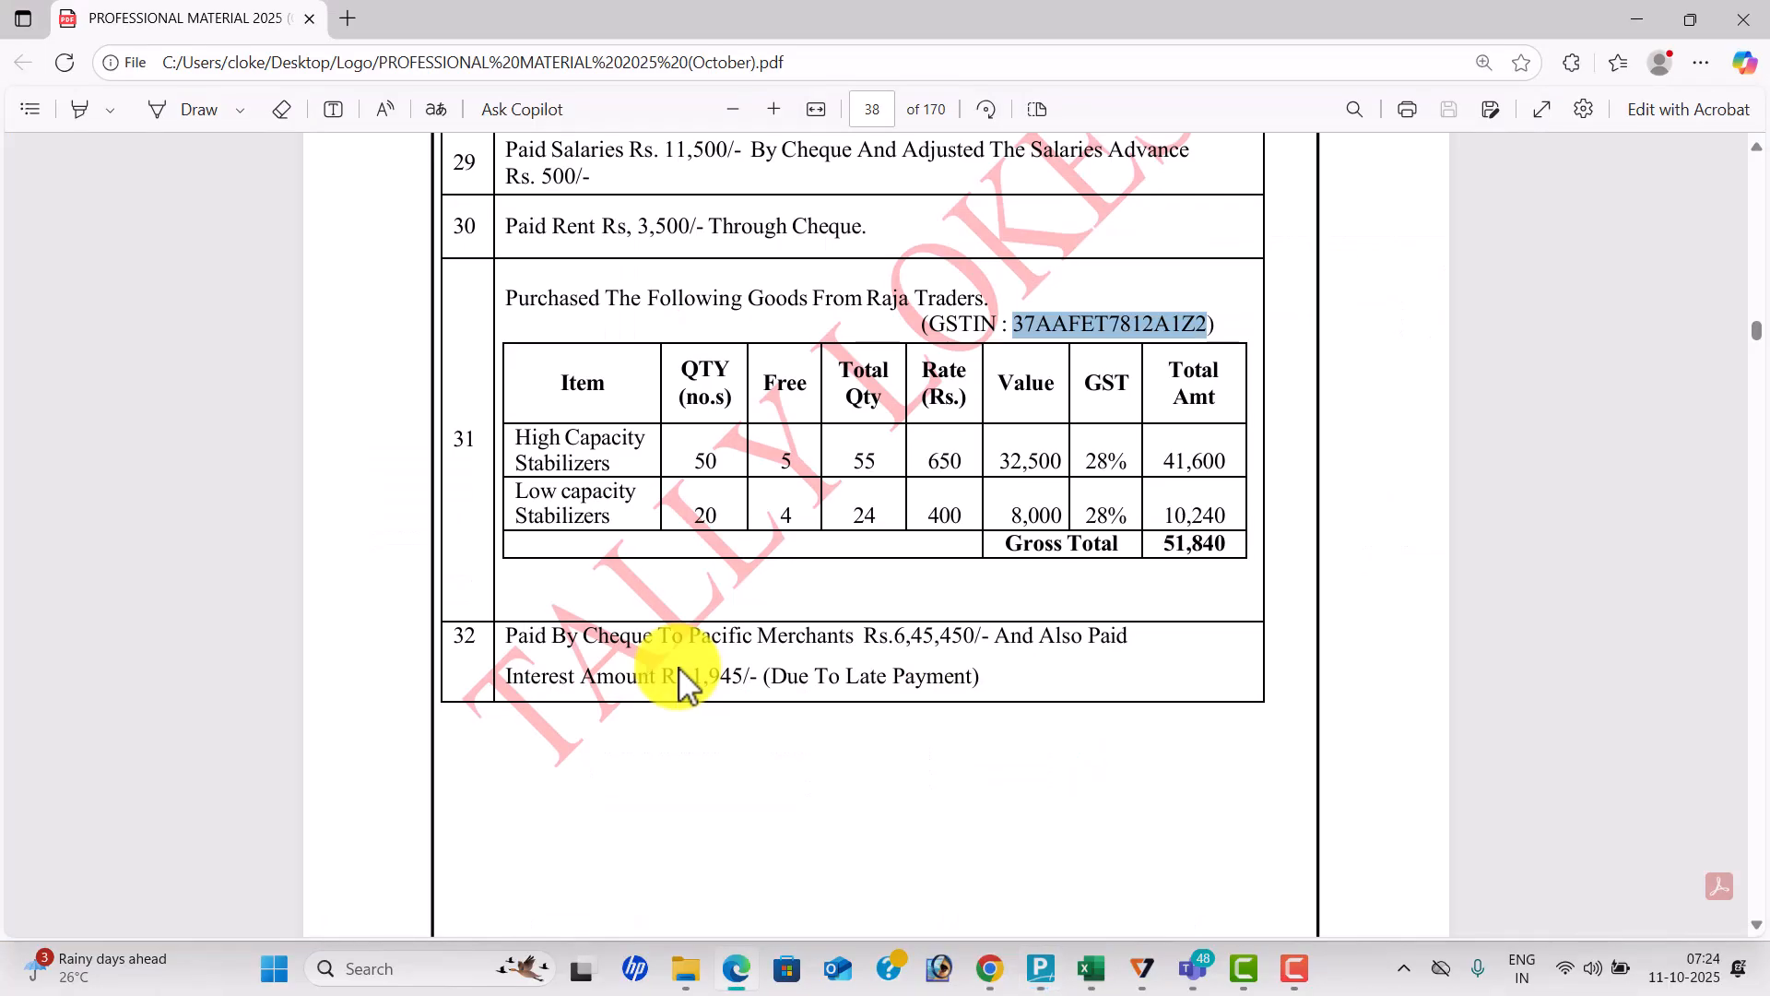
{"action": "left_click", "coordinate": [857, 458]}
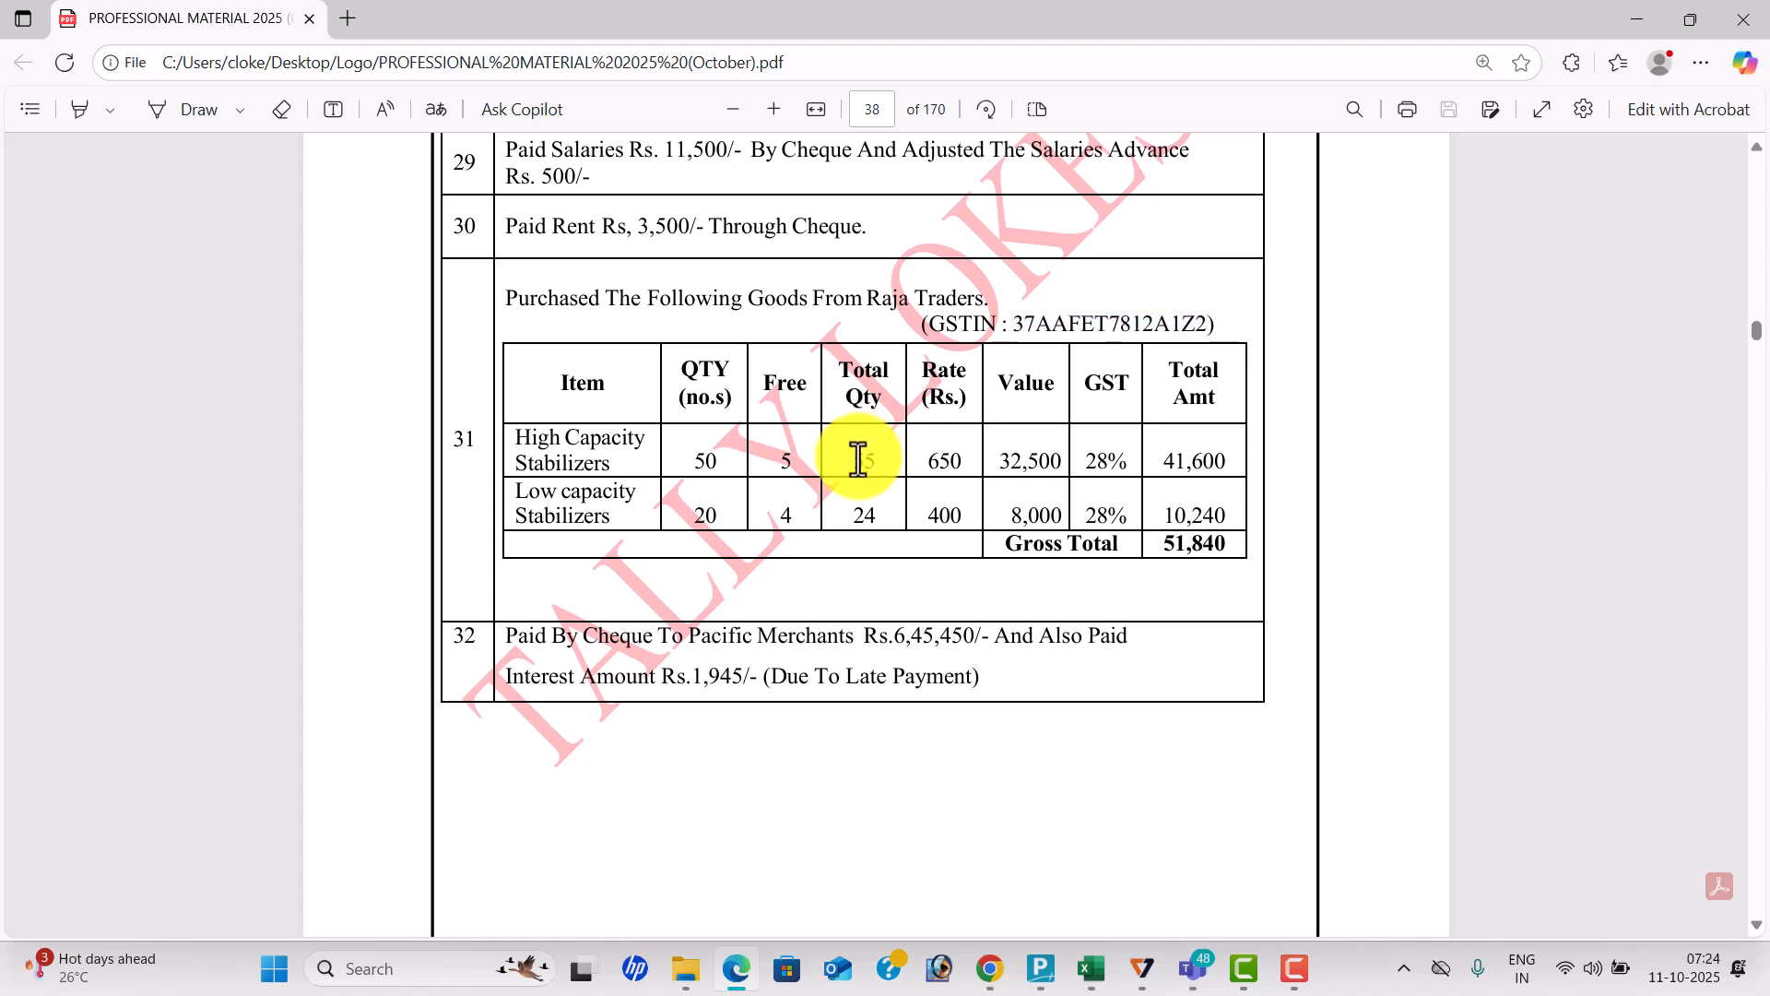
{"action": "double_click", "coordinate": [865, 458]}
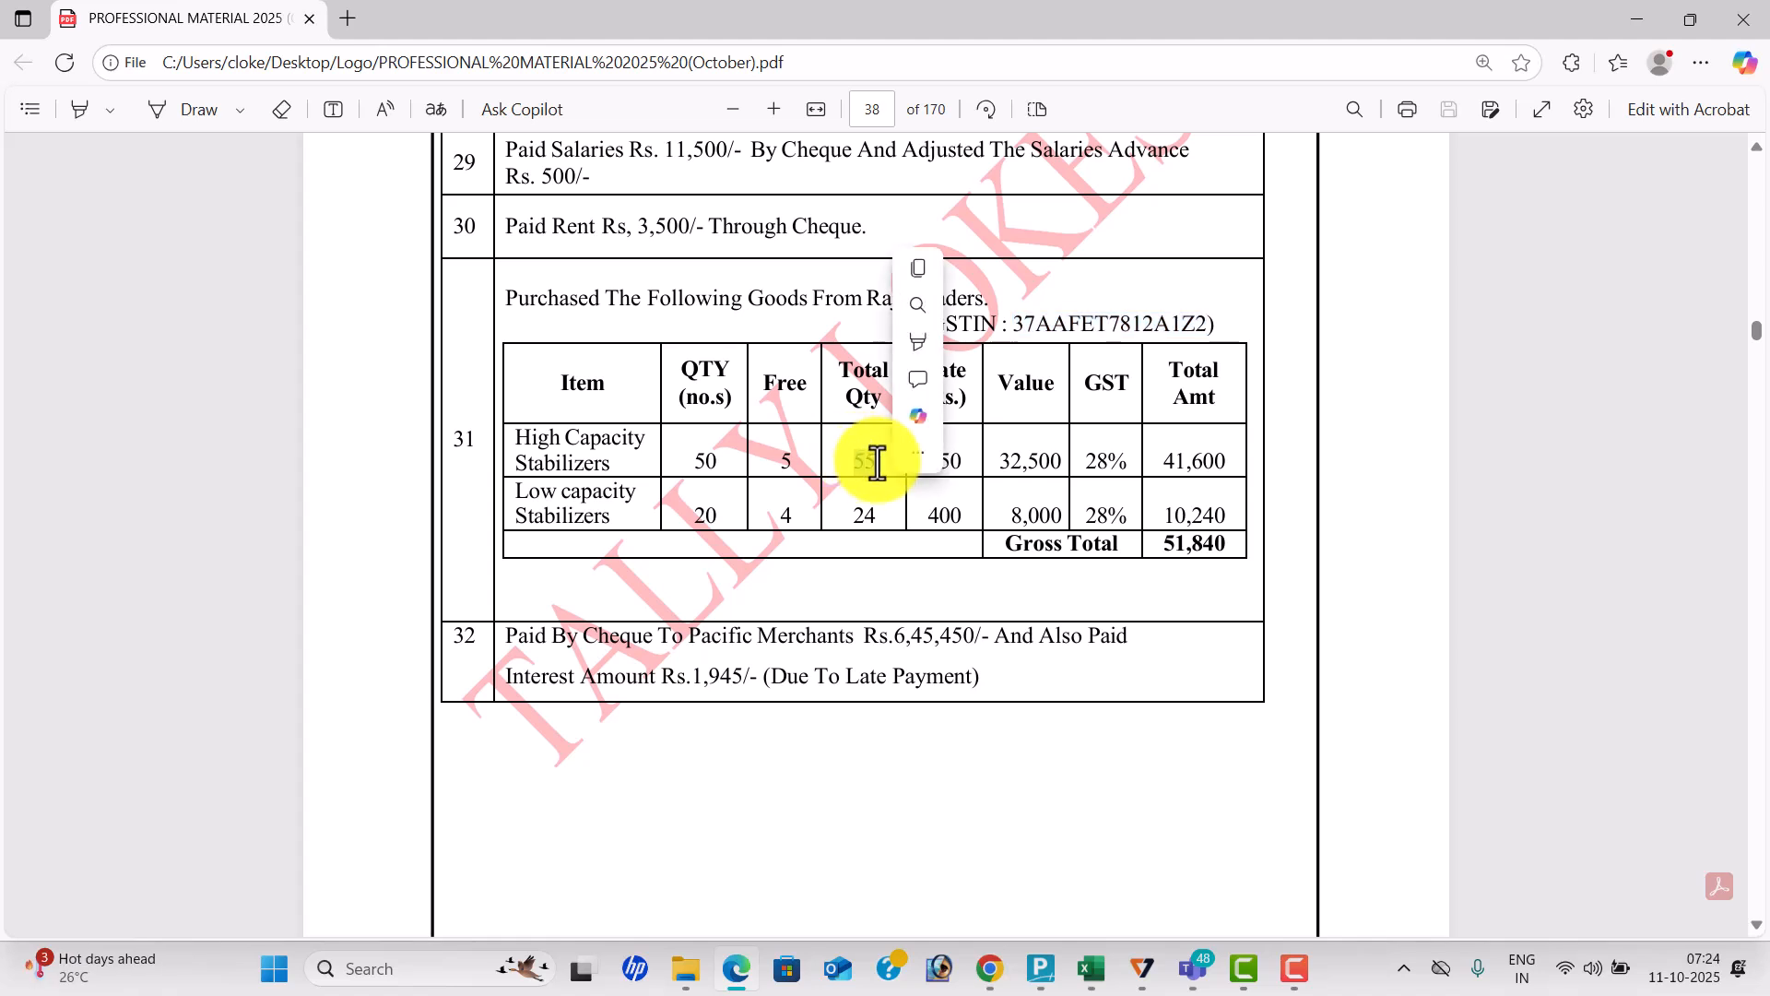
{"action": "left_click", "coordinate": [701, 466]}
{"action": "double_click", "coordinate": [702, 463]}
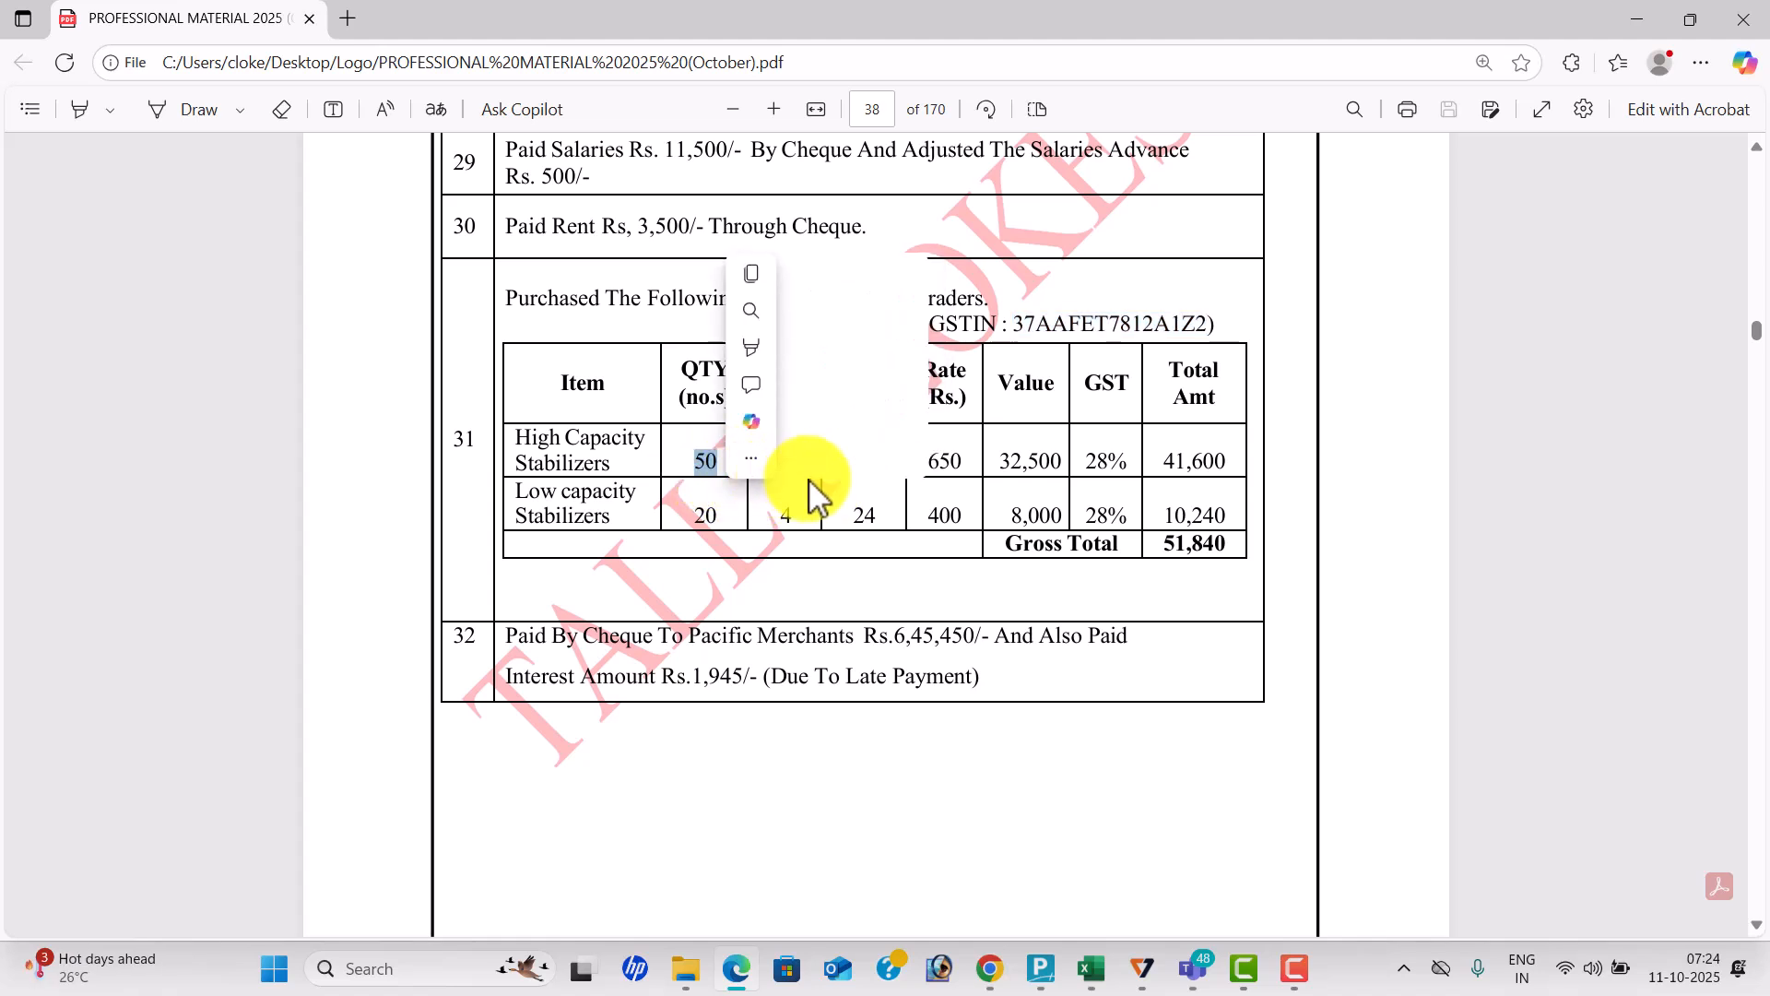
{"action": "key", "text": "alt+Tab"}
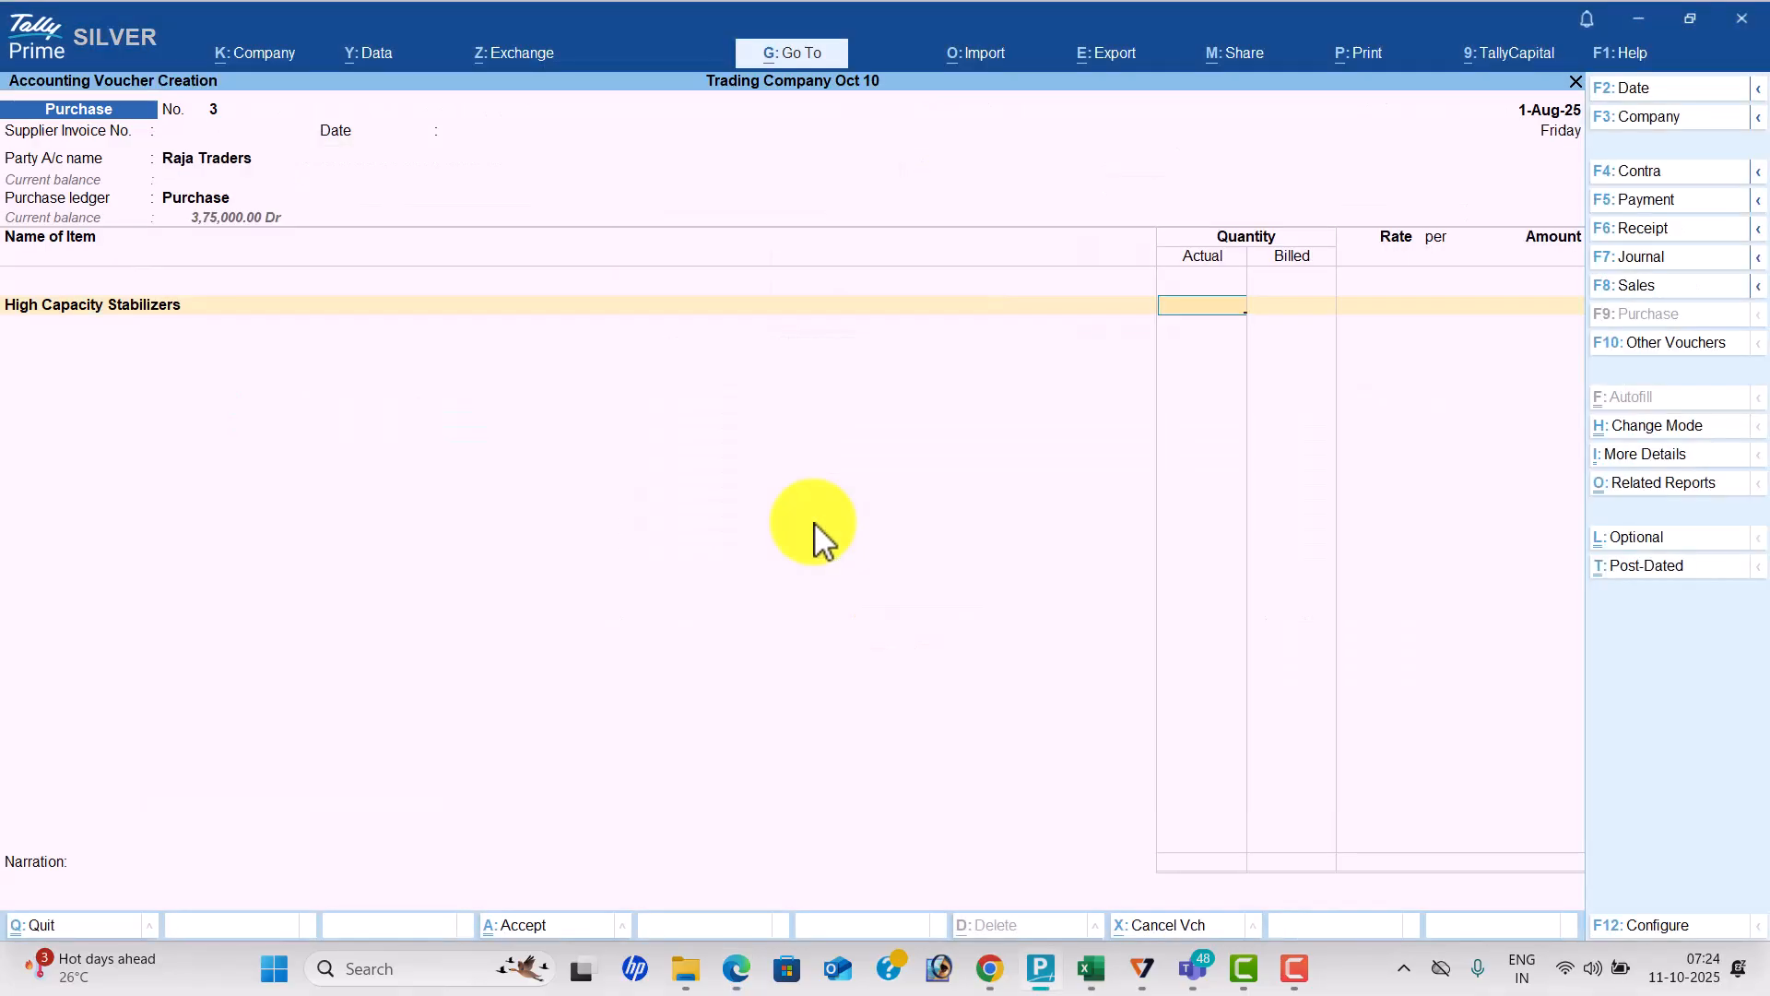
{"action": "key", "text": "Return"}
{"action": "type", "text": "50"}
{"action": "key", "text": "Return"}
Look up the High Capacity Stabilizers rate in the exercise PDF and set it to 650 per nos.
{"action": "key", "text": "alt+Tab"}
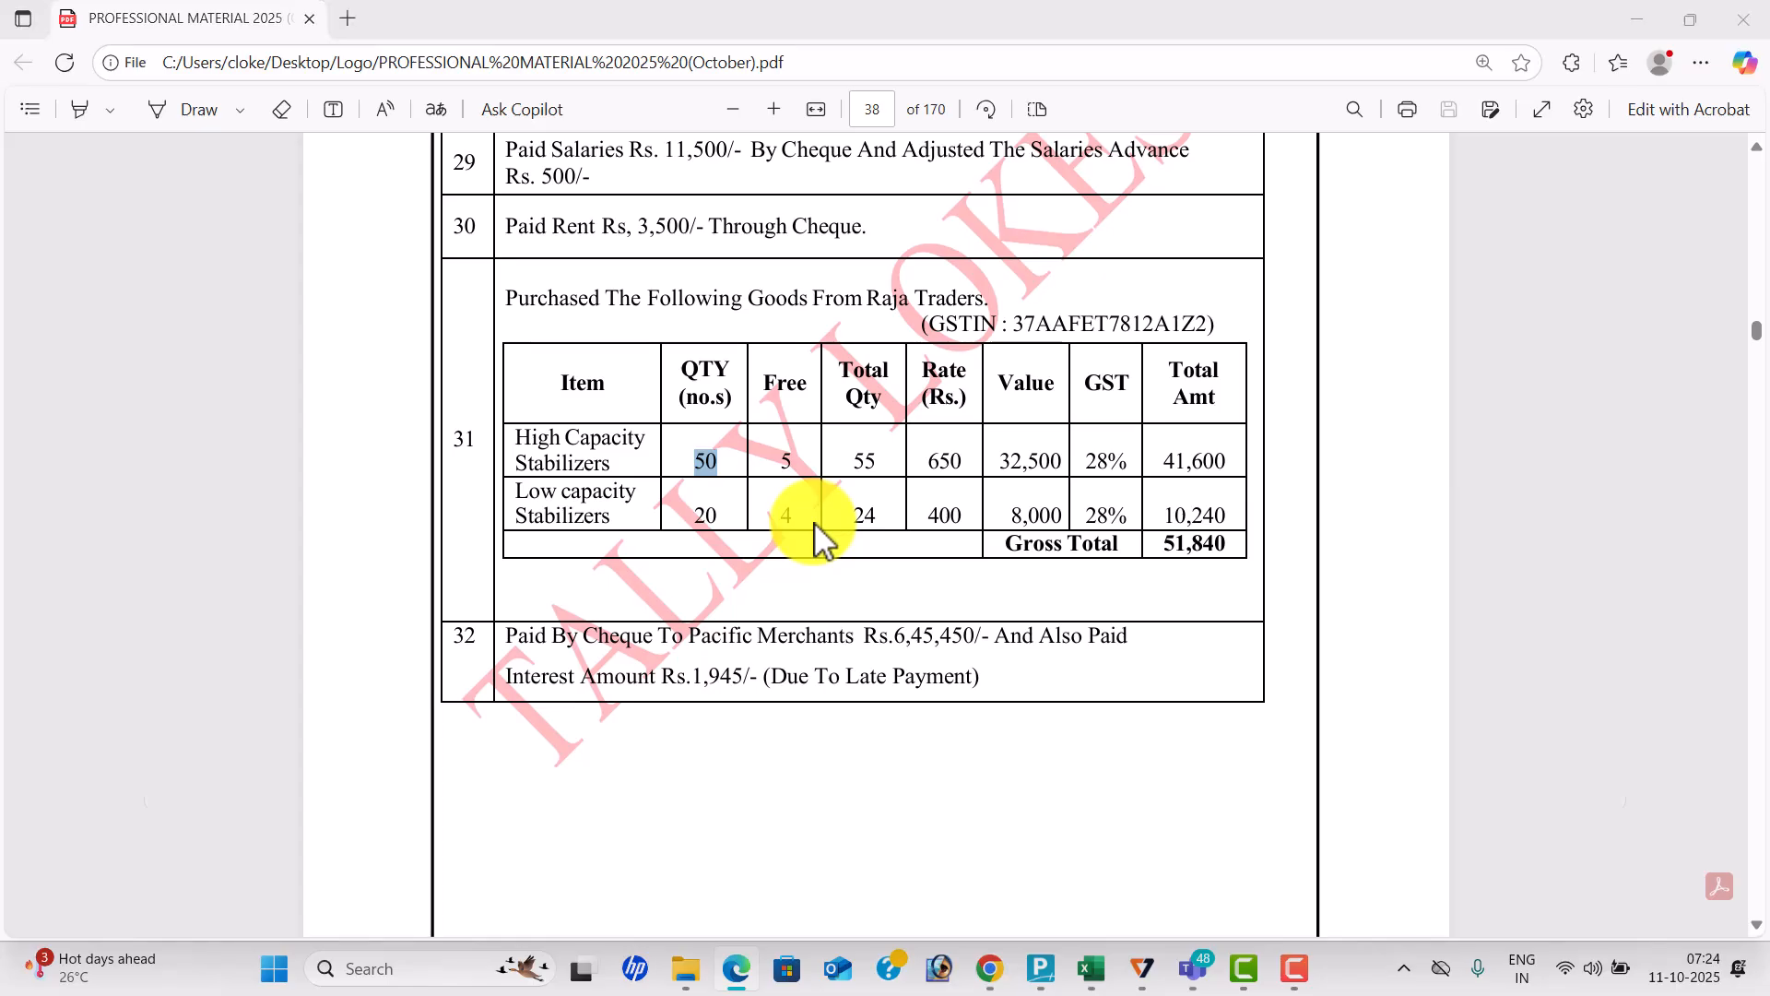
{"action": "key", "text": "alt+Tab"}
{"action": "type", "text": "650"}
{"action": "key", "text": "Return"}
{"action": "key", "text": "Return"}
Add Low Capacity Stabilizers as the second item with an actual quantity of 24 and a billed quantity of 20.
{"action": "key", "text": "alt+Tab"}
{"action": "key", "text": "alt+Tab"}
{"action": "type", "text": "Lo"}
{"action": "key", "text": "alt+Tab"}
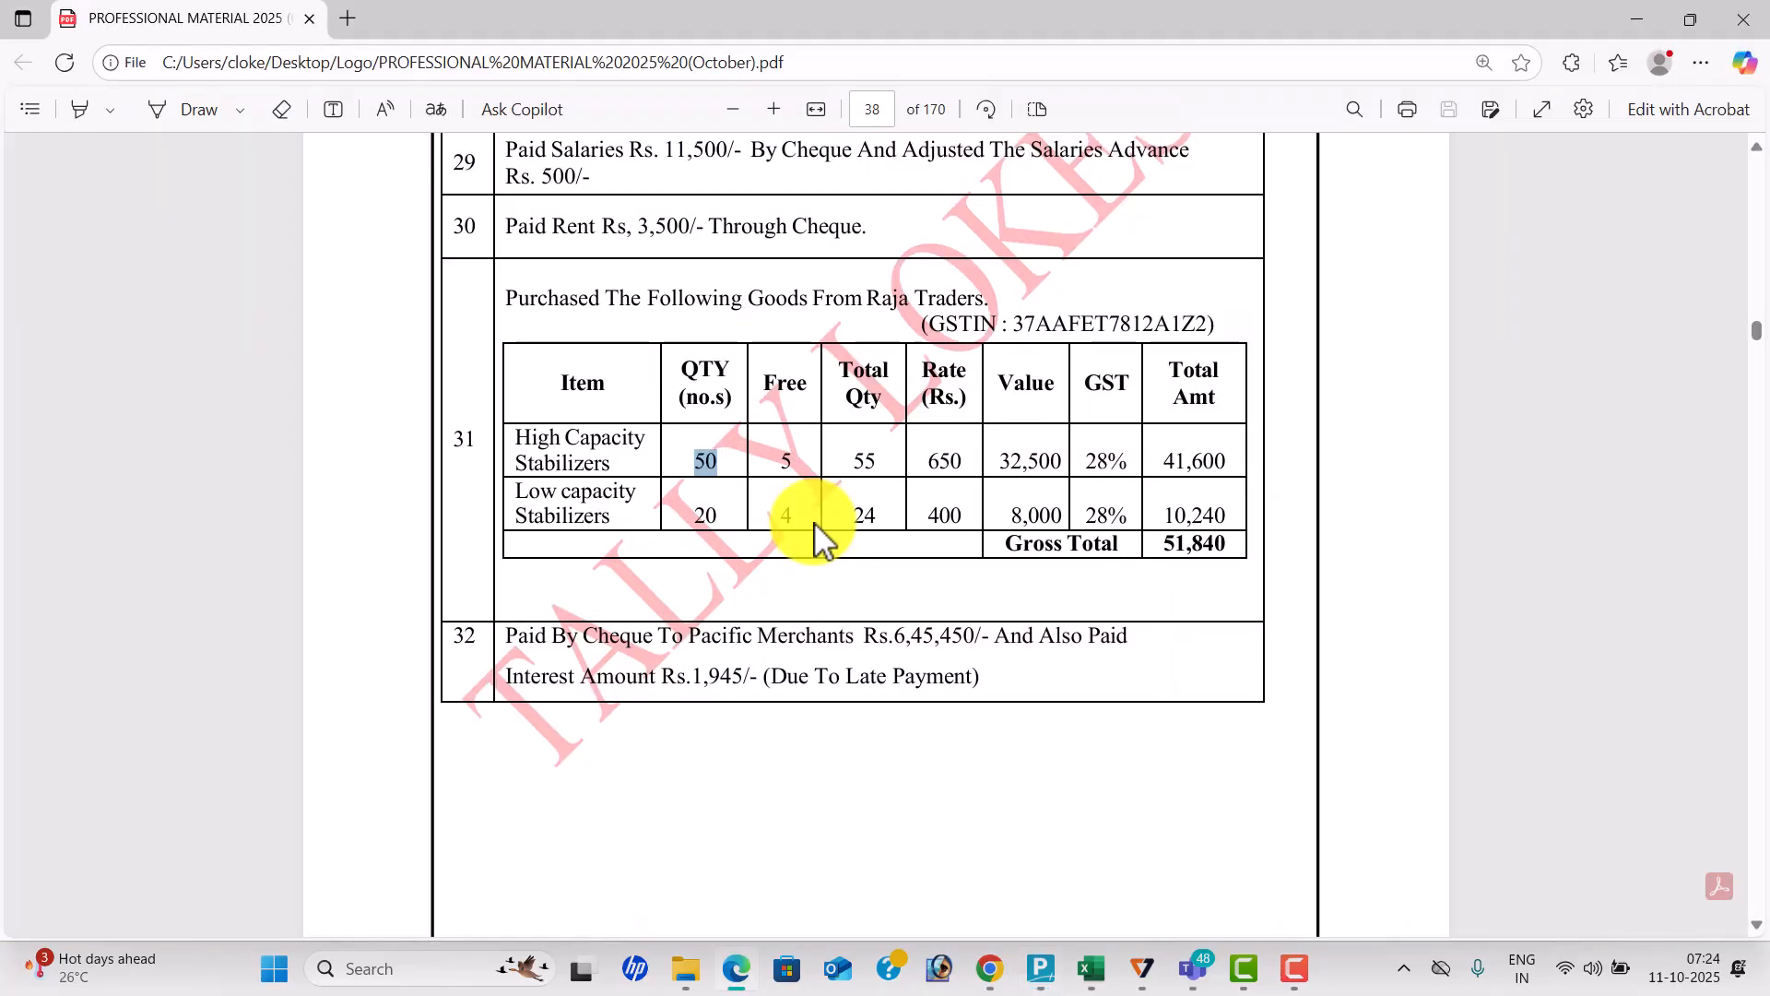
{"action": "key", "text": "alt+Tab"}
{"action": "type", "text": "24"}
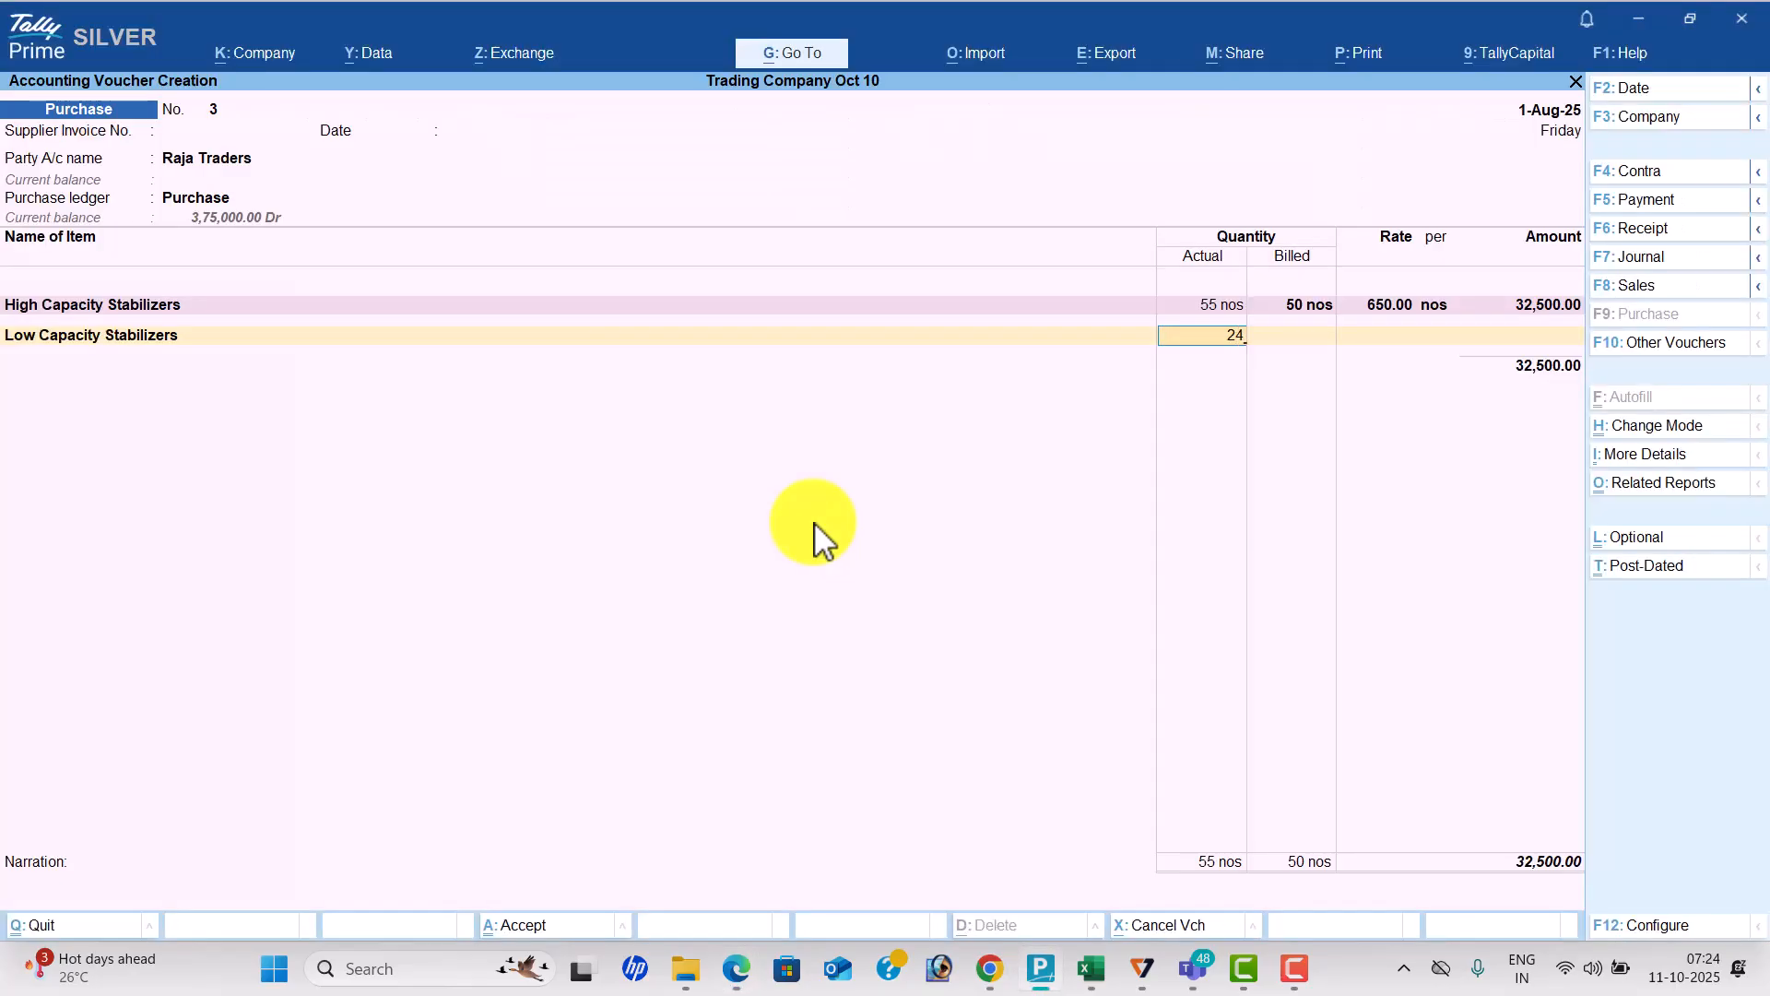
{"action": "key", "text": "Return"}
{"action": "key", "text": "alt+Tab"}
{"action": "key", "text": "alt+Tab"}
{"action": "type", "text": "20"}
{"action": "key", "text": "Return"}
Check the Low Capacity Stabilizers rate against the exercise PDF, apply 400 per nos, and finish the item list.
{"action": "key", "text": "alt+Tab"}
{"action": "key", "text": "alt+Tab"}
{"action": "key", "text": "Return"}
{"action": "key", "text": "Return"}
{"action": "key", "text": "Return"}
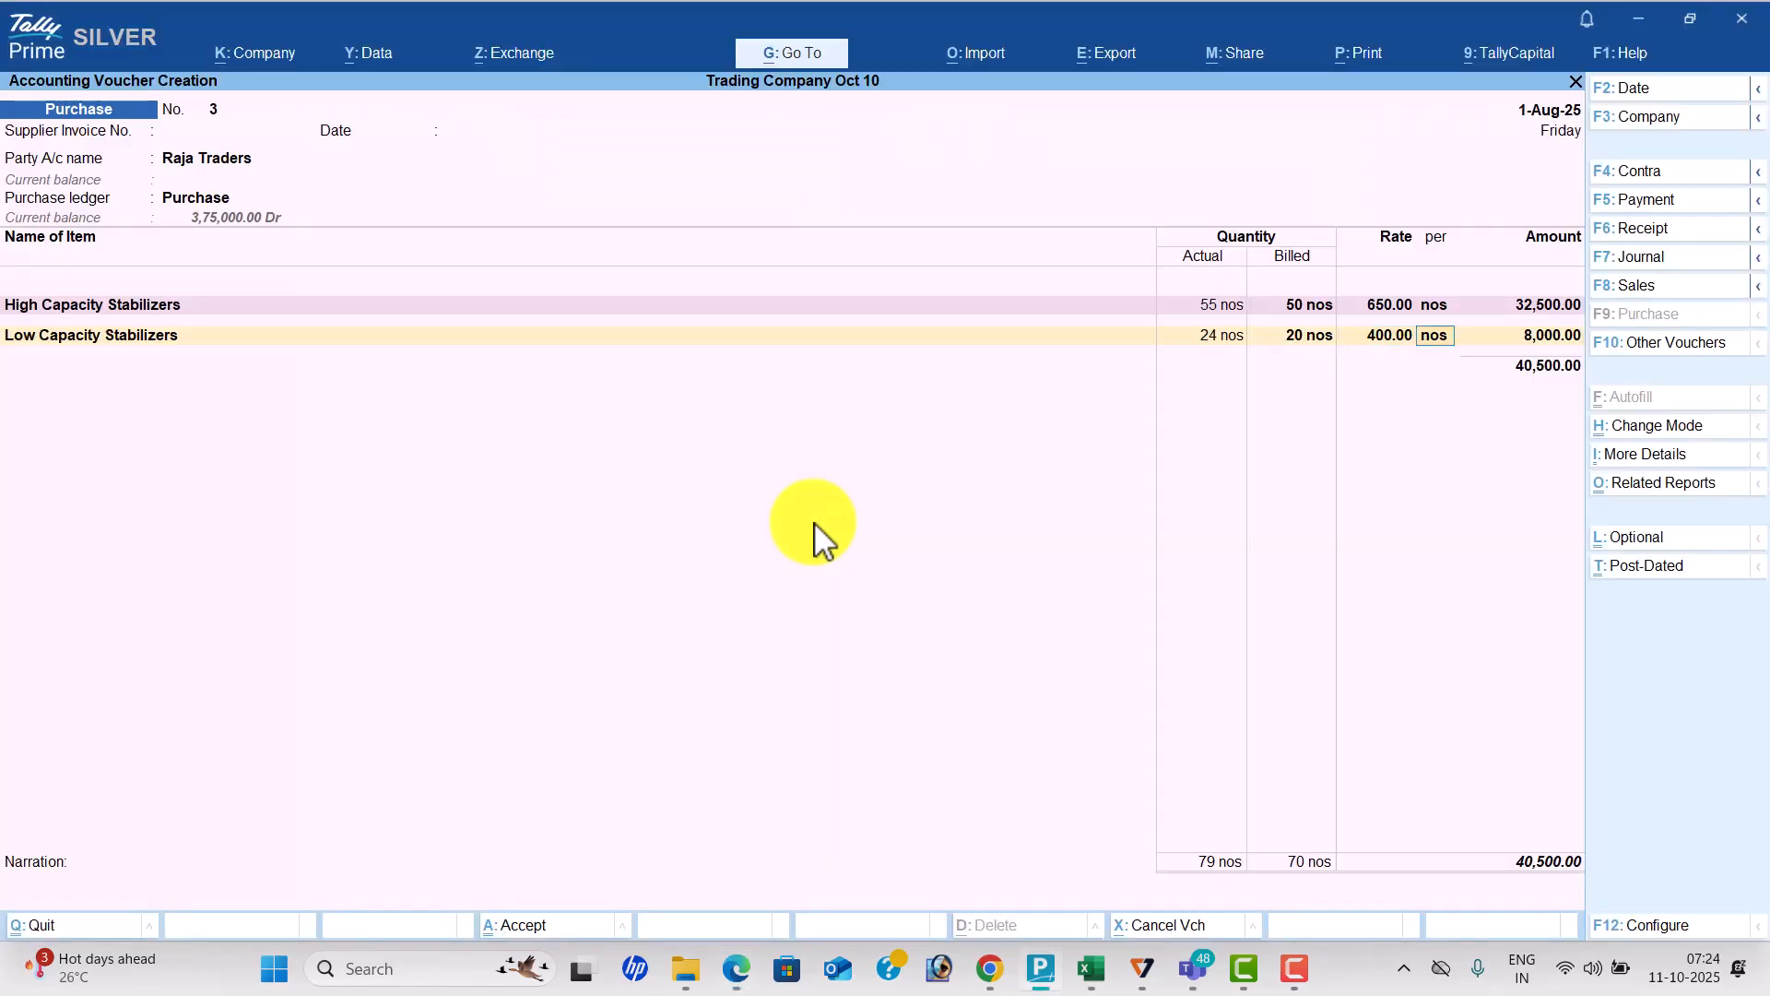
{"action": "key", "text": "Return"}
Add the CGST and SGST ledgers below the items with their calculated amounts.
{"action": "type", "text": "Cg"}
{"action": "key", "text": "Return"}
{"action": "key", "text": "Return"}
{"action": "type", "text": "Sg"}
{"action": "key", "text": "Return"}
{"action": "key", "text": "Return"}
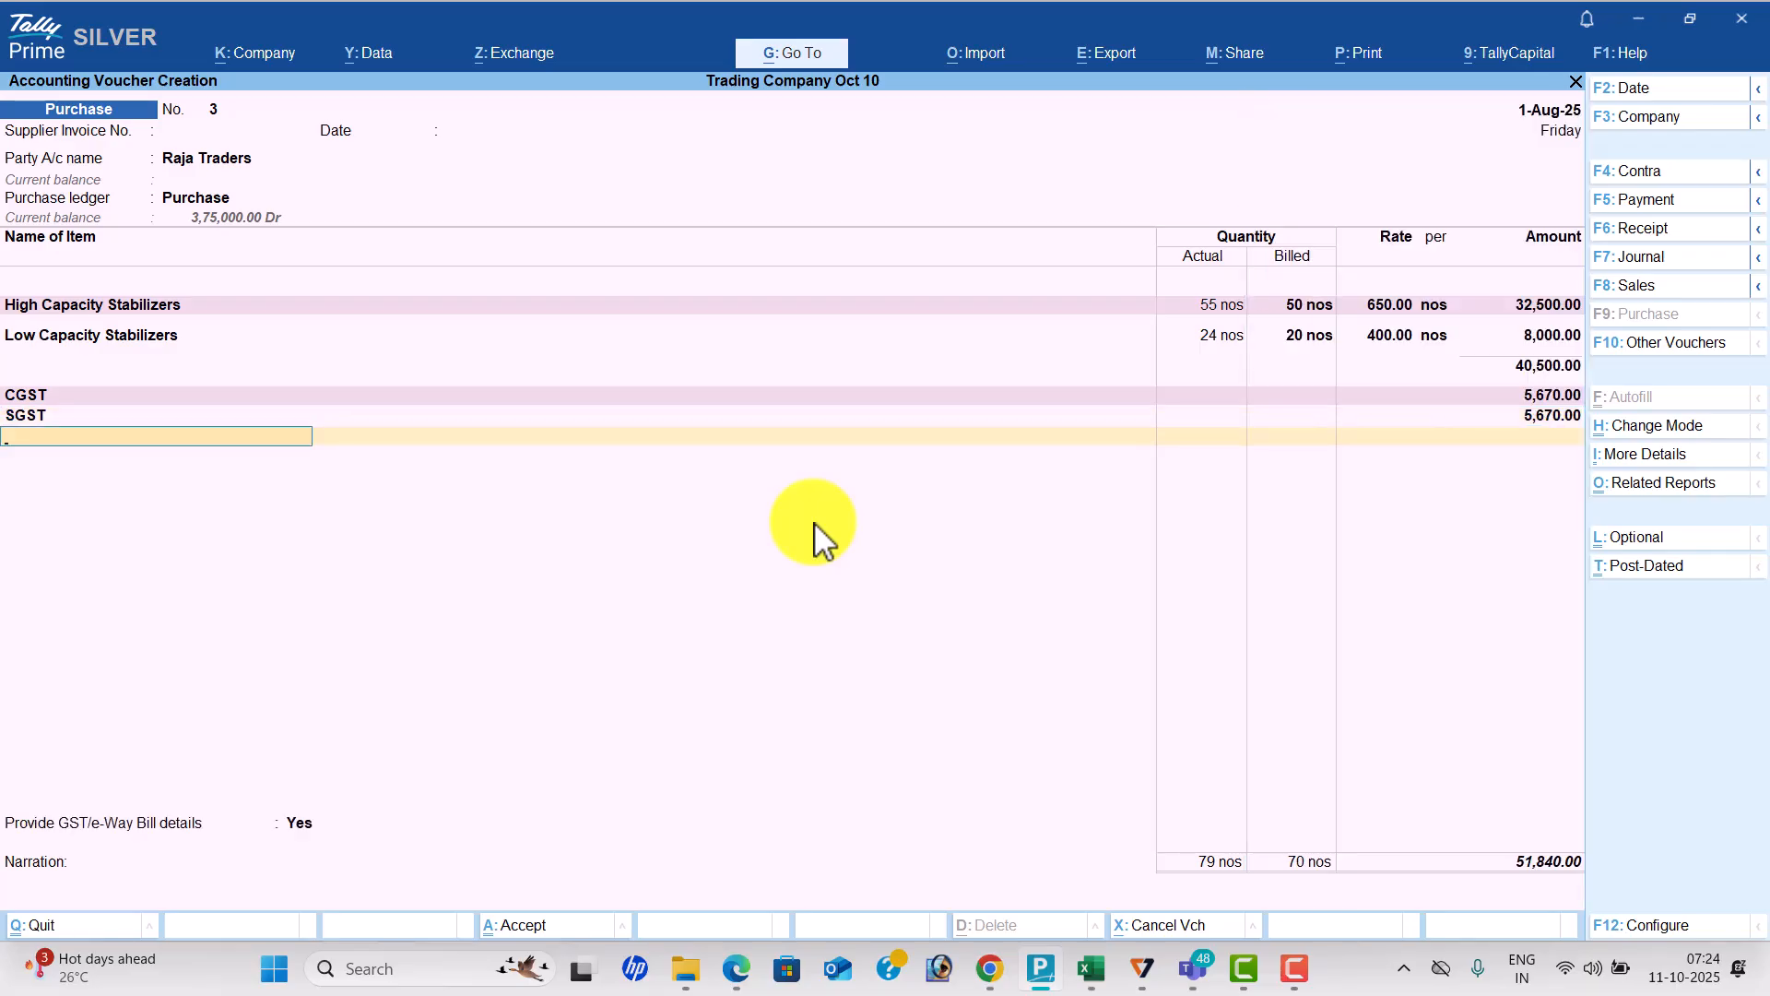
Set the GST/e-Way Bill details option to No, check the total against the exercise PDF, and save the Raja Traders purchase voucher.
{"action": "key", "text": "Return"}
{"action": "key", "text": "Down"}
{"action": "key", "text": "Return"}
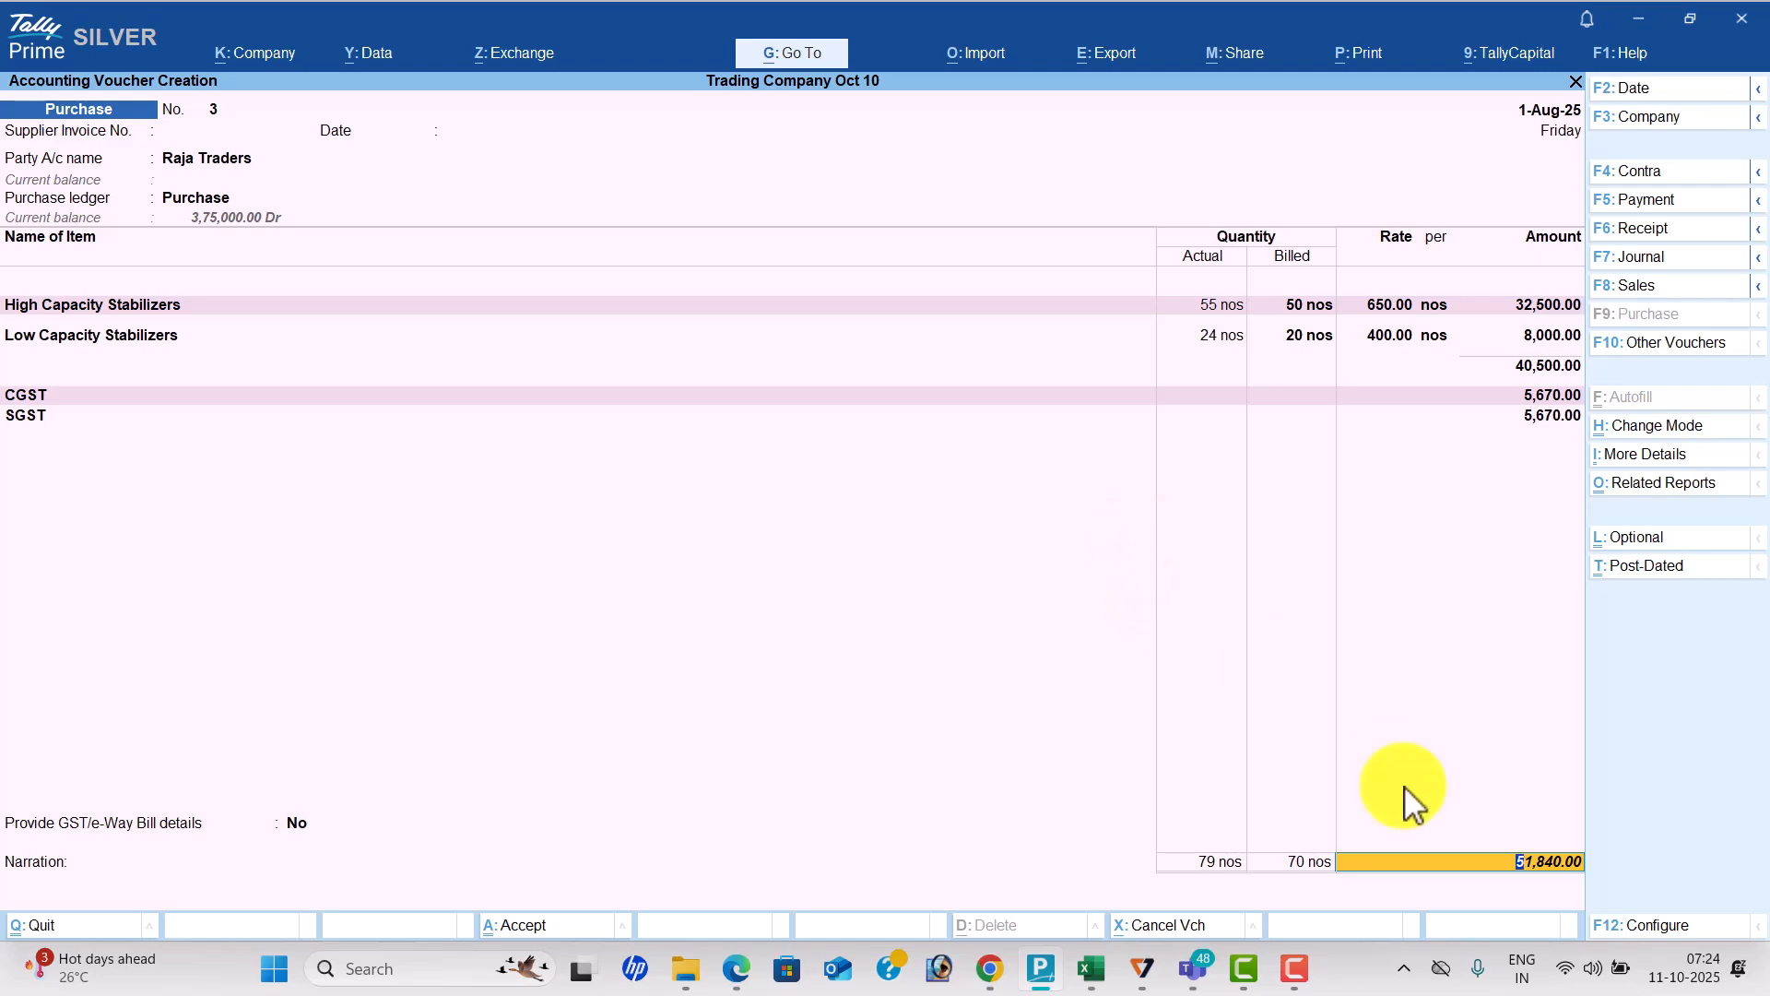
{"action": "key", "text": "alt+Tab"}
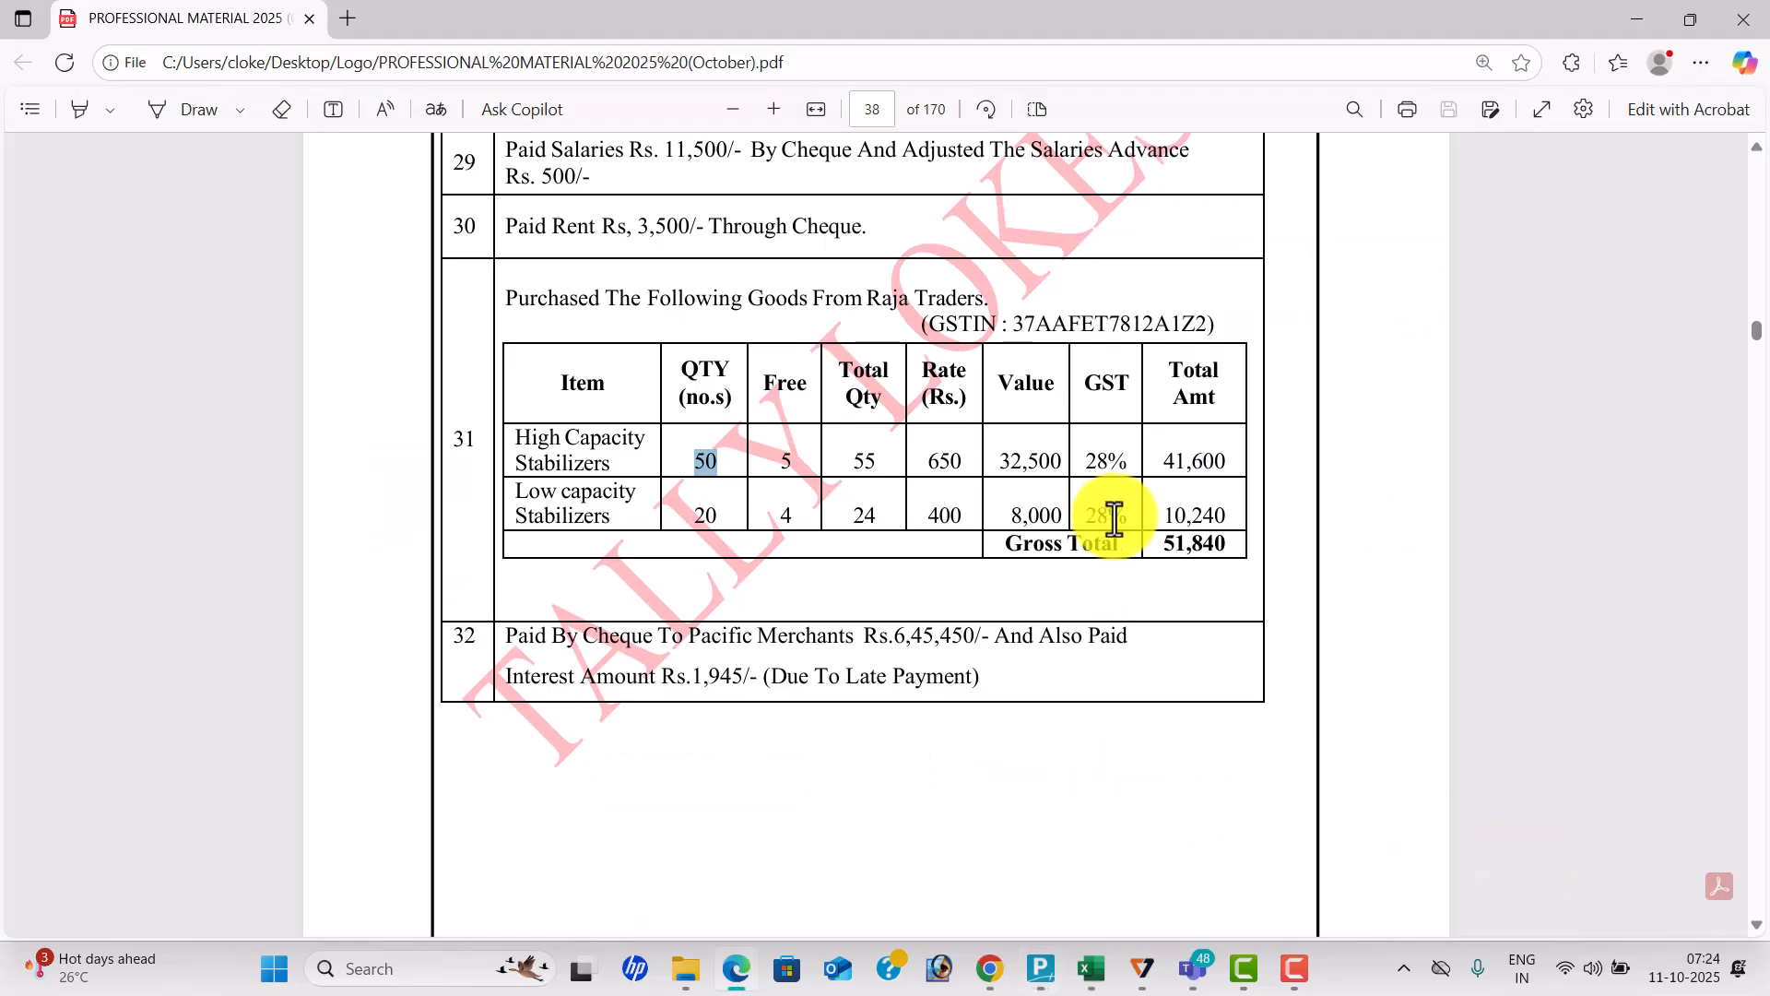
{"action": "key", "text": "alt+Tab"}
{"action": "key", "text": "Return"}
{"action": "key", "text": "Return"}
{"action": "key", "text": "Return"}
Start a payment voucher for transaction 32, debiting A2z Traders with 6,45,450 and crediting Icici Bank.
{"action": "key", "text": "alt+Tab"}
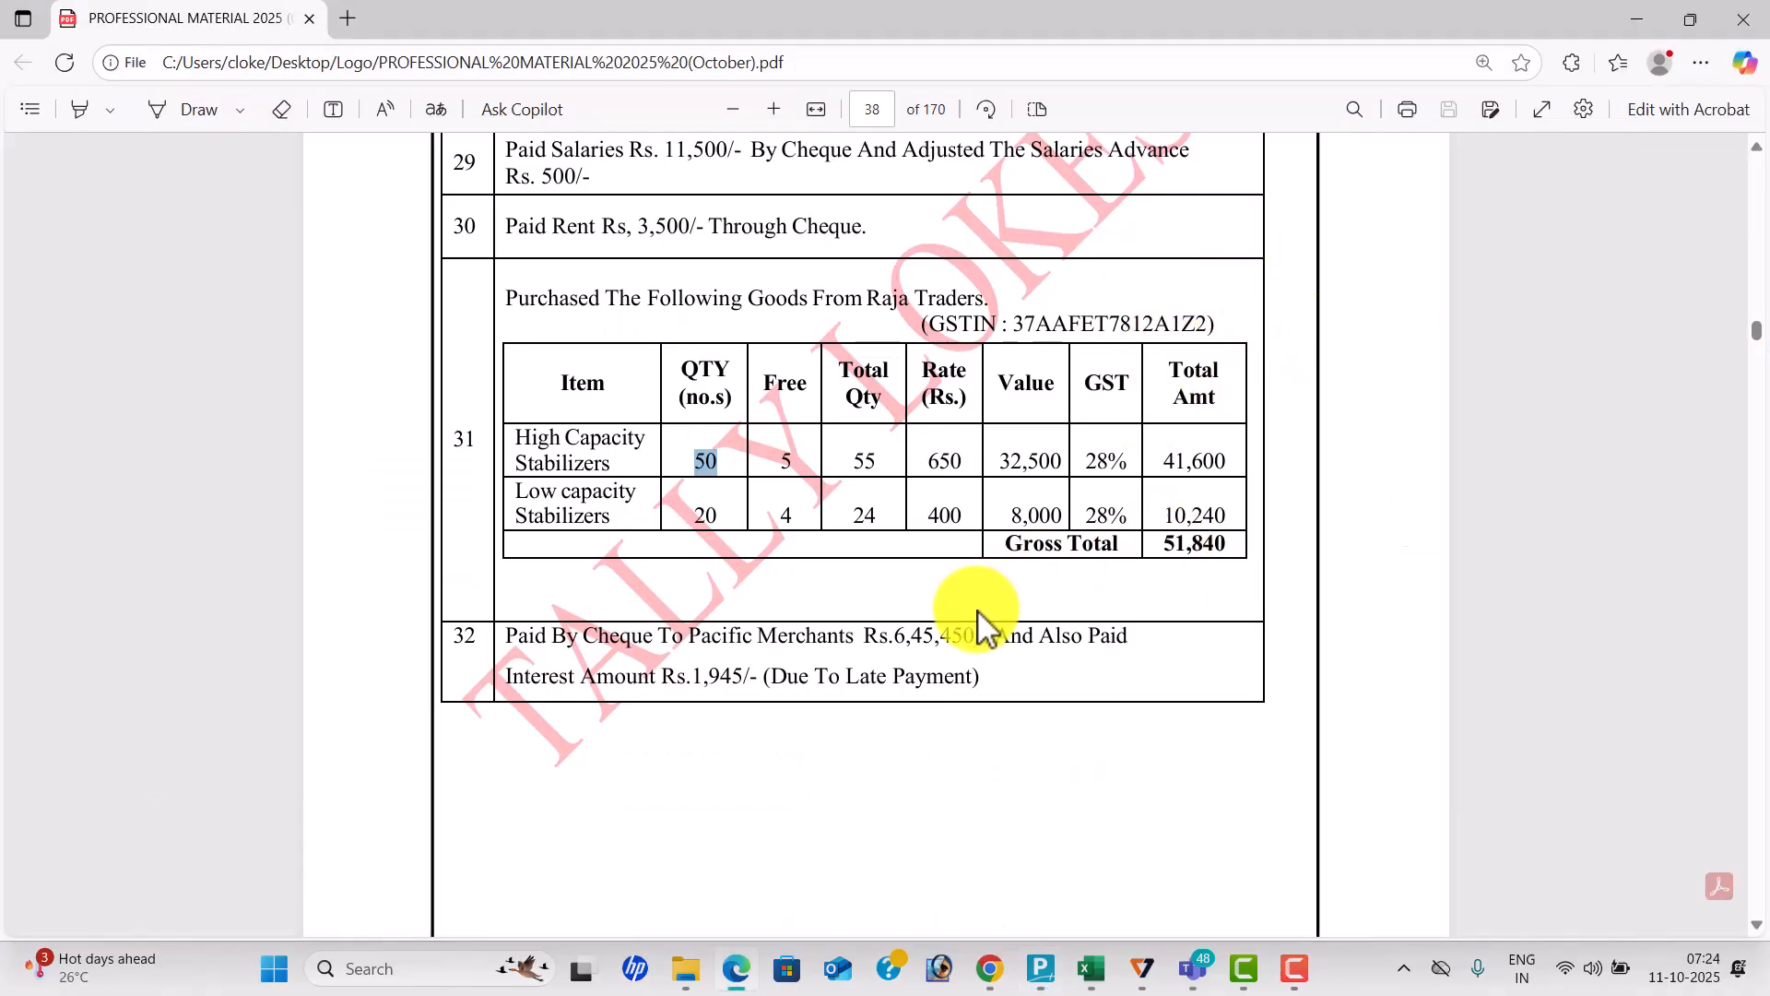
{"action": "key", "text": "alt+Tab"}
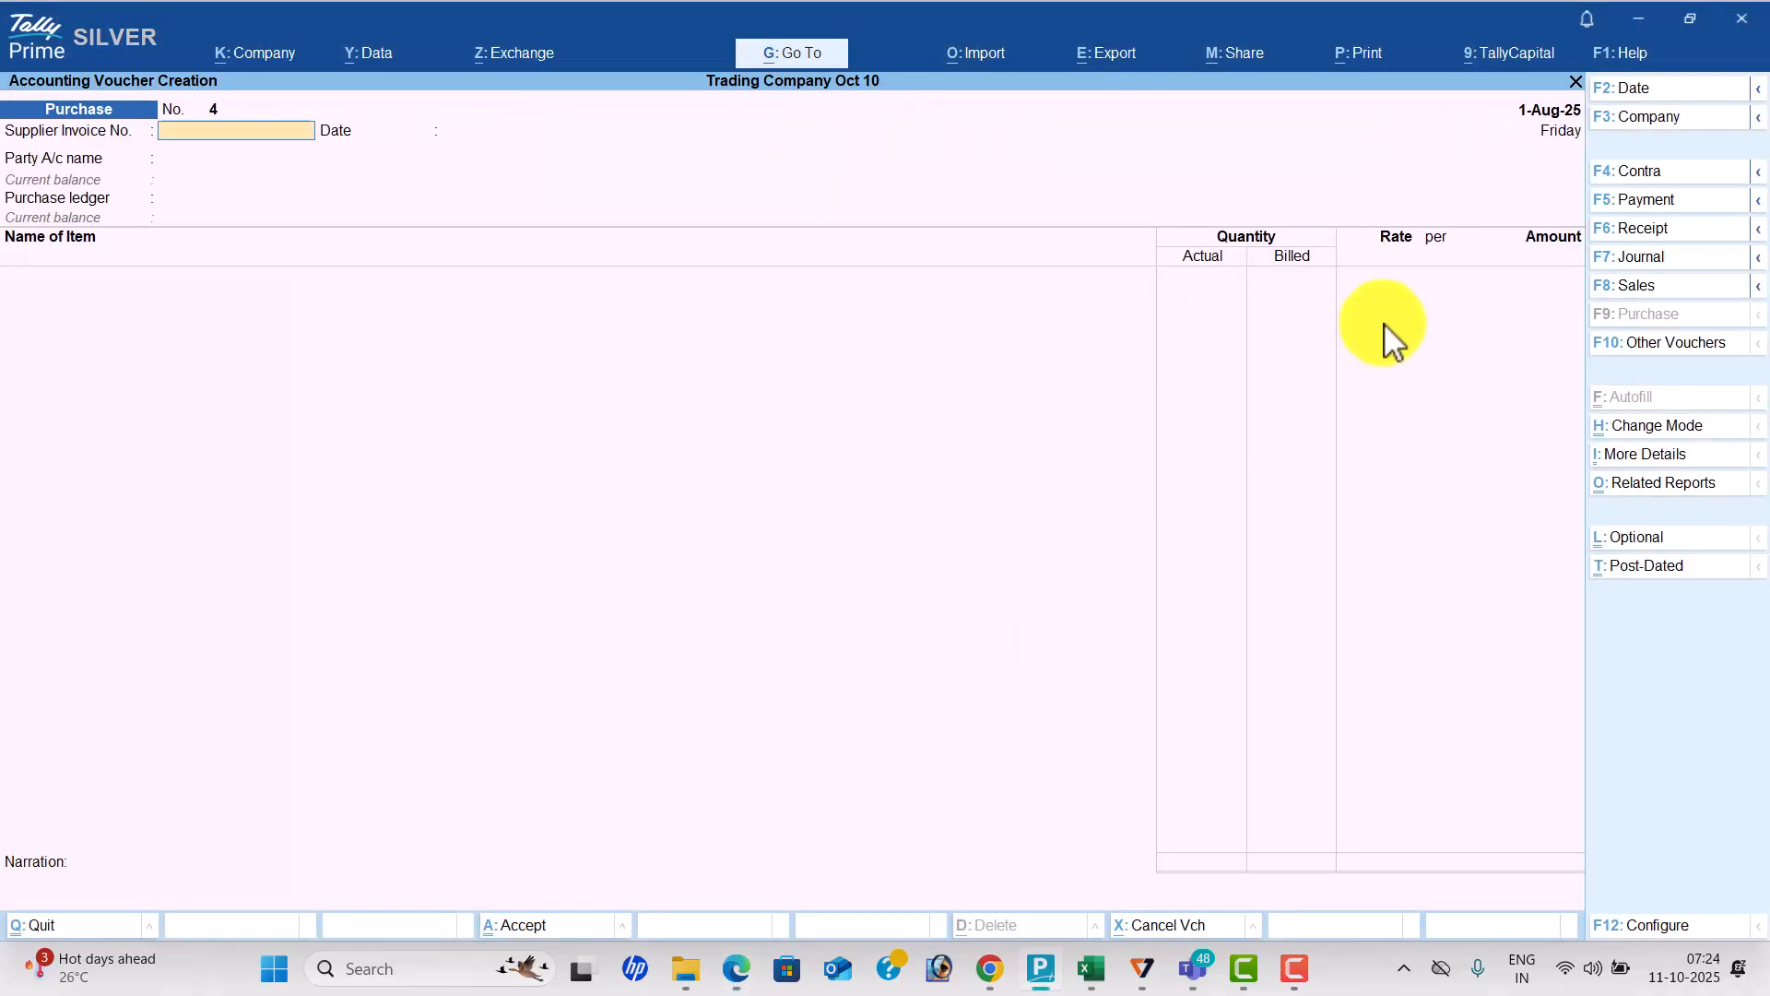
{"action": "left_click", "coordinate": [1661, 205]}
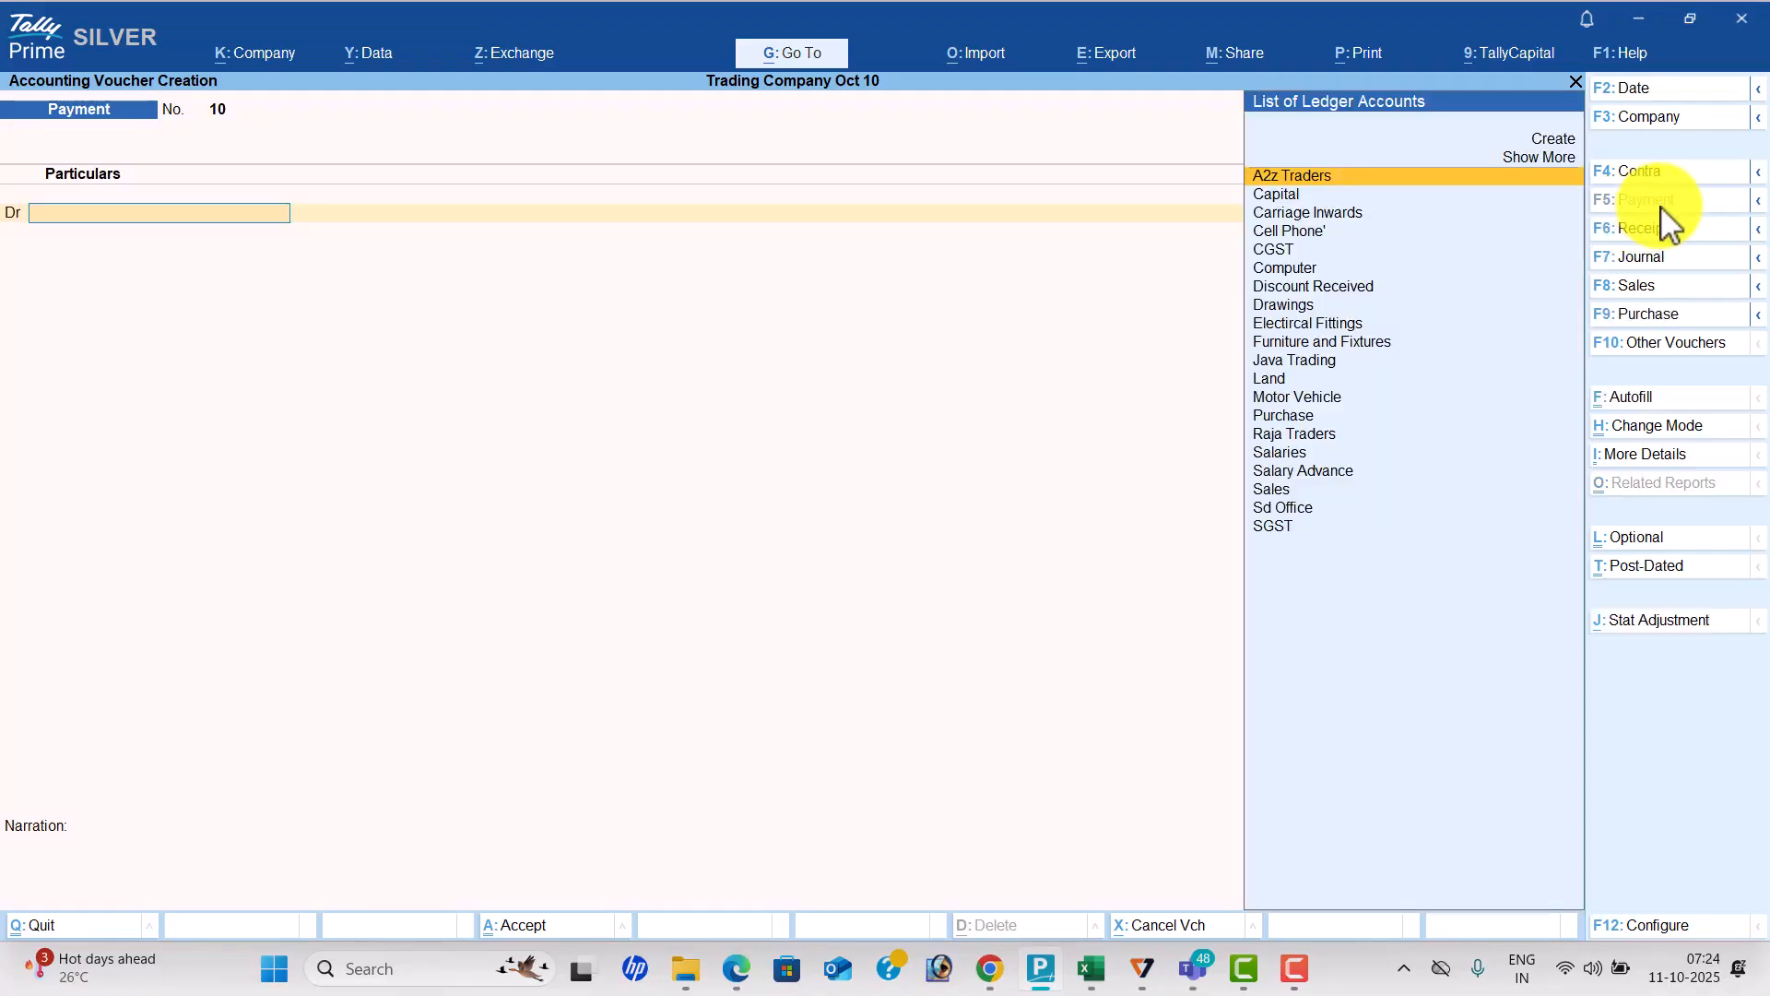
{"action": "key", "text": "Return"}
{"action": "key", "text": "alt+Tab"}
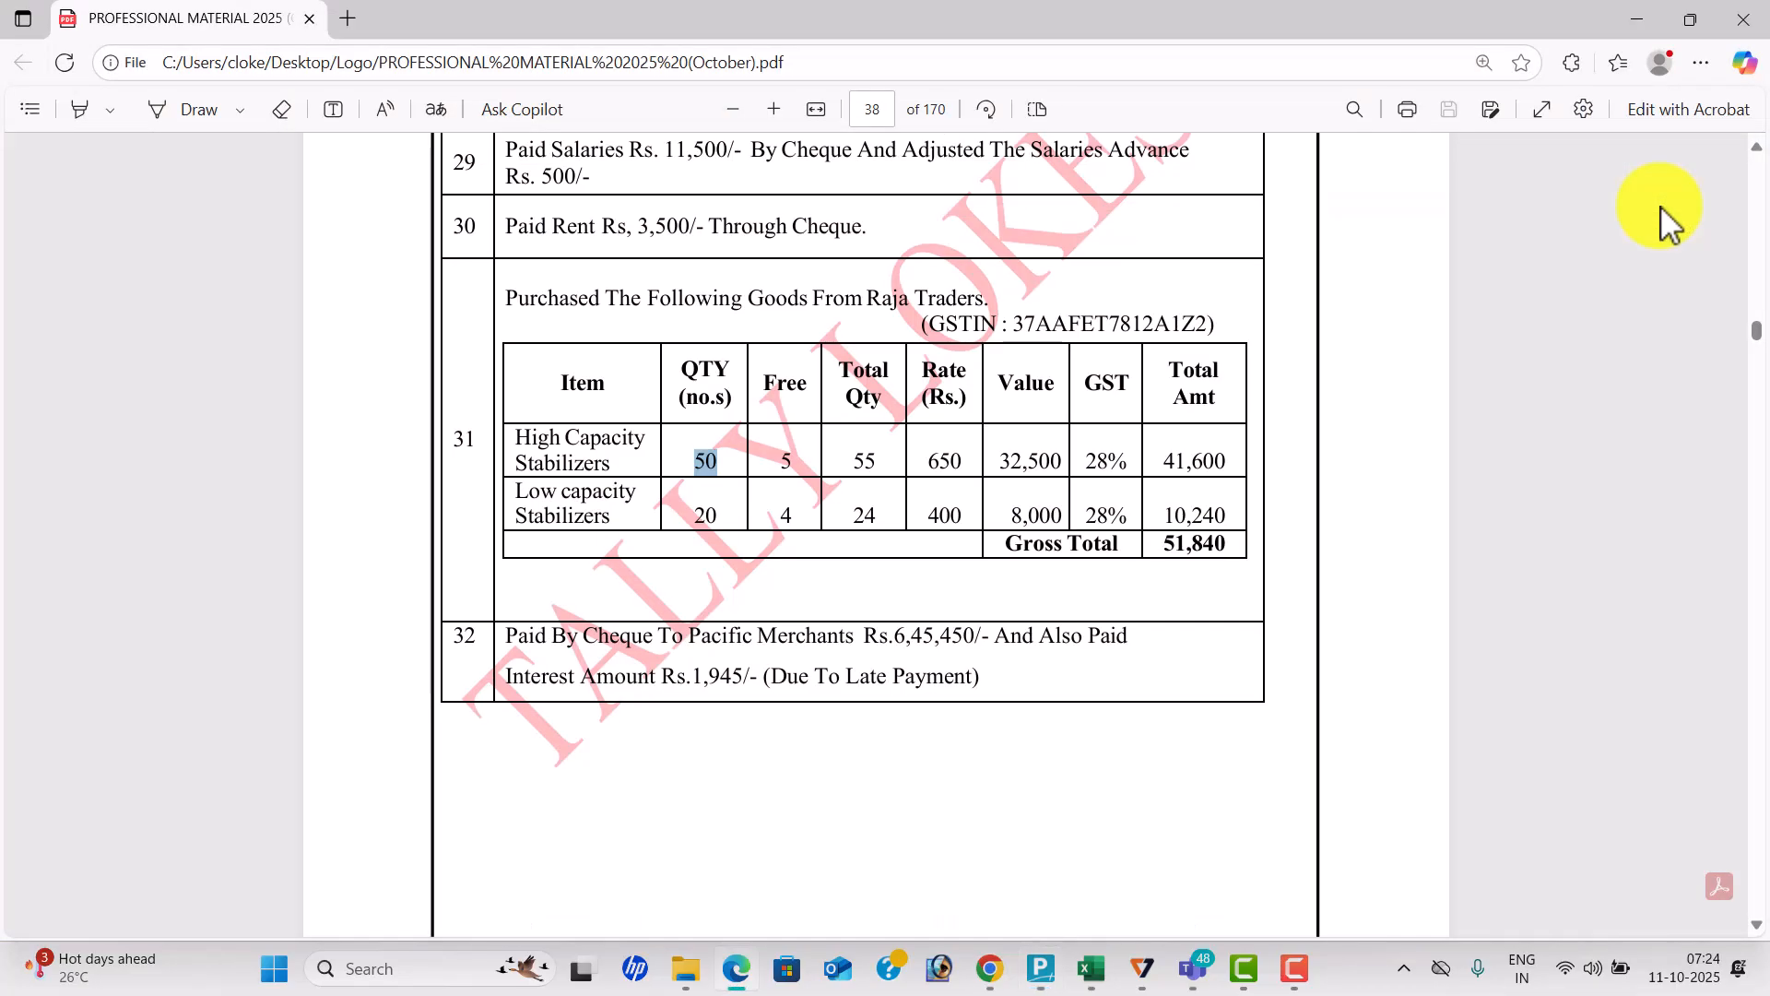
{"action": "key", "text": "alt+Tab"}
{"action": "type", "text": "64545"}
{"action": "key", "text": "alt+Tab"}
{"action": "key", "text": "alt+Tab"}
{"action": "type", "text": "0"}
{"action": "key", "text": "Return"}
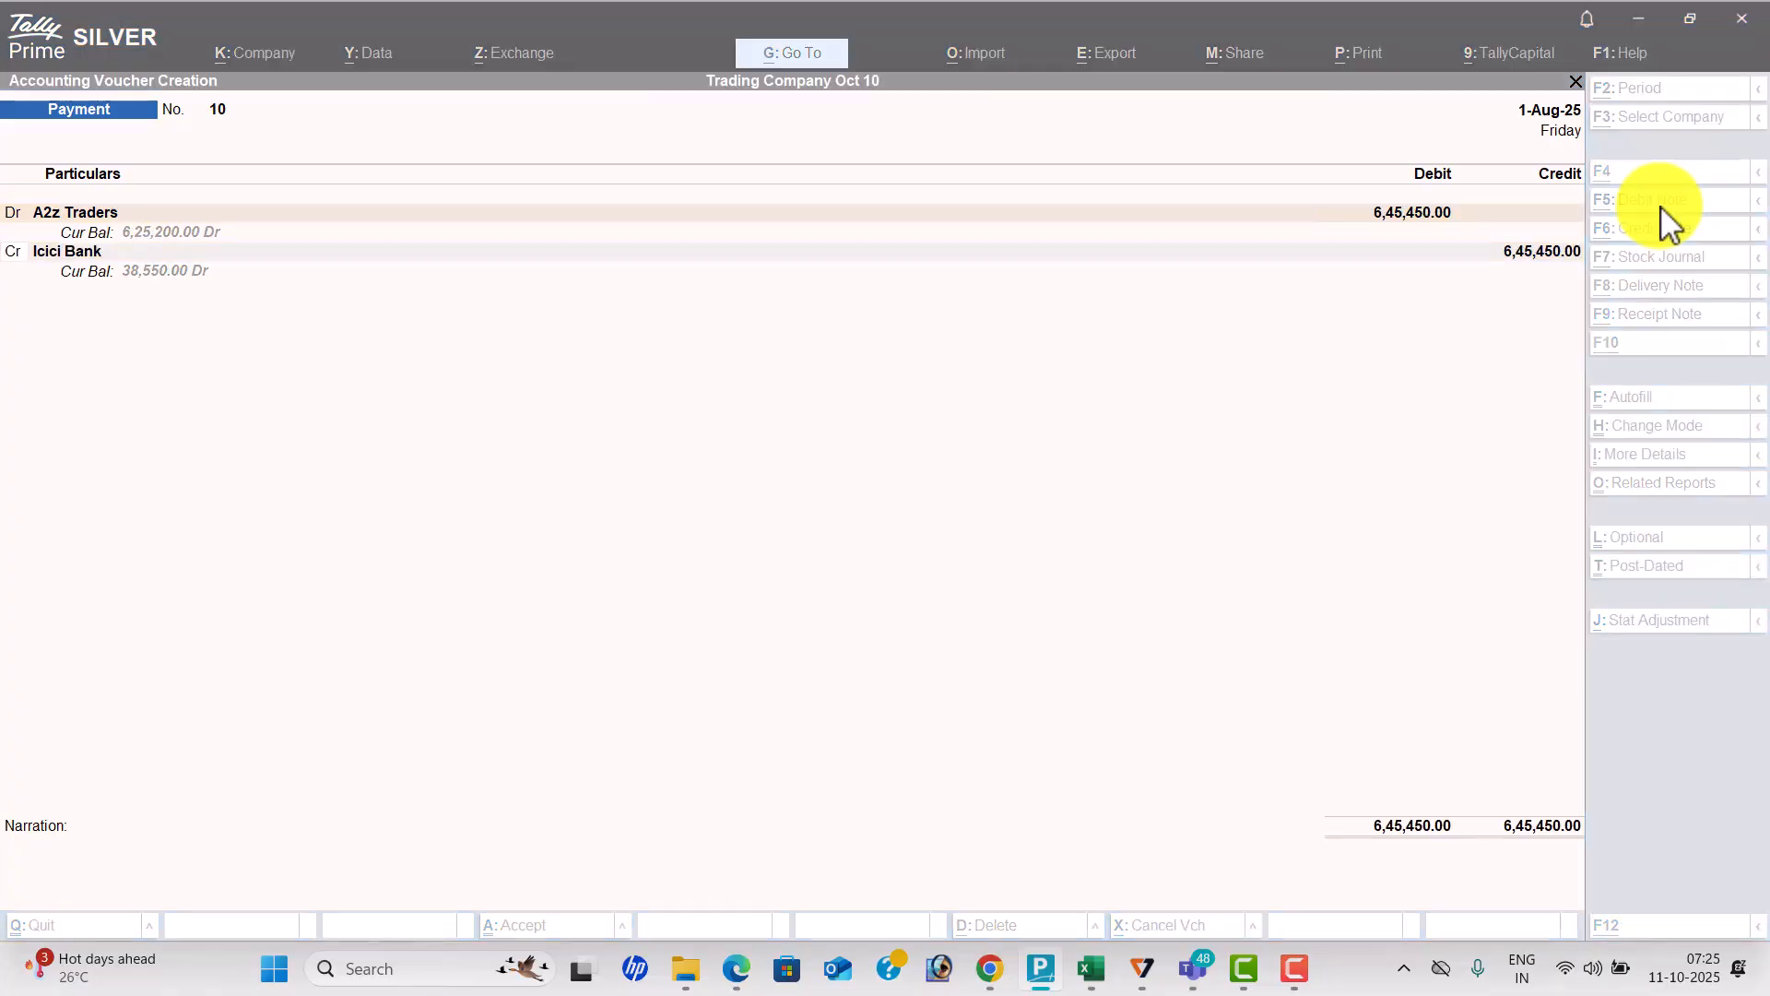
Add a second debit line and create its ledger, Interest Paid, under Indirect Expenses.
{"action": "key", "text": "alt+Tab"}
{"action": "key", "text": "alt+Tab"}
{"action": "type", "text": "d"}
{"action": "key", "text": "Return"}
{"action": "key", "text": "alt+c"}
{"action": "type", "text": "Interest Paid"}
{"action": "key", "text": "Return"}
{"action": "key", "text": "Return"}
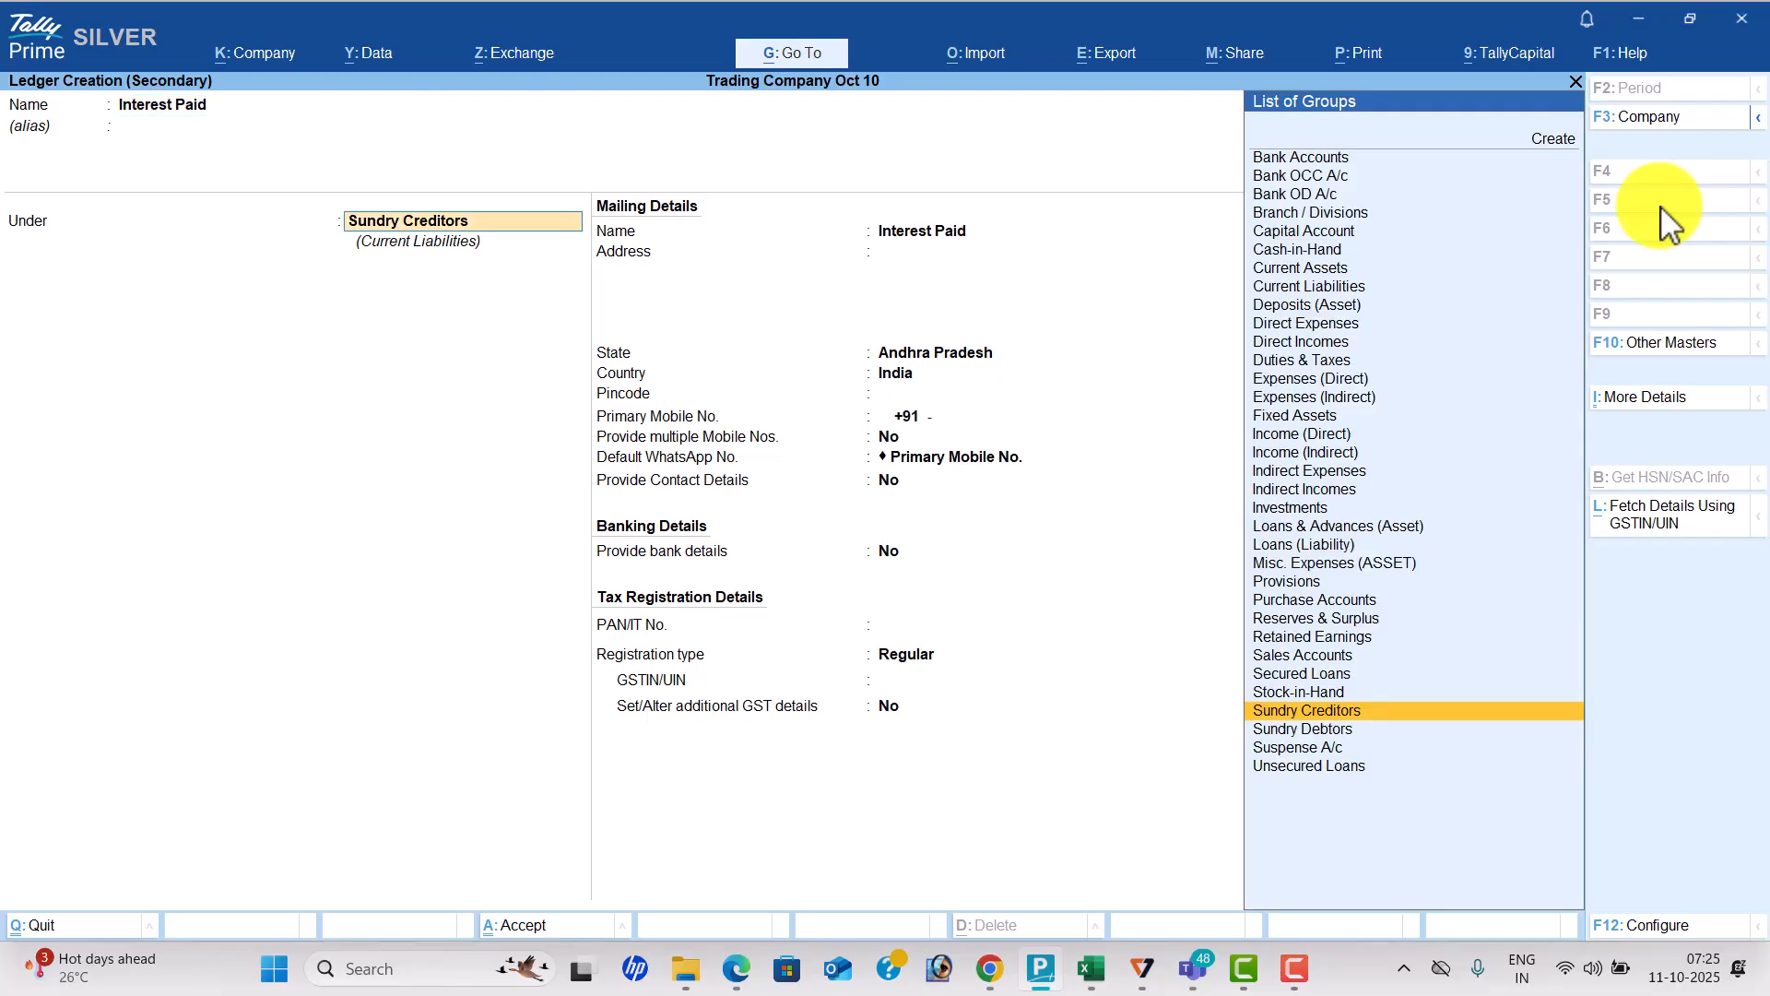
{"action": "type", "text": "Ind"}
{"action": "key", "text": "Return"}
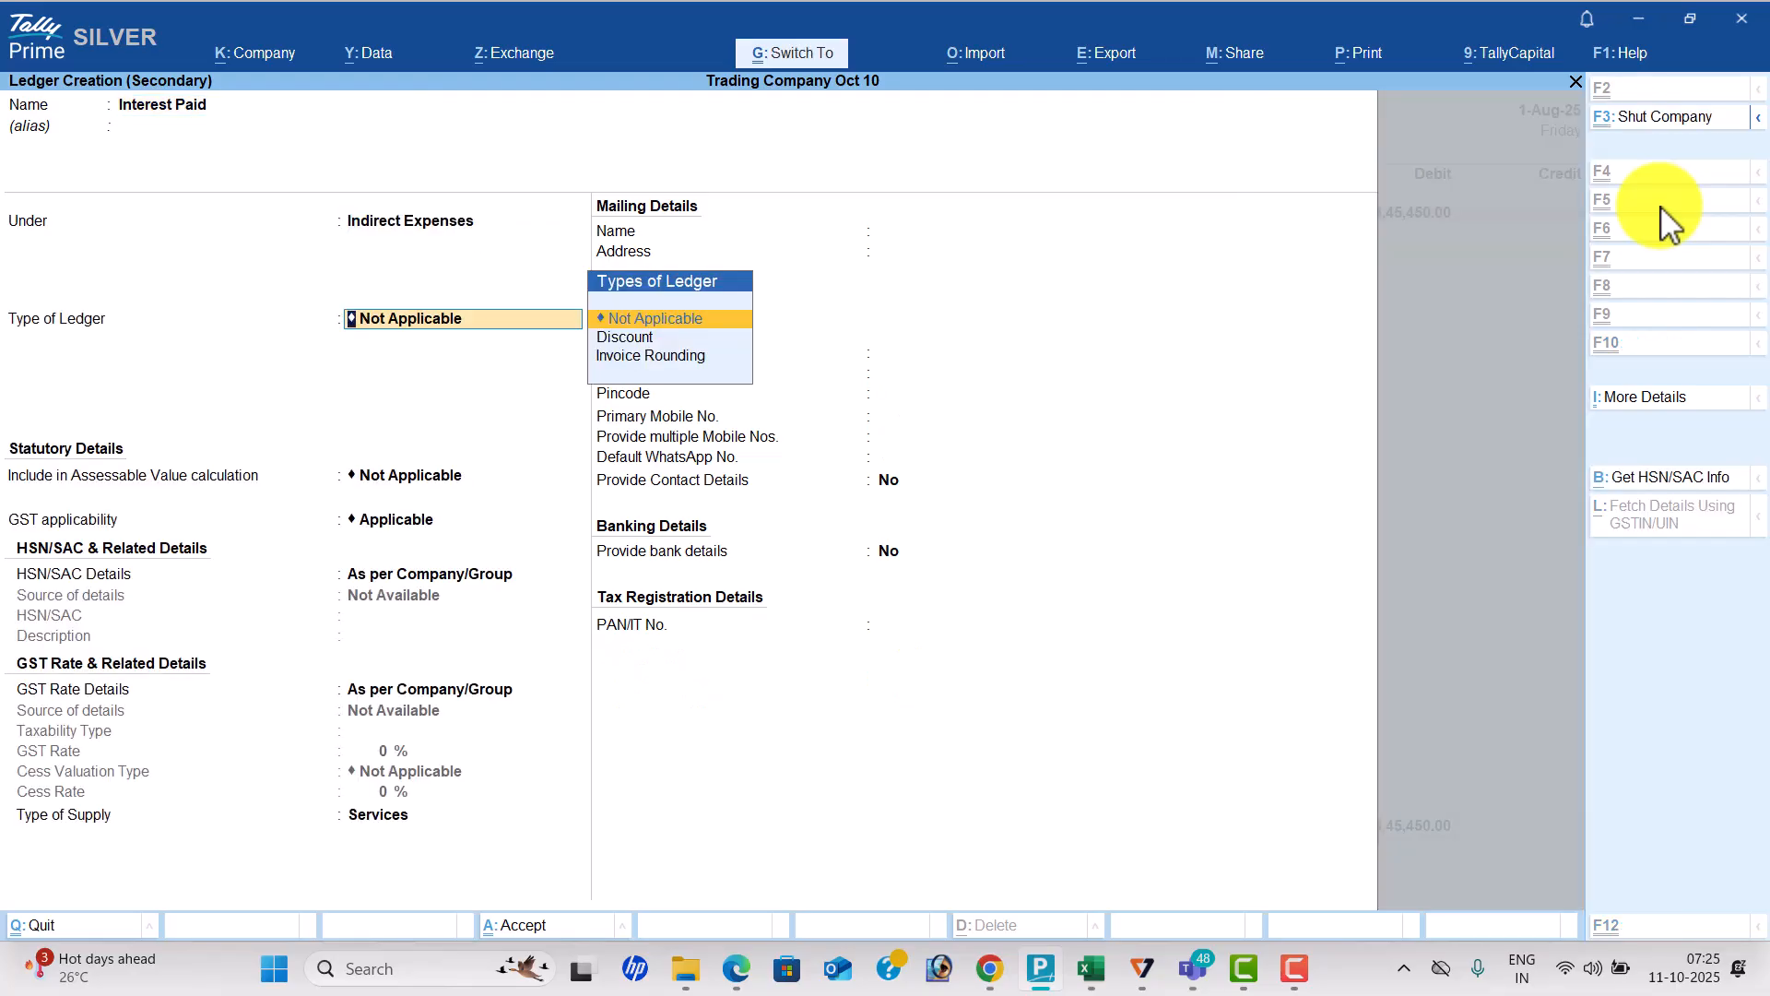
{"action": "key", "text": "ctrl+a"}
Check the interest amount in the exercise PDF and debit Interest Paid with 1,945.
{"action": "key", "text": "alt+Tab"}
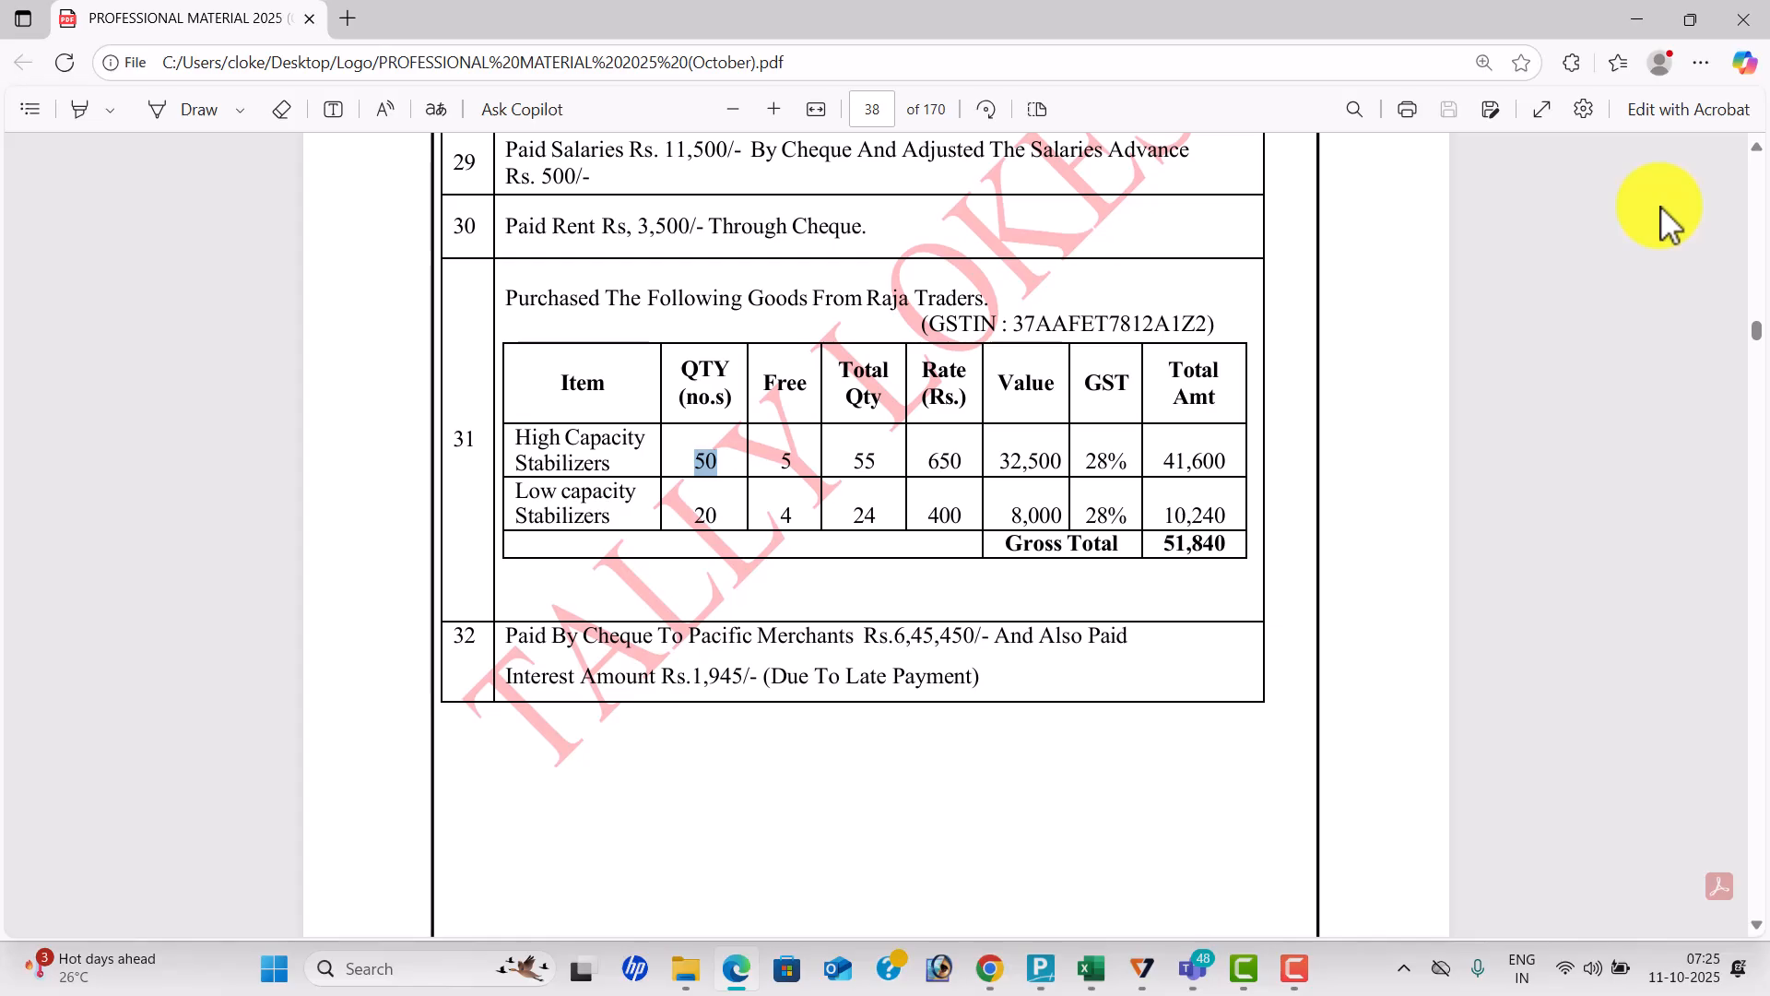
{"action": "key", "text": "alt+Tab"}
{"action": "type", "text": "1945"}
{"action": "key", "text": "Return"}
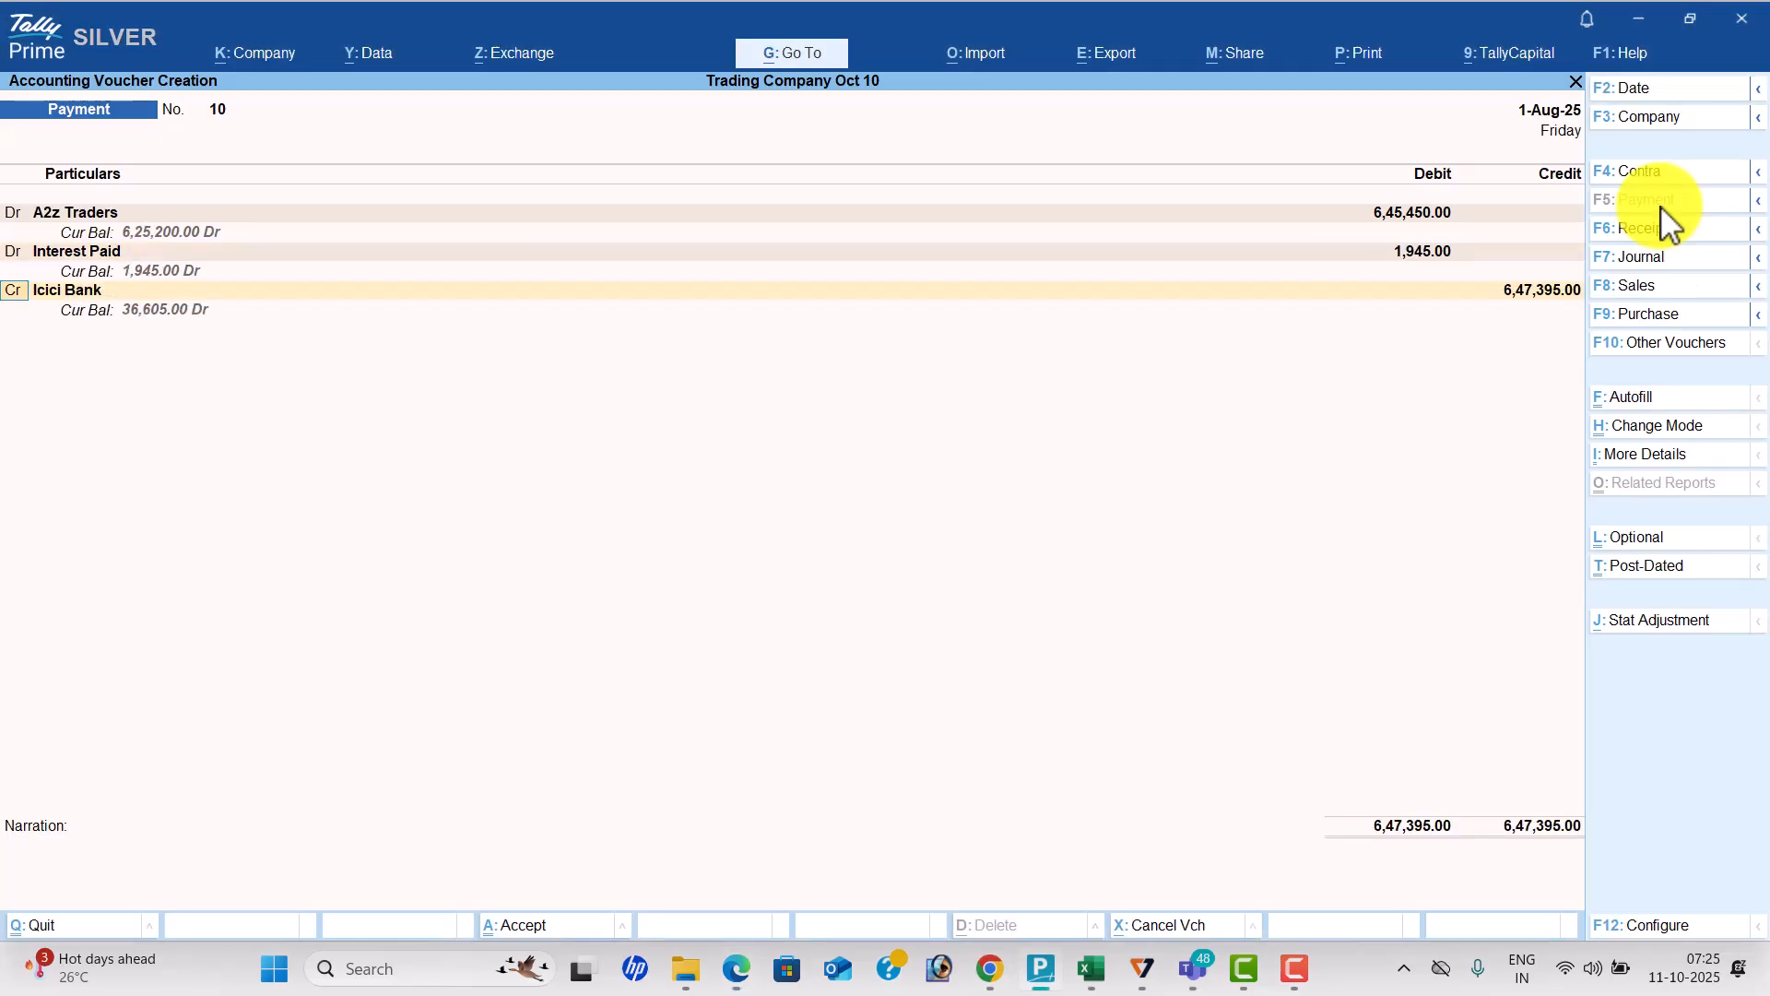
Credit Icici Bank with the full 6,47,395 and save the payment voucher with no narration.
{"action": "key", "text": "Return"}
{"action": "key", "text": "Return"}
{"action": "key", "text": "Return"}
{"action": "key", "text": "Return"}
{"action": "key", "text": "Return"}
{"action": "key", "text": "Return"}
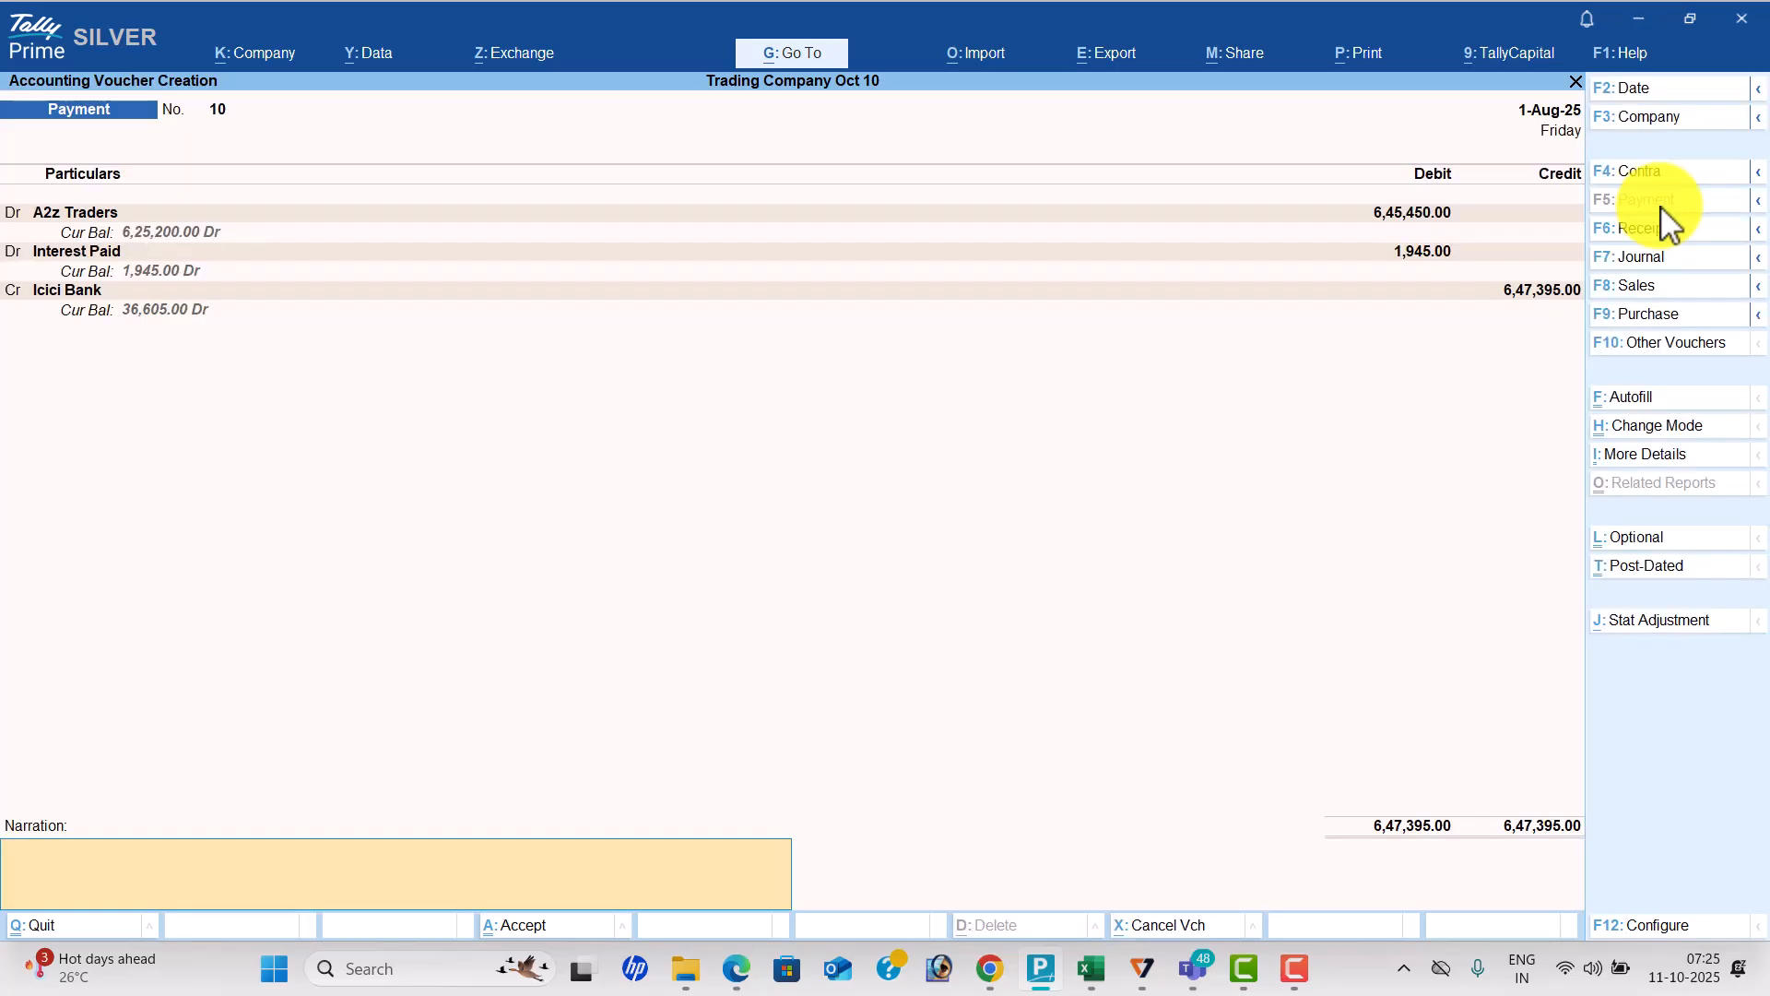
{"action": "key", "text": "Return"}
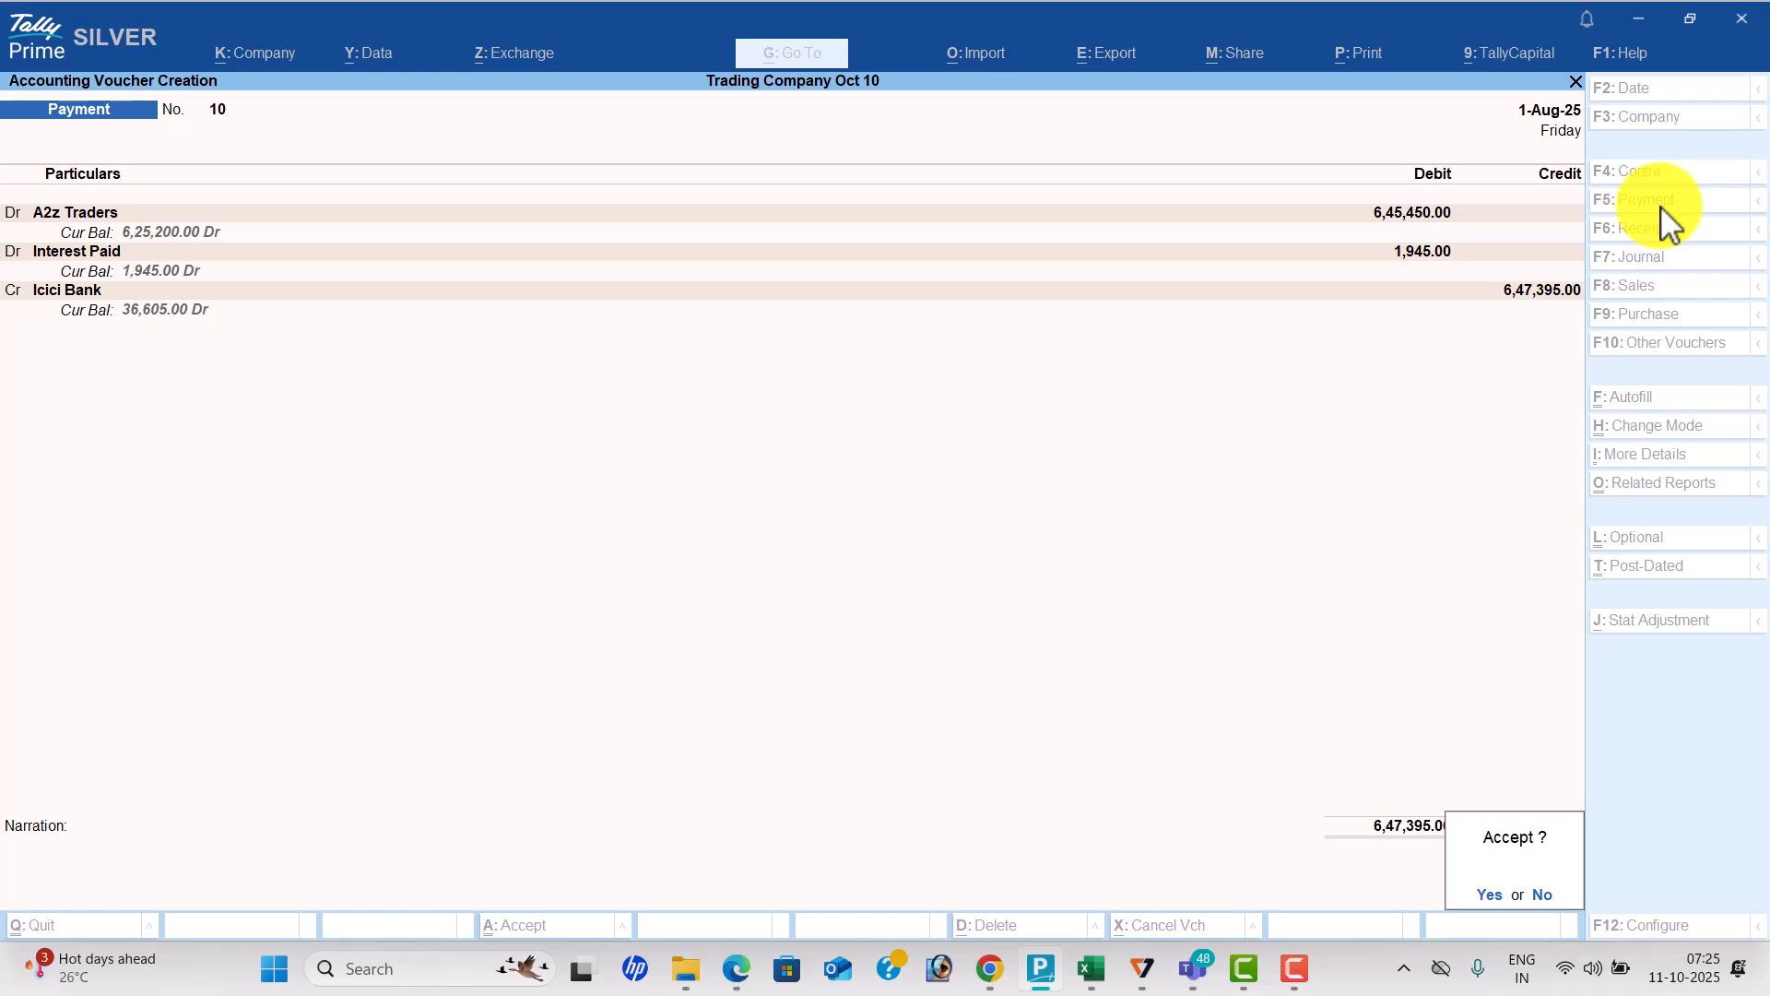
{"action": "key", "text": "Return"}
Find transaction 34 in the exercise PDF and start a sales voucher for Java Trading using the Sales ledger.
{"action": "key", "text": "alt+Tab"}
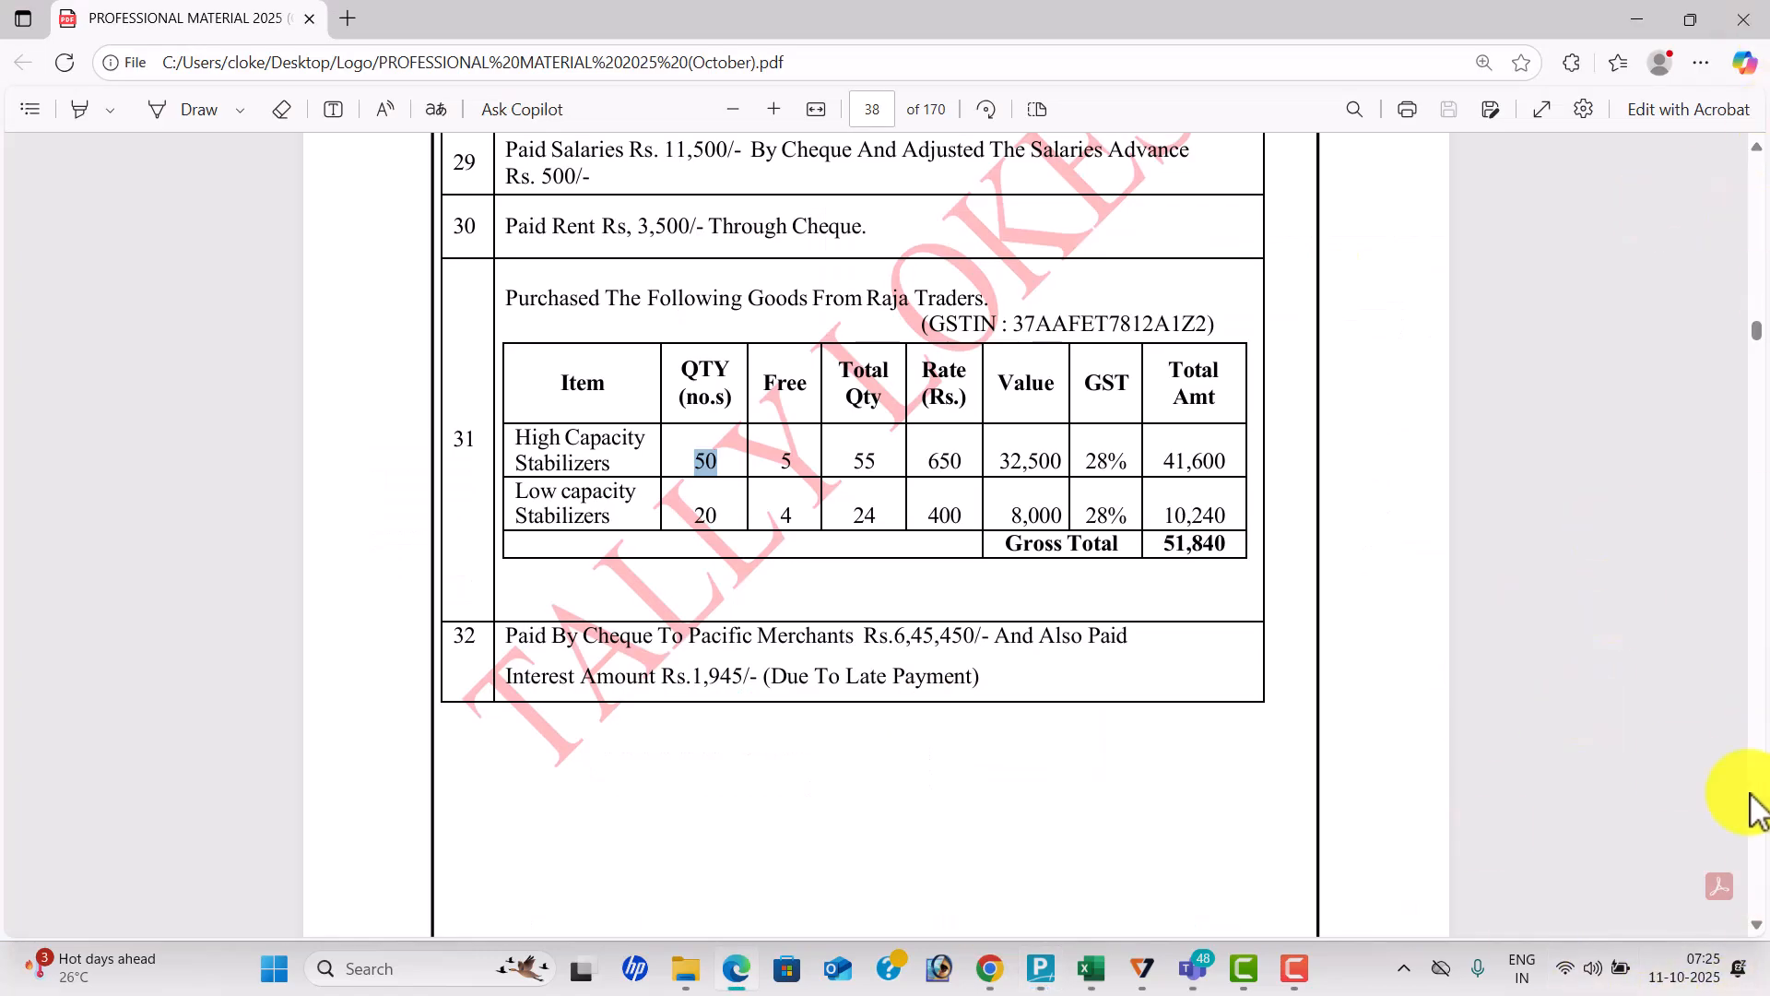
{"action": "scroll", "coordinate": [1752, 922], "scroll_direction": "down", "scroll_amount": 5}
{"action": "scroll", "coordinate": [1759, 931], "scroll_direction": "down", "scroll_amount": 10}
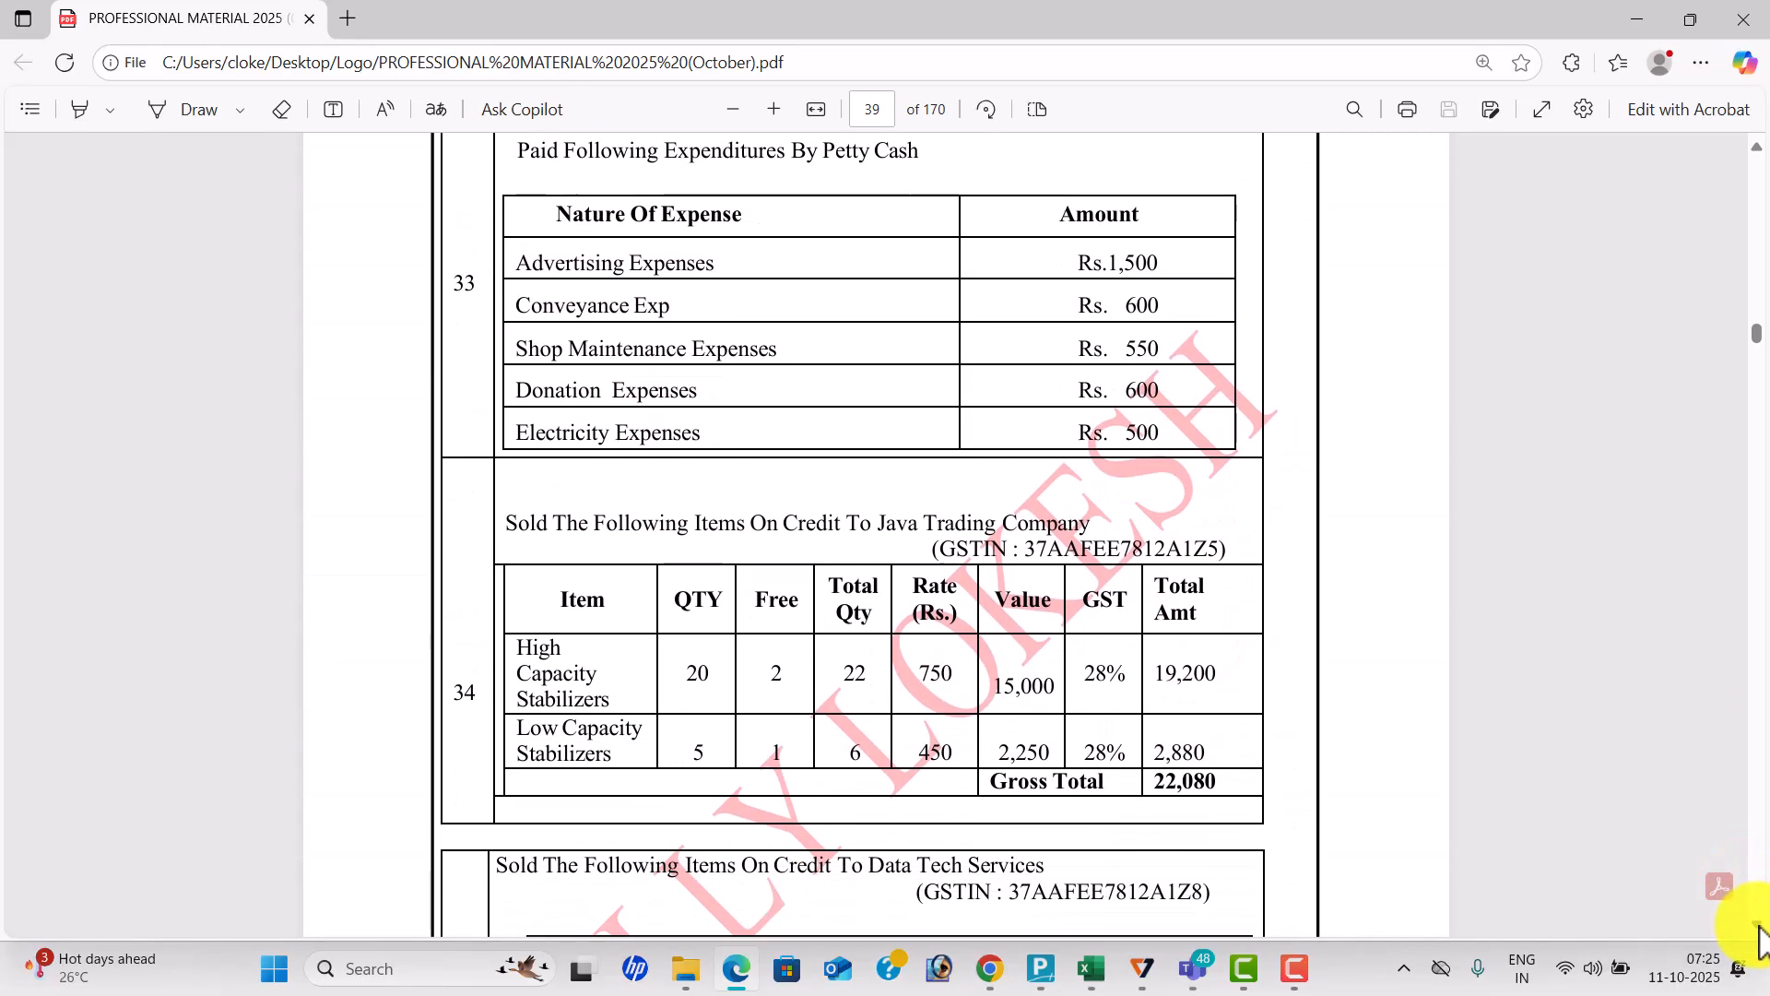
{"action": "scroll", "coordinate": [1760, 936], "scroll_direction": "down", "scroll_amount": 2}
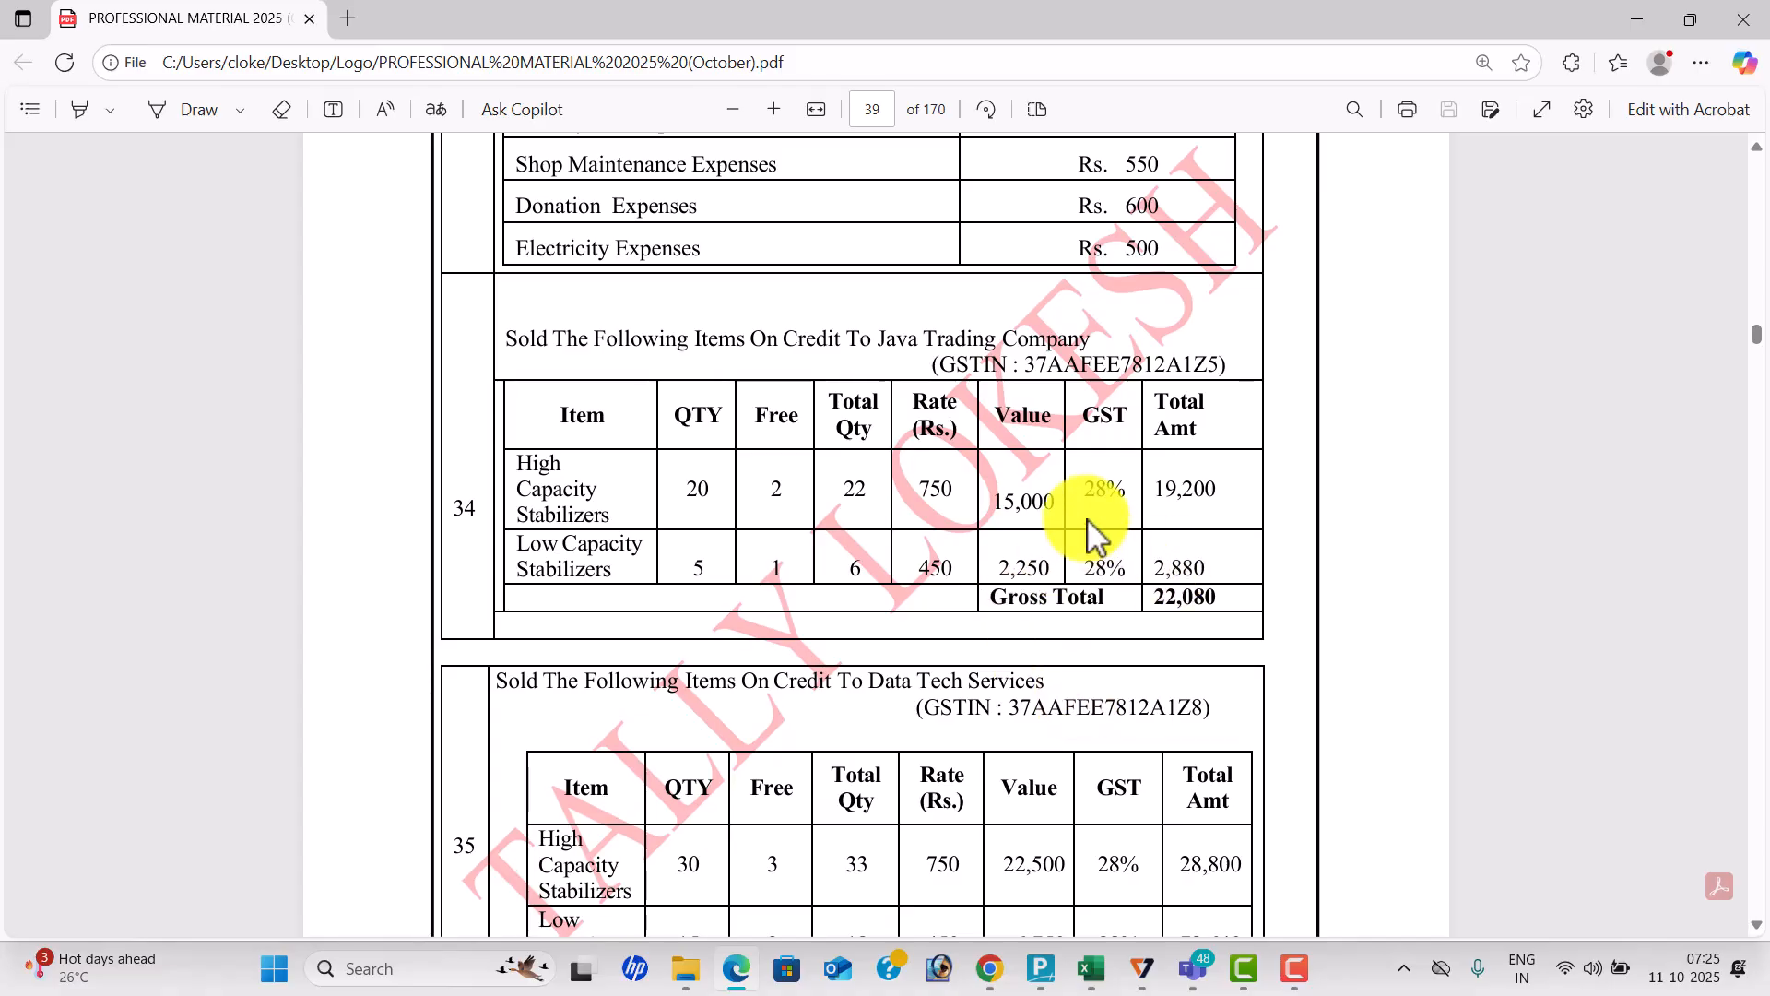
{"action": "key", "text": "alt+Tab"}
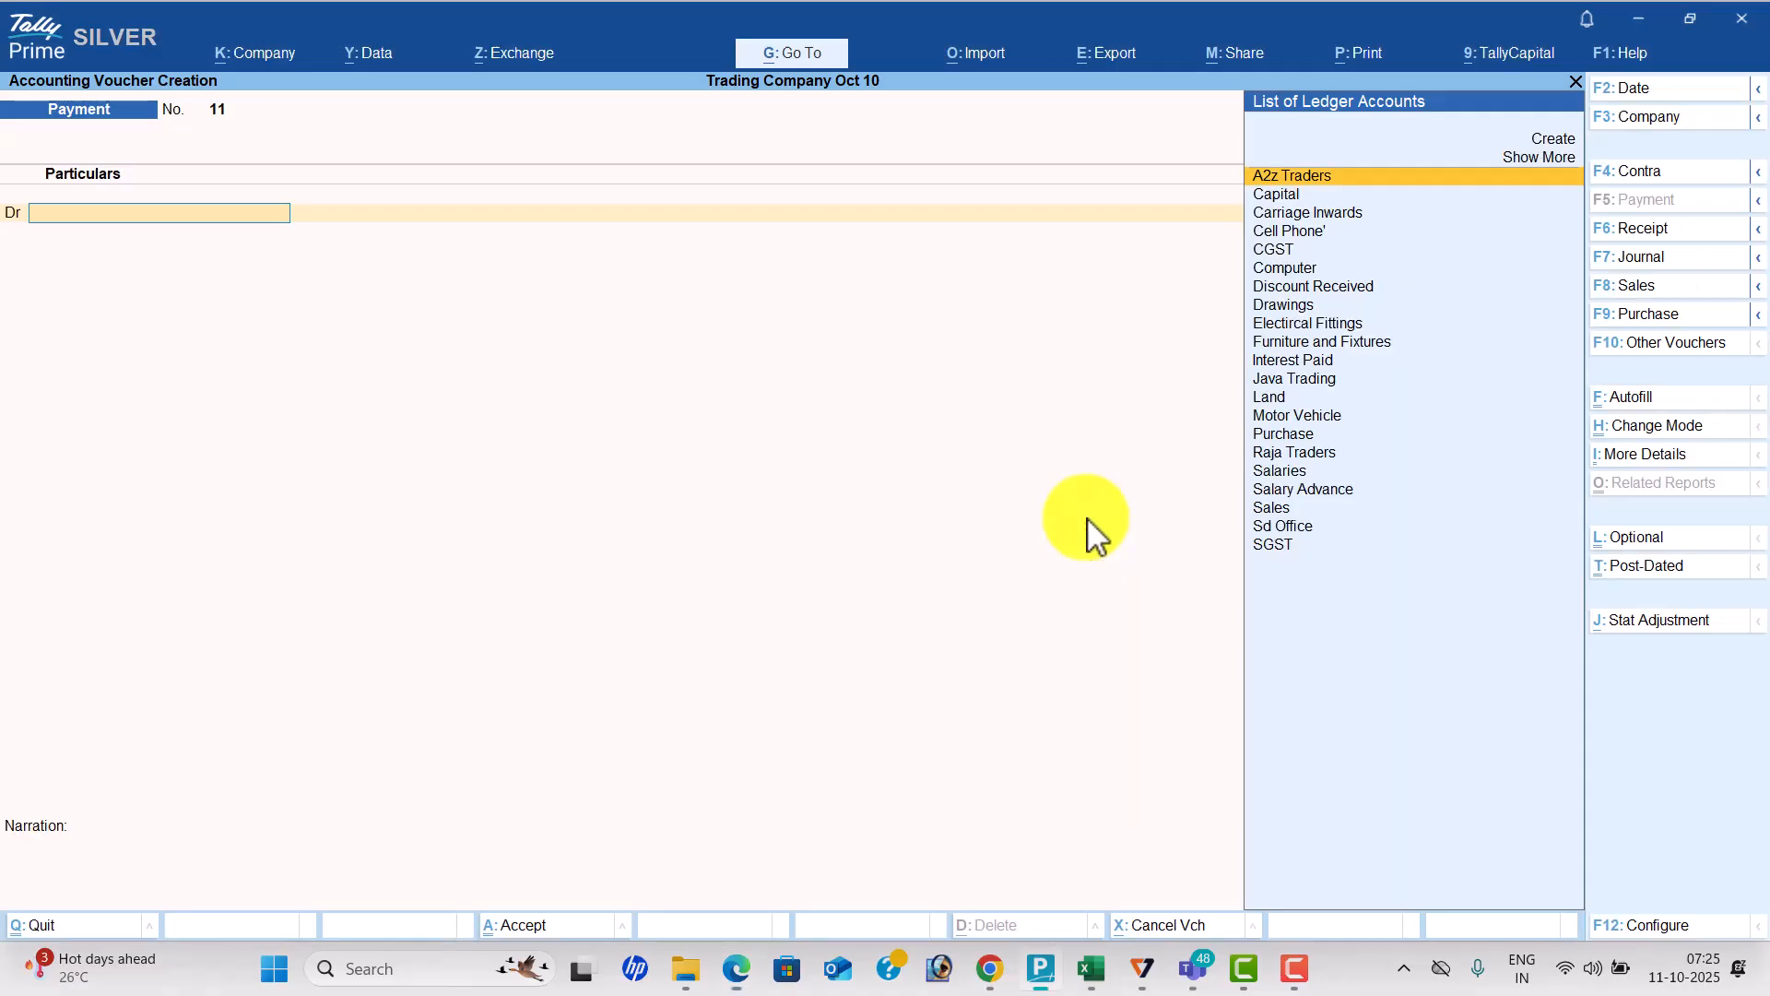
{"action": "left_click", "coordinate": [1676, 290]}
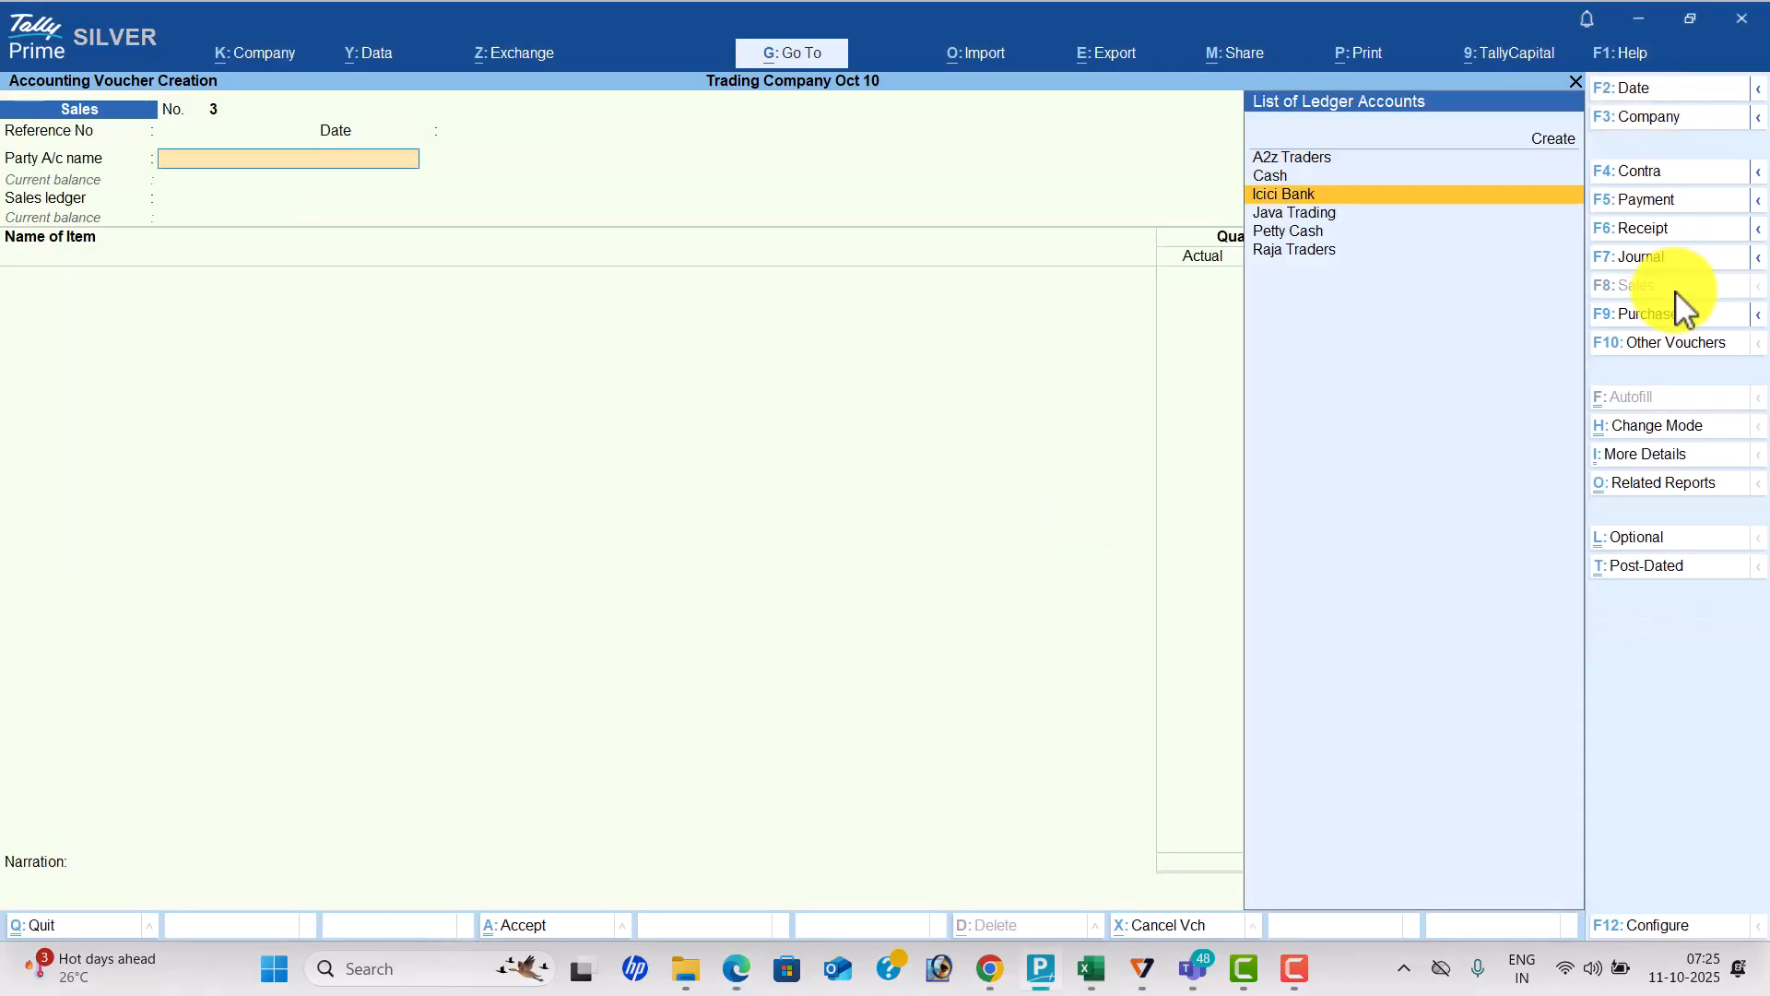
{"action": "key", "text": "Return"}
{"action": "key", "text": "Escape"}
{"action": "key", "text": "Down"}
{"action": "key", "text": "Return"}
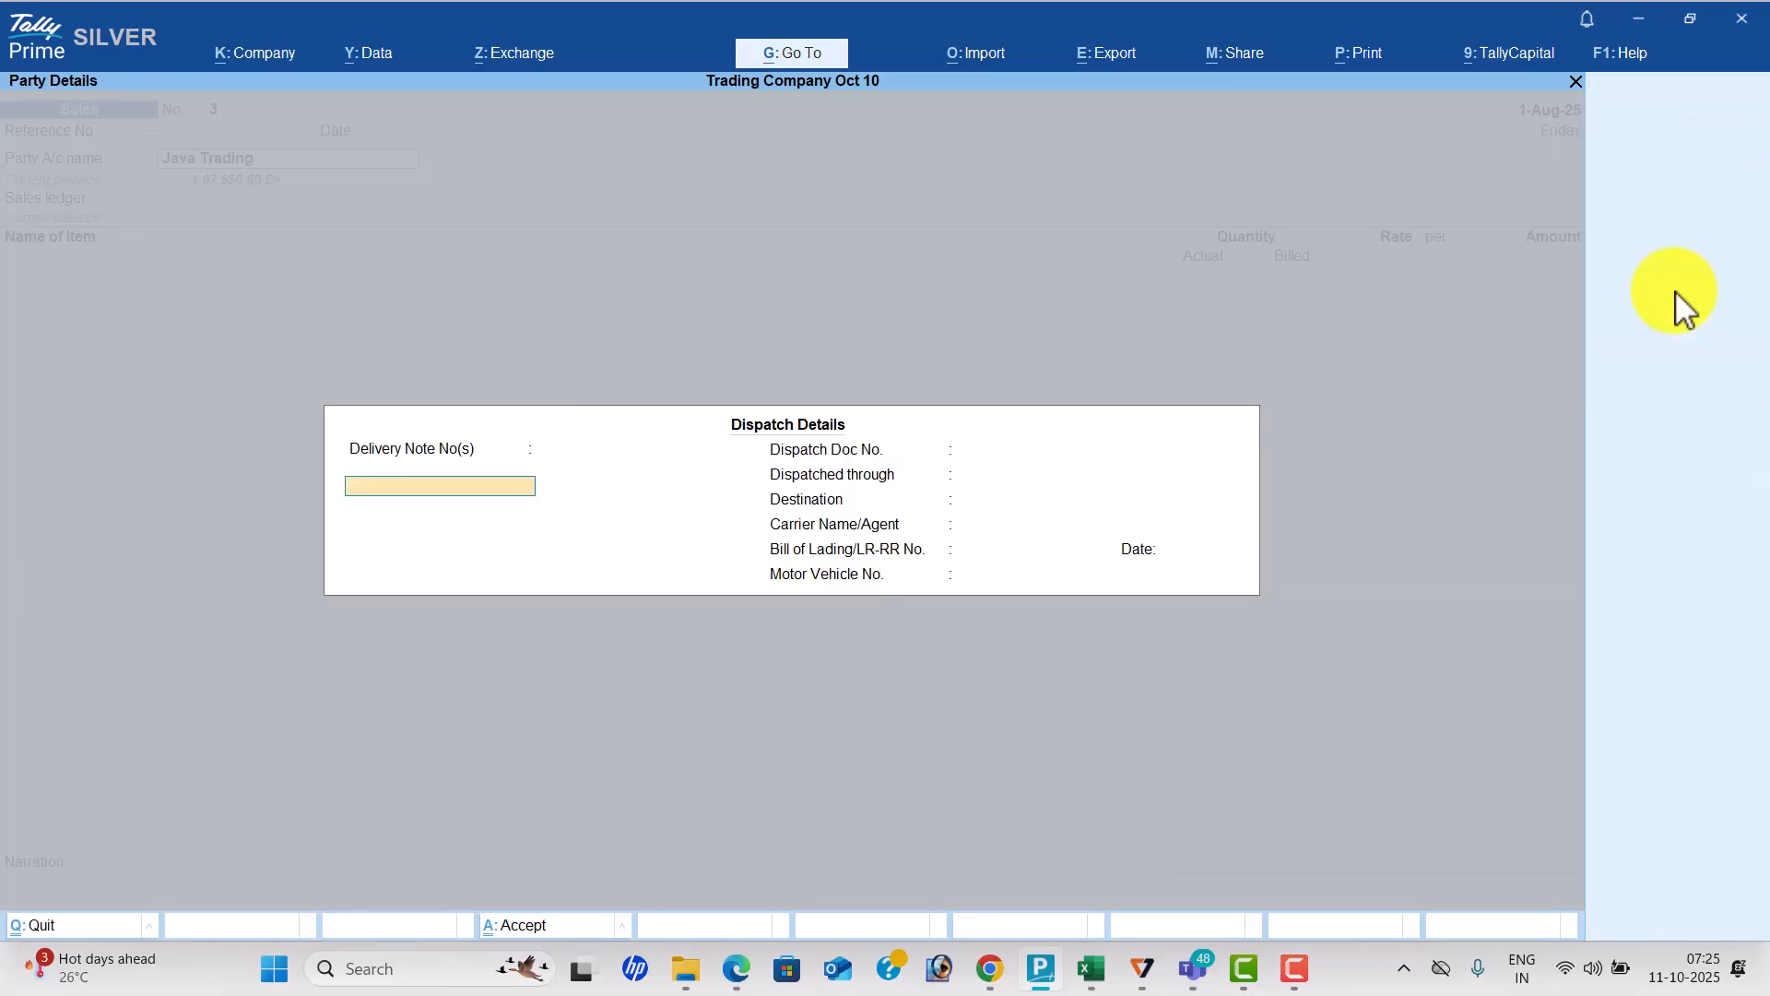
{"action": "key", "text": "ctrl+a"}
{"action": "key", "text": "Return"}
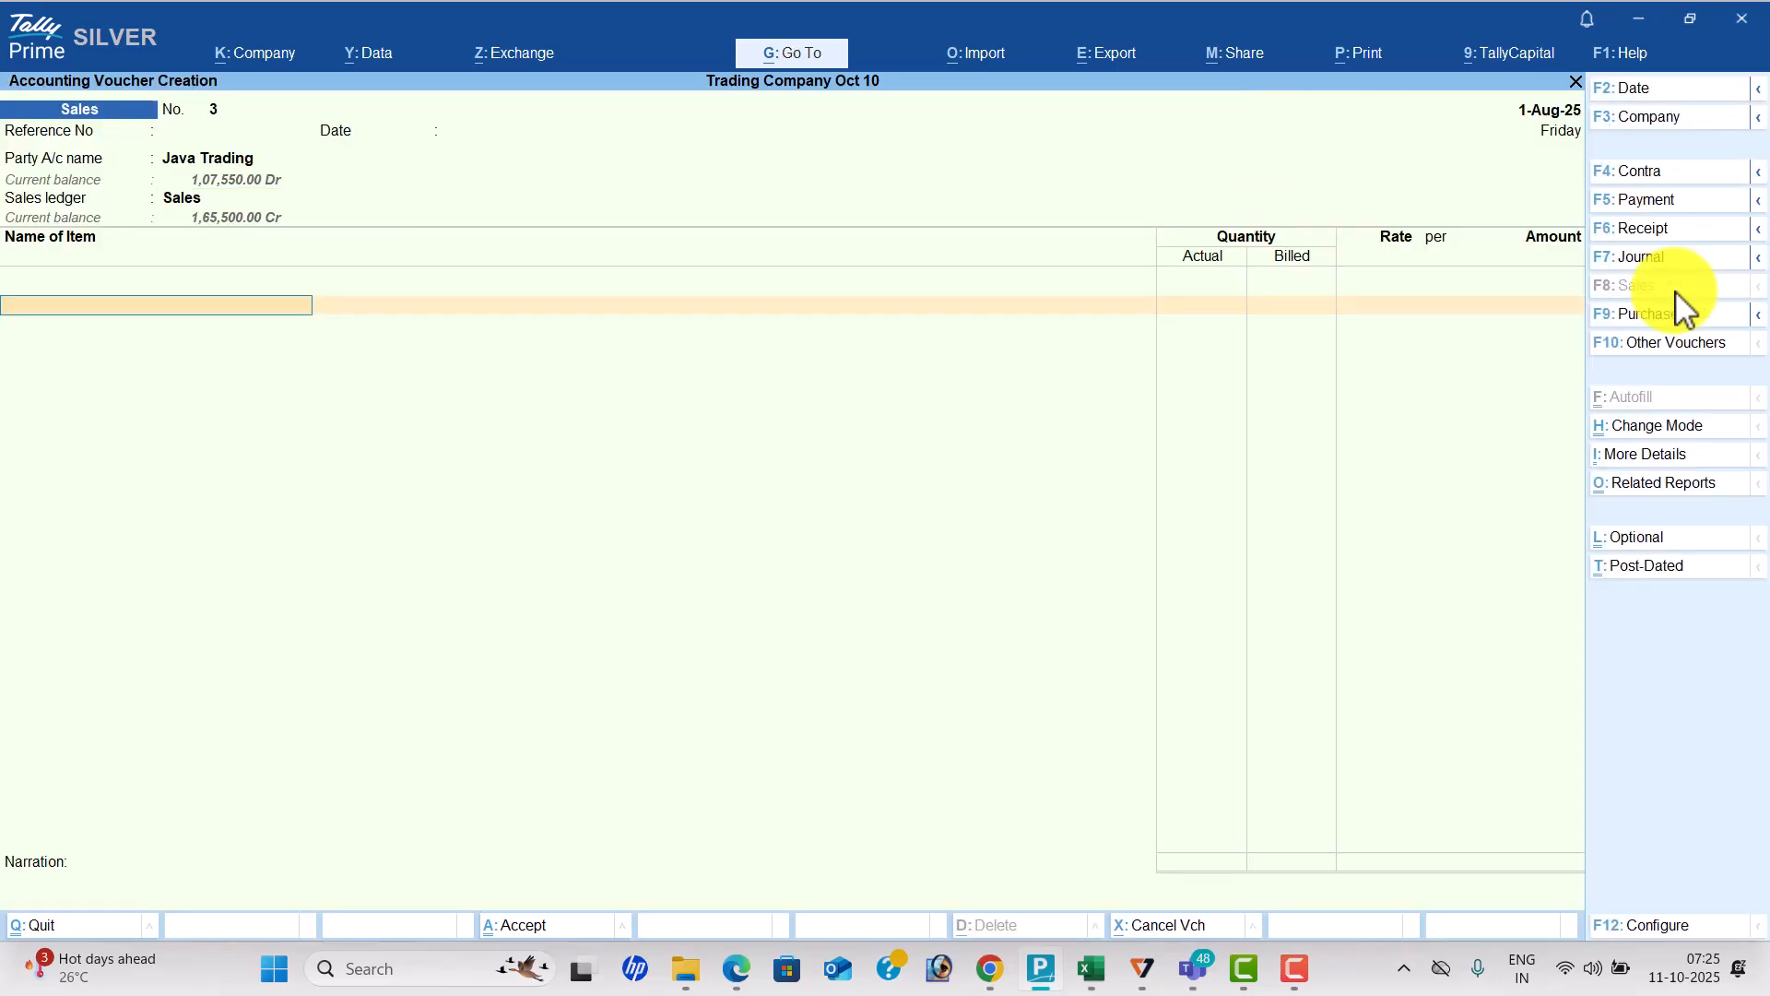
Add High Capacity Stabilizers to the sale with an actual quantity of 22 and a billed quantity of 20.
{"action": "key", "text": "alt+Tab"}
{"action": "key", "text": "alt+Tab"}
{"action": "type", "text": "h"}
{"action": "key", "text": "Return"}
{"action": "key", "text": "alt+Tab"}
{"action": "key", "text": "alt+Tab"}
{"action": "type", "text": "22"}
{"action": "key", "text": "Return"}
{"action": "type", "text": "20"}
{"action": "key", "text": "Return"}
Look up the High Capacity Stabilizers selling rate in the exercise PDF and set it to 750 per nos.
{"action": "key", "text": "alt+Tab"}
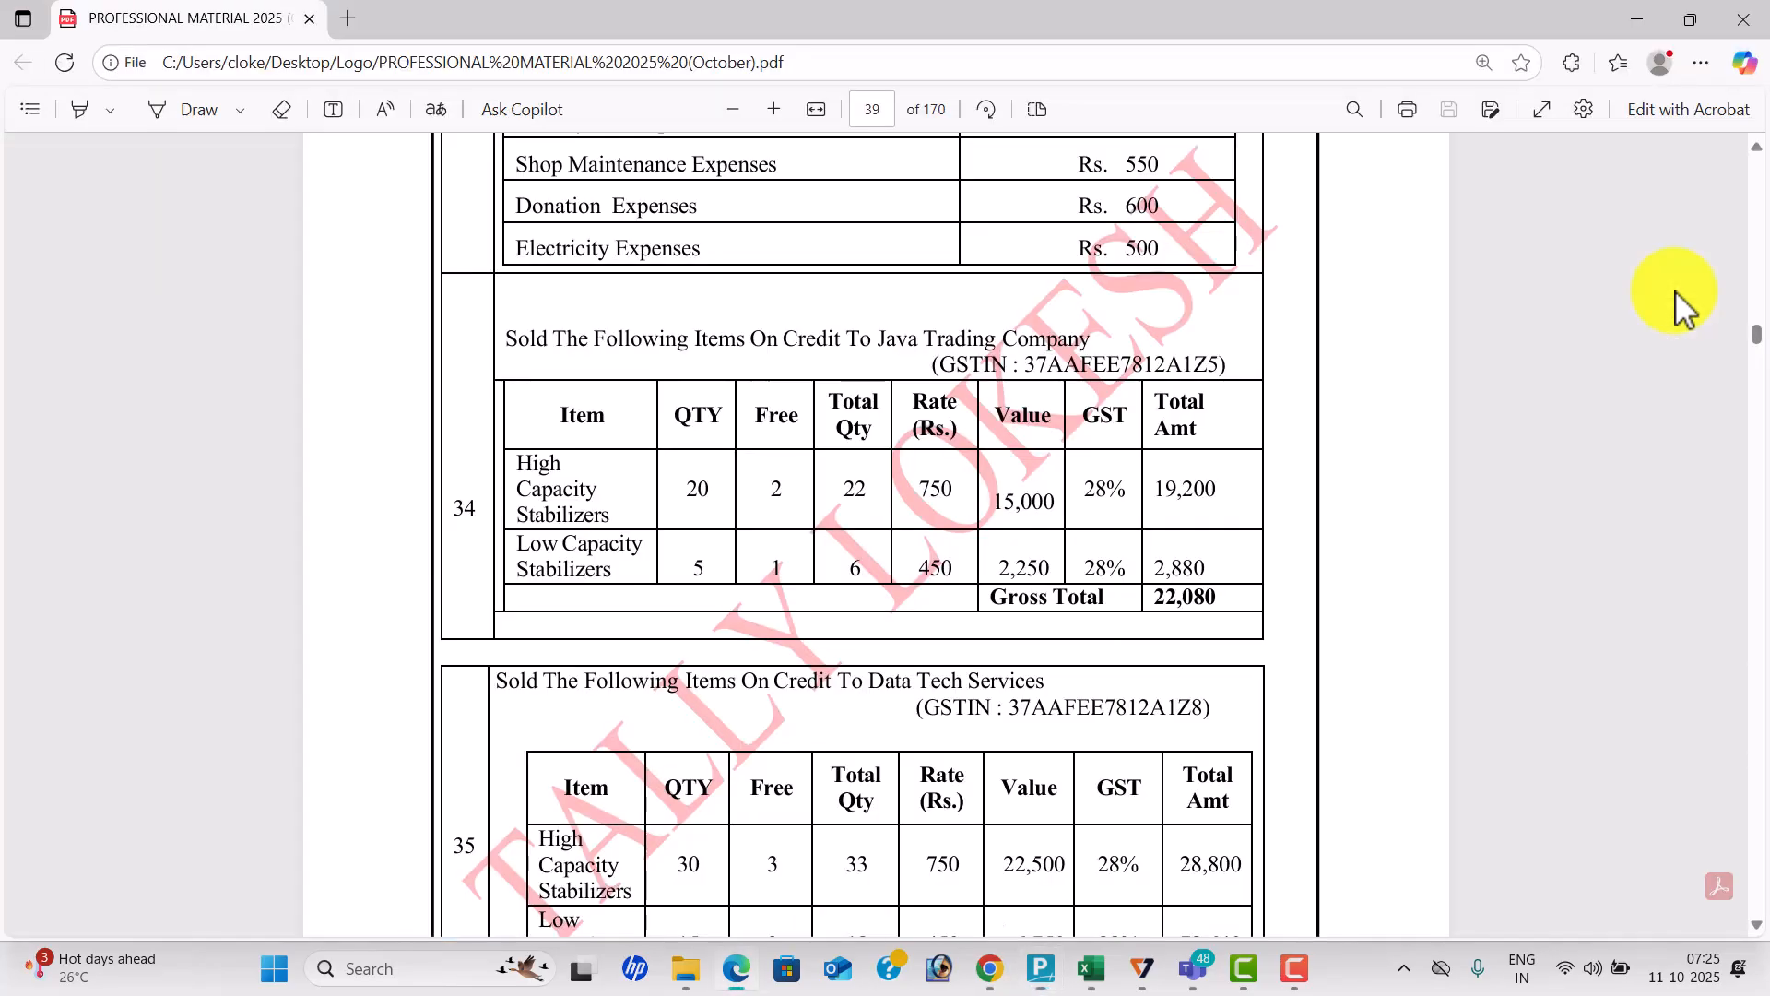
{"action": "key", "text": "alt+Tab"}
{"action": "type", "text": "750"}
{"action": "key", "text": "Return"}
{"action": "key", "text": "Return"}
{"action": "key", "text": "Return"}
Add Low Capacity Stabilizers as the second sale item with an actual quantity of 6 and a billed quantity of 5.
{"action": "key", "text": "Down"}
{"action": "key", "text": "Return"}
{"action": "key", "text": "alt+Tab"}
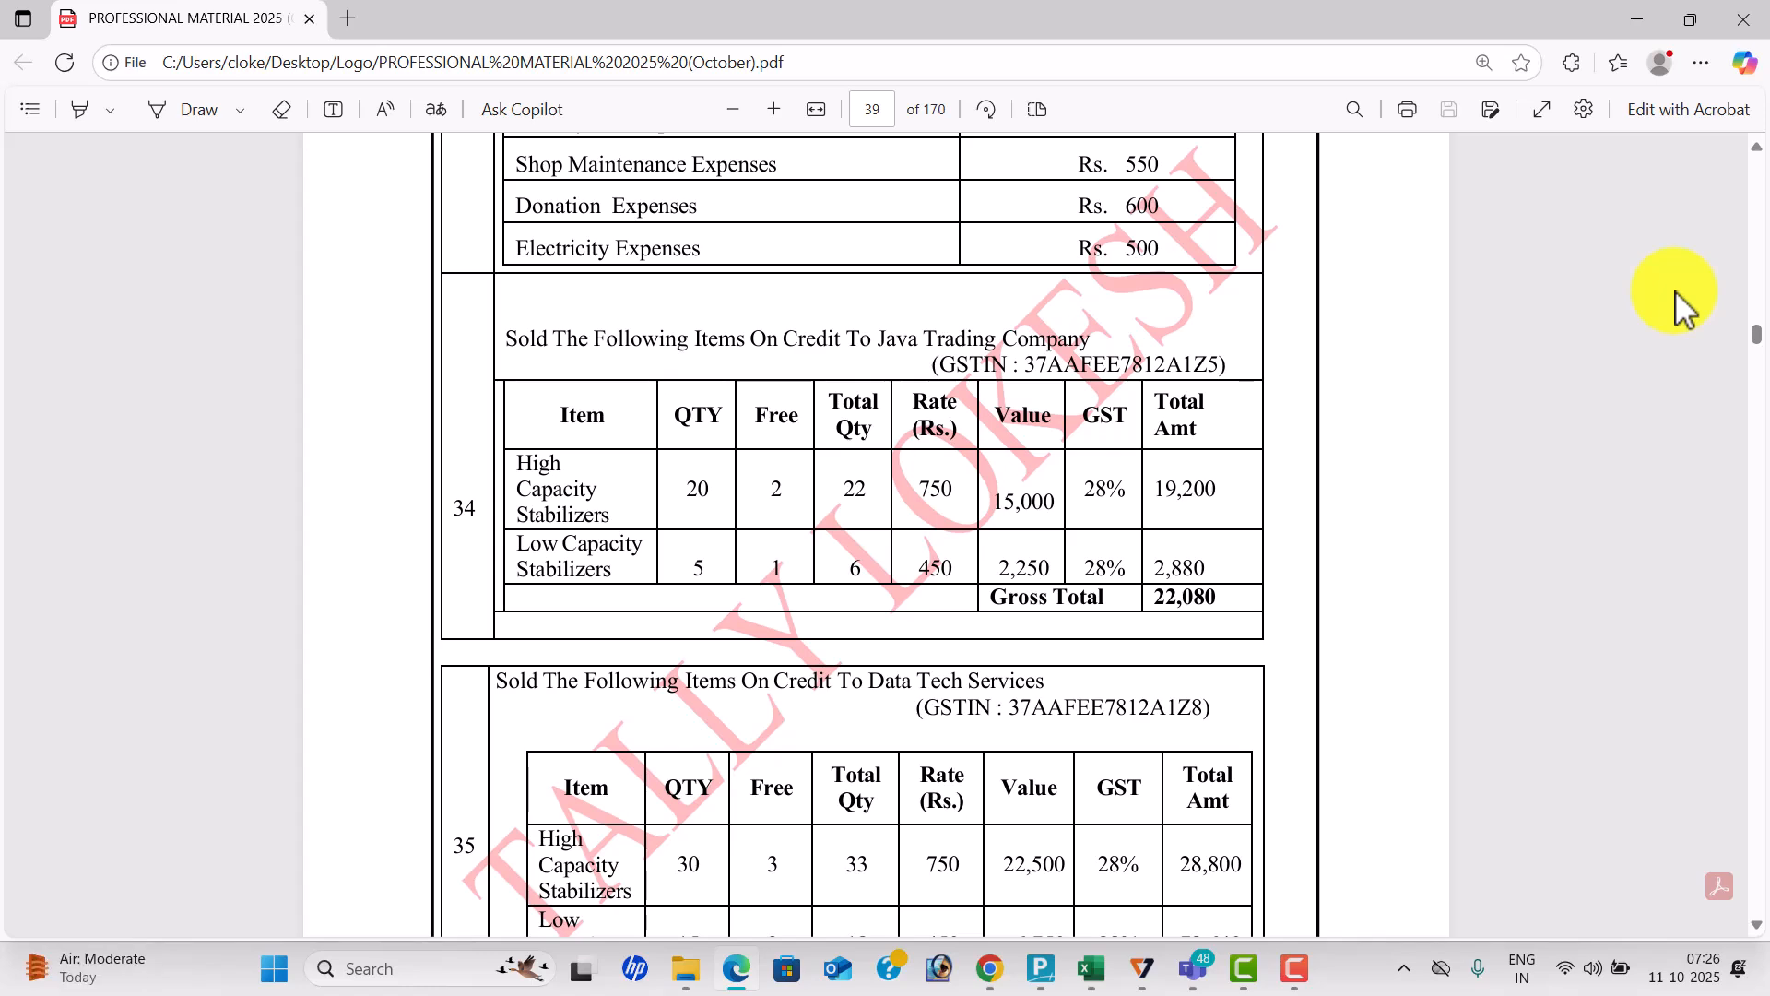
{"action": "key", "text": "alt+Tab"}
{"action": "type", "text": "6"}
{"action": "key", "text": "Return"}
{"action": "type", "text": "5"}
{"action": "key", "text": "Return"}
Check the Low Capacity Stabilizers selling rate in the exercise PDF and set it to 450 per nos.
{"action": "key", "text": "alt+Tab"}
{"action": "key", "text": "alt+Tab"}
{"action": "type", "text": "450"}
{"action": "key", "text": "Return"}
{"action": "key", "text": "Return"}
{"action": "key", "text": "Return"}
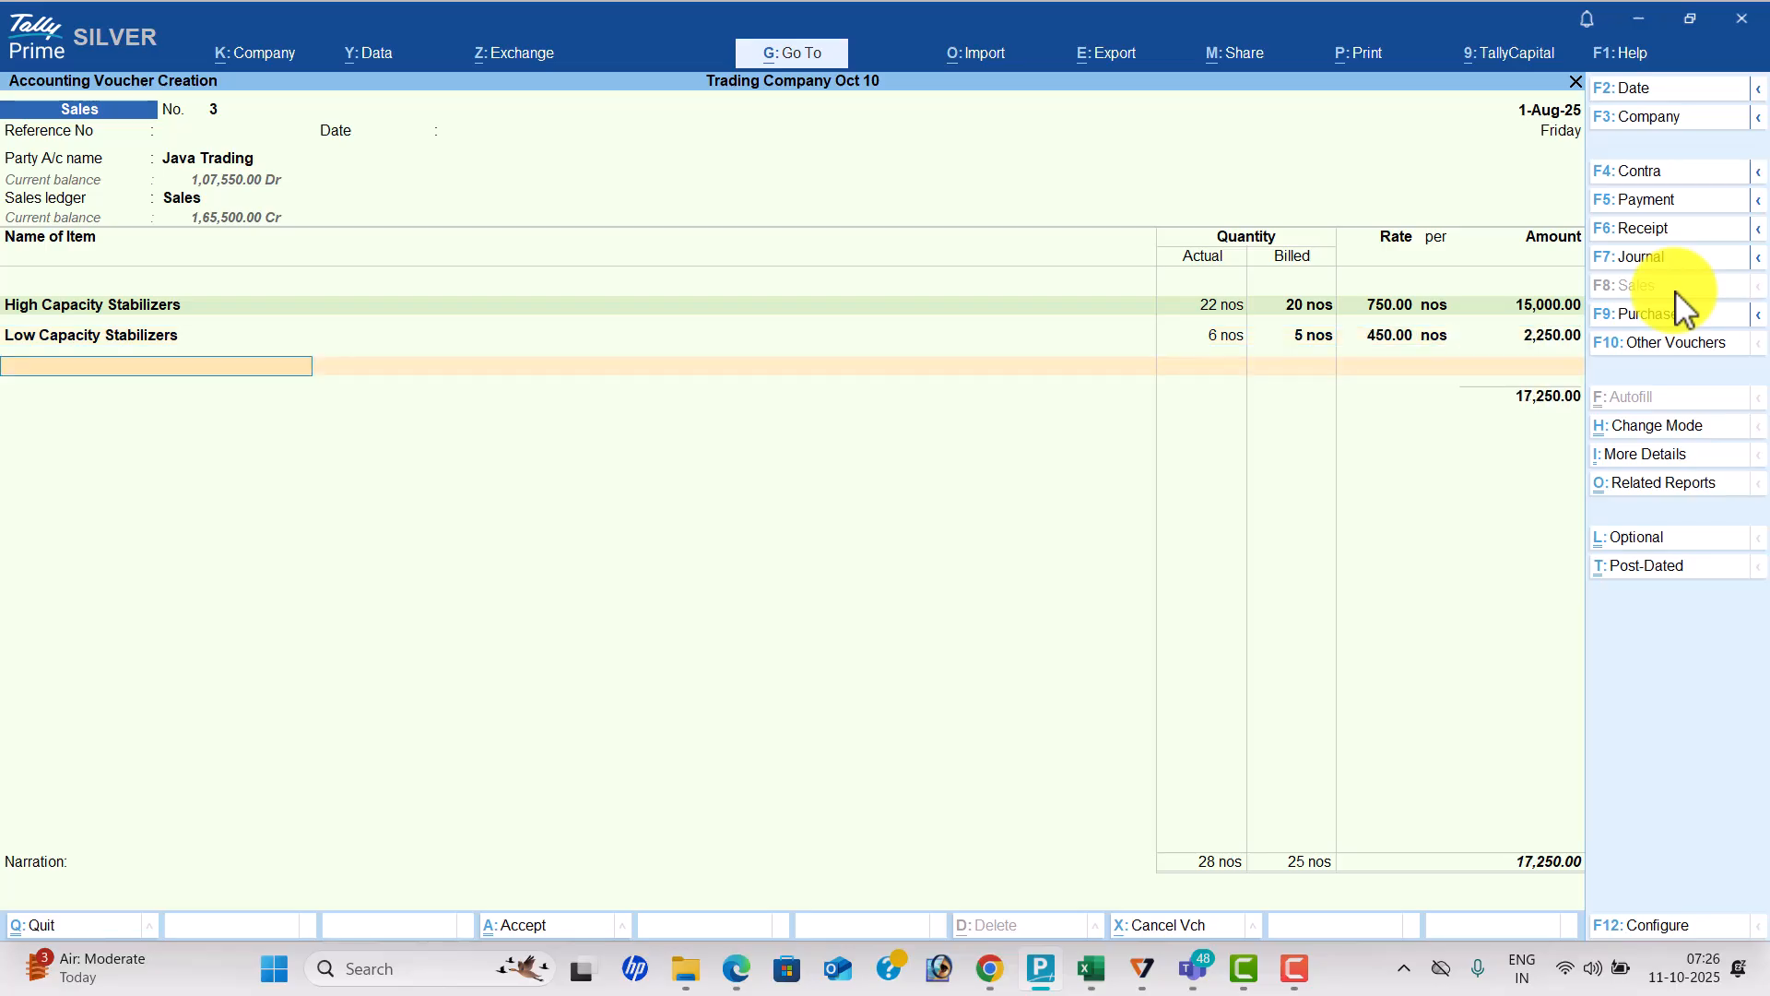
Finish the item list and add the CGST and SGST ledgers at 2,415 each.
{"action": "key", "text": "Return"}
{"action": "type", "text": "cg"}
{"action": "key", "text": "Return"}
{"action": "key", "text": "Return"}
{"action": "type", "text": "sg"}
{"action": "key", "text": "Return"}
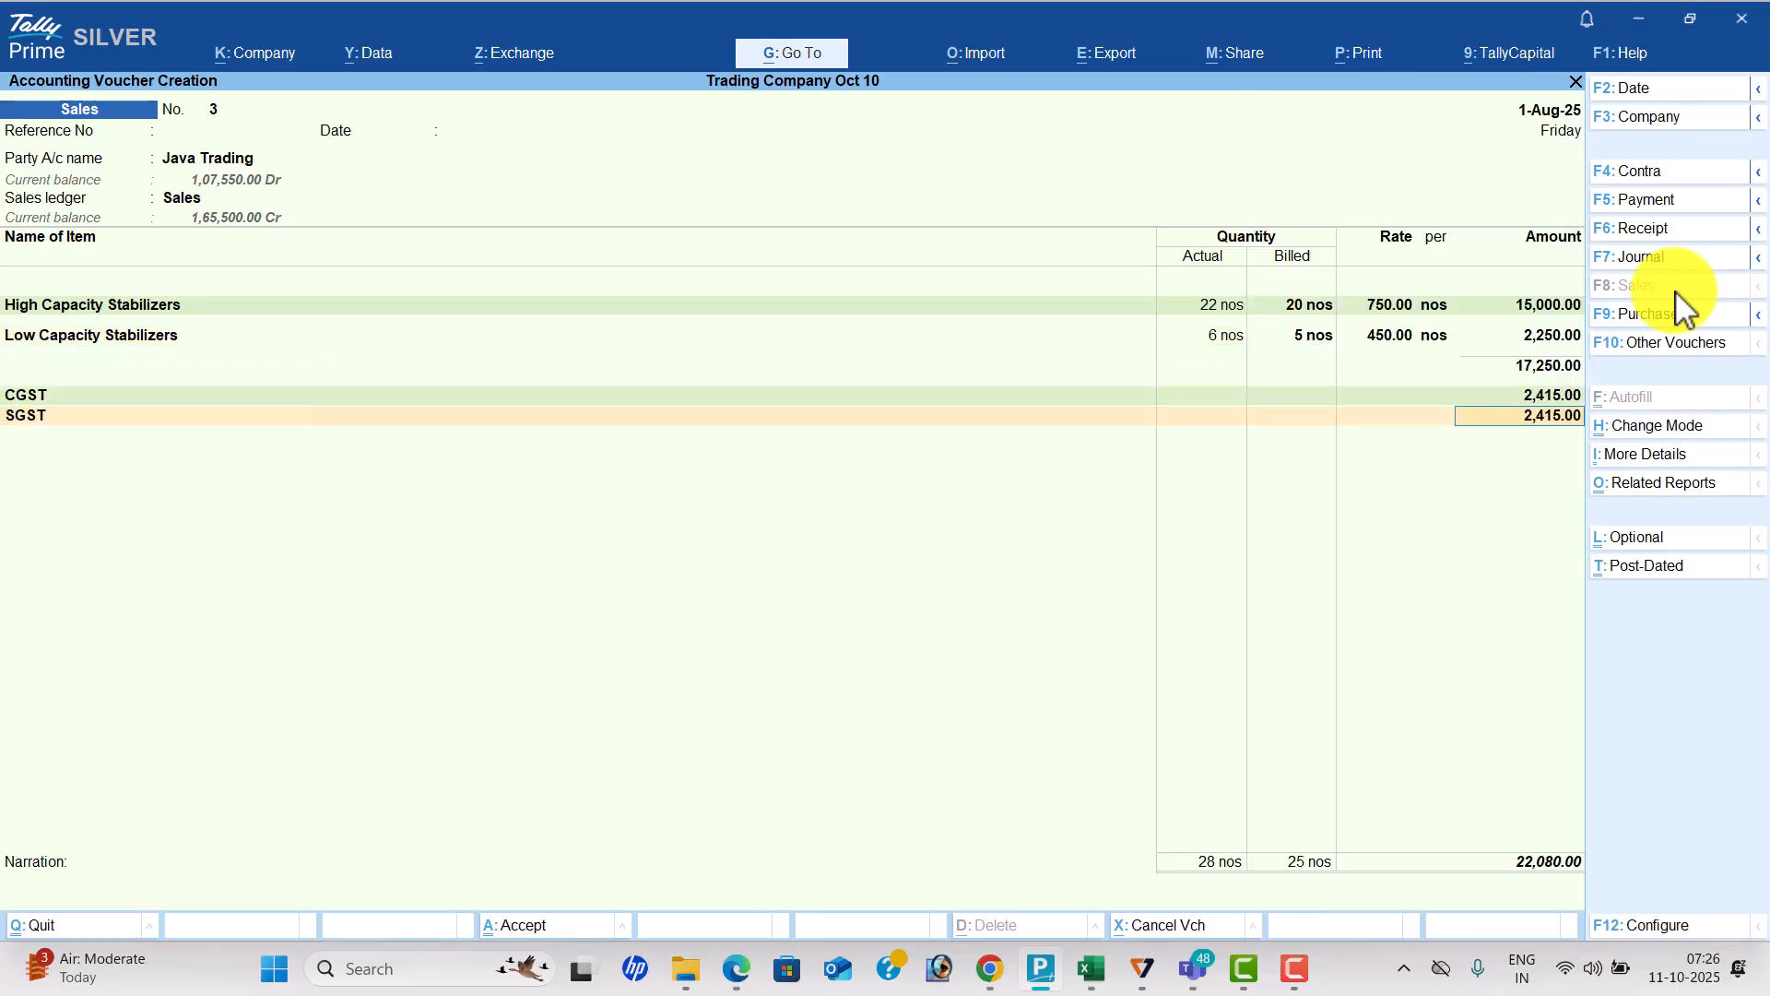
Close the tax ledger list and save the Java Trading sales voucher with no narration.
{"action": "key", "text": "Return"}
{"action": "key", "text": "Return"}
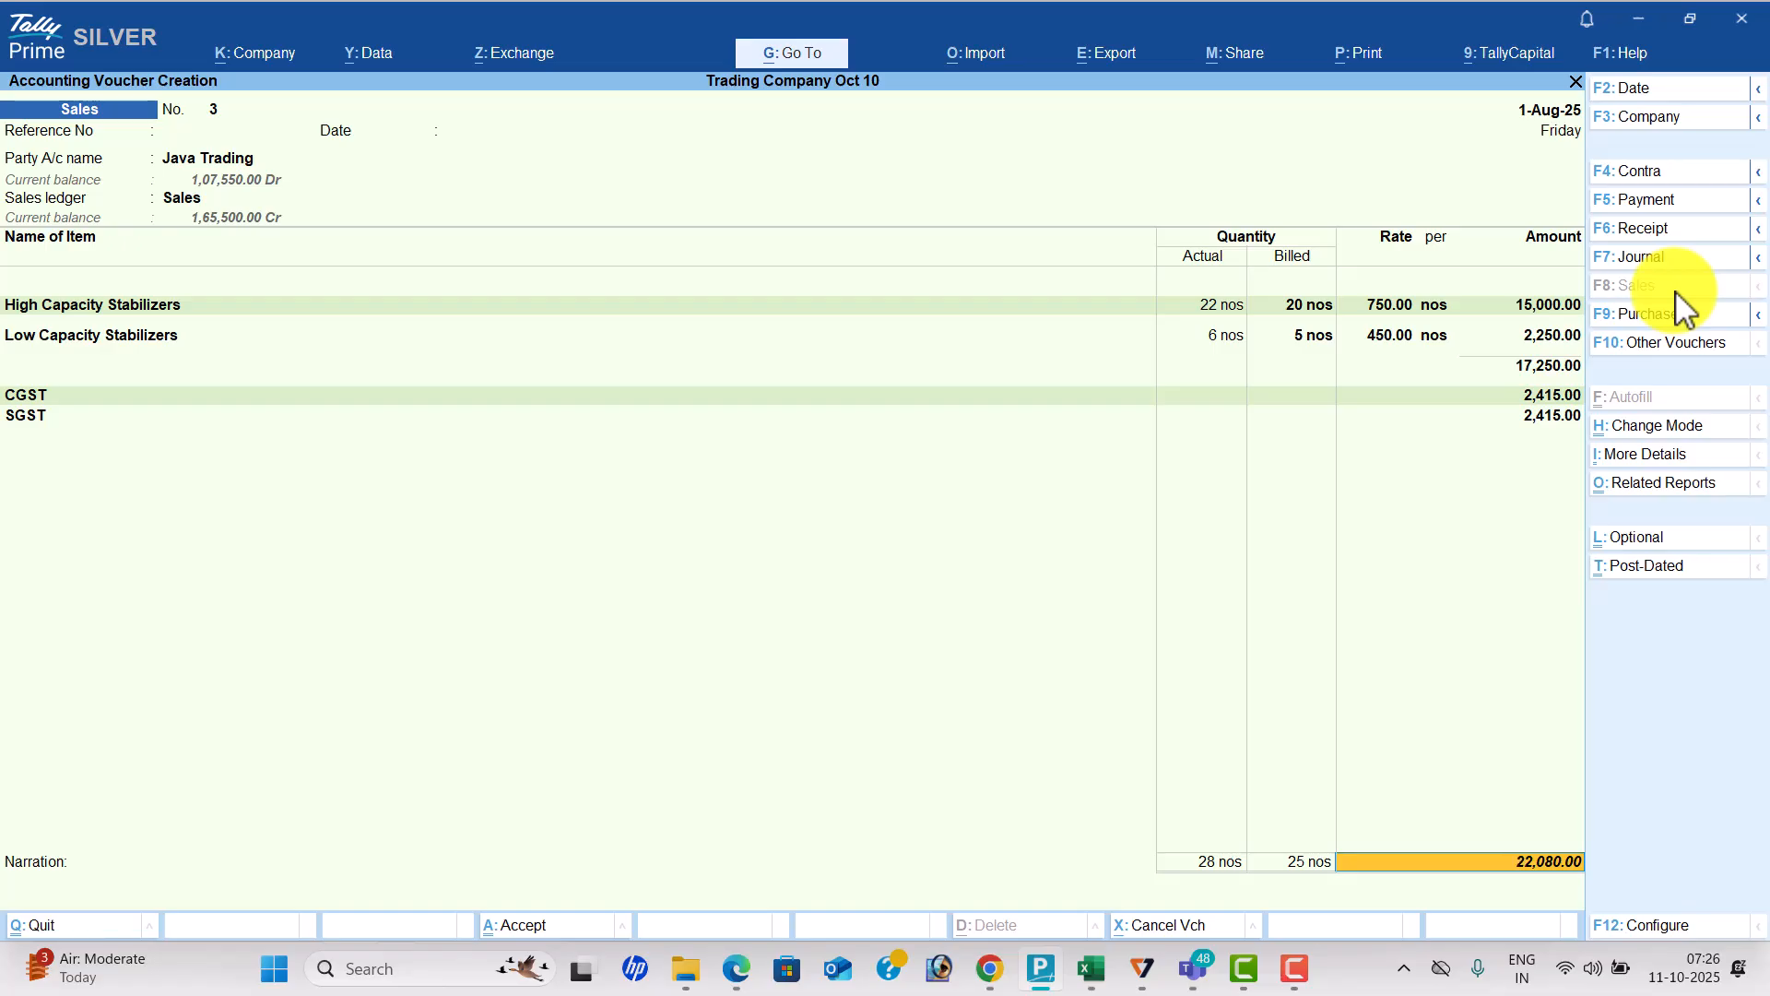
{"action": "key", "text": "Return"}
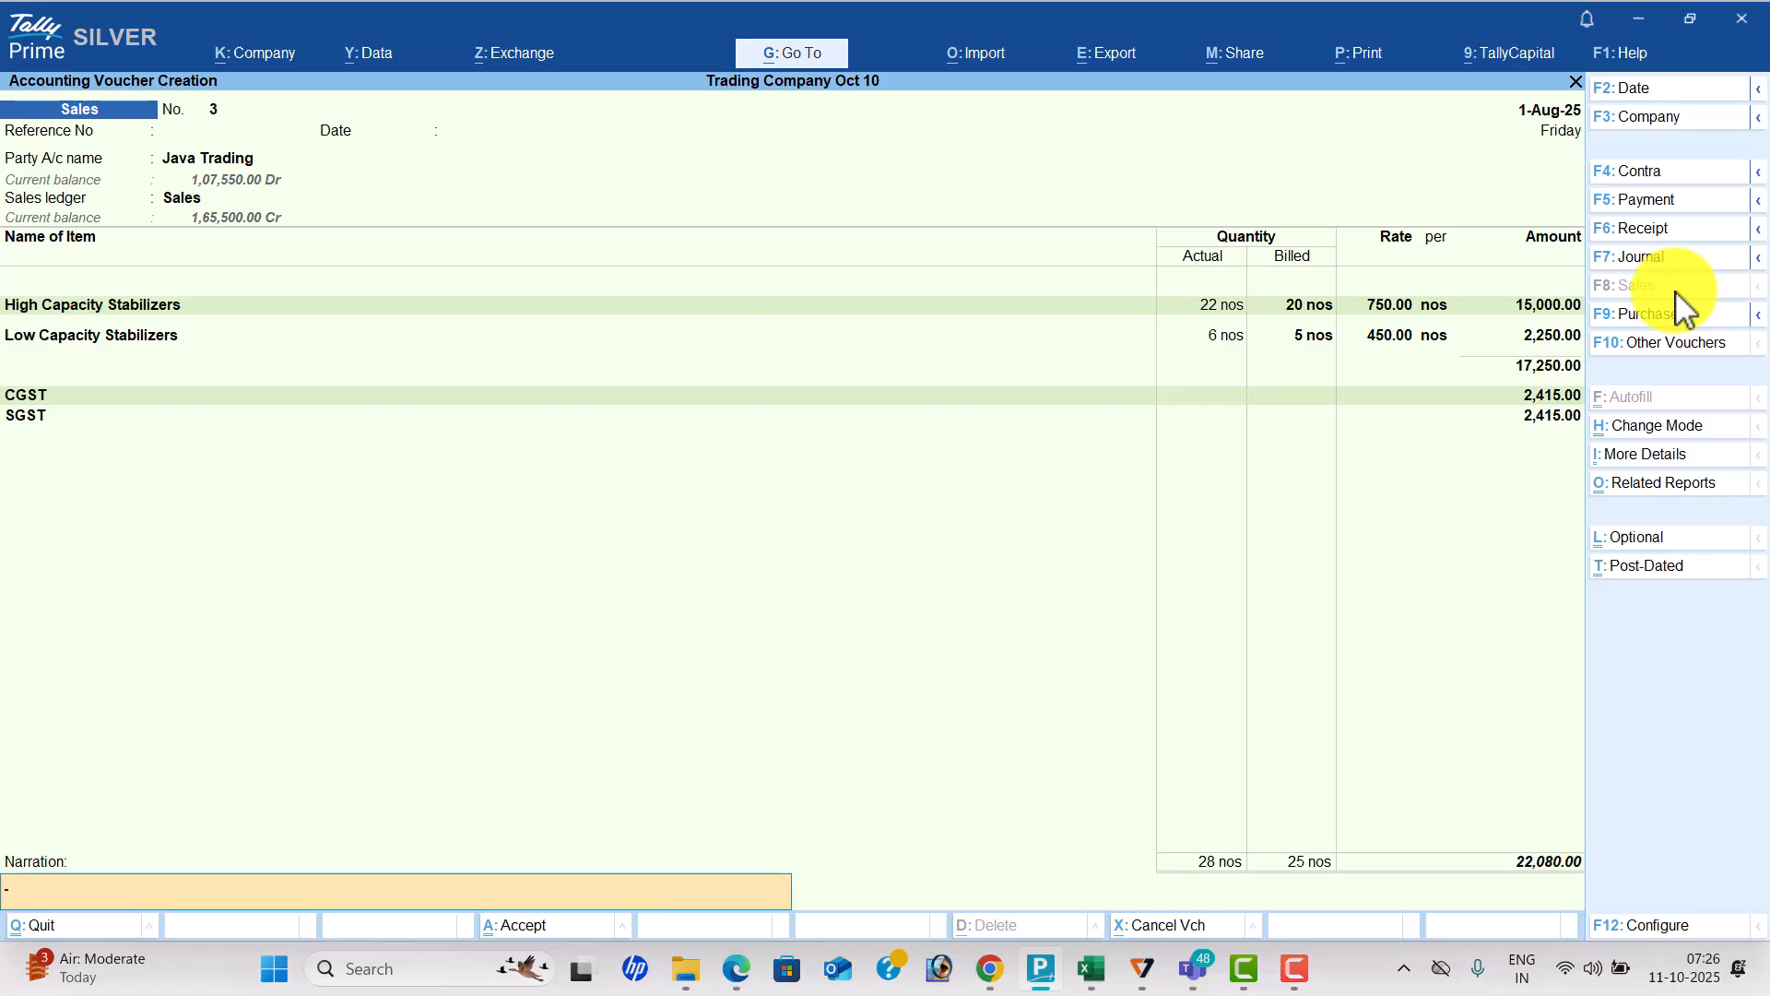
{"action": "key", "text": "Return"}
{"action": "key", "text": "Return"}
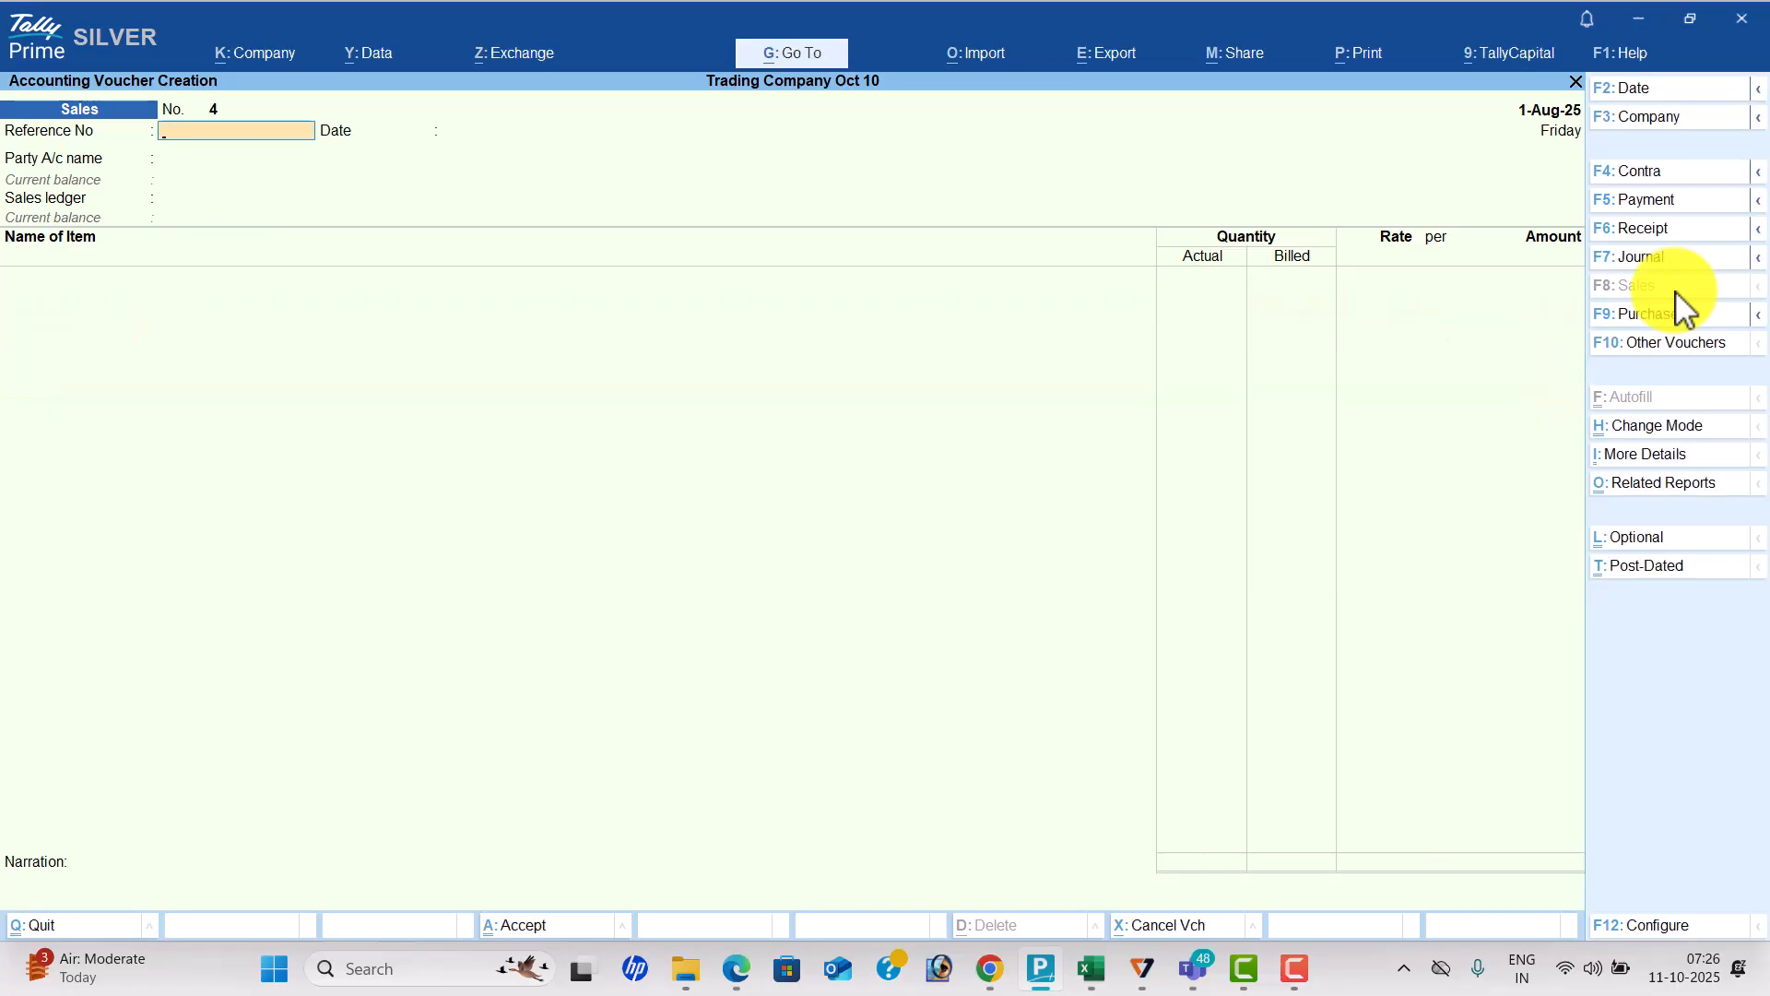
Read on through the exercise PDF to the November sale with a discount to Seacrest Trading Corporation.
{"action": "key", "text": "alt+Tab"}
{"action": "scroll", "coordinate": [1684, 309], "scroll_direction": "down", "scroll_amount": 3}
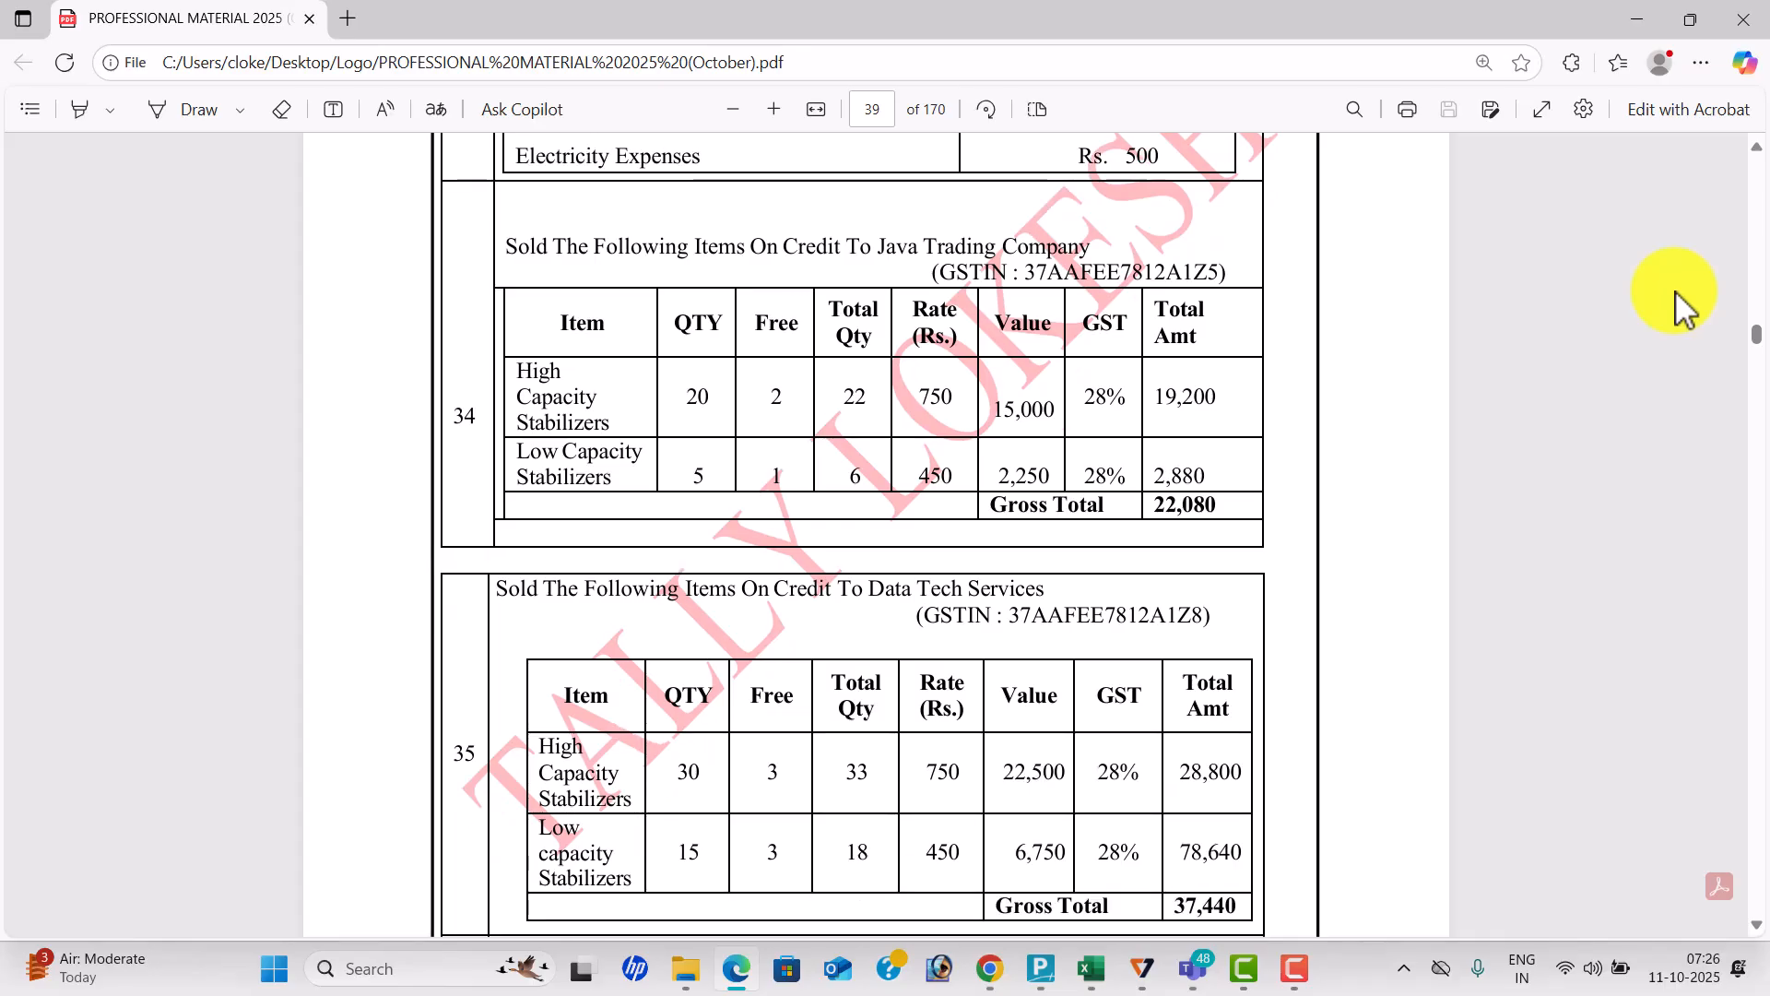
{"action": "scroll", "coordinate": [1684, 309], "scroll_direction": "down", "scroll_amount": 9}
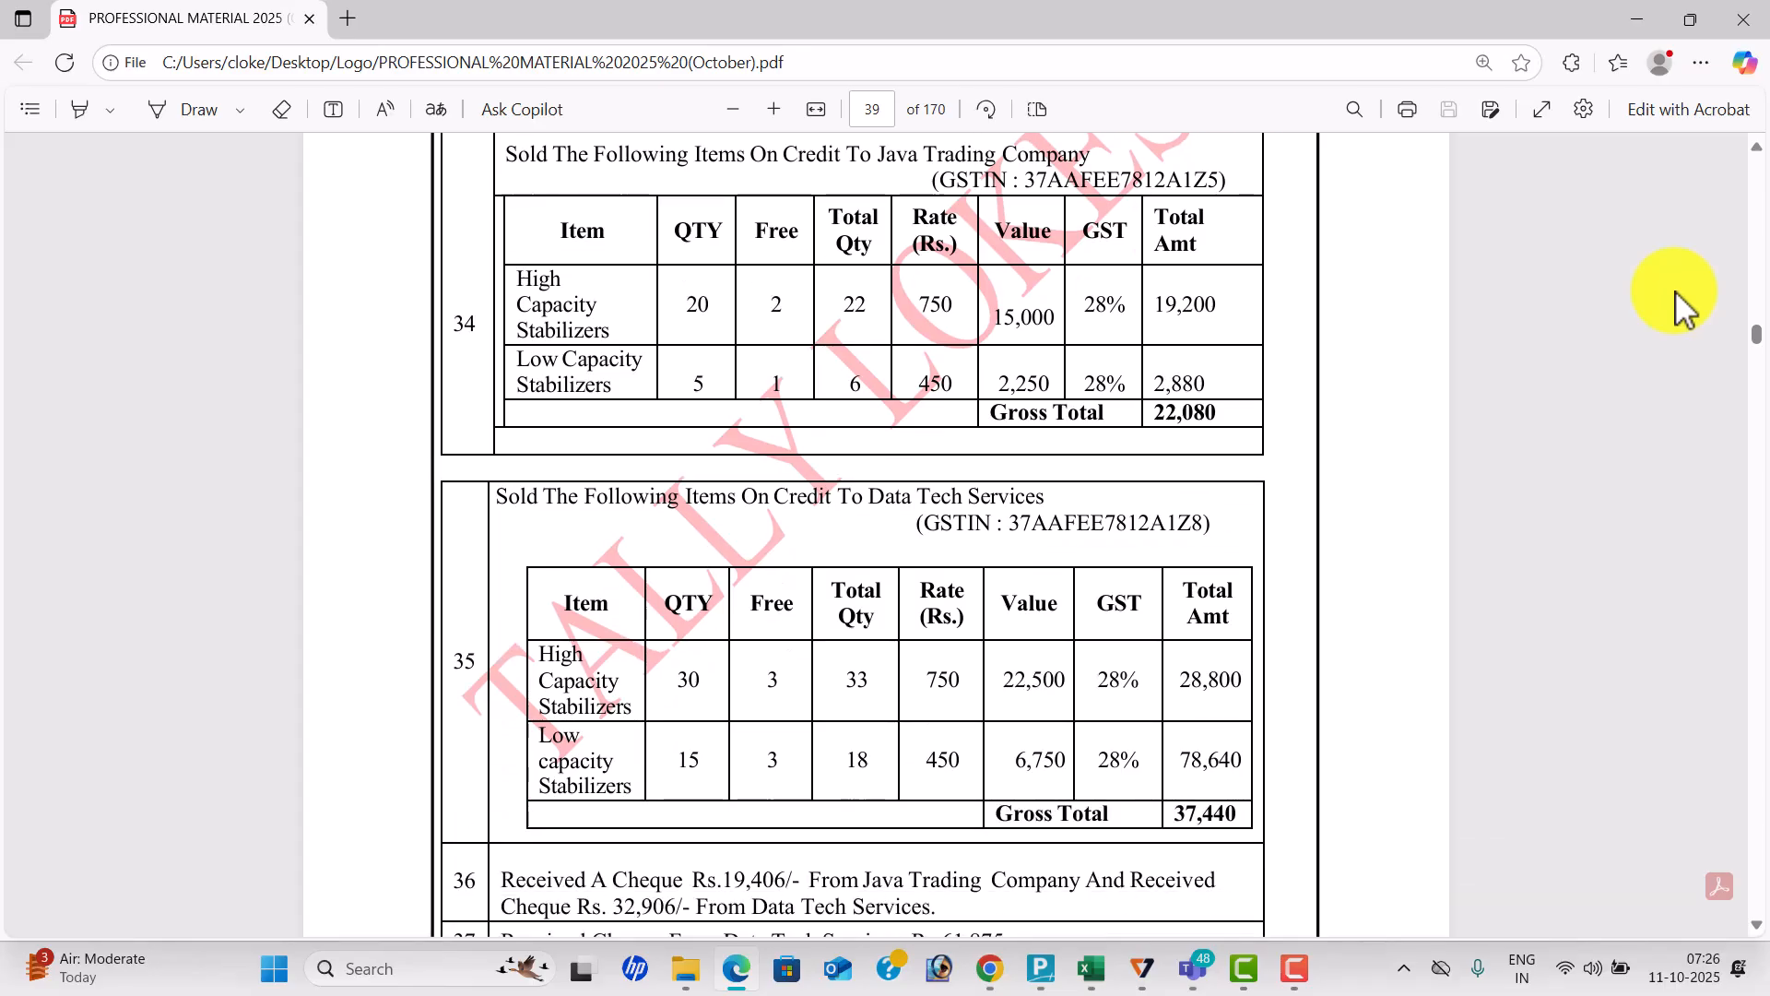
{"action": "scroll", "coordinate": [1684, 309], "scroll_direction": "down", "scroll_amount": 1}
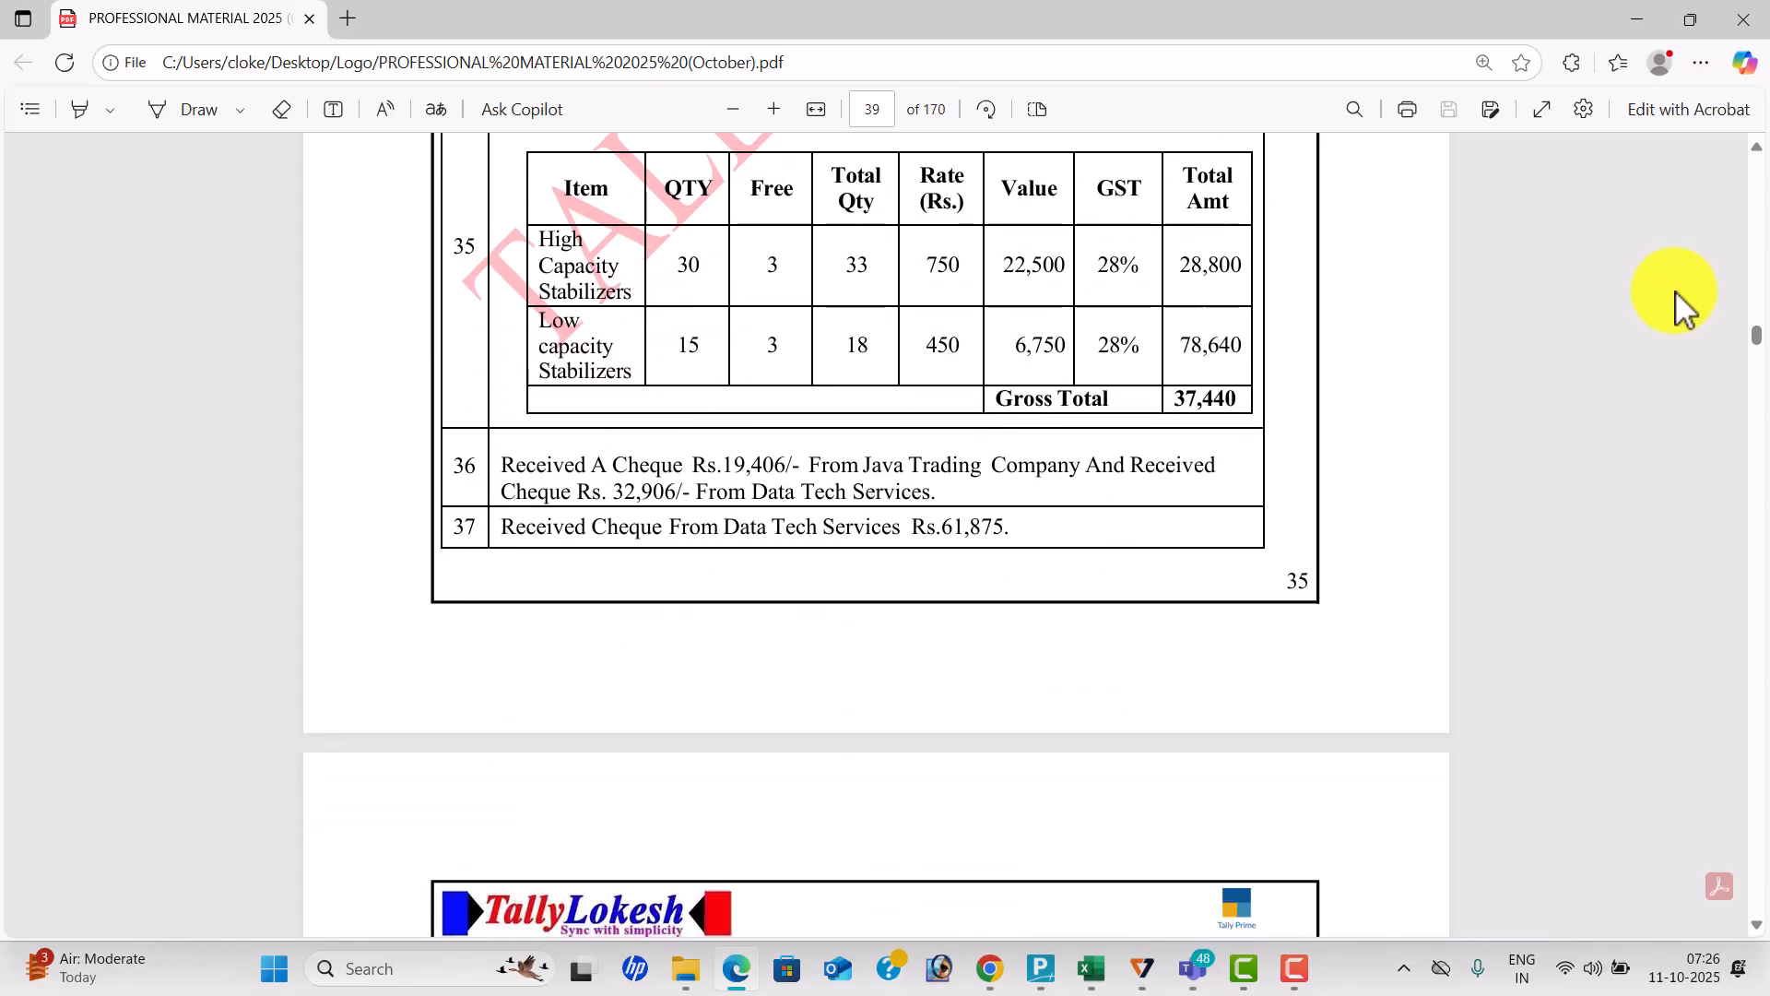
{"action": "scroll", "coordinate": [1684, 309], "scroll_direction": "down", "scroll_amount": 12}
{"action": "scroll", "coordinate": [1683, 309], "scroll_direction": "down", "scroll_amount": 3}
{"action": "scroll", "coordinate": [1684, 309], "scroll_direction": "down", "scroll_amount": 3}
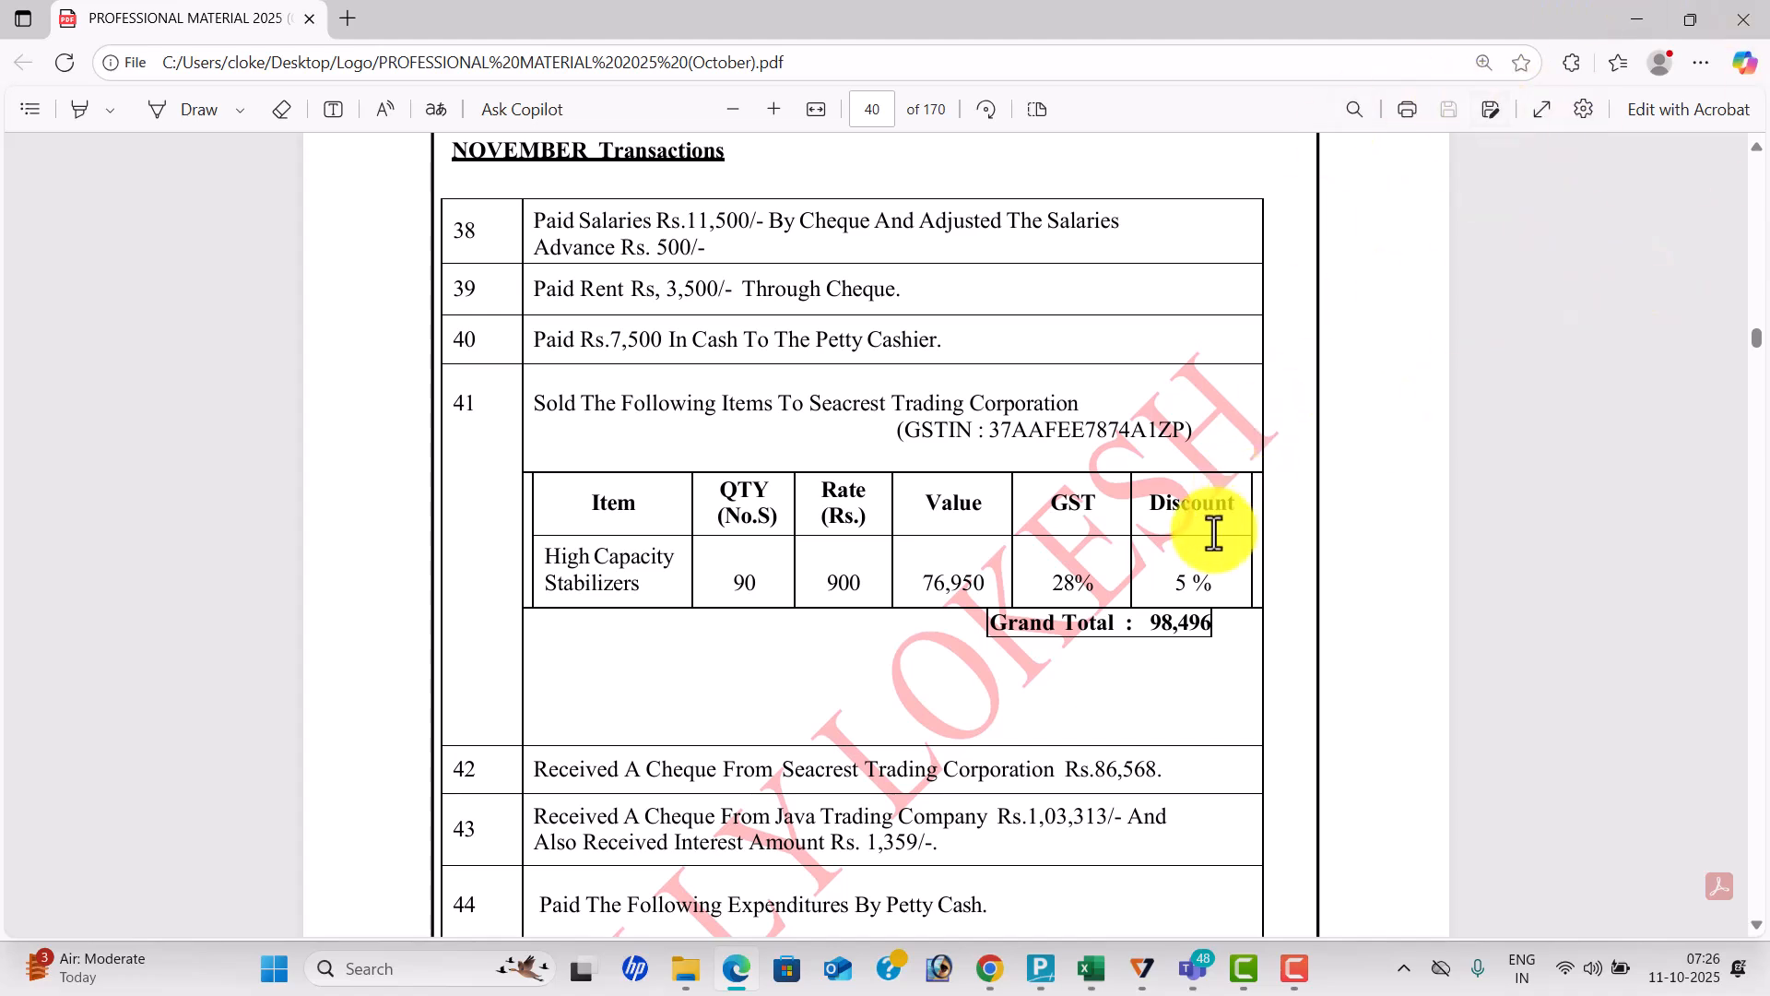
Return to TallyPrime and open the company features for Trading Company Oct 10.
{"action": "key", "text": "alt+Tab"}
{"action": "left_click", "coordinate": [286, 61]}
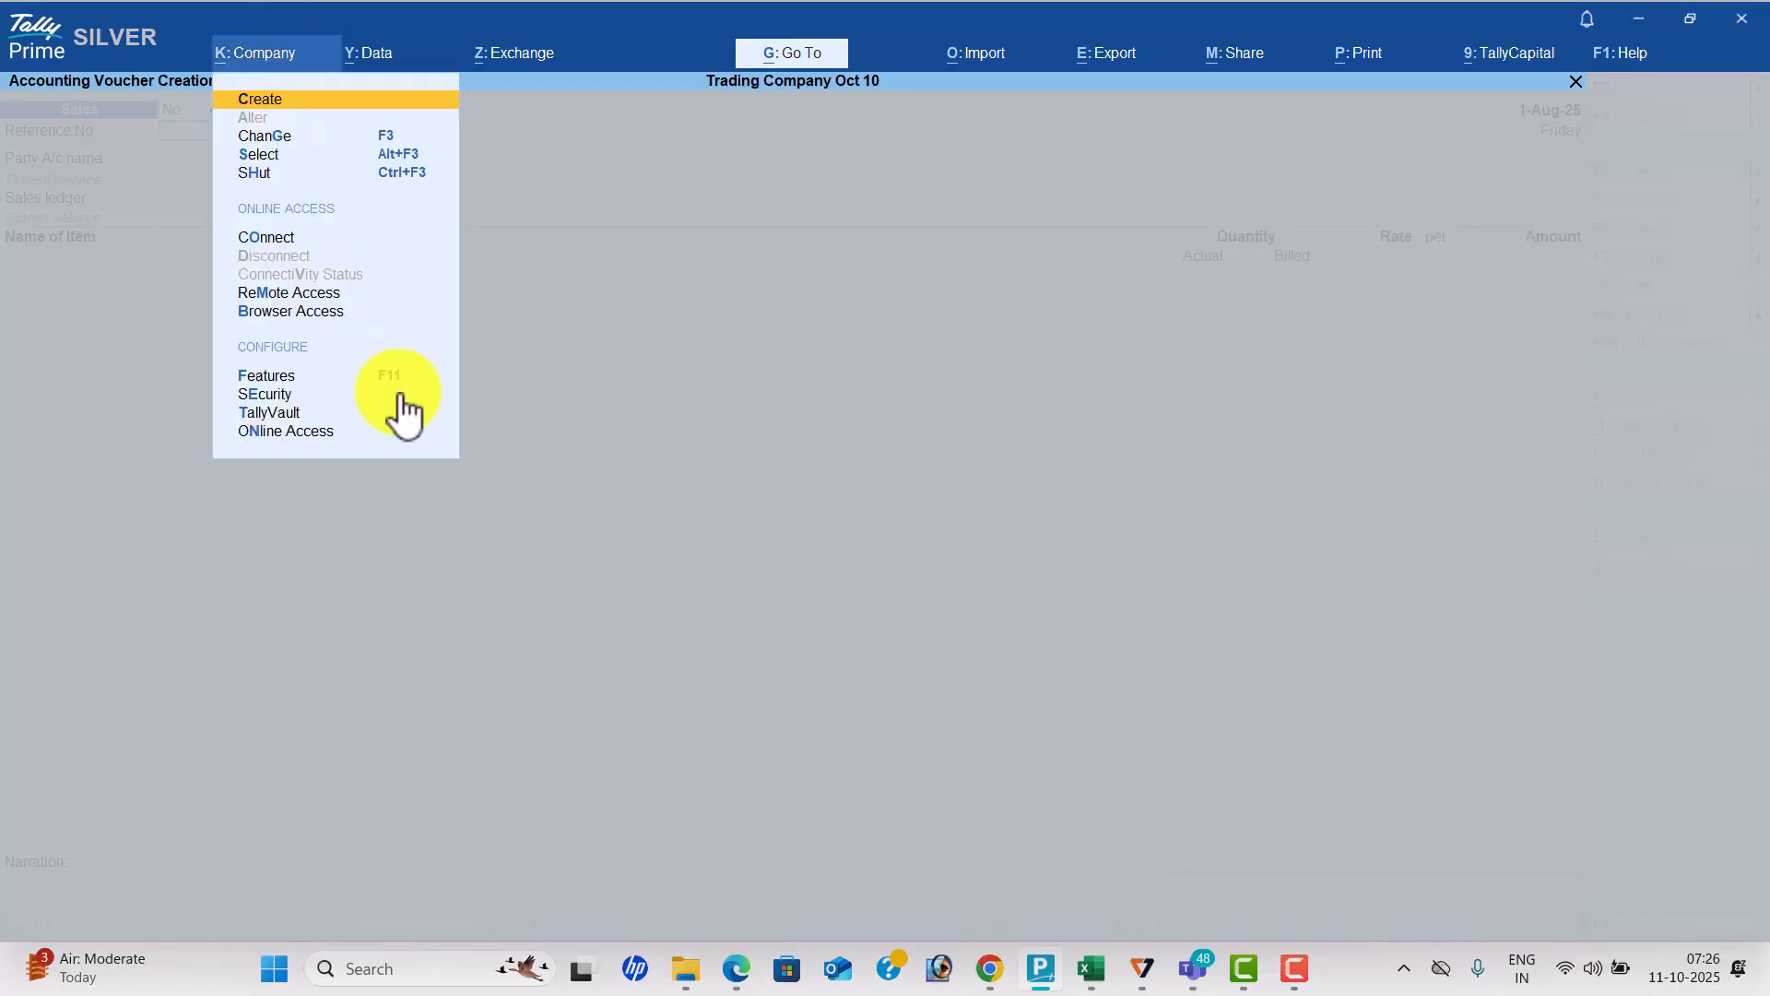
{"action": "key", "text": "Down"}
{"action": "key", "text": "Down"}
{"action": "key", "text": "Down"}
{"action": "key", "text": "Down"}
{"action": "key", "text": "Down"}
{"action": "key", "text": "Down"}
{"action": "key", "text": "Down"}
{"action": "key", "text": "Down"}
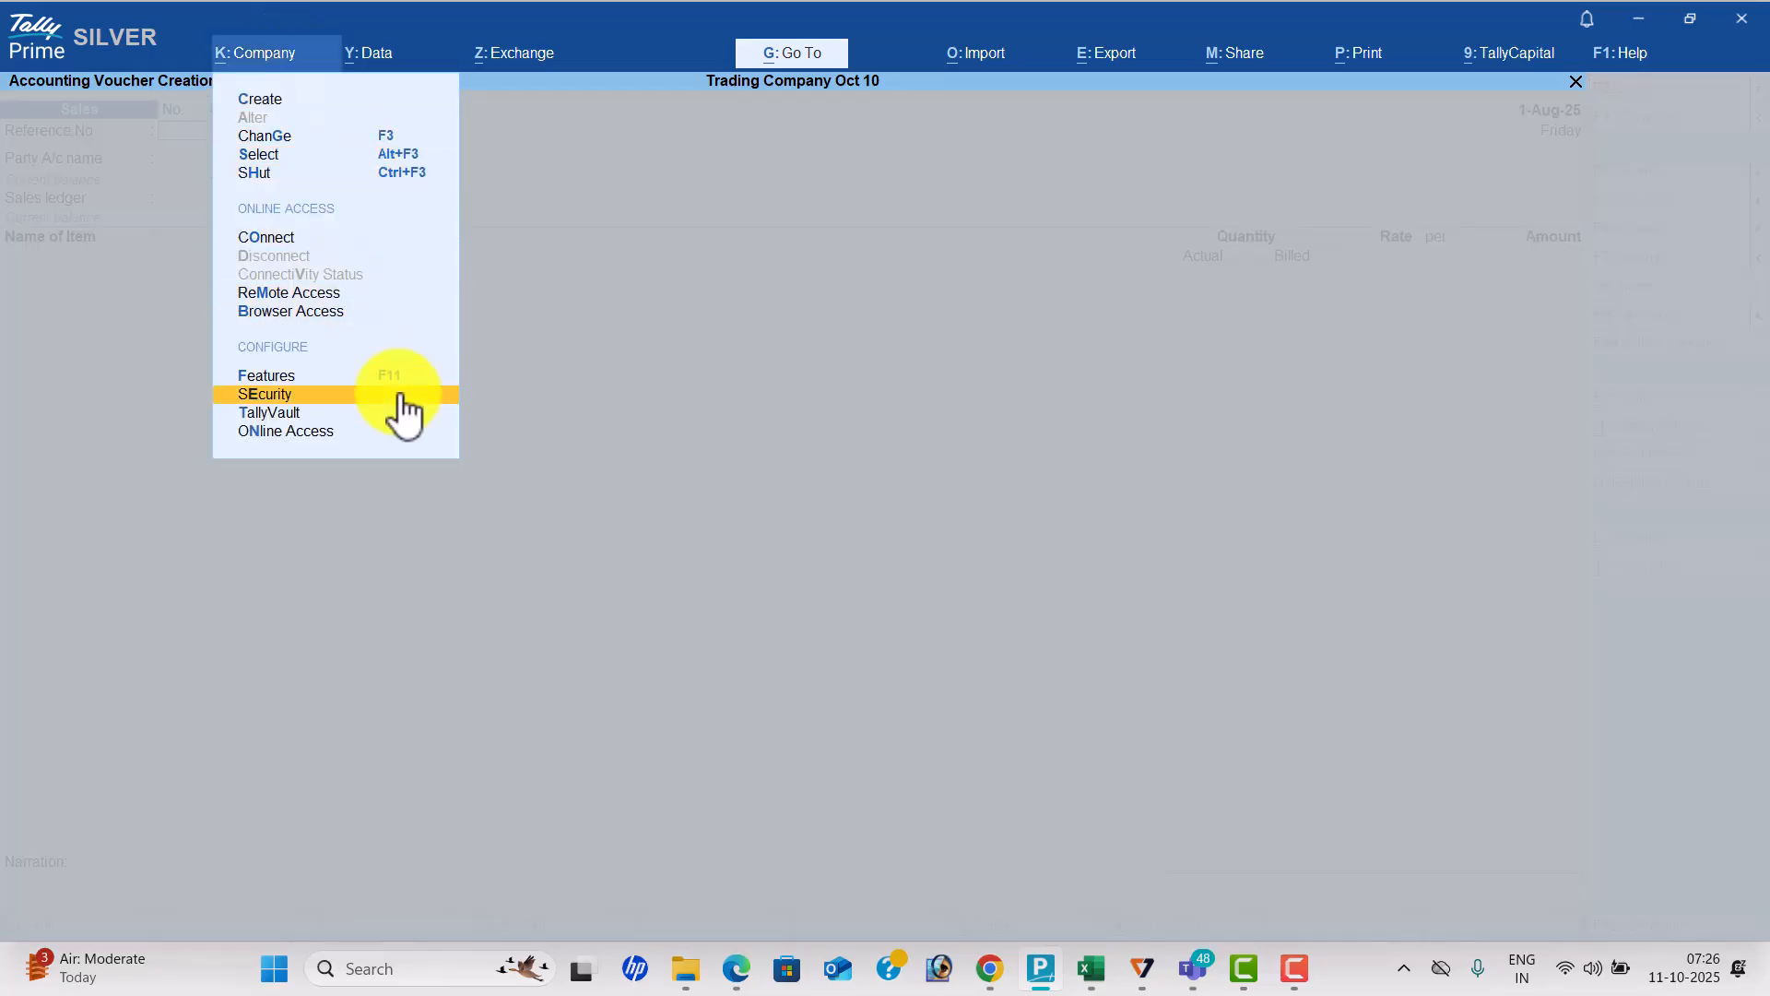
{"action": "key", "text": "Up"}
{"action": "key", "text": "Return"}
Enable the Discount column in invoices, disable the separate Actual and Billed Quantity columns, and save the company features.
{"action": "key", "text": "Down"}
{"action": "key", "text": "Down"}
{"action": "key", "text": "Down"}
{"action": "key", "text": "Down"}
{"action": "key", "text": "Down"}
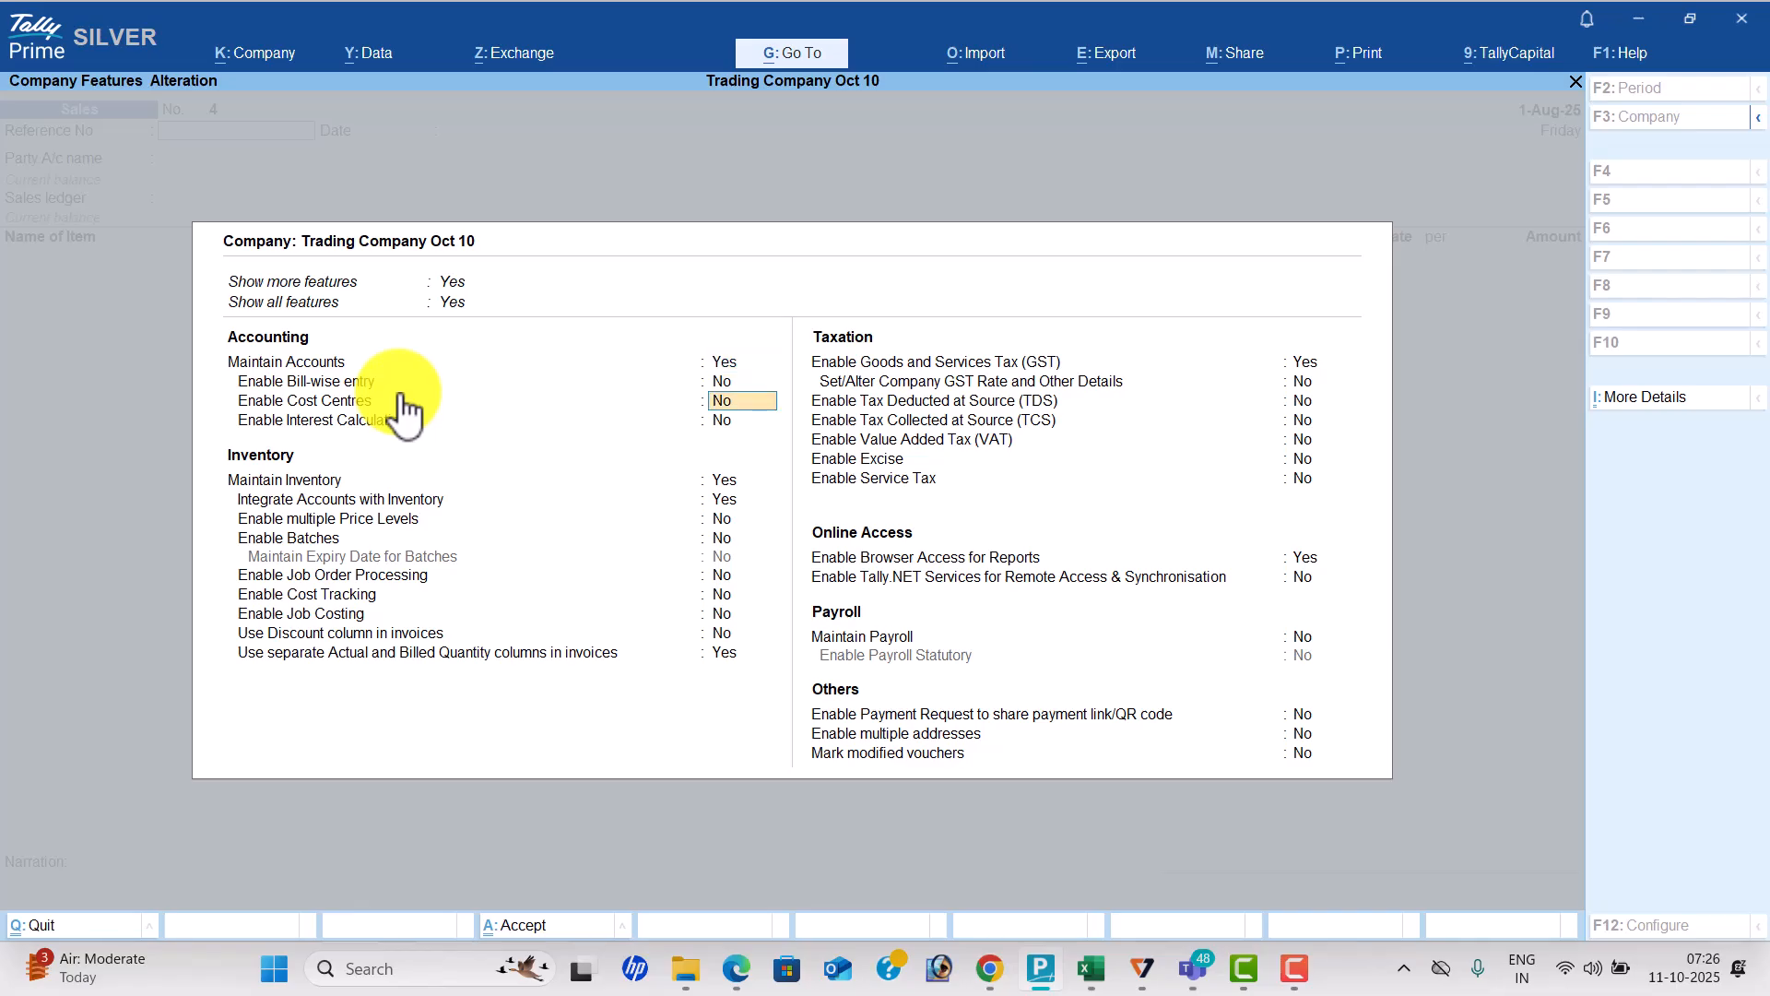
{"action": "key", "text": "Down"}
{"action": "key", "text": "Down"}
{"action": "key", "text": "Down"}
{"action": "key", "text": "Down"}
{"action": "key", "text": "Down"}
{"action": "key", "text": "Down"}
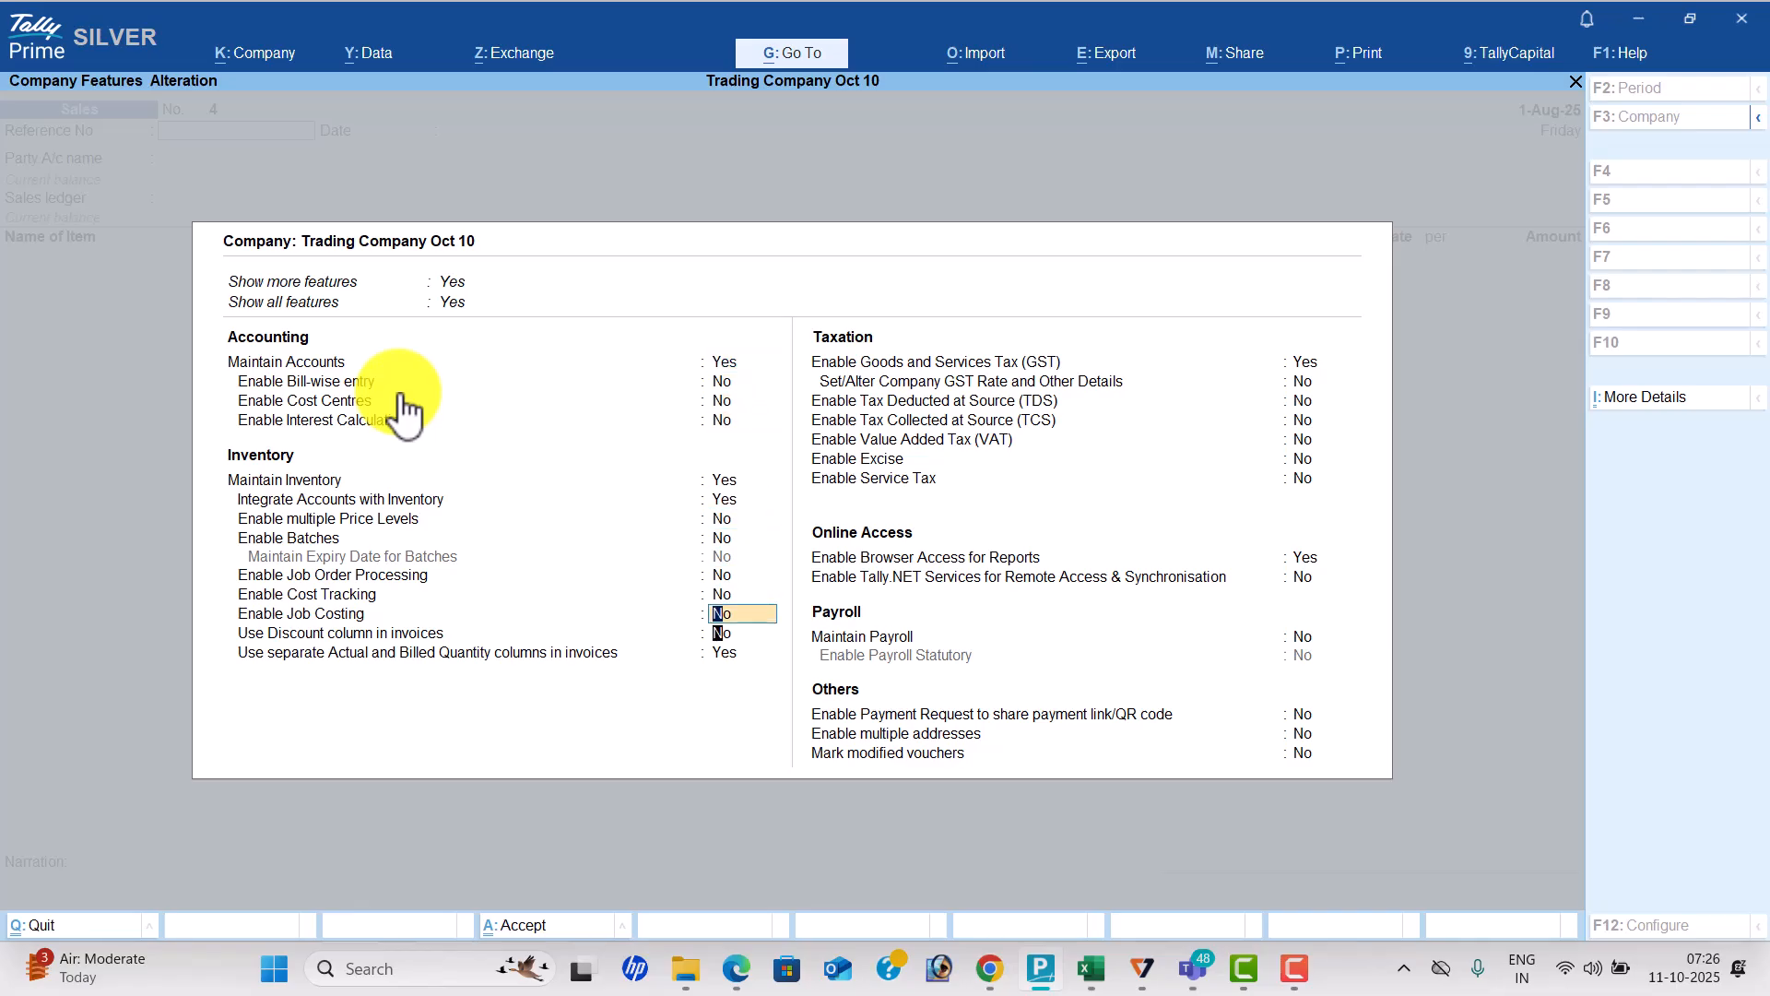
{"action": "type", "text": "y"}
{"action": "key", "text": "Return"}
{"action": "type", "text": "n"}
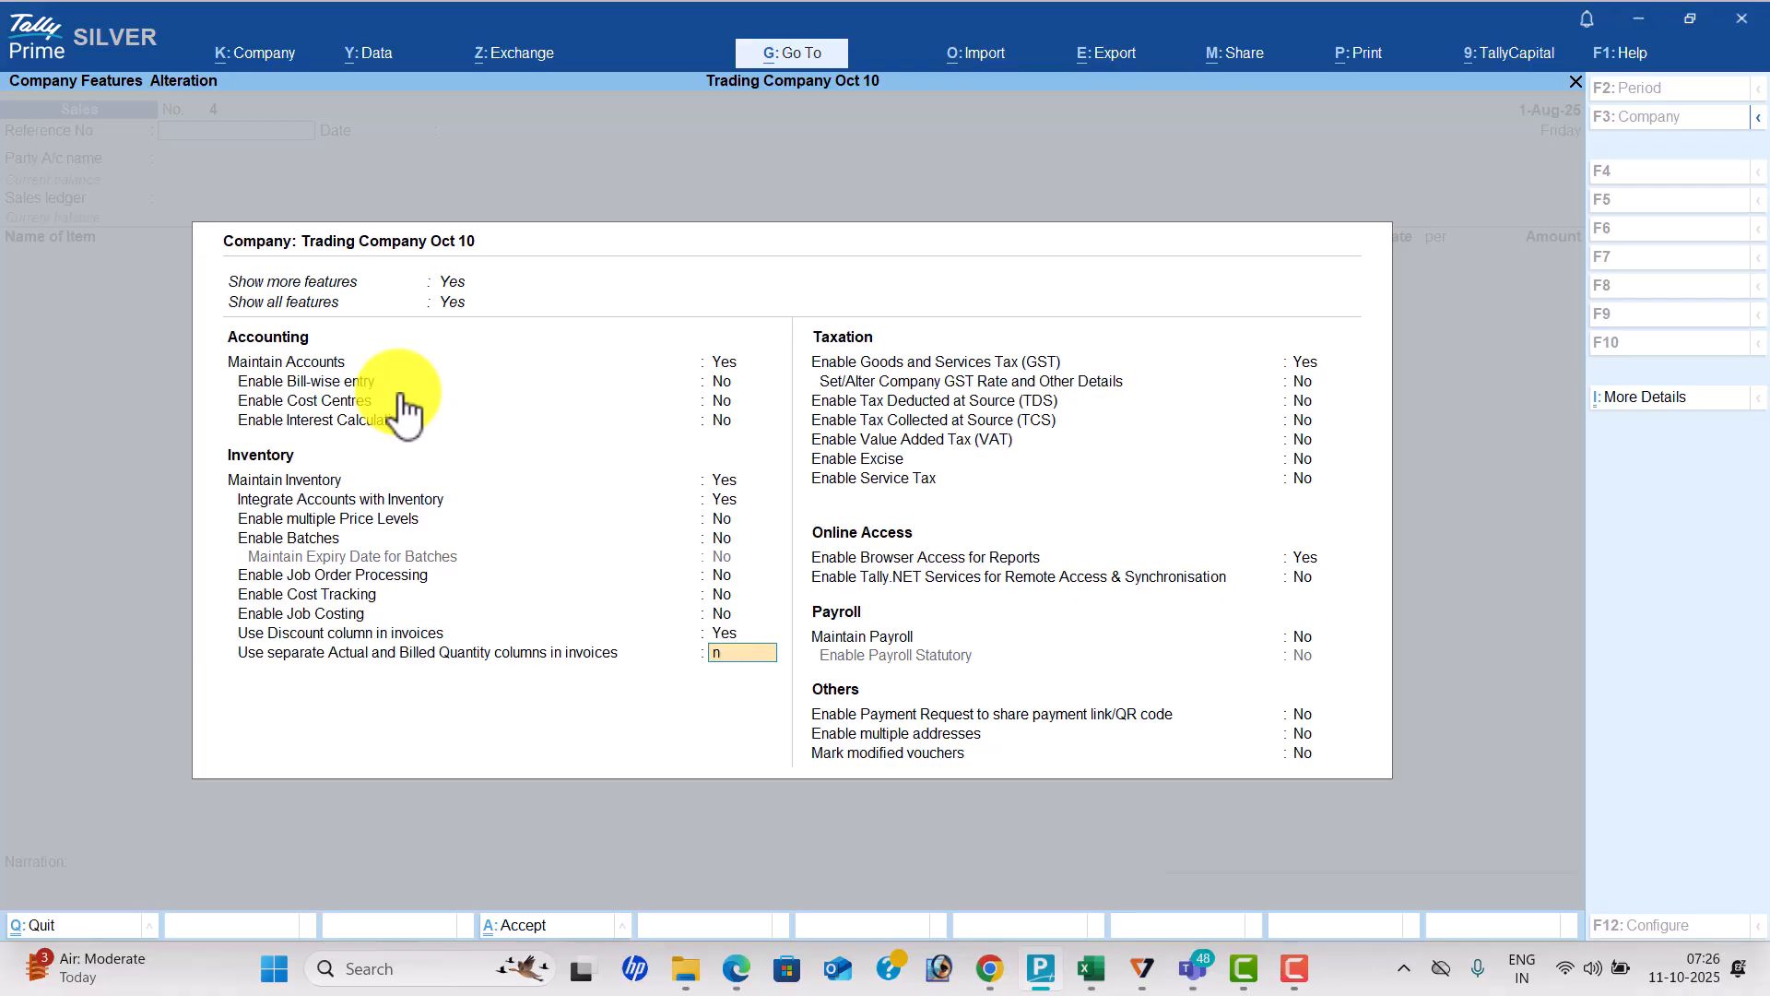
{"action": "key", "text": "Return"}
{"action": "key", "text": "ctrl+a"}
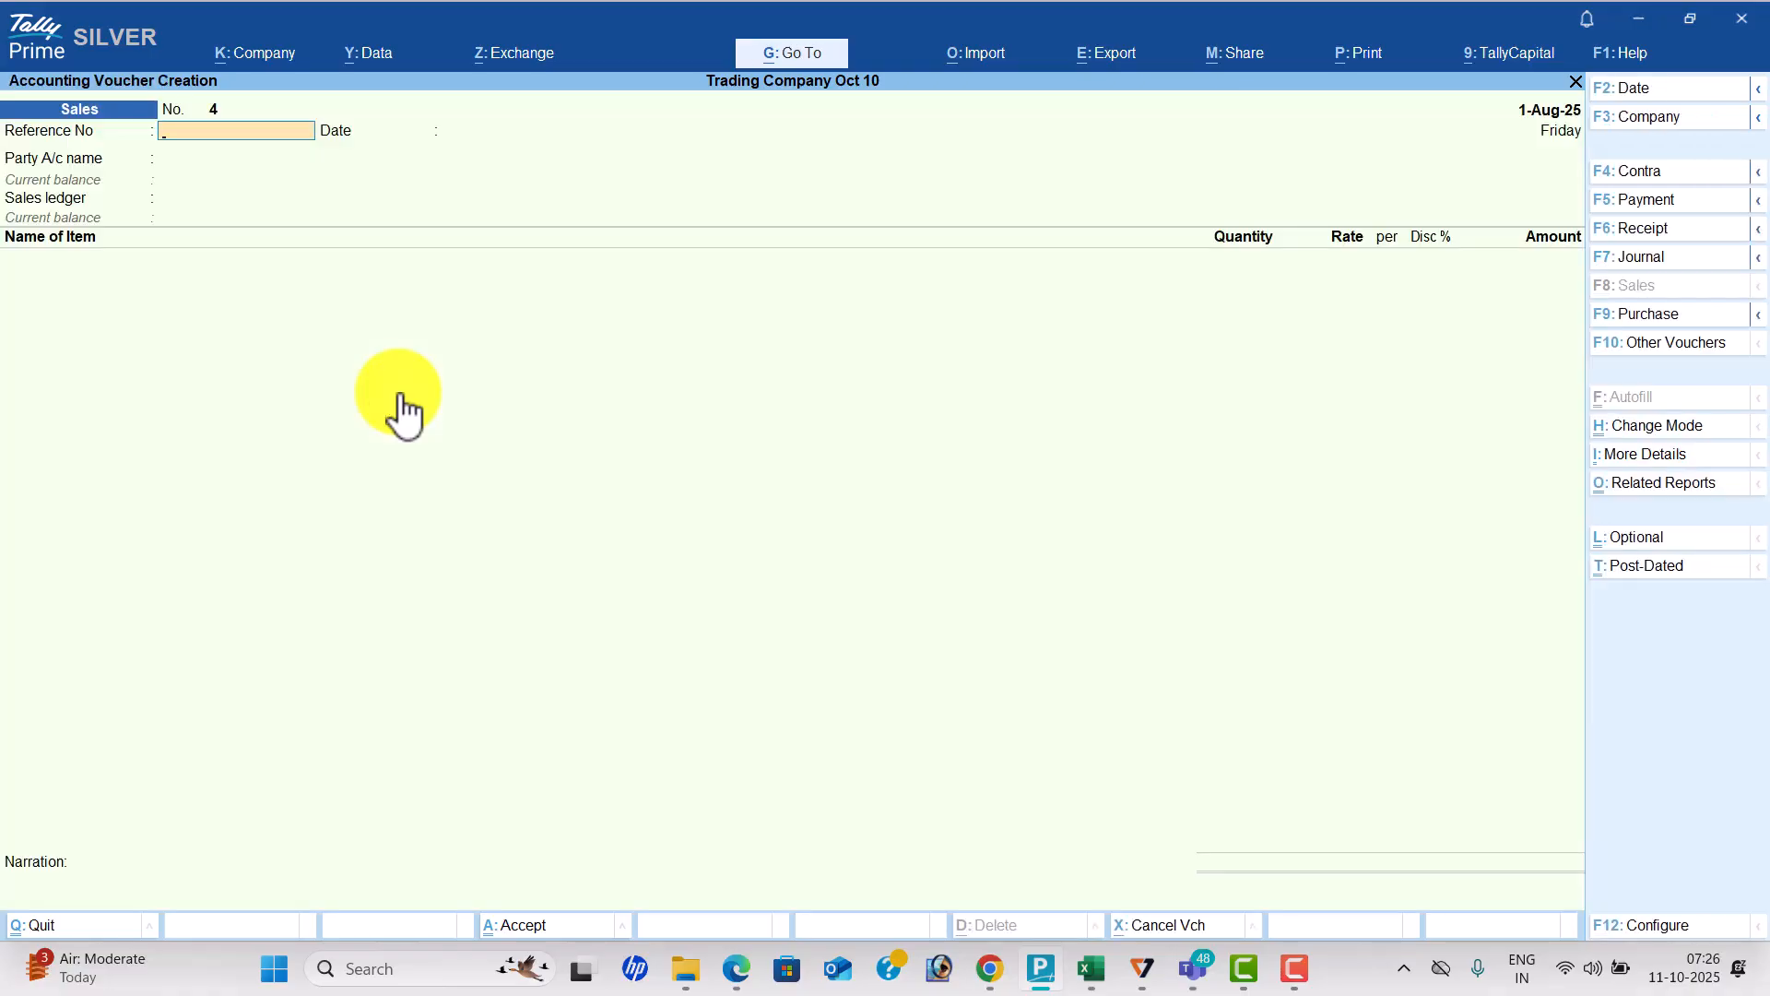
Create a party ledger named Screst Trading Corporation under Sundry Debtors from the sales voucher, keeping the default mailing details.
{"action": "key", "text": "alt+Tab"}
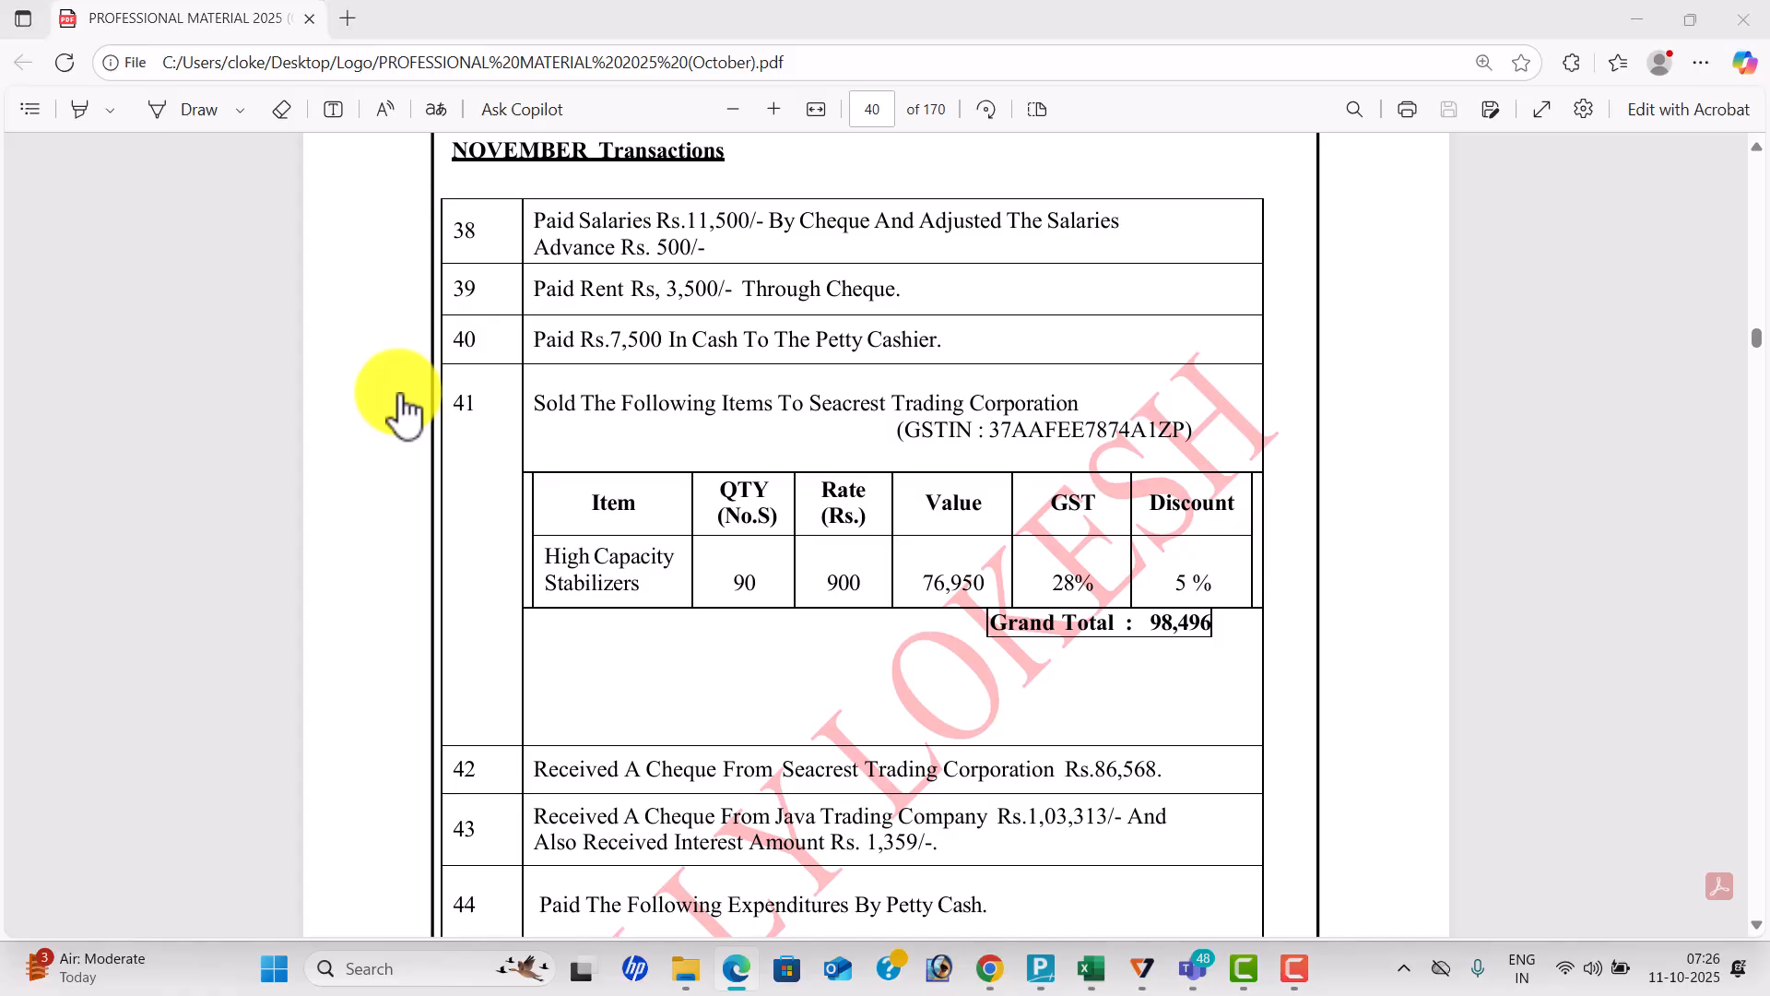
{"action": "key", "text": "alt+Tab"}
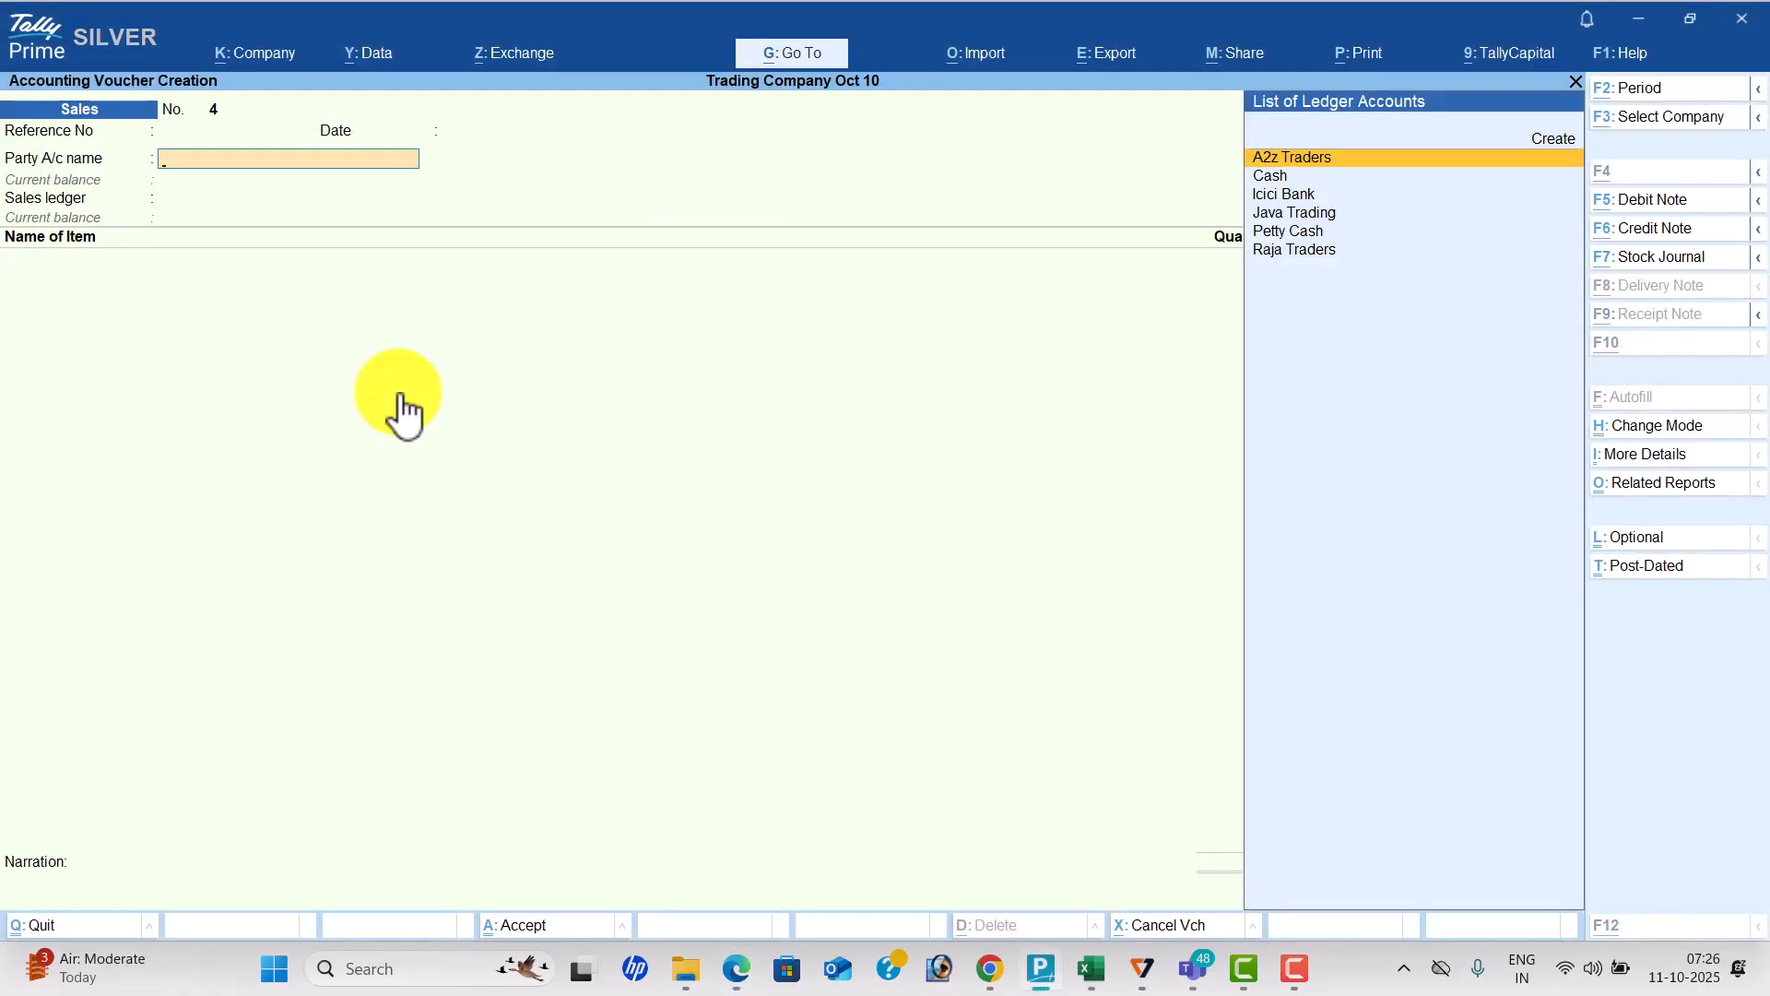
{"action": "key", "text": "alt+c"}
{"action": "type", "text": "Screst Trading Corporation"}
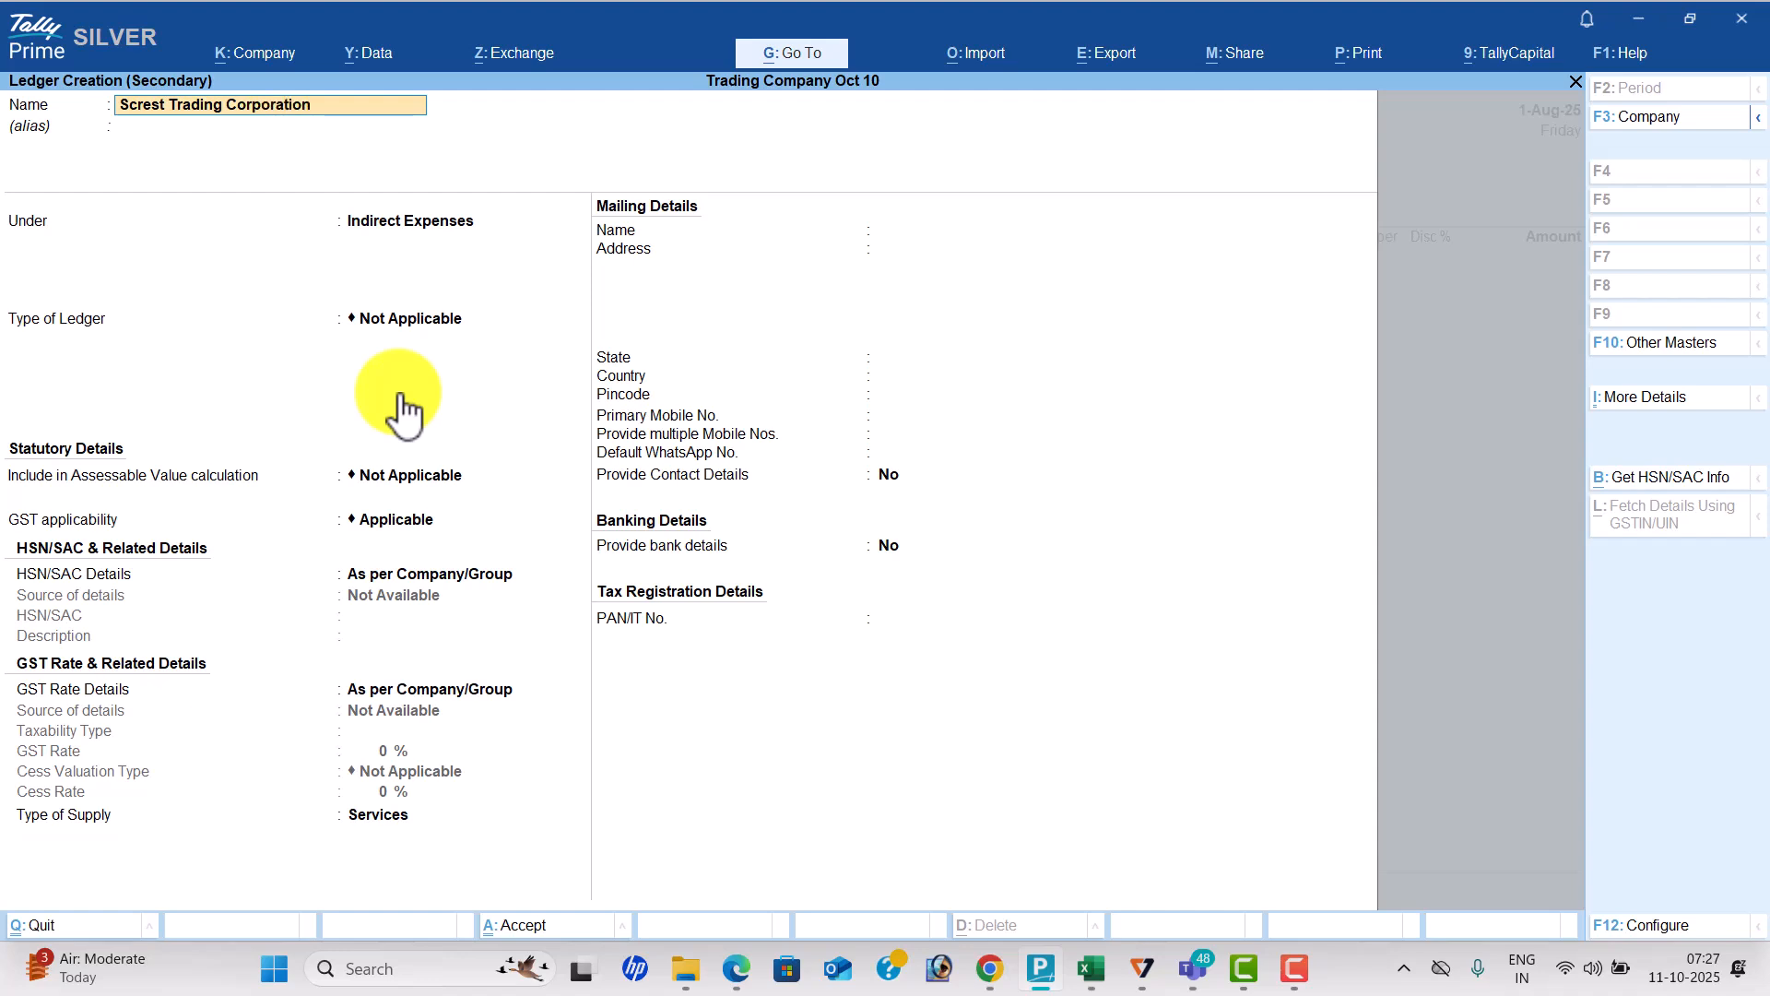
{"action": "key", "text": "Return"}
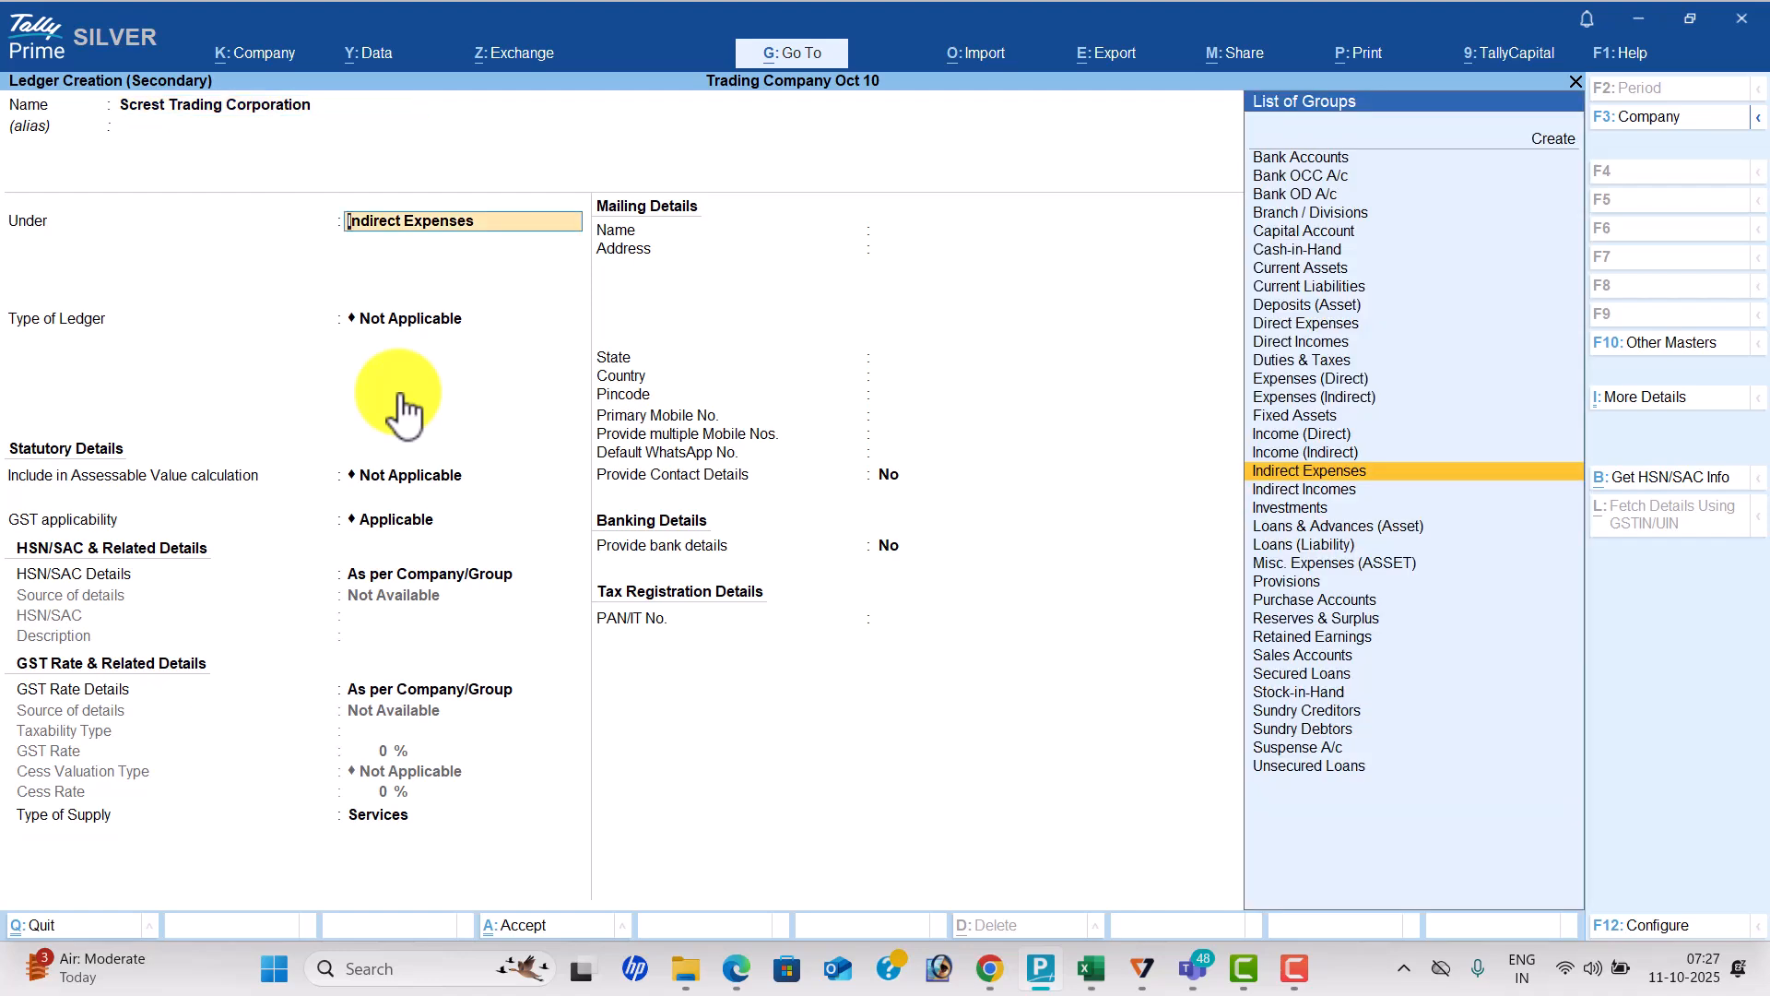
{"action": "type", "text": "Sun"}
{"action": "key", "text": "Down"}
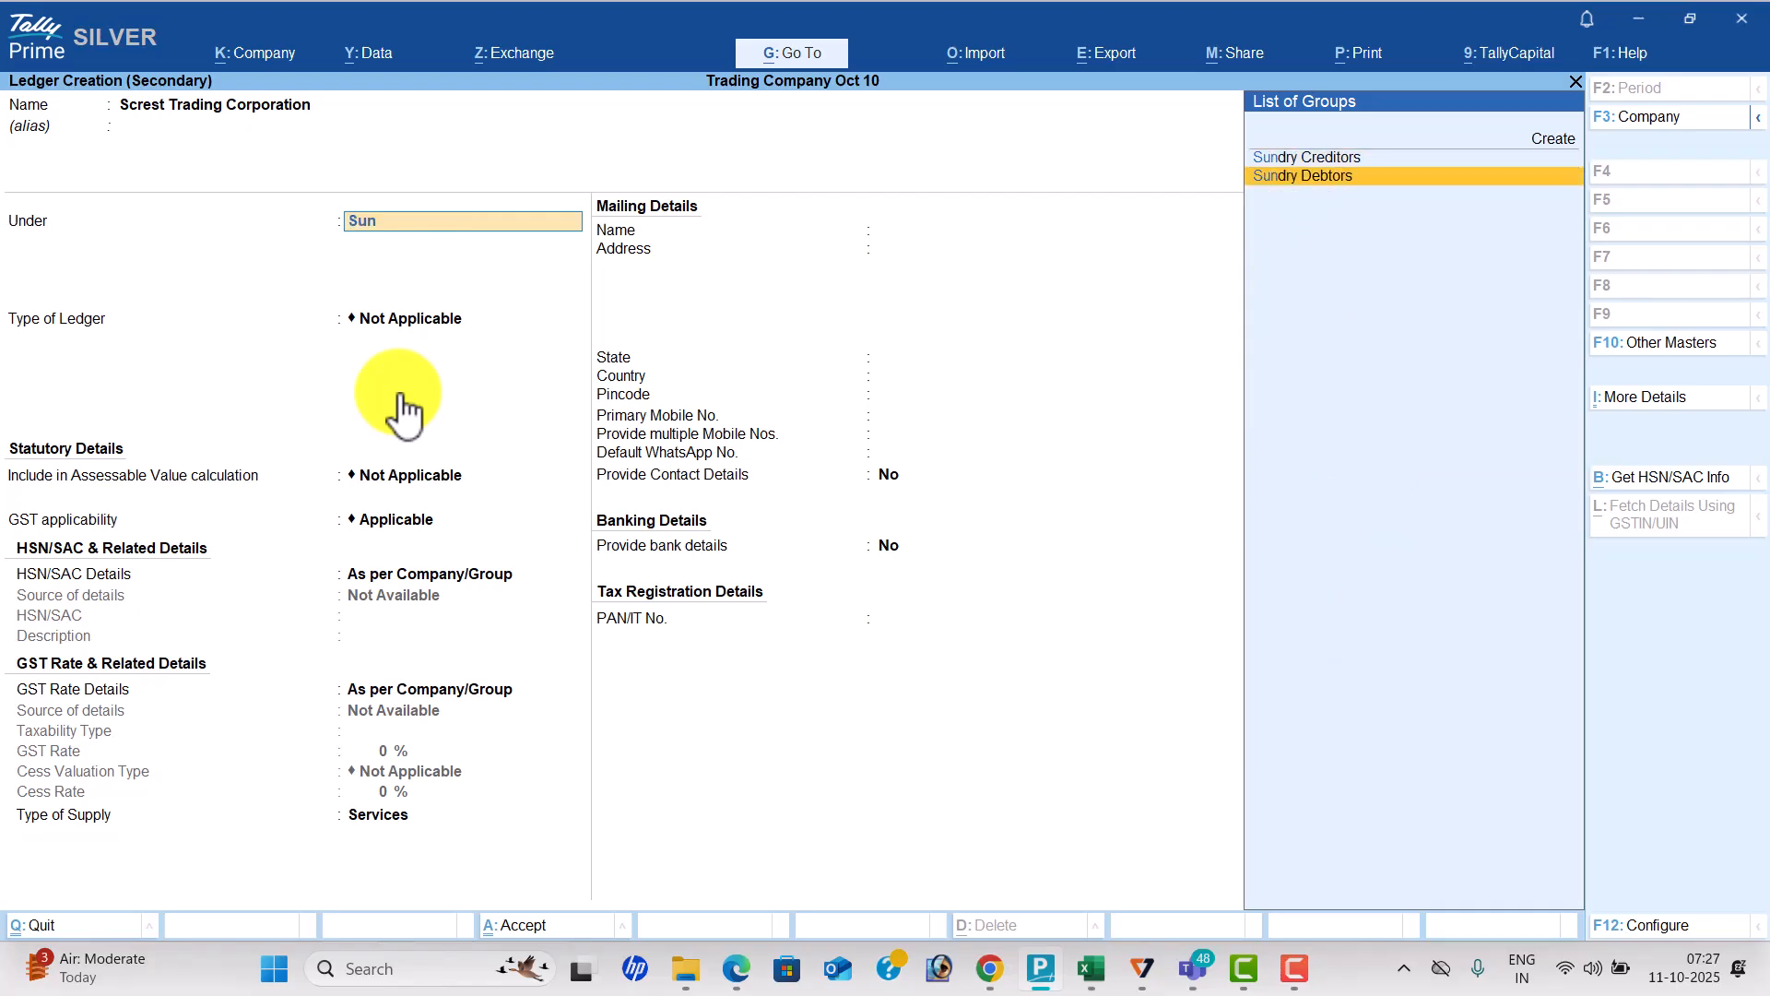
{"action": "key", "text": "Return"}
{"action": "key", "text": "Return"}
{"action": "key", "text": "Return"}
{"action": "key", "text": "Return"}
{"action": "key", "text": "Return"}
{"action": "key", "text": "Return"}
{"action": "key", "text": "Return"}
{"action": "key", "text": "Return"}
{"action": "key", "text": "Return"}
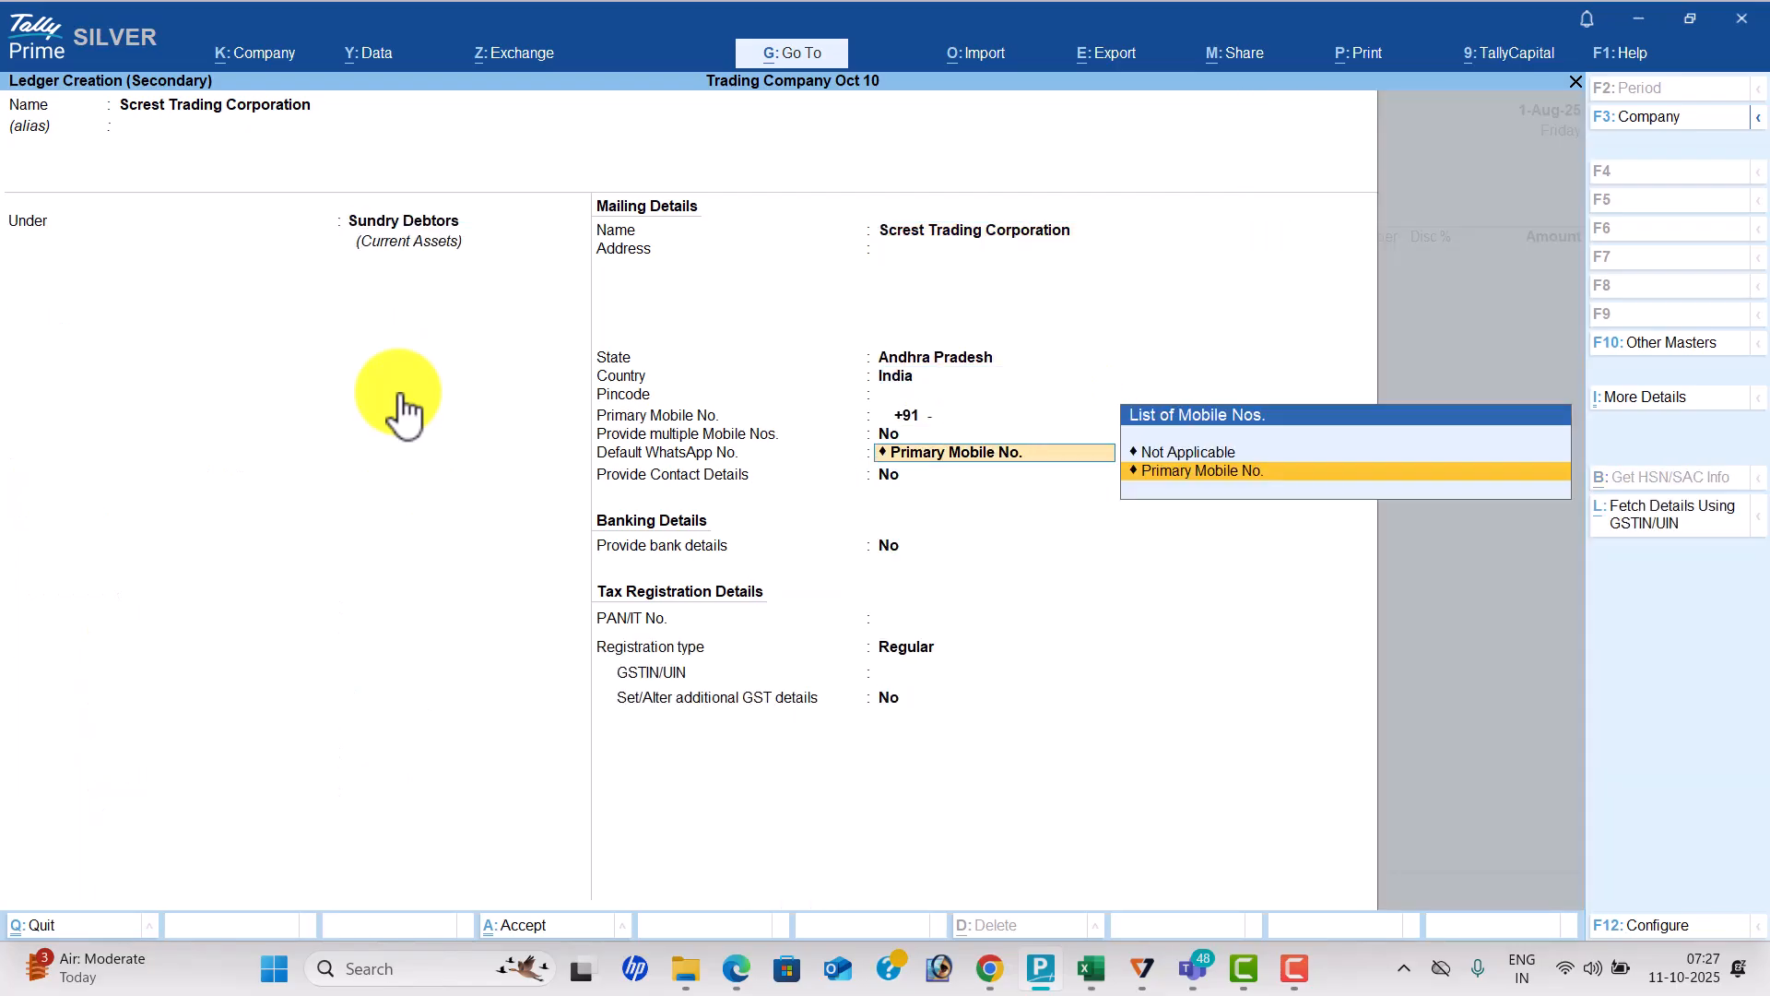
Copy the buyer's GSTIN from the exercise PDF into the new ledger's GSTIN/UIN field and save the ledger.
{"action": "key", "text": "alt+Tab"}
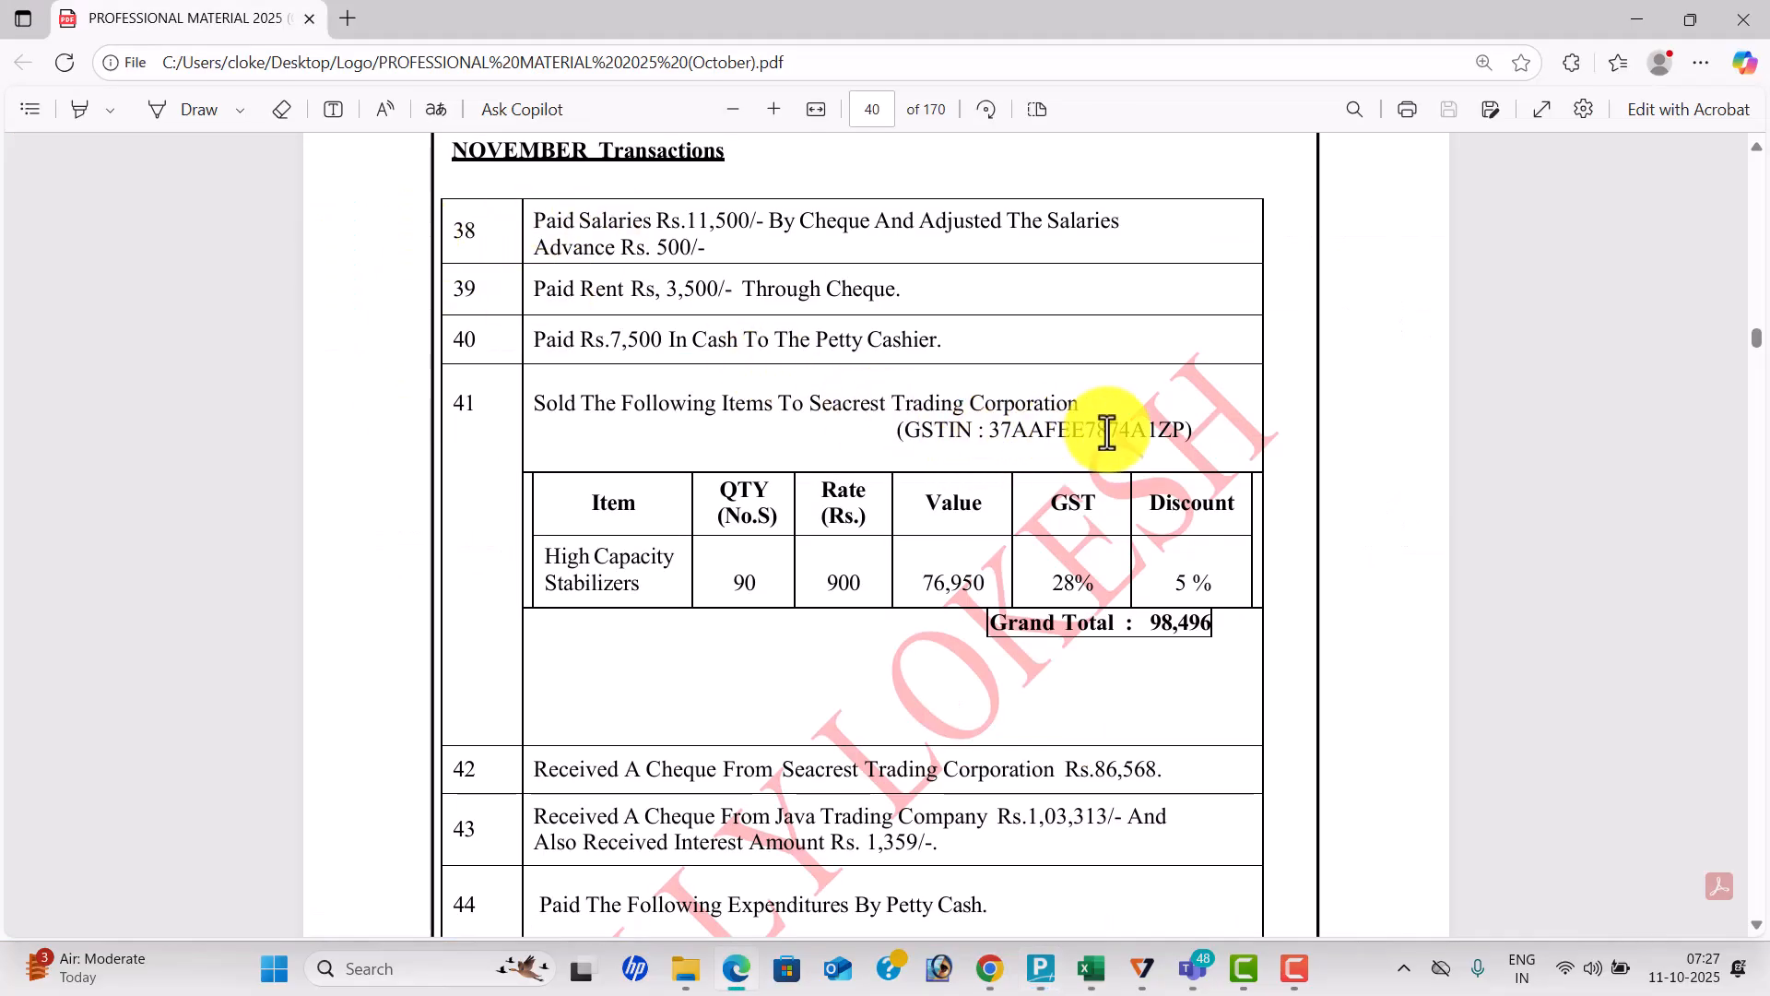
{"action": "double_click", "coordinate": [999, 428]}
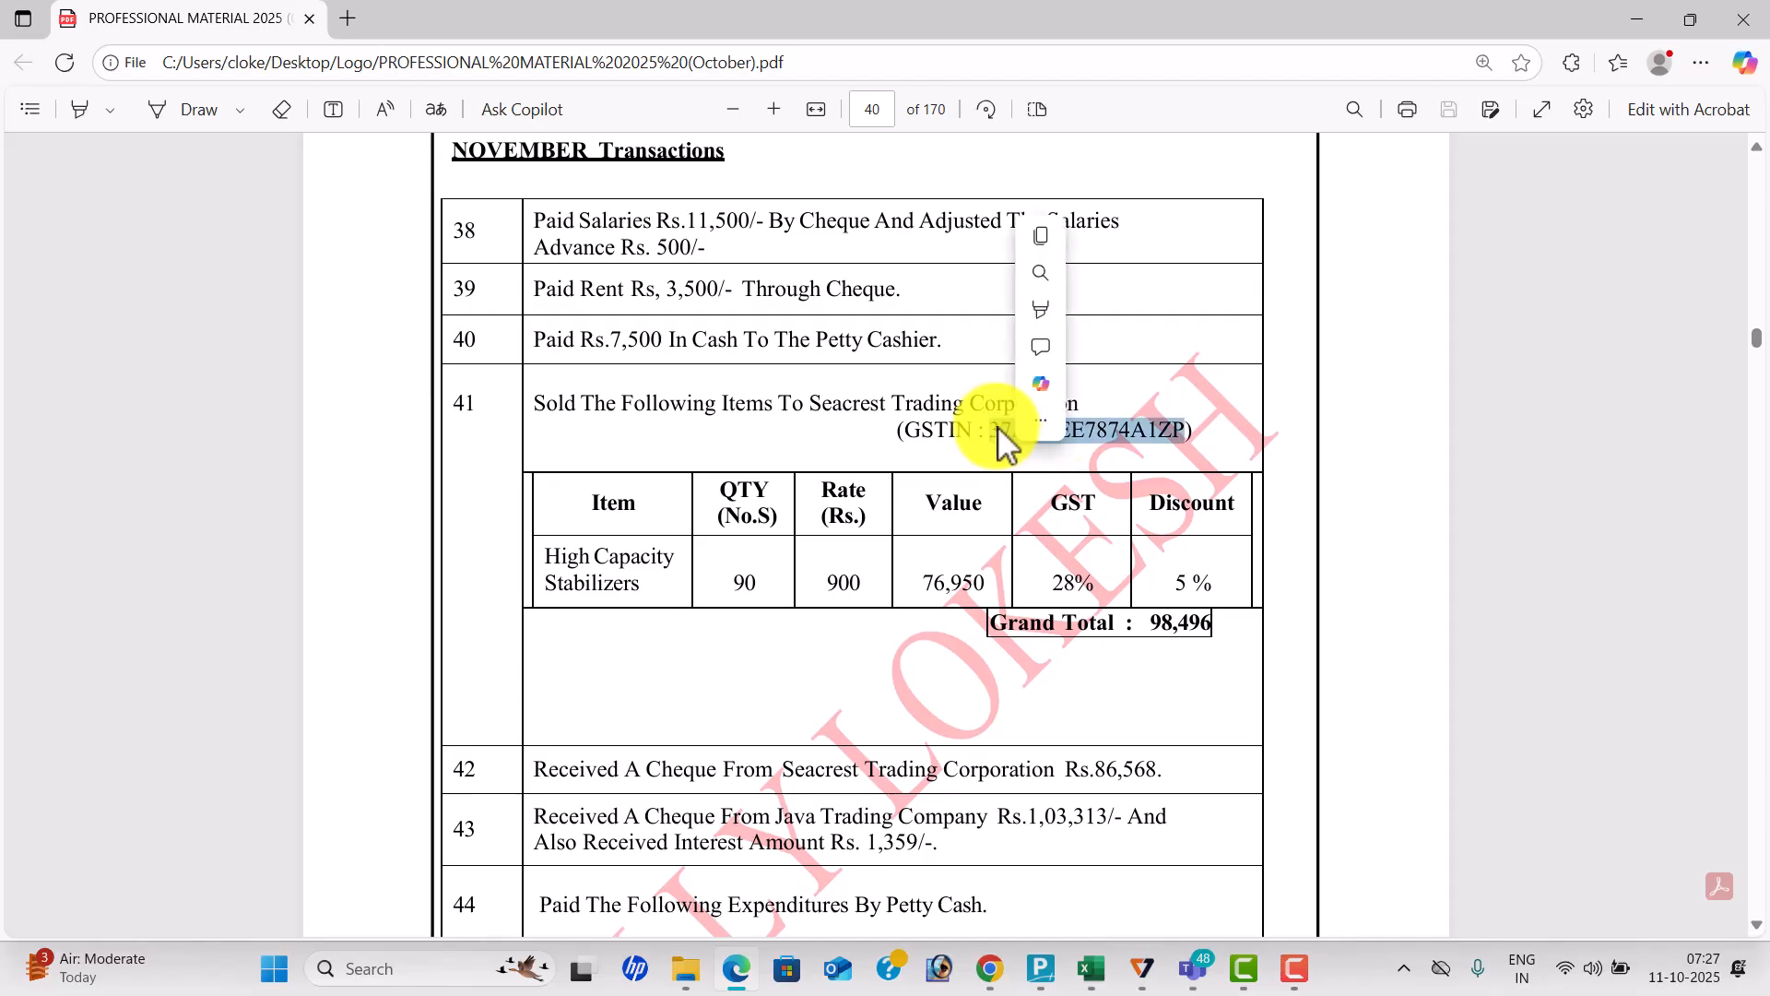
{"action": "key", "text": "ctrl+c"}
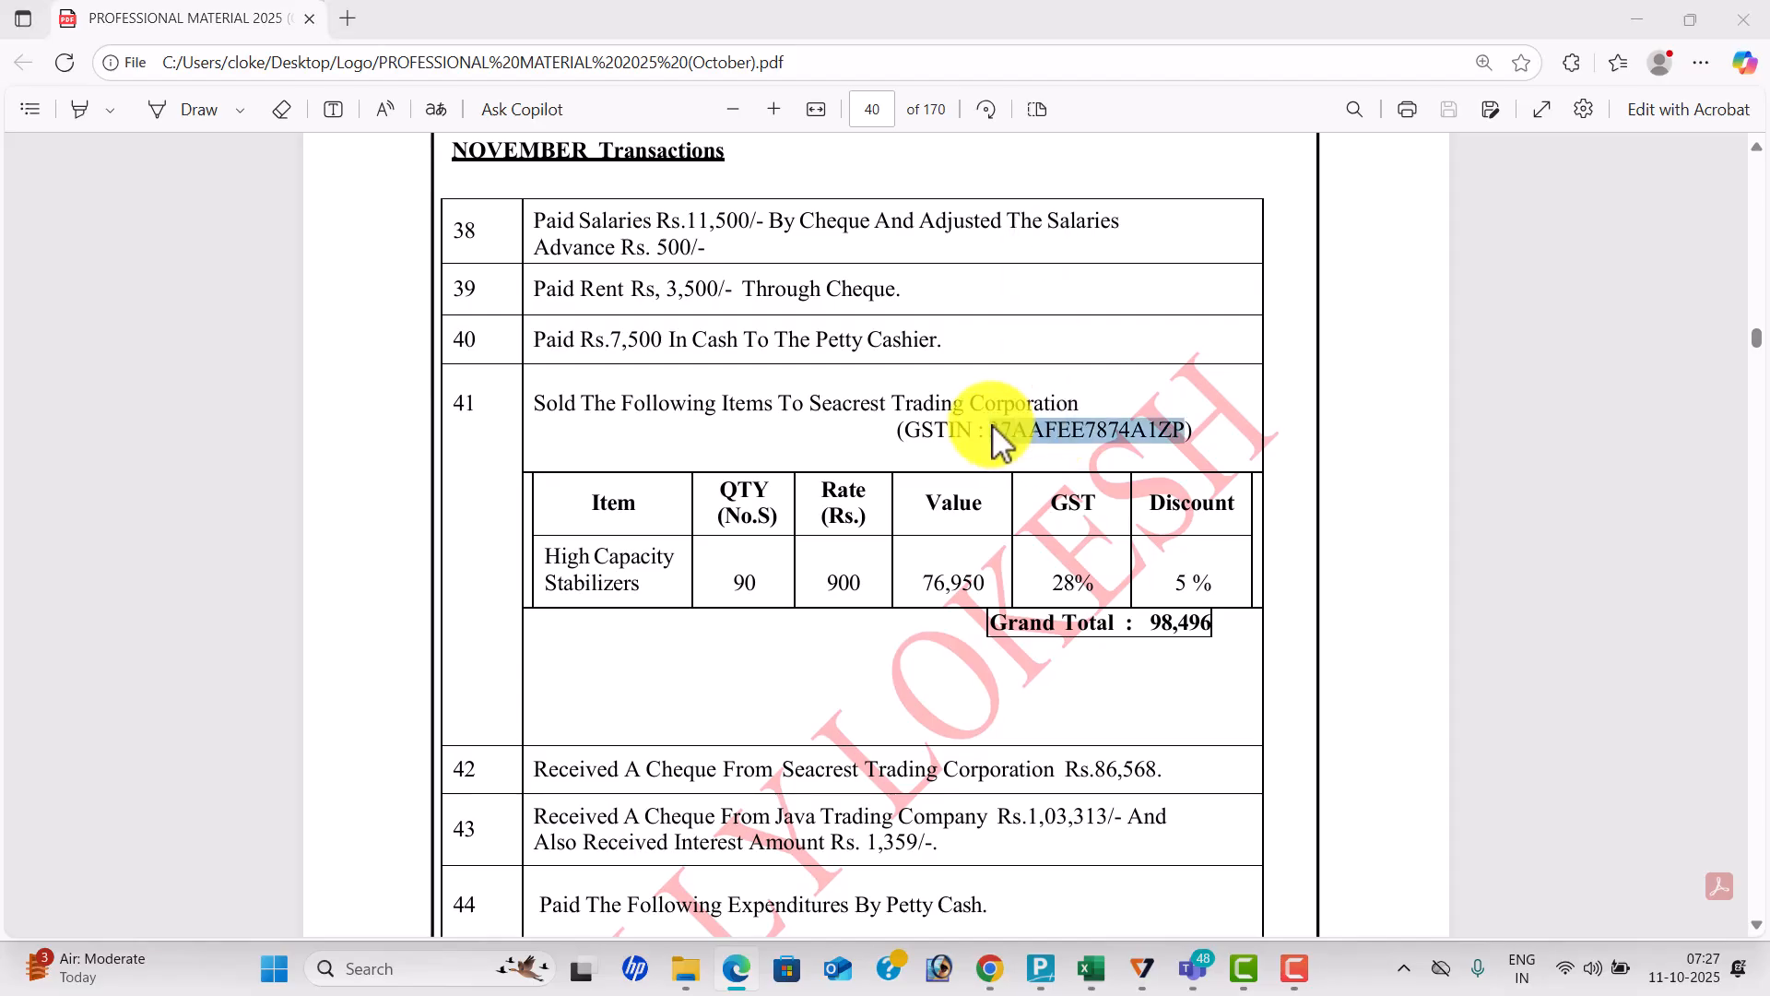
{"action": "key", "text": "alt+Tab"}
{"action": "key", "text": "ctrl+v"}
{"action": "key", "text": "Return"}
{"action": "key", "text": "ctrl+a"}
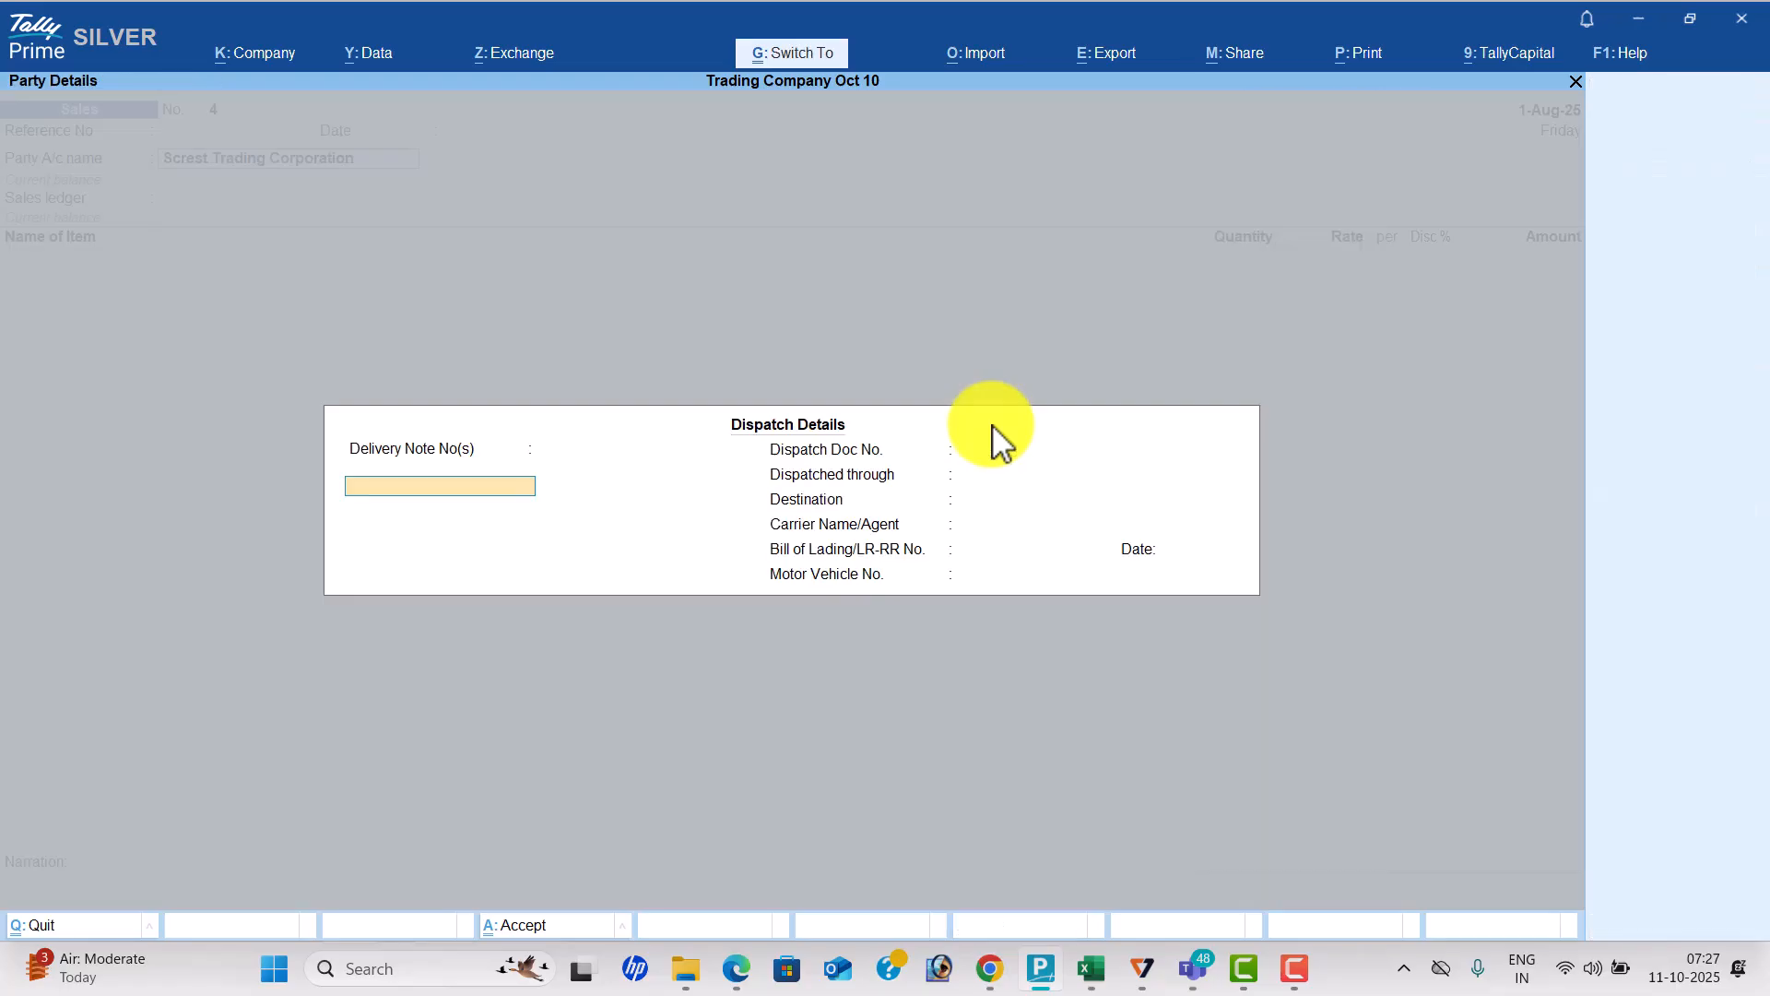
Leave the dispatch details blank, accept the Sales ledger, and add High Capacity Stabilizers as the item.
{"action": "key", "text": "ctrl+a"}
{"action": "key", "text": "Return"}
{"action": "key", "text": "alt+Tab"}
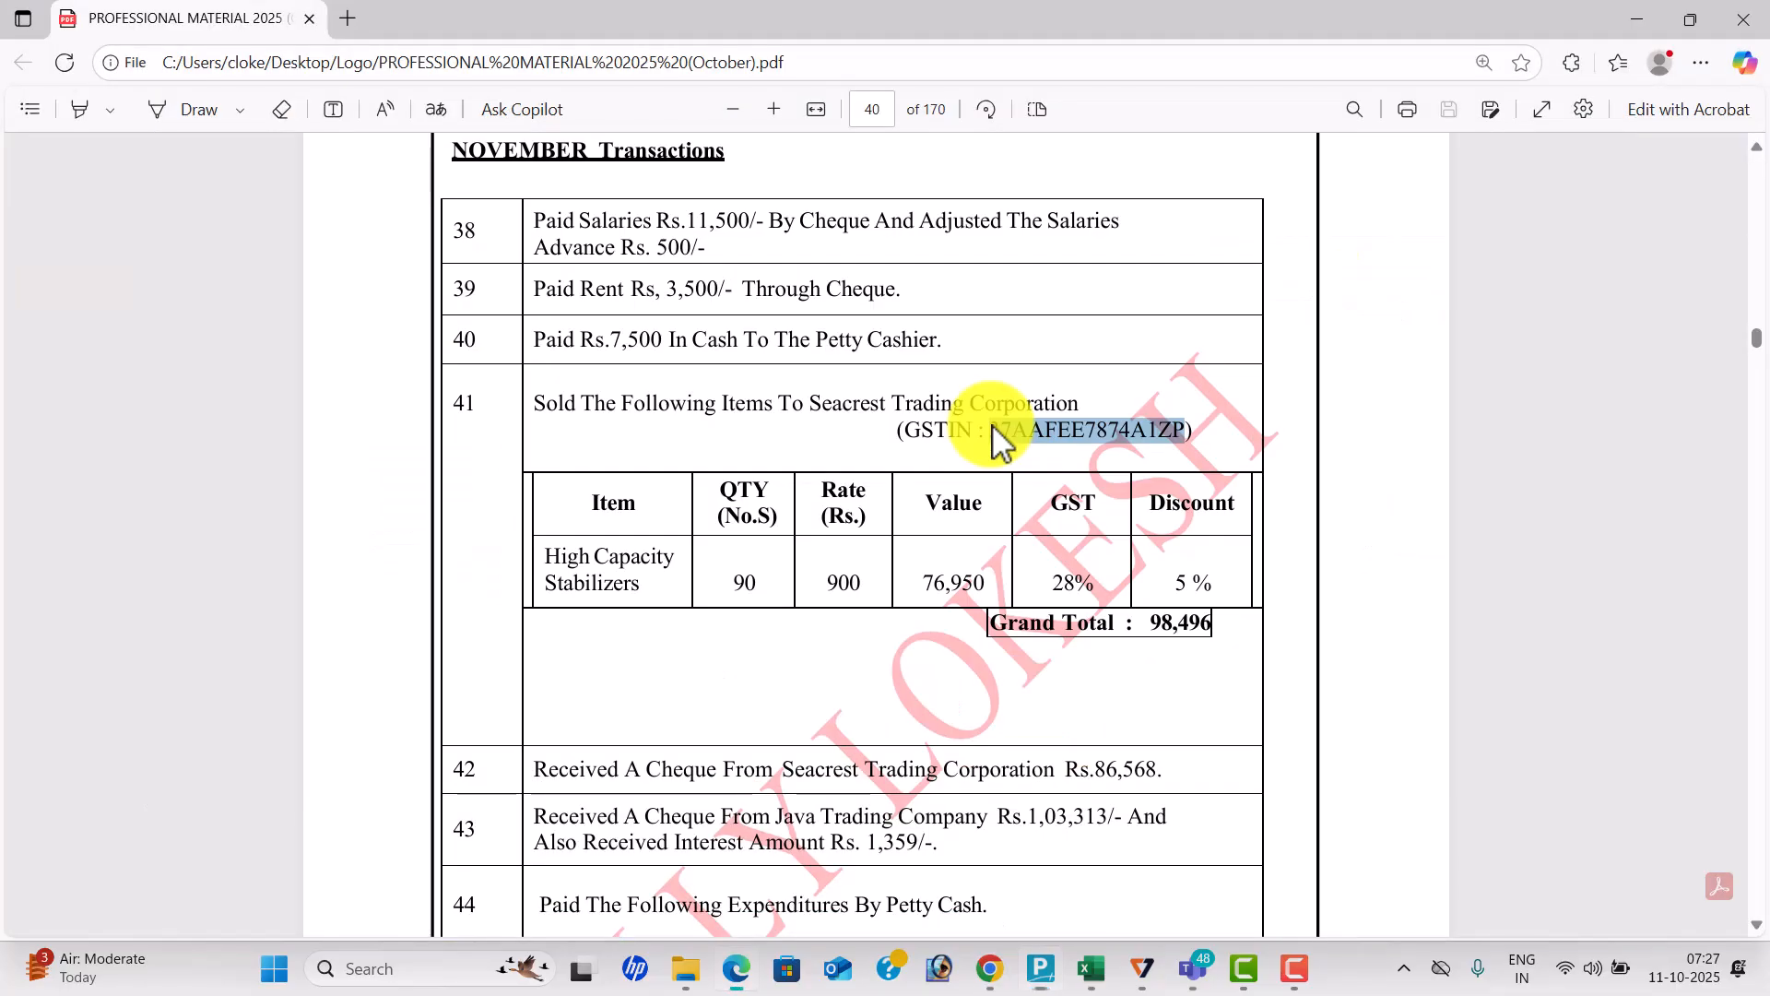
{"action": "key", "text": "alt+Tab"}
{"action": "type", "text": "H"}
{"action": "key", "text": "Return"}
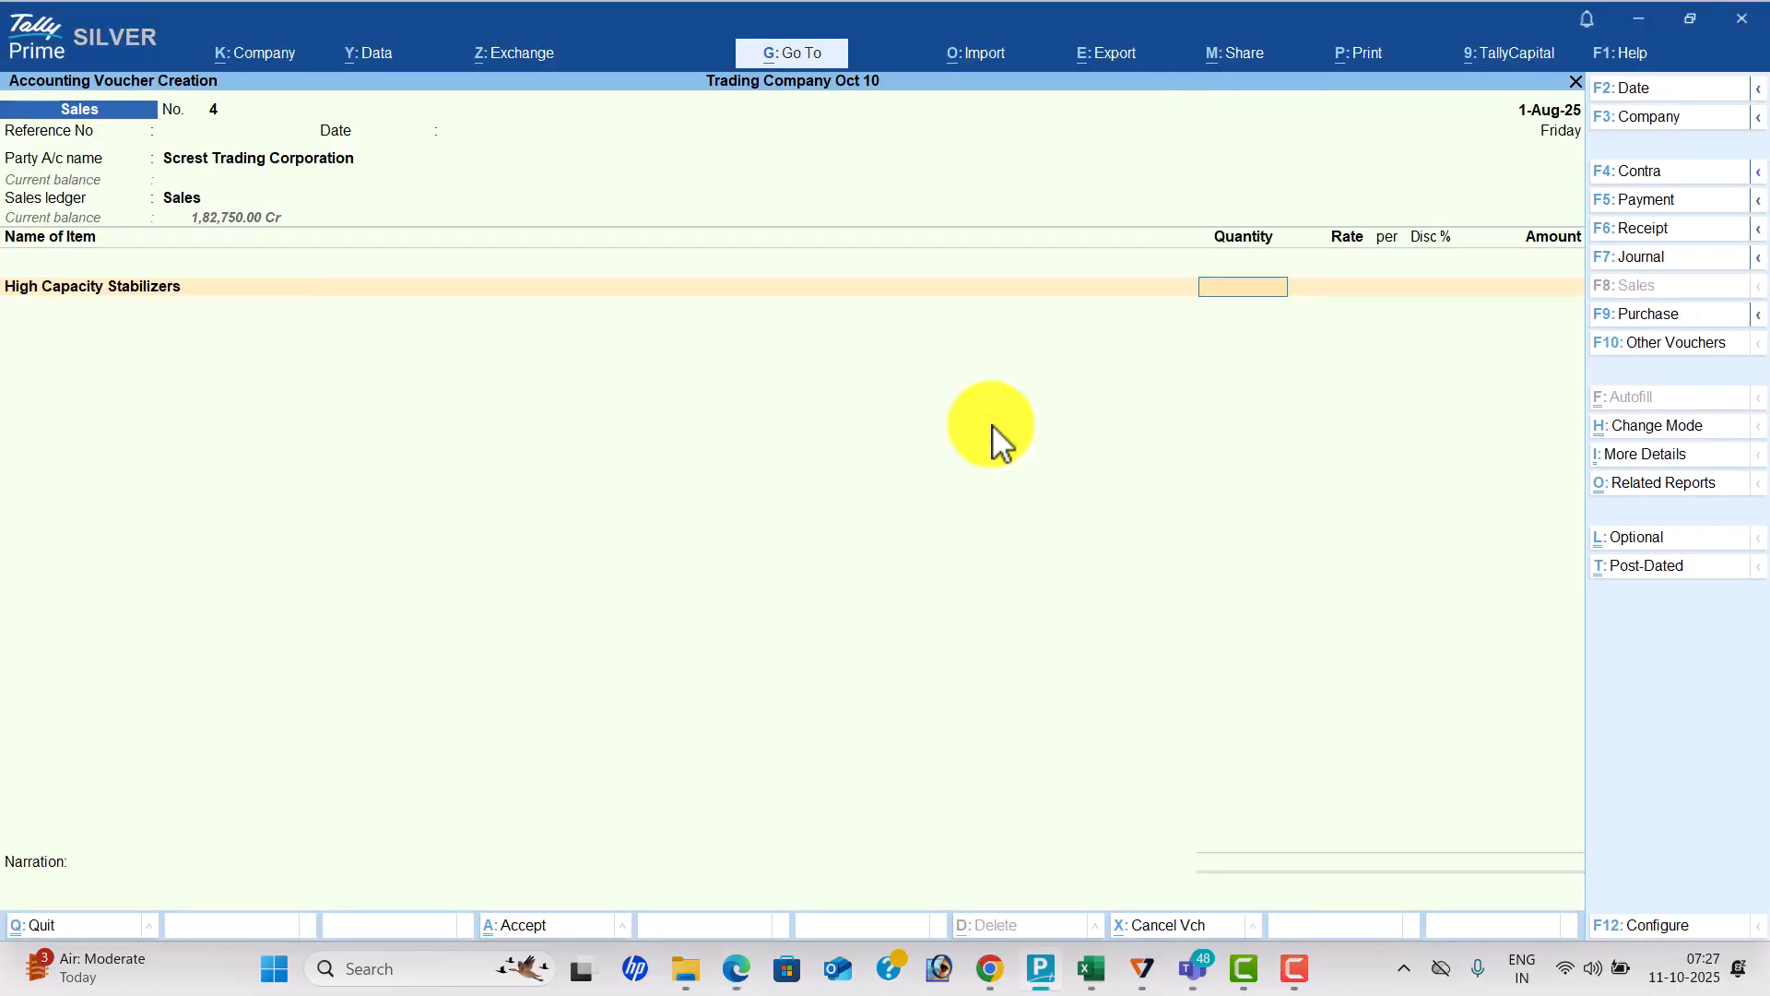
Enter a quantity of 90 nos and a rate of 900 for the High Capacity Stabilizers, following the PDF.
{"action": "key", "text": "alt+Tab"}
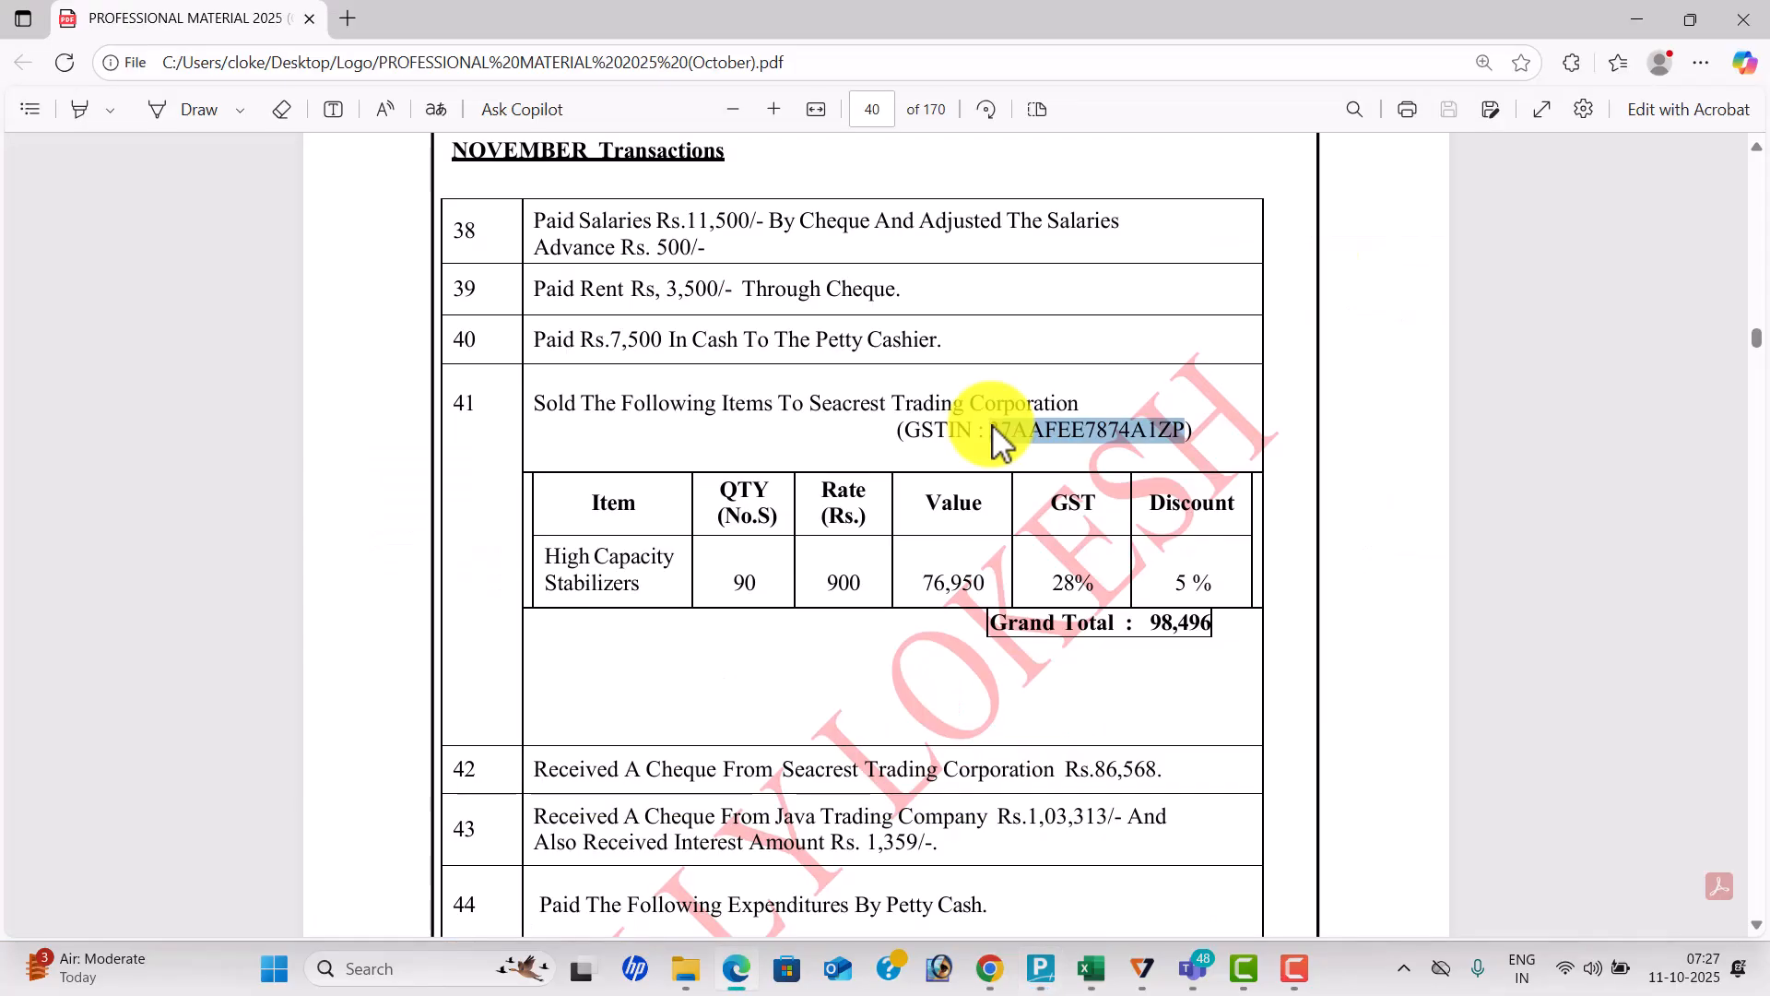
{"action": "key", "text": "alt+Tab"}
{"action": "type", "text": "90"}
{"action": "key", "text": "Return"}
{"action": "key", "text": "Return"}
{"action": "key", "text": "alt+Tab"}
{"action": "key", "text": "alt+Tab"}
{"action": "type", "text": "900"}
{"action": "key", "text": "Return"}
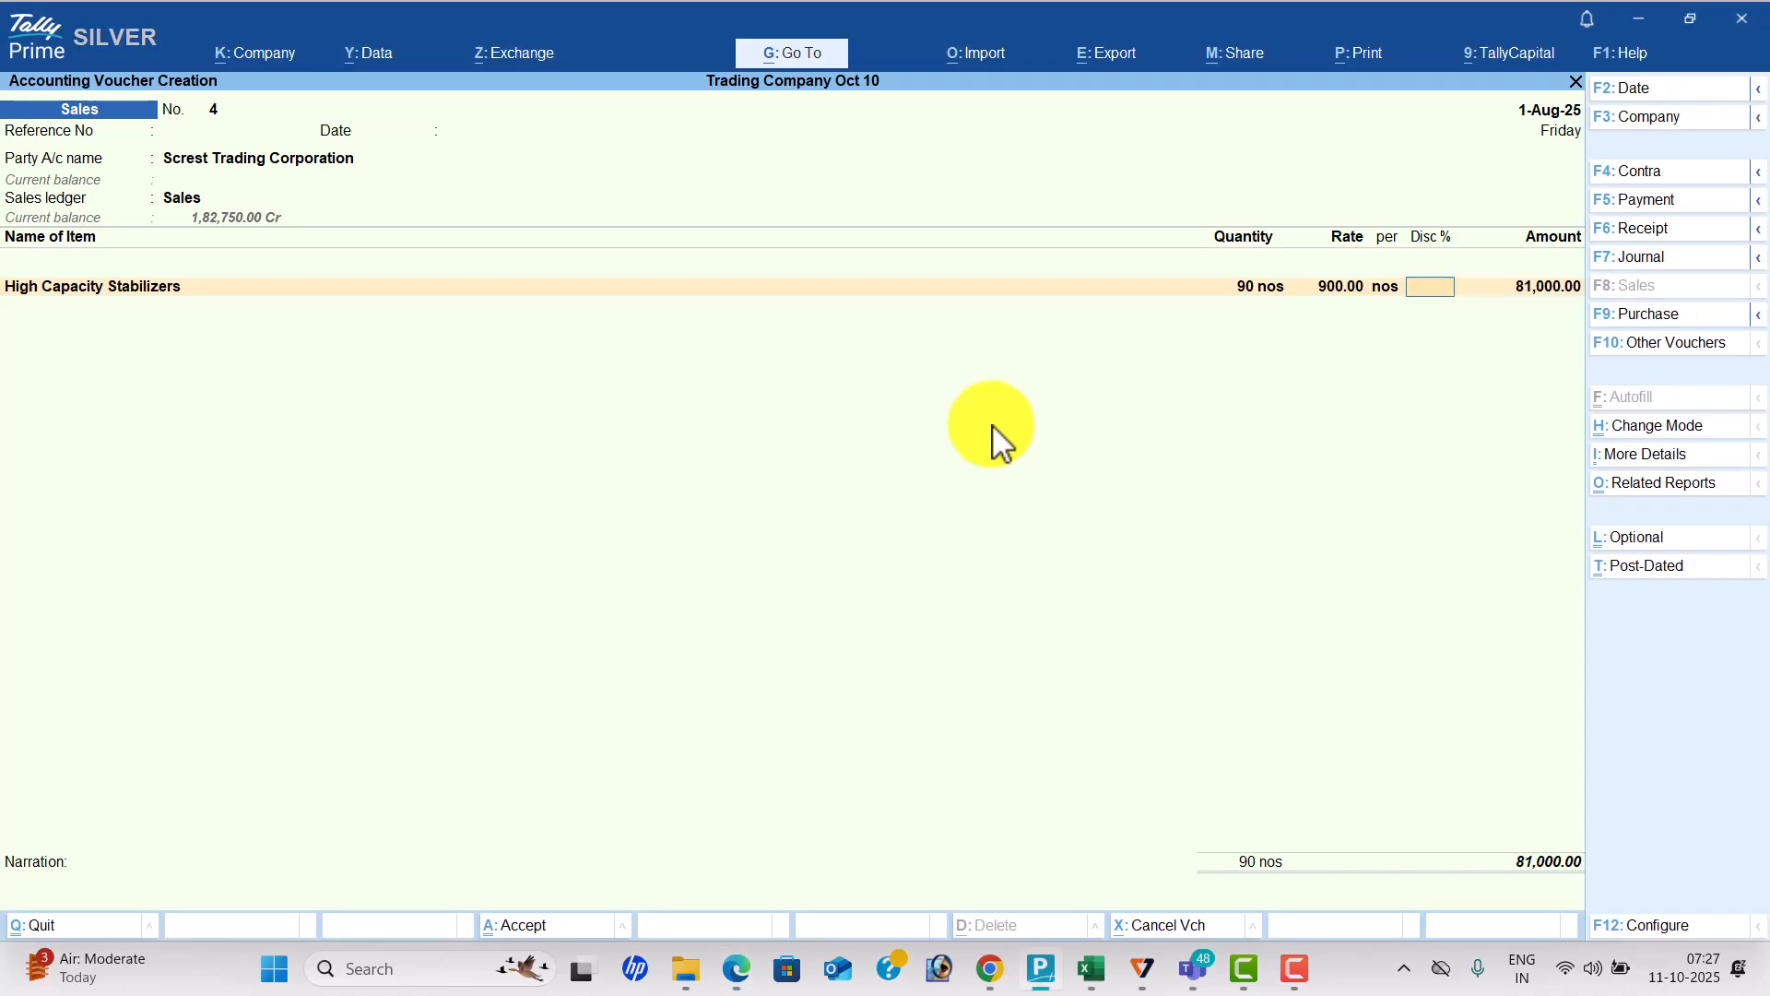
Apply the 5% discount from the PDF to the stabilizers and finish the item list.
{"action": "key", "text": "alt+Tab"}
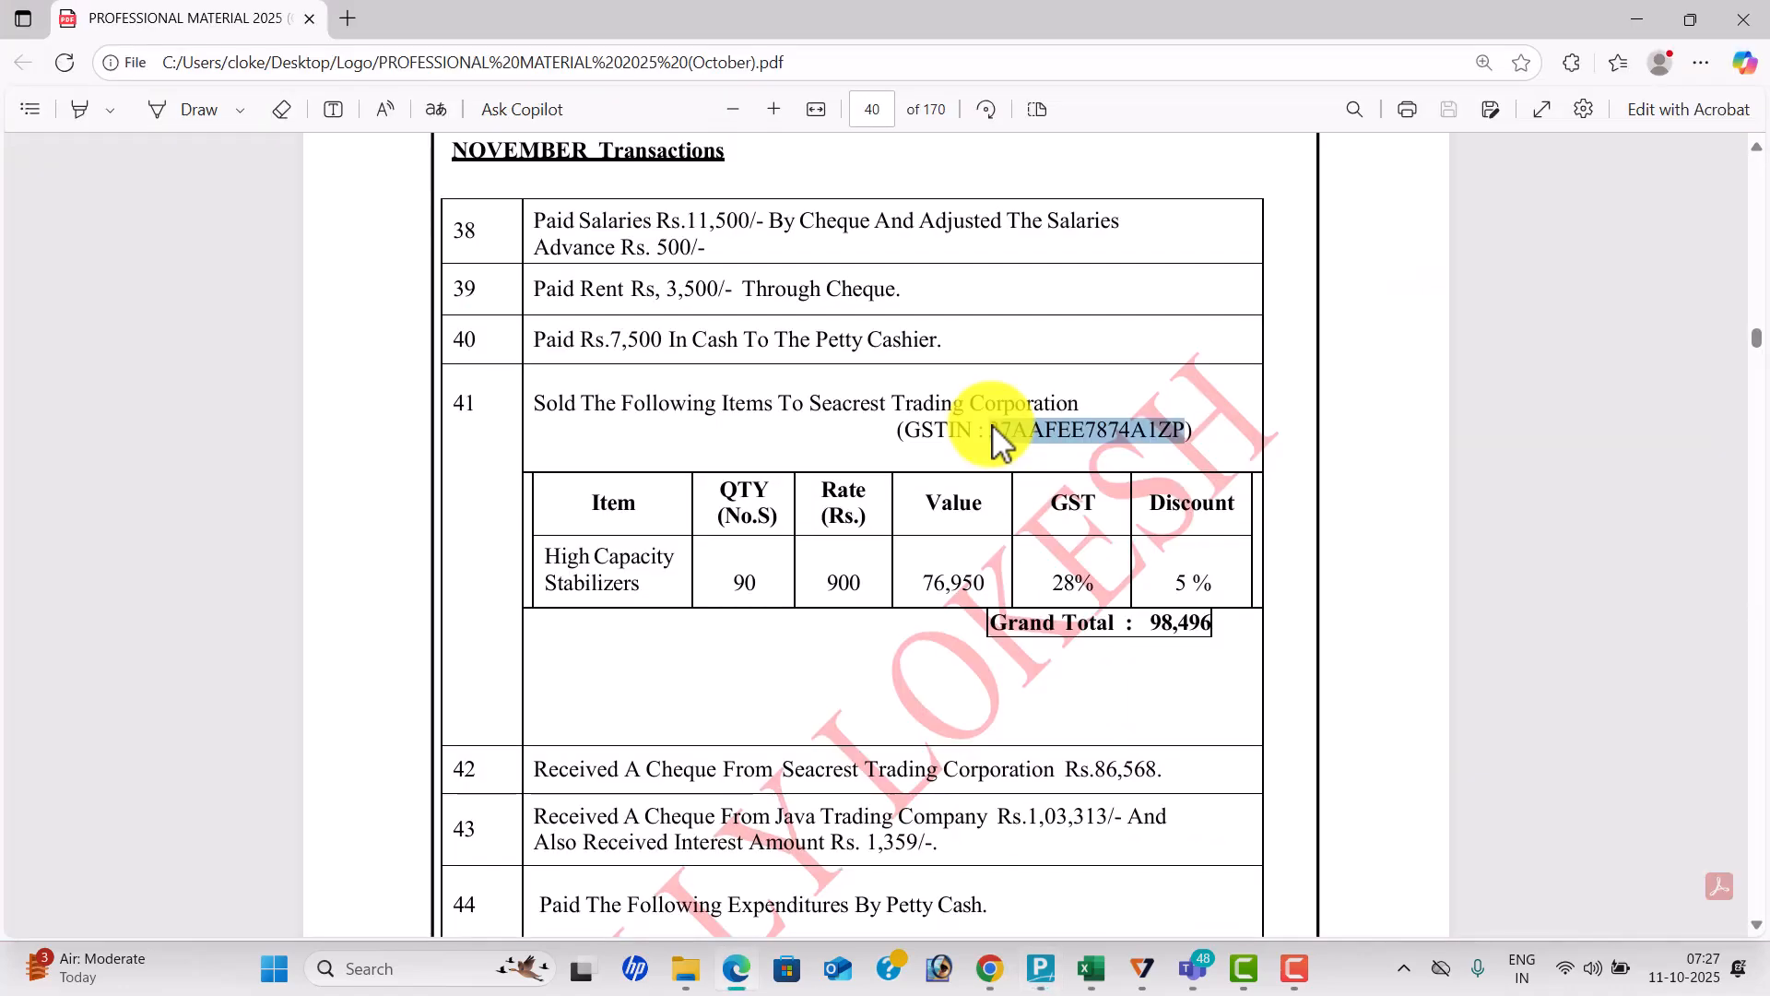
{"action": "key", "text": "alt+Tab"}
{"action": "type", "text": "5"}
{"action": "key", "text": "Return"}
{"action": "key", "text": "Return"}
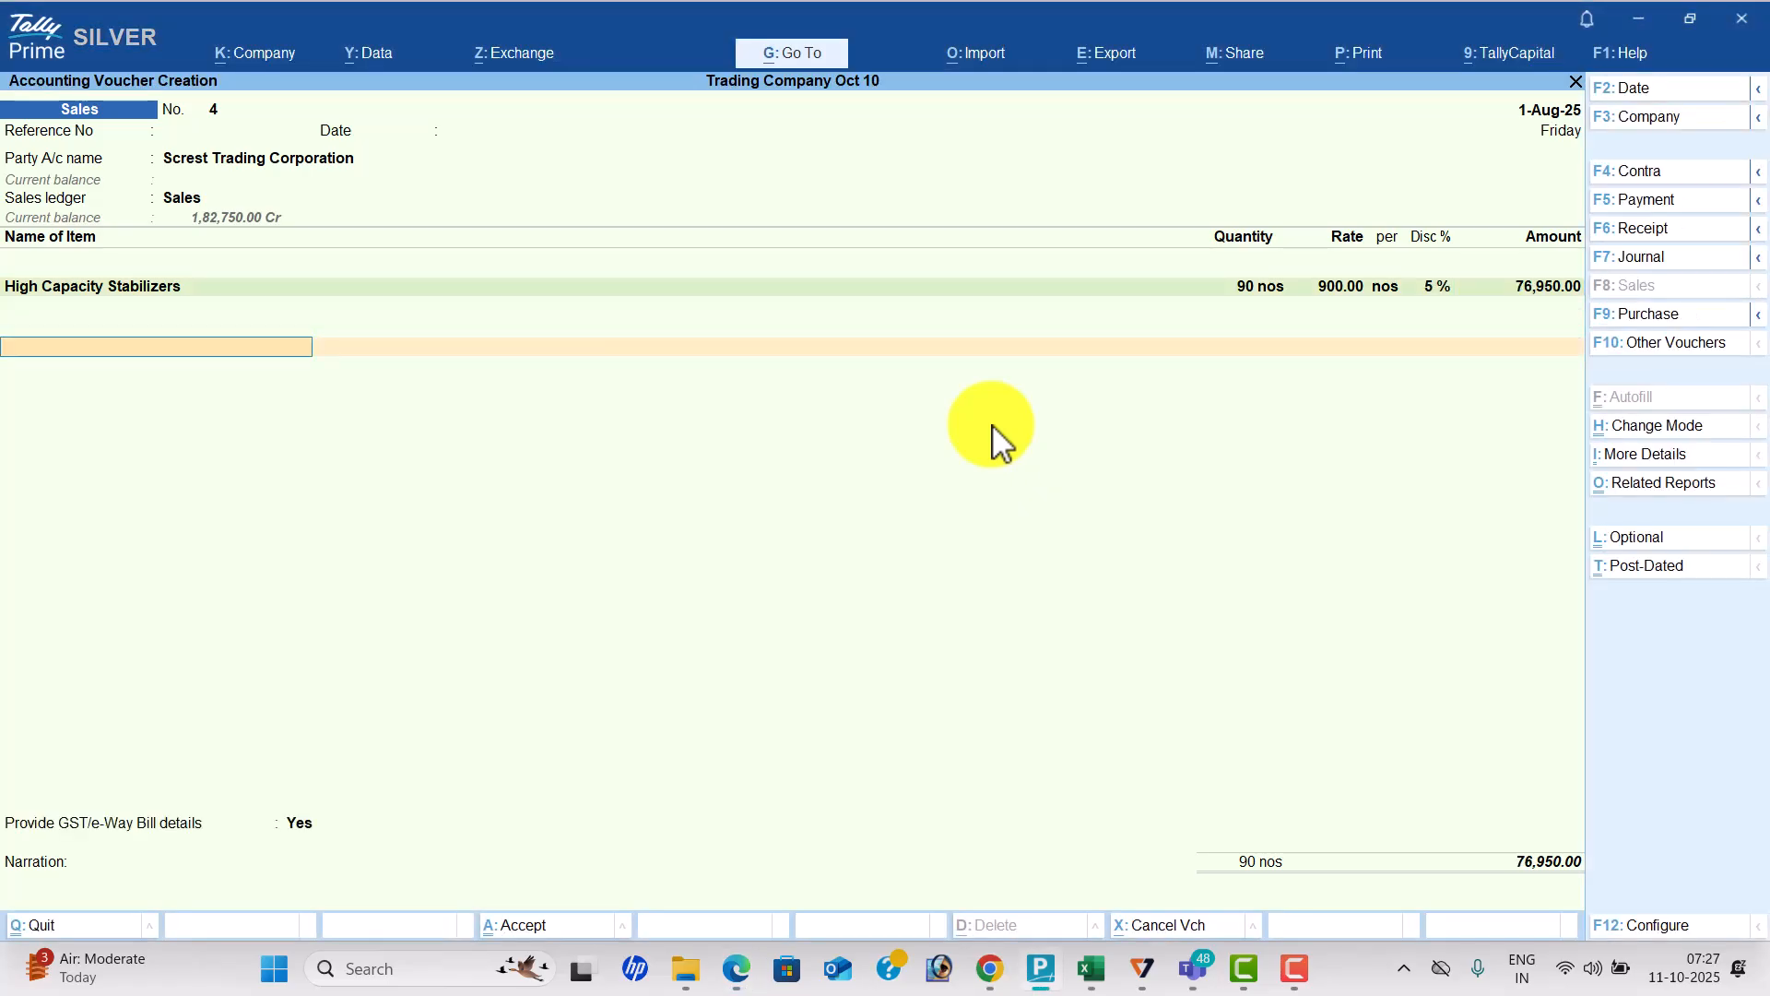
Add the CGST and SGST ledgers with their calculated amounts and close the tax ledger list.
{"action": "type", "text": "cg"}
{"action": "key", "text": "Return"}
{"action": "key", "text": "Return"}
{"action": "type", "text": "sg"}
{"action": "key", "text": "Return"}
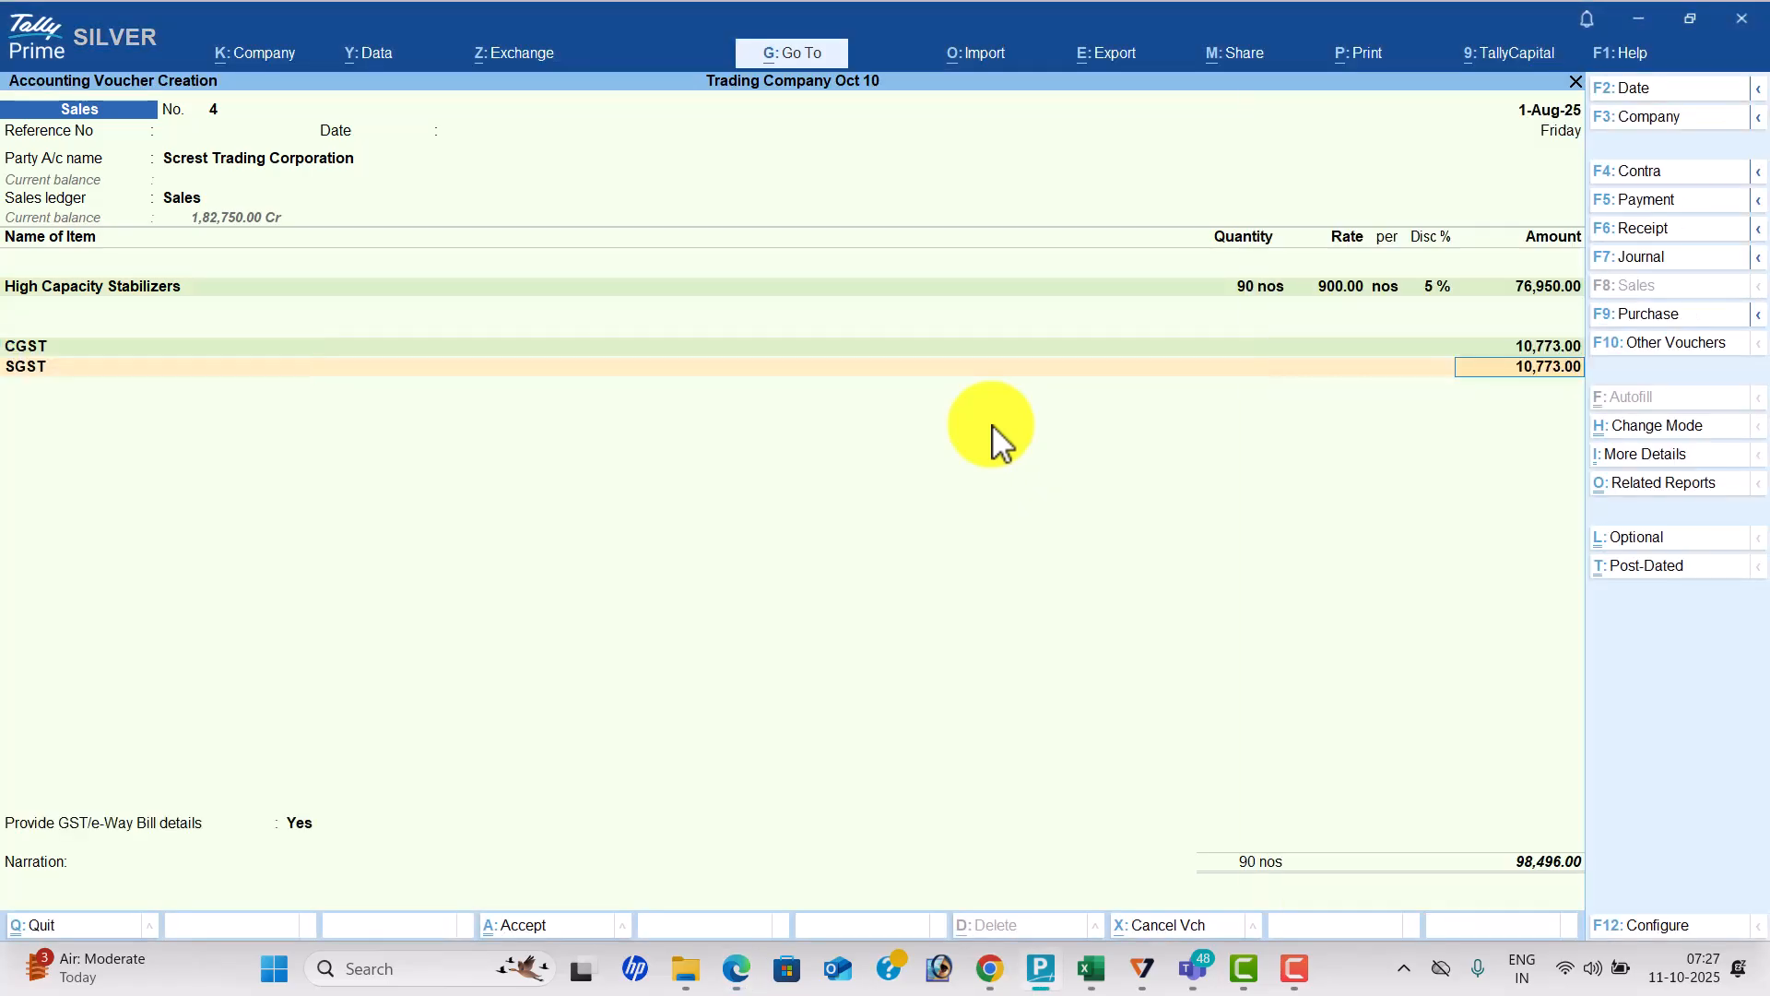
{"action": "key", "text": "Return"}
{"action": "key", "text": "Return"}
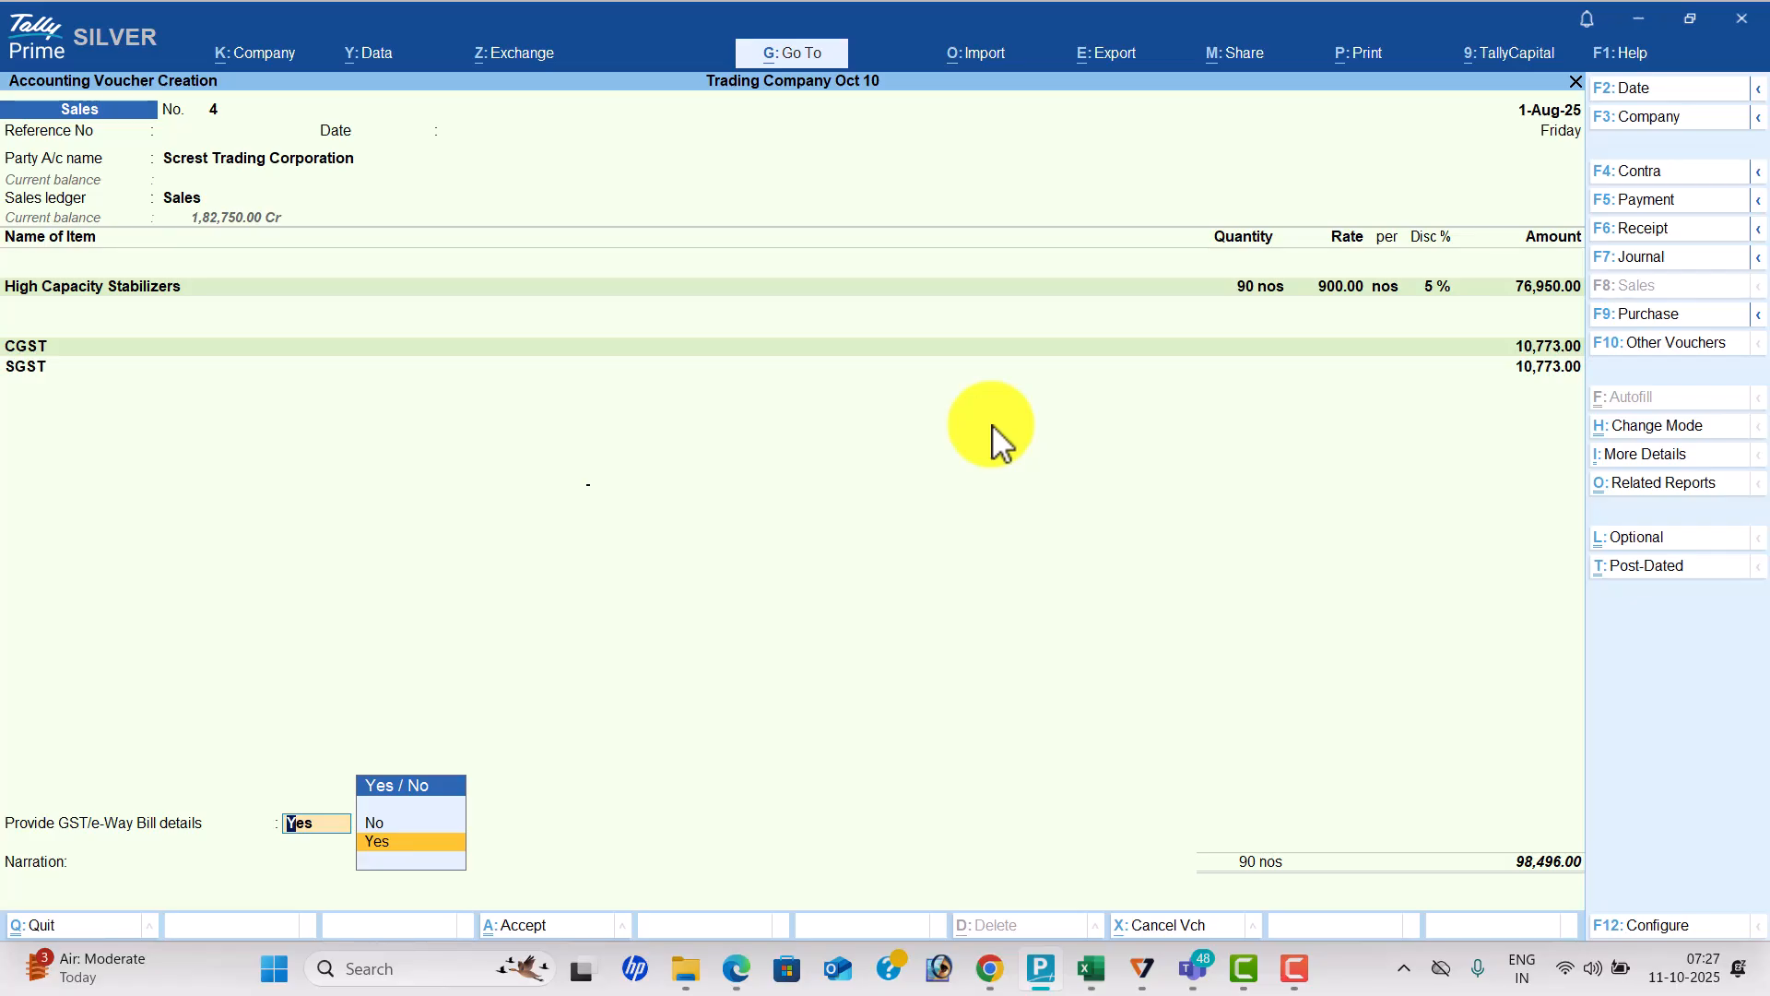
Set the GST/e-Way Bill details to No, save the sales voucher, and decline sending it for e-Way Bill generation.
{"action": "key", "text": "Return"}
{"action": "key", "text": "Return"}
{"action": "key", "text": "BackSpace"}
{"action": "key", "text": "BackSpace"}
{"action": "key", "text": "Up"}
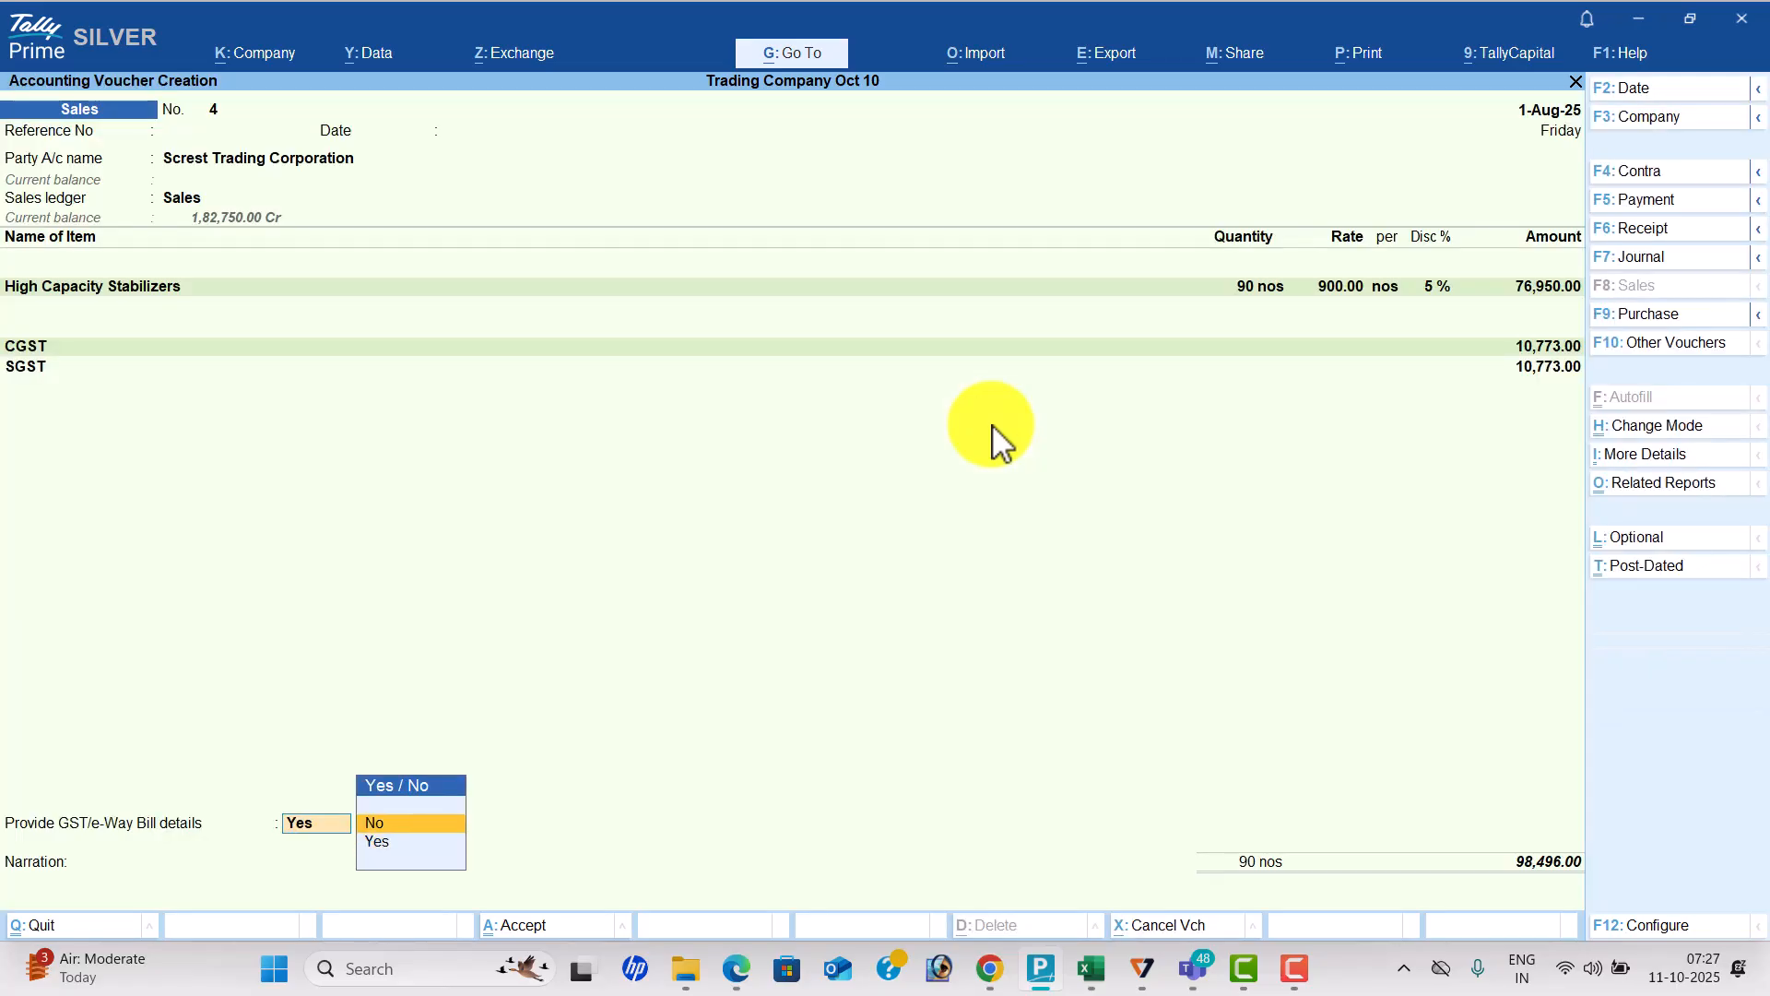
{"action": "key", "text": "Return"}
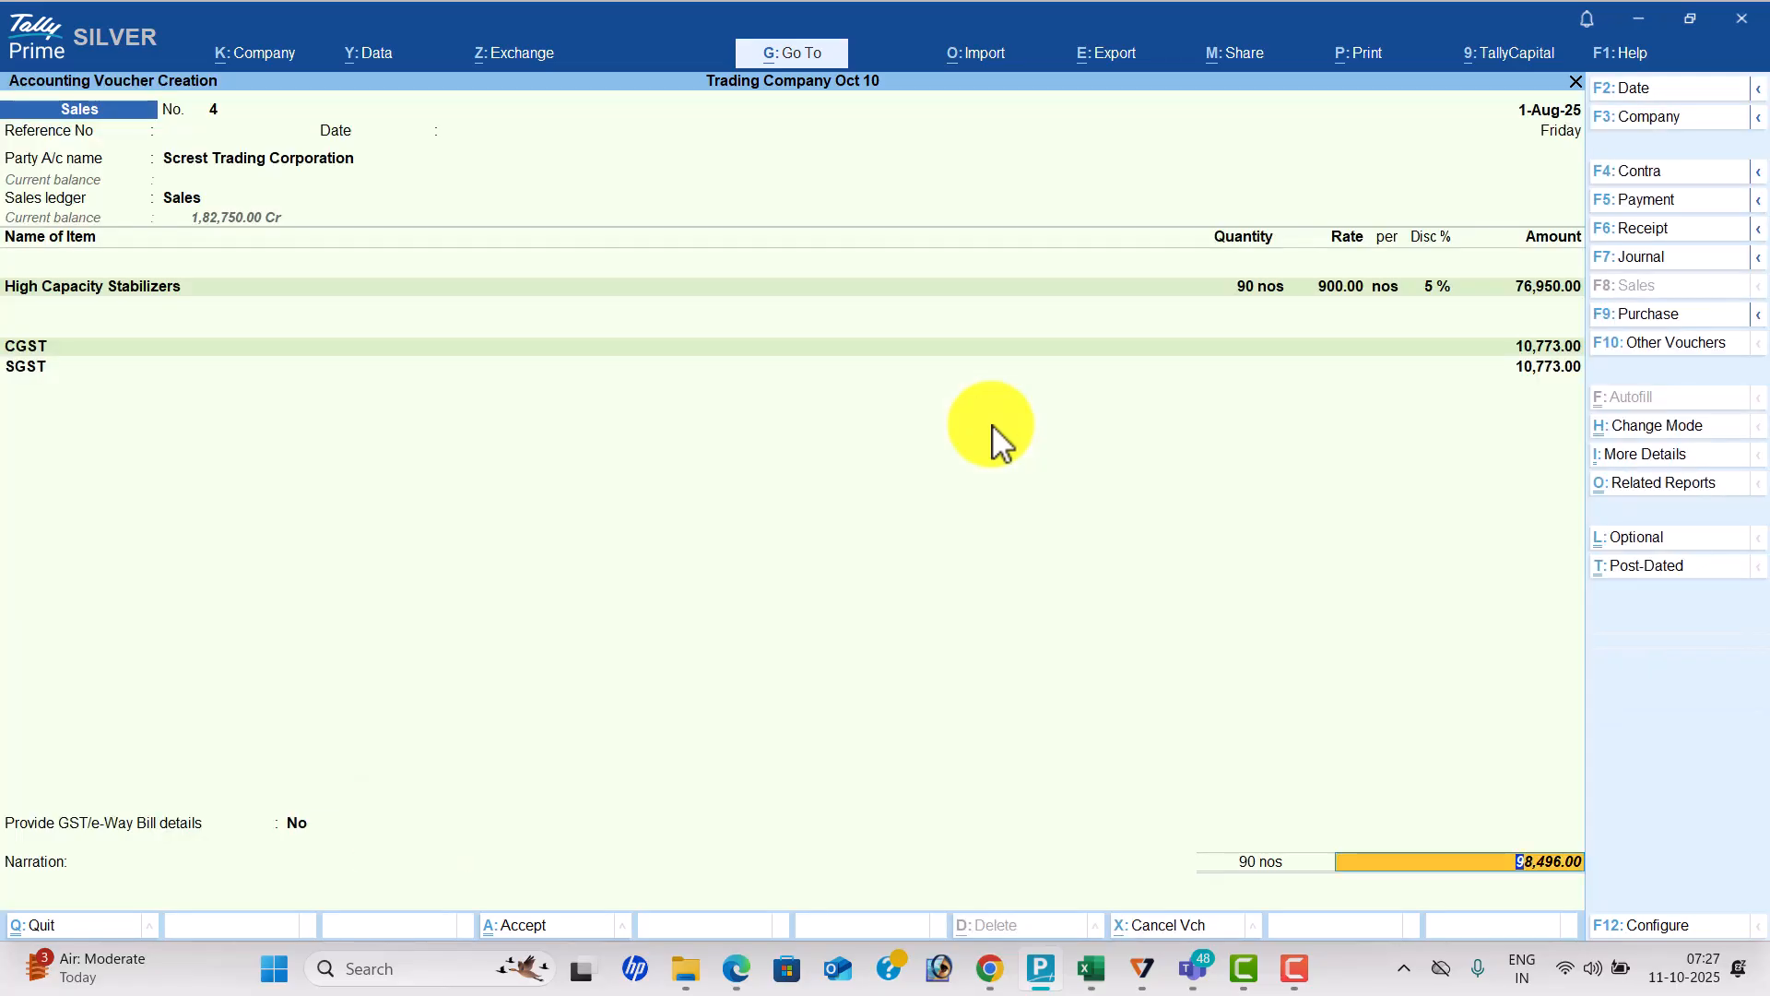
{"action": "key", "text": "Return"}
{"action": "key", "text": "Return"}
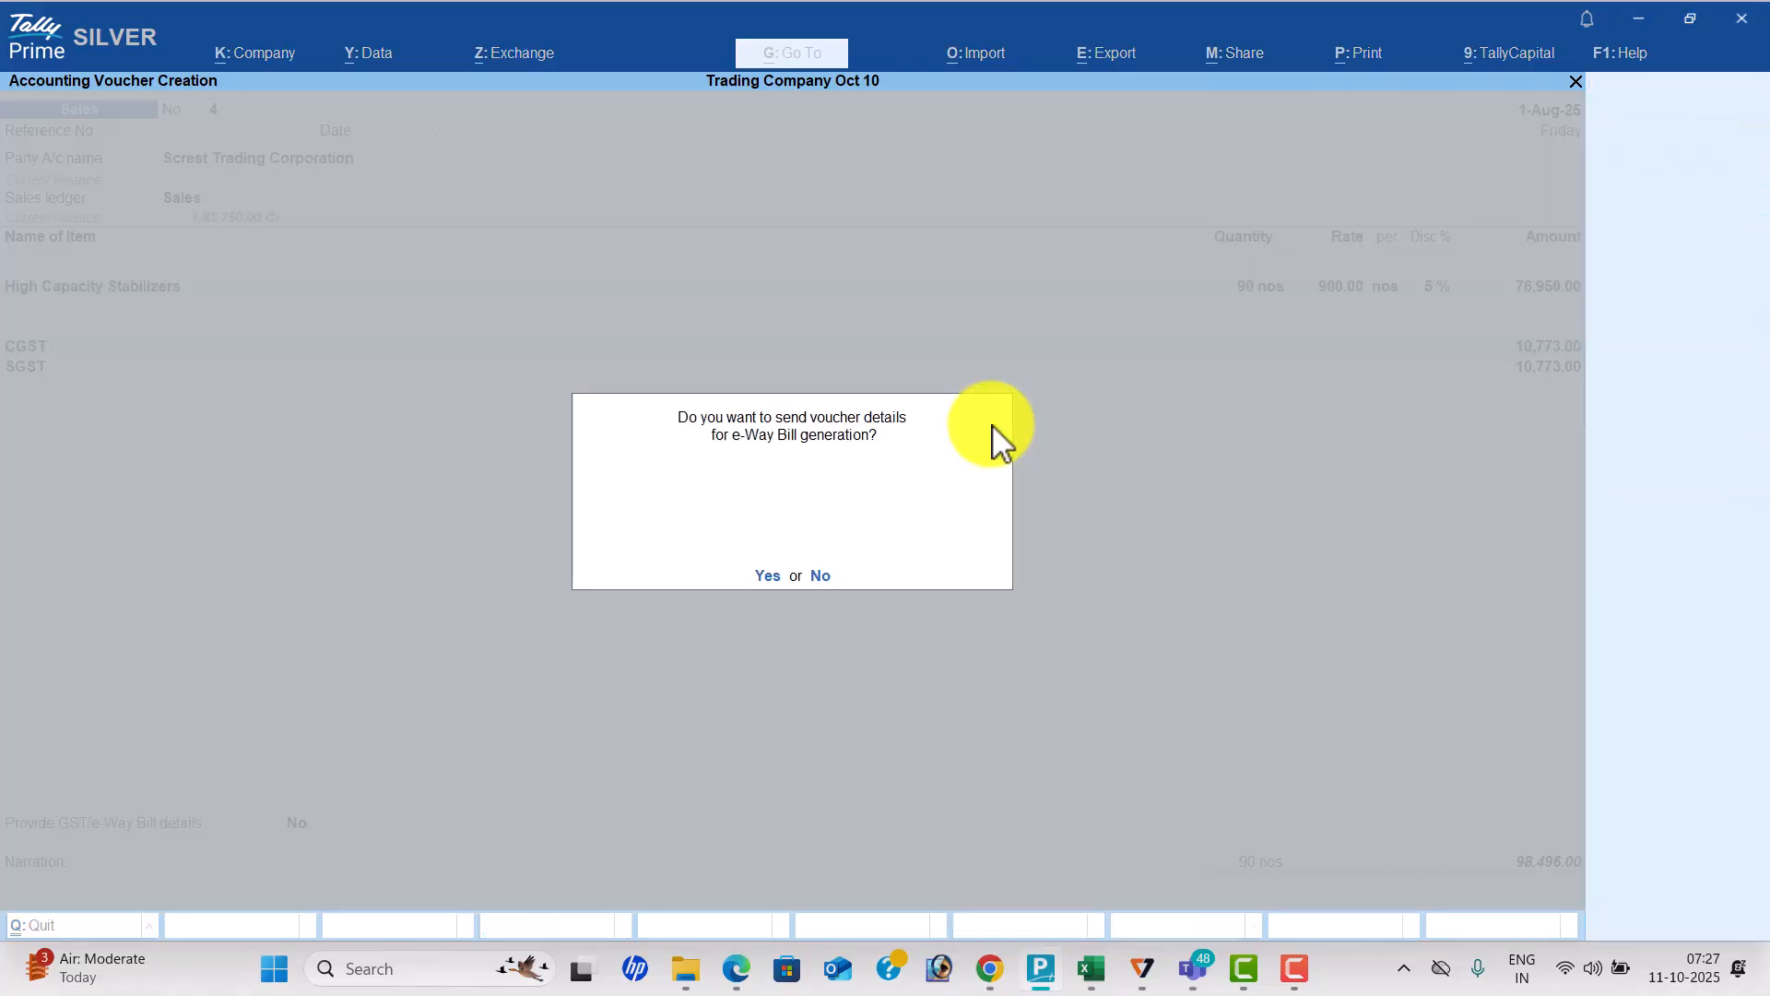
{"action": "key", "text": "n"}
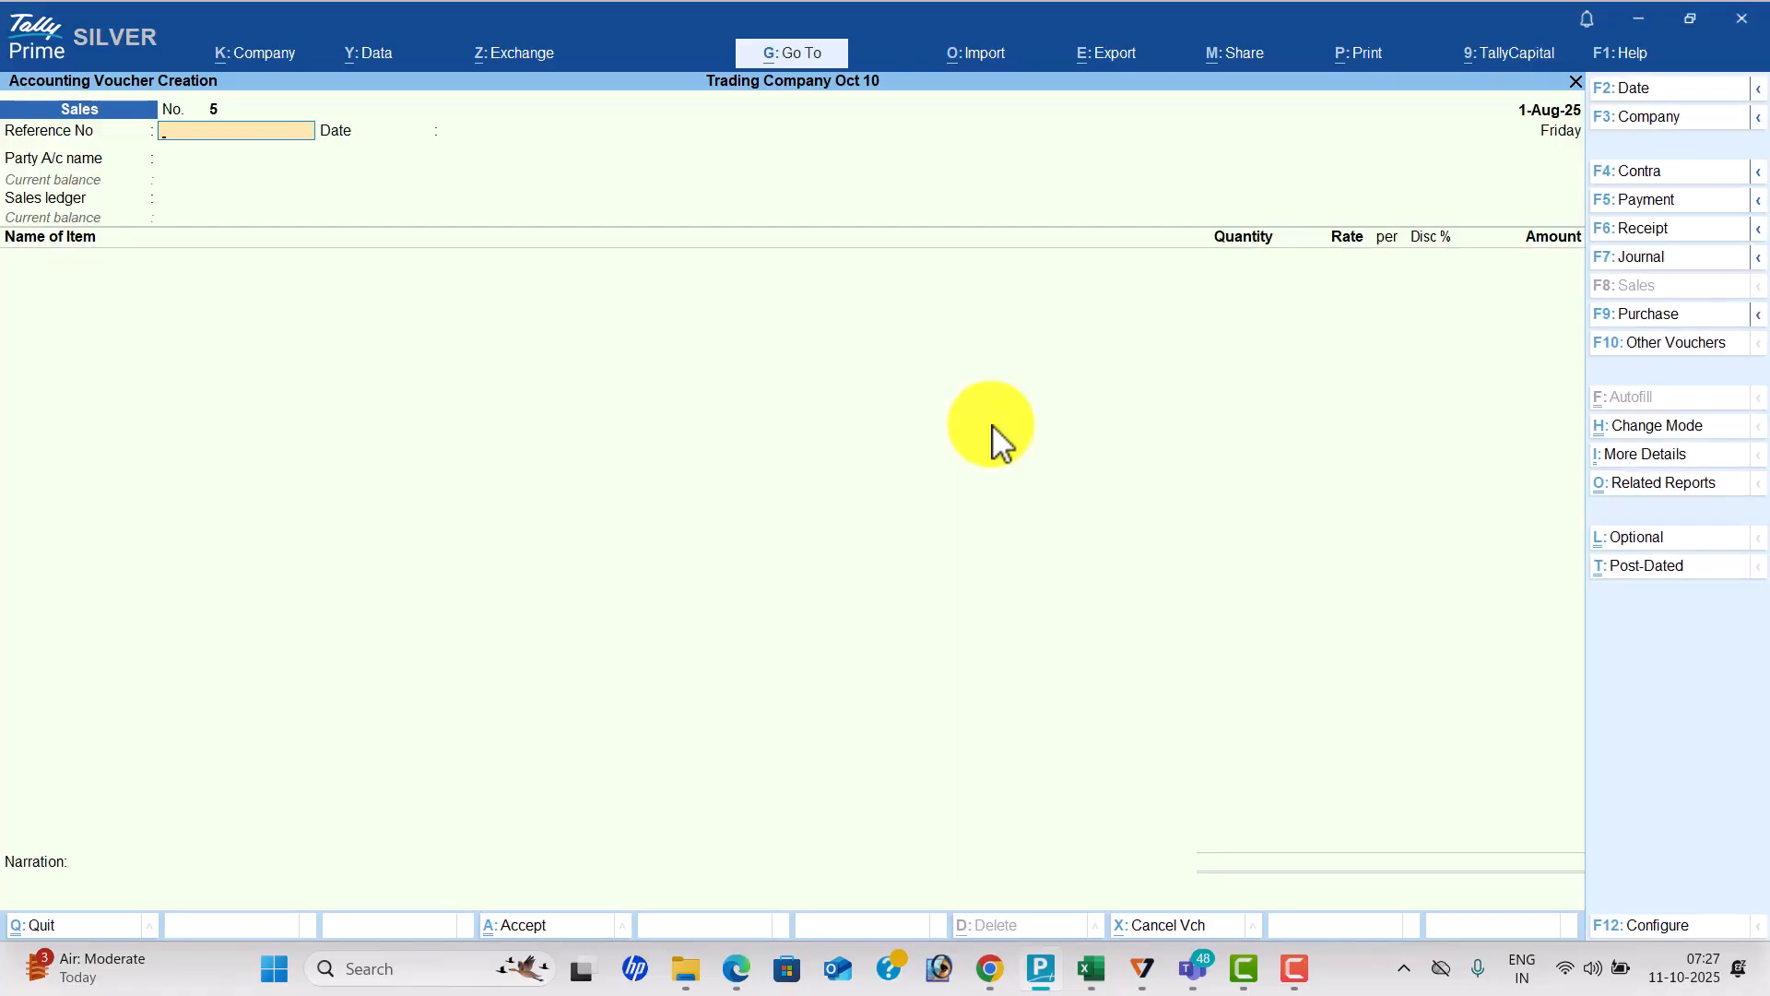
Reopen the saved Screst Trading Corporation sale, examine its zoomed tax invoice preview, and return to a blank sales voucher.
{"action": "key", "text": "Page_Up"}
{"action": "key", "text": "ctrl"}
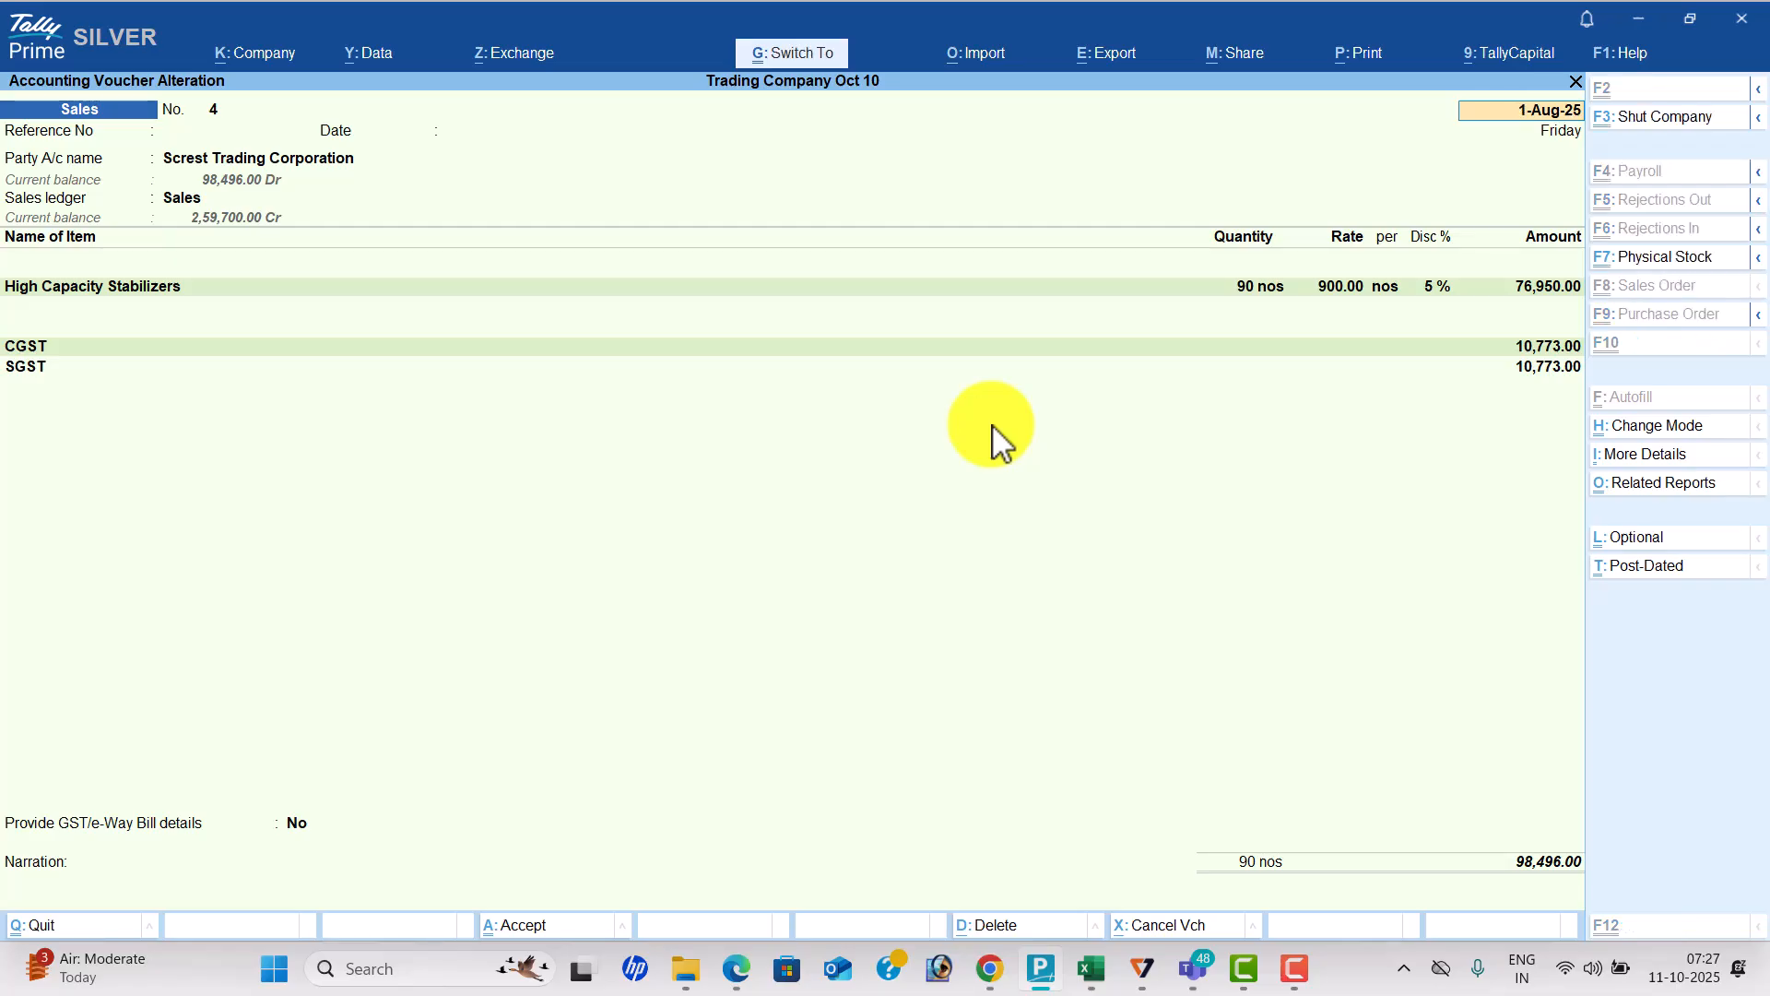
{"action": "key", "text": "ctrl+p"}
{"action": "key", "text": "i"}
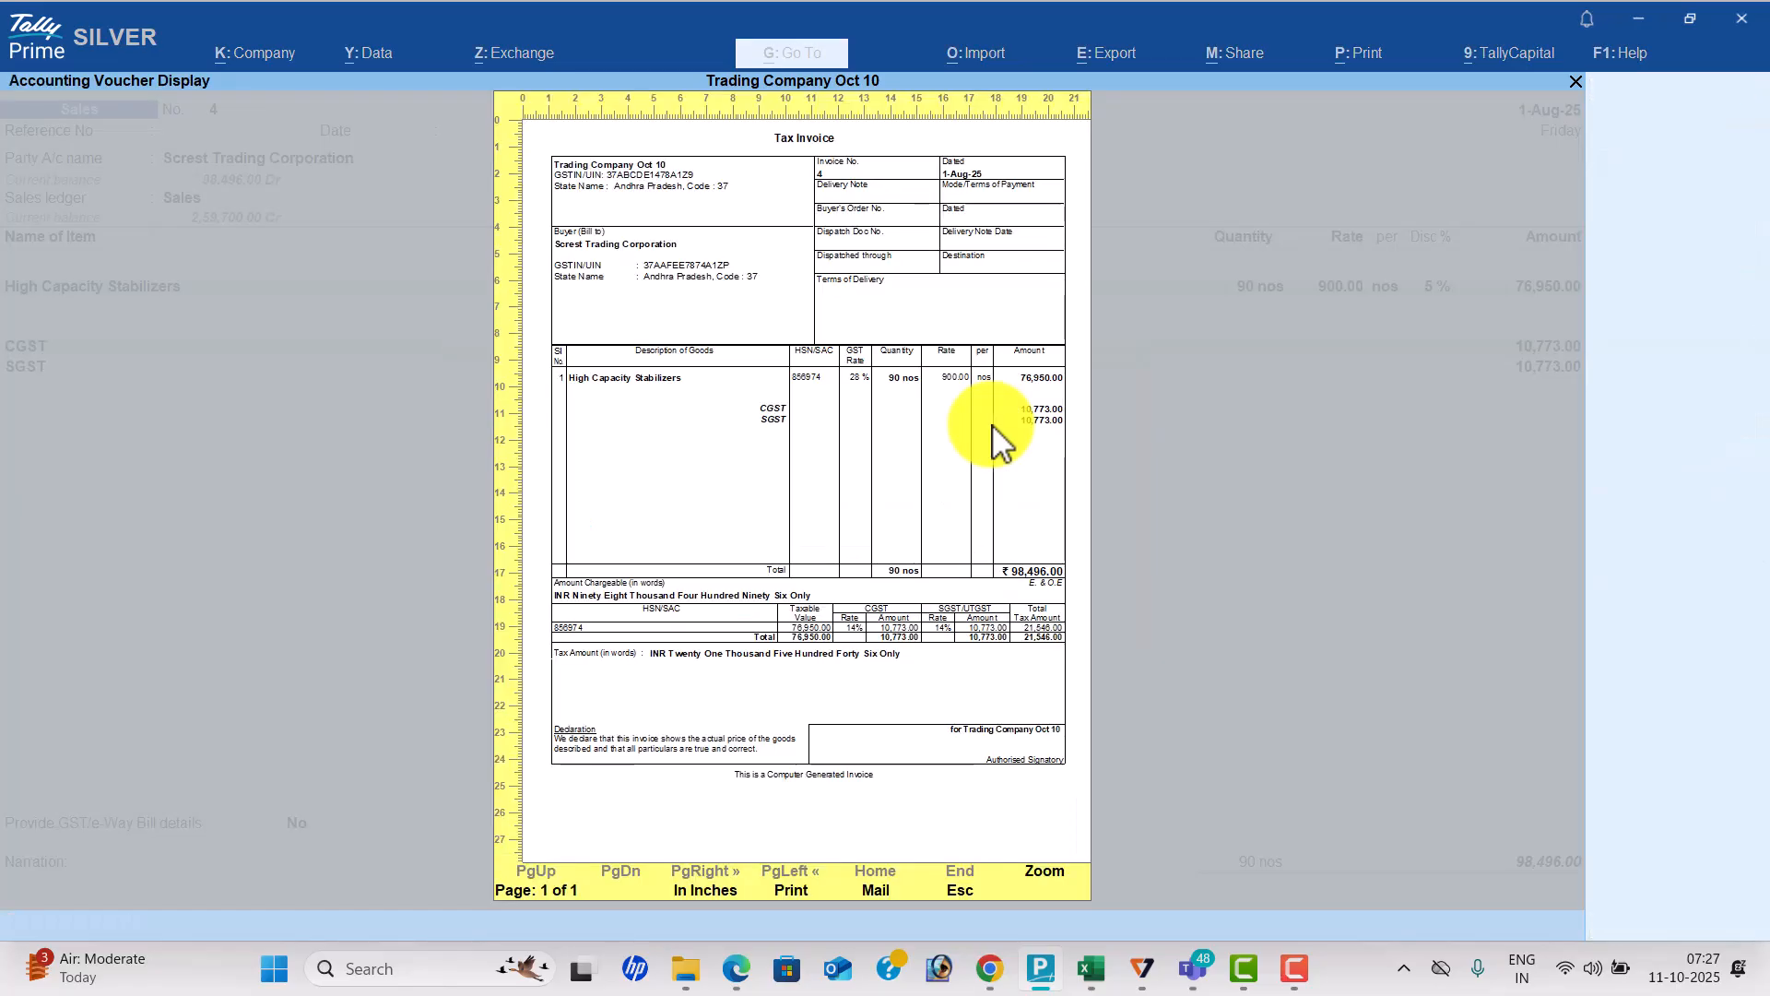
{"action": "key", "text": "z"}
{"action": "scroll", "coordinate": [995, 441], "scroll_direction": "down", "scroll_amount": 5}
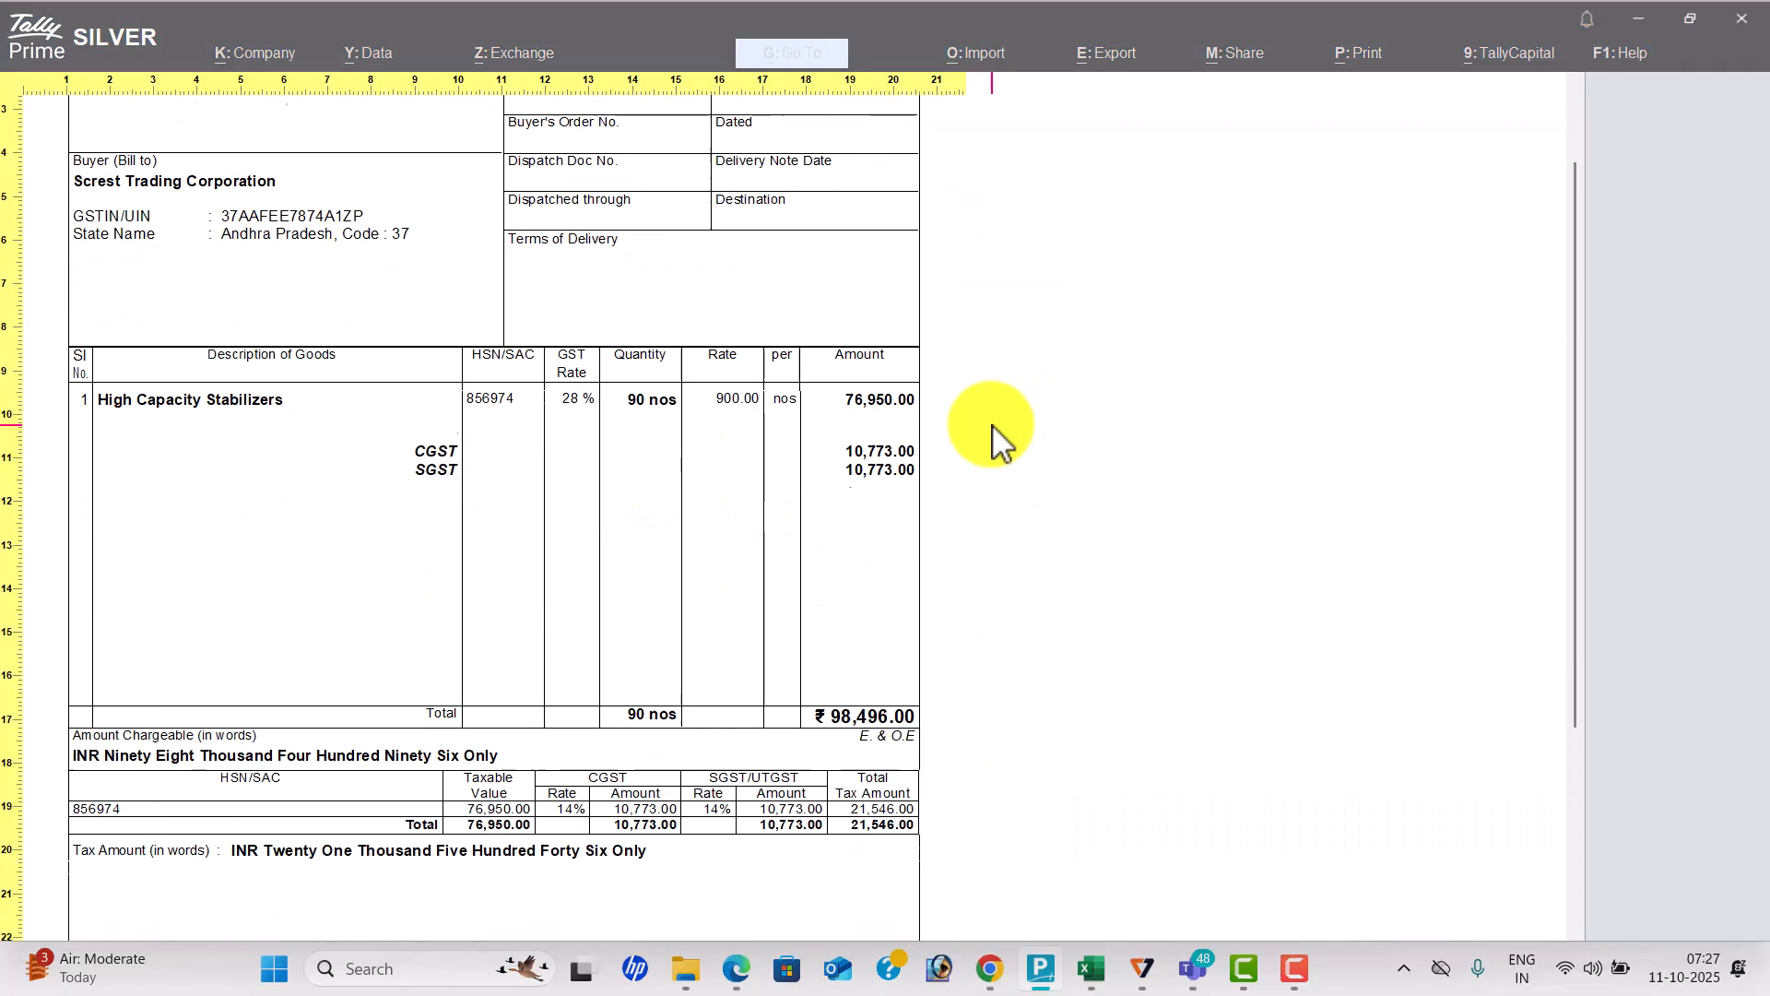
{"action": "scroll", "coordinate": [1000, 441], "scroll_direction": "down", "scroll_amount": 1}
{"action": "key", "text": "Escape"}
{"action": "key", "text": "Escape"}
{"action": "key", "text": "Escape"}
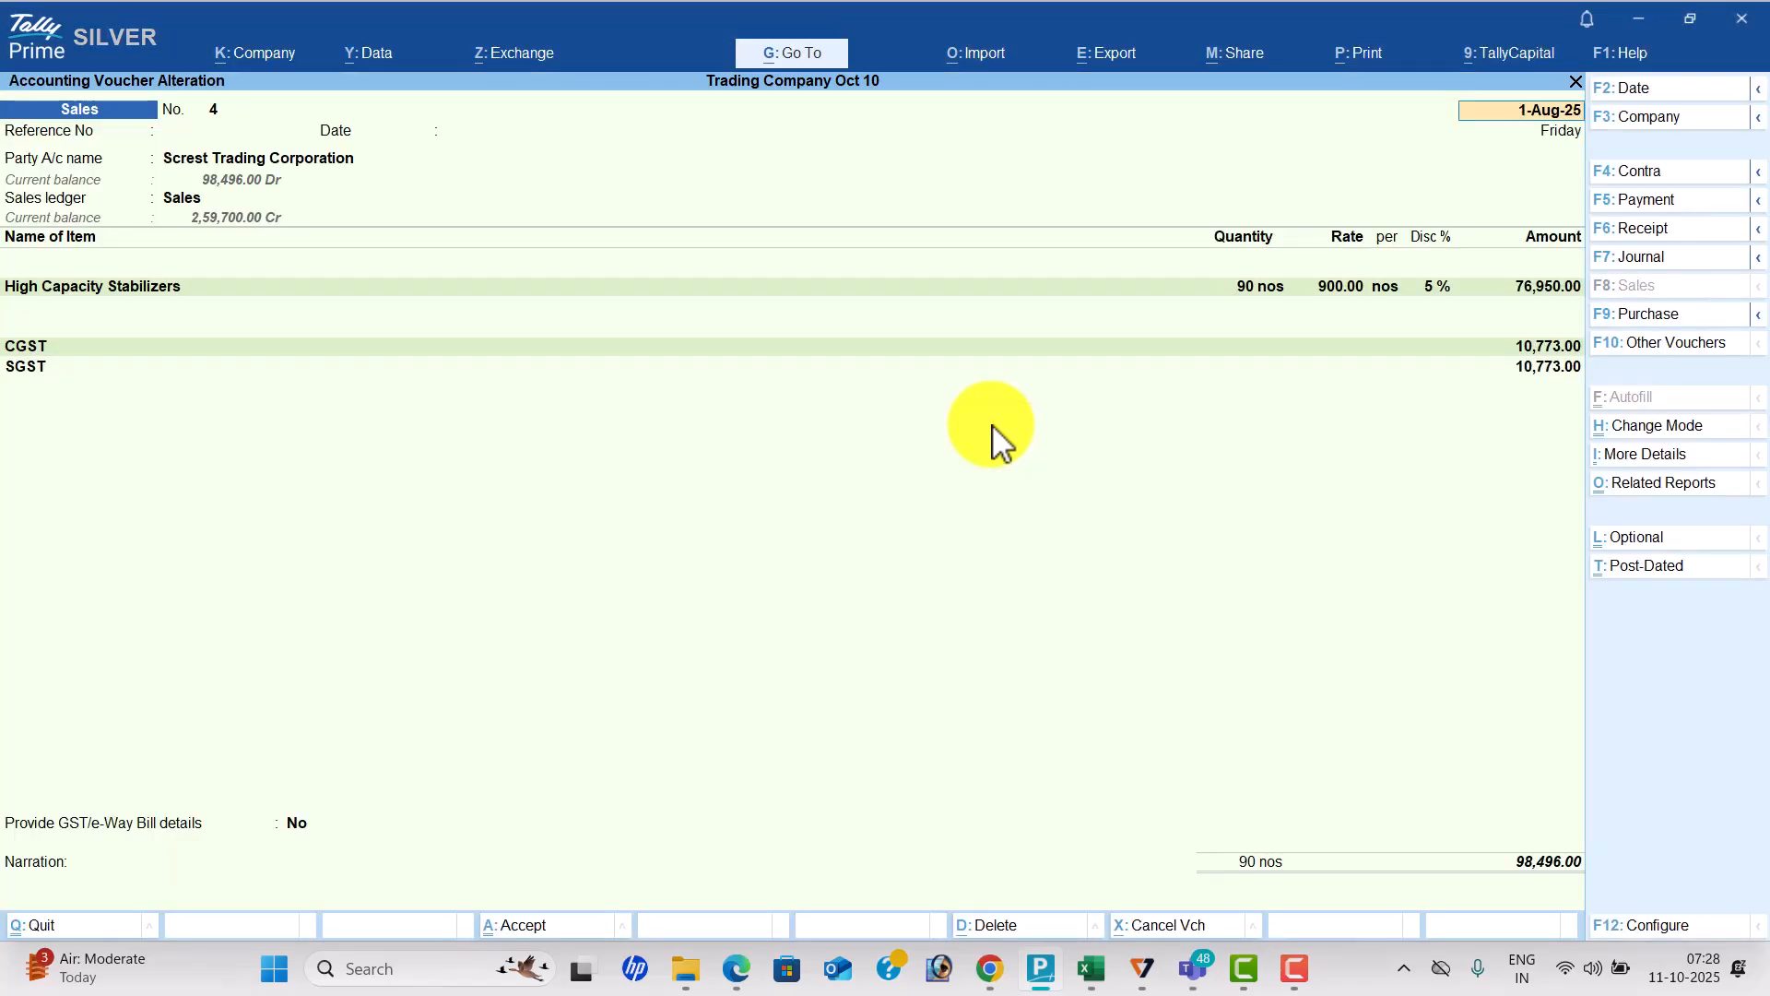
{"action": "key", "text": "ctrl+a"}
{"action": "key", "text": "n"}
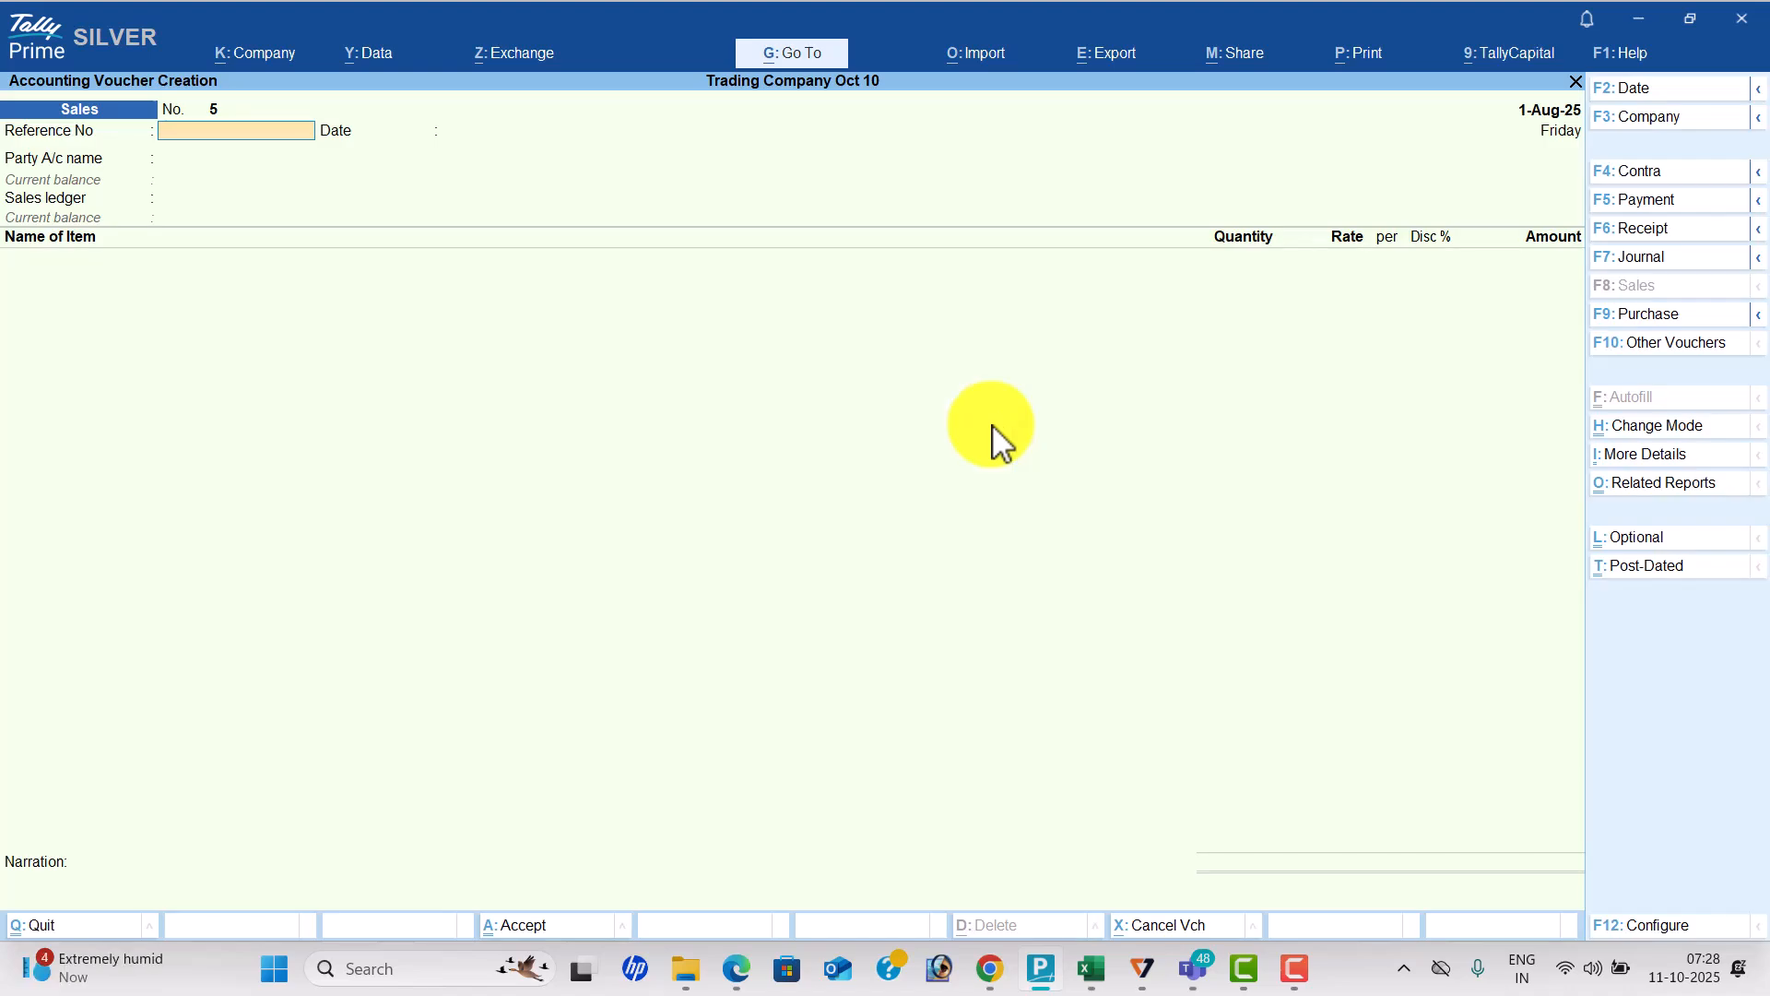
Read the November cheque receipt entries in the exercise PDF, then switch to TallyPrime and start a receipt voucher.
{"action": "key", "text": "alt+Tab"}
{"action": "scroll", "coordinate": [993, 424], "scroll_direction": "down", "scroll_amount": 5}
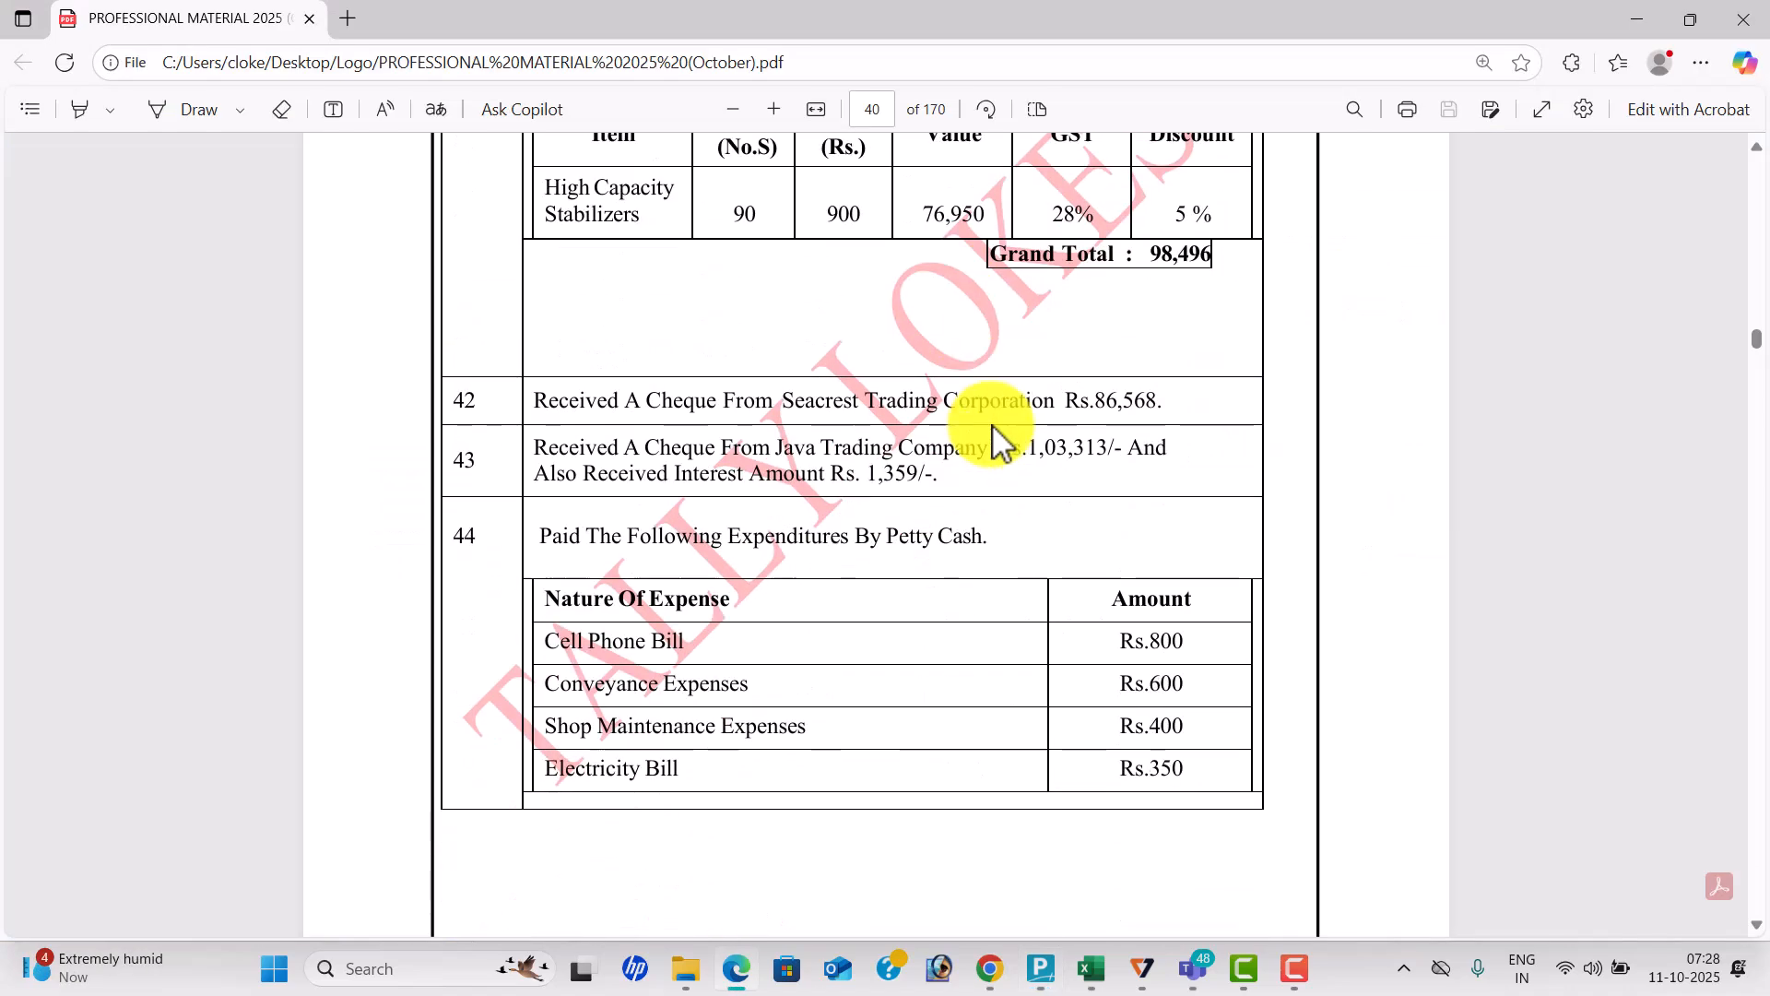
{"action": "scroll", "coordinate": [1000, 443], "scroll_direction": "down", "scroll_amount": 1}
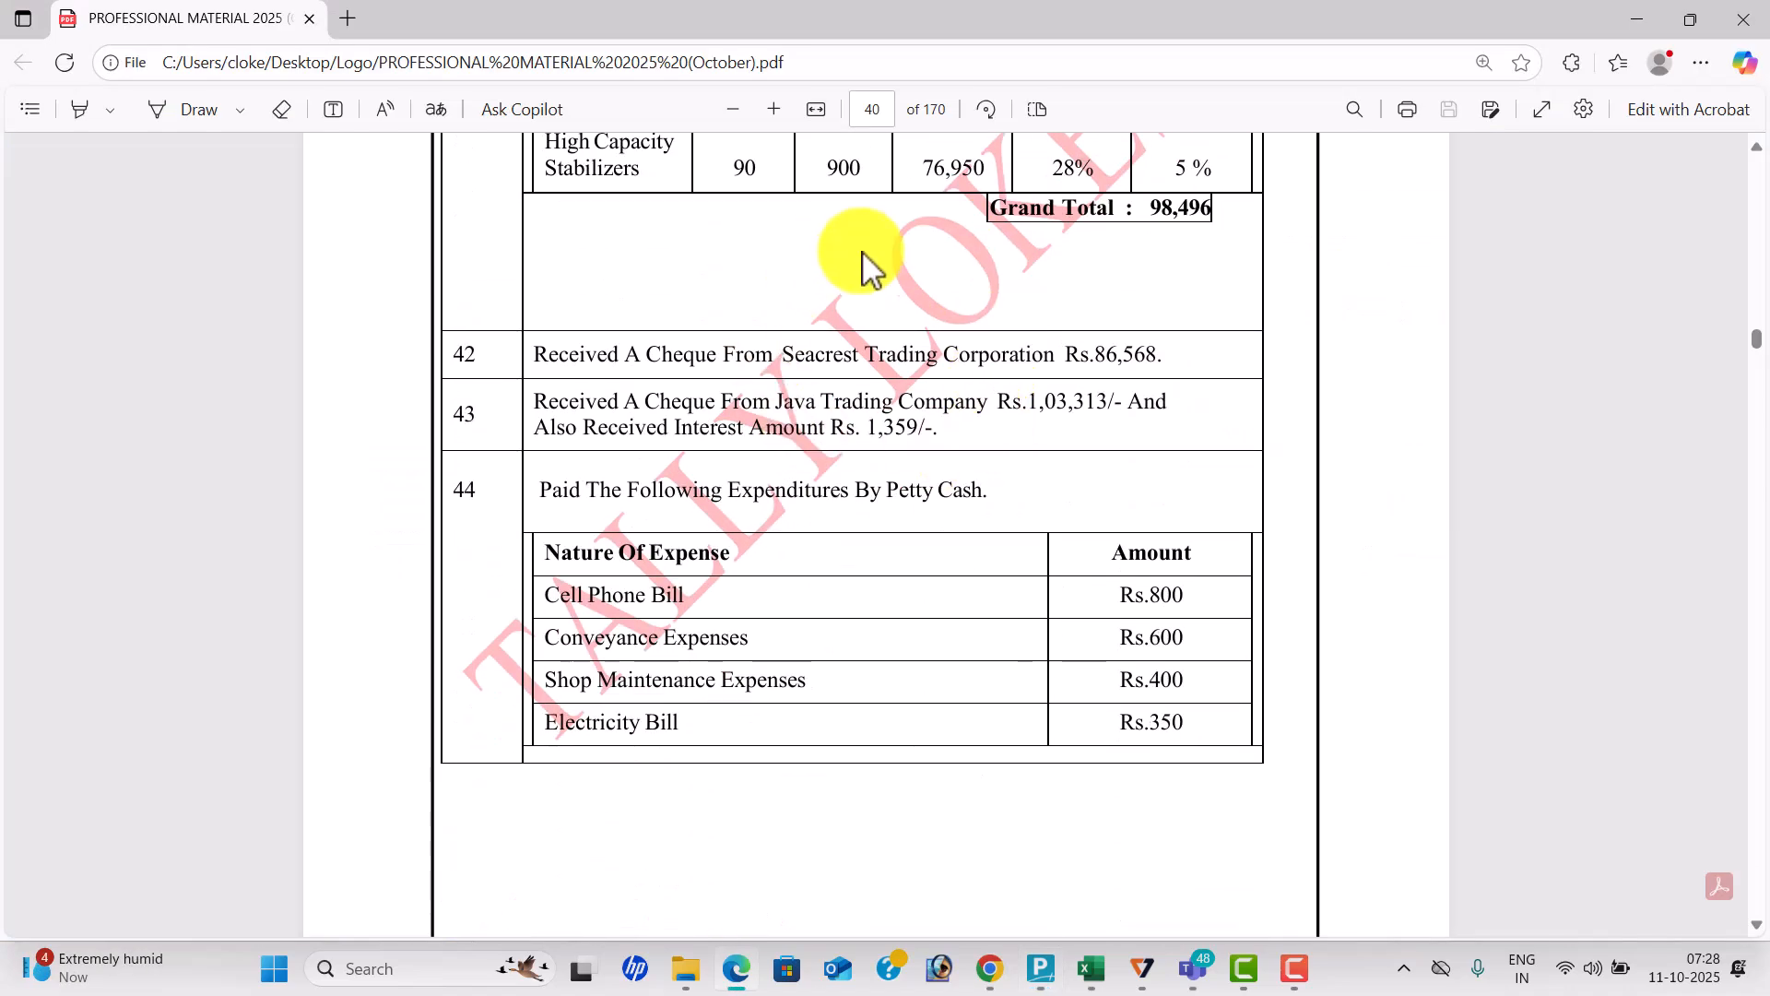
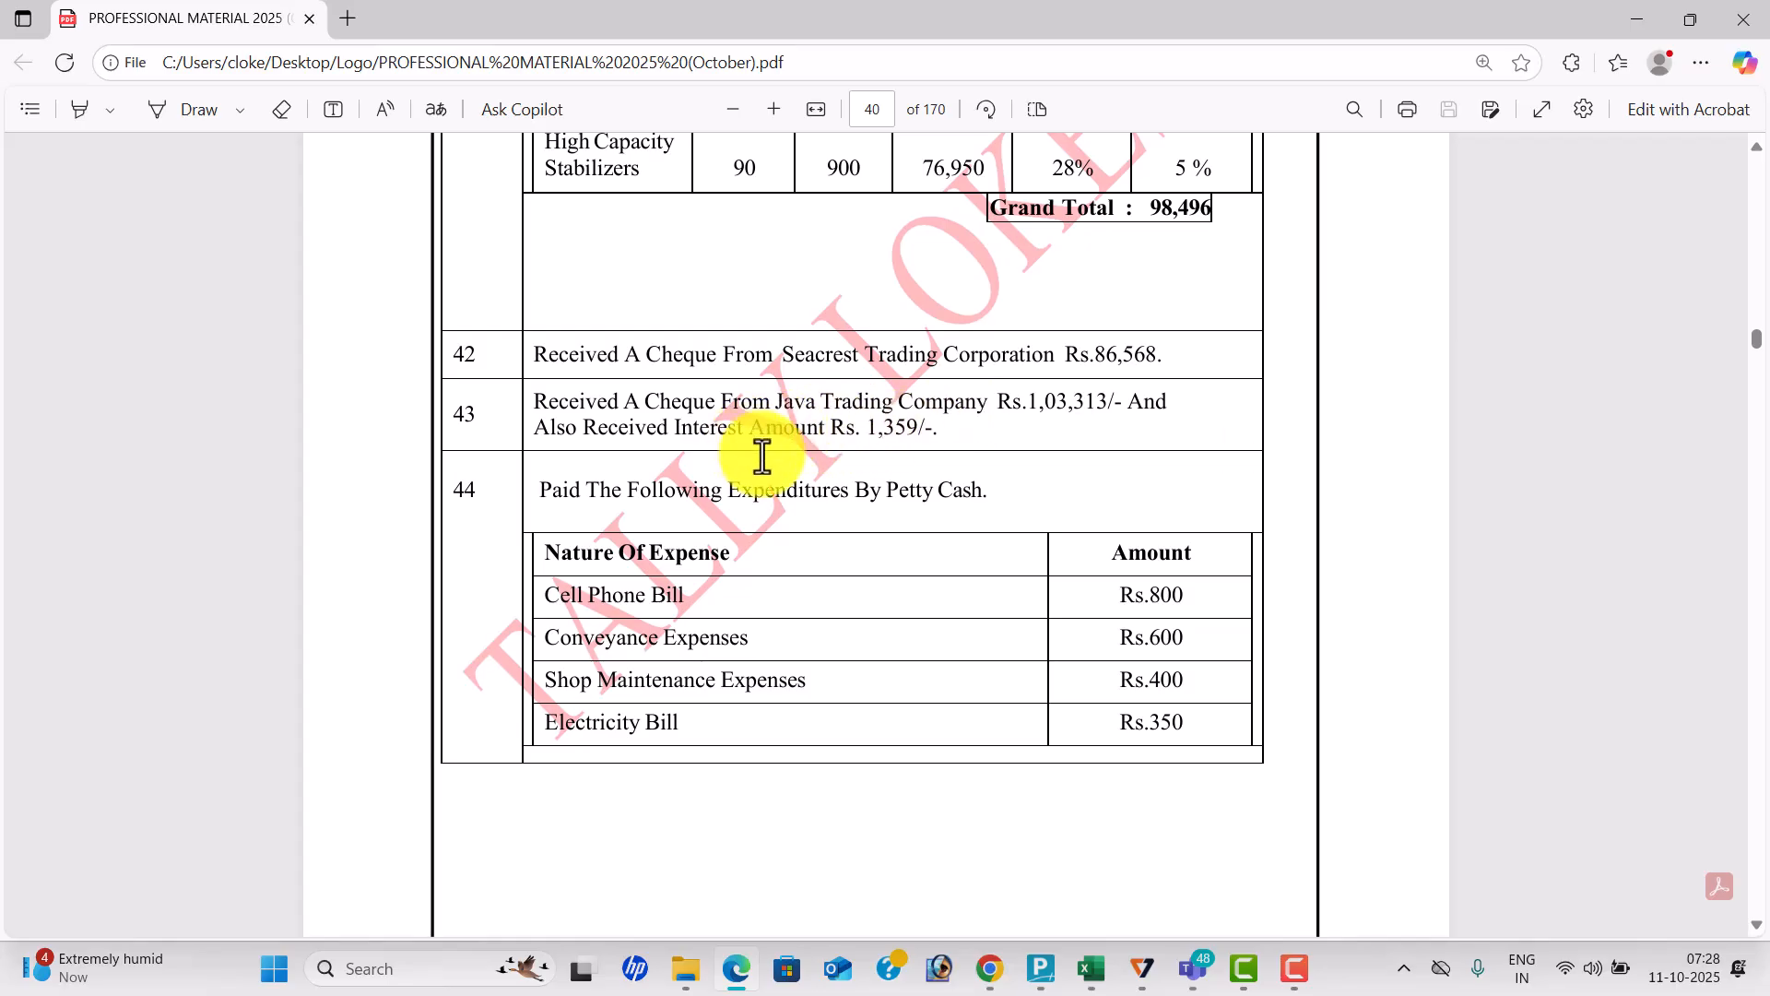
{"action": "key", "text": "alt+Tab"}
{"action": "left_click", "coordinate": [1669, 232]}
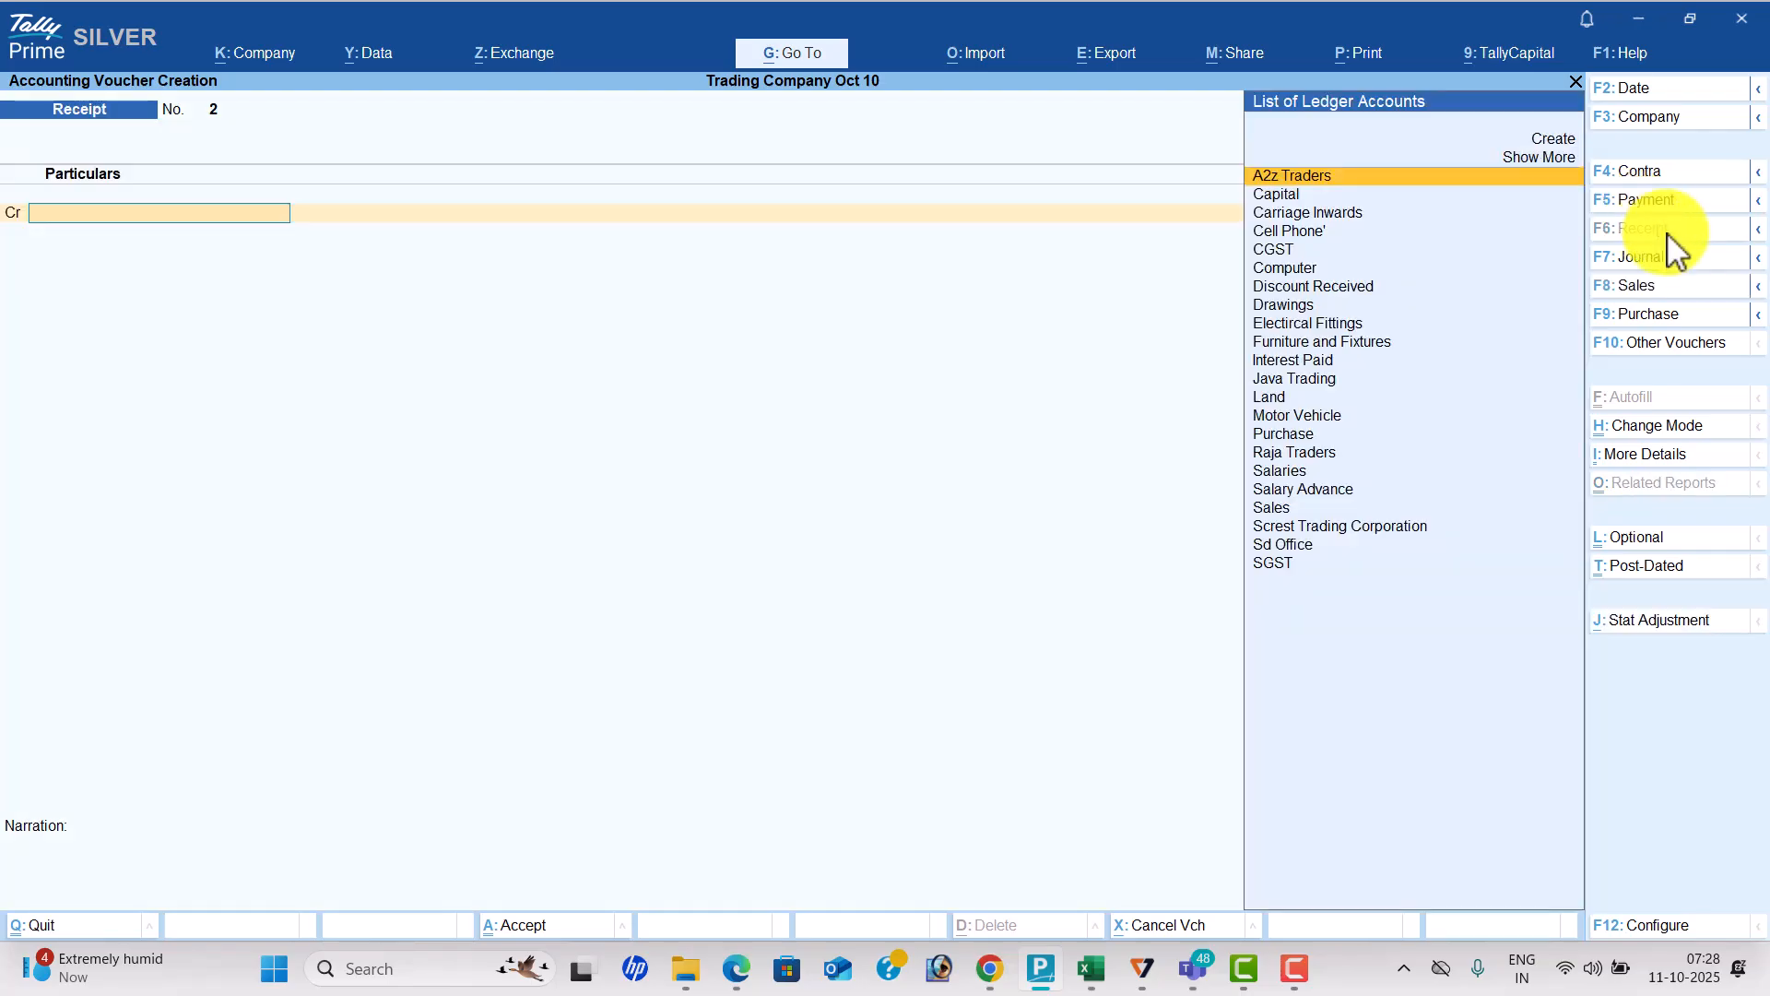
Credit Java Trading in the receipt voucher with the 1,03,313 cheque amount from exercise entry 43.
{"action": "type", "text": "ja"}
{"action": "key", "text": "Return"}
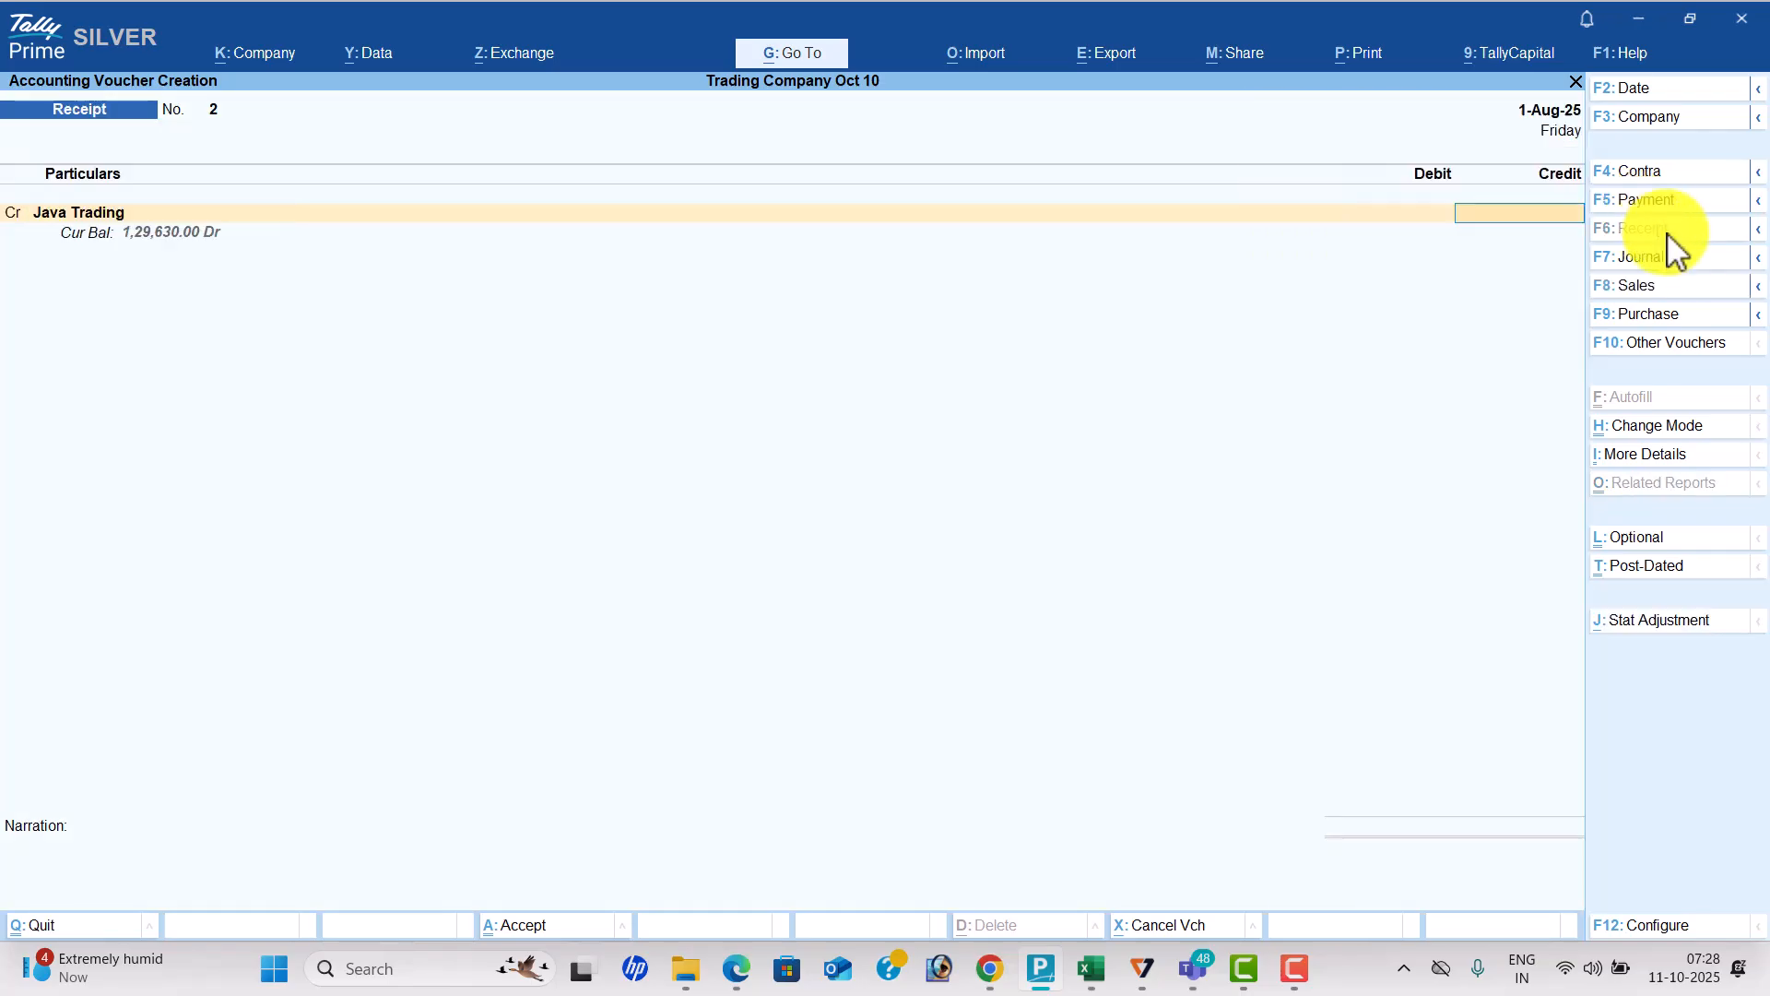
{"action": "key", "text": "alt+Tab"}
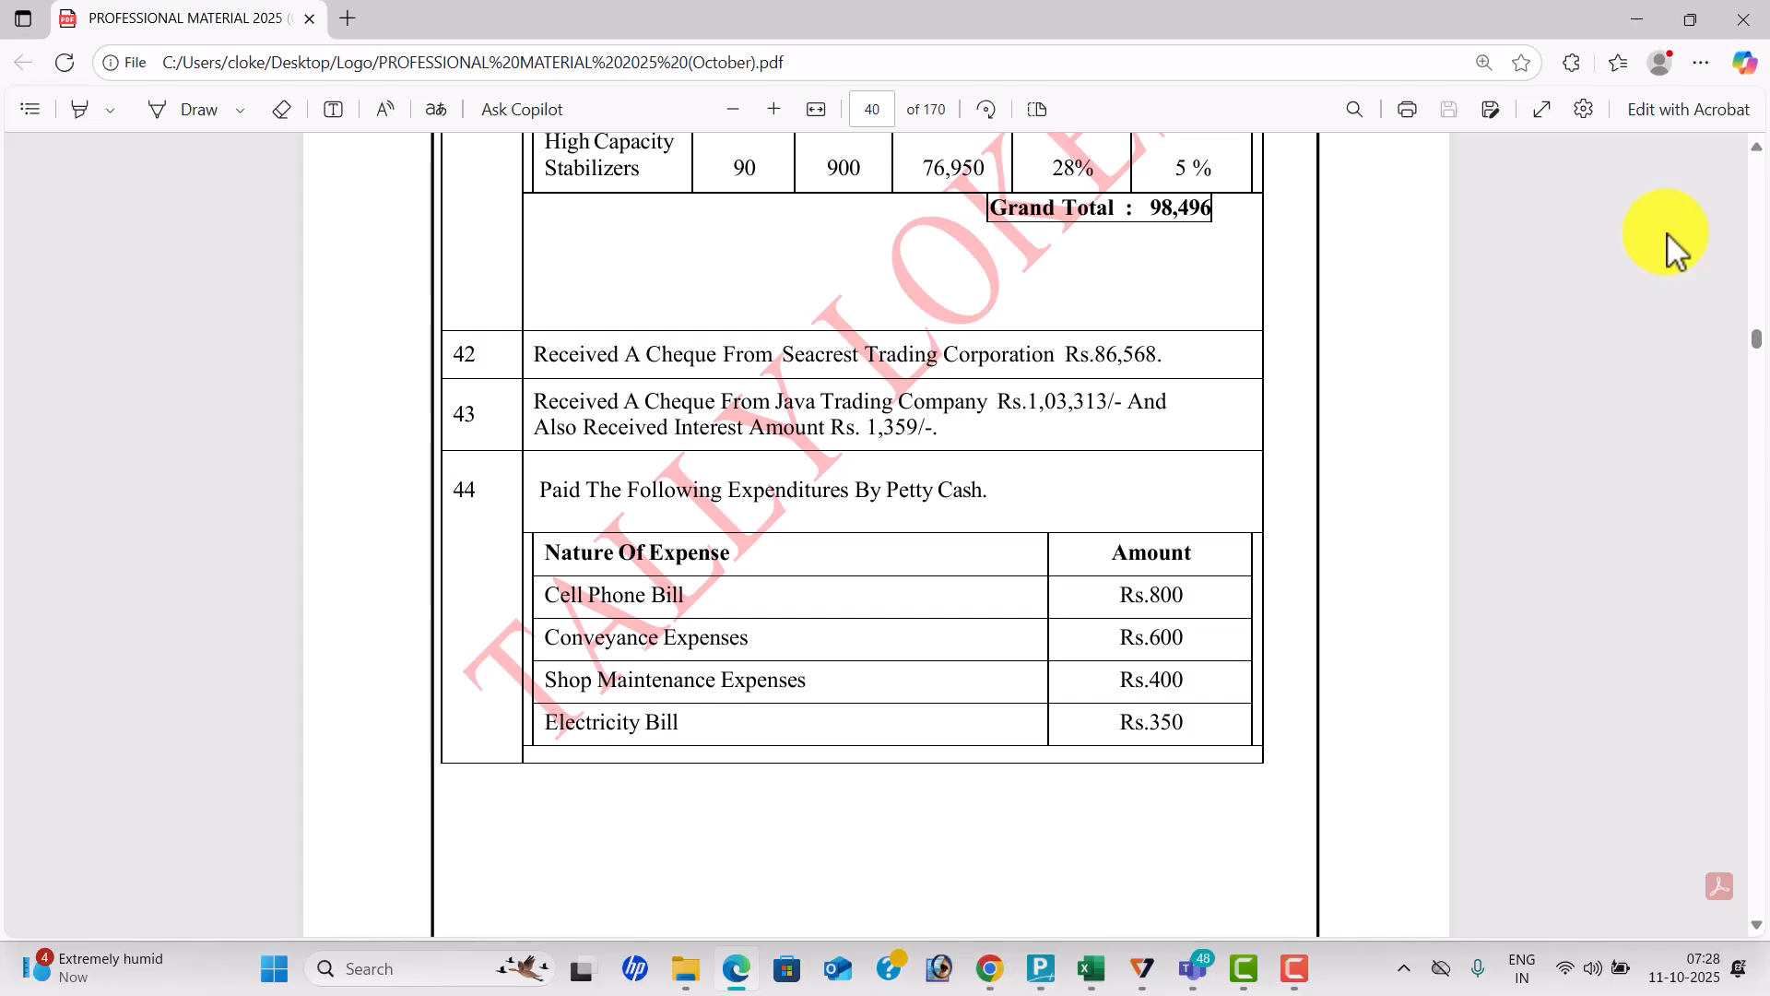
{"action": "key", "text": "alt+Tab"}
{"action": "key", "text": "alt+Tab"}
{"action": "key", "text": "alt+Tab"}
{"action": "type", "text": "103313"}
{"action": "key", "text": "Return"}
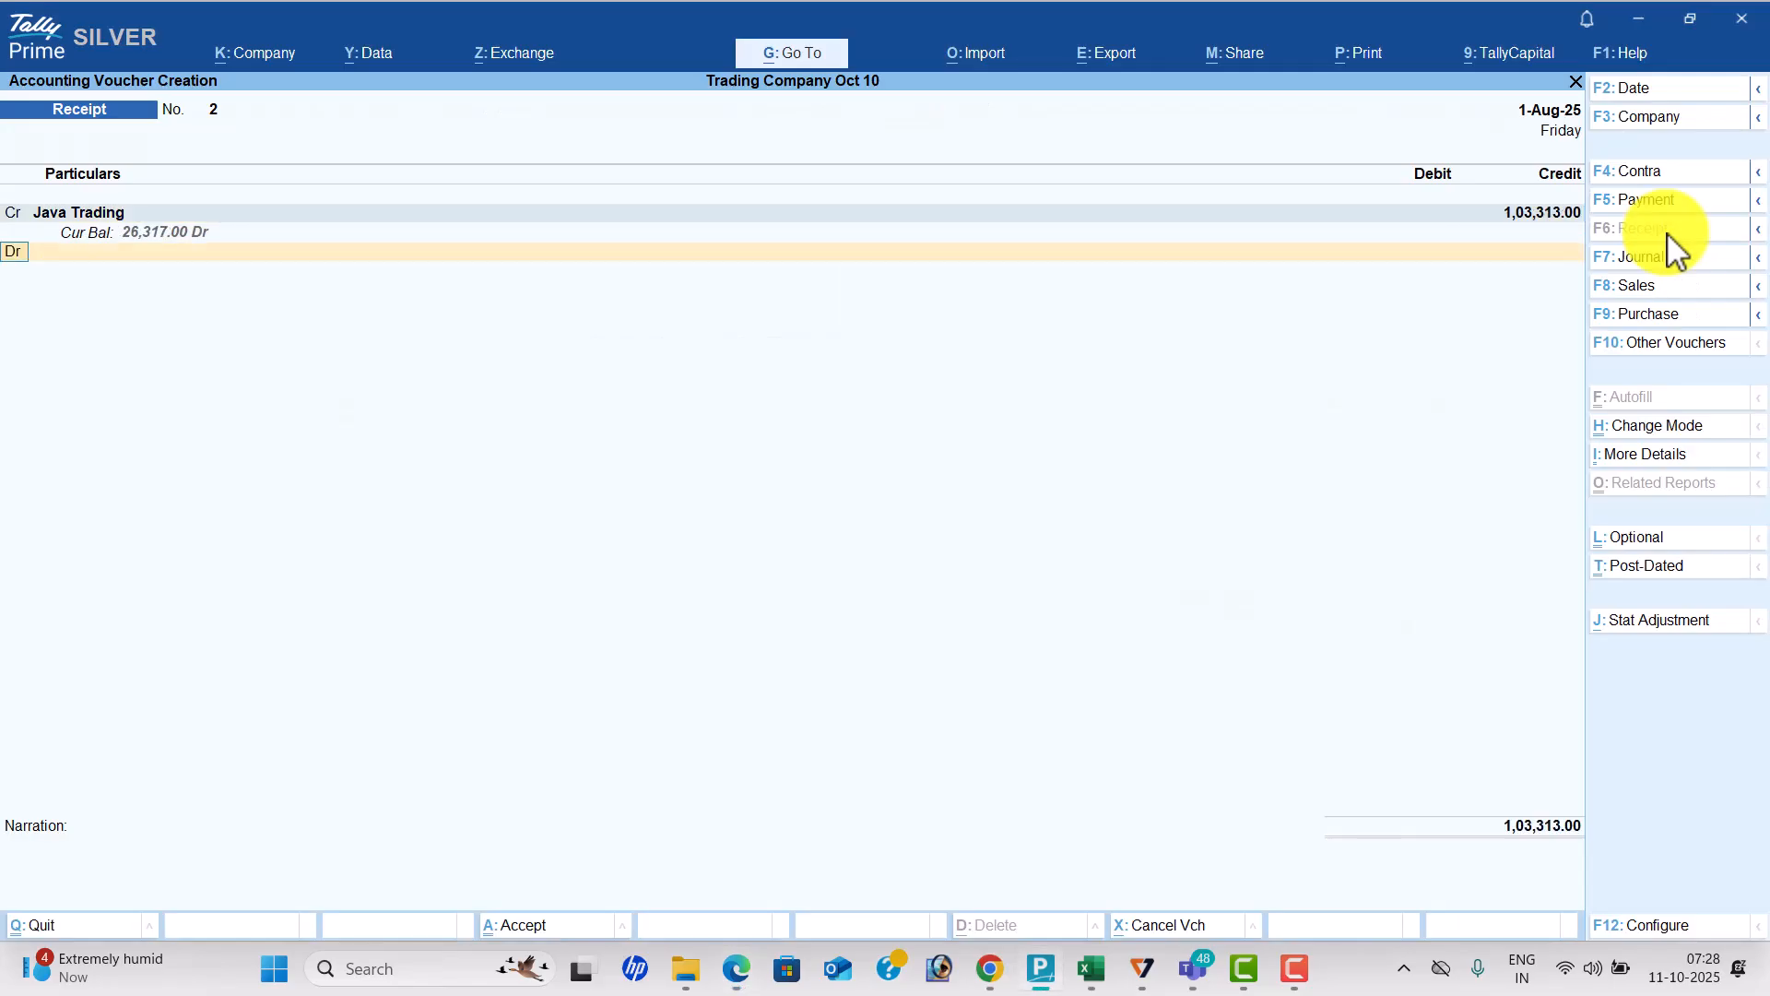
Add a second credit line and create an Interest Received ledger under Indirect Incomes for it.
{"action": "key", "text": "Return"}
{"action": "key", "text": "BackSpace"}
{"action": "key", "text": "Return"}
{"action": "key", "text": "alt+c"}
{"action": "type", "text": "Int"}
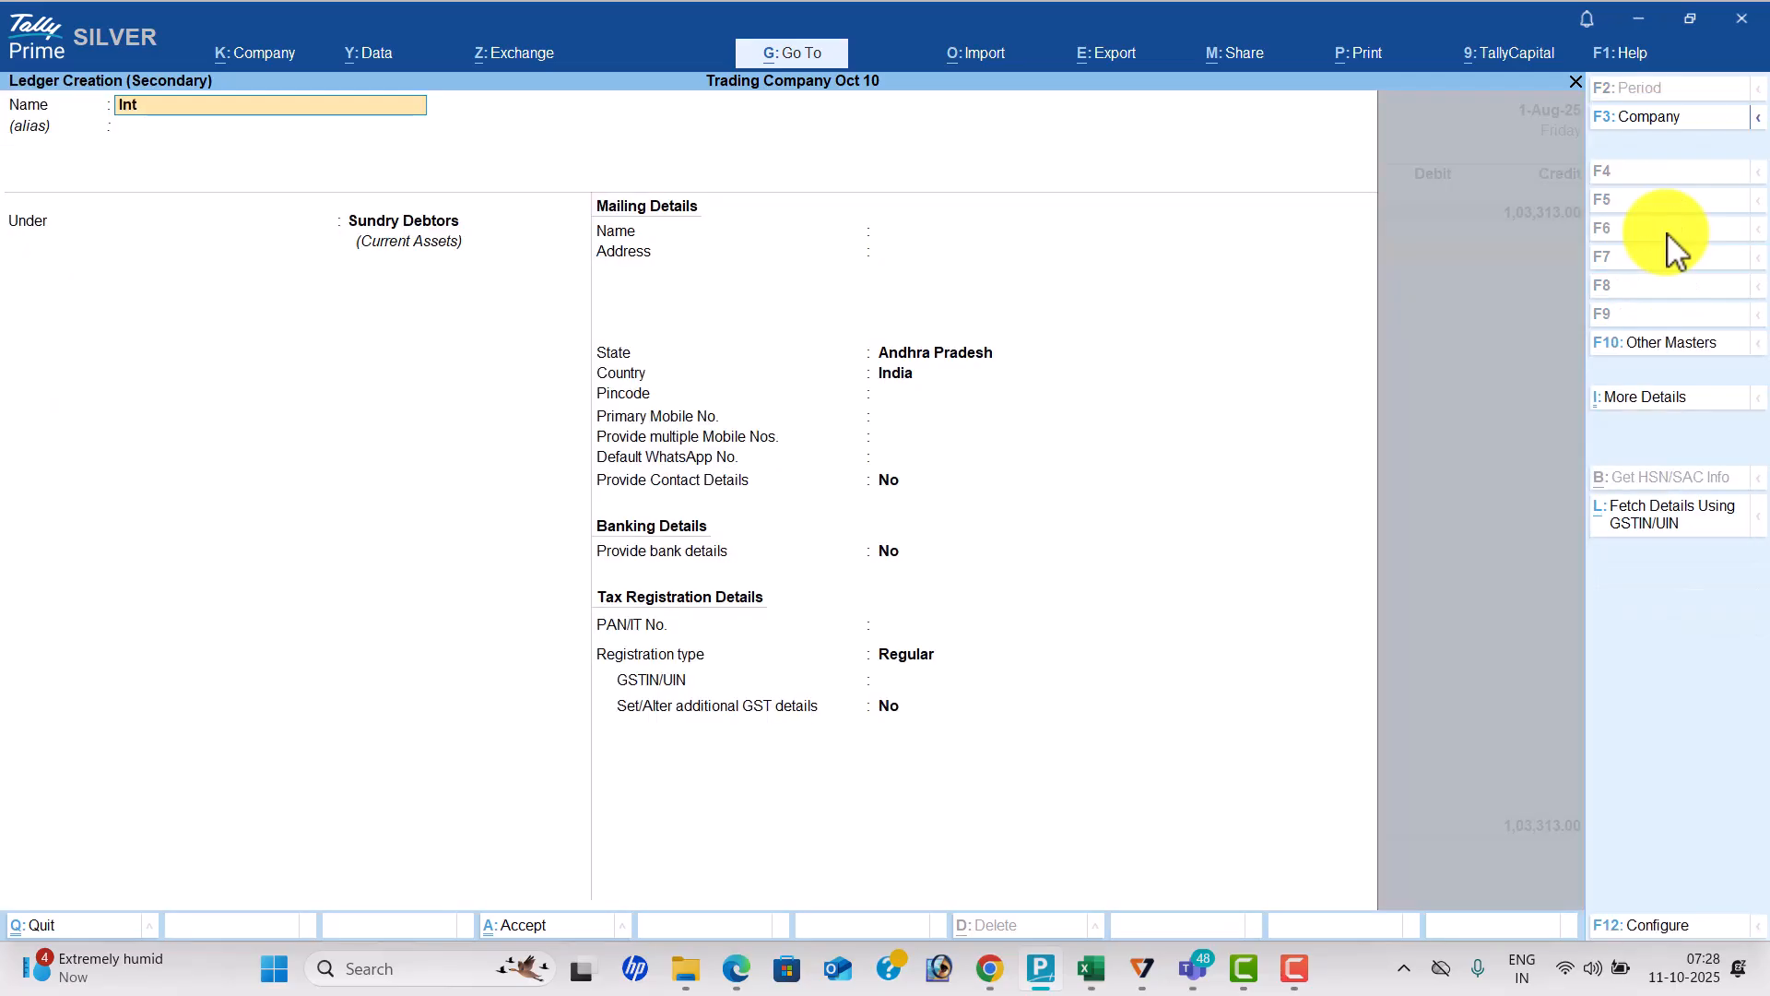
{"action": "type", "text": "erest Reeceived"}
{"action": "key", "text": "Return"}
{"action": "key", "text": "BackSpace"}
{"action": "type", "text": "ind"}
{"action": "key", "text": "Down"}
{"action": "key", "text": "Return"}
{"action": "key", "text": "ctrl+a"}
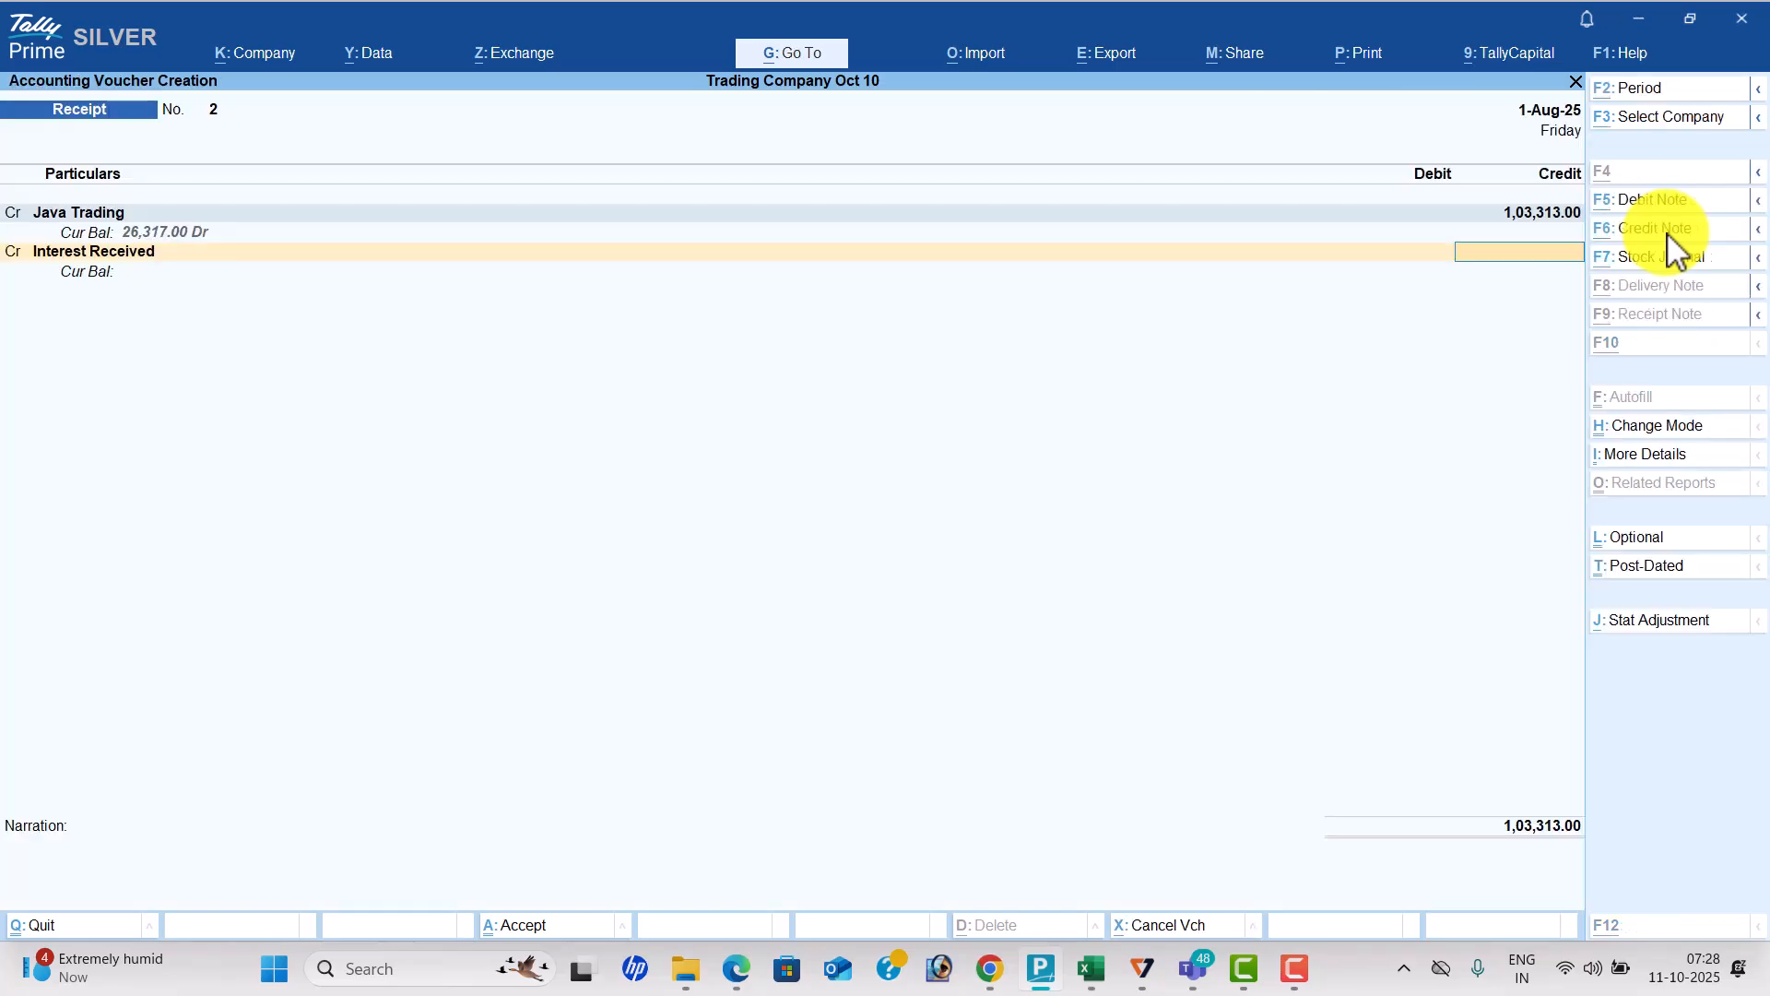
Enter 1,359 as the Interest Received amount, following entry 43 of the exercise PDF.
{"action": "key", "text": "alt+Tab"}
{"action": "key", "text": "alt+Tab"}
{"action": "type", "text": "1359"}
{"action": "key", "text": "Return"}
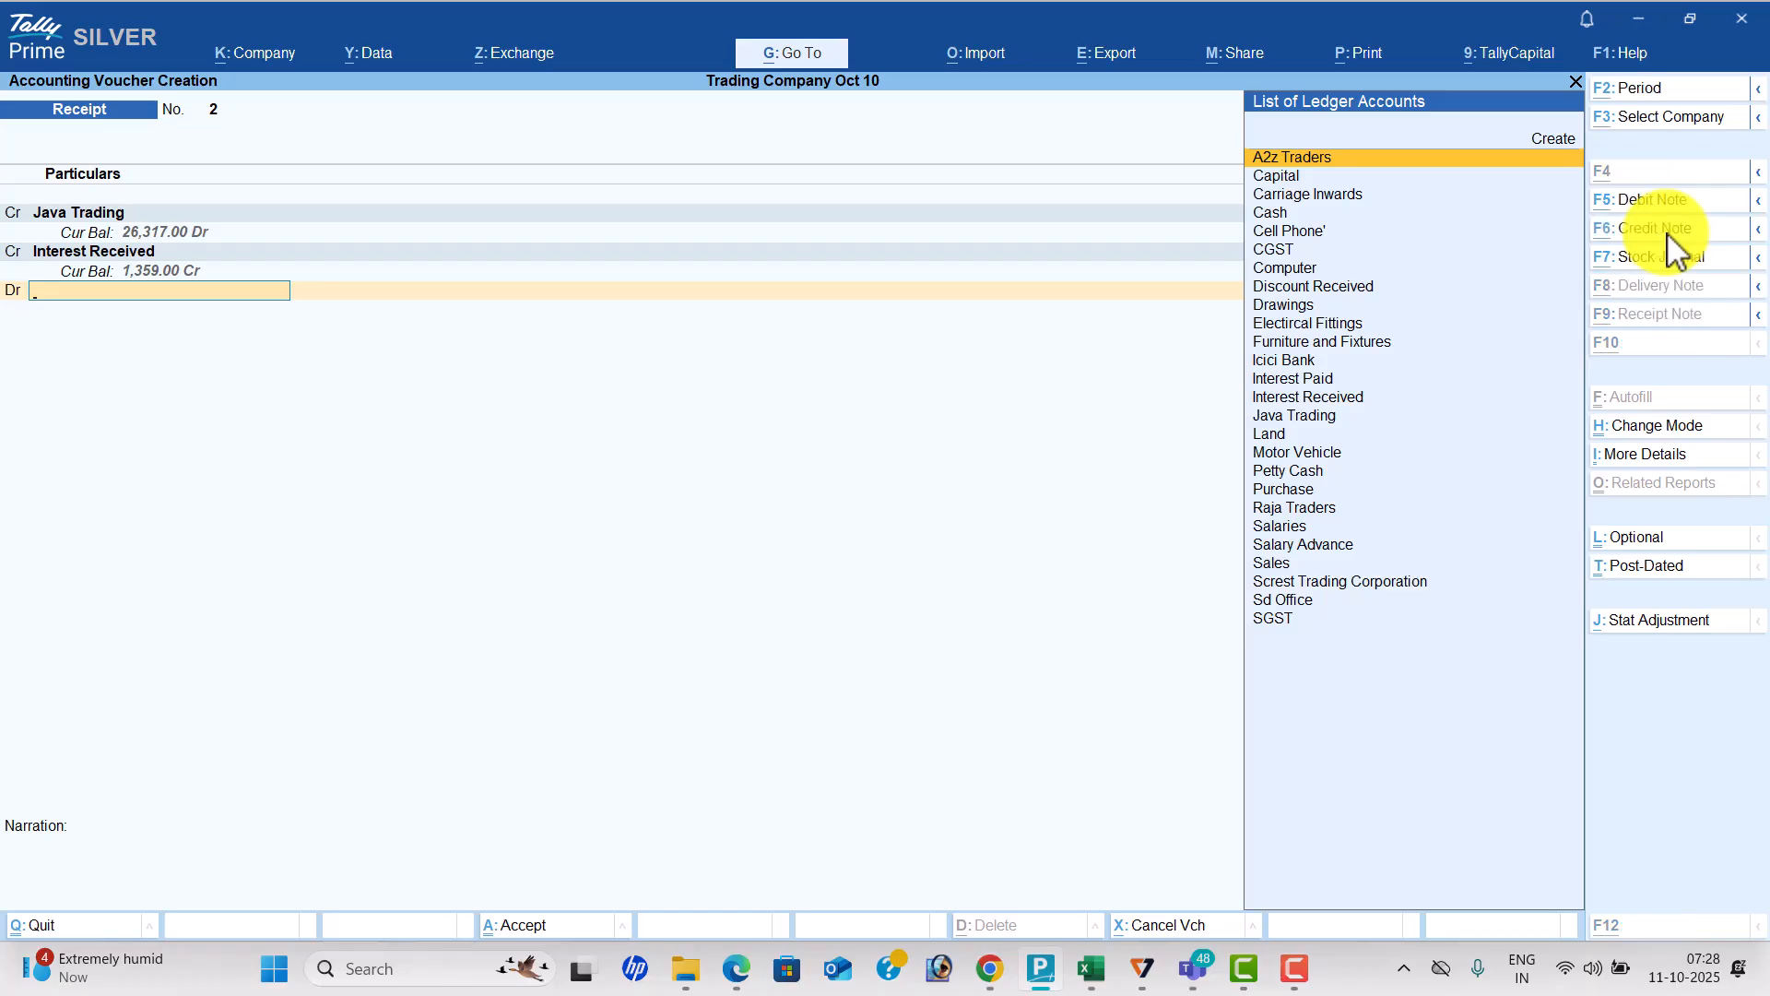
Debit Icici Bank with the full receipt amount and save the receipt voucher.
{"action": "key", "text": "alt+Tab"}
{"action": "key", "text": "alt+Tab"}
{"action": "type", "text": "I"}
{"action": "key", "text": "Return"}
{"action": "key", "text": "Return"}
{"action": "key", "text": "Return"}
{"action": "key", "text": "Return"}
Find the December return to A2Z Traders in the exercise PDF, then switch to TallyPrime and change the voucher type to Debit Note.
{"action": "key", "text": "alt+Tab"}
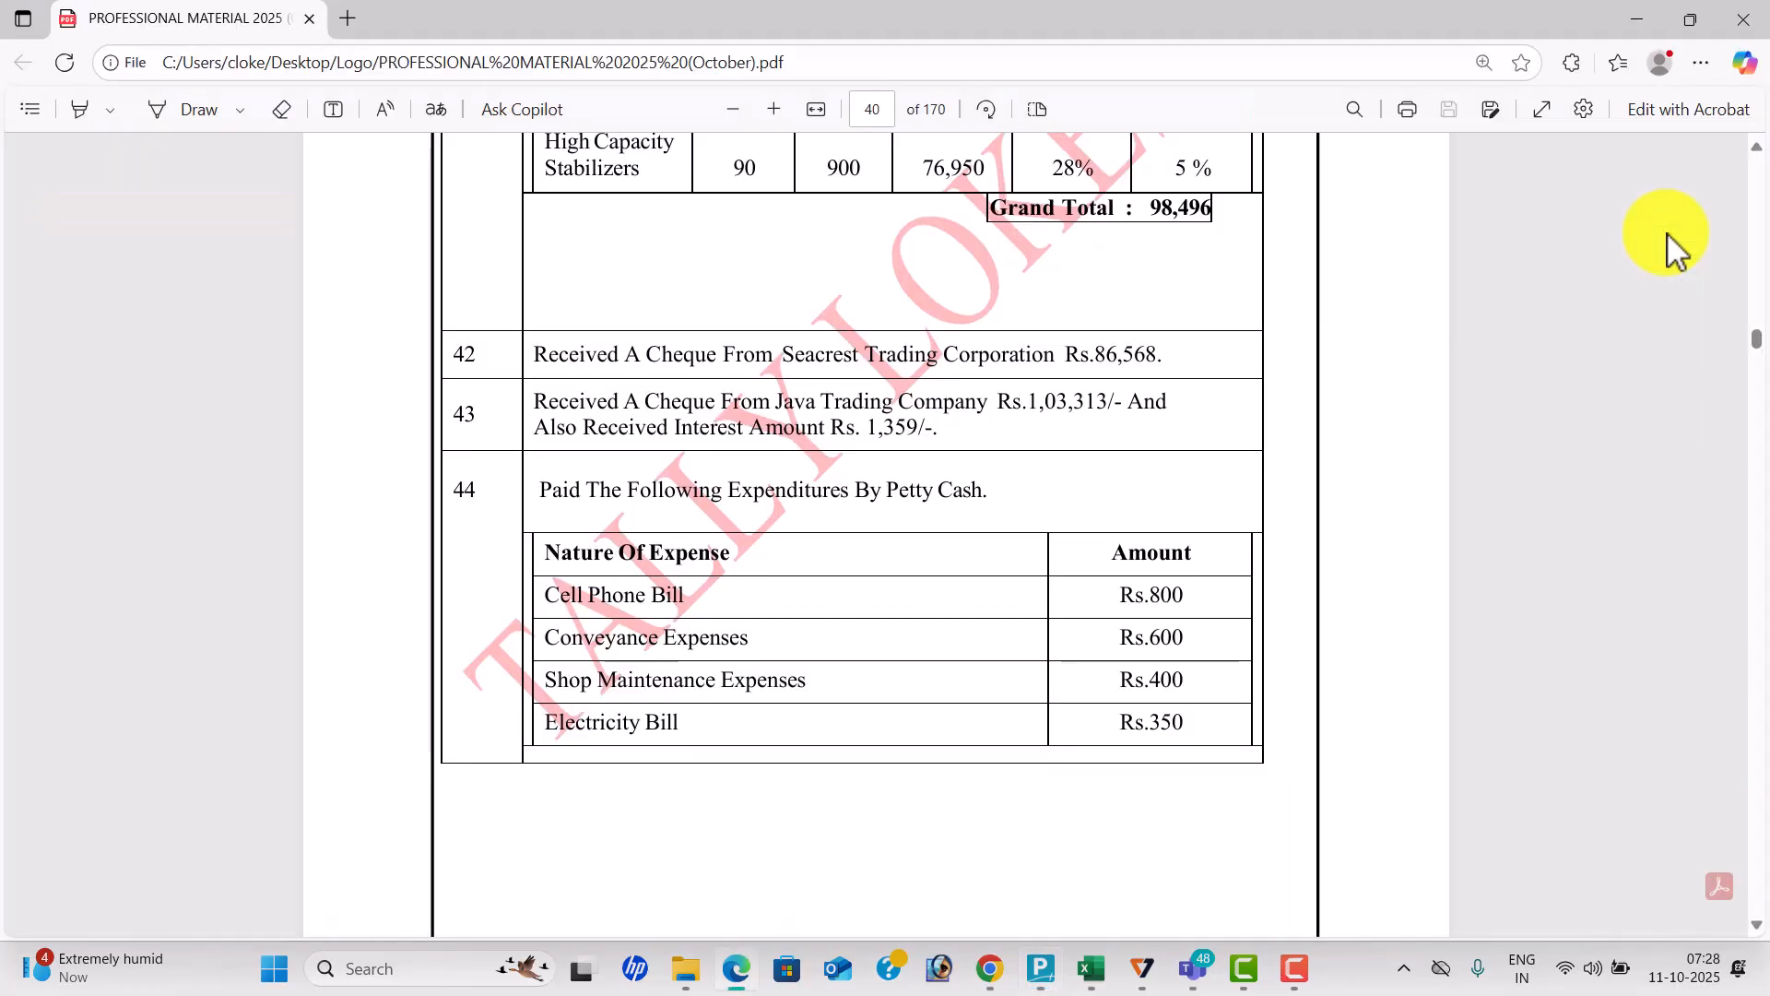
{"action": "scroll", "coordinate": [1667, 232], "scroll_direction": "down", "scroll_amount": 8}
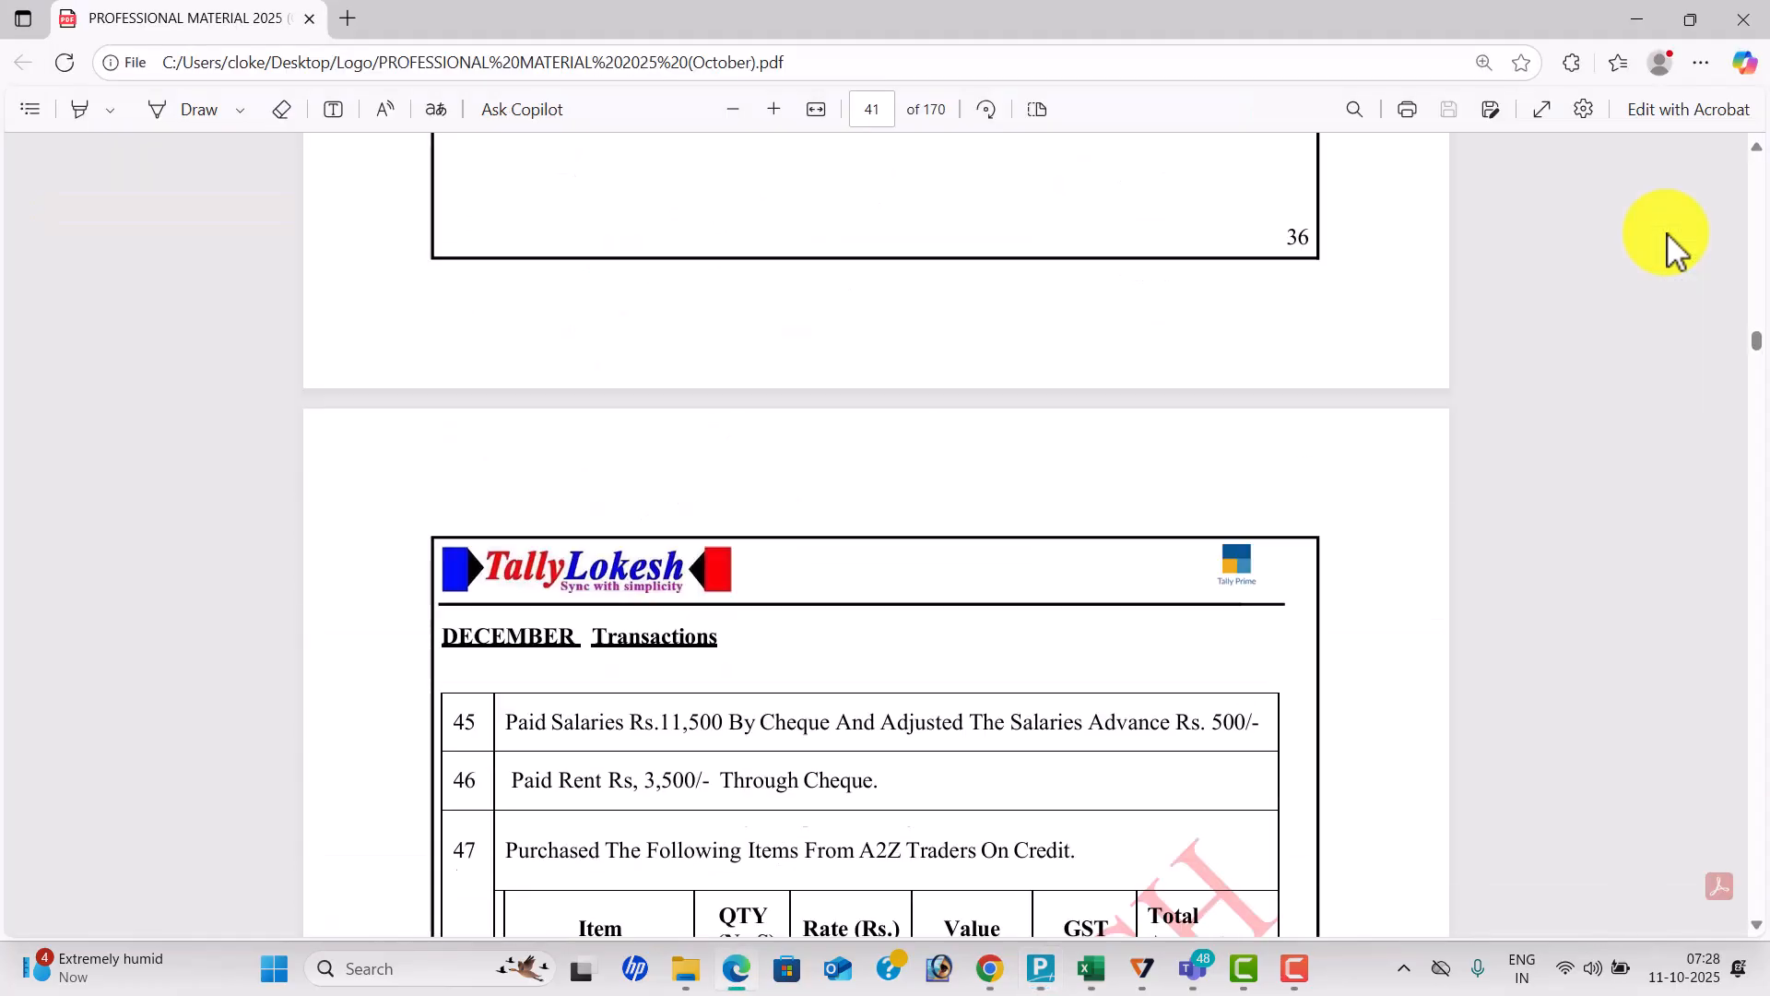
{"action": "scroll", "coordinate": [1667, 232], "scroll_direction": "down", "scroll_amount": 4}
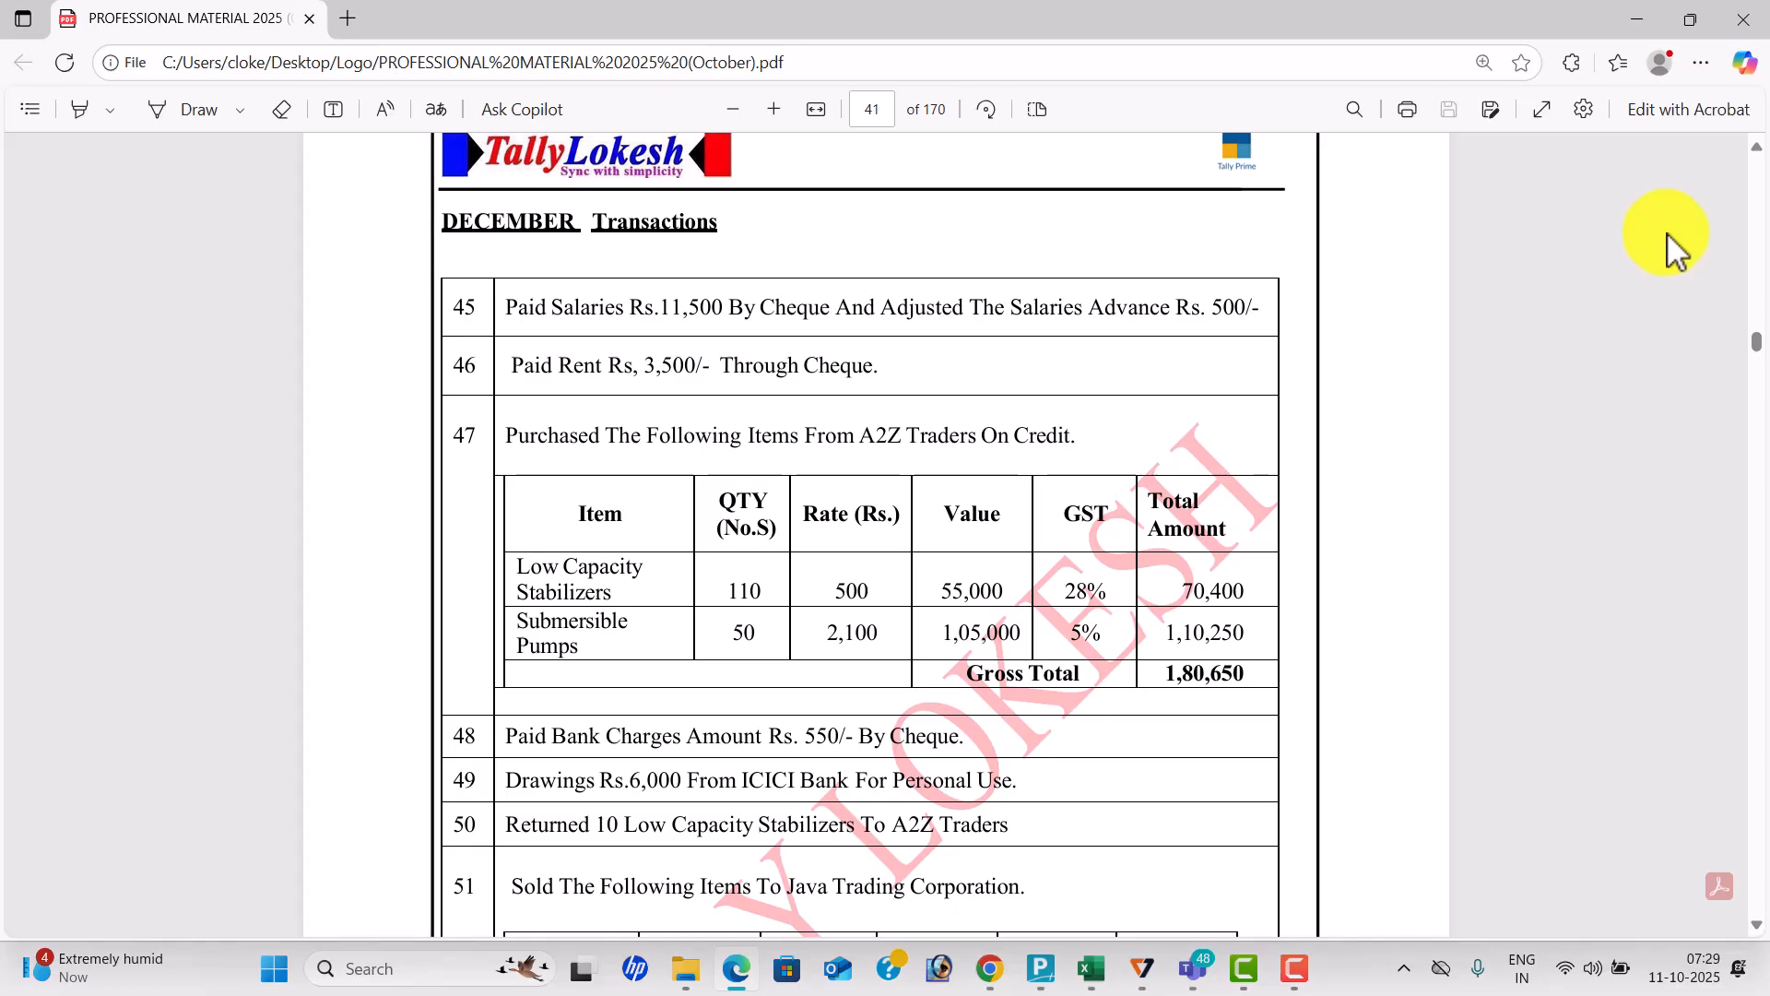
{"action": "scroll", "coordinate": [1667, 233], "scroll_direction": "down", "scroll_amount": 3}
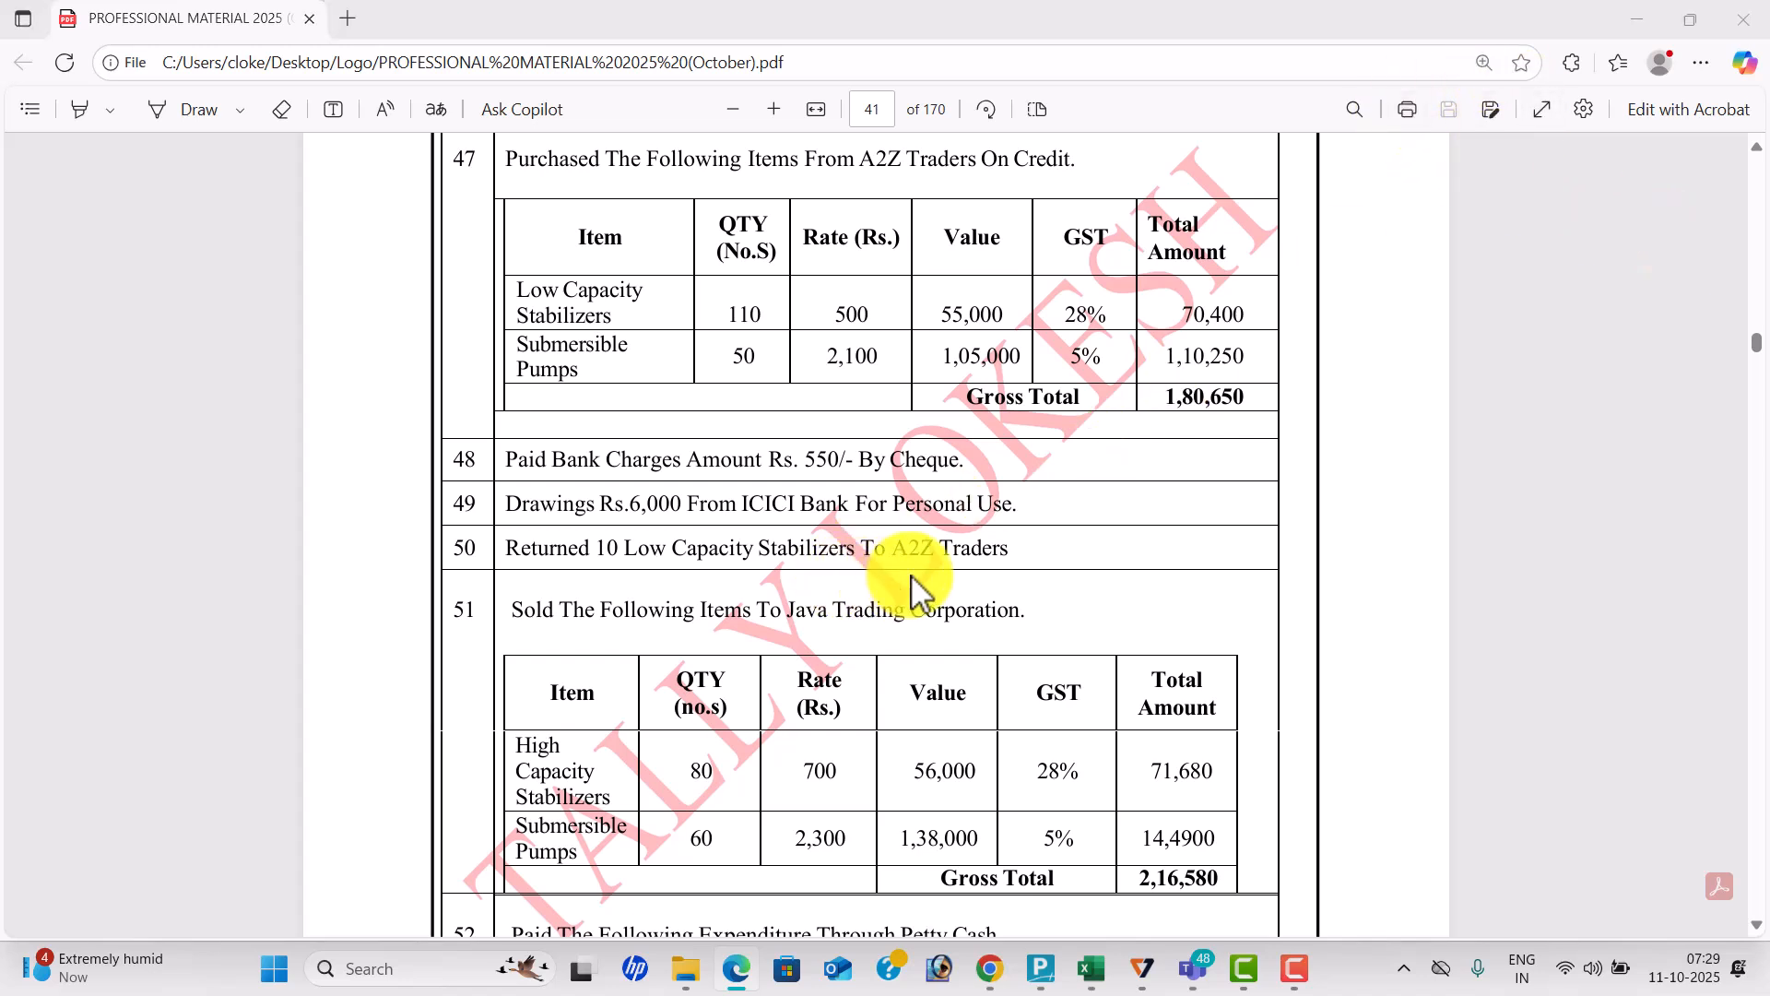
{"action": "key", "text": "alt+Tab"}
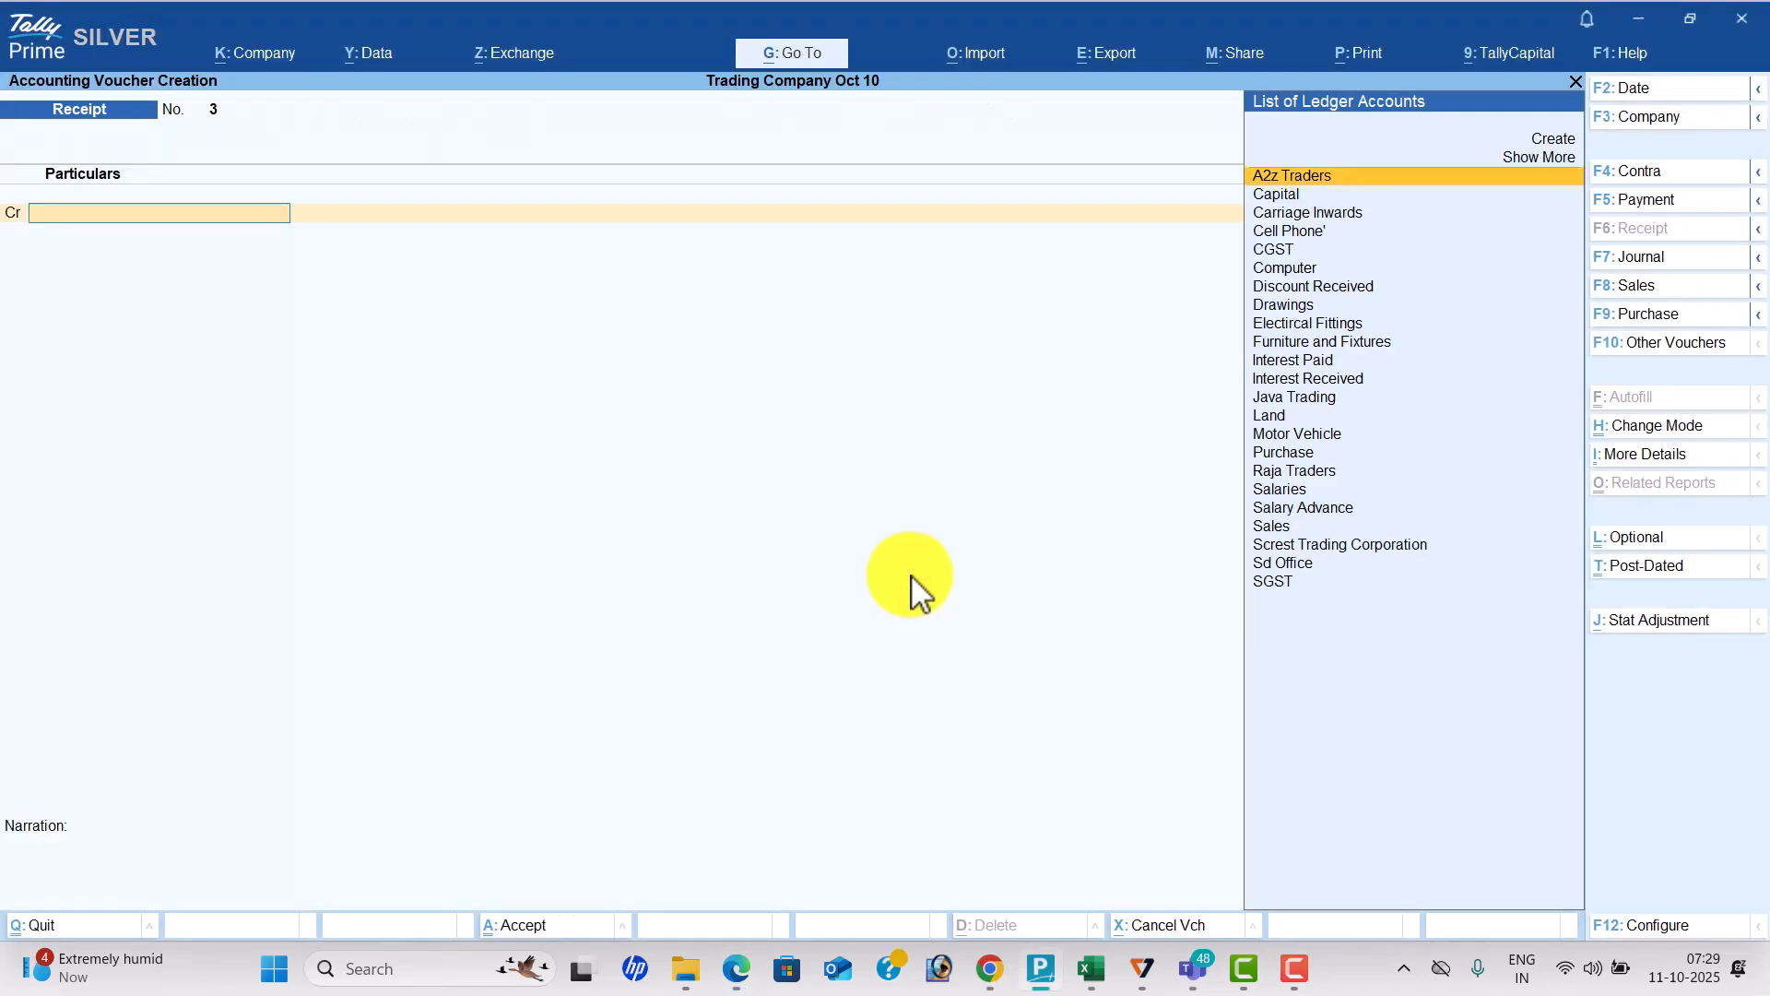
{"action": "left_click", "coordinate": [1695, 343]}
{"action": "key", "text": "Up"}
{"action": "key", "text": "Up"}
{"action": "key", "text": "Up"}
{"action": "key", "text": "Up"}
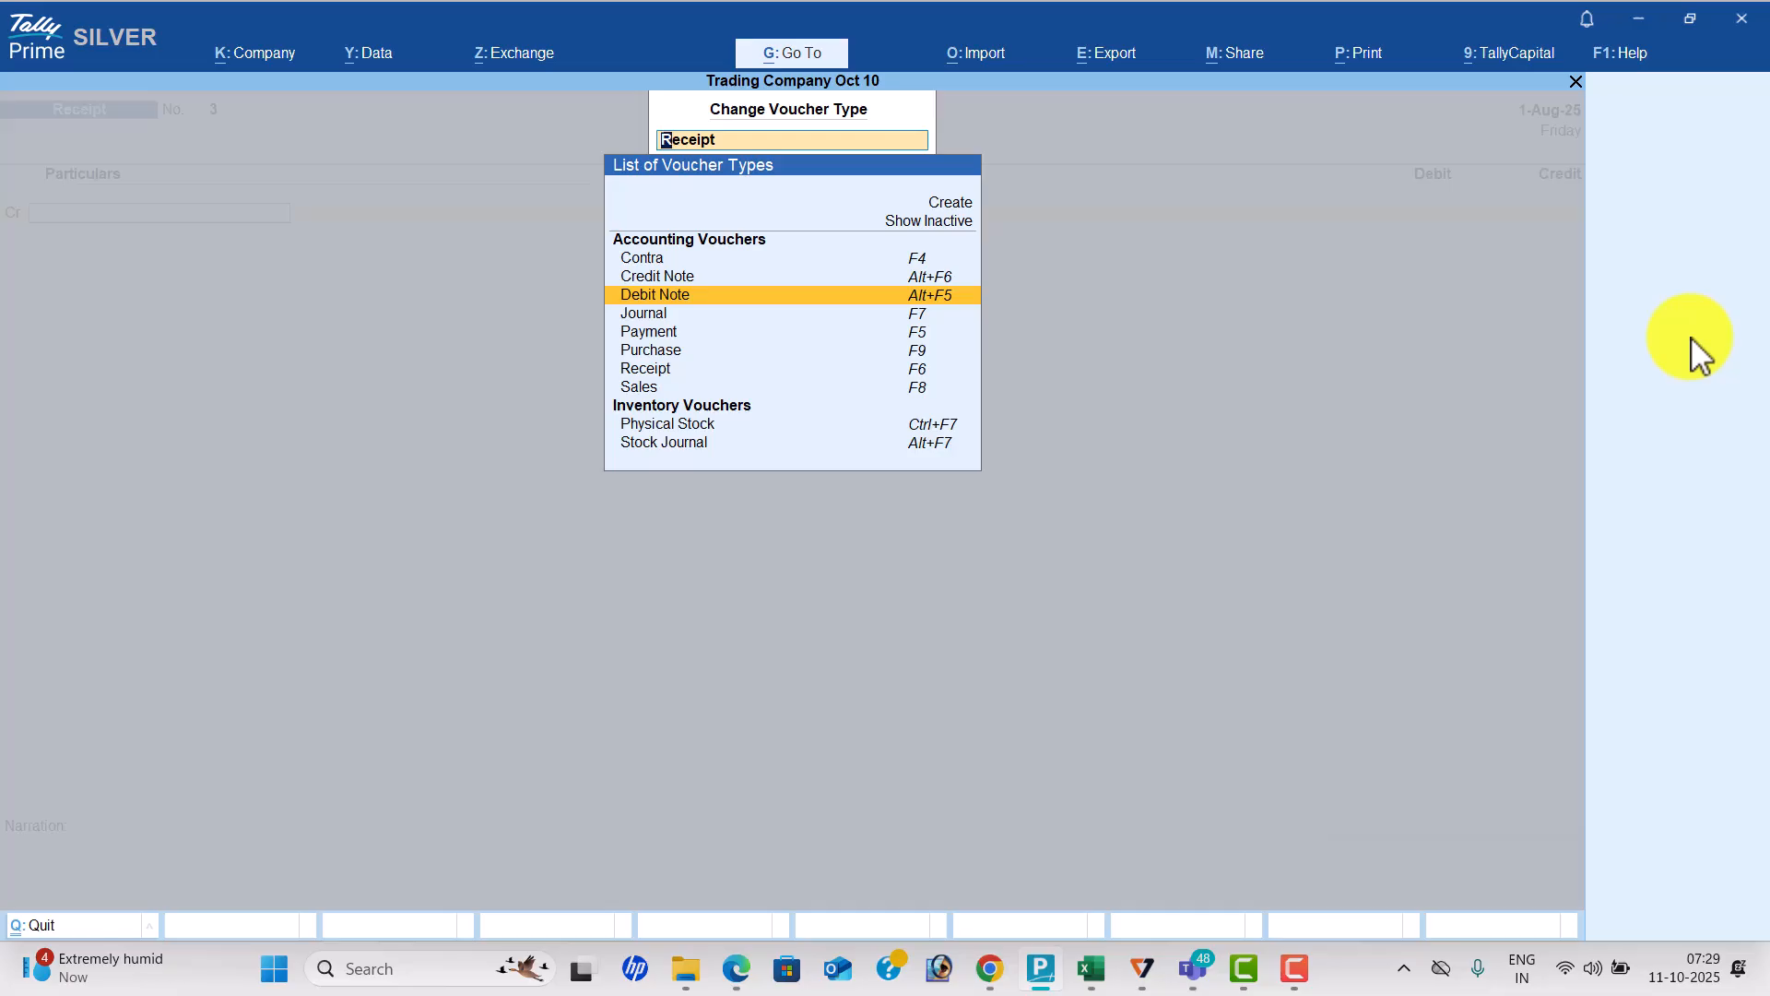
{"action": "key", "text": "Return"}
Set A2z Traders as the debit note's party, pass the dispatch details without entries, and choose the Purchase ledger.
{"action": "key", "text": "Return"}
{"action": "key", "text": "Escape"}
{"action": "key", "text": "Return"}
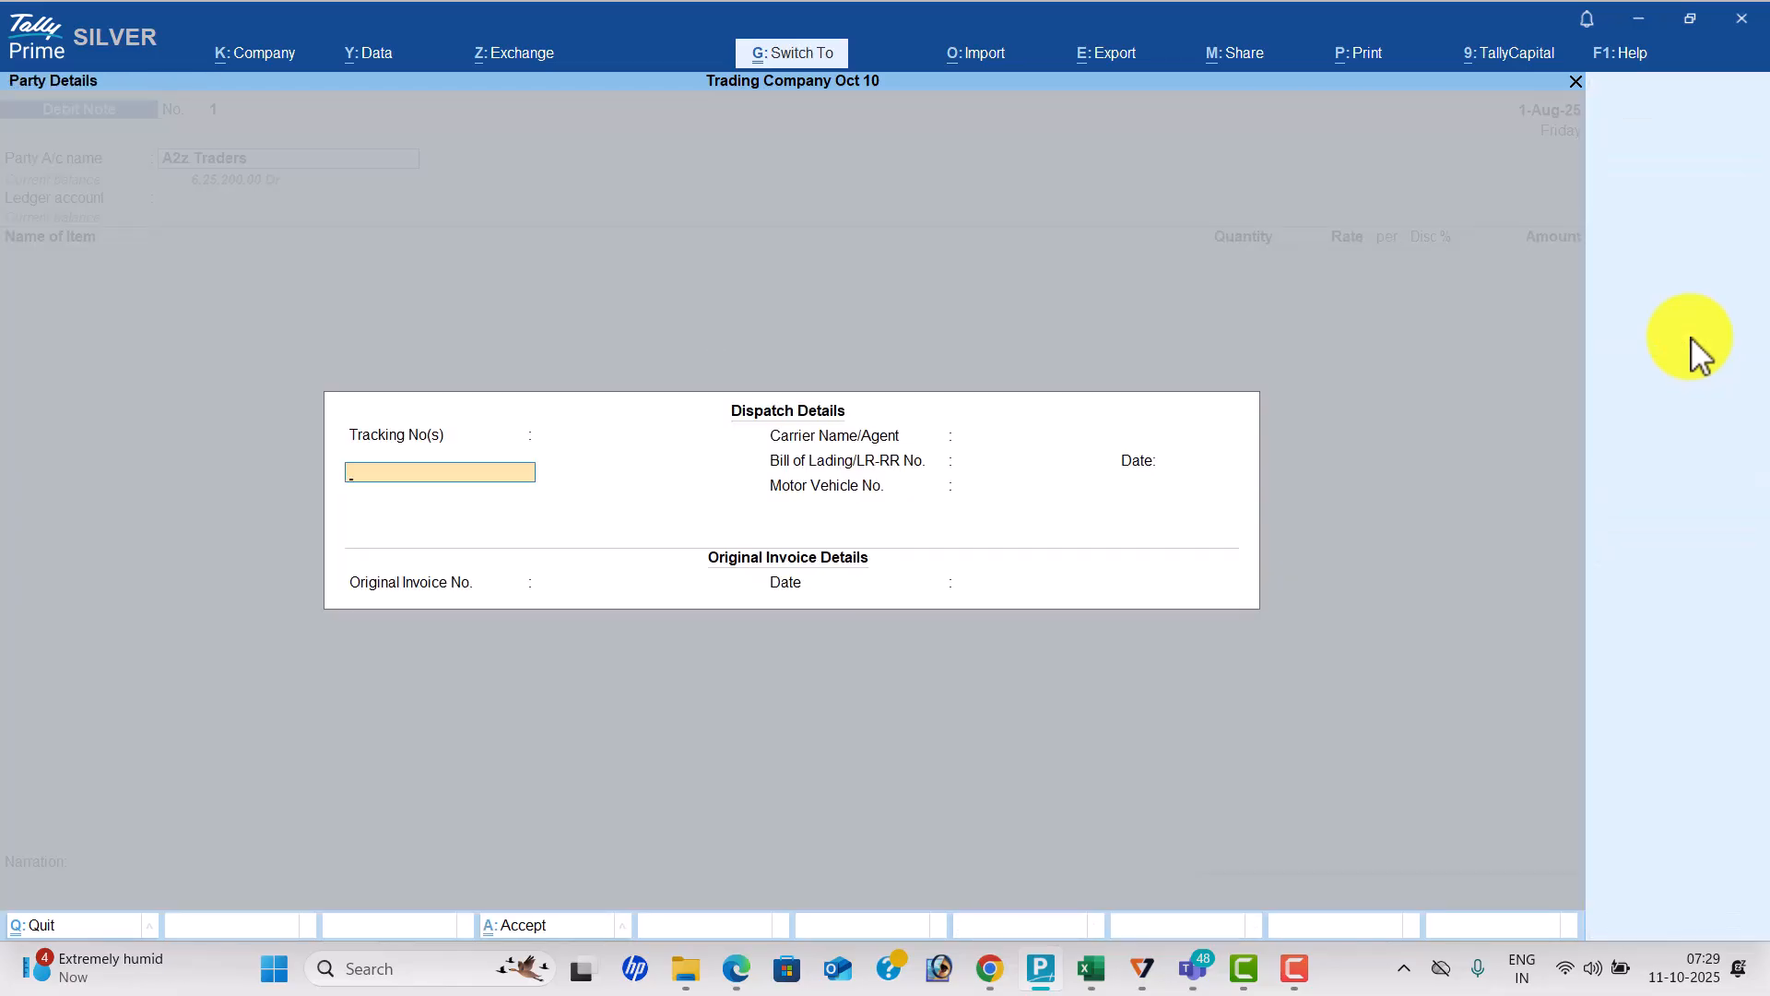
{"action": "key", "text": "Escape"}
{"action": "key", "text": "Return"}
Enter 10 nos of Low Capacity Stabilizers at the suggested rate of 400 and end the item list.
{"action": "type", "text": "L"}
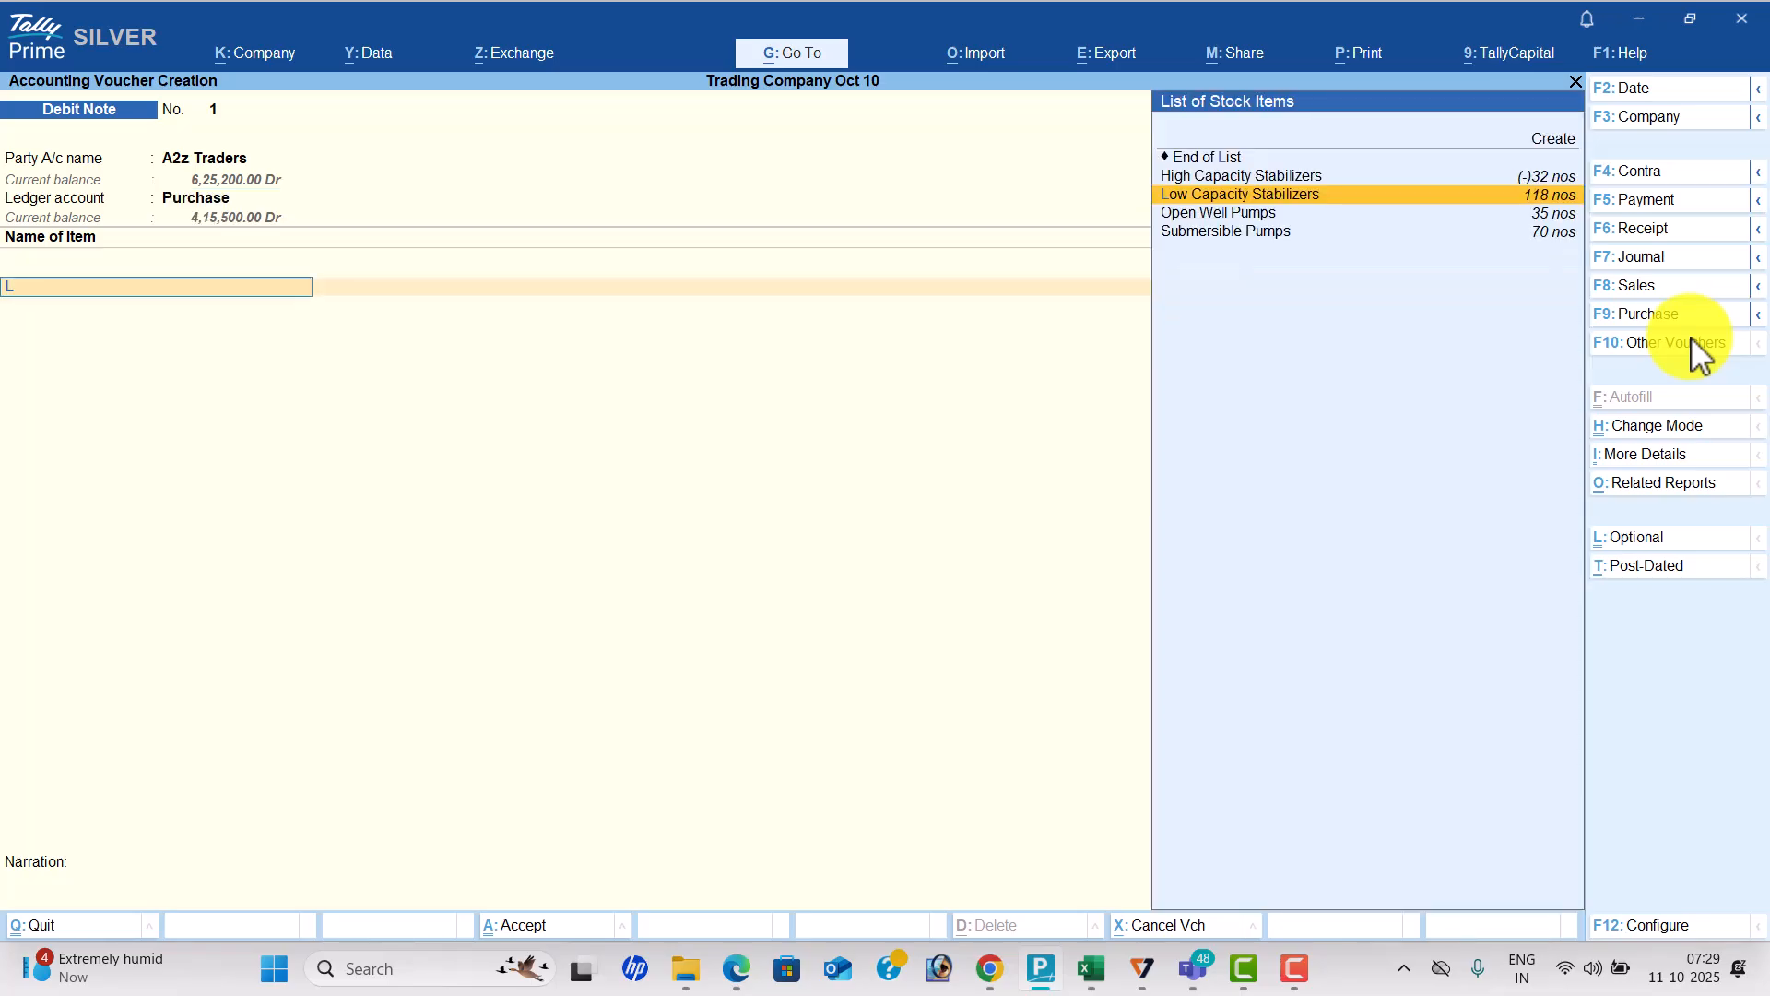
{"action": "key", "text": "Return"}
{"action": "type", "text": "10"}
{"action": "key", "text": "Return"}
{"action": "key", "text": "Return"}
{"action": "key", "text": "Return"}
{"action": "key", "text": "Return"}
{"action": "key", "text": "Return"}
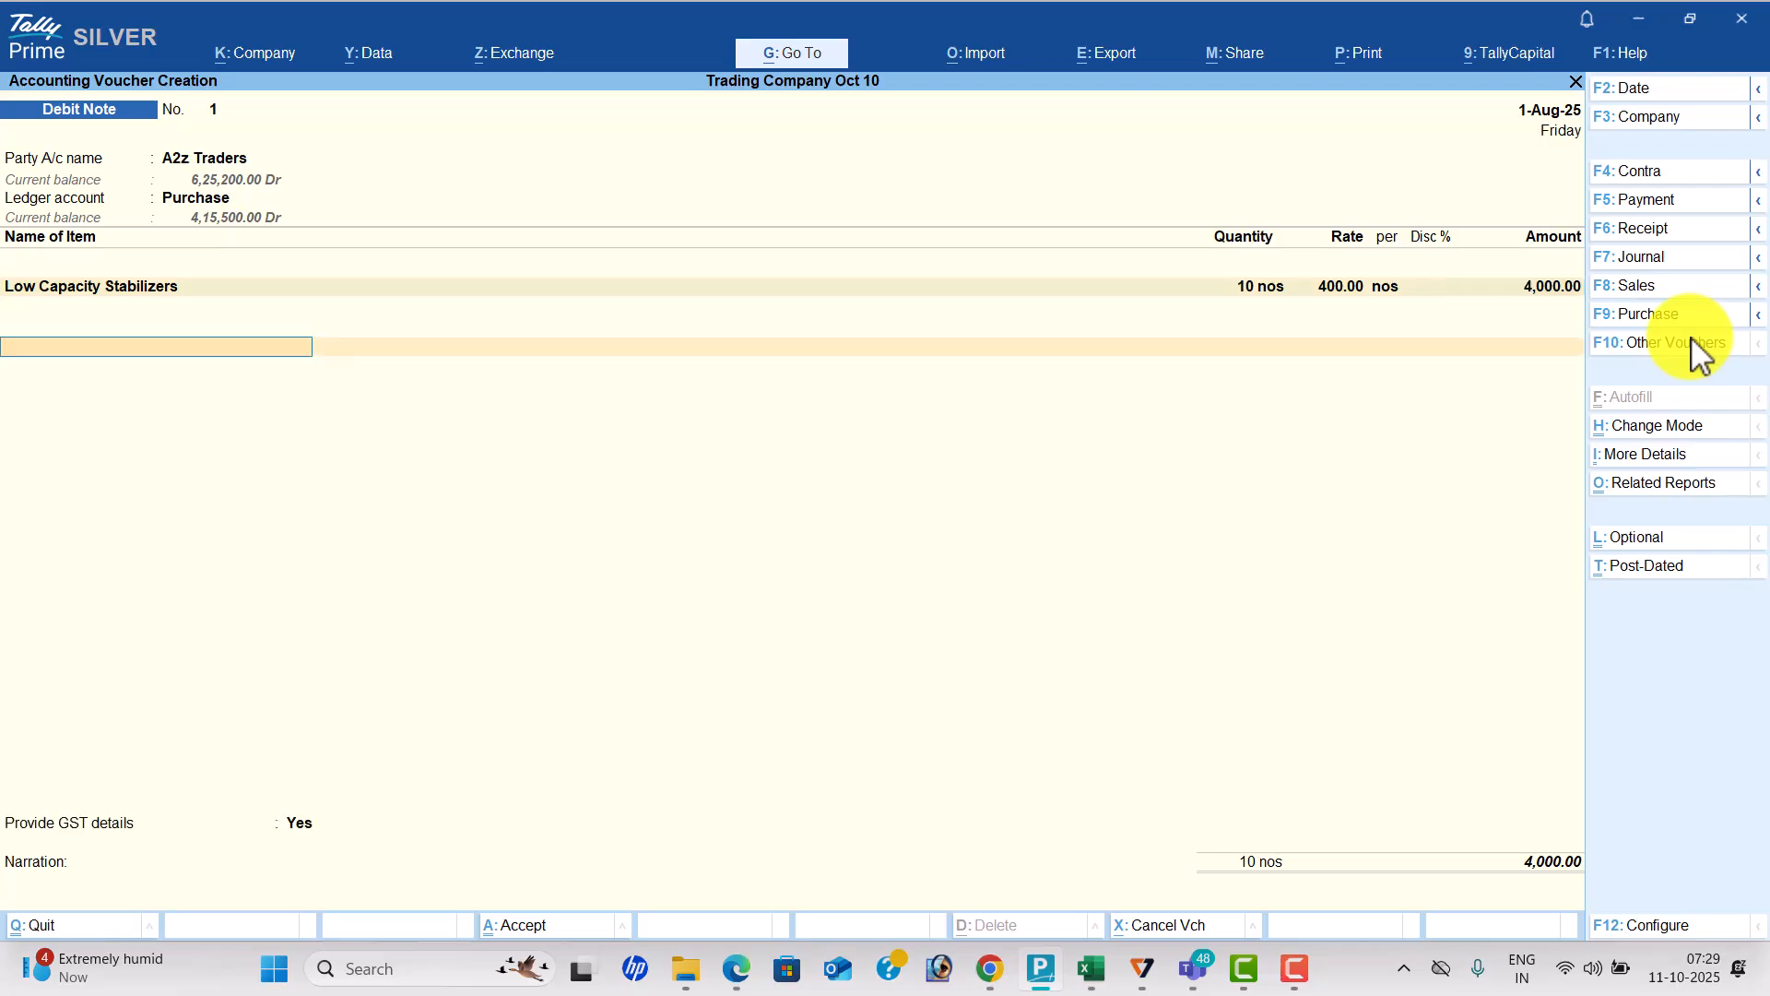
Add the CGST and SGST ledgers to the debit note with their calculated amounts and close the tax ledger list.
{"action": "type", "text": "Cg"}
{"action": "key", "text": "Return"}
{"action": "key", "text": "Return"}
{"action": "type", "text": "Sg"}
{"action": "key", "text": "Return"}
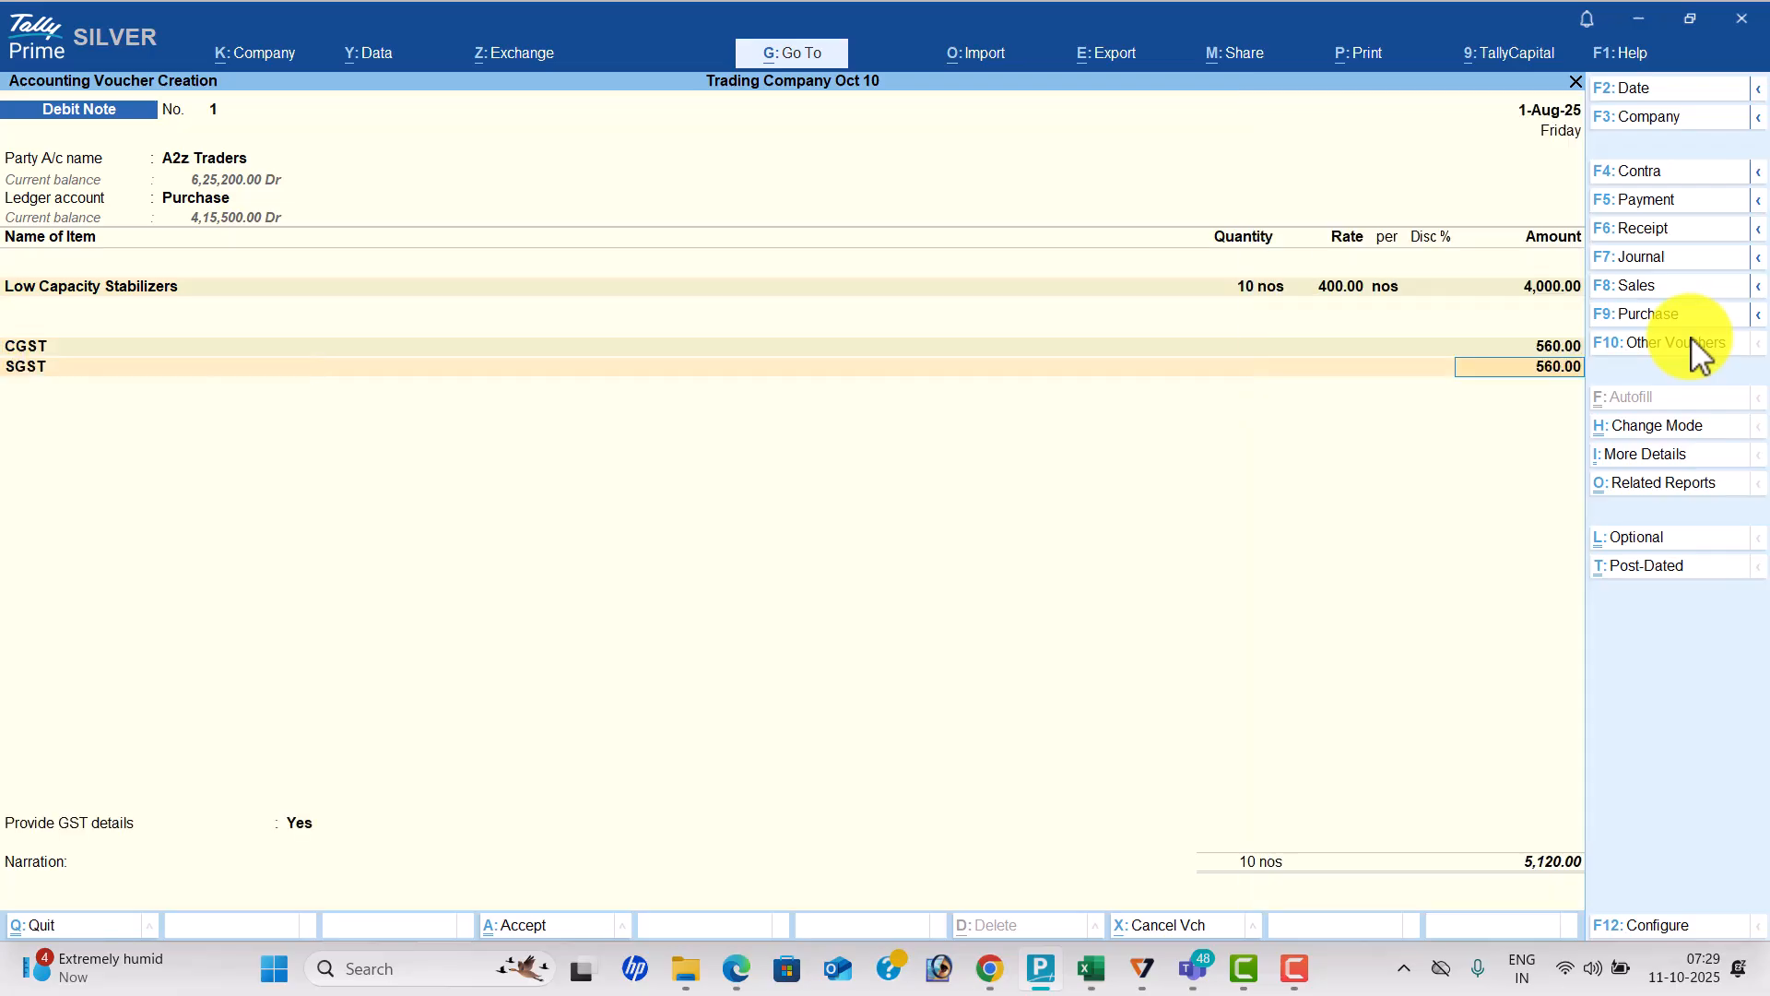
{"action": "key", "text": "Return"}
{"action": "key", "text": "Return"}
Set Provide GST details to No and save the A2z Traders debit note without a narration.
{"action": "type", "text": "n"}
{"action": "key", "text": "Return"}
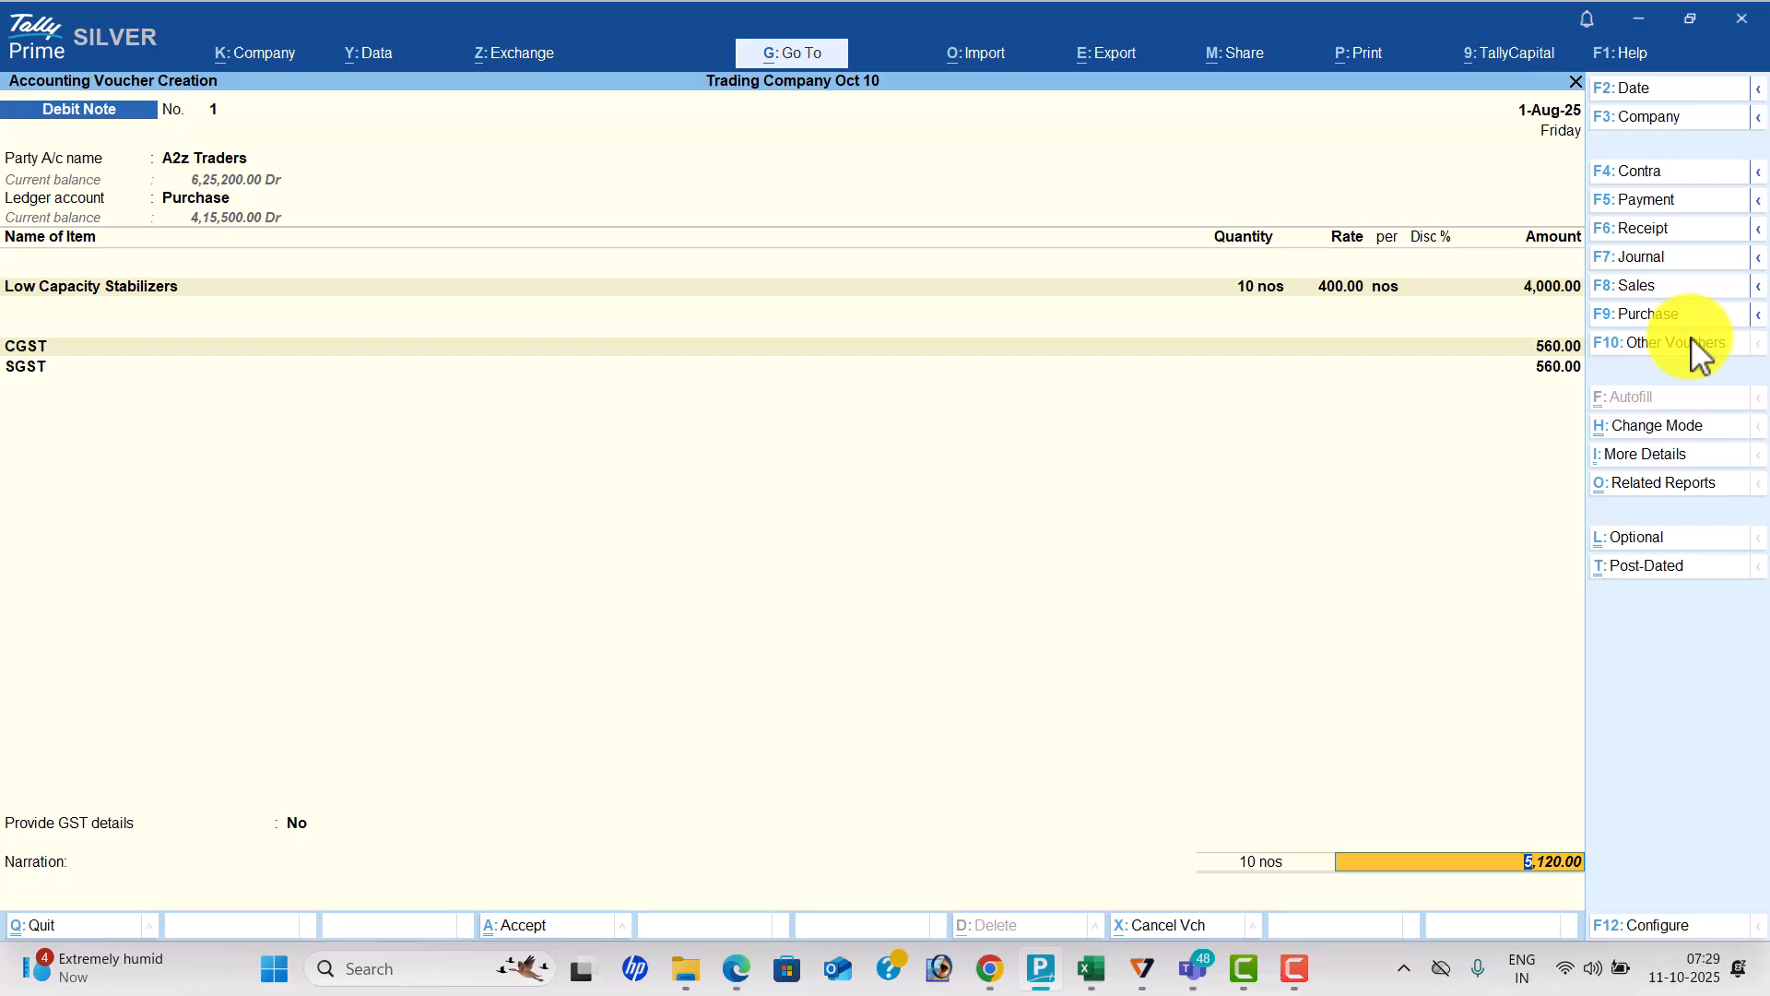
{"action": "key", "text": "Return"}
{"action": "key", "text": "Return"}
{"action": "key", "text": "Return"}
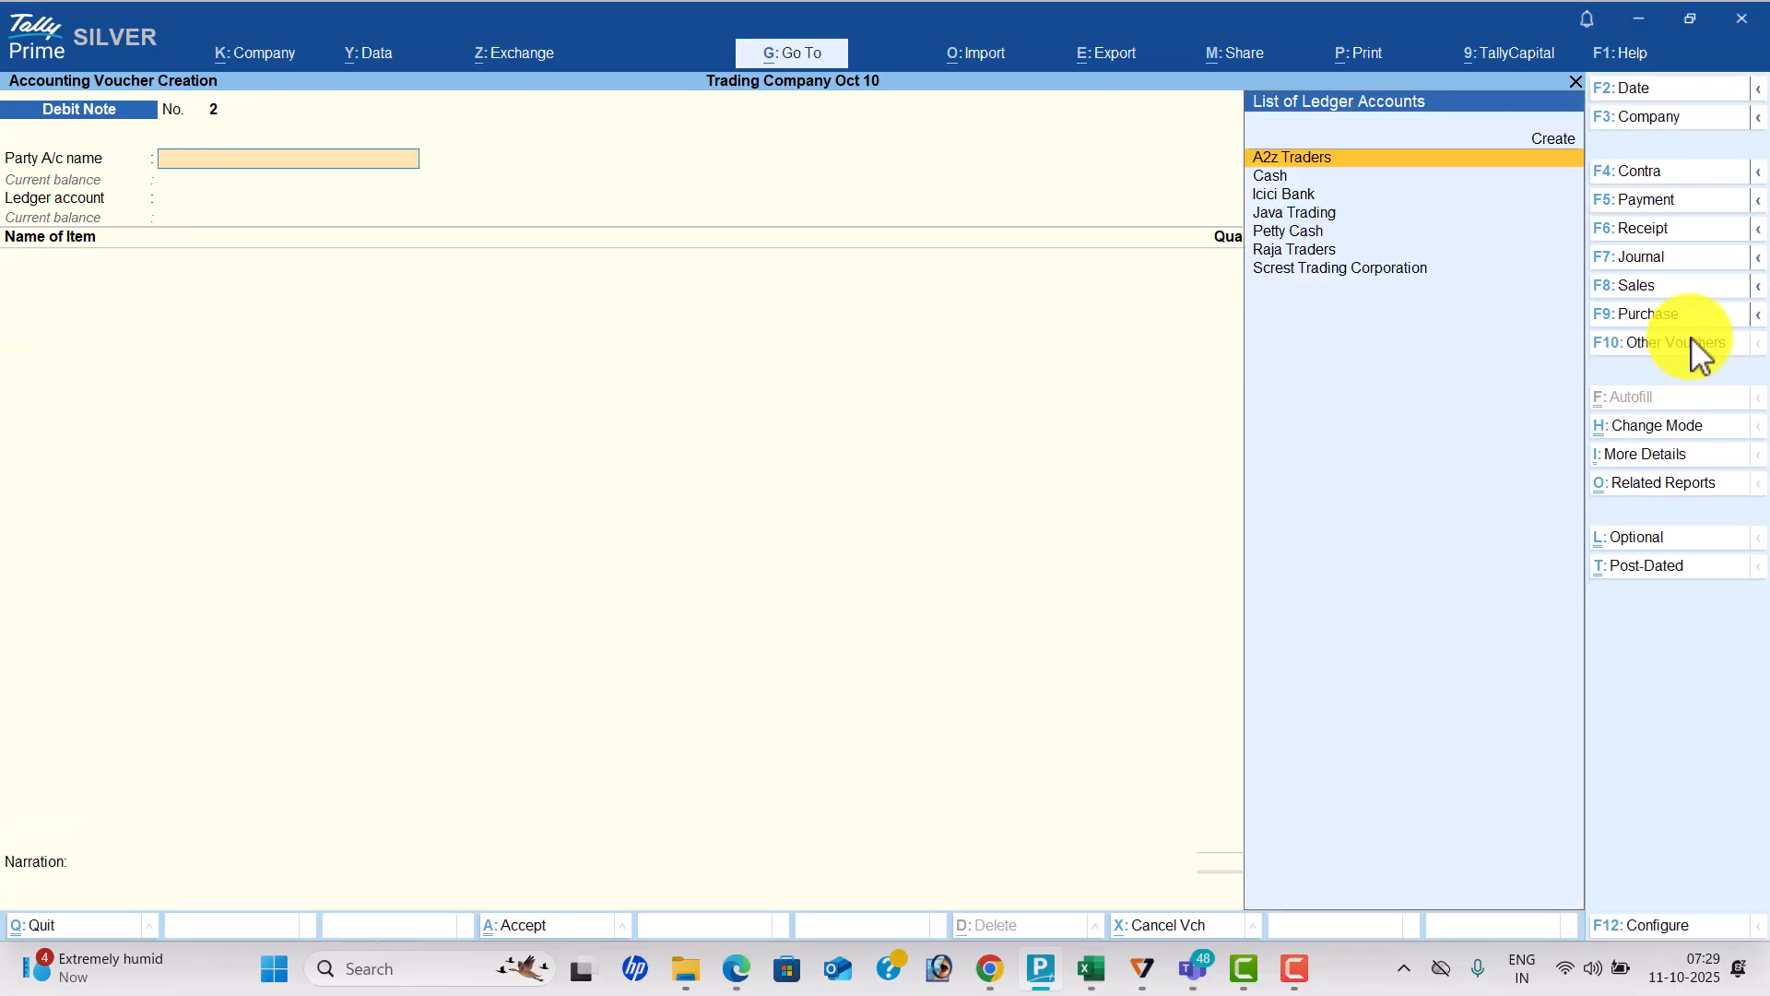
Find Java Trading Corporation's returned items in exercise entry 54, then switch to TallyPrime and change the voucher type to Credit Note.
{"action": "key", "text": "alt+Tab"}
{"action": "scroll", "coordinate": [1691, 338], "scroll_direction": "down", "scroll_amount": 3}
{"action": "scroll", "coordinate": [1695, 343], "scroll_direction": "down", "scroll_amount": 1}
{"action": "scroll", "coordinate": [1694, 352], "scroll_direction": "down", "scroll_amount": 8}
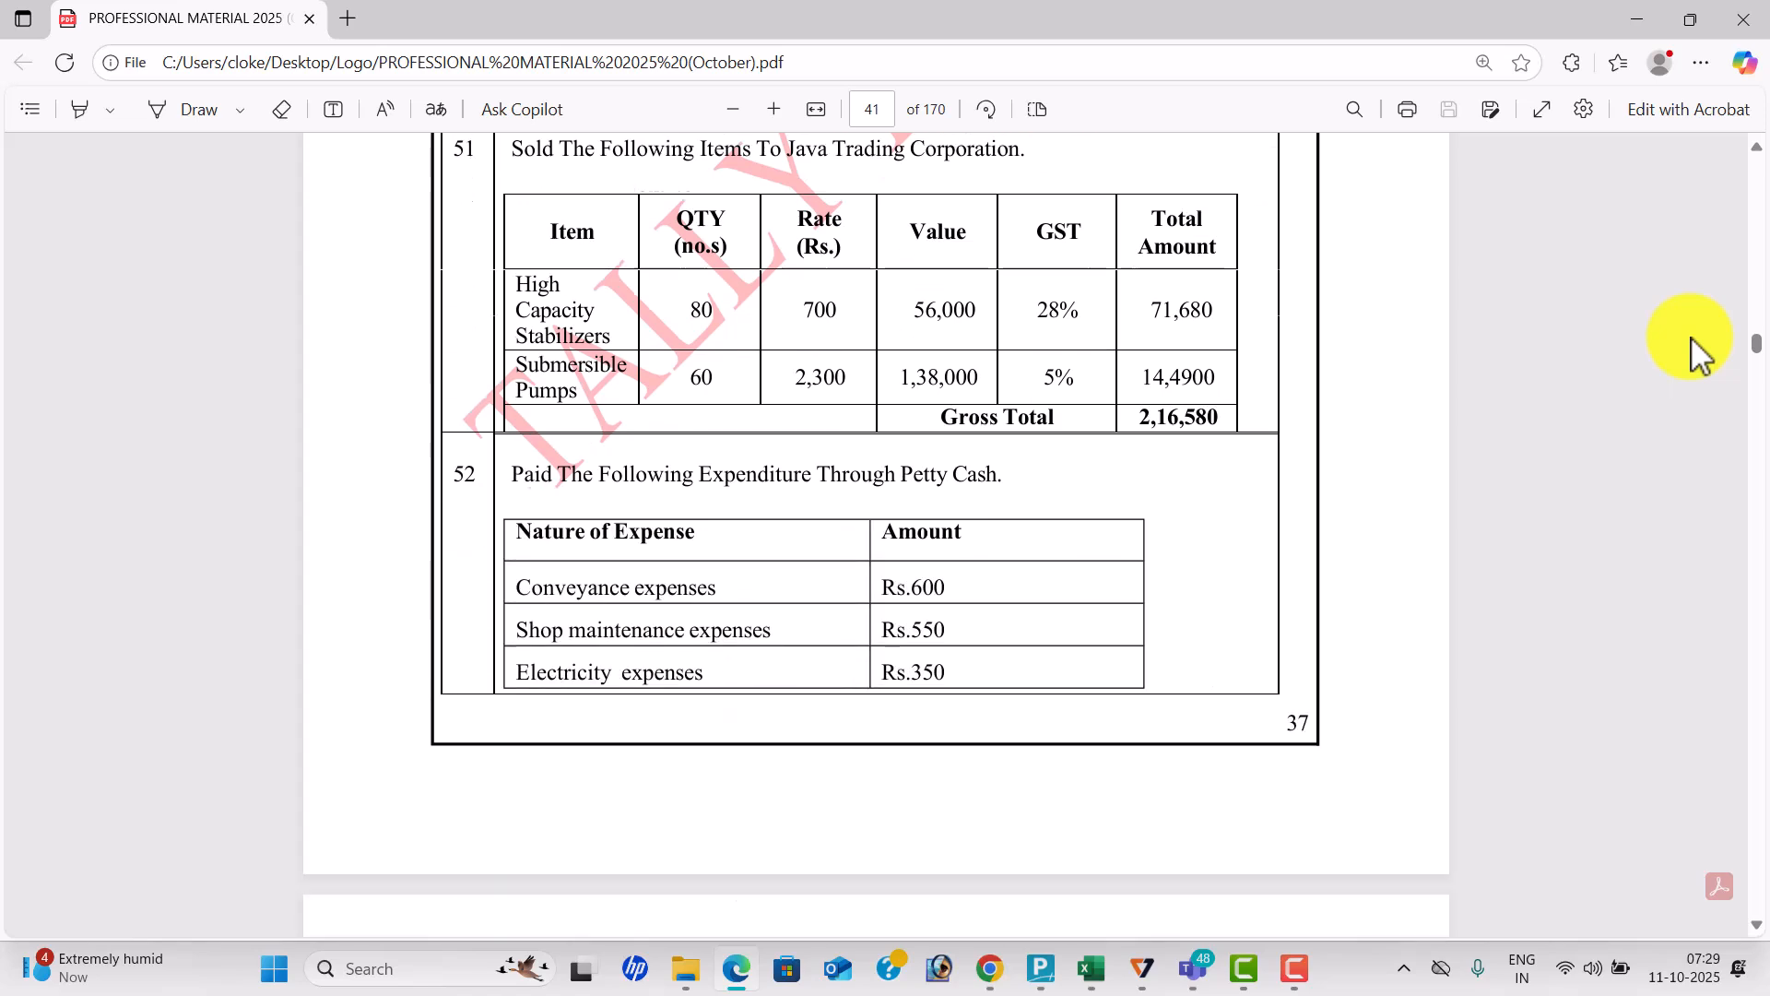
{"action": "scroll", "coordinate": [1695, 352], "scroll_direction": "down", "scroll_amount": 6}
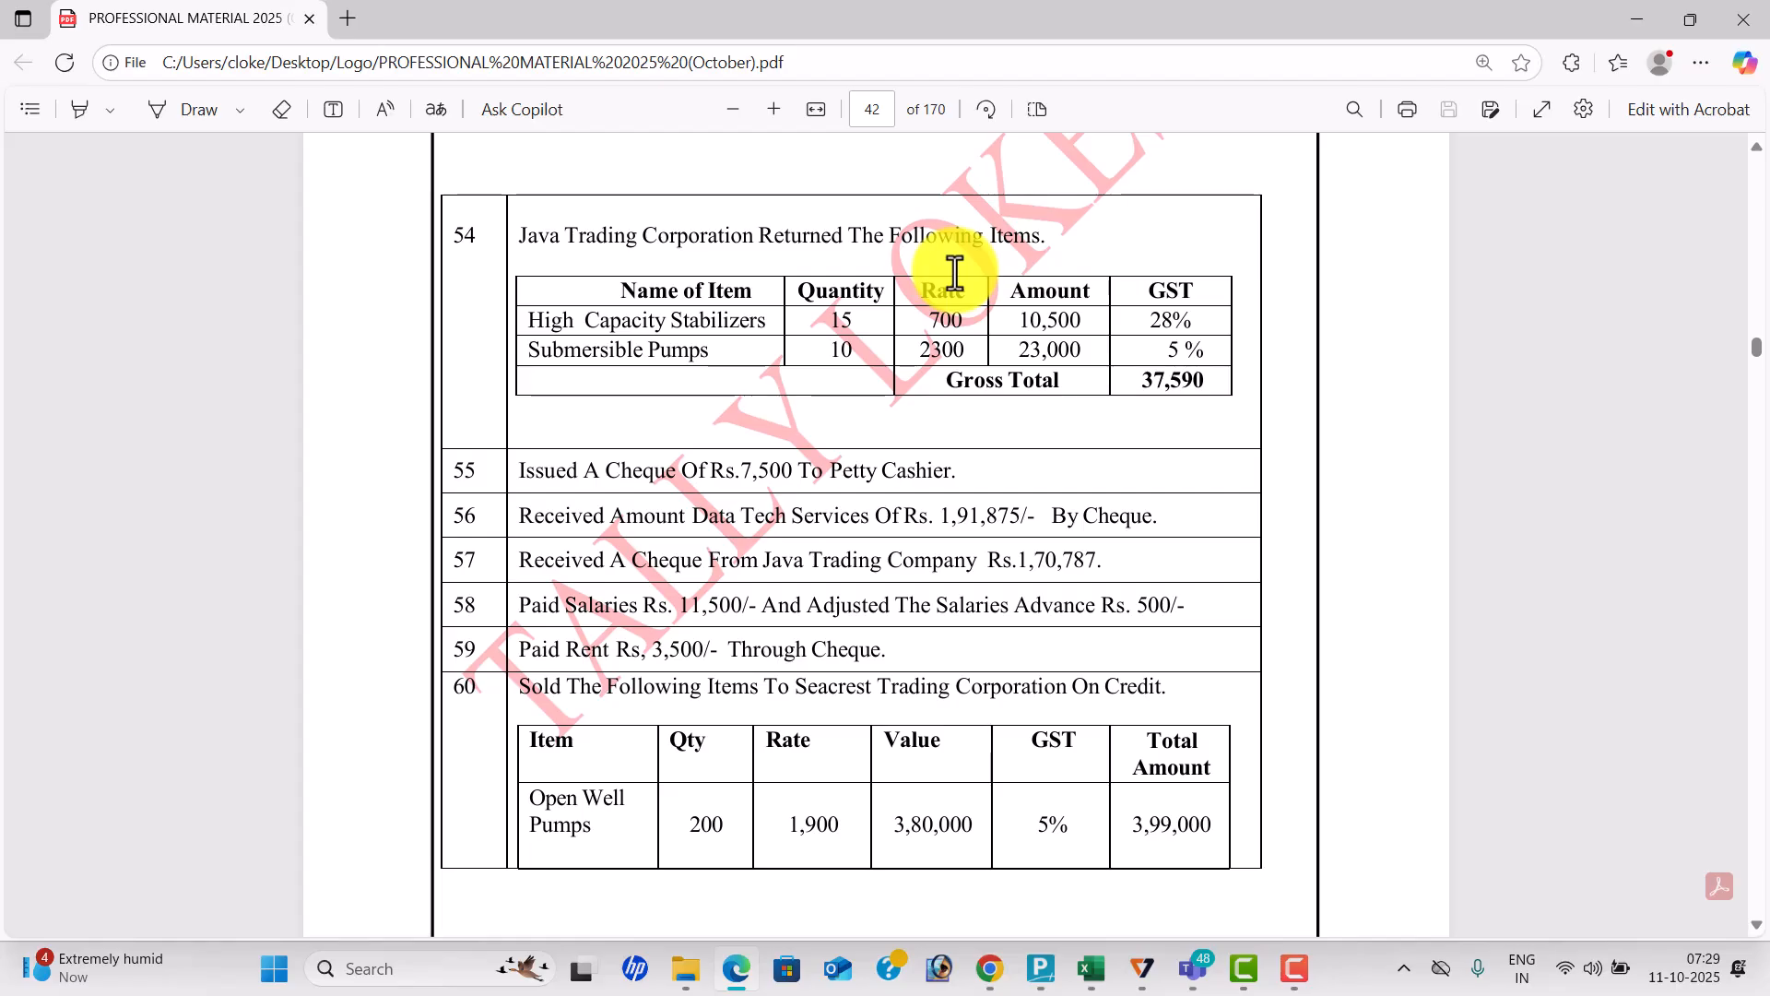
{"action": "key", "text": "alt+Tab"}
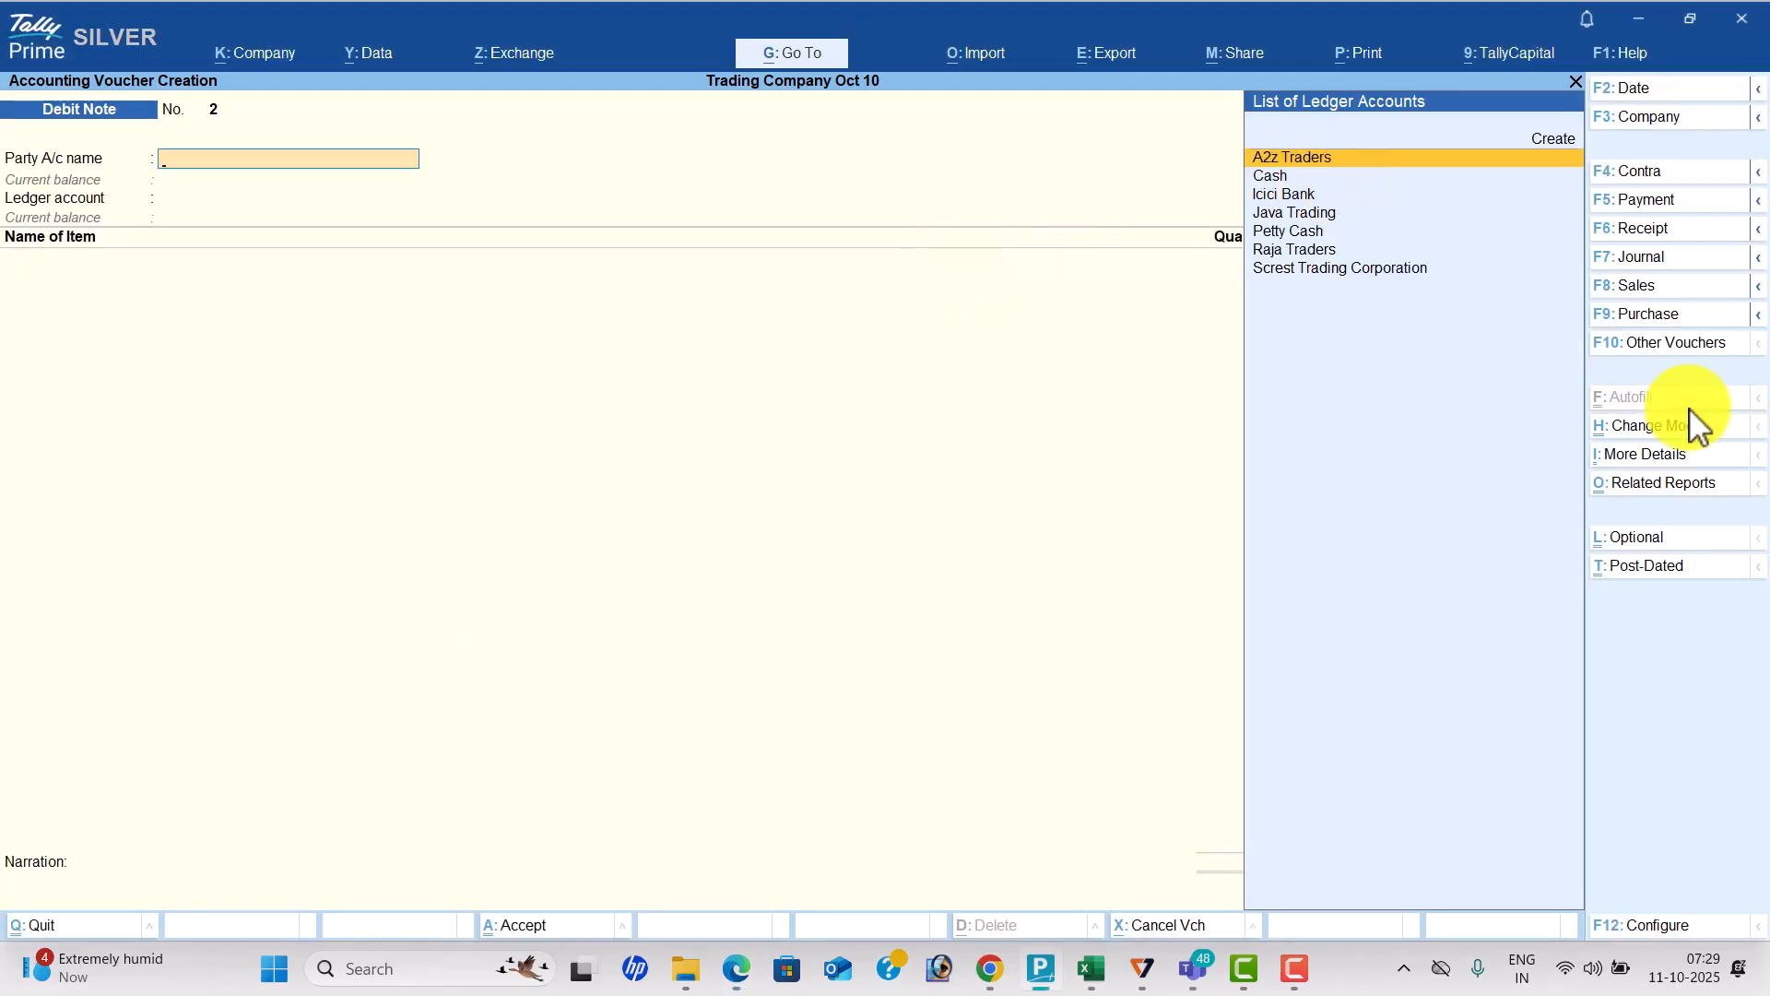
{"action": "left_click", "coordinate": [1674, 351]}
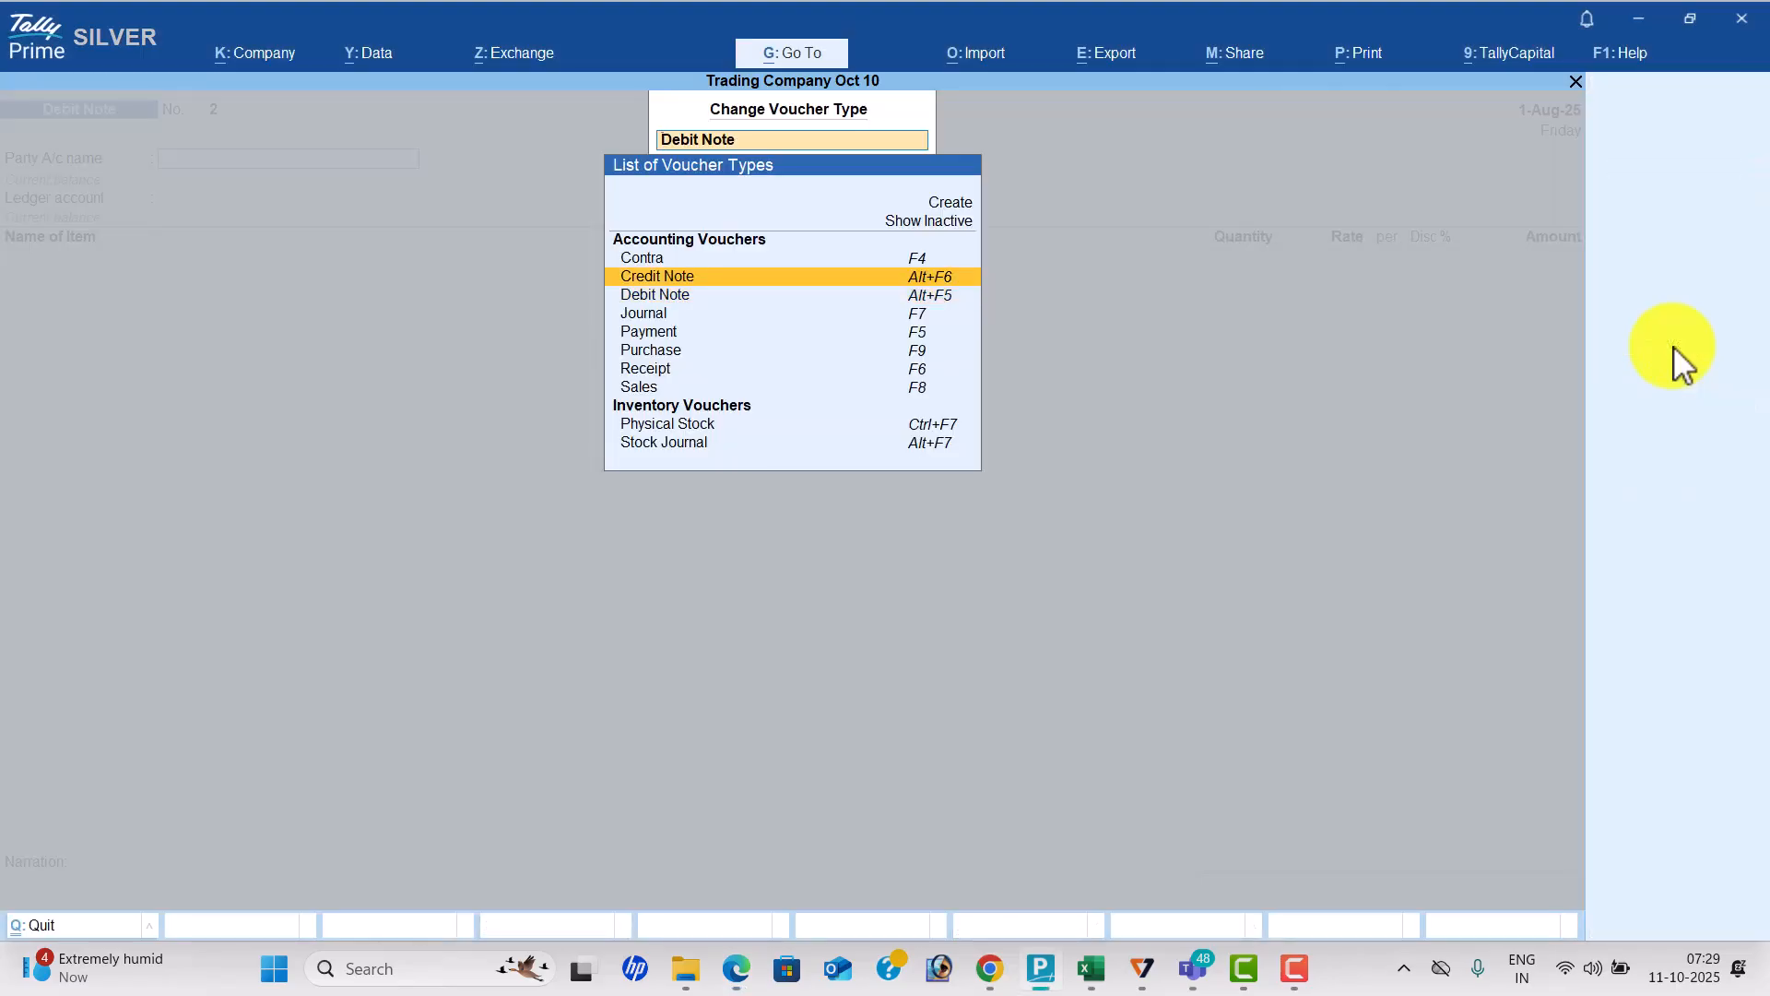
{"action": "key", "text": "Up"}
{"action": "key", "text": "Return"}
Set Java Trading as the credit note's party, accept its details, and choose the Sales ledger.
{"action": "type", "text": "ja"}
{"action": "key", "text": "Return"}
{"action": "key", "text": "ctrl+a"}
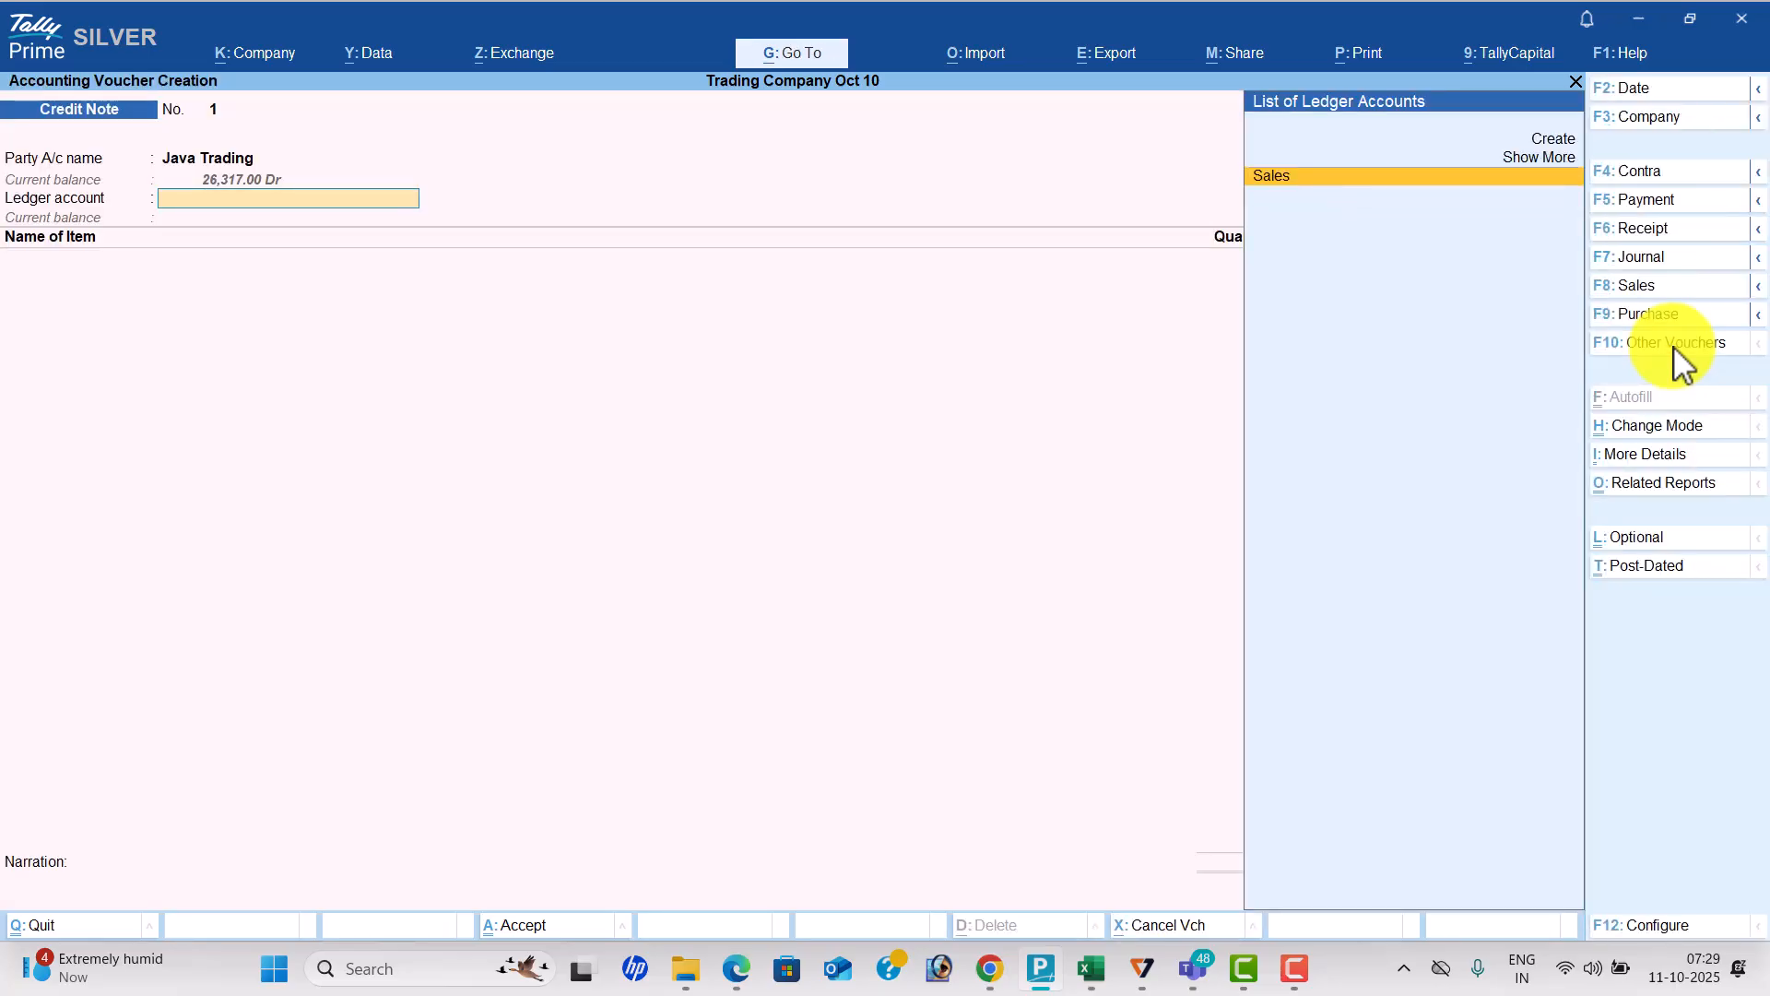
{"action": "key", "text": "Return"}
Enter the returned High Capacity Stabilizers as 15 nos at a rate of 700.
{"action": "key", "text": "alt+Tab"}
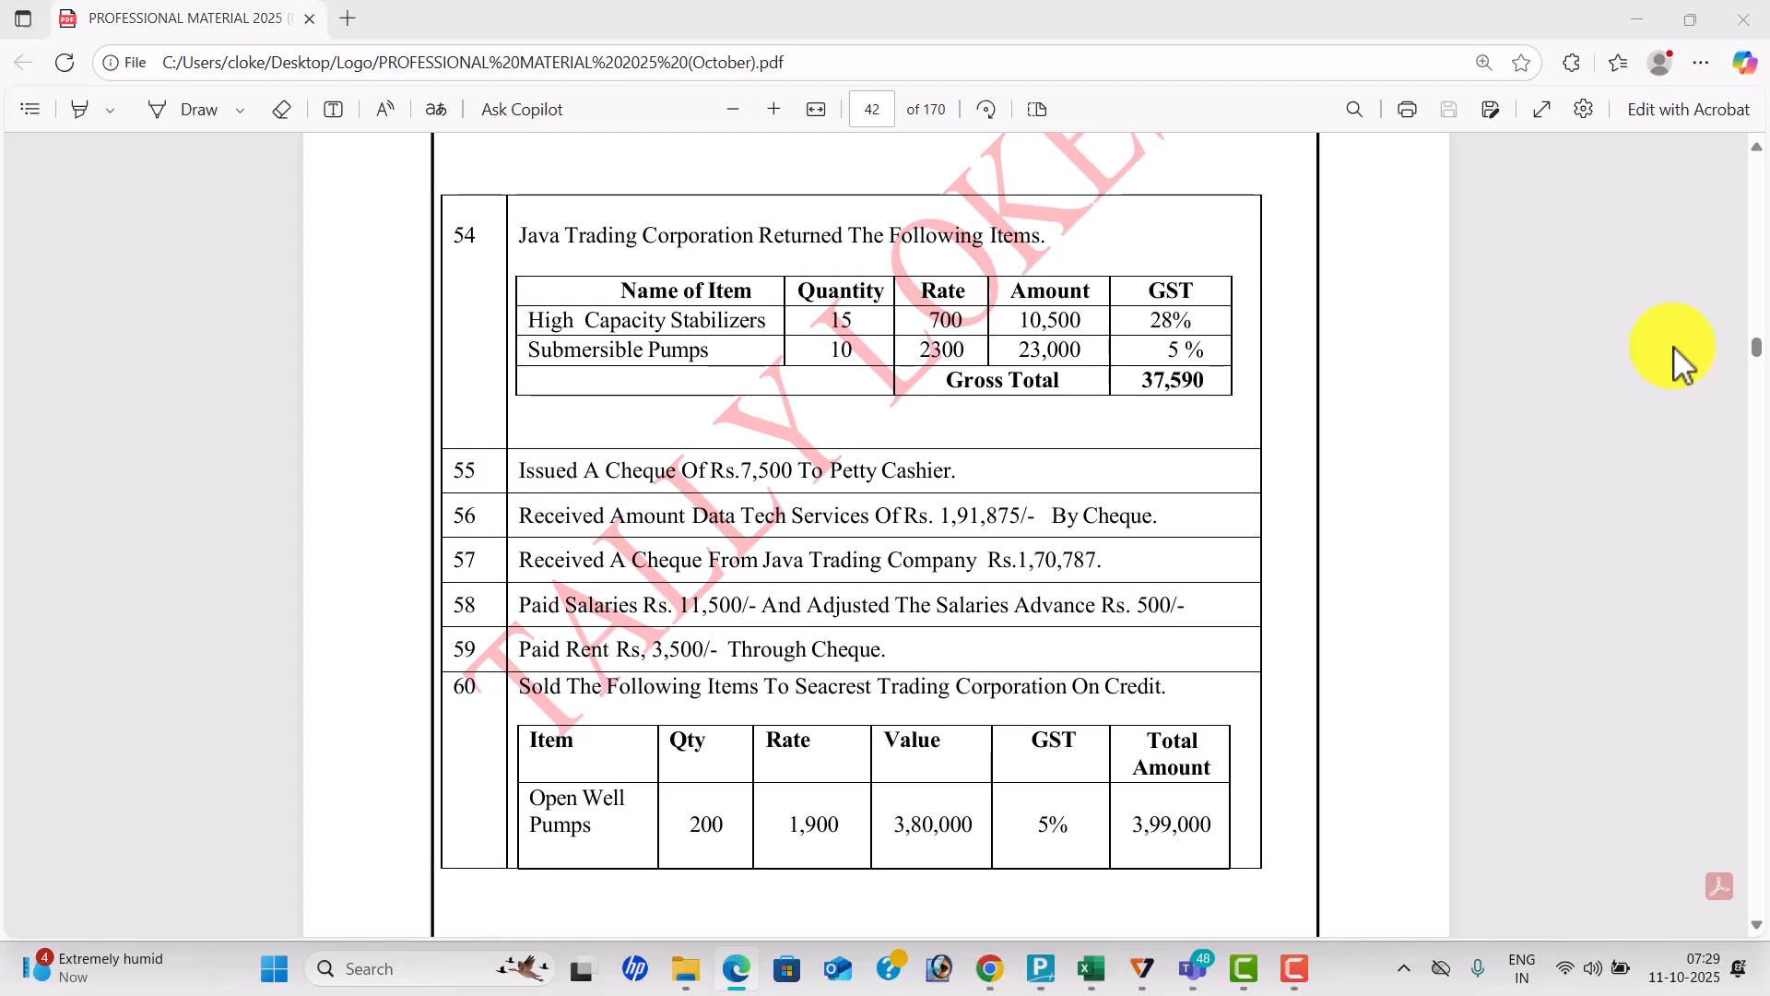
{"action": "key", "text": "alt+Tab"}
{"action": "type", "text": "H"}
{"action": "key", "text": "Return"}
{"action": "key", "text": "alt+Tab"}
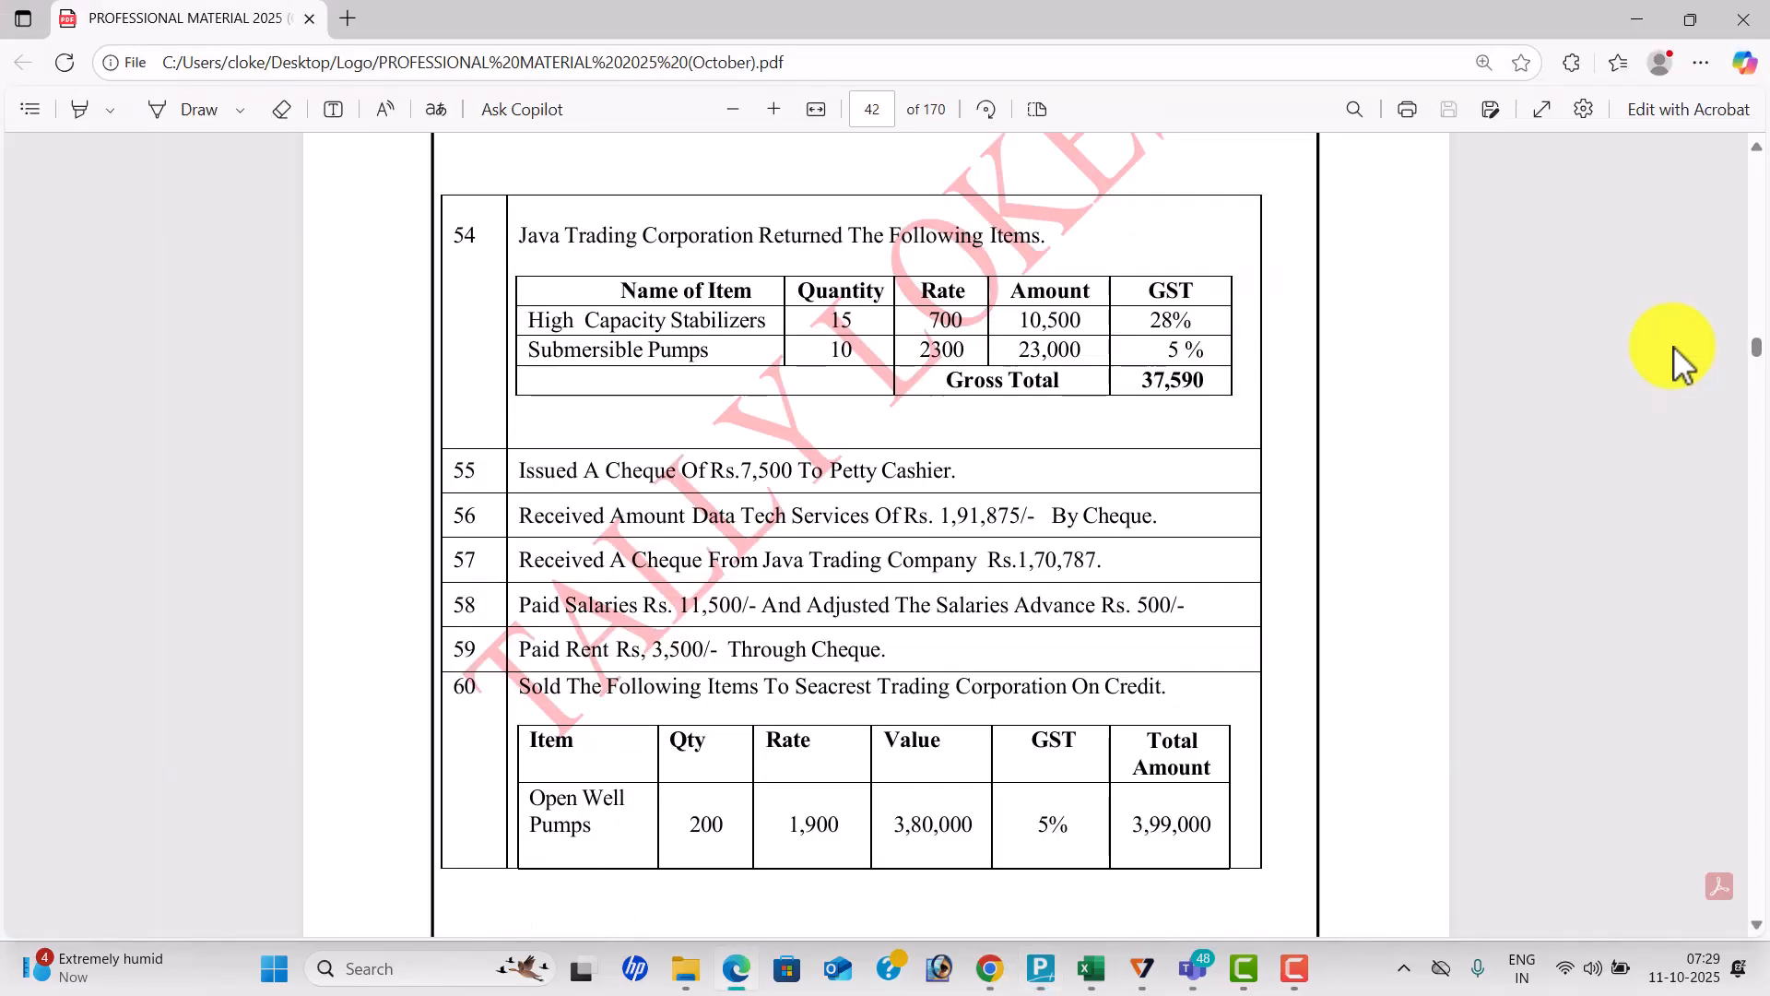
{"action": "key", "text": "alt+Tab"}
{"action": "type", "text": "15"}
{"action": "key", "text": "Return"}
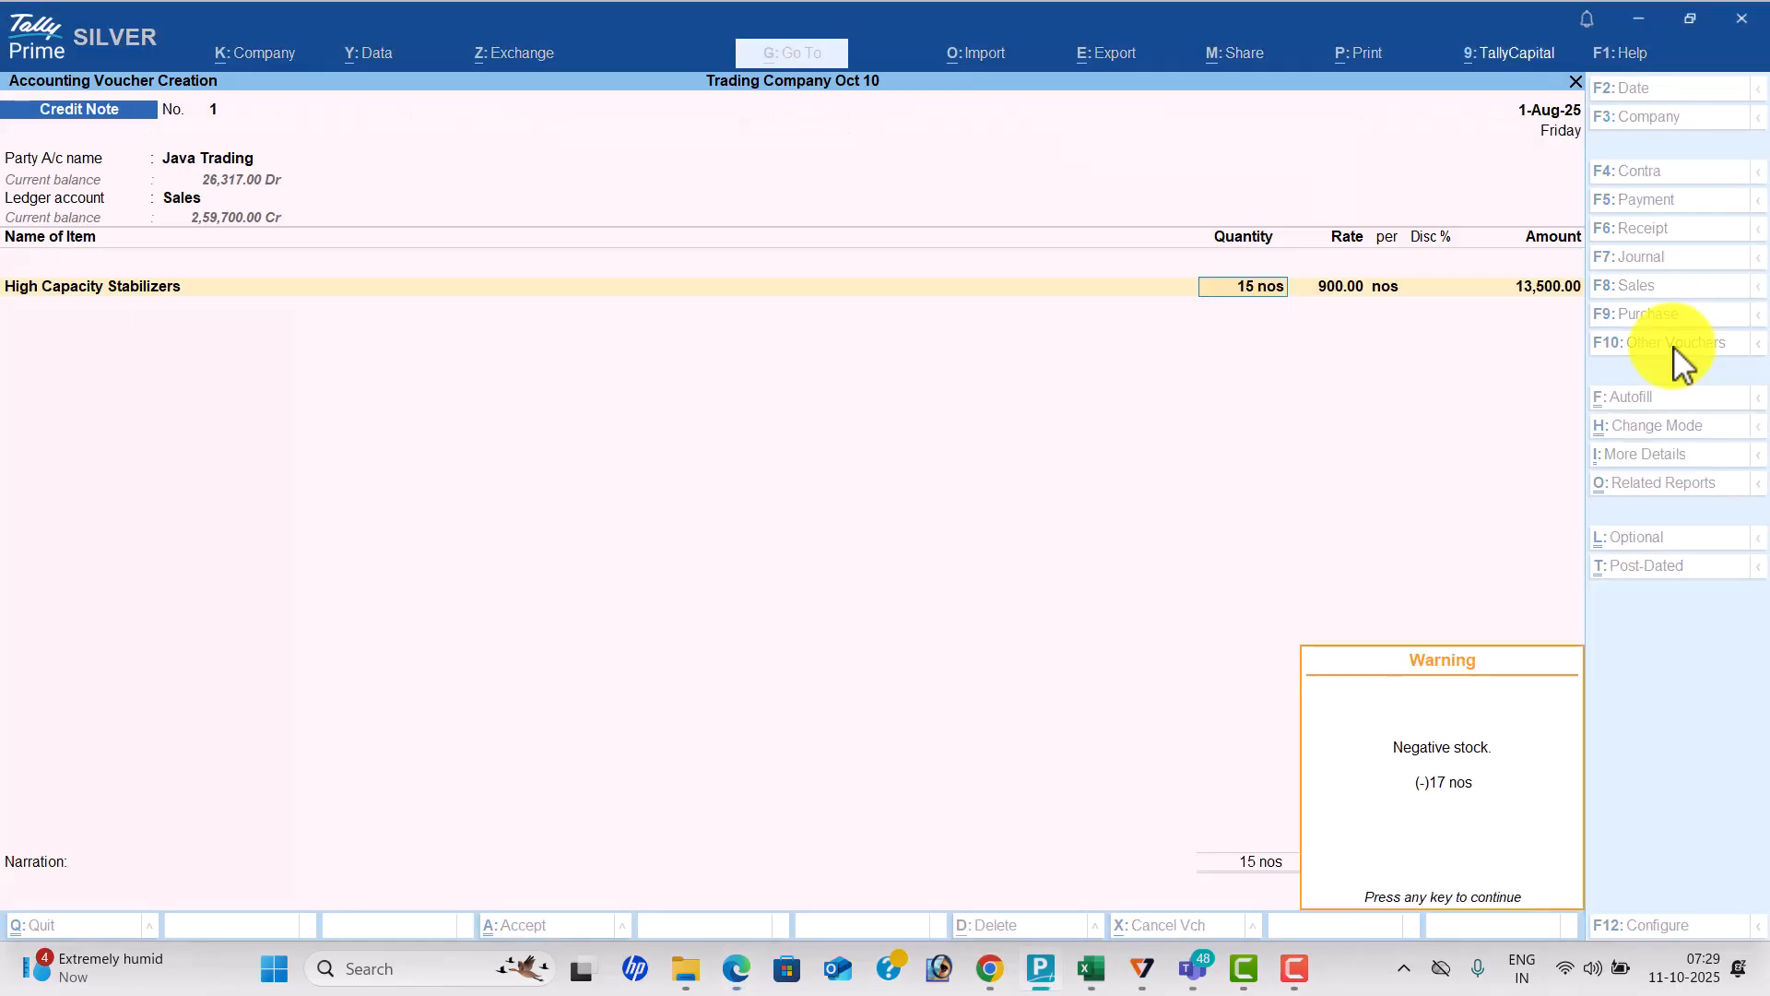
{"action": "key", "text": "Return"}
{"action": "key", "text": "BackSpace"}
{"action": "type", "text": "700"}
{"action": "key", "text": "Return"}
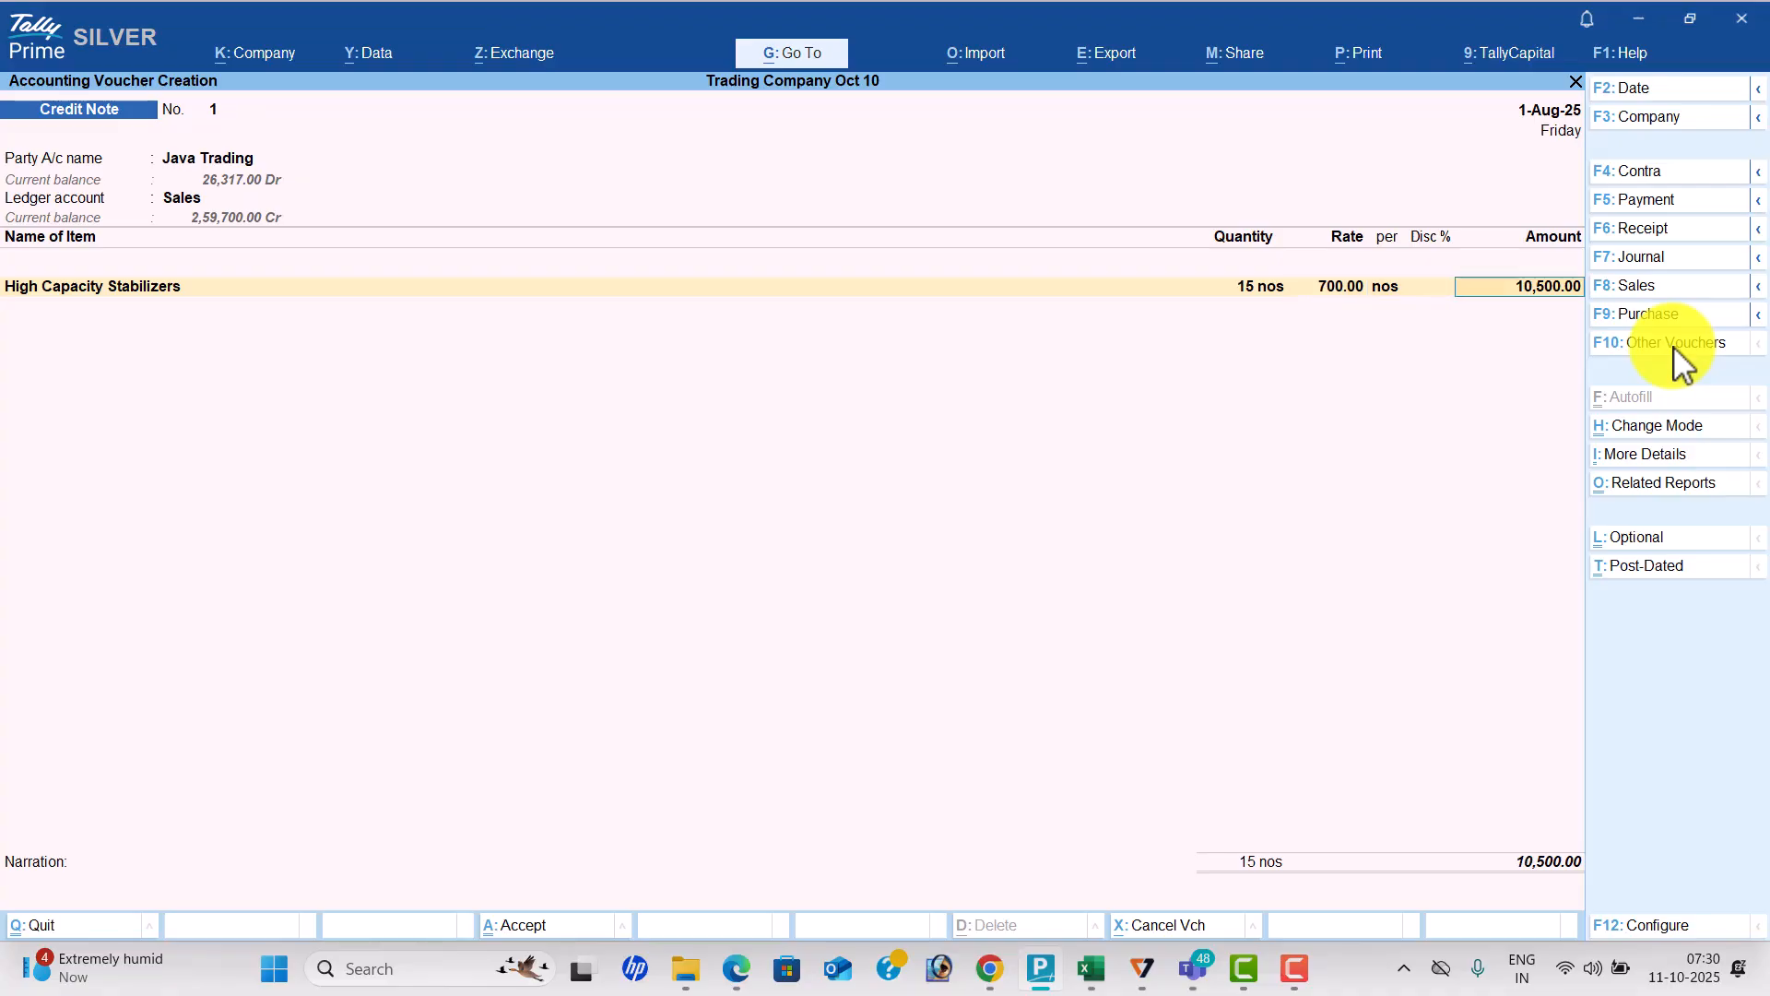
{"action": "key", "text": "Return"}
Enter the returned Submersible Pumps as 10 nos at a rate of 2,300 and end the item list.
{"action": "key", "text": "alt+Tab"}
{"action": "key", "text": "alt+Tab"}
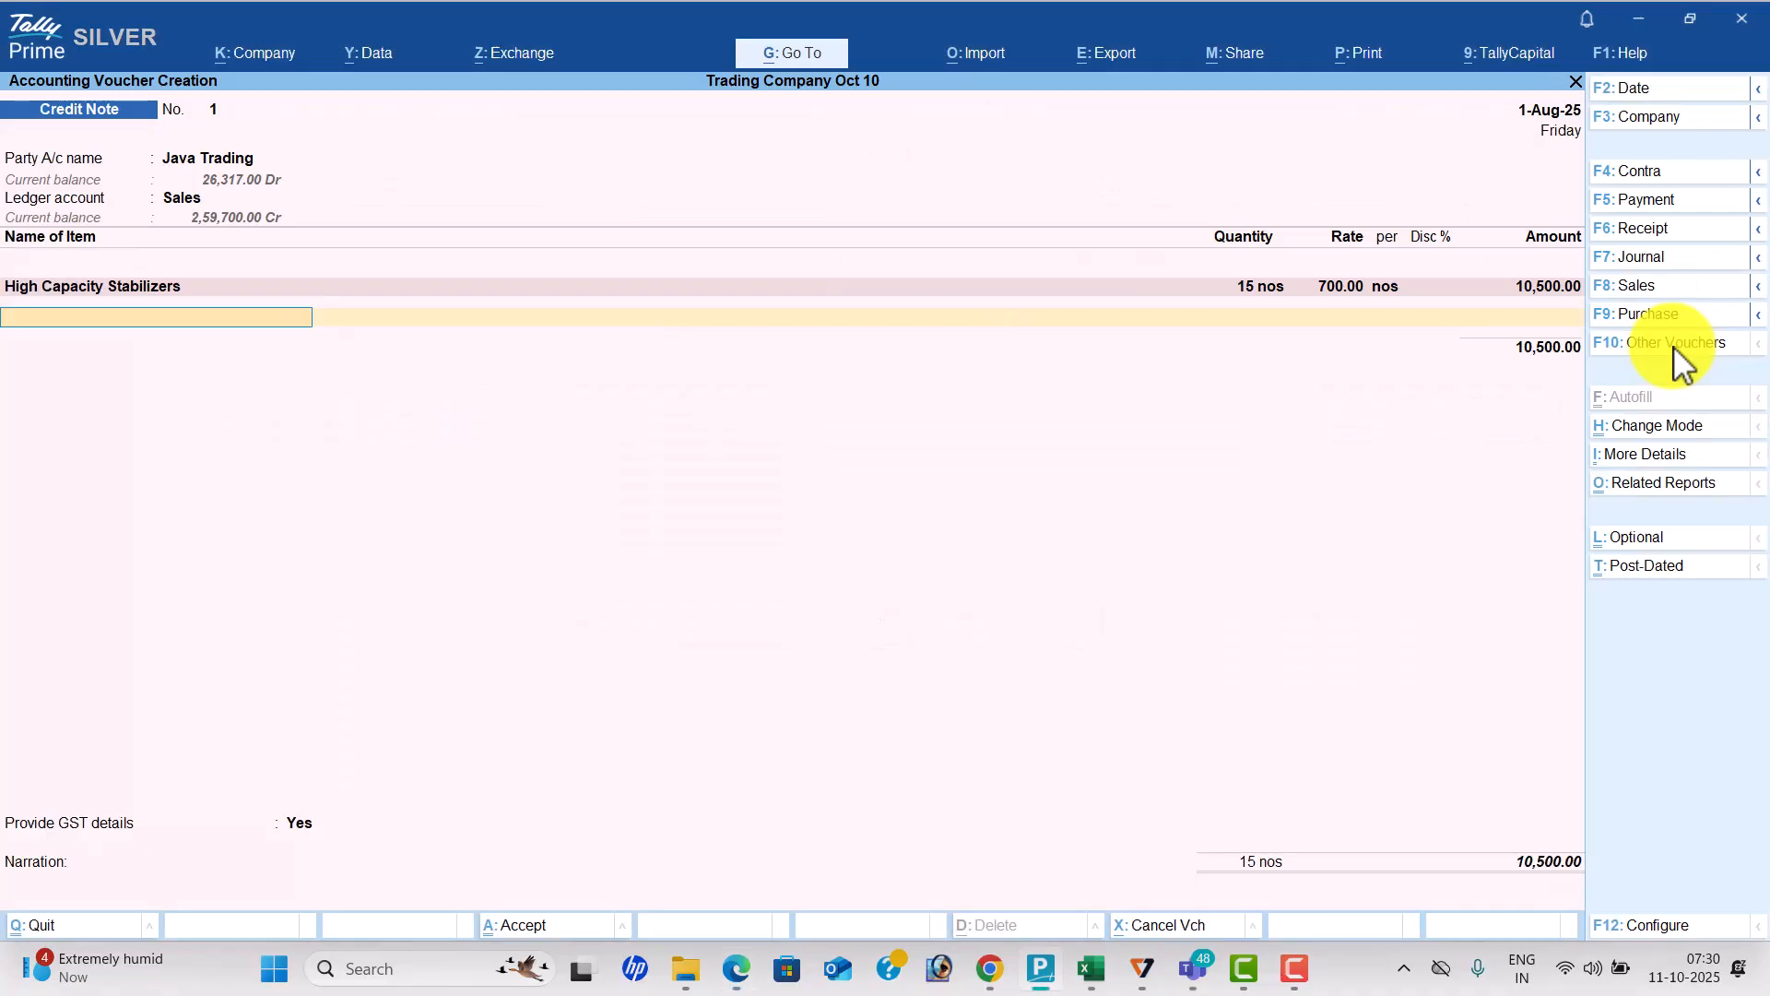
{"action": "type", "text": "Sub"}
{"action": "key", "text": "Return"}
{"action": "key", "text": "alt+Tab"}
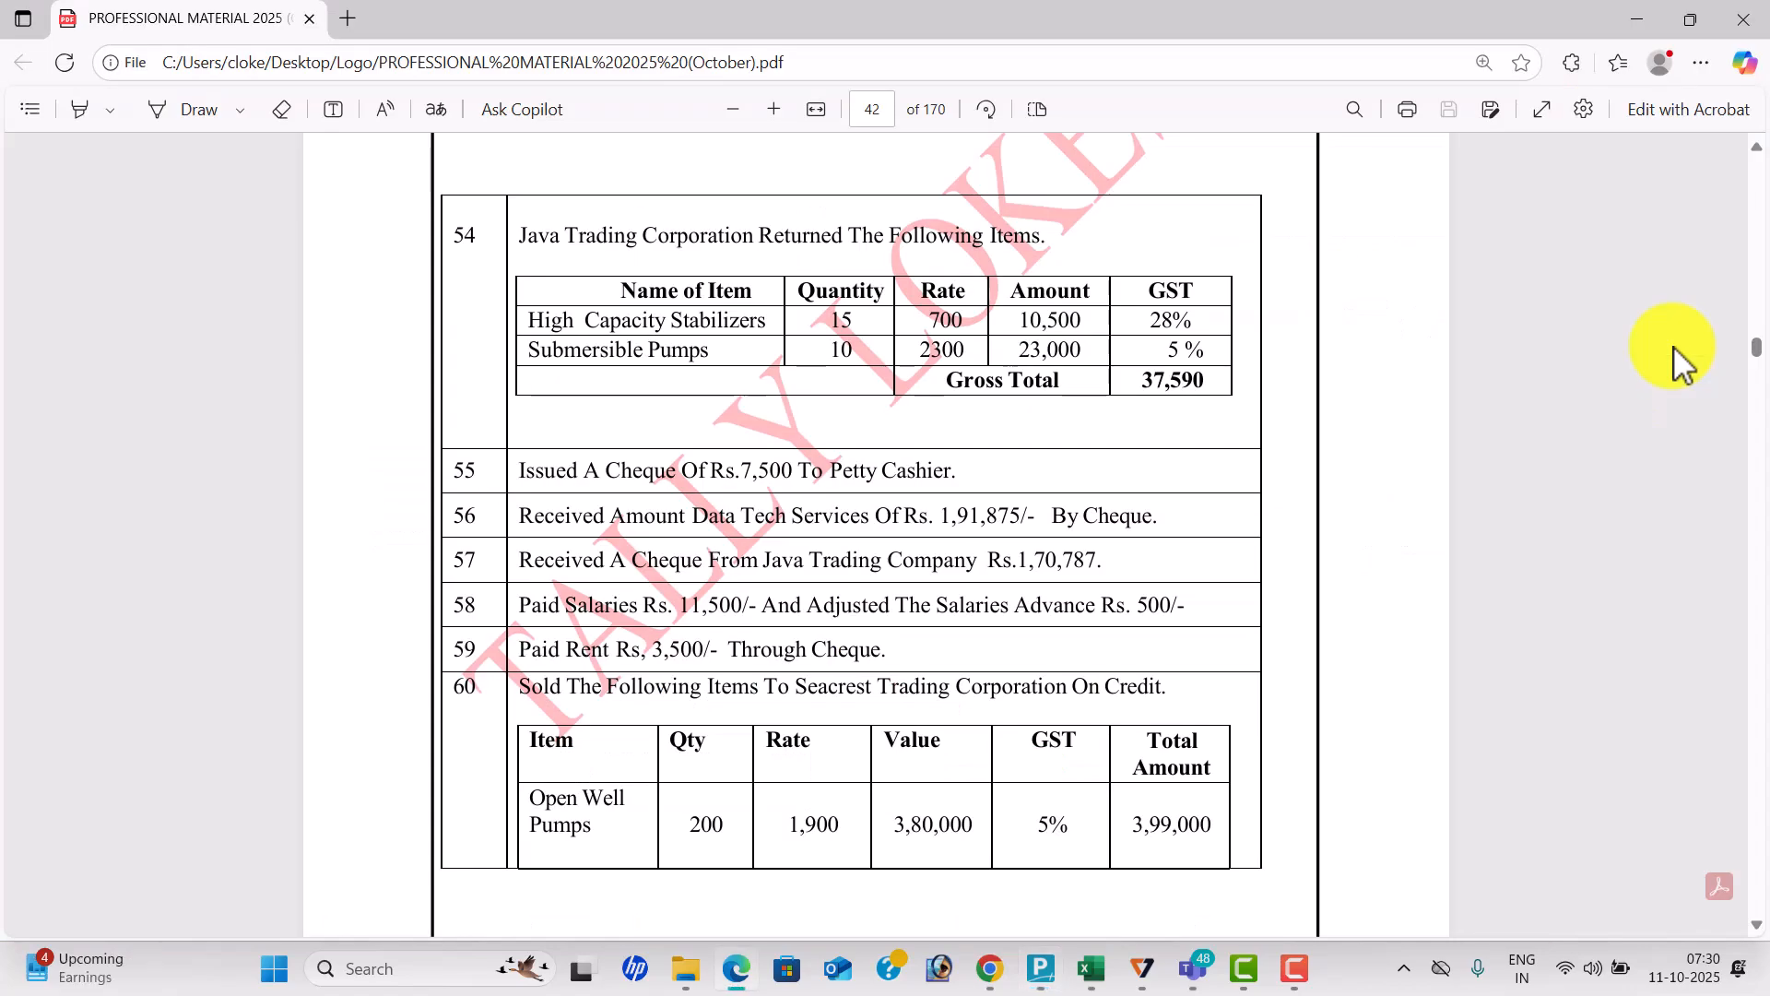
{"action": "key", "text": "alt+Tab"}
{"action": "type", "text": "10"}
{"action": "key", "text": "Return"}
{"action": "type", "text": "2300"}
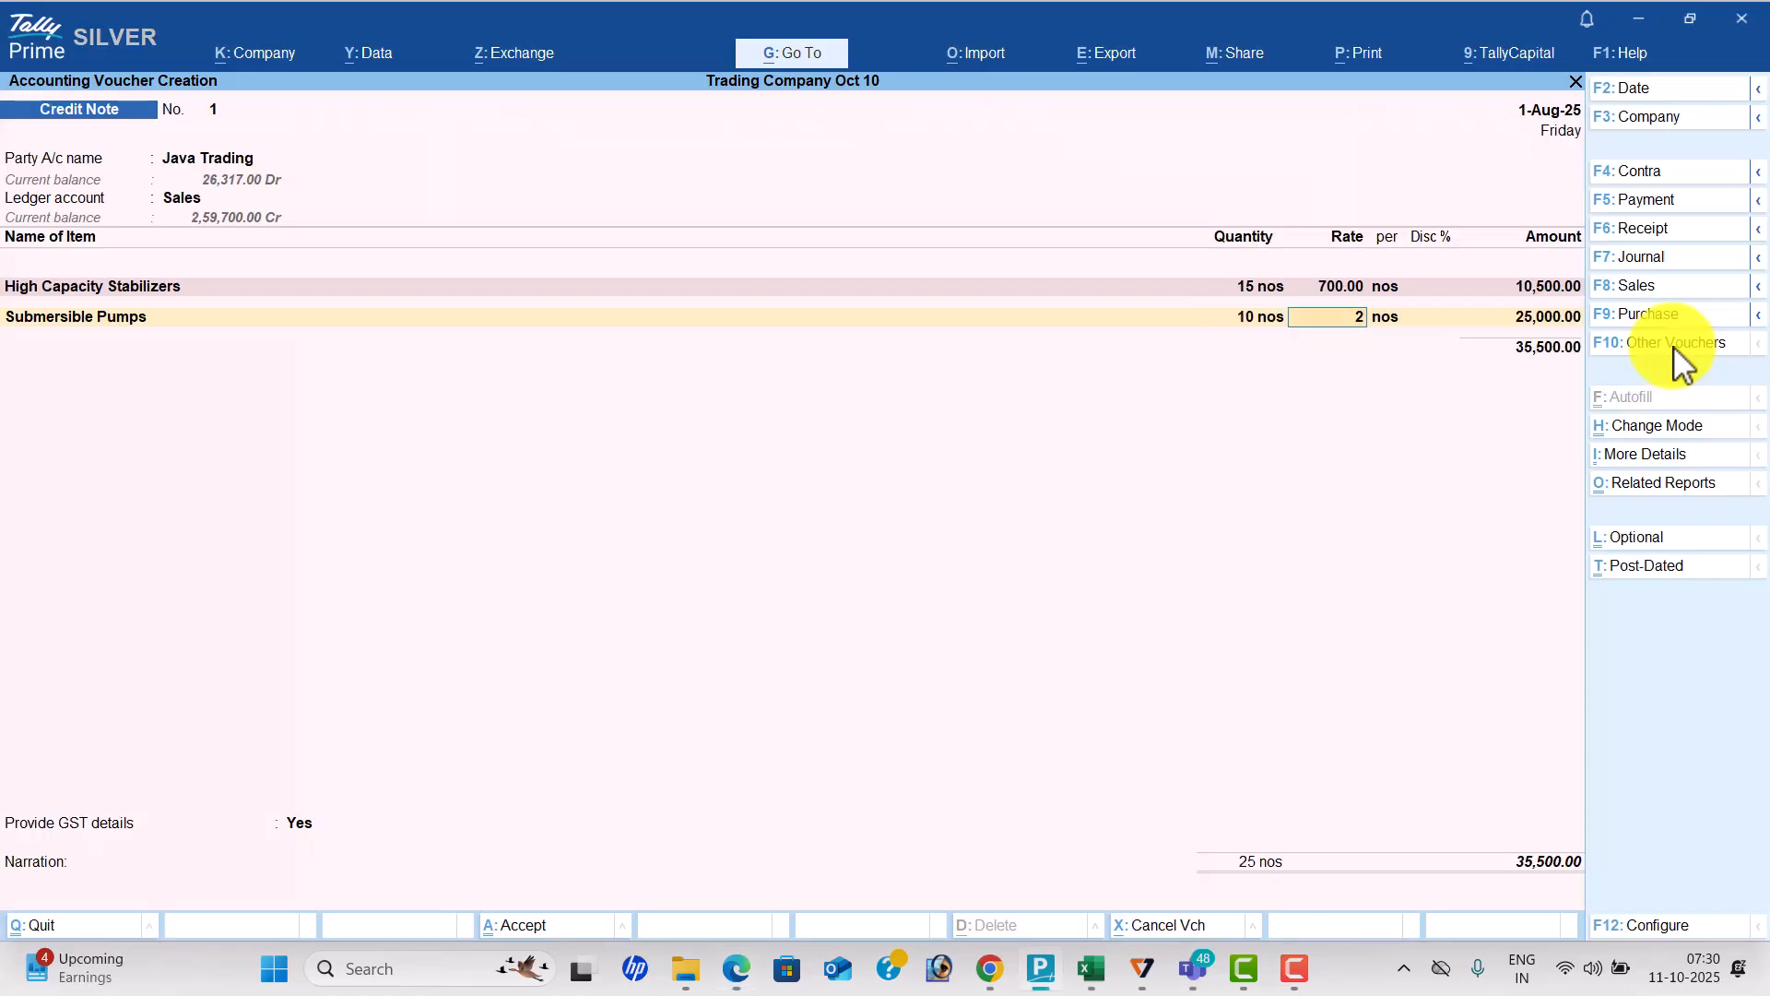
{"action": "key", "text": "Return"}
{"action": "key", "text": "Return"}
{"action": "key", "text": "Return"}
{"action": "key", "text": "Return"}
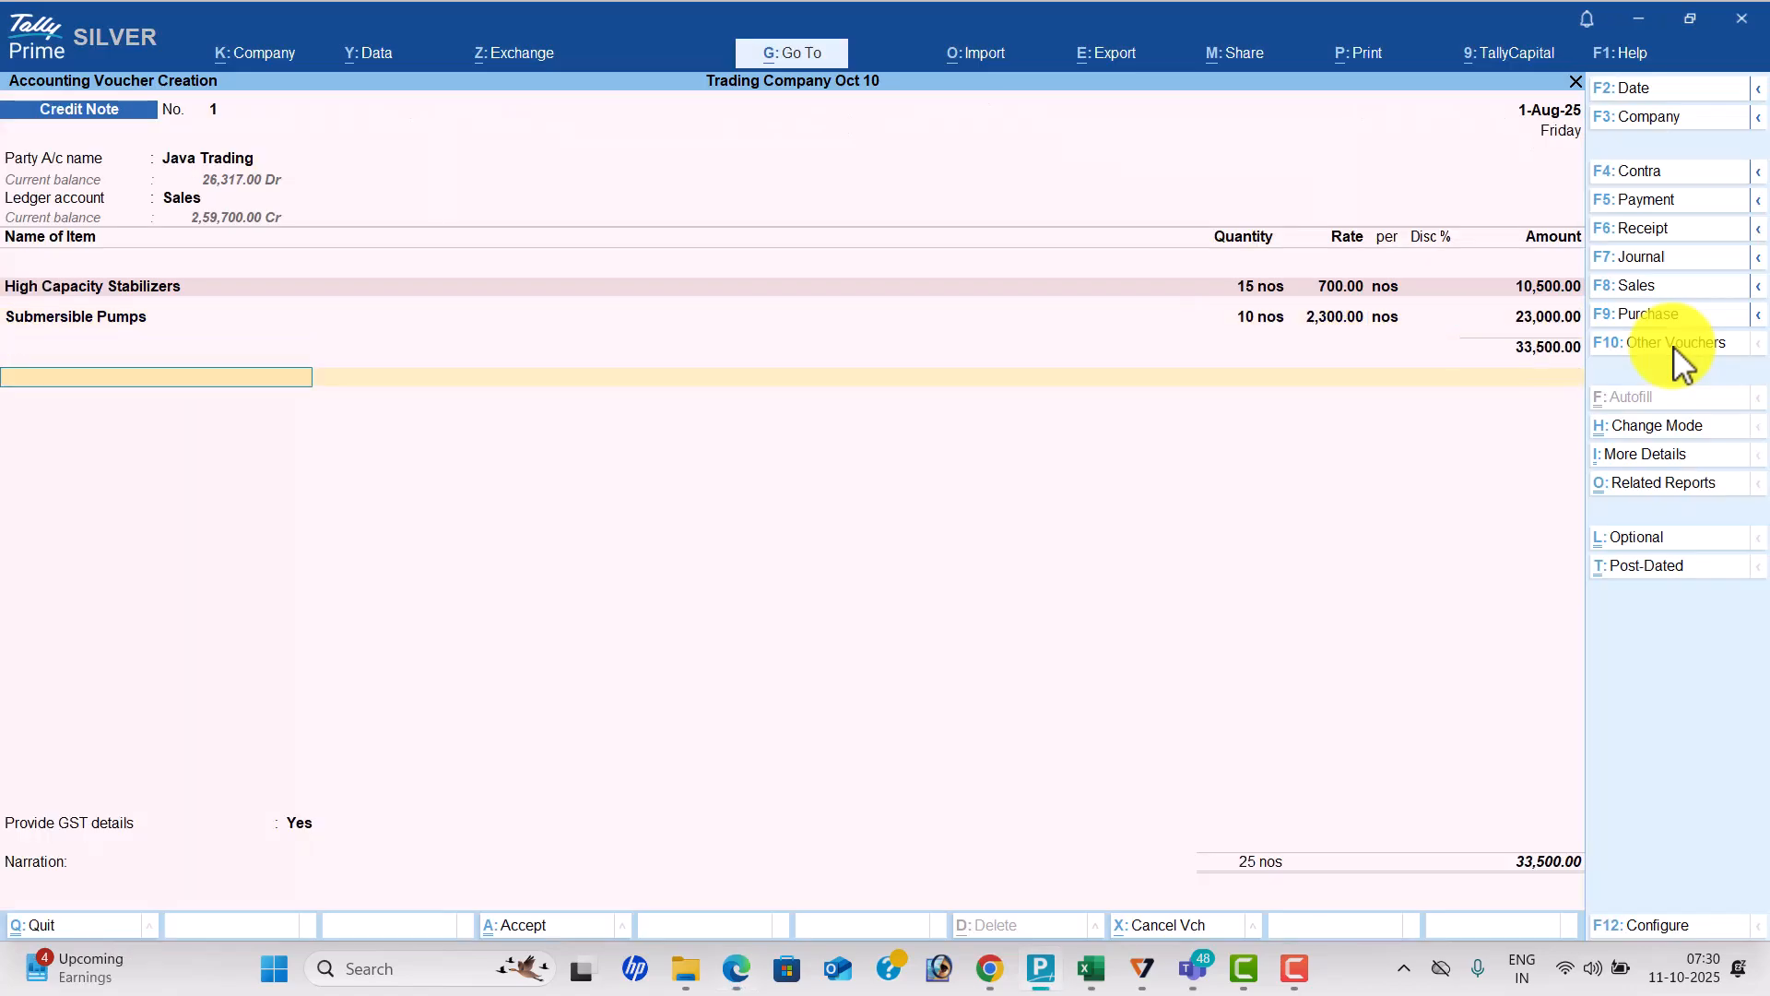
Add CGST and SGST with their calculated amounts to the credit note and close the tax ledger list.
{"action": "key", "text": "Return"}
{"action": "type", "text": "sg"}
{"action": "key", "text": "Return"}
{"action": "key", "text": "Return"}
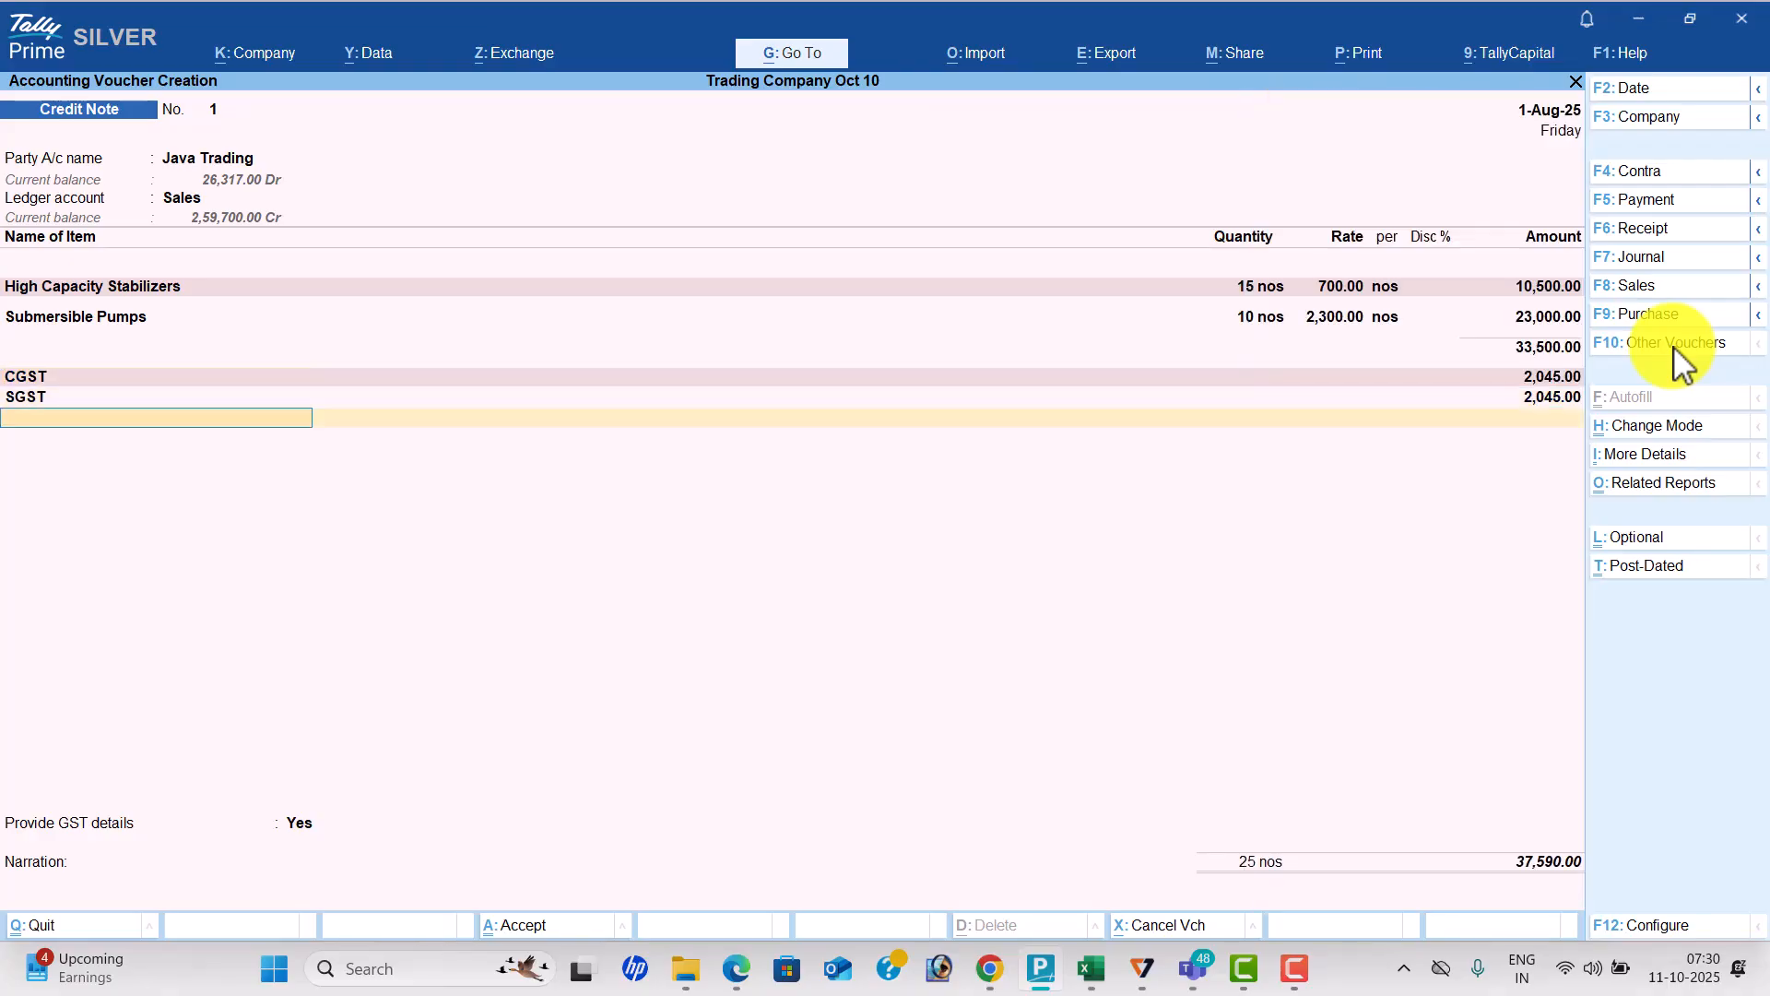
{"action": "key", "text": "Return"}
Set Provide GST details to No and save the Java Trading credit note without a narration.
{"action": "key", "text": "Up"}
{"action": "key", "text": "Return"}
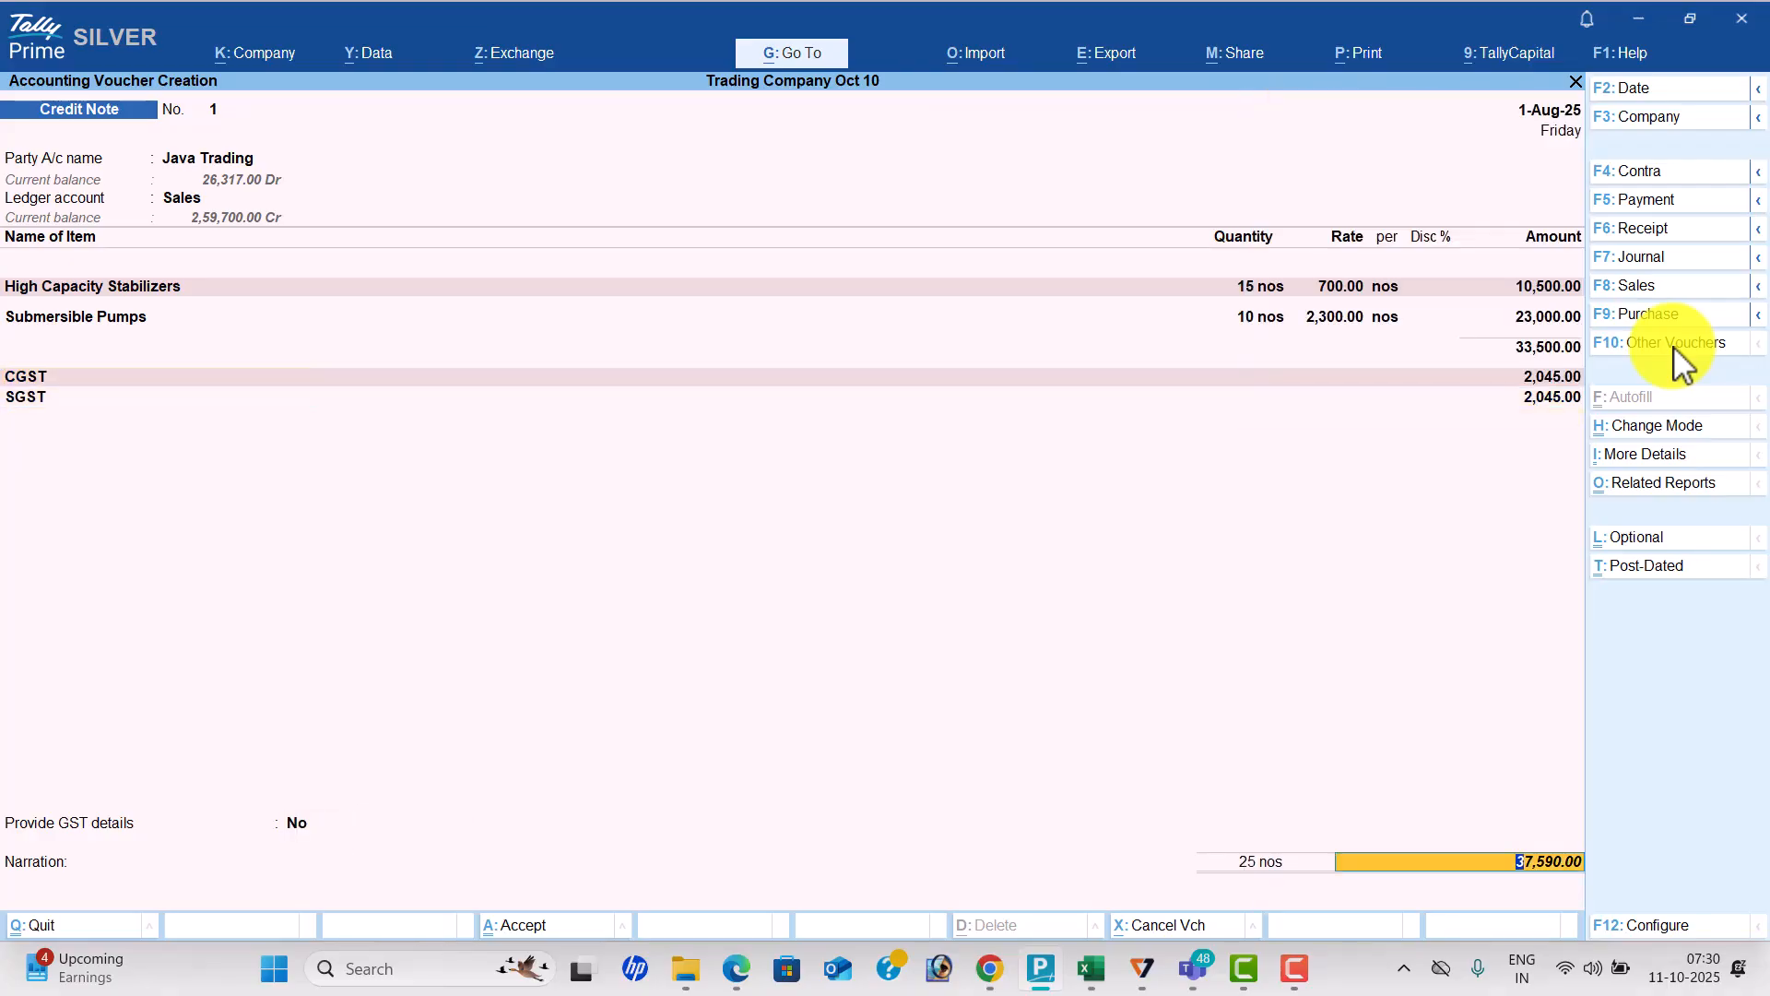
{"action": "key", "text": "Return"}
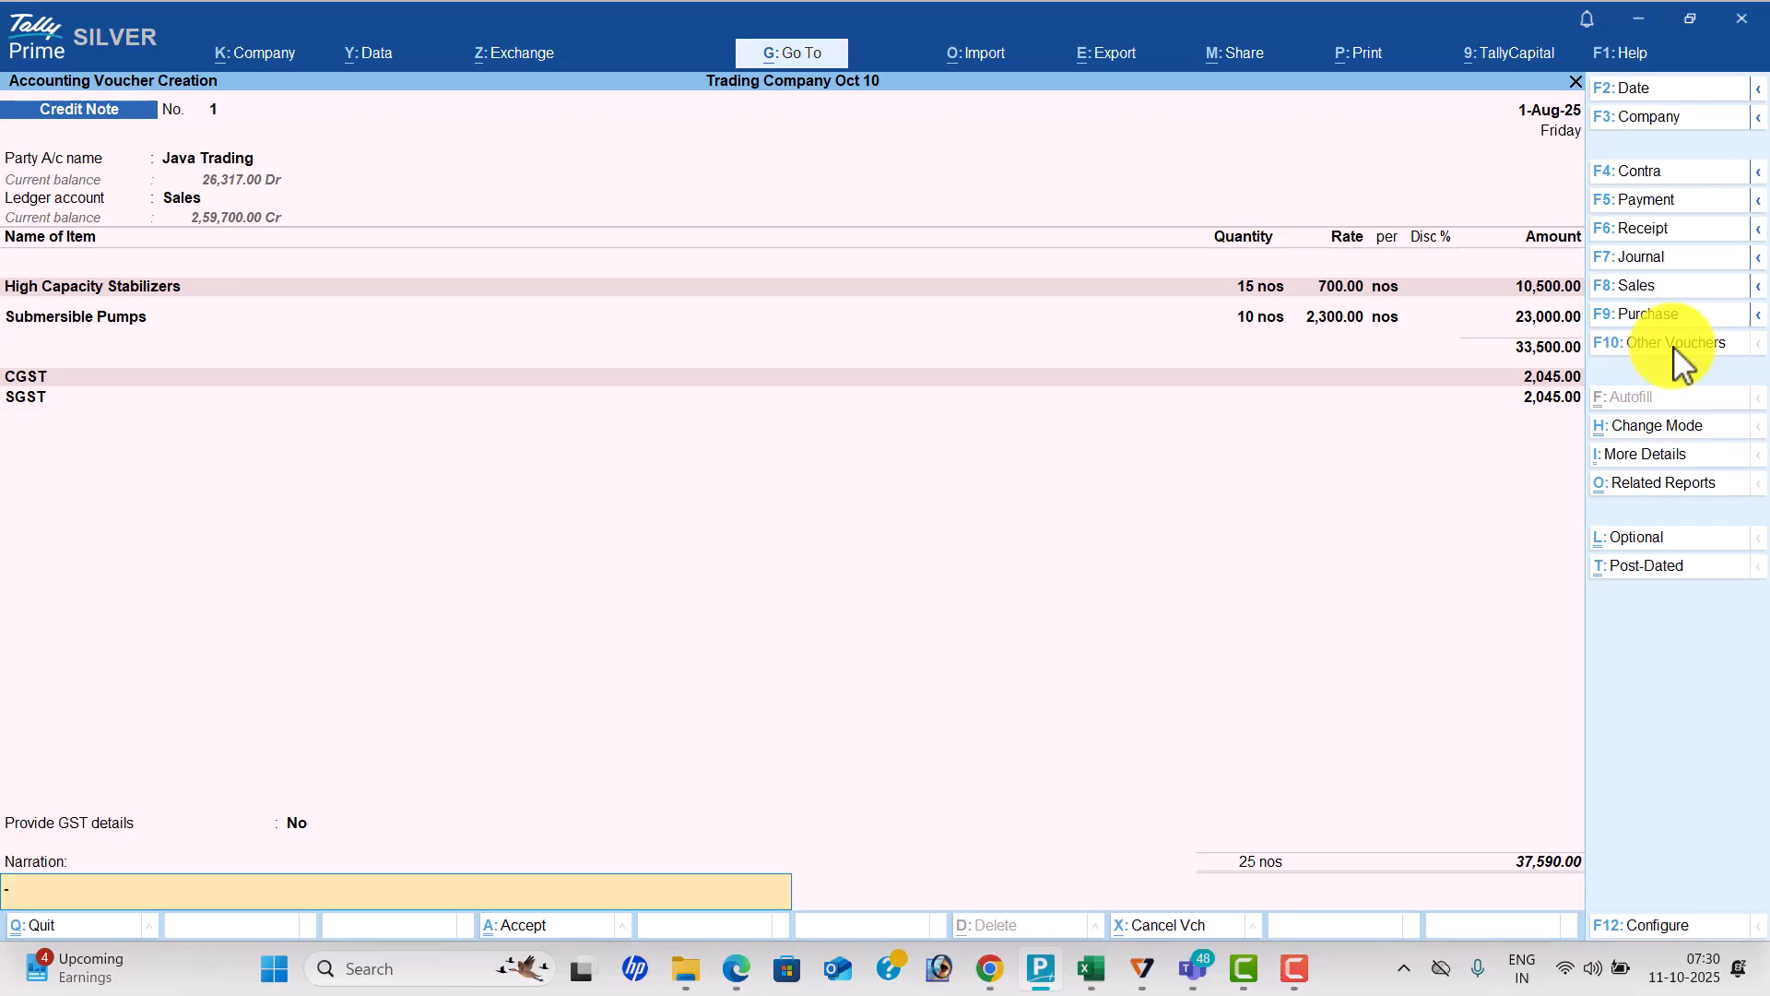
{"action": "key", "text": "Return"}
{"action": "key", "text": "Return"}
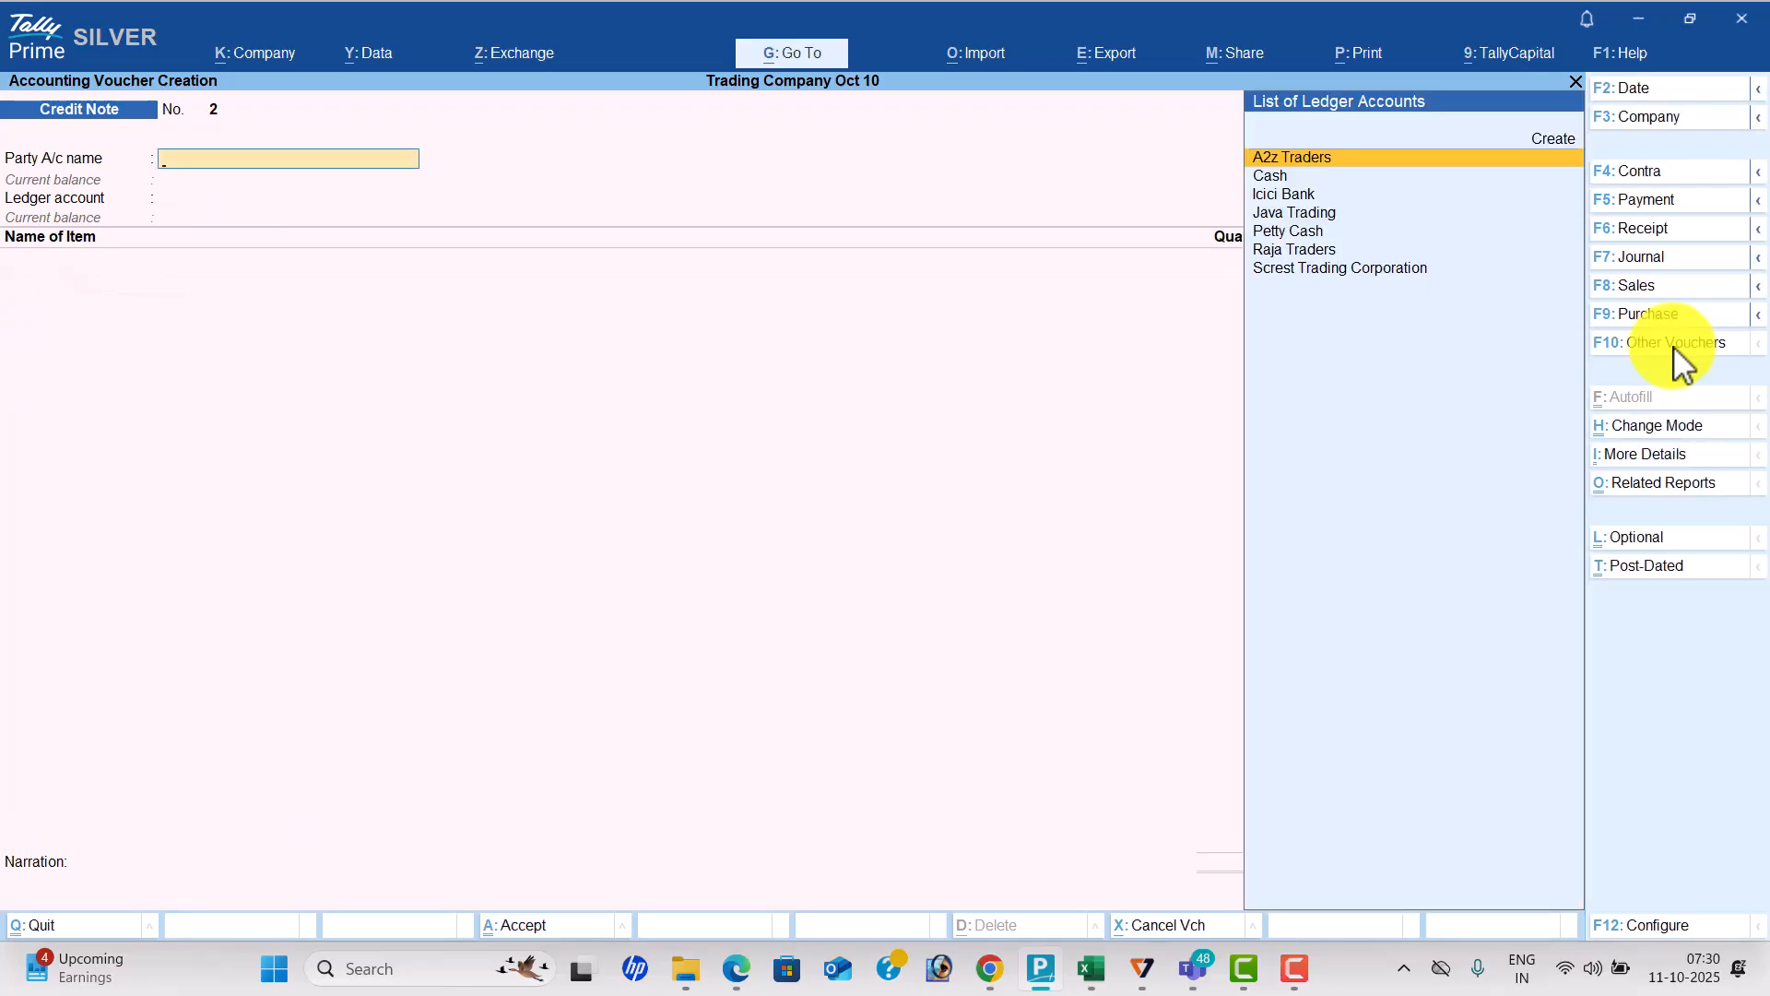
Switch to the exercise PDF in Edge and examine the remaining transactions through to the Provision Entries section.
{"action": "key", "text": "alt+Tab"}
{"action": "scroll", "coordinate": [1679, 360], "scroll_direction": "down", "scroll_amount": 4}
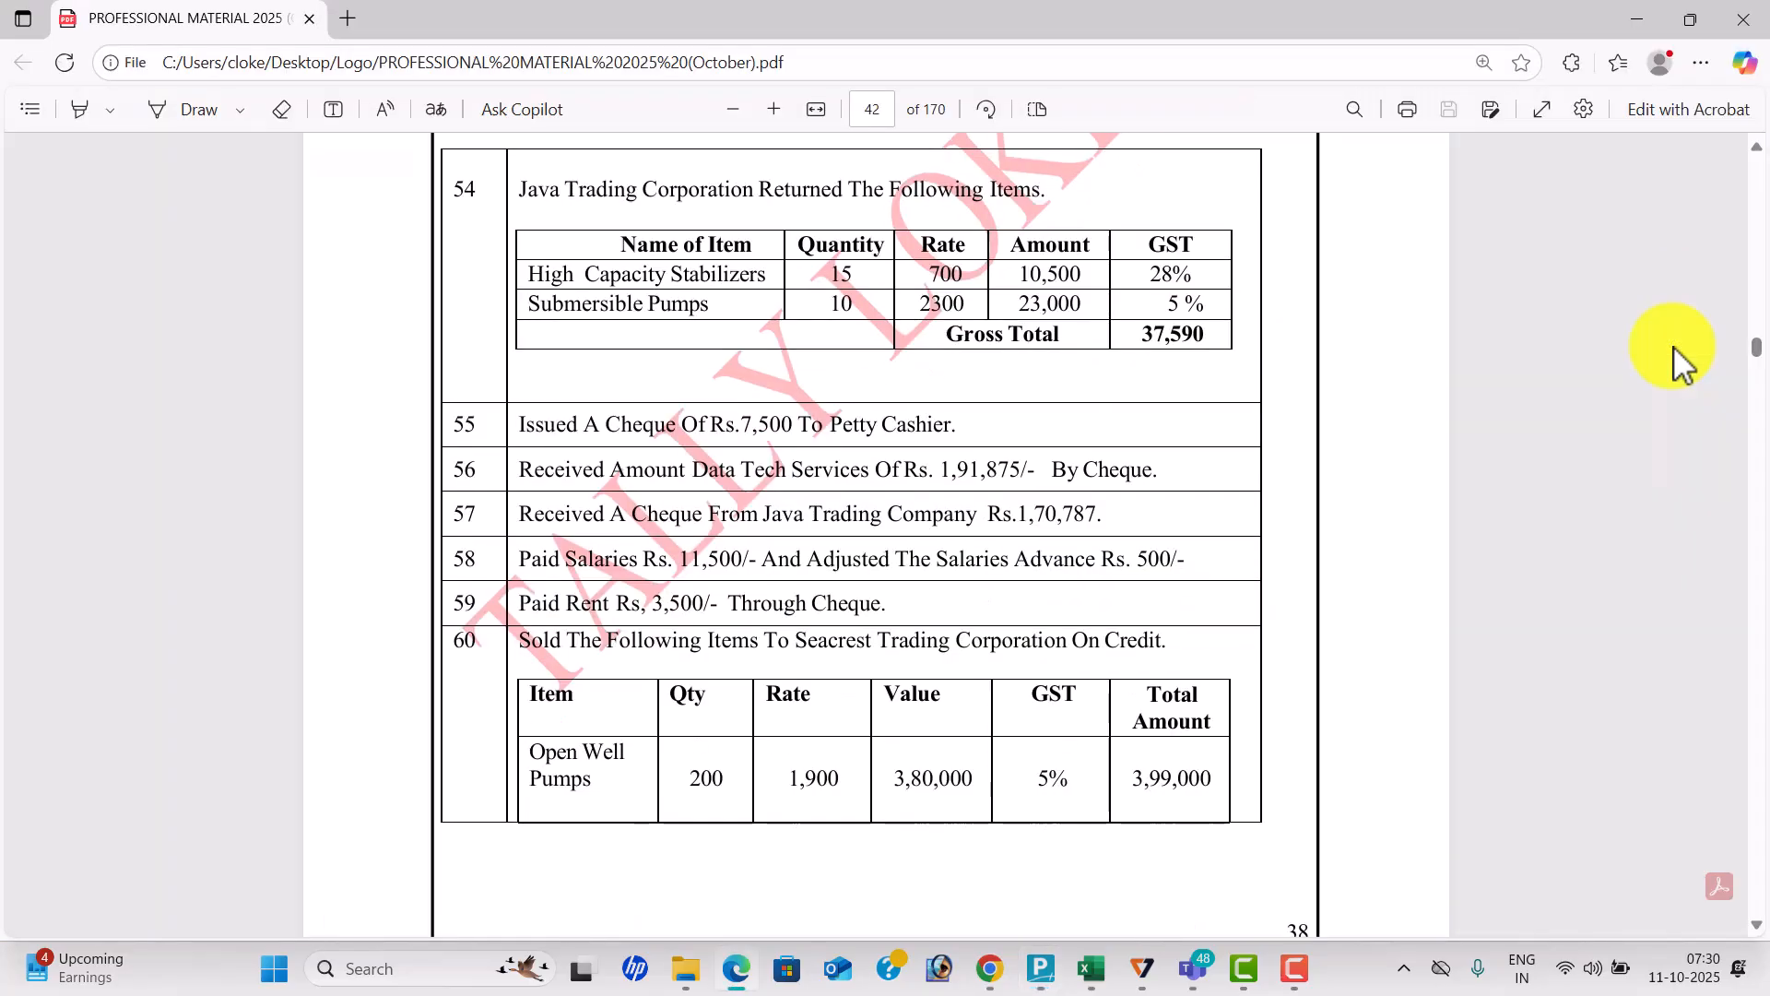
{"action": "scroll", "coordinate": [1680, 364], "scroll_direction": "down", "scroll_amount": 7}
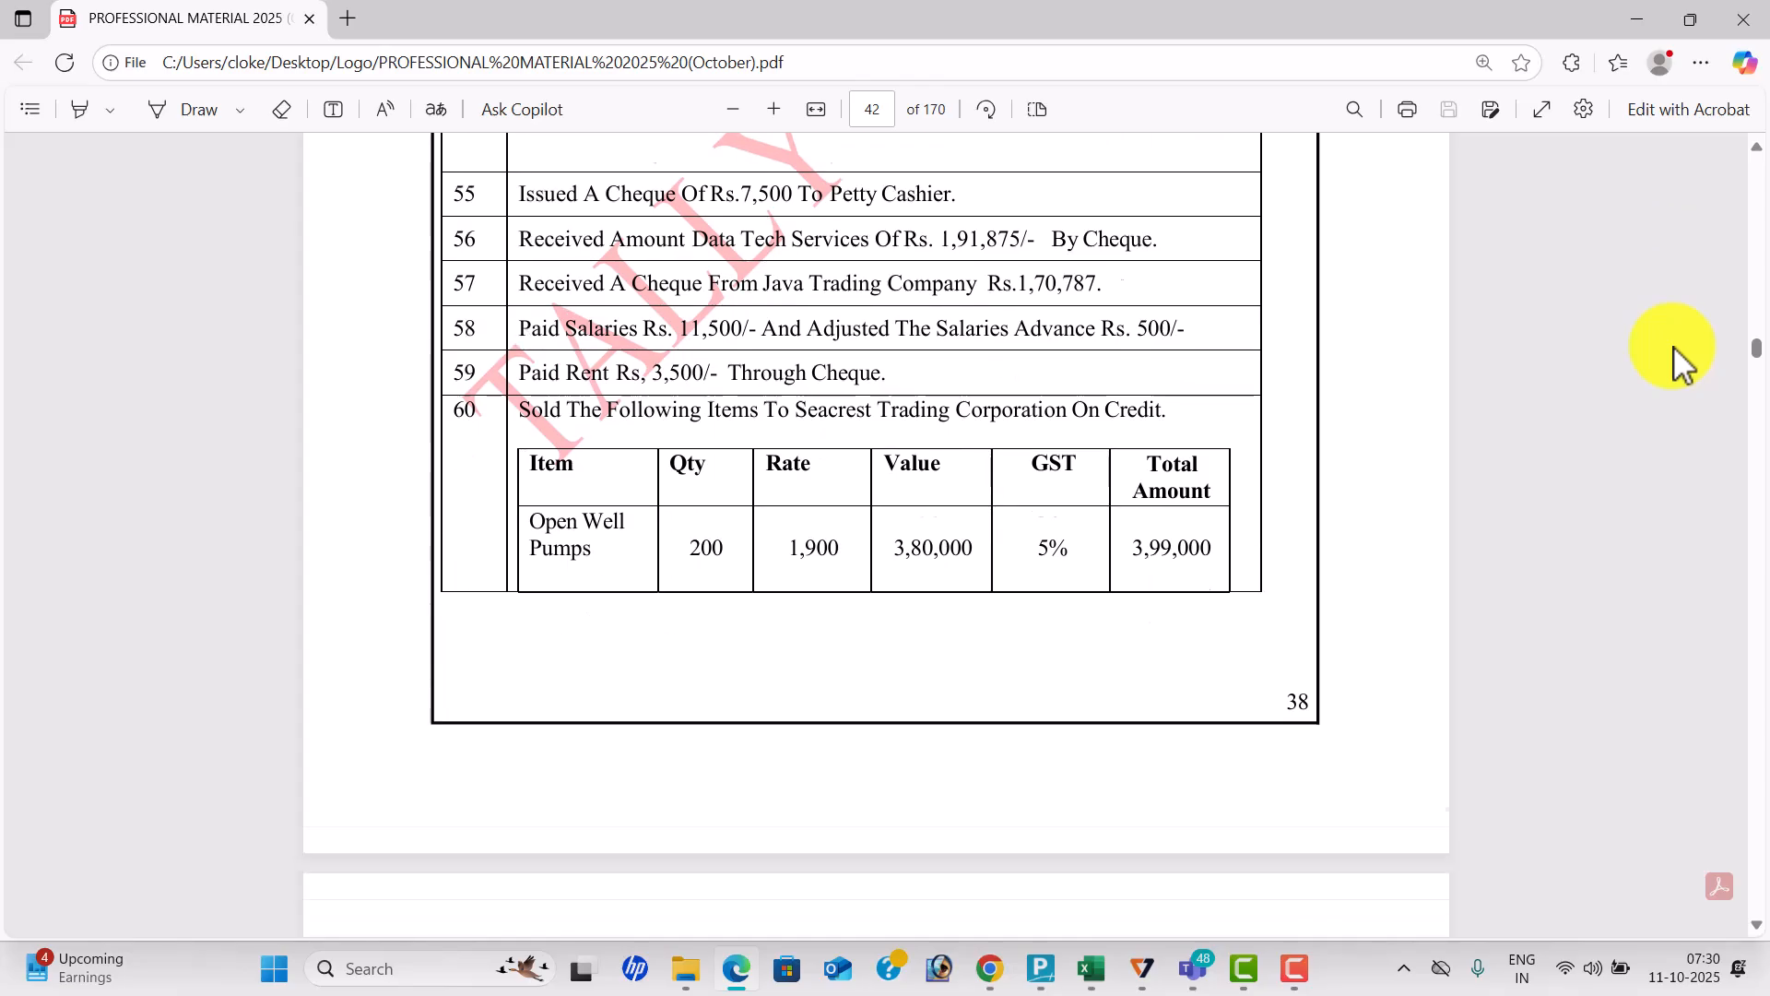
{"action": "scroll", "coordinate": [1673, 346], "scroll_direction": "down", "scroll_amount": 2}
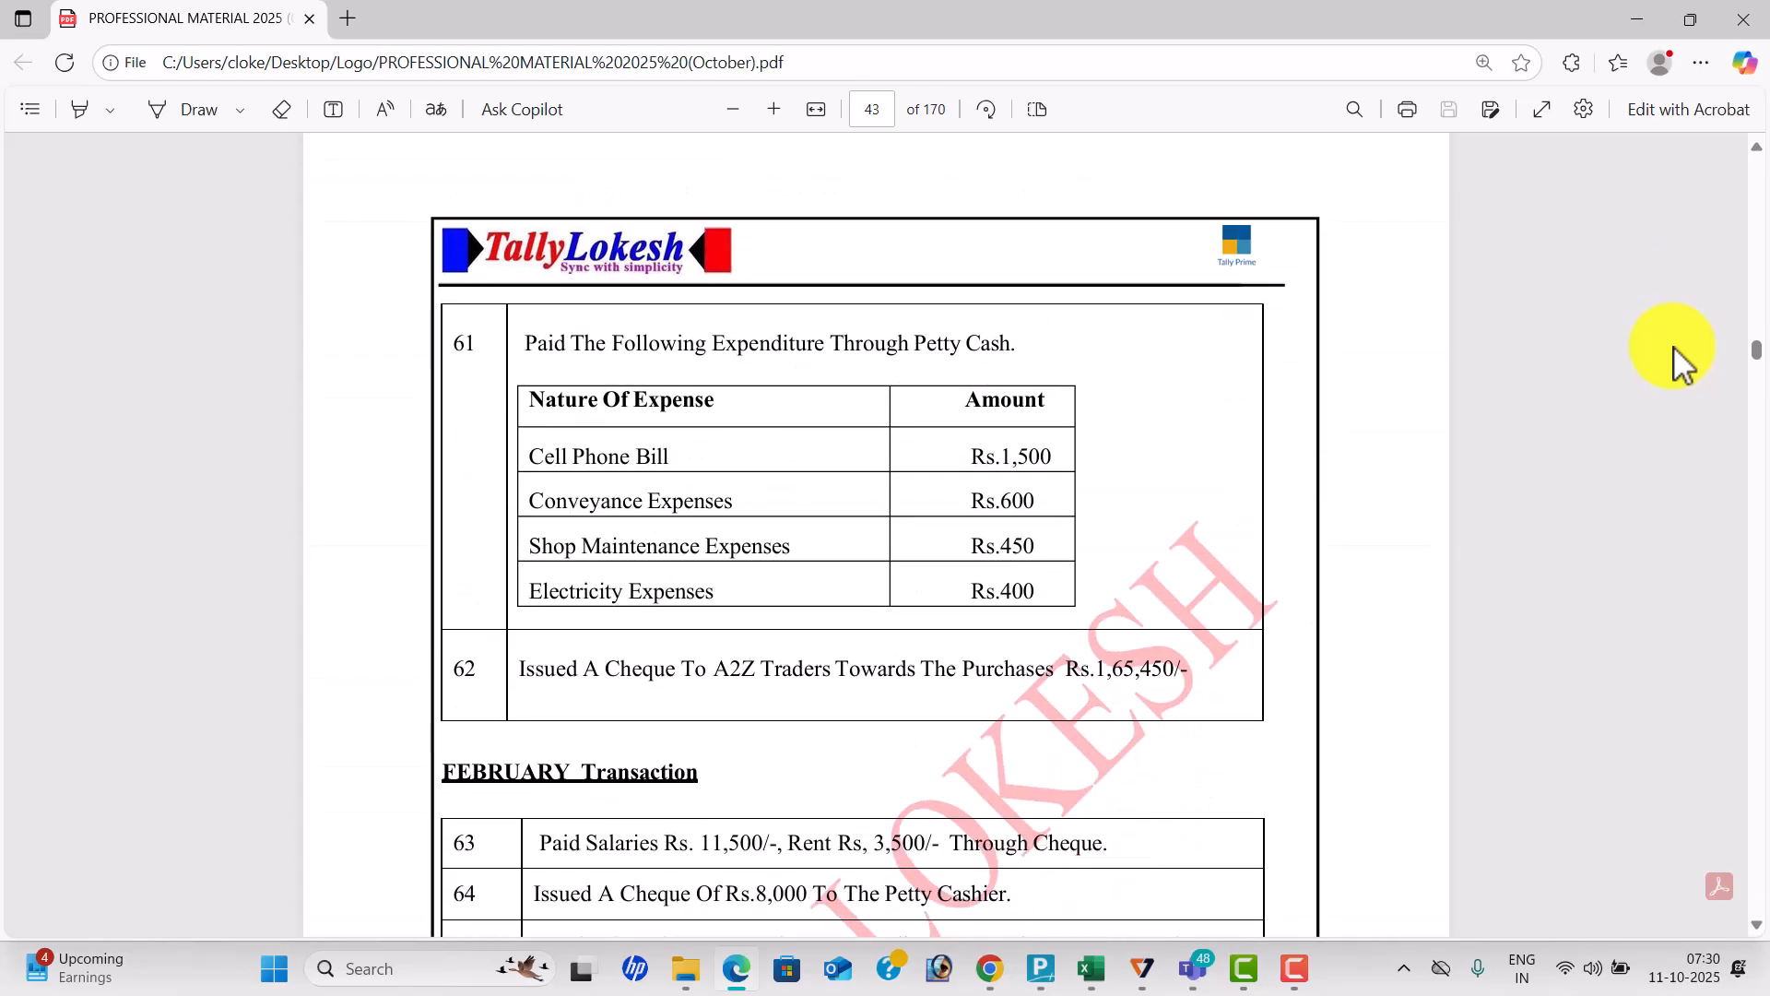
{"action": "scroll", "coordinate": [1678, 360], "scroll_direction": "down", "scroll_amount": 5}
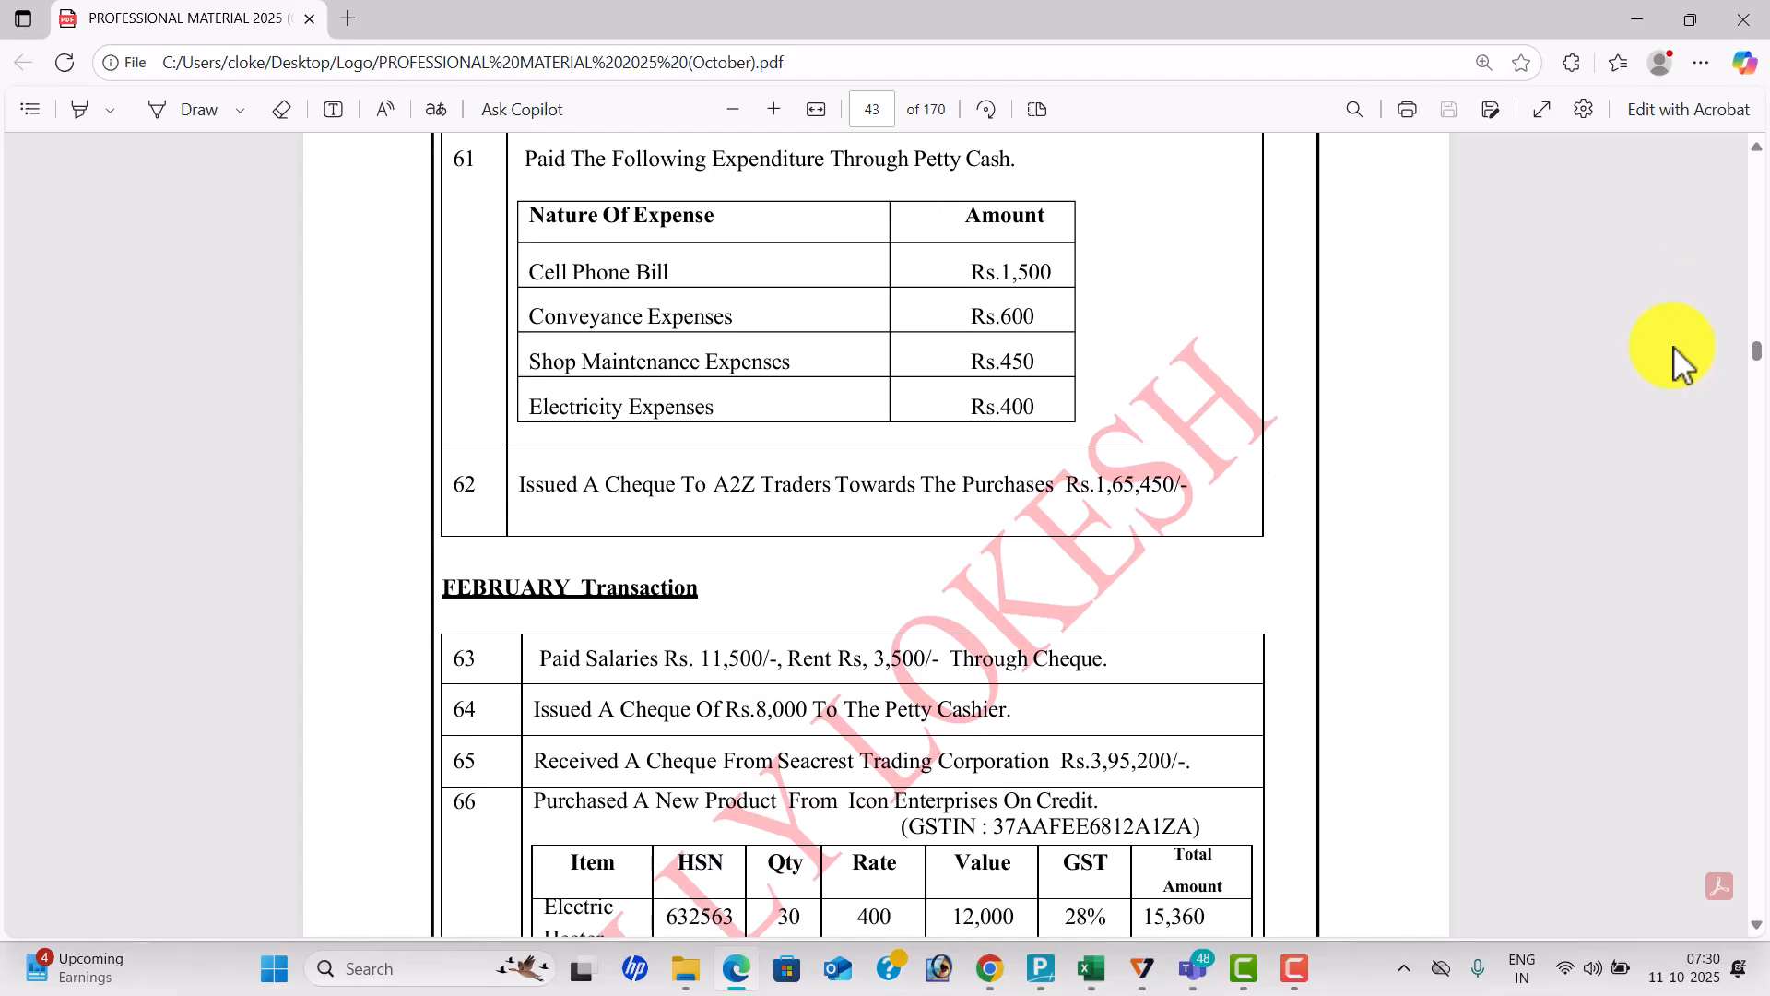
{"action": "scroll", "coordinate": [1680, 364], "scroll_direction": "down", "scroll_amount": 9}
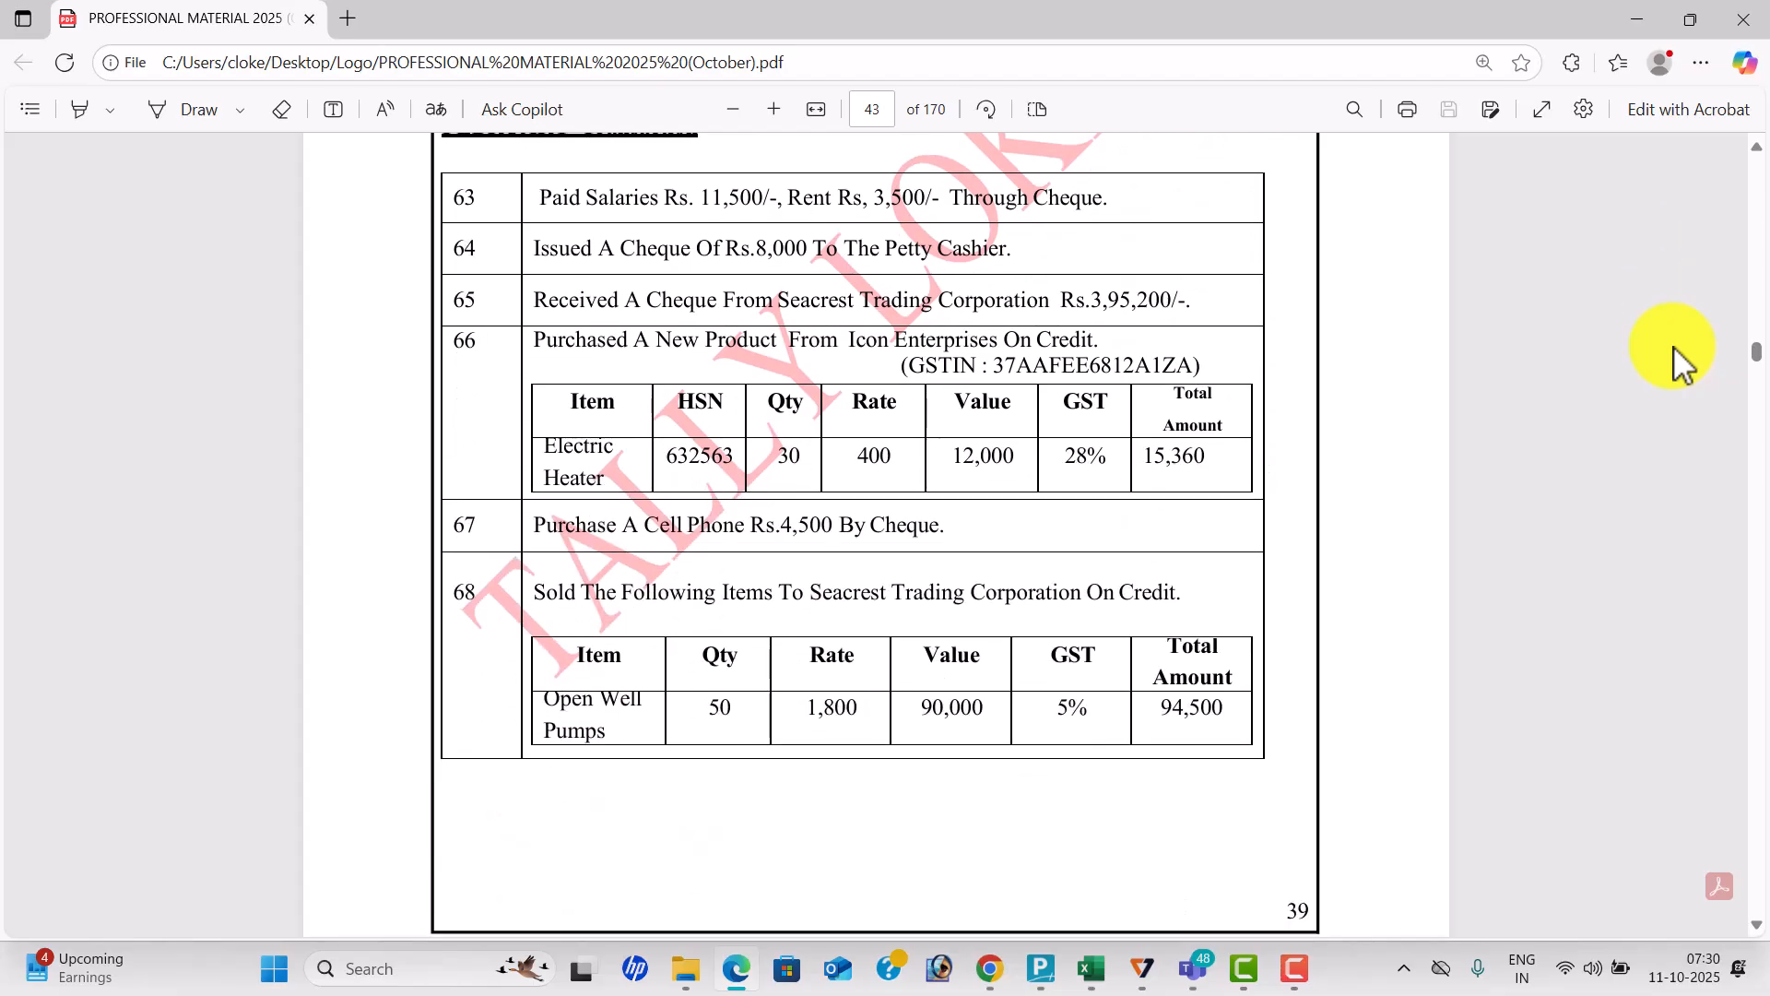
{"action": "scroll", "coordinate": [1680, 364], "scroll_direction": "down", "scroll_amount": 17}
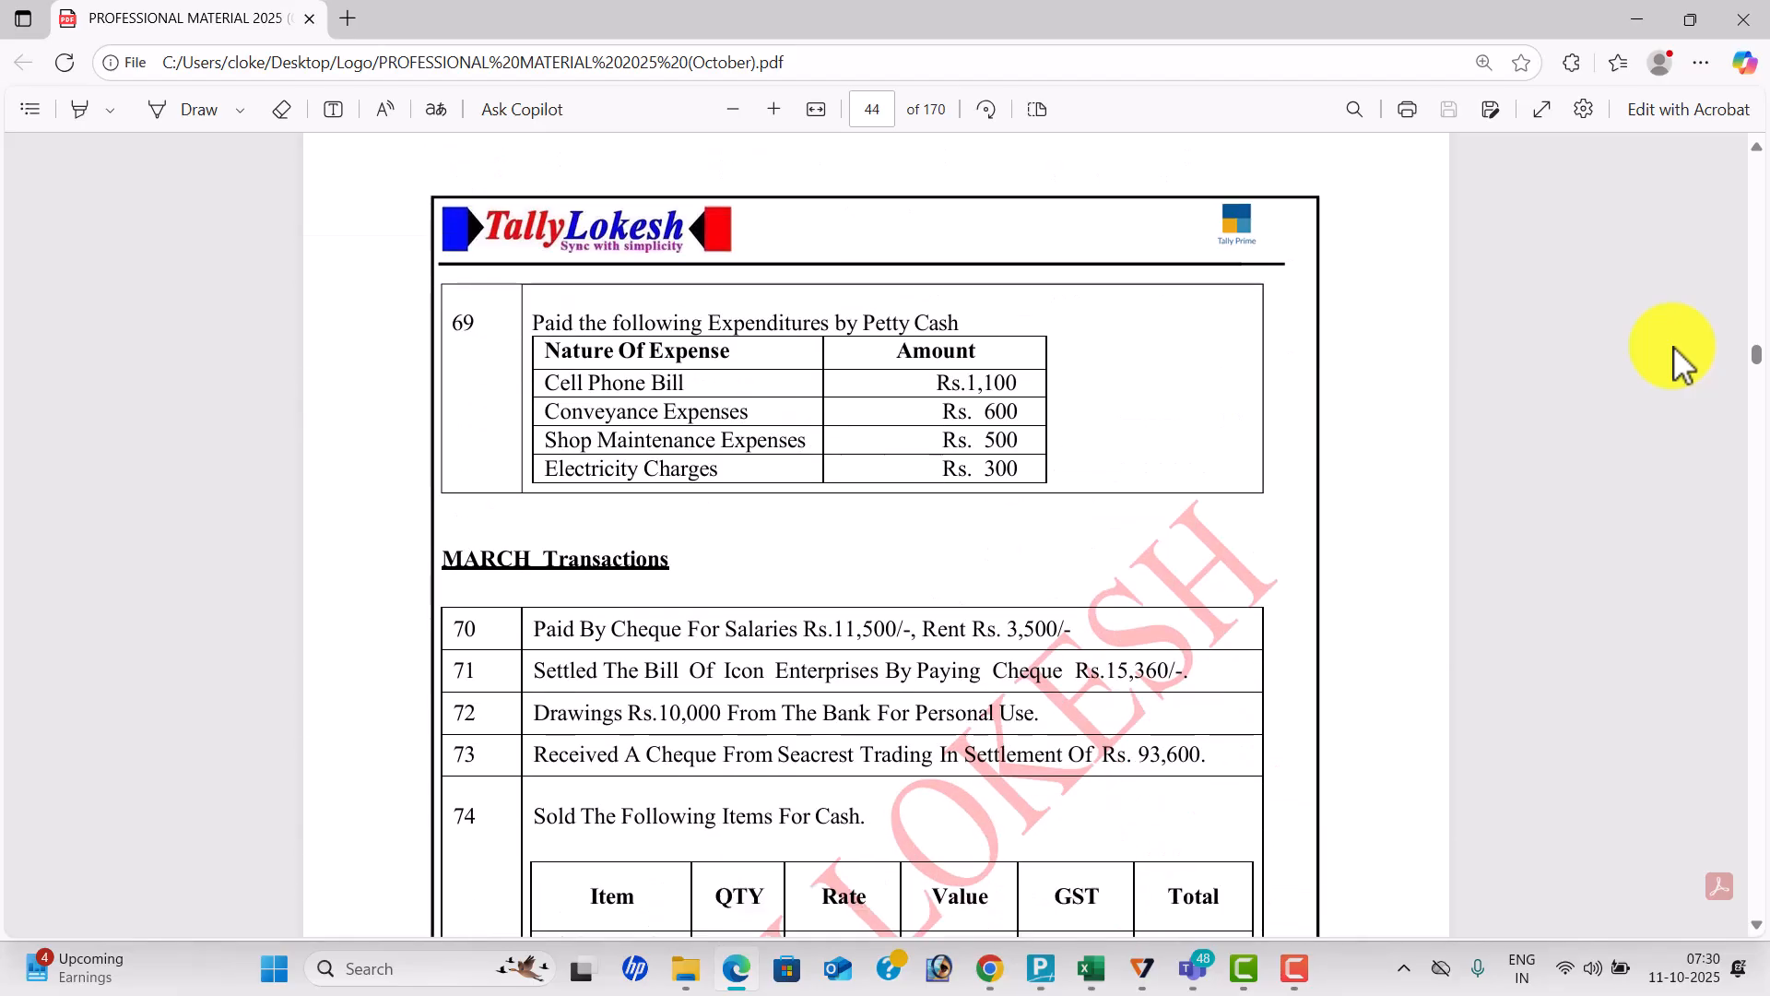
{"action": "scroll", "coordinate": [1680, 364], "scroll_direction": "down", "scroll_amount": 8}
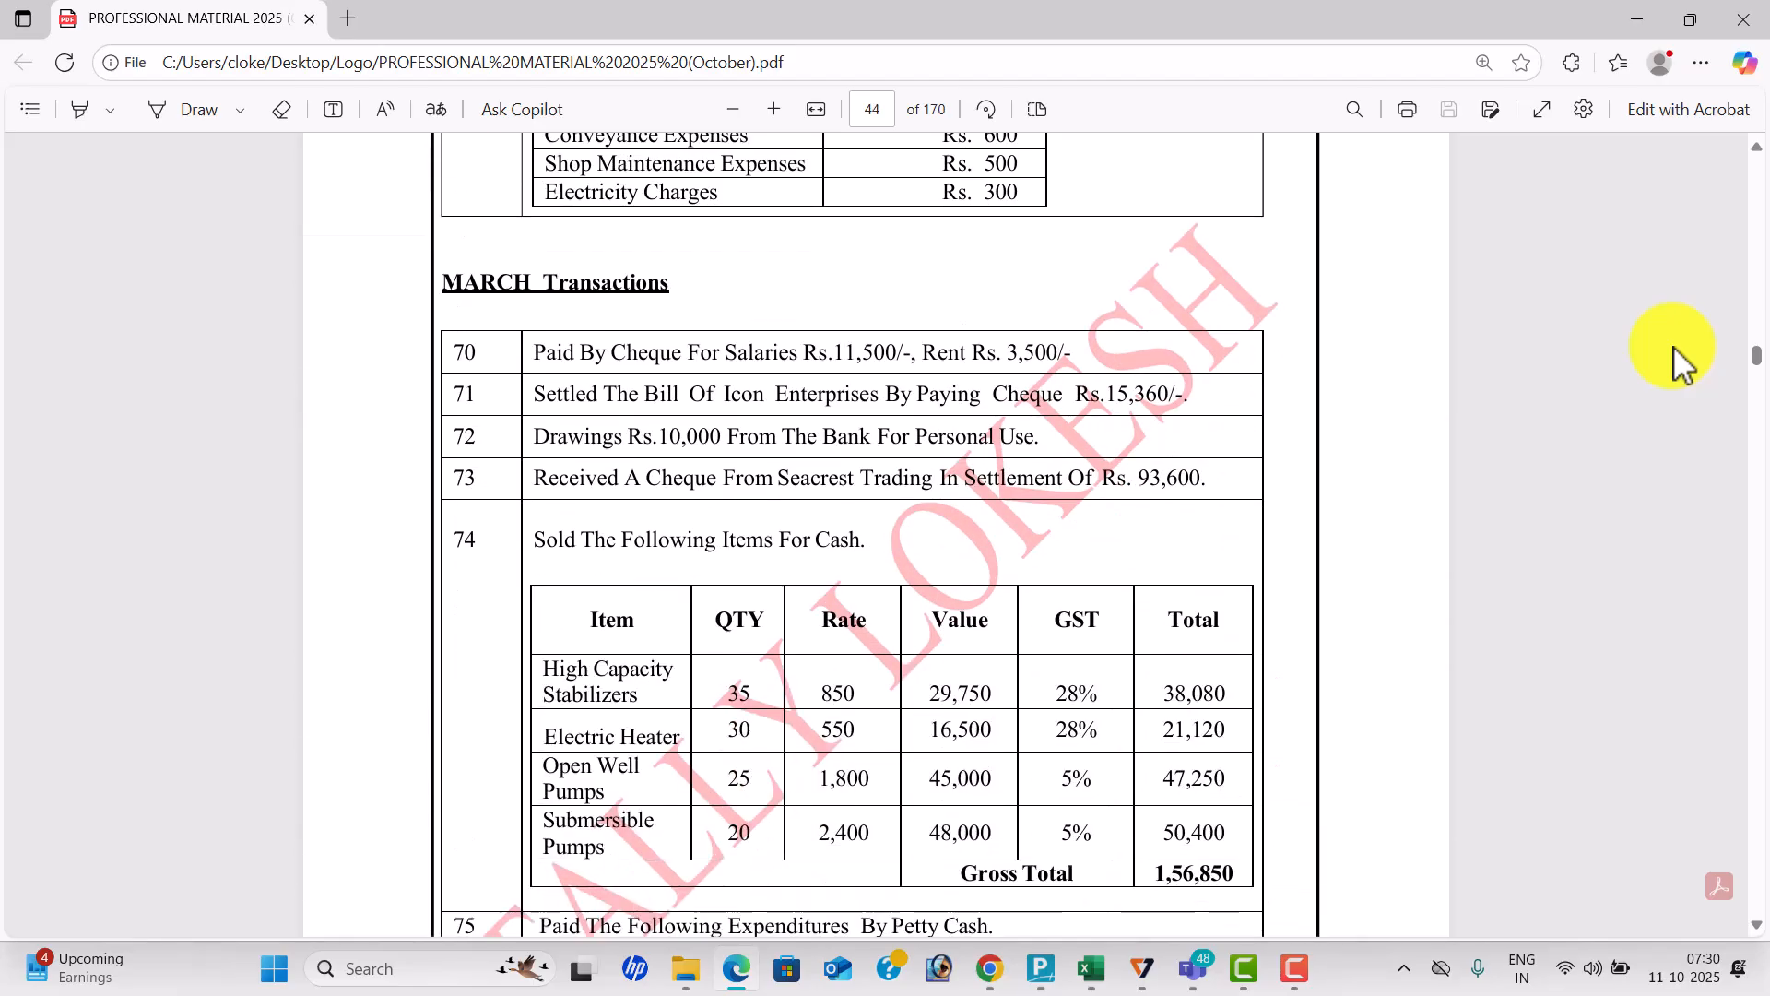
{"action": "scroll", "coordinate": [1680, 364], "scroll_direction": "down", "scroll_amount": 6}
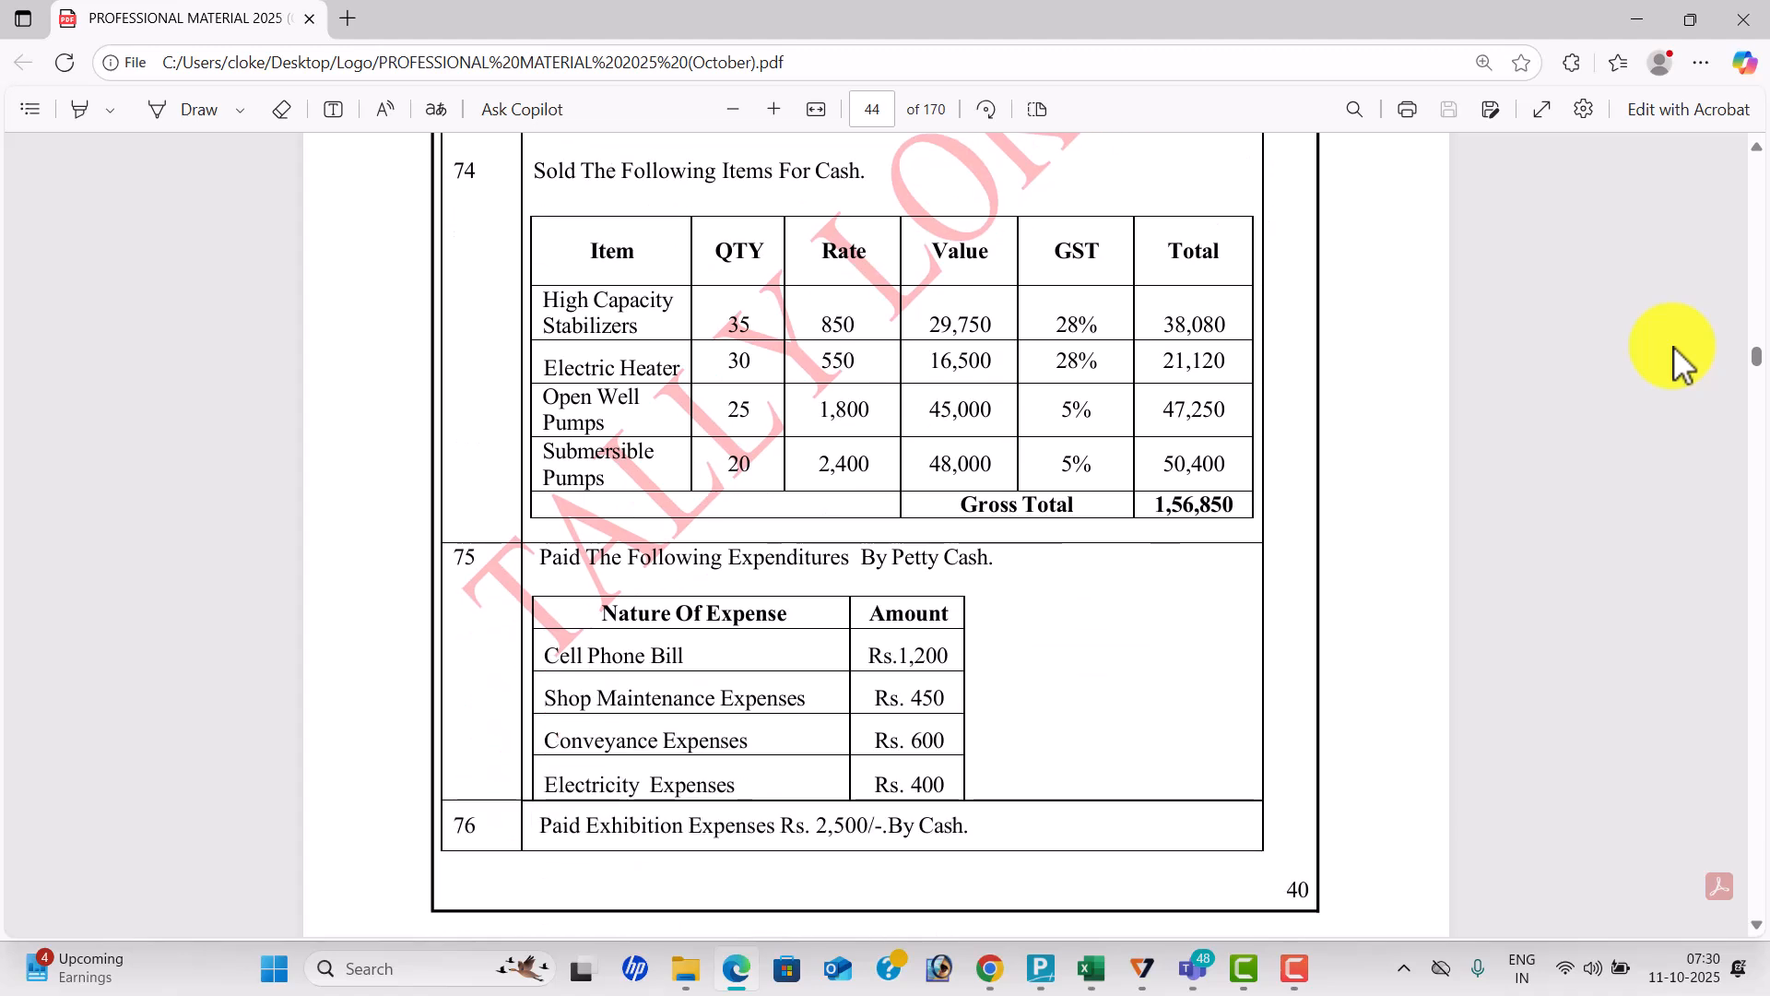
{"action": "scroll", "coordinate": [1680, 364], "scroll_direction": "down", "scroll_amount": 8}
{"action": "scroll", "coordinate": [1680, 364], "scroll_direction": "down", "scroll_amount": 13}
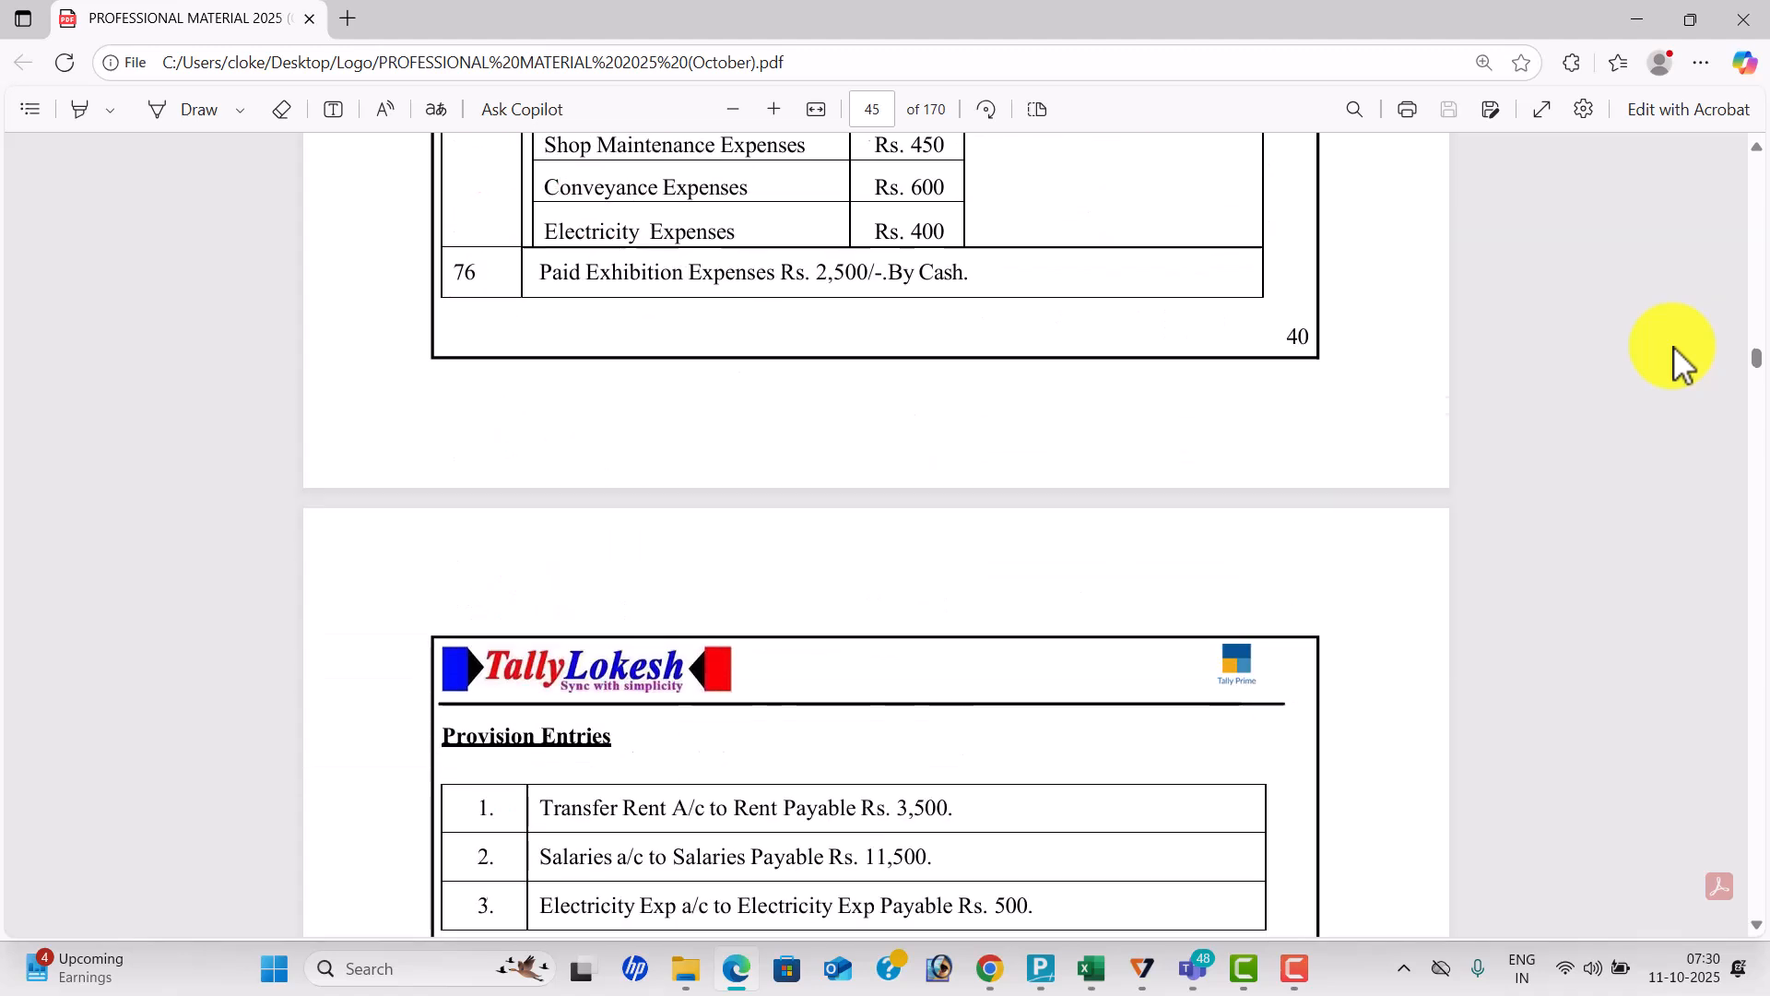
{"action": "scroll", "coordinate": [1680, 365], "scroll_direction": "down", "scroll_amount": 1}
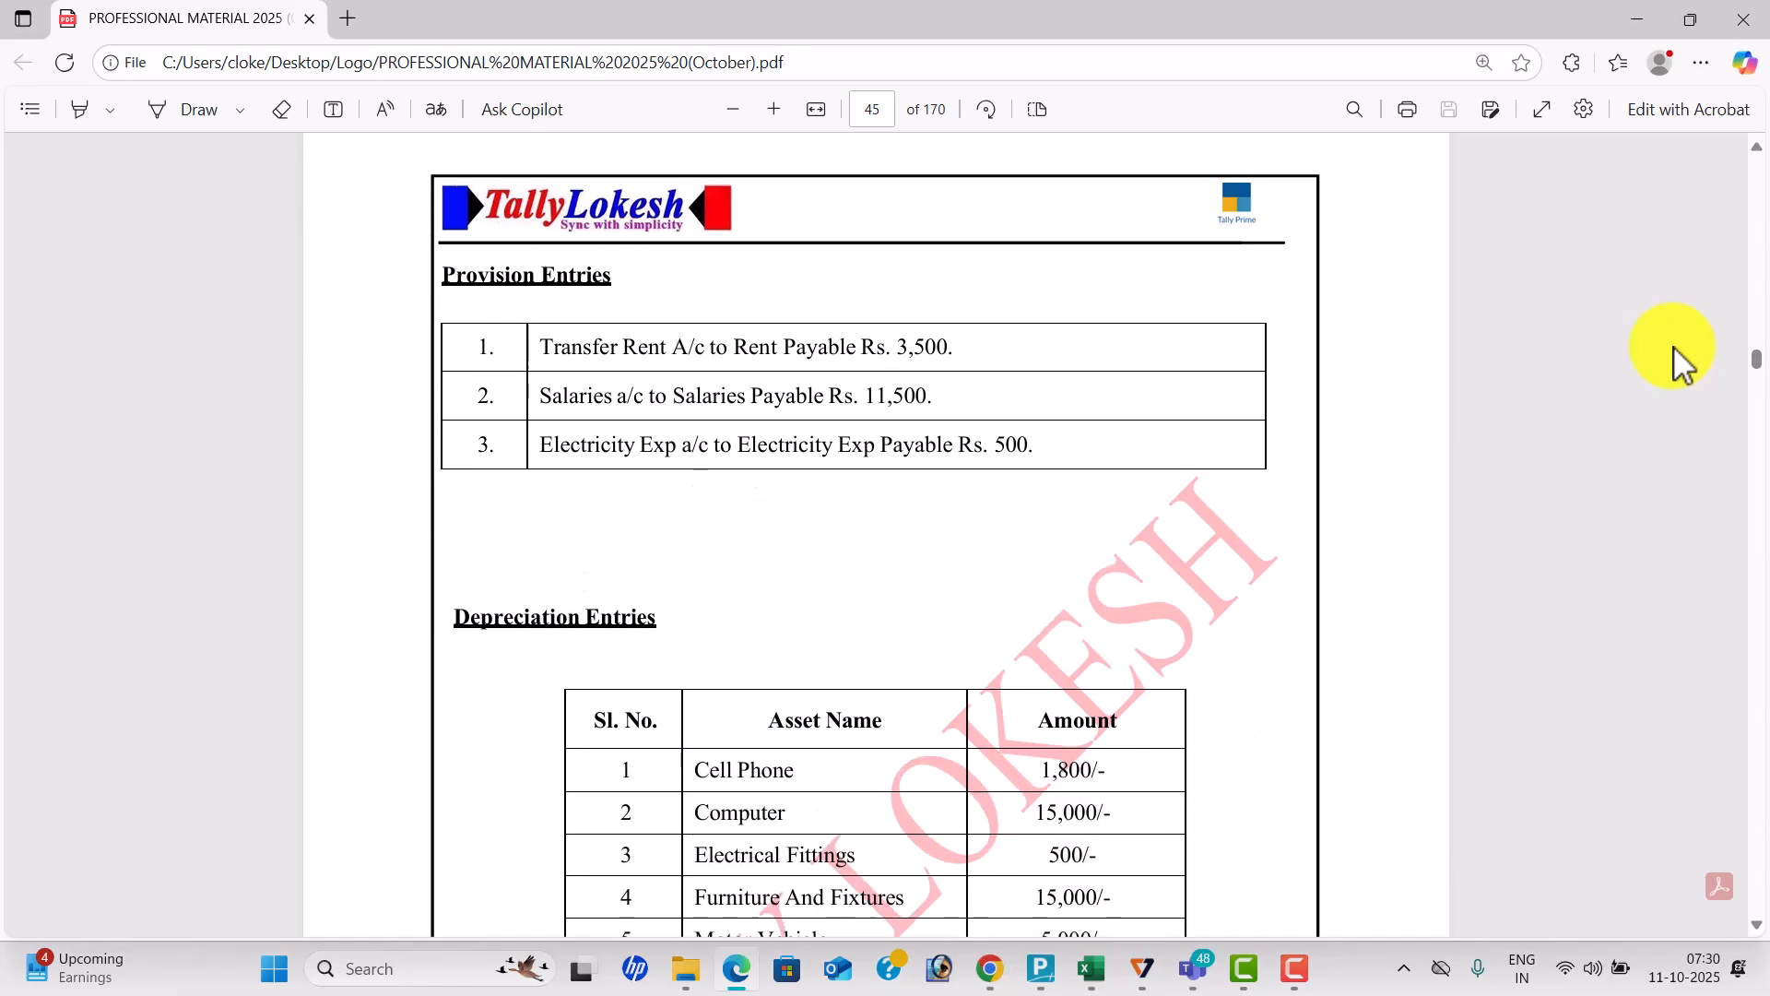
In TallyPrime, start a journal voucher and create a Rent ledger under Indirect Expenses as its debit account.
{"action": "key", "text": "alt+Tab"}
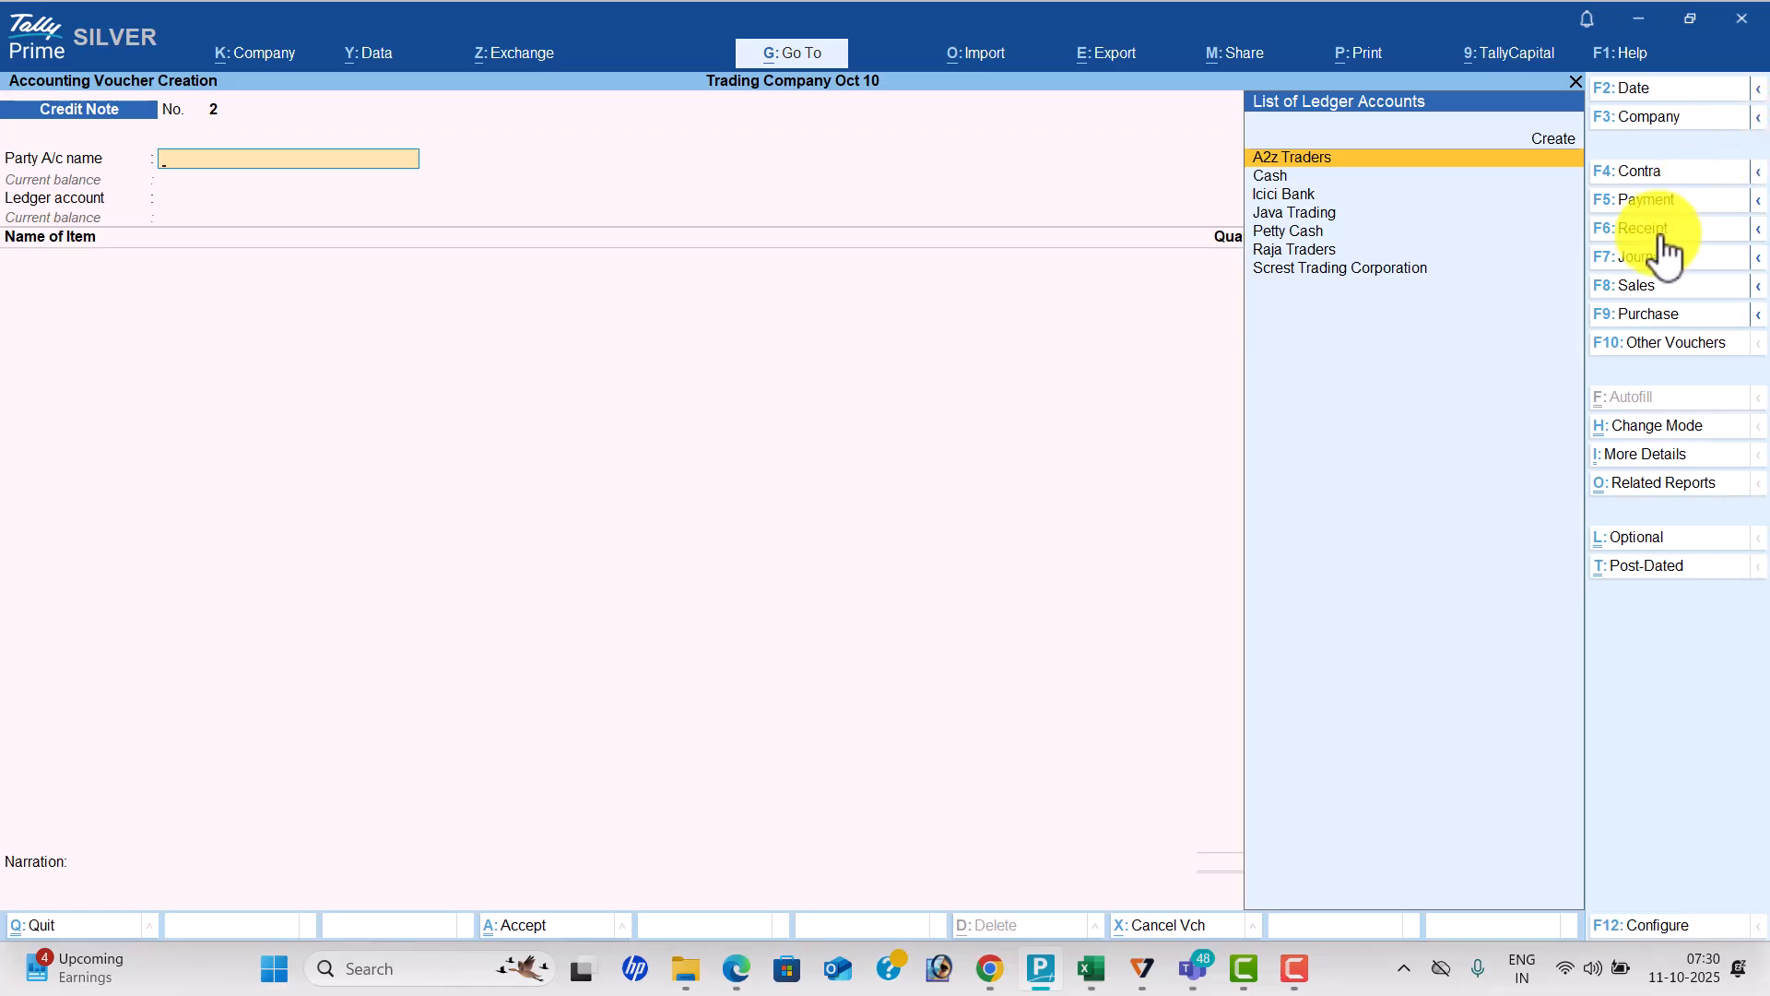
{"action": "left_click", "coordinate": [1659, 254]}
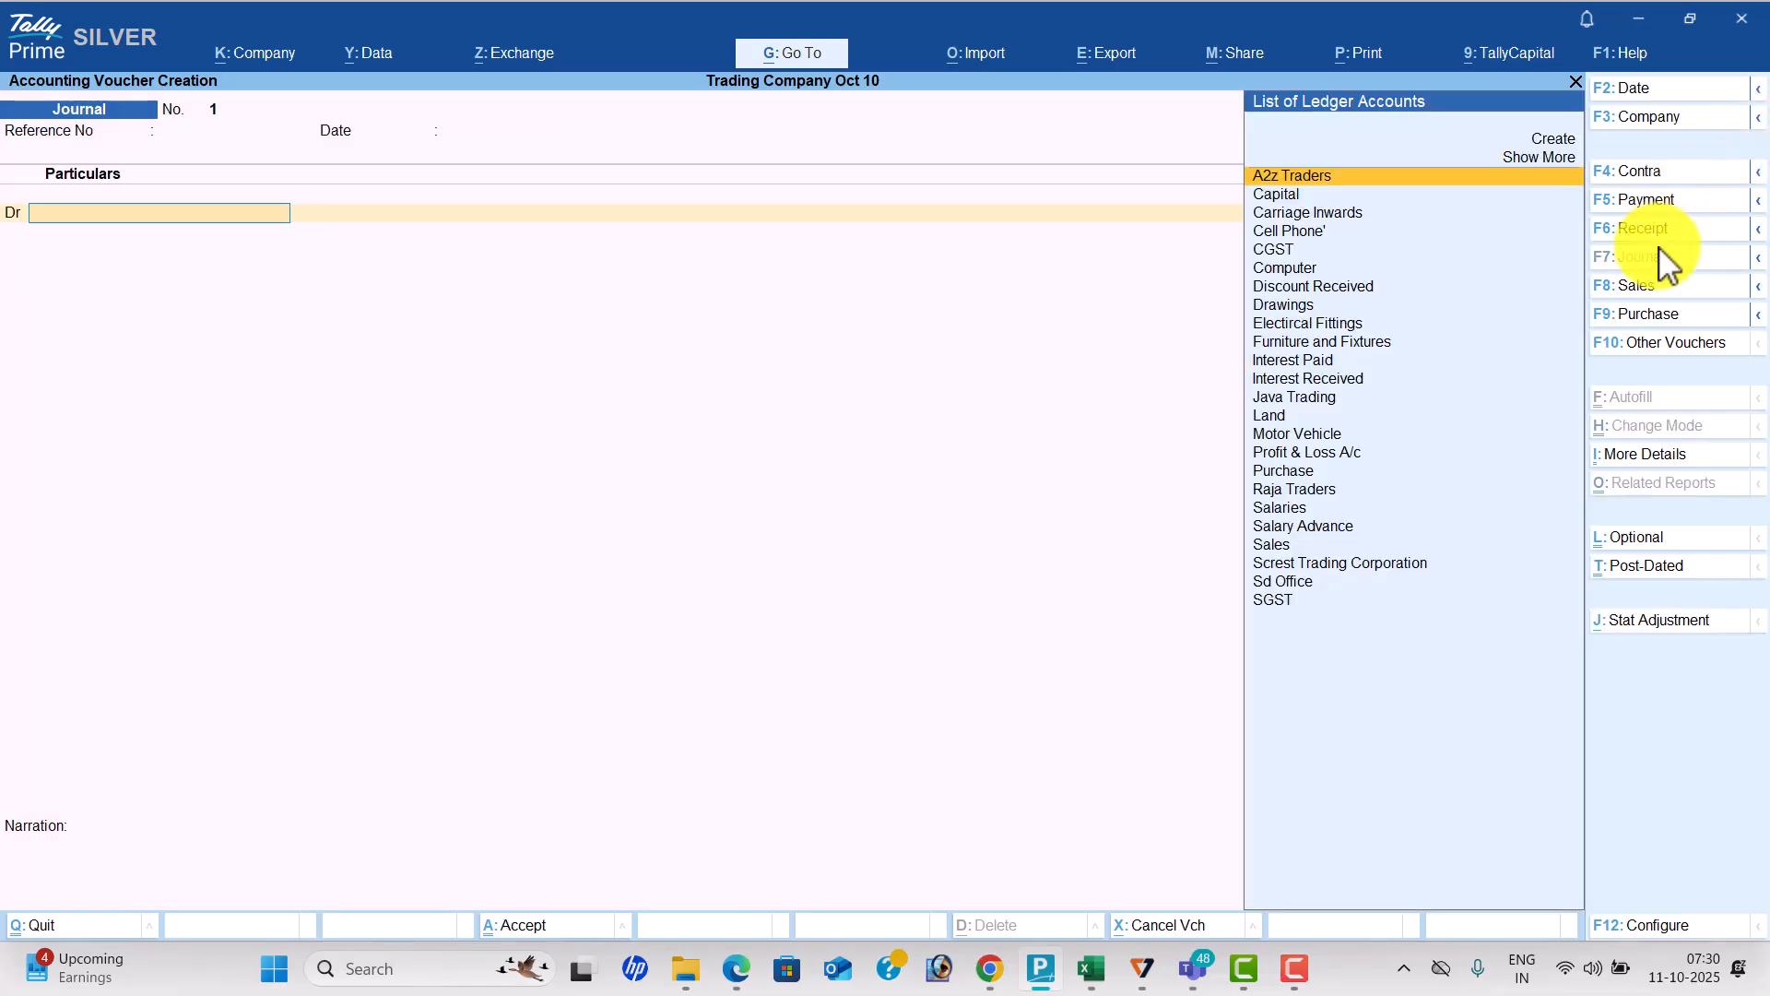
{"action": "type", "text": "Re"}
{"action": "key", "text": "alt+c"}
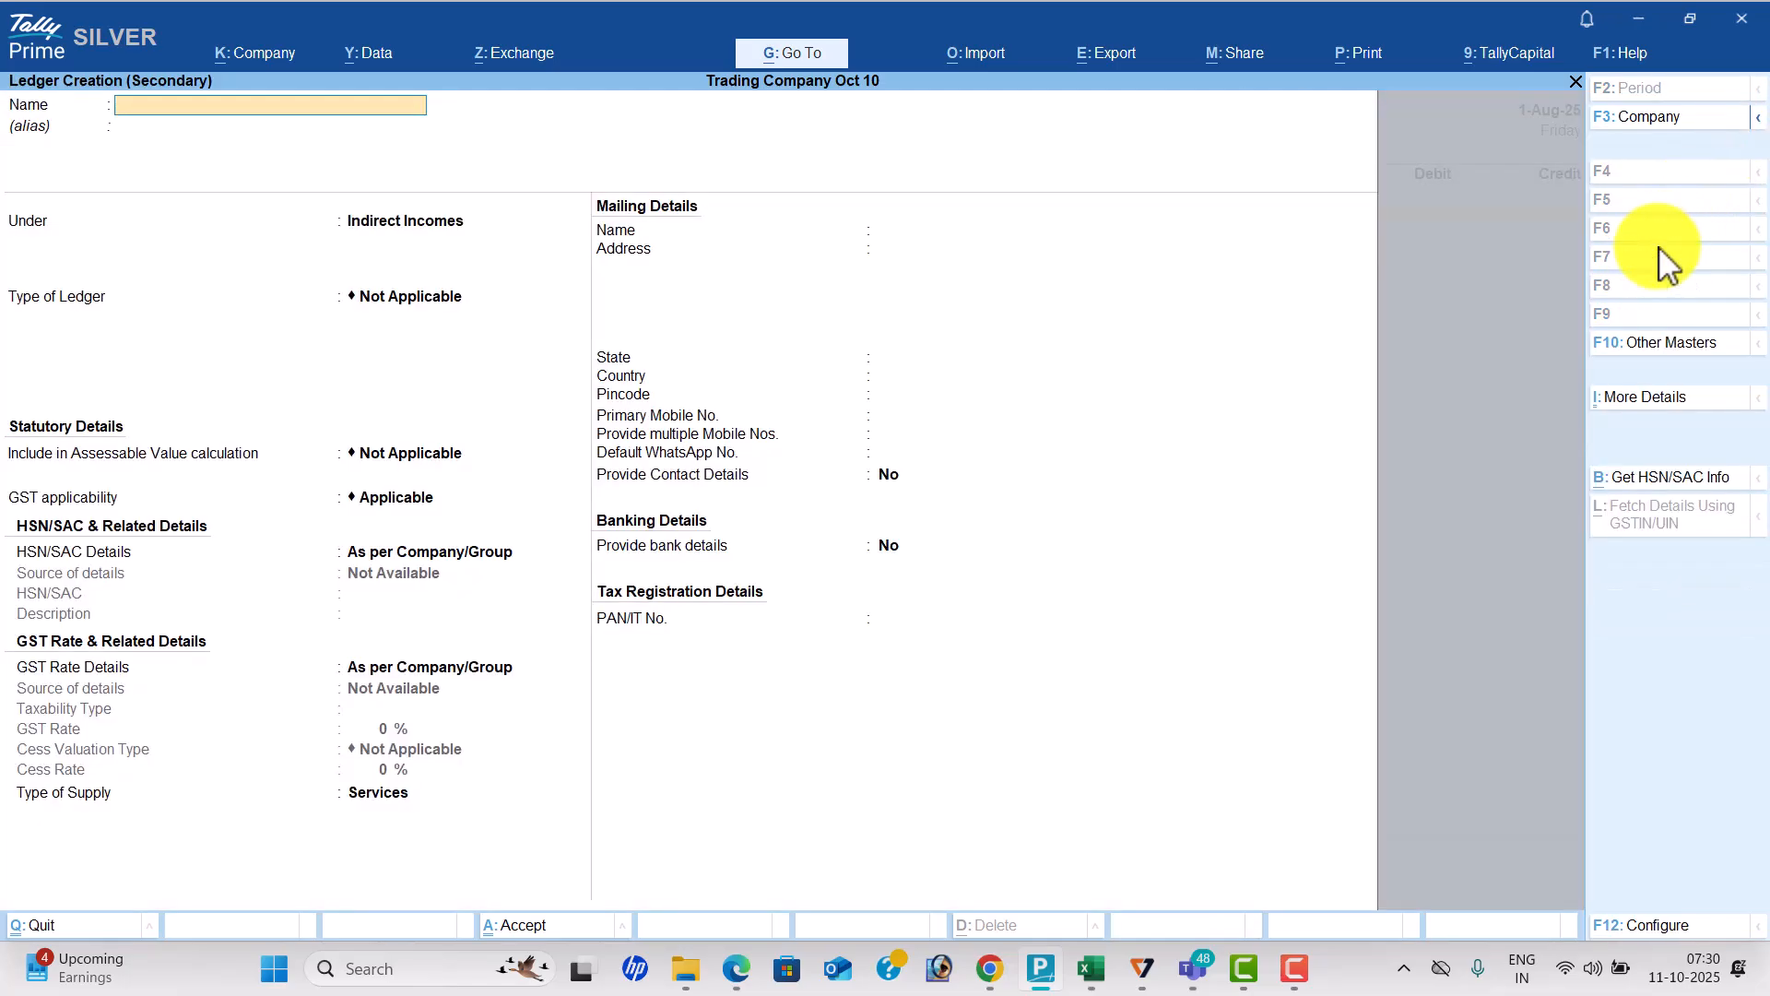
{"action": "type", "text": "Rent"}
{"action": "key", "text": "Return"}
{"action": "type", "text": "Ind"}
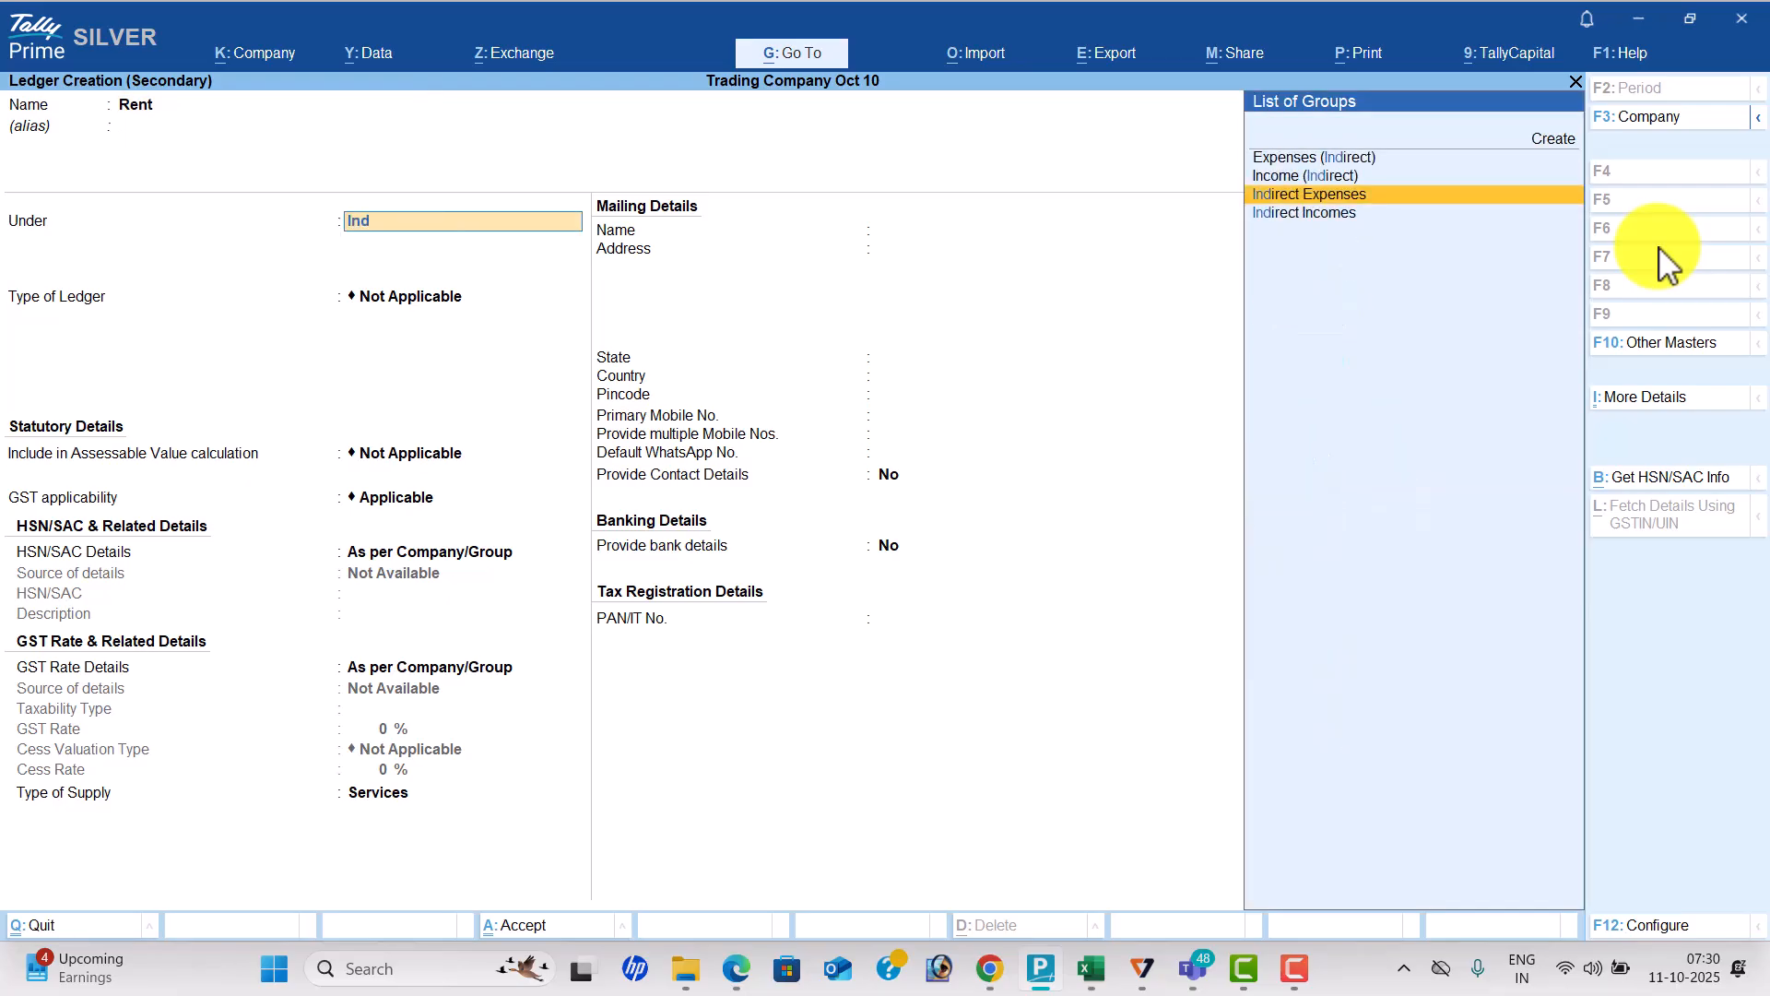
{"action": "key", "text": "Return"}
{"action": "key", "text": "ctrl+a"}
Check the rent provision in the exercise PDF and debit Rent with 3,500.
{"action": "key", "text": "alt+Tab"}
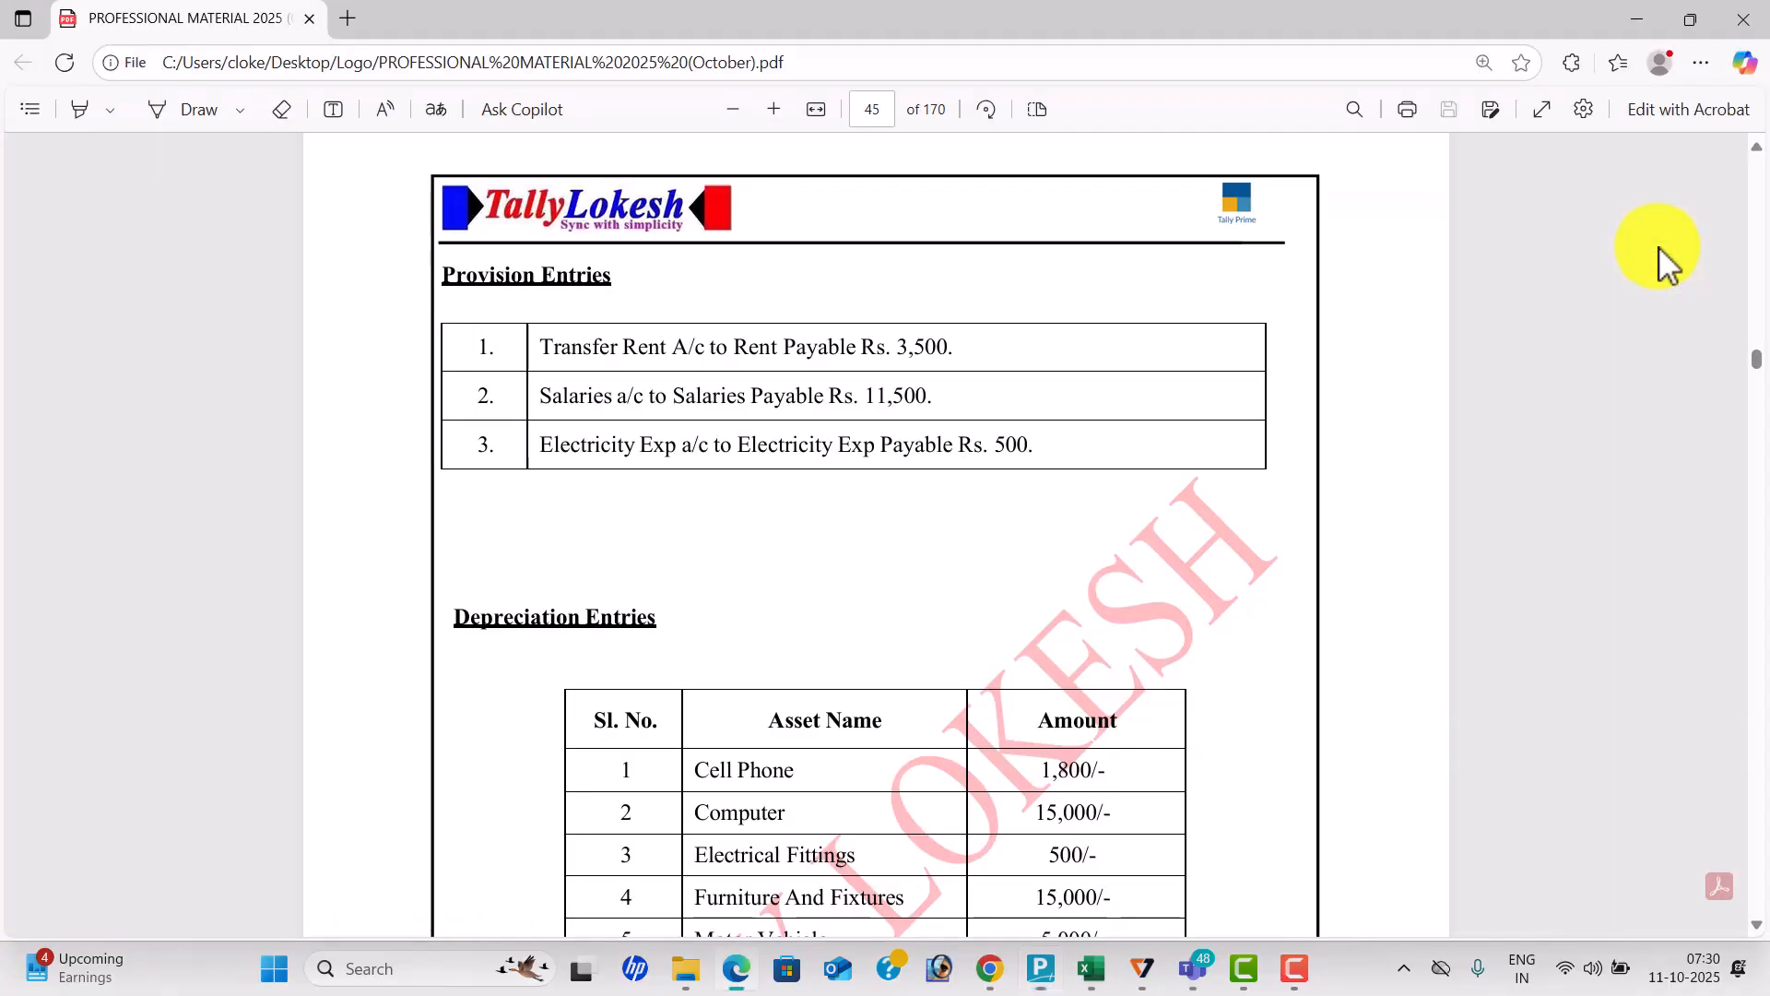
{"action": "key", "text": "alt+Tab"}
{"action": "type", "text": "3500"}
{"action": "key", "text": "Return"}
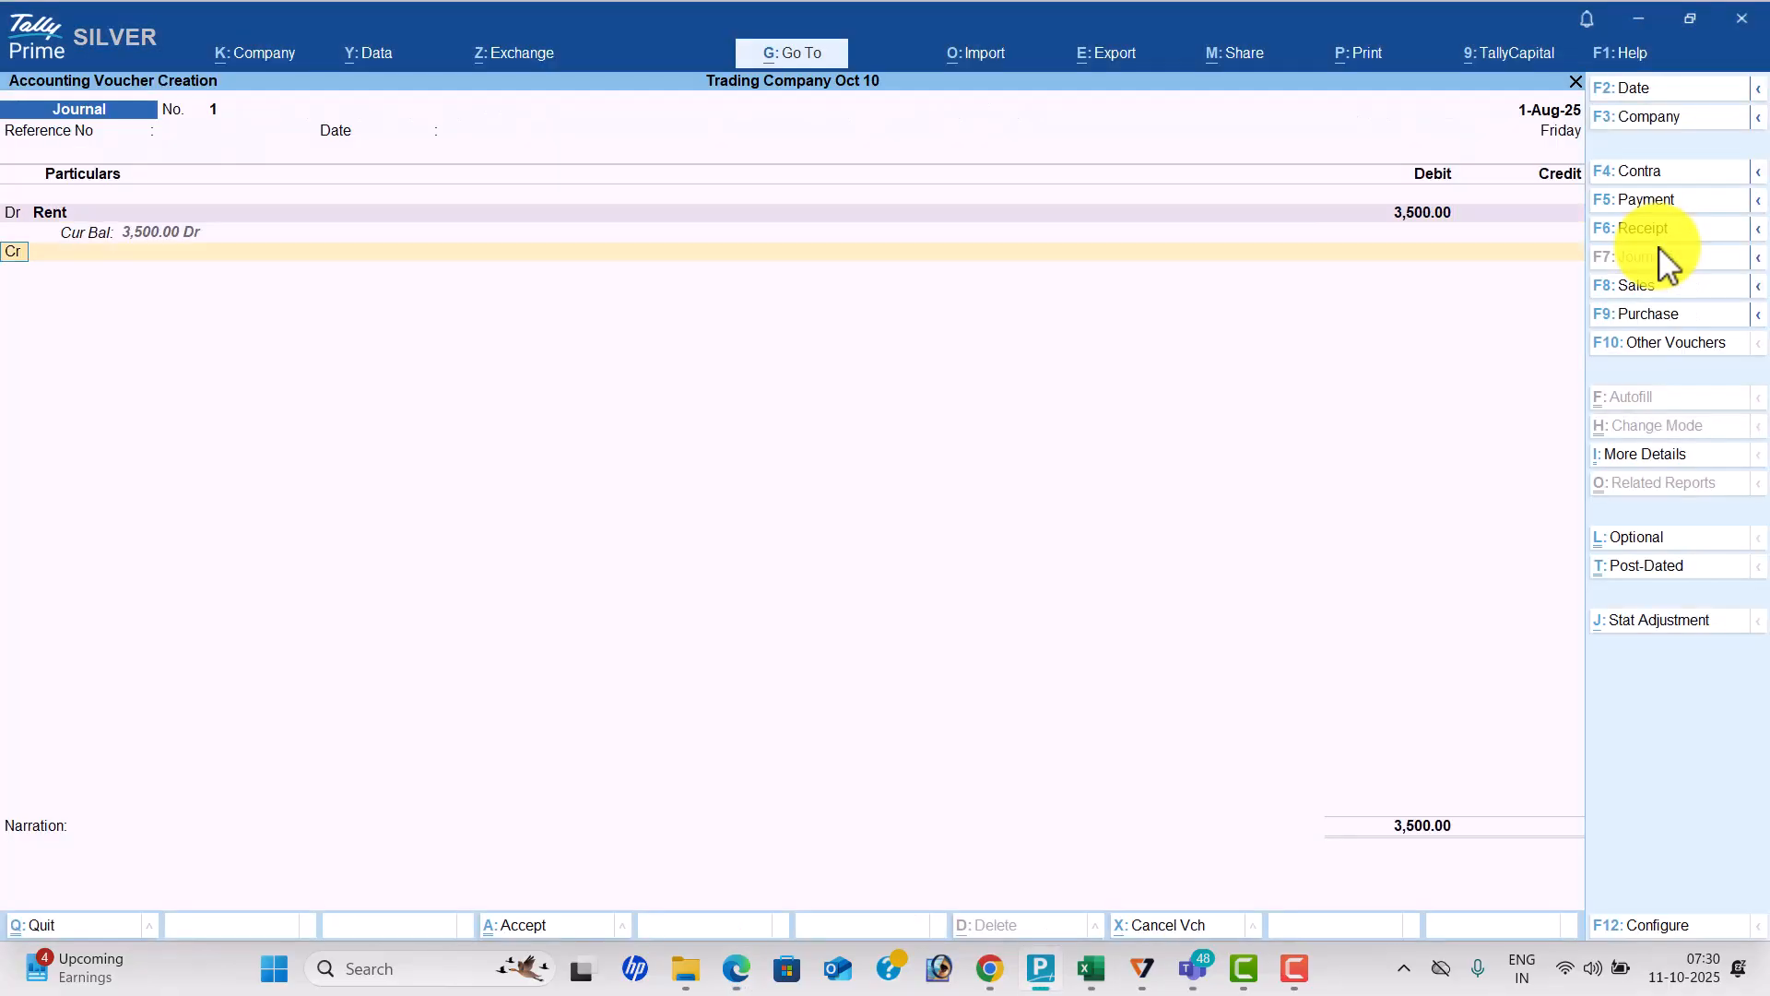
Create a Rent Payable ledger under Provisions as the credit account of the rent journal.
{"action": "key", "text": "Return"}
{"action": "key", "text": "alt+c"}
{"action": "type", "text": "Rent"}
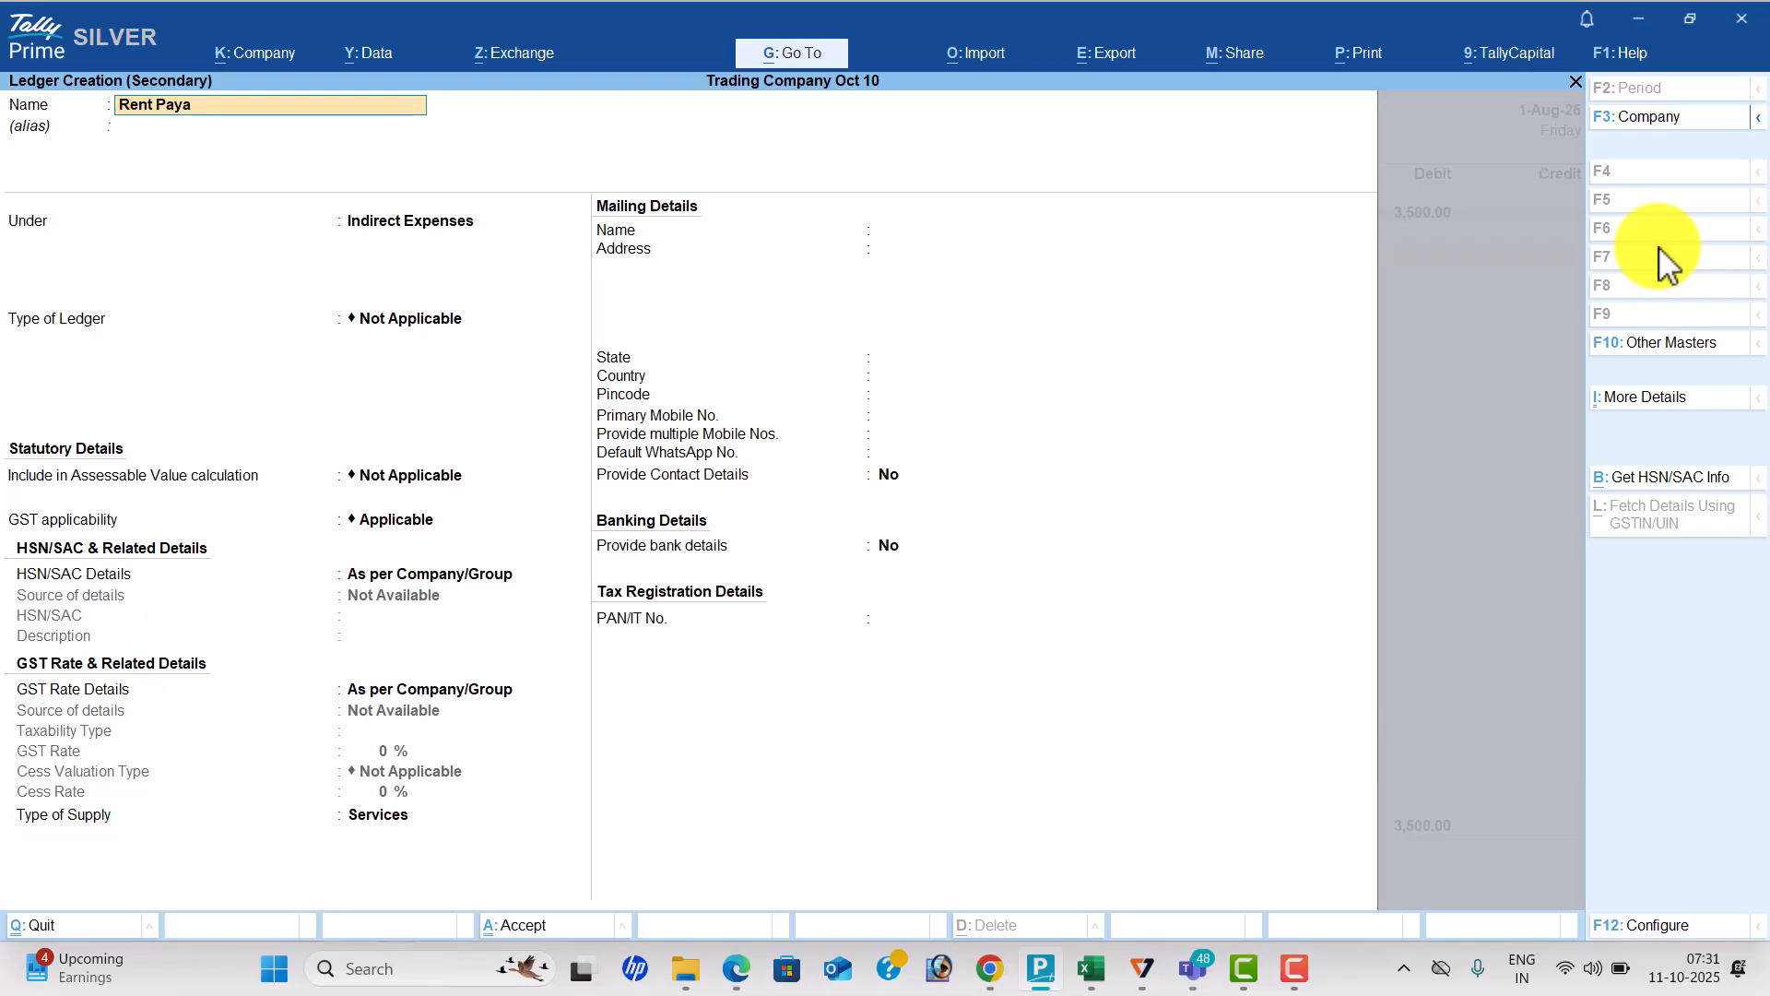
{"action": "type", "text": "Payab"}
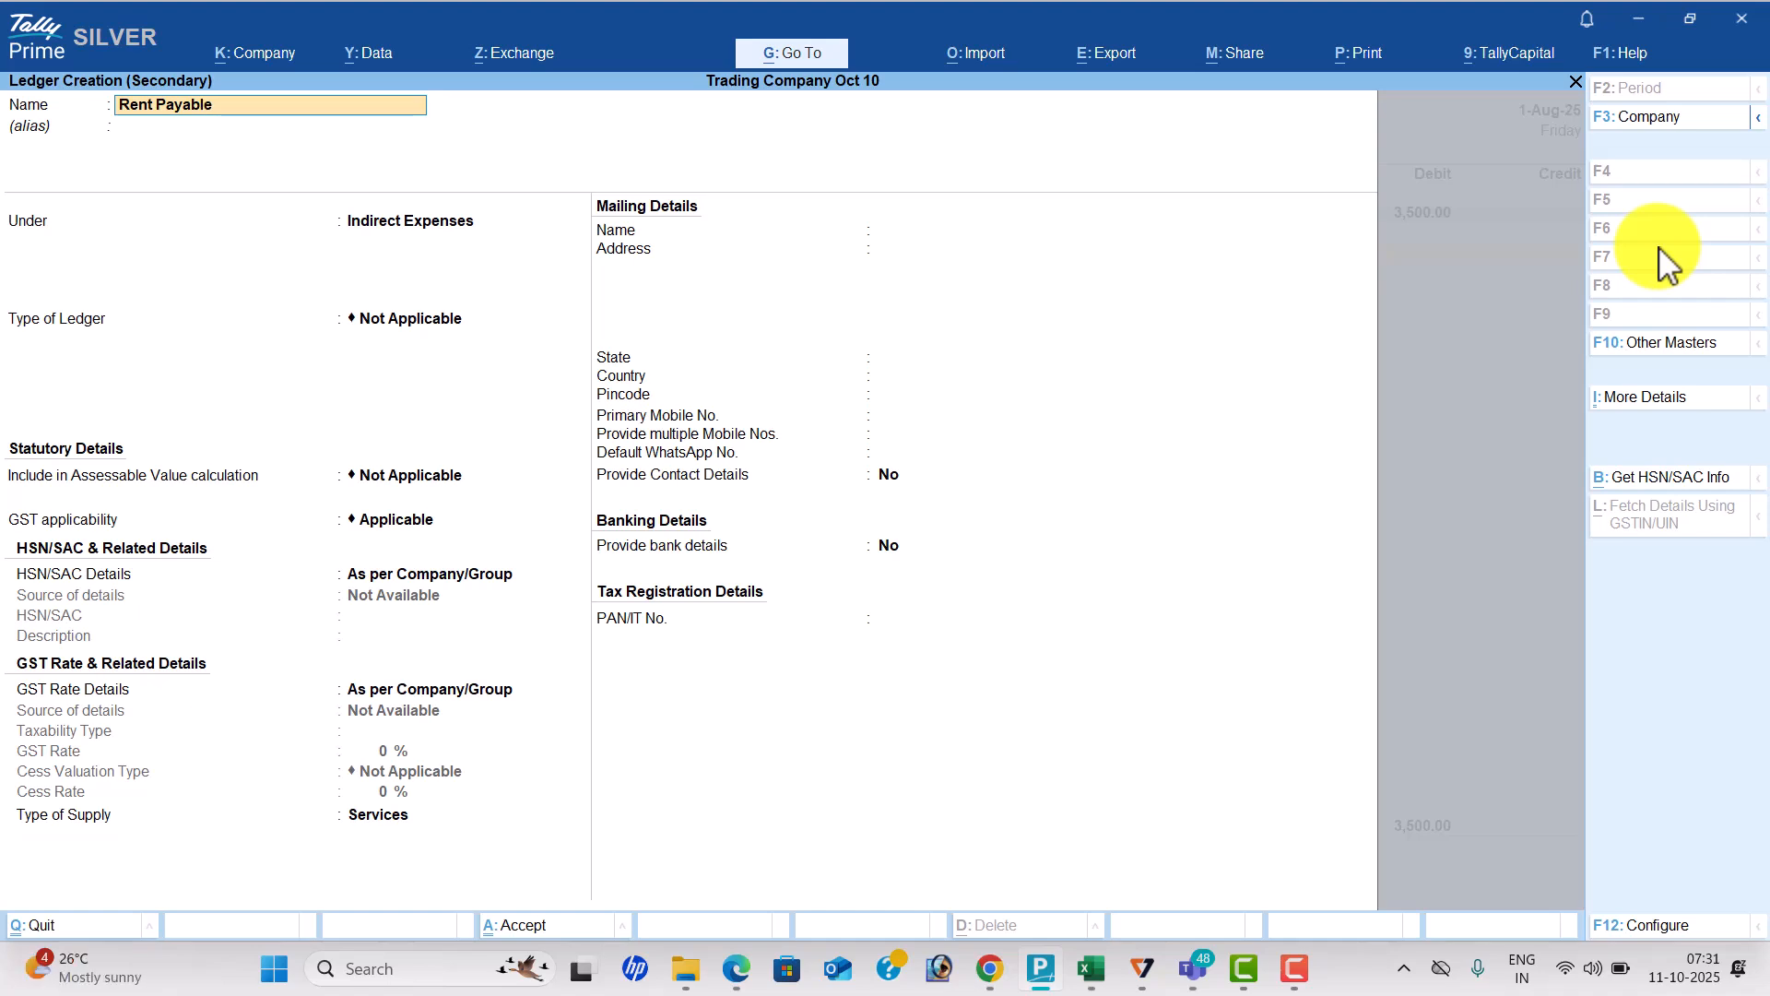
{"action": "type", "text": "le"}
{"action": "key", "text": "Return"}
{"action": "type", "text": "Pr"}
{"action": "key", "text": "Return"}
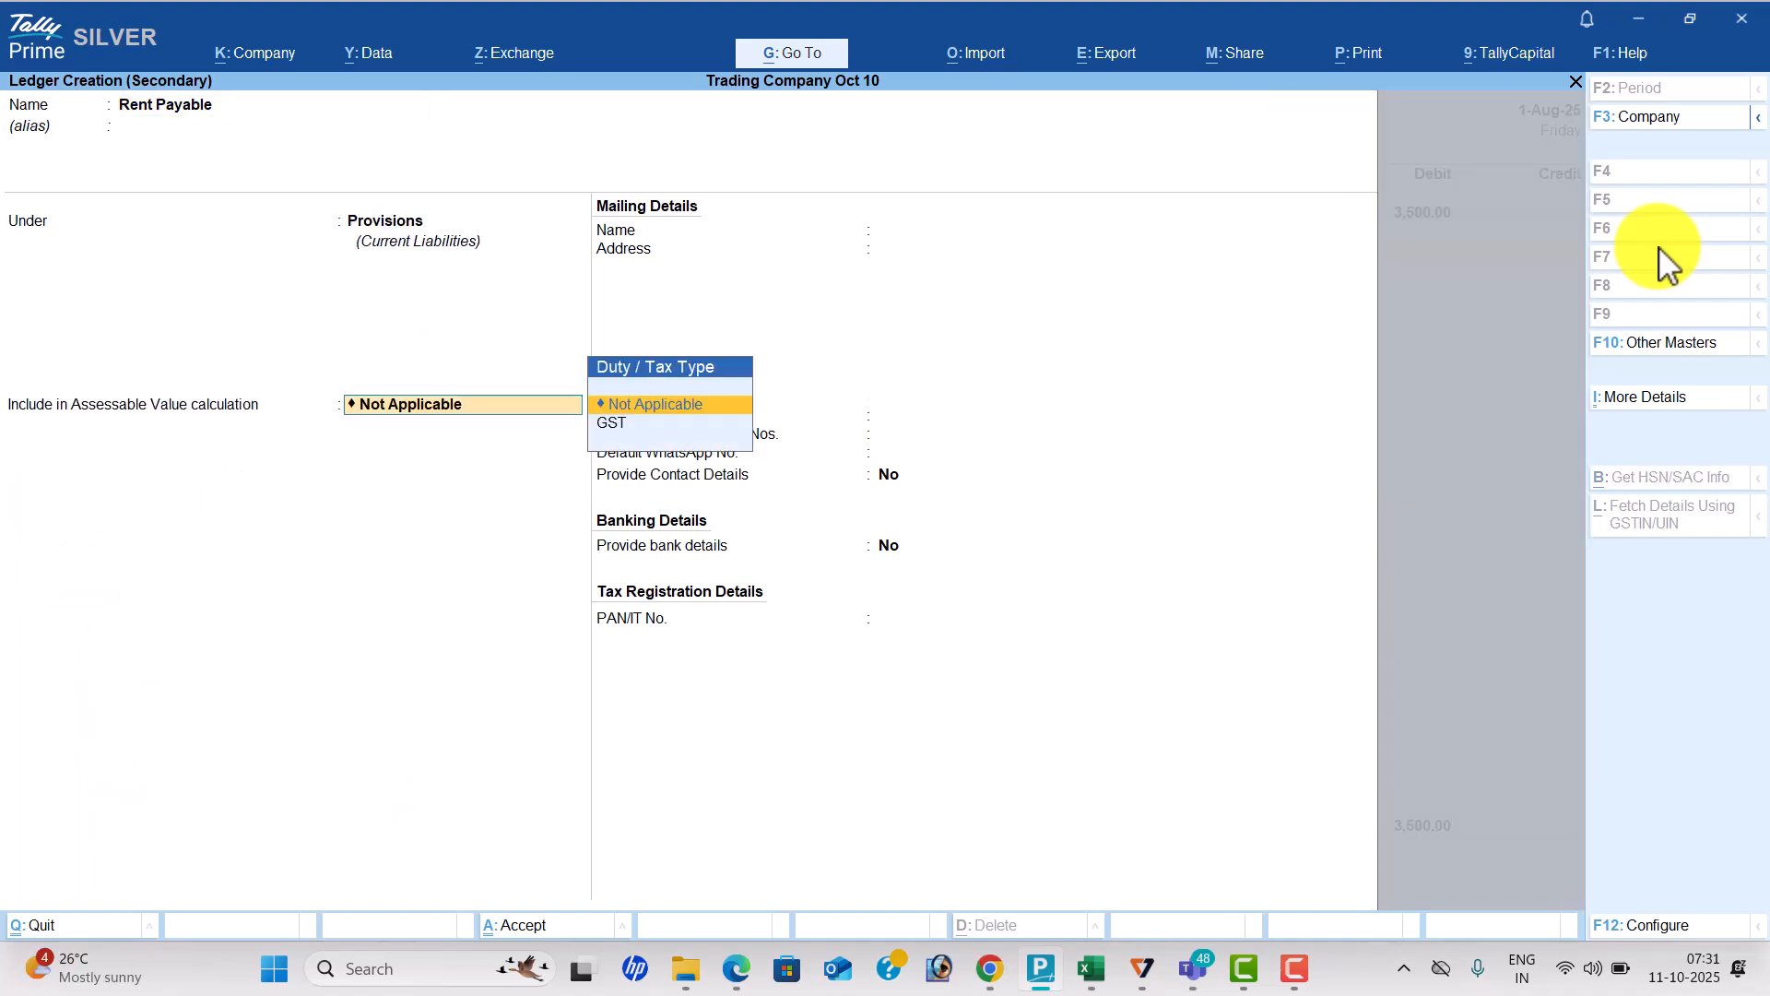
{"action": "key", "text": "ctrl+a"}
Credit Rent Payable with 3,500 and save the rent journal without a narration.
{"action": "key", "text": "Return"}
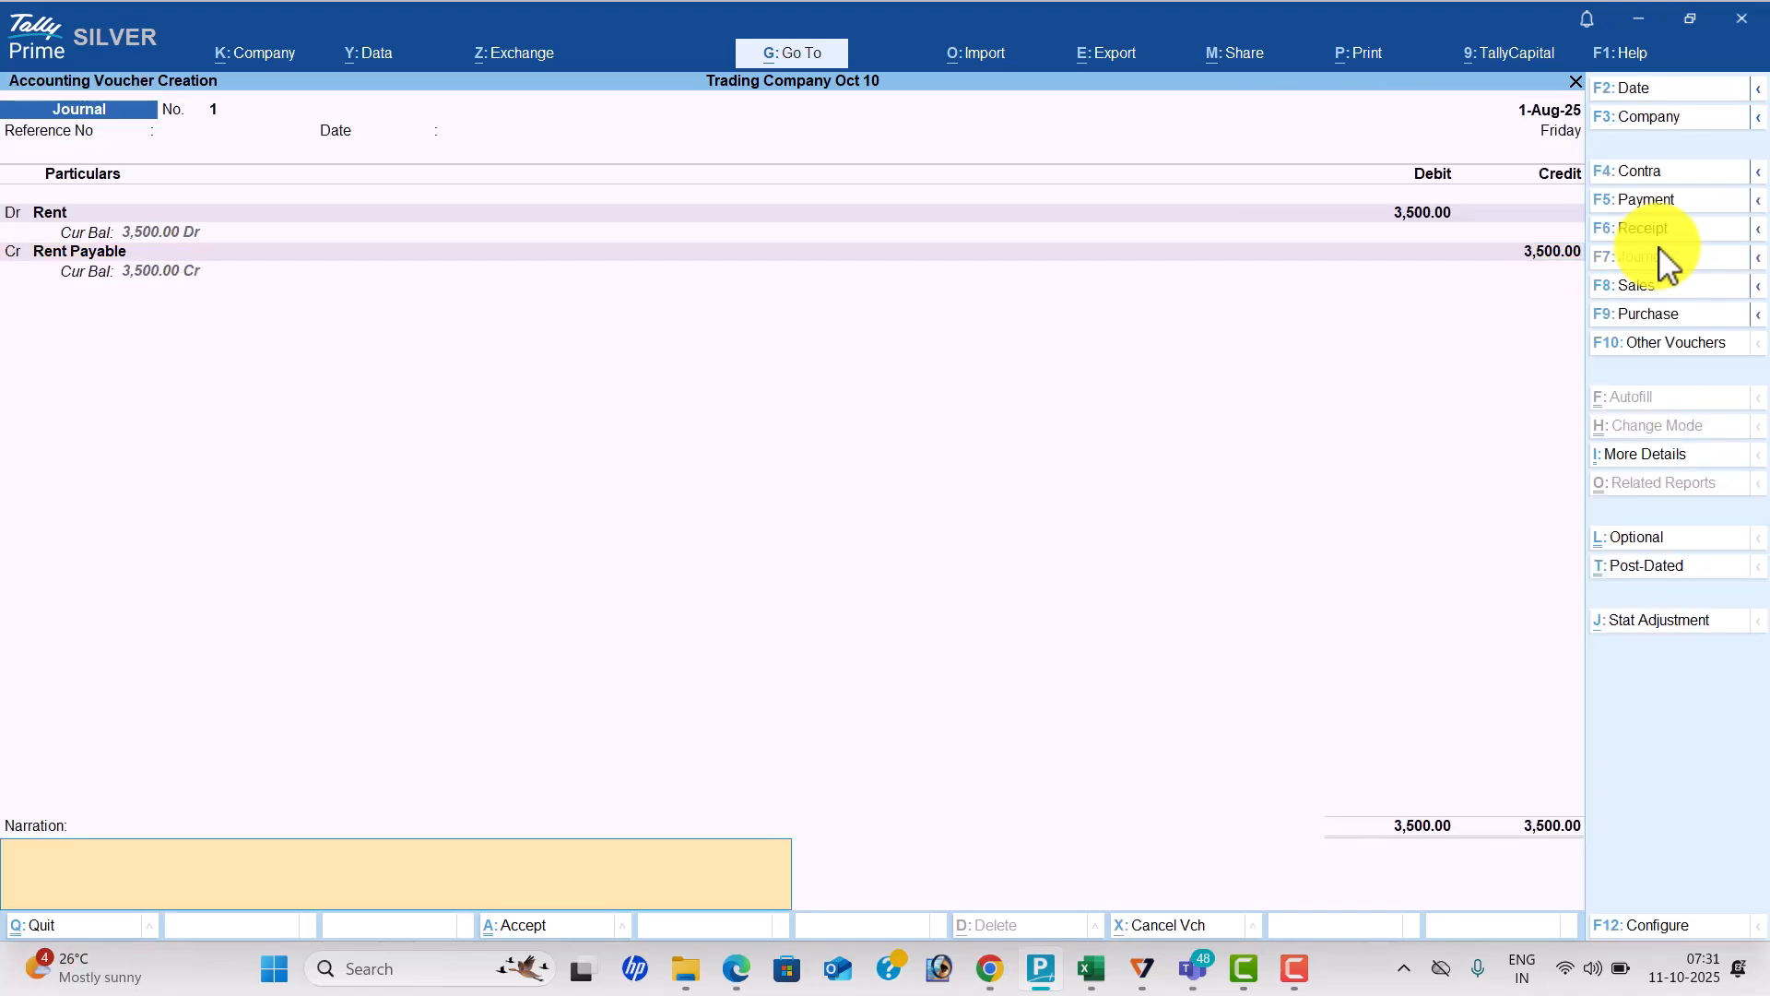
{"action": "key", "text": "Return"}
{"action": "key", "text": "Return"}
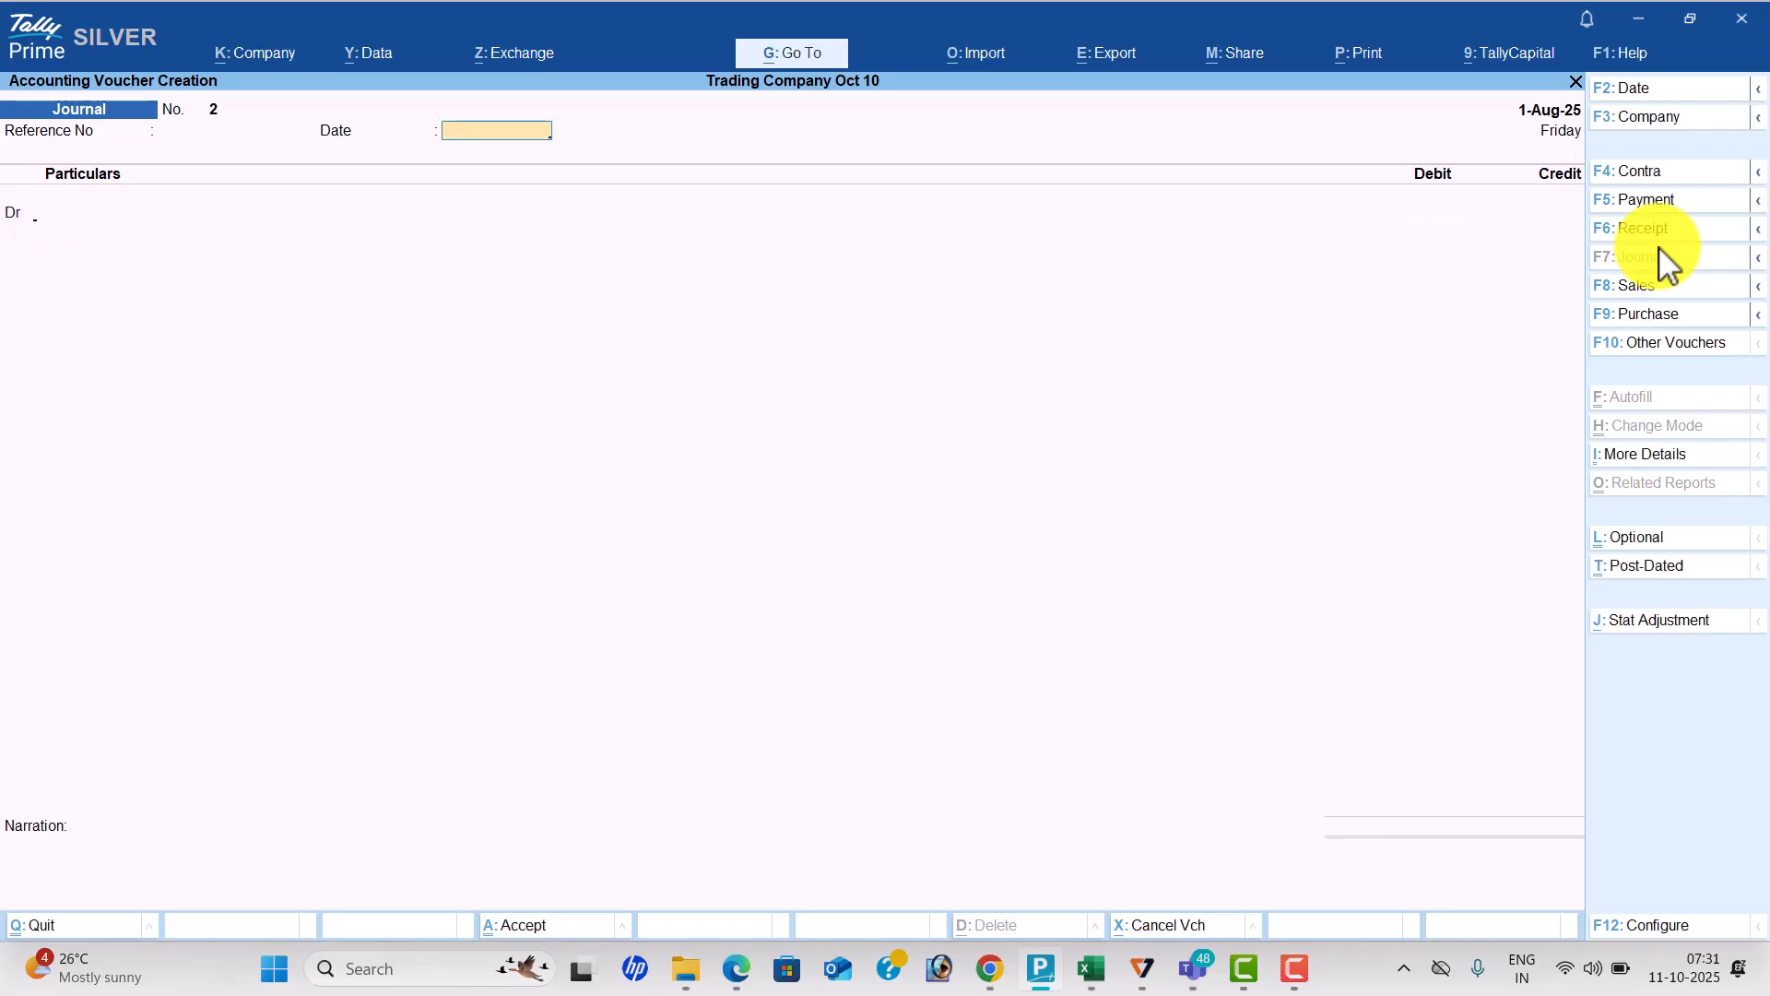
Debit the Salaries ledger with 11,500 in a new journal voucher.
{"action": "key", "text": "Return"}
{"action": "type", "text": "Sa"}
{"action": "key", "text": "Down"}
{"action": "key", "text": "Return"}
{"action": "key", "text": "alt+Tab"}
{"action": "type", "text": "11500"}
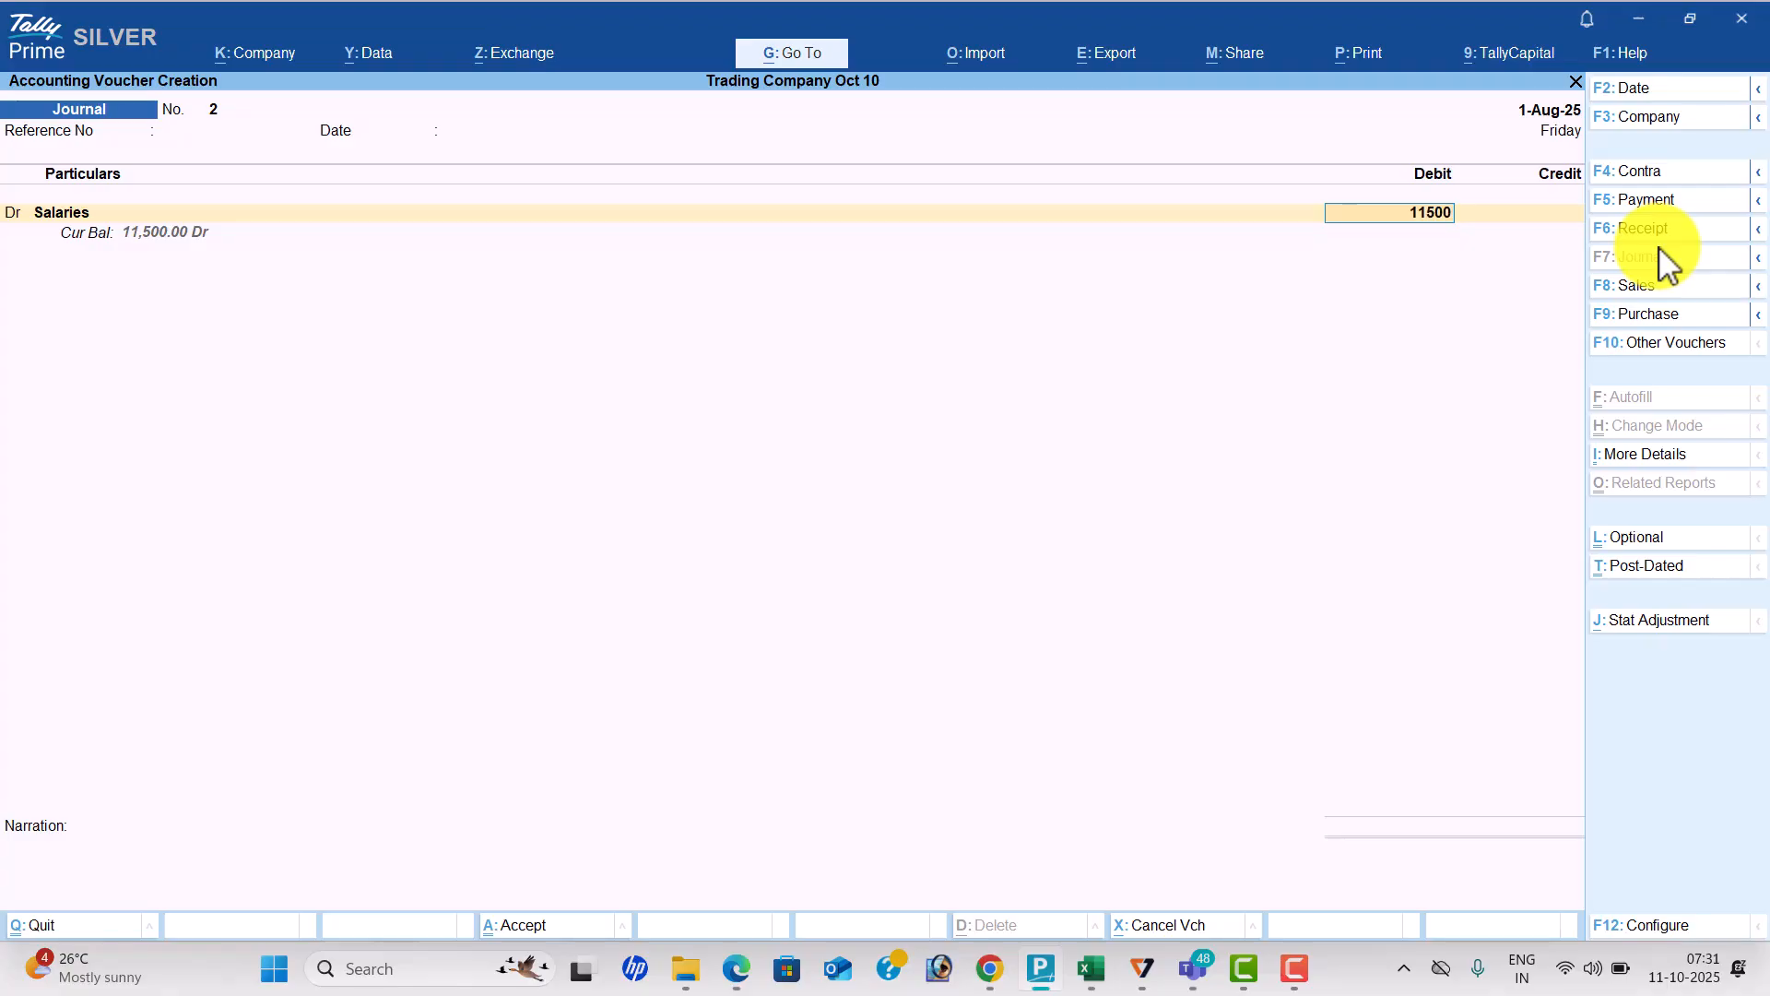
{"action": "key", "text": "Return"}
Create a Salary Payable ledger under Provisions as the credit account of the salaries journal.
{"action": "key", "text": "alt+c"}
{"action": "type", "text": "Salary Payable"}
{"action": "key", "text": "Return"}
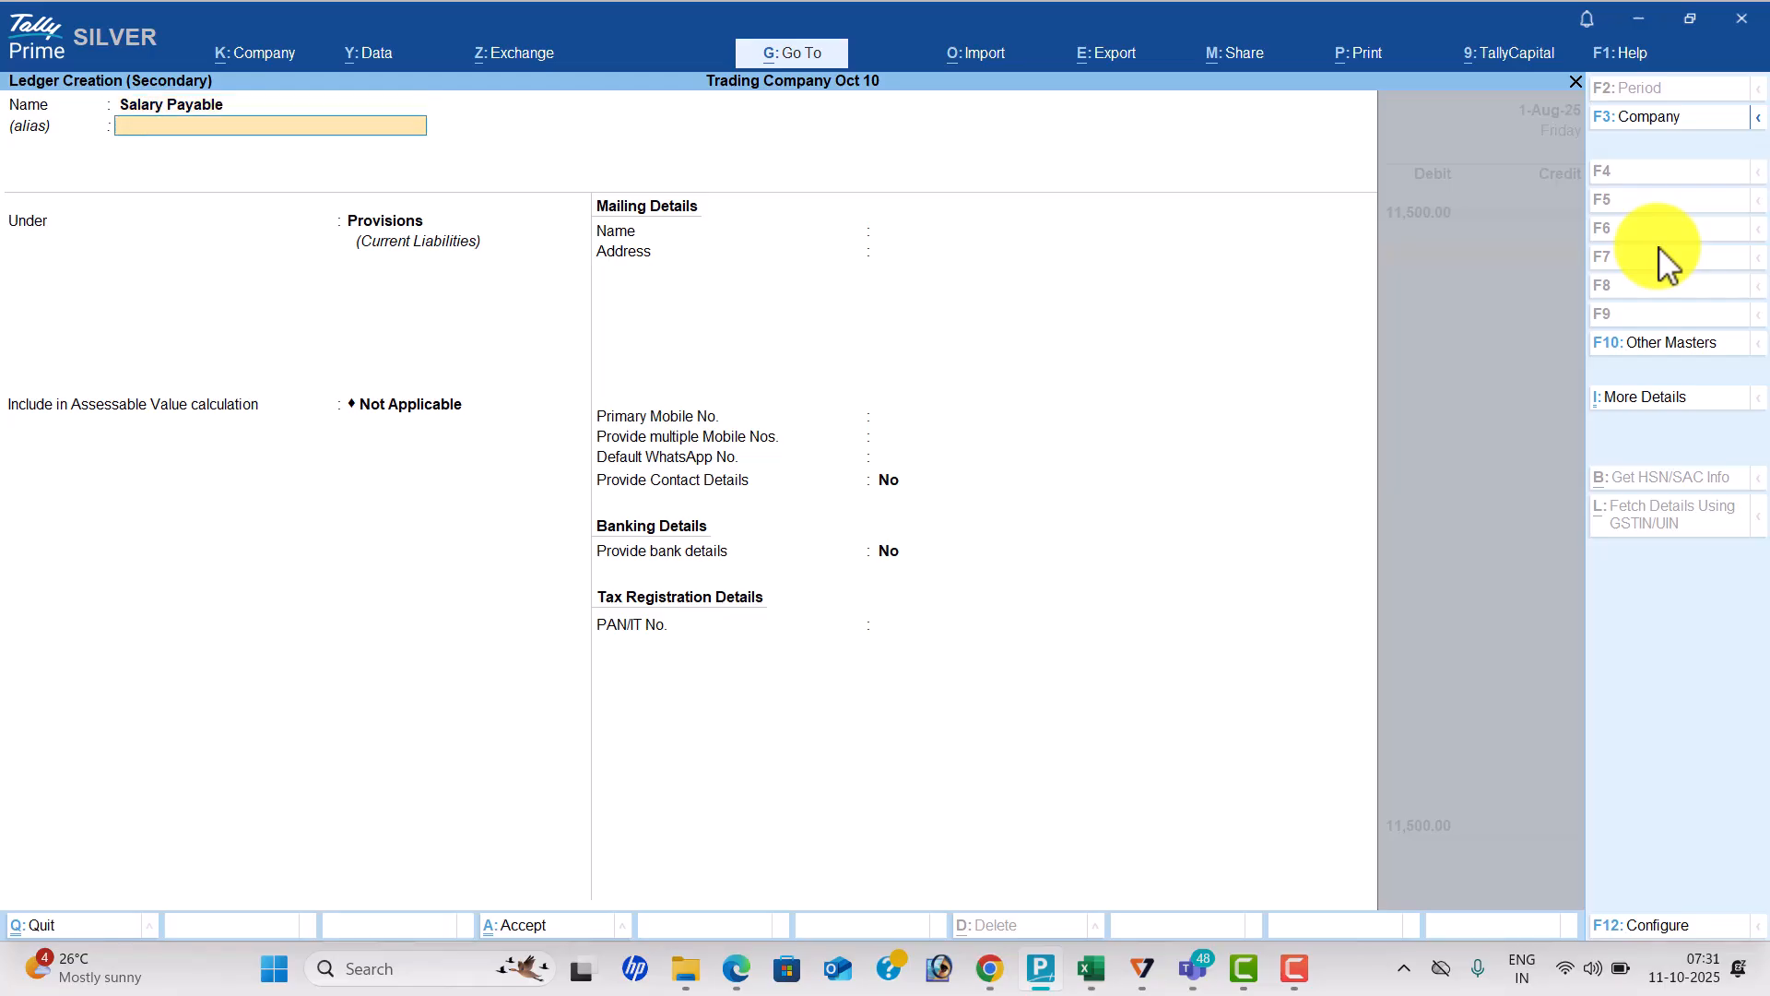
{"action": "key", "text": "Return"}
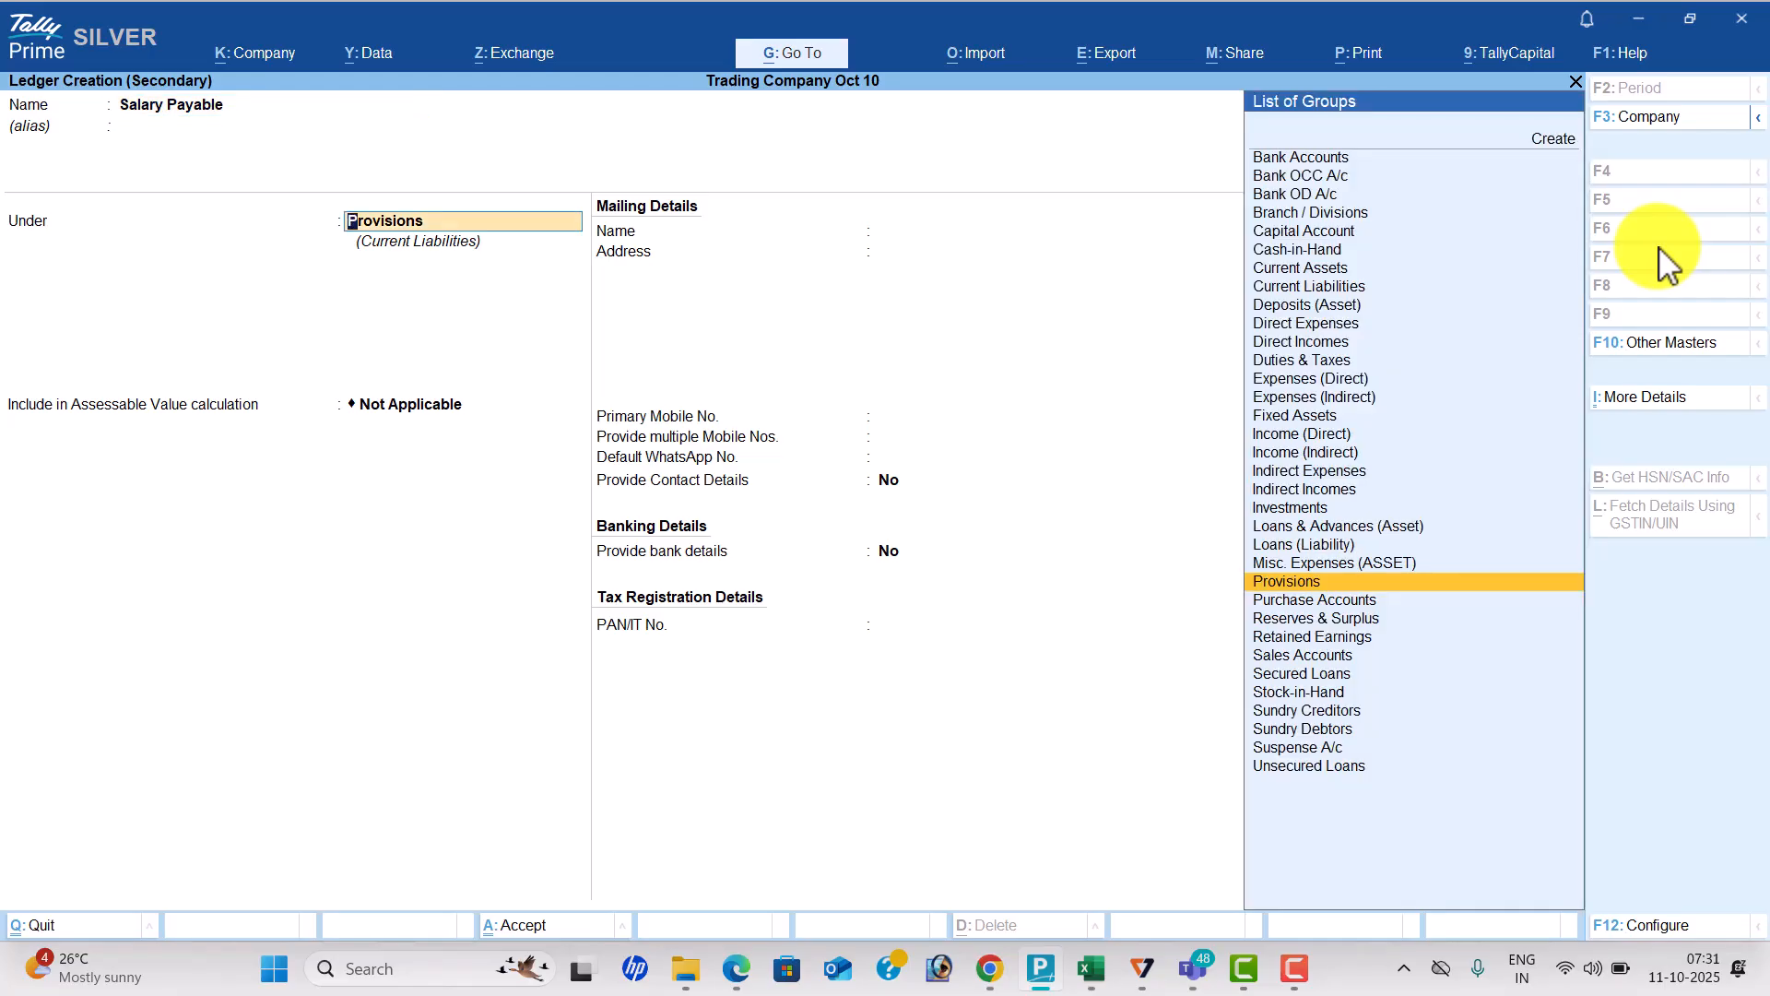
{"action": "key", "text": "Return"}
{"action": "key", "text": "ctrl+a"}
Credit Salary Payable with 11,500 and save the salaries journal without a narration.
{"action": "key", "text": "Return"}
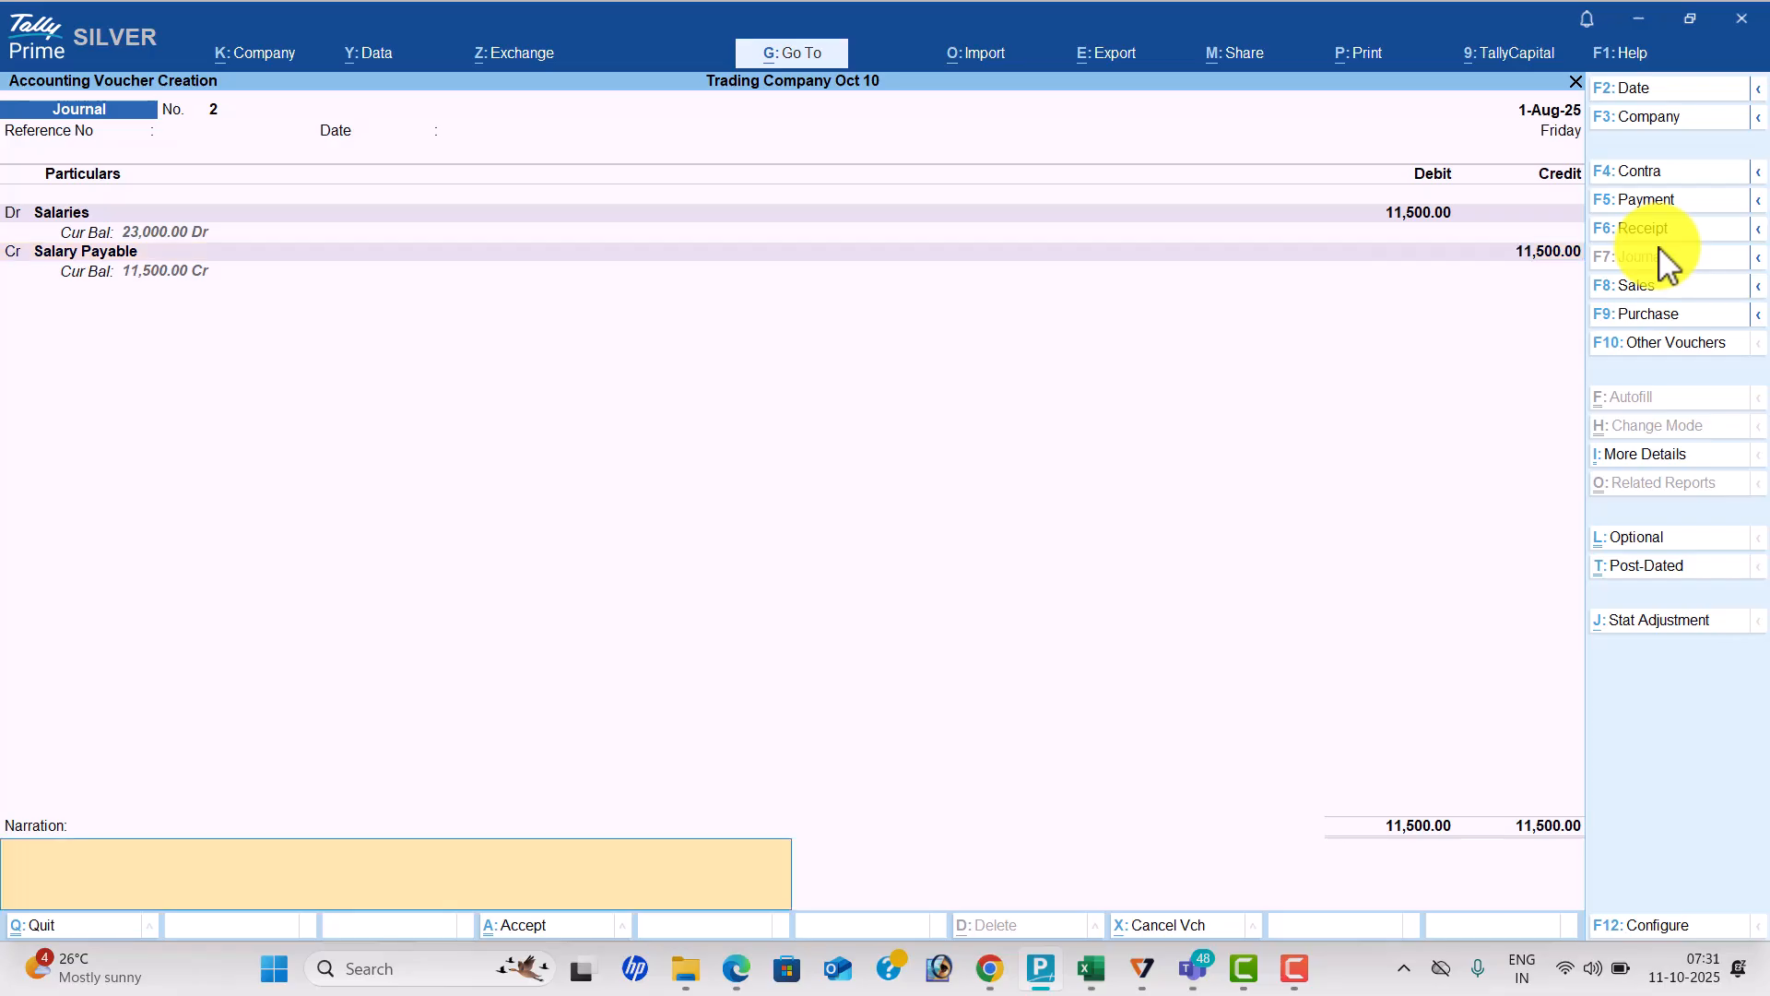
{"action": "key", "text": "Return"}
{"action": "key", "text": "Return"}
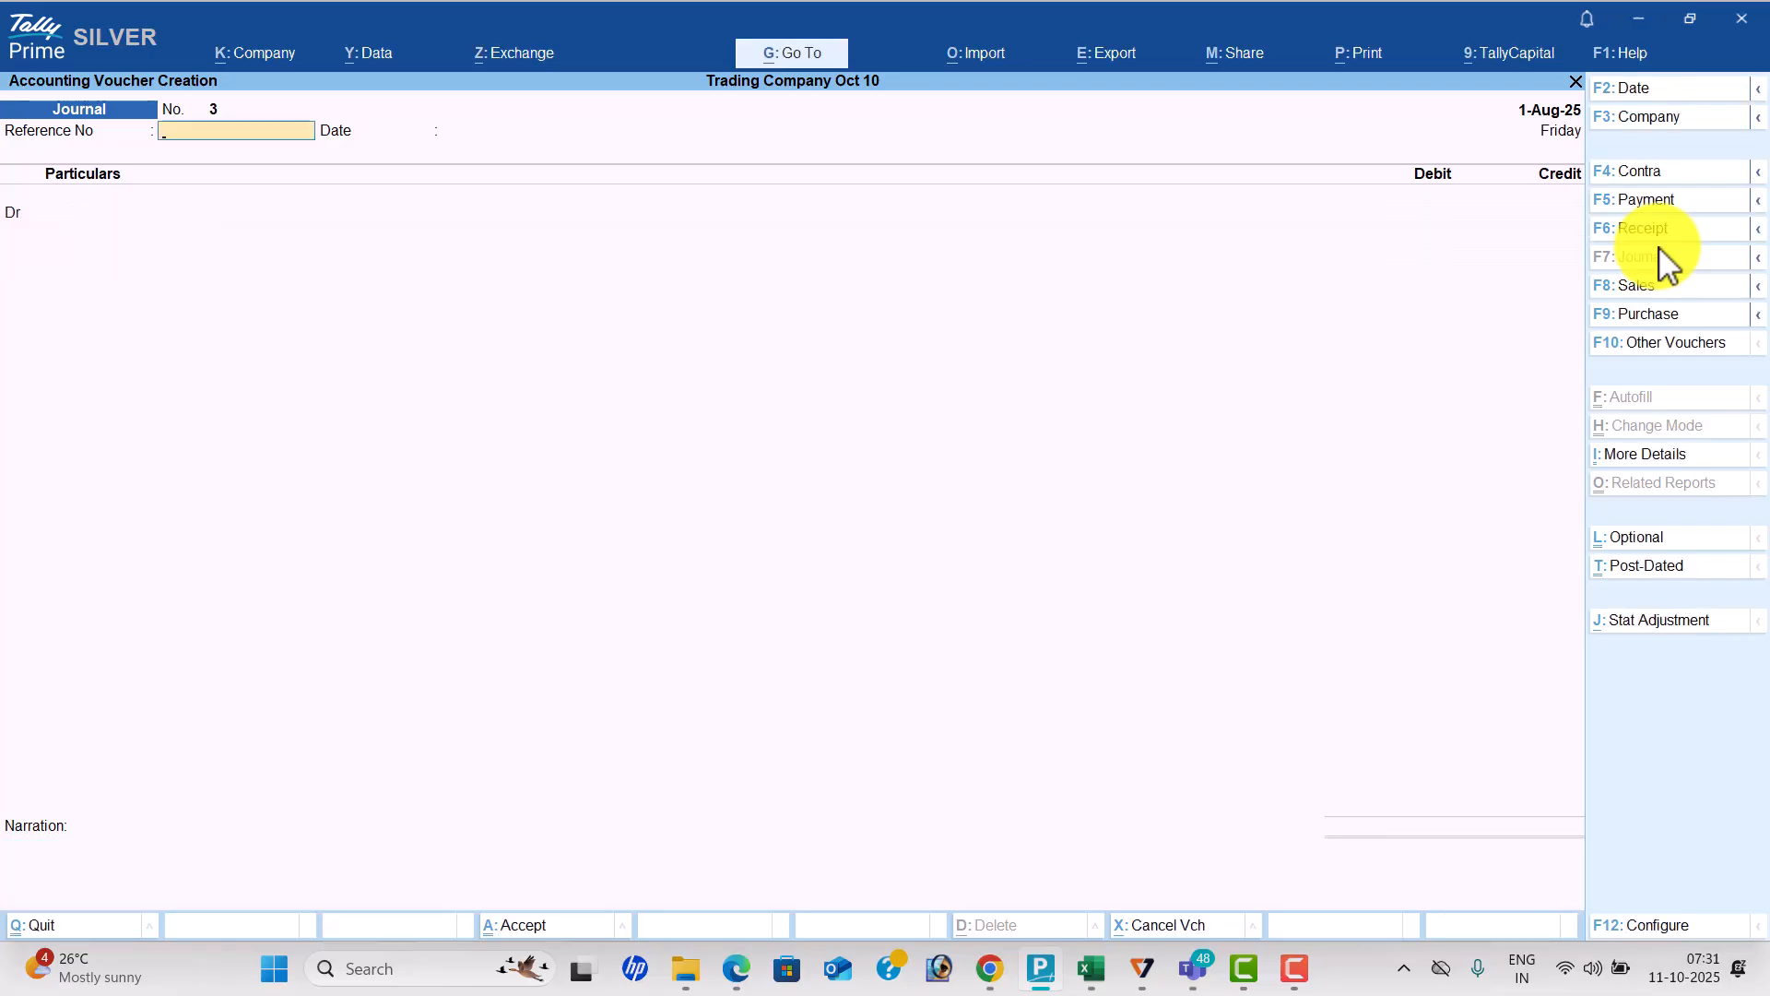
Check the electricity provision in the exercise PDF and create an Electricity Bill ledger under Indirect Expenses as the new journal's debit account.
{"action": "key", "text": "alt+Tab"}
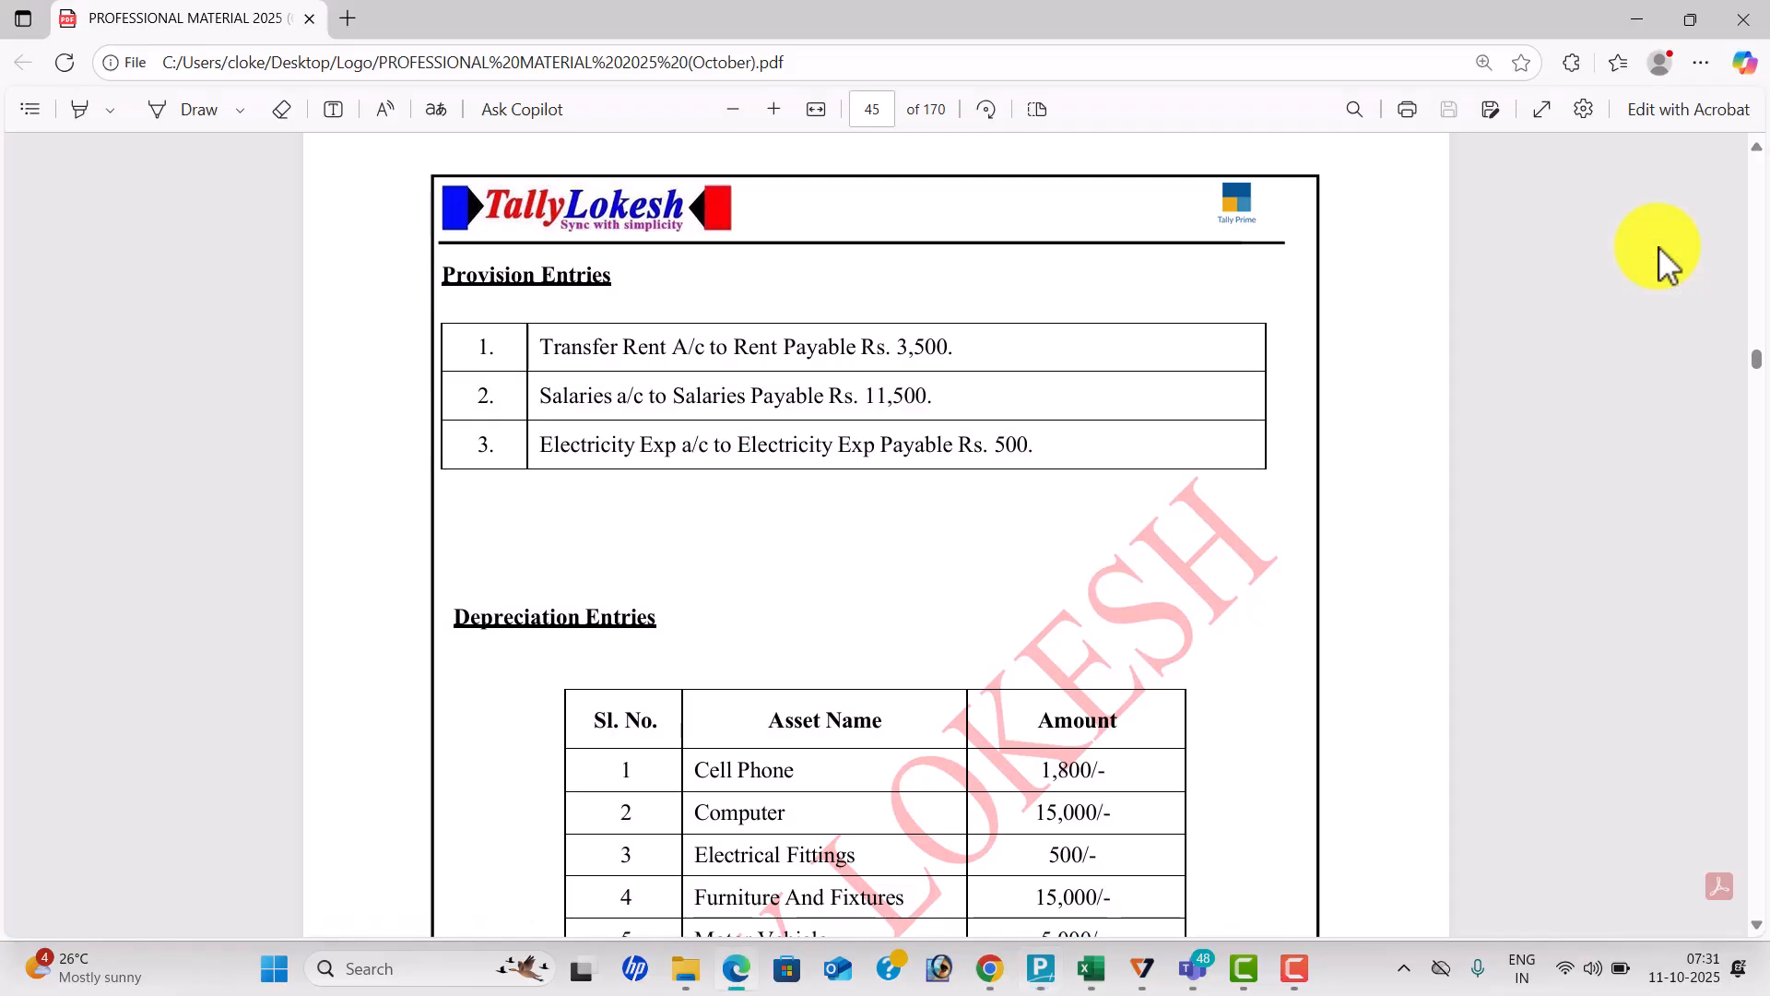
{"action": "key", "text": "alt+Tab"}
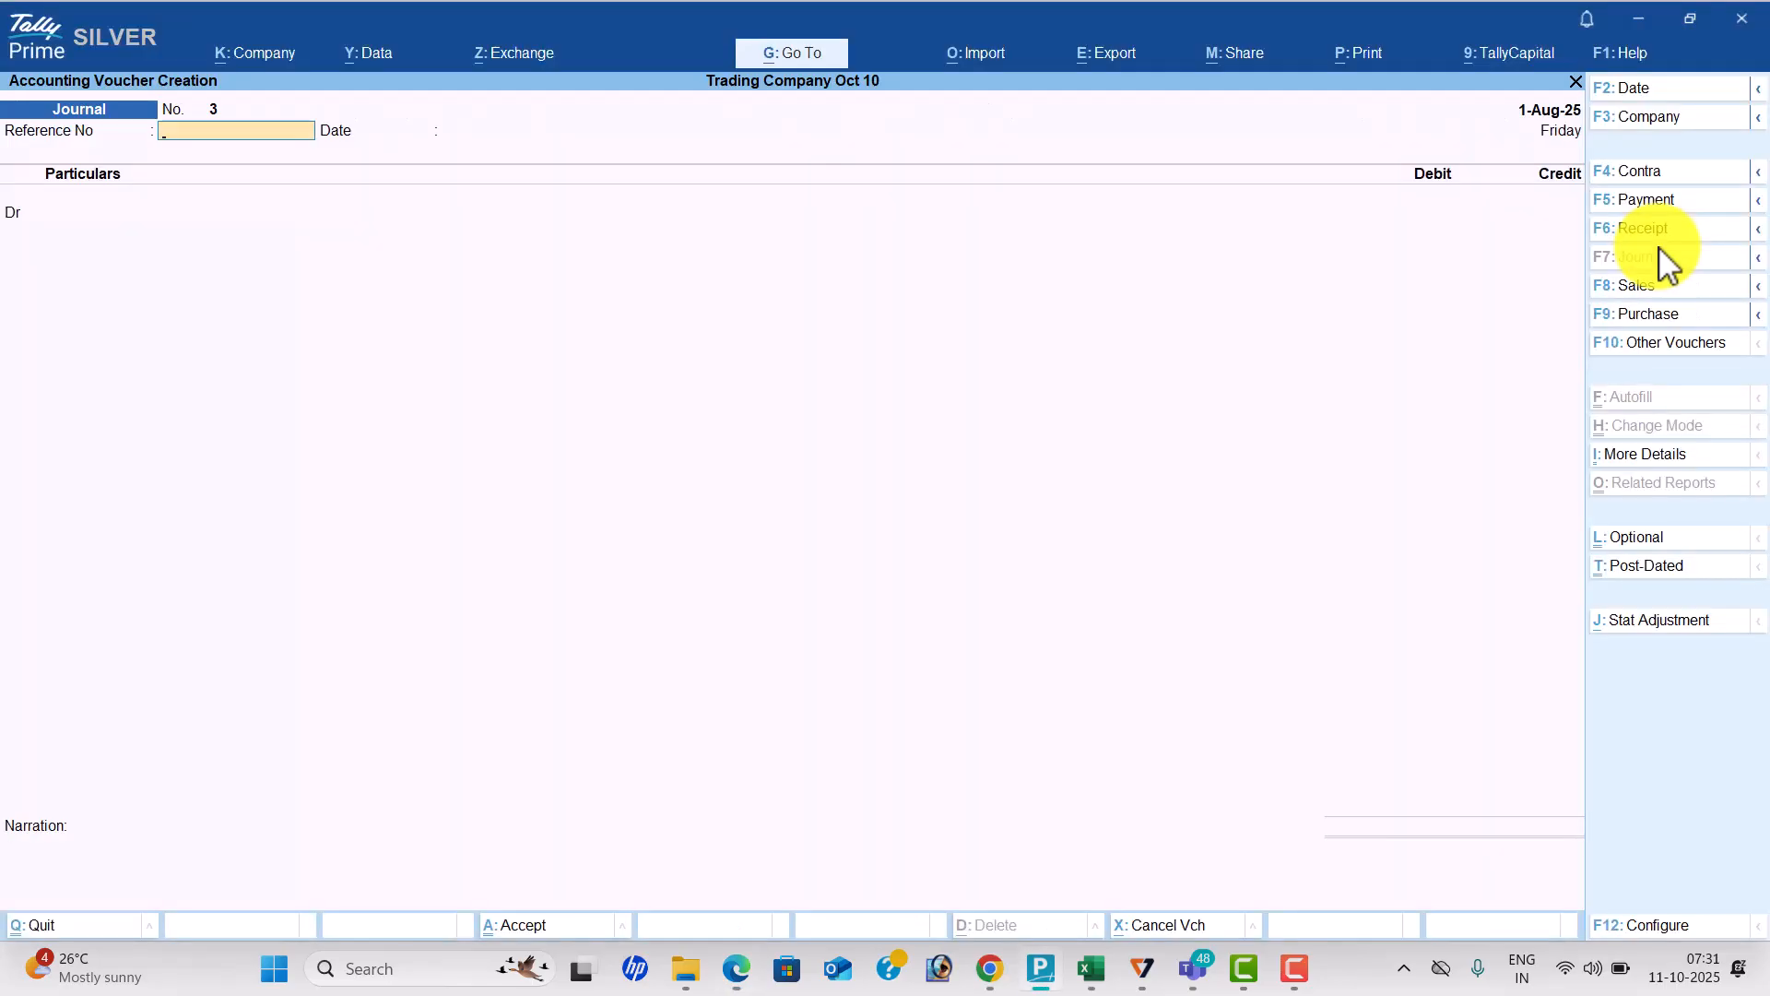
{"action": "key", "text": "Return"}
{"action": "key", "text": "Return"}
{"action": "type", "text": "El"}
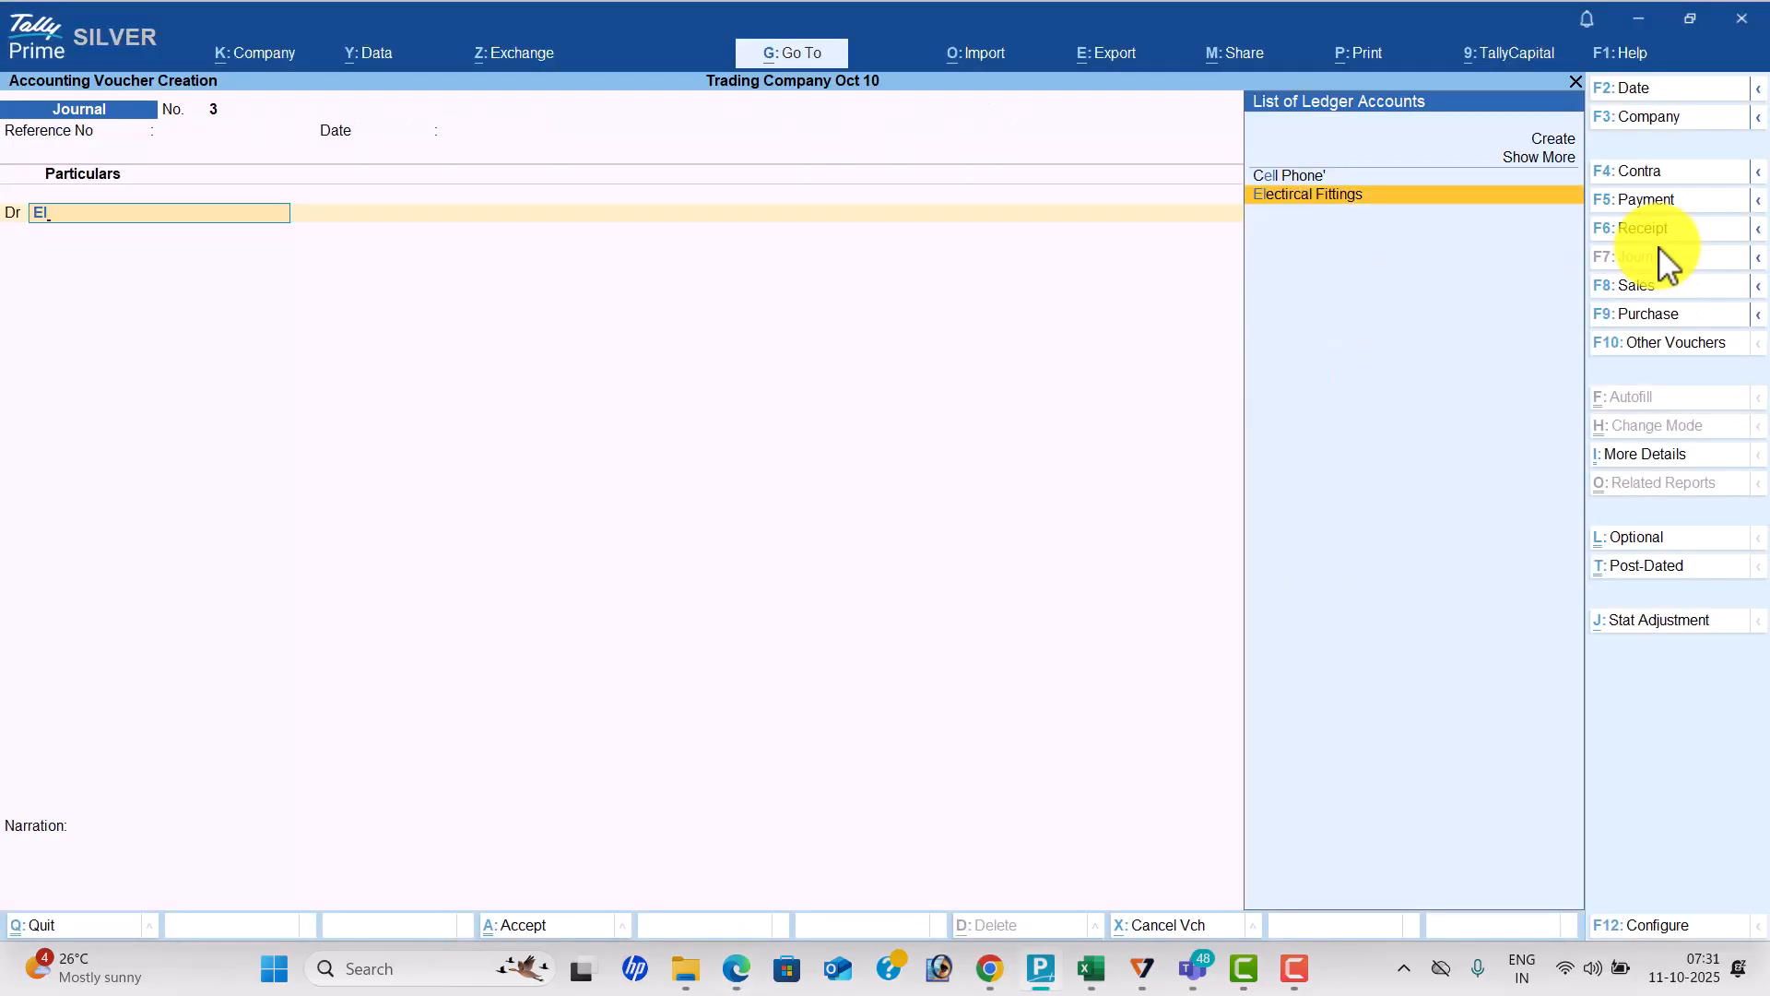
{"action": "key", "text": "alt+c"}
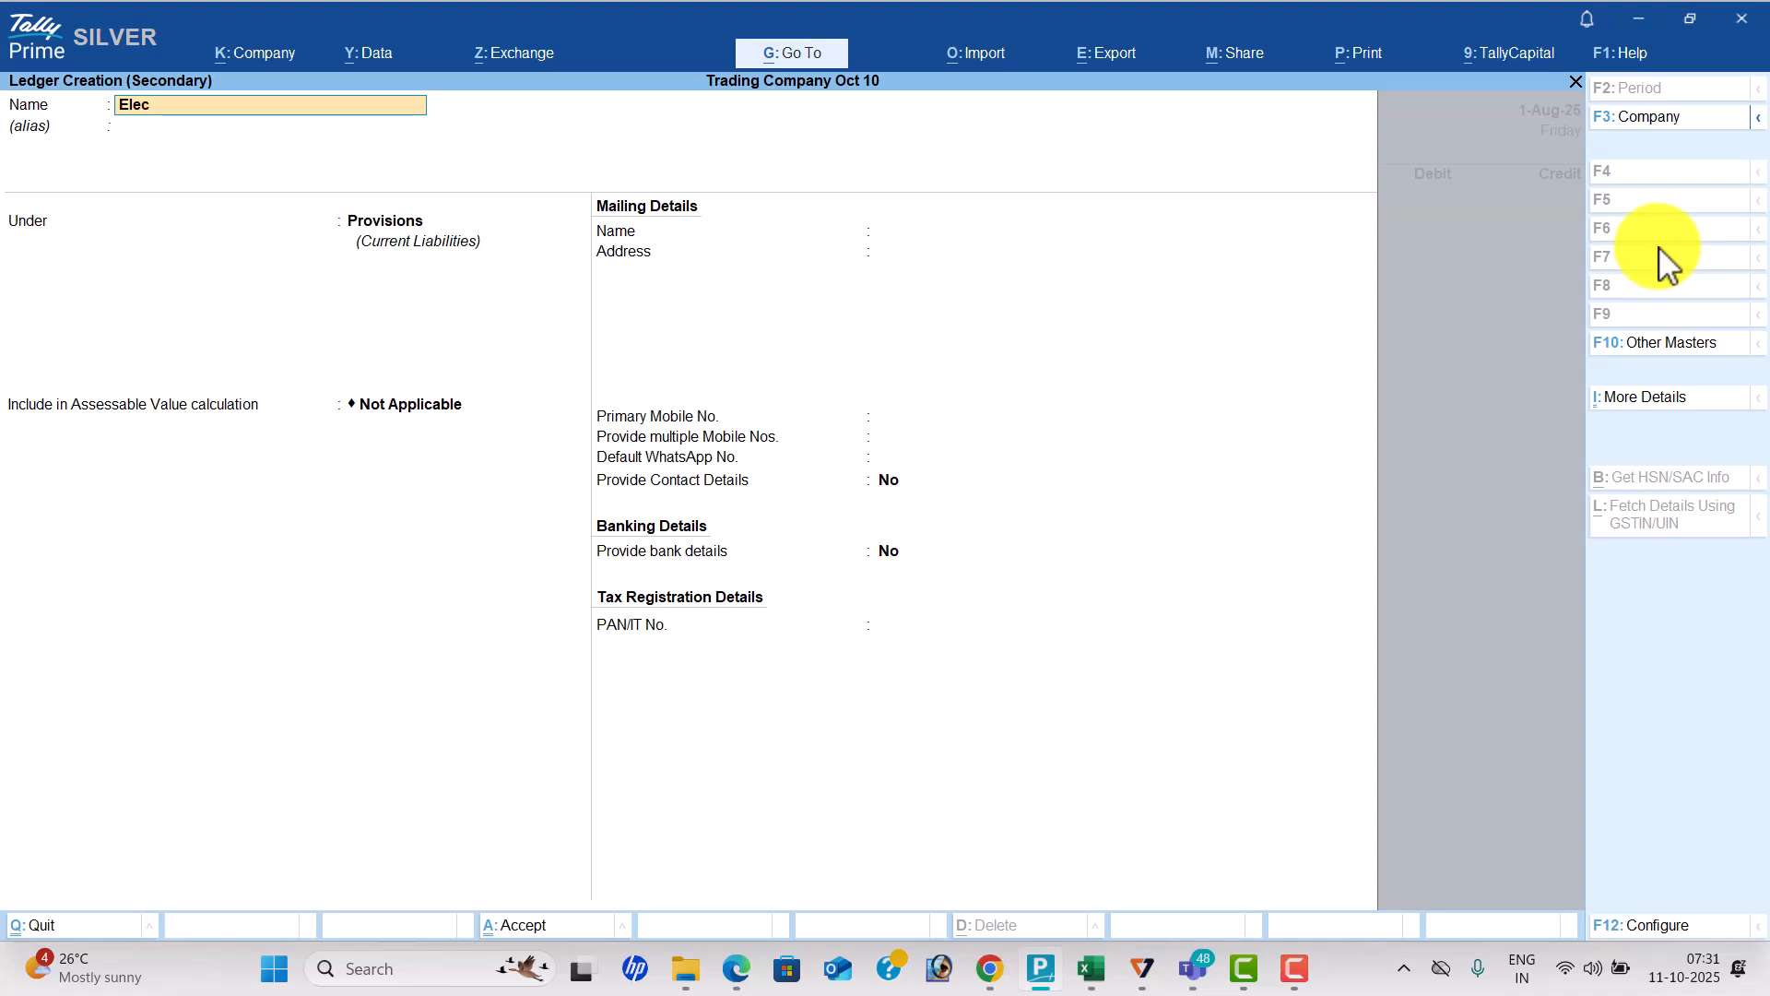
{"action": "type", "text": "ectricity Bill"}
{"action": "key", "text": "Return"}
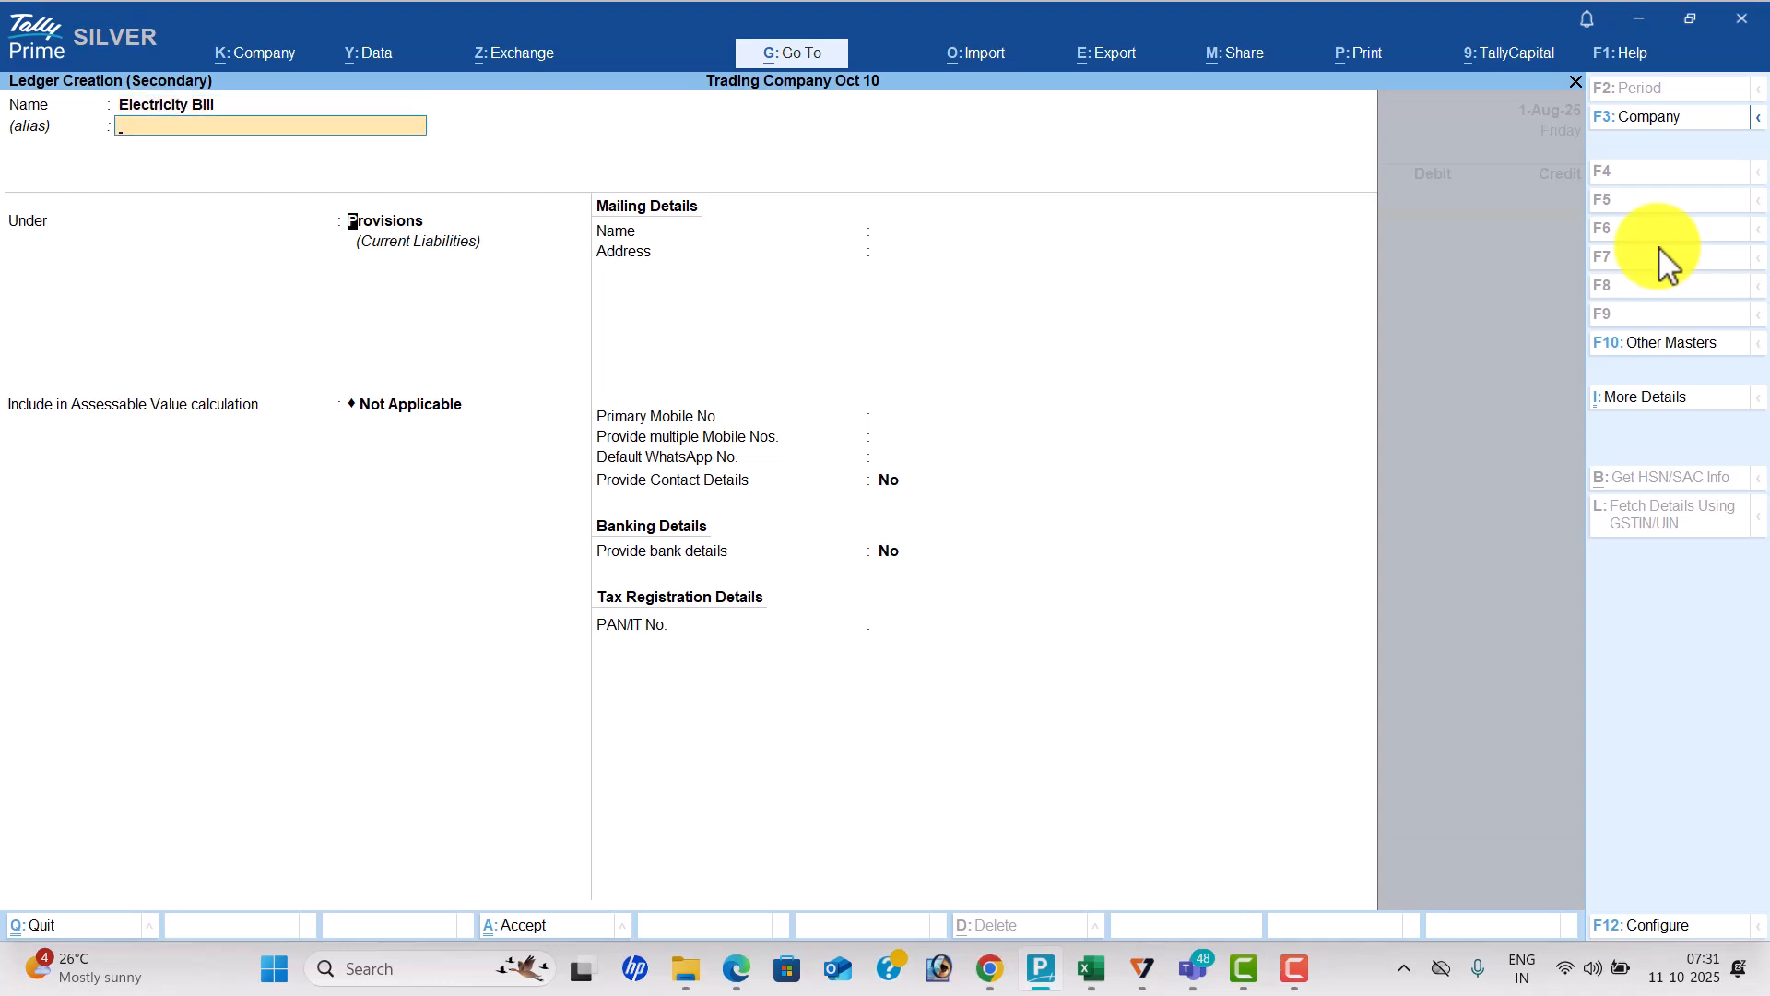
{"action": "type", "text": "Ind"}
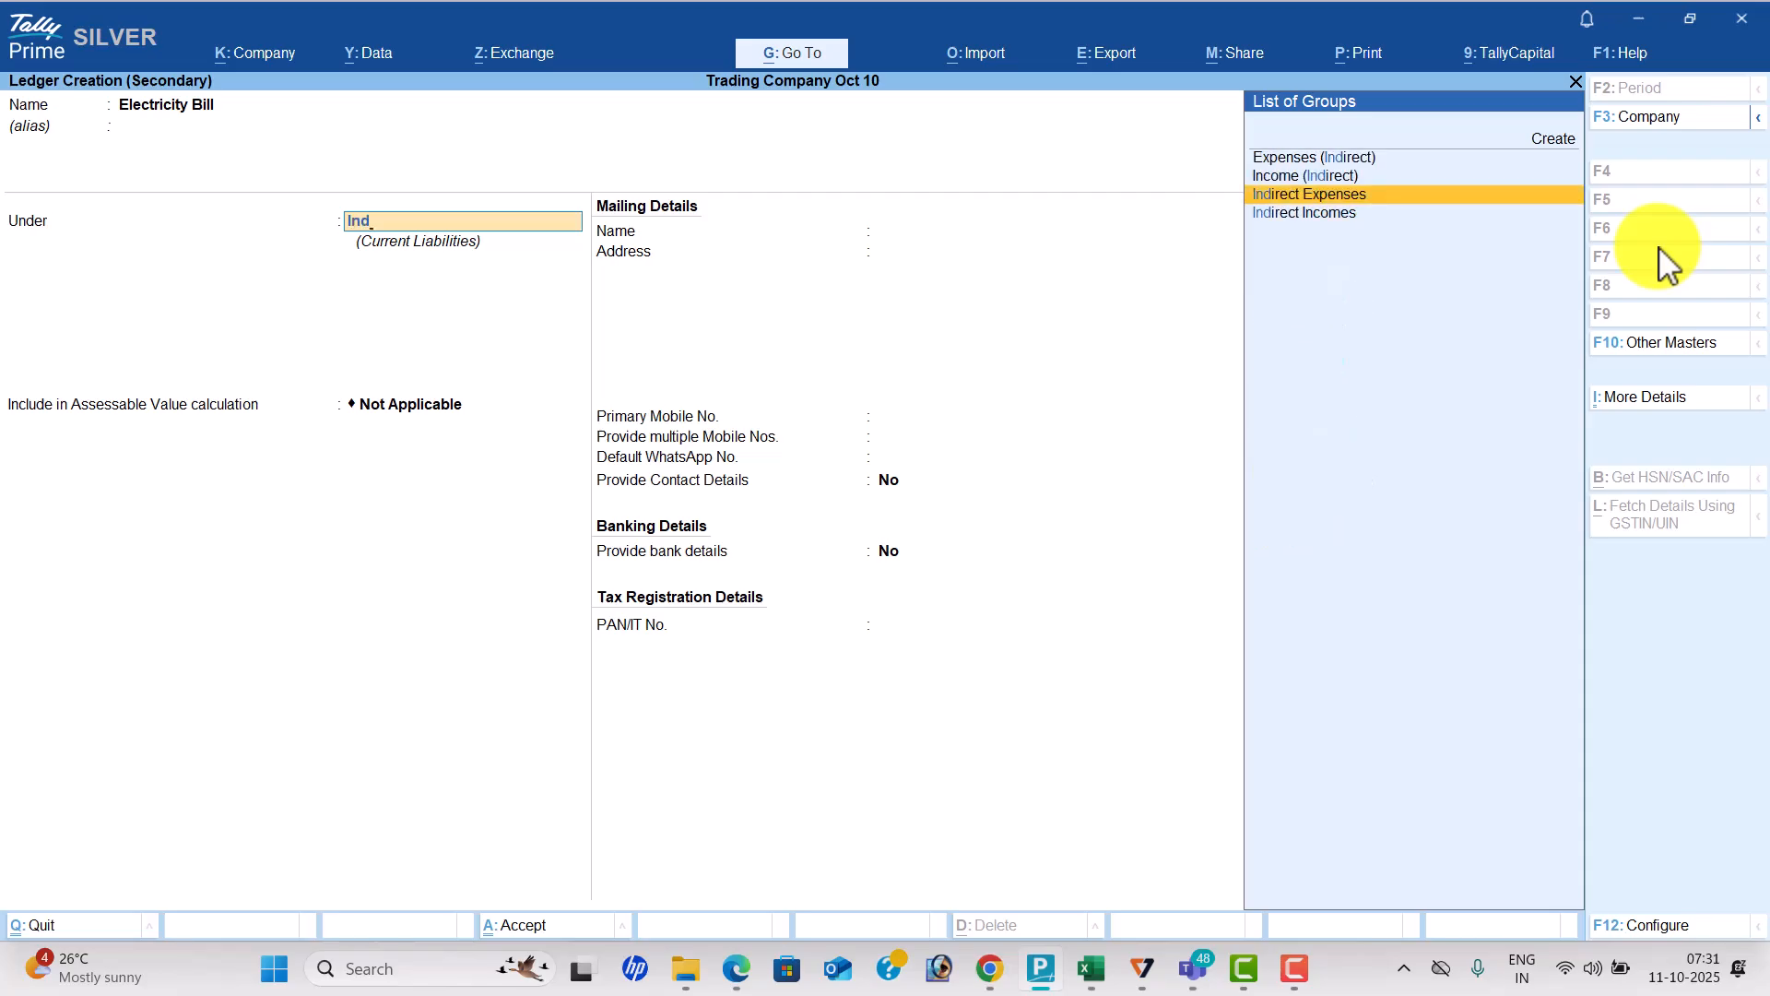
{"action": "key", "text": "Return"}
{"action": "key", "text": "ctrl+a"}
Debit Electricity Bill with 500, the provision amount given in the exercise PDF.
{"action": "key", "text": "alt+Tab"}
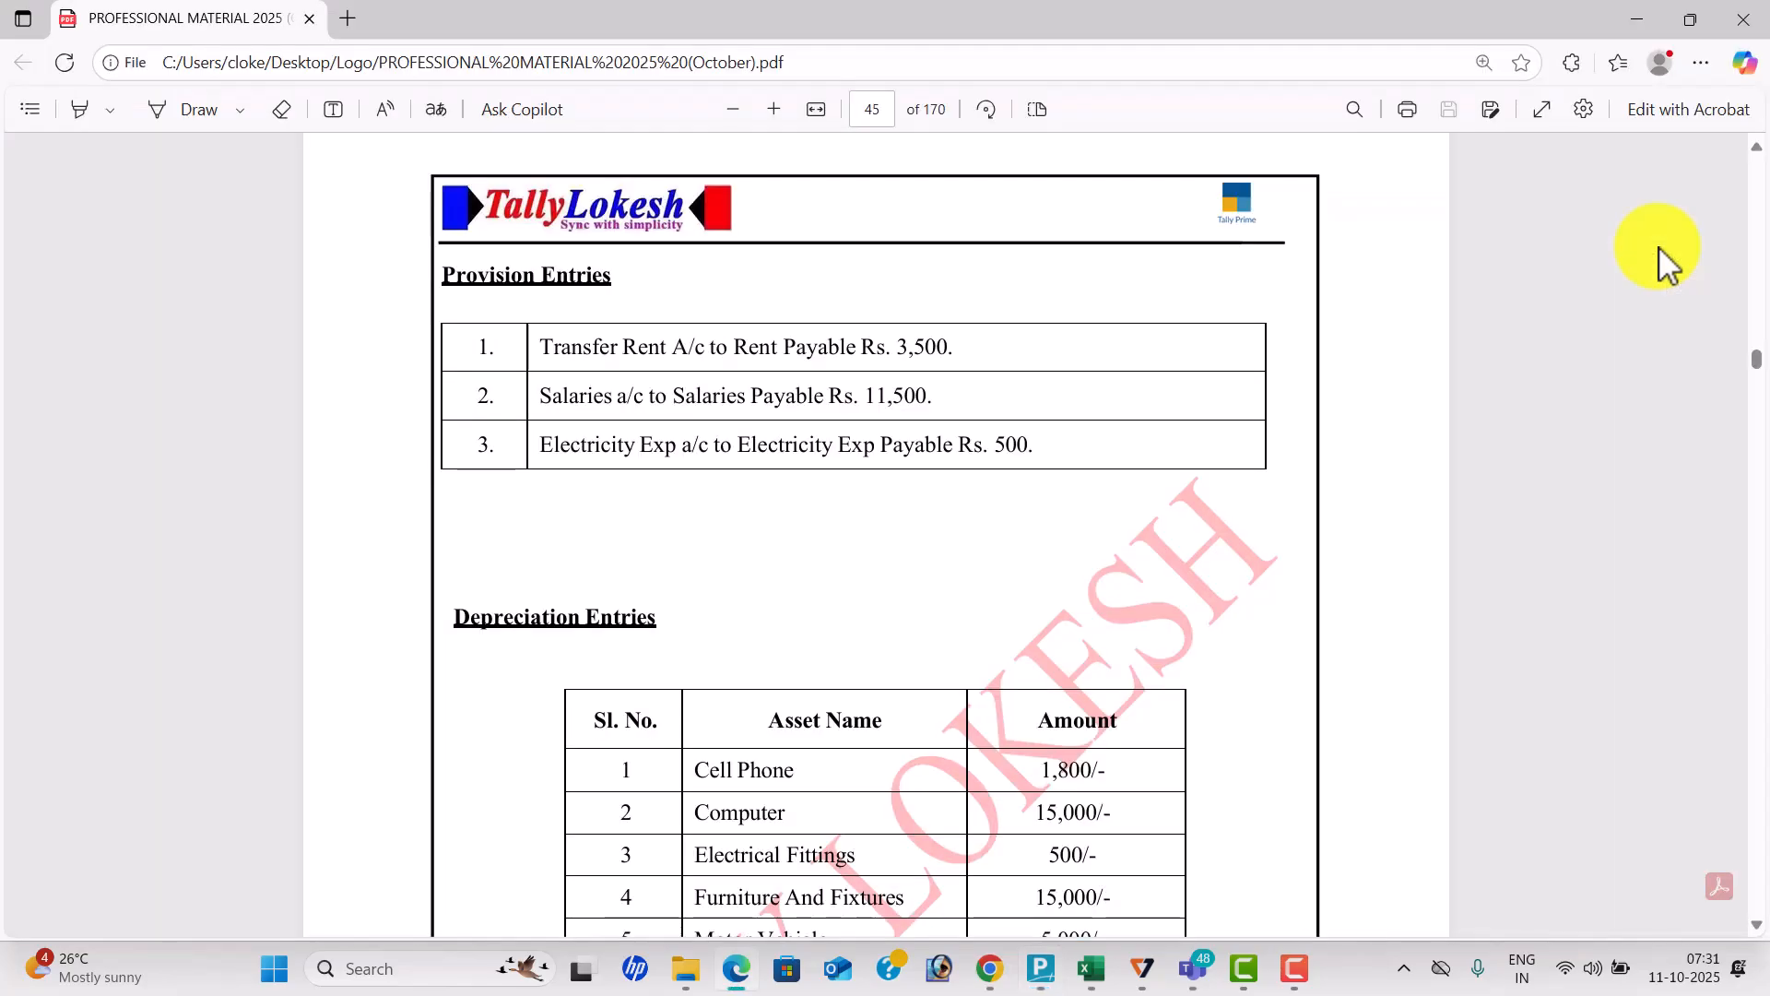
{"action": "key", "text": "alt+Tab"}
{"action": "type", "text": "500"}
{"action": "key", "text": "Return"}
Create an Electricity Bill Payable ledger under Provisions as the credit account of the electricity journal.
{"action": "key", "text": "Return"}
{"action": "key", "text": "alt+c"}
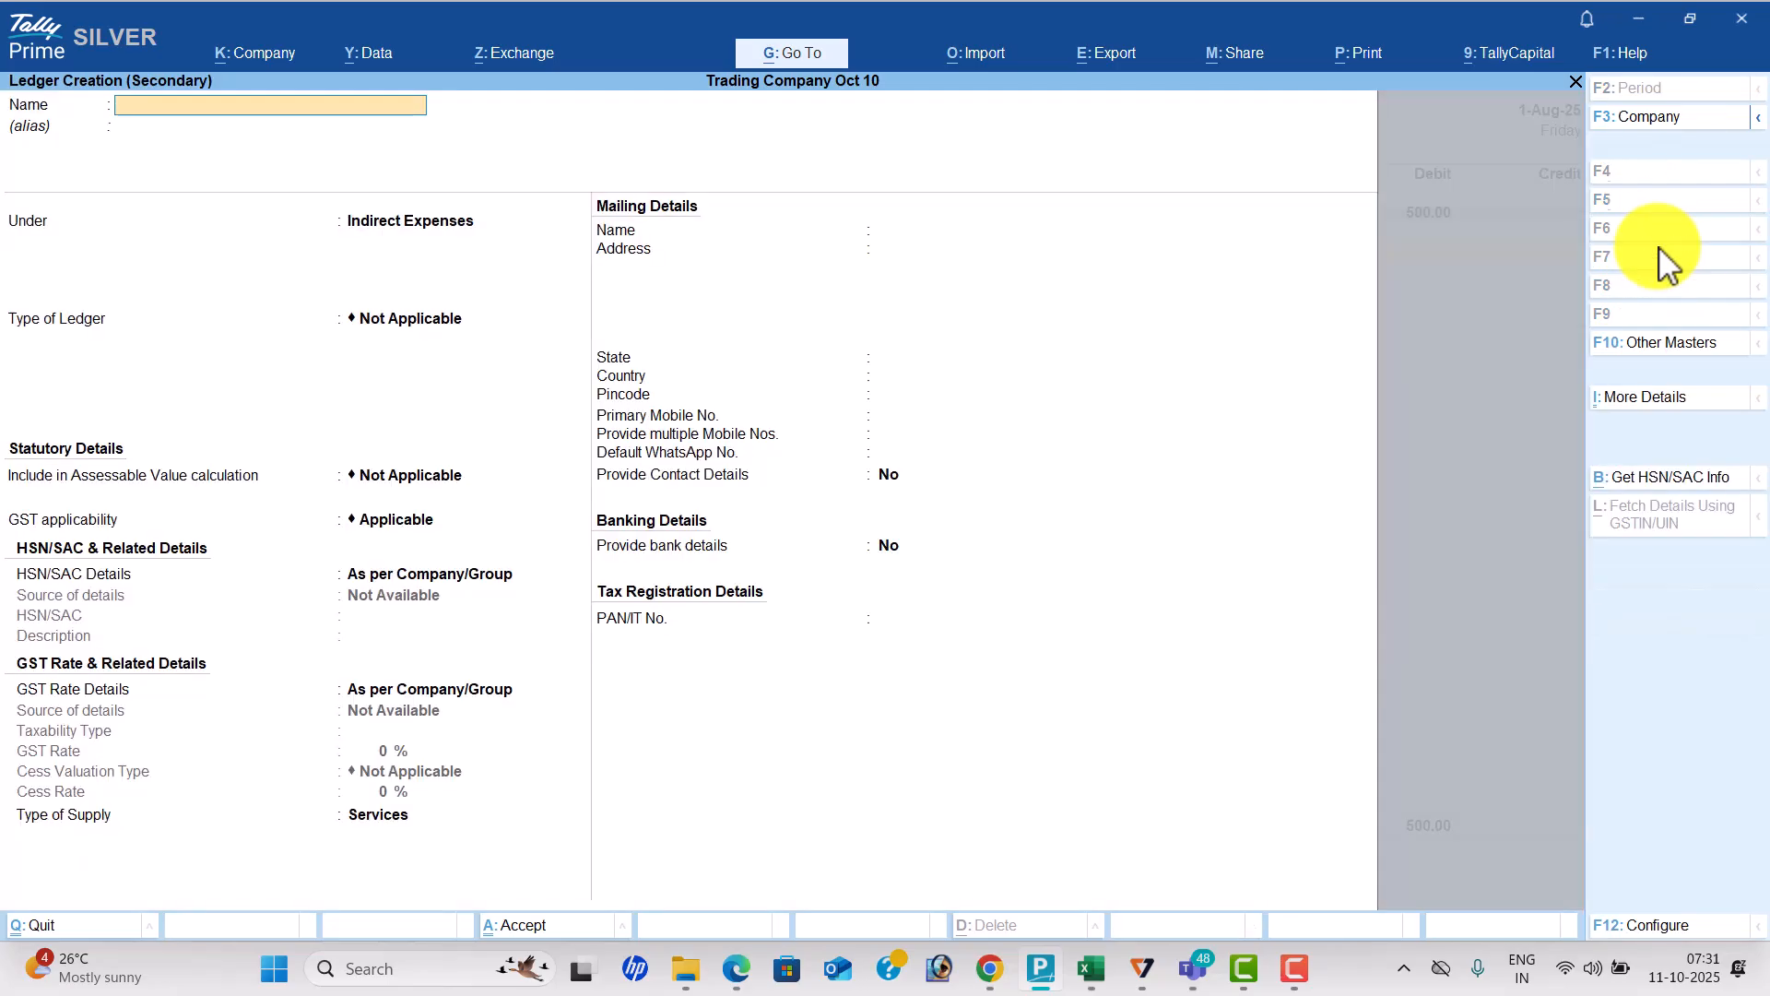
{"action": "type", "text": "Electricity bill Payable"}
{"action": "key", "text": "Return"}
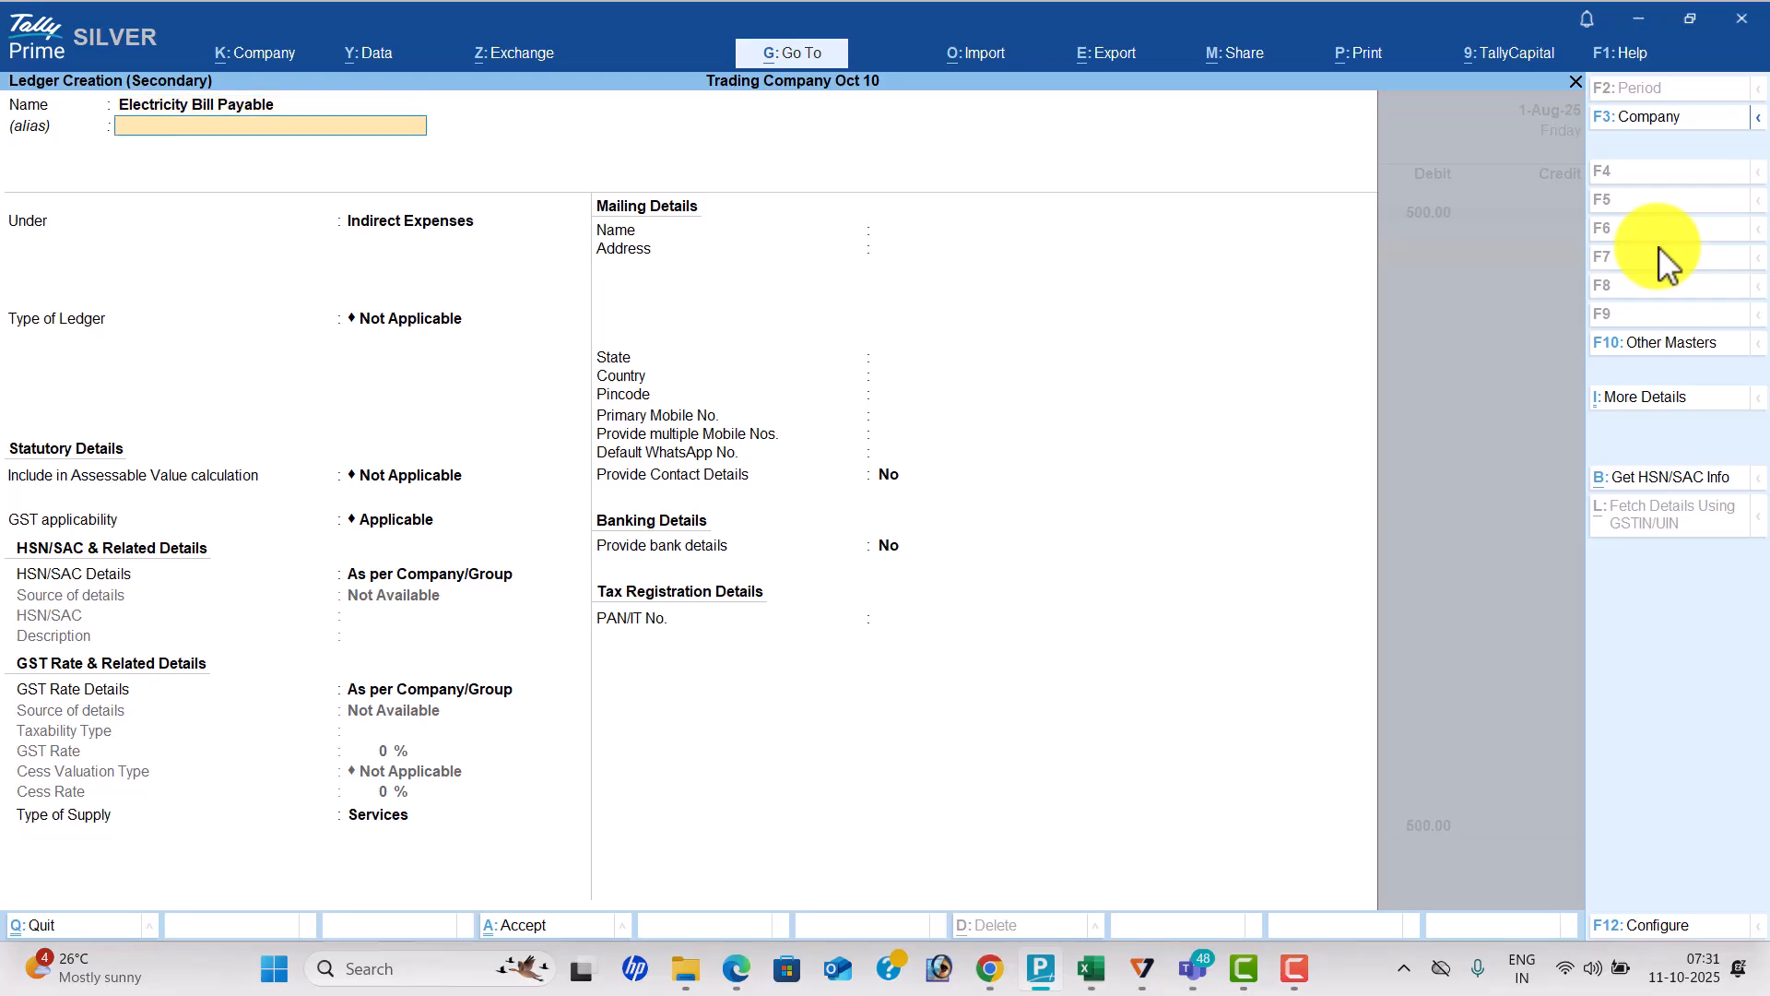
{"action": "key", "text": "Return"}
{"action": "type", "text": "pr"}
{"action": "key", "text": "Return"}
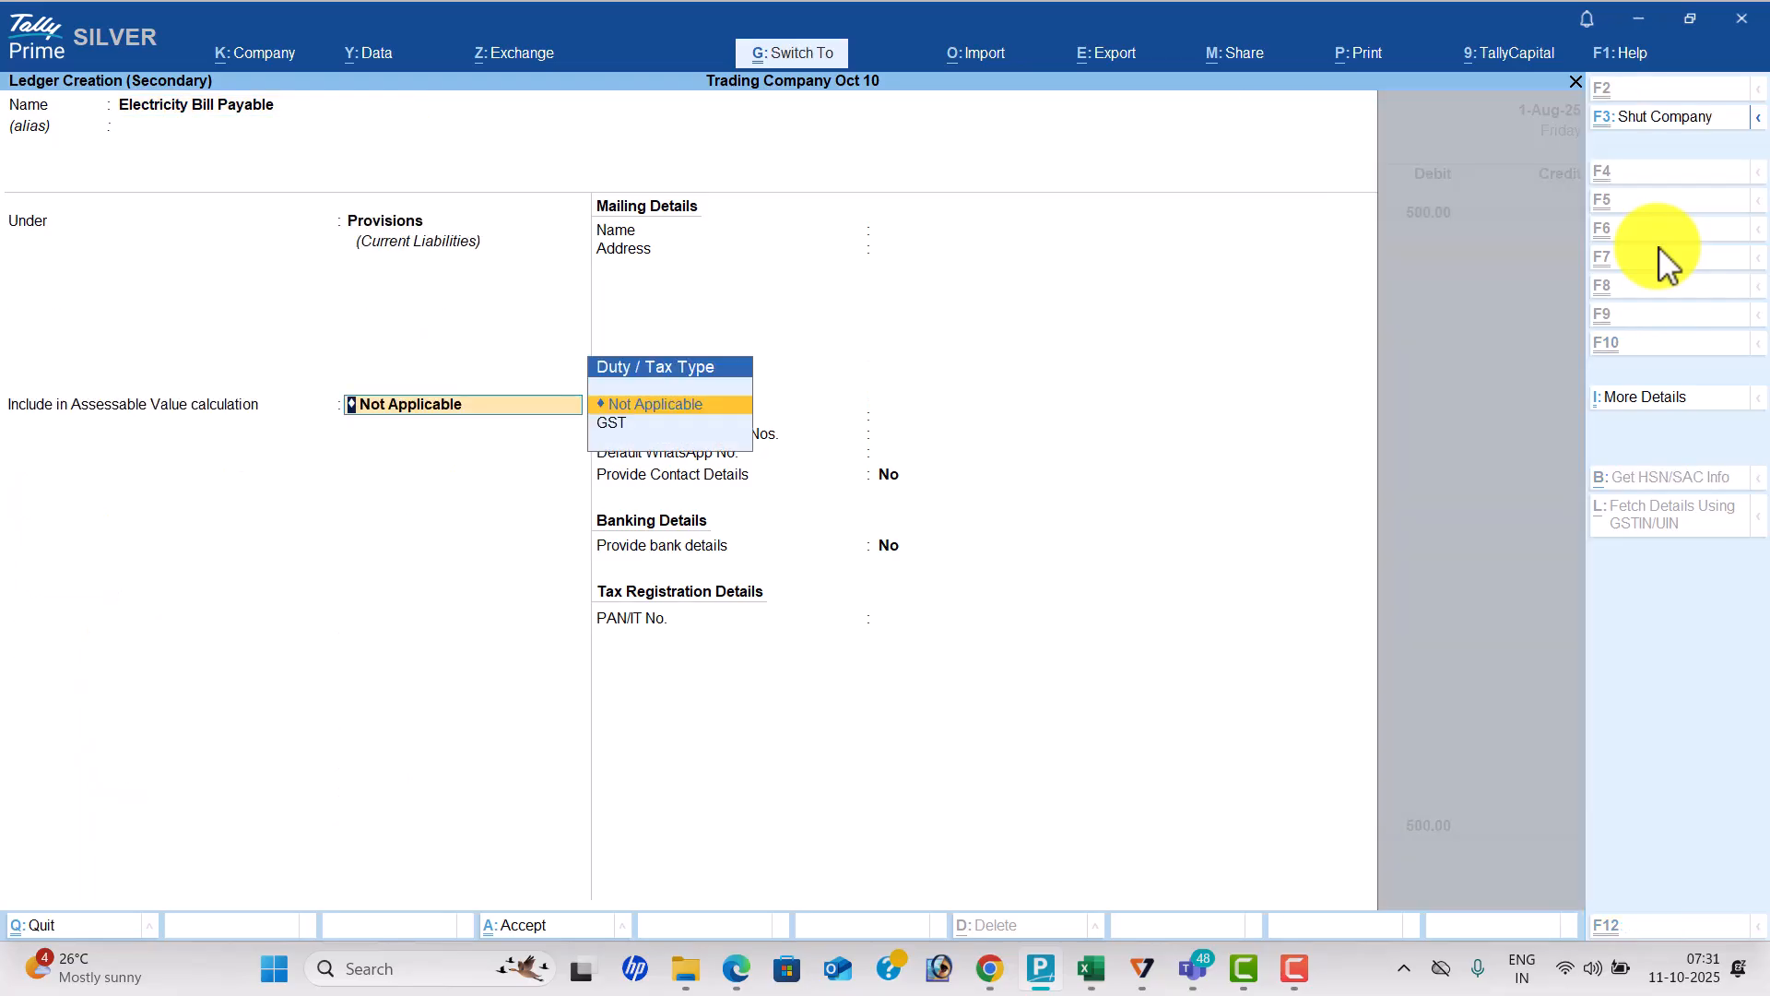
{"action": "key", "text": "ctrl+a"}
Credit Electricity Bill Payable with 500 and save the electricity journal without a narration.
{"action": "key", "text": "Return"}
{"action": "key", "text": "Return"}
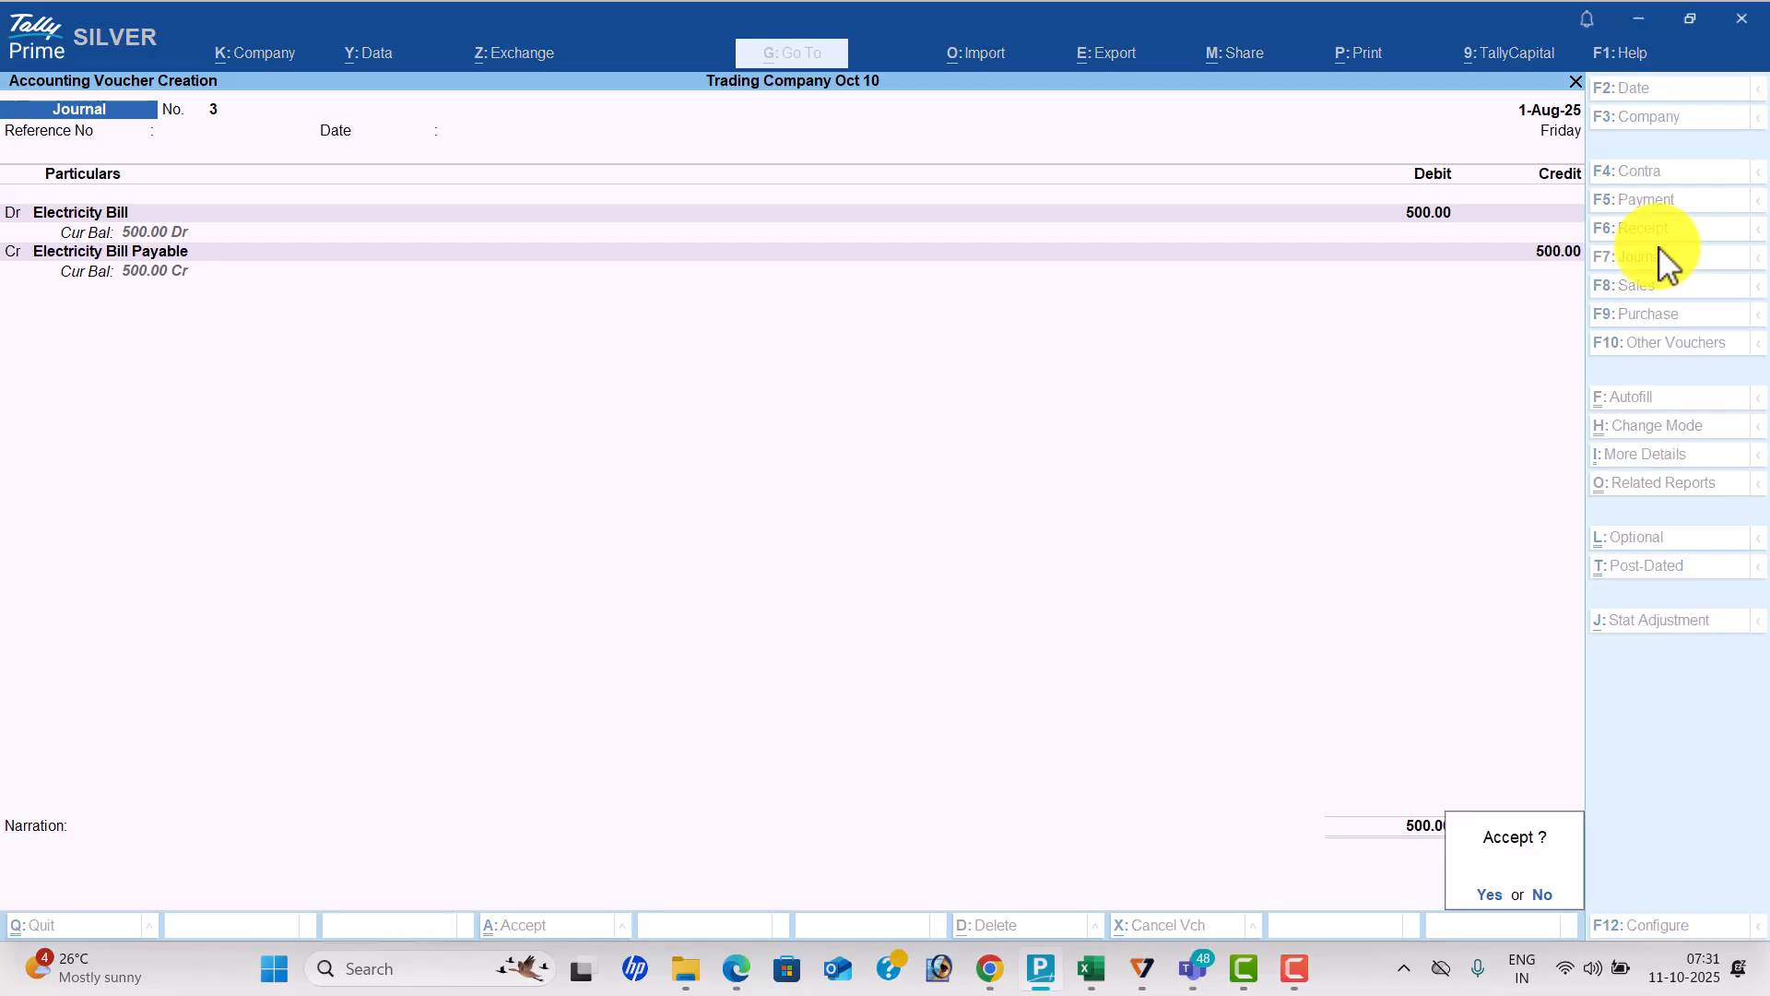
{"action": "key", "text": "y"}
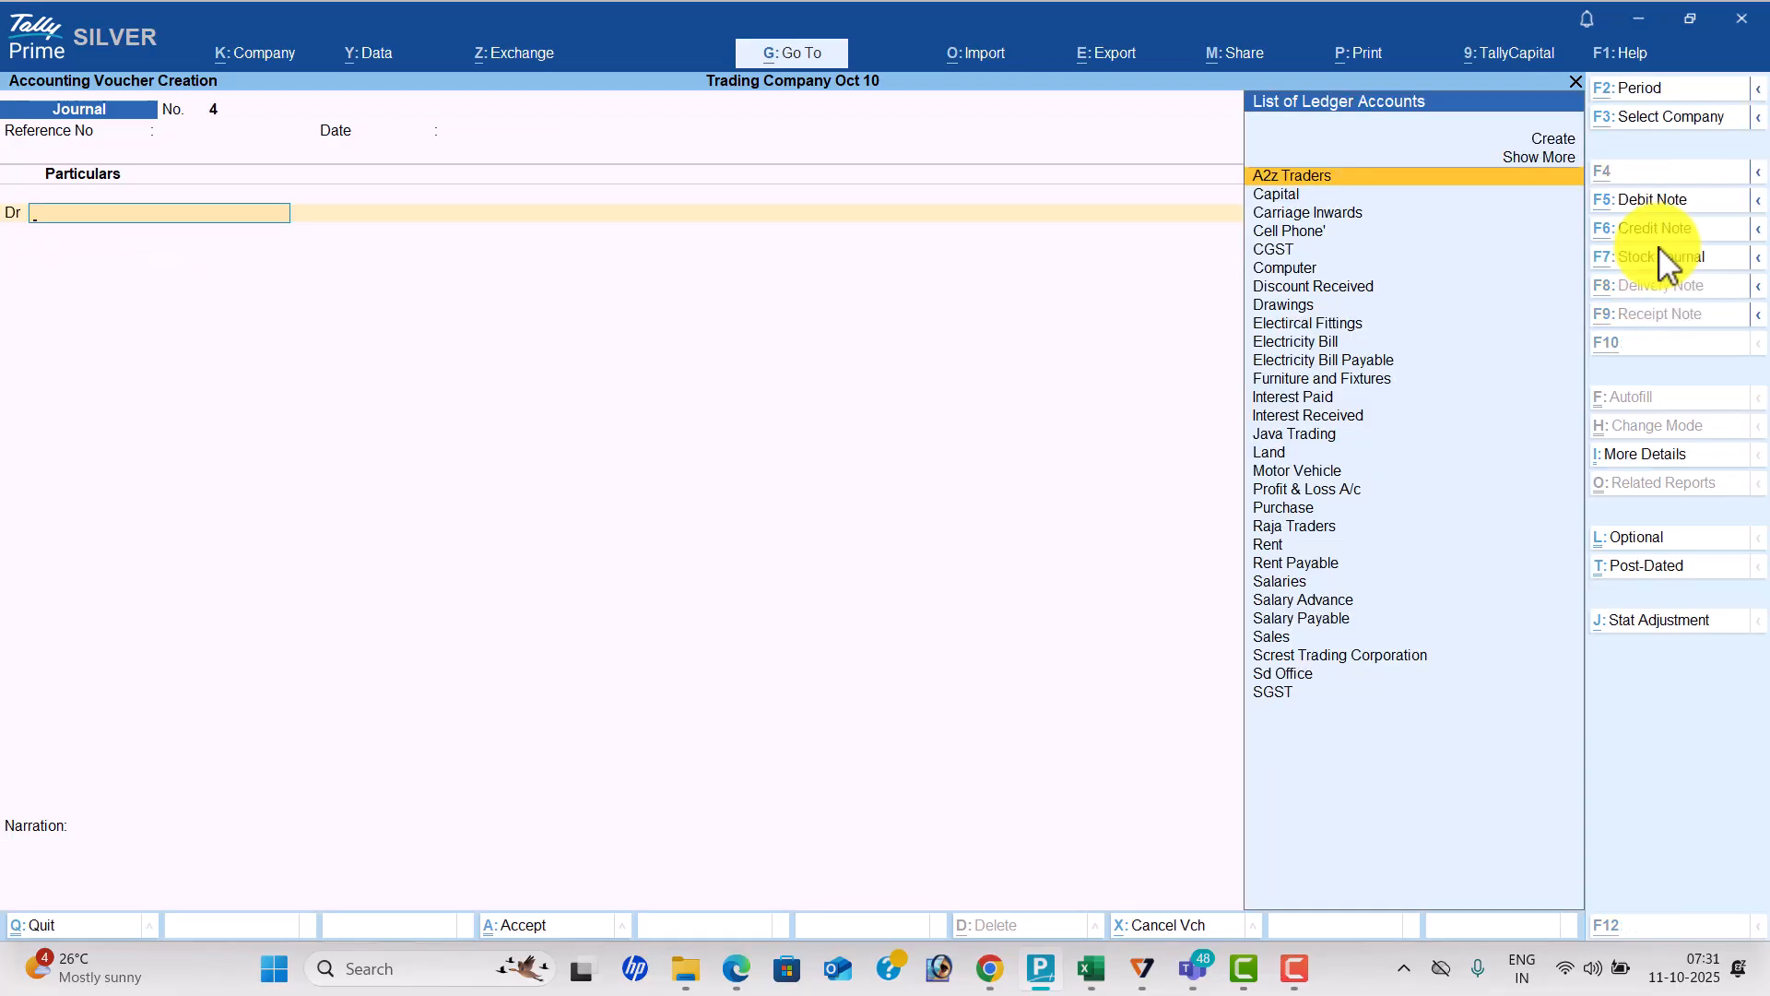
Check the depreciation entries in the exercise PDF and create a Depreciation ledger under Indirect Expenses as the new journal's debit account.
{"action": "key", "text": "alt+c"}
{"action": "key", "text": "alt+Tab"}
{"action": "scroll", "coordinate": [1667, 263], "scroll_direction": "down", "scroll_amount": 4}
{"action": "scroll", "coordinate": [1667, 263], "scroll_direction": "down", "scroll_amount": 2}
{"action": "key", "text": "alt+Tab"}
{"action": "type", "text": "Depreciation"}
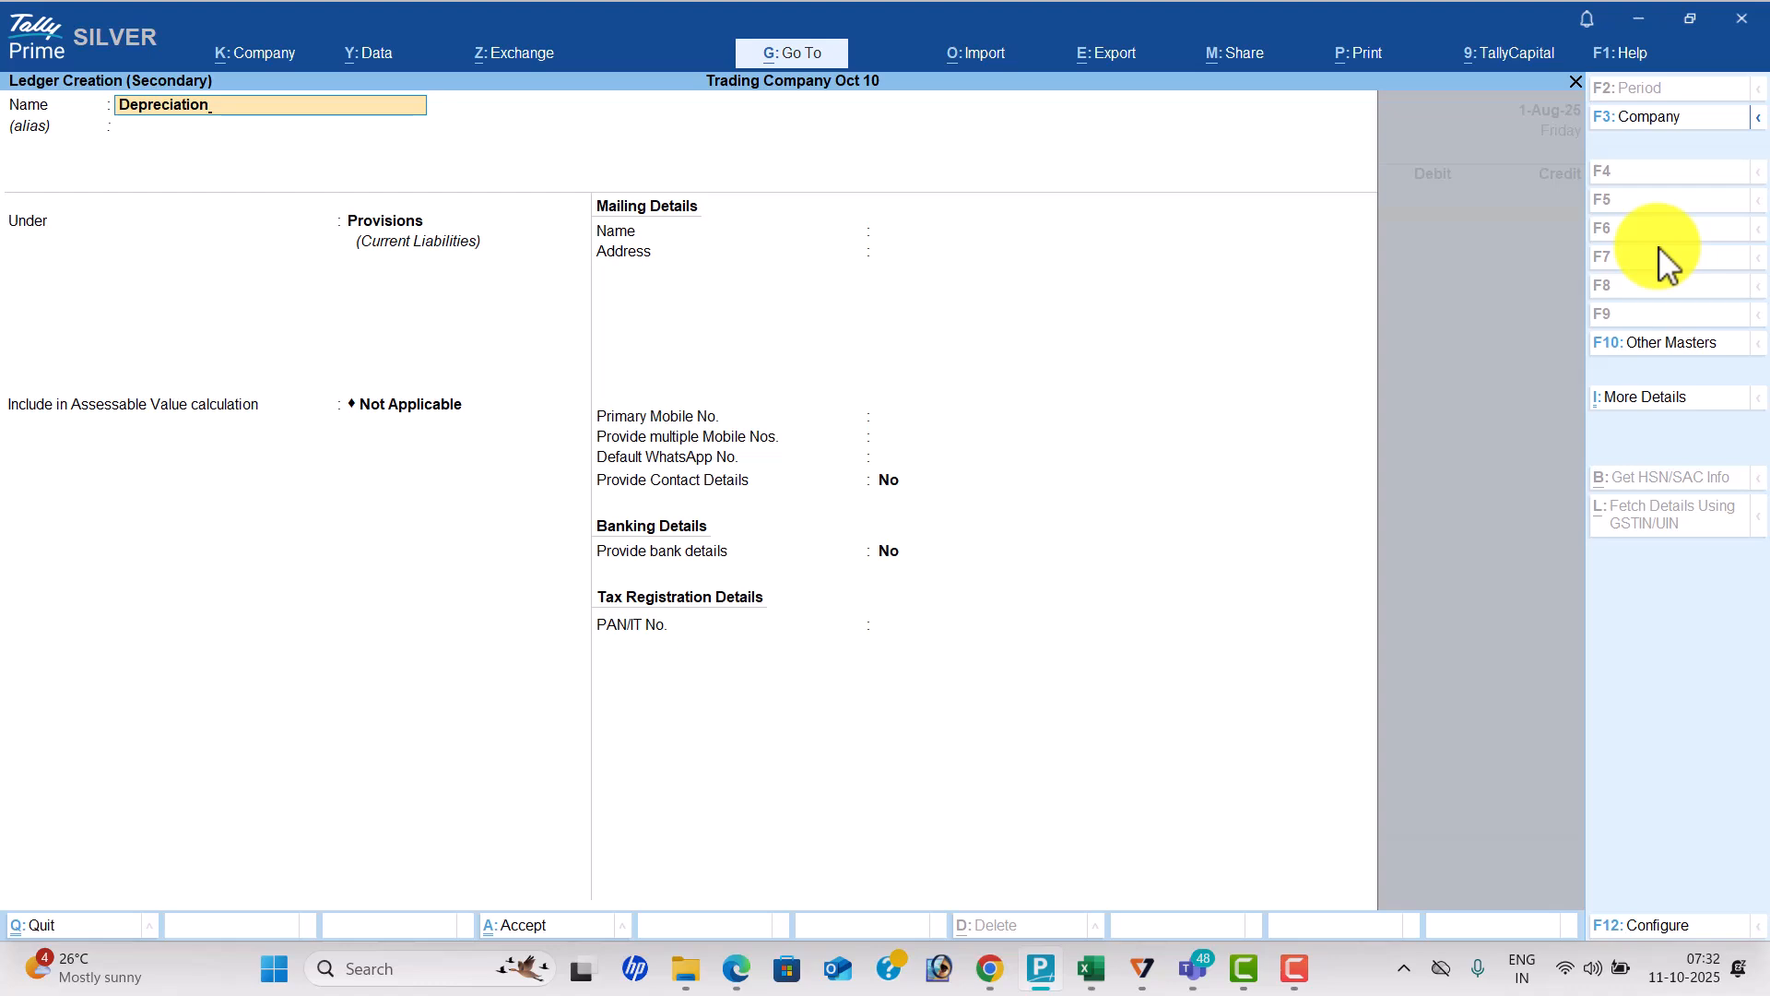
{"action": "key", "text": "Return"}
{"action": "type", "text": "Ind"}
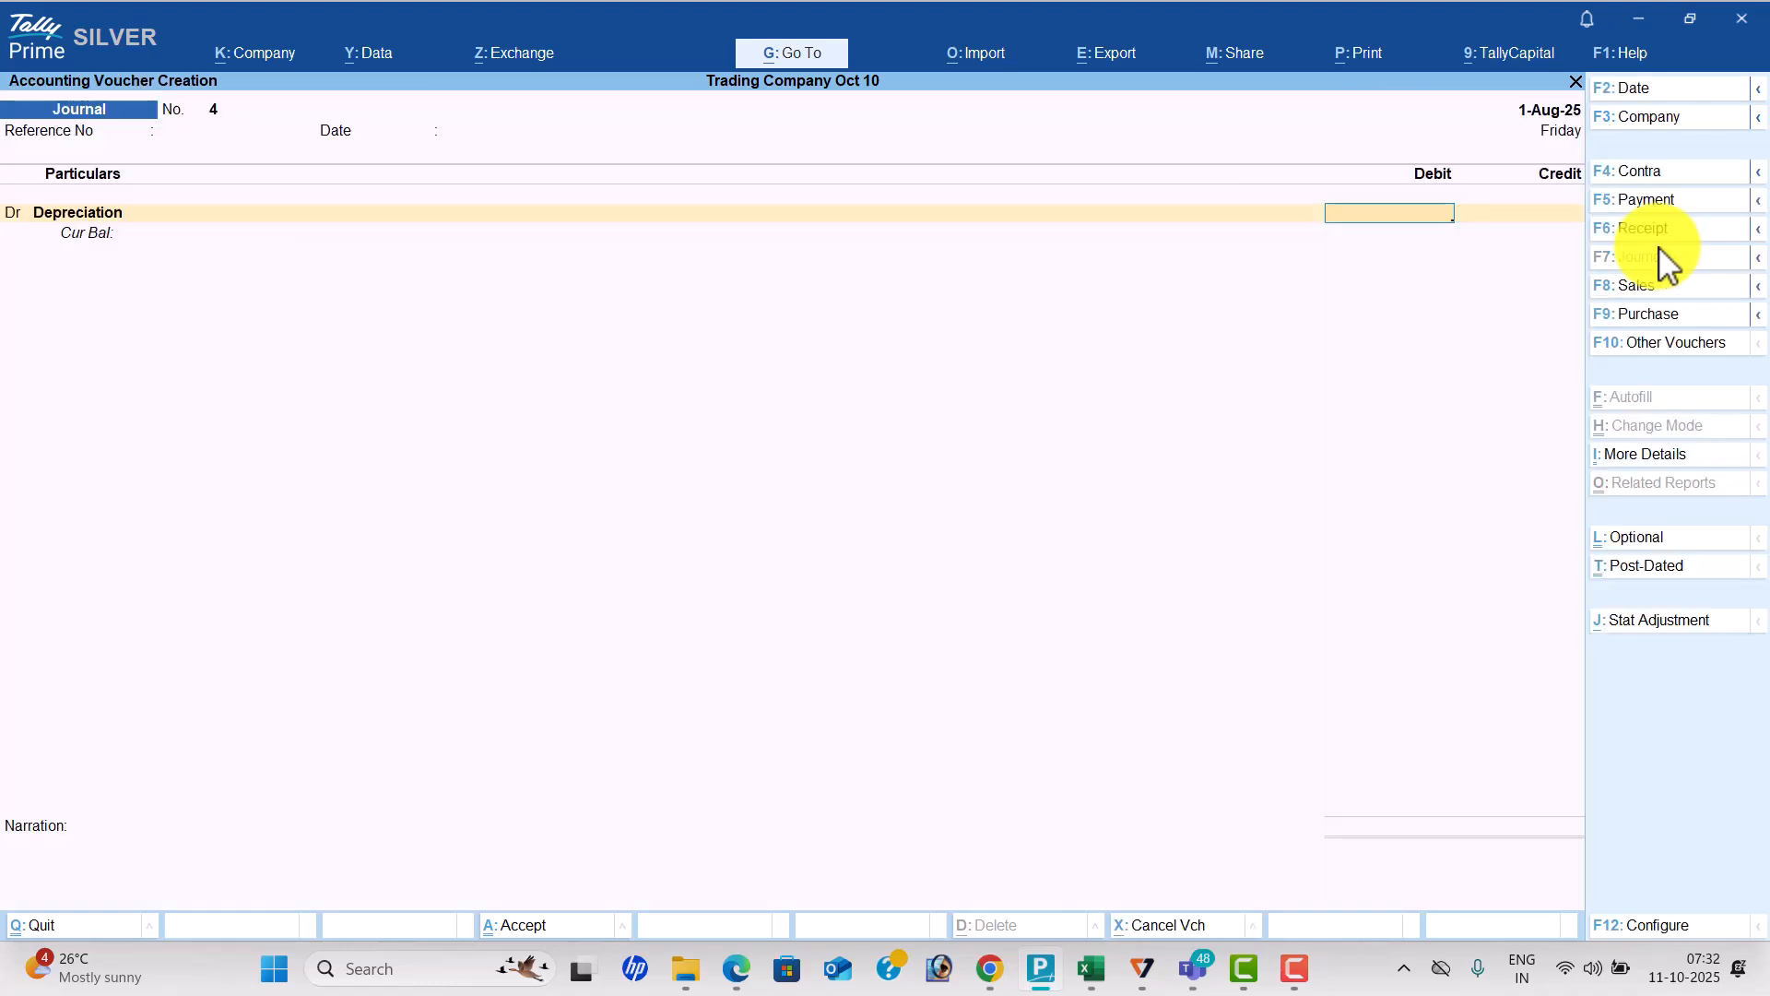
Debit Depreciation with 37,300, the total given in the exercise PDF's depreciation table.
{"action": "key", "text": "alt+Tab"}
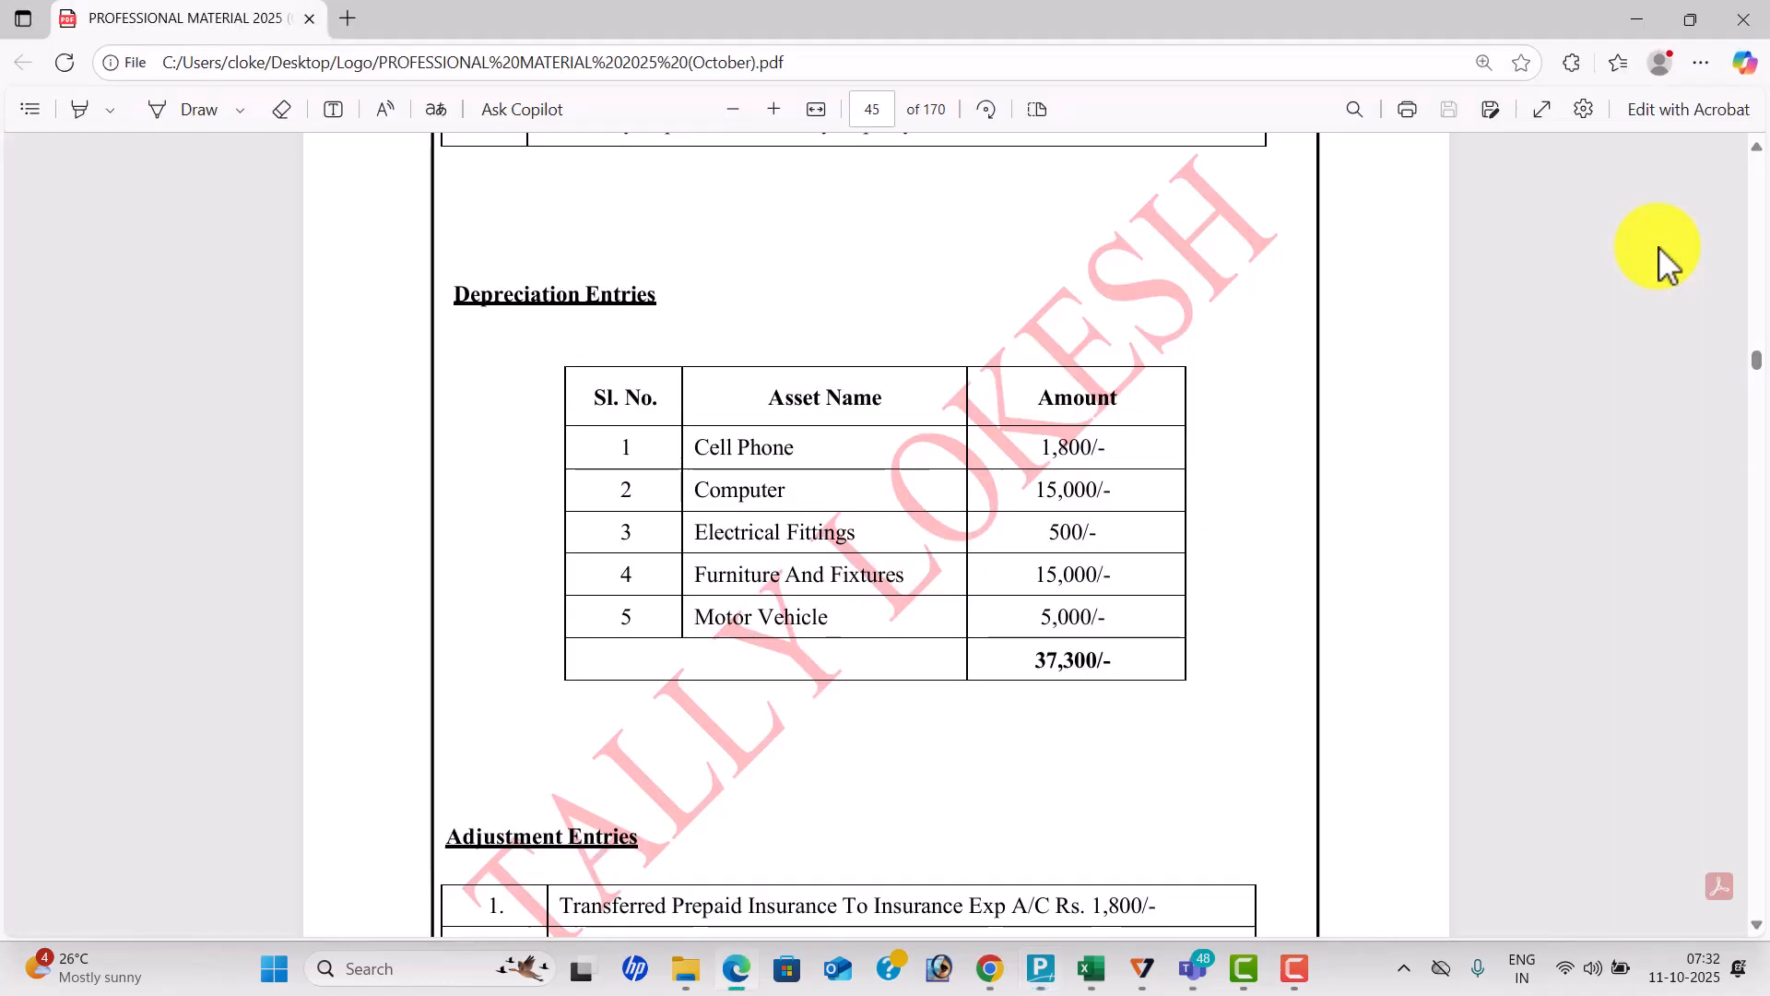
{"action": "scroll", "coordinate": [1669, 263], "scroll_direction": "down", "scroll_amount": 1}
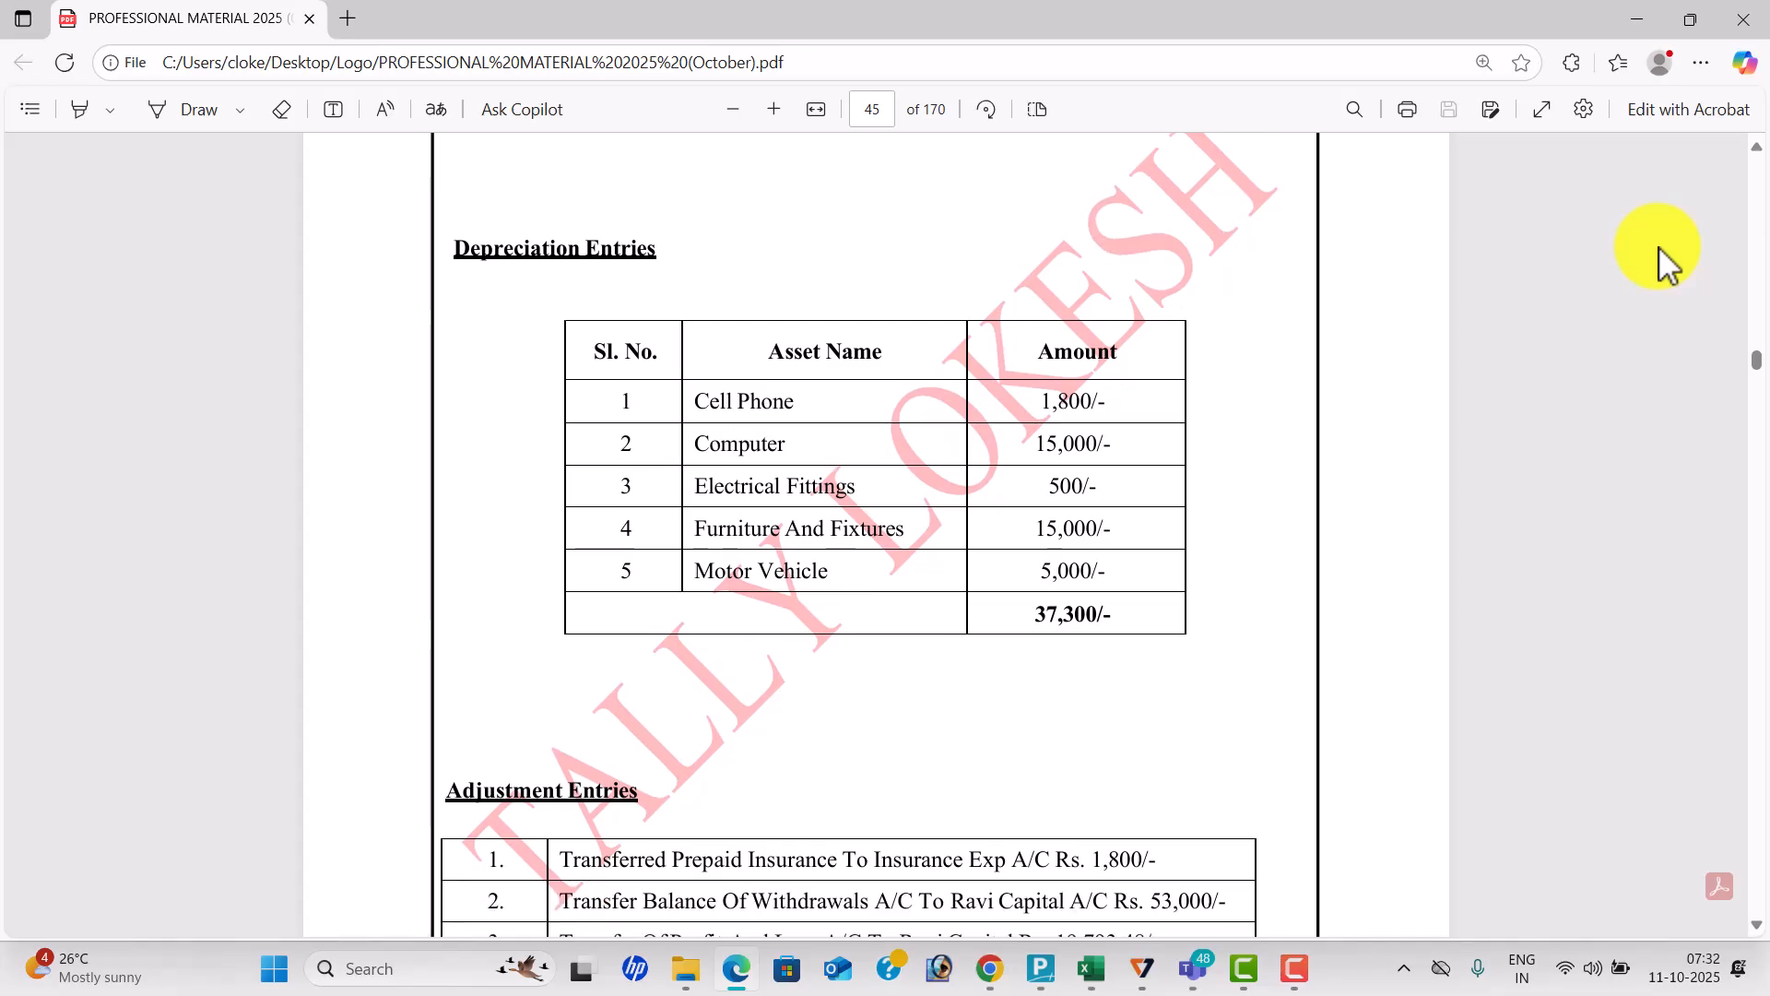
{"action": "key", "text": "alt+Tab"}
{"action": "type", "text": "37300"}
{"action": "key", "text": "Return"}
{"action": "key", "text": "Return"}
Credit the Cell Phone ledger with its depreciation of 1,800 from the exercise PDF.
{"action": "key", "text": "alt+Tab"}
{"action": "key", "text": "alt+Tab"}
{"action": "type", "text": "Ce"}
{"action": "key", "text": "Return"}
{"action": "key", "text": "alt+Tab"}
{"action": "key", "text": "alt+Tab"}
{"action": "type", "text": "1800"}
{"action": "key", "text": "Return"}
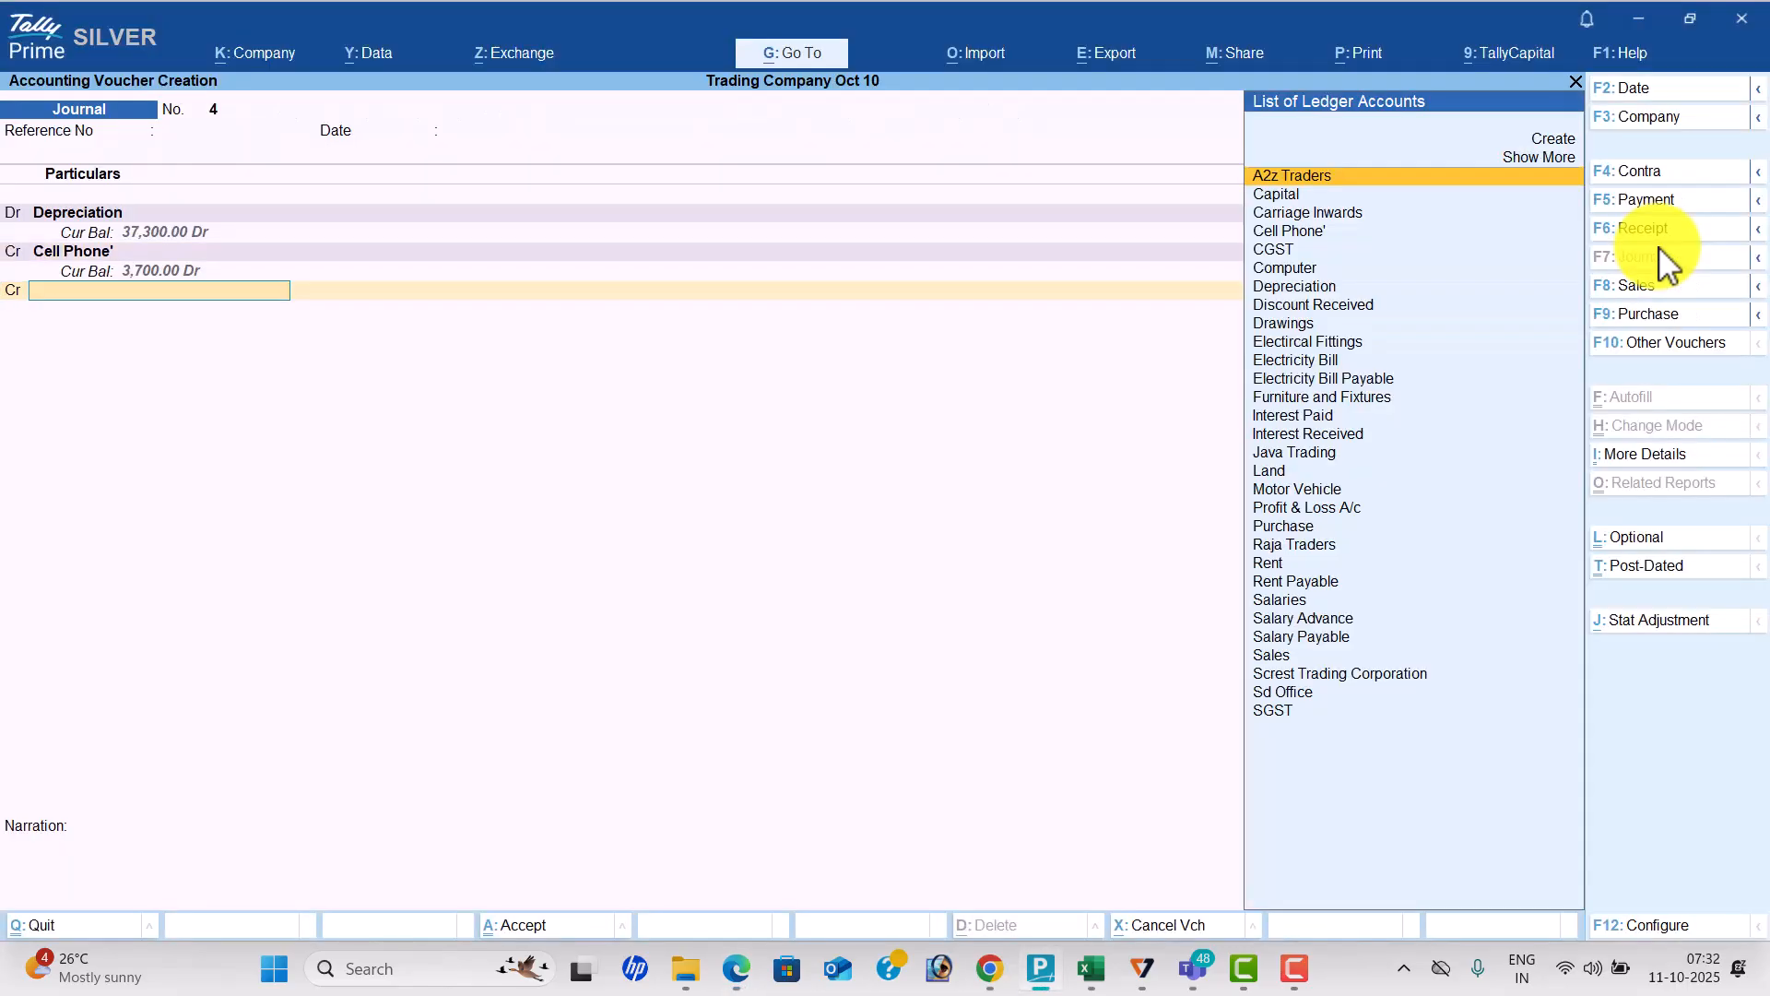
Credit the Computer ledger with its depreciation of 15,000 from the exercise PDF.
{"action": "key", "text": "alt+Tab"}
{"action": "key", "text": "alt+Tab"}
{"action": "type", "text": "Co"}
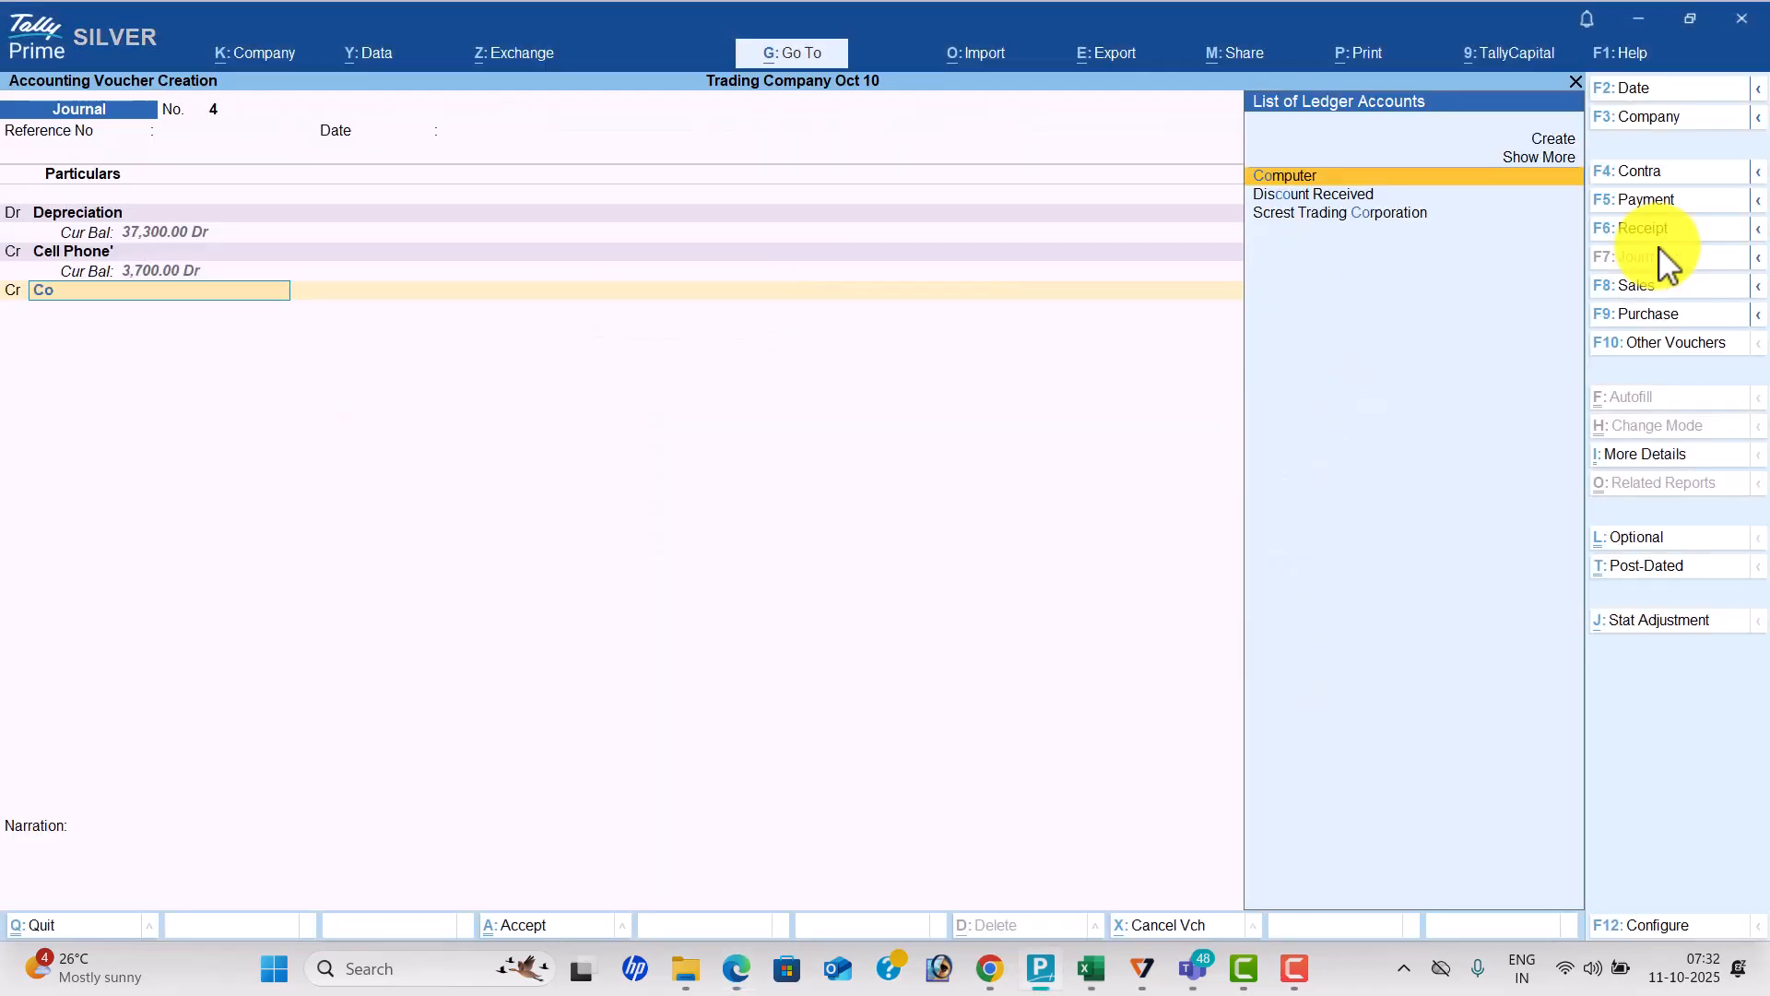
{"action": "key", "text": "Return"}
{"action": "key", "text": "alt+Tab"}
{"action": "key", "text": "alt+Tab"}
{"action": "type", "text": "15000"}
{"action": "key", "text": "Return"}
Credit the Electircal Fittings ledger with its depreciation of 500 from the exercise PDF.
{"action": "key", "text": "alt+Tab"}
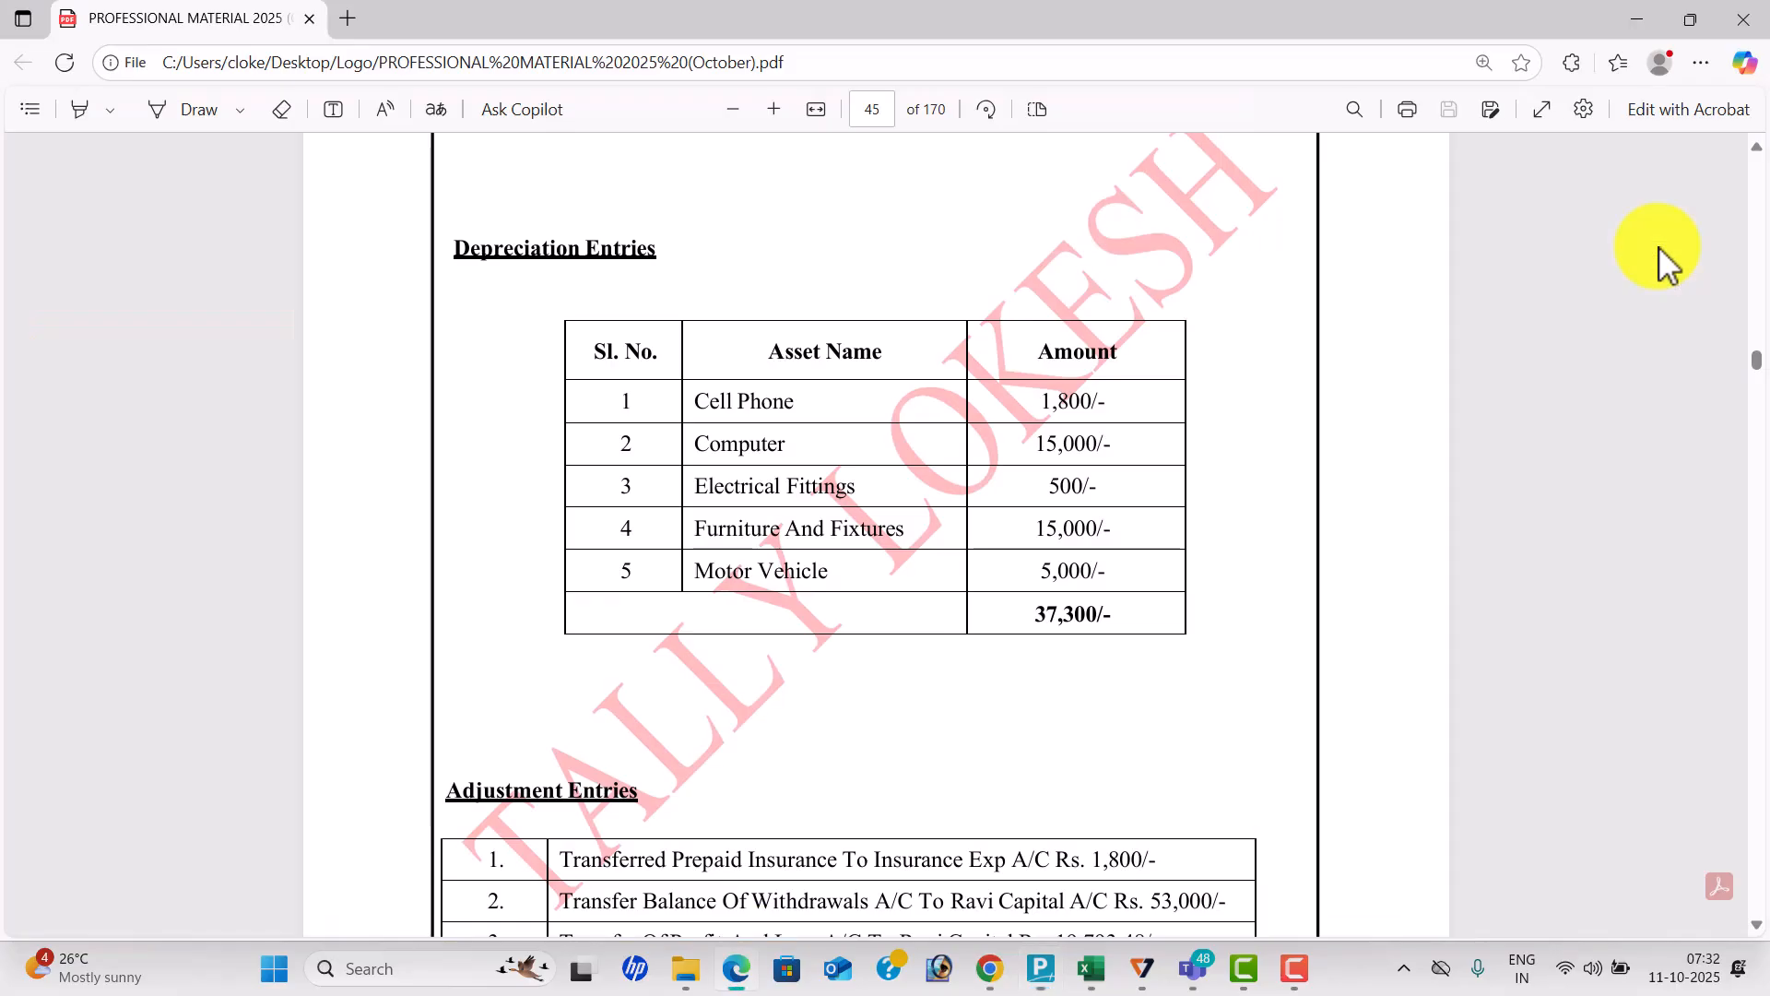
{"action": "key", "text": "alt+Tab"}
{"action": "type", "text": "El"}
{"action": "key", "text": "Down"}
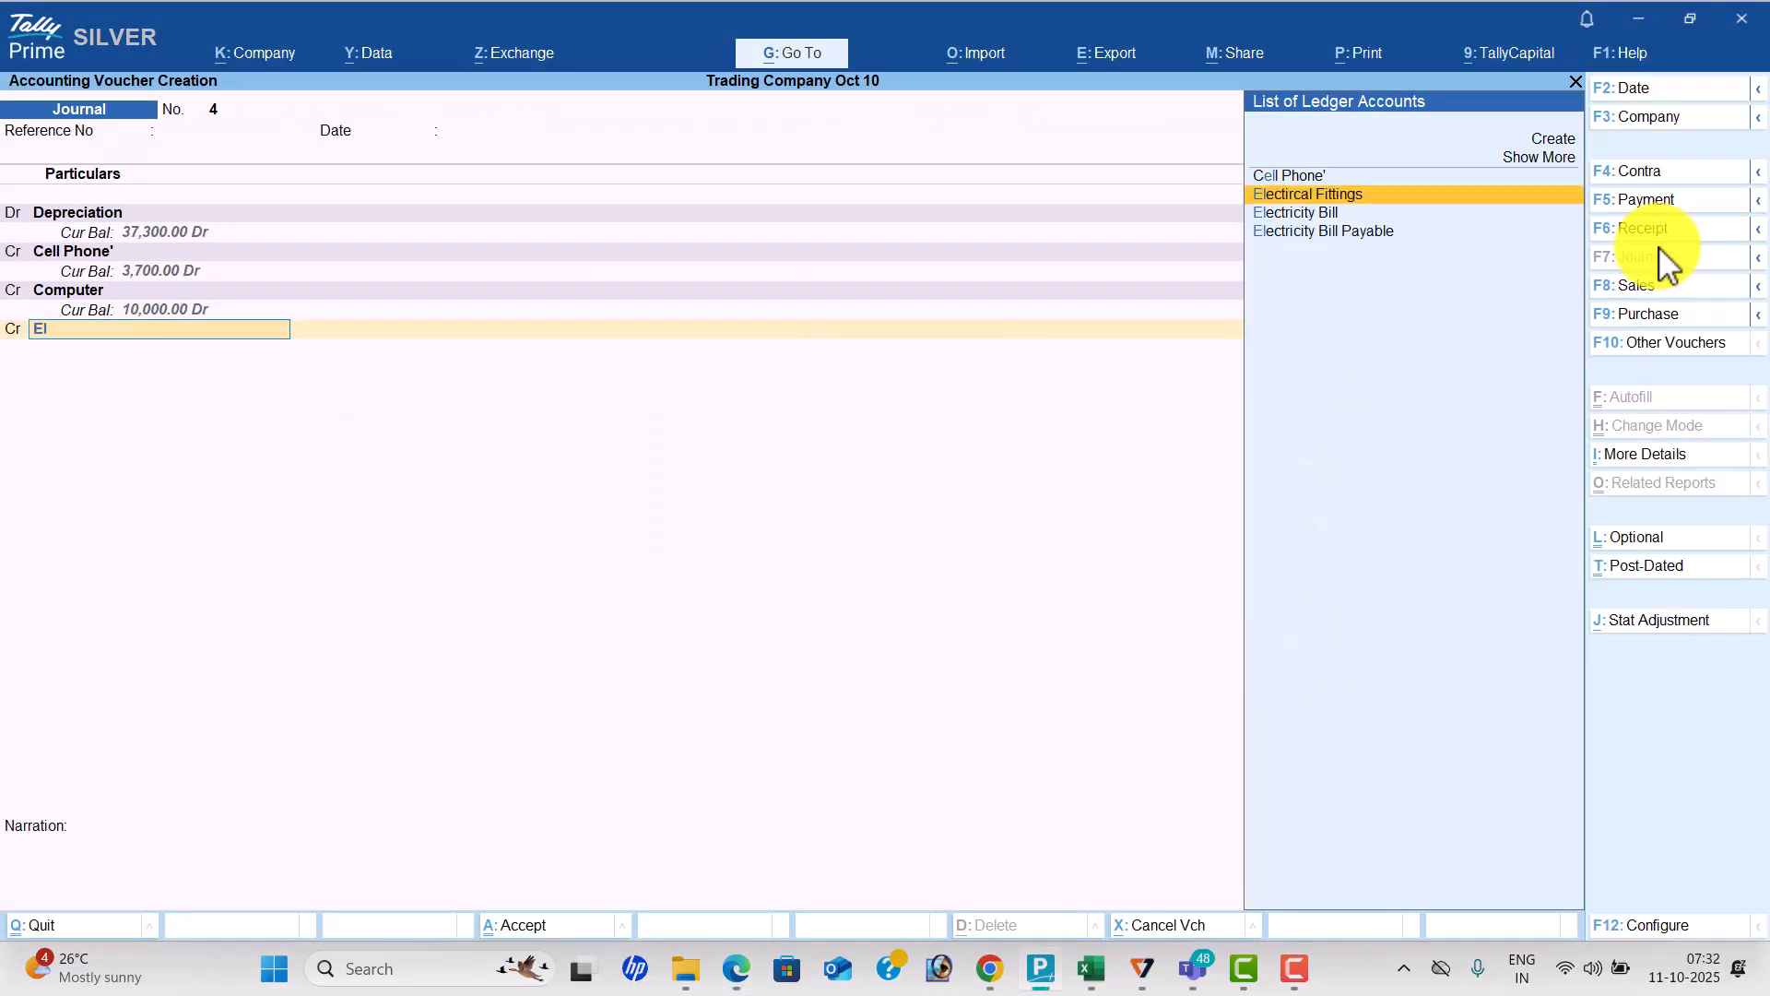
{"action": "key", "text": "Return"}
{"action": "key", "text": "alt+Tab"}
{"action": "key", "text": "alt+Tab"}
{"action": "type", "text": "500"}
{"action": "key", "text": "Return"}
Credit the Furniture and Fixtures ledger with its depreciation of 15,000 from the exercise PDF.
{"action": "key", "text": "alt+Tab"}
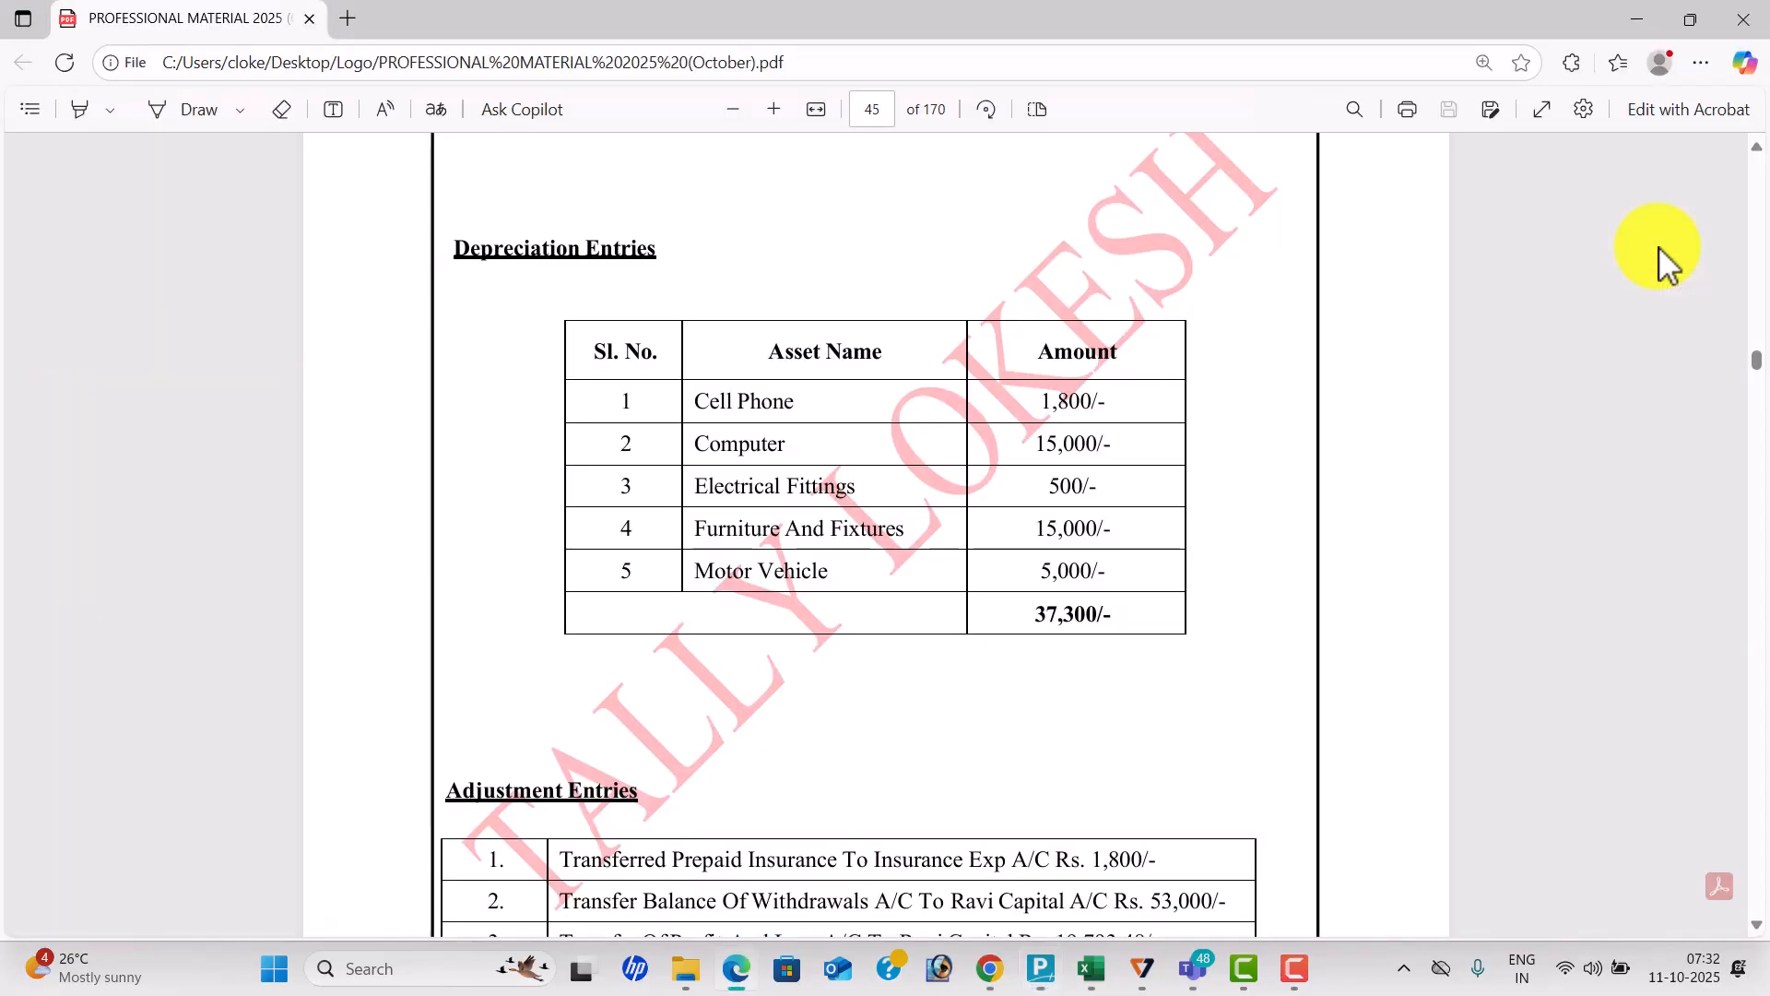
{"action": "key", "text": "alt+Tab"}
{"action": "type", "text": "Fu"}
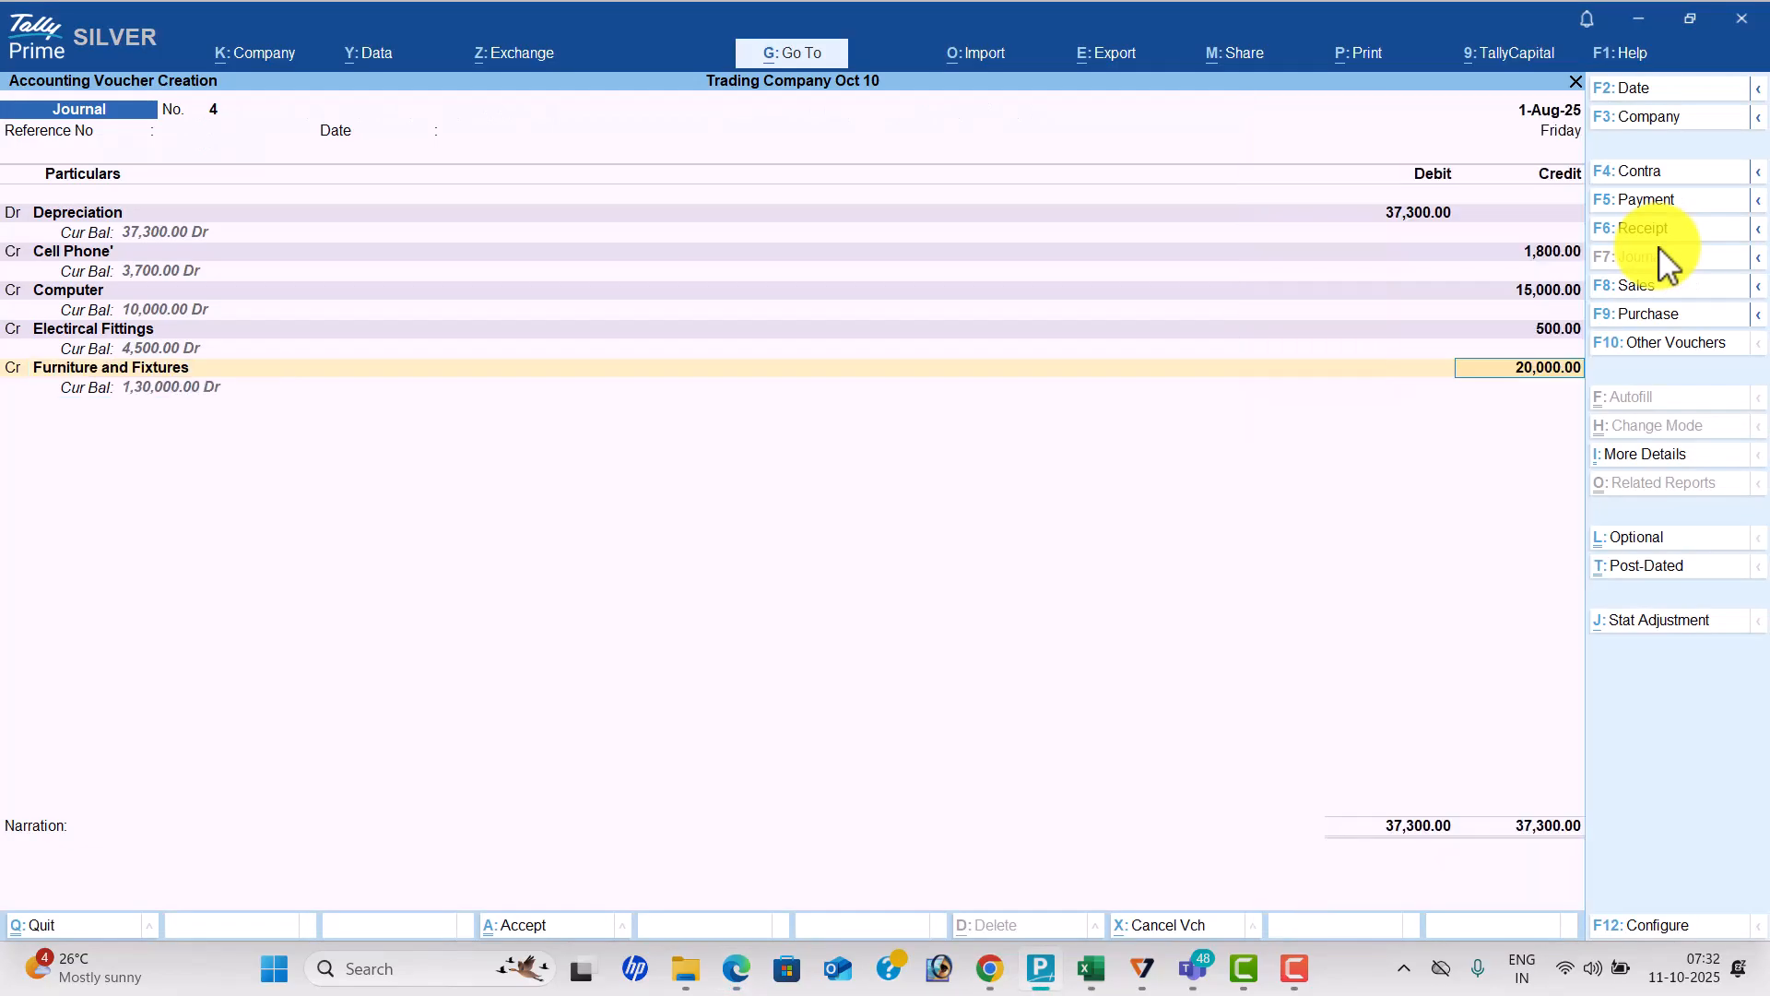
{"action": "key", "text": "Return"}
{"action": "key", "text": "alt+Tab"}
{"action": "key", "text": "alt+Tab"}
{"action": "type", "text": "15000"}
{"action": "key", "text": "Return"}
Credit Motor Vehicle with the remaining 5,000 and save the depreciation journal without a narration.
{"action": "key", "text": "alt+Tab"}
{"action": "key", "text": "alt+Tab"}
{"action": "type", "text": "Mo"}
{"action": "key", "text": "Return"}
{"action": "key", "text": "Return"}
{"action": "key", "text": "Return"}
{"action": "key", "text": "Return"}
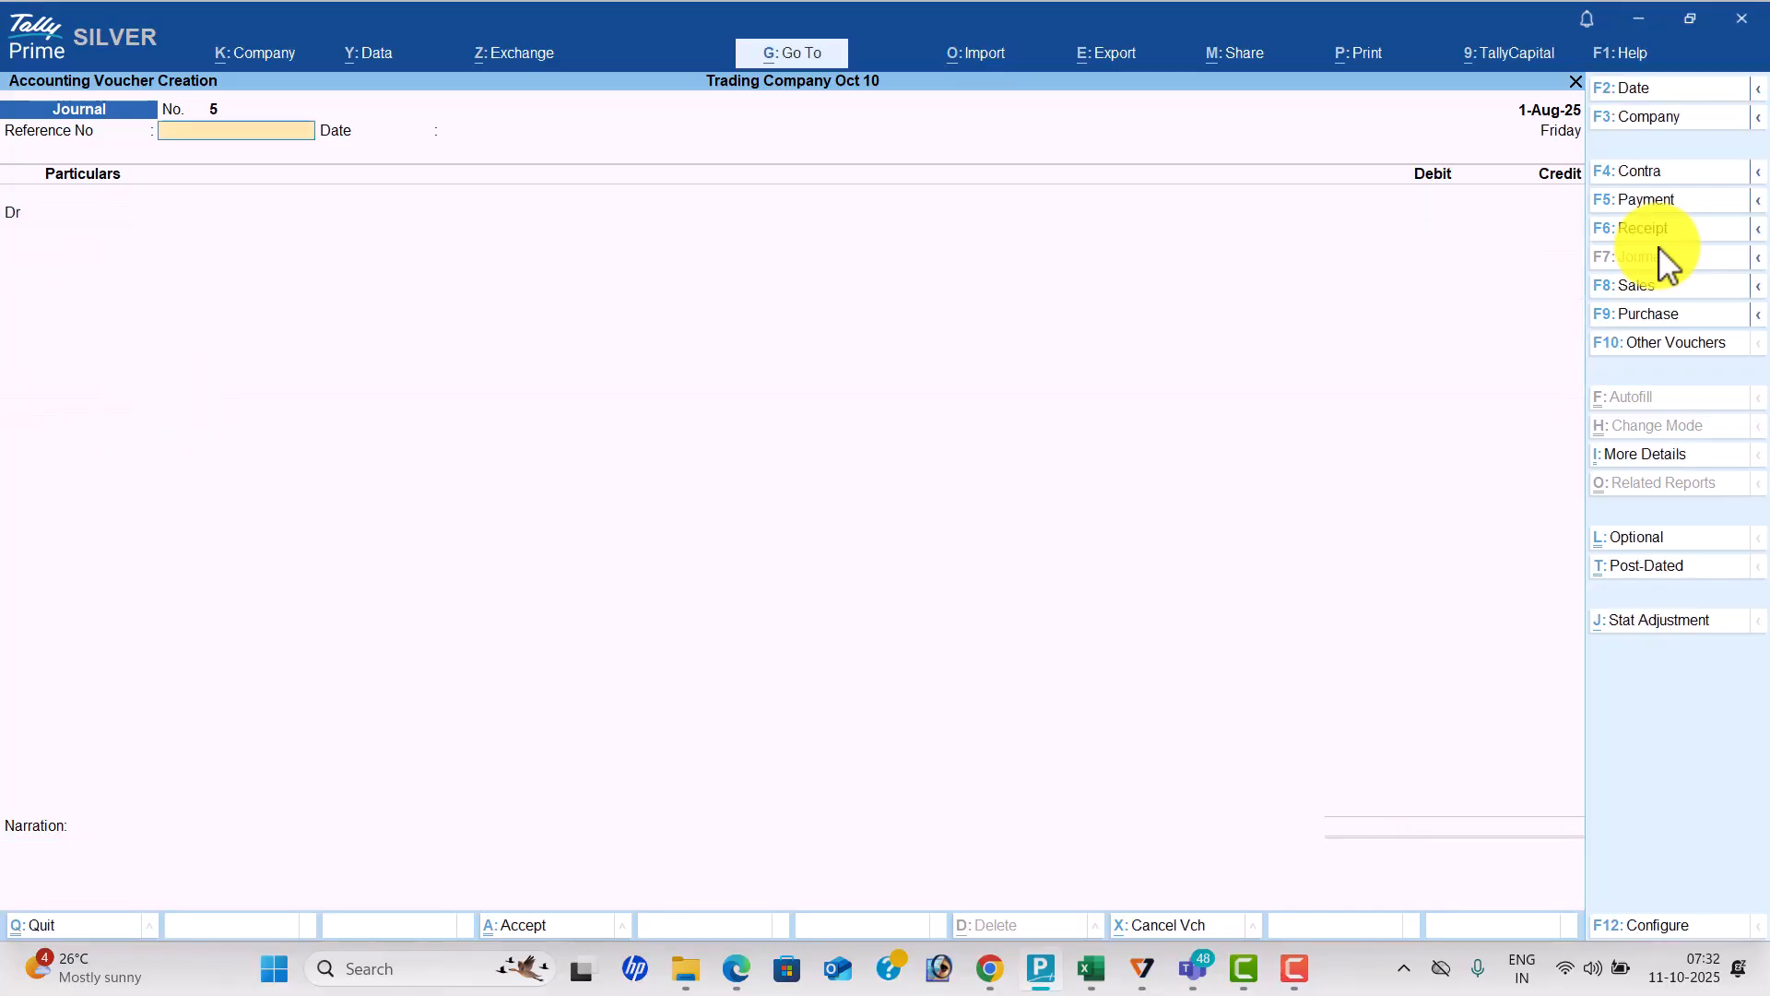
Check the adjustment entries in the exercise PDF and create an Insurance Exp ledger under Indirect Expenses as the new journal's debit account.
{"action": "key", "text": "alt+Tab"}
{"action": "scroll", "coordinate": [1667, 264], "scroll_direction": "down", "scroll_amount": 2}
{"action": "scroll", "coordinate": [1667, 265], "scroll_direction": "down", "scroll_amount": 2}
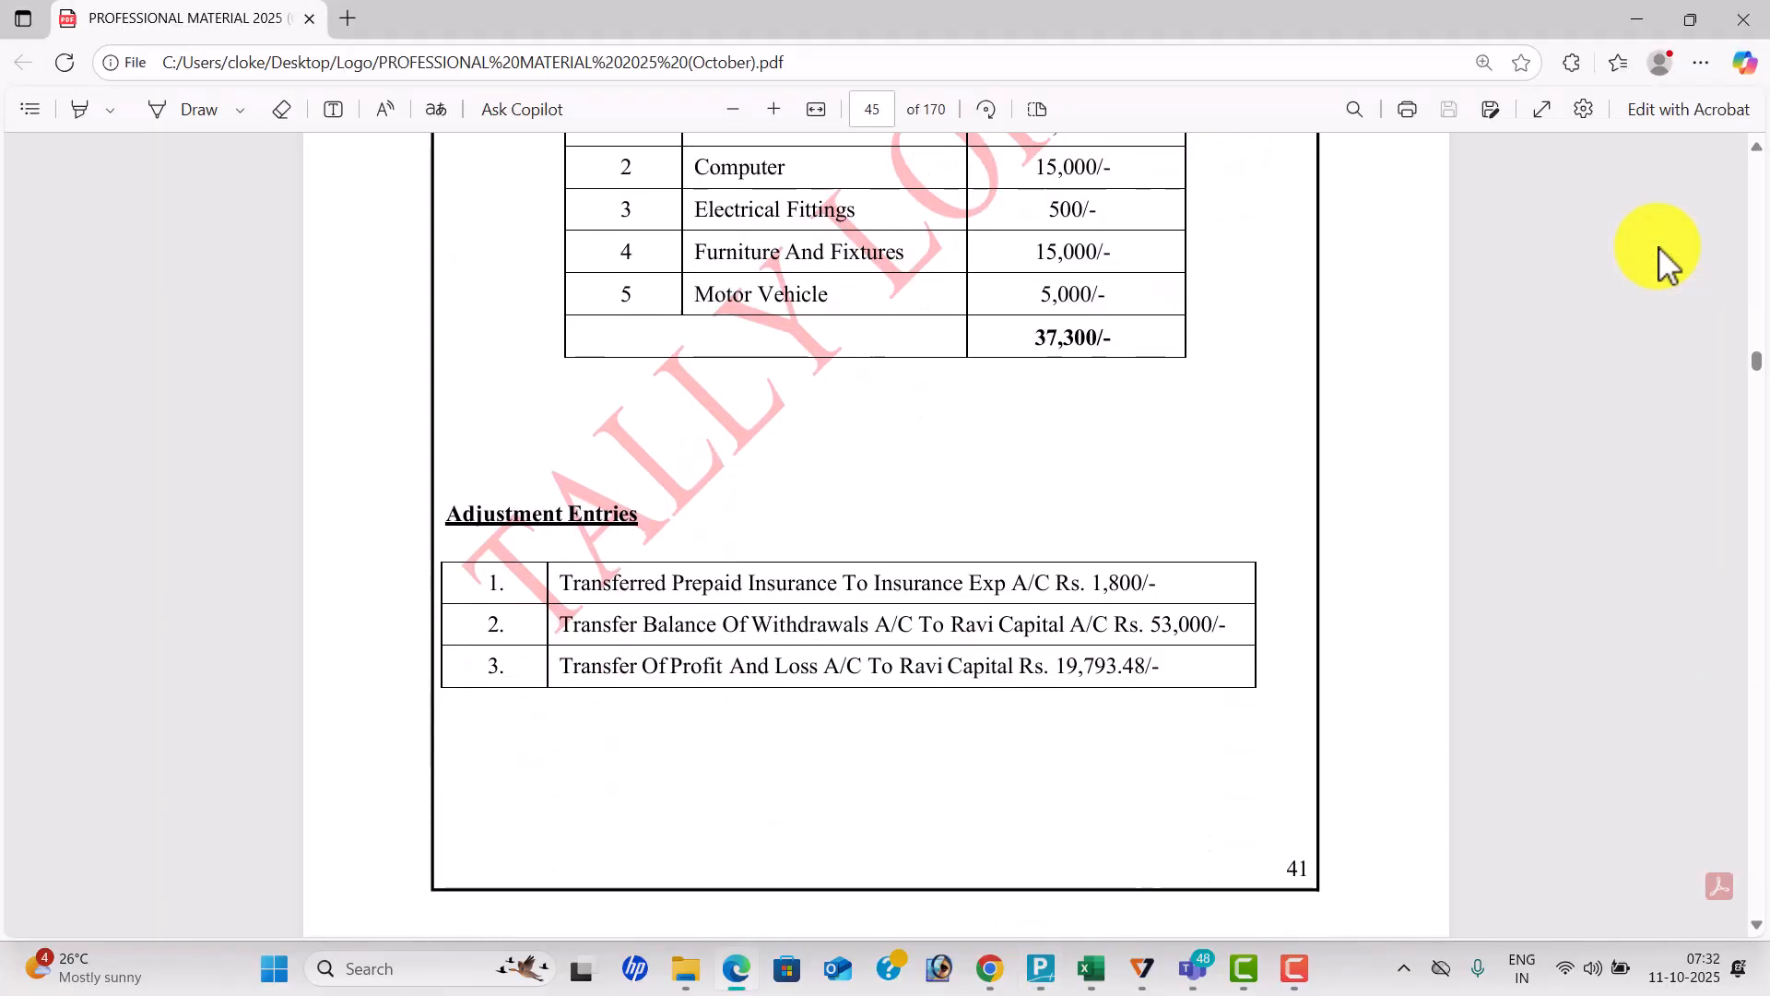
{"action": "scroll", "coordinate": [1667, 264], "scroll_direction": "down", "scroll_amount": 1}
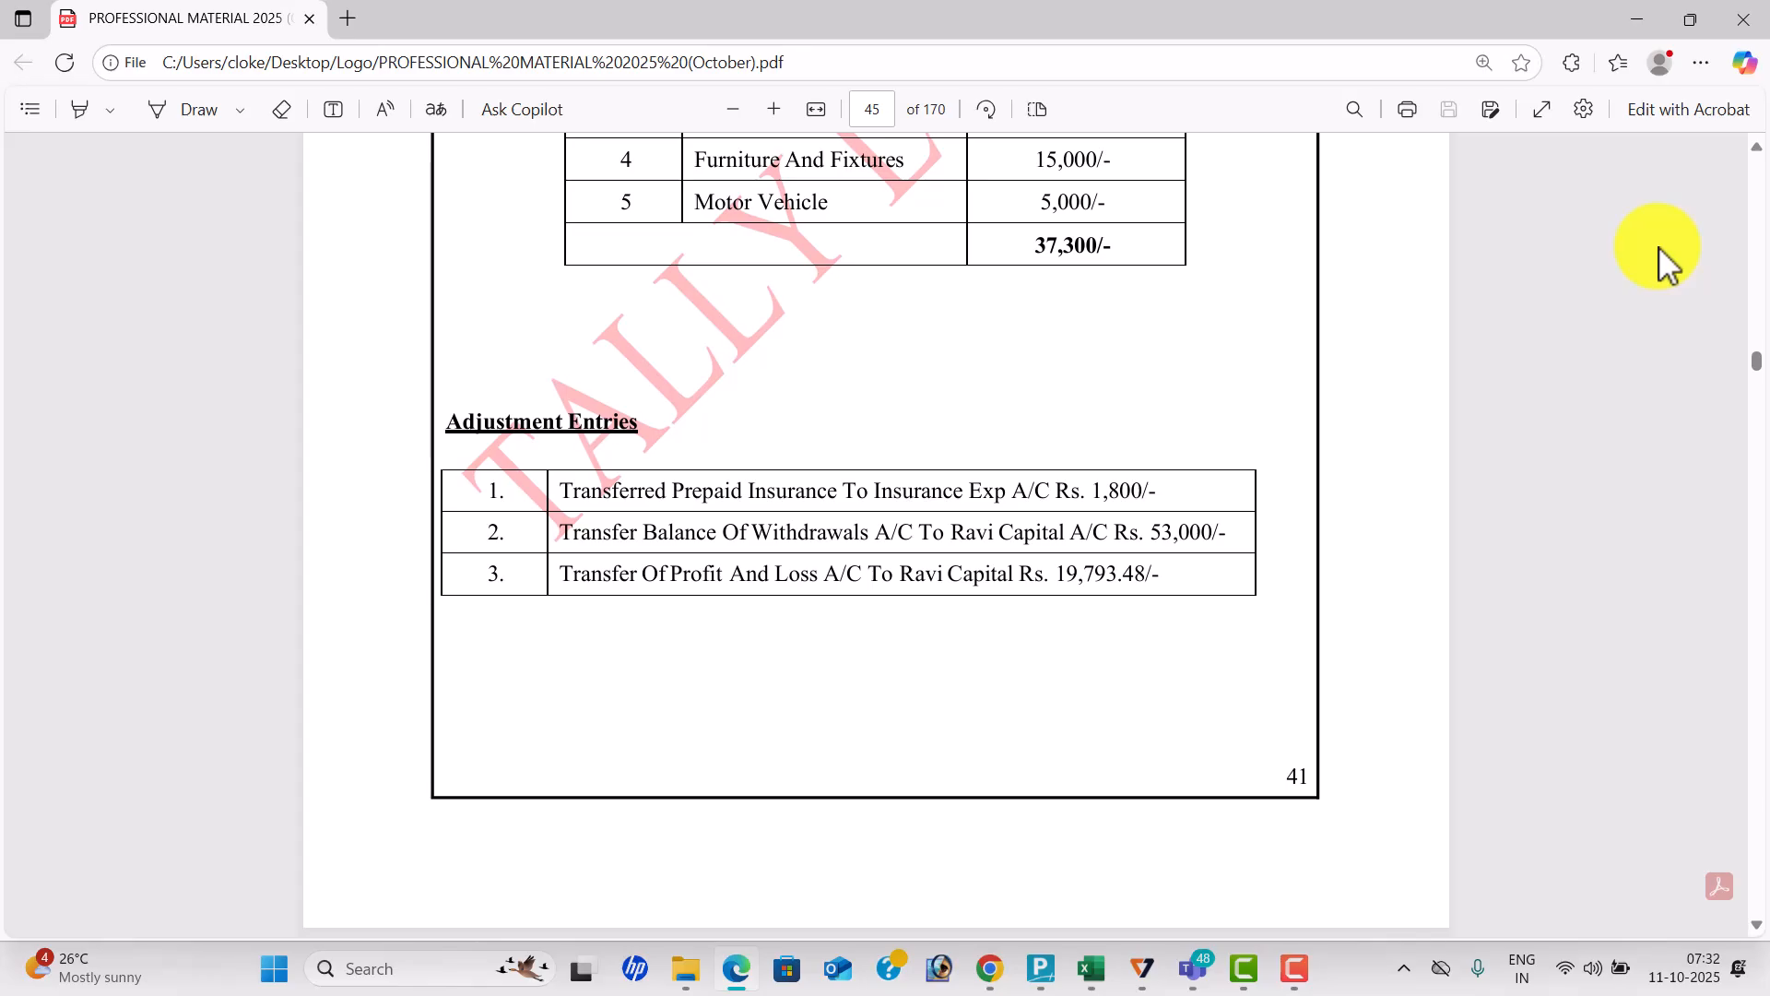
{"action": "key", "text": "alt+Tab"}
{"action": "key", "text": "Return"}
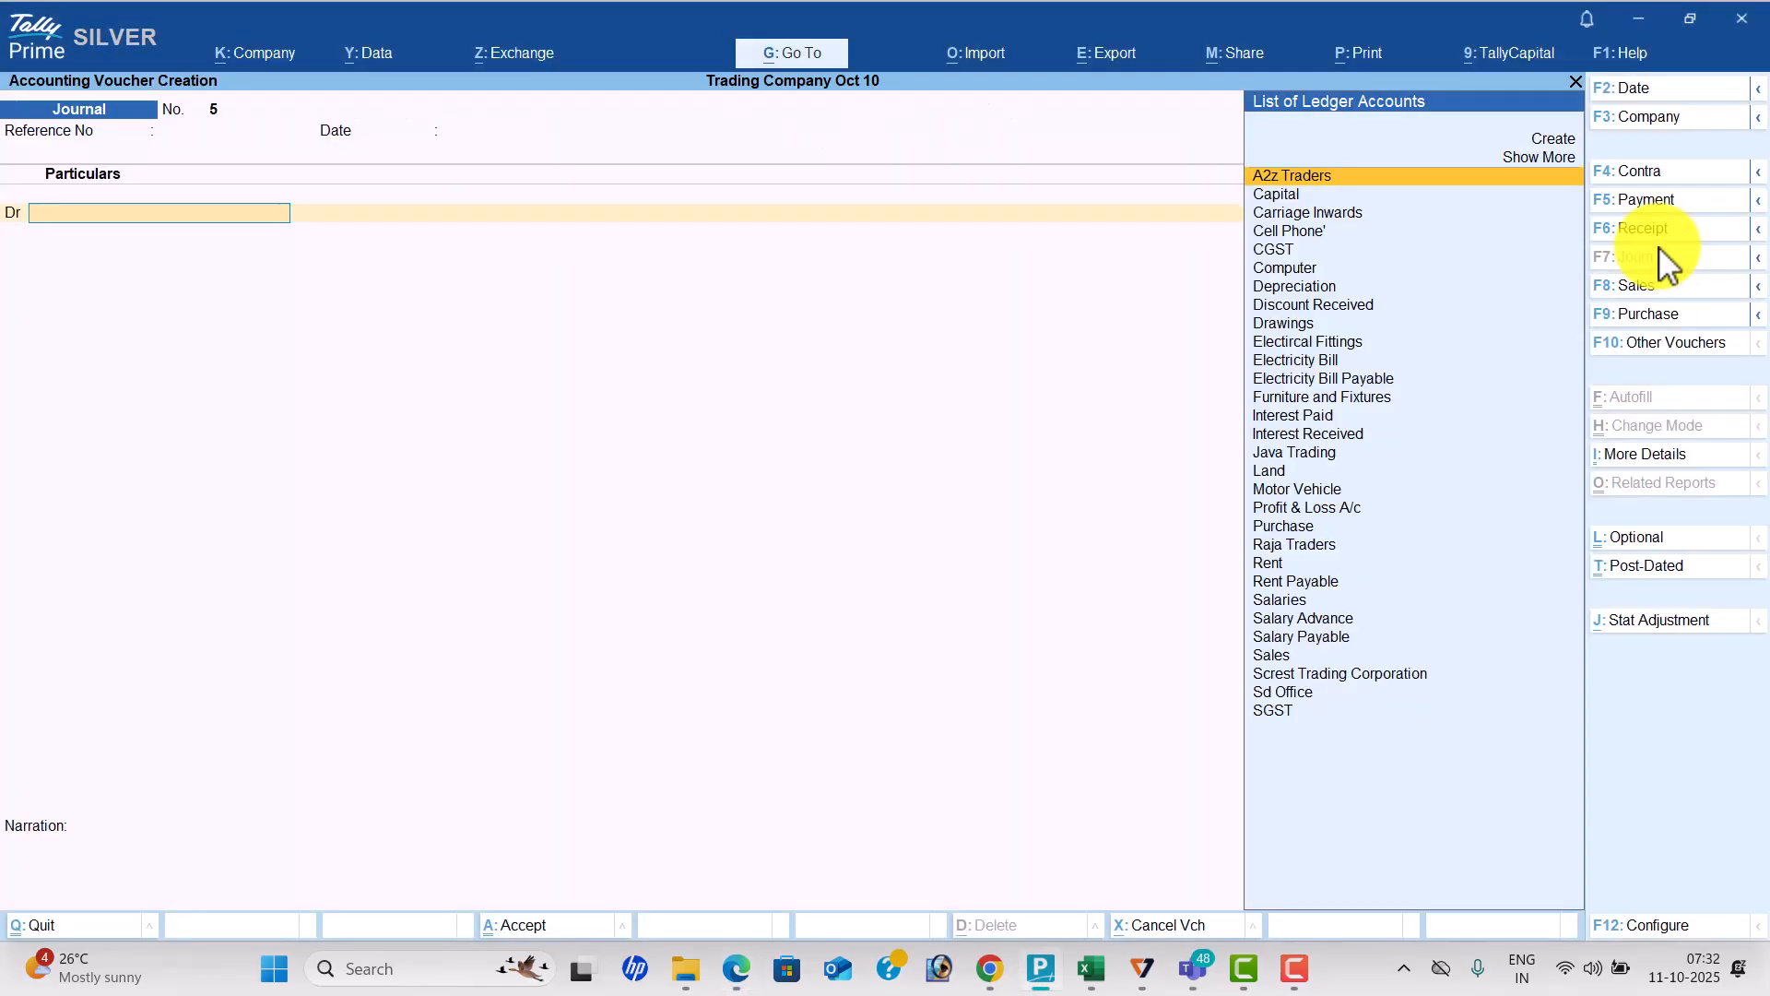
{"action": "key", "text": "alt+c"}
{"action": "type", "text": "Insurance exp"}
{"action": "key", "text": "Return"}
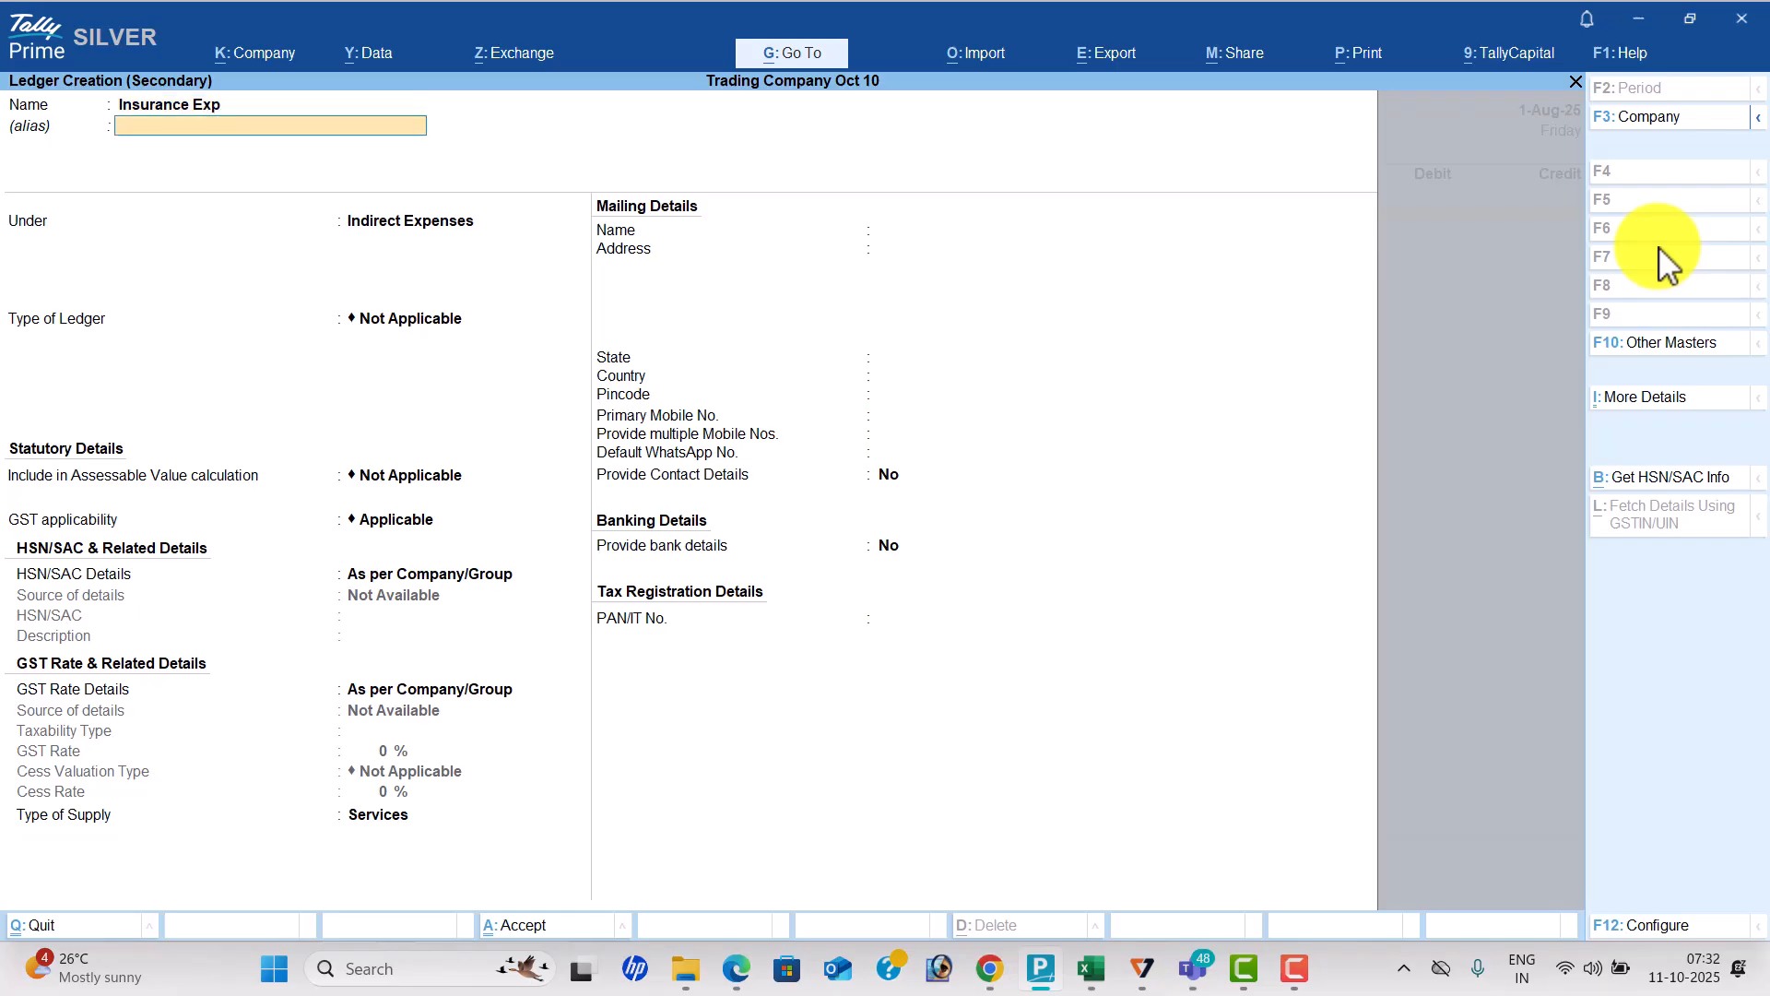
{"action": "key", "text": "Return"}
{"action": "key", "text": "ctrl+a"}
Debit Insurance Exp with 1,800, the prepaid insurance amount given in the exercise PDF.
{"action": "key", "text": "alt+Tab"}
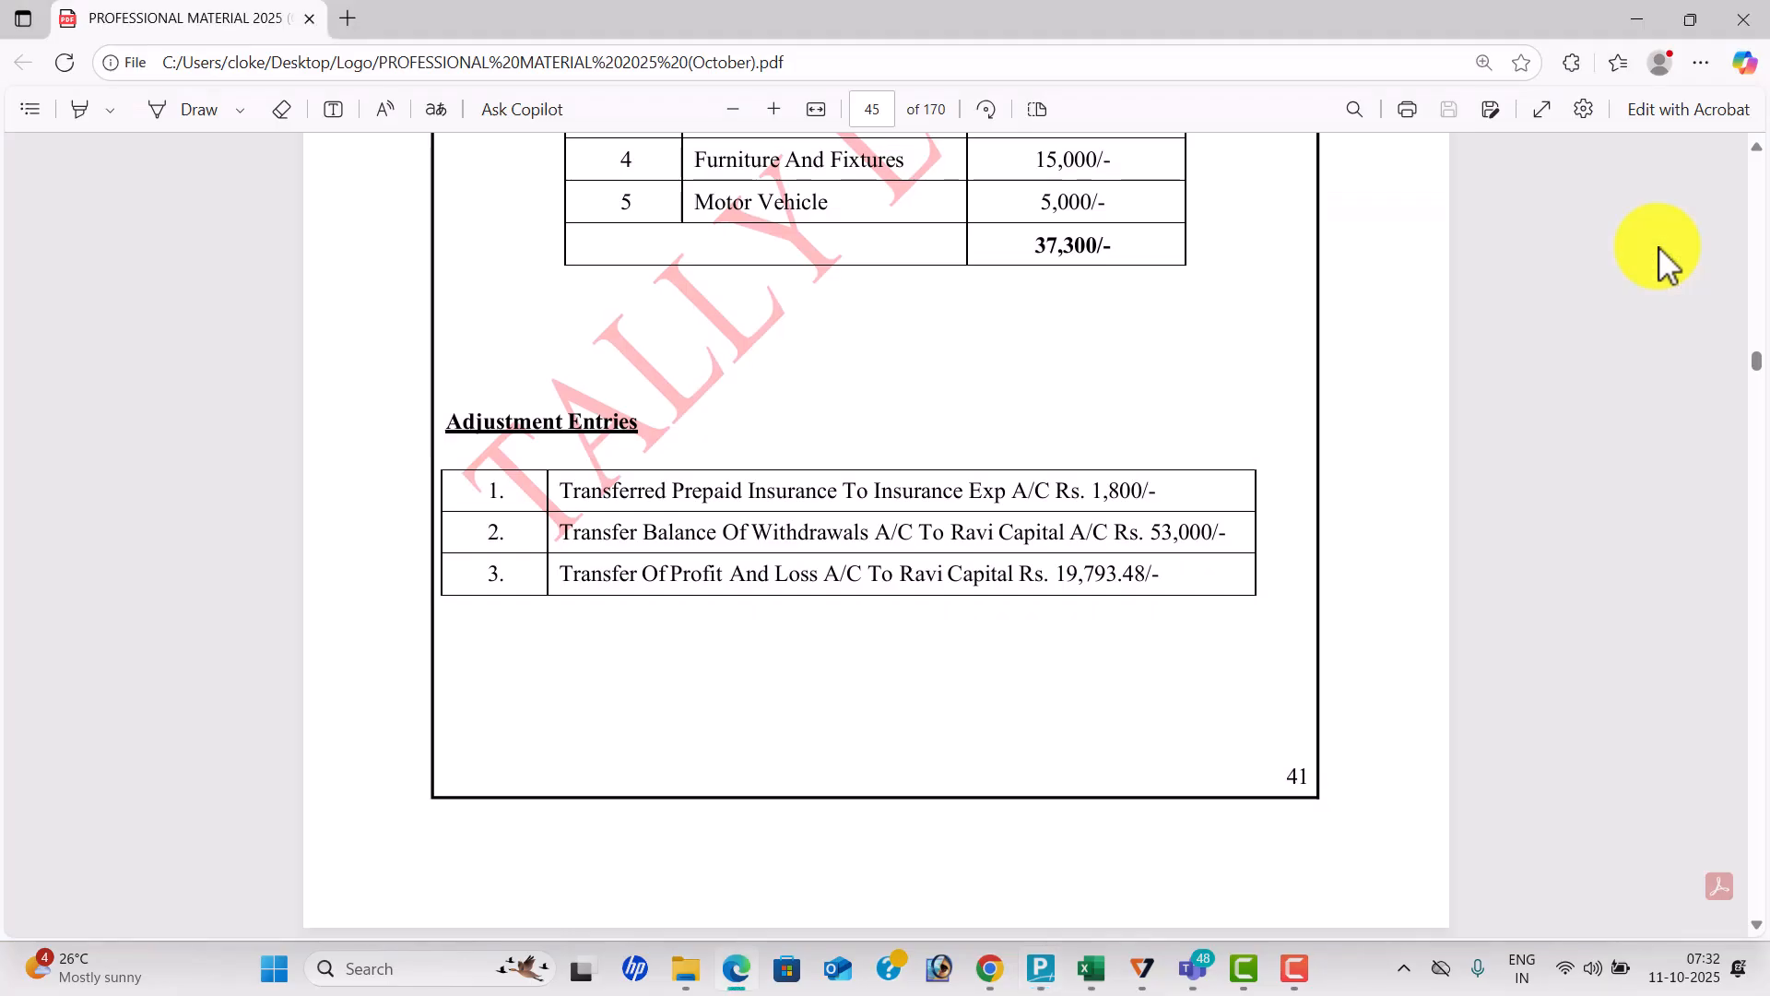
{"action": "key", "text": "alt+Tab"}
{"action": "type", "text": "1800"}
{"action": "key", "text": "Return"}
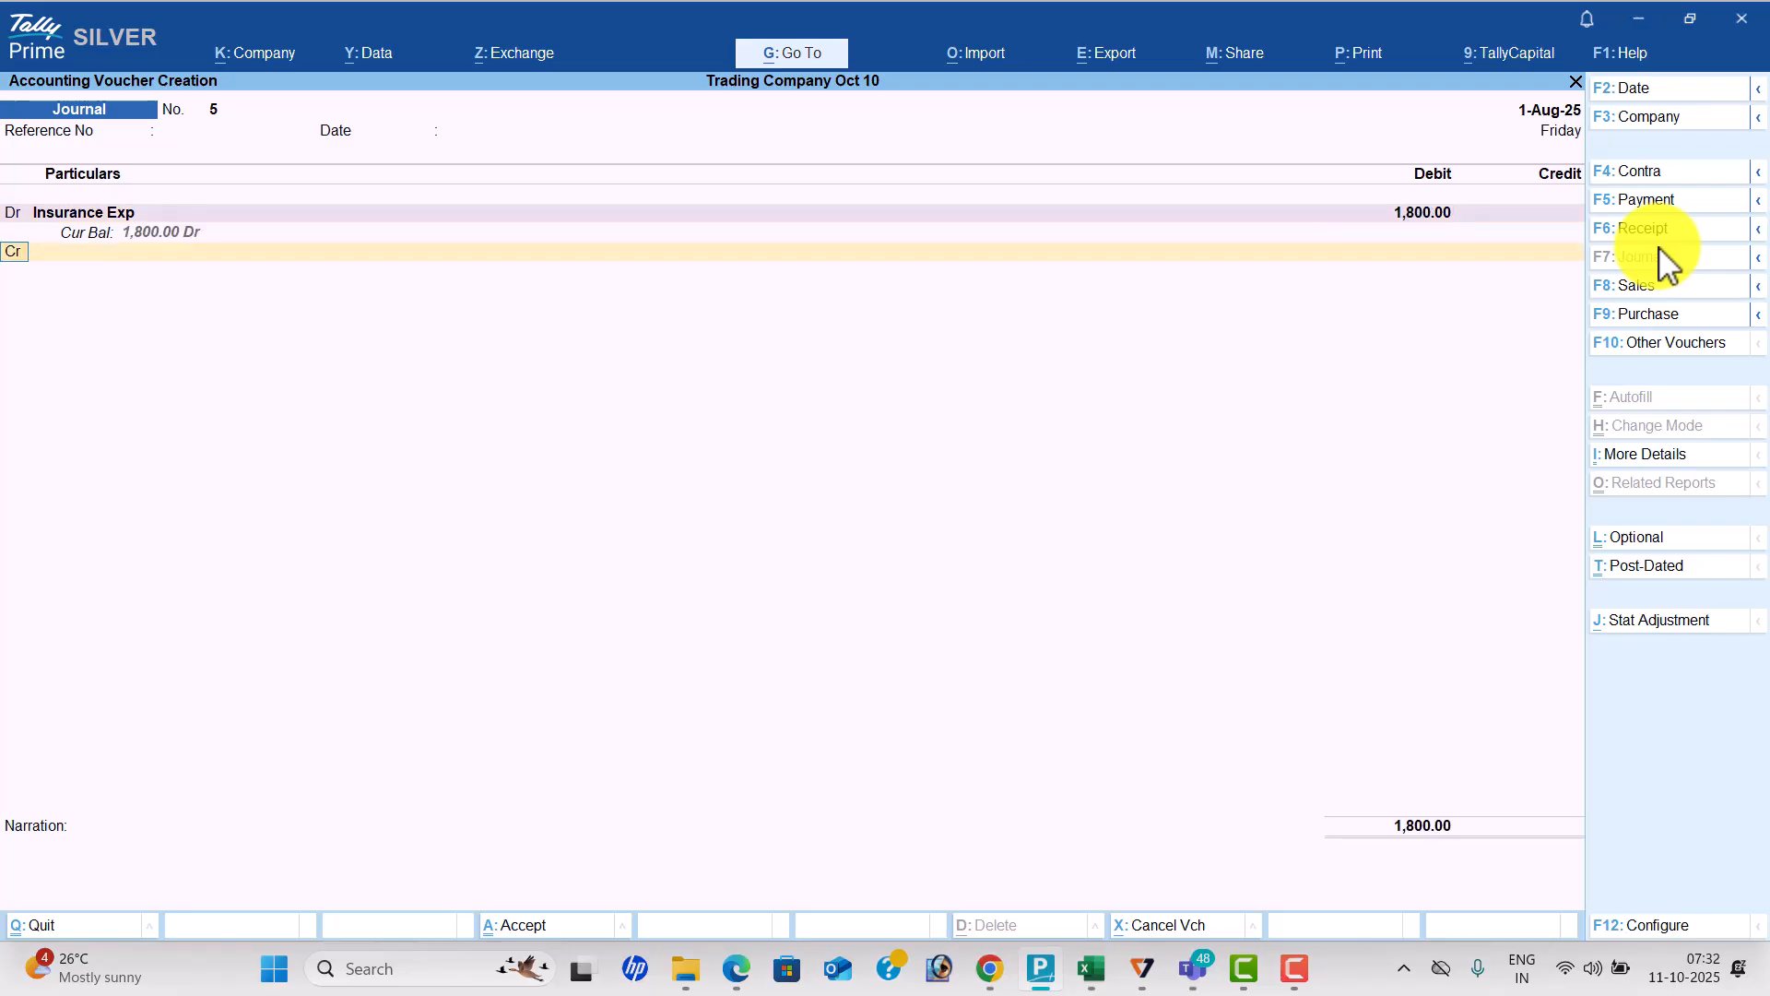
Create a Prepaid Insurance ledger under Current Assets as the credit account of the insurance journal.
{"action": "key", "text": "Return"}
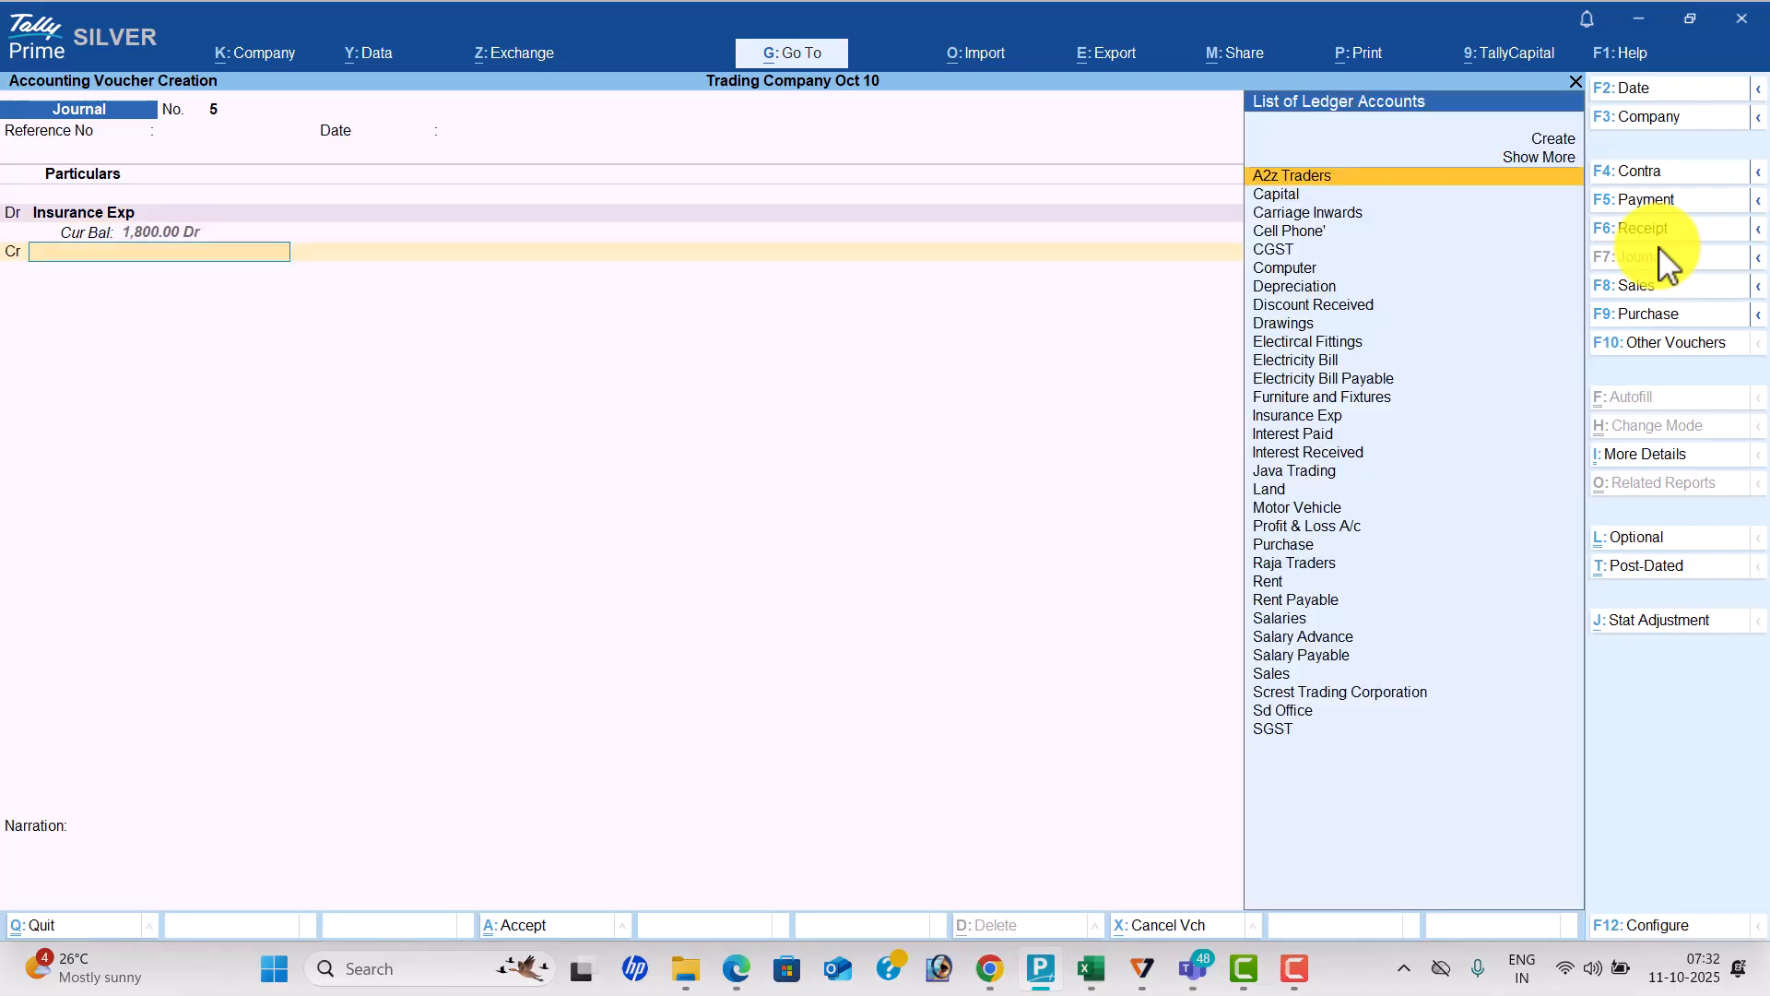
{"action": "key", "text": "alt+c"}
{"action": "type", "text": "Prepaid Insurance"}
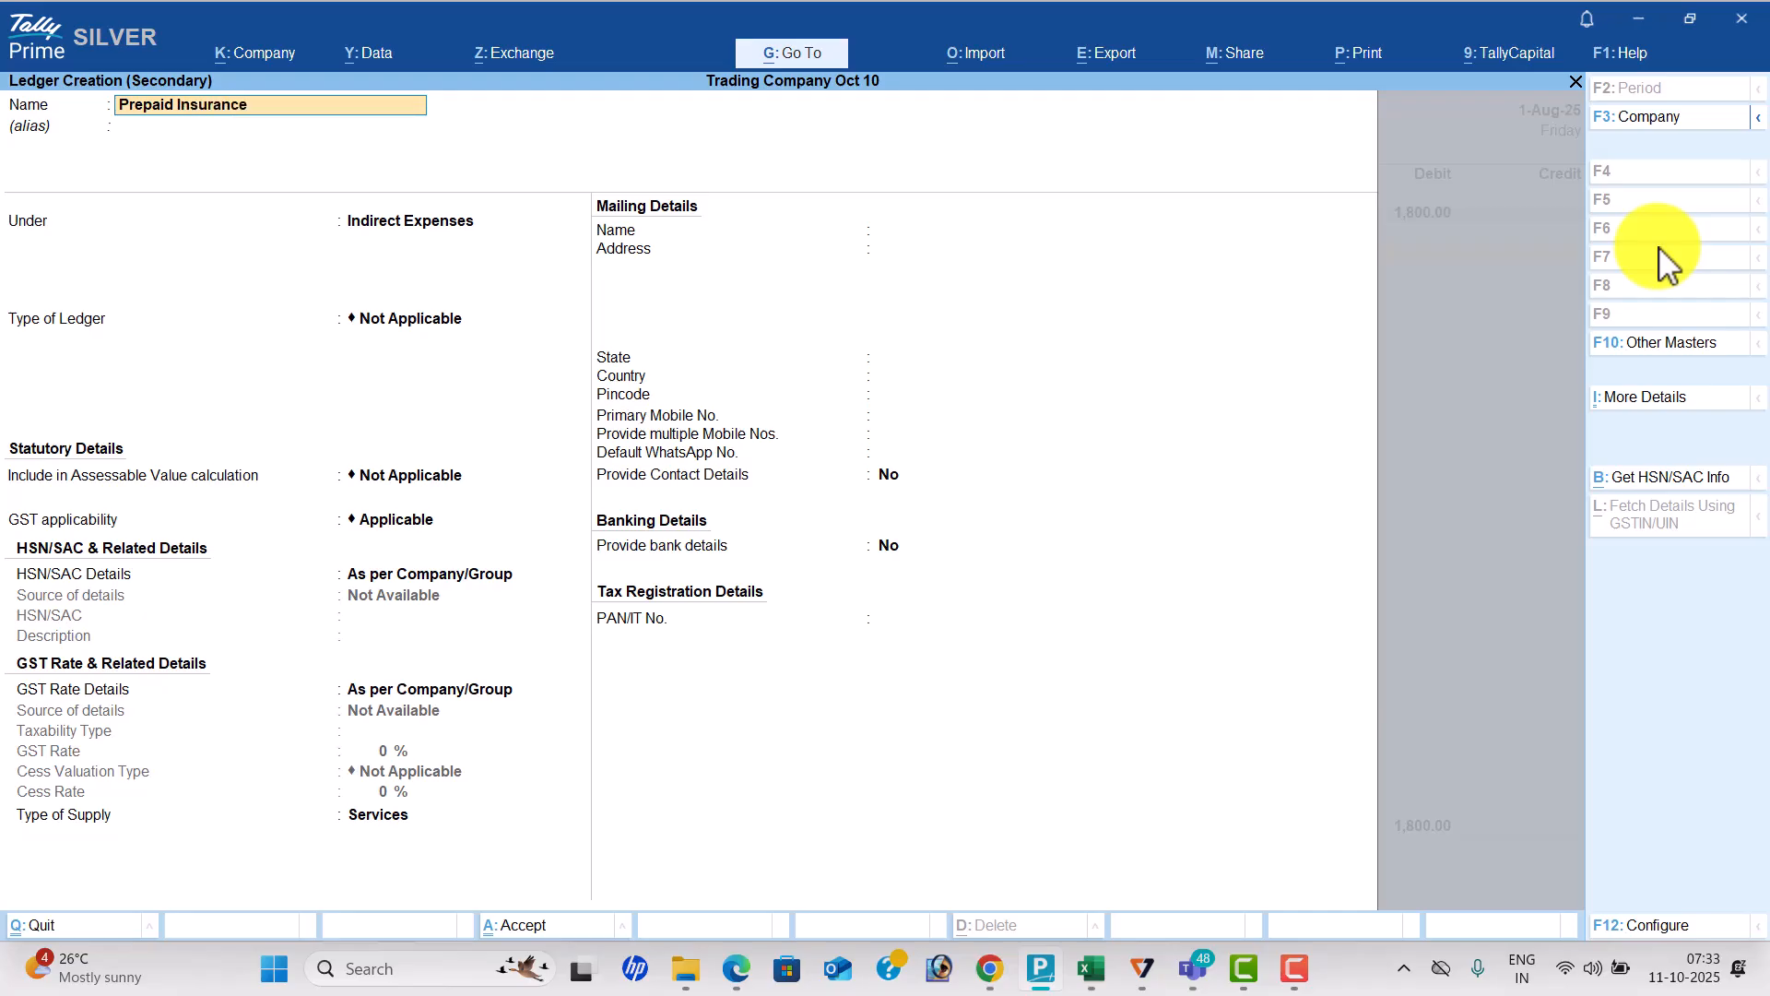
{"action": "key", "text": "Return"}
{"action": "type", "text": "Cur"}
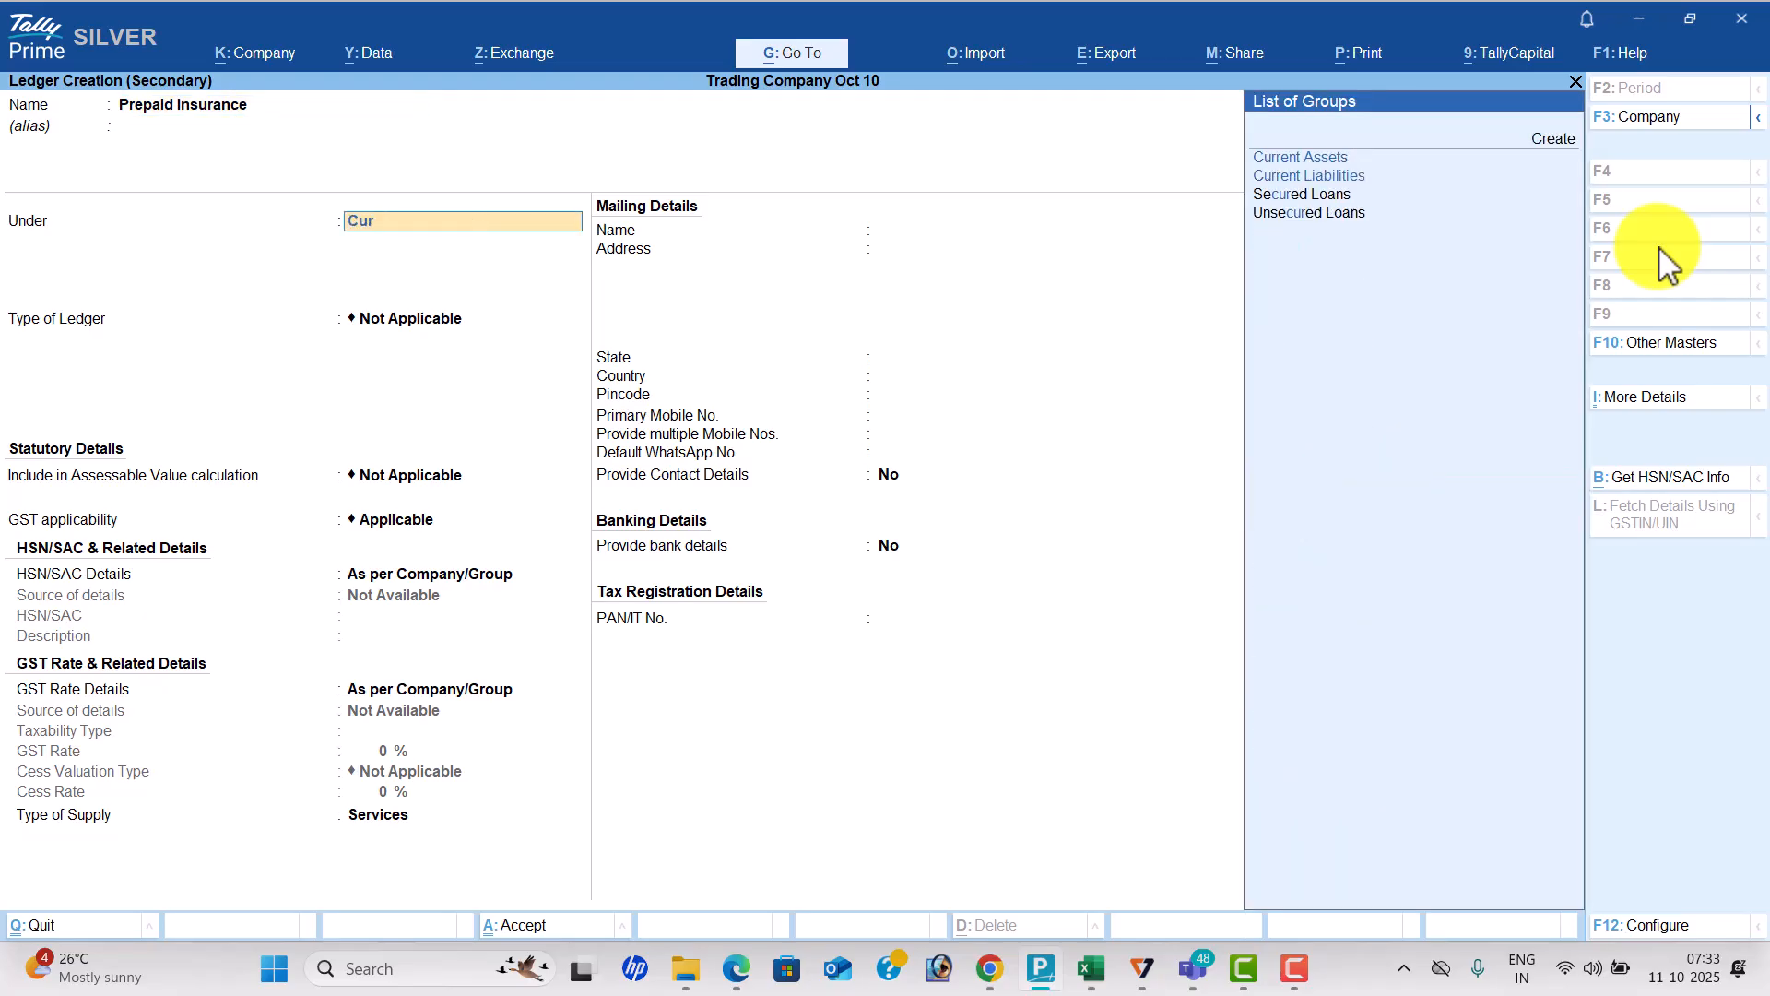
{"action": "key", "text": "Return"}
{"action": "key", "text": "ctrl+a"}
Credit Prepaid Insurance with 1,800 and save the insurance journal without a narration.
{"action": "key", "text": "Return"}
{"action": "key", "text": "Return"}
{"action": "key", "text": "Return"}
{"action": "key", "text": "Return"}
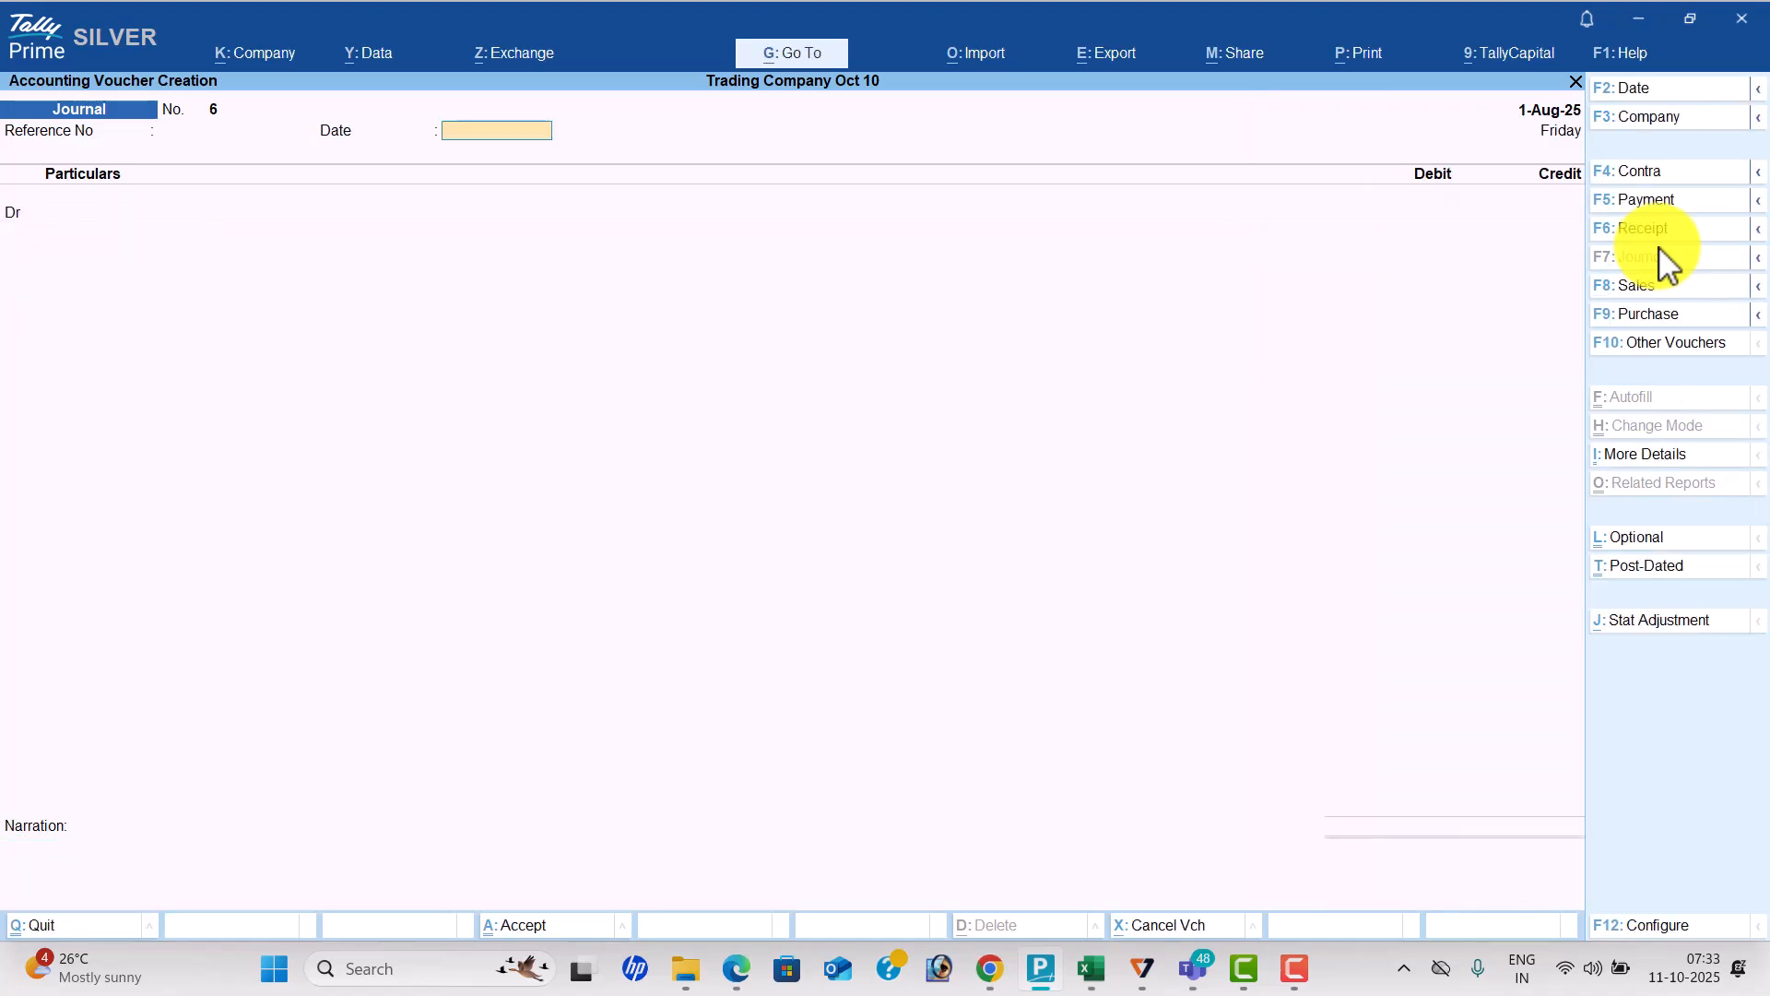
Debit Drawings with 53,000 in a new journal, using the withdrawals amount from the exercise PDF.
{"action": "key", "text": "Return"}
{"action": "type", "text": "Dr"}
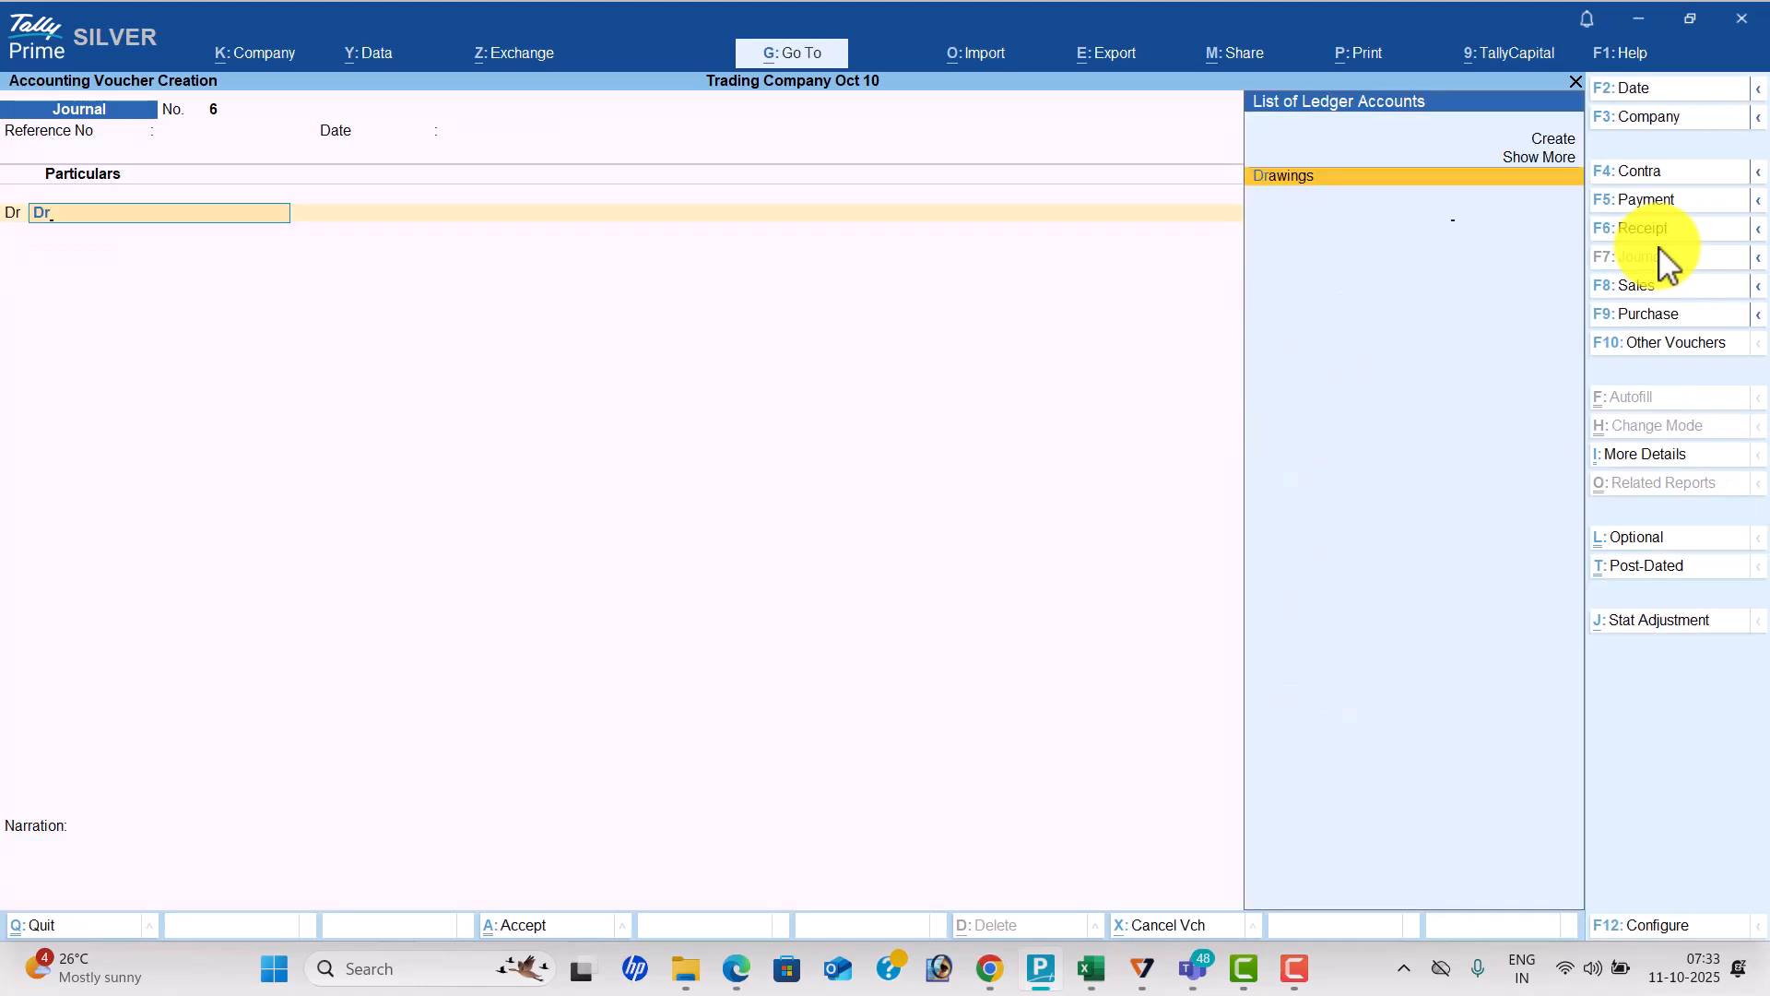
{"action": "key", "text": "Return"}
{"action": "key", "text": "alt+Tab"}
{"action": "key", "text": "alt+Tab"}
{"action": "type", "text": "53000"}
{"action": "key", "text": "Return"}
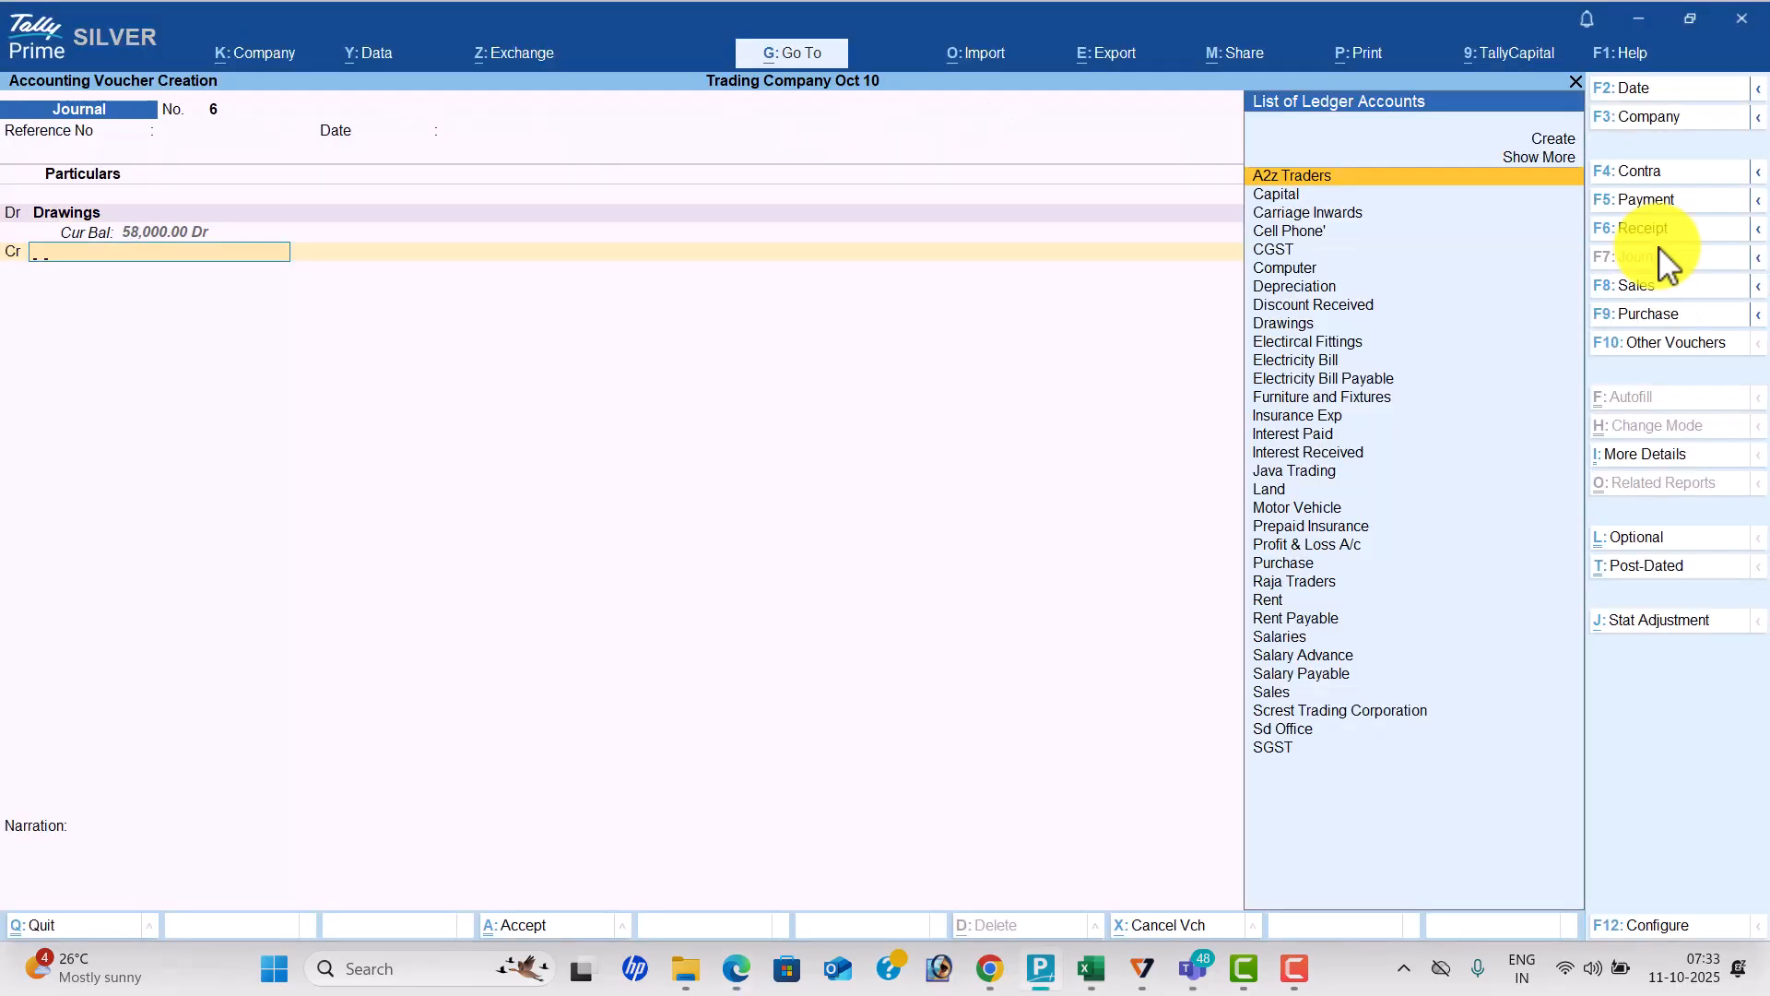
Credit Capital with 53,000 and save the drawings journal without a narration.
{"action": "type", "text": "Ca"}
{"action": "key", "text": "Return"}
{"action": "key", "text": "Return"}
{"action": "key", "text": "Return"}
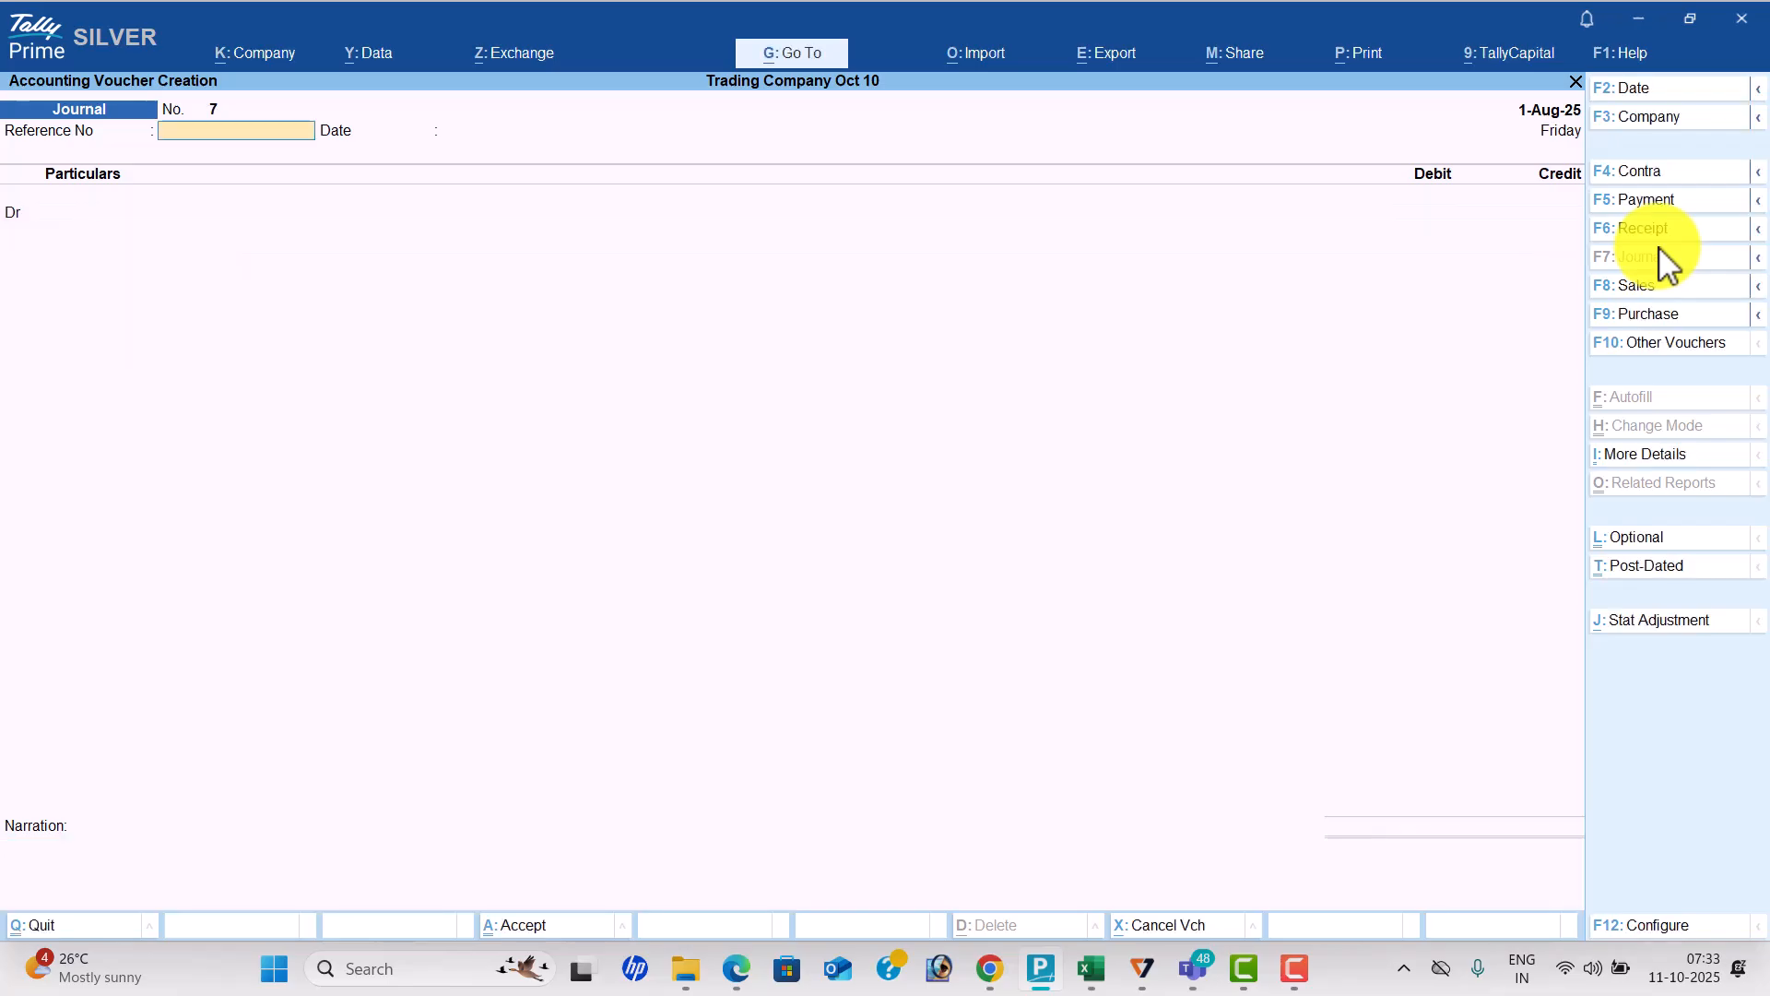
Check the profit and loss transfer in the exercise PDF and debit Profit & Loss A/c with 6,446.95 in a new journal.
{"action": "key", "text": "alt+Tab"}
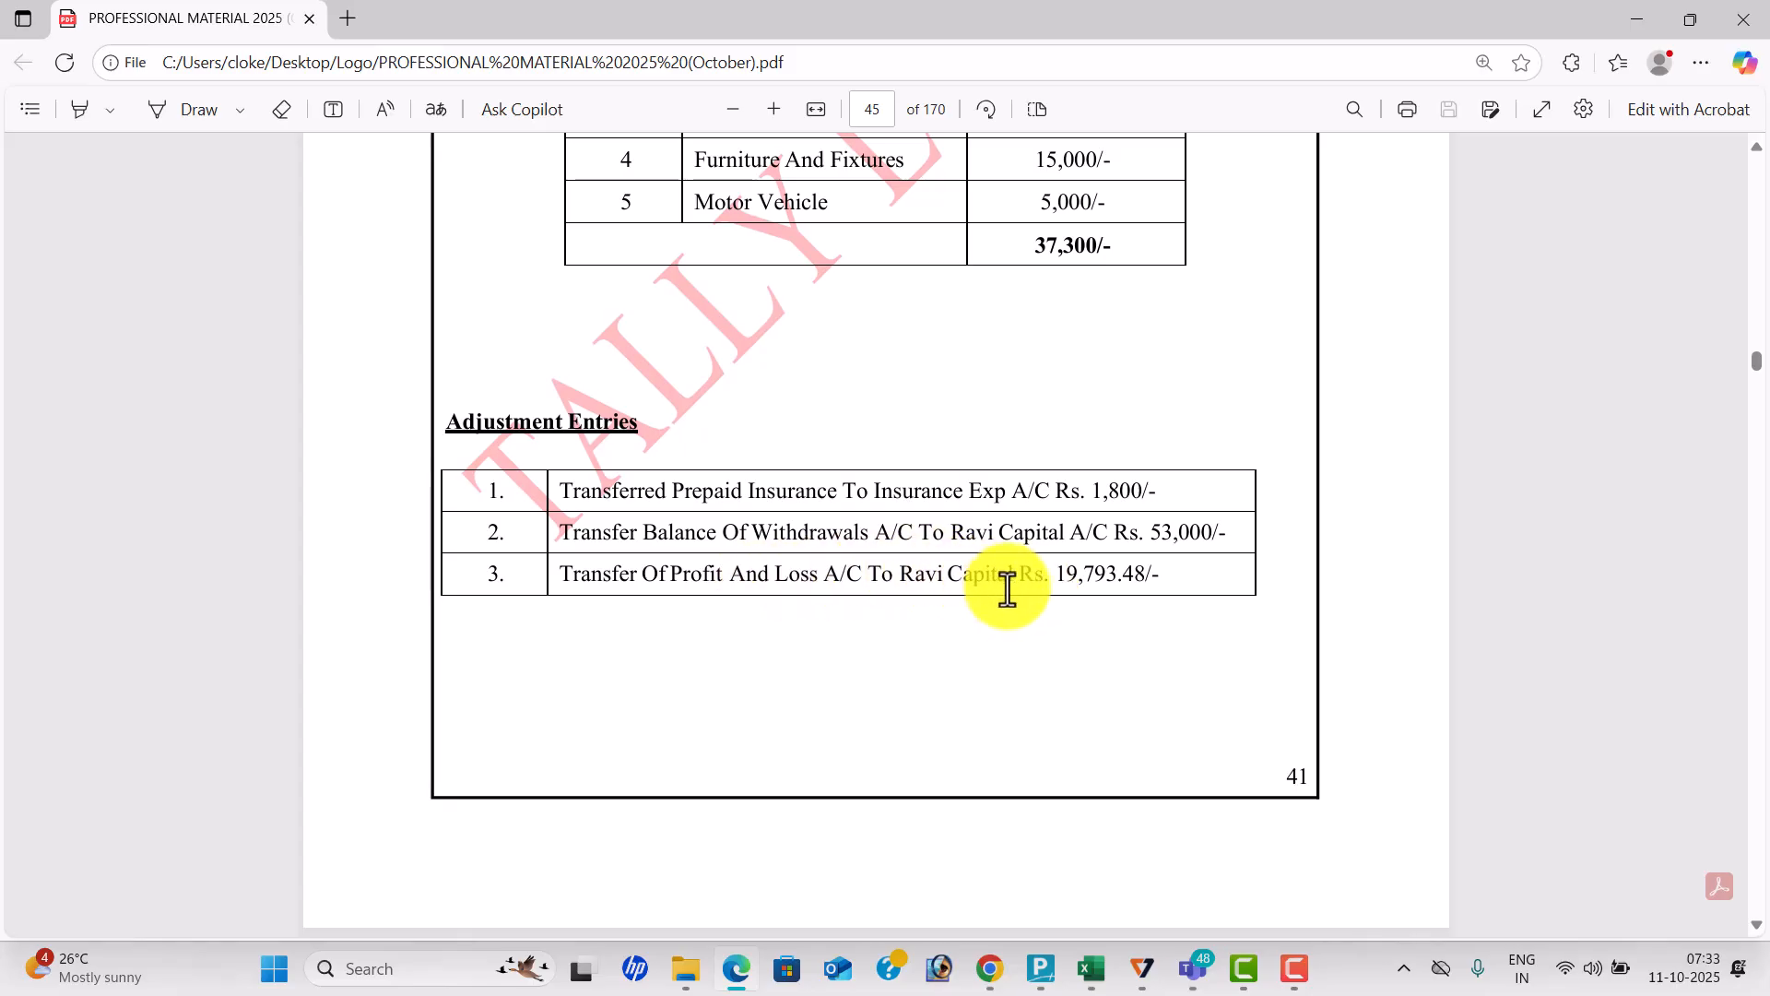
{"action": "key", "text": "alt+Tab"}
{"action": "key", "text": "Return"}
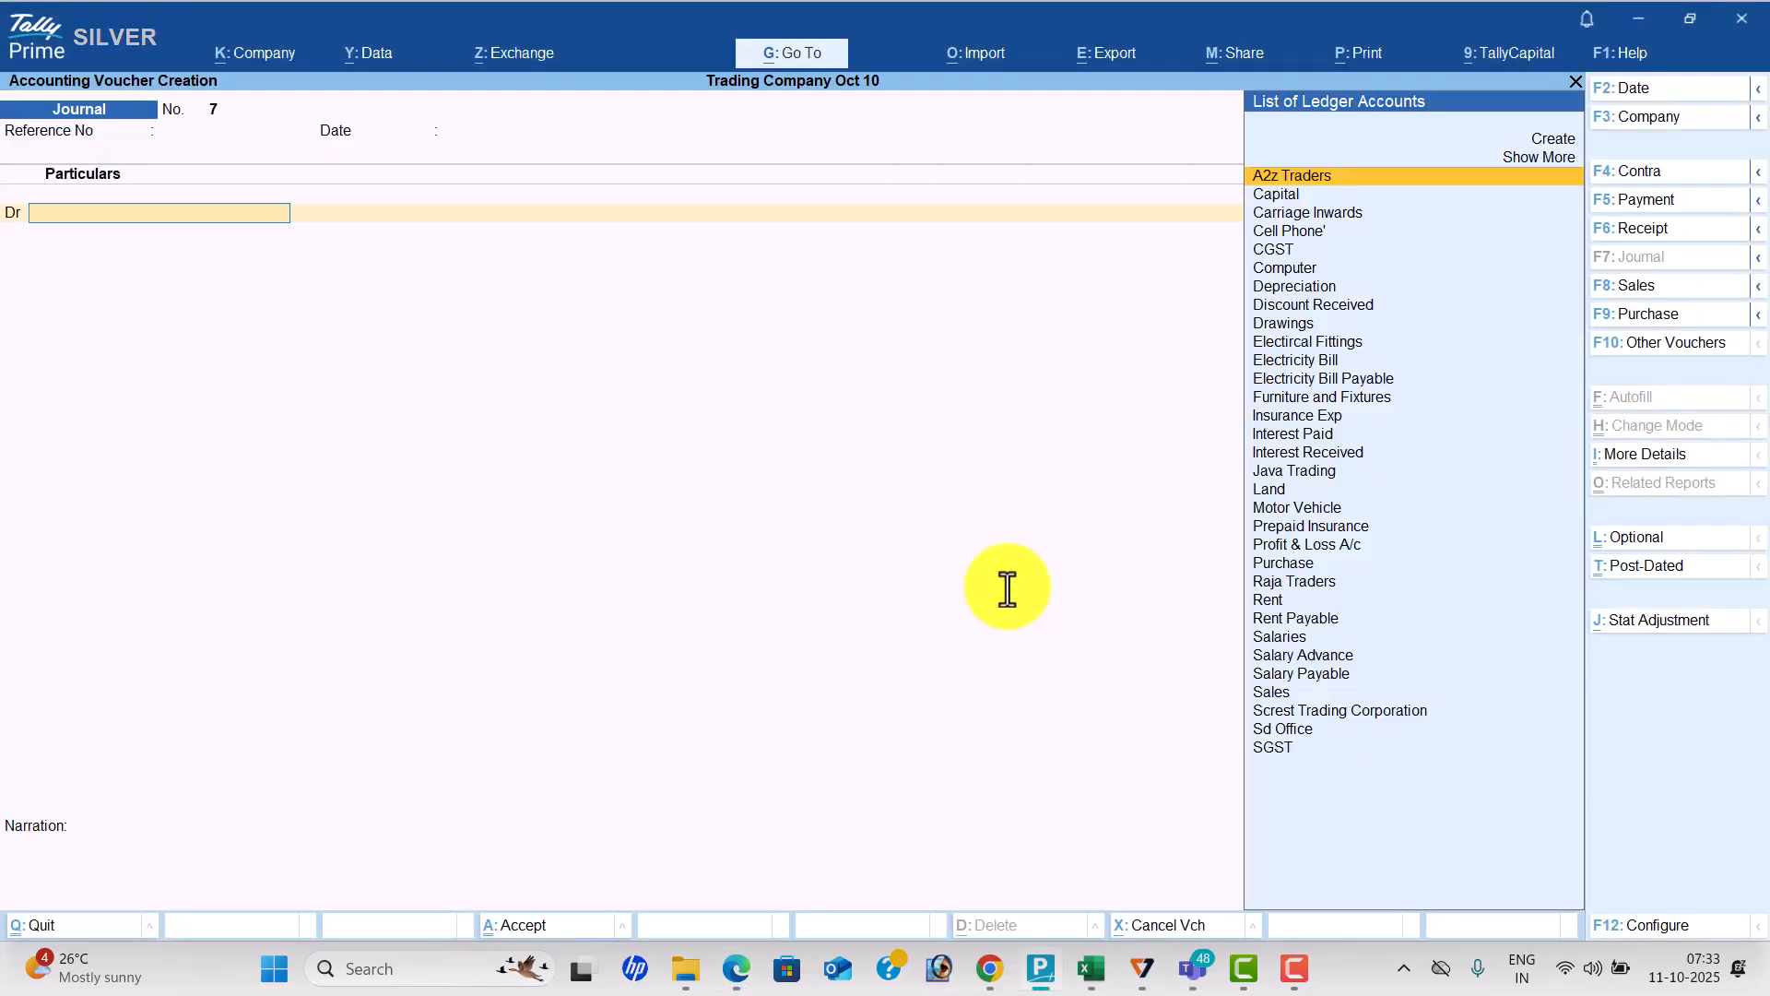
{"action": "type", "text": "Pr"}
{"action": "key", "text": "Down"}
{"action": "key", "text": "Down"}
{"action": "key", "text": "Return"}
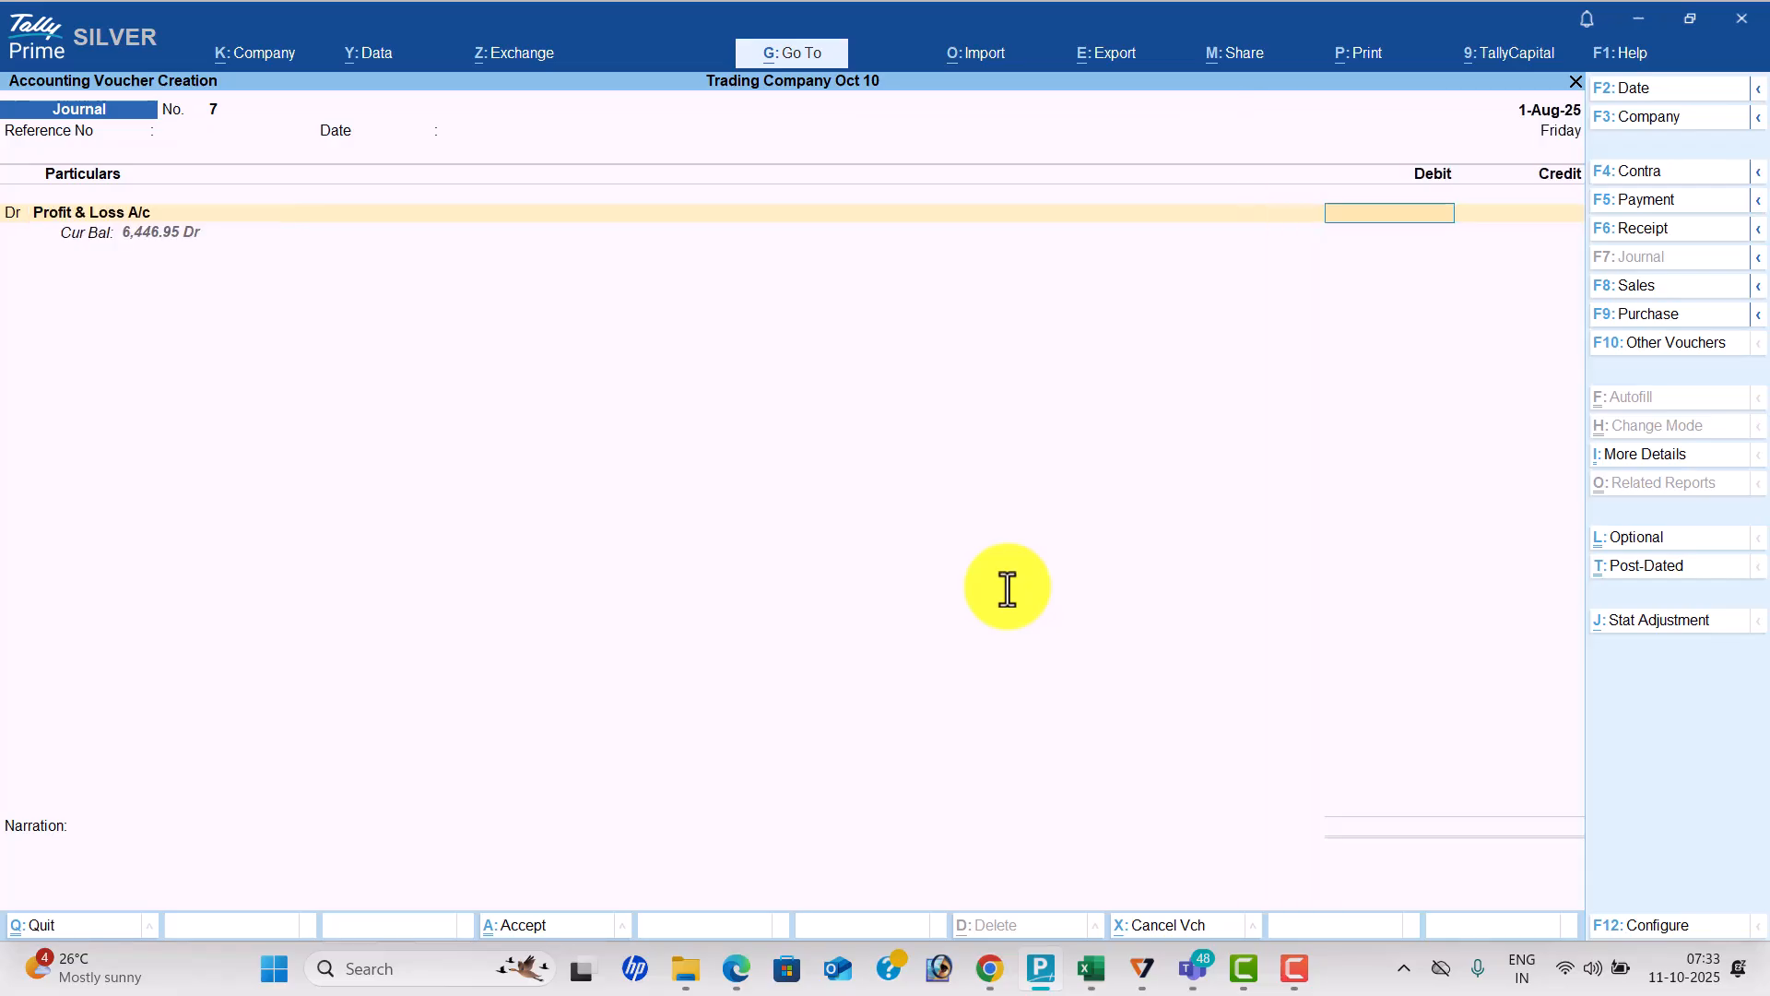
{"action": "type", "text": "6,44"}
{"action": "type", "text": "6."}
{"action": "type", "text": "95"}
{"action": "key", "text": "Return"}
{"action": "key", "text": "Return"}
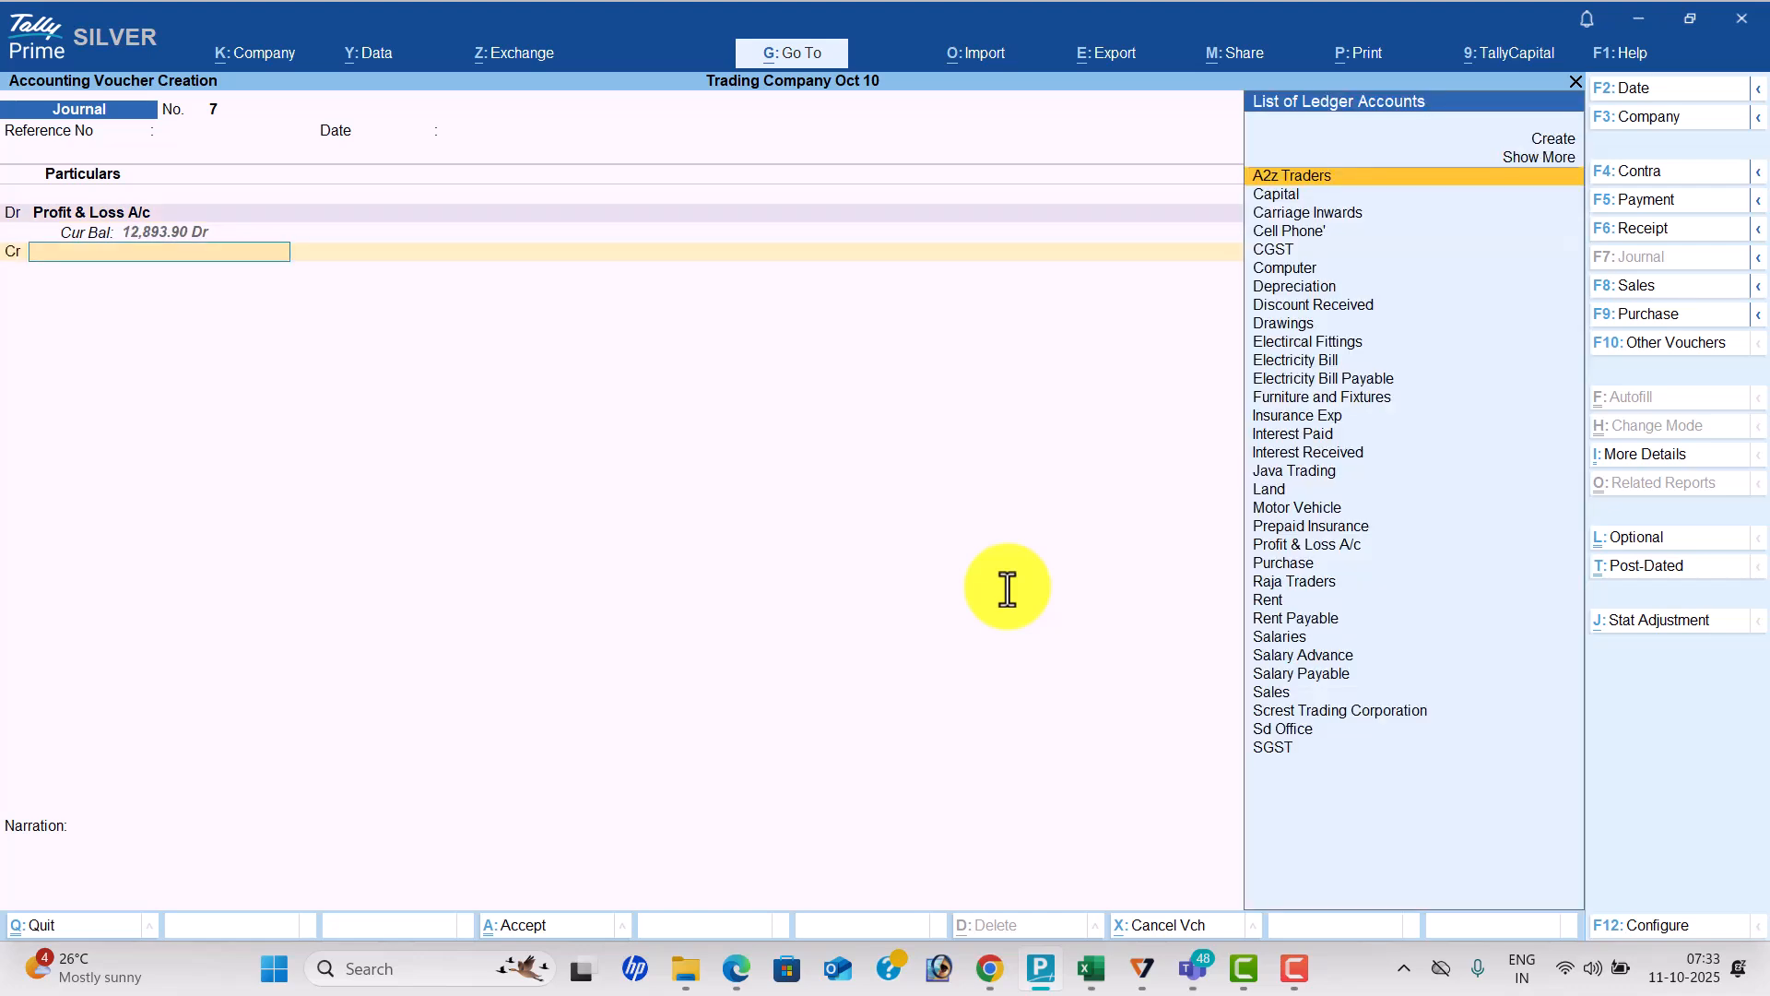
Credit Capital with 6,446.95 and save the profit and loss transfer journal without a narration.
{"action": "type", "text": "Ca"}
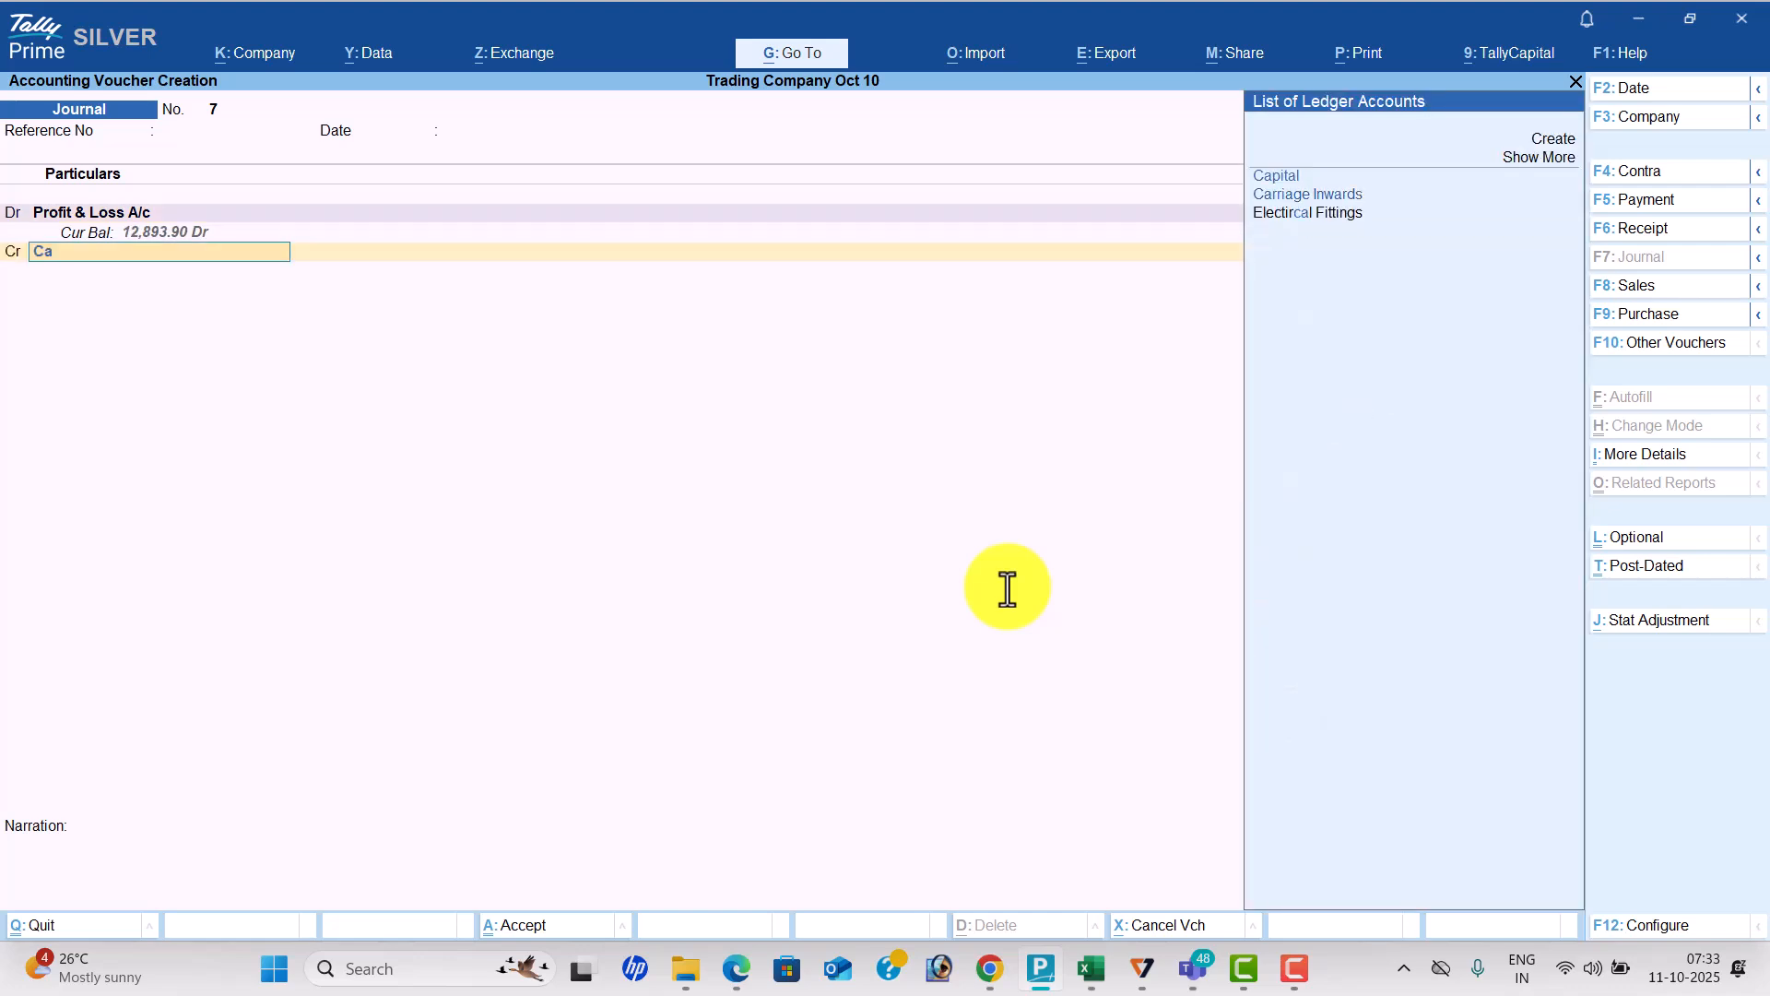
{"action": "key", "text": "Return"}
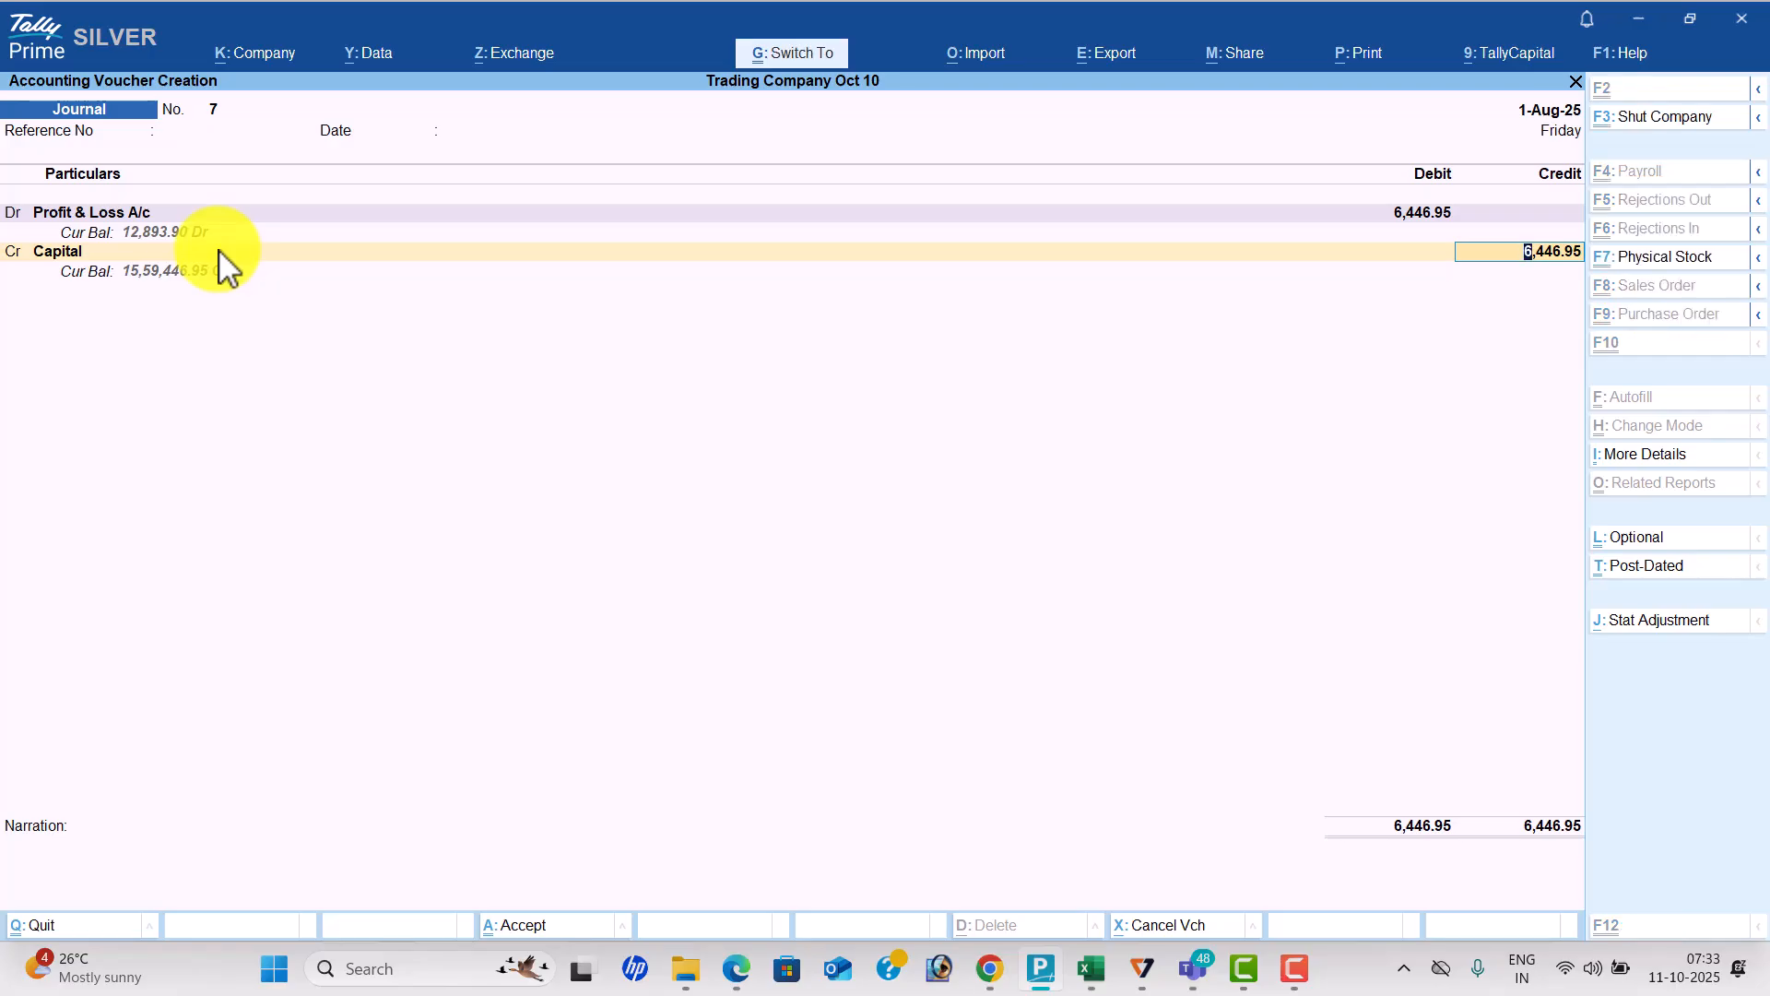
{"action": "key", "text": "ctrl+a"}
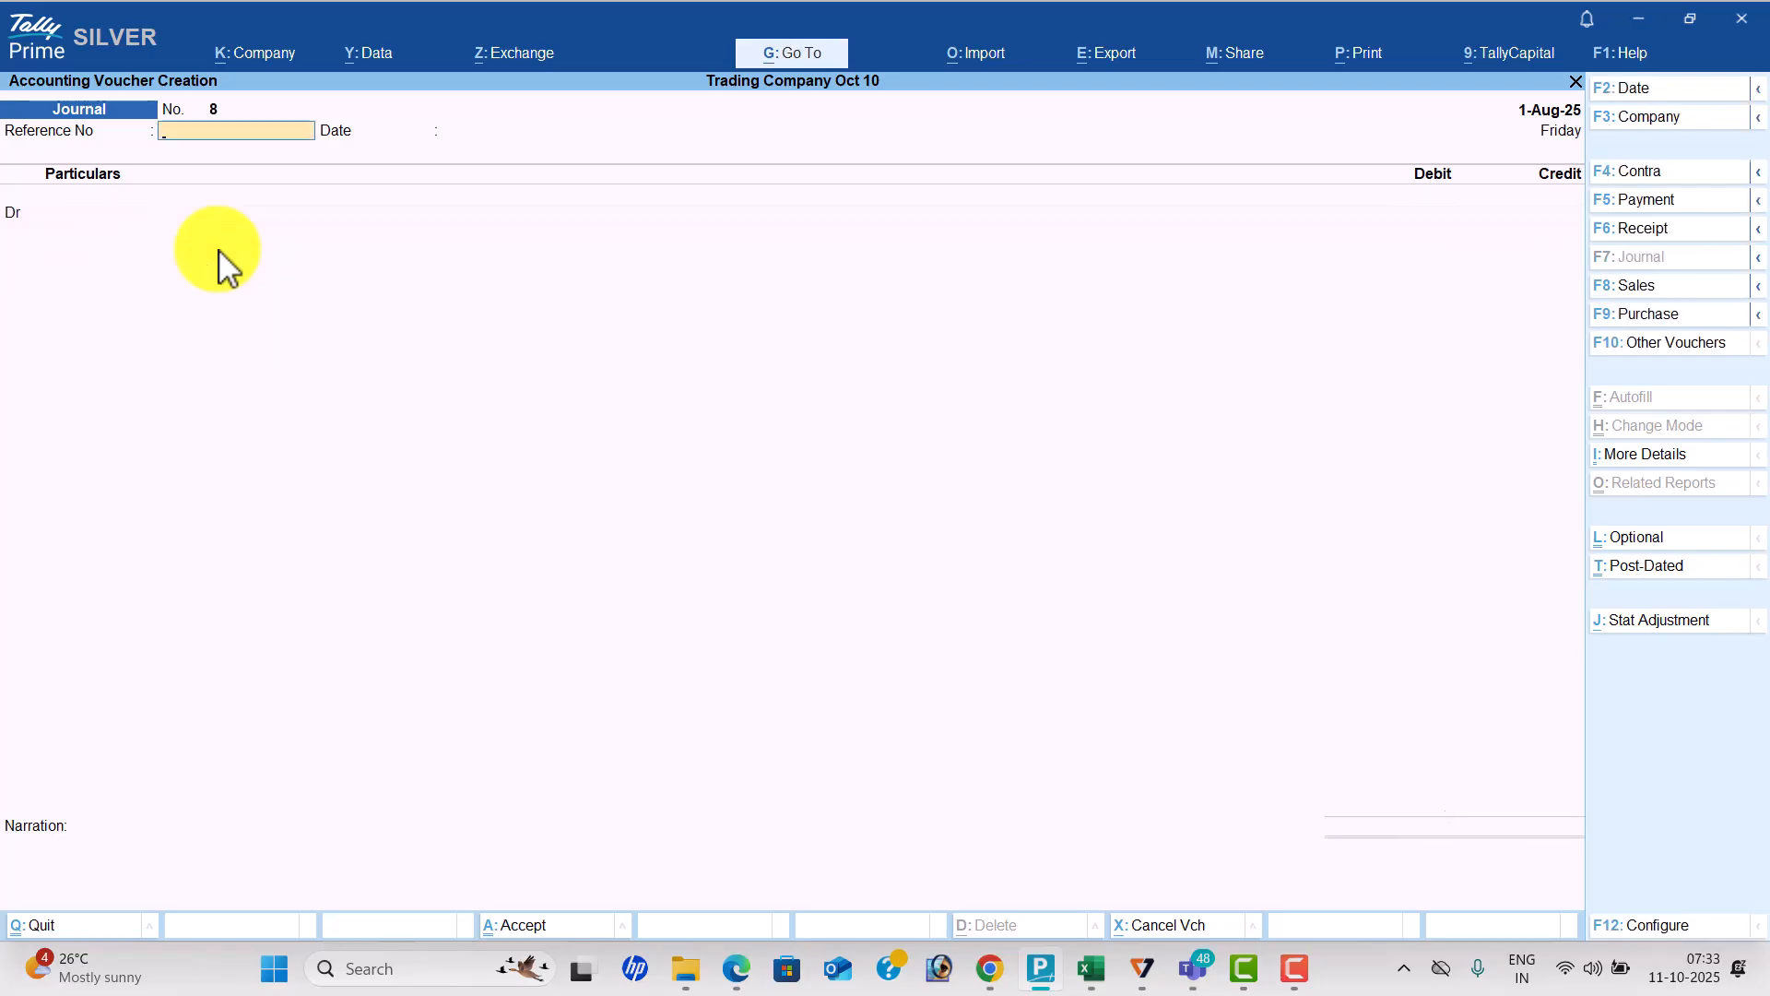
Review the expanded Balance Sheet, checking the capital, liabilities, fixed assets and current assets balances.
{"action": "key", "text": "Escape"}
{"action": "key", "text": "Down"}
{"action": "key", "text": "Down"}
{"action": "key", "text": "Down"}
{"action": "key", "text": "Down"}
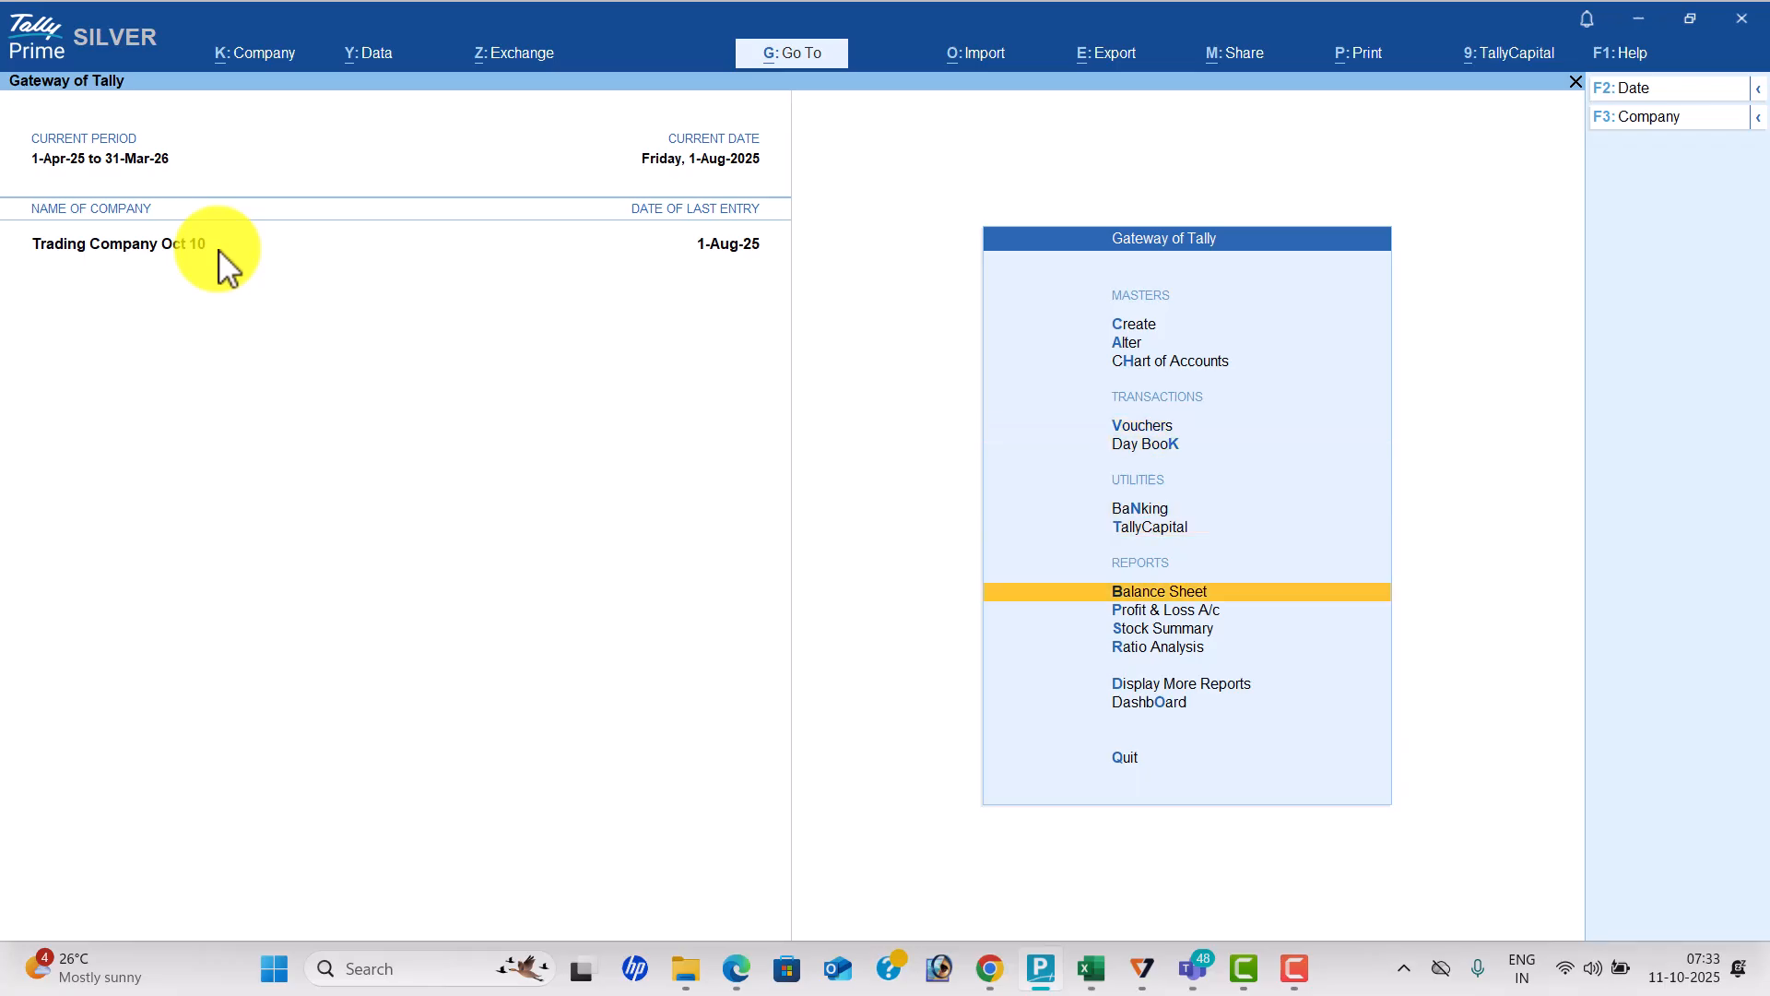
{"action": "key", "text": "Return"}
{"action": "key", "text": "shift+Return"}
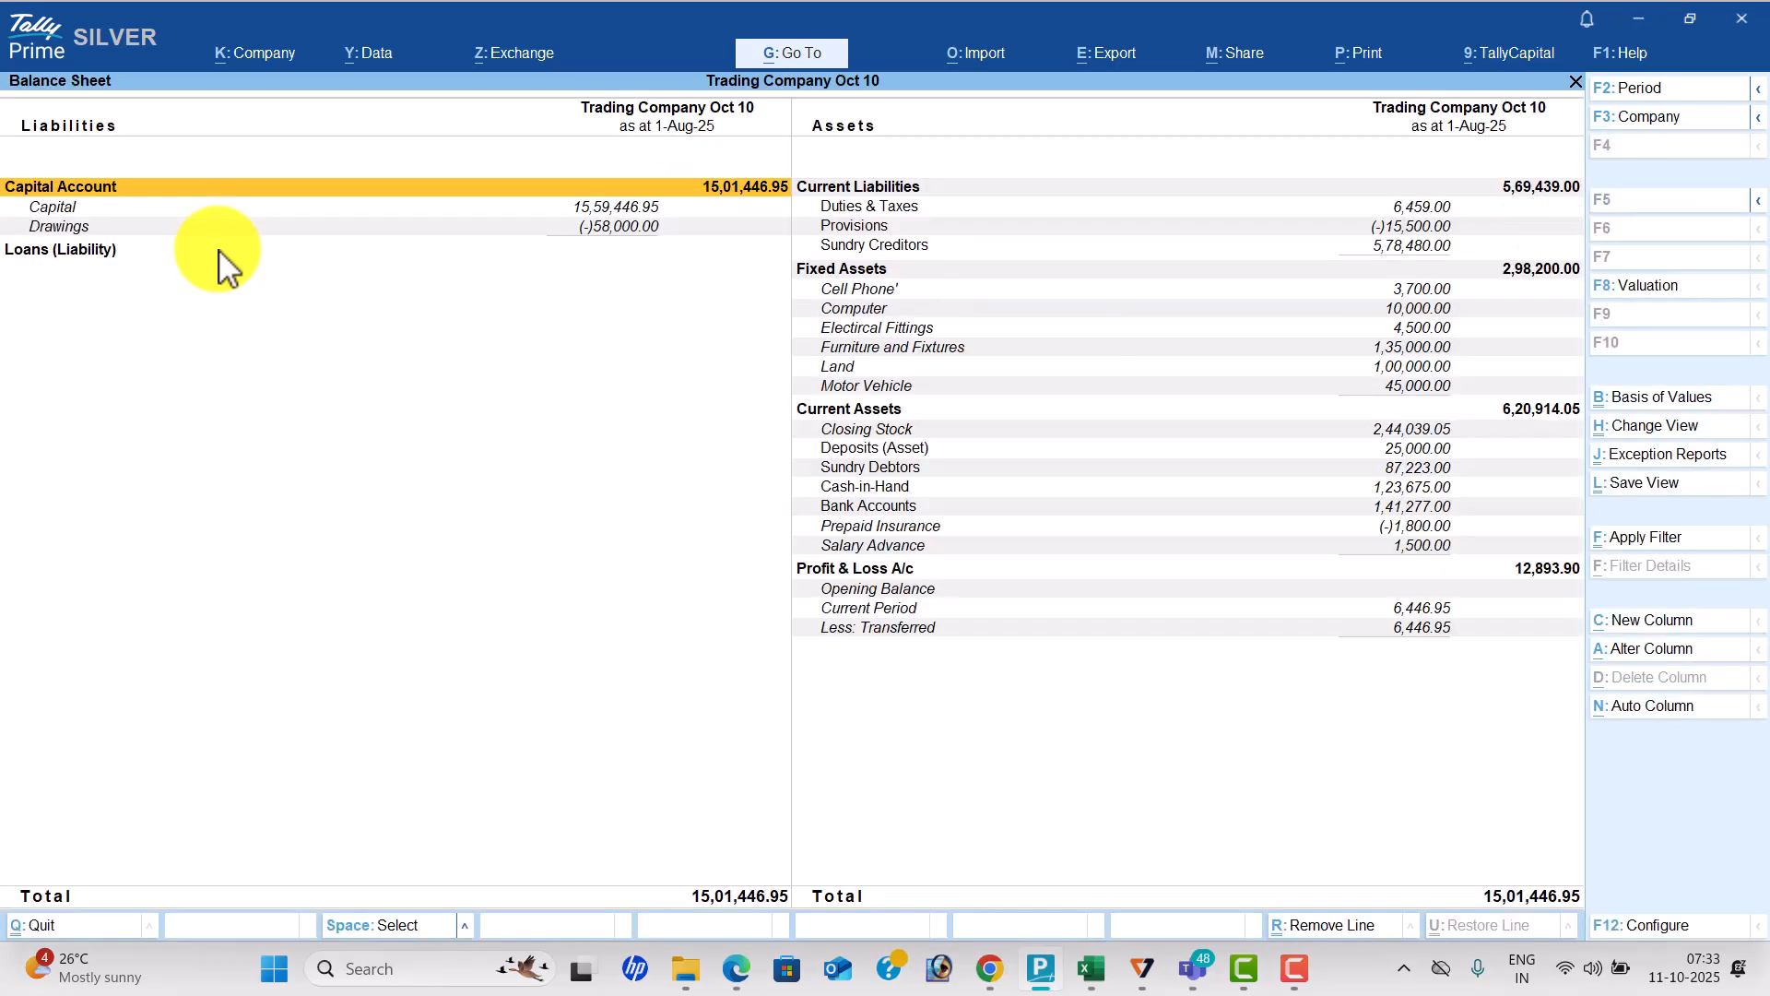
{"action": "key", "text": "Right"}
{"action": "key", "text": "Down"}
{"action": "key", "text": "Down"}
{"action": "key", "text": "Down"}
{"action": "key", "text": "Down"}
{"action": "key", "text": "Down"}
{"action": "key", "text": "Down"}
{"action": "key", "text": "Down"}
{"action": "key", "text": "Down"}
{"action": "key", "text": "Down"}
{"action": "key", "text": "Up"}
{"action": "key", "text": "Up"}
{"action": "key", "text": "Up"}
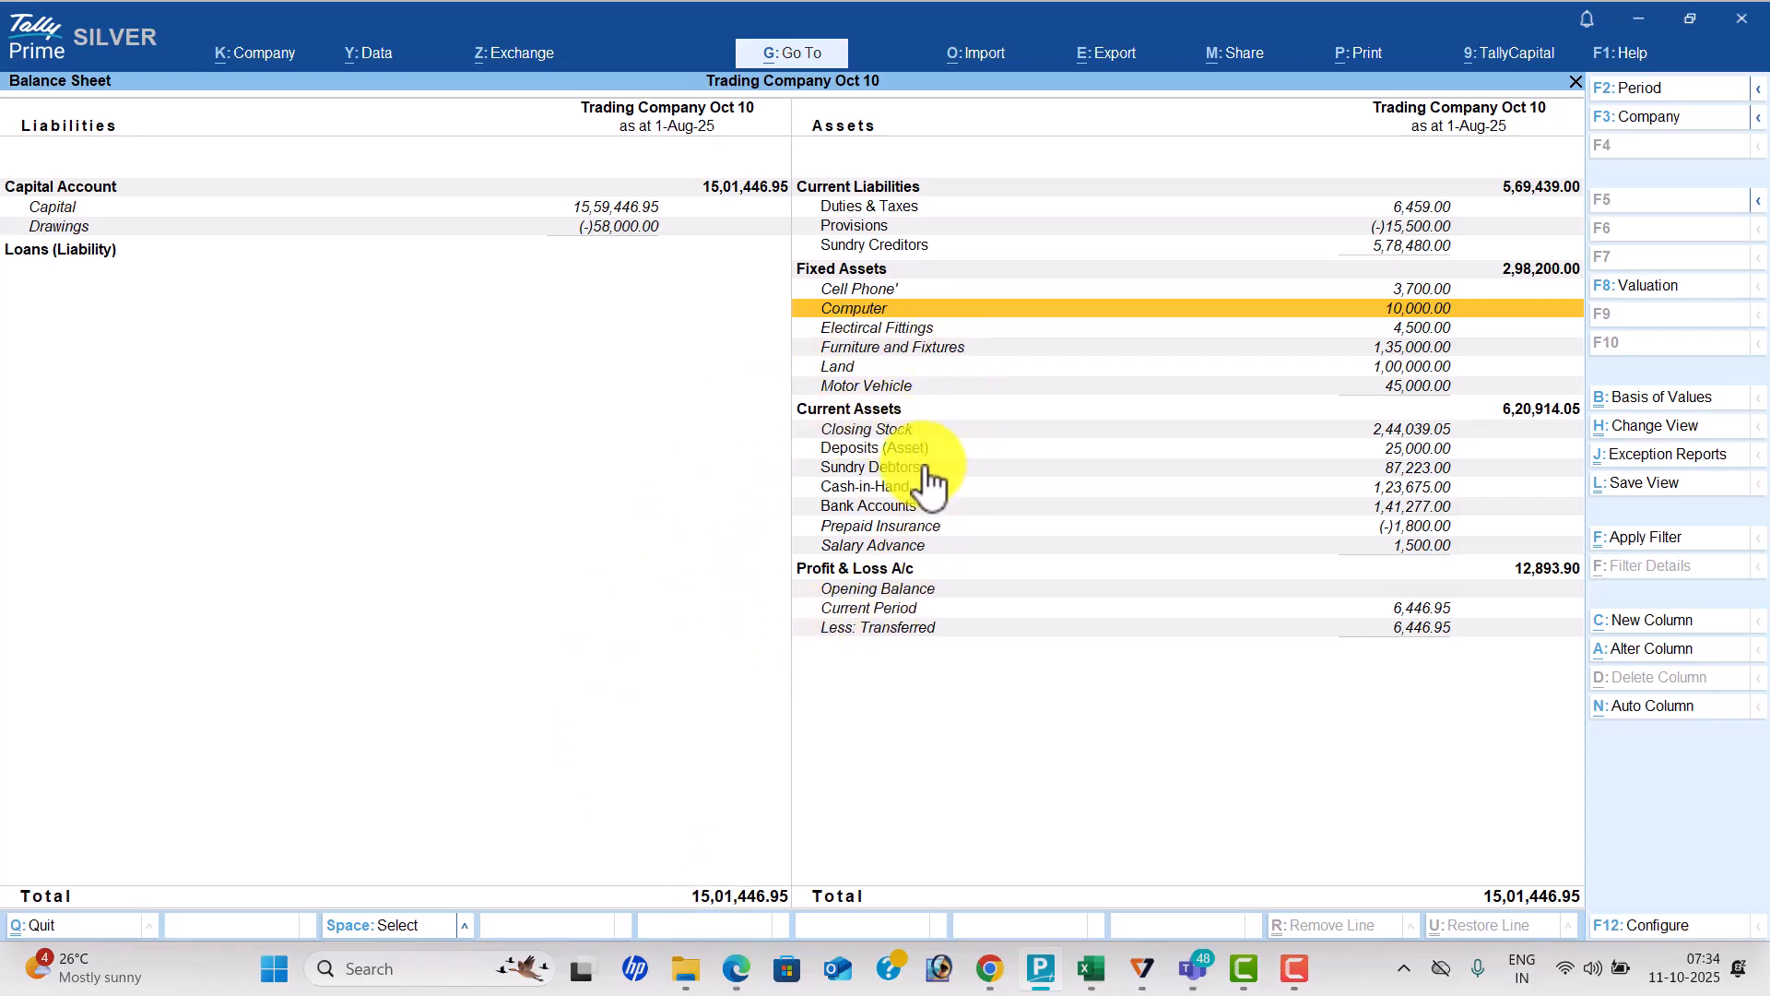
{"action": "key", "text": "Escape"}
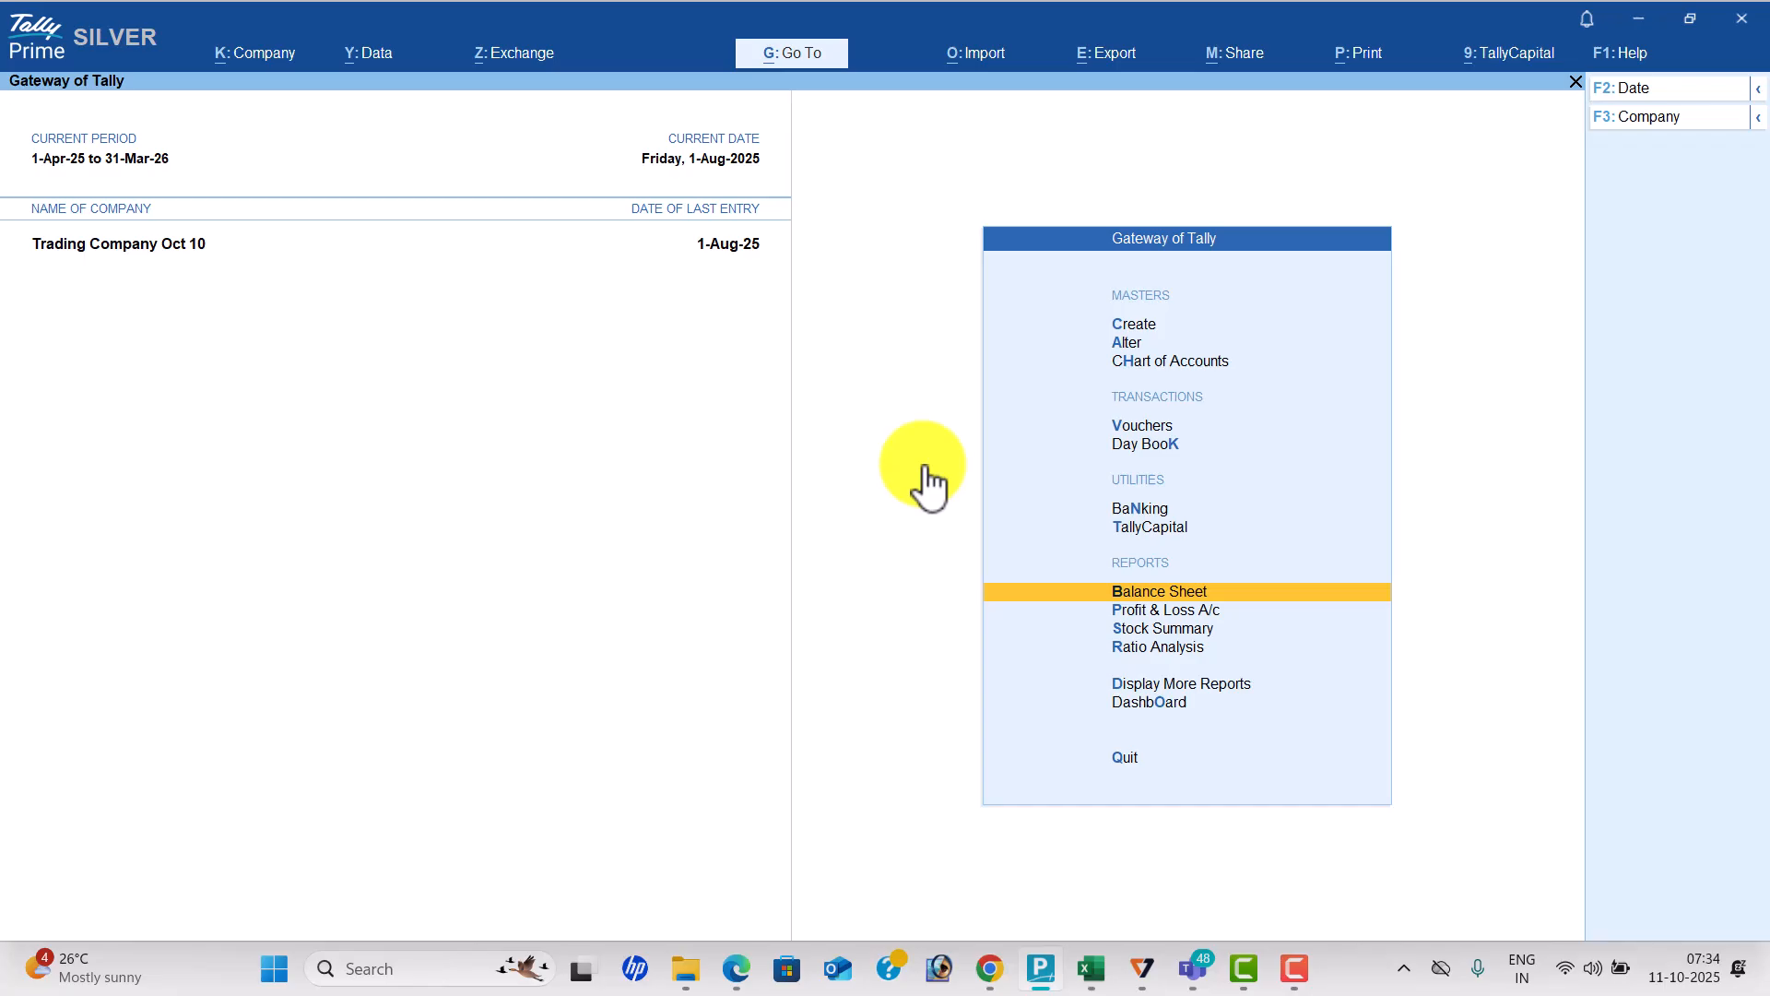
Split the data of Trading Company Oct 10 from 1-Apr-26 using the Into Two Companies option.
{"action": "left_click", "coordinate": [383, 64]}
{"action": "key", "text": "Down"}
{"action": "key", "text": "Down"}
{"action": "key", "text": "Return"}
{"action": "key", "text": "Down"}
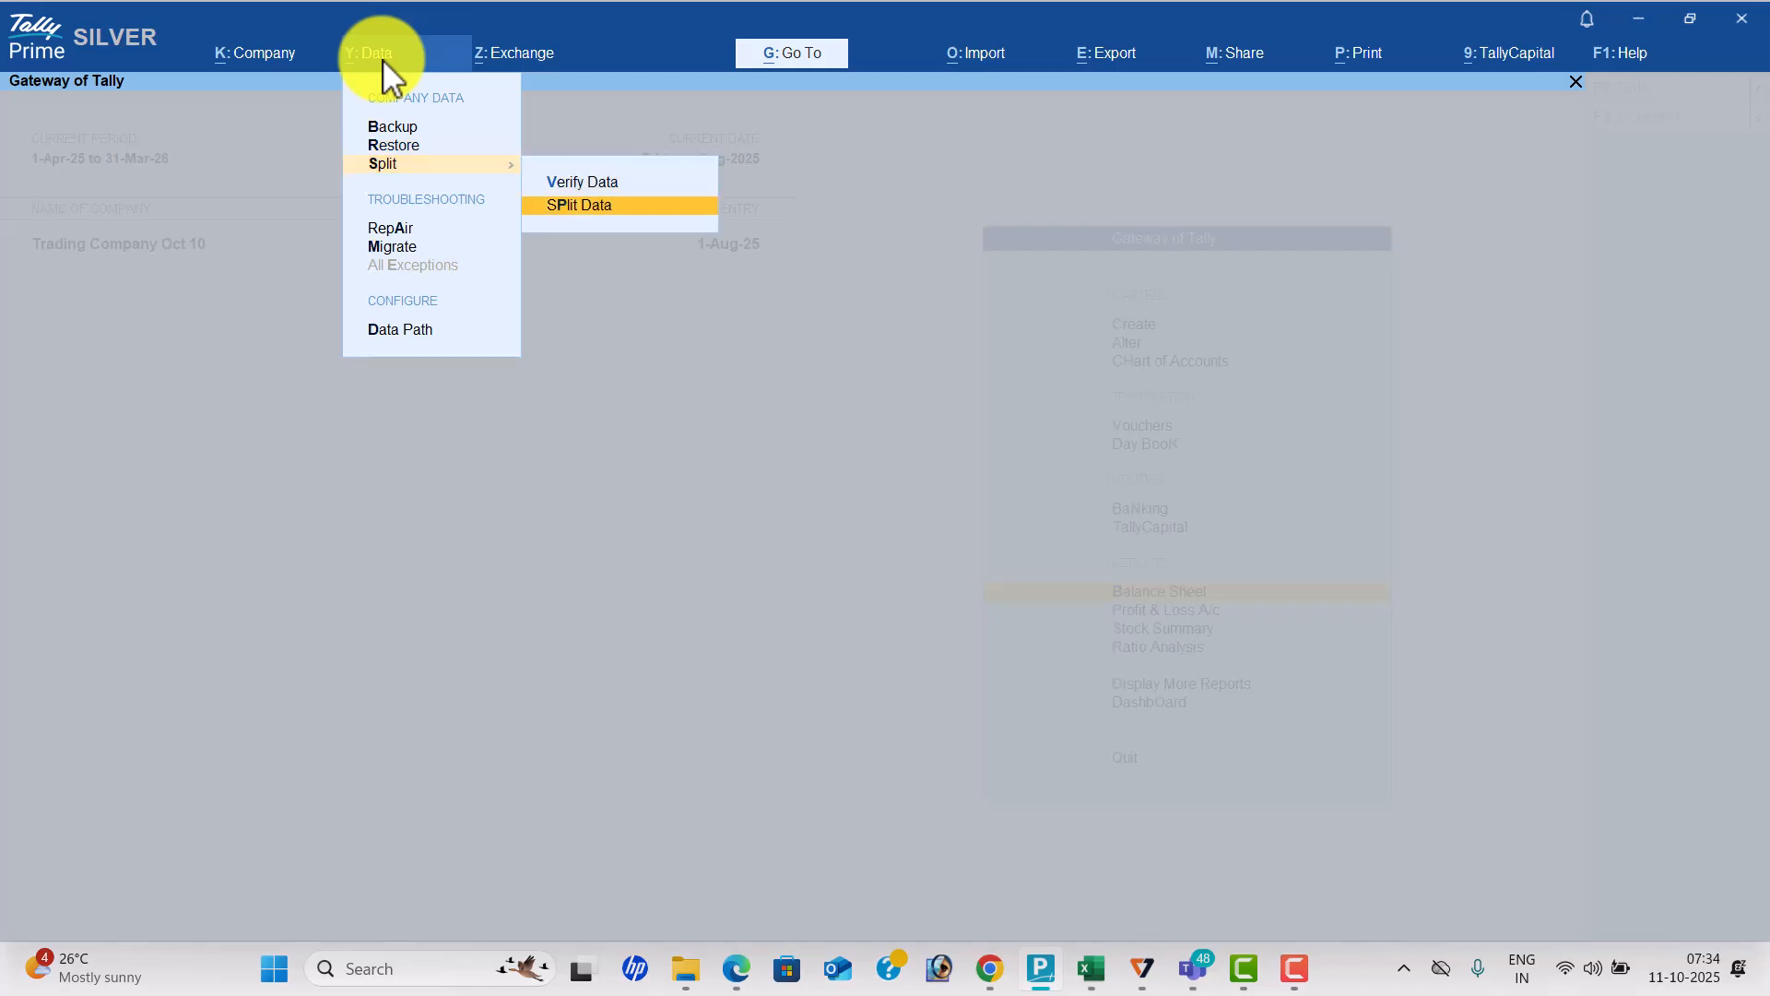
{"action": "key", "text": "Return"}
{"action": "key", "text": "Right"}
{"action": "key", "text": "Return"}
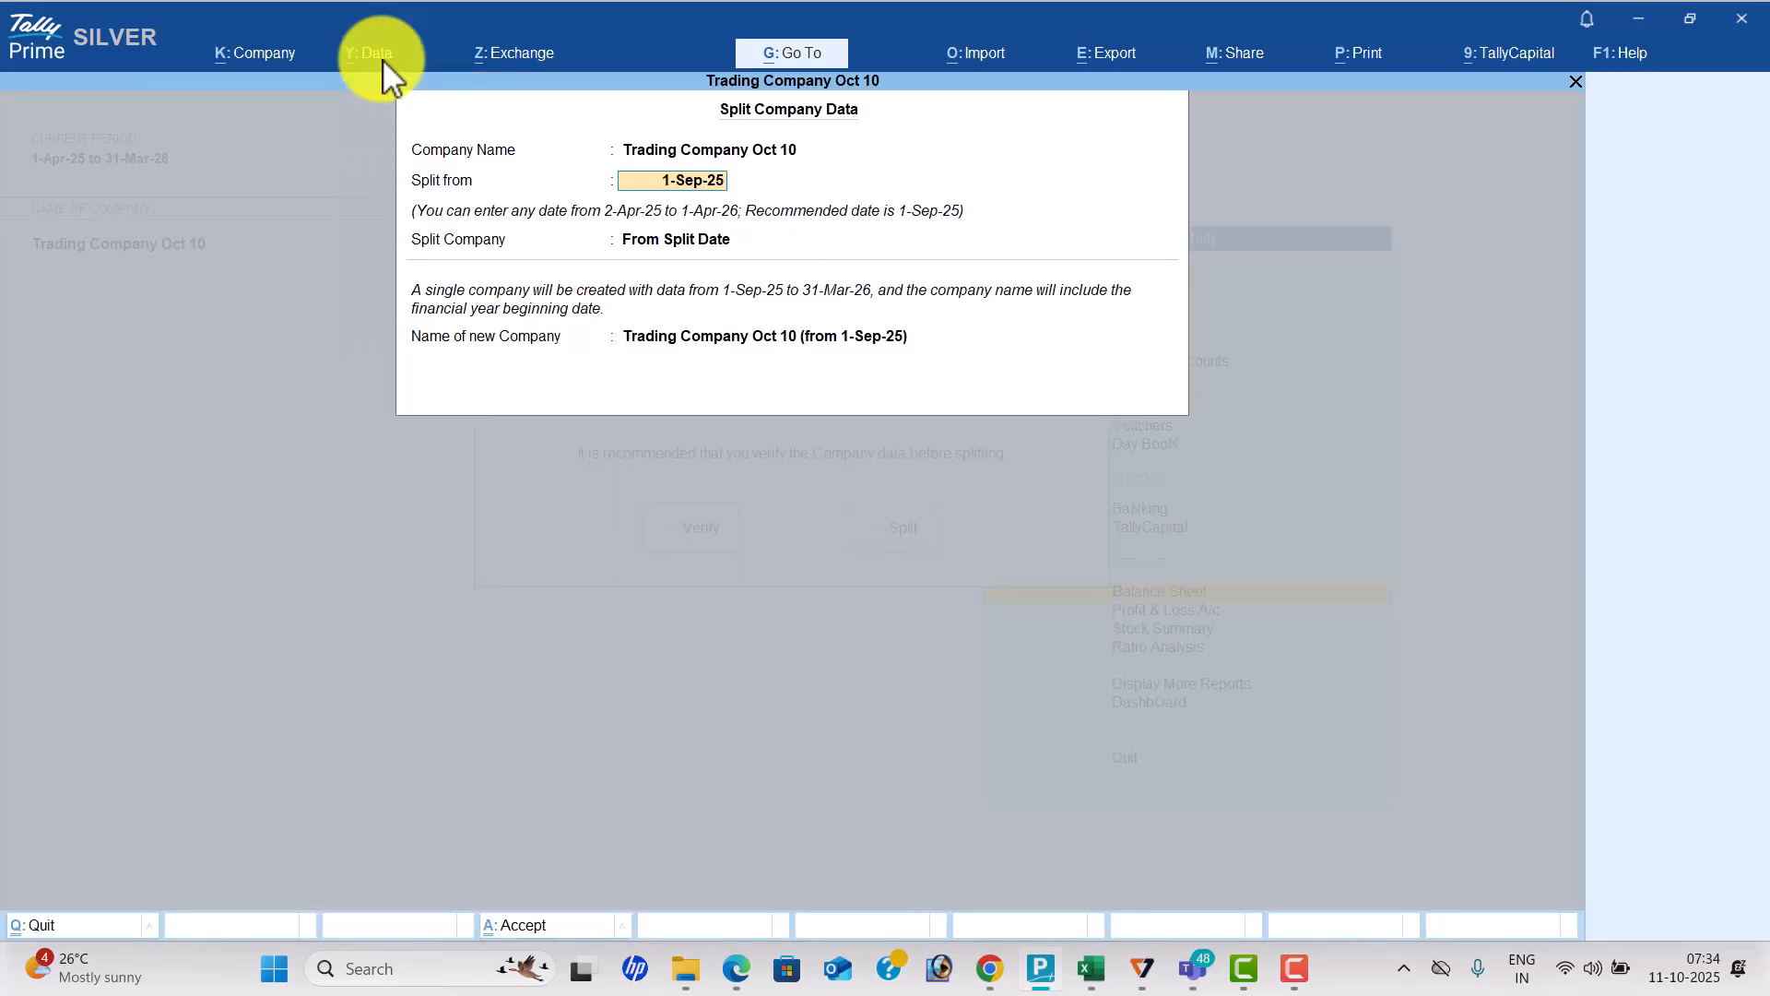
{"action": "type", "text": "1-4"}
{"action": "type", "text": "-26"}
{"action": "key", "text": "Return"}
{"action": "key", "text": "Down"}
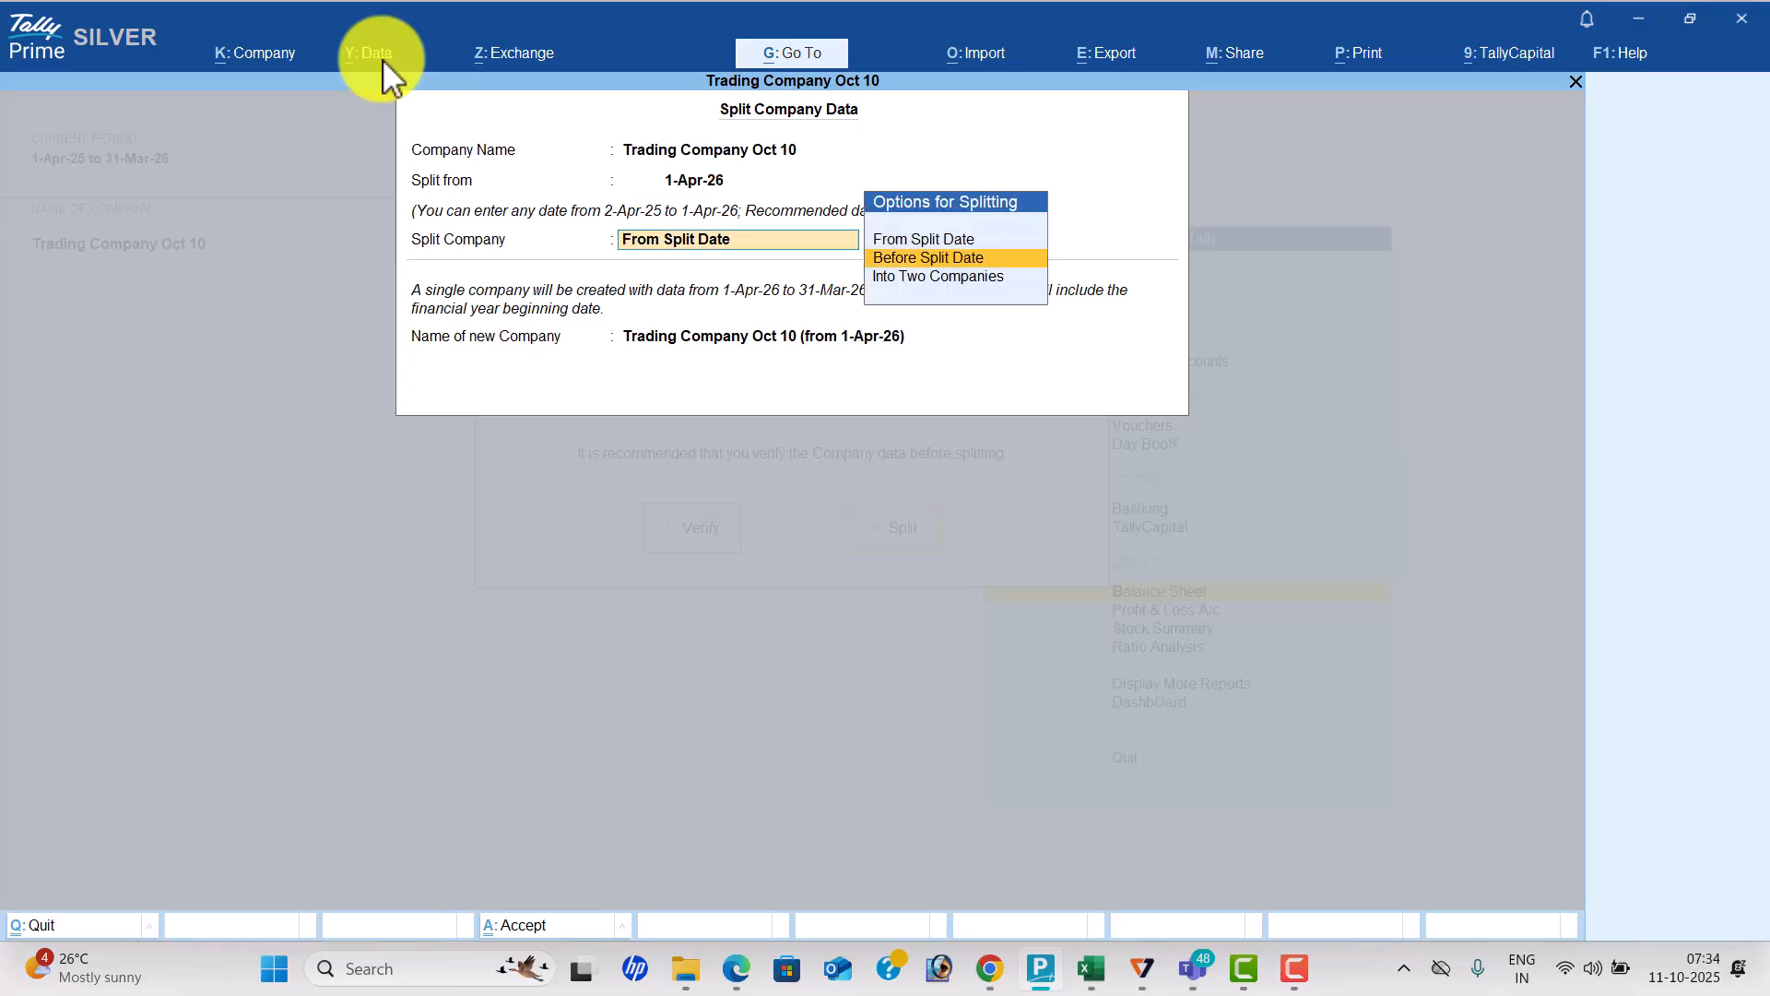
{"action": "key", "text": "Down"}
{"action": "key", "text": "Return"}
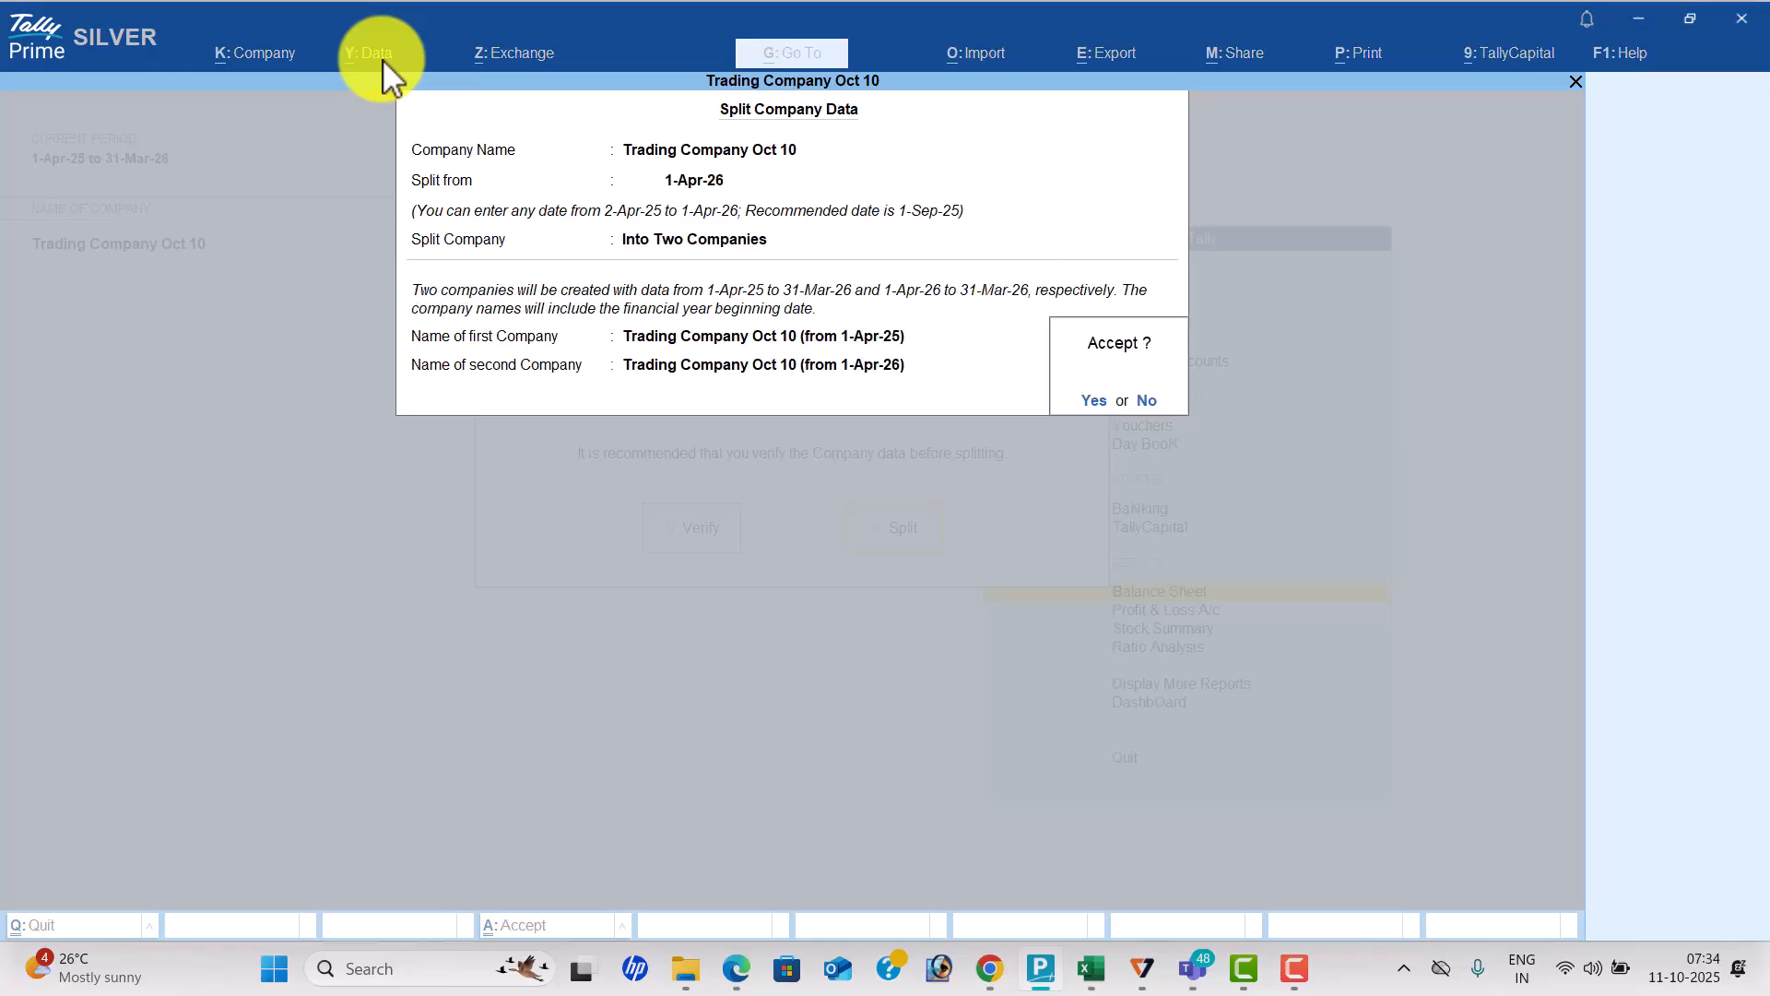
{"action": "key", "text": "Return"}
{"action": "key", "text": "Return"}
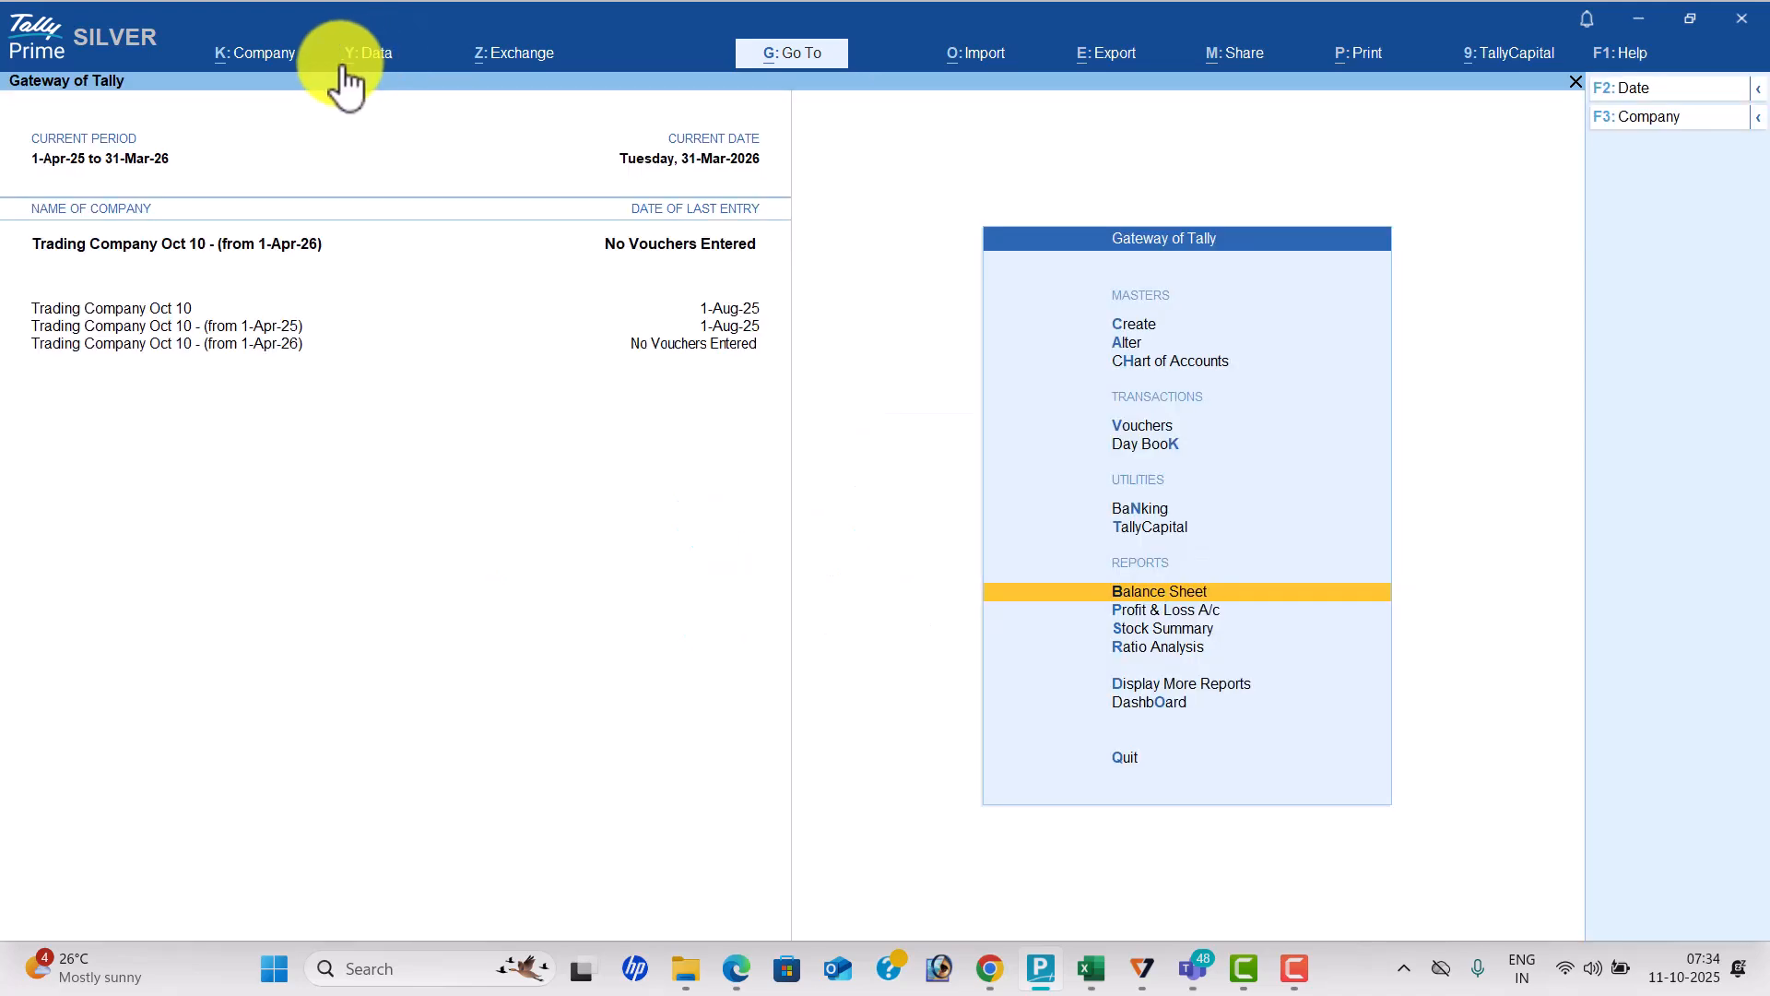
Delete the split company Trading Company Oct 10 - (from 1-Apr-25).
{"action": "left_click", "coordinate": [273, 61]}
{"action": "key", "text": "Return"}
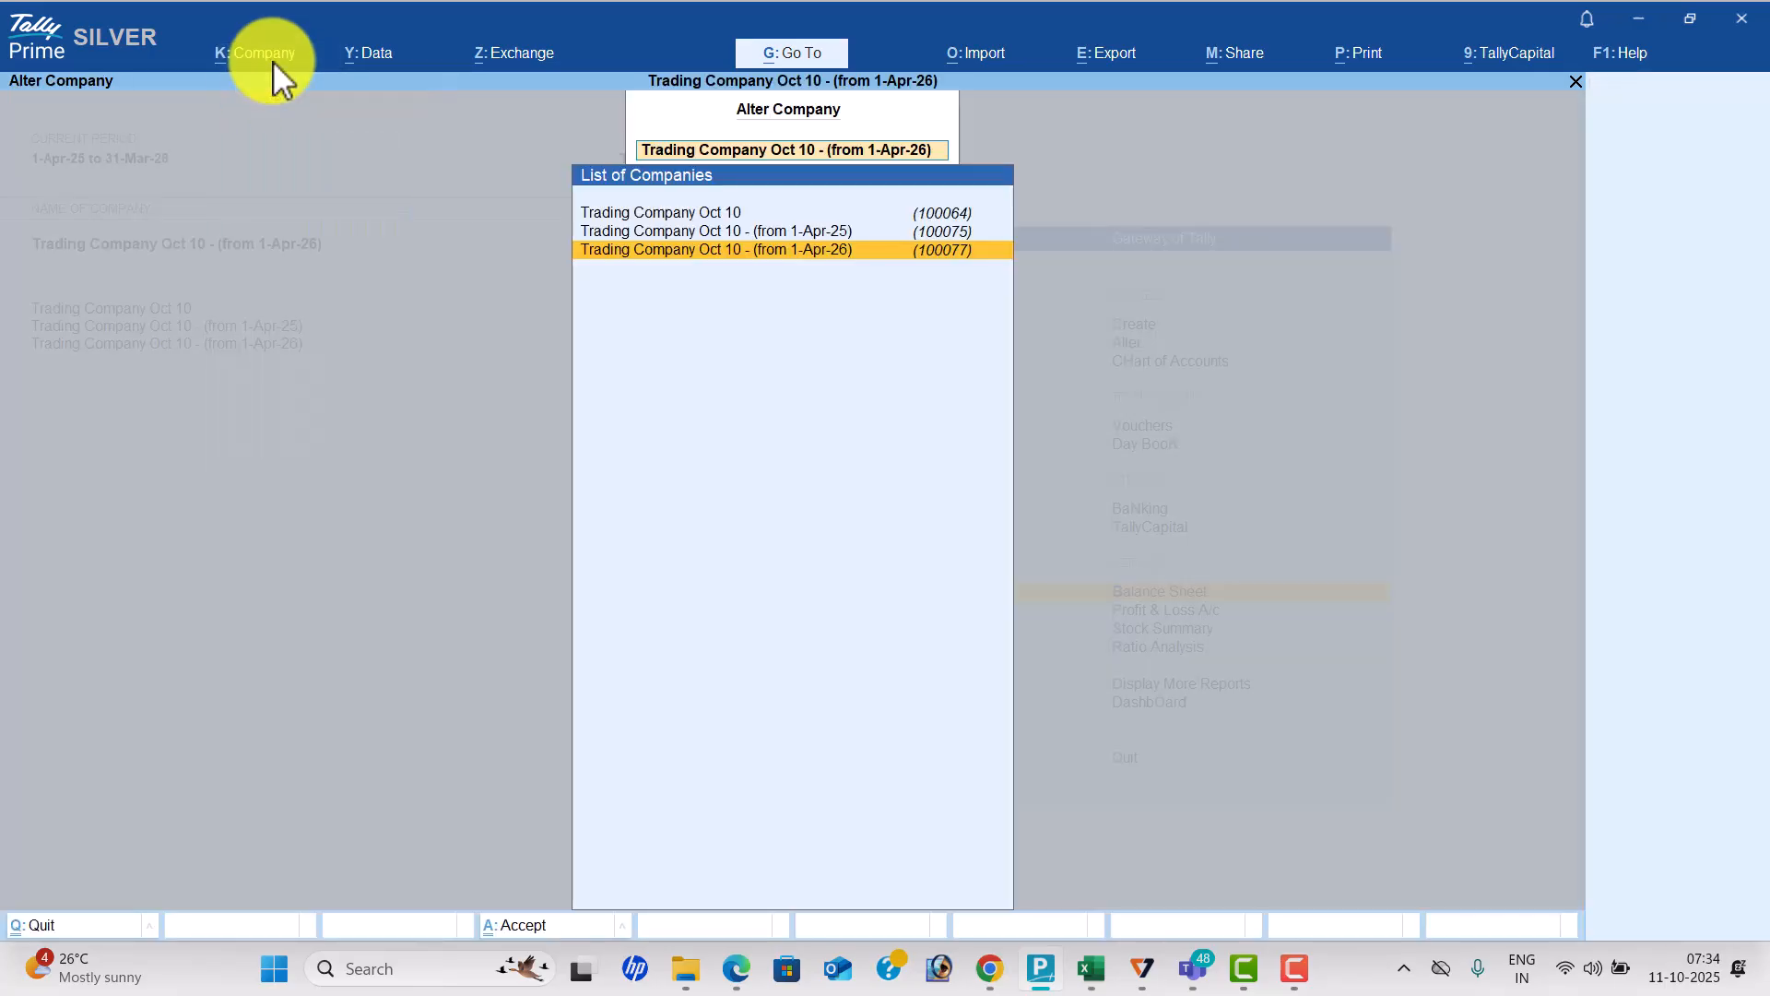
{"action": "key", "text": "Return"}
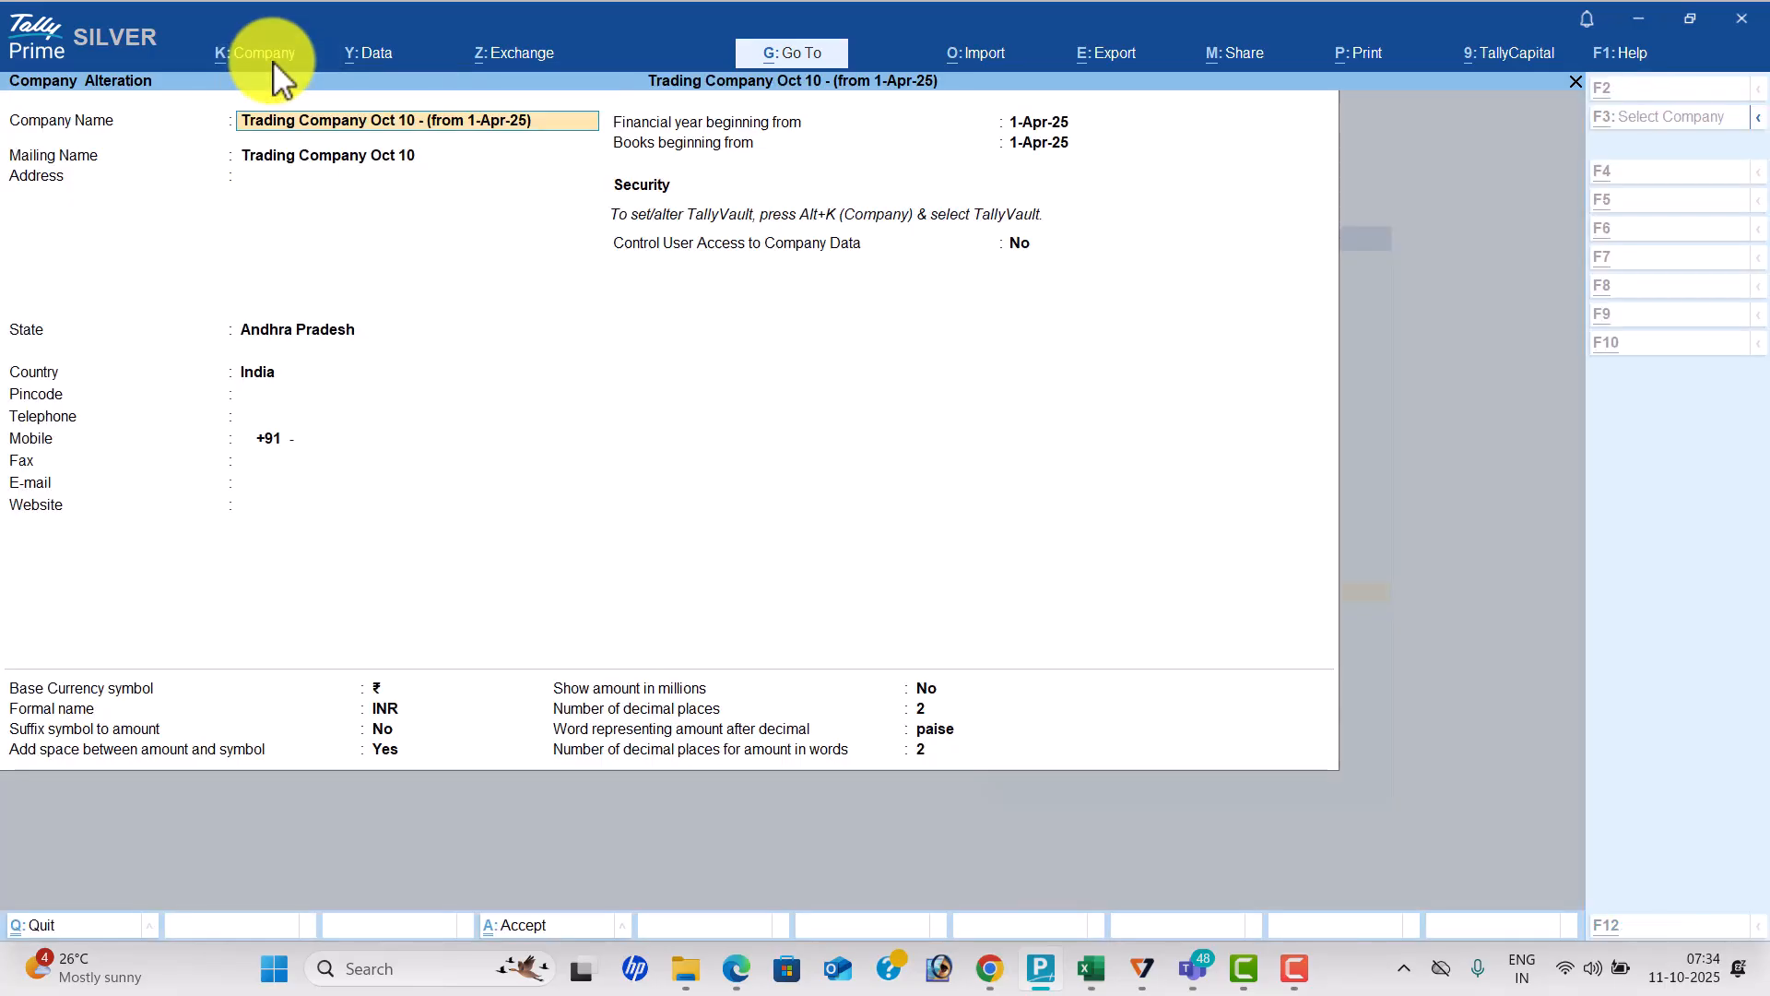
{"action": "key", "text": "alt+d"}
{"action": "key", "text": "y"}
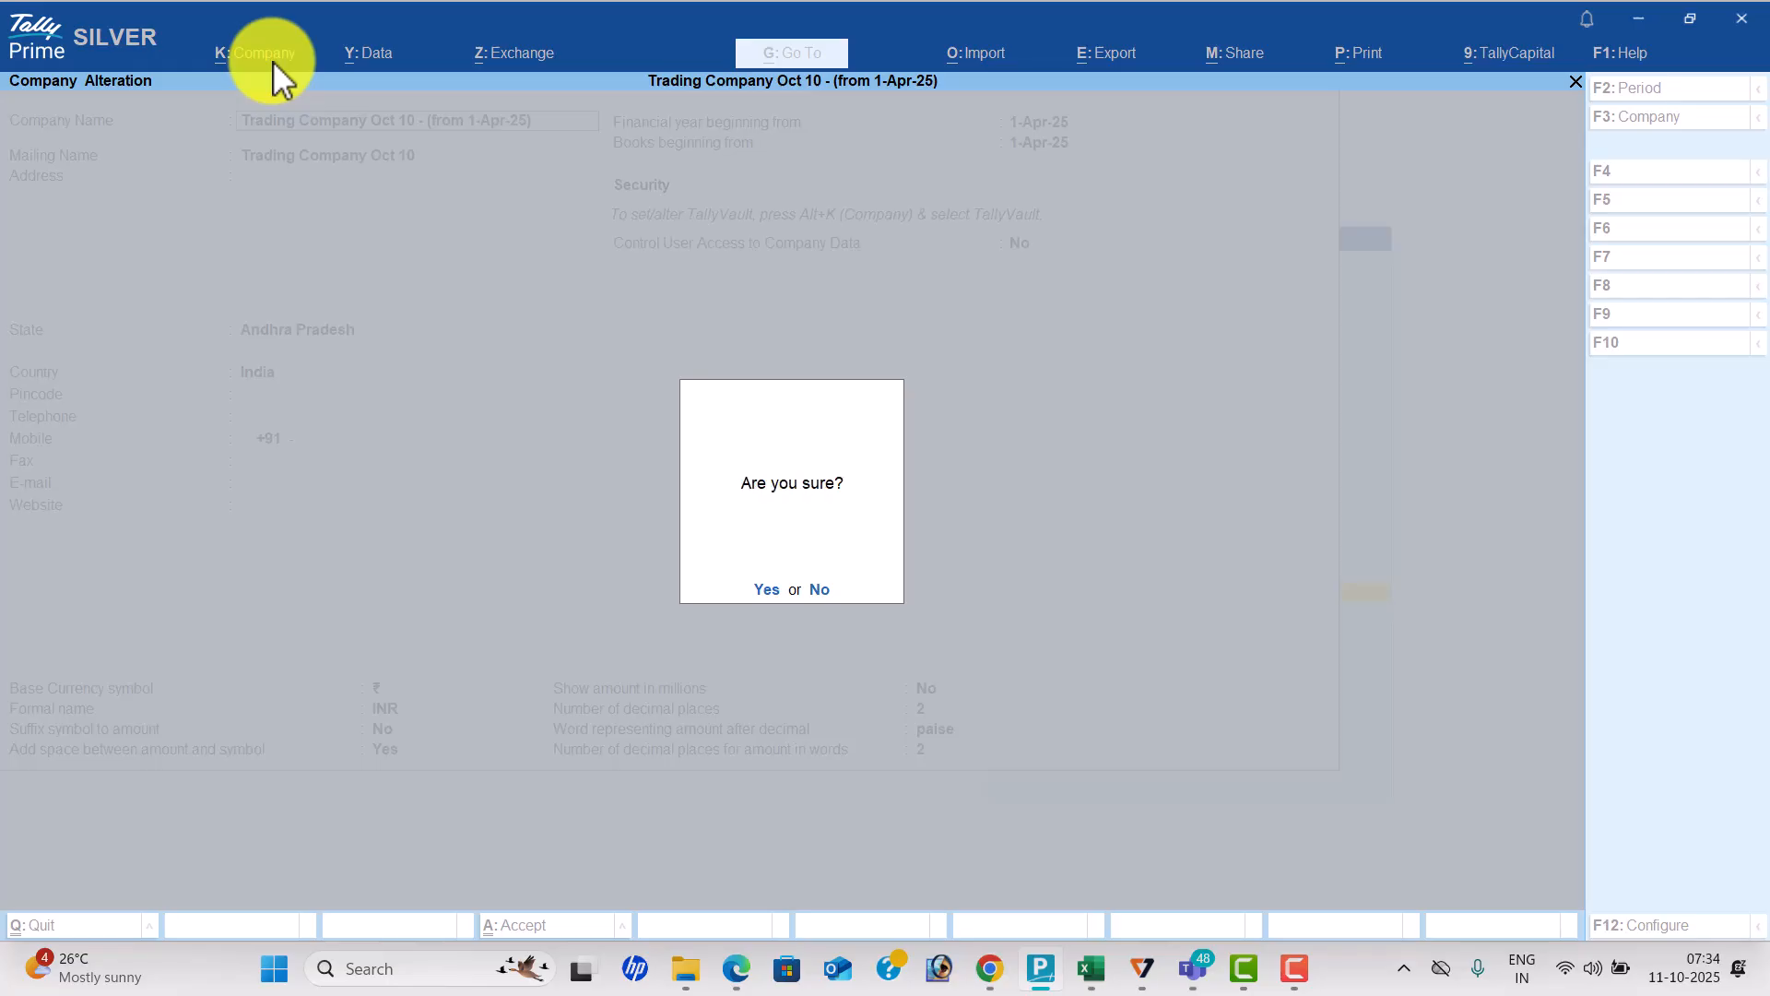
{"action": "key", "text": "y"}
Rename the original company as Trading Company Oct 10 (25-26) and save it.
{"action": "left_click", "coordinate": [273, 60]}
{"action": "key", "text": "Down"}
{"action": "key", "text": "Return"}
{"action": "key", "text": "Up"}
{"action": "key", "text": "Return"}
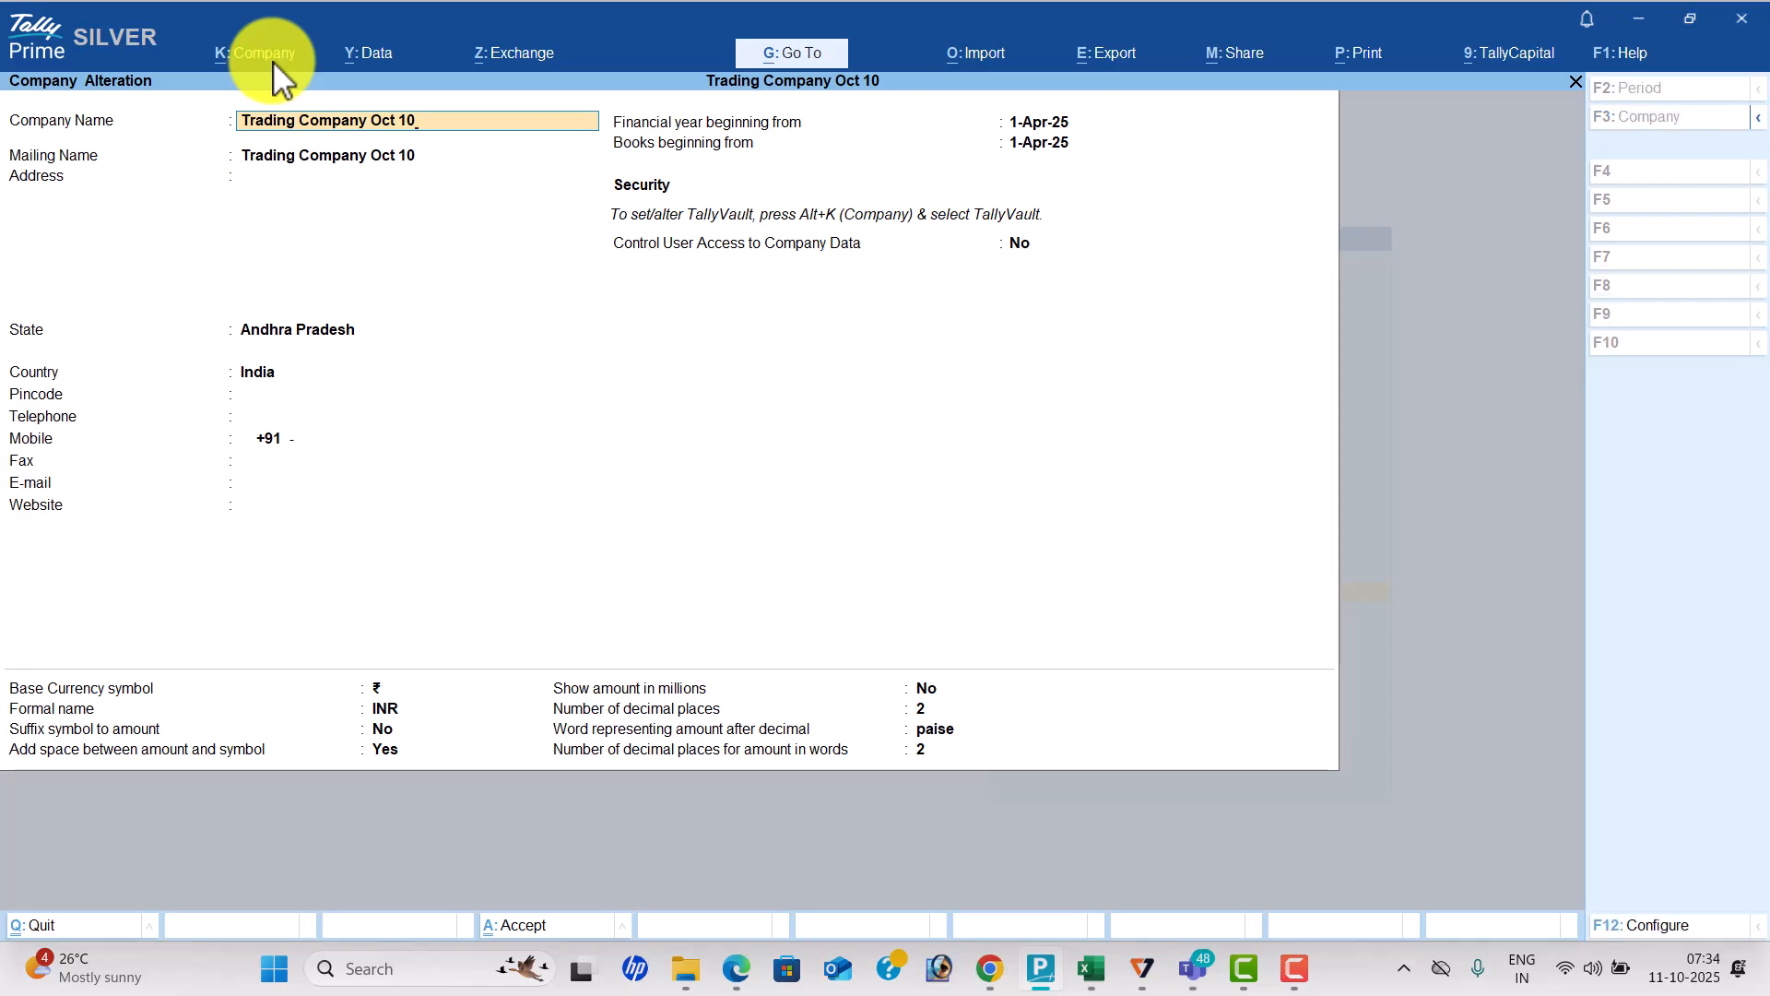
{"action": "type", "text": "(25-26)"}
{"action": "key", "text": "Return"}
{"action": "key", "text": "ctrl+a"}
Rename the company split from 1-Apr-26 as Trading Company Oct 10 - (26-27) and save it.
{"action": "key", "text": "Return"}
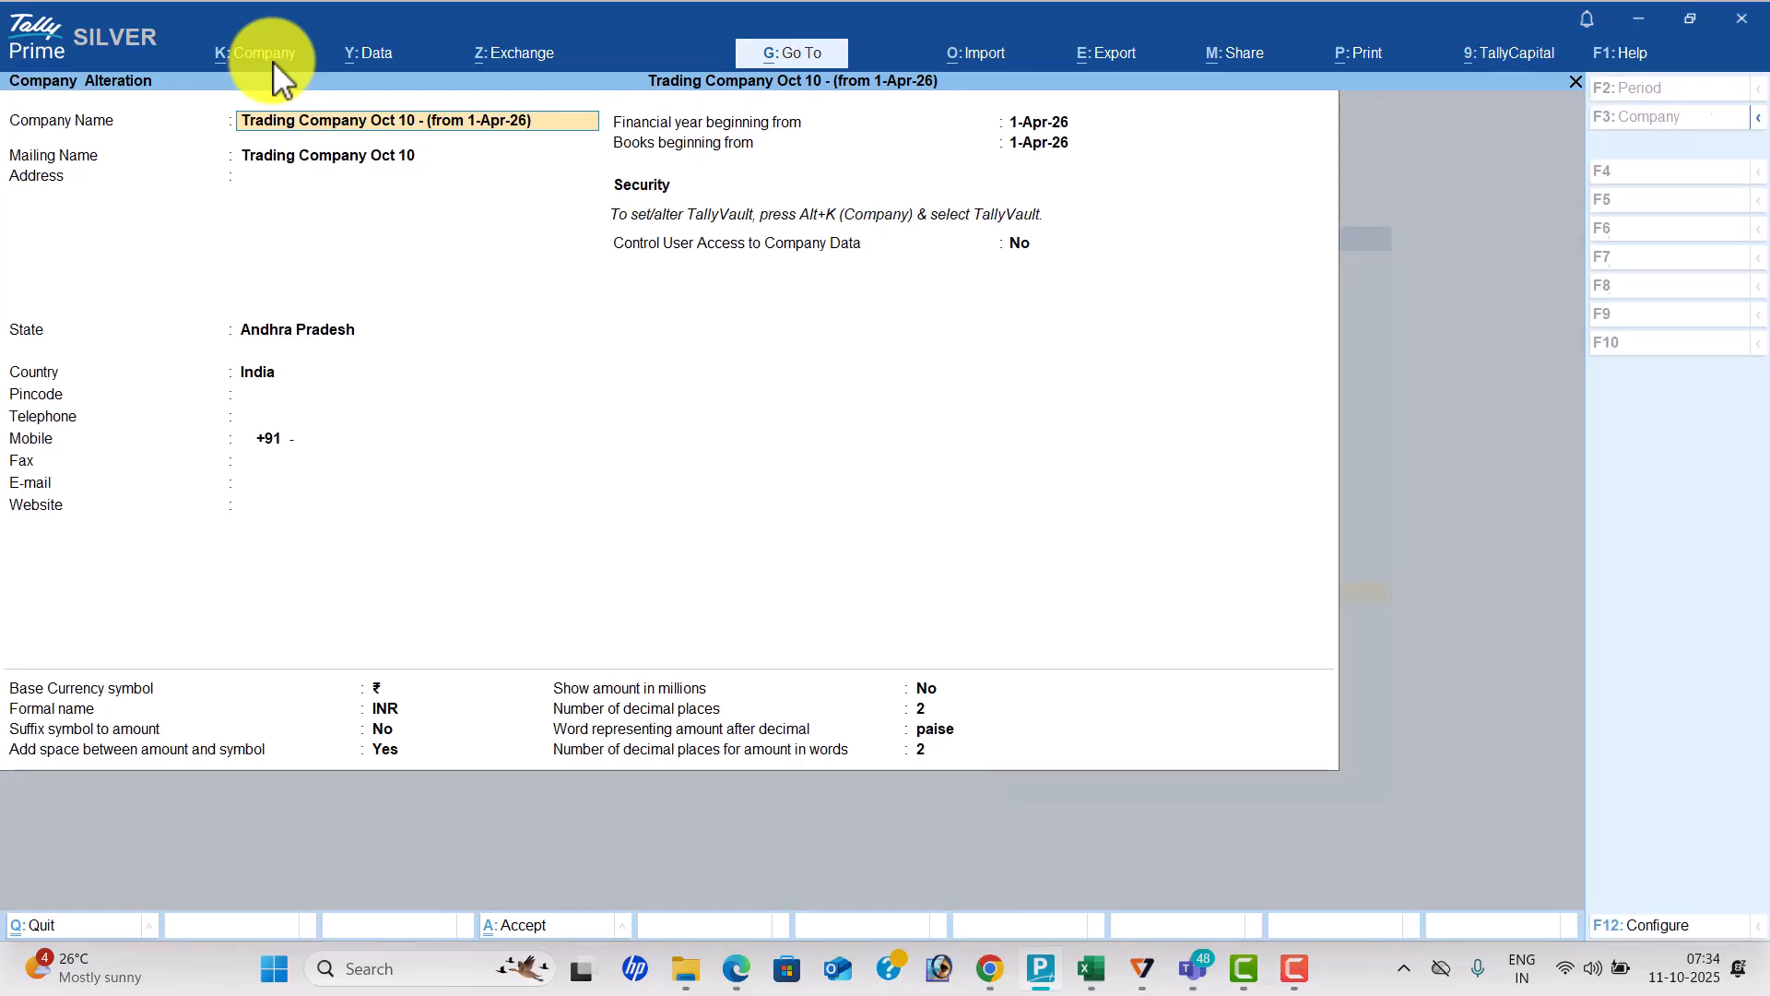
{"action": "key", "text": "BackSpace"}
{"action": "key", "text": "BackSpace"}
{"action": "key", "text": "BackSpace"}
{"action": "key", "text": "BackSpace"}
{"action": "key", "text": "BackSpace"}
{"action": "key", "text": "BackSpace"}
{"action": "key", "text": "BackSpace"}
{"action": "key", "text": "BackSpace"}
{"action": "key", "text": "BackSpace"}
{"action": "key", "text": "BackSpace"}
{"action": "key", "text": "BackSpace"}
{"action": "key", "text": "BackSpace"}
{"action": "key", "text": "BackSpace"}
{"action": "key", "text": "BackSpace"}
{"action": "type", "text": "26"}
{"action": "key", "text": "BackSpace"}
{"action": "type", "text": "6-27)"}
{"action": "key", "text": "Return"}
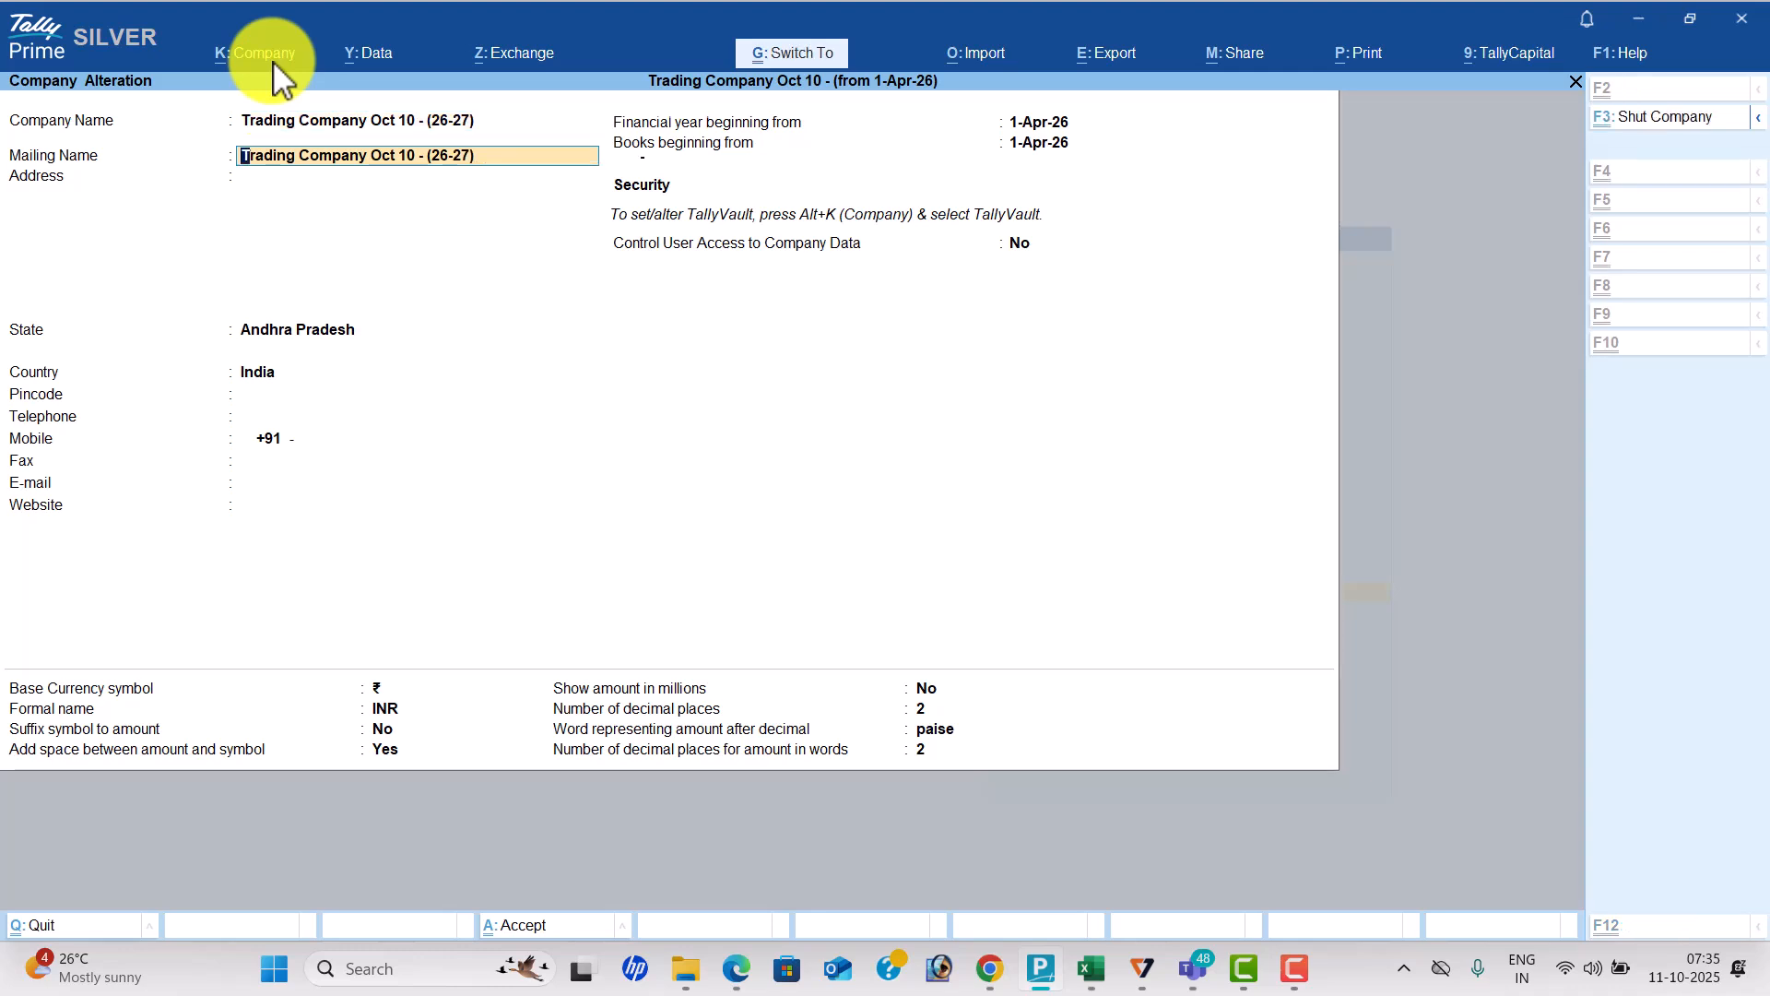
{"action": "key", "text": "ctrl+a"}
Check the opening Balance Sheet of Trading Company Oct 10 - (26-27).
{"action": "key", "text": "Escape"}
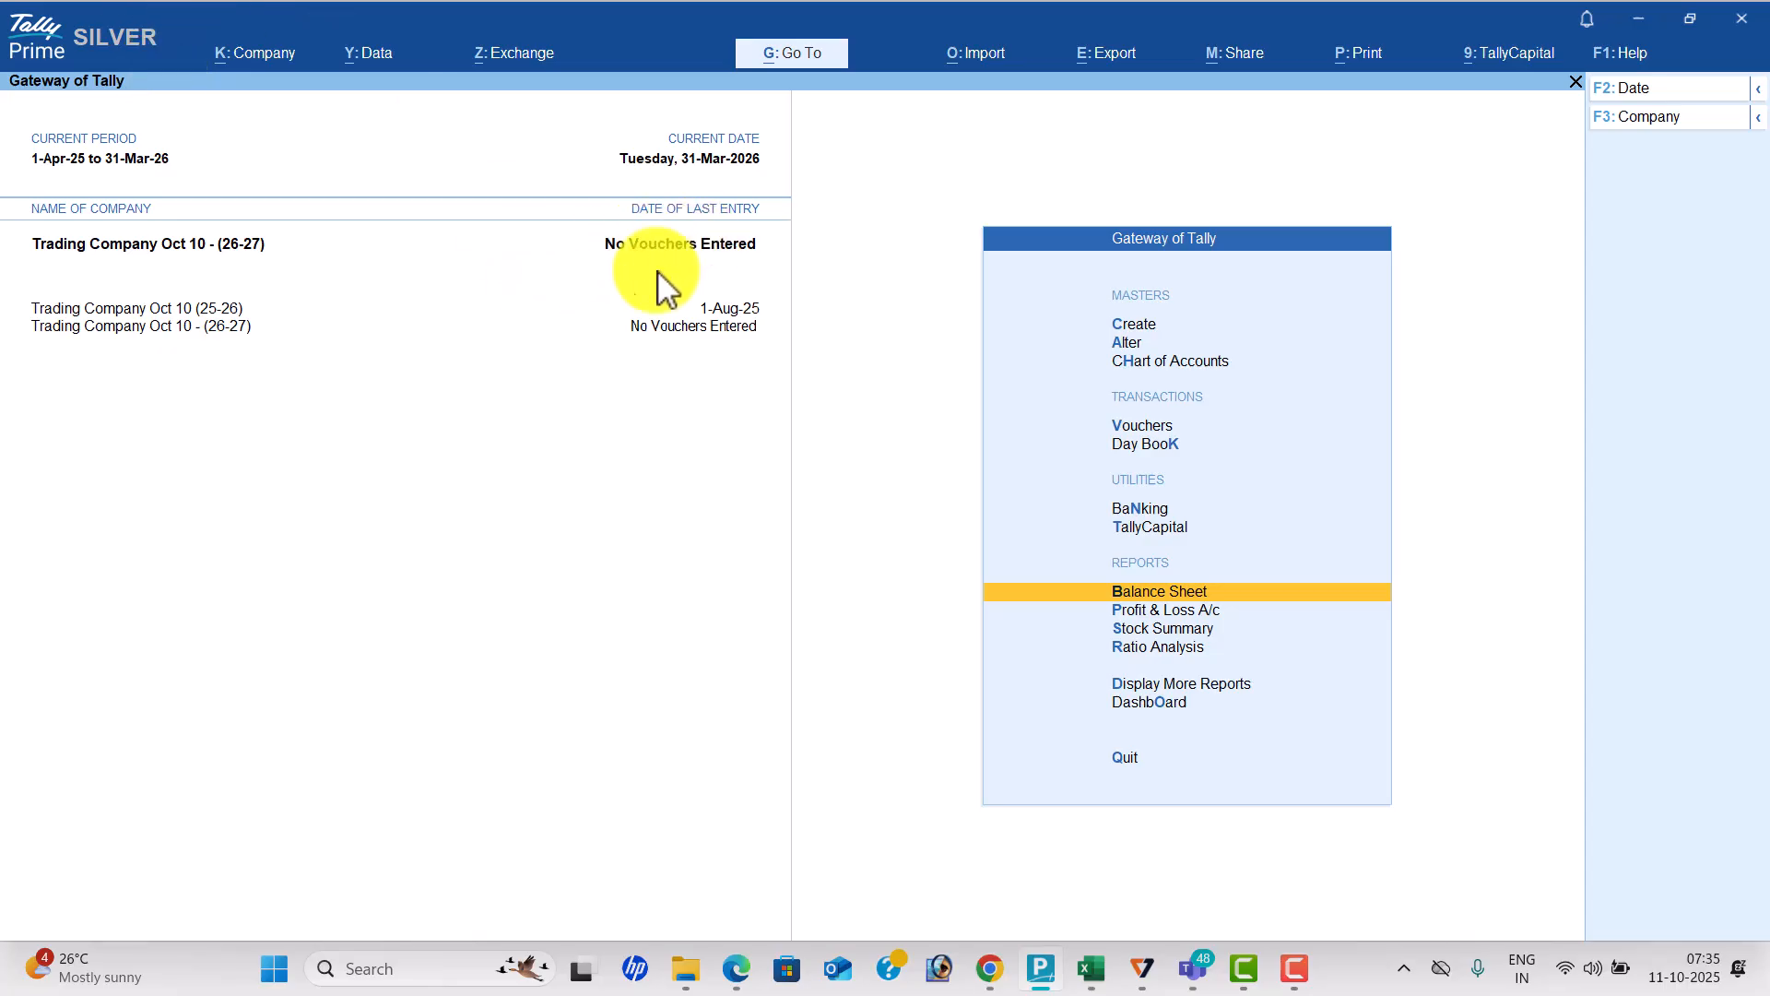
{"action": "key", "text": "Return"}
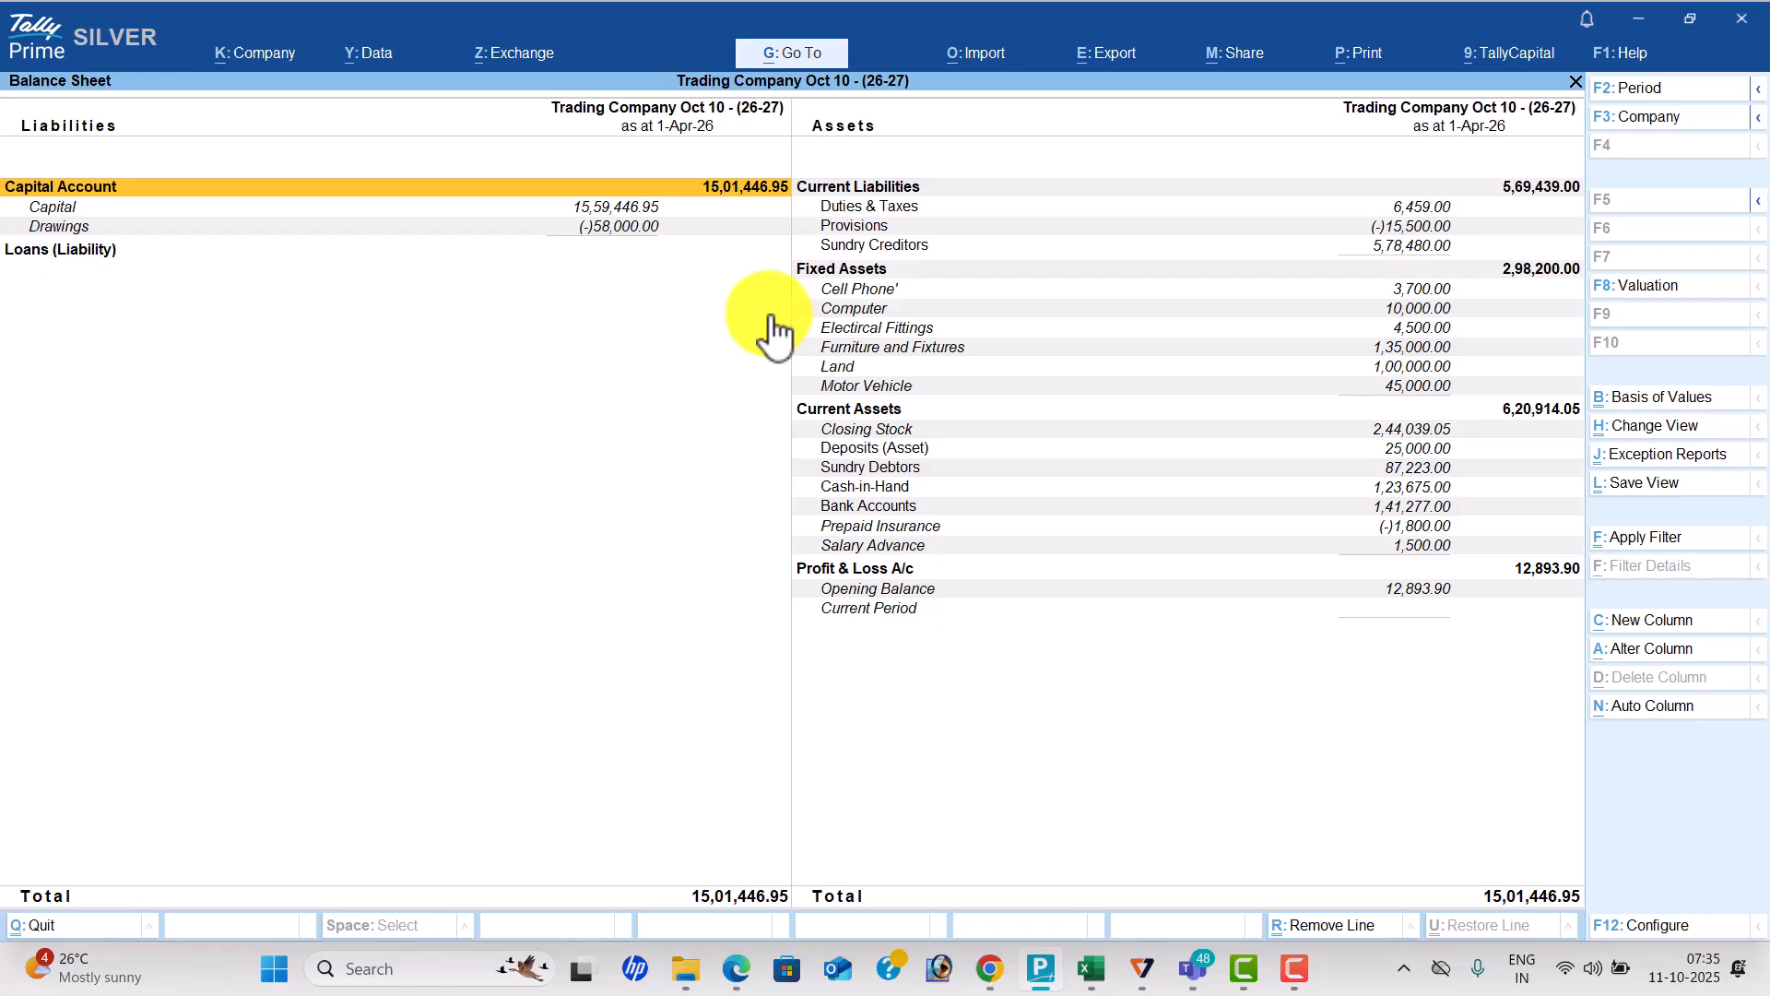
{"action": "key", "text": "Escape"}
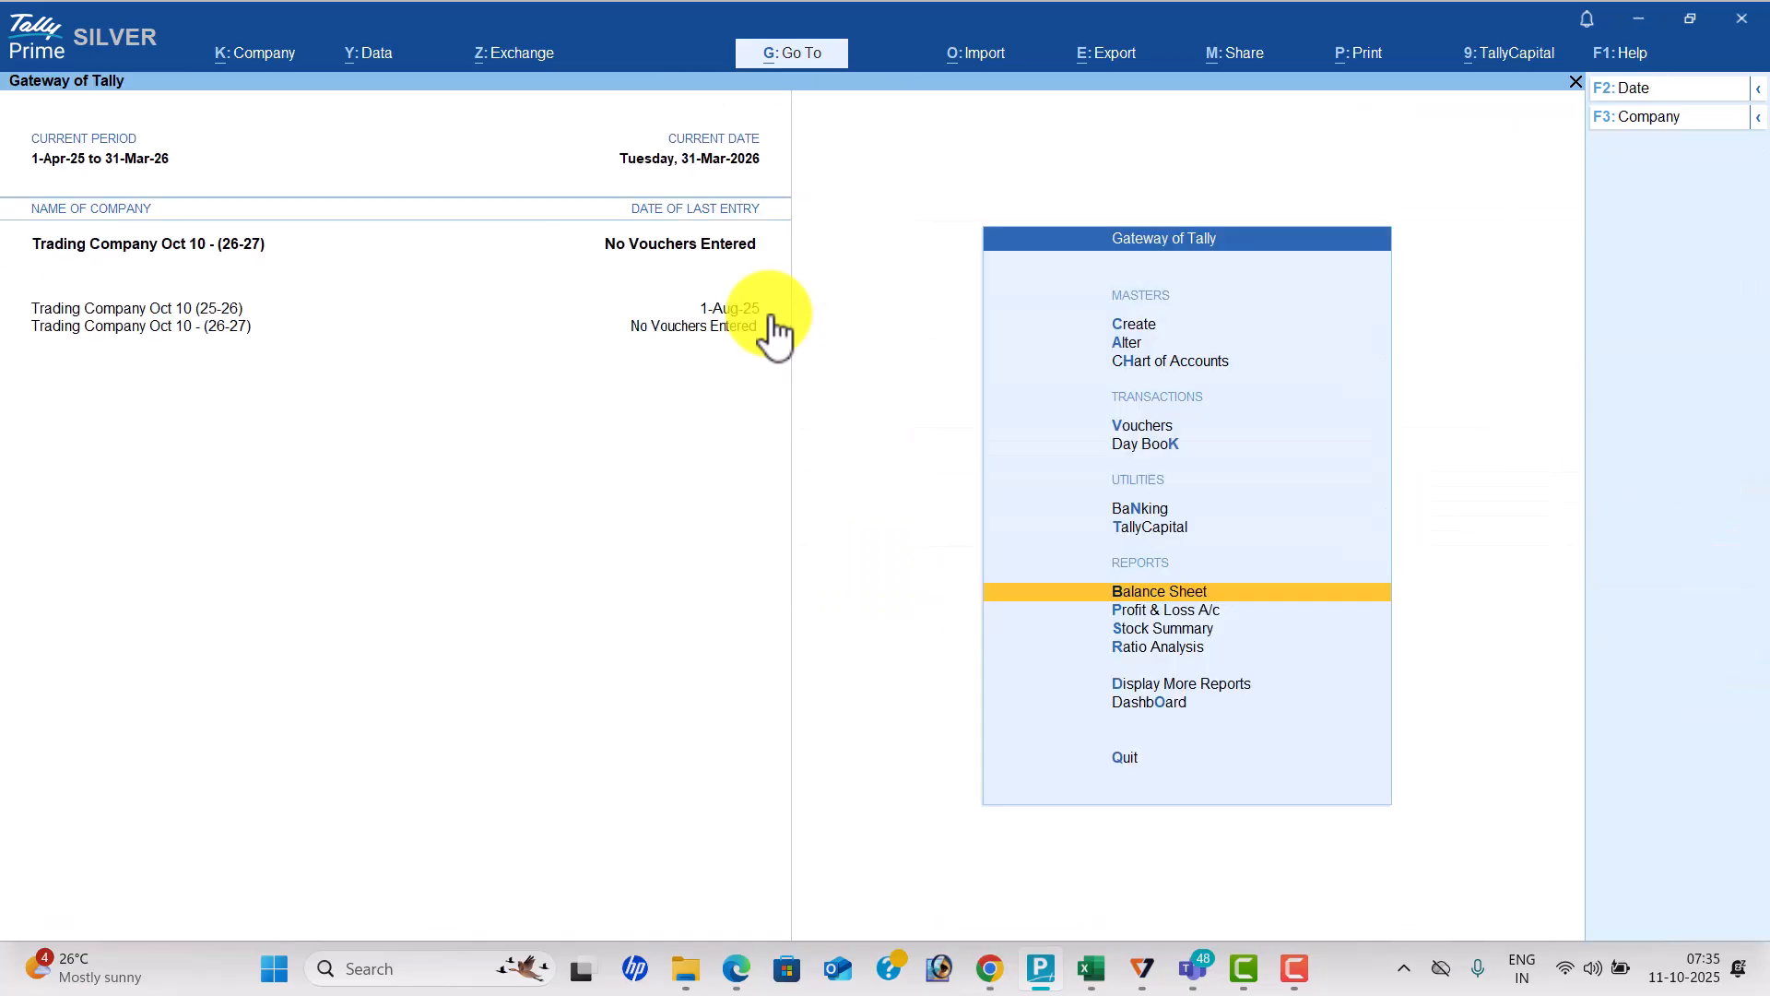
Zero the opening balances of all ledgers in the 26-27 company through Multi Alter in the Chart of Accounts.
{"action": "key", "text": "Up"}
{"action": "key", "text": "Up"}
{"action": "key", "text": "Up"}
{"action": "key", "text": "Up"}
{"action": "key", "text": "Up"}
{"action": "key", "text": "Up"}
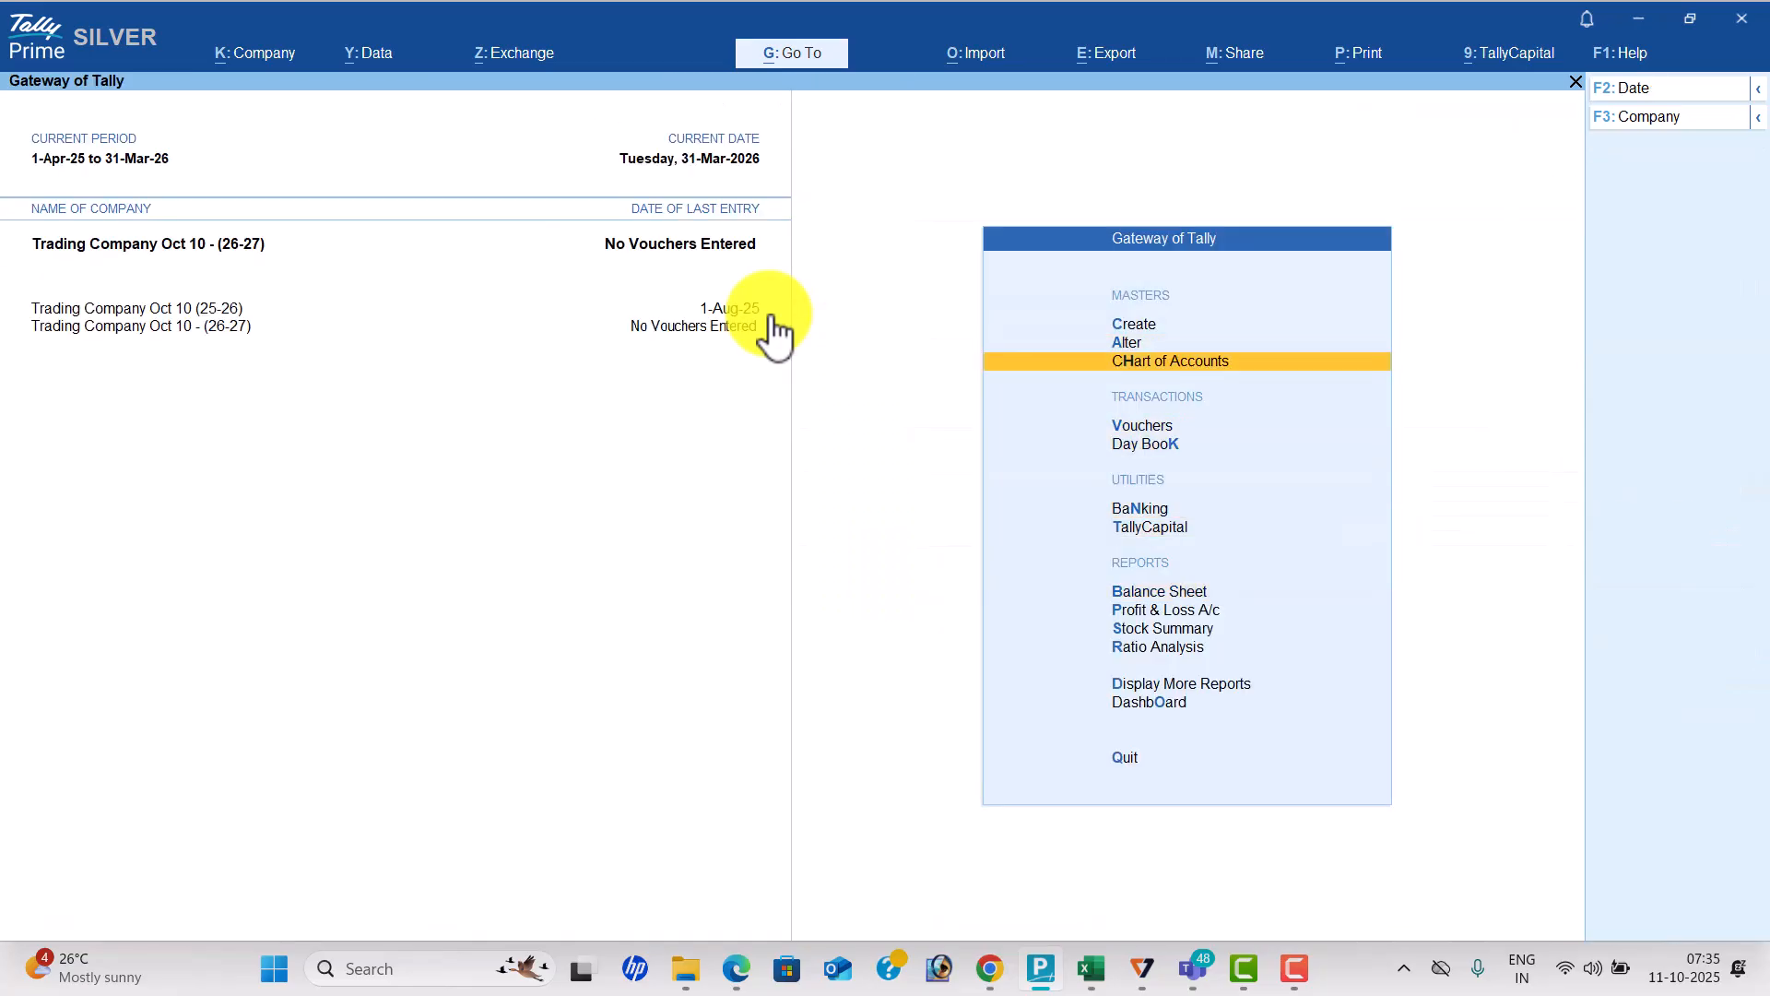
{"action": "key", "text": "Down"}
{"action": "key", "text": "Return"}
{"action": "key", "text": "Down"}
{"action": "key", "text": "Up"}
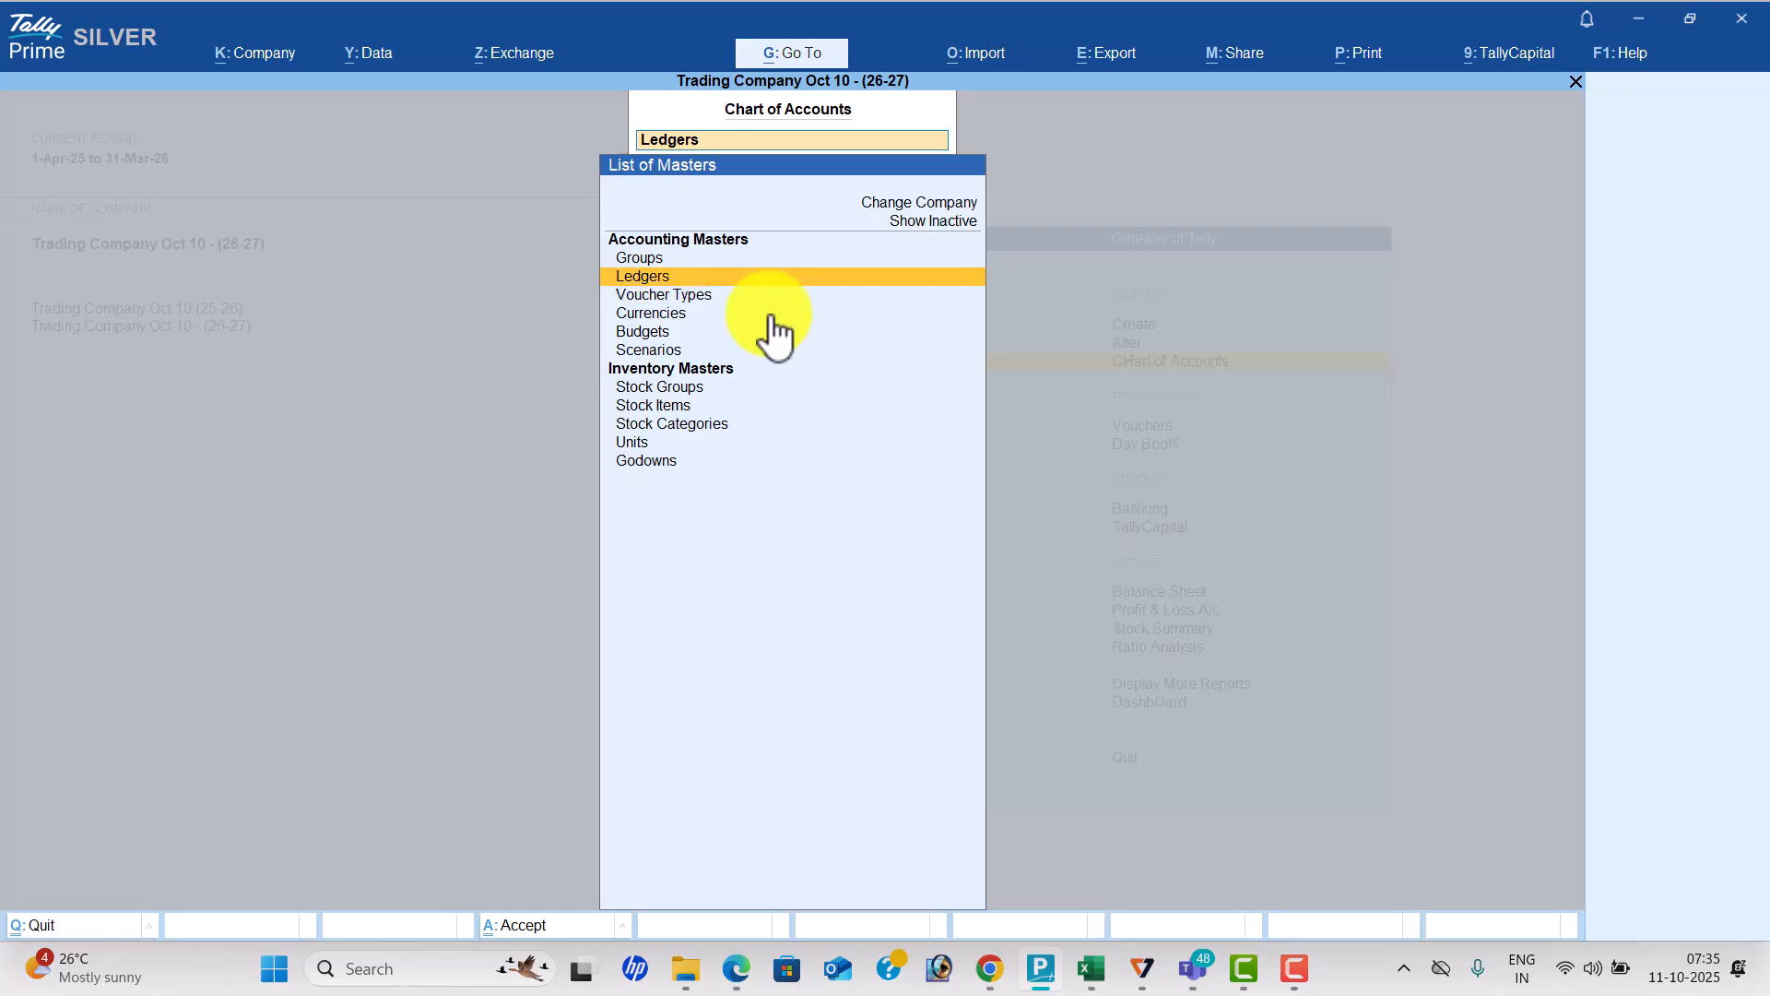
{"action": "key", "text": "Return"}
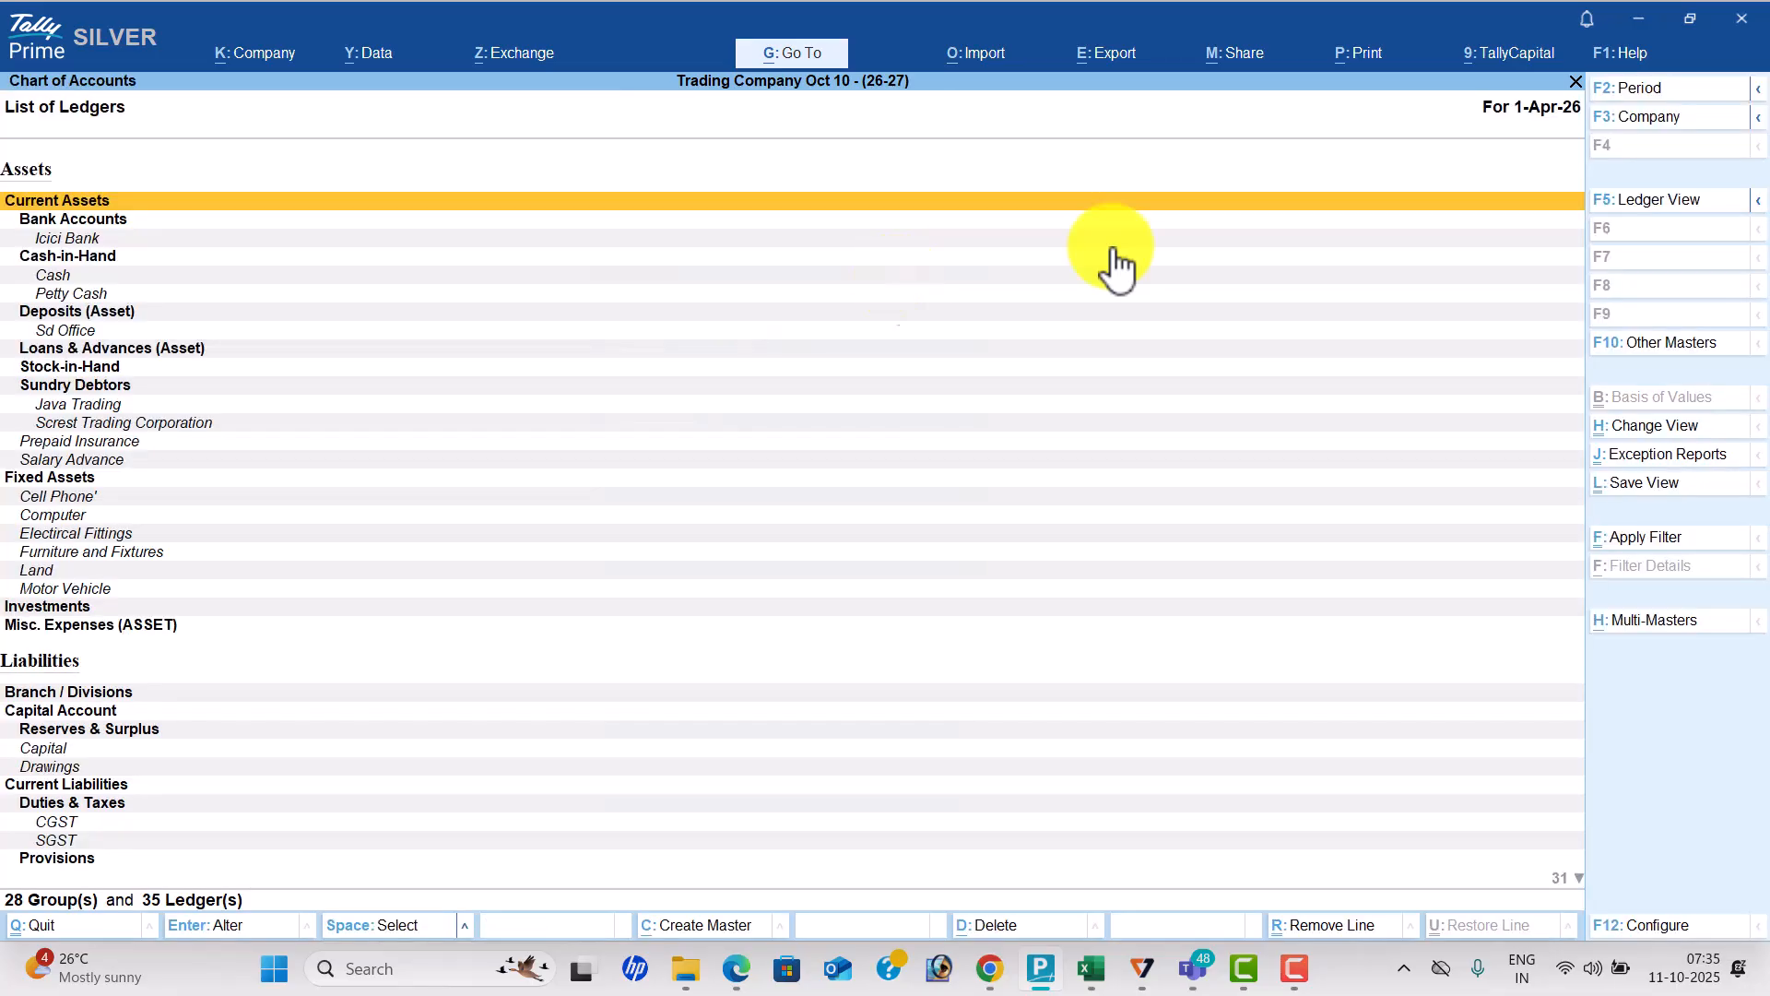
{"action": "left_click", "coordinate": [1671, 622]}
{"action": "key", "text": "Down"}
{"action": "key", "text": "Down"}
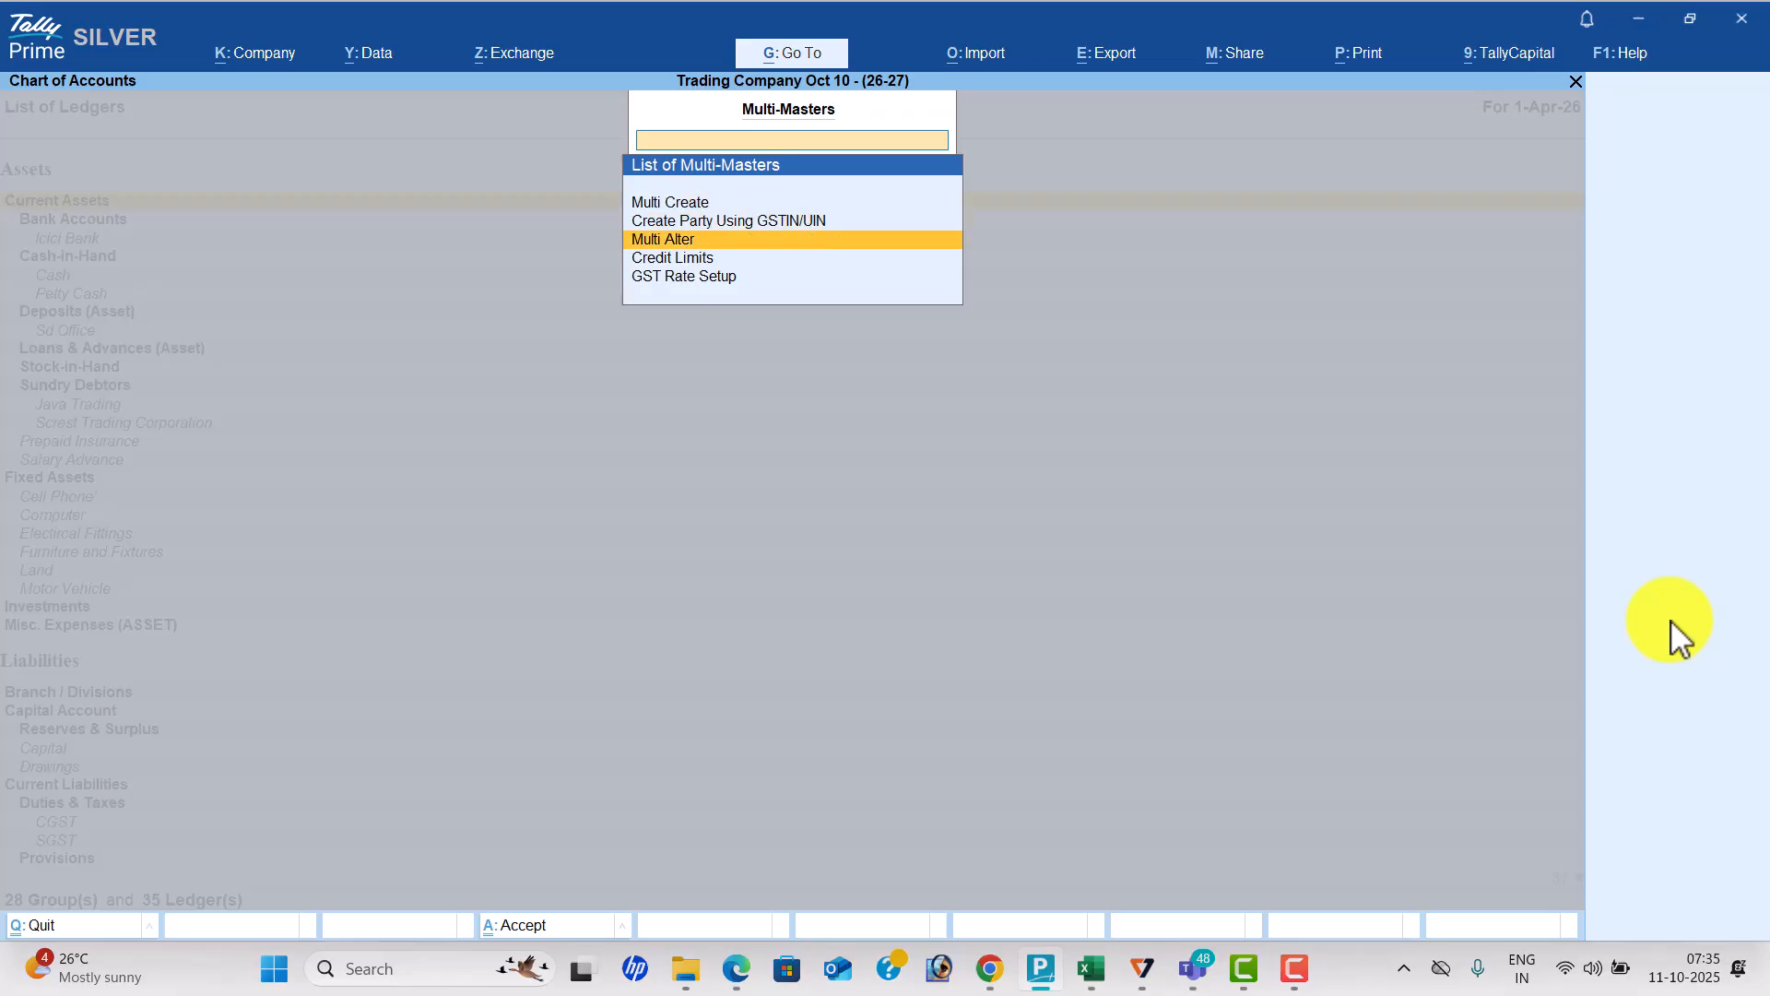
{"action": "key", "text": "Return"}
{"action": "key", "text": "Return"}
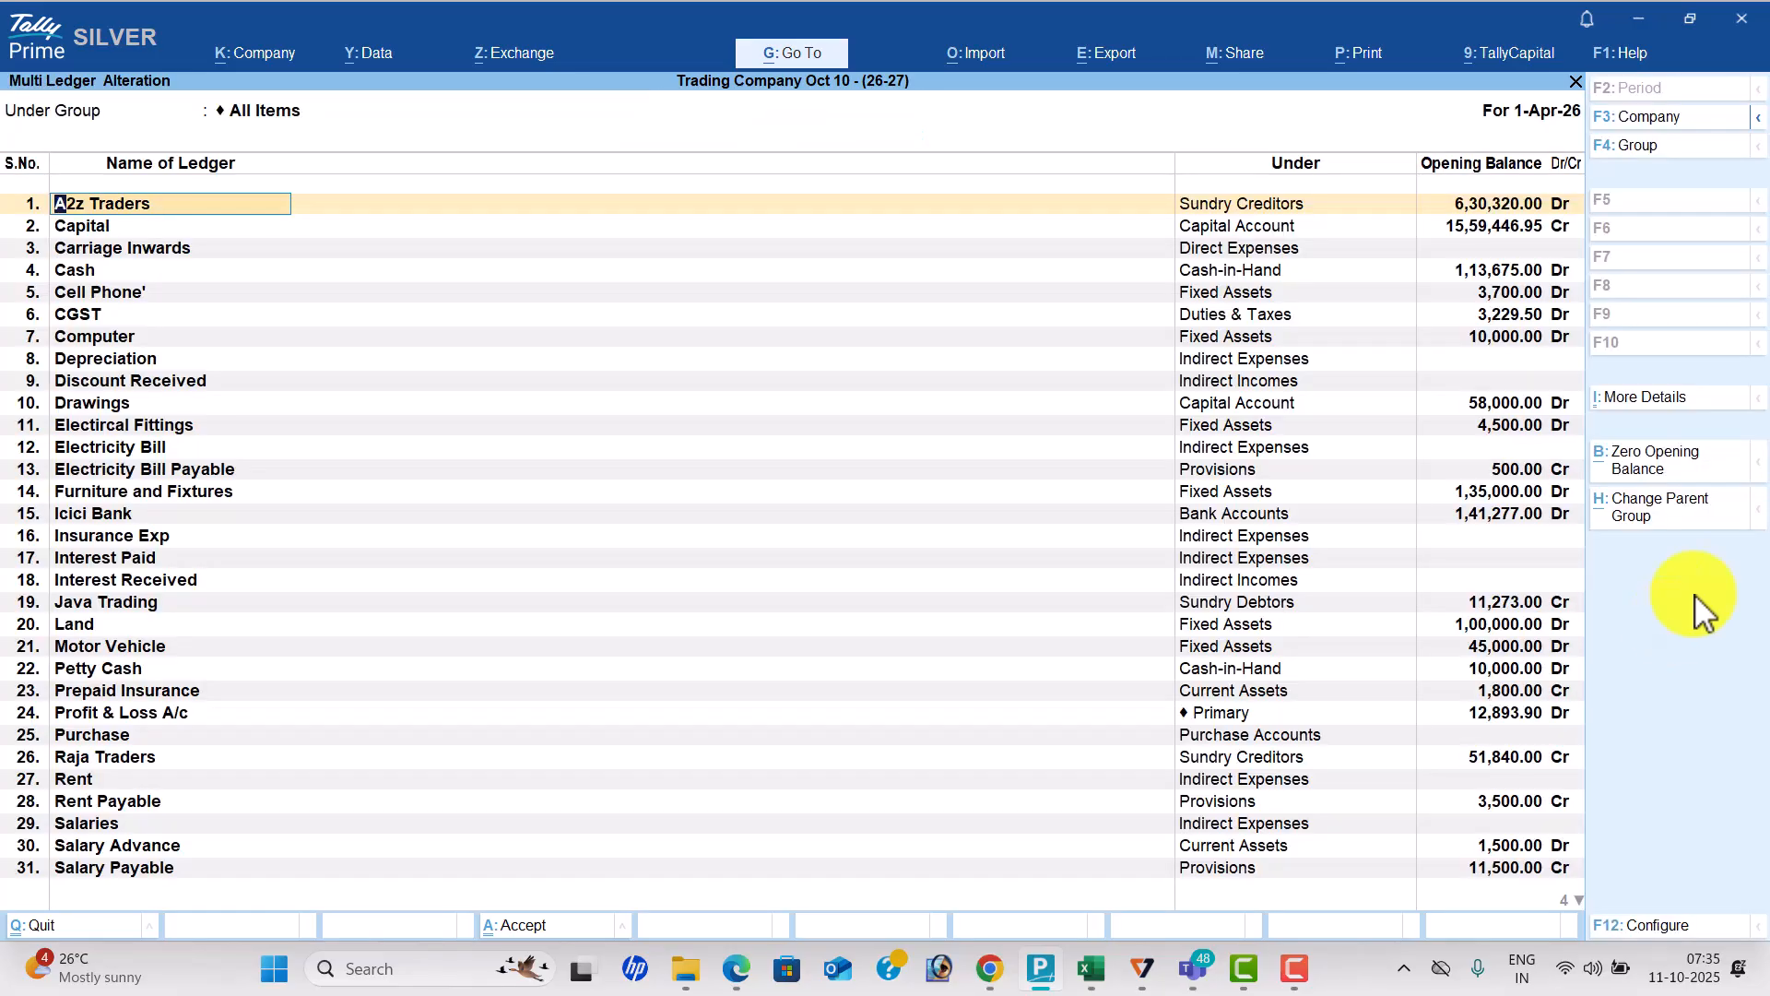
{"action": "left_click", "coordinate": [1639, 459]}
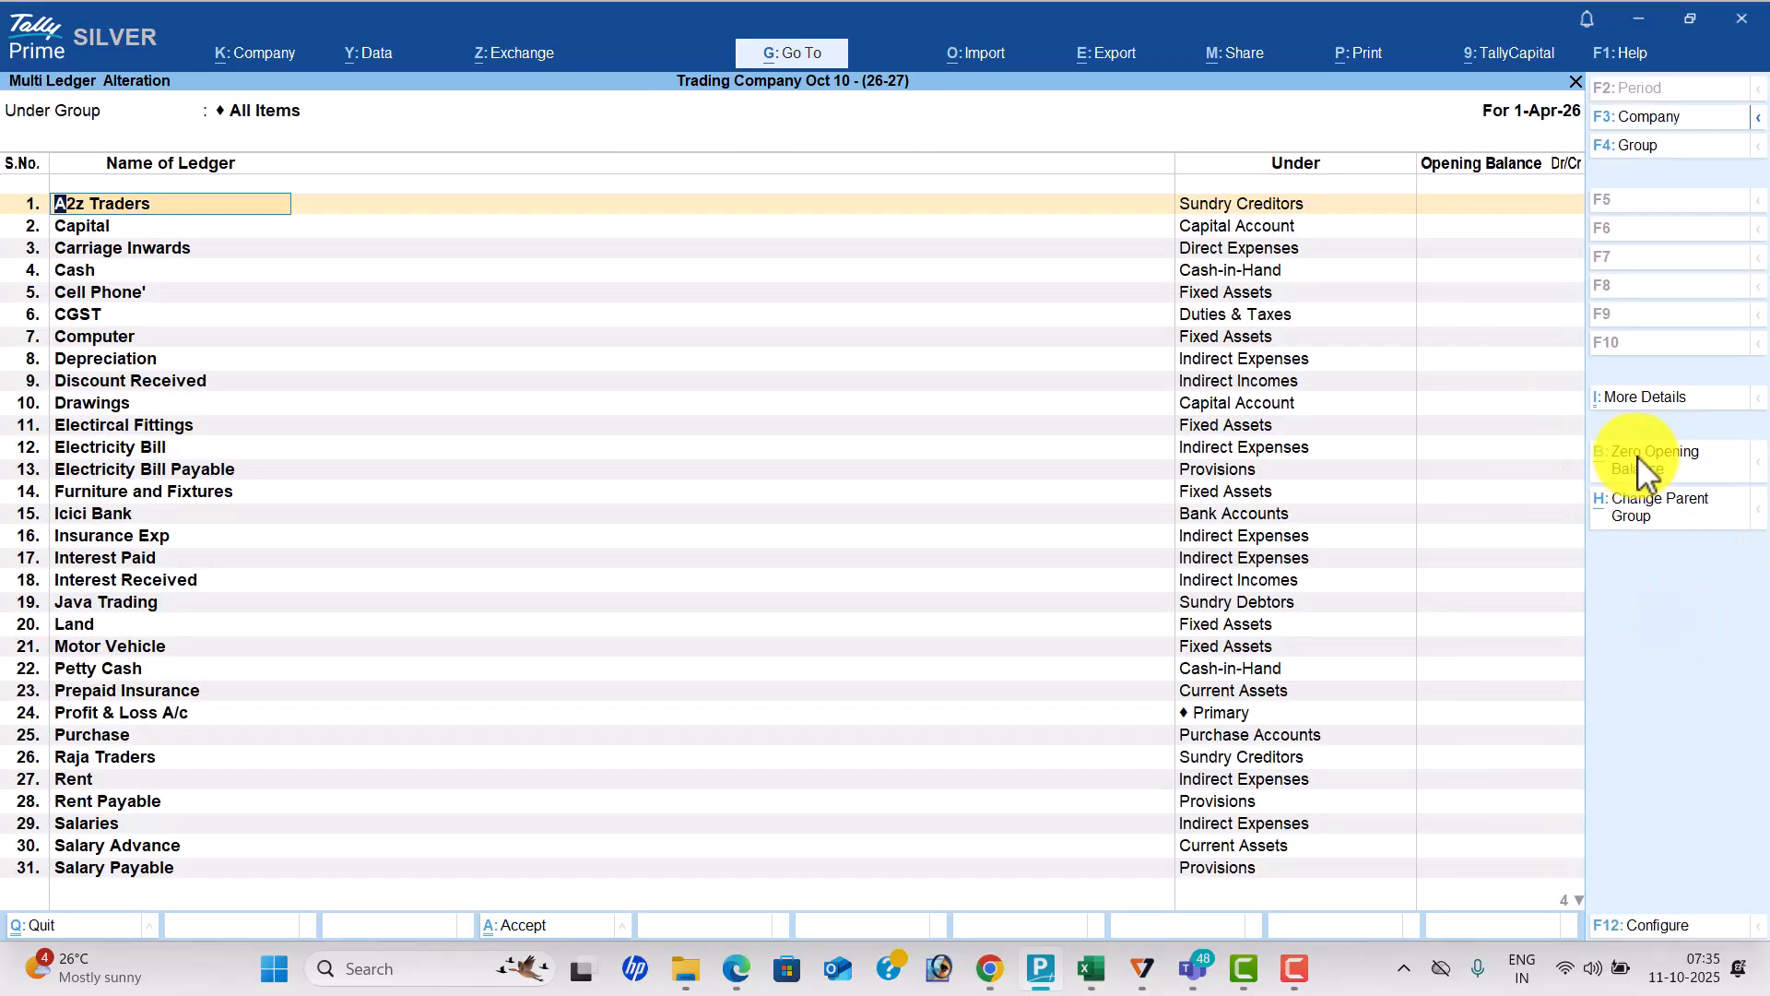
{"action": "key", "text": "ctrl+q"}
{"action": "key", "text": "Escape"}
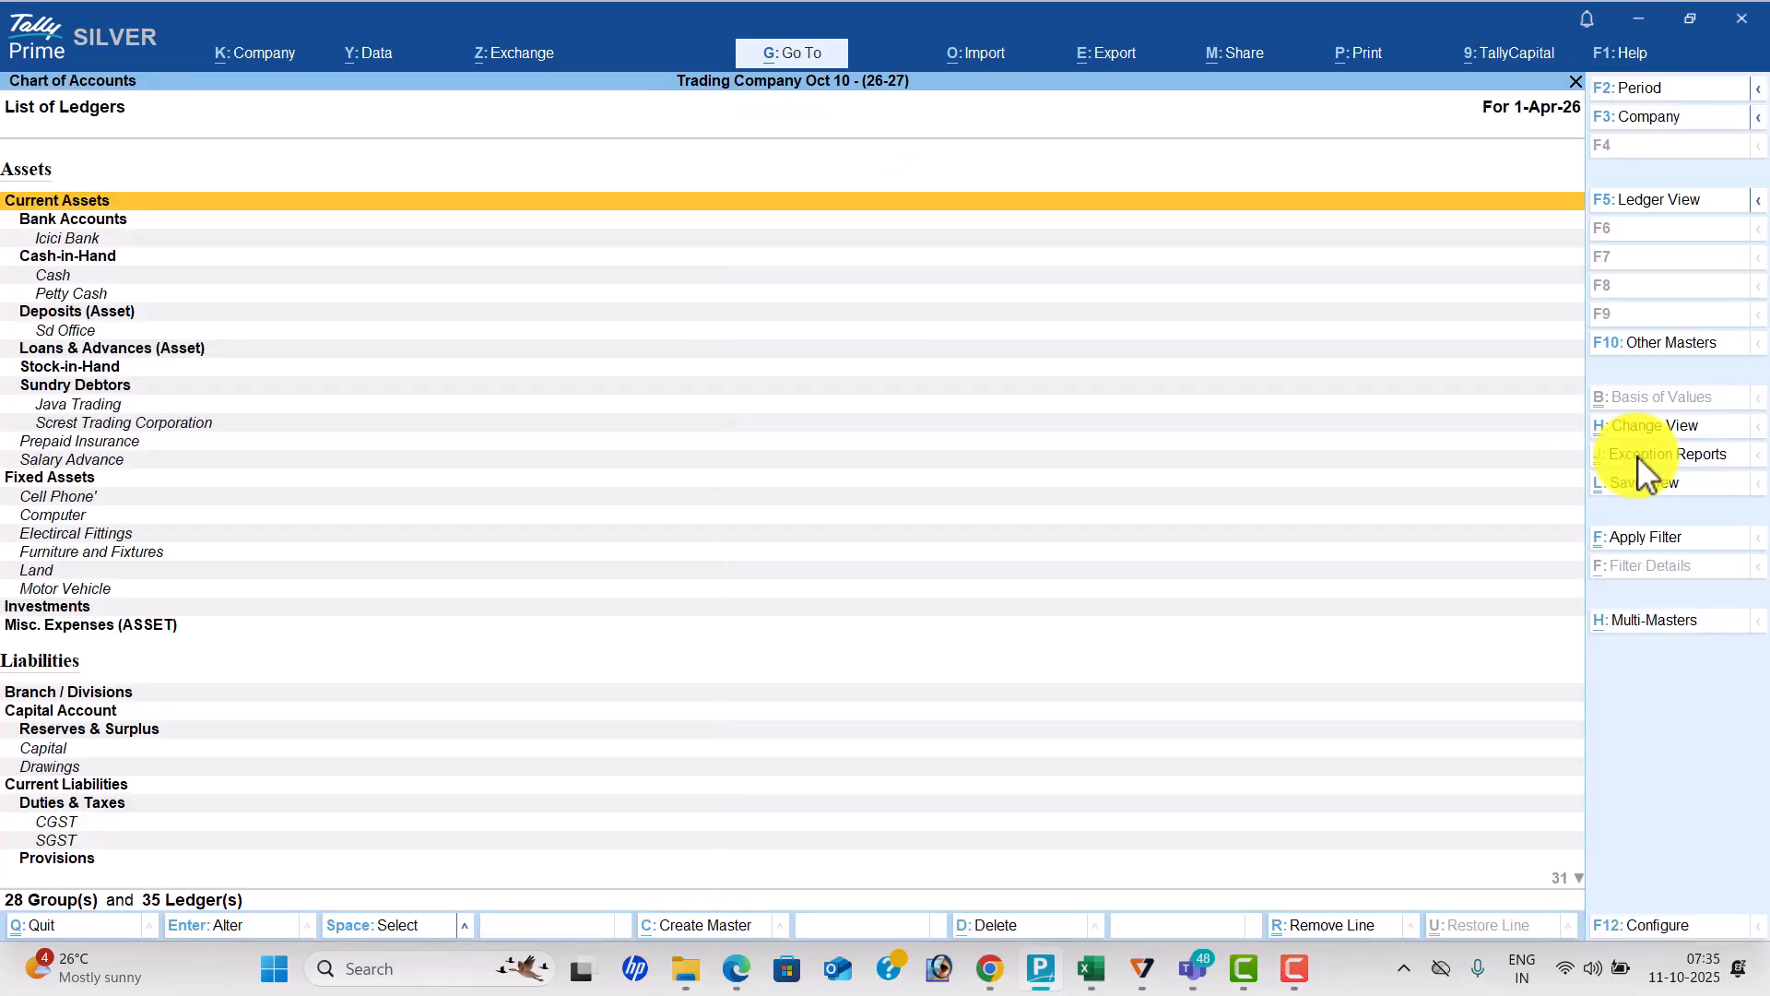
Zero the opening balances of all stock items in the 26-27 company through multi-master alteration and save.
{"action": "key", "text": "Escape"}
{"action": "key", "text": "Down"}
{"action": "key", "text": "Down"}
{"action": "key", "text": "Down"}
{"action": "key", "text": "Down"}
{"action": "key", "text": "Down"}
{"action": "key", "text": "Down"}
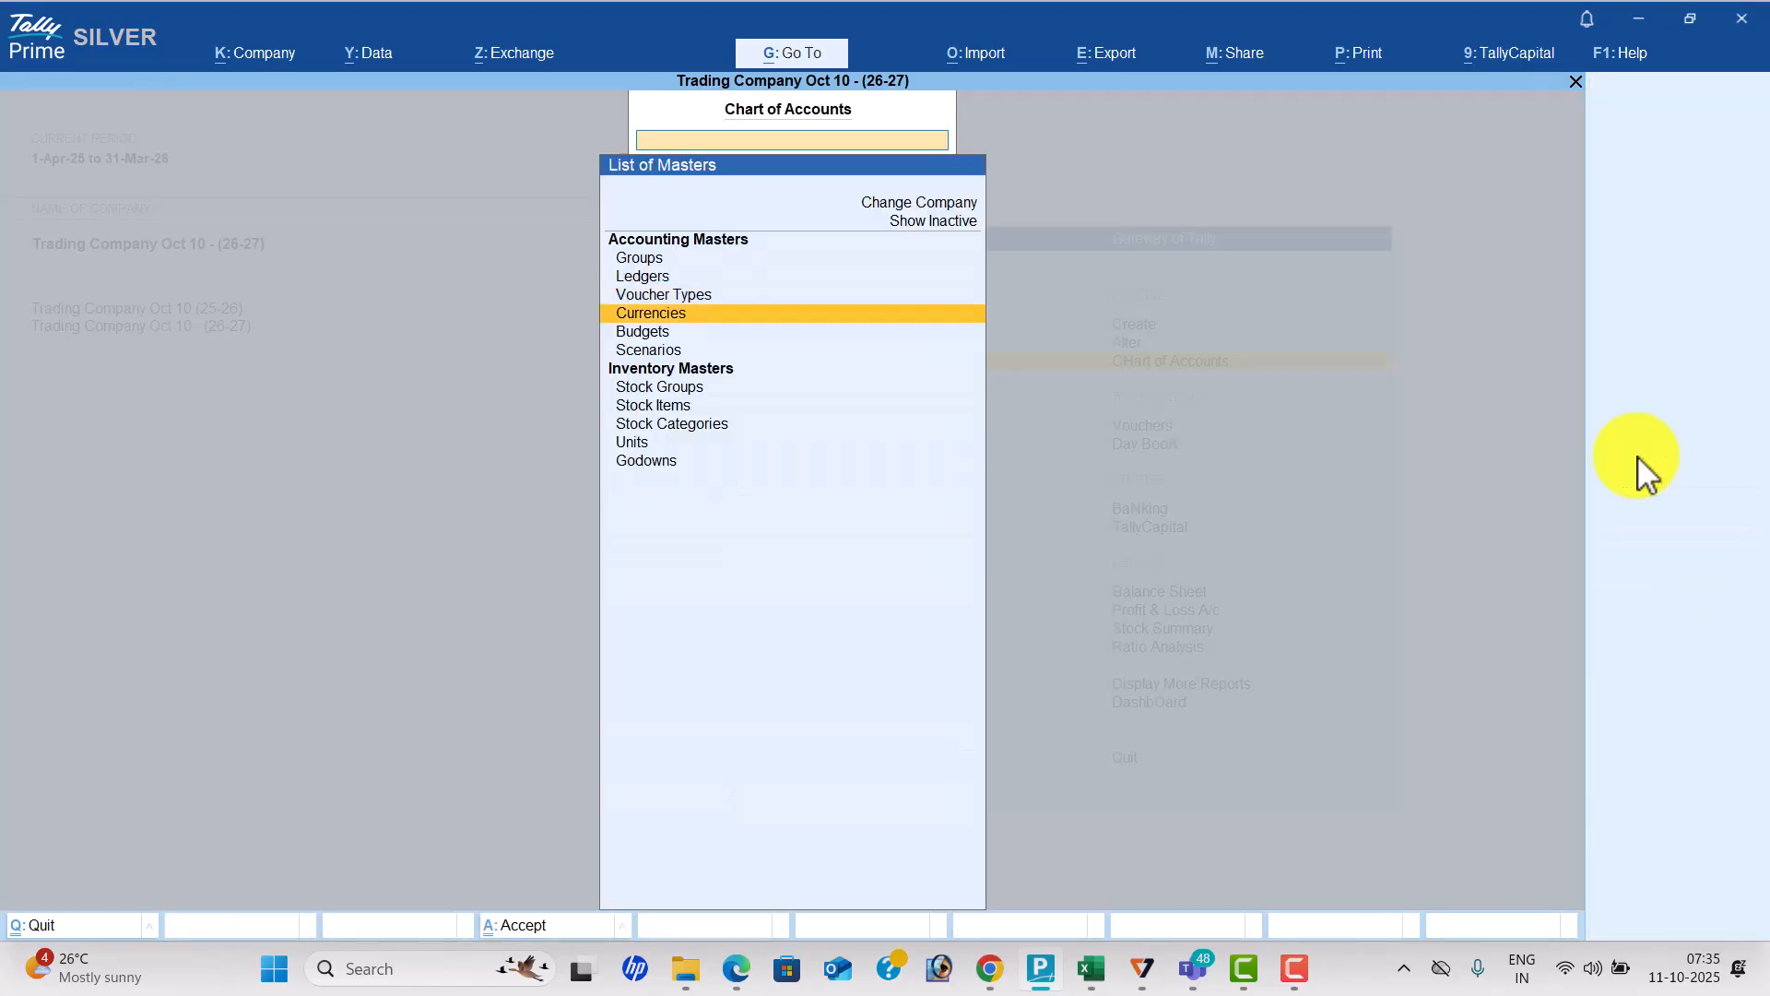
{"action": "key", "text": "Return"}
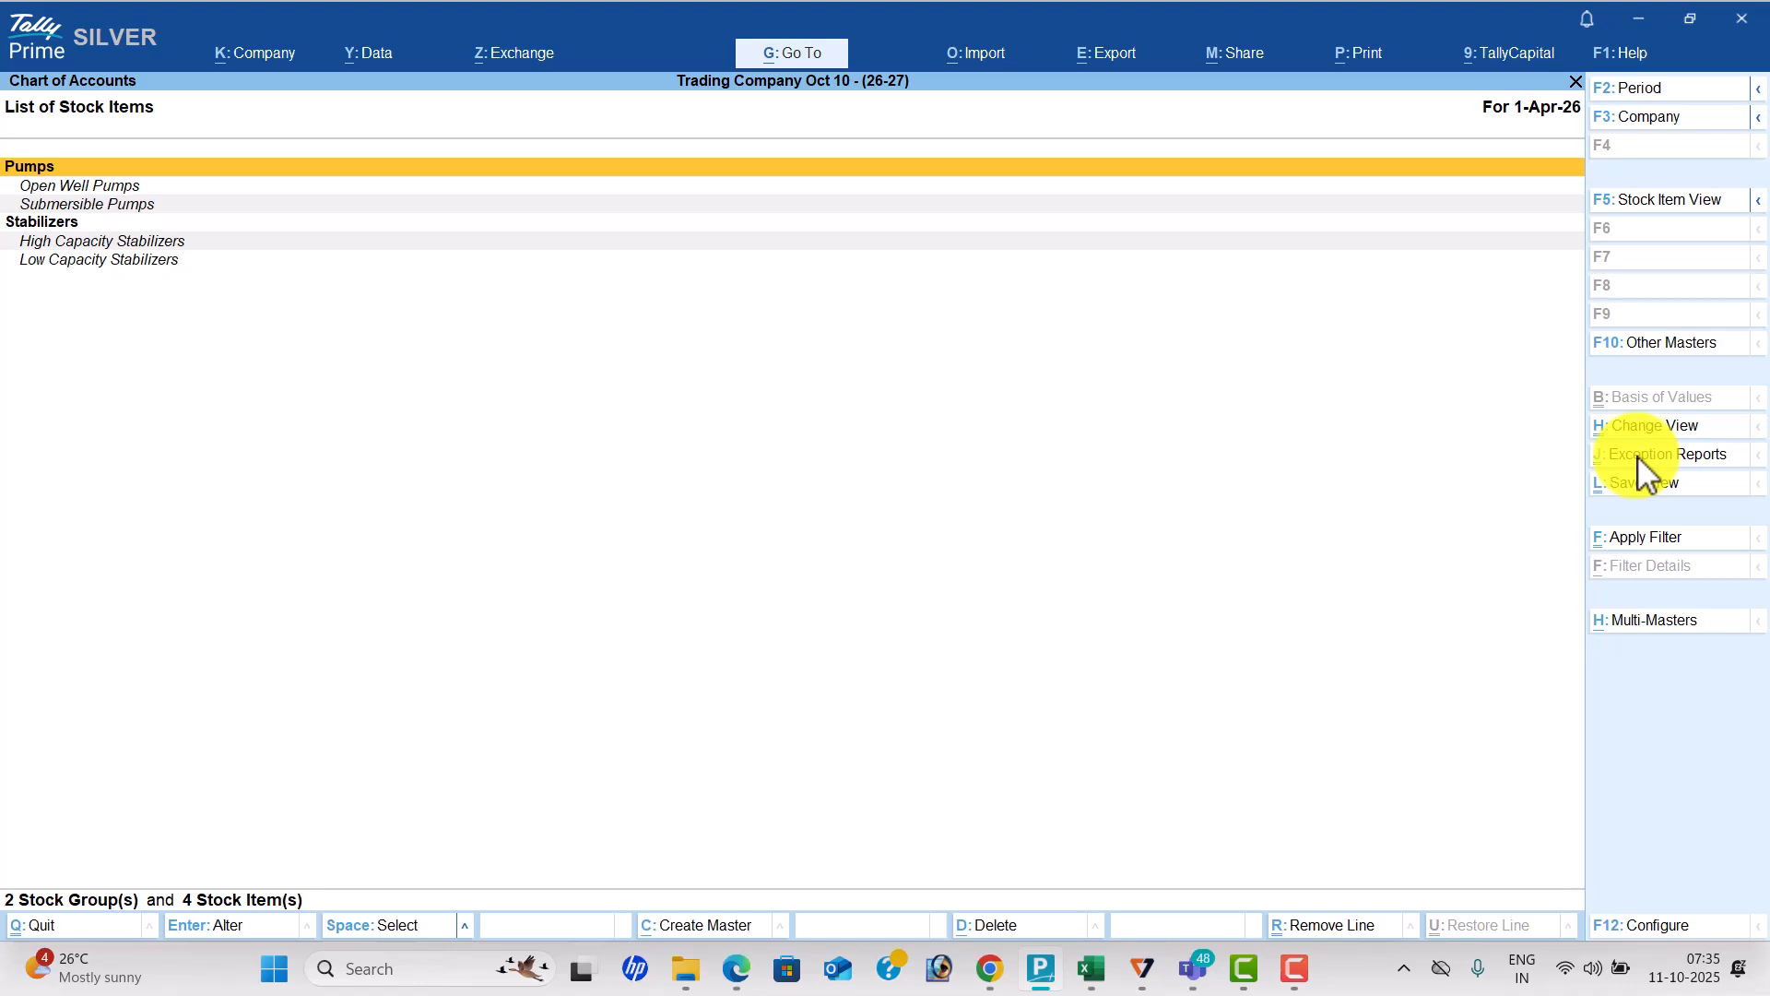
{"action": "left_click", "coordinate": [1669, 622]}
{"action": "key", "text": "Down"}
{"action": "key", "text": "Return"}
{"action": "key", "text": "Return"}
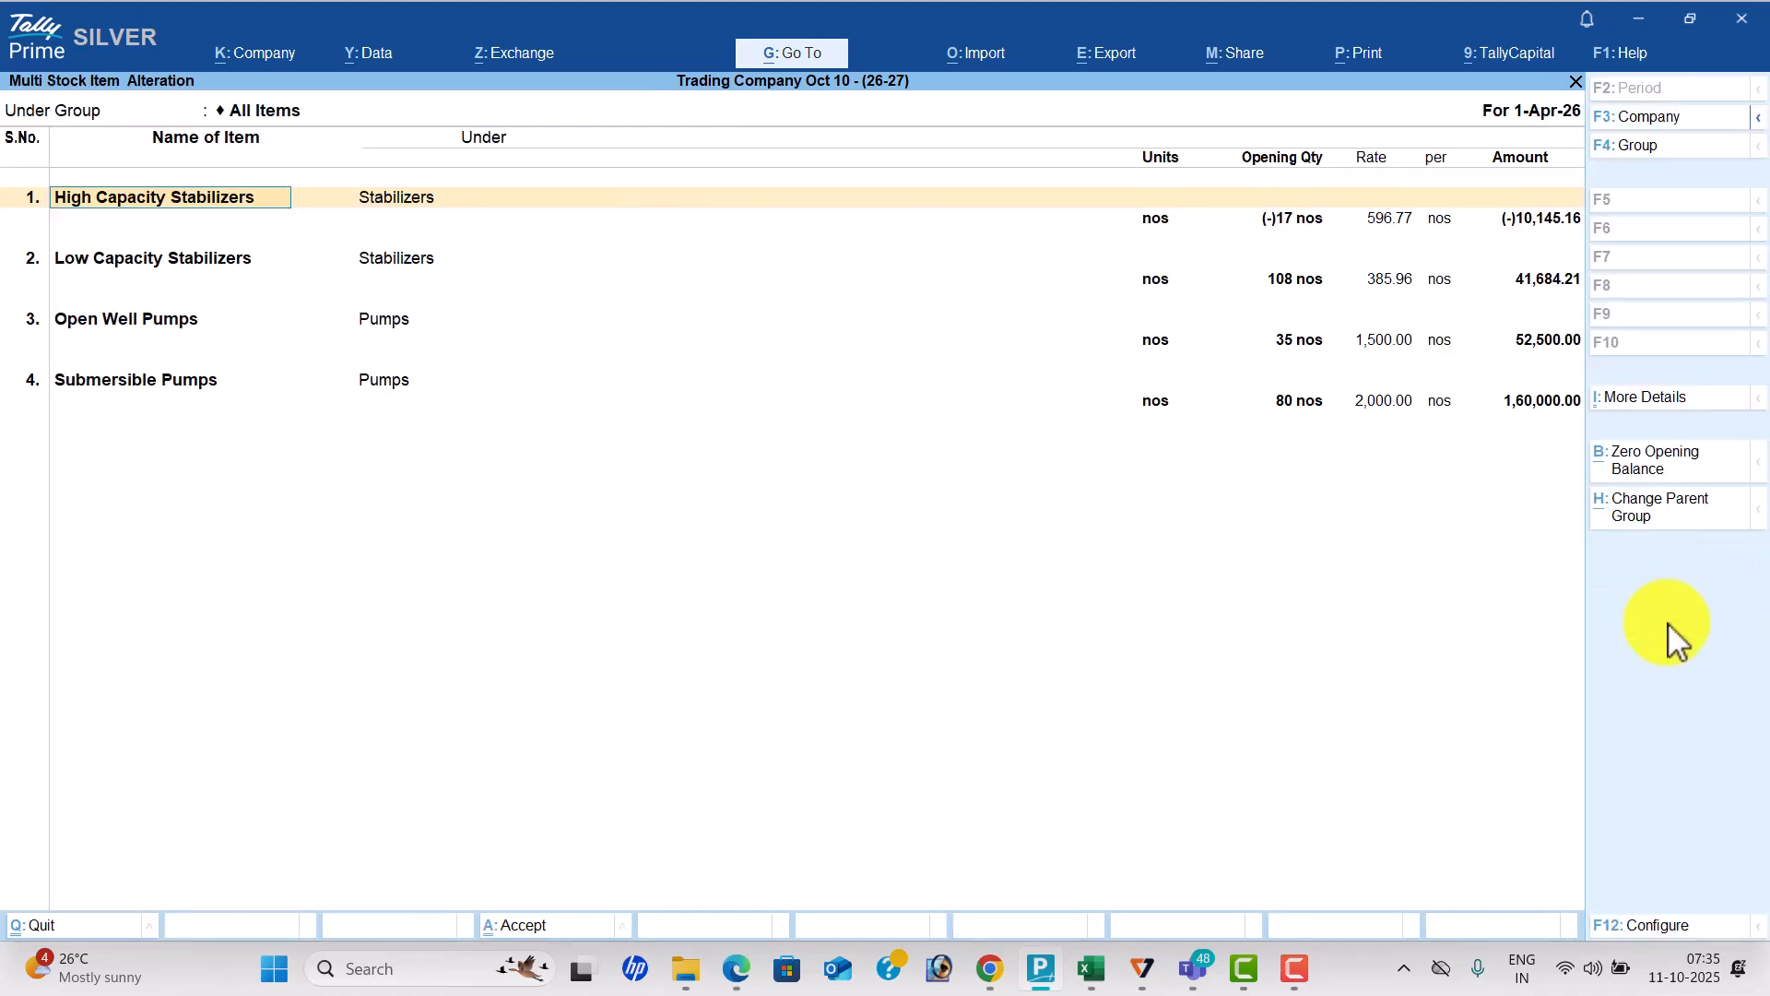
{"action": "left_click", "coordinate": [1669, 470]}
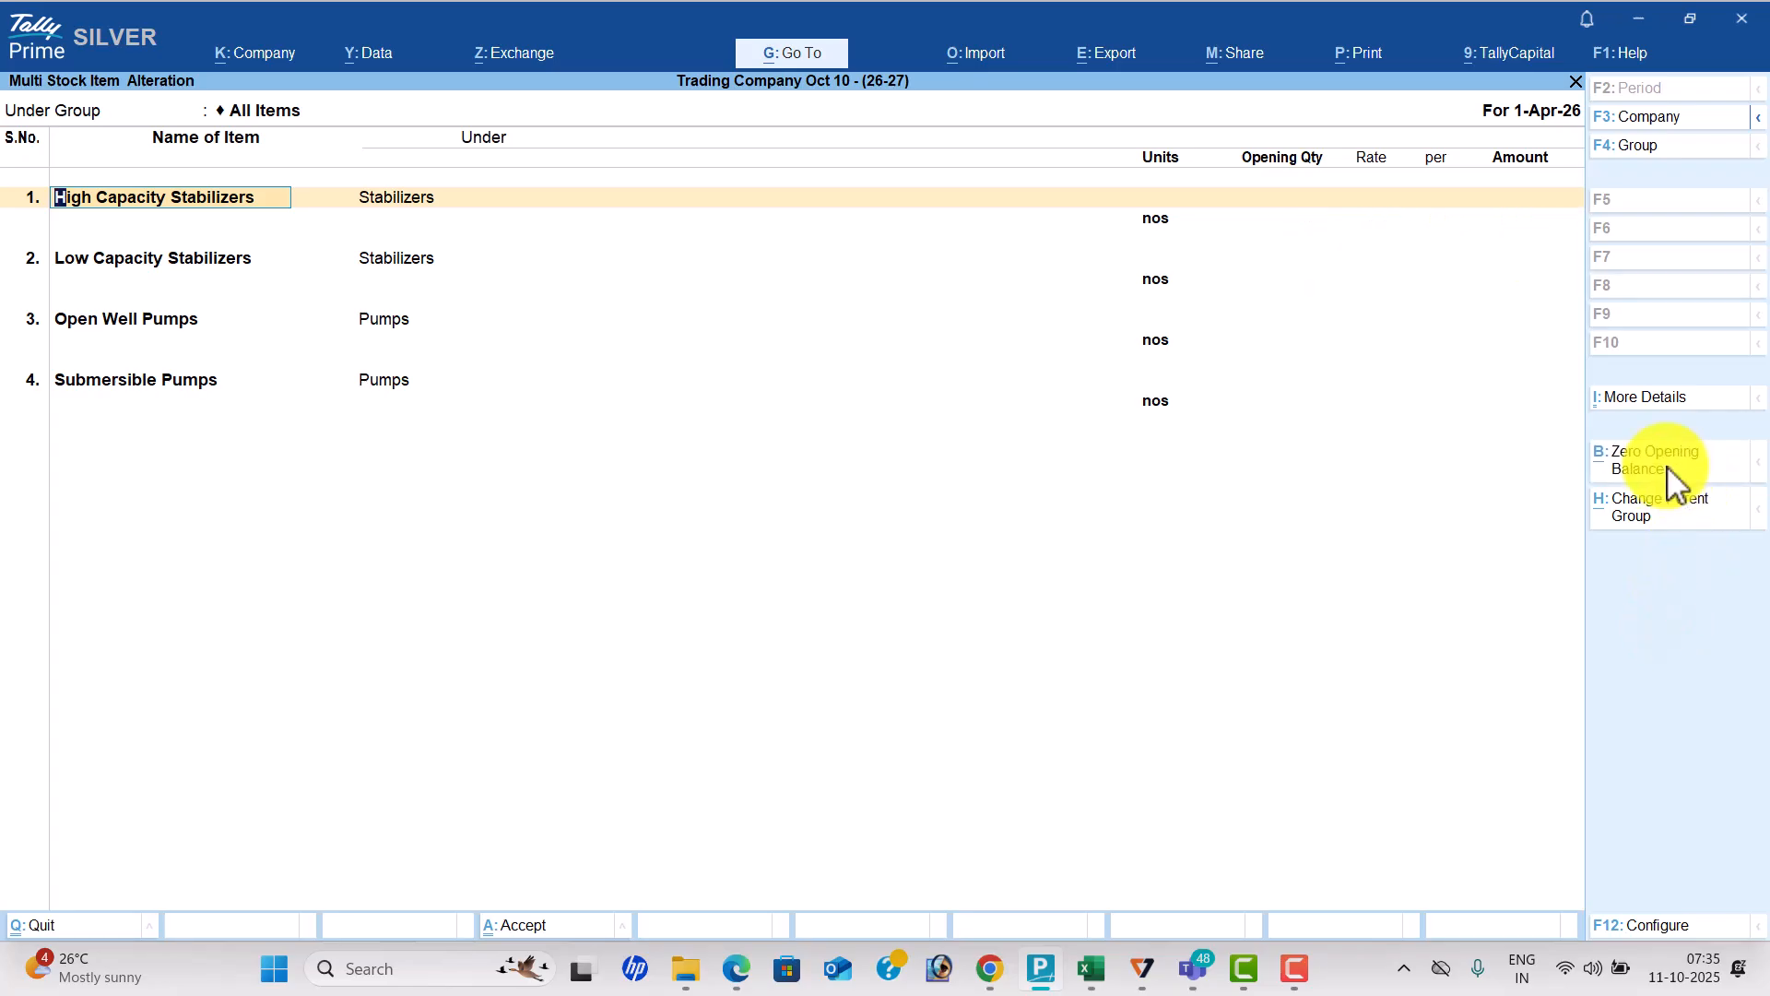
{"action": "key", "text": "ctrl+a"}
Check the 26-27 company's Balance Sheet after clearing the ledger and stock opening balances.
{"action": "key", "text": "Escape"}
{"action": "key", "text": "Escape"}
{"action": "key", "text": "Escape"}
{"action": "key", "text": "Down"}
{"action": "key", "text": "Down"}
{"action": "key", "text": "Down"}
{"action": "key", "text": "Down"}
{"action": "key", "text": "Down"}
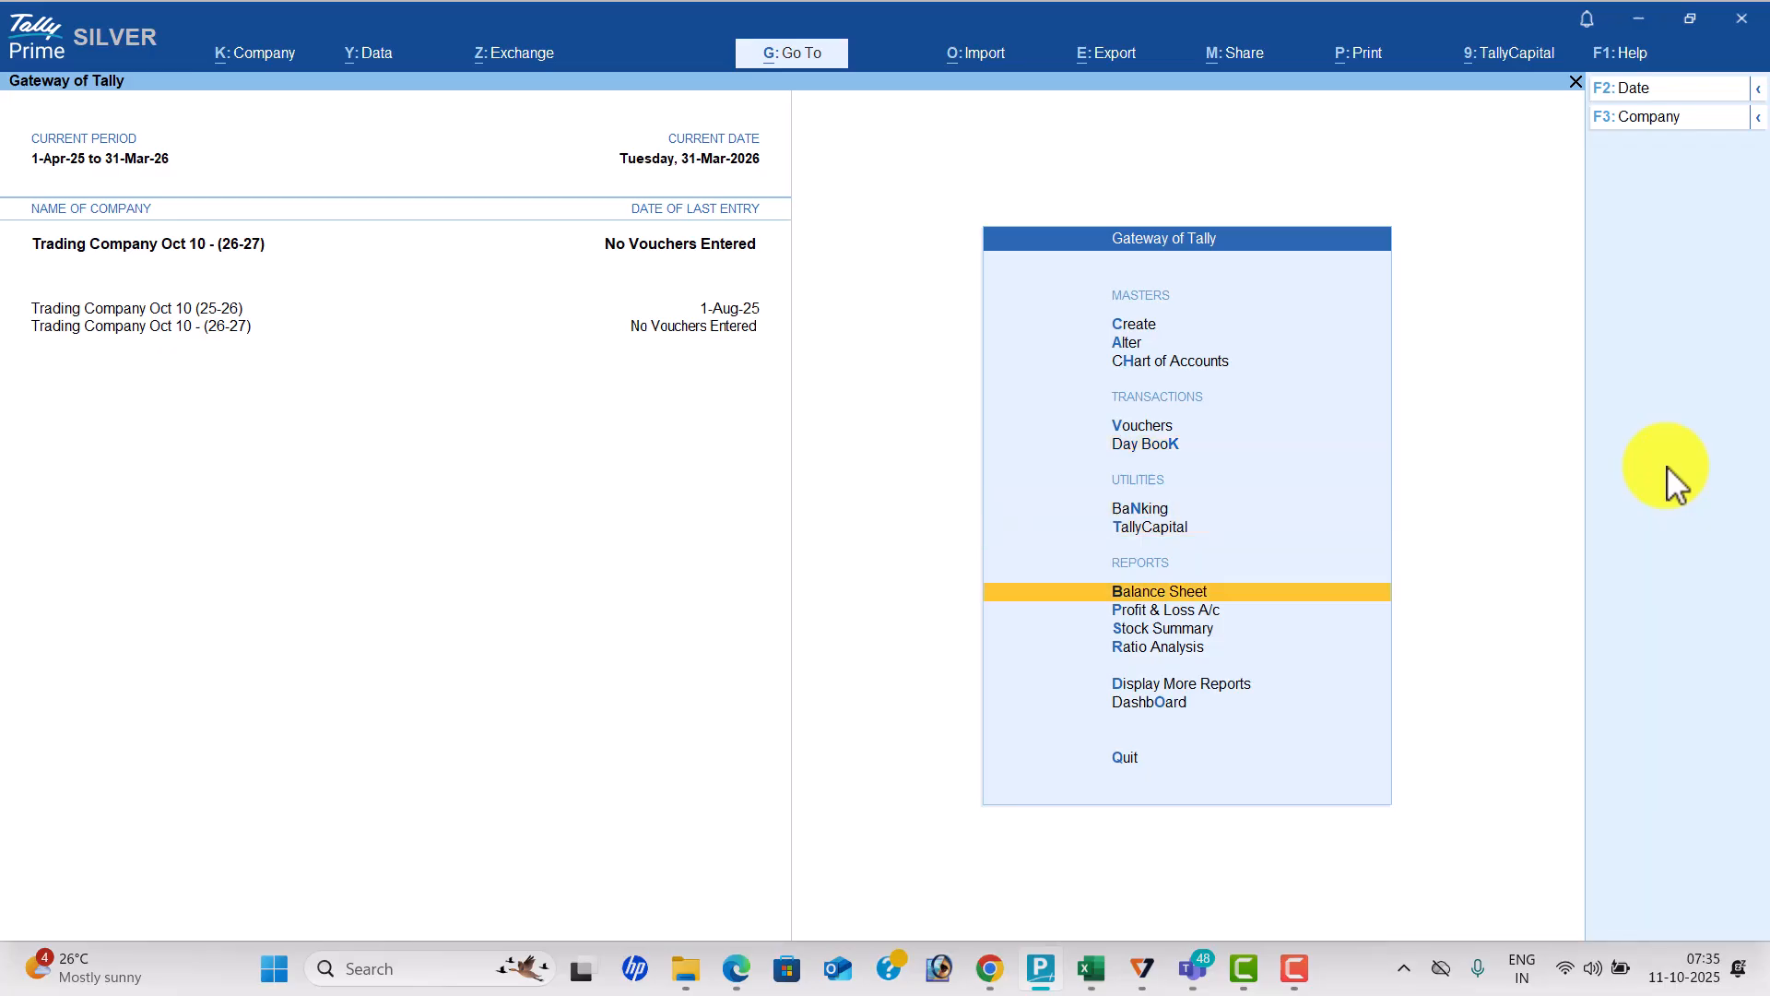
{"action": "key", "text": "Return"}
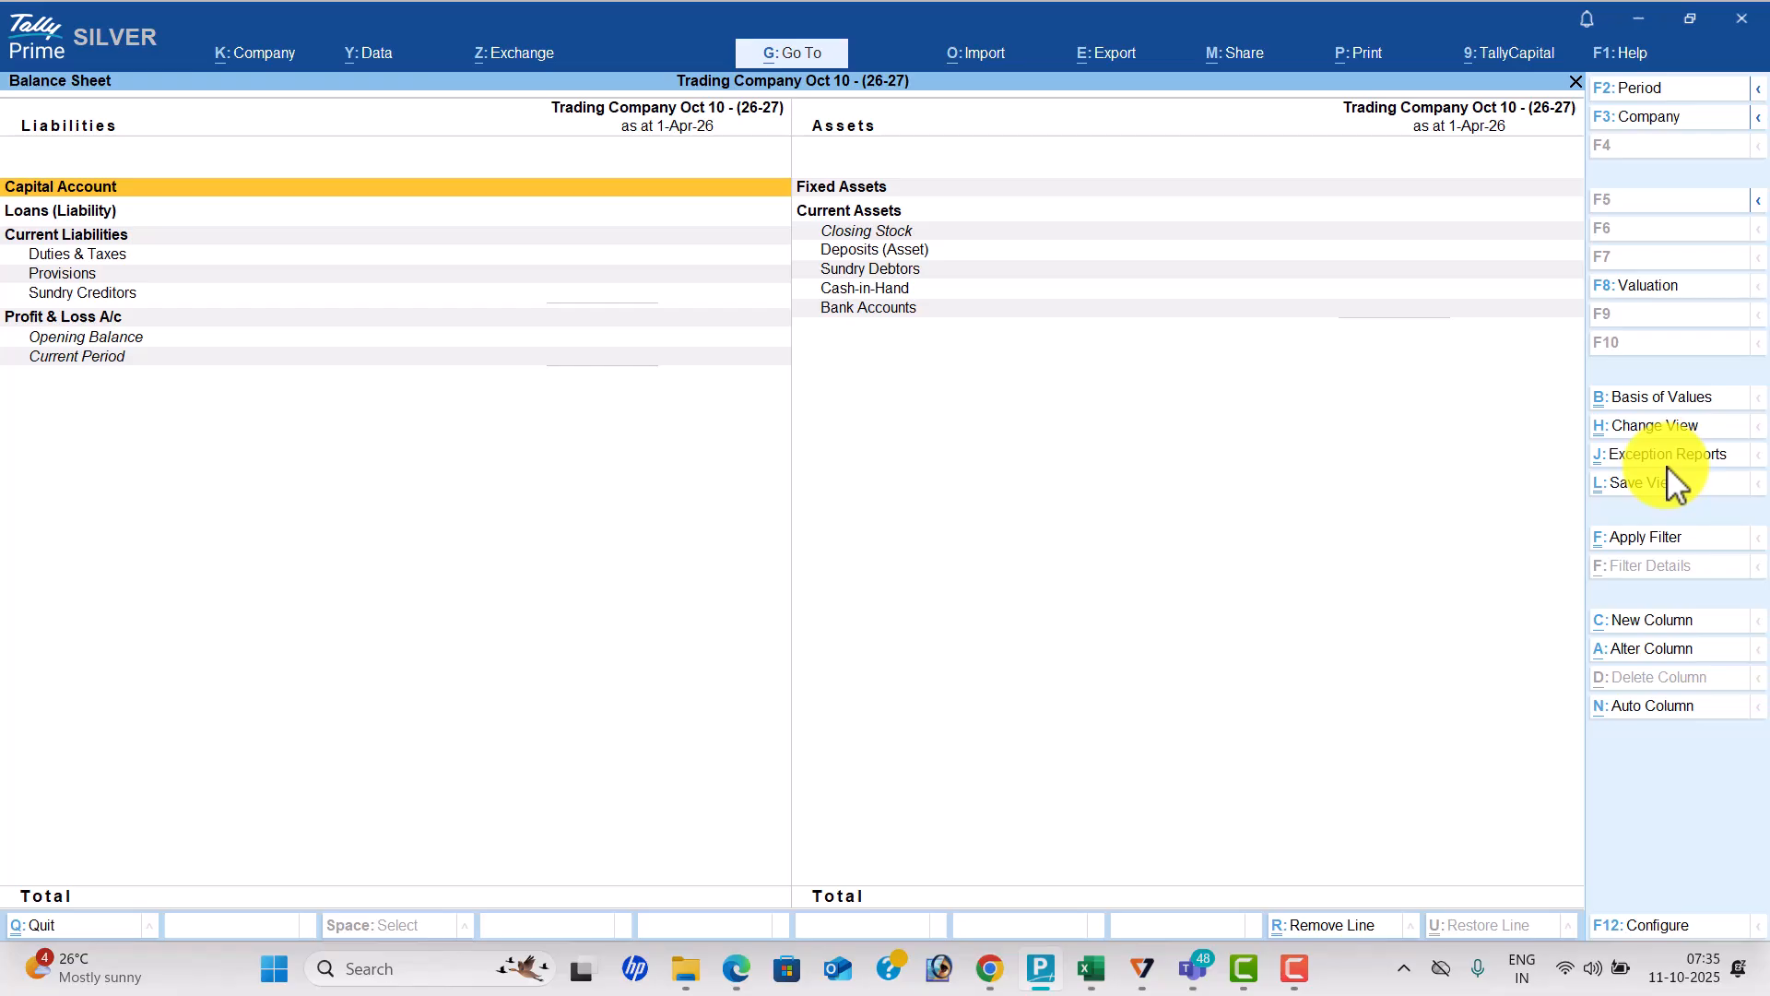
Switch to the Microsoft Teams meeting window.
{"action": "key", "text": "alt+Tab"}
{"action": "key", "text": "alt+Tab"}
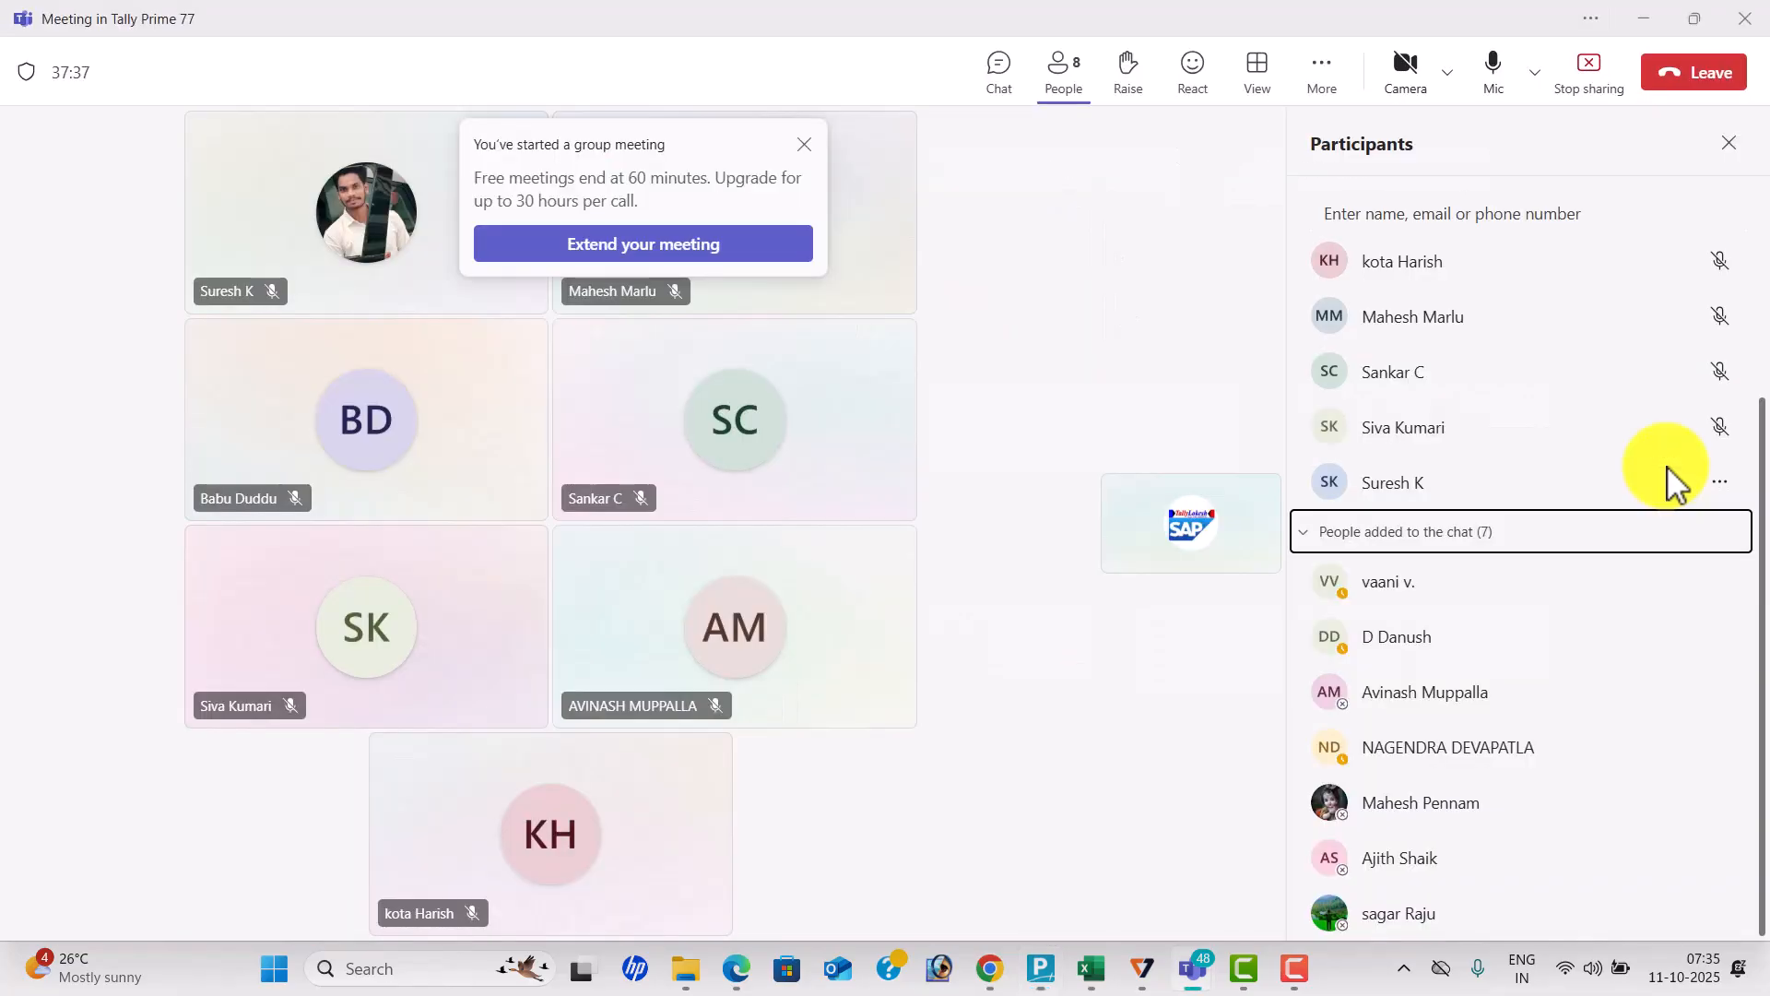